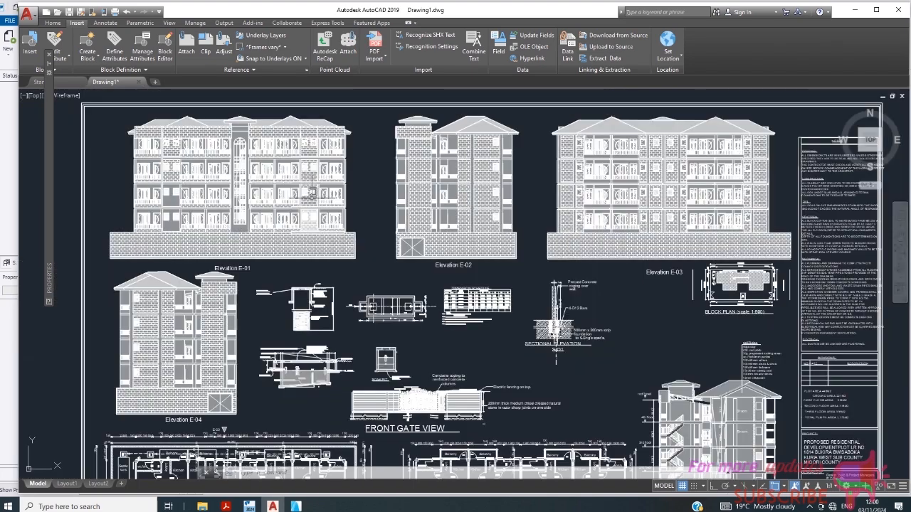
- Examine the building elevations and the surrounding detail drawings on the apartment sheet
scroll(270, 164, "down", 2)
scroll(214, 202, "up", 3)
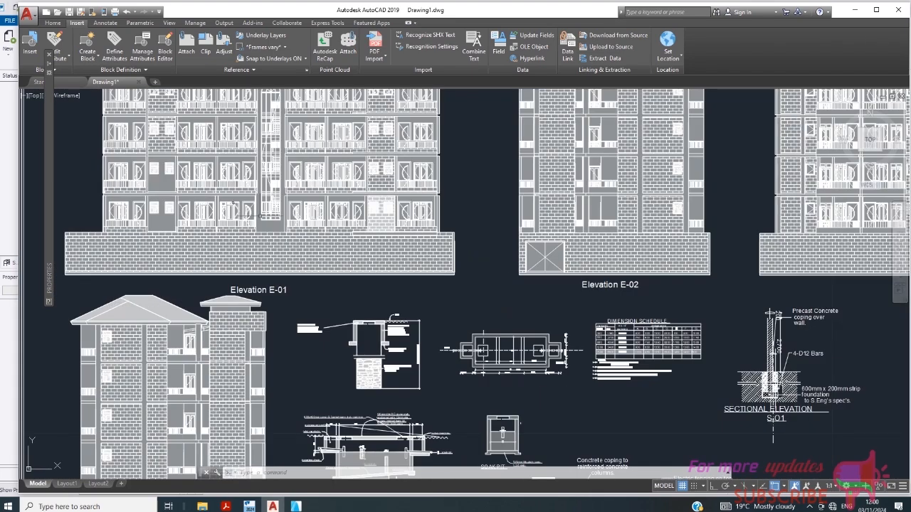
scroll(214, 203, "down", 2)
scroll(213, 205, "up", 2)
scroll(242, 218, "down", 2)
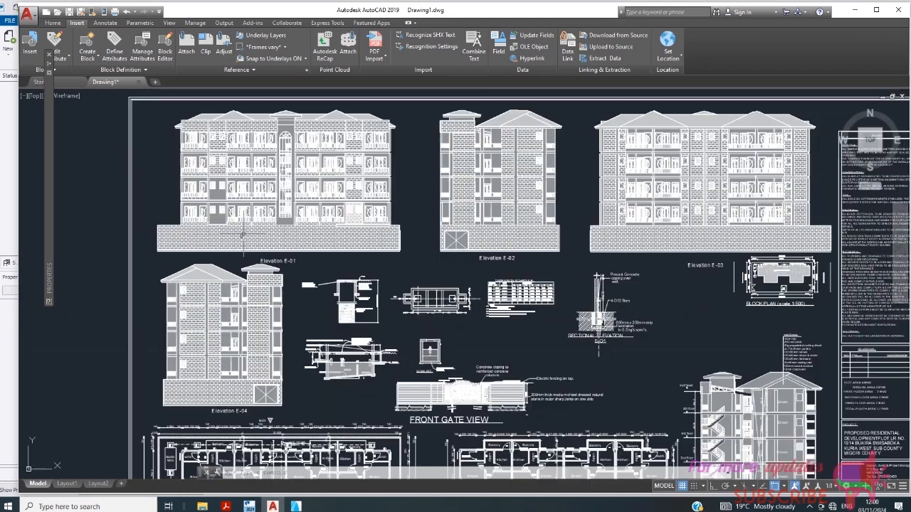
scroll(211, 214, "up", 2)
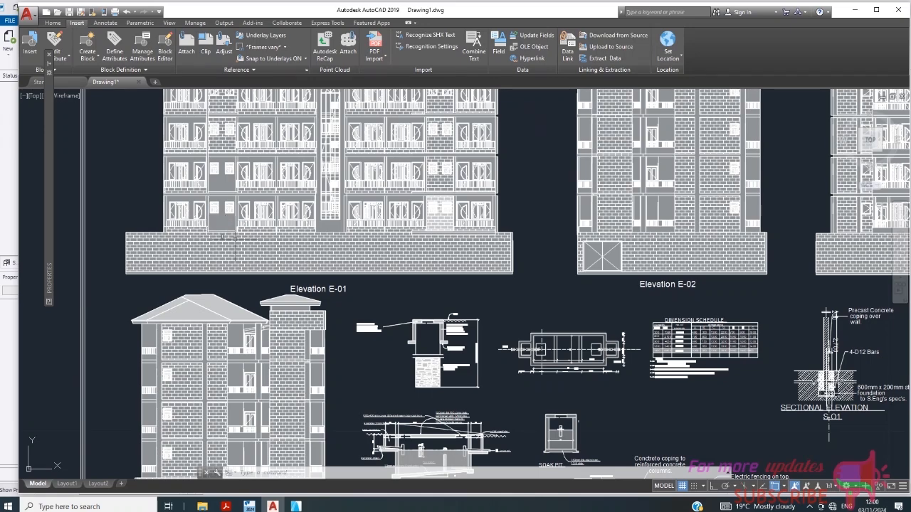
scroll(246, 252, "down", 2)
scroll(261, 235, "up", 2)
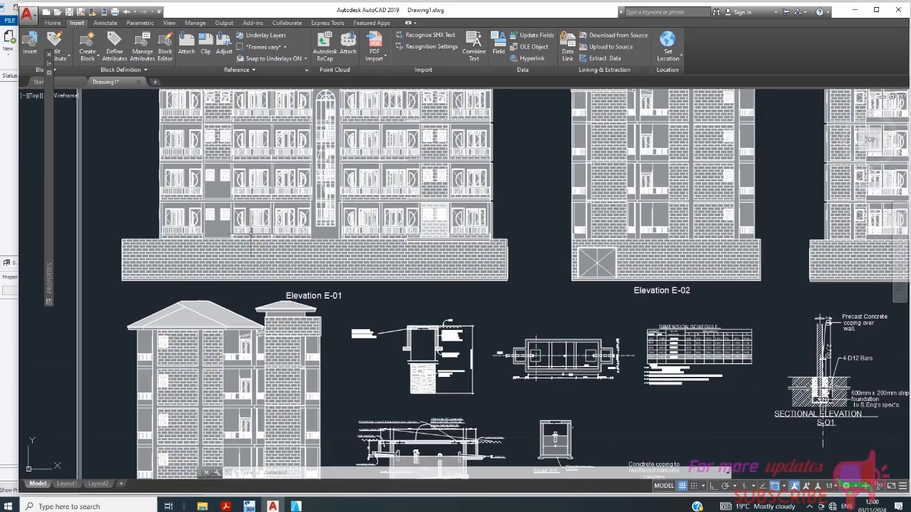
scroll(260, 235, "down", 2)
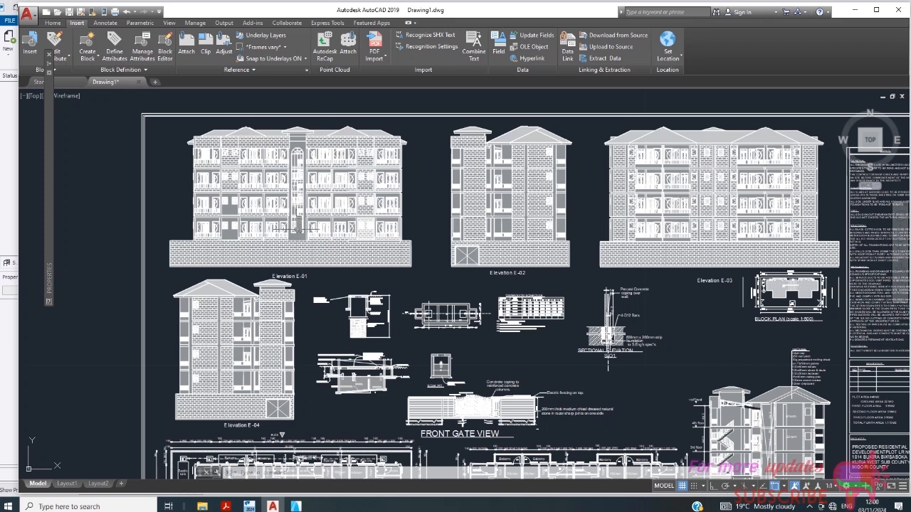
scroll(295, 342, "down", 2)
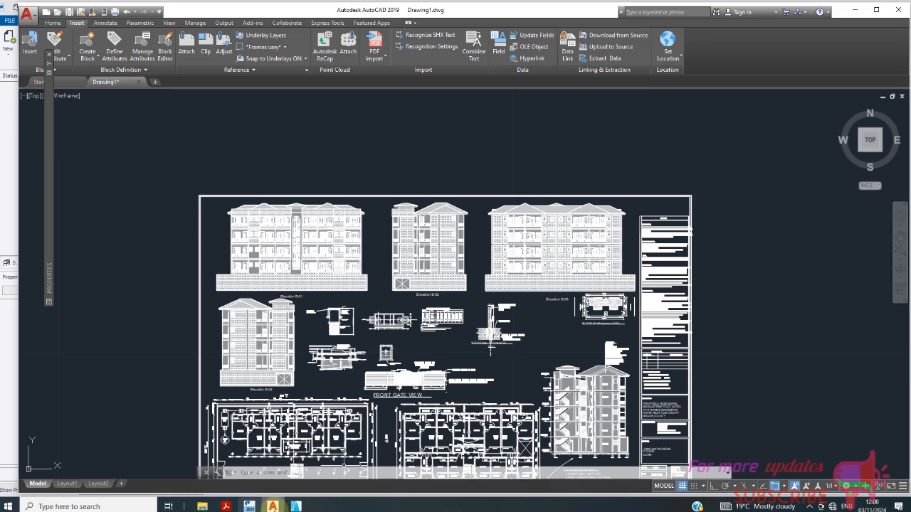
- Examine the full sheet layout in AutoCAD, including the ground floor plan, typical floor plan and section S-01
left_click(295, 506)
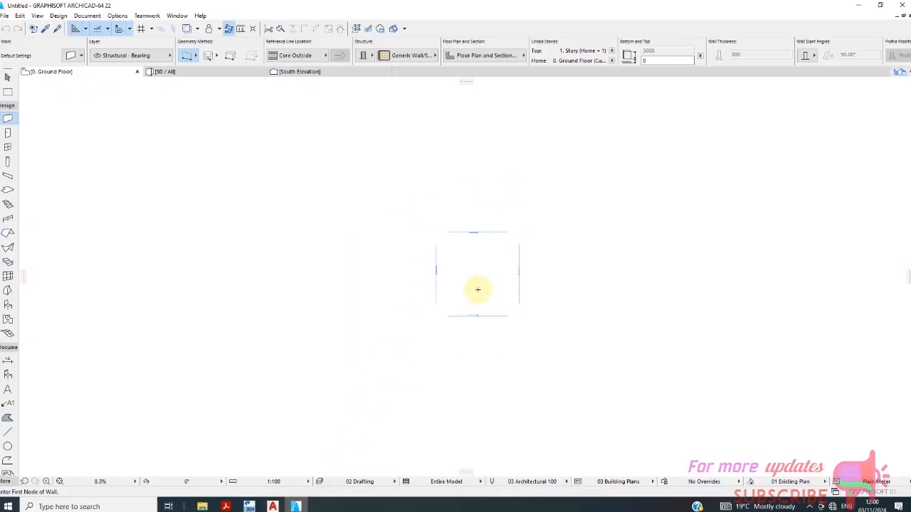
left_click(273, 506)
scroll(375, 221, "down", 3)
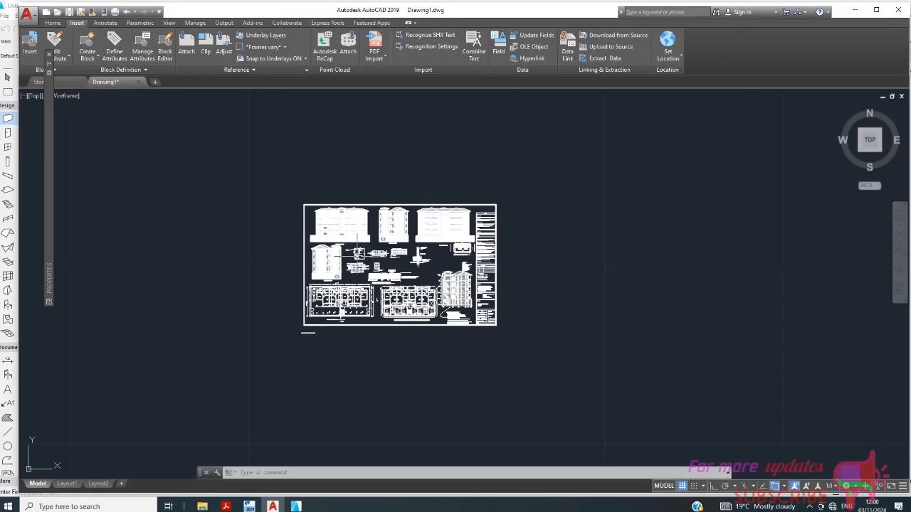
scroll(349, 235, "up", 4)
scroll(339, 218, "down", 1)
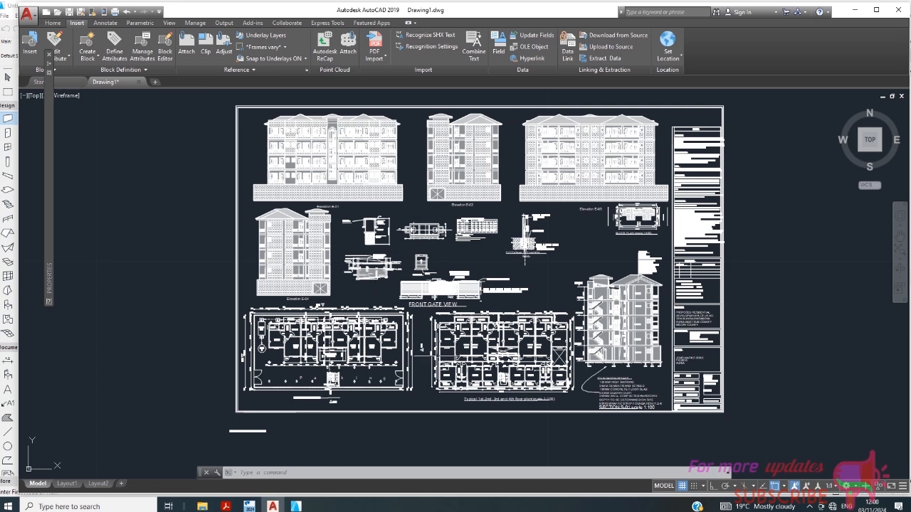
scroll(487, 375, "up", 2)
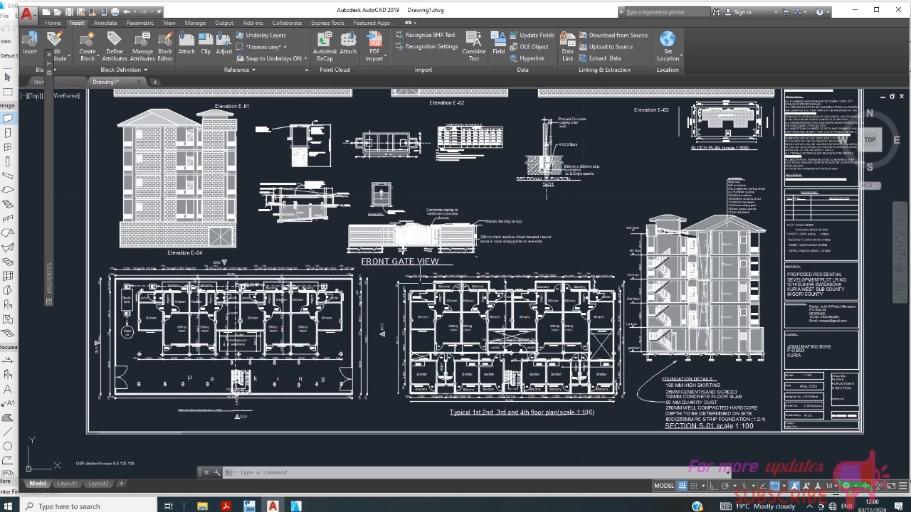
scroll(416, 284, "down", 2)
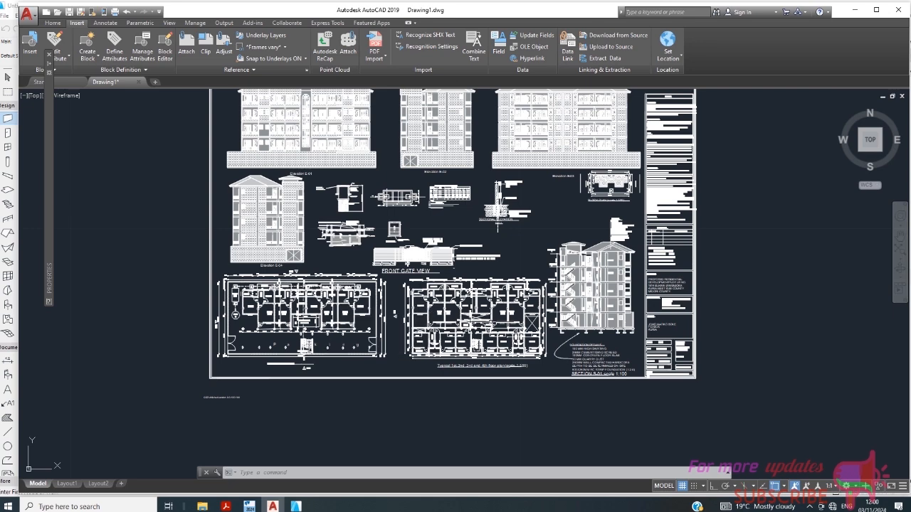
scroll(468, 323, "up", 2)
scroll(421, 243, "down", 2)
scroll(276, 266, "up", 4)
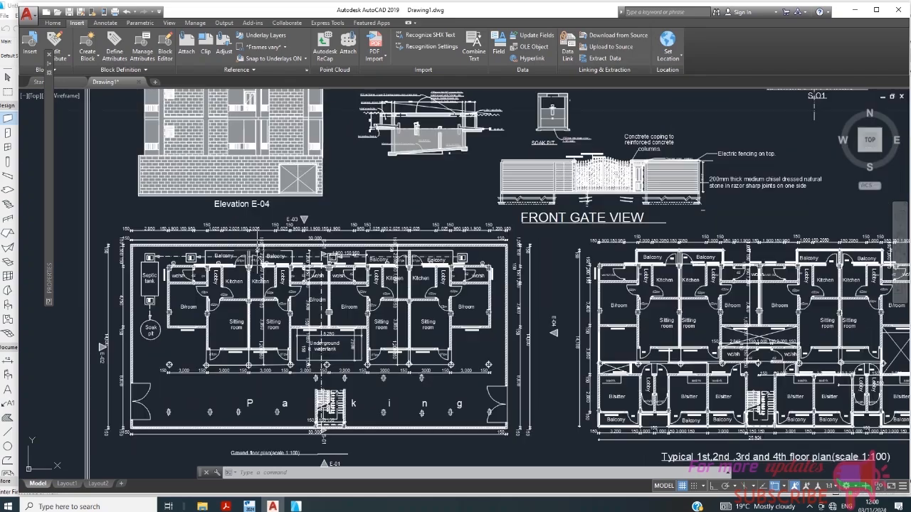
scroll(256, 246, "down", 3)
scroll(253, 235, "up", 2)
scroll(252, 235, "up", 1)
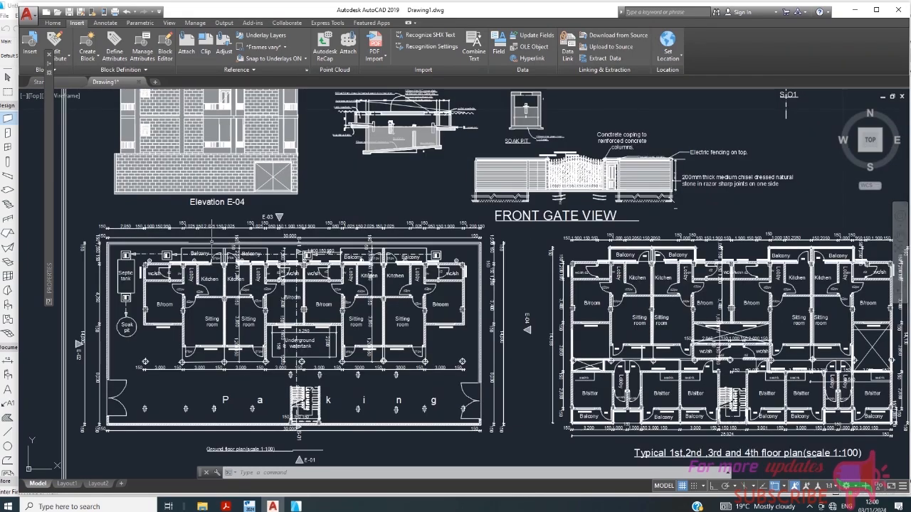
scroll(256, 299, "down", 2)
scroll(181, 292, "up", 6)
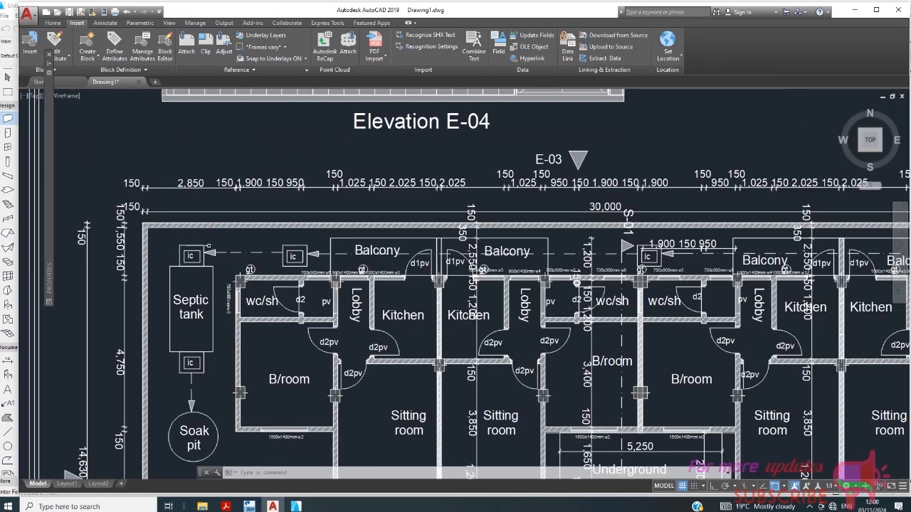
scroll(221, 255, "down", 4)
scroll(229, 248, "down", 4)
scroll(516, 290, "up", 4)
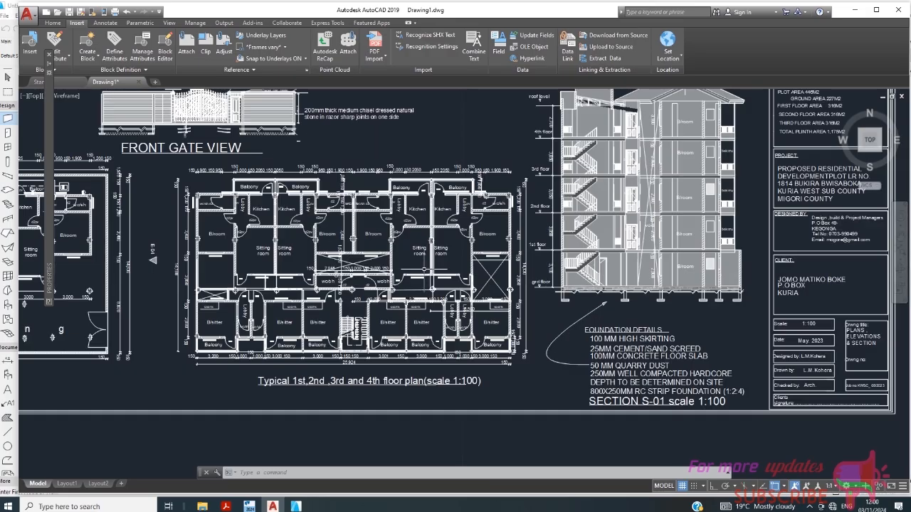
scroll(427, 266, "up", 2)
scroll(378, 244, "down", 2)
scroll(378, 245, "down", 3)
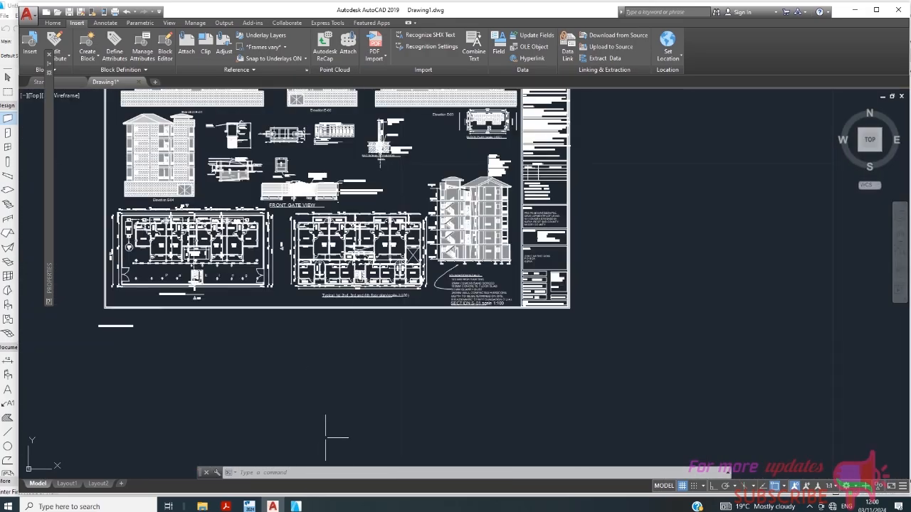
- View the source PDF sheet in Acrobat, and switch to Archicad with its window reduced from full screen
left_click(295, 506)
scroll(574, 249, "down", 3)
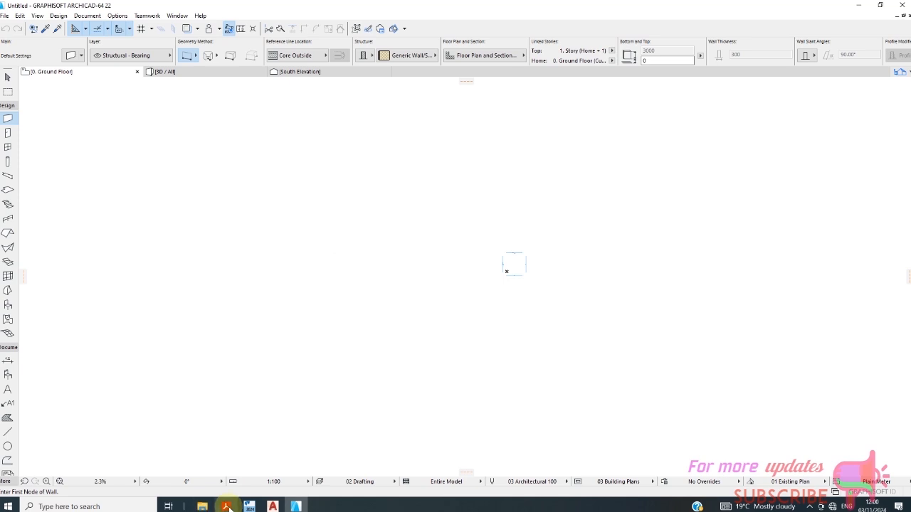
left_click(225, 507)
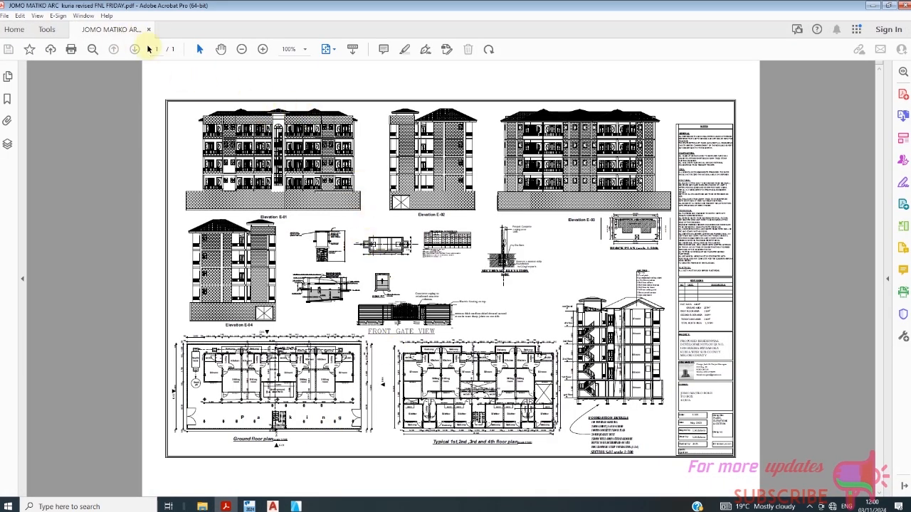
left_click(294, 506)
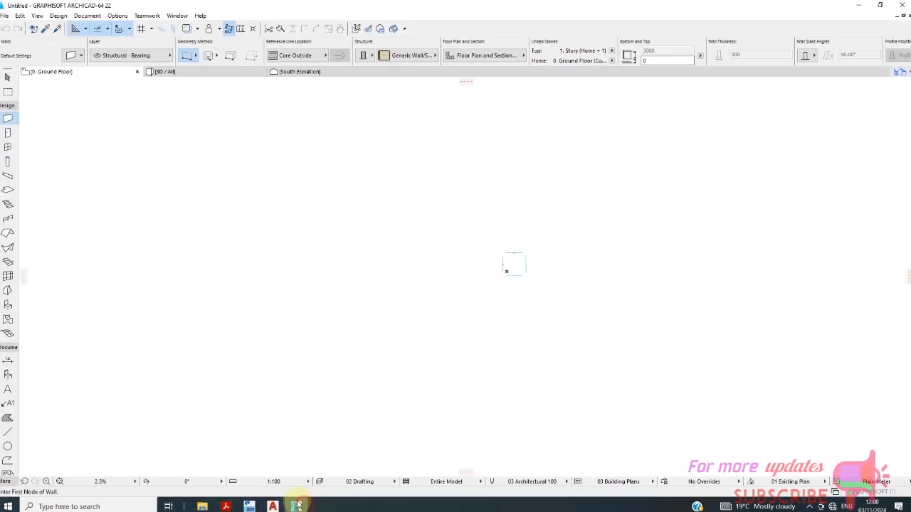
left_click(880, 6)
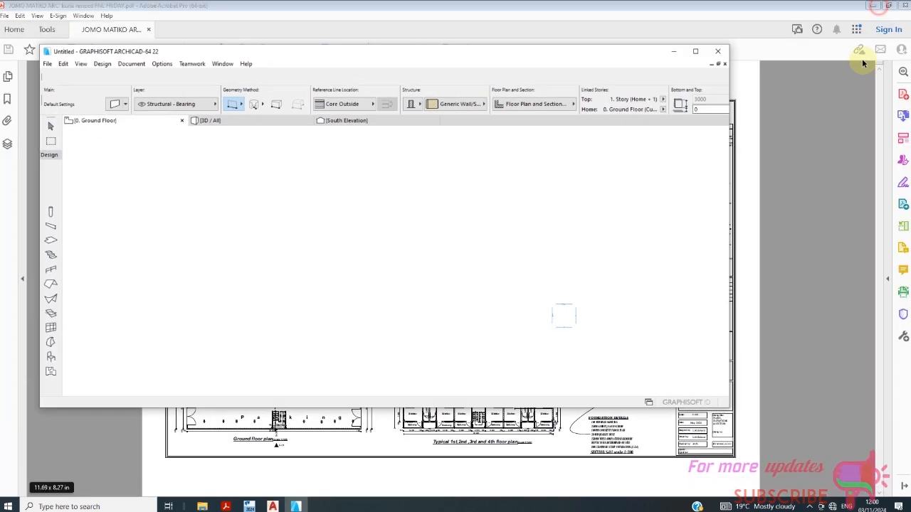
- Open the architectural folder on drive E in File Explorer and find the ARC kuria revised FNL FRIDAY PDF
left_click(203, 506)
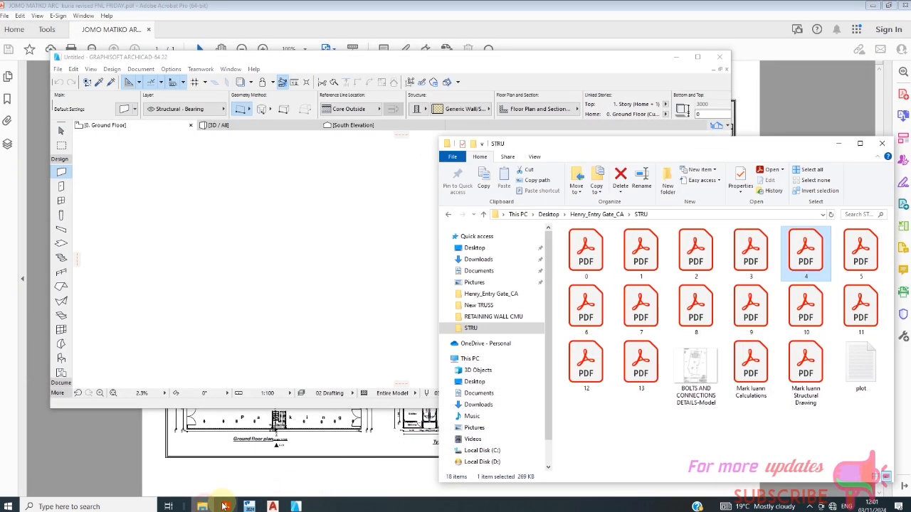
scroll(491, 420, "down", 1)
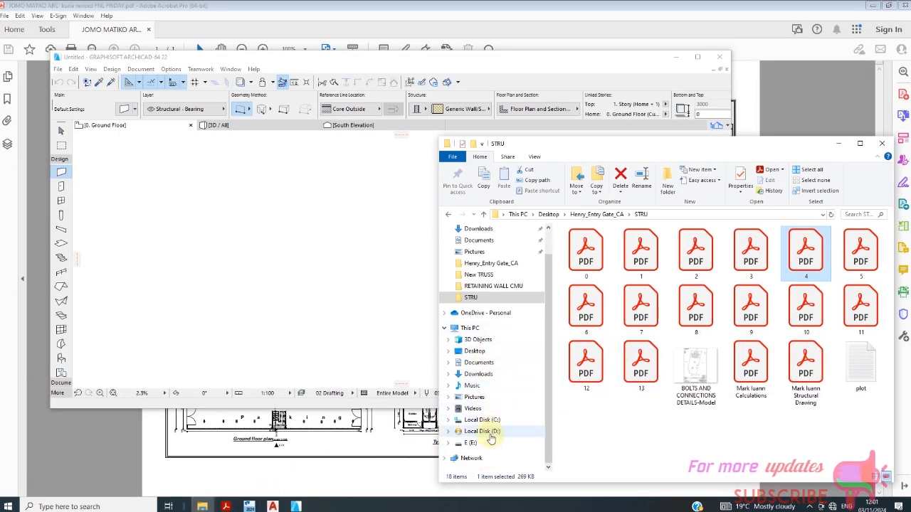
left_click(470, 442)
scroll(576, 385, "down", 3)
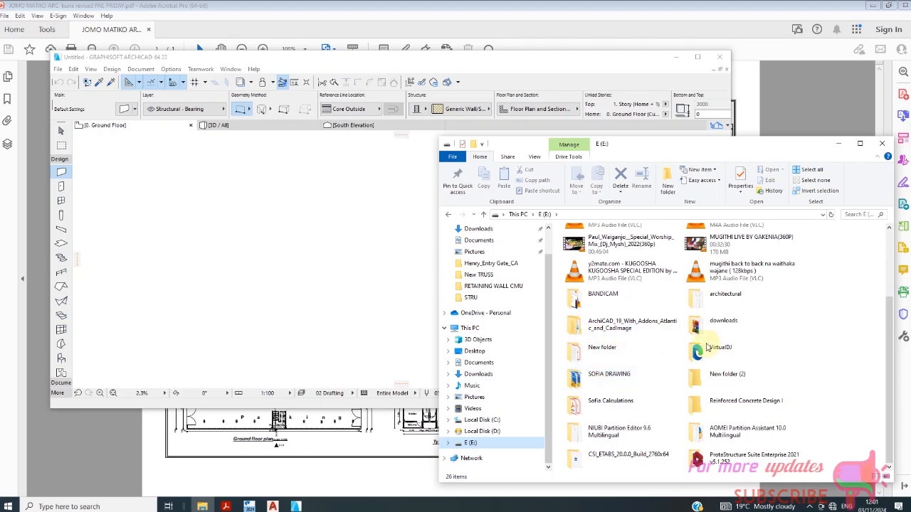
double_click(701, 295)
scroll(692, 280, "down", 20)
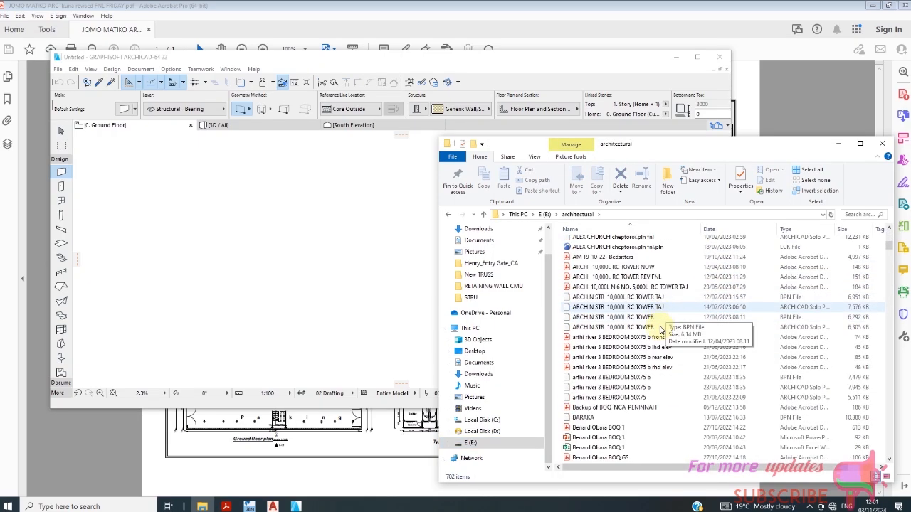
scroll(680, 373, "down", 20)
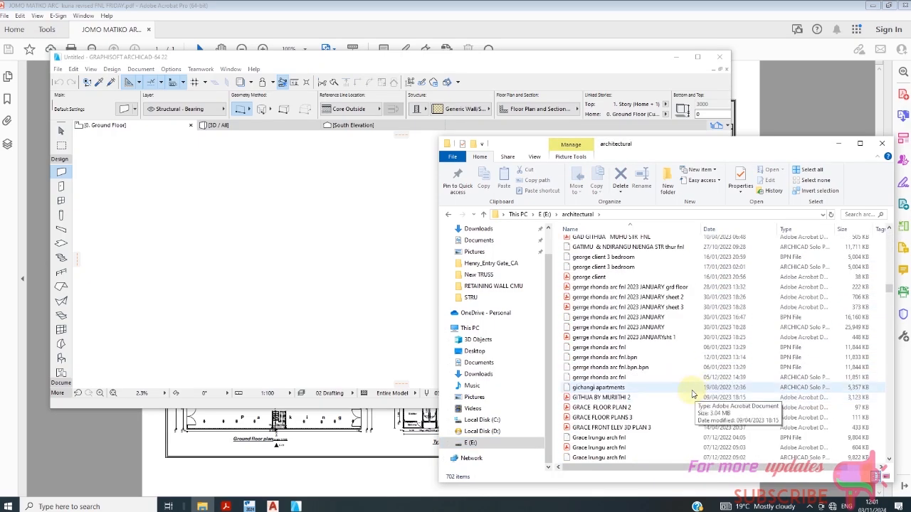
scroll(687, 397, "down", 5)
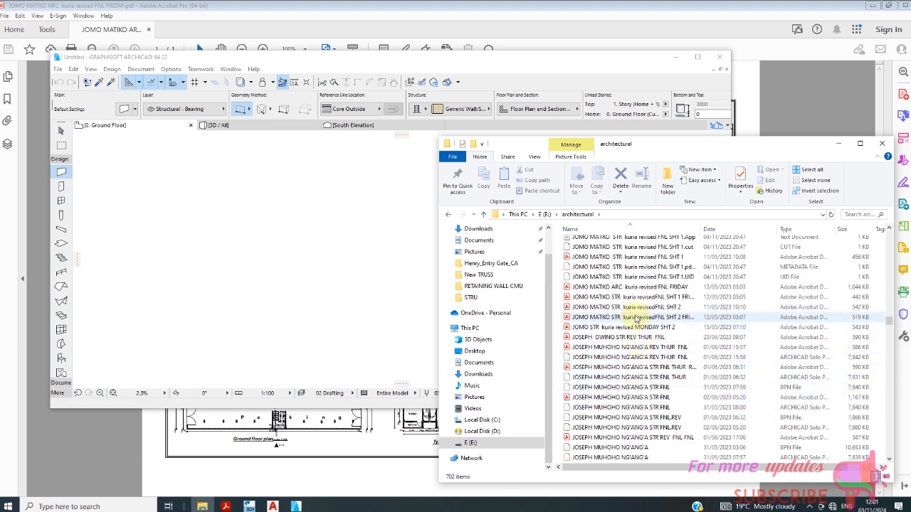
- Place the ARC kuria revised FNL FRIDAY PDF on Archicad's Ground Floor plan and minimize File Explorer
left_click(638, 287)
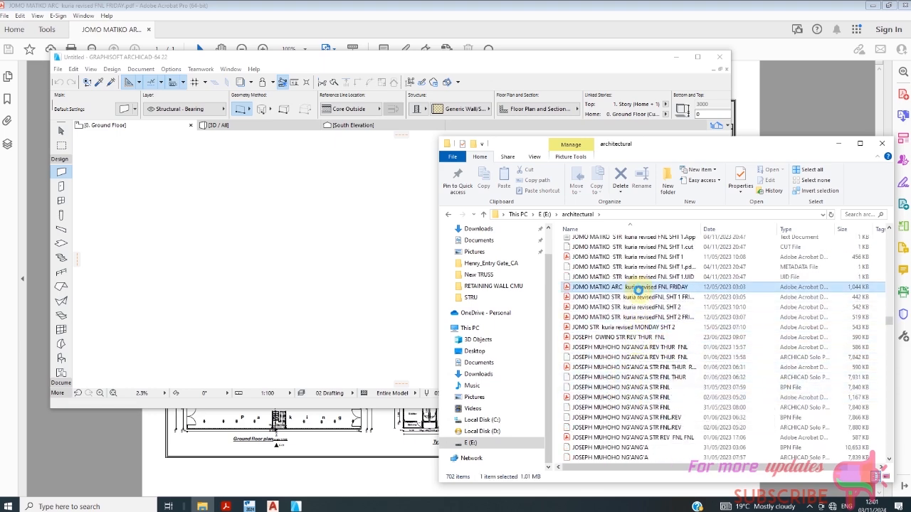
left_click_drag(640, 292, 293, 262)
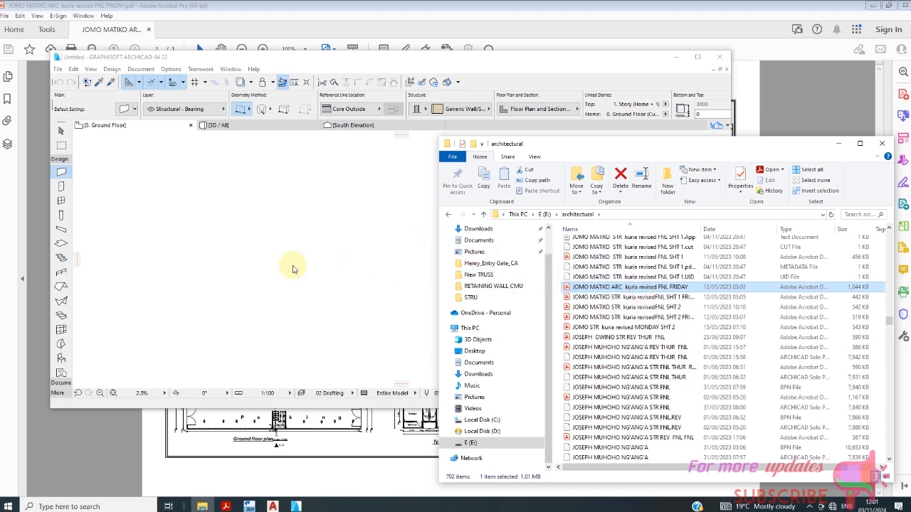
left_click(837, 144)
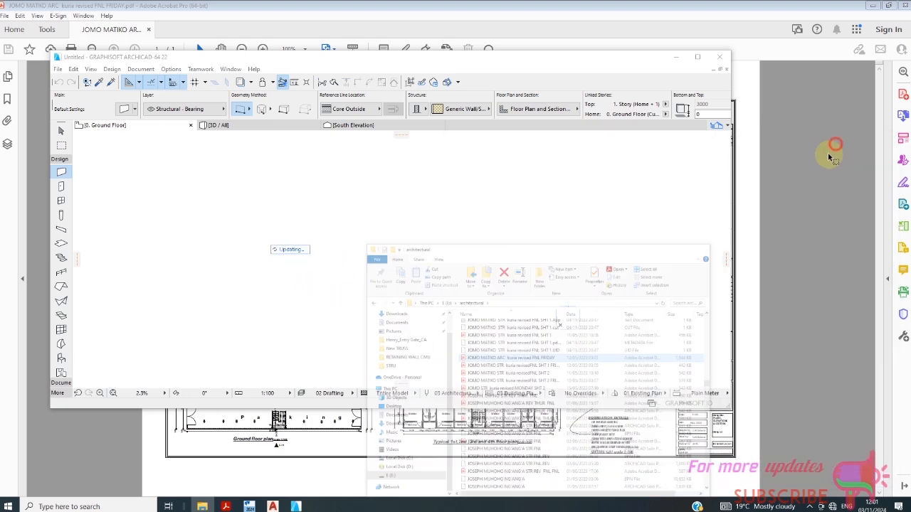
- Explode the placed PDF drawing into the current view, keeping the original elements and using the drawing's layer
scroll(278, 259, "up", 6)
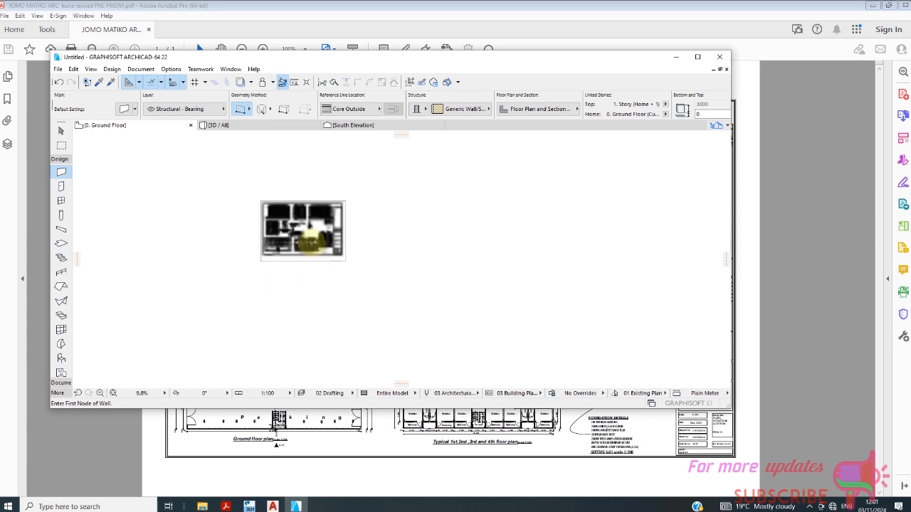
left_click(61, 132)
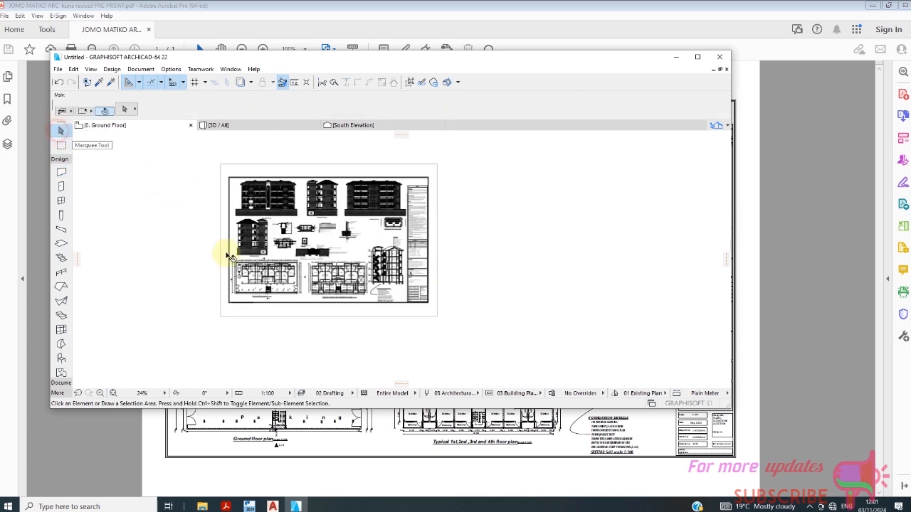
left_click(283, 249)
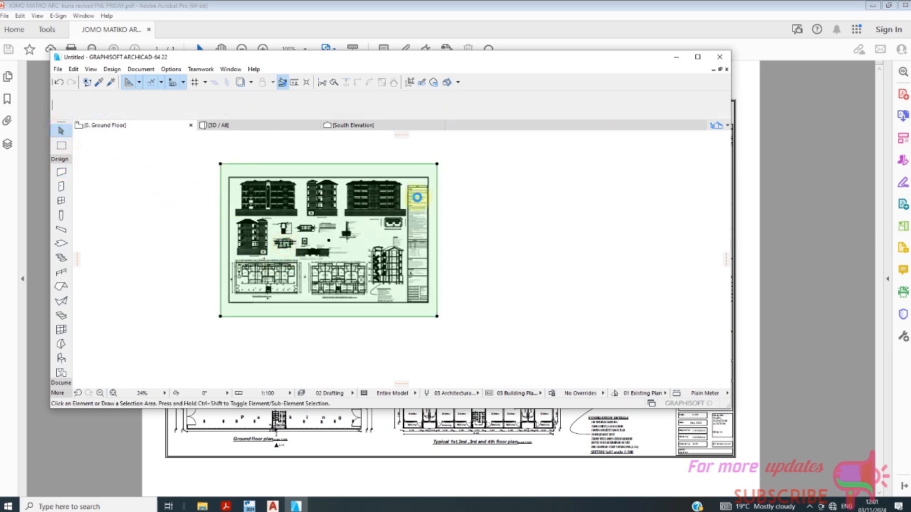
right_click(425, 178)
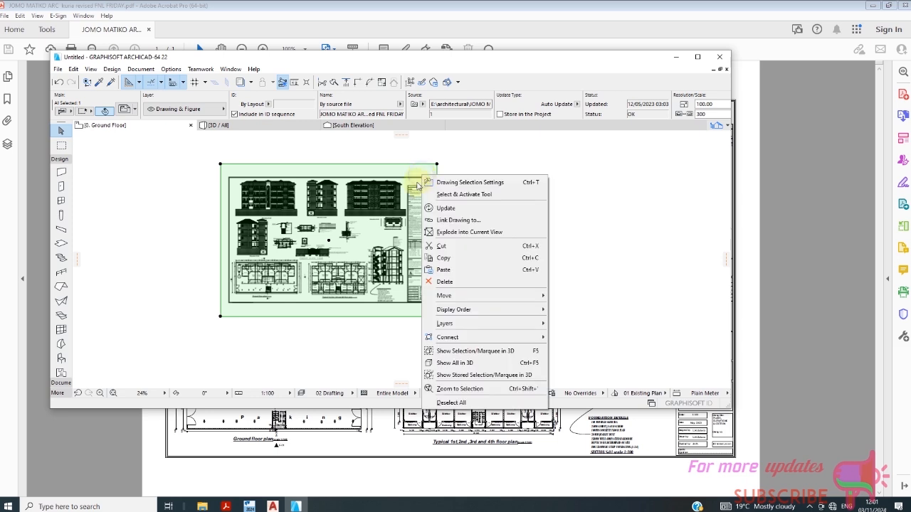
left_click(443, 232)
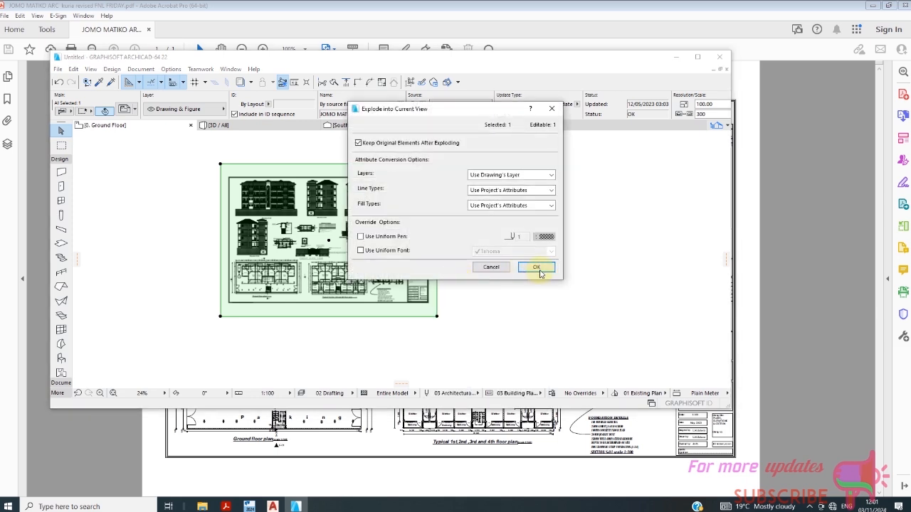
left_click(538, 269)
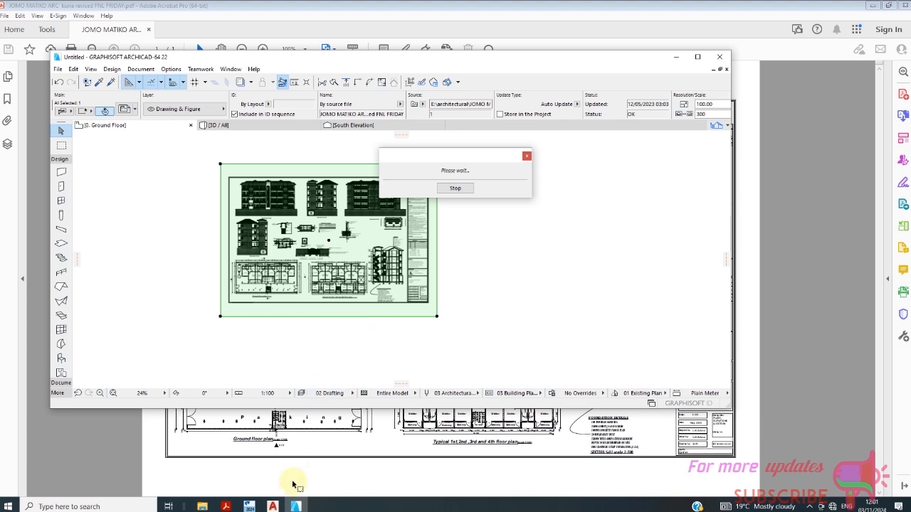
left_click(249, 506)
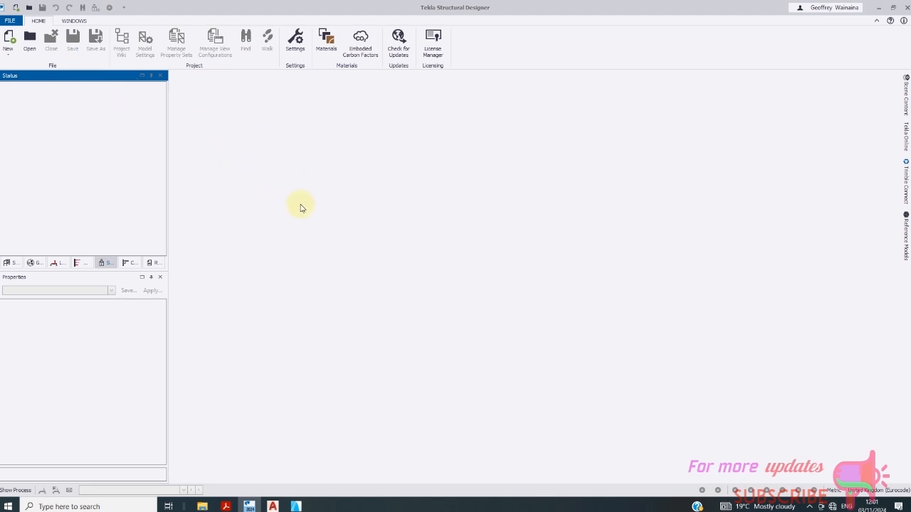
left_click(296, 506)
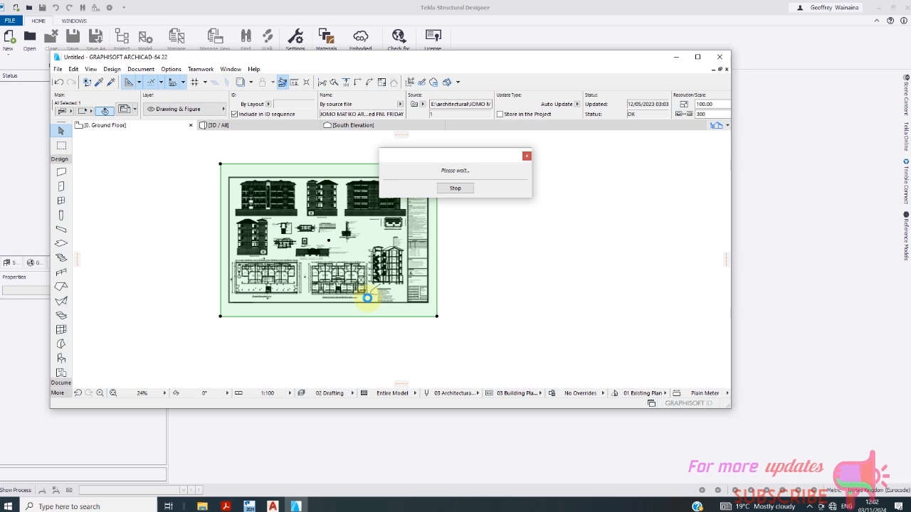
- Switch to AutoCAD and examine the directly imported sheet in Drawing1, including its typical floor plan, front gate view and section S-01
left_click(272, 507)
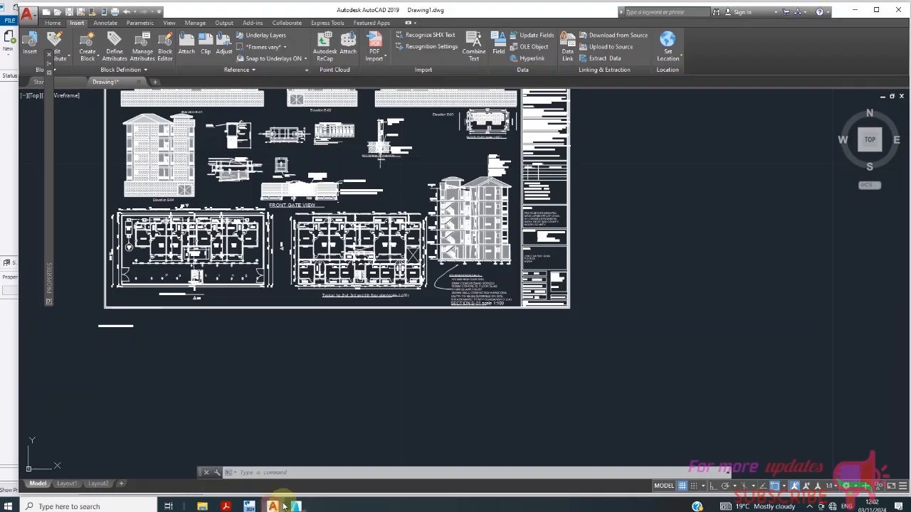
scroll(316, 226, "up", 5)
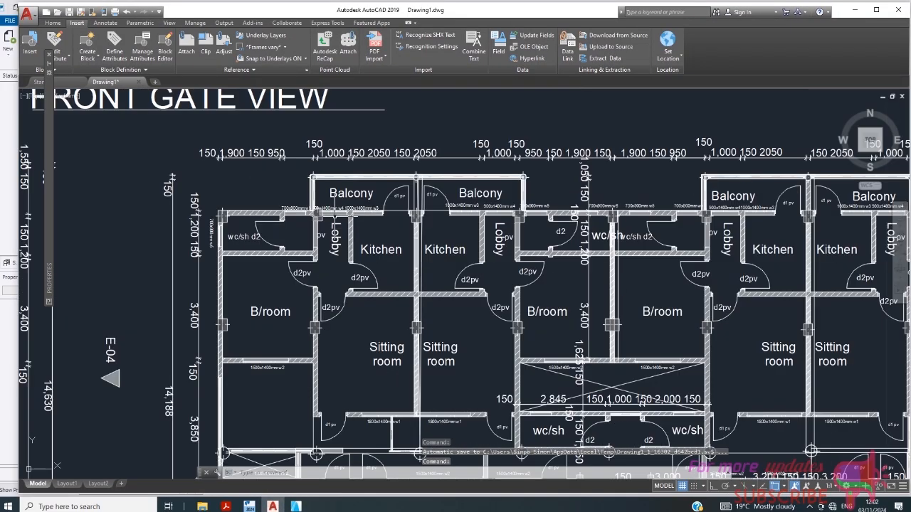
scroll(279, 223, "down", 2)
scroll(314, 228, "down", 3)
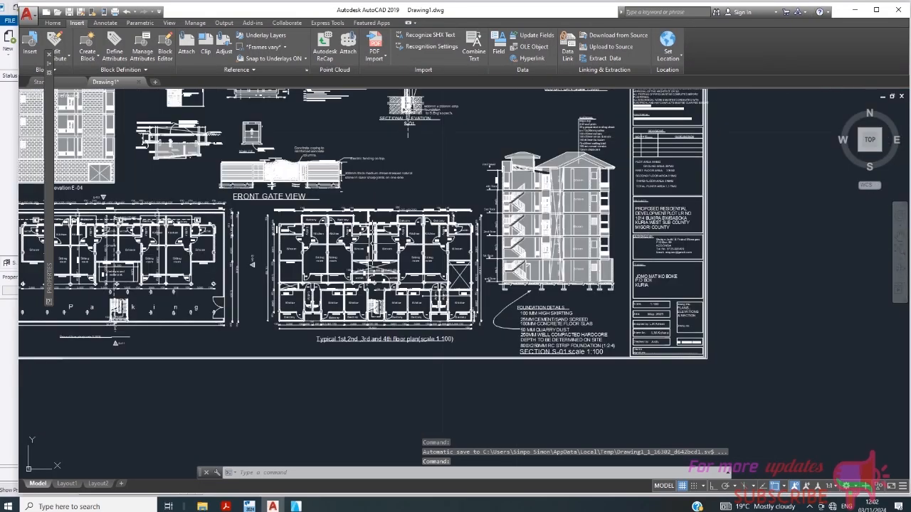
scroll(378, 242, "up", 5)
scroll(341, 215, "up", 2)
scroll(331, 228, "down", 4)
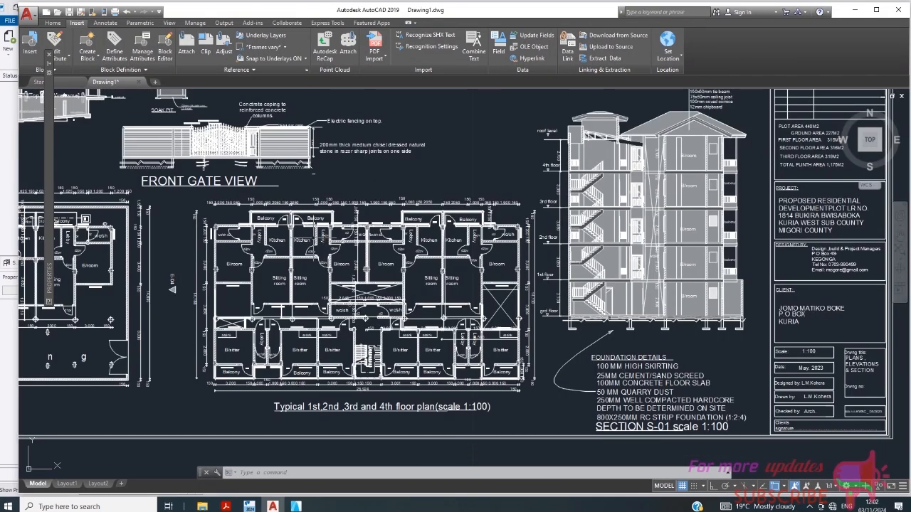
scroll(332, 401, "up", 2)
scroll(319, 341, "down", 4)
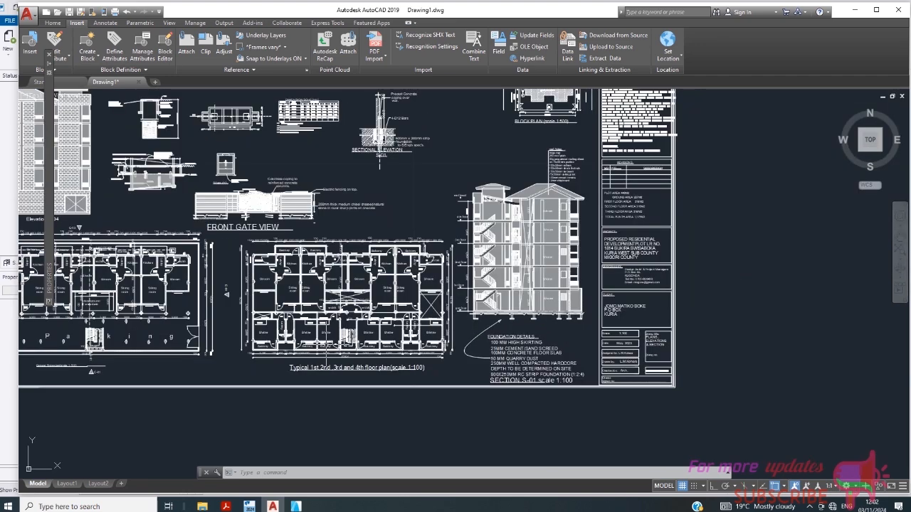
- Examine the B/sitter rooms, balconies, staircase and dimensions in the lower part of the typical floor plan in Drawing1
scroll(263, 347, "up", 4)
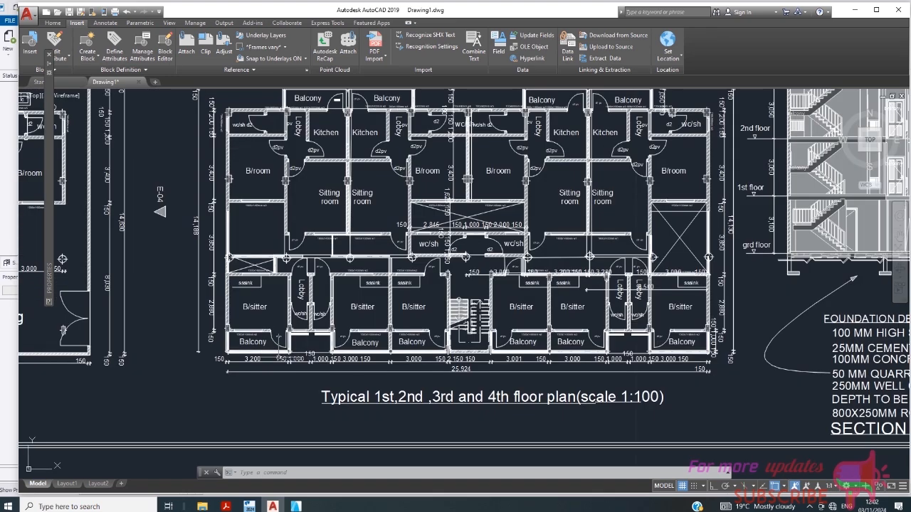
scroll(228, 364, "up", 4)
scroll(227, 365, "down", 2)
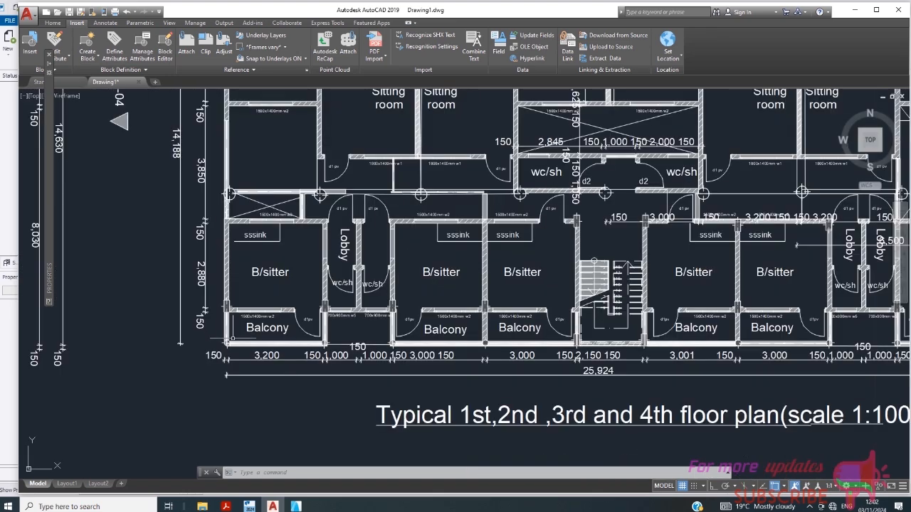
scroll(229, 341, "down", 2)
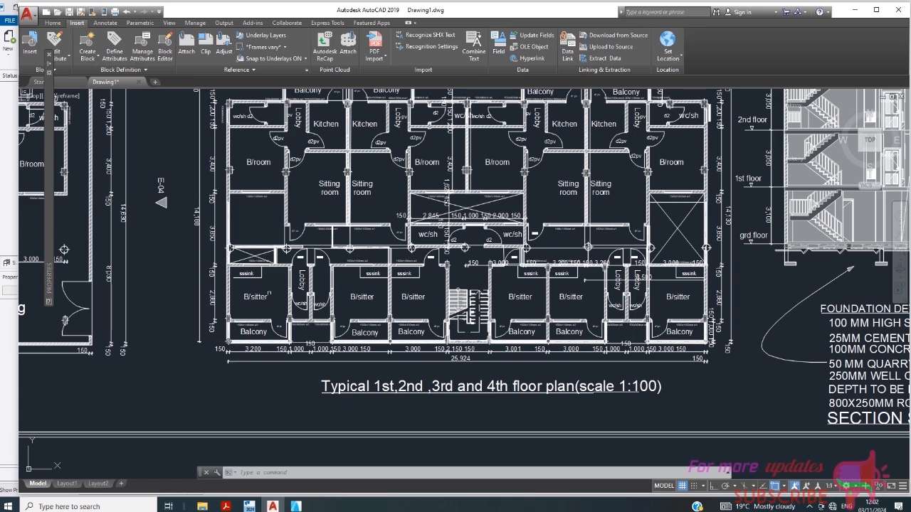
scroll(287, 270, "up", 2)
scroll(295, 254, "down", 2)
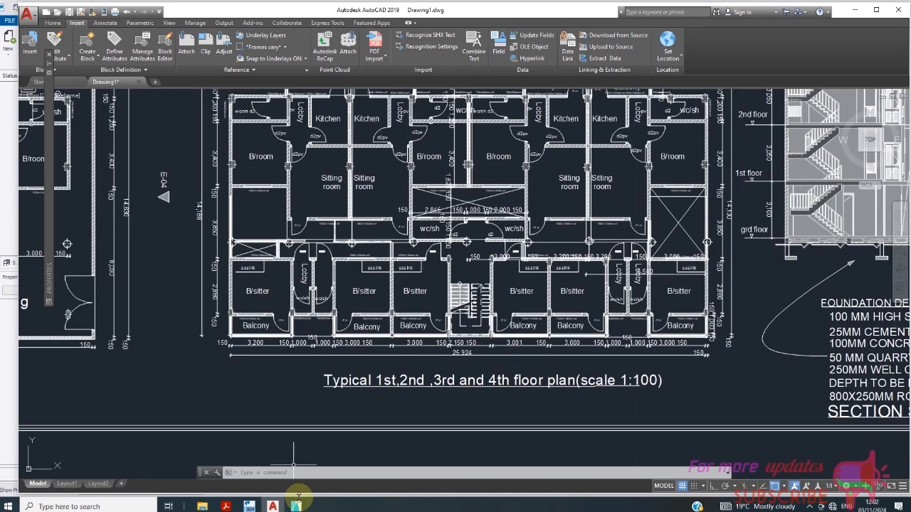
scroll(283, 281, "up", 2)
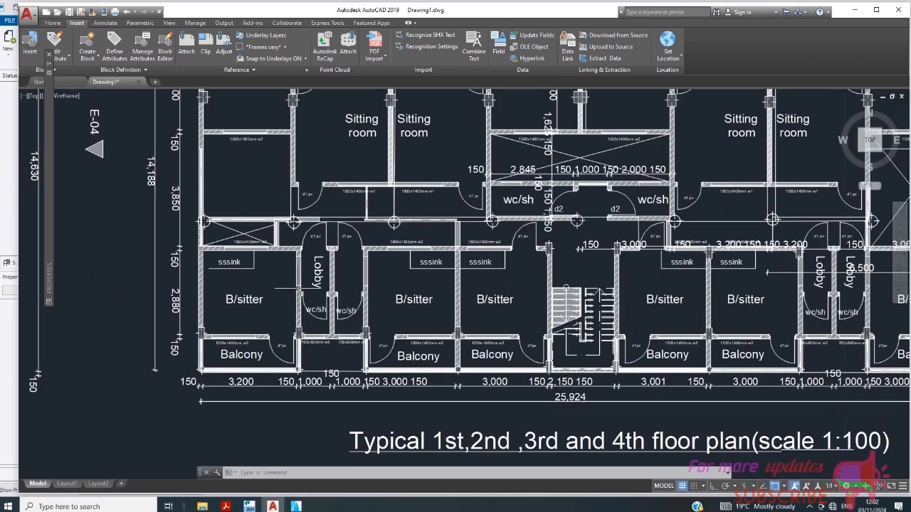
scroll(299, 288, "up", 2)
scroll(292, 342, "down", 2)
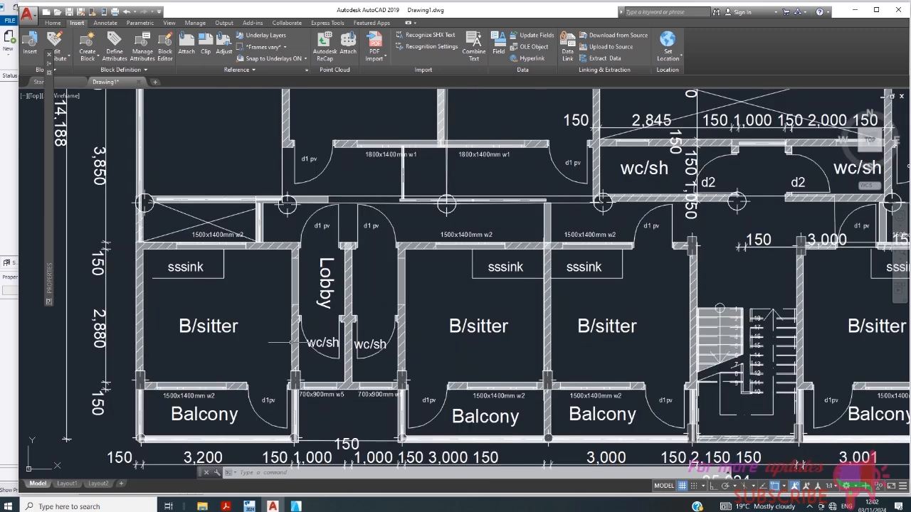
scroll(280, 264, "down", 4)
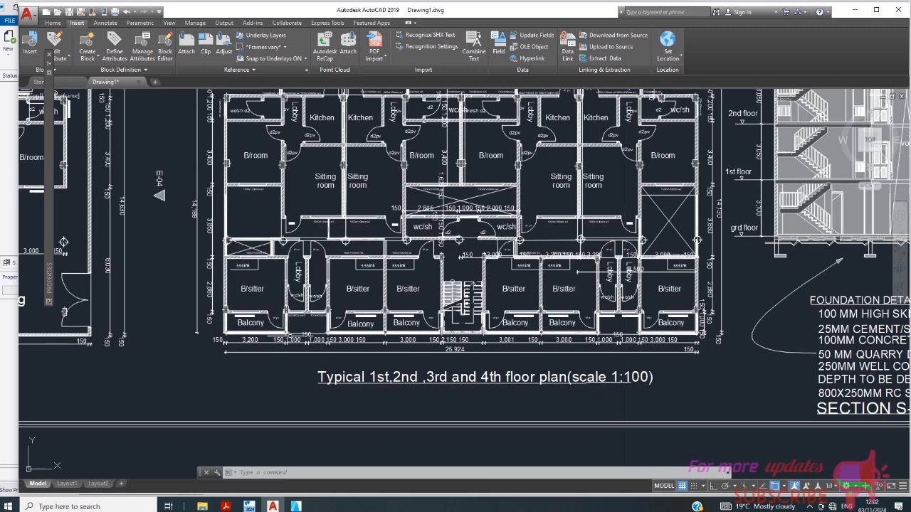
scroll(295, 212, "up", 3)
scroll(285, 206, "down", 3)
scroll(274, 203, "up", 2)
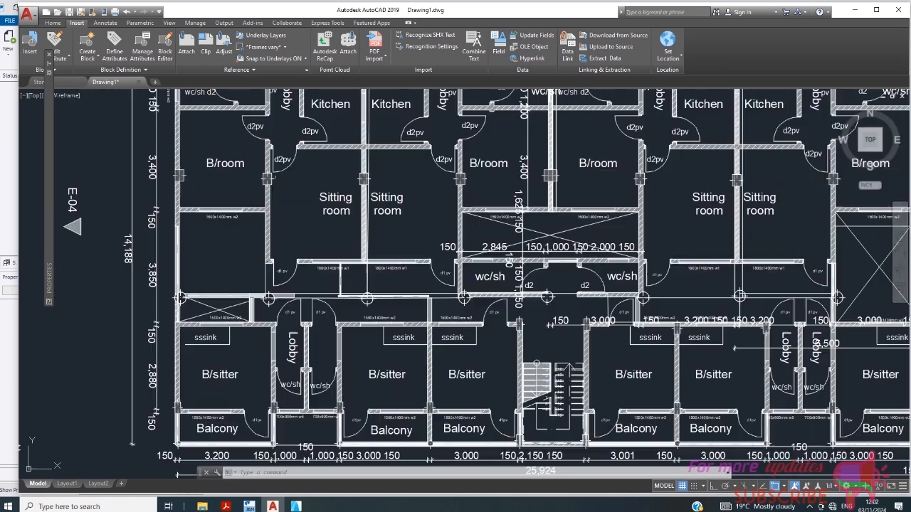
scroll(270, 213, "down", 2)
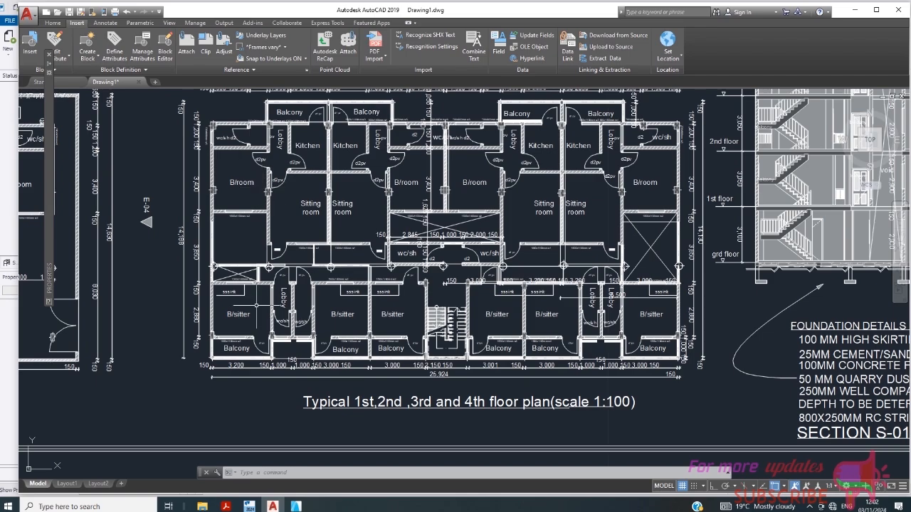
scroll(288, 311, "up", 2)
scroll(306, 274, "down", 2)
scroll(351, 297, "down", 3)
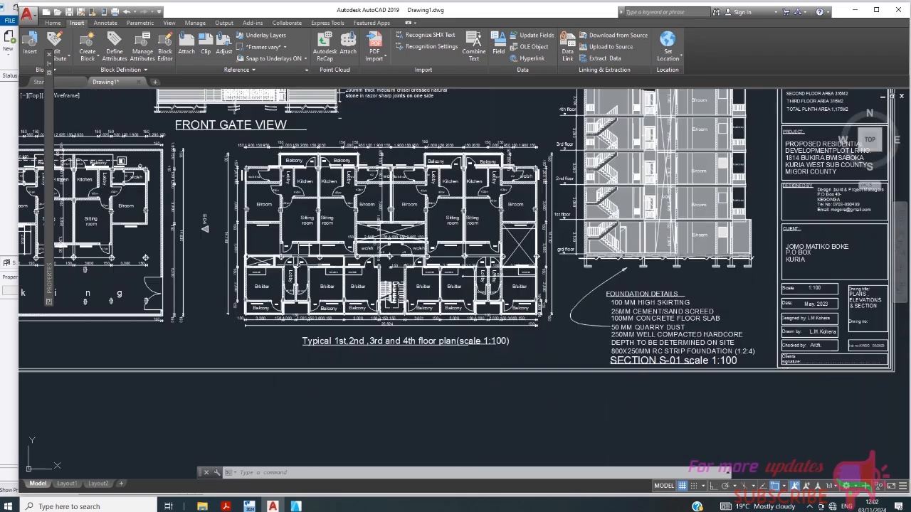
- Inspect the walls, doors and labels around the kitchens, sitting rooms and bedrooms of the typical floor plan
scroll(372, 192, "up", 4)
scroll(277, 202, "down", 3)
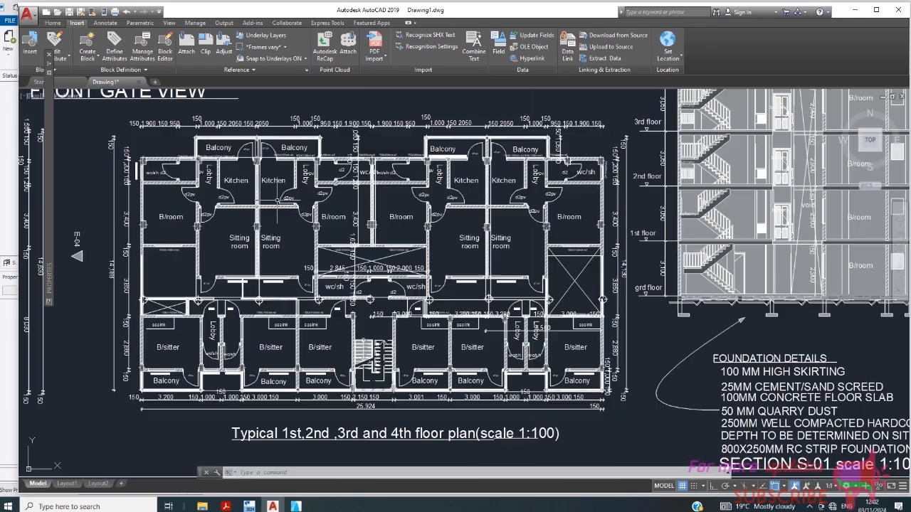
scroll(275, 214, "up", 6)
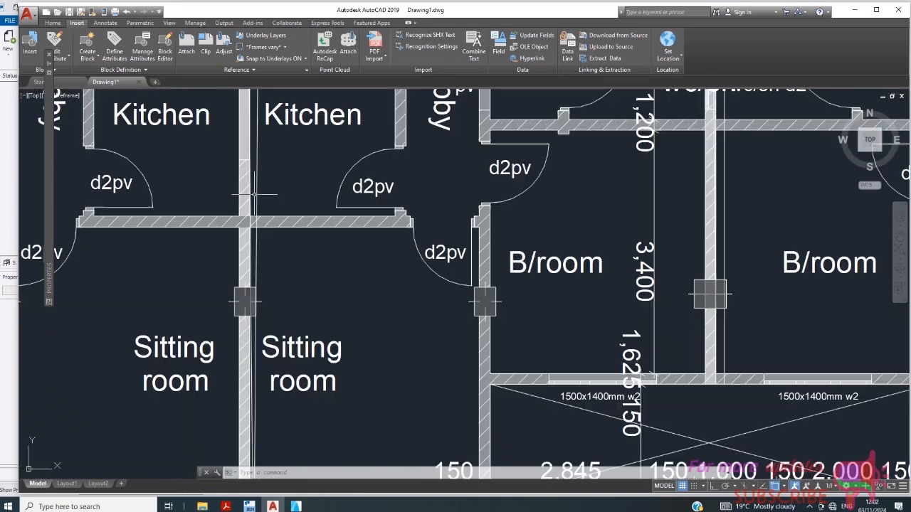
scroll(261, 198, "down", 2)
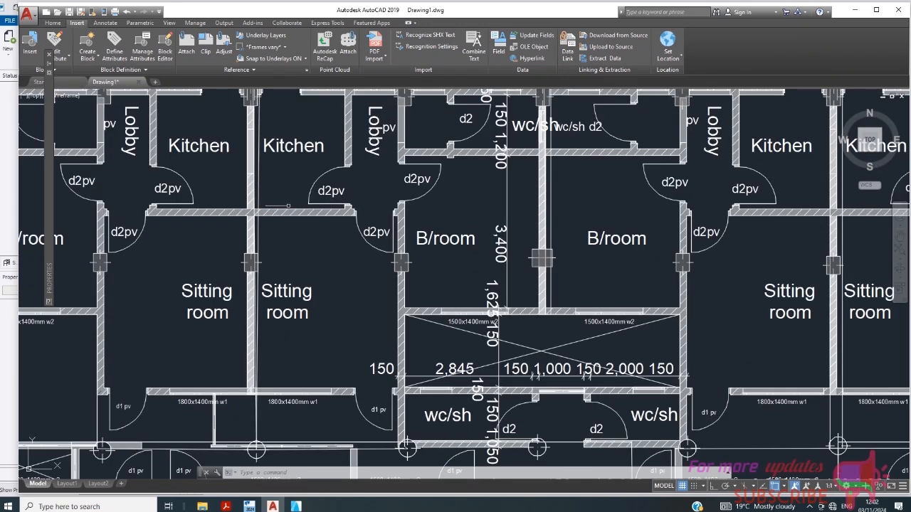
scroll(332, 216, "down", 2)
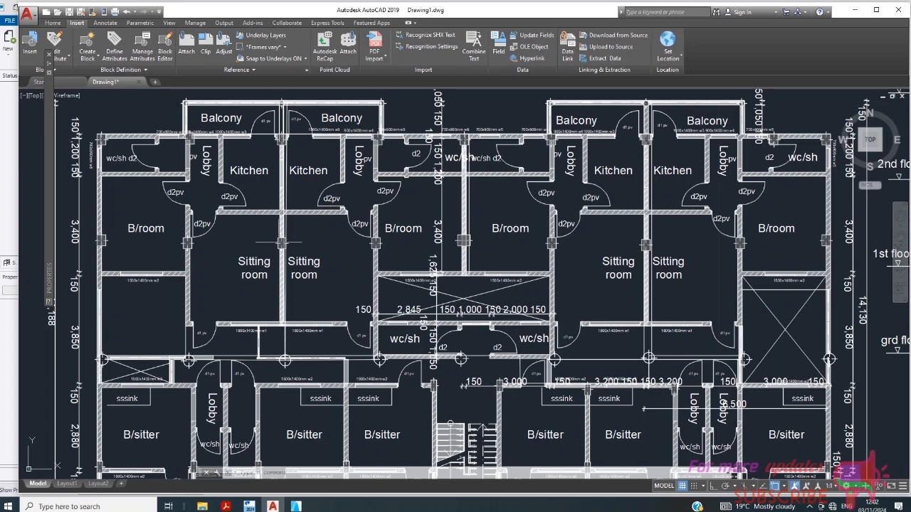
scroll(277, 242, "down", 2)
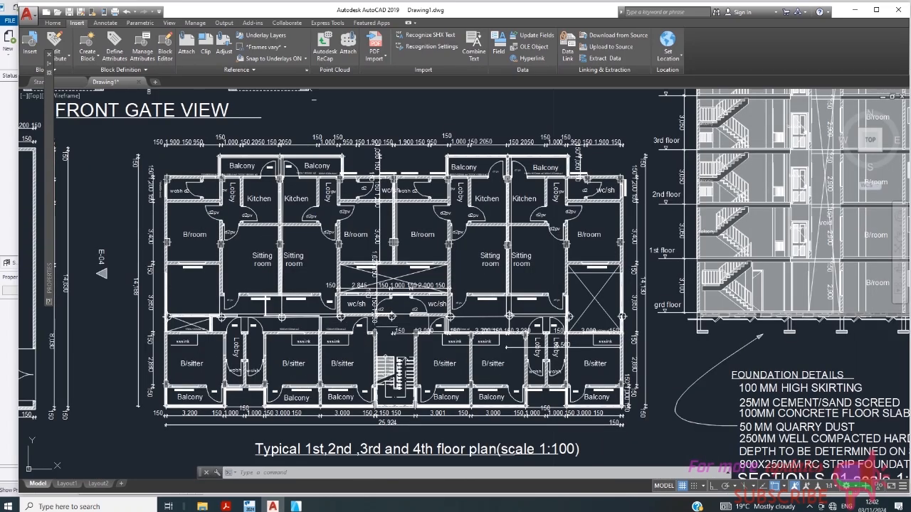
scroll(506, 341, "up", 2)
scroll(427, 399, "down", 1)
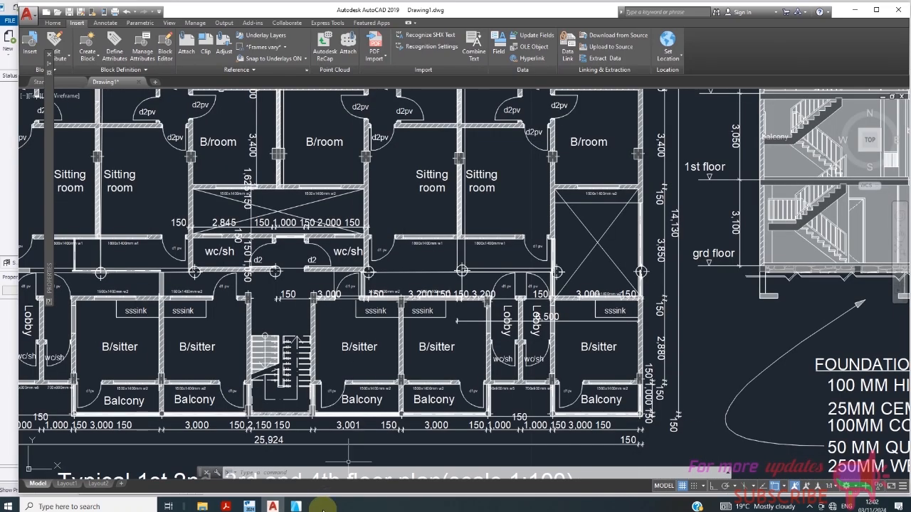
- Switch to Archicad in full screen, suspend groups, and delete the original placed PDF drawing from the Ground Floor plan
left_click(296, 507)
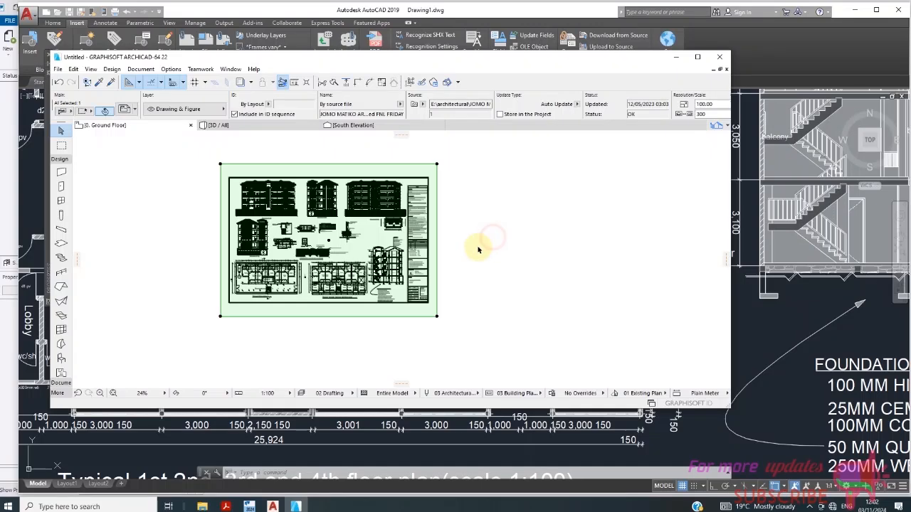
left_click(698, 57)
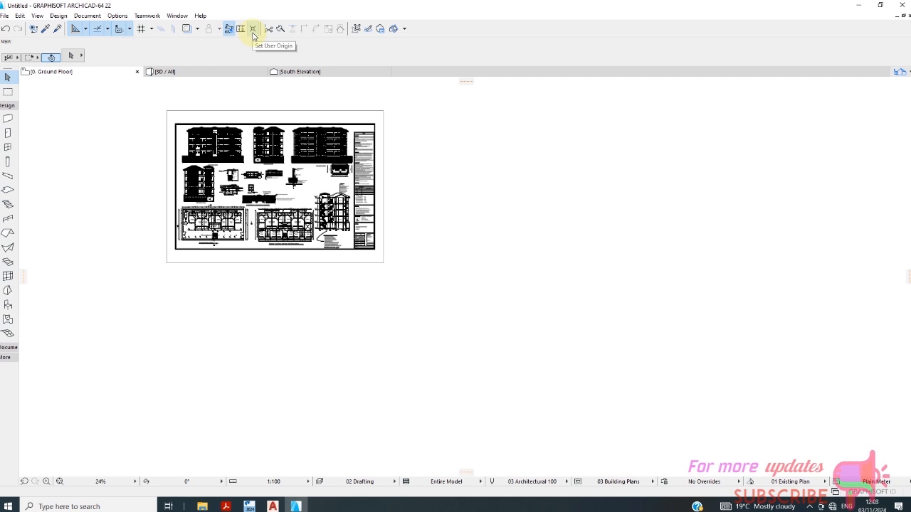
left_click(357, 29)
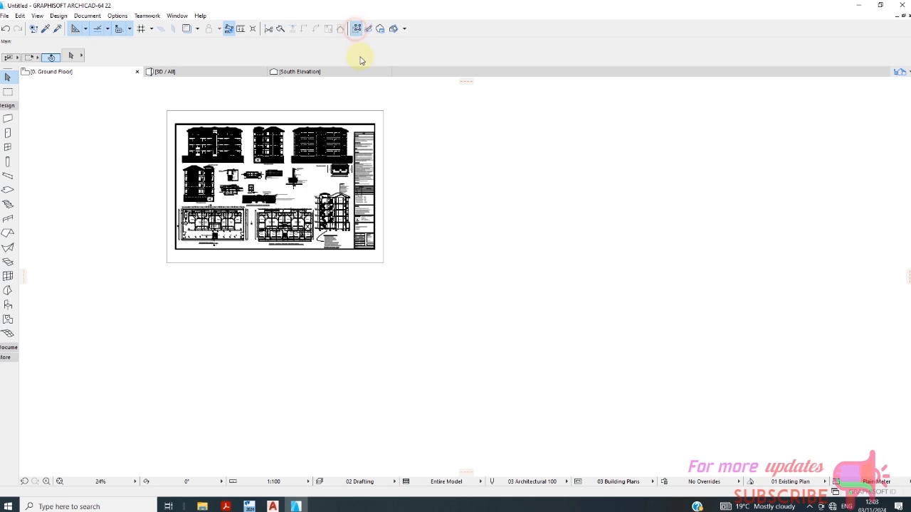
left_click(379, 119)
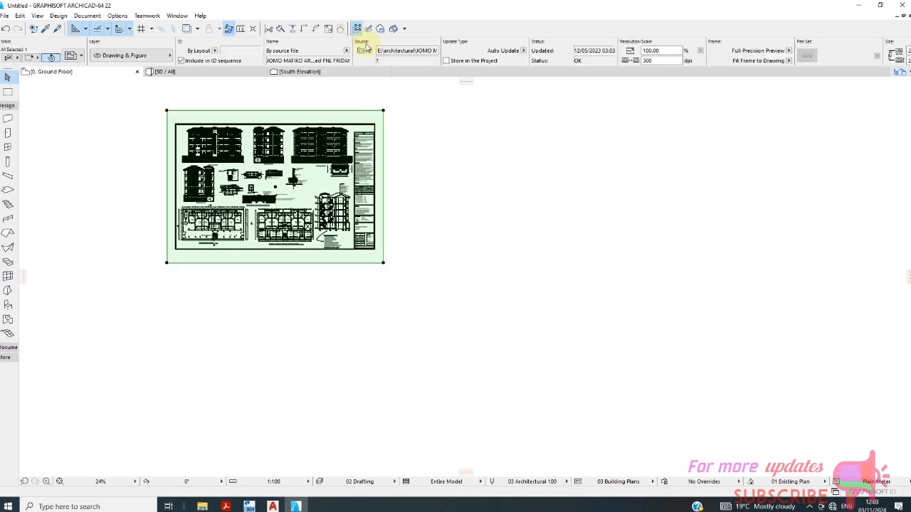
left_click(429, 149)
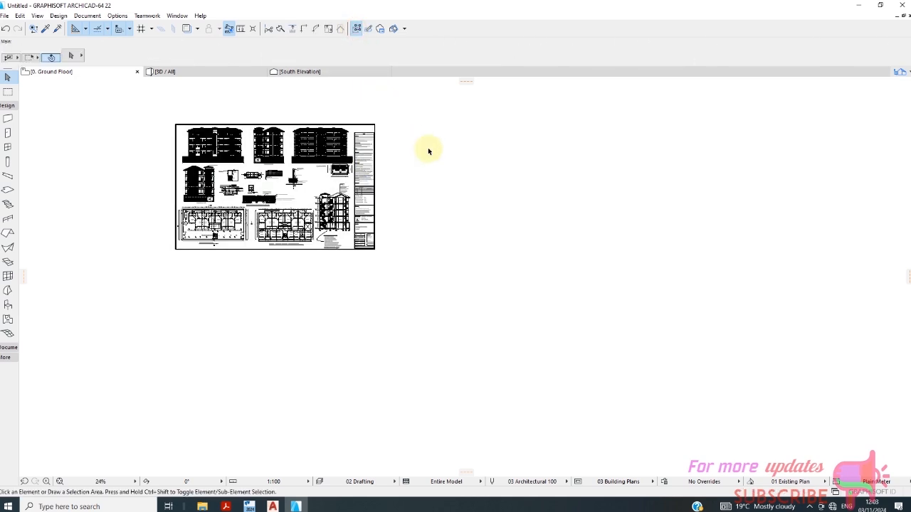
- Examine the exploded ground floor and typical floor plans in Archicad, checking their walls, room labels and dimensions
scroll(258, 205, "up", 2)
scroll(258, 205, "up", 2)
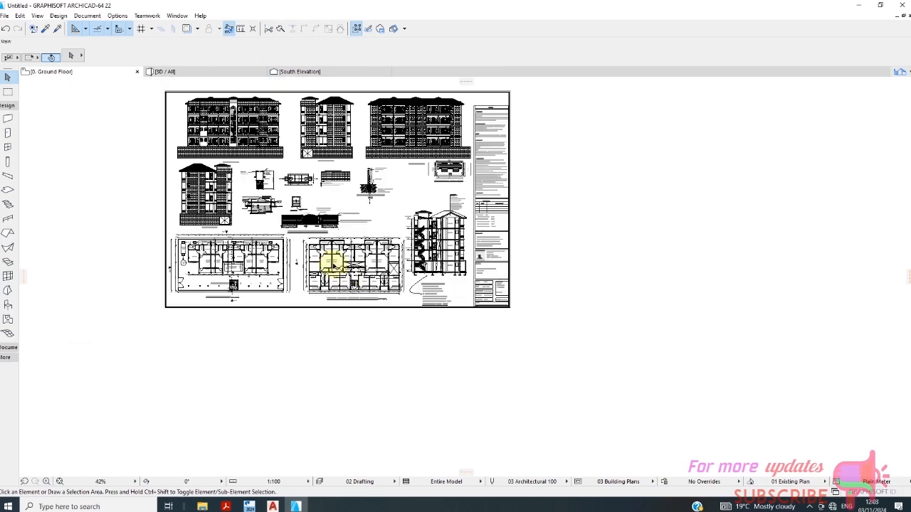
scroll(356, 244, "up", 3)
scroll(385, 210, "up", 2)
scroll(392, 260, "down", 6)
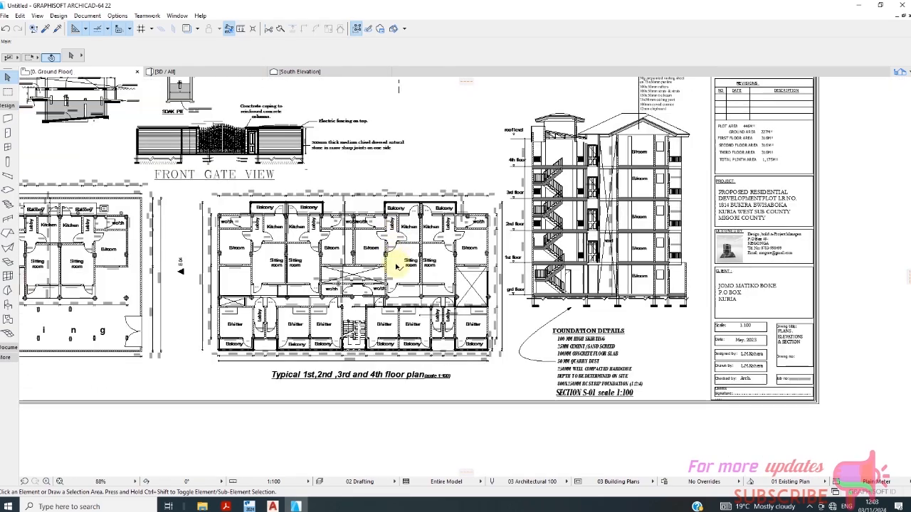
scroll(178, 328, "up", 4)
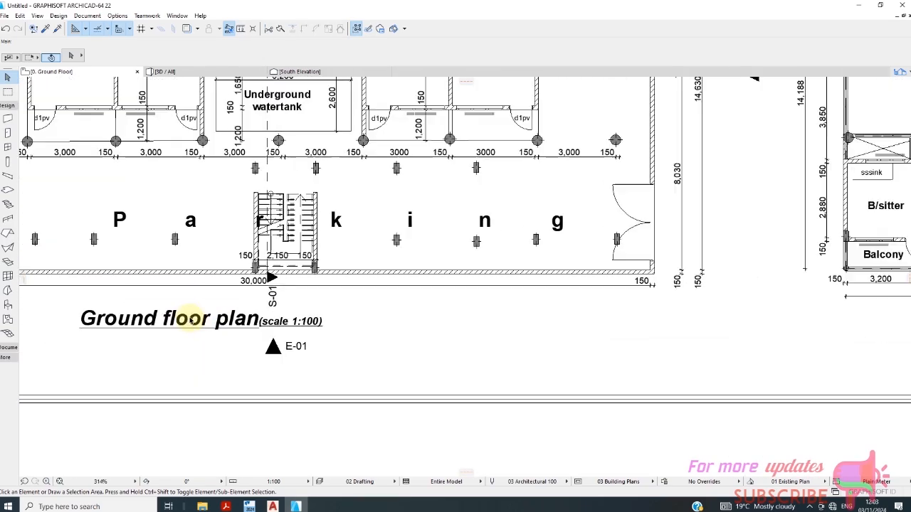
scroll(214, 324, "down", 3)
scroll(448, 331, "up", 4)
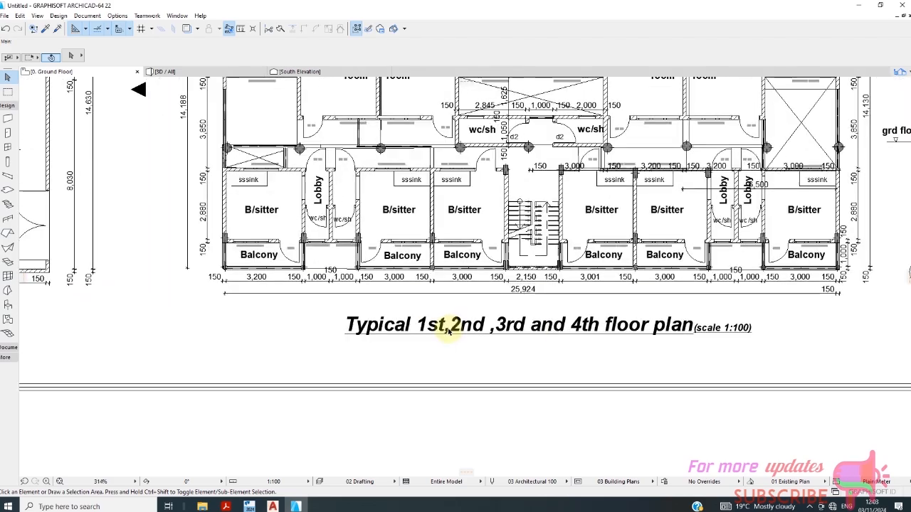
scroll(629, 340, "down", 4)
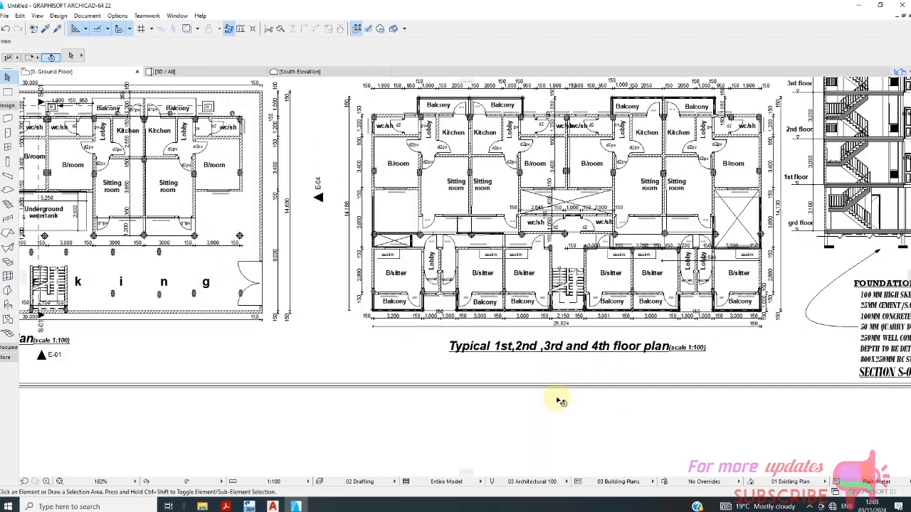
scroll(527, 378, "down", 2)
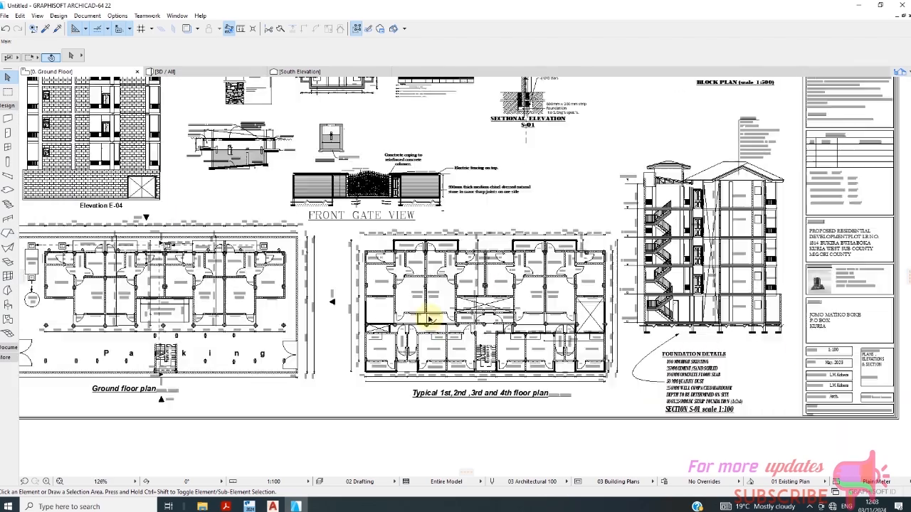
scroll(400, 281, "up", 4)
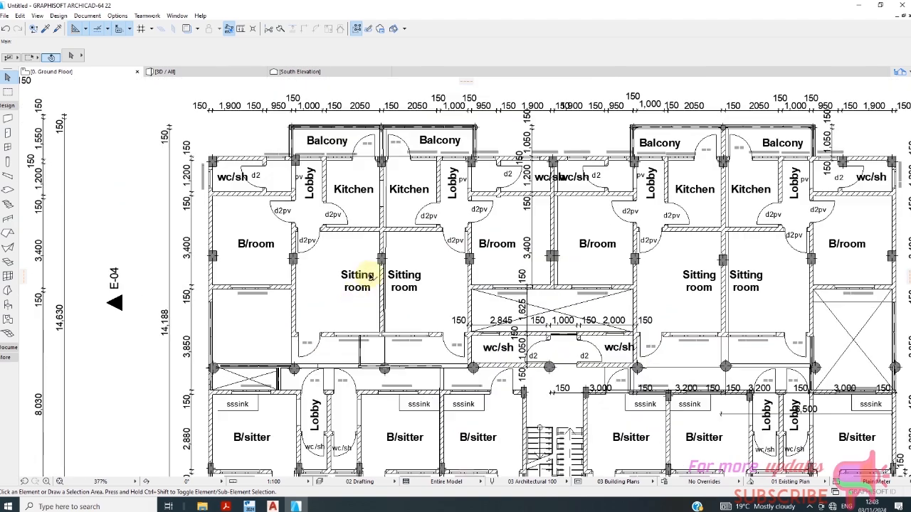
scroll(401, 244, "down", 2)
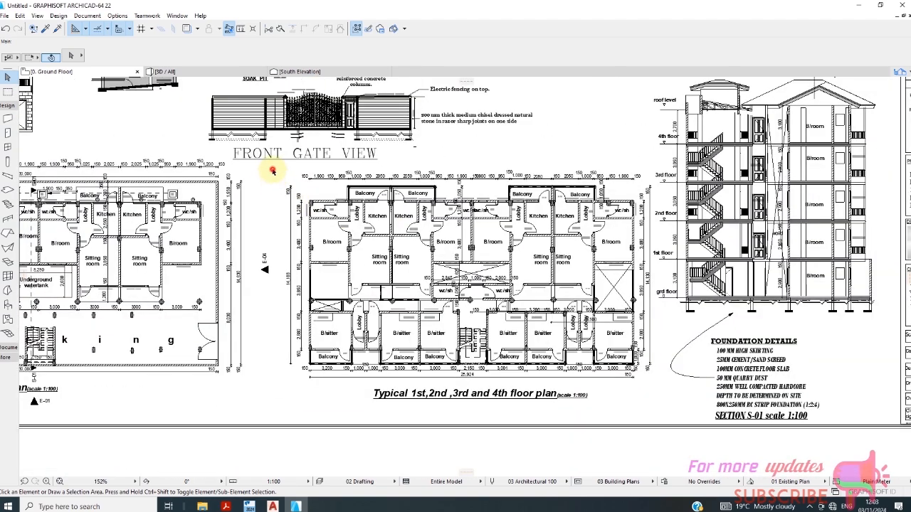
left_click(272, 171)
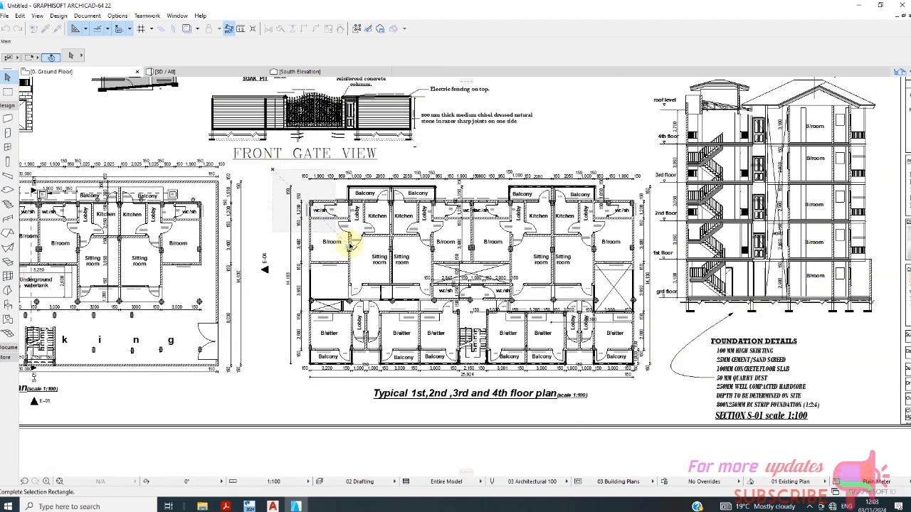
left_click(655, 383)
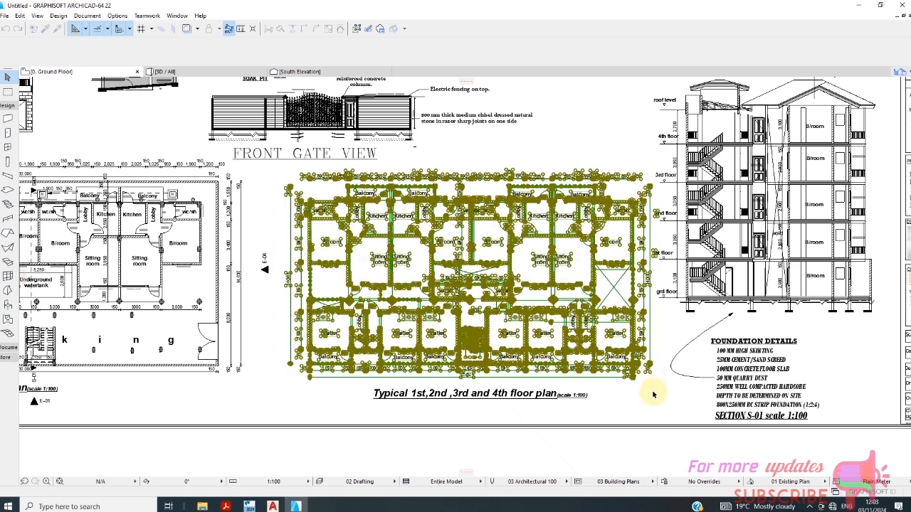
scroll(239, 218, "down", 5)
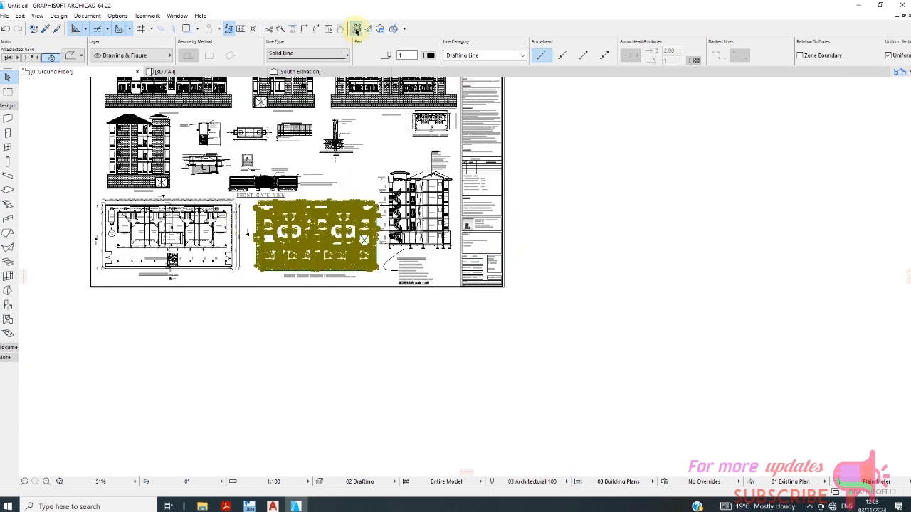
left_click(357, 29)
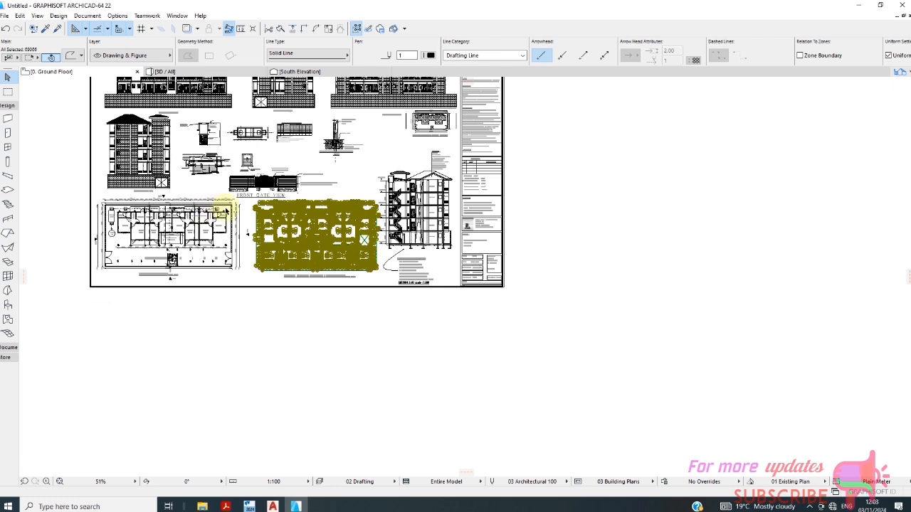
key("ctrl+a")
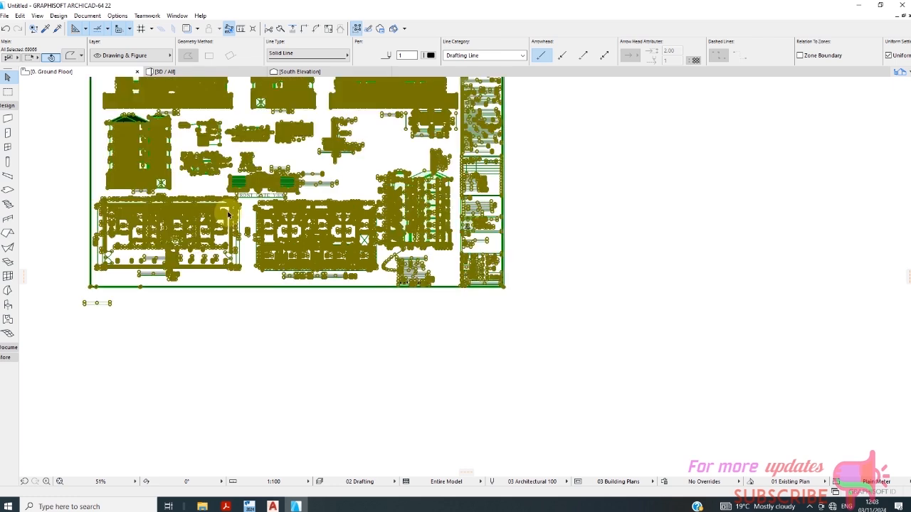
left_click(360, 30)
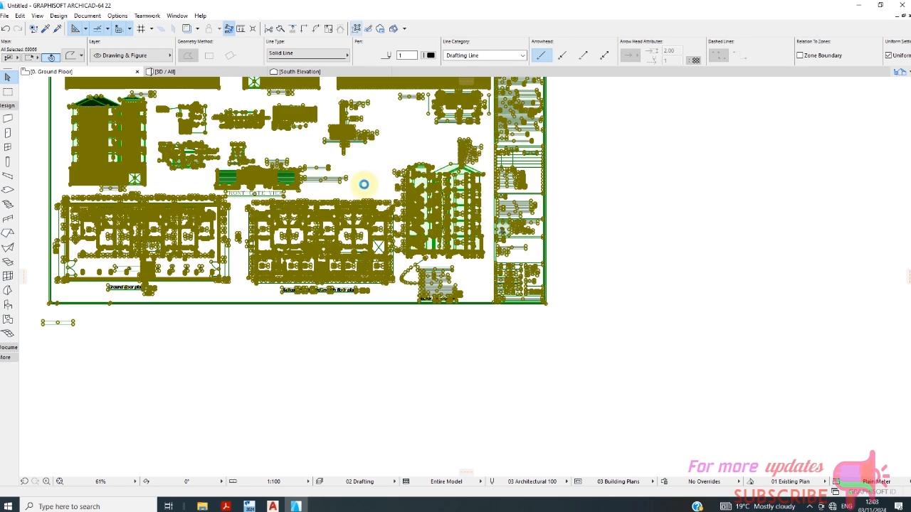
left_click(371, 166)
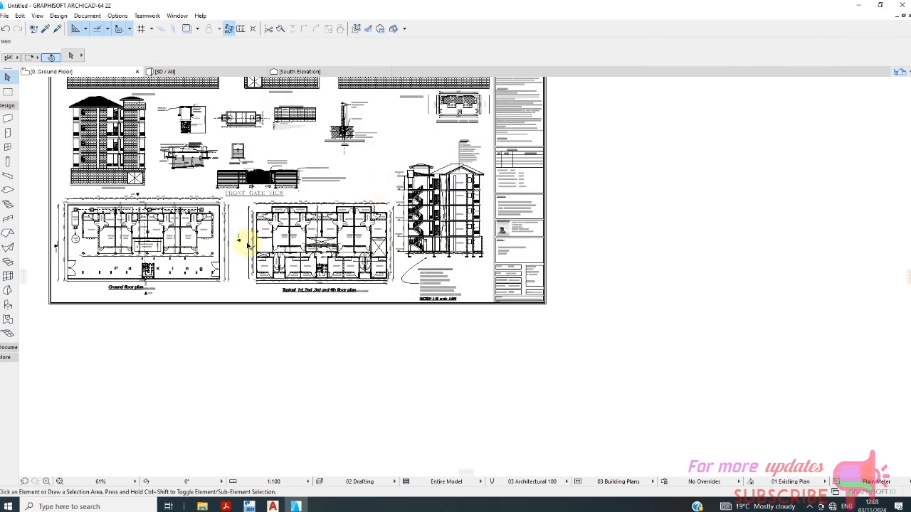
scroll(247, 244, "up", 5)
left_click(242, 153)
scroll(236, 135, "down", 5)
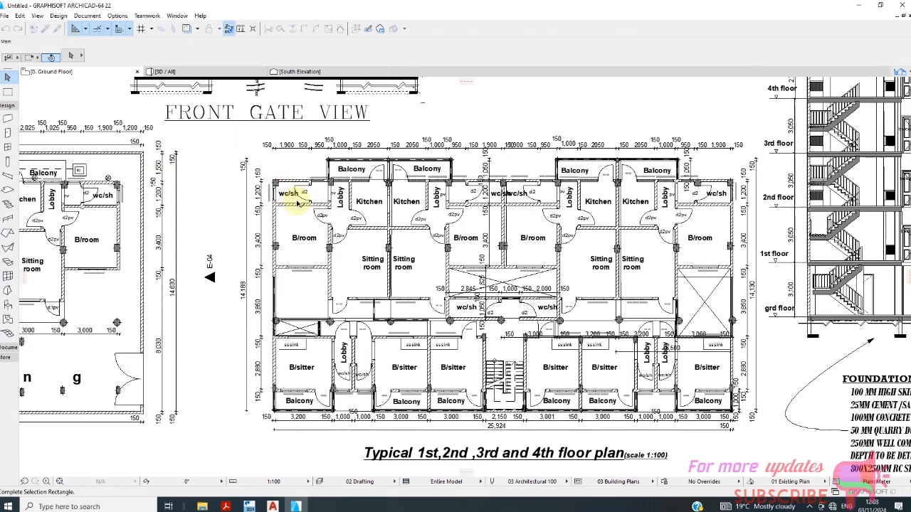
scroll(508, 313, "up", 2)
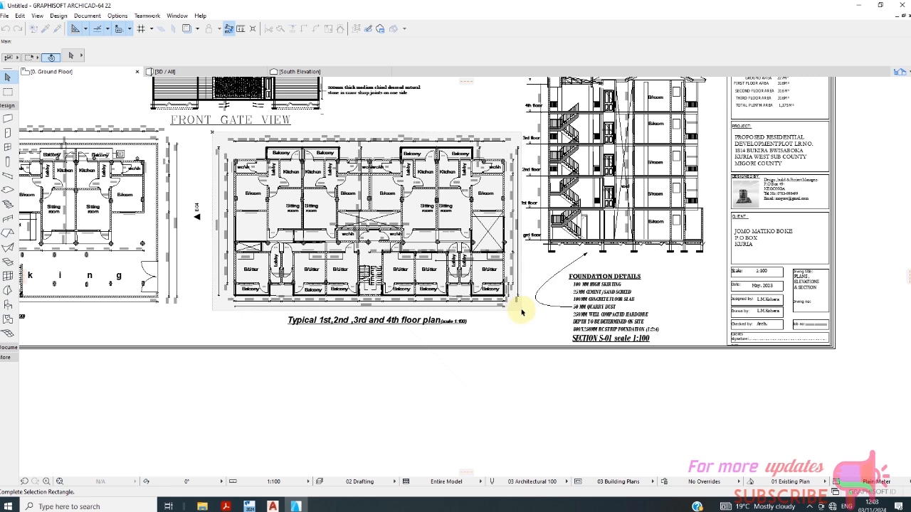
left_click(520, 316)
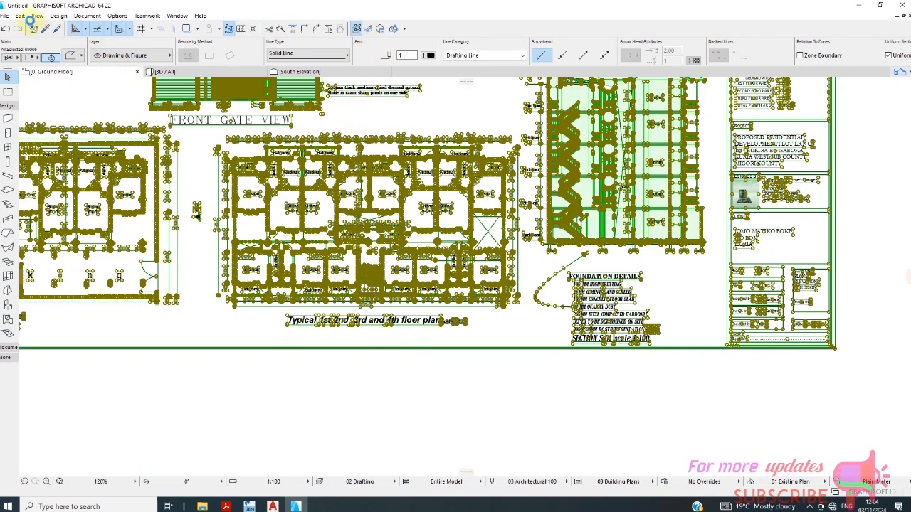
left_click(84, 15)
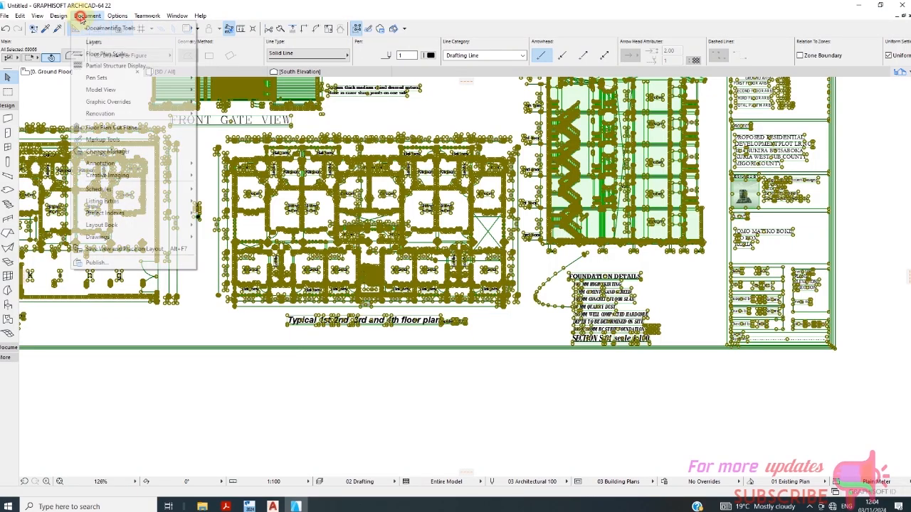
mouse_move(27, 18)
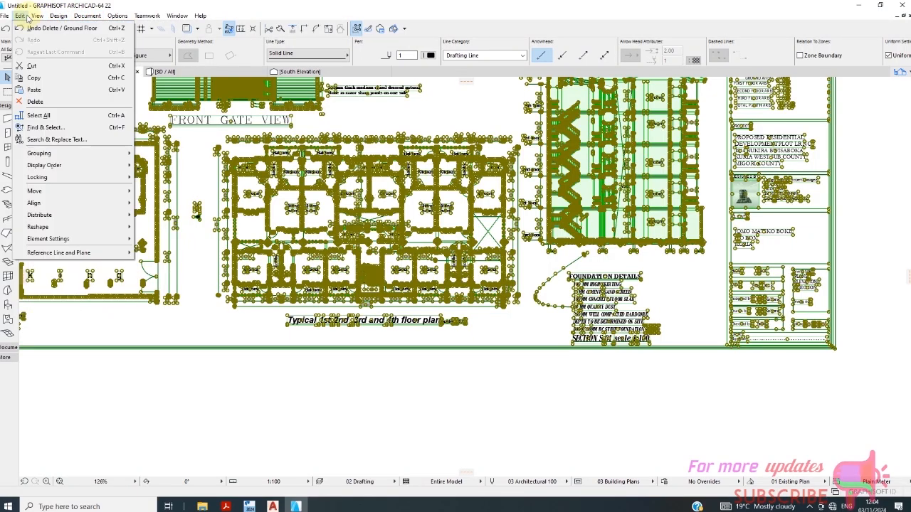
mouse_move(50, 153)
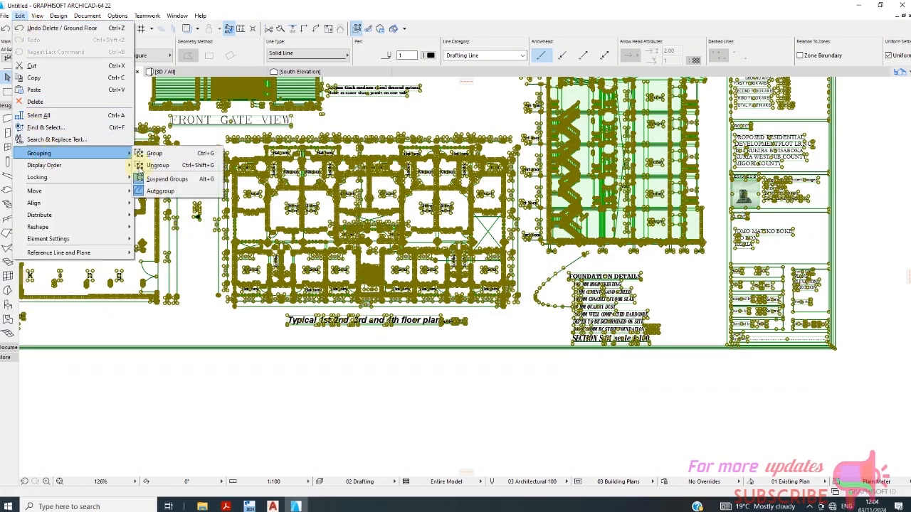
left_click(198, 275)
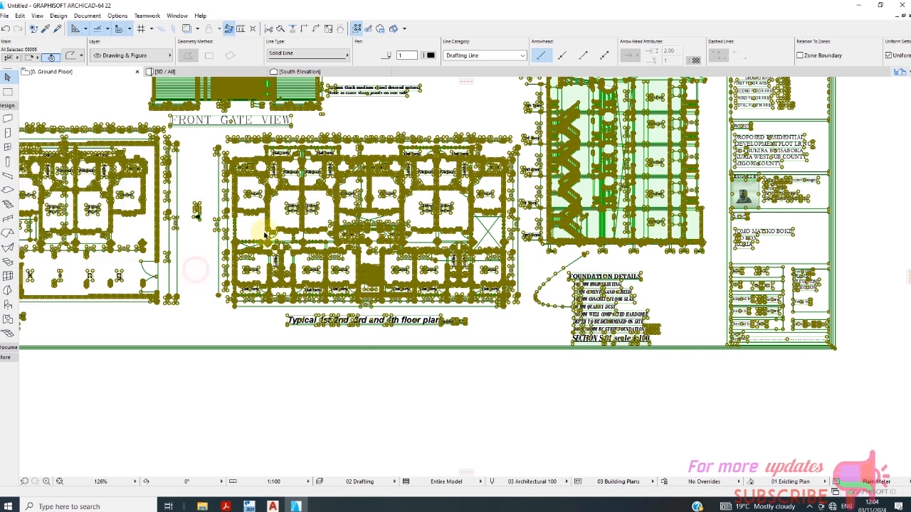
left_click(375, 109)
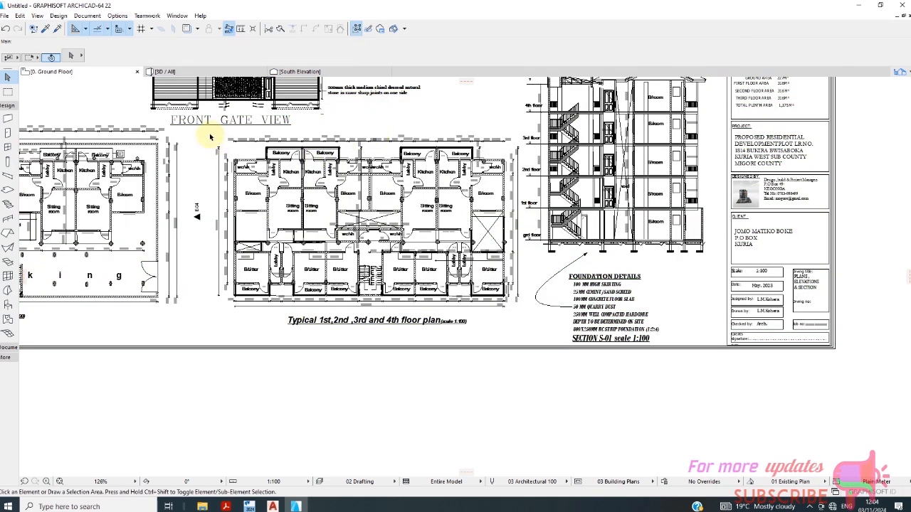
- Select the whole typical floor plan without its title and drag a copy of it into the empty space below the sheet
mouse_move(210, 135)
left_mouse_down()
mouse_move(364, 258)
mouse_move(492, 320)
mouse_move(519, 312)
left_mouse_up()
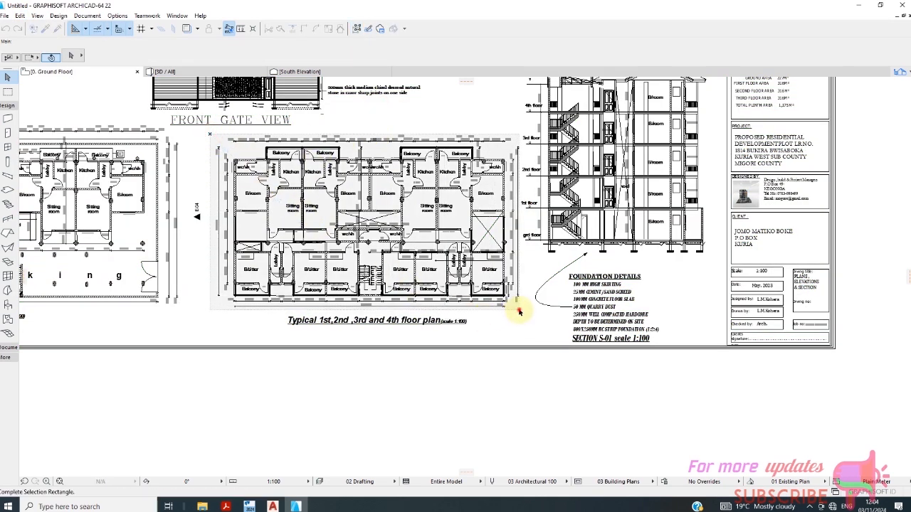
scroll(386, 217, "down", 4)
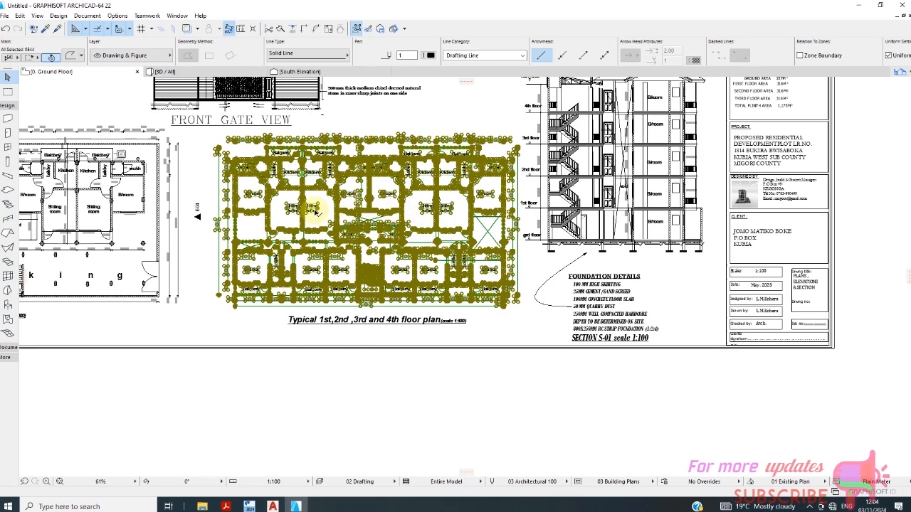
right_click(46, 143)
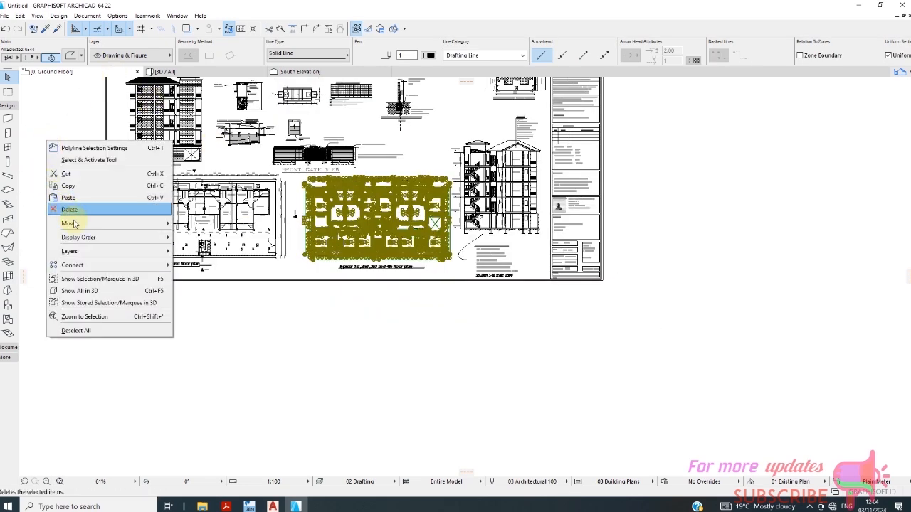
mouse_move(121, 223)
left_click(202, 273)
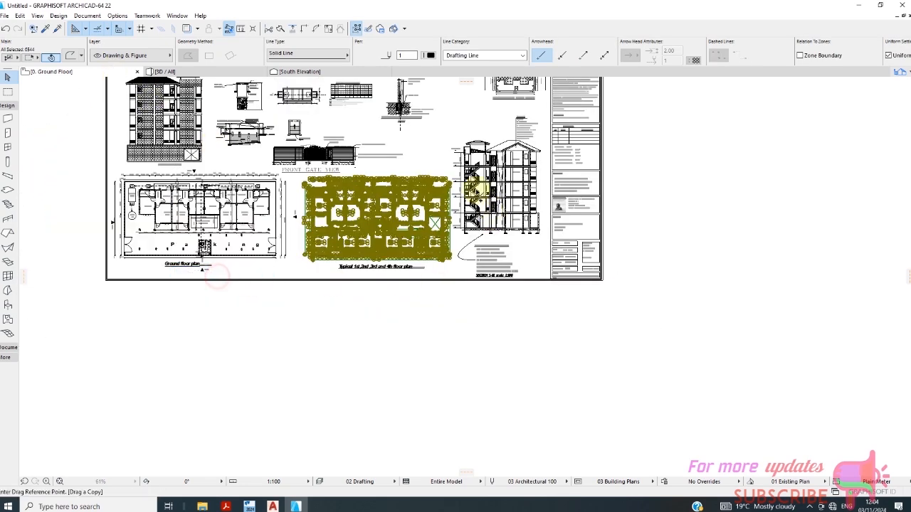
left_click(447, 173)
scroll(320, 174, "down", 6)
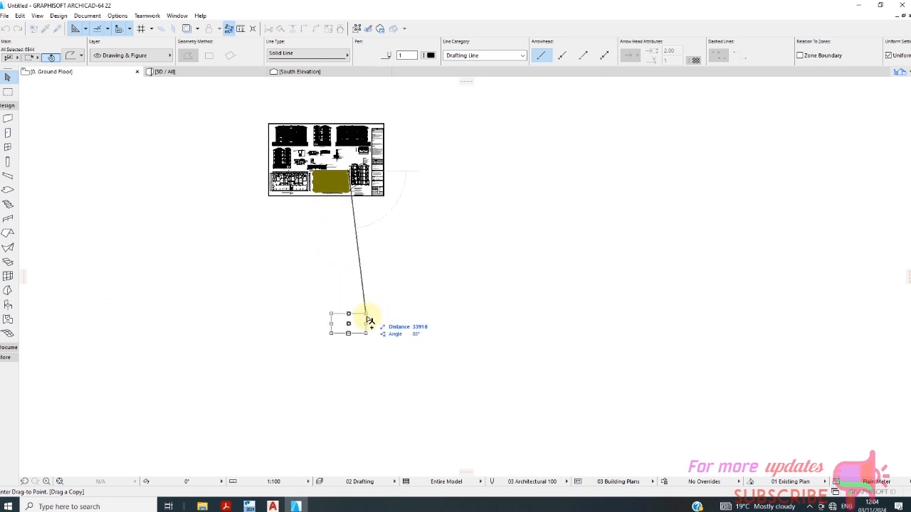
left_click(348, 353)
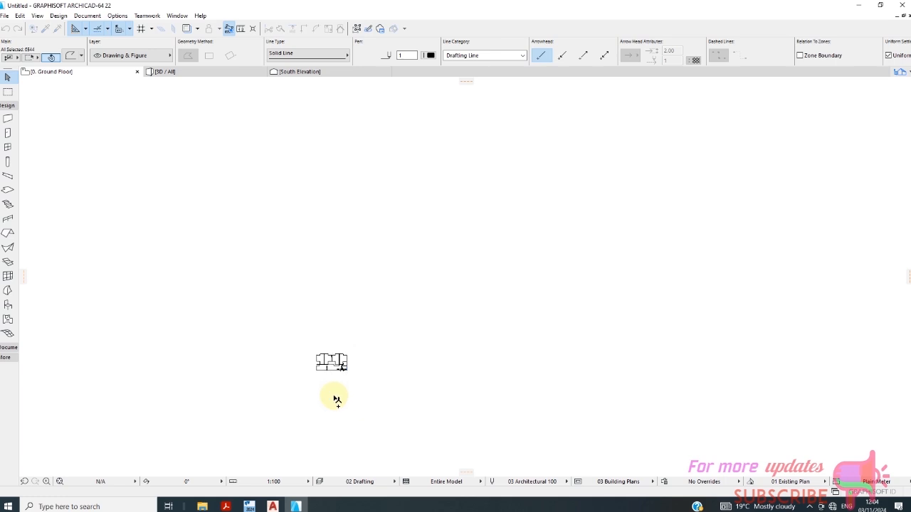
scroll(334, 391, "up", 6)
scroll(271, 310, "up", 3)
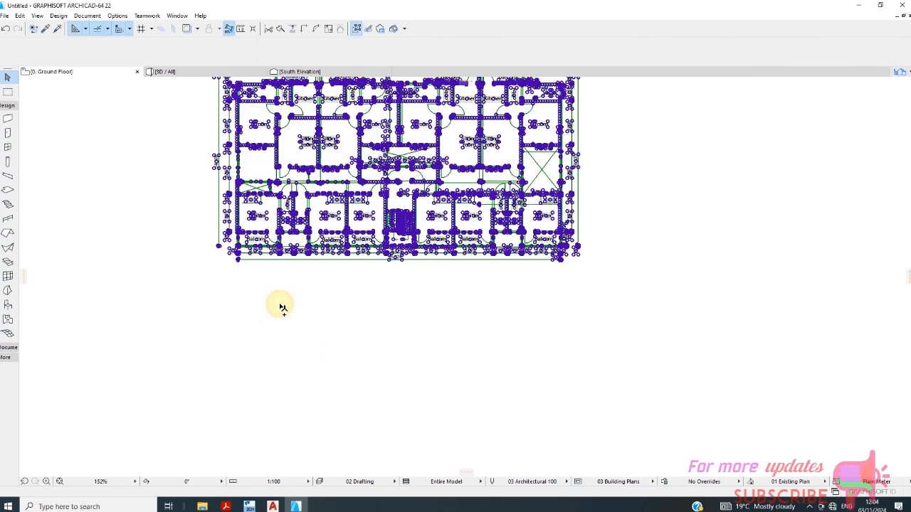
left_click(274, 281)
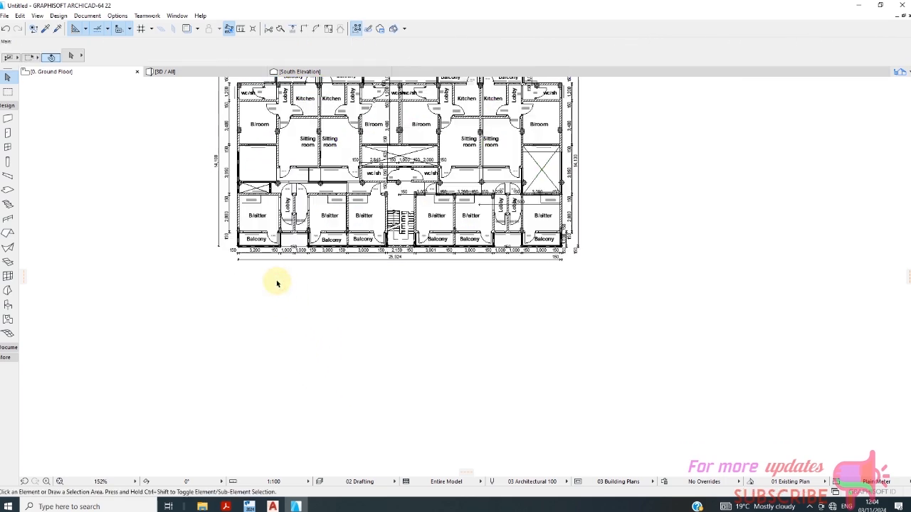
- Examine the copied typical floor plan's rooms, walls, and dimension labels, especially around the corner wc/sh and balcony
scroll(274, 295, "down", 2)
scroll(235, 285, "up", 3)
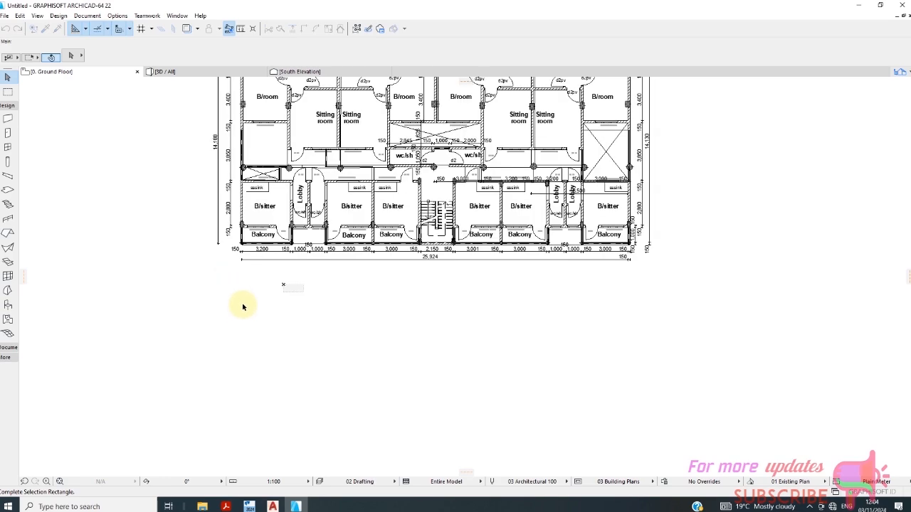
scroll(240, 305, "down", 2)
scroll(239, 114, "up", 4)
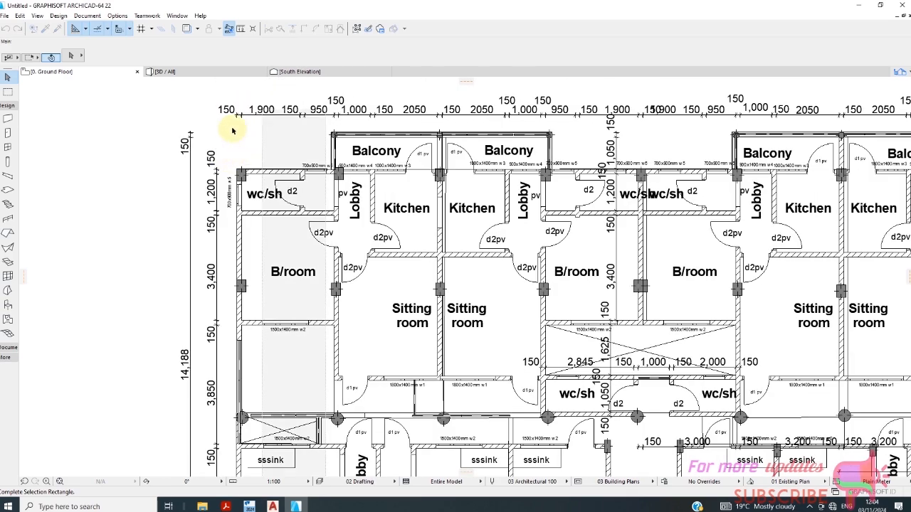
scroll(264, 193, "down", 1)
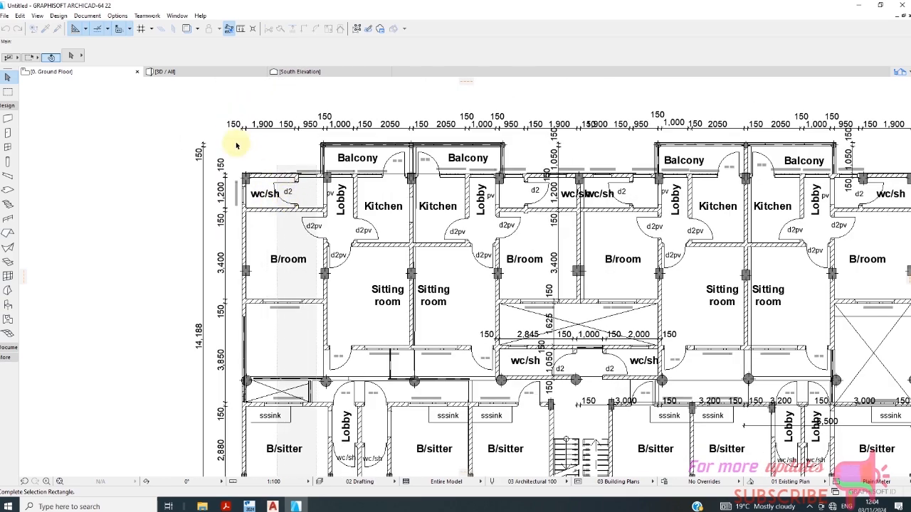
scroll(238, 142, "up", 2)
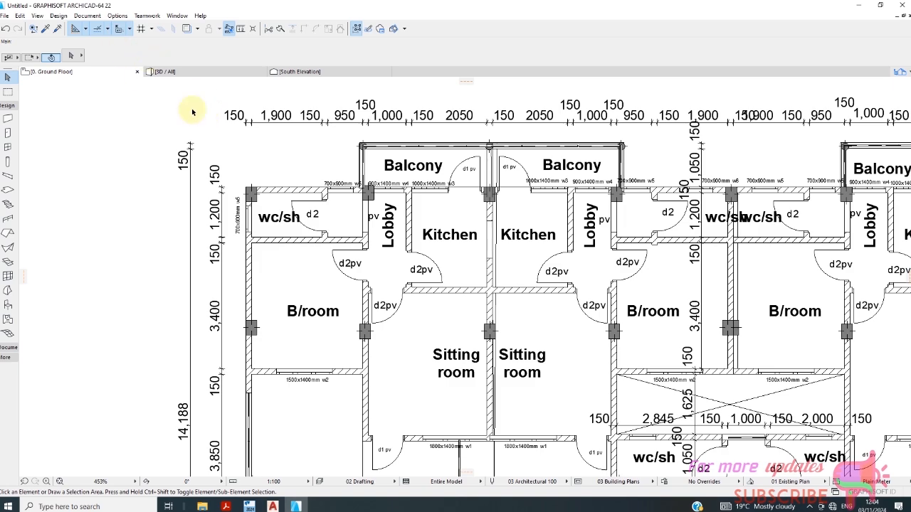
scroll(249, 125, "up", 2)
scroll(249, 129, "up", 6)
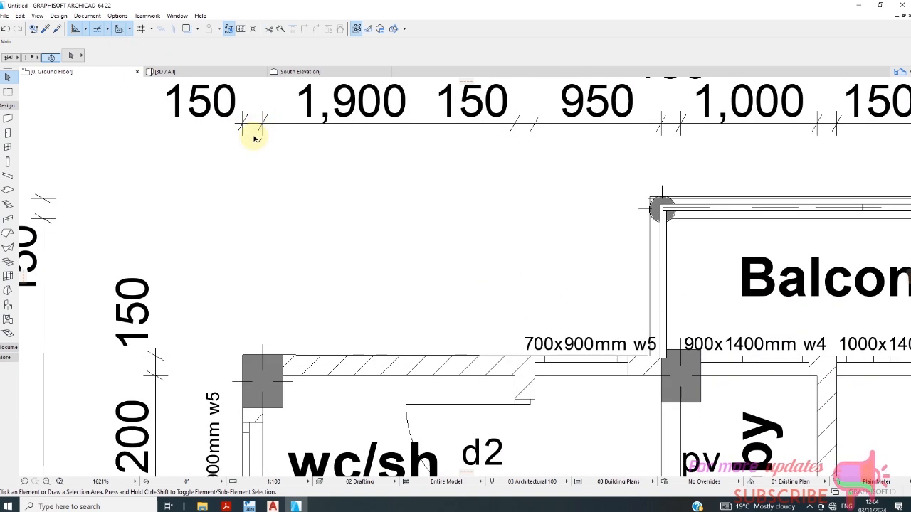
scroll(249, 130, "down", 5)
- Add a linear dimension across the first 150 interval of the copied plan's upper dimension chain, above the corner wc/sh
left_click(6, 349)
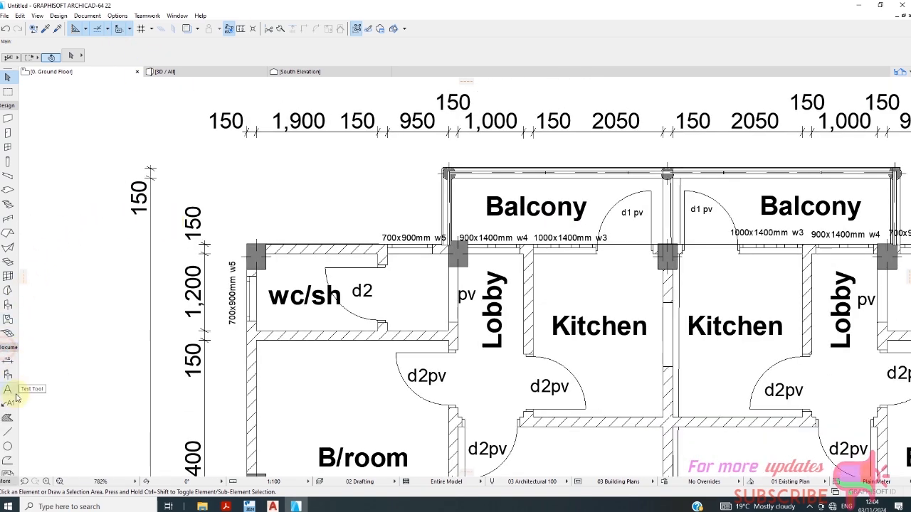
left_click(7, 368)
scroll(246, 138, "up", 3)
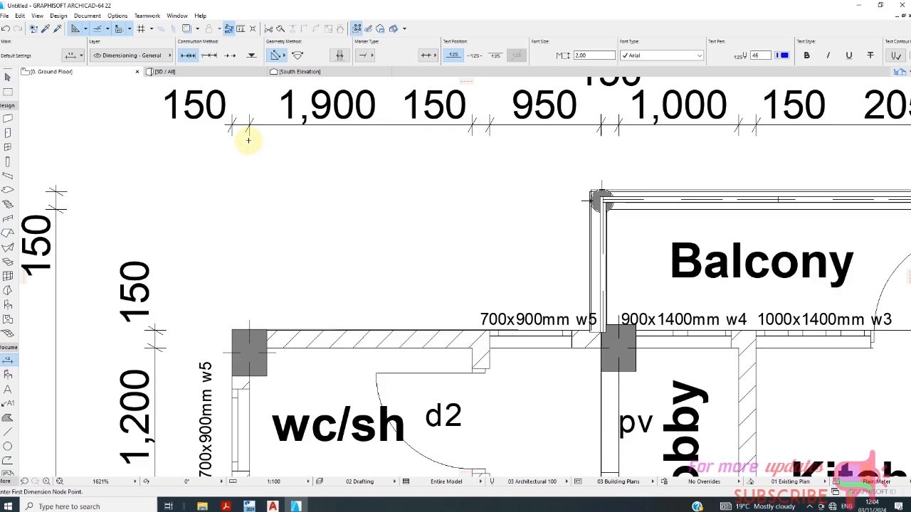
left_click(228, 112)
left_click(248, 112)
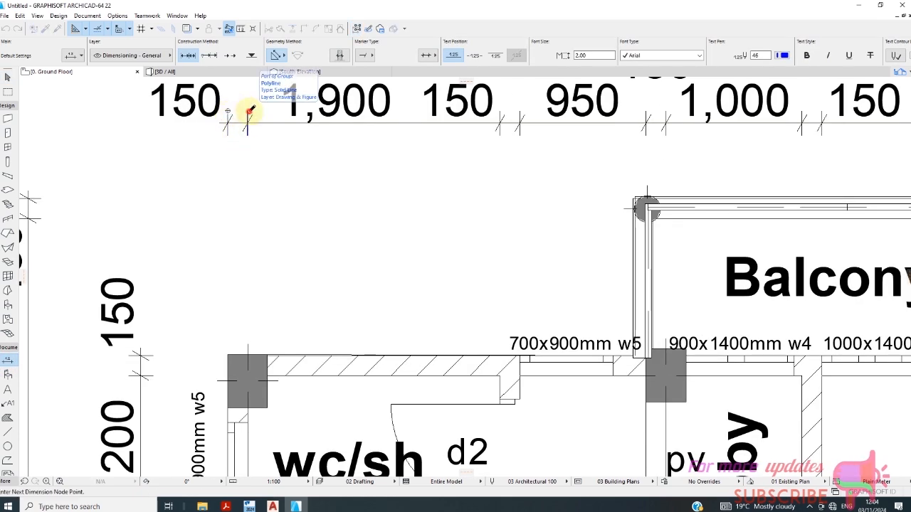
right_click(271, 122)
left_click(289, 185)
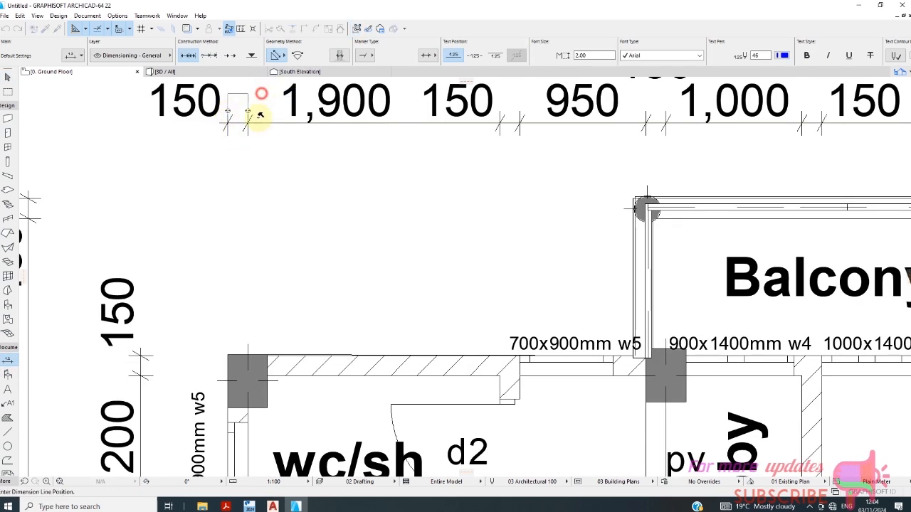
left_click(250, 208)
scroll(244, 214, "down", 5)
scroll(214, 185, "up", 4)
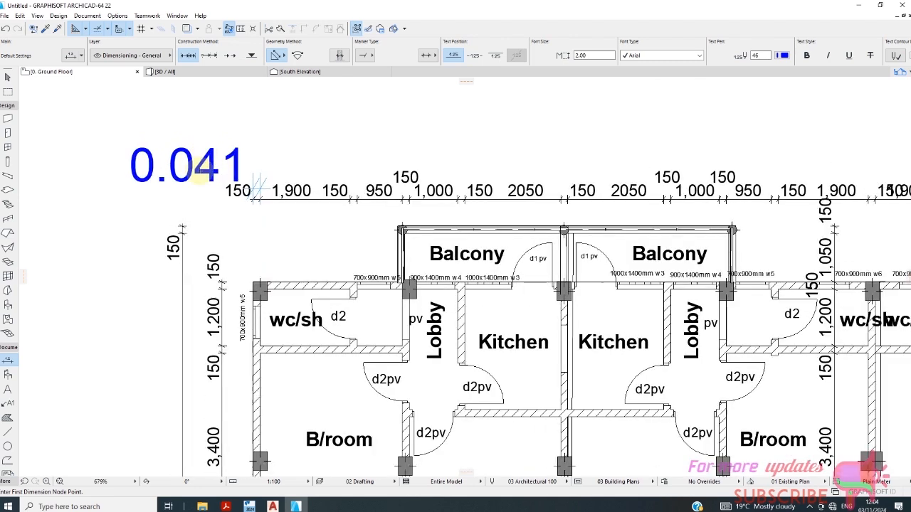
scroll(206, 169, "down", 3)
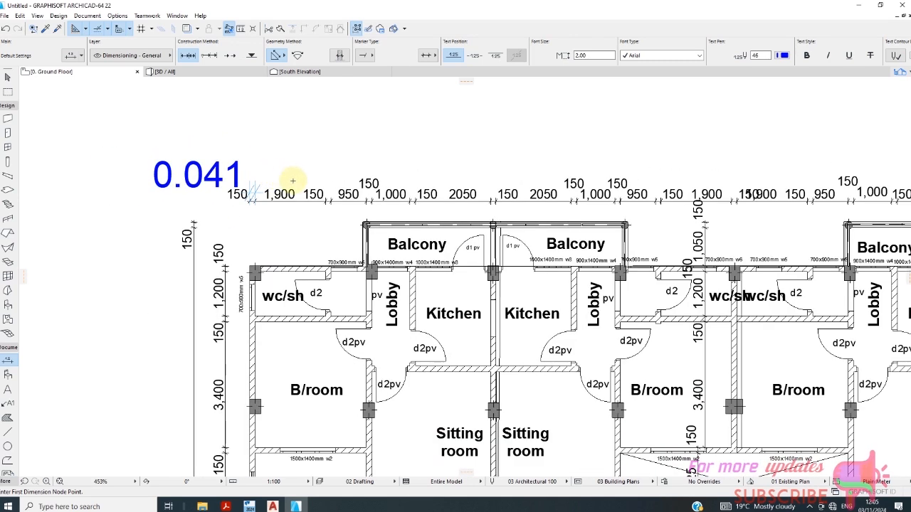
- Check the project's working units, keeping the length unit at millimeter with 0 decimals
left_click(118, 15)
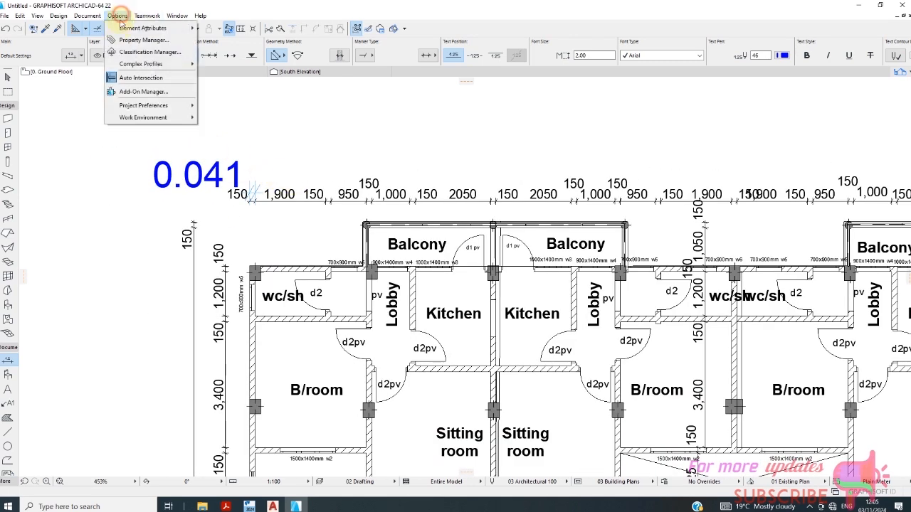
mouse_move(118, 15)
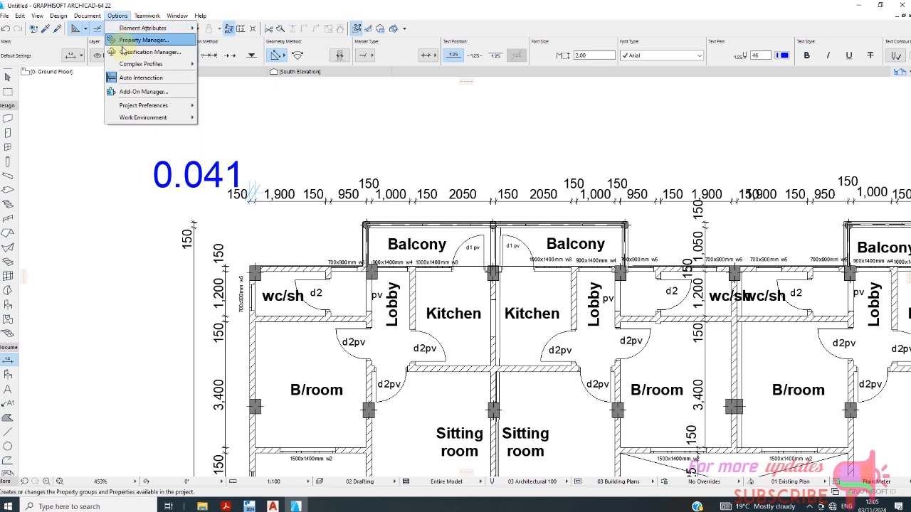
mouse_move(160, 105)
left_click(227, 106)
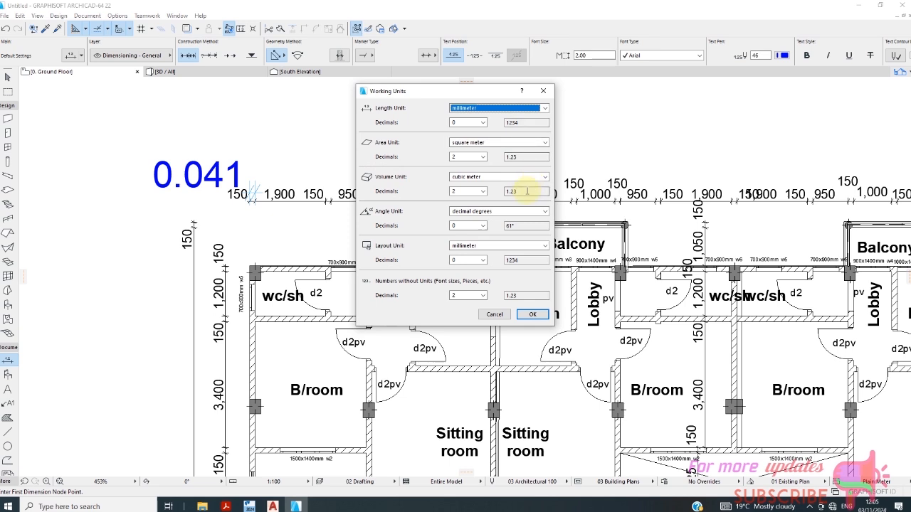
left_click(532, 314)
- Set the project's dimension standard to Plain Millimeter
left_click(119, 16)
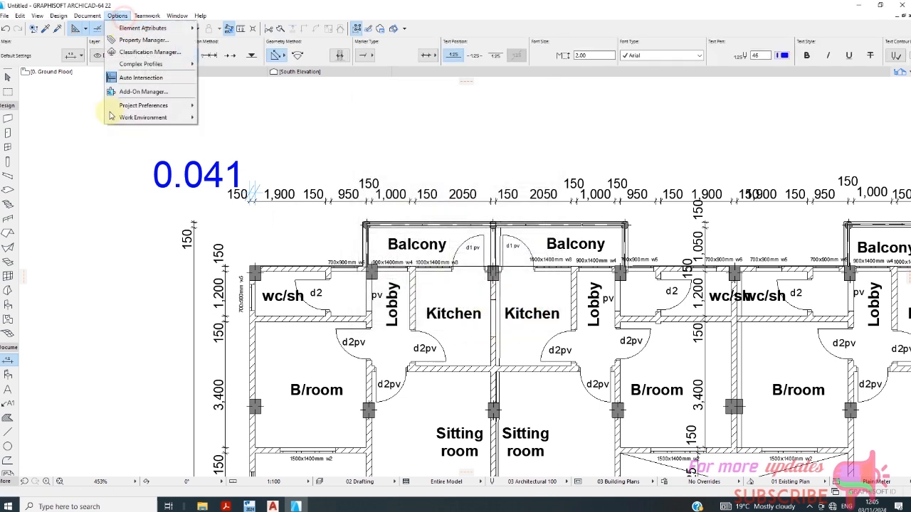
mouse_move(146, 105)
left_click(232, 123)
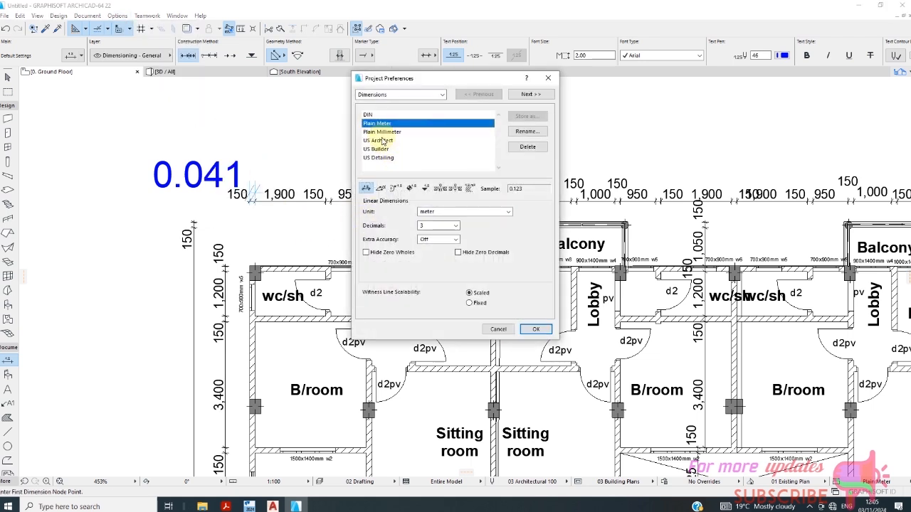
left_click(381, 133)
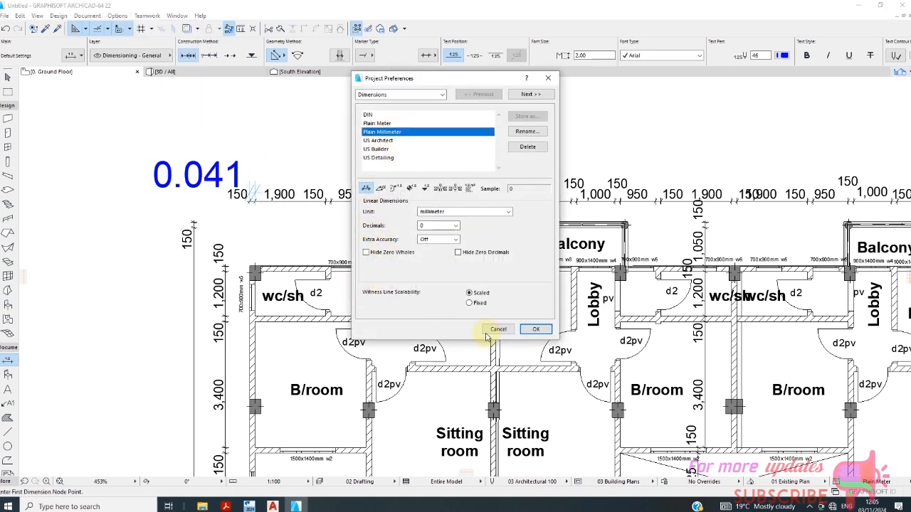
left_click(538, 330)
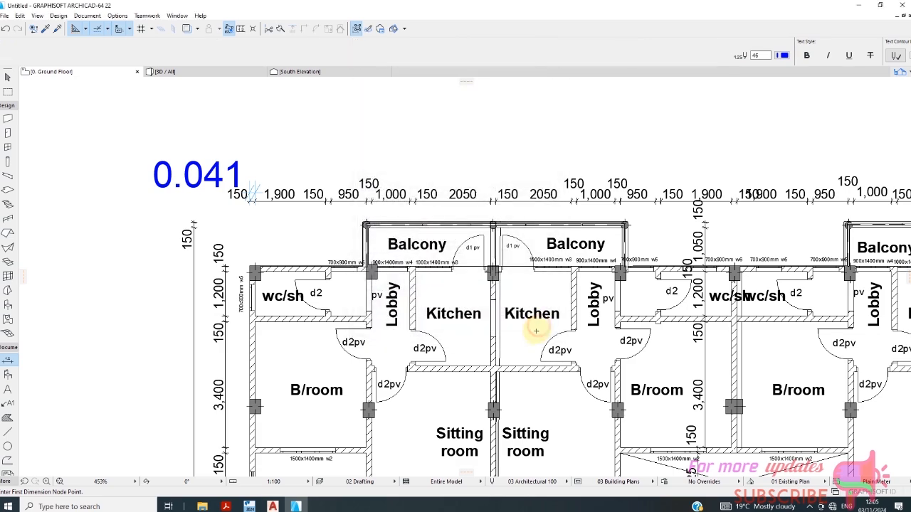
scroll(214, 167, "up", 1)
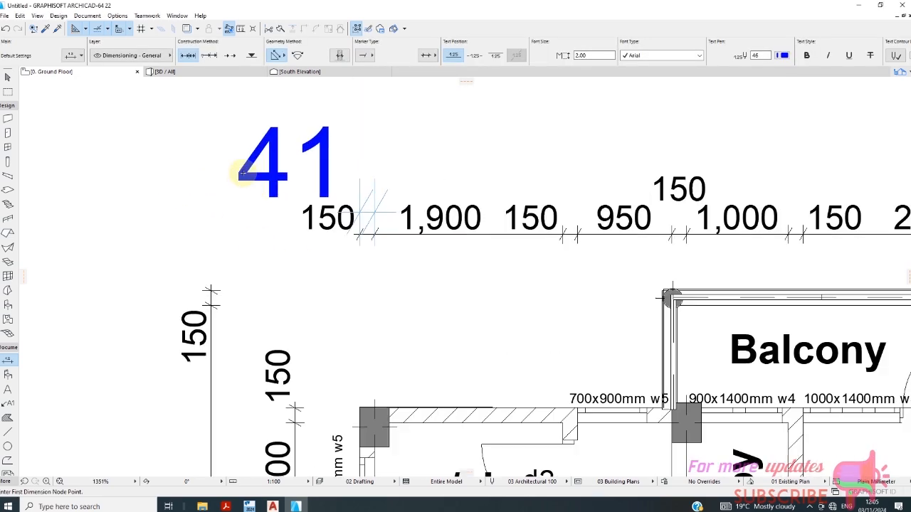
- Select the whole copied floor plan and start a graphically defined Resize that also affects wall thicknesses, library parts, text, arrows and markers
scroll(242, 158, "down", 3)
scroll(238, 164, "down", 5)
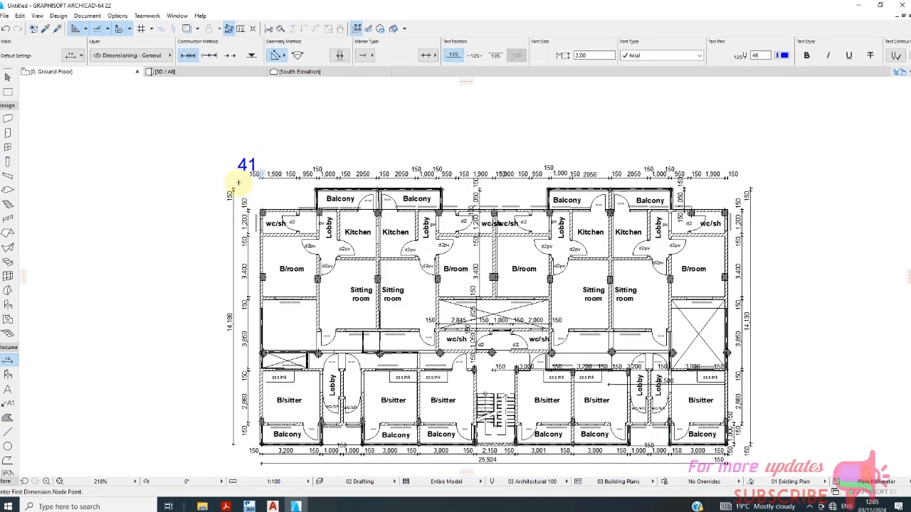
left_click(6, 79)
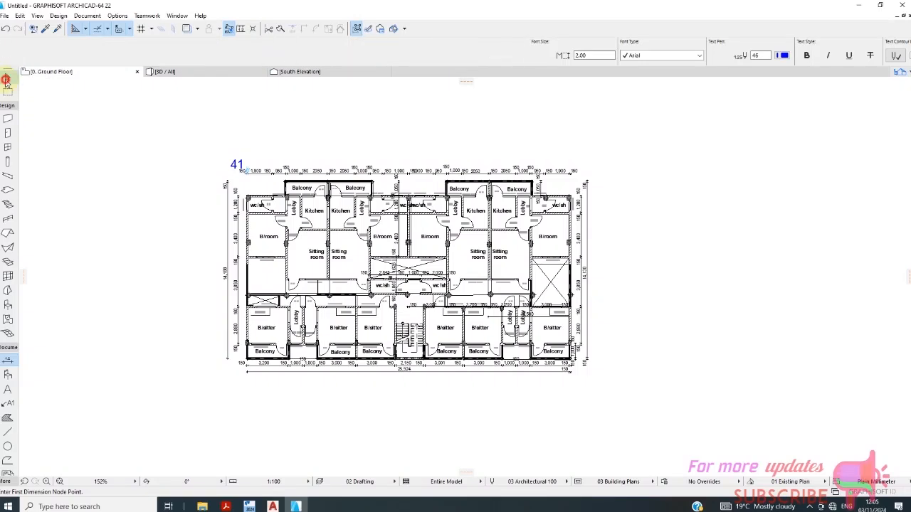
left_click_drag(149, 128, 605, 414)
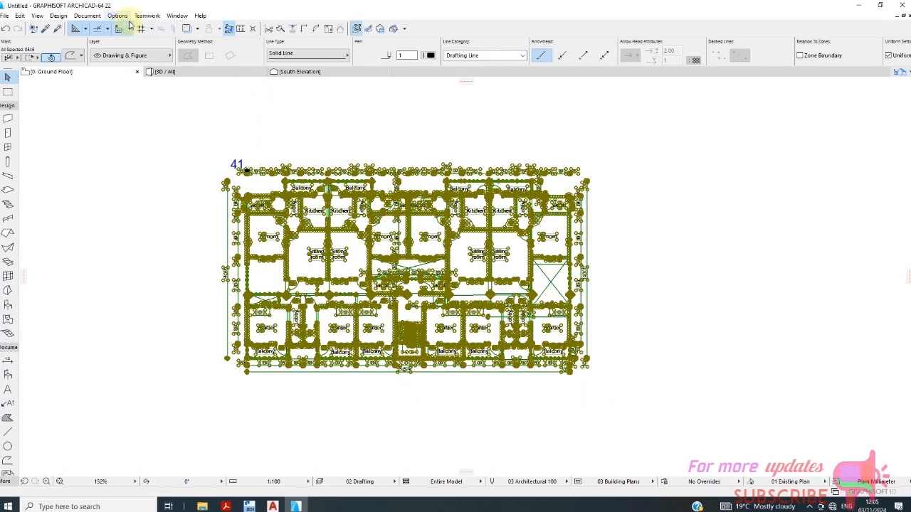
left_click(21, 16)
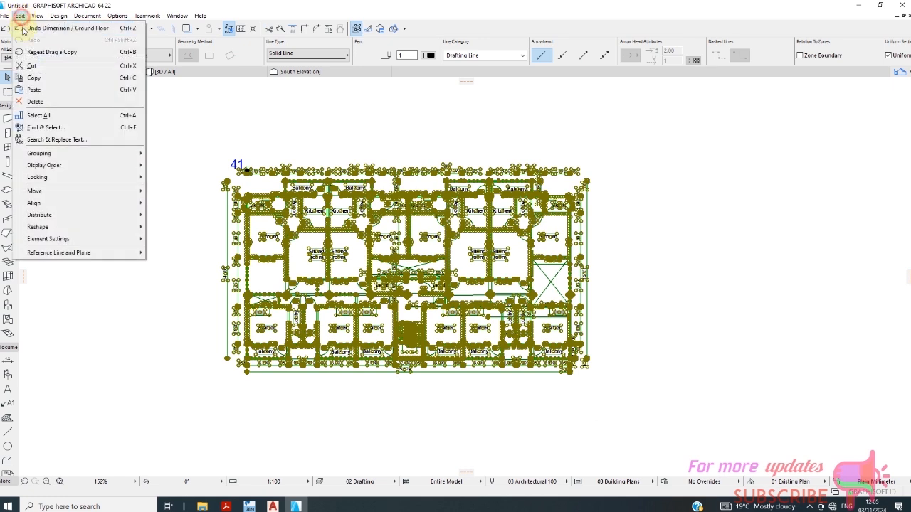
mouse_move(69, 228)
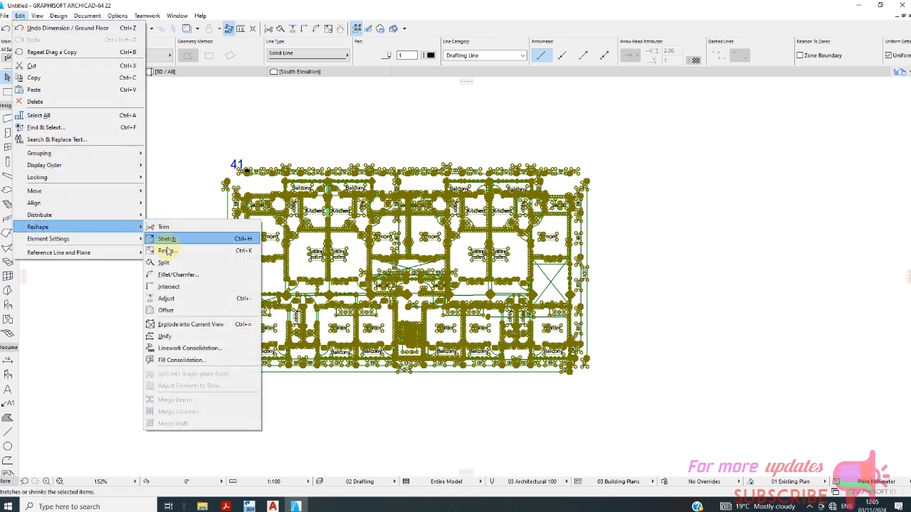
left_click(166, 251)
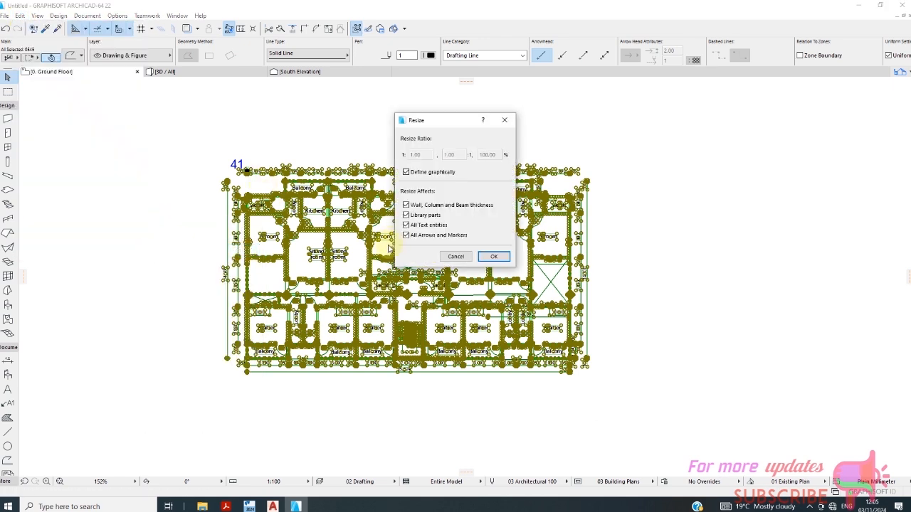
left_click(493, 258)
- Scale the selected plan from the start of the first upper 150 interval, stretching that interval's length to match its 150 label
scroll(226, 176, "up", 6)
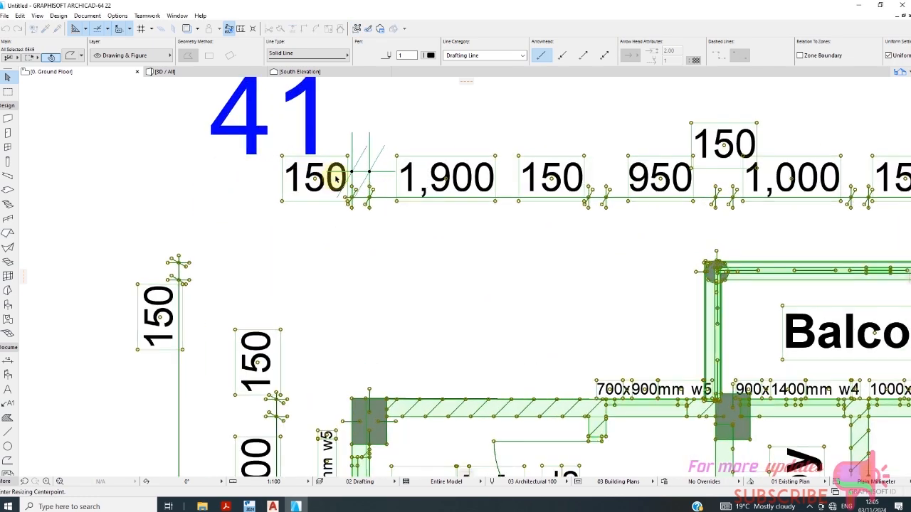
scroll(335, 178, "up", 3)
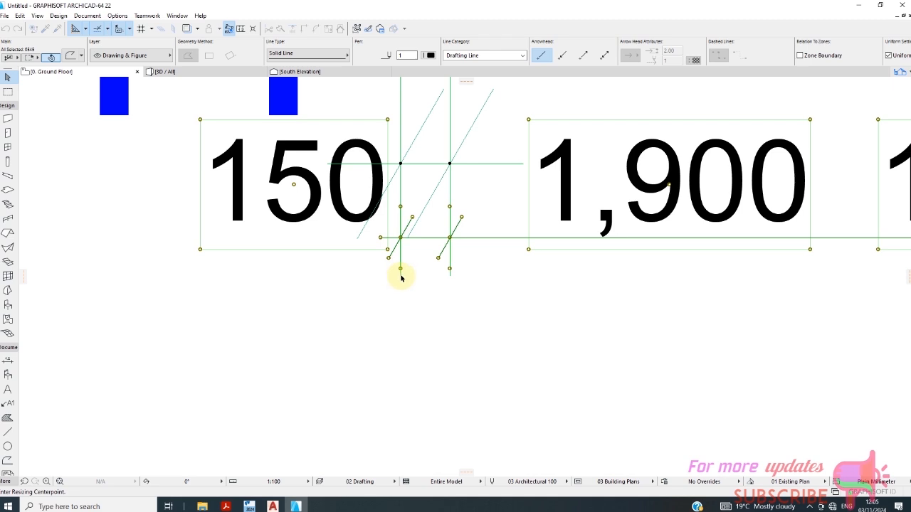
left_click(400, 275)
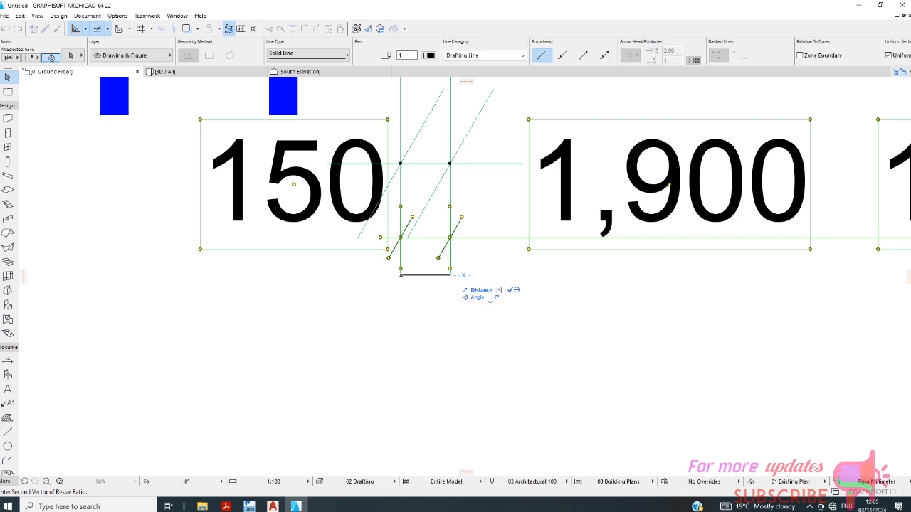
left_click(581, 278)
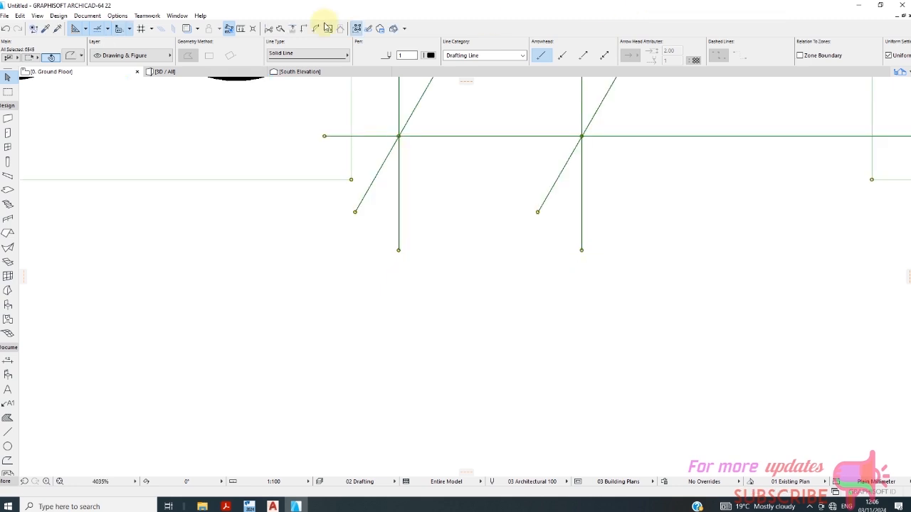
- Delete the existing blue linear dimension above the first 150 interval of the upper dimension chain
scroll(372, 258, "down", 10)
scroll(346, 223, "up", 6)
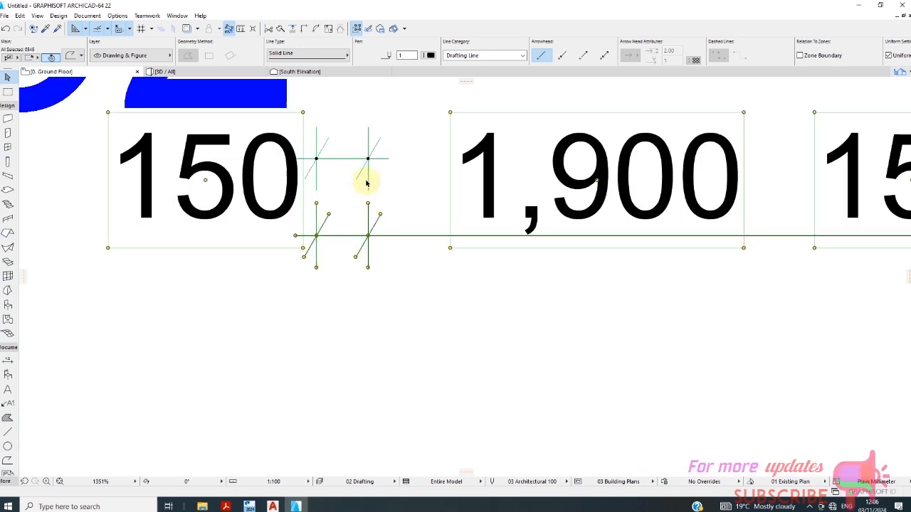
scroll(366, 184, "down", 3)
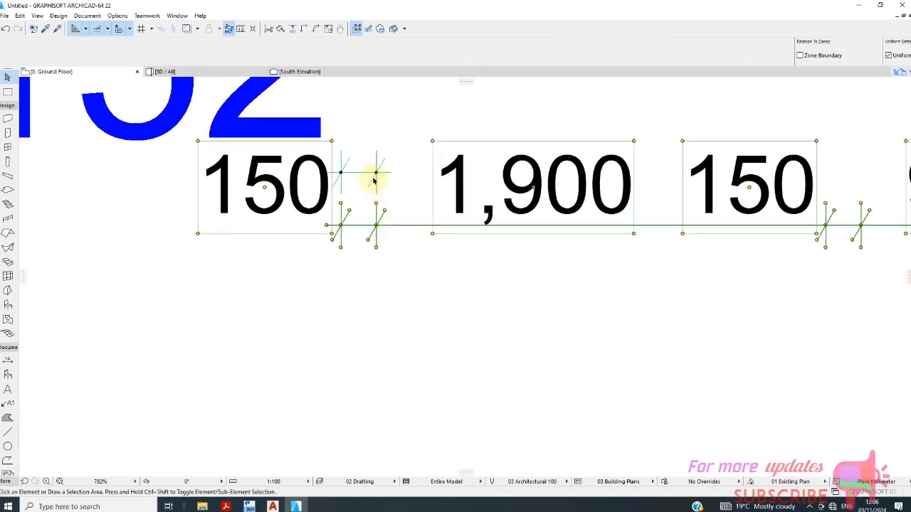
left_click(366, 177)
left_click(363, 175)
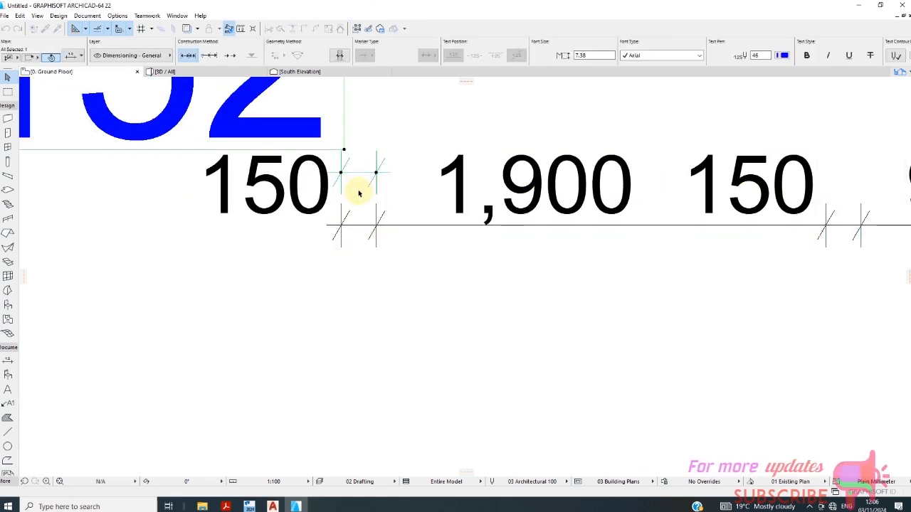
left_click(372, 187)
scroll(366, 230, "down", 8)
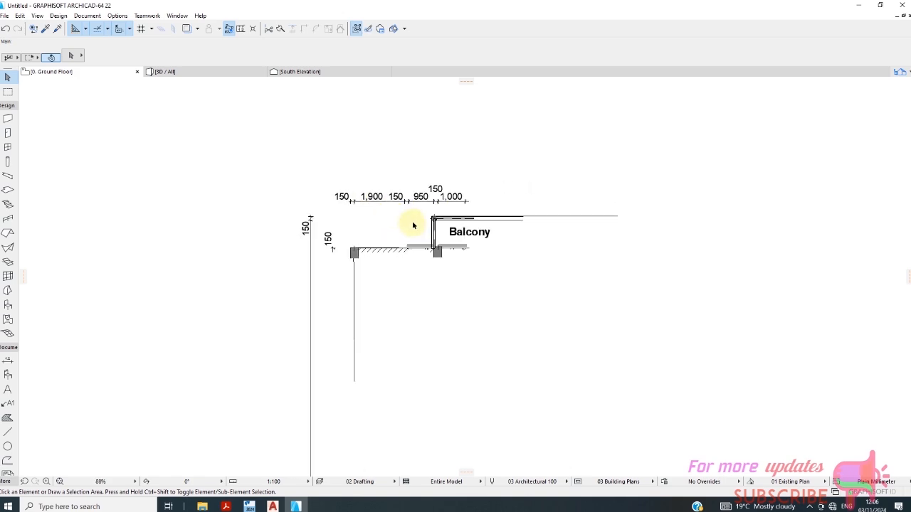
scroll(293, 155, "up", 3)
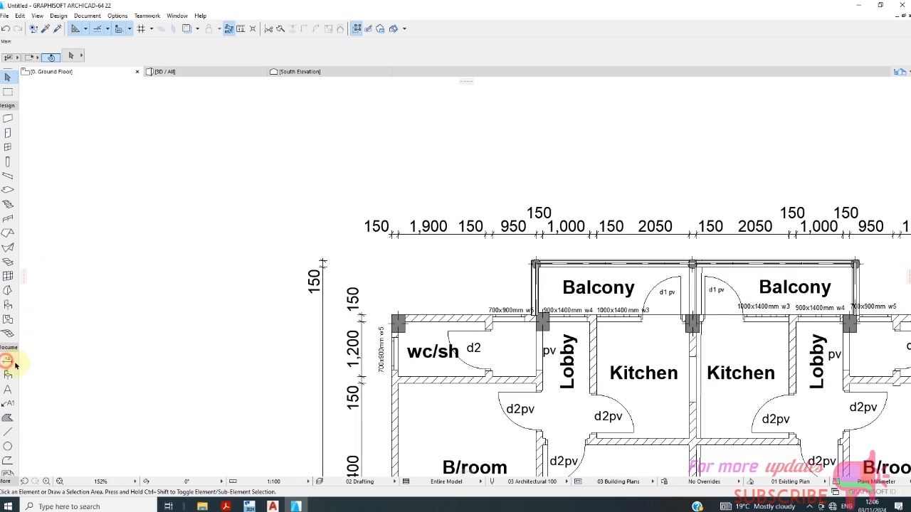
- Add a new linear dimension across the first 150 interval of the resized plan's upper dimension chain
left_click(8, 361)
scroll(450, 250, "up", 10)
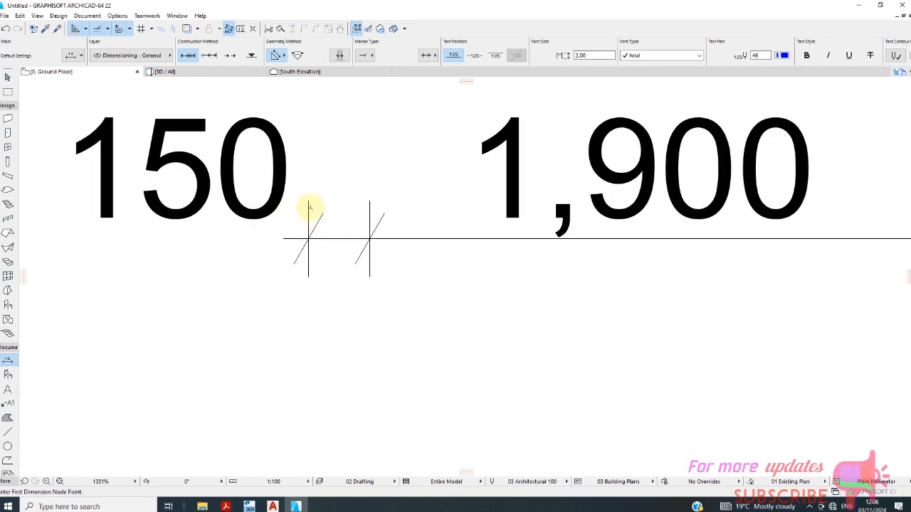
left_click(309, 200)
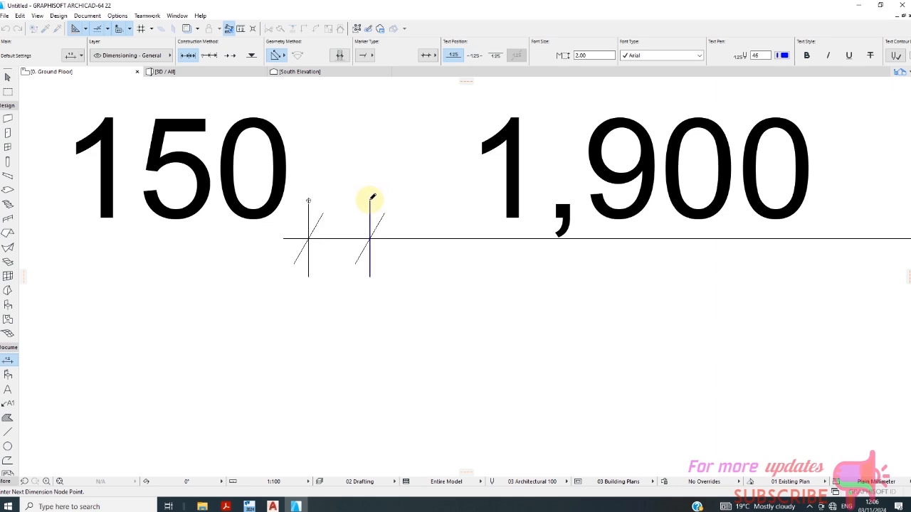
right_click(394, 221)
left_click(407, 294)
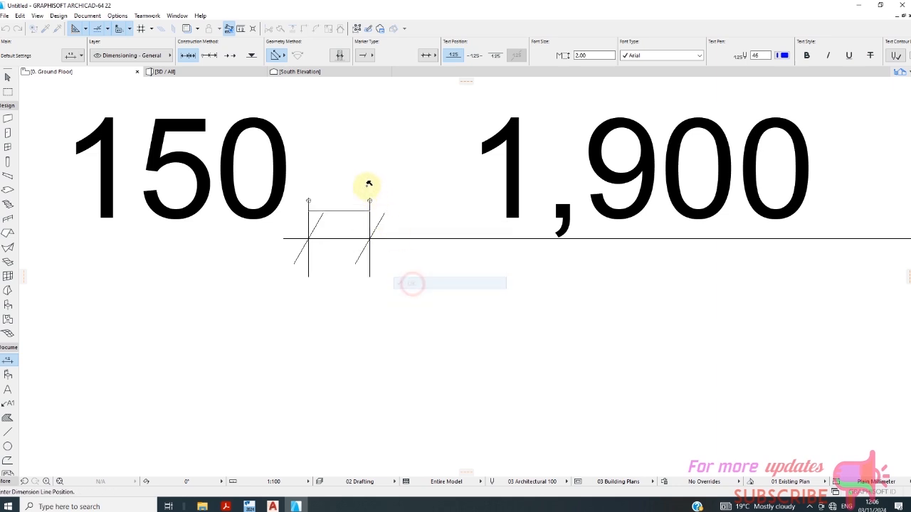
scroll(369, 185, "down", 2)
scroll(369, 205, "down", 3)
left_click(364, 207)
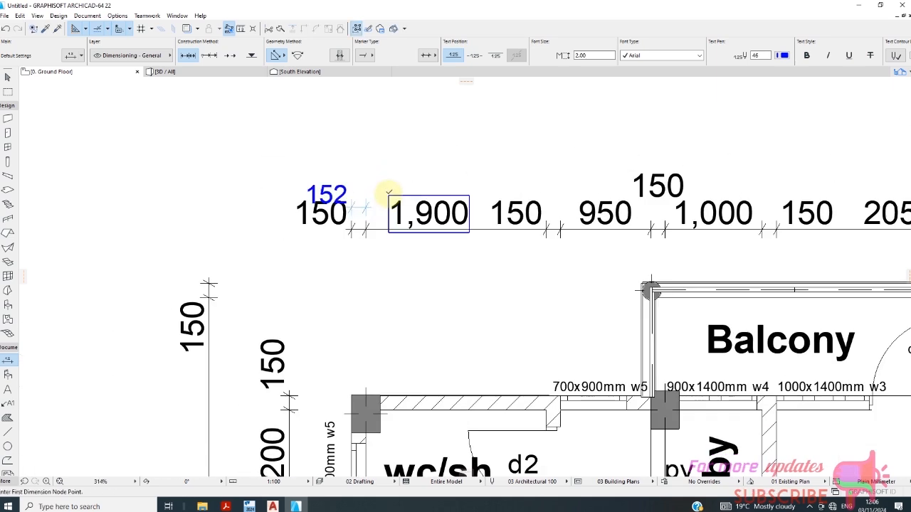
scroll(382, 227, "up", 3)
scroll(337, 183, "down", 6)
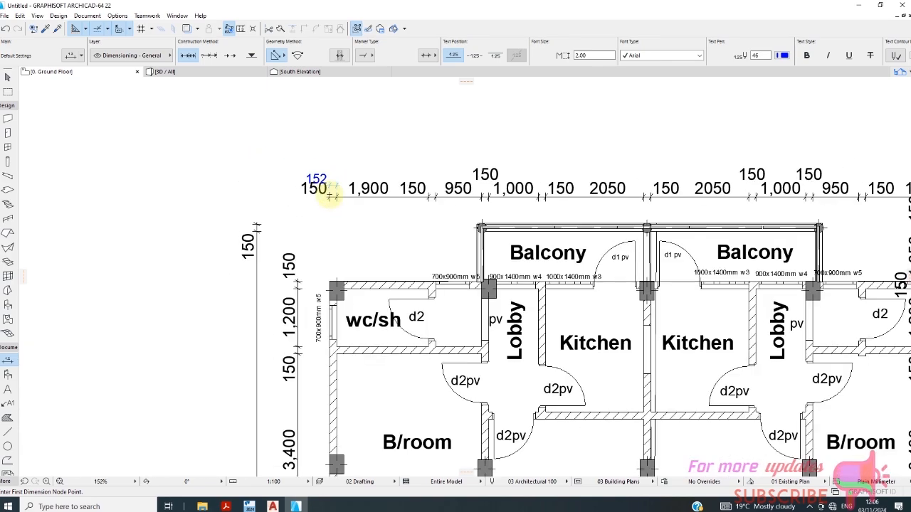
key("Escape")
scroll(288, 165, "down", 6)
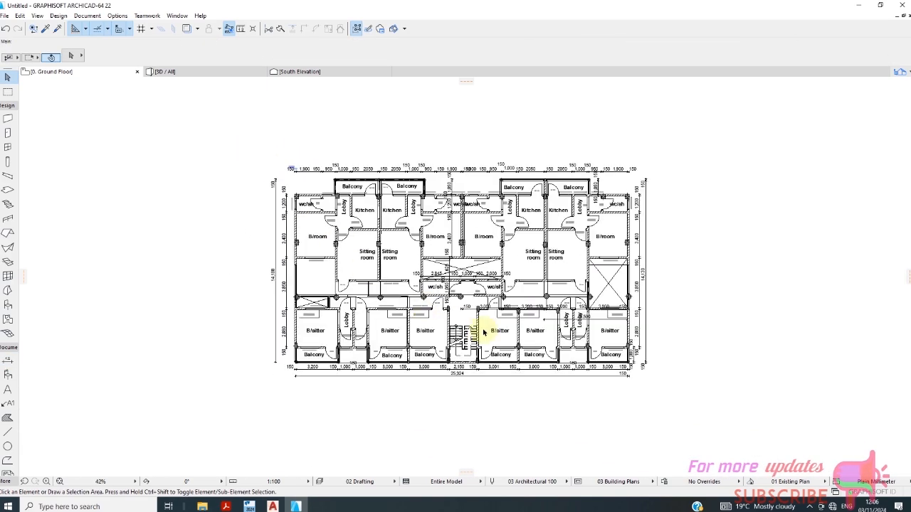
left_click(245, 147)
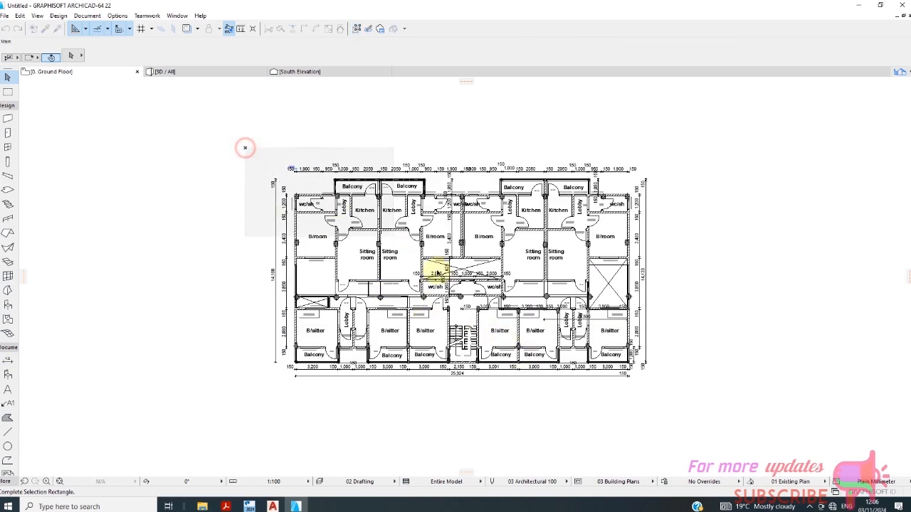
left_click(665, 388)
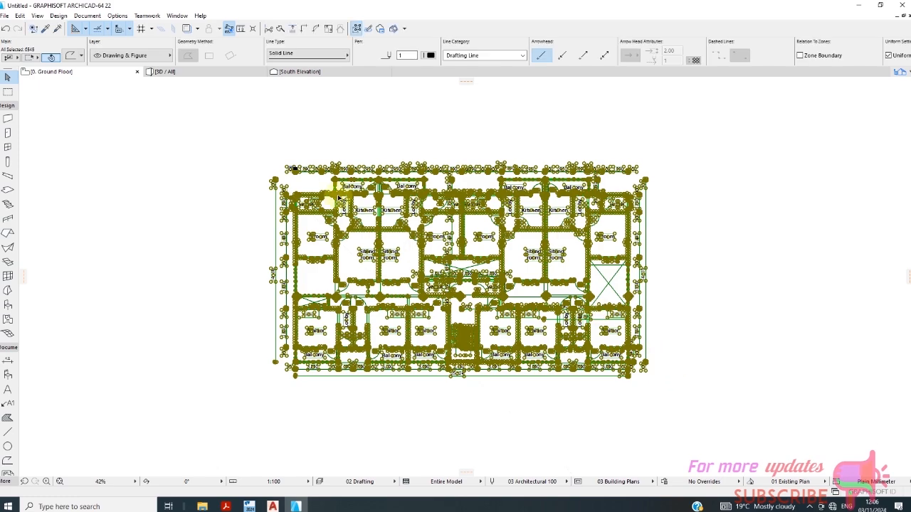
scroll(300, 181, "up", 2)
scroll(300, 181, "up", 10)
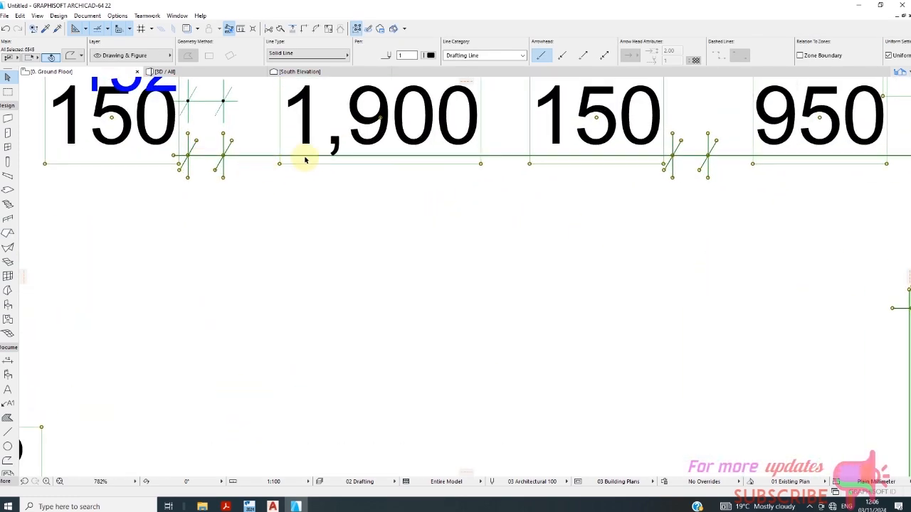
left_click(8, 361)
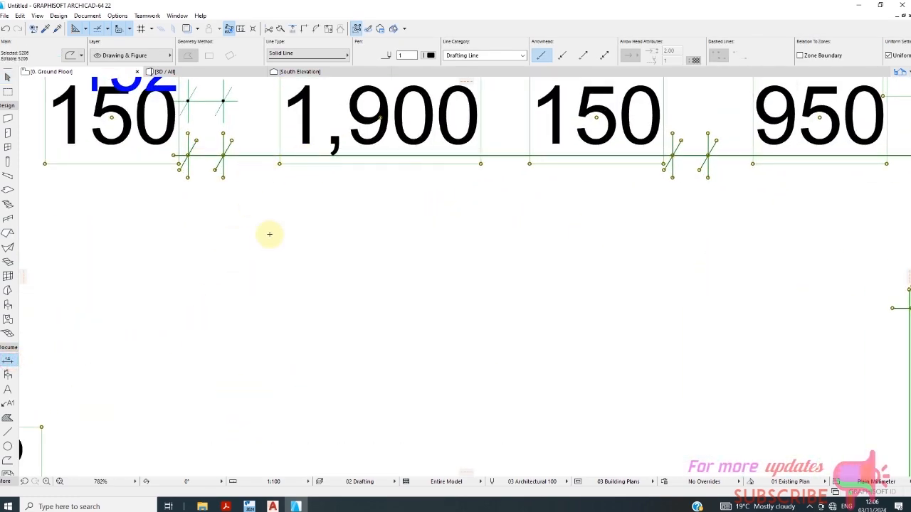
scroll(216, 230, "down", 3)
scroll(224, 202, "up", 4)
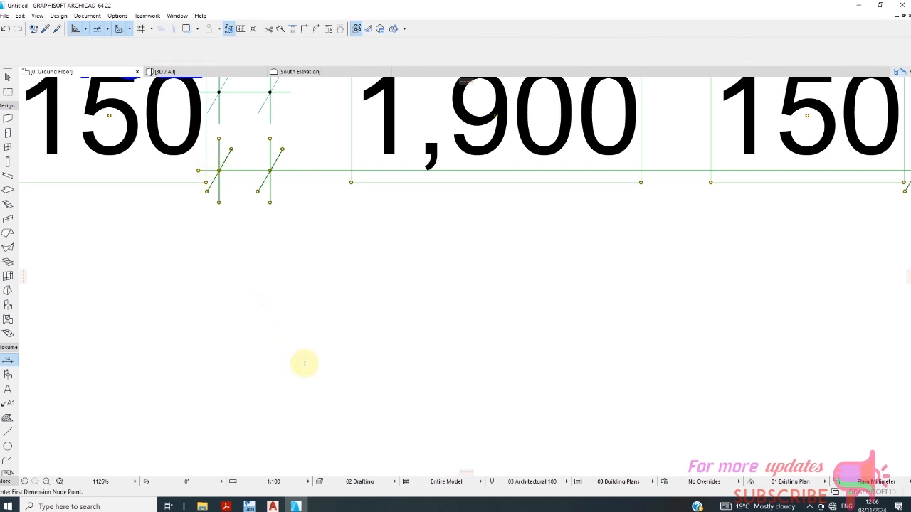
key("Escape")
key("Escape")
scroll(382, 277, "down", 3)
scroll(240, 179, "down", 10)
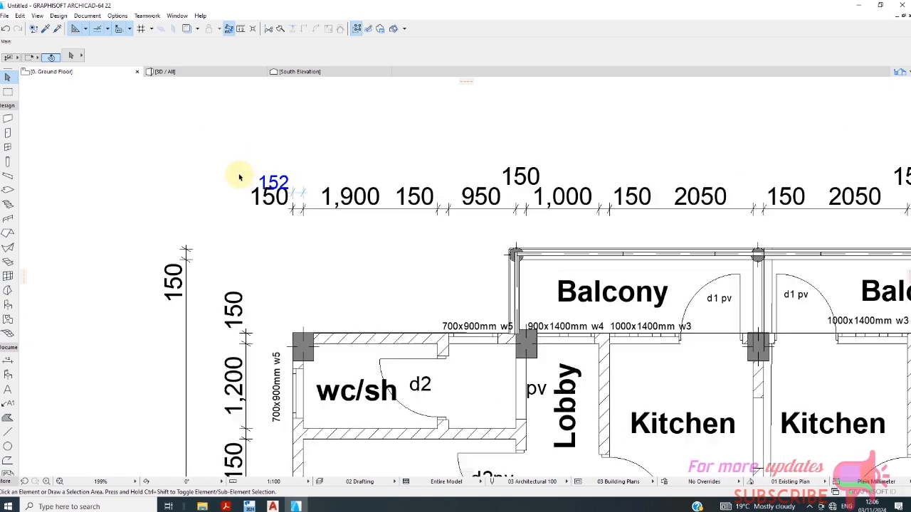
- Reselect the whole floor plan with its dimensions and start another graphically defined Resize affecting wall thicknesses, library parts, text, arrows and markers
left_click(172, 147)
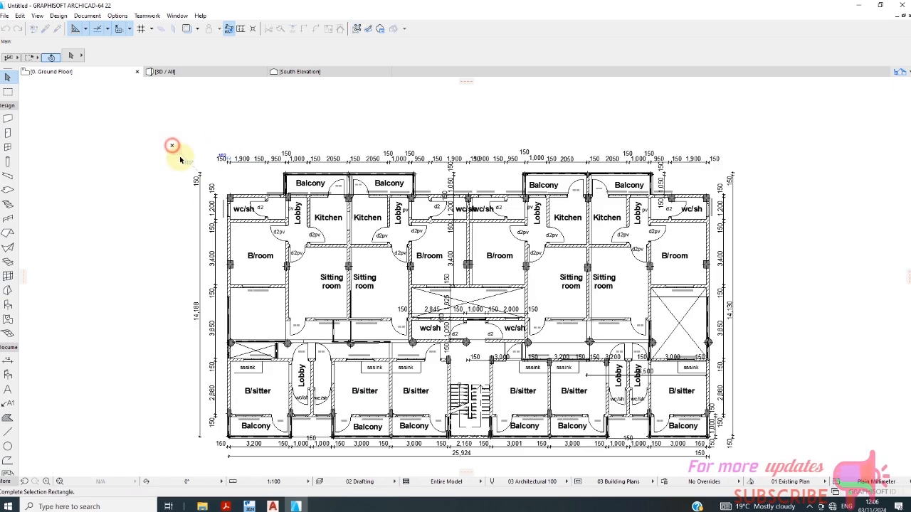
left_click(173, 163)
scroll(214, 179, "down", 1)
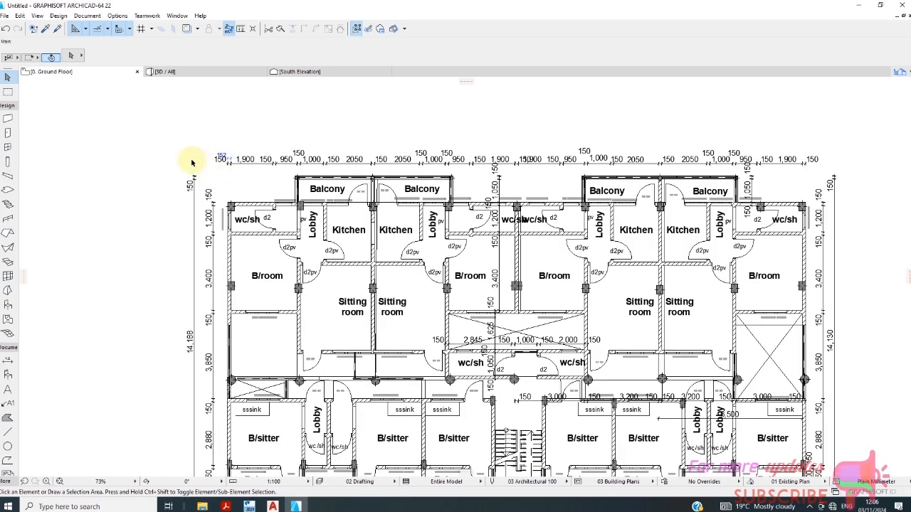
left_click(179, 169)
scroll(256, 182, "down", 2)
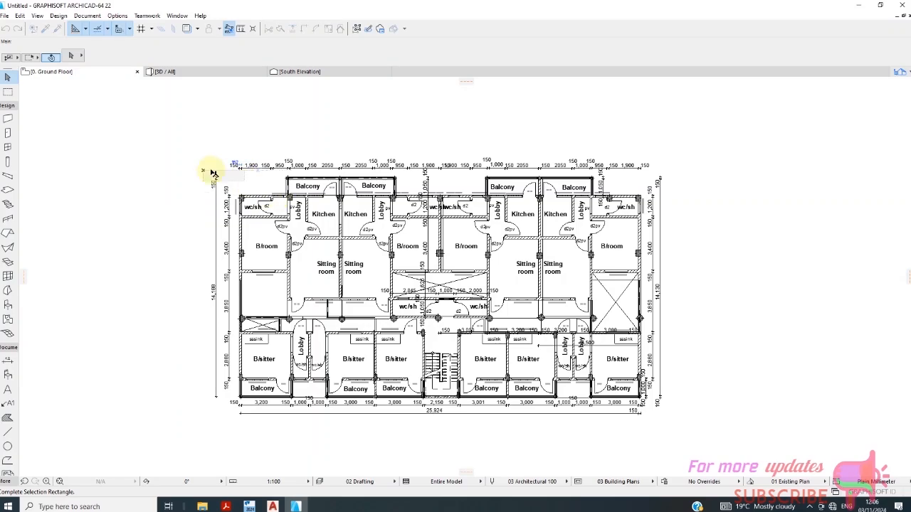
left_click(198, 168)
left_click(180, 153)
scroll(342, 220, "down", 2)
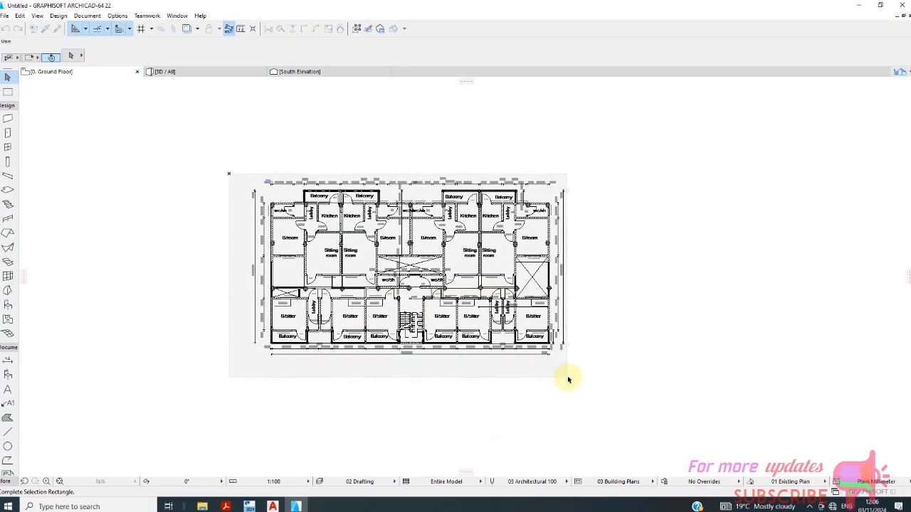
left_click(580, 378)
scroll(276, 185, "up", 2)
scroll(278, 182, "up", 4)
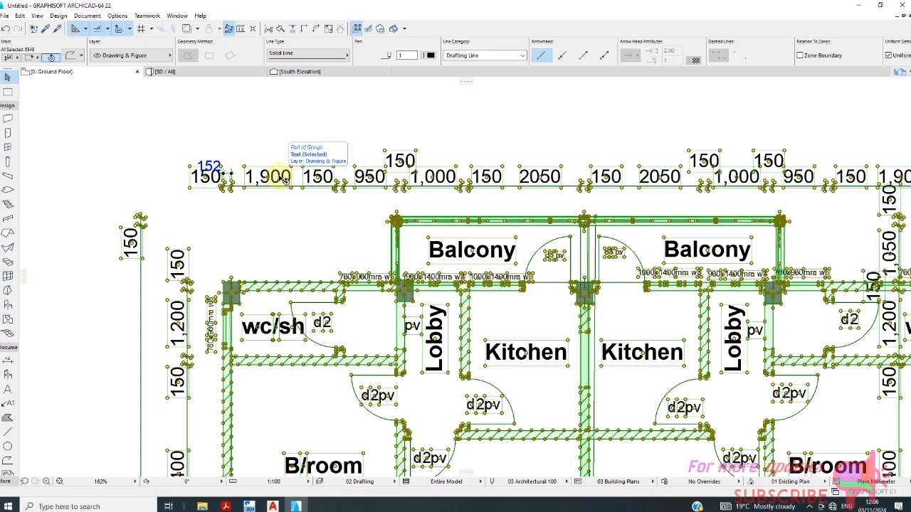
key("super+k")
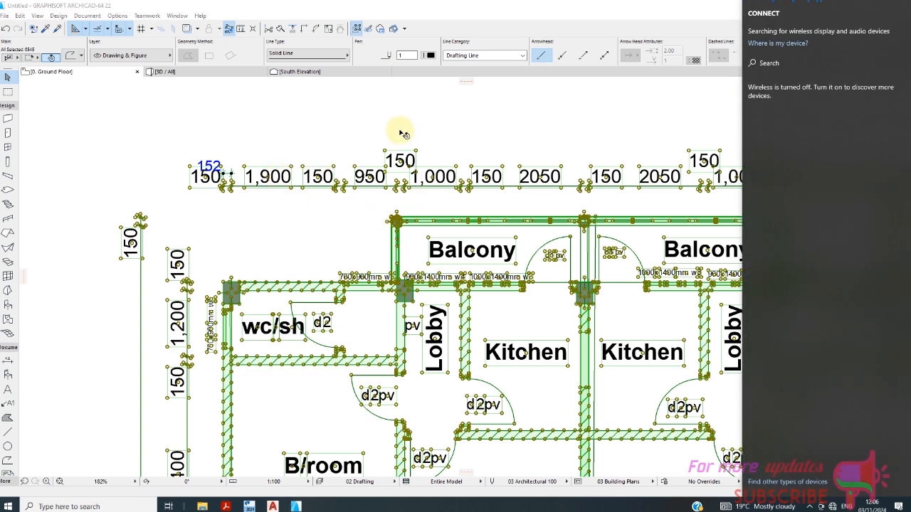
left_click(400, 131)
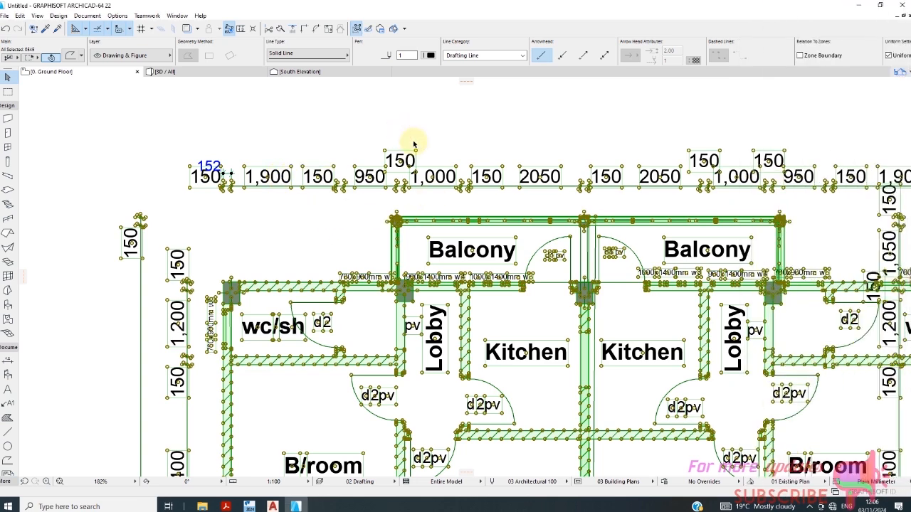
key("ctrl+k")
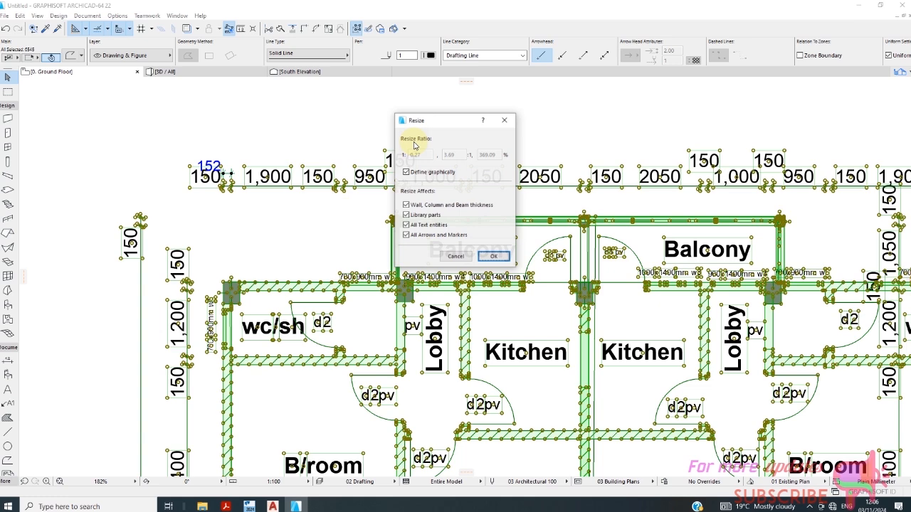
left_click(501, 262)
- Rescale the selected plan from the start of the first upper 150 interval, setting that interval's length to 150, and deselect it
scroll(235, 173, "up", 8)
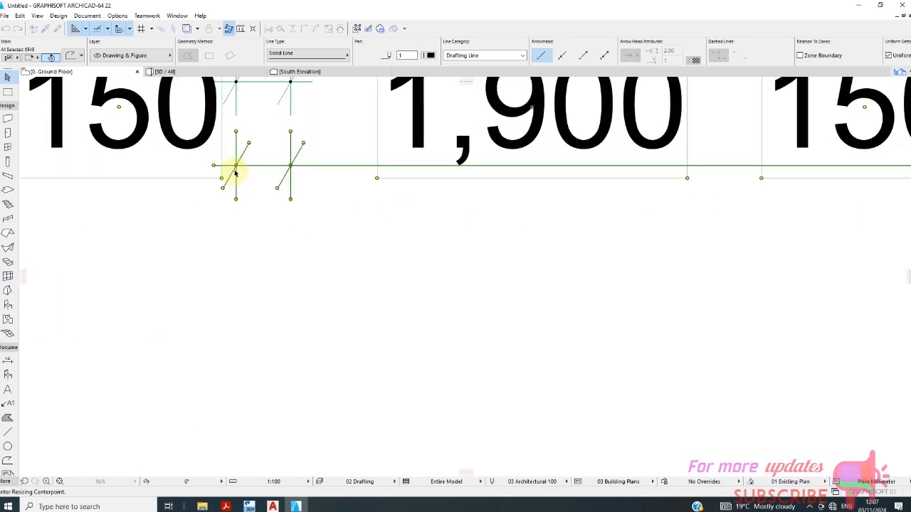
scroll(237, 171, "up", 1)
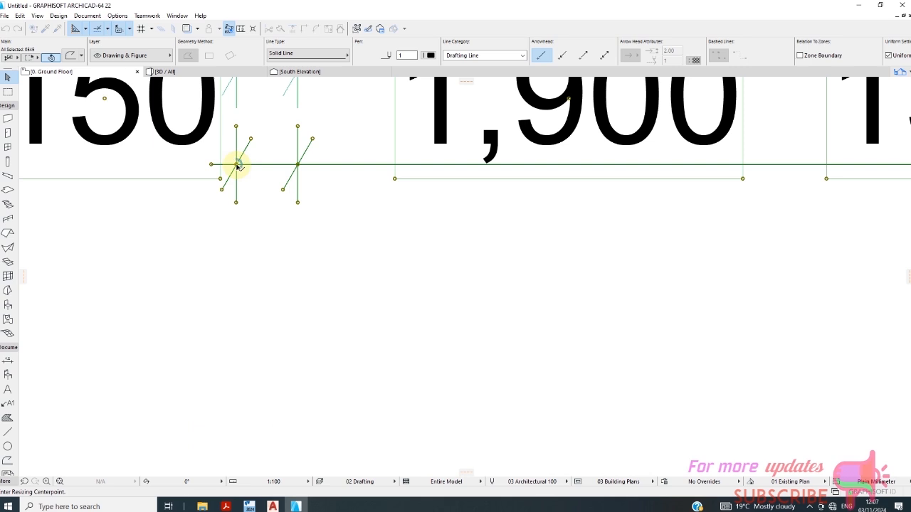
left_click(236, 165)
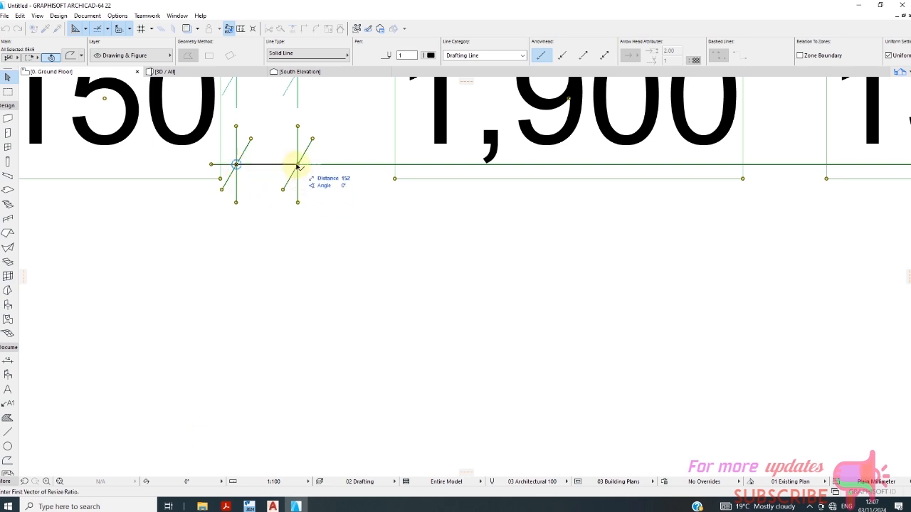
left_click(297, 166)
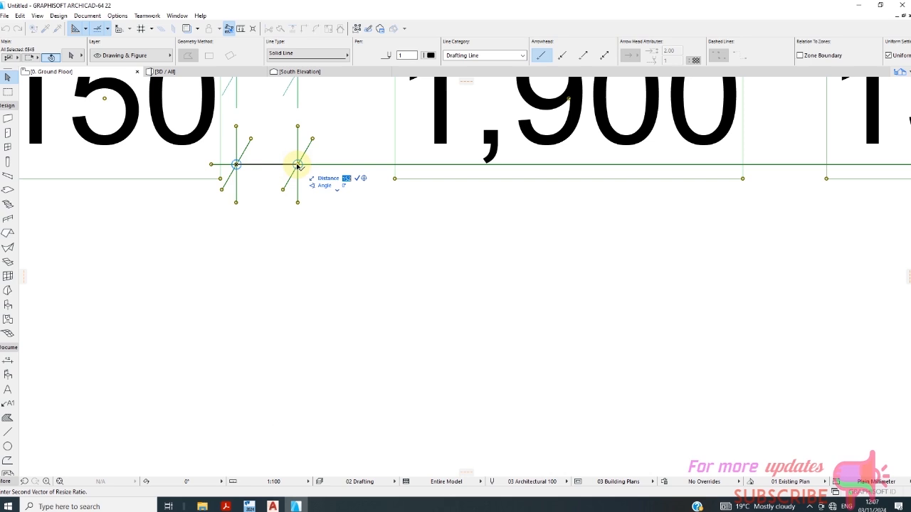
left_click(297, 164)
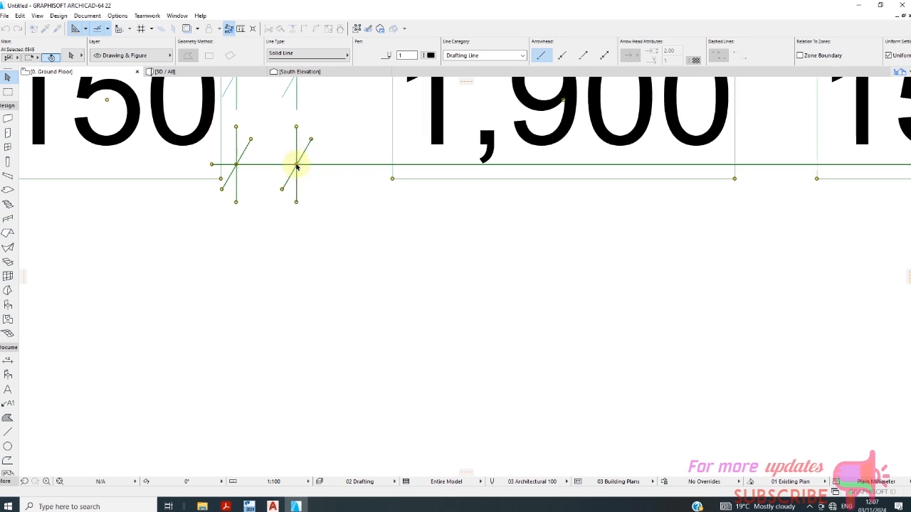
scroll(290, 197, "down", 8)
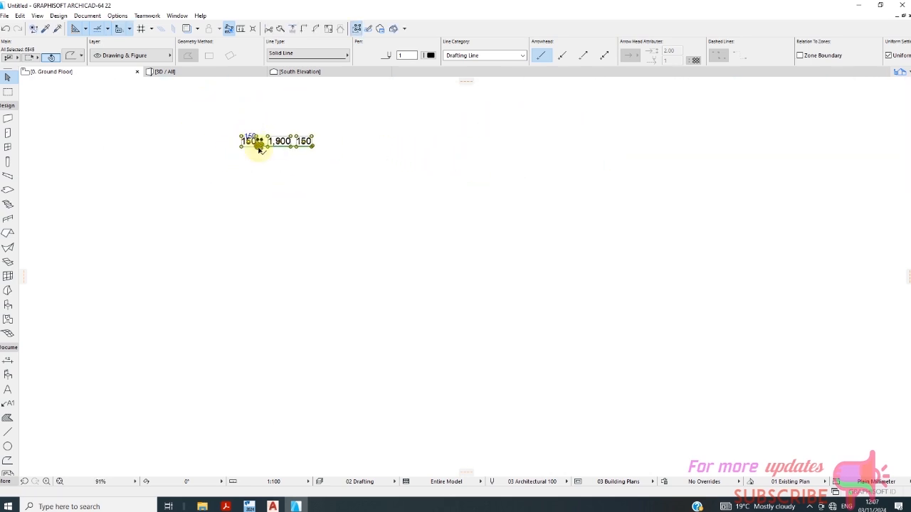
scroll(256, 177, "down", 5)
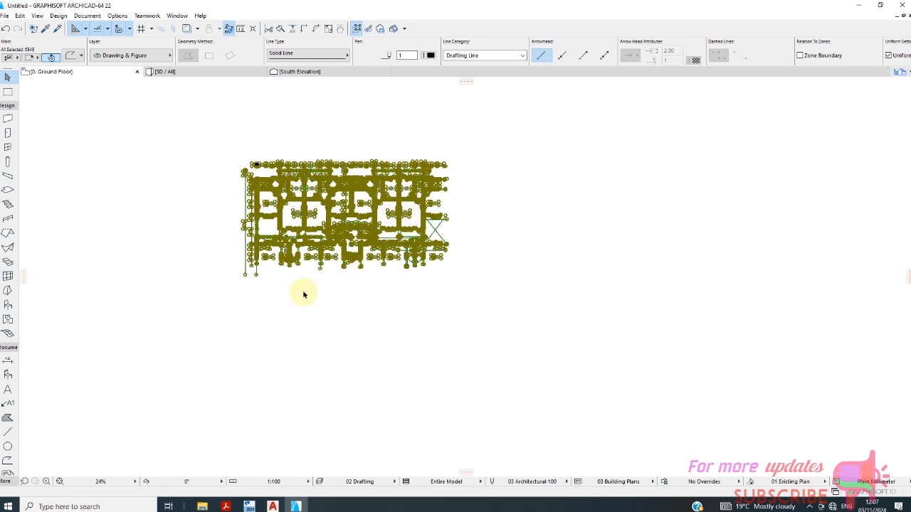
left_click(311, 301)
- Delete the dimension texts and tick marks of the horizontal chain above the plan, including the added blue linear dimension
scroll(290, 210, "up", 4)
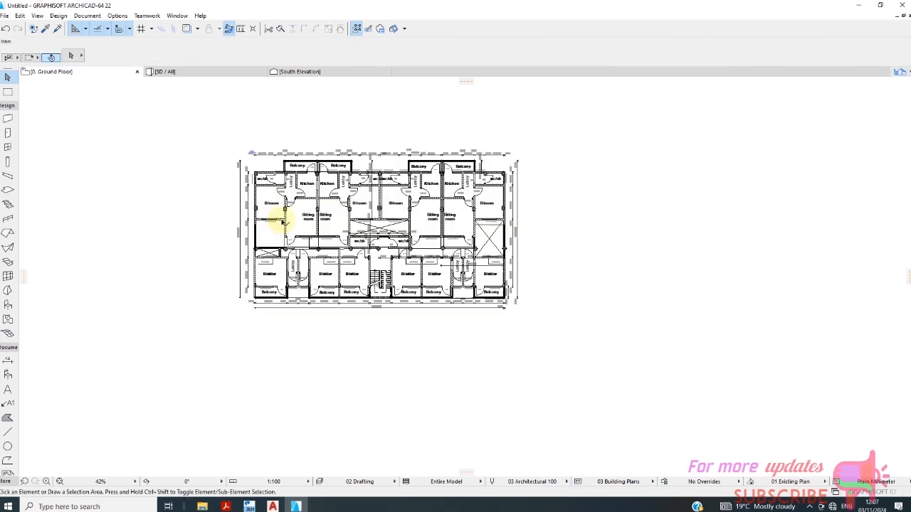
scroll(289, 198, "down", 1)
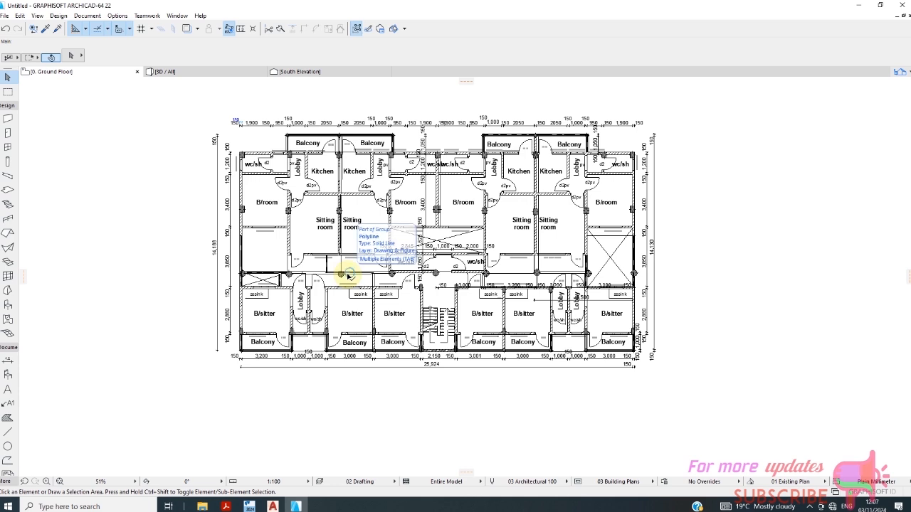
scroll(260, 115, "up", 2)
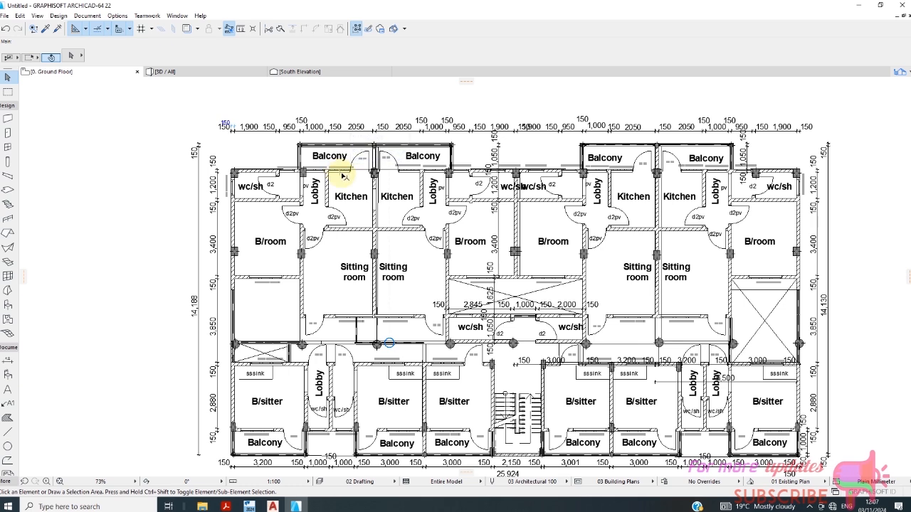
scroll(307, 145, "down", 2)
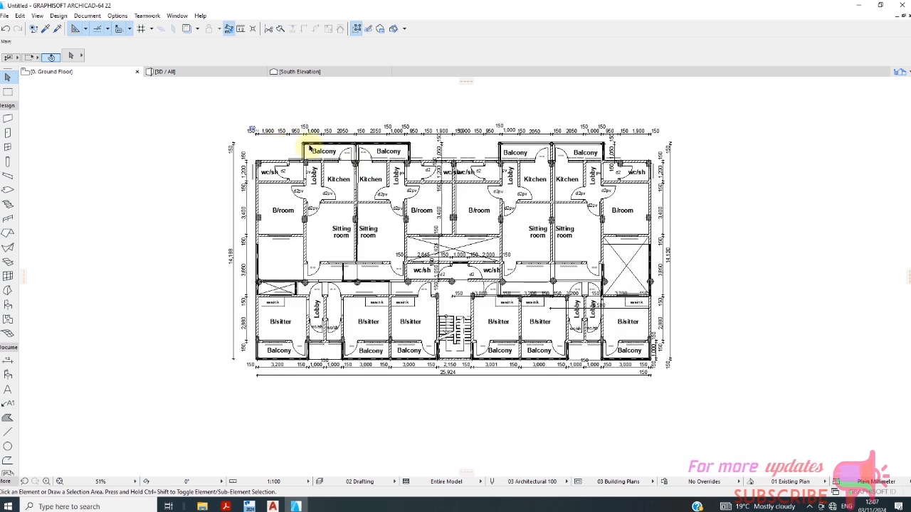
scroll(215, 118, "up", 3)
left_click(214, 112)
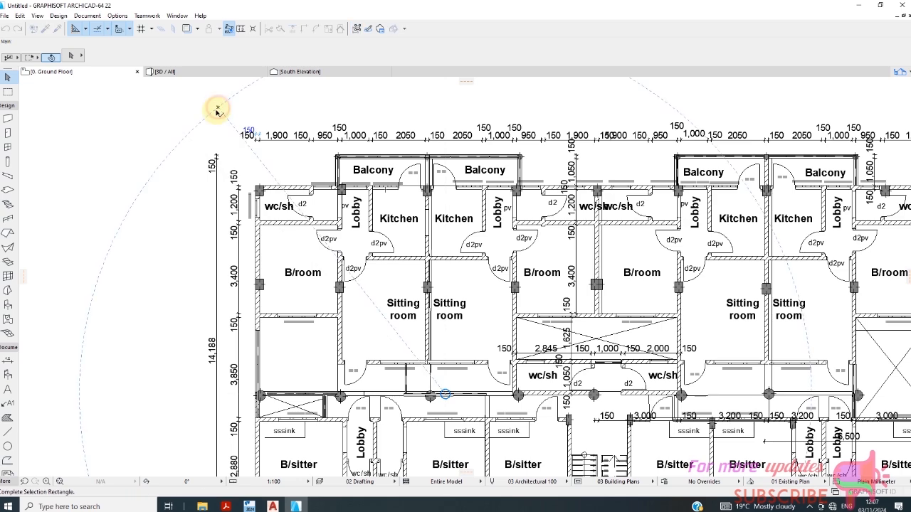
scroll(192, 107, "down", 1)
scroll(210, 116, "up", 2)
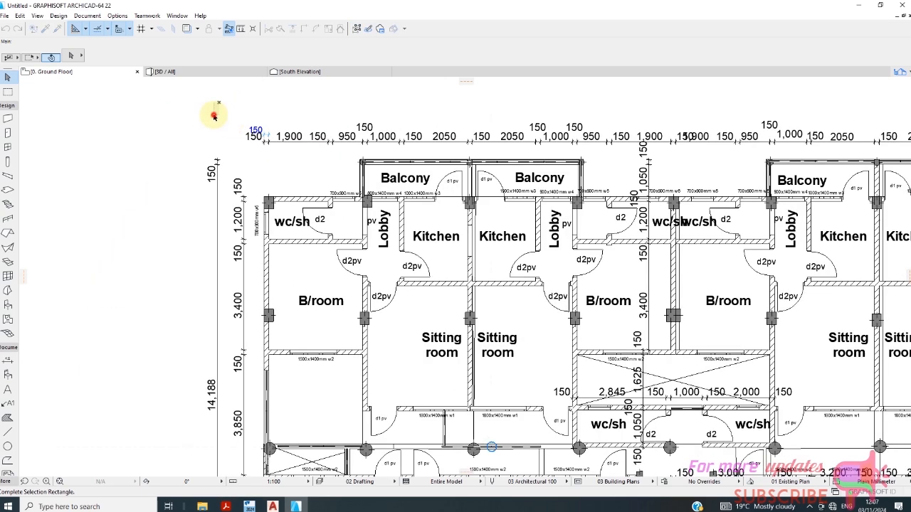
scroll(294, 141, "down", 3)
left_click(794, 125)
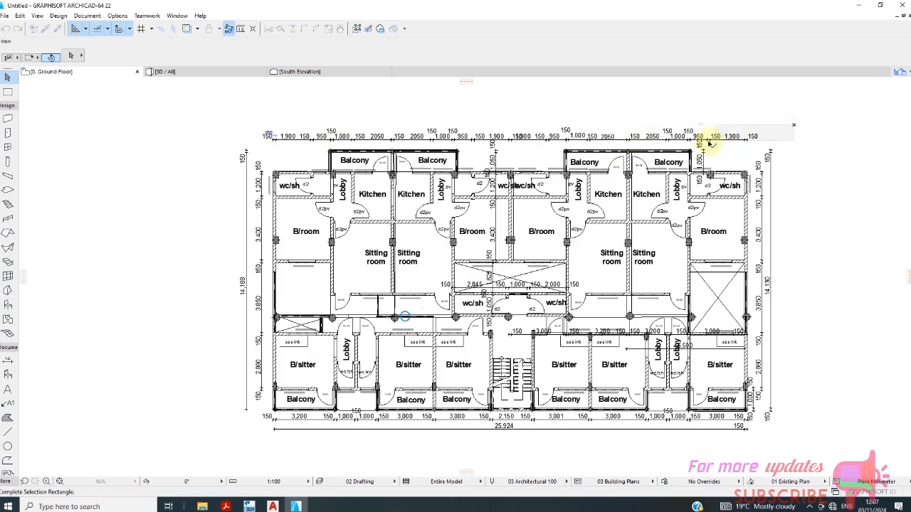
left_click(246, 153)
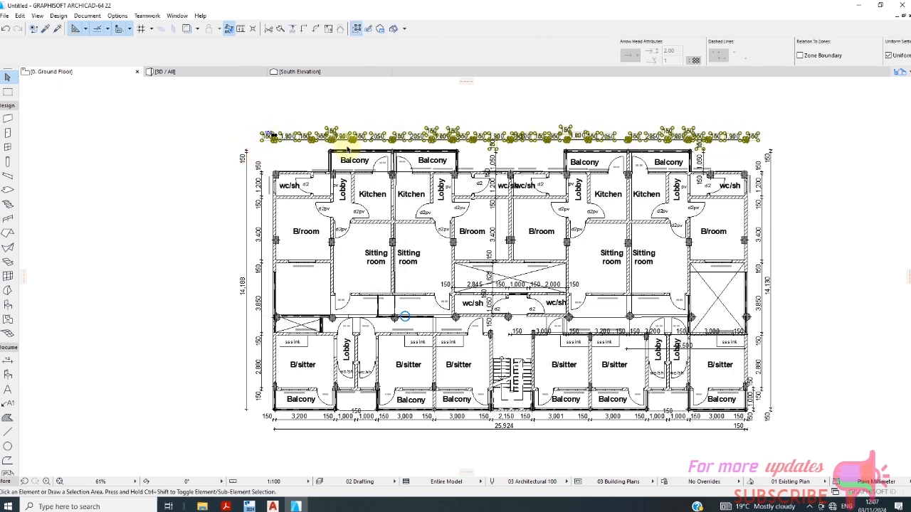
key("Delete")
- Delete the remaining horizontal dimension line and its leftover segments above the balconies
left_click(421, 125)
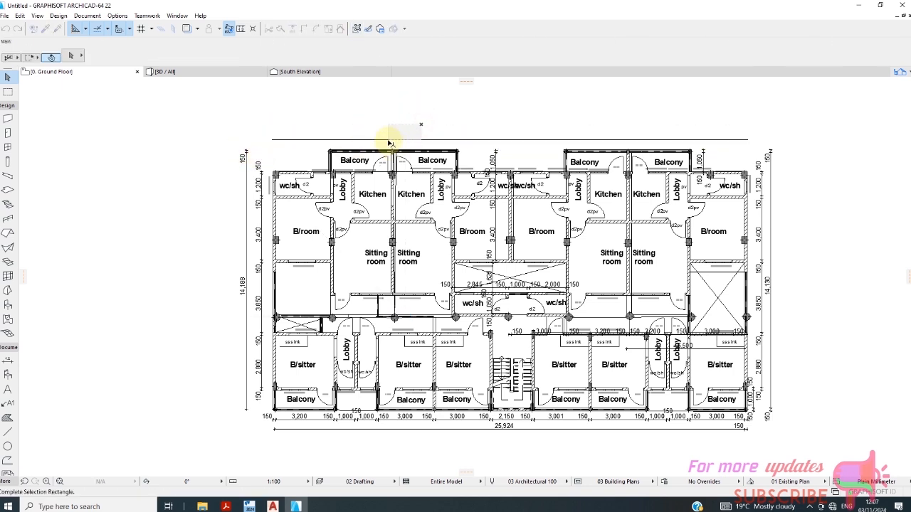
left_click(383, 143)
left_click(818, 131)
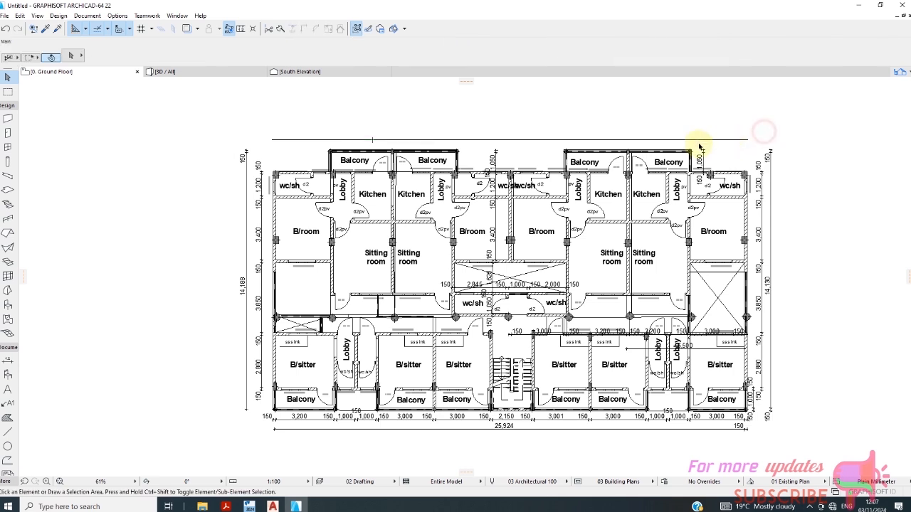
left_click(777, 129)
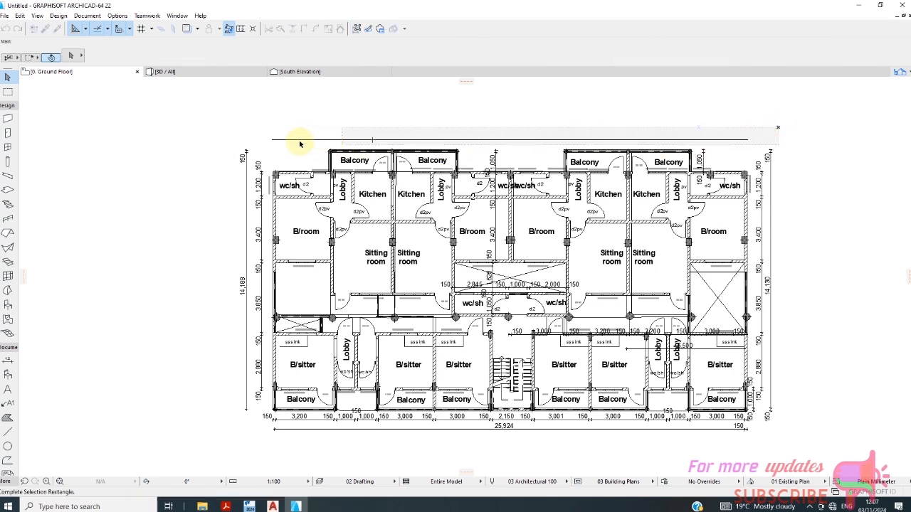
left_click(258, 145)
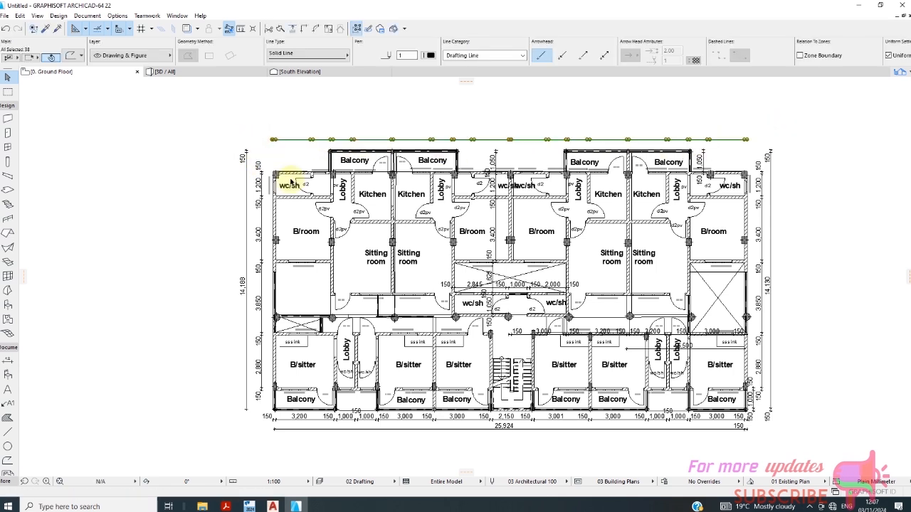
key("Delete")
- Delete both vertical dimension chains, with their texts and ticks, along the left side of the plan
left_click(253, 130)
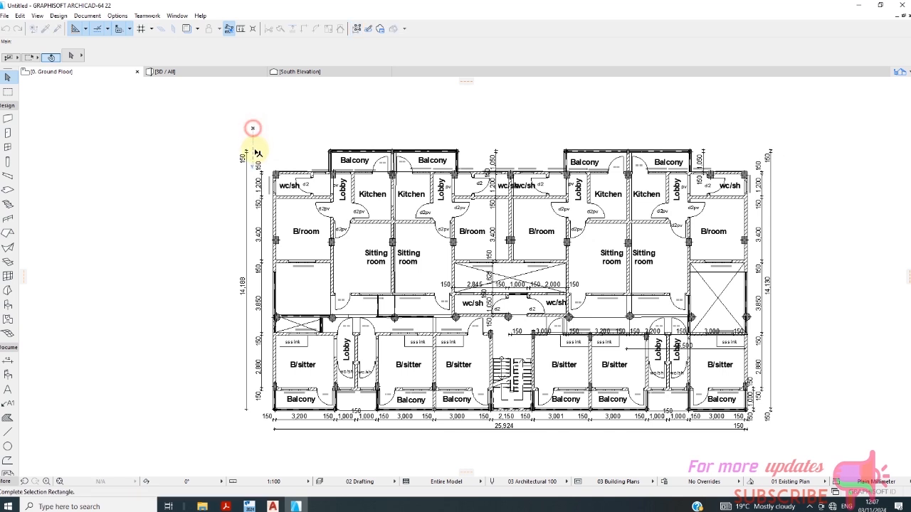
left_click(218, 419)
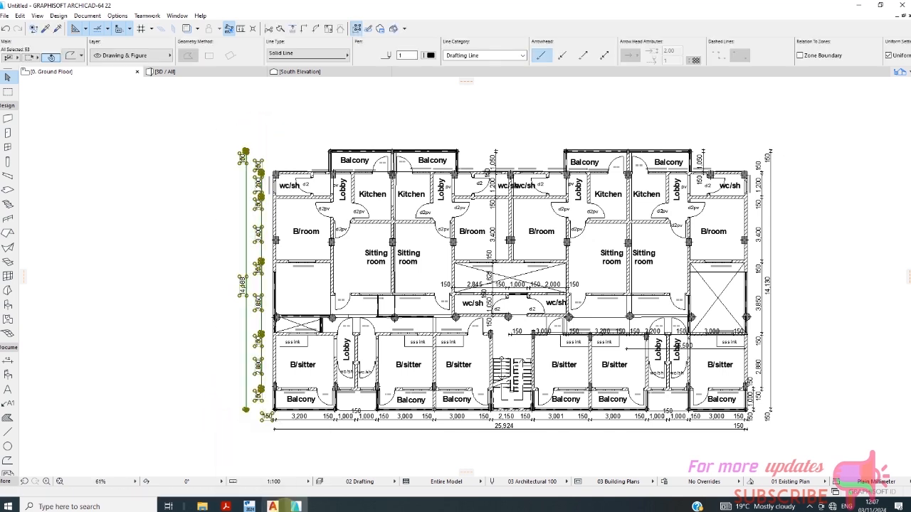
key("Delete")
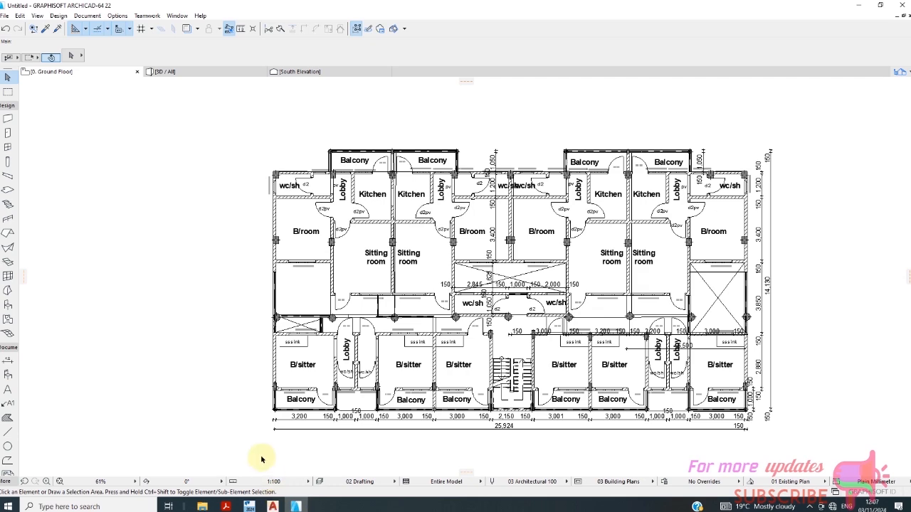
scroll(225, 245, "down", 1)
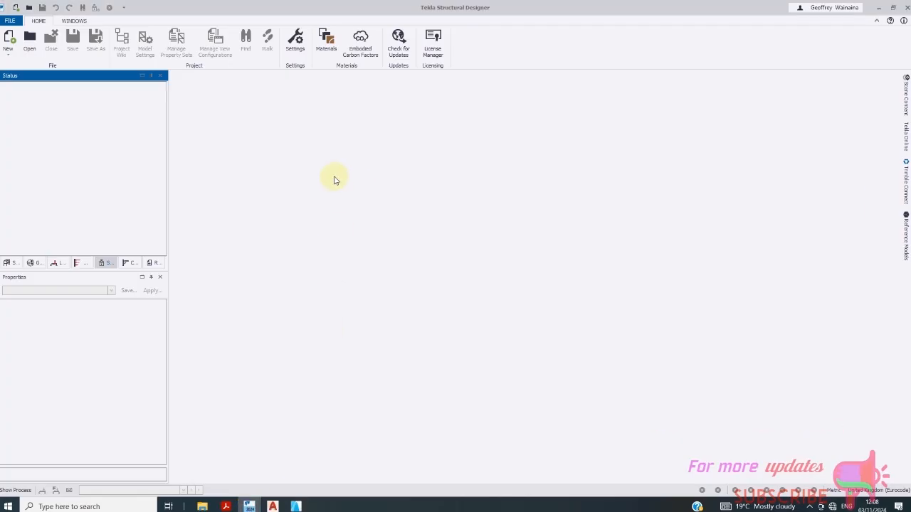
- Switch to Tekla Structural Designer and review the Materials database's reinforcement country, type and rib type options and its steel grades
left_click(326, 40)
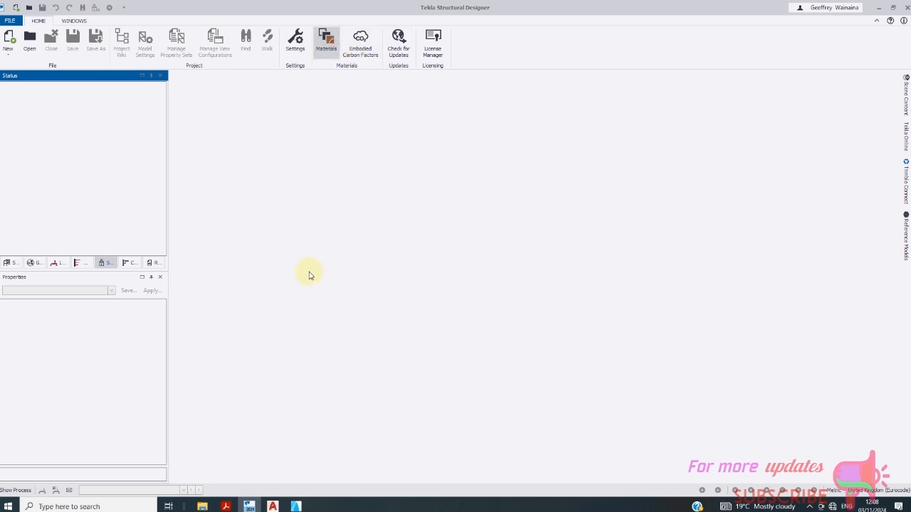
left_click(326, 45)
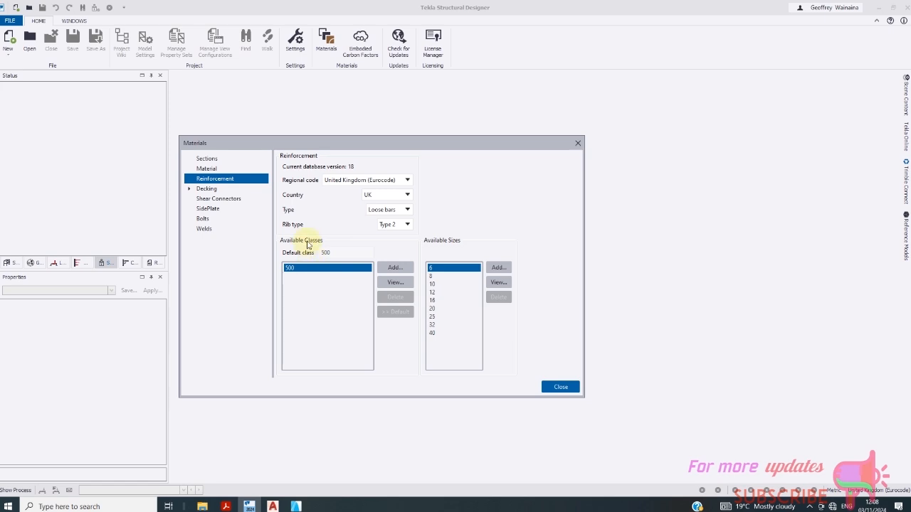
left_click(406, 196)
left_click(407, 198)
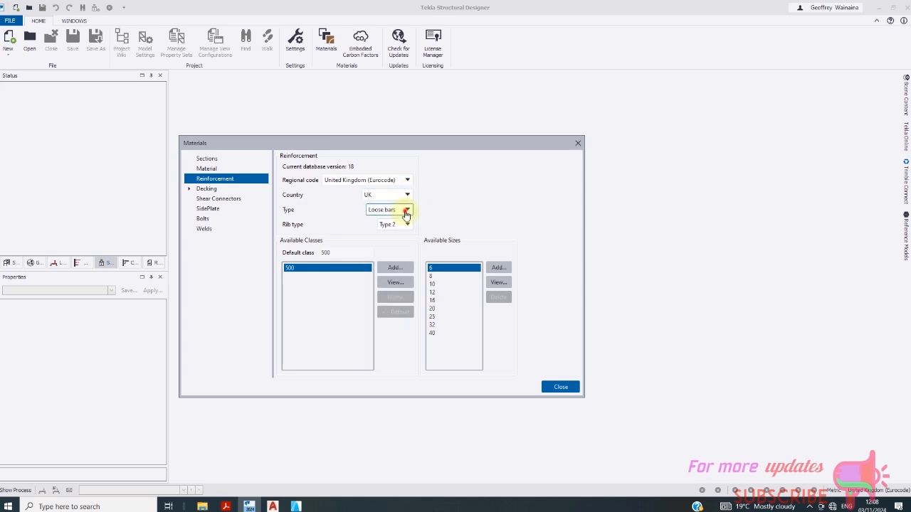
left_click(406, 212)
left_click(406, 210)
left_click(408, 225)
left_click(408, 226)
left_click(211, 171)
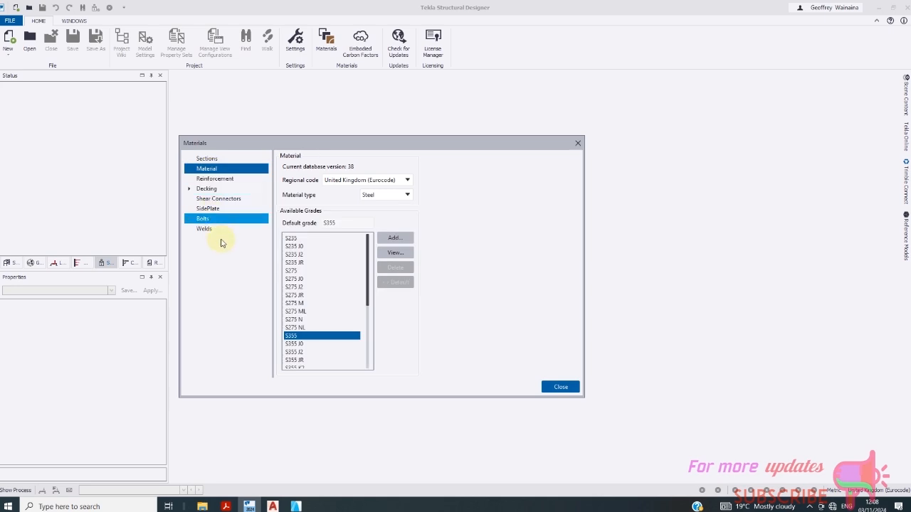
- Review the normal concrete grades of the United Kingdom (Eurocode) material database and highlight C20/25
left_click(385, 203)
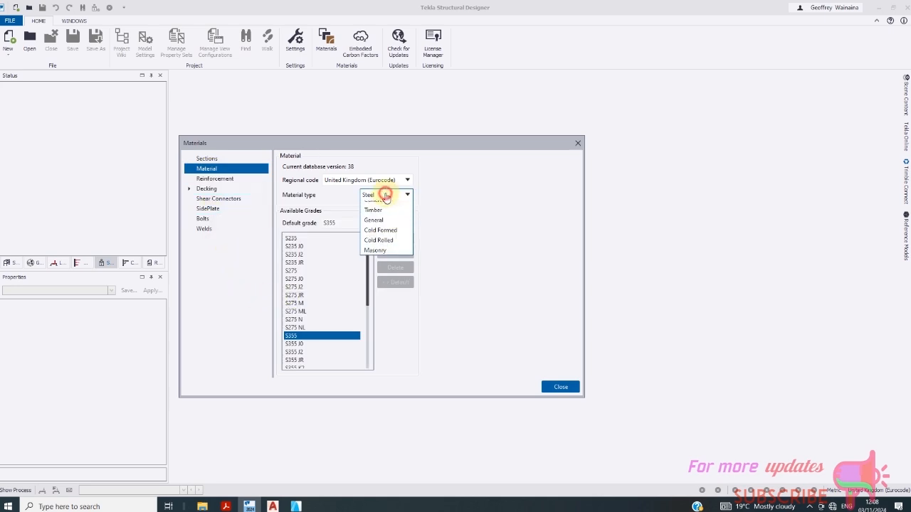
left_click(377, 217)
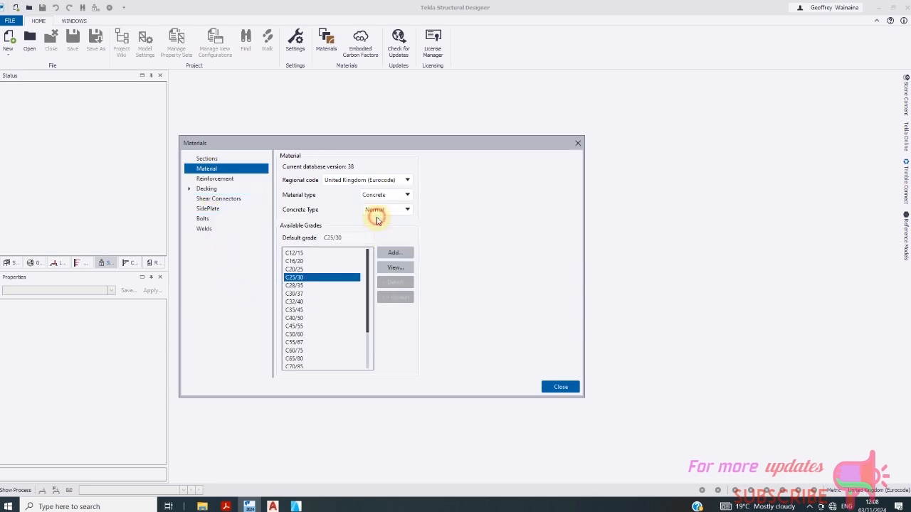
left_click(299, 269)
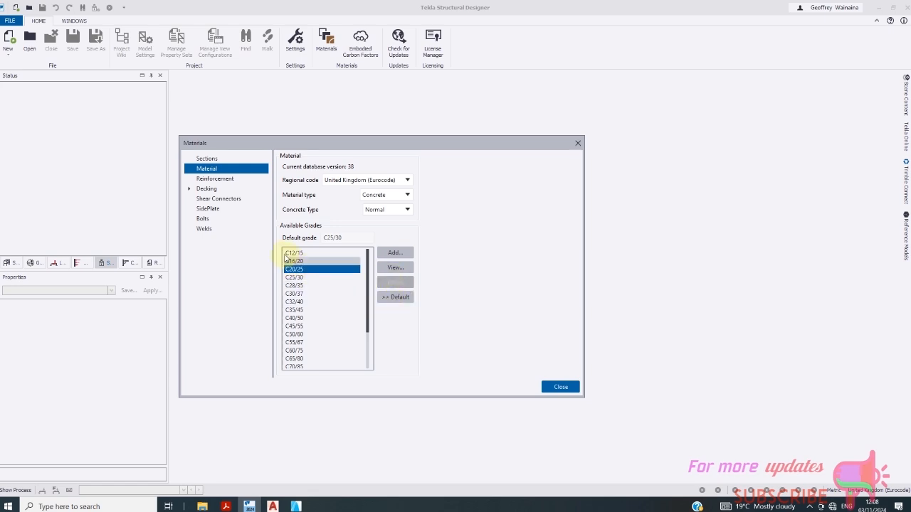
- Check the section database options for Concrete, then close the Materials database and start a new blank project
left_click(207, 159)
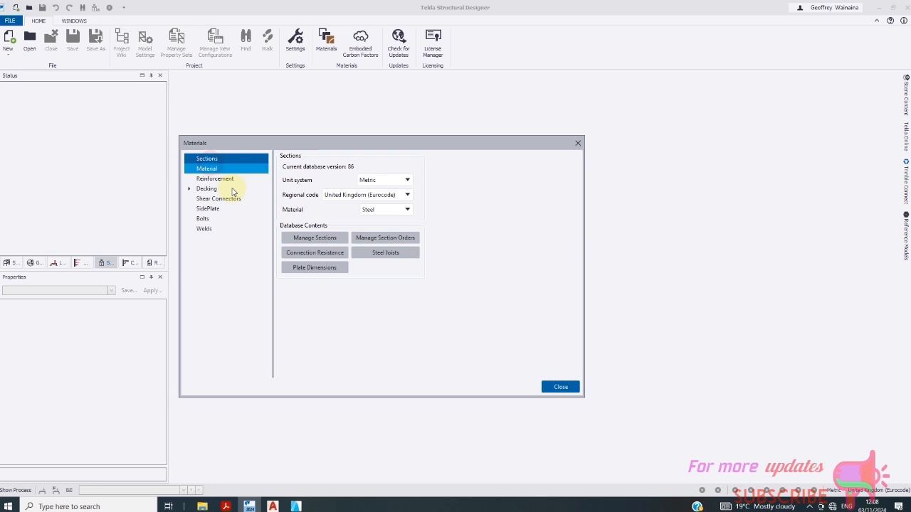
left_click(373, 211)
left_click(376, 234)
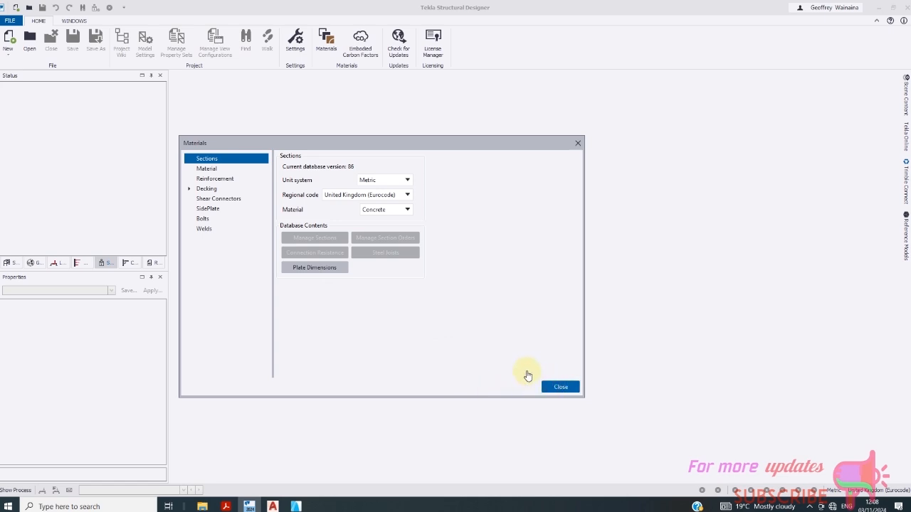
left_click(554, 386)
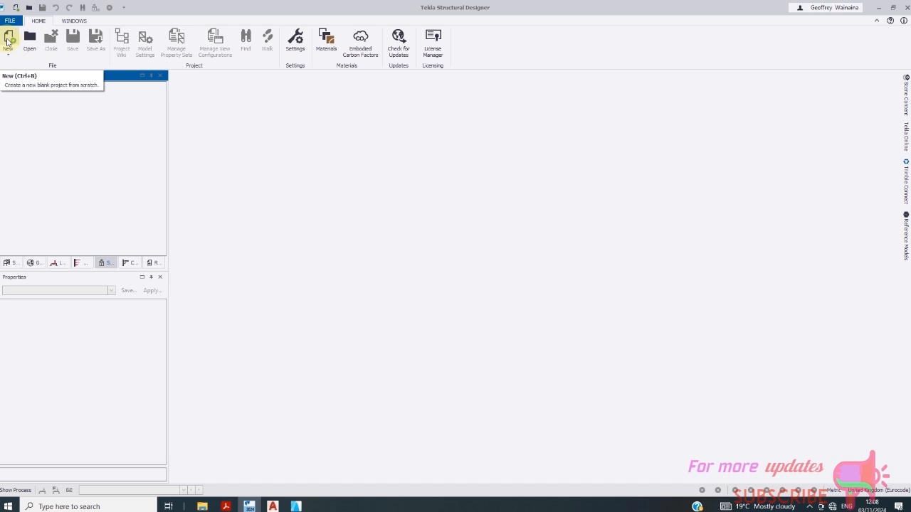
left_click(8, 42)
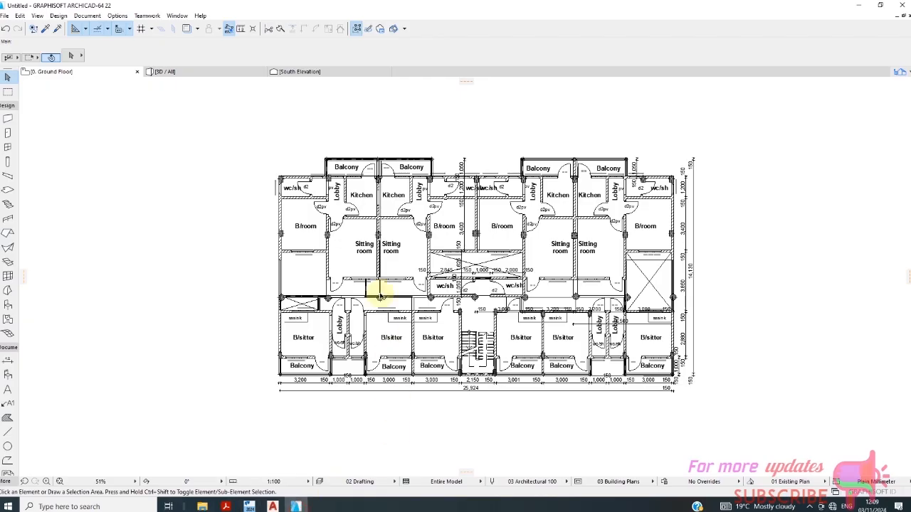
- Switch to Archicad and delete both horizontal dimension chains below the plan, including their texts and tick marks
scroll(377, 291, "down", 3)
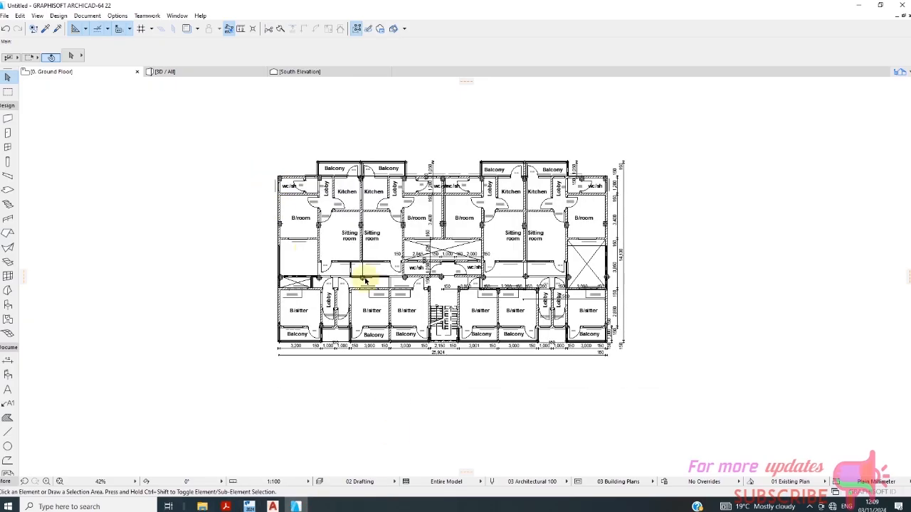
scroll(244, 321, "up", 4)
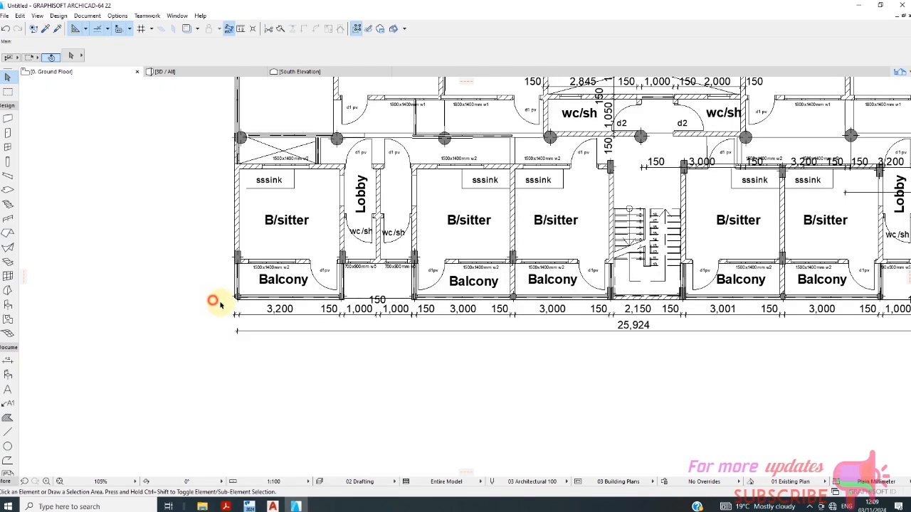
left_click(220, 303)
scroll(242, 320, "down", 2)
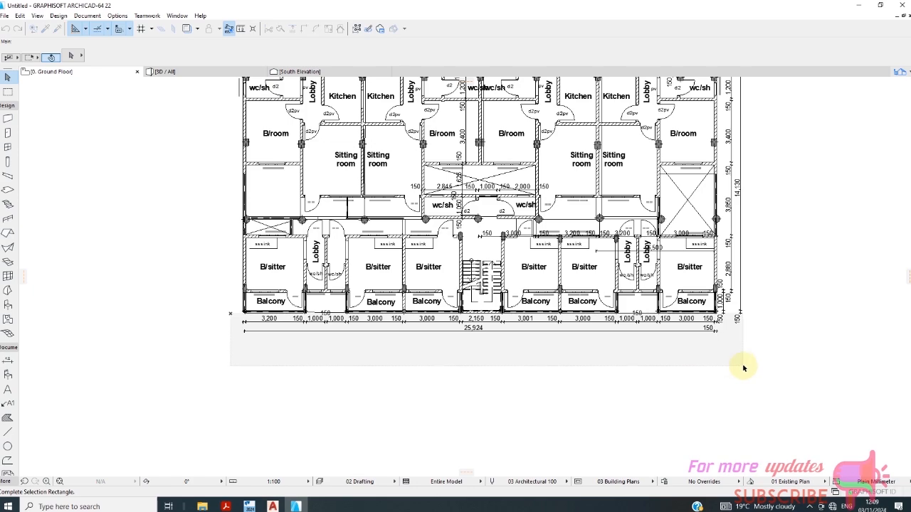
scroll(743, 367, "up", 2)
left_click(742, 368)
scroll(620, 307, "up", 5)
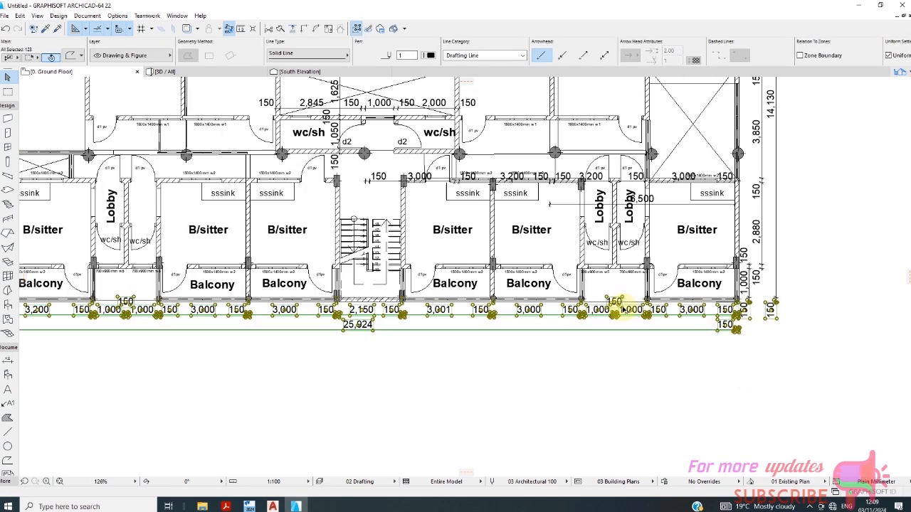
key("Delete")
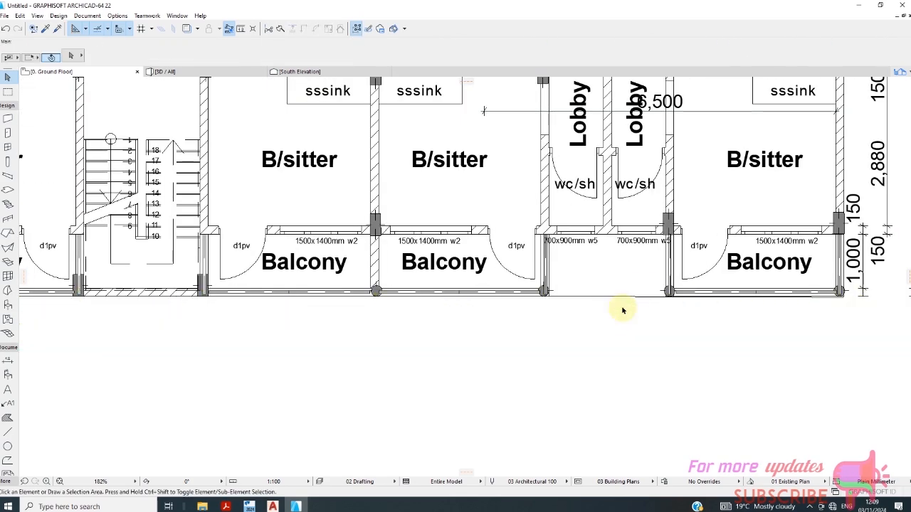
- Delete both vertical dimension chains along the right side of the plan, including their texts and tick marks
scroll(238, 259, "down", 6)
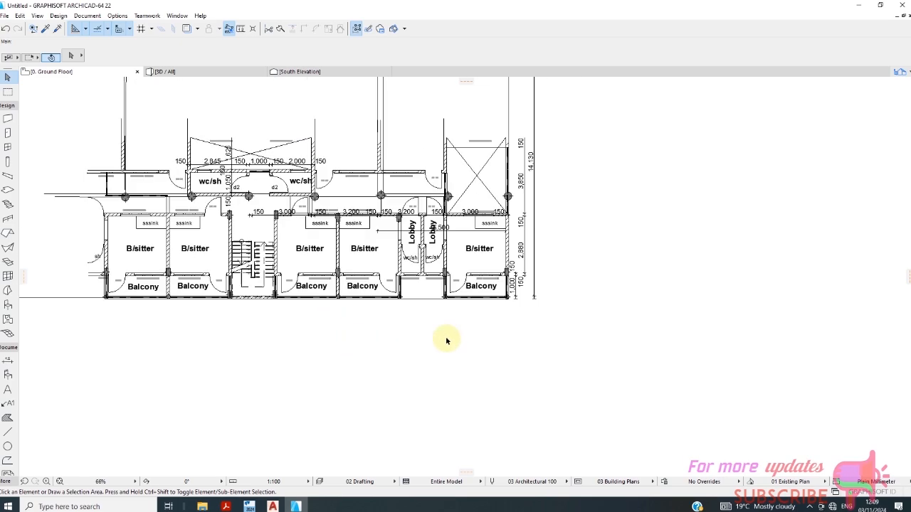
scroll(474, 214, "down", 2)
scroll(525, 118, "up", 2)
left_click(526, 114)
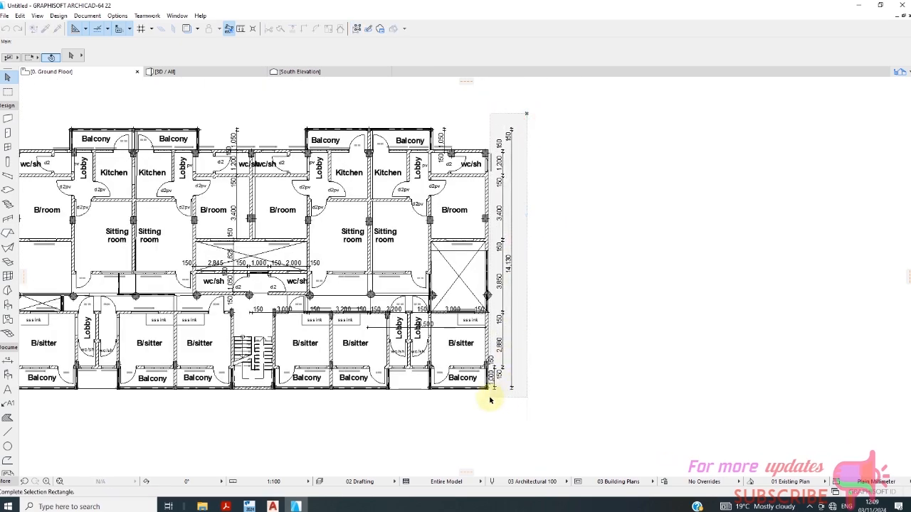
scroll(491, 405, "up", 2)
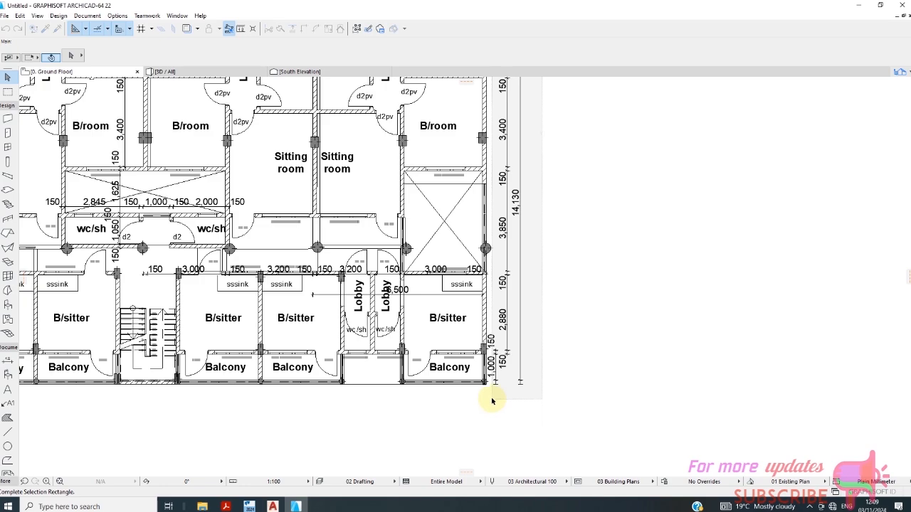
left_click(491, 402)
scroll(491, 340, "up", 3)
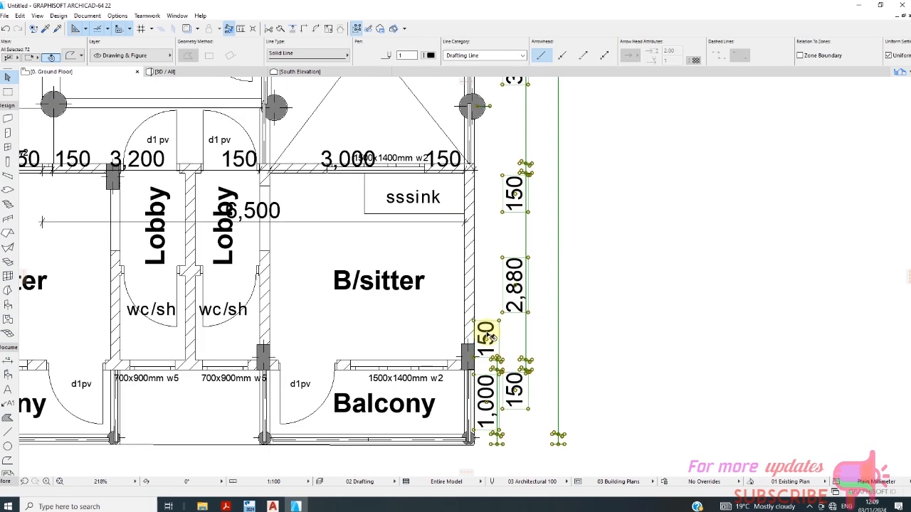
key("Delete")
- Examine the cleaned plan closely around the upper-left wc/sh walls and columns and along the lower balconies
scroll(488, 335, "down", 5)
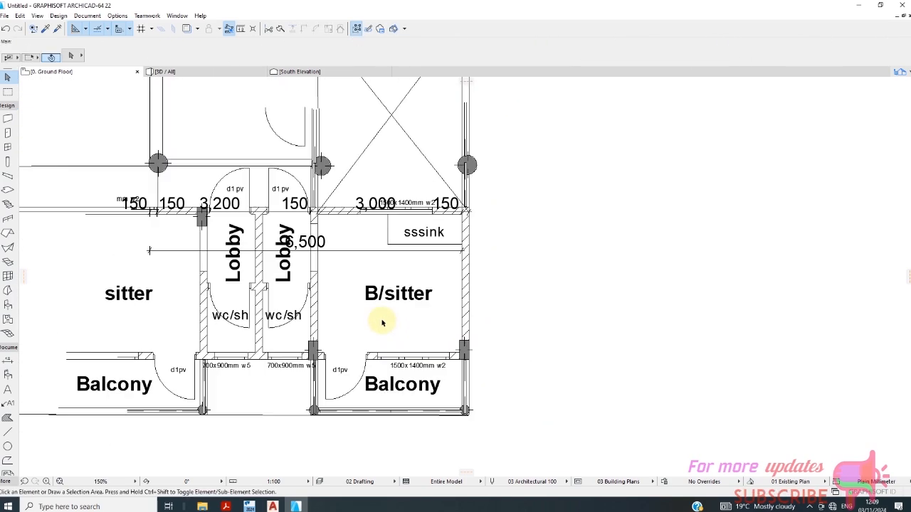
scroll(501, 220, "down", 2)
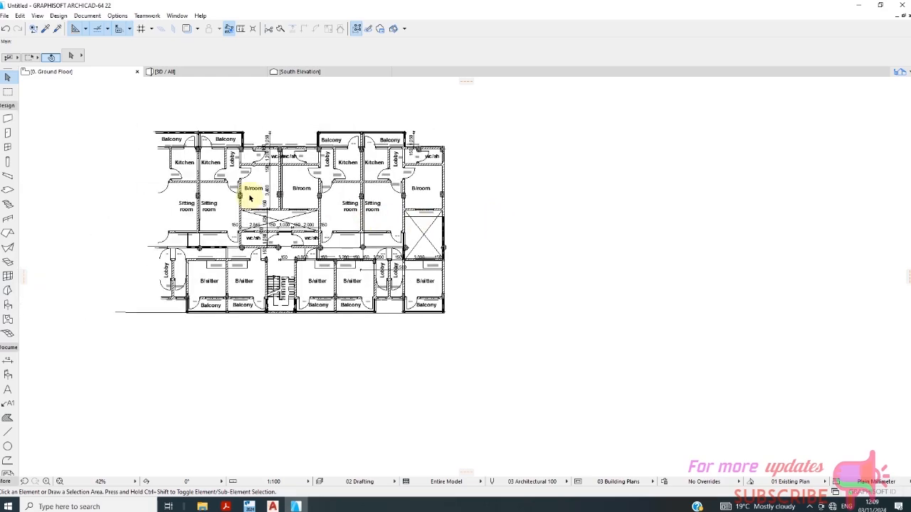
scroll(181, 162, "up", 3)
scroll(353, 172, "down", 2)
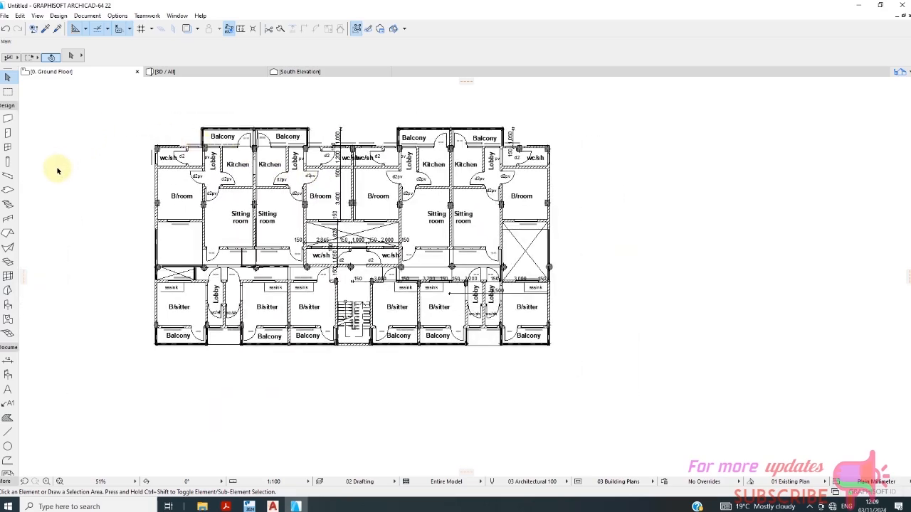
scroll(163, 142, "up", 7)
scroll(184, 135, "down", 6)
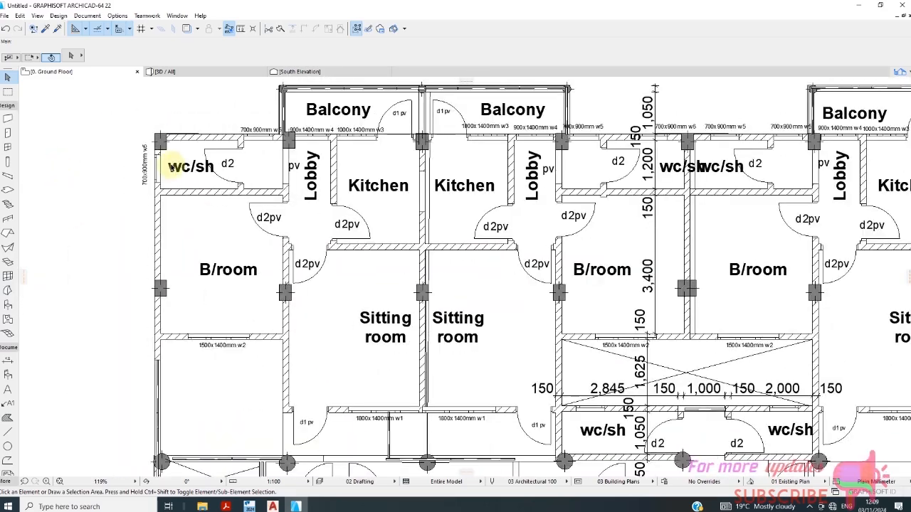
scroll(89, 200, "up", 1)
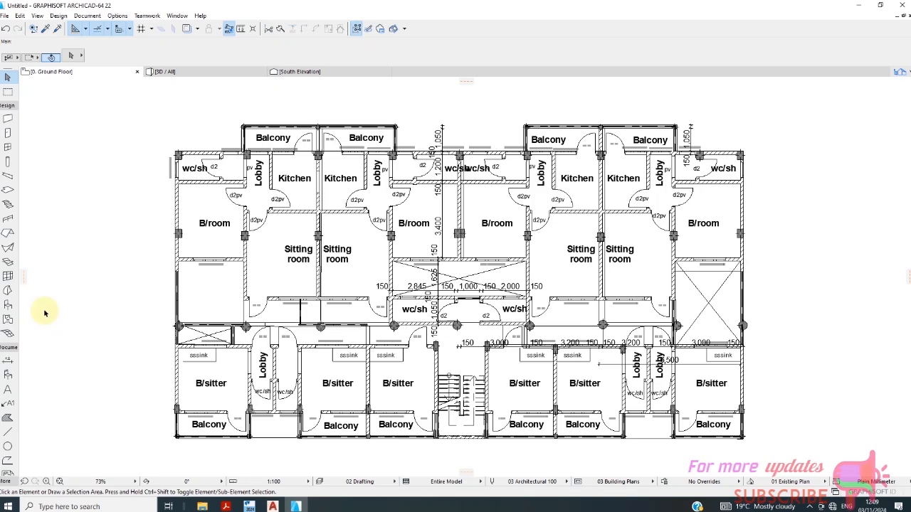
left_click(8, 432)
scroll(216, 174, "up", 9)
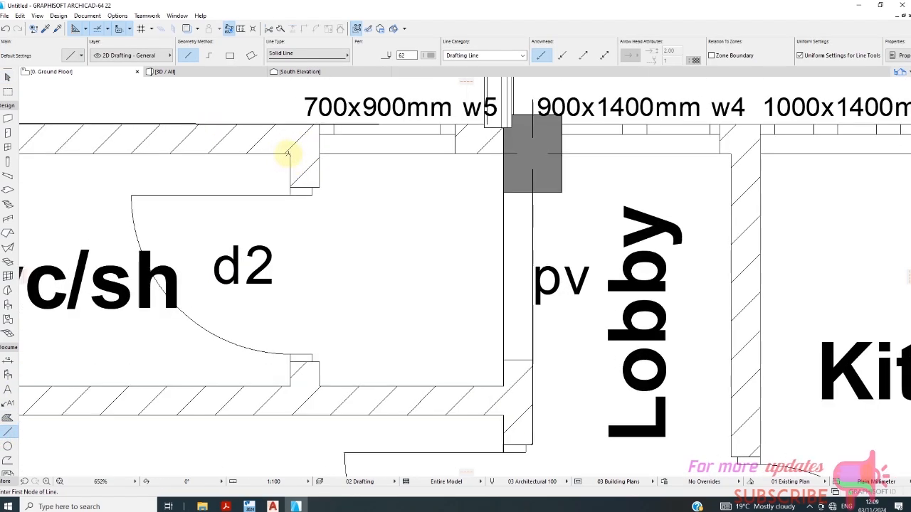
scroll(270, 149, "up", 2)
scroll(302, 157, "down", 8)
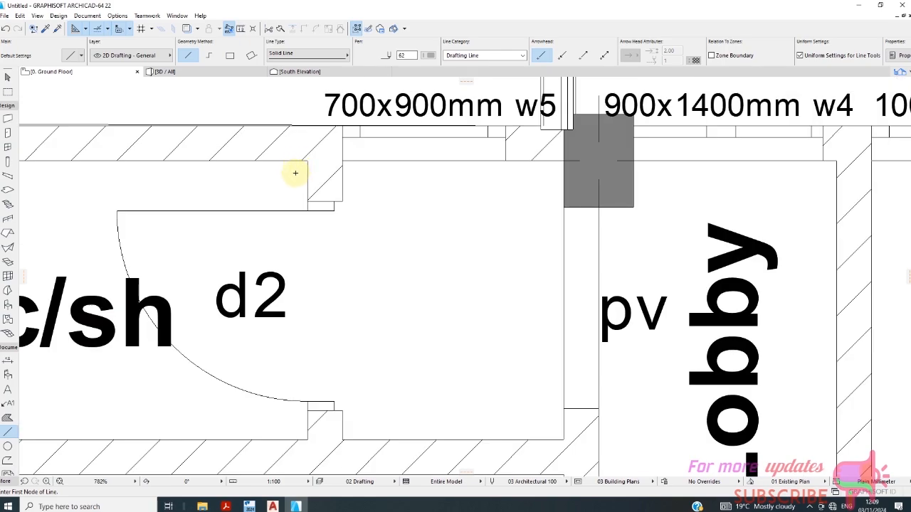
scroll(269, 169, "up", 8)
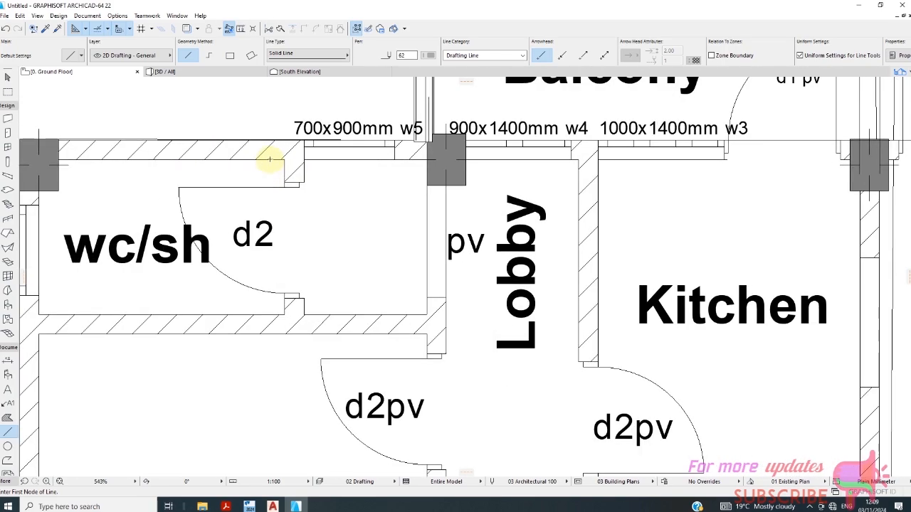
scroll(300, 158, "down", 10)
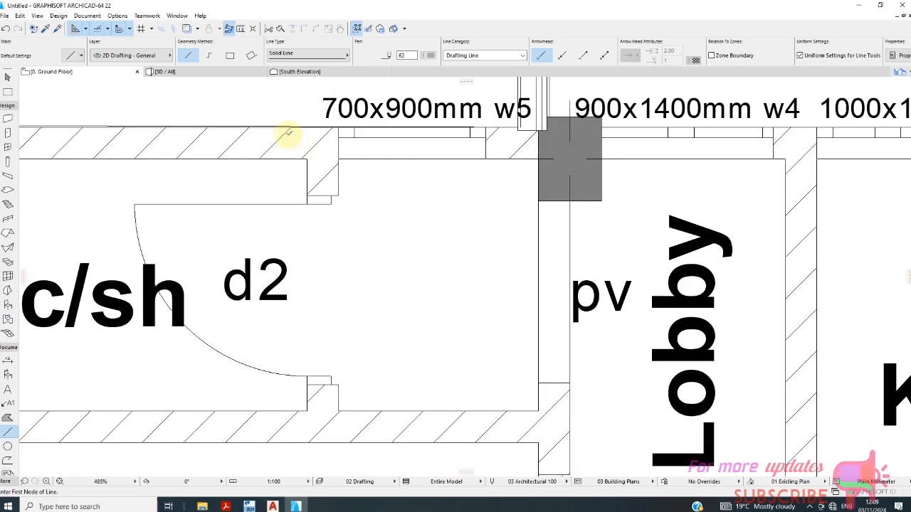
scroll(281, 315, "up", 6)
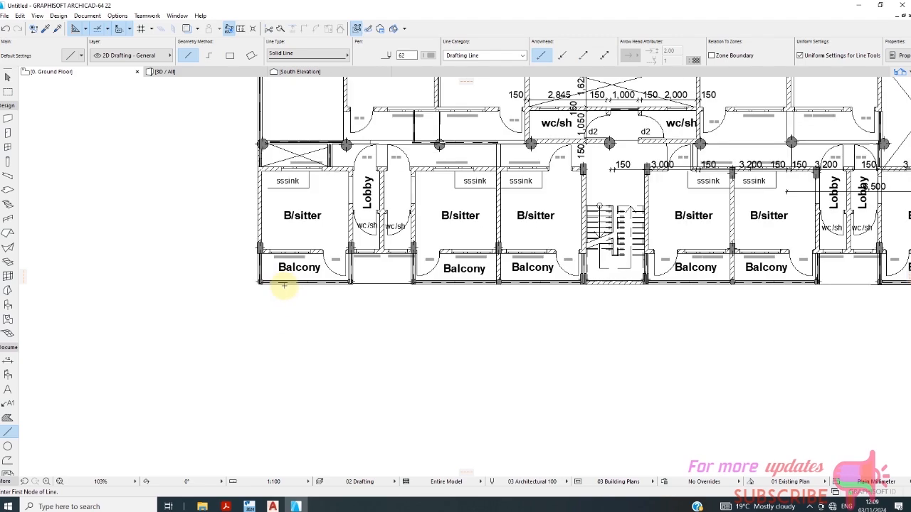
scroll(221, 258, "down", 7)
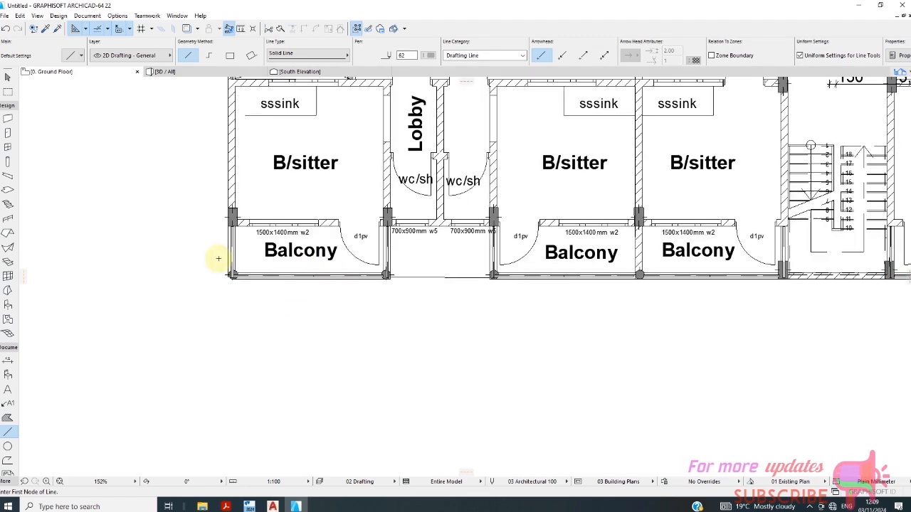
scroll(611, 264, "up", 5)
scroll(611, 264, "up", 3)
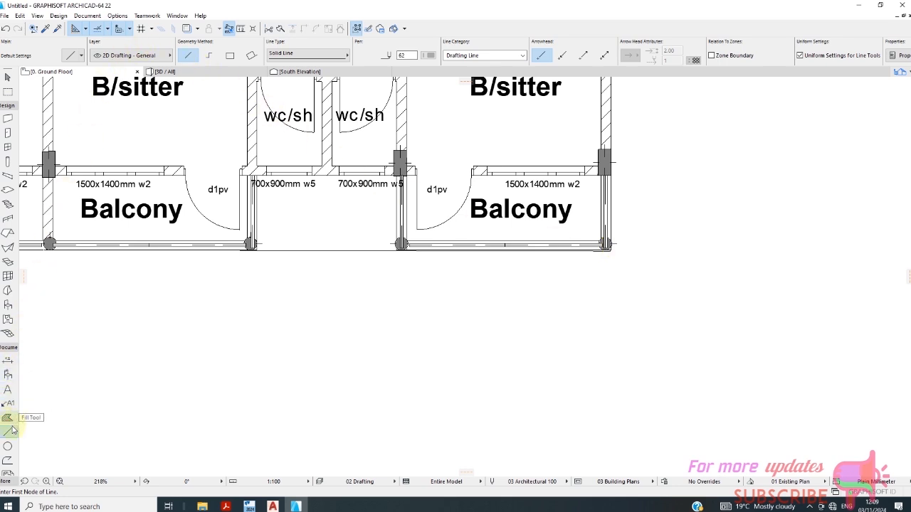
scroll(8, 399, "down", 3)
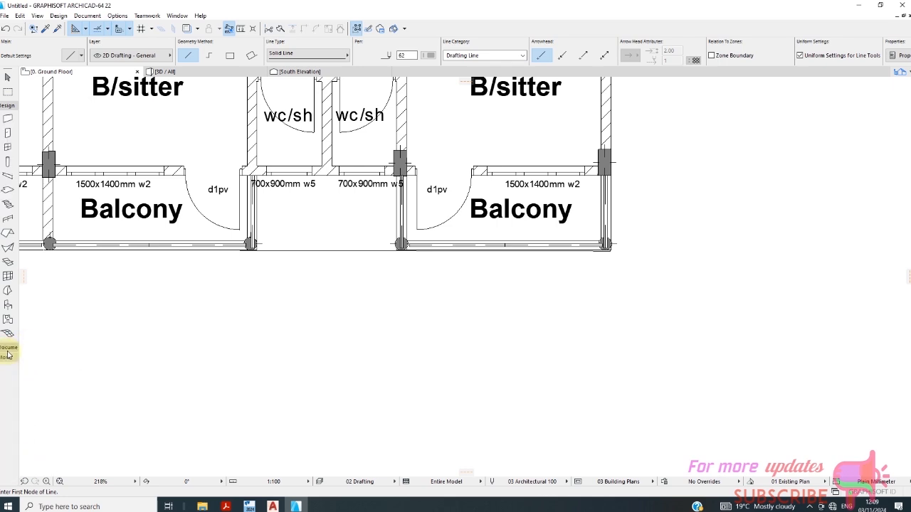
- Activate the Grid Element tool and set the automatic grid naming style to A,B,C,..
left_click(10, 362)
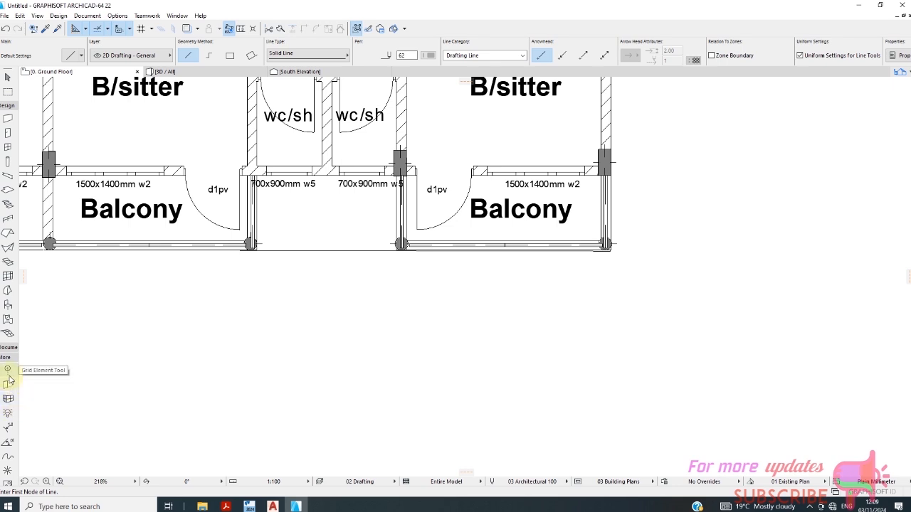
left_click(7, 370)
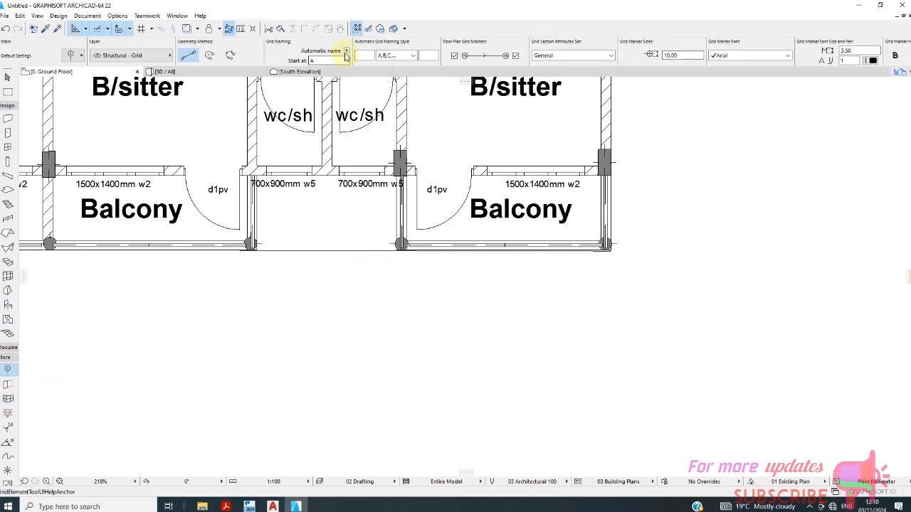
left_click(407, 55)
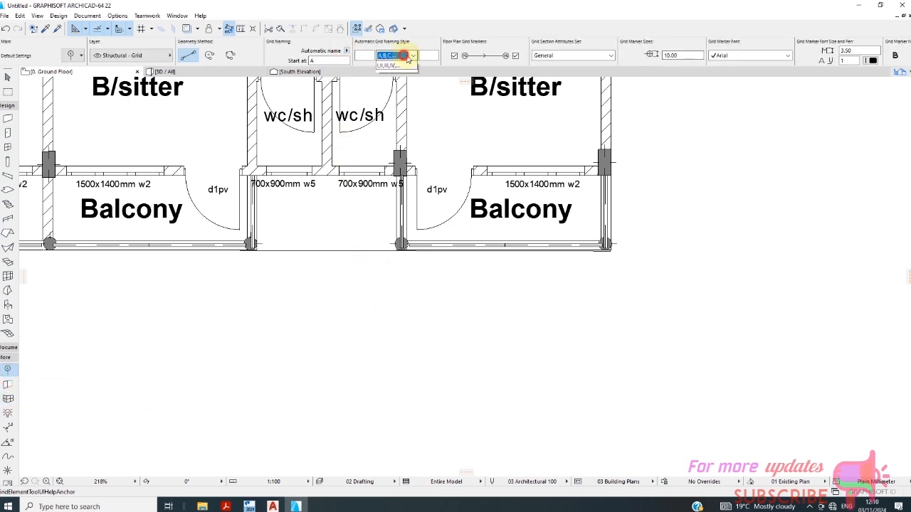
left_click(400, 68)
scroll(535, 243, "down", 10)
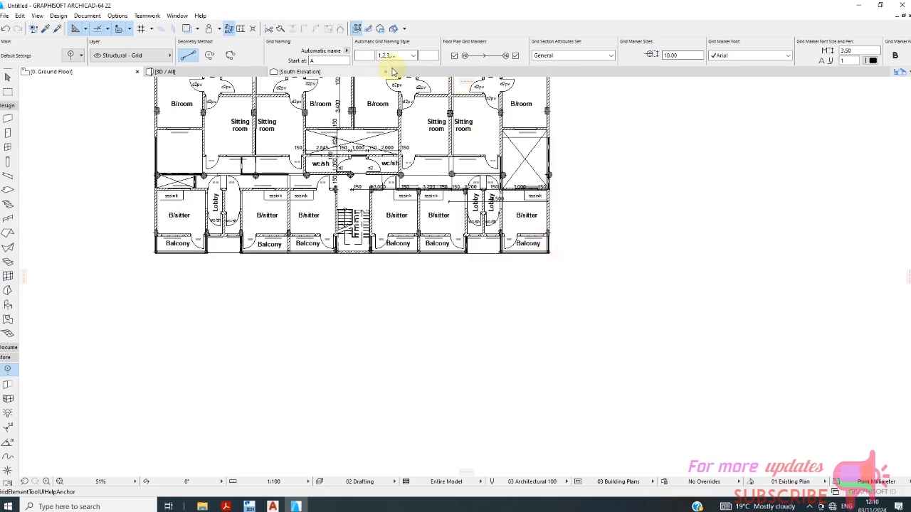
left_click(412, 56)
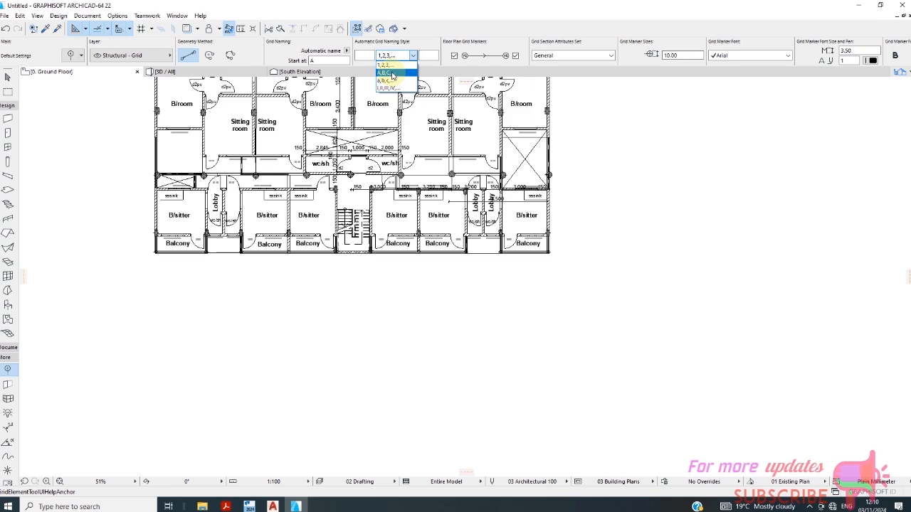
left_click(385, 73)
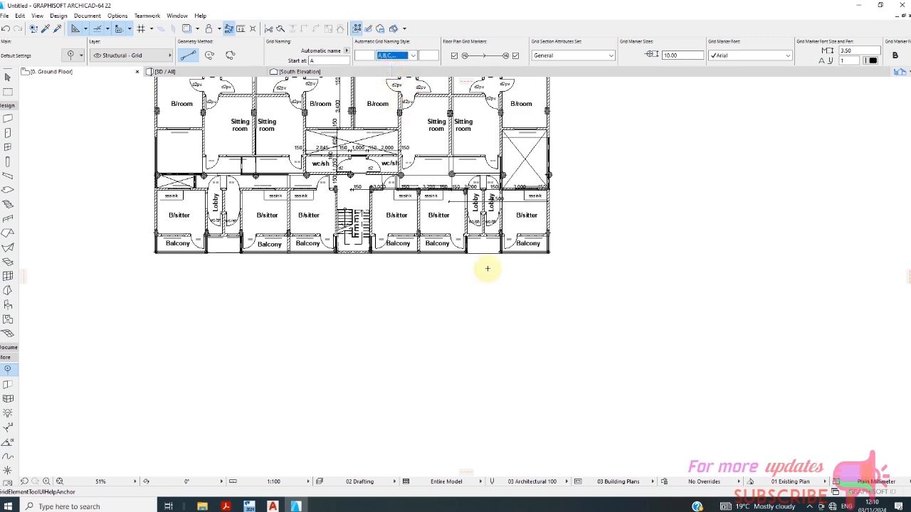
- Draw horizontal grid line A through the lower balcony columns, from the lower-right corner column to just beyond the plan's left side
scroll(553, 256, "up", 10)
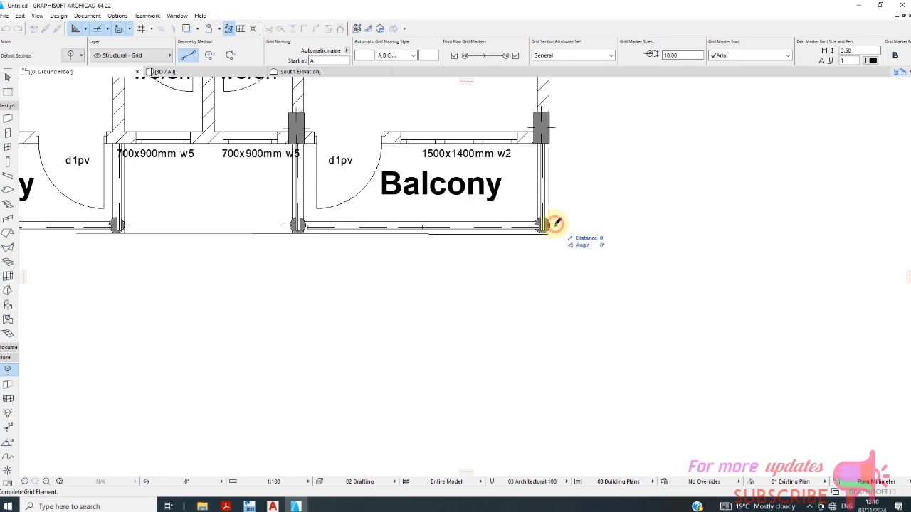
scroll(554, 233, "up", 8)
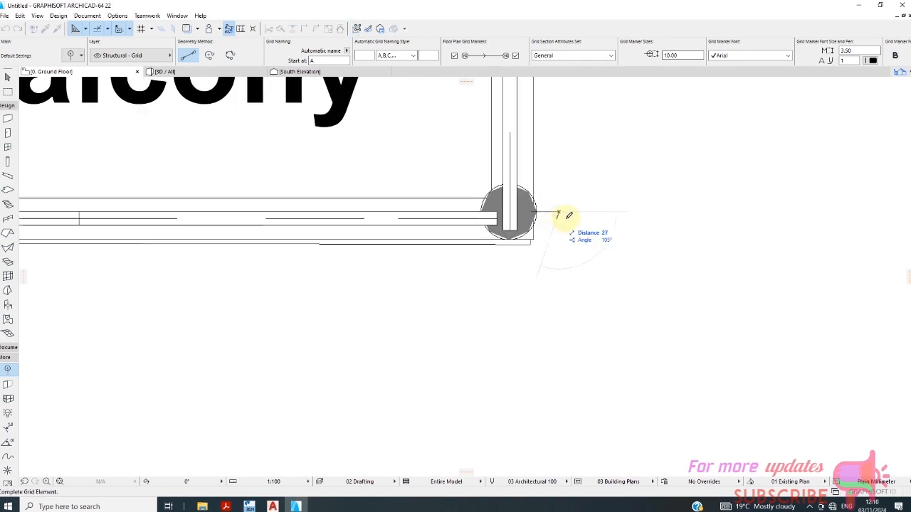
scroll(566, 217, "down", 15)
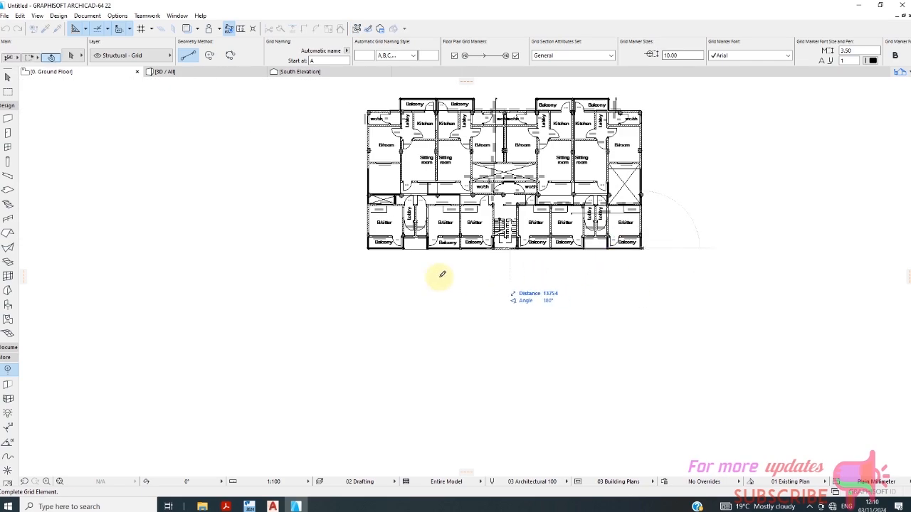
scroll(350, 240, "up", 4)
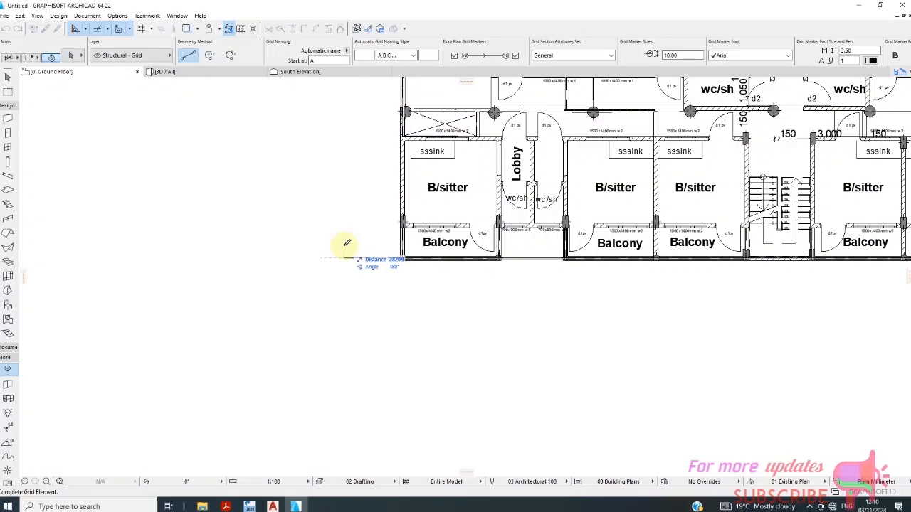
left_click(344, 249)
scroll(297, 249, "down", 4)
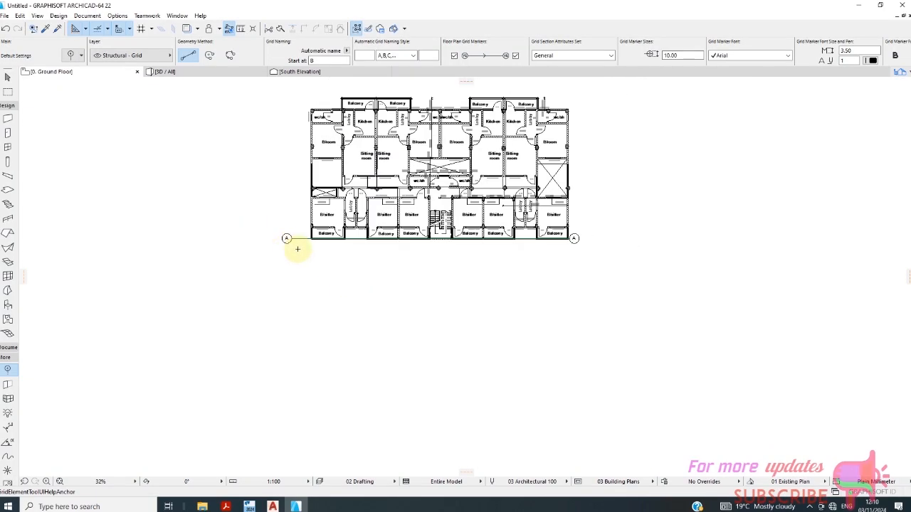
- Draw a 150 mm vertical helper line with the Line tool across the window wall of the lower-left balcony
scroll(324, 229, "up", 3)
scroll(324, 229, "up", 10)
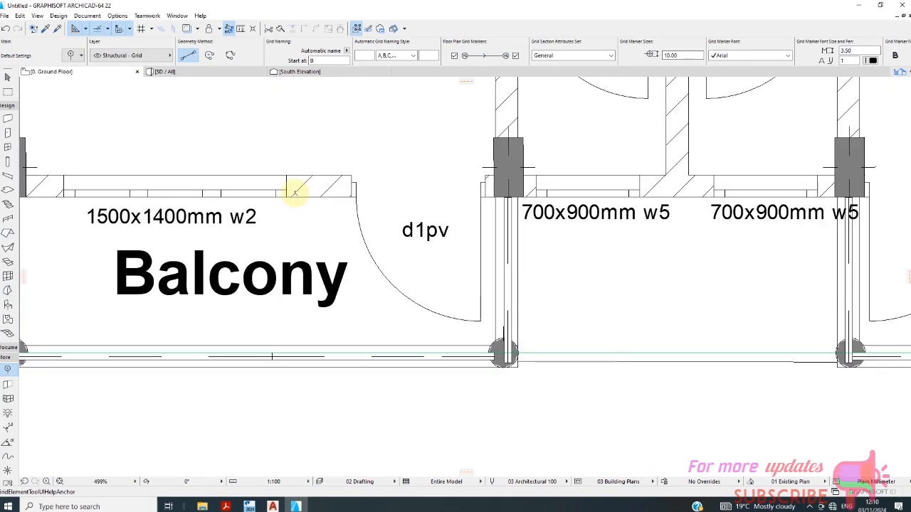
scroll(279, 170, "down", 4)
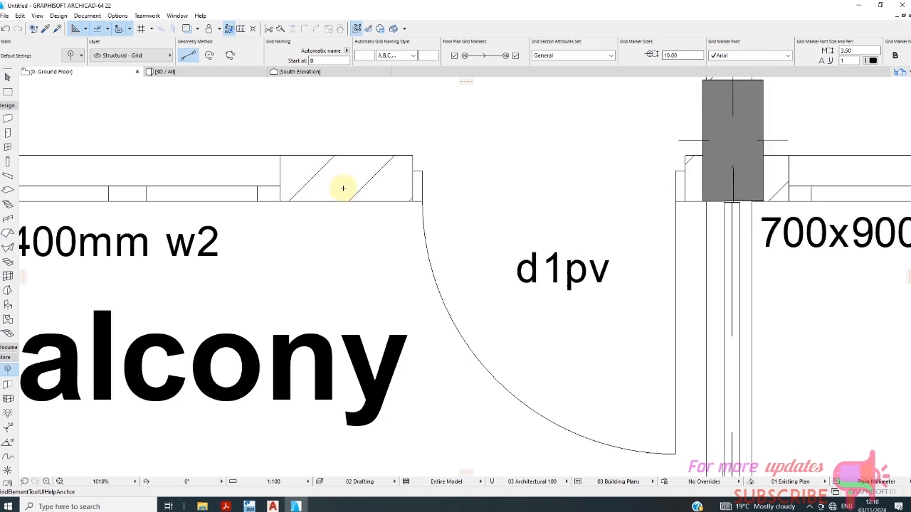
scroll(279, 186, "up", 1)
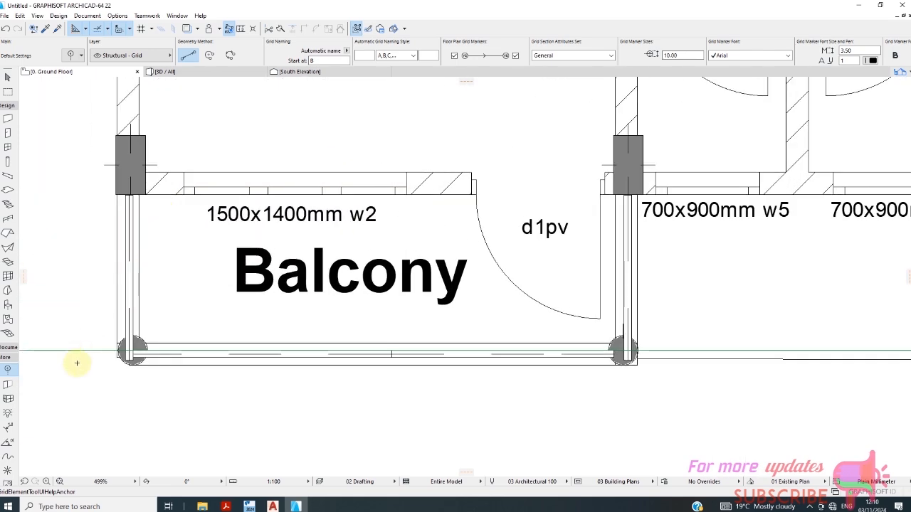
scroll(166, 149, "down", 2)
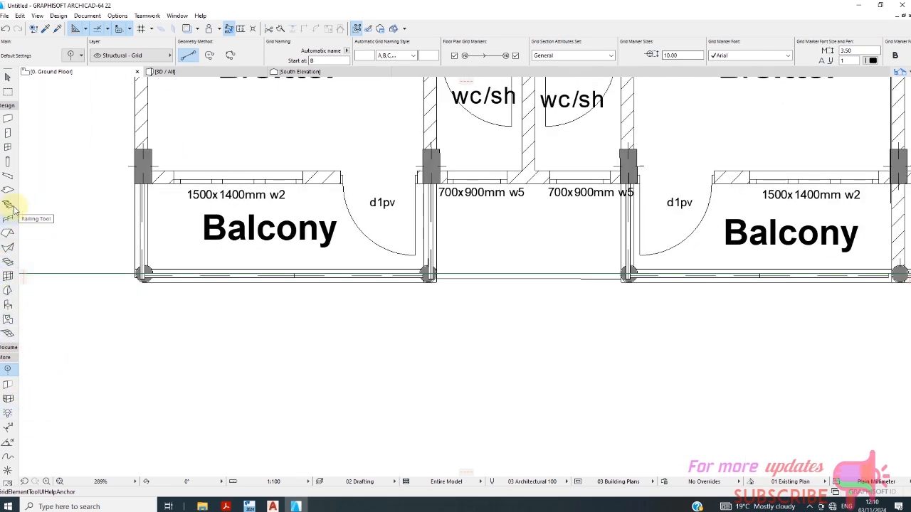
left_click(6, 105)
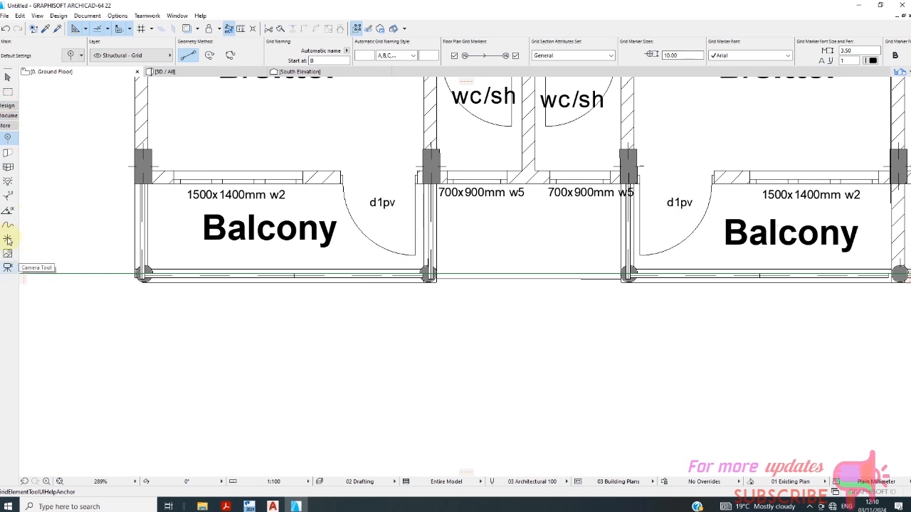
left_click(7, 116)
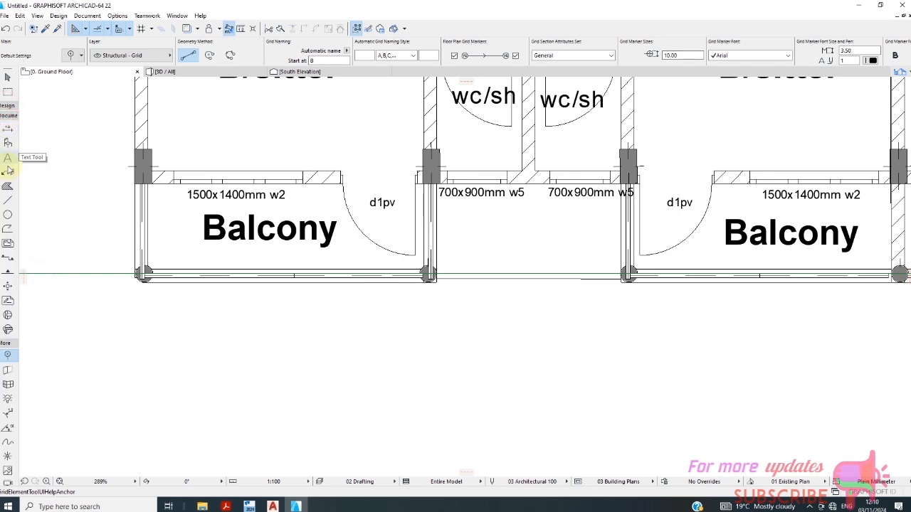
left_click(7, 200)
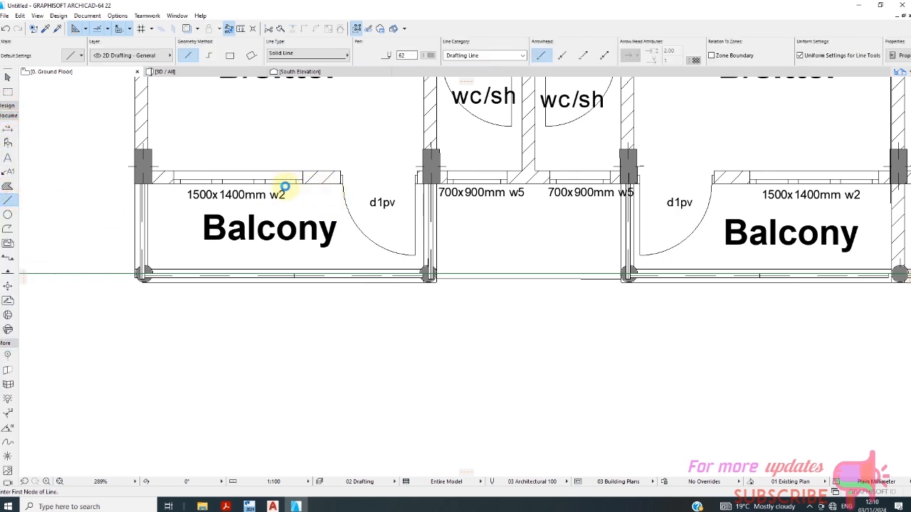
scroll(285, 187, "up", 1)
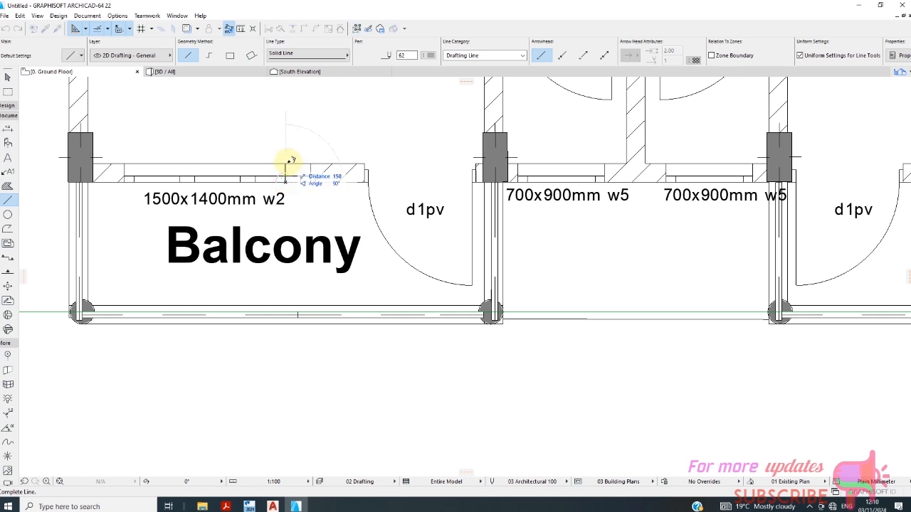
left_click(288, 162)
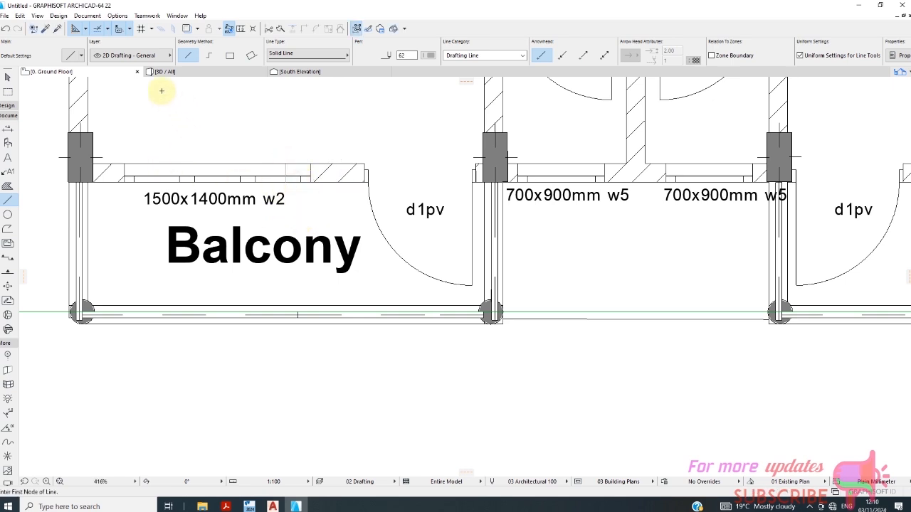
- Check the Half snap point option and draw horizontal grid line B from the helper line's midpoint to beyond the plan's left side
left_click(7, 356)
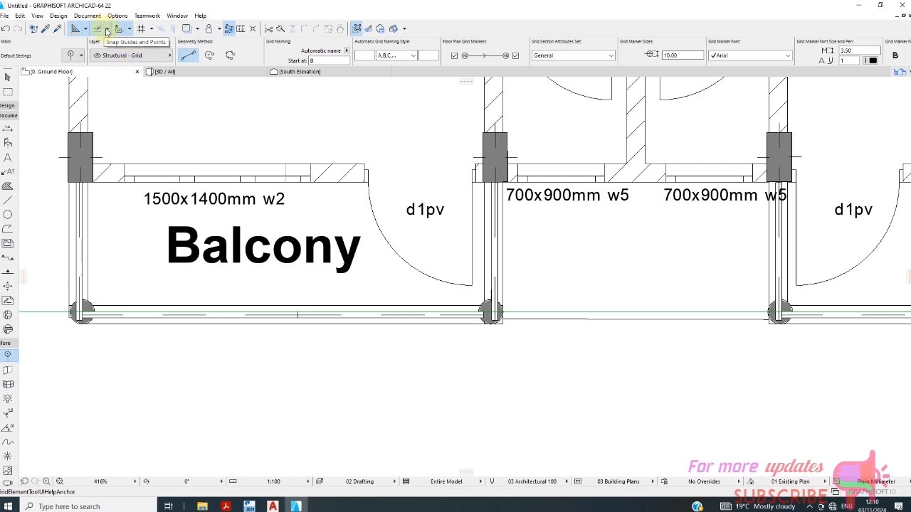
left_click(106, 30)
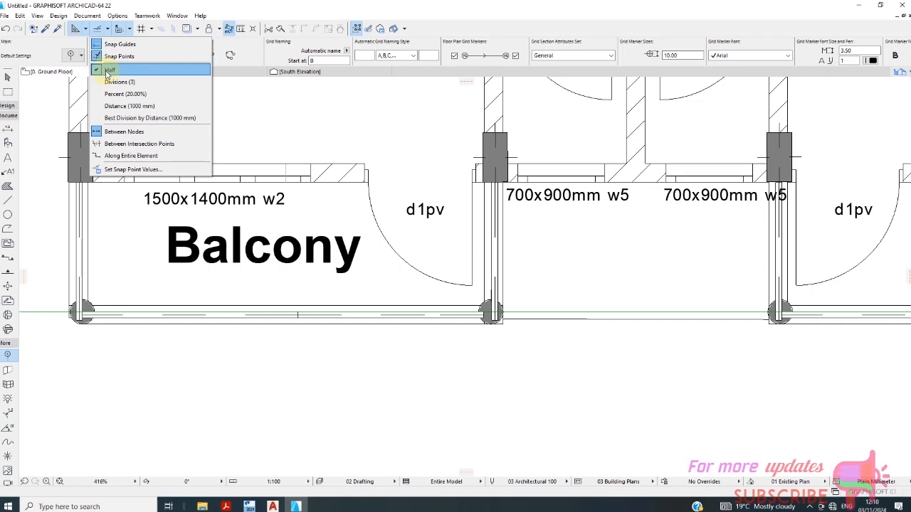
left_click(314, 116)
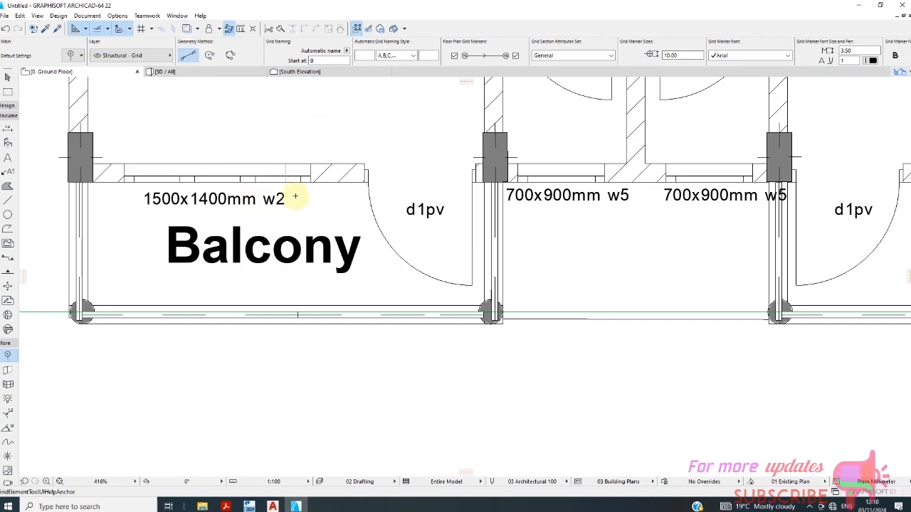
scroll(295, 196, "up", 5)
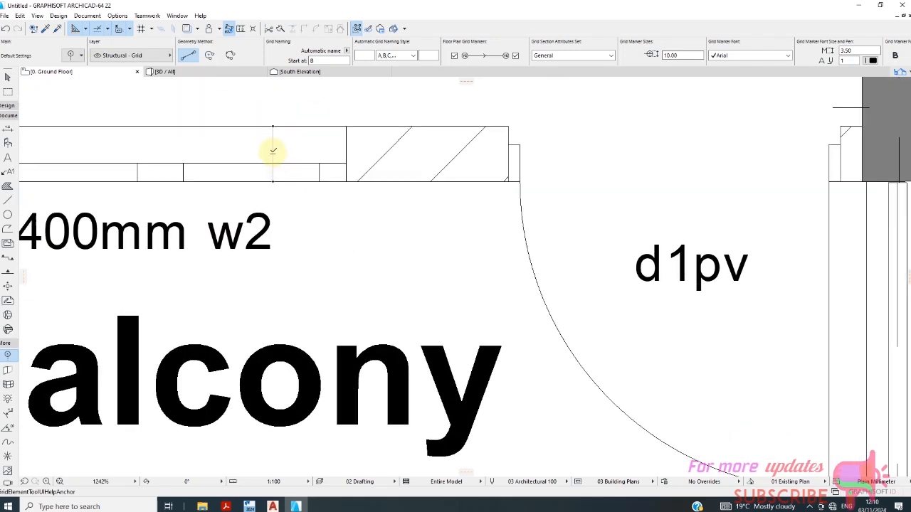
left_click(273, 154)
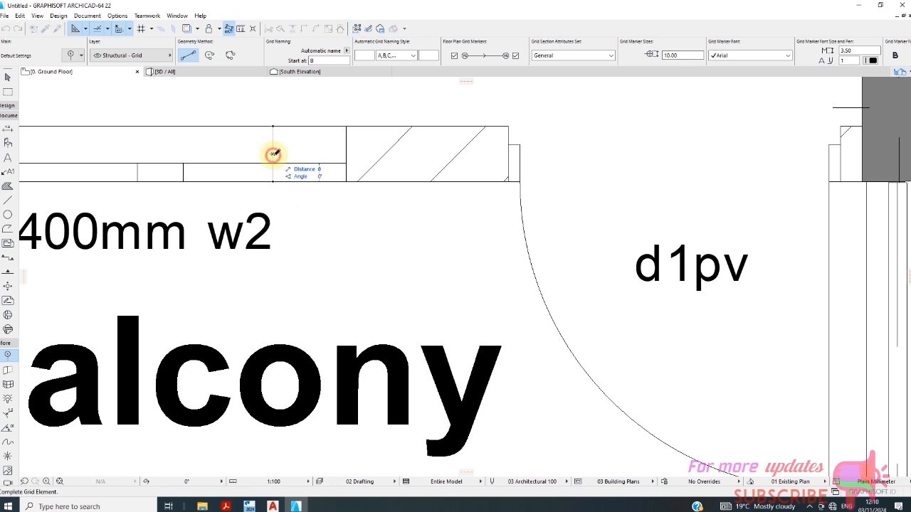
scroll(413, 156, "down", 5)
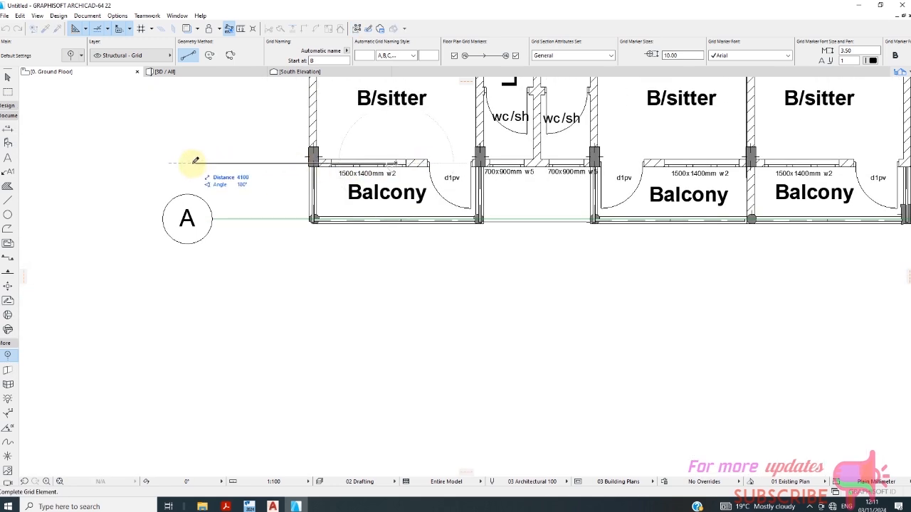
left_click(188, 161)
scroll(384, 171, "up", 5)
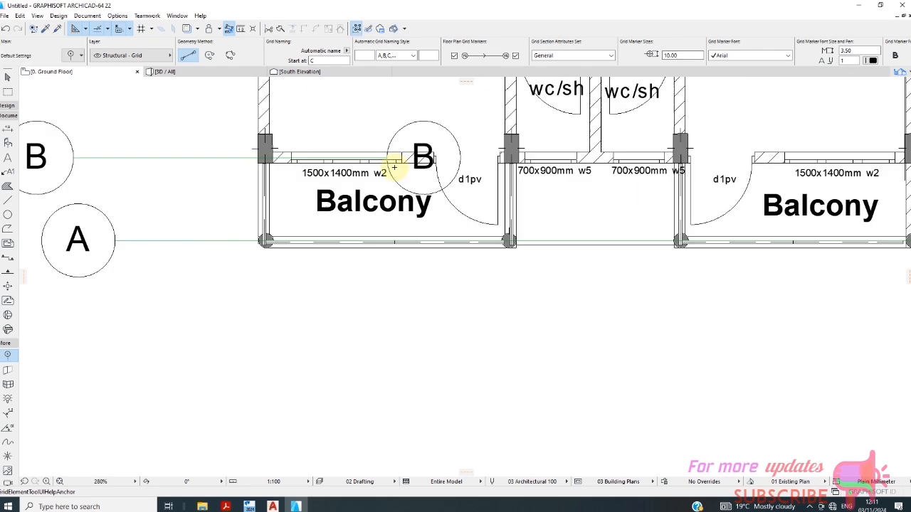
- Stretch the right end of grid line B across the whole plan to just beyond its right side
left_click(9, 78)
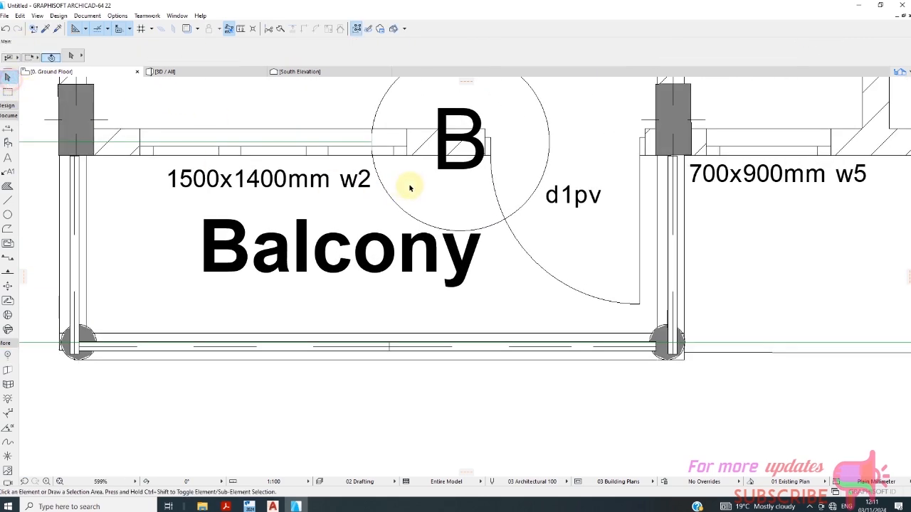
scroll(402, 178, "up", 3)
left_click(348, 126)
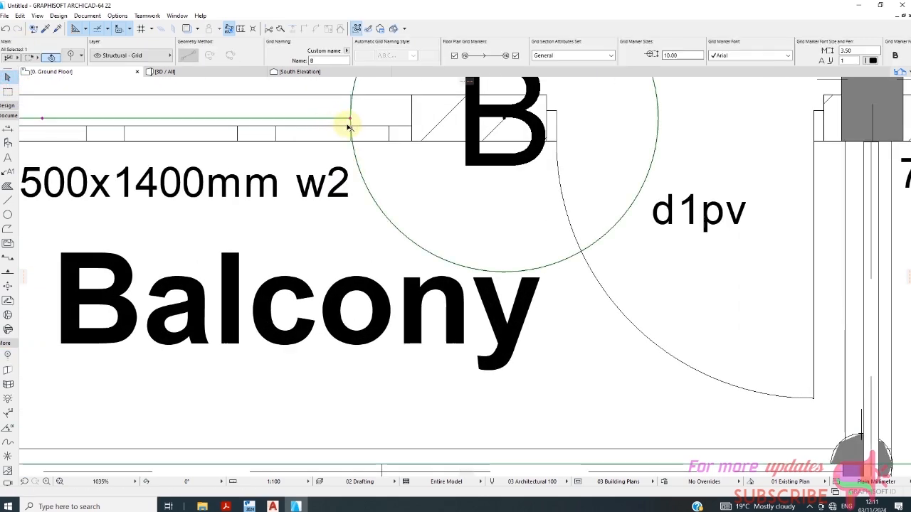
left_click(350, 118)
scroll(301, 153, "down", 10)
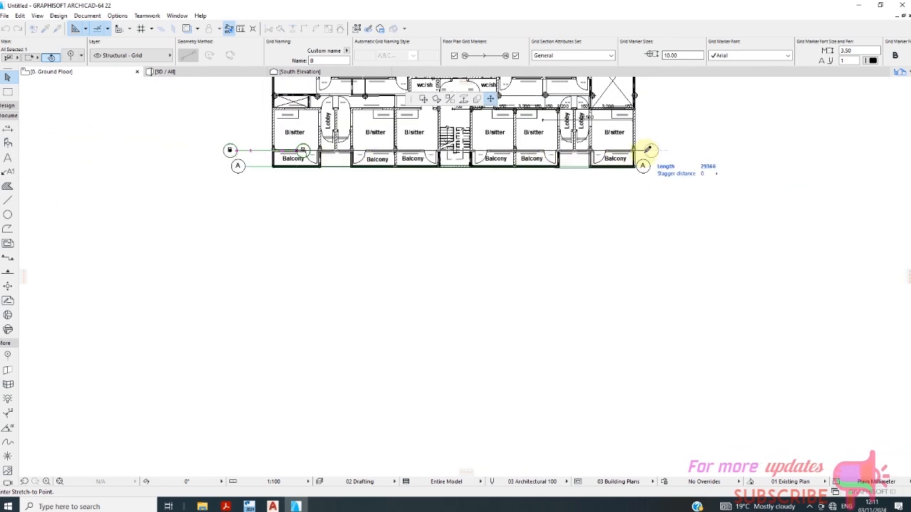
left_click(653, 150)
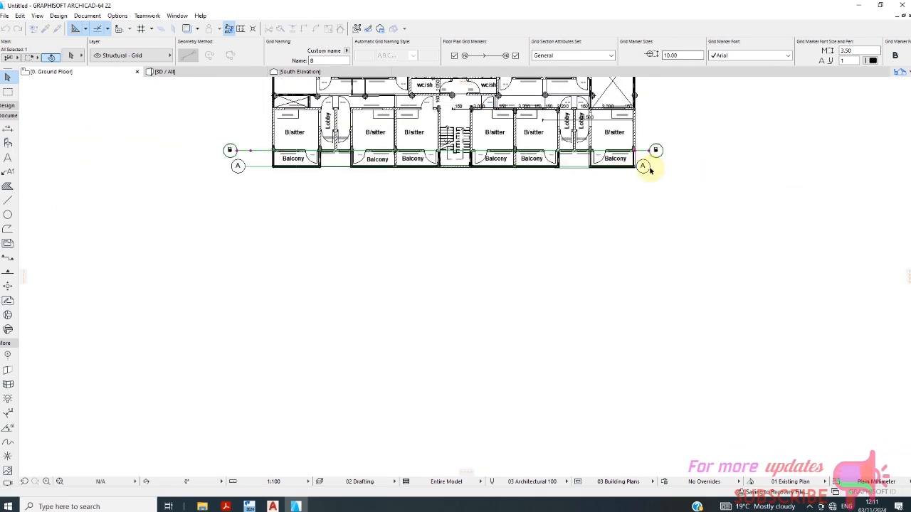
- Stretch the right end of grid line A slightly farther out from the corner column, to a length of about 28.6 m
scroll(649, 148, "up", 8)
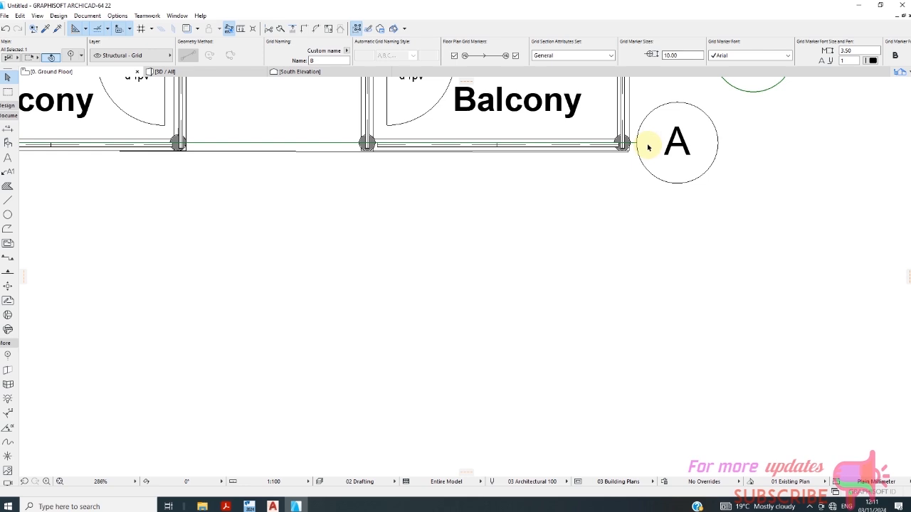
scroll(648, 148, "up", 3)
left_click(644, 140)
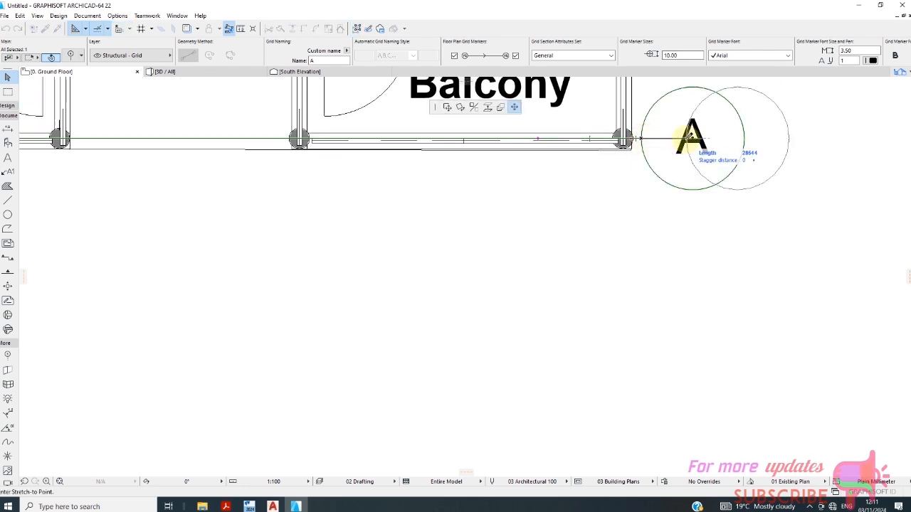
left_click(691, 135)
scroll(626, 175, "down", 6)
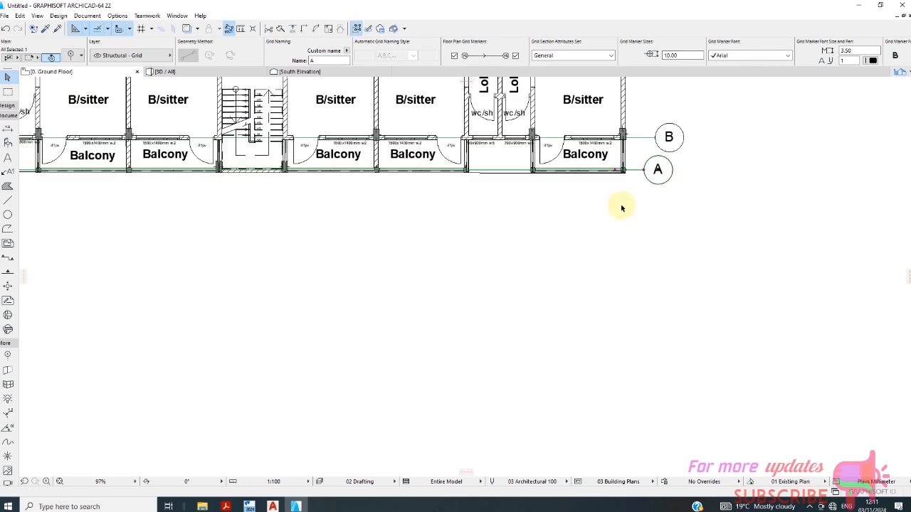
scroll(621, 208, "down", 3)
key("Escape")
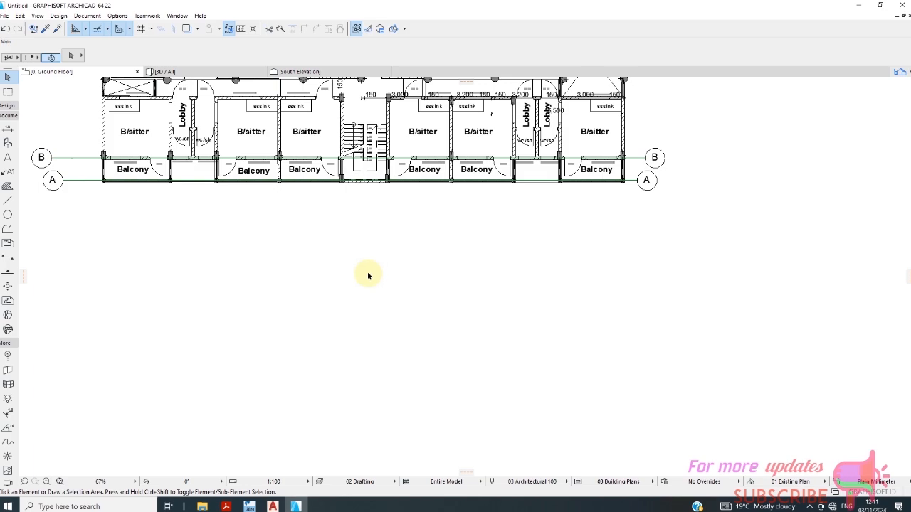
- Examine the whole floor plan with grid lines A and B, from the lower balconies up to the upper rooms
scroll(368, 277, "down", 2)
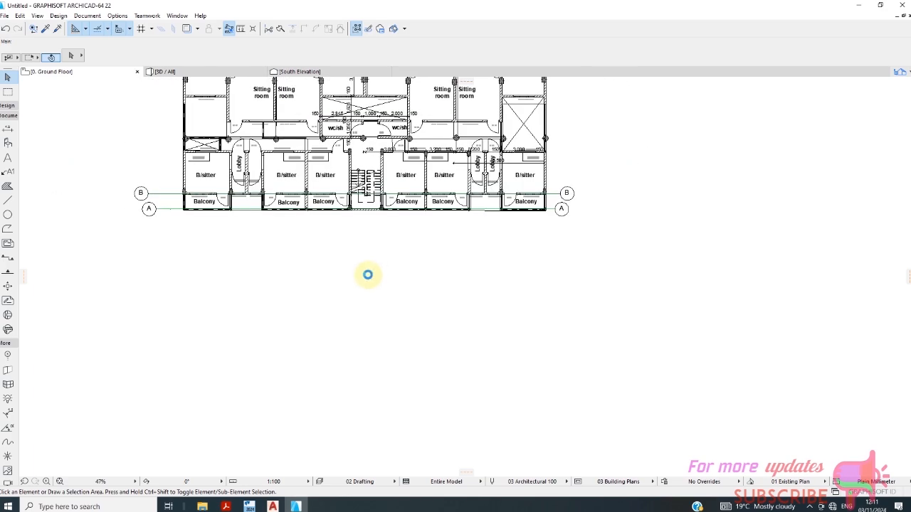
scroll(213, 206, "up", 3)
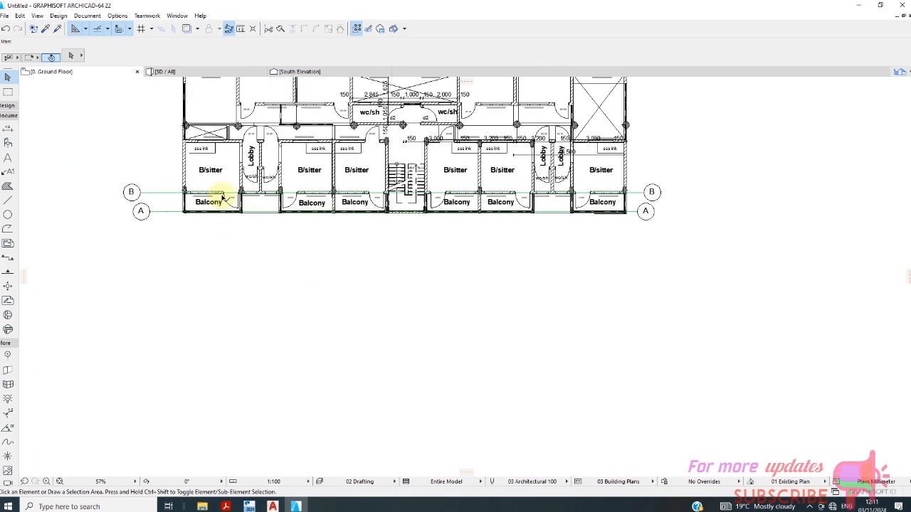
scroll(235, 238, "down", 1)
scroll(256, 251, "down", 1)
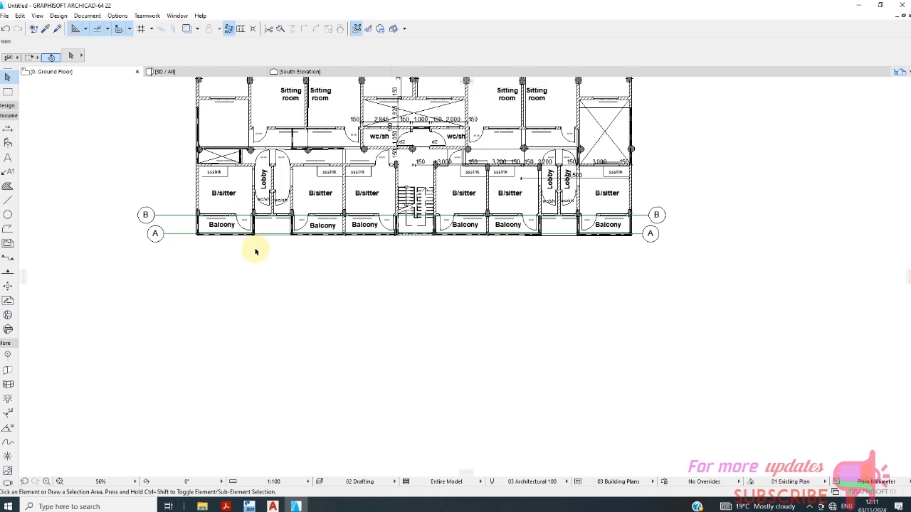
scroll(346, 244, "down", 1)
scroll(437, 197, "down", 1)
scroll(331, 116, "down", 1)
scroll(293, 111, "up", 2)
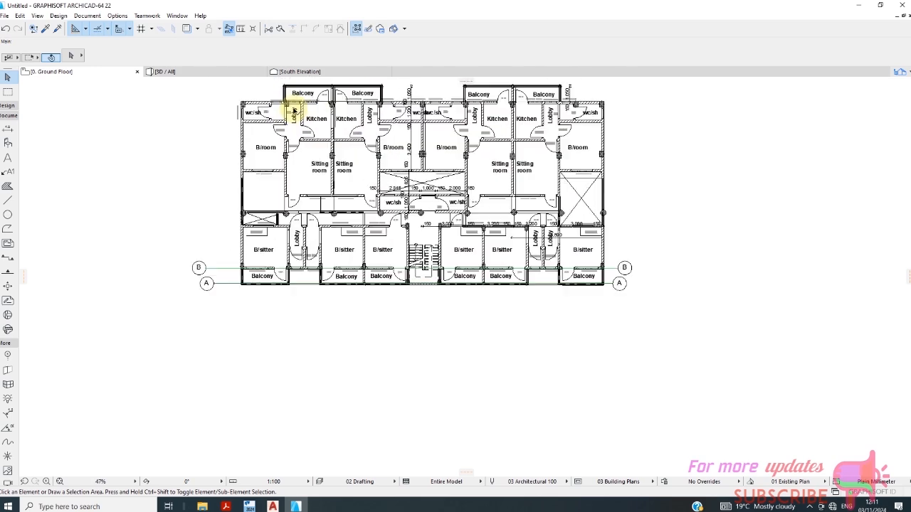
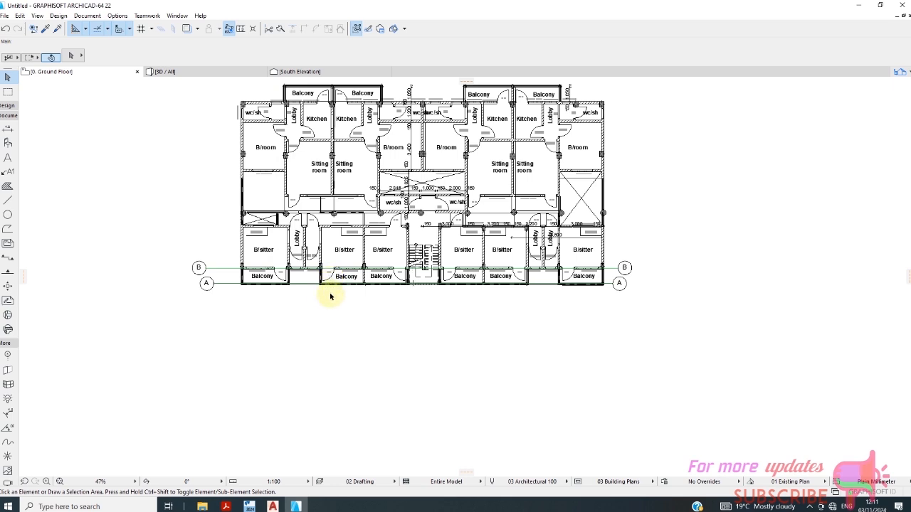
scroll(254, 224, "up", 2)
scroll(285, 234, "down", 2)
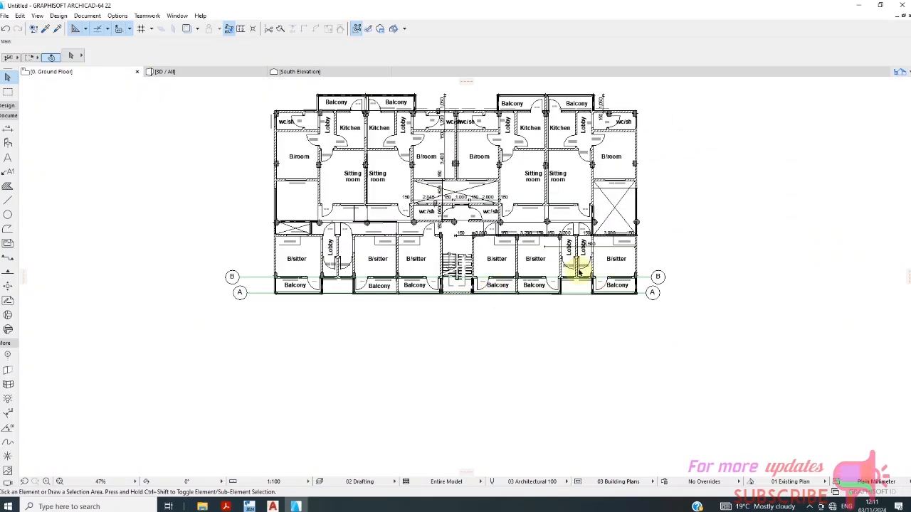
- Examine the lower row of rooms and columns along grid lines A and B, ending at the far-left balcony
scroll(500, 260, "up", 1)
scroll(297, 306, "up", 1)
scroll(254, 270, "up", 1)
scroll(240, 275, "up", 1)
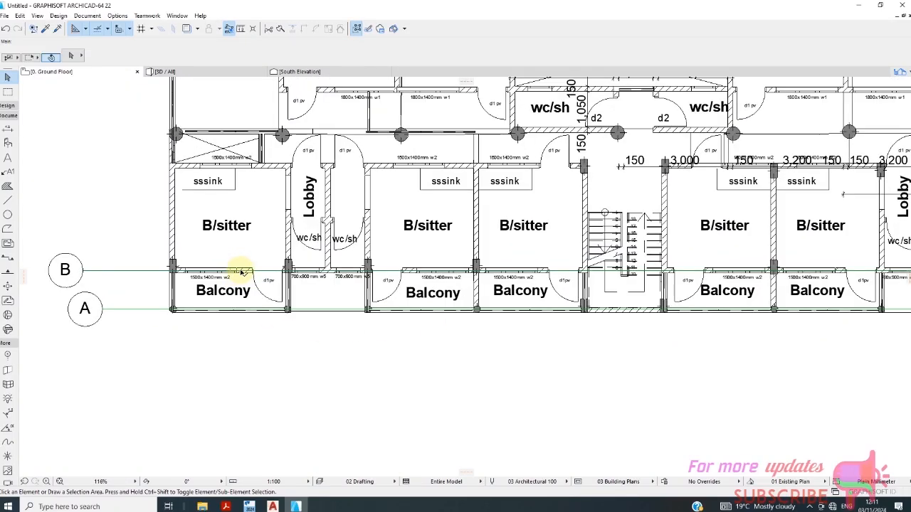
scroll(285, 251, "up", 1)
scroll(285, 251, "down", 1)
scroll(443, 178, "up", 1)
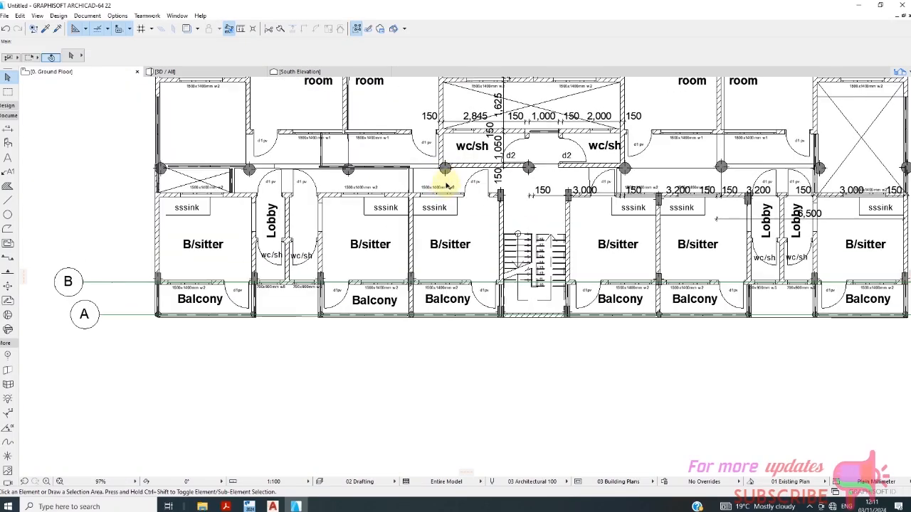
scroll(366, 239, "down", 1)
scroll(244, 258, "up", 10)
scroll(244, 257, "up", 10)
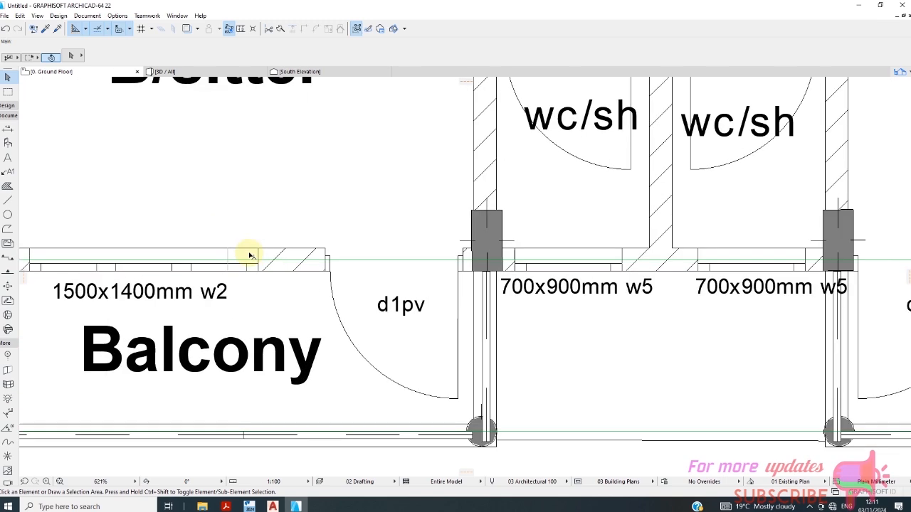
left_click(261, 254)
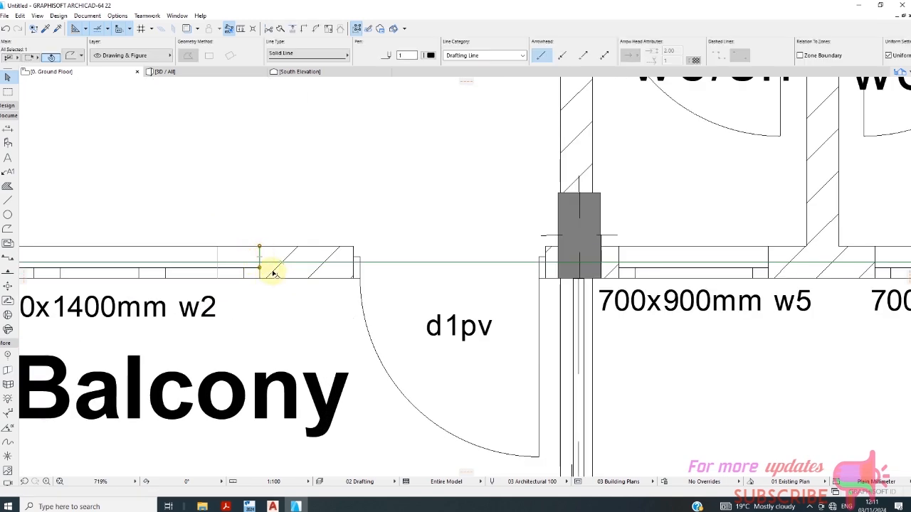
left_click(298, 272)
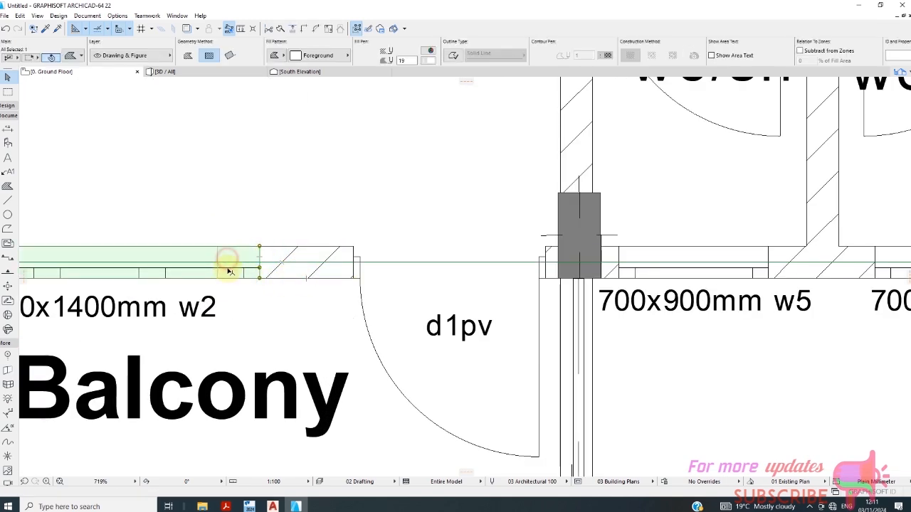
key("Escape")
- Select the short vertical helper line at the far-left balcony's w2 window together with grid line B
scroll(221, 263, "up", 10)
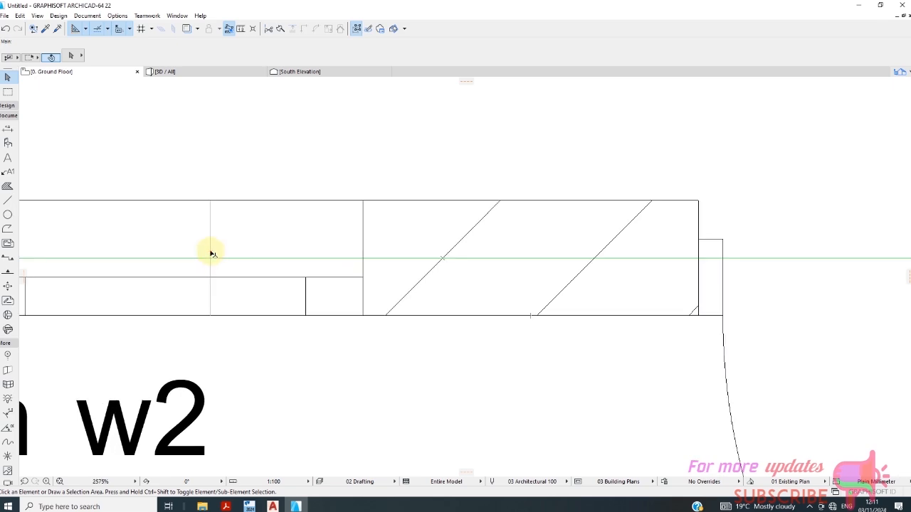
left_click(211, 251)
scroll(305, 255, "down", 8)
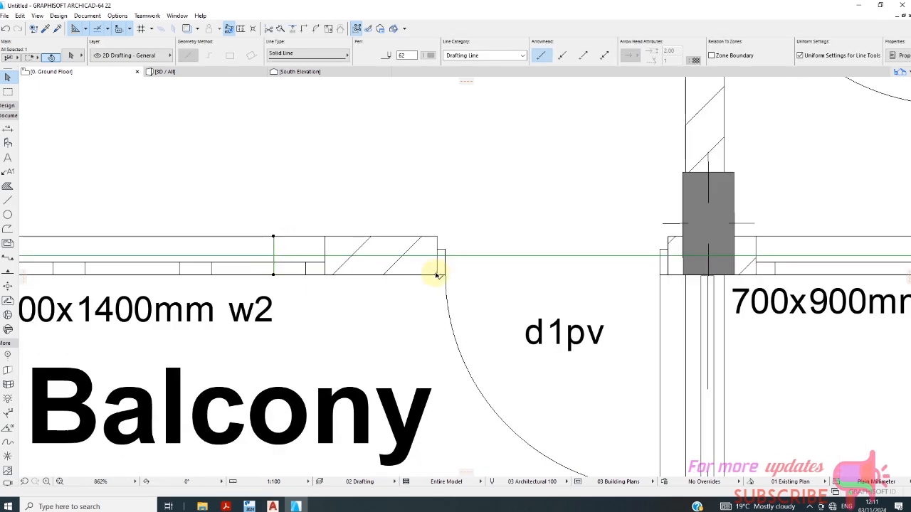
left_click(474, 258, "shift")
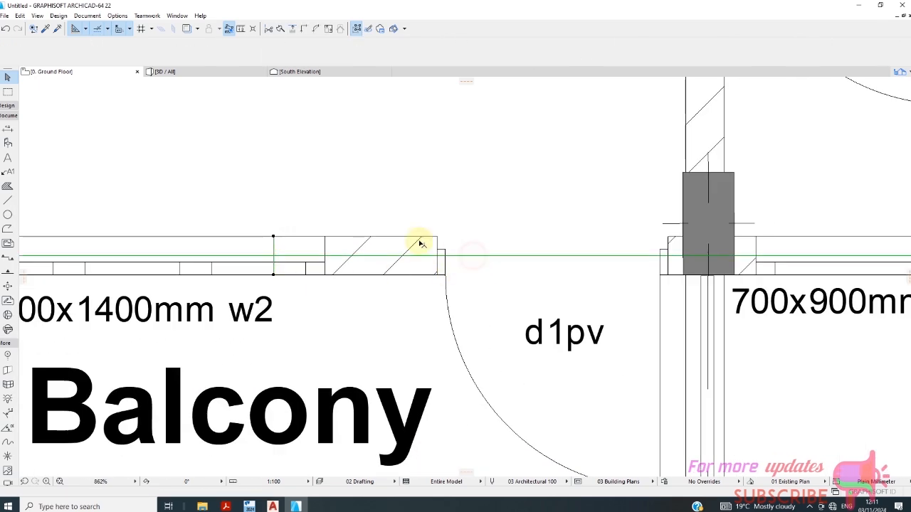
scroll(418, 244, "down", 8)
scroll(399, 250, "up", 6)
scroll(420, 242, "up", 8)
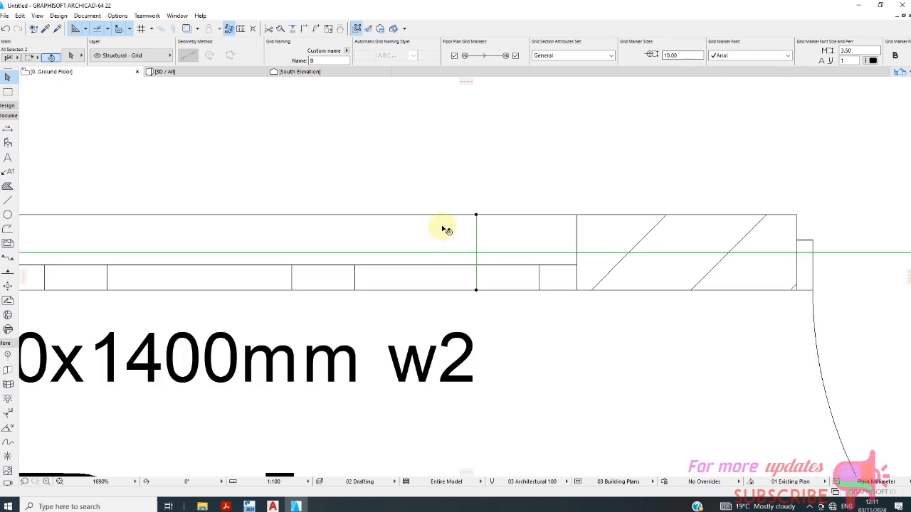
scroll(230, 220, "down", 8)
scroll(178, 192, "up", 2)
- Drag Multiple Copies of the selection from the helper line's upper end, placing one on the sssink window wall, about 3034 mm away
right_click(211, 173)
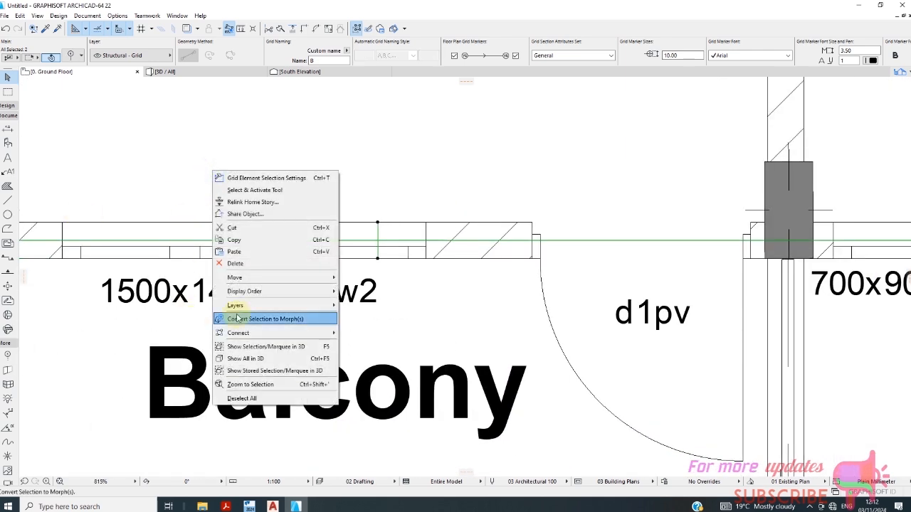
mouse_move(285, 278)
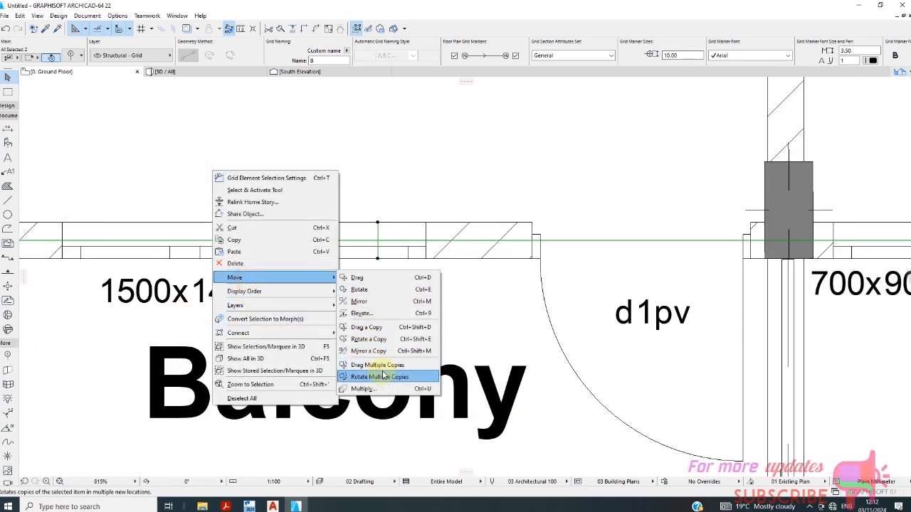
left_click(372, 366)
scroll(378, 224, "up", 3)
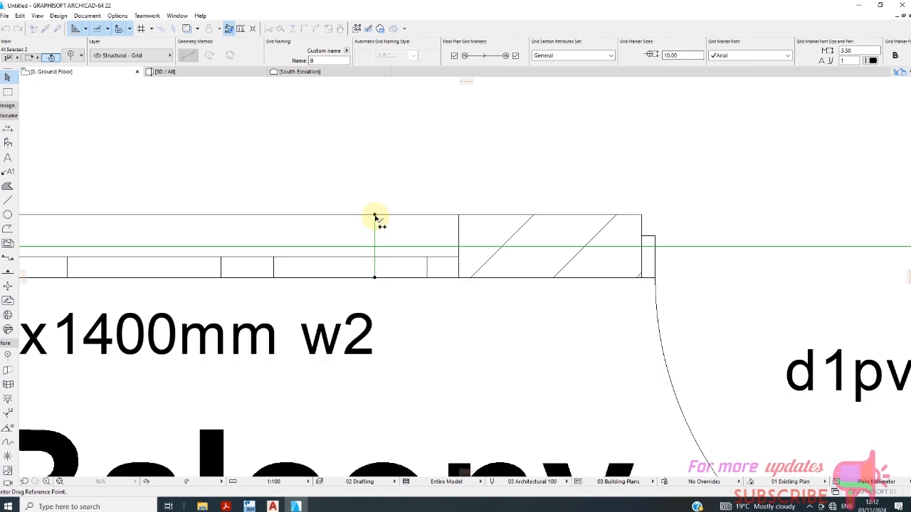
left_click(374, 215)
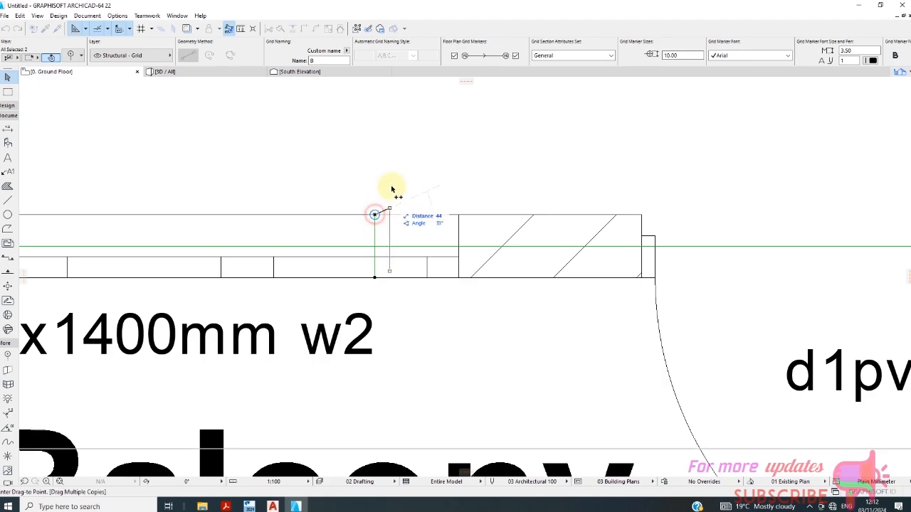
scroll(362, 238, "down", 6)
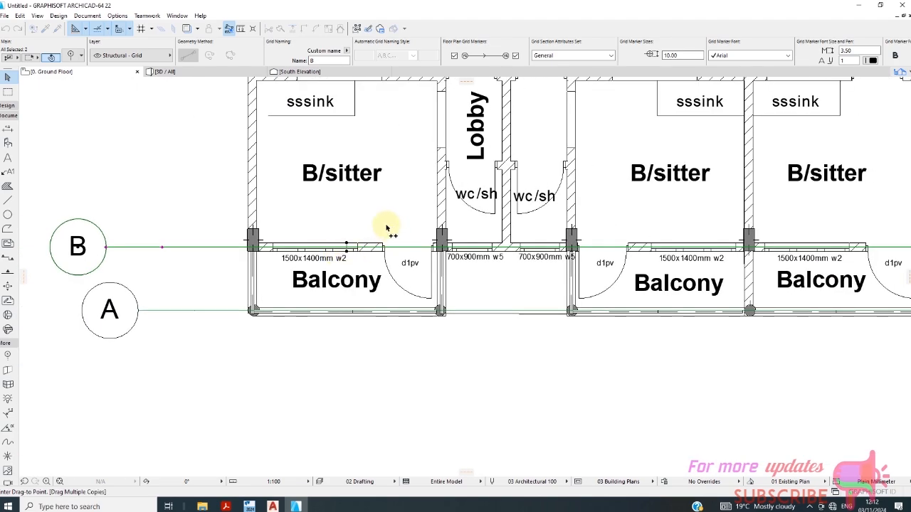
scroll(356, 126, "up", 5)
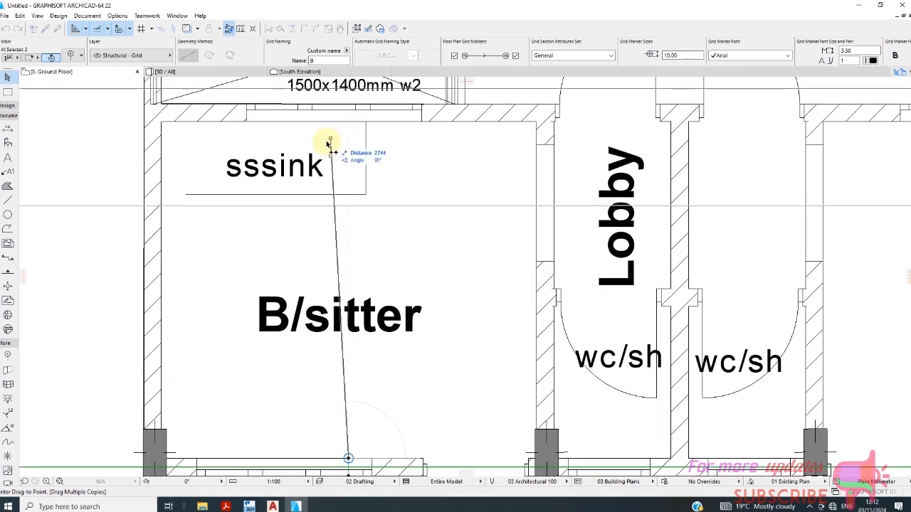
scroll(257, 120, "up", 3)
scroll(278, 173, "down", 2)
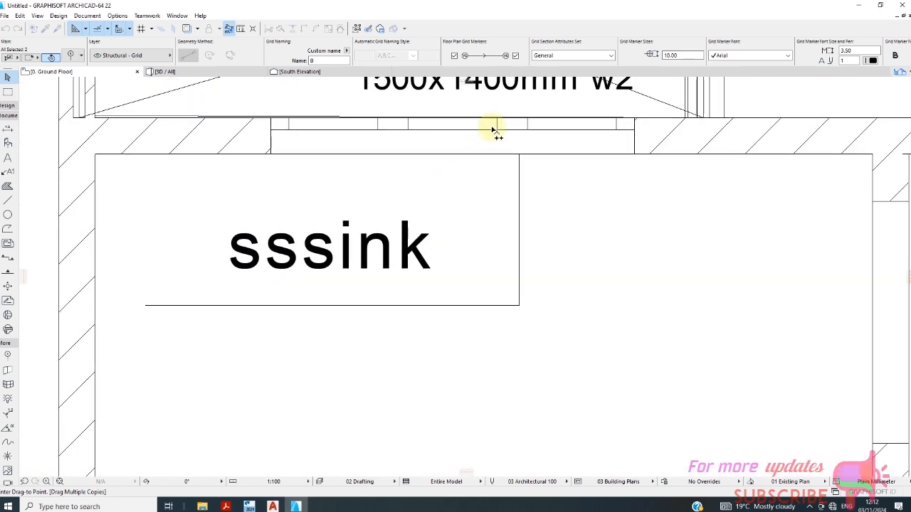
scroll(484, 127, "up", 3)
scroll(450, 123, "down", 3)
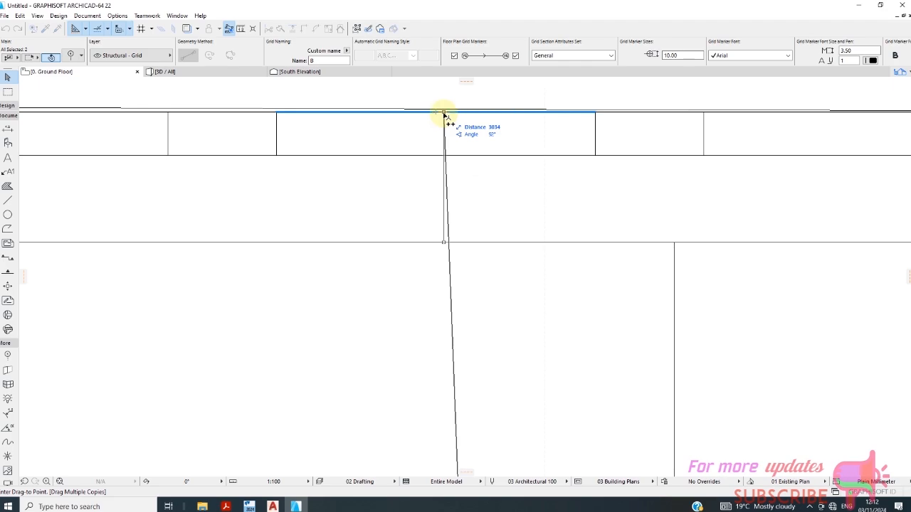
- Place another copy on the wall line along the round column row, at a drag distance of about 4074 mm
scroll(417, 203, "down", 5)
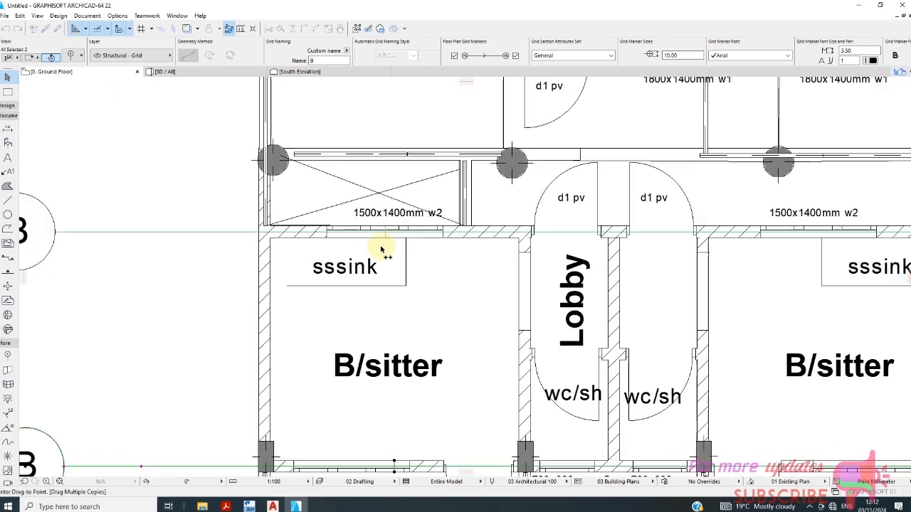
scroll(381, 249, "down", 2)
scroll(456, 202, "up", 3)
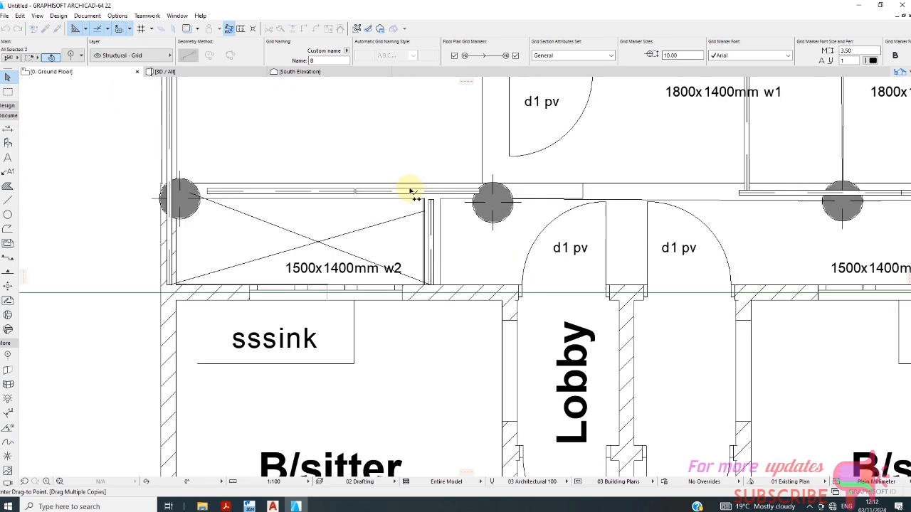
scroll(411, 192, "up", 4)
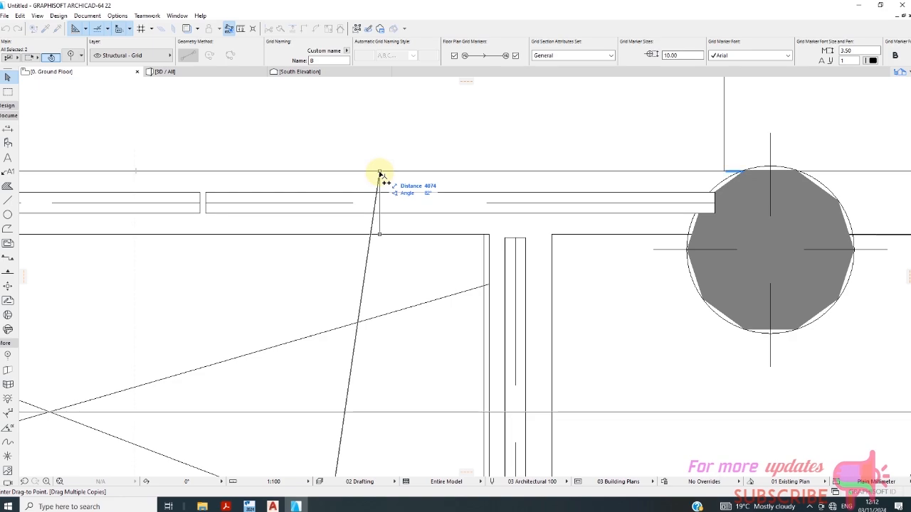
scroll(380, 174, "down", 2)
- Place another copy on the sitting room wall with the 1800x1400mm w1 windows, at a drag distance of about 5974 mm
scroll(330, 254, "down", 5)
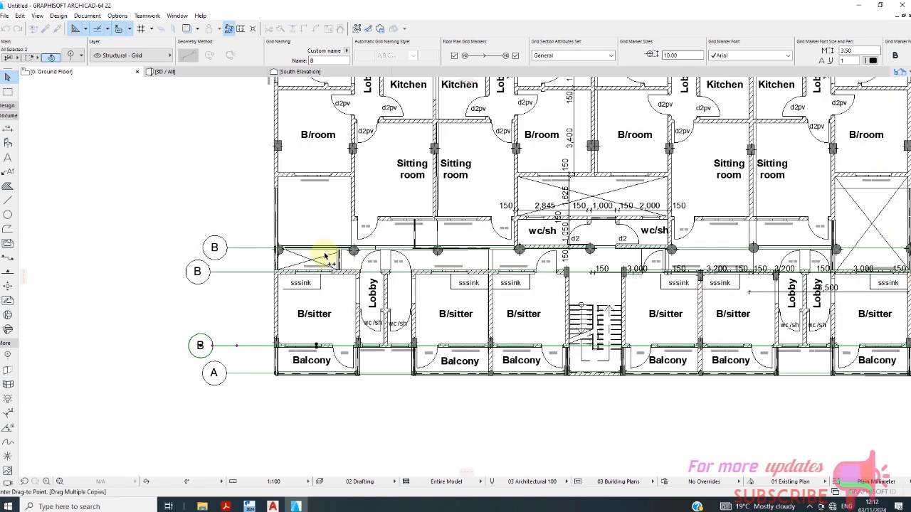
scroll(386, 230, "up", 5)
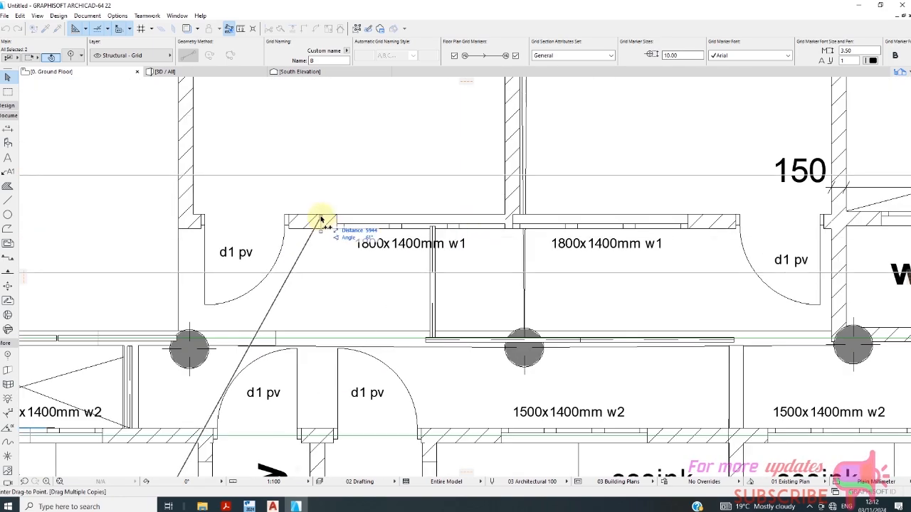
scroll(320, 218, "up", 3)
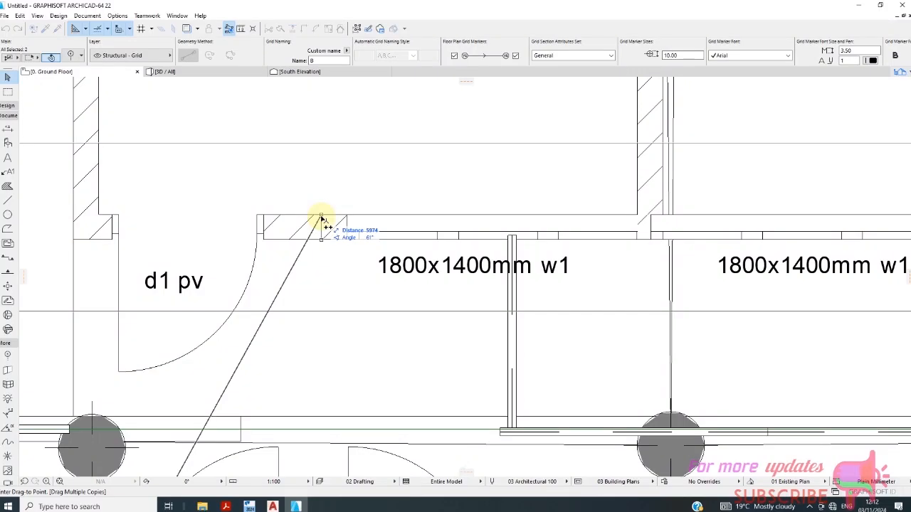
scroll(288, 231, "down", 5)
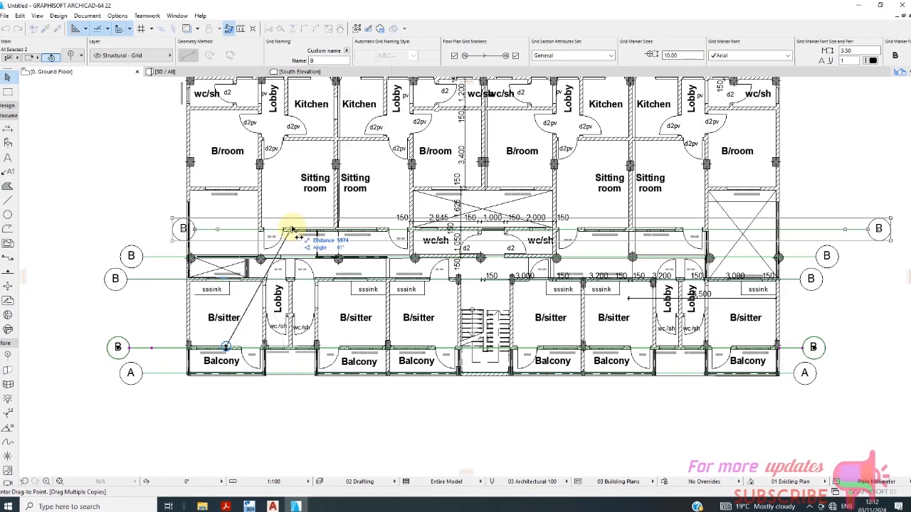
- Place another copy on the wall below the left B/room with the 1500x1400mm w2 window, about 7034 mm straight up
scroll(210, 193, "up", 5)
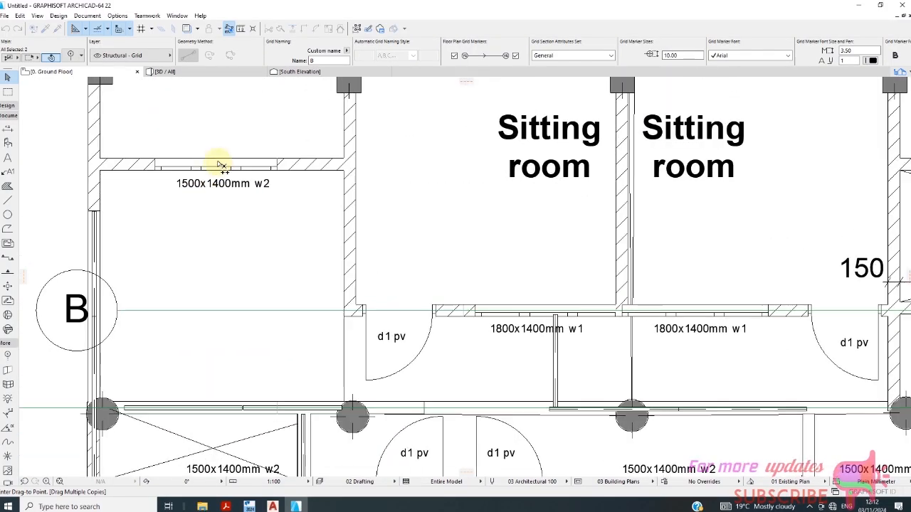
scroll(222, 165, "up", 3)
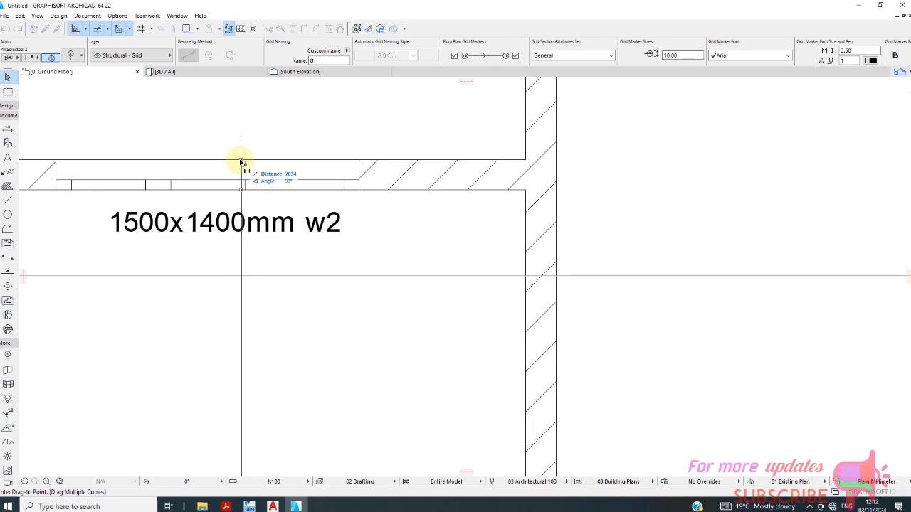
scroll(296, 238, "down", 5)
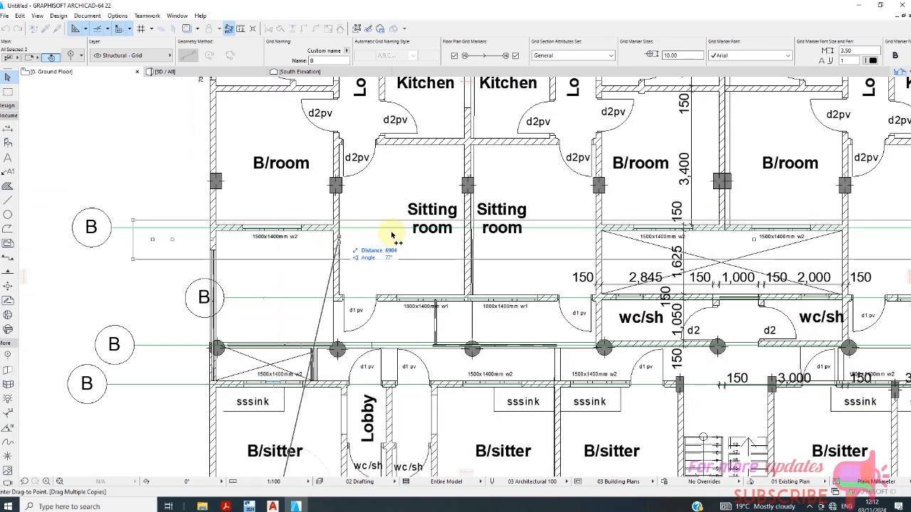
- Place another copy at the rectangular column between the left B/room and sitting room, at a drag distance of about 8220 mm
scroll(346, 198, "down", 3)
scroll(358, 209, "up", 2)
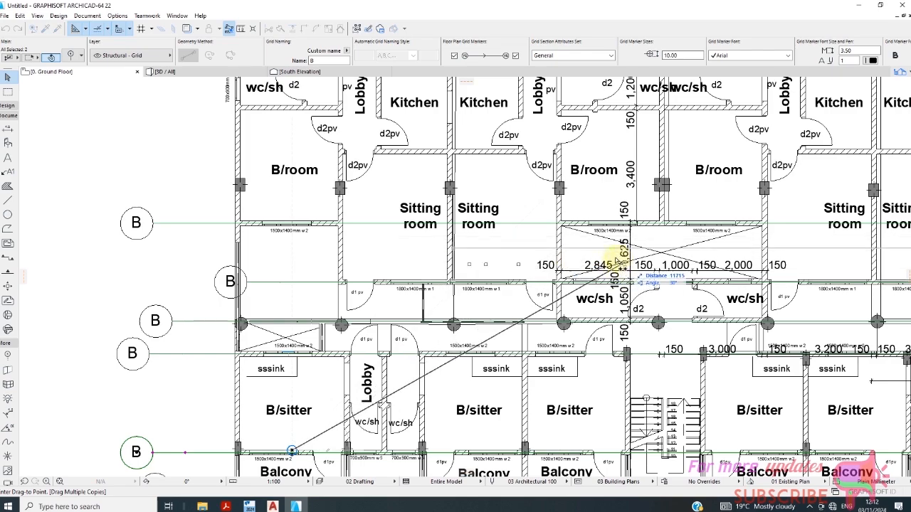
scroll(405, 237, "down", 2)
scroll(388, 181, "up", 5)
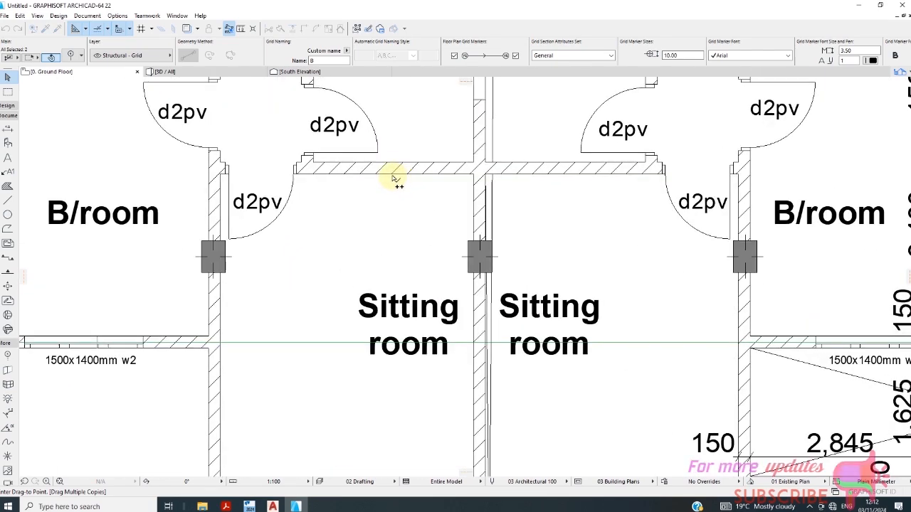
scroll(377, 200, "down", 2)
scroll(294, 235, "up", 2)
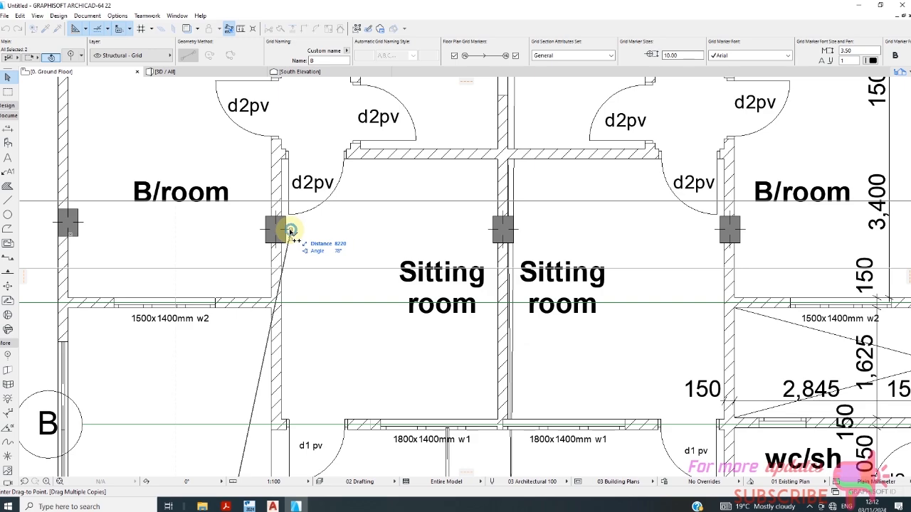
scroll(368, 238, "down", 2)
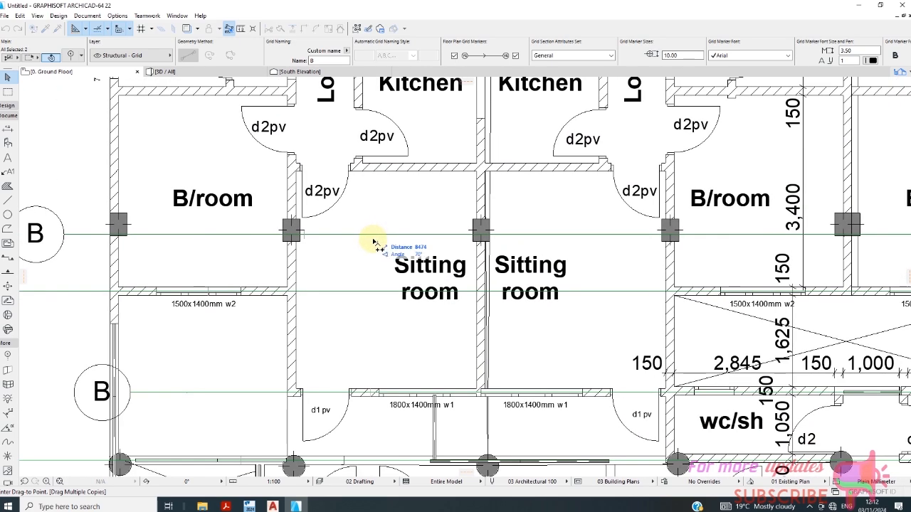
- Examine how the newest grid line copy aligns with the rectangular columns beside the sitting rooms
scroll(340, 236, "down", 1)
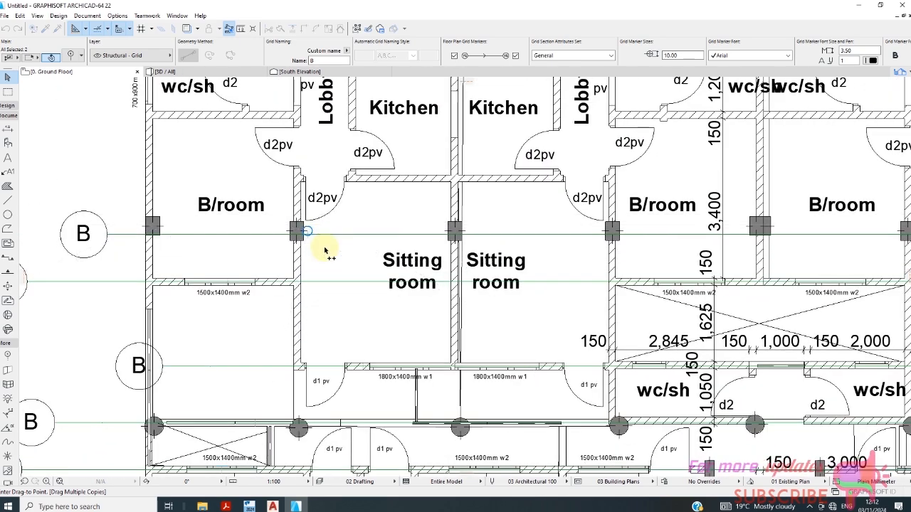
scroll(324, 250, "down", 1)
scroll(320, 235, "up", 4)
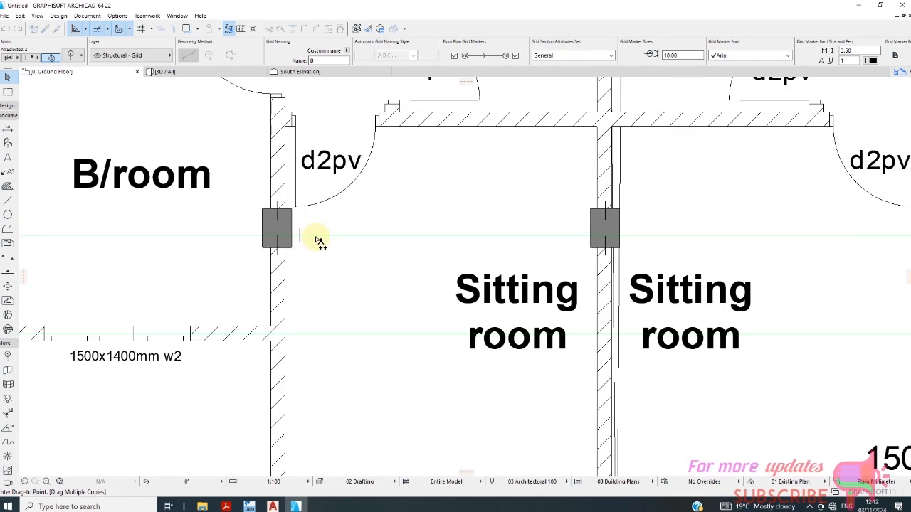
scroll(307, 240, "up", 2)
scroll(305, 231, "down", 2)
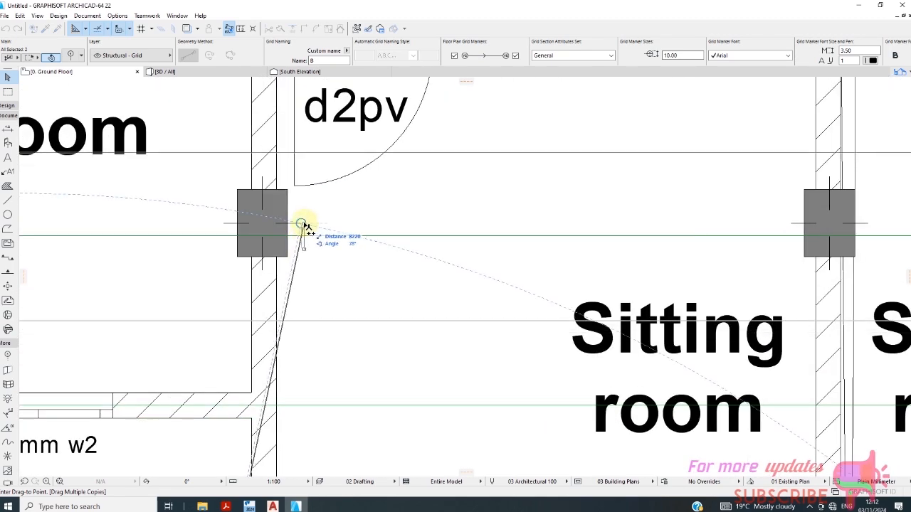
scroll(332, 261, "up", 1)
scroll(331, 260, "down", 2)
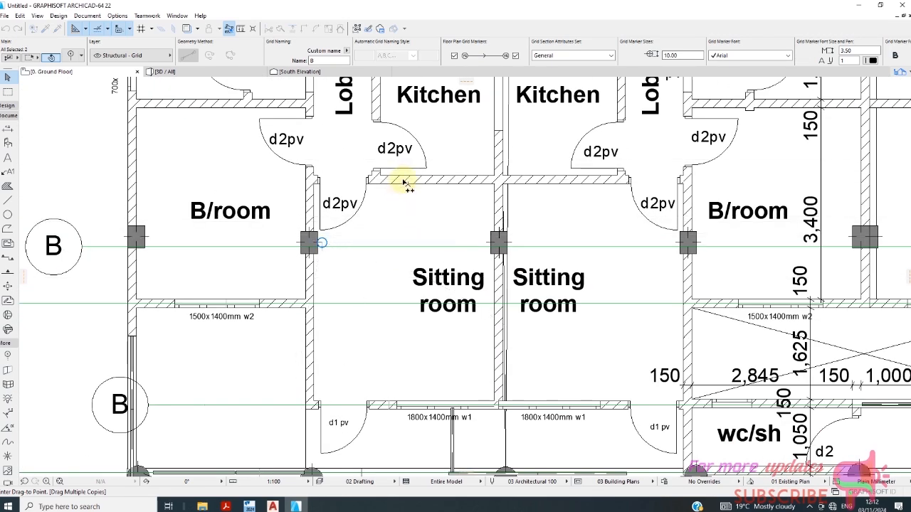
- Place another grid line copy on the wall between the left kitchens and the sitting rooms
scroll(401, 180, "up", 2)
scroll(401, 178, "down", 1)
scroll(326, 230, "down", 4)
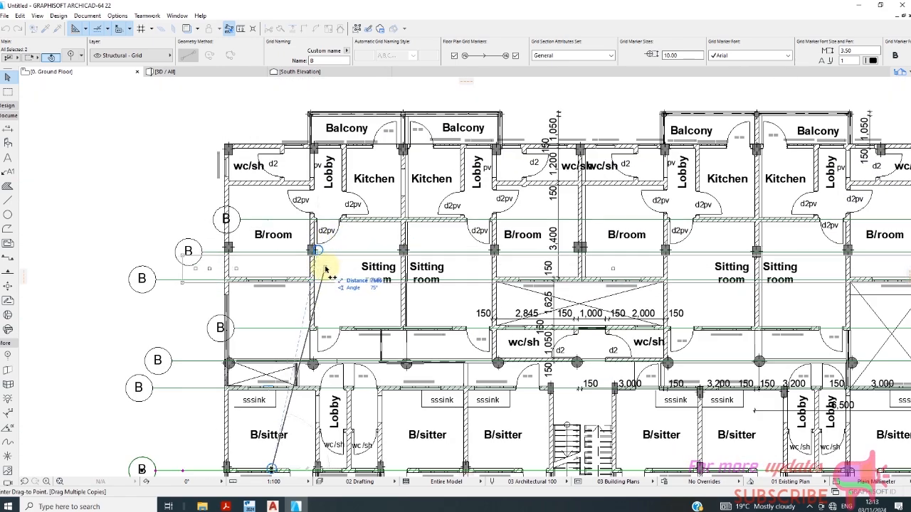
- Place another grid line copy on the wall between the left wc/sh and B/room, at a drag distance of about 10600 mm
scroll(214, 242, "up", 2)
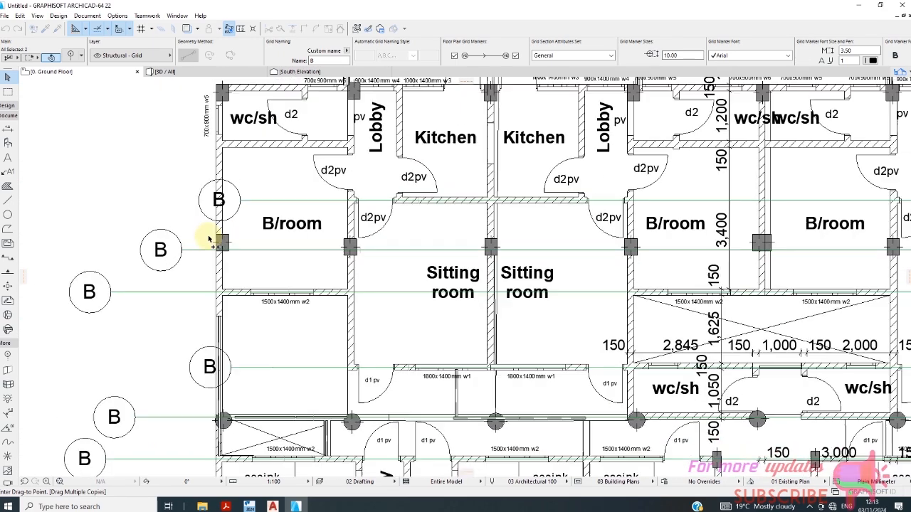
scroll(203, 235, "down", 4)
scroll(192, 231, "down", 1)
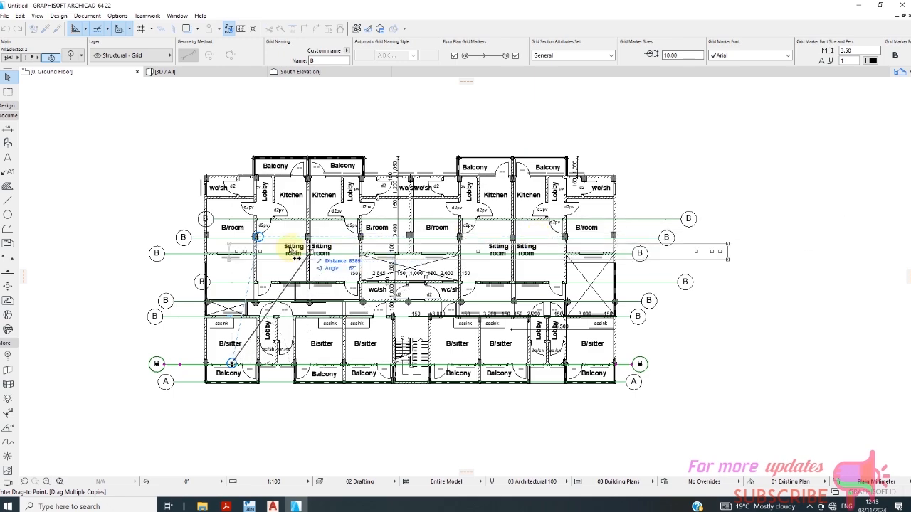
scroll(532, 253, "up", 3)
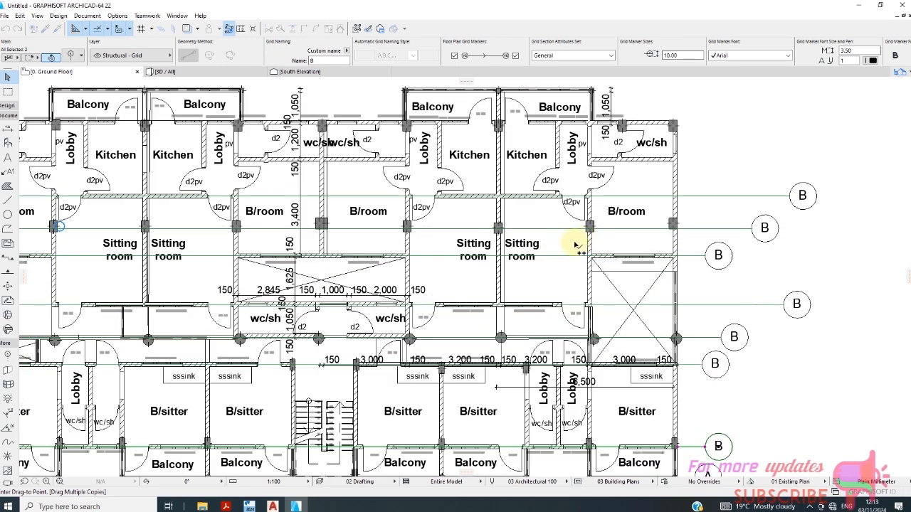
scroll(577, 246, "down", 2)
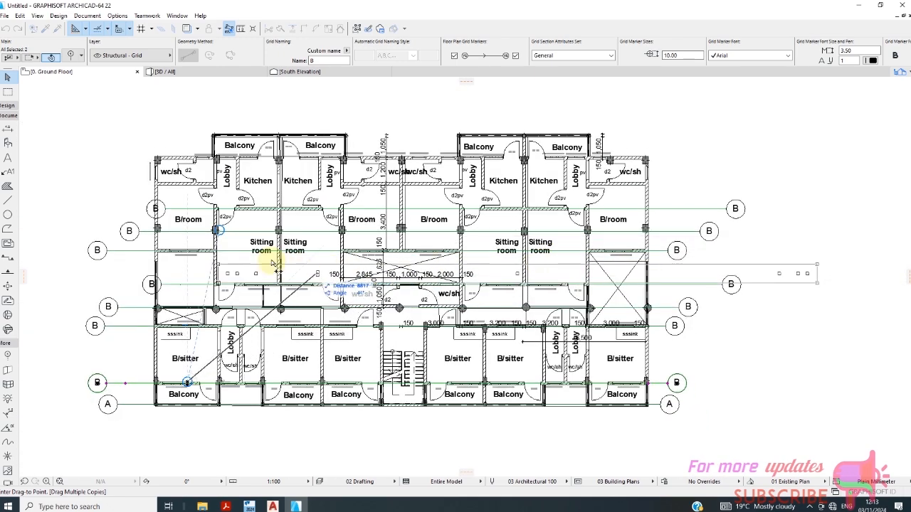
scroll(230, 228, "up", 2)
scroll(213, 248, "down", 2)
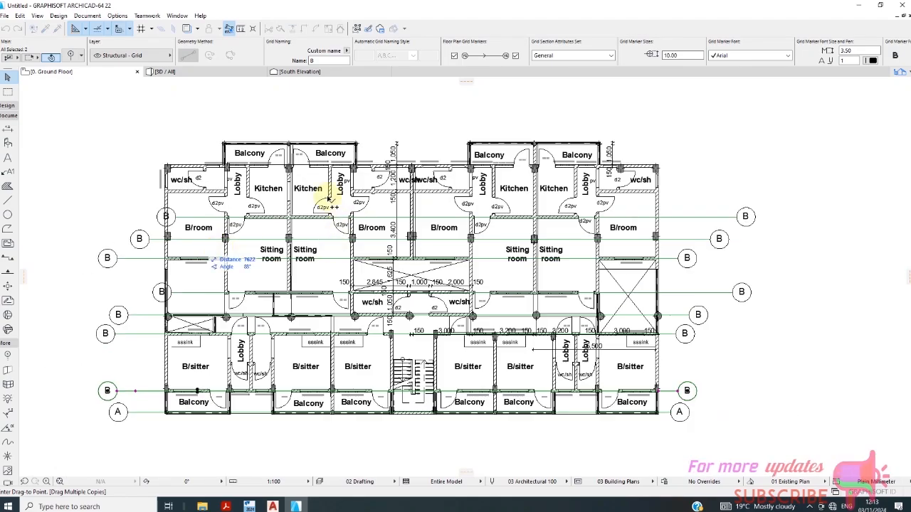
scroll(228, 181, "up", 2)
scroll(213, 207, "up", 2)
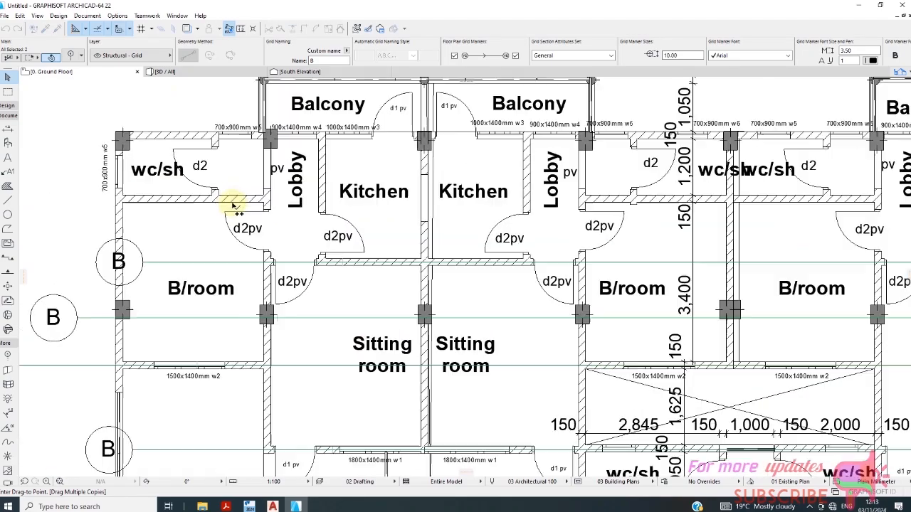
scroll(232, 205, "up", 4)
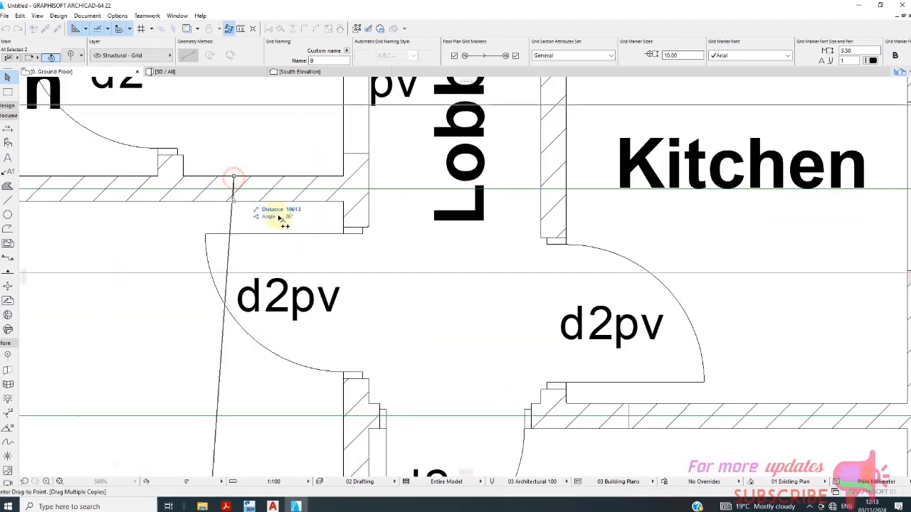
- Place another grid line copy on the outer wall above the left lobby, at the 900x1400mm w4 window
scroll(280, 218, "down", 5)
scroll(311, 171, "up", 3)
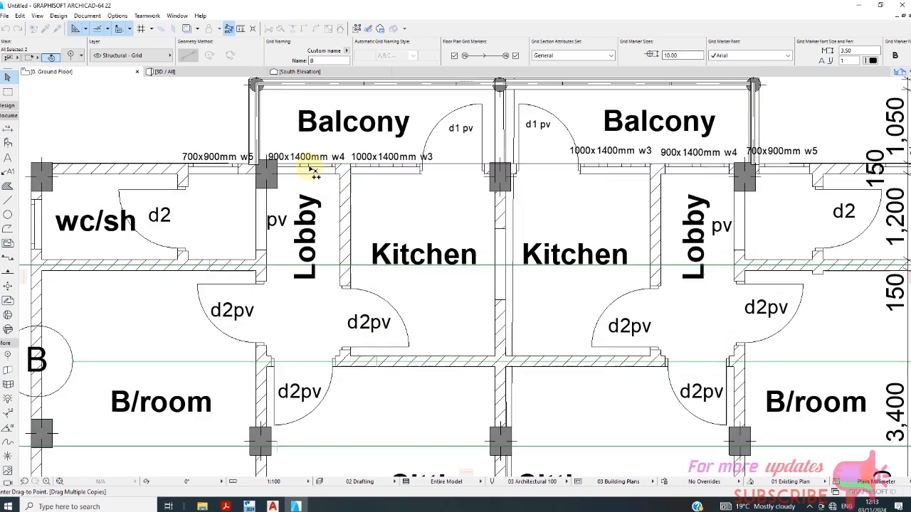
scroll(311, 171, "up", 4)
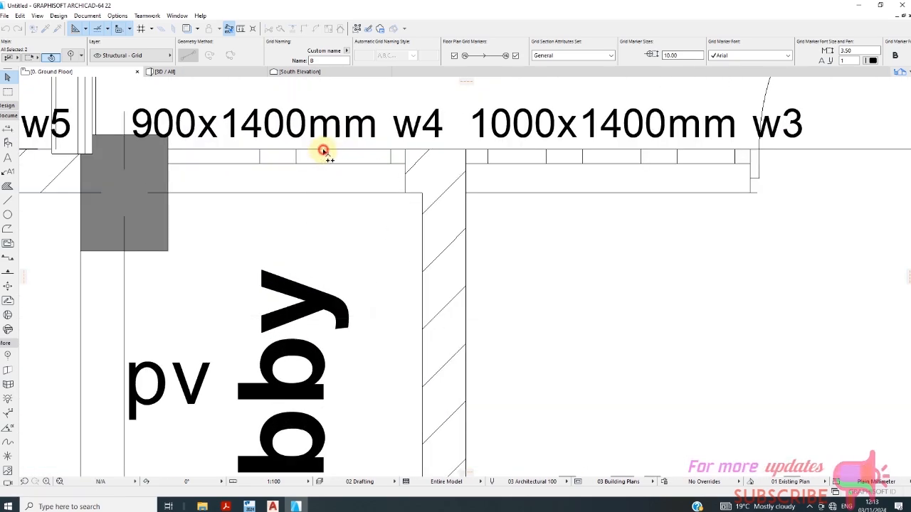
scroll(323, 152, "down", 5)
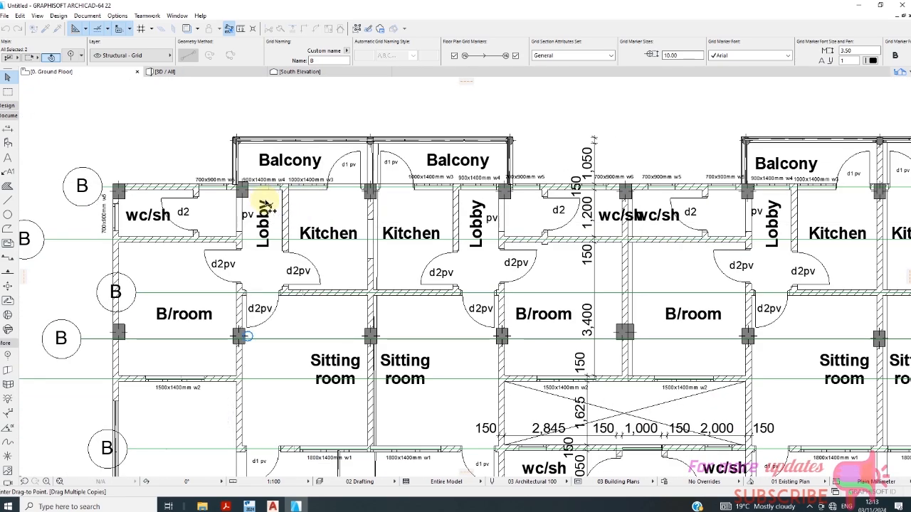
- Check the outer edge of the left upper balcony as a copy position and end the multiple-copy operation
scroll(265, 206, "down", 2)
scroll(301, 158, "down", 1)
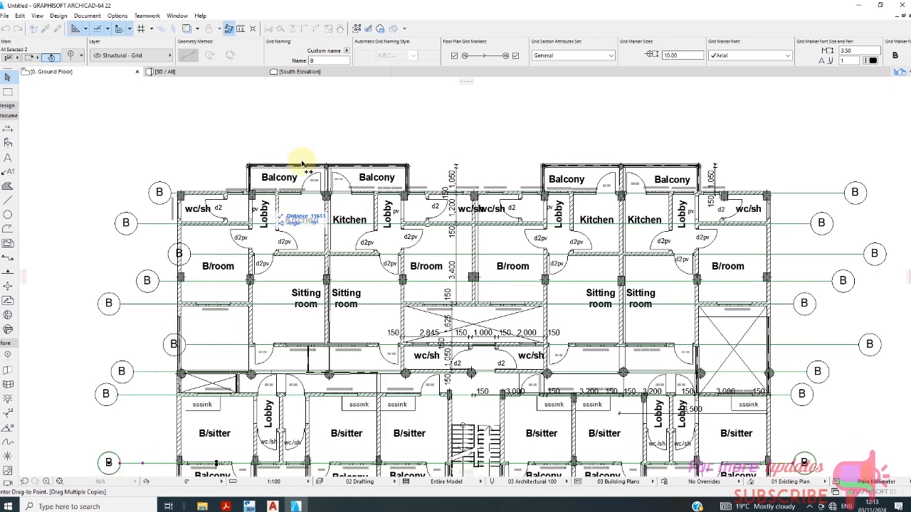
scroll(296, 177, "up", 5)
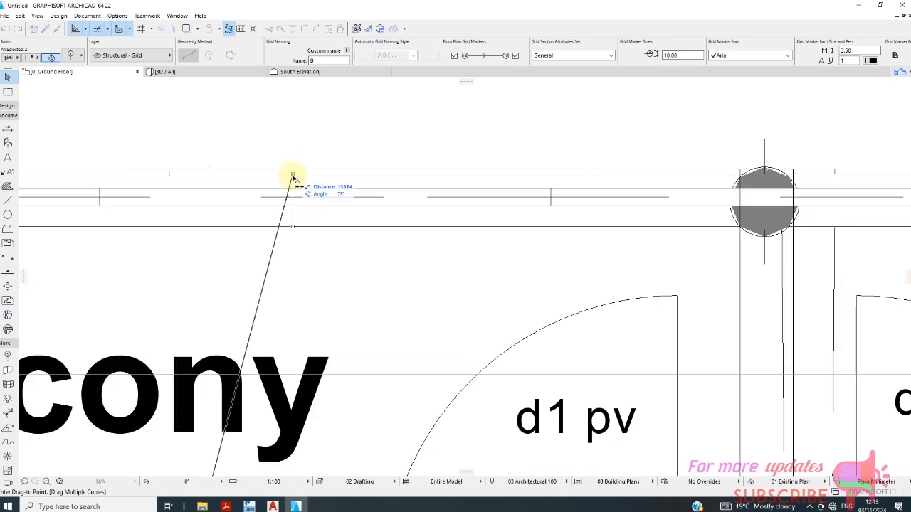
scroll(329, 199, "down", 5)
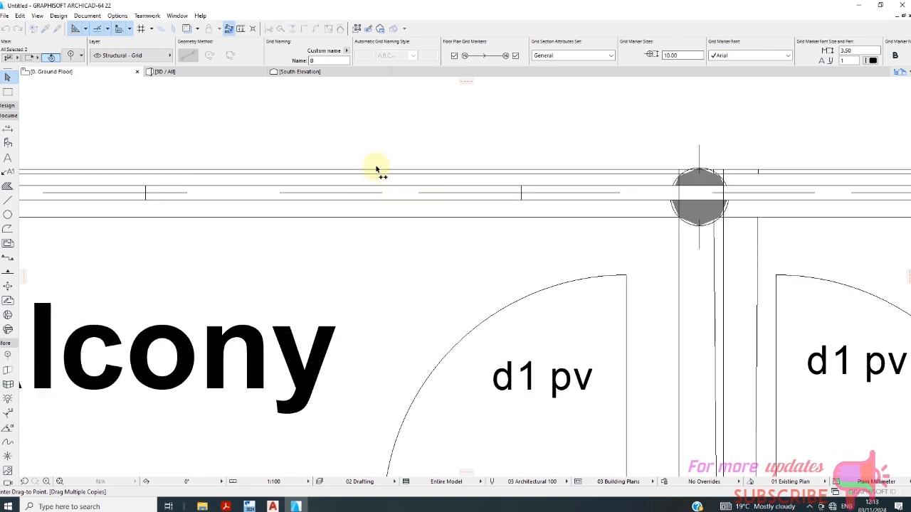
key("Escape")
- Draw a vertical reference line from the left end of grid line A to above the upper balconies
scroll(328, 164, "down", 4)
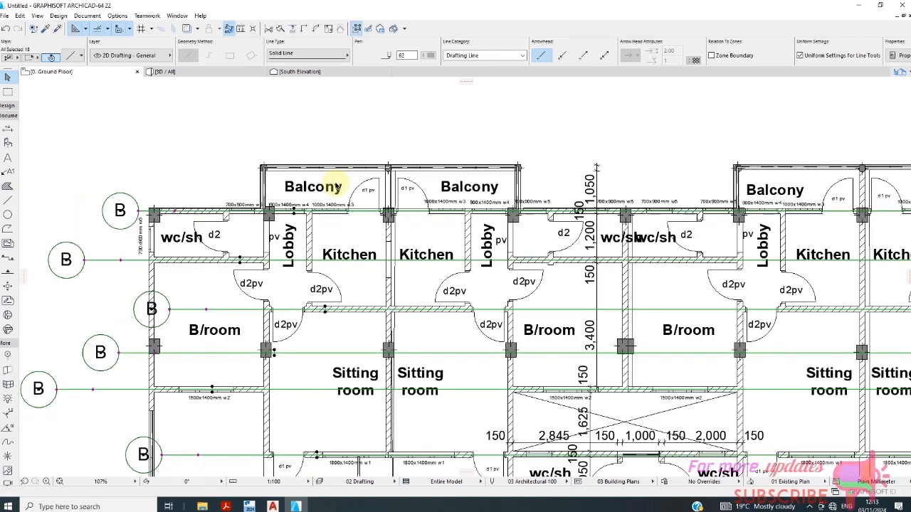
scroll(186, 202, "up", 6)
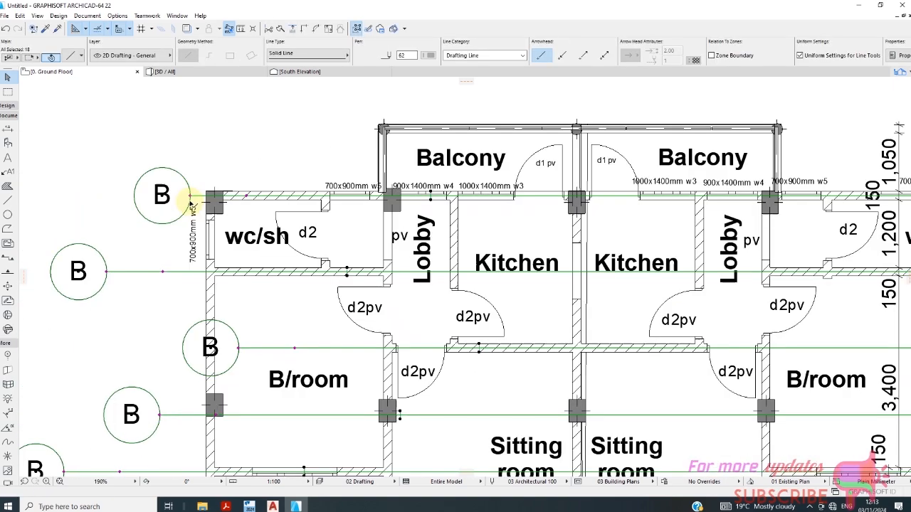
scroll(250, 160, "down", 7)
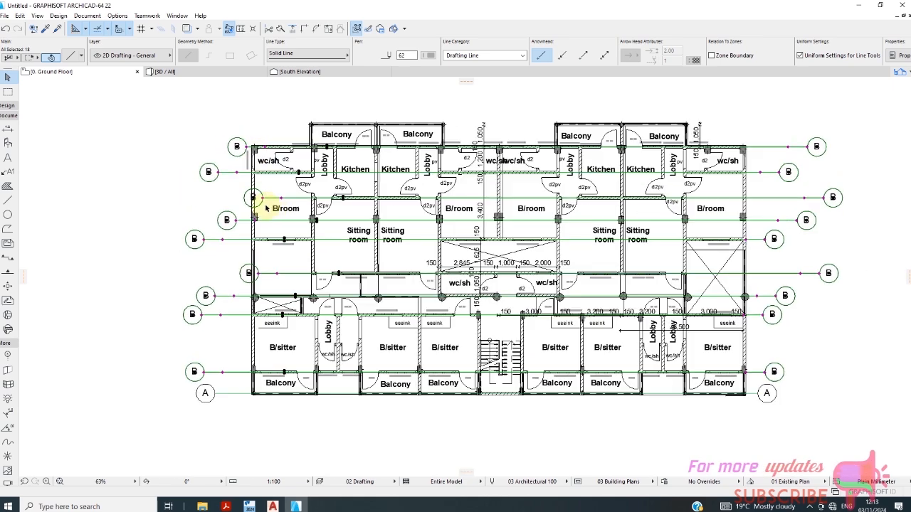
scroll(260, 268, "up", 4)
scroll(262, 211, "down", 2)
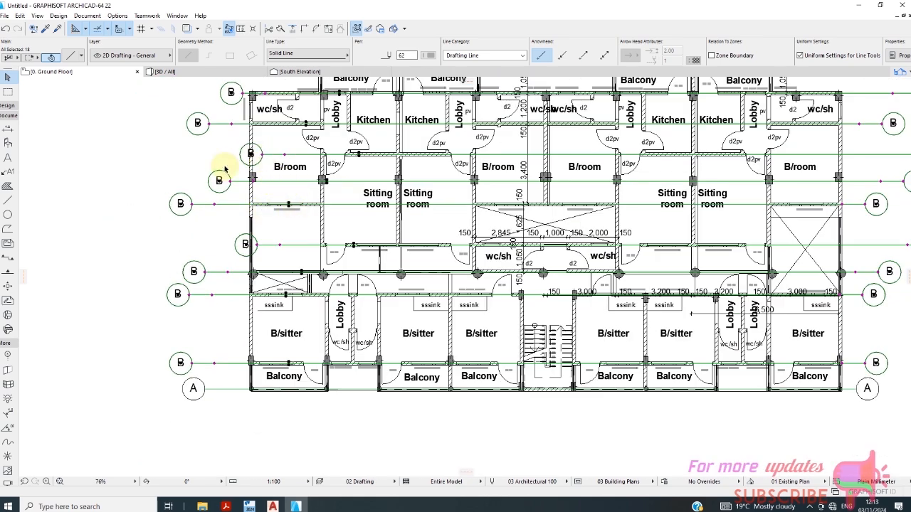
left_click(8, 200)
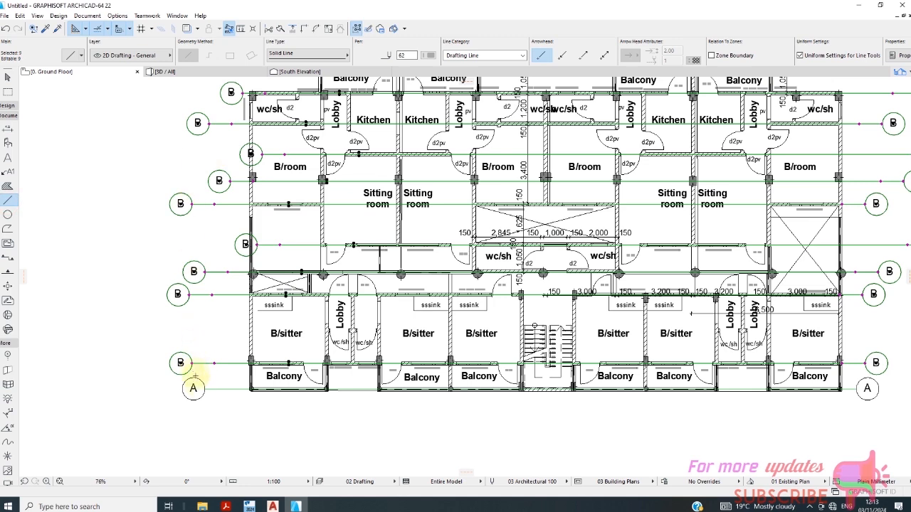
left_click(204, 391)
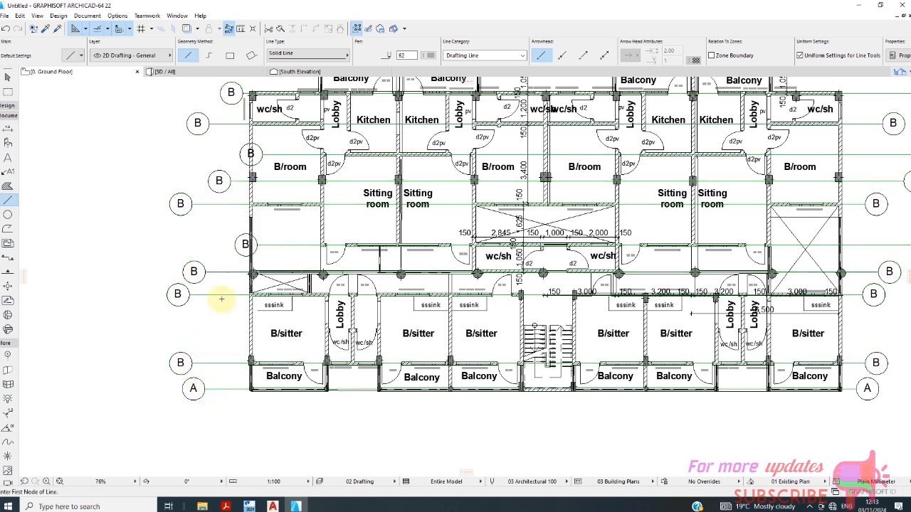
left_click(206, 389)
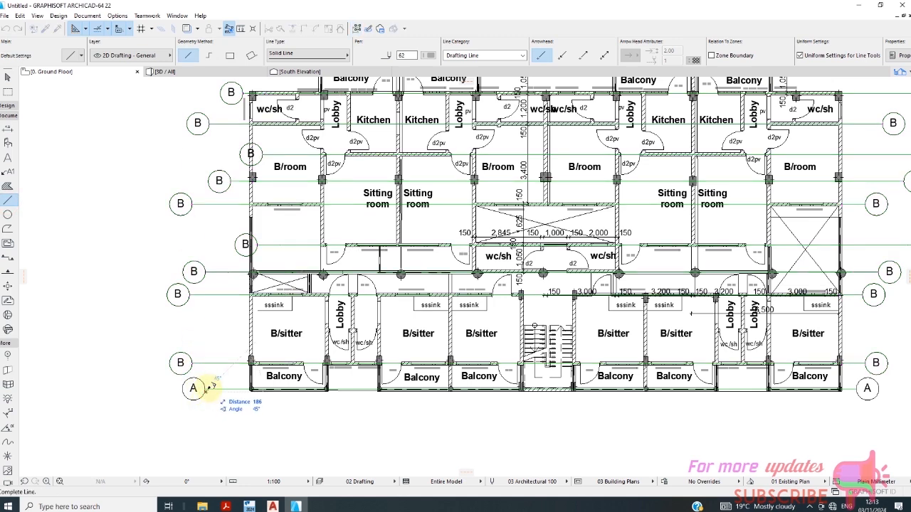
scroll(213, 349, "down", 5)
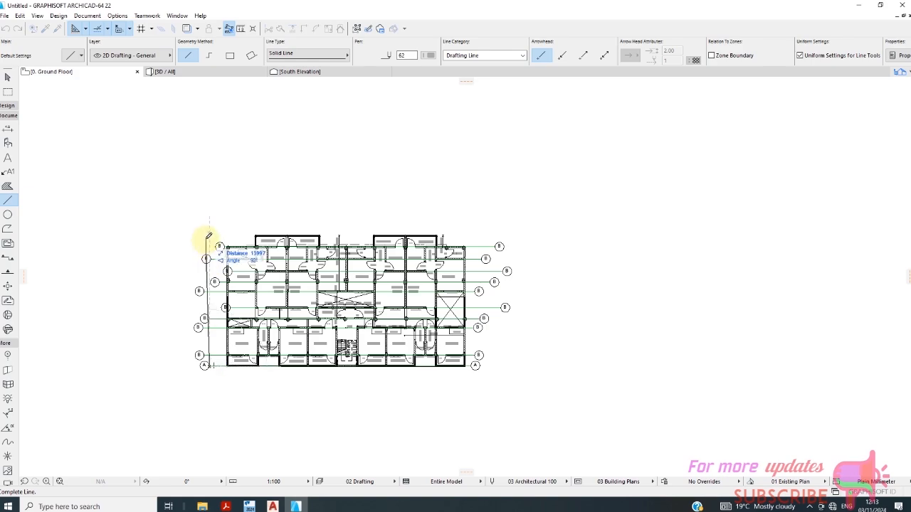
left_click(212, 220)
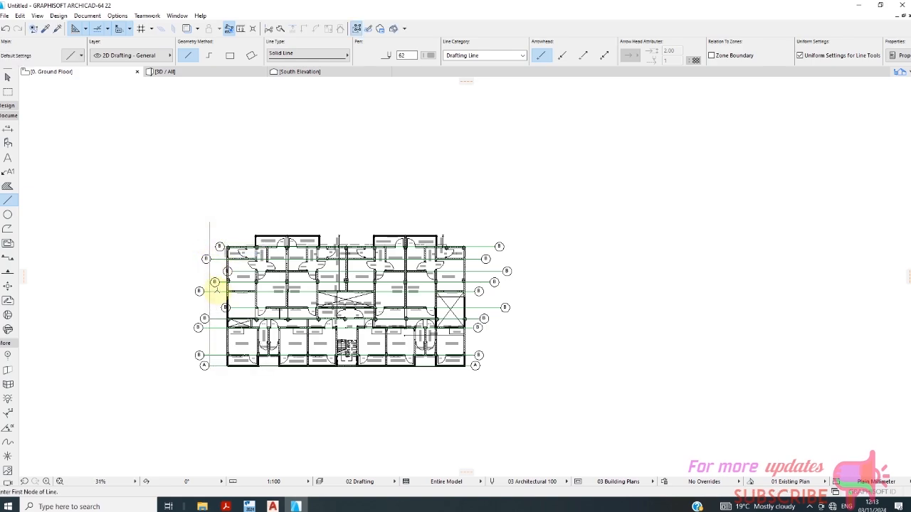
- Stretch the left end of the uppermost grid line, above the left wc/sh, to the vertical reference line
scroll(217, 233, "up", 8)
left_click(7, 76)
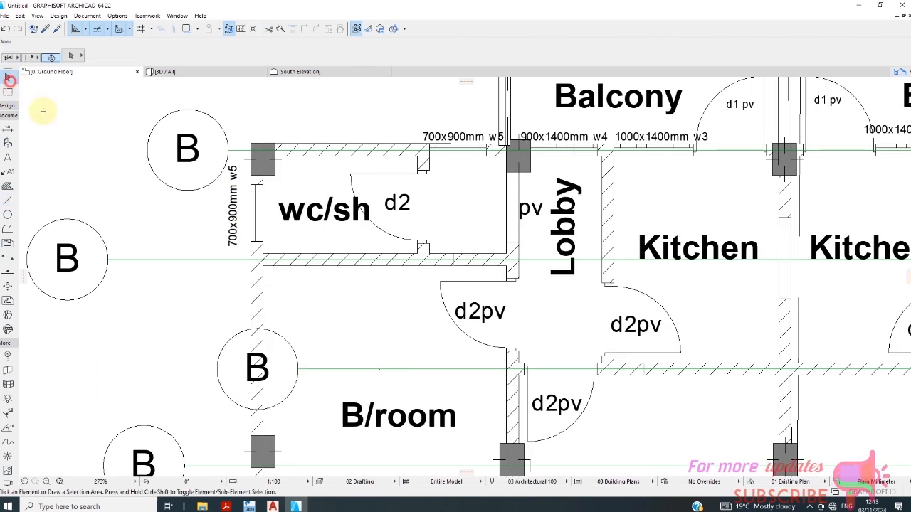
scroll(210, 135, "up", 5)
left_click(211, 135)
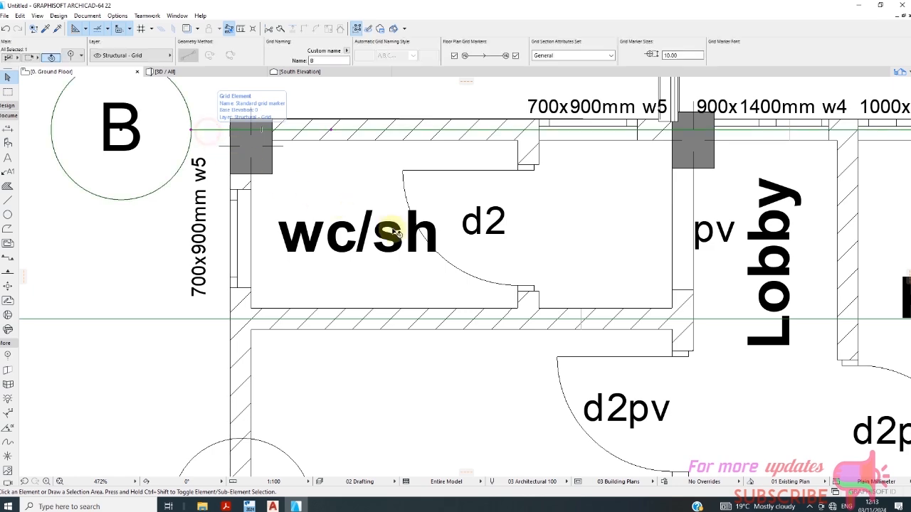
scroll(373, 230, "down", 10)
scroll(335, 197, "up", 5)
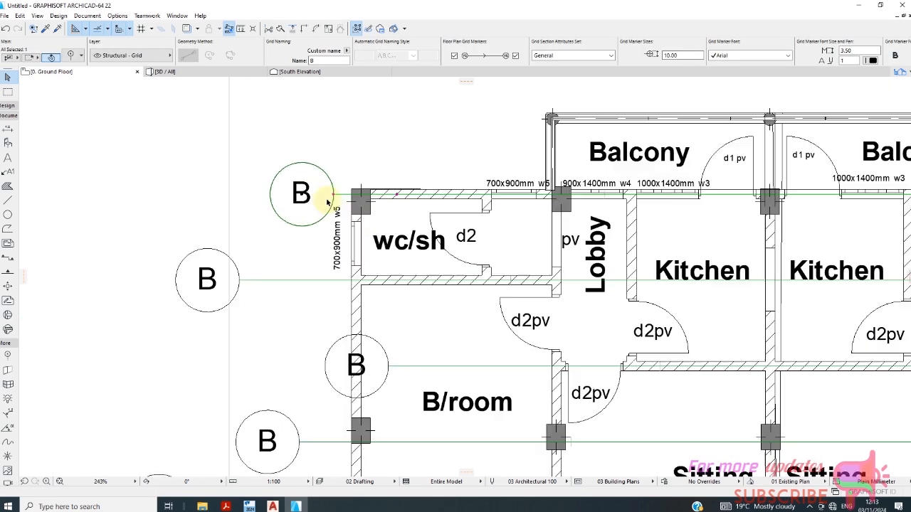
left_click(341, 193)
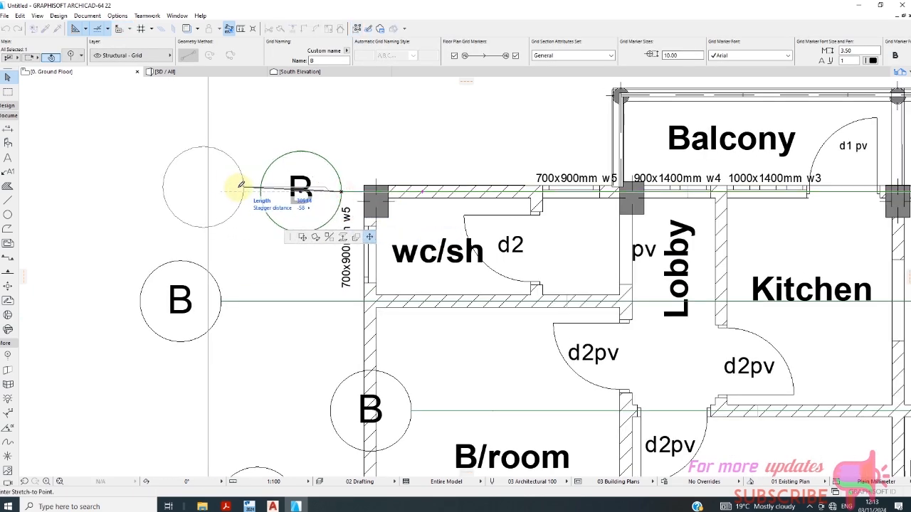
left_click(209, 189)
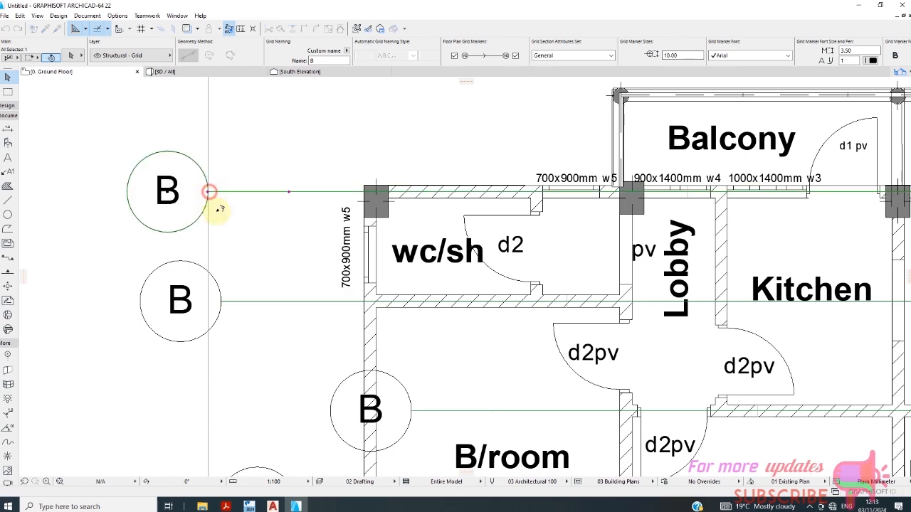
- Align the left end of the grid line below the left wc/sh with the vertical reference line
left_click(255, 300)
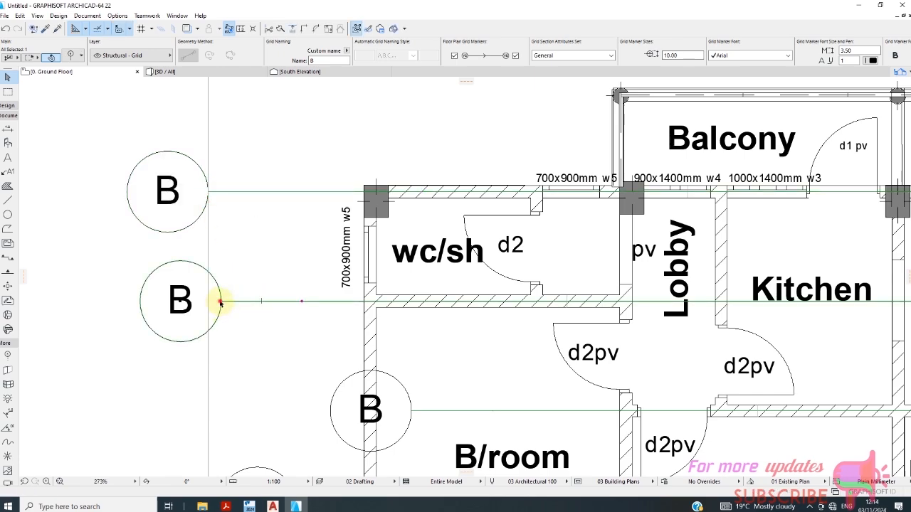
left_click(220, 303)
left_click(207, 303)
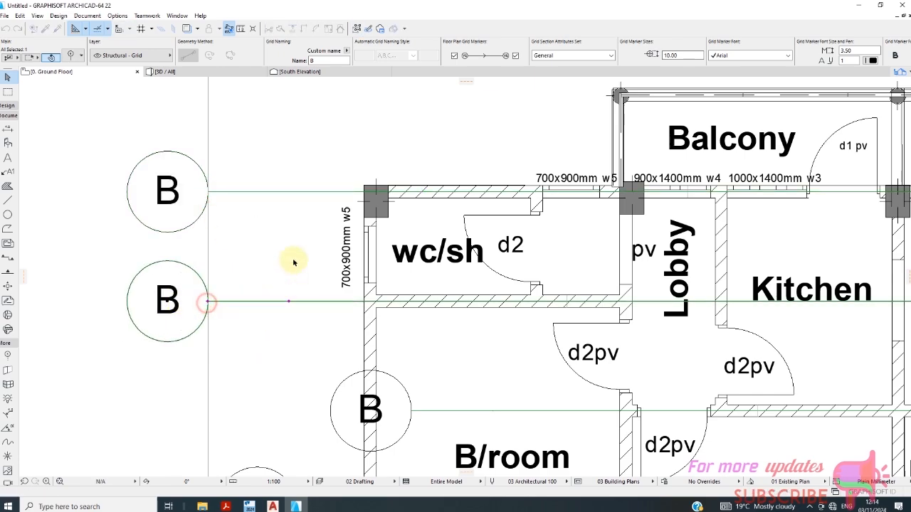
- Stretch the left ends of the kitchen–sitting room wall grid line and the B/room column grid line to the vertical reference line
scroll(282, 235, "down", 4)
scroll(311, 260, "up", 3)
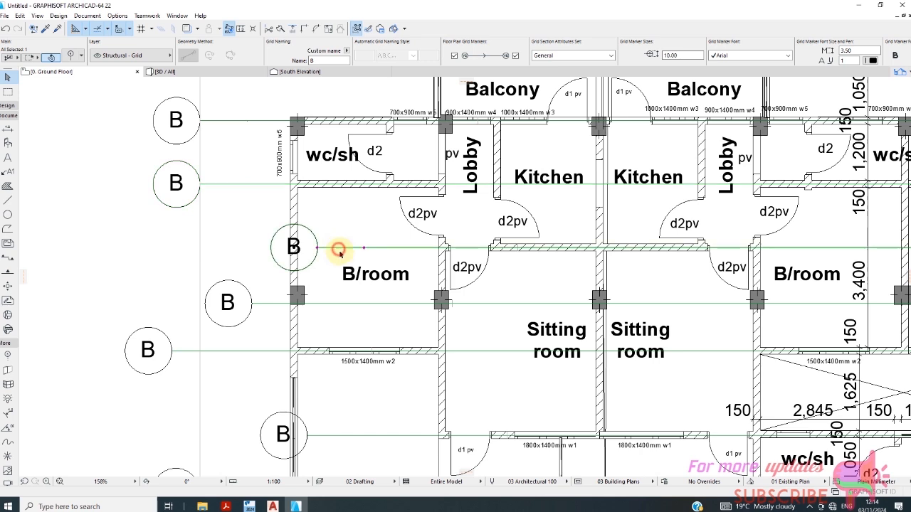
left_click(318, 248)
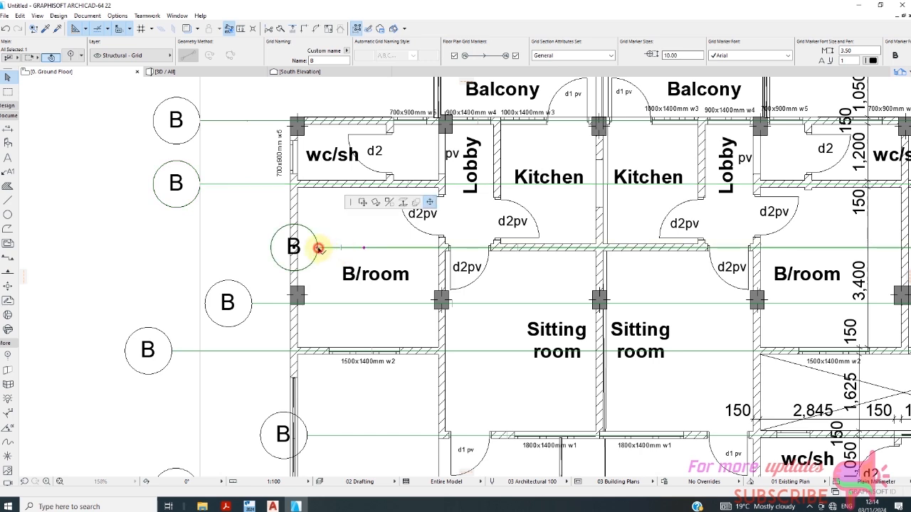
left_click(202, 248)
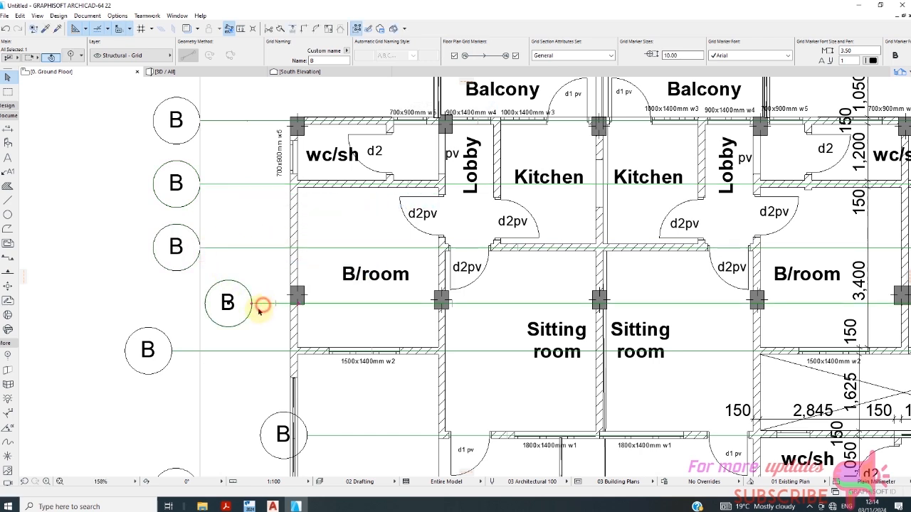
left_click(251, 304)
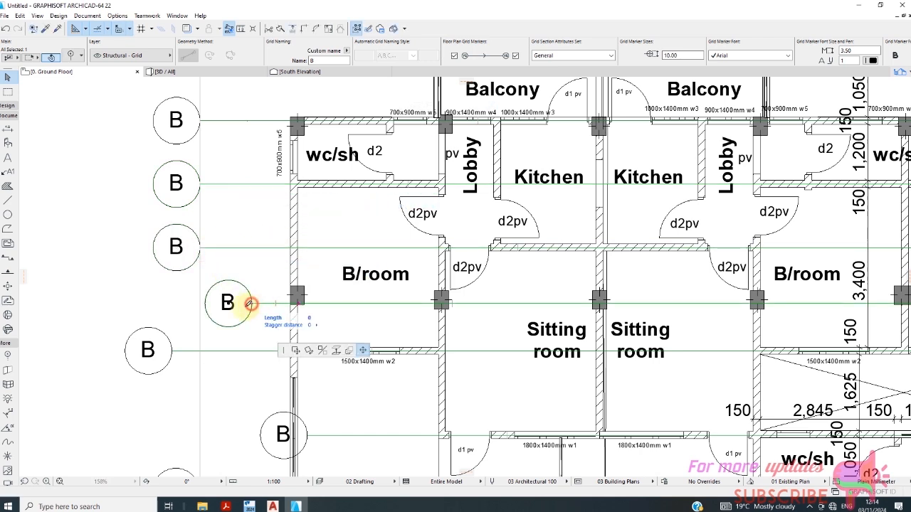
left_click(202, 305)
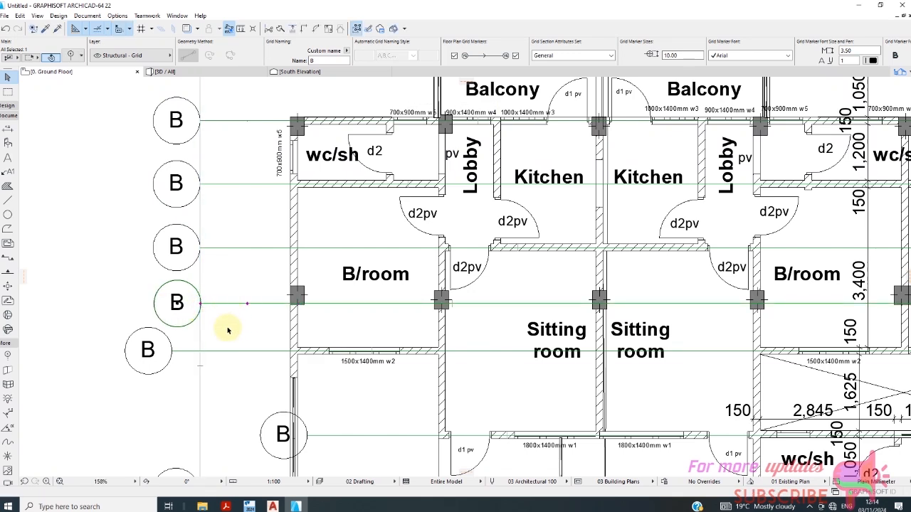
- Stretch the left ends of the grid lines along the B/room's lower wall and the B/sitter's upper wall to the vertical reference line
left_click(172, 350)
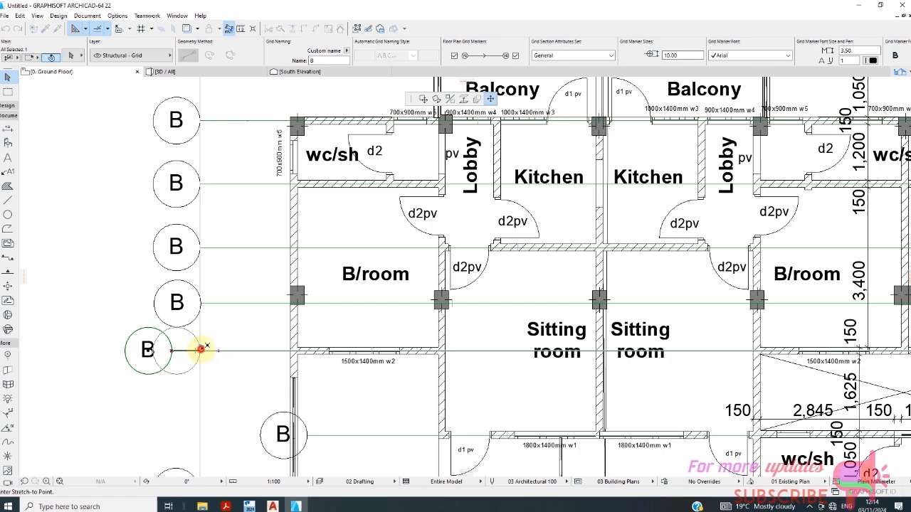
left_click(201, 348)
scroll(206, 350, "down", 3)
scroll(210, 380, "up", 5)
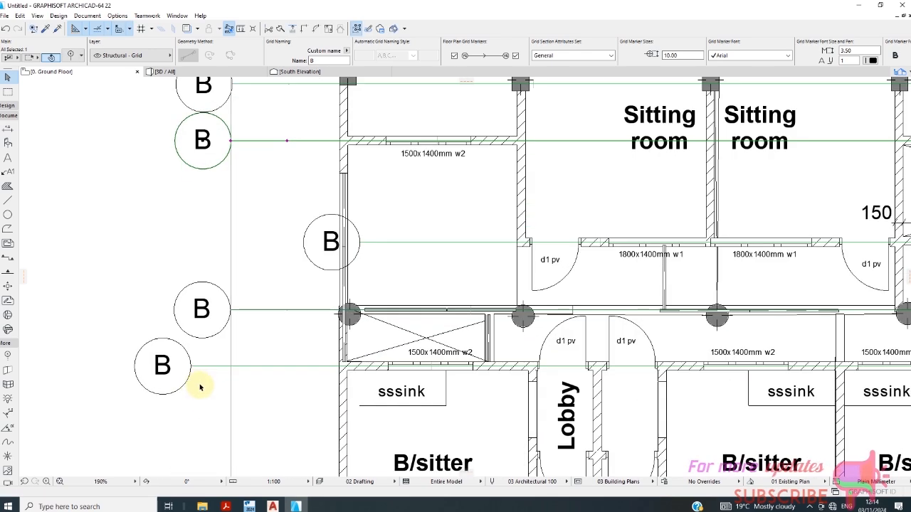
left_click(195, 374)
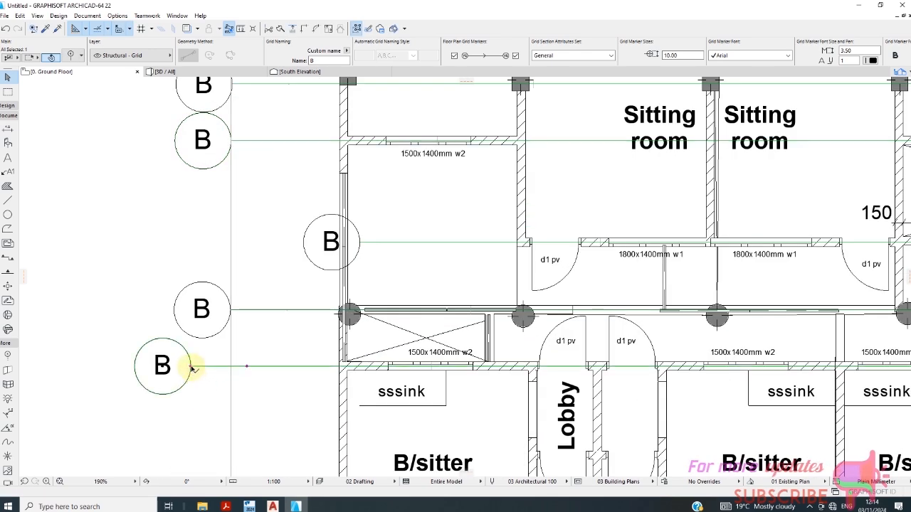
left_click(191, 367)
left_click(232, 366)
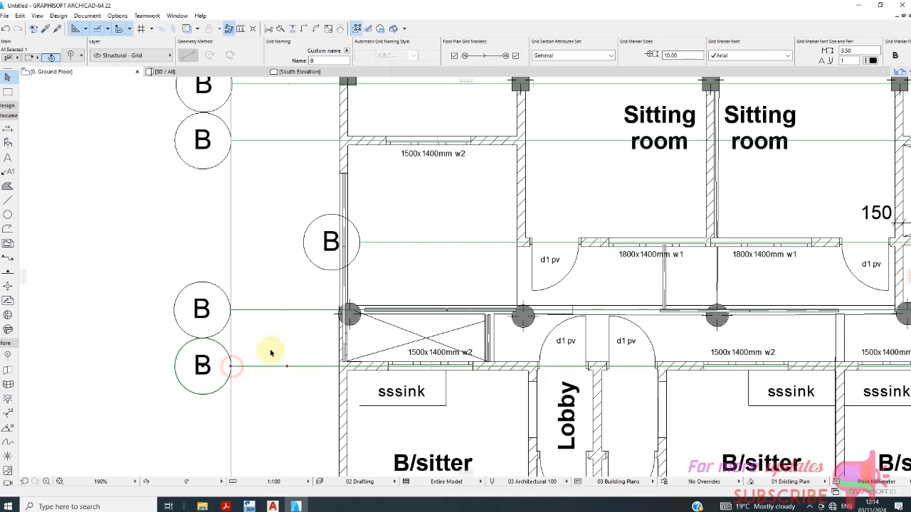
scroll(230, 392, "down", 3)
scroll(236, 408, "up", 3)
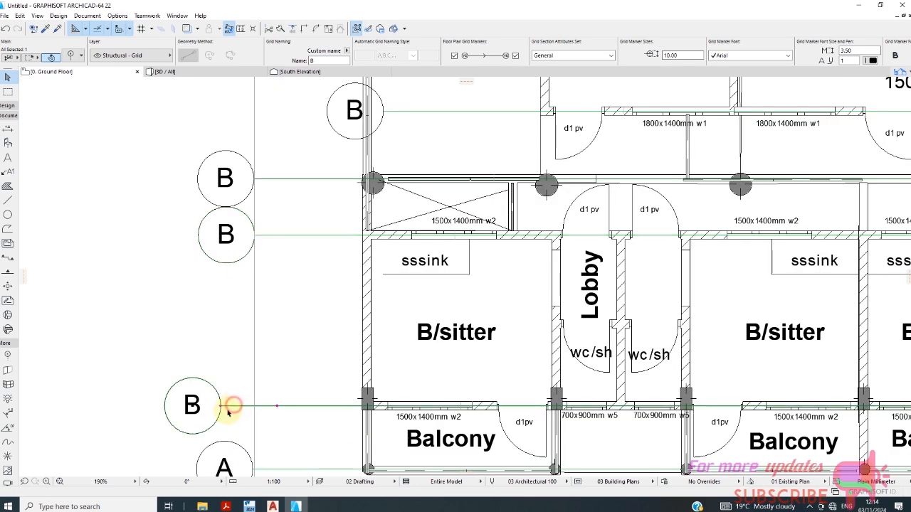
- Stretch the left end of the grid line along the B/sitter–balcony wall to the vertical reference line
left_click(221, 406)
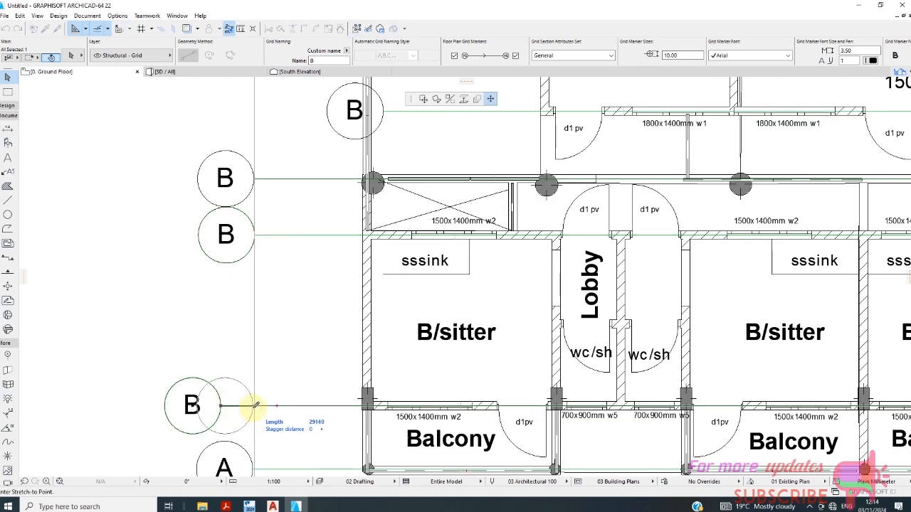
left_click(253, 406)
scroll(249, 342, "down", 3)
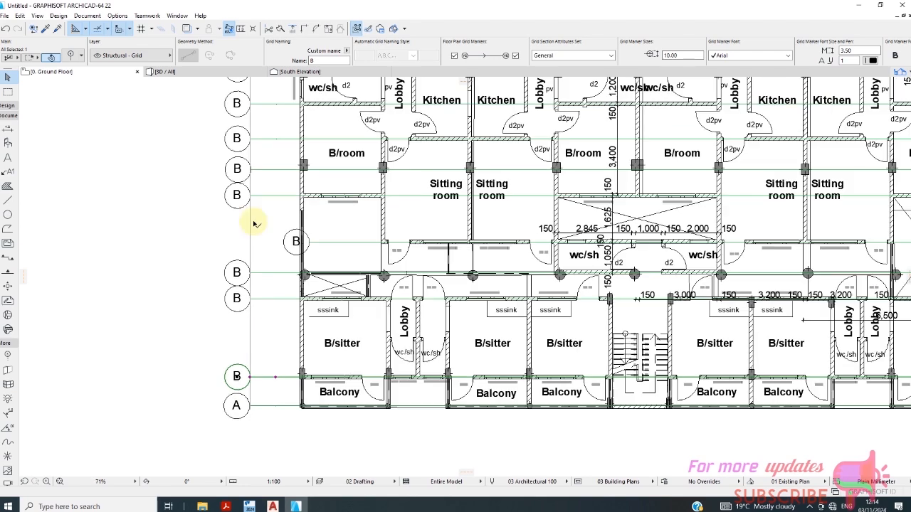
scroll(255, 223, "down", 3)
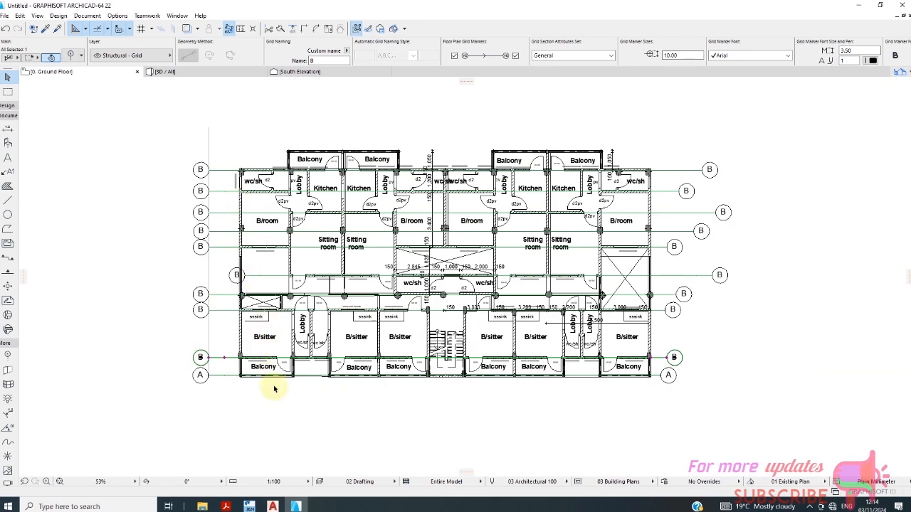
scroll(275, 387, "up", 4)
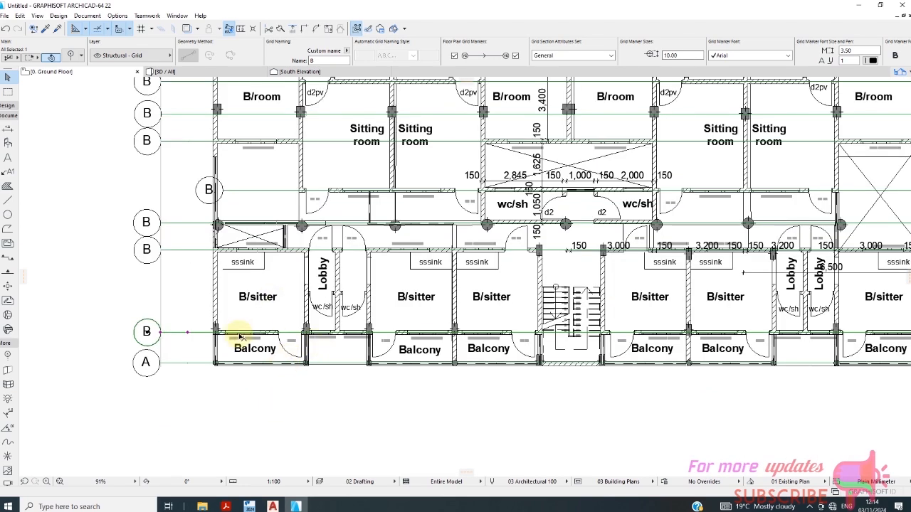
scroll(417, 403, "down", 3)
scroll(620, 372, "up", 3)
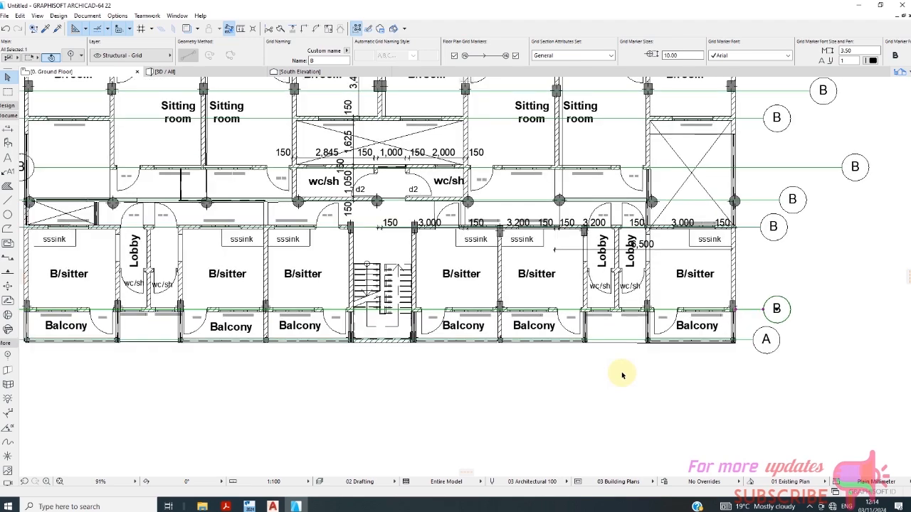
scroll(187, 291, "down", 2)
scroll(195, 264, "up", 3)
- Rename the grid line along the B/sitter's upper wall as C and the one through the circular columns as D
left_click(192, 260)
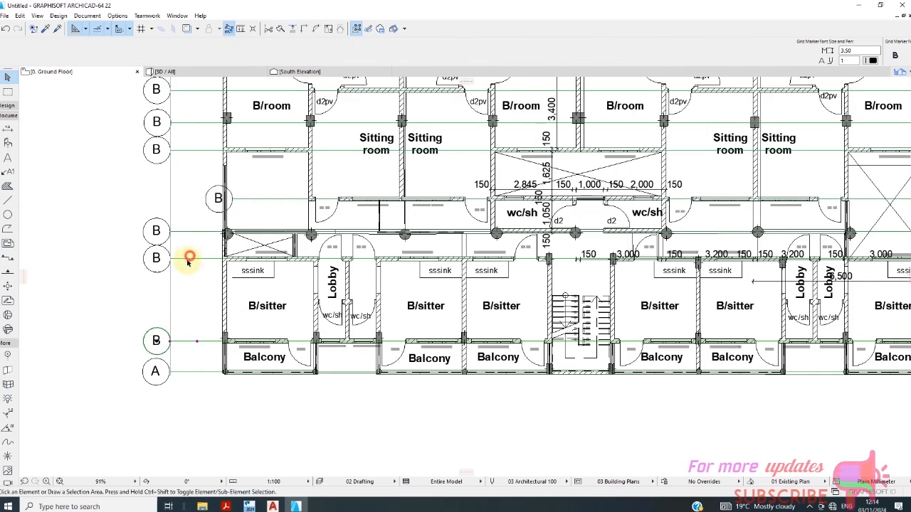
left_click(184, 259)
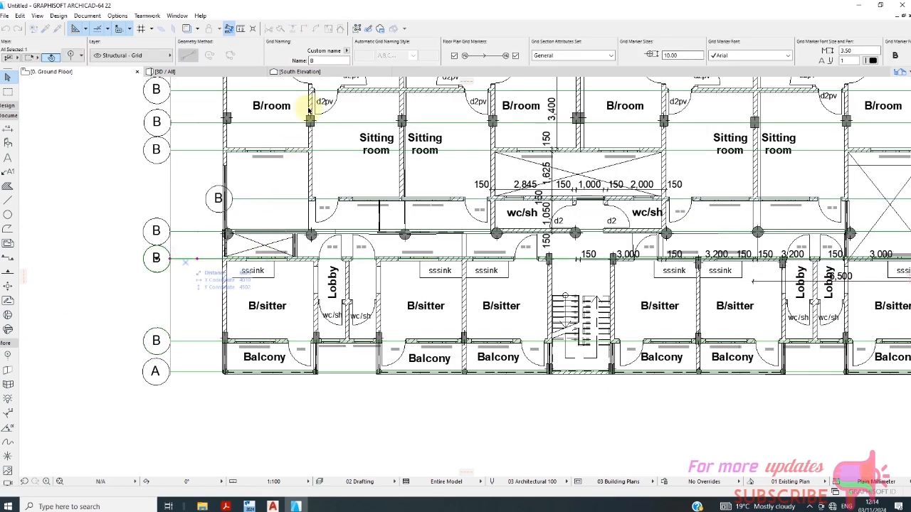
left_click(318, 62)
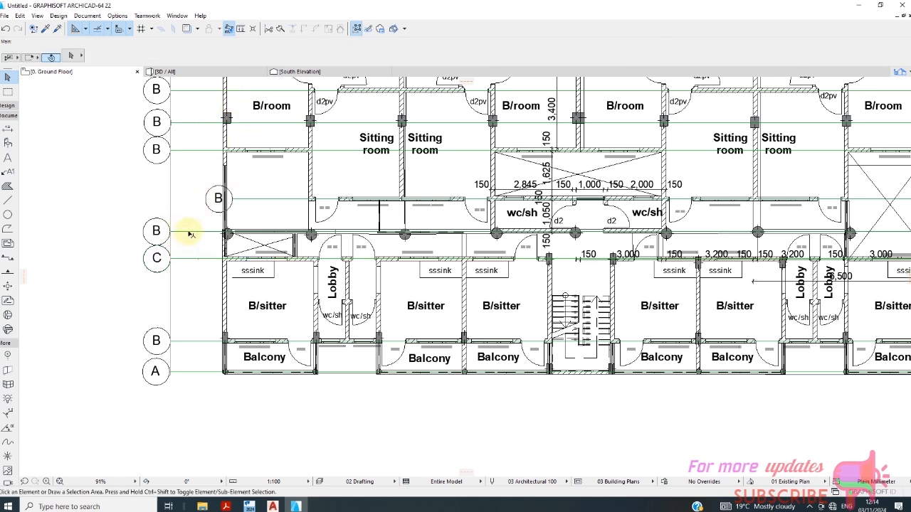
left_click(190, 232)
double_click(313, 61)
type("D")
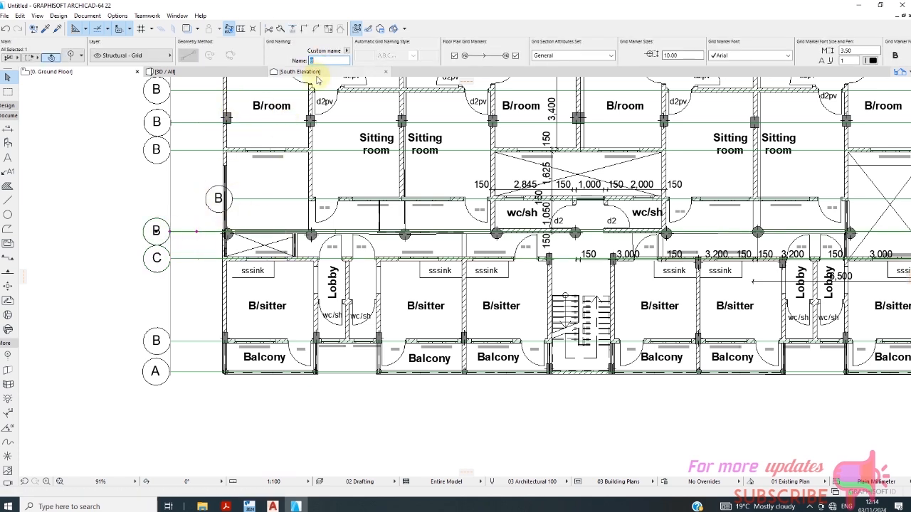
left_click(183, 195)
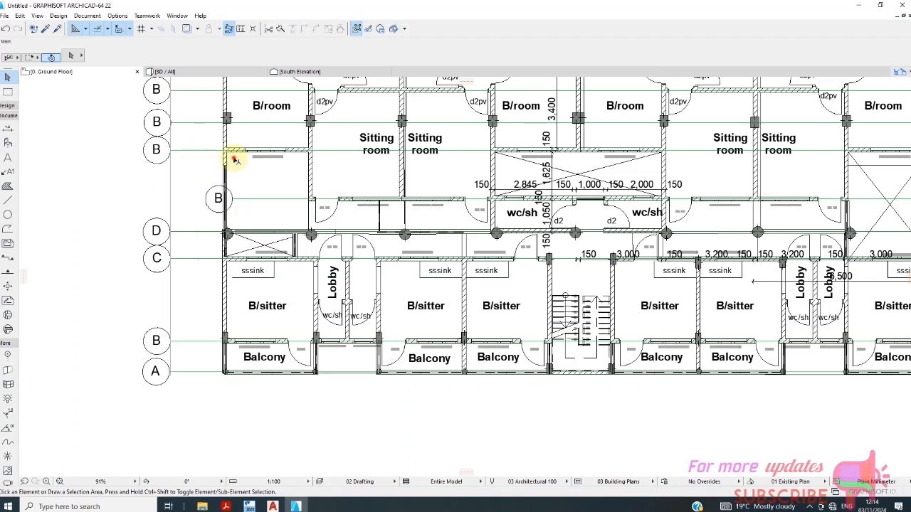
- Rename the grid line along the B/room's lower wall as E and the one through the B/room columns as F
left_click(197, 150)
double_click(313, 60)
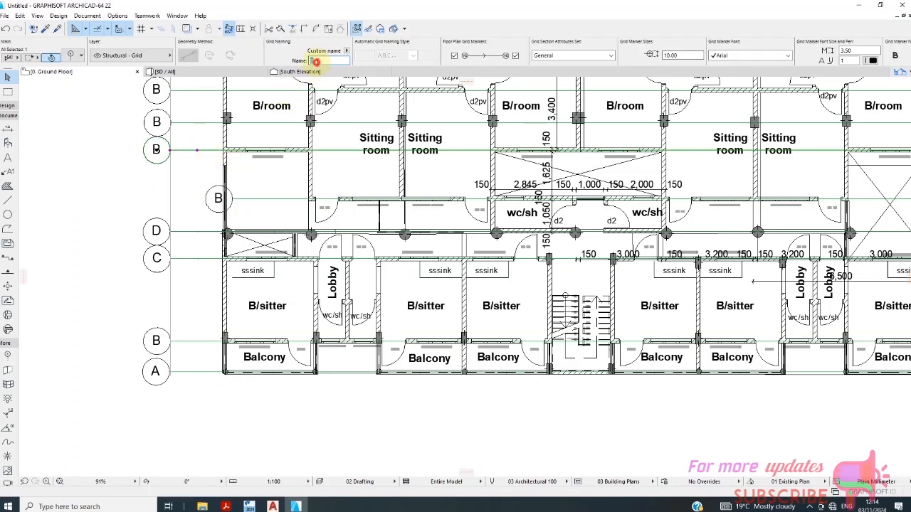
type("E")
left_click(204, 173)
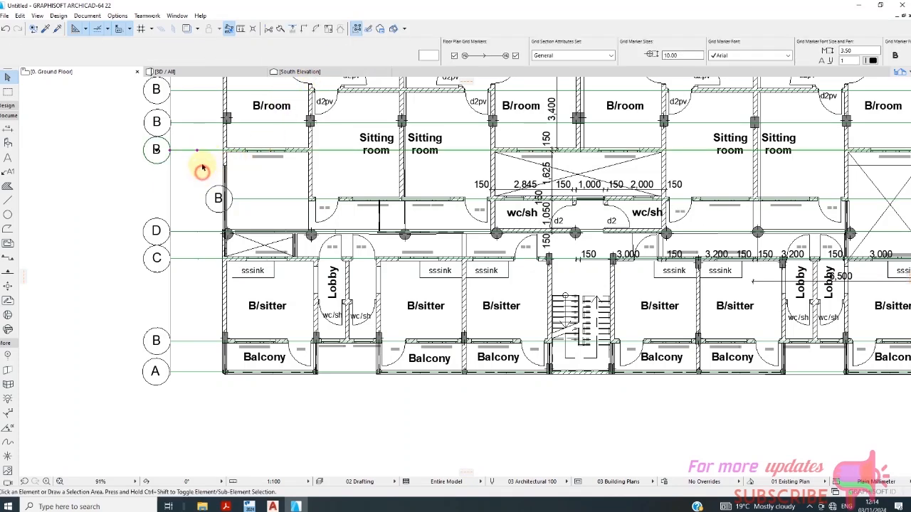
left_click(194, 121)
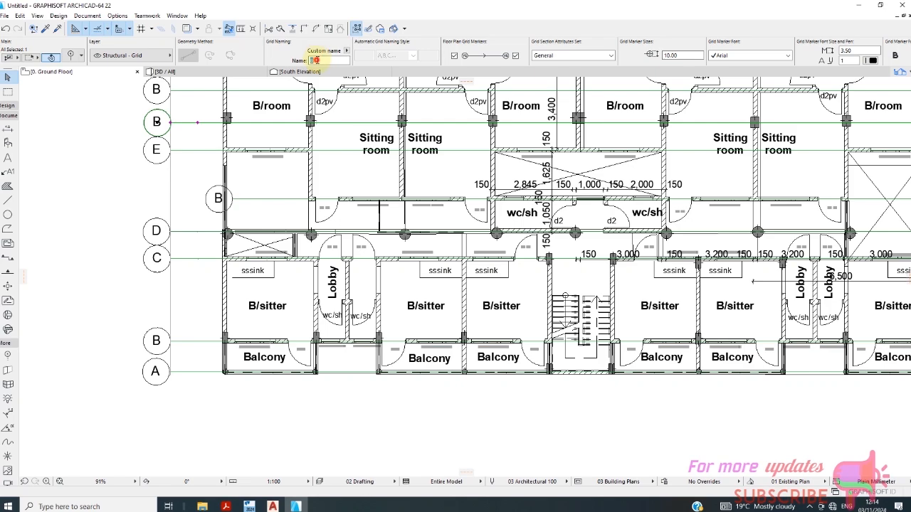
double_click(314, 60)
left_click(175, 176)
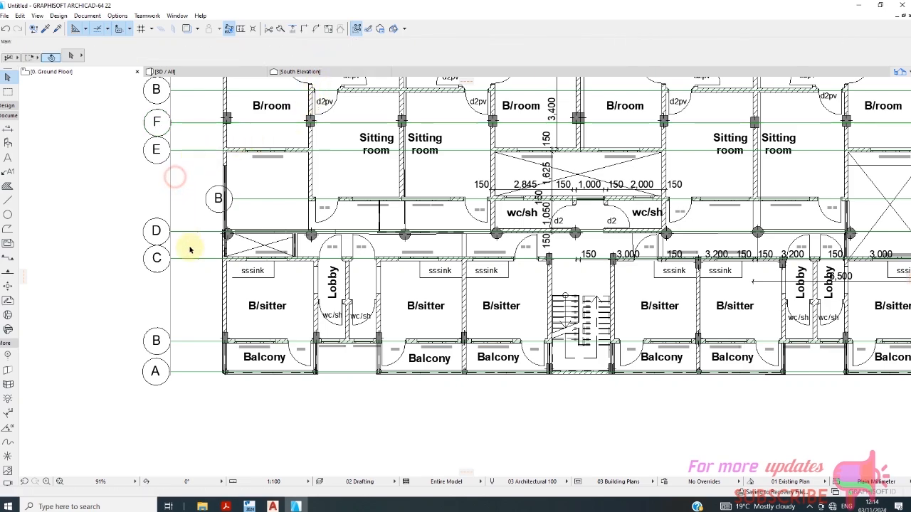
- Rename the grid line along the kitchen–sitting room wall as G
scroll(203, 251, "down", 2)
scroll(193, 183, "up", 3)
scroll(217, 226, "down", 1)
scroll(187, 152, "up", 3)
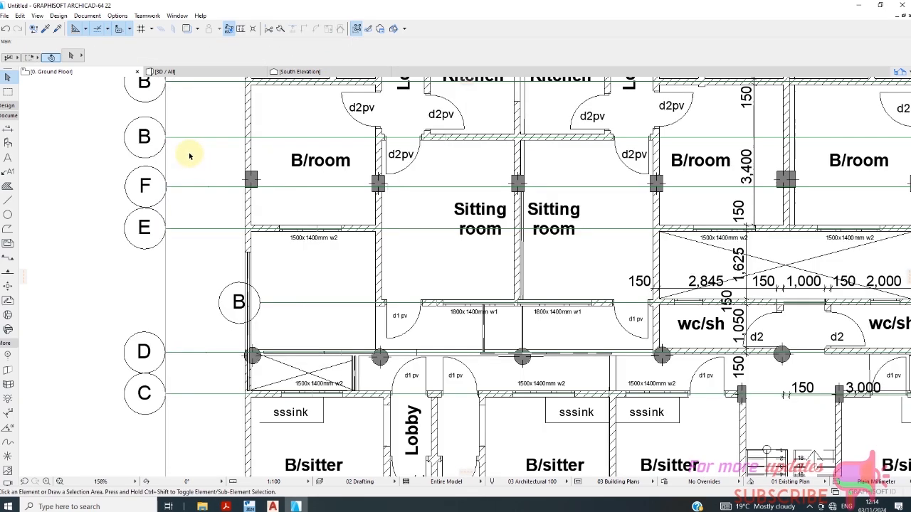
left_click(195, 135)
double_click(315, 61)
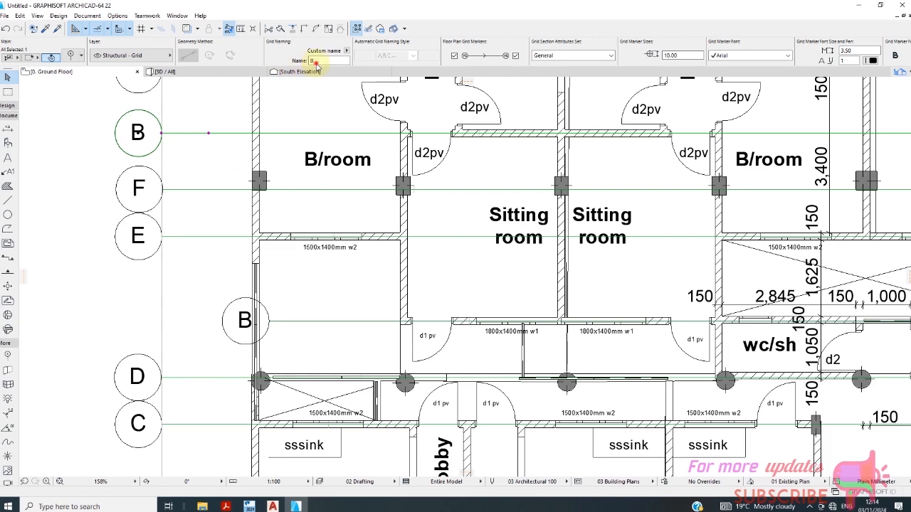
type("G")
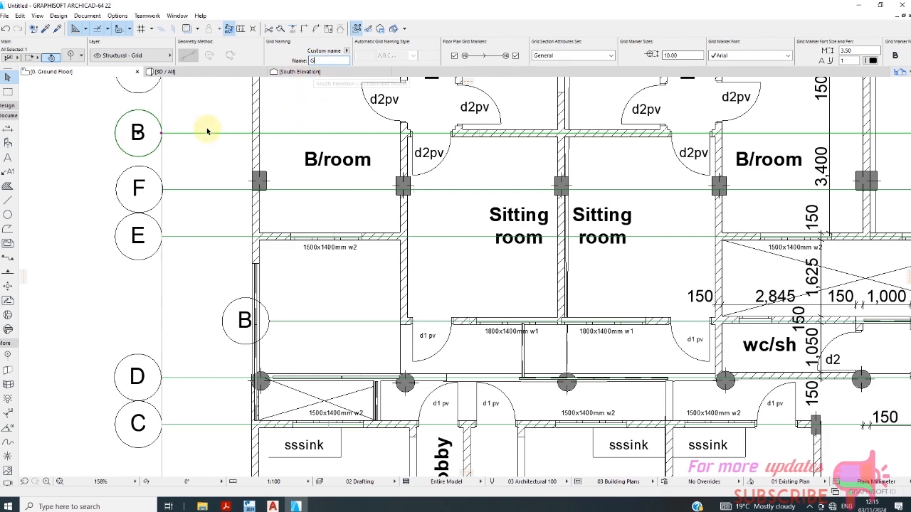
left_click(207, 118)
- Rename the grid line below the left wc/sh as H and the one along its upper wall as J
scroll(188, 280, "down", 4)
scroll(184, 225, "up", 3)
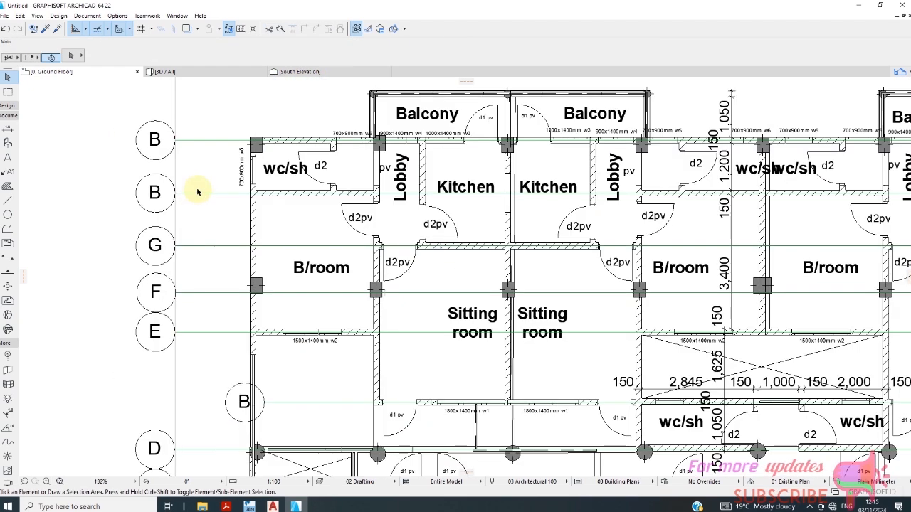
left_click(195, 194)
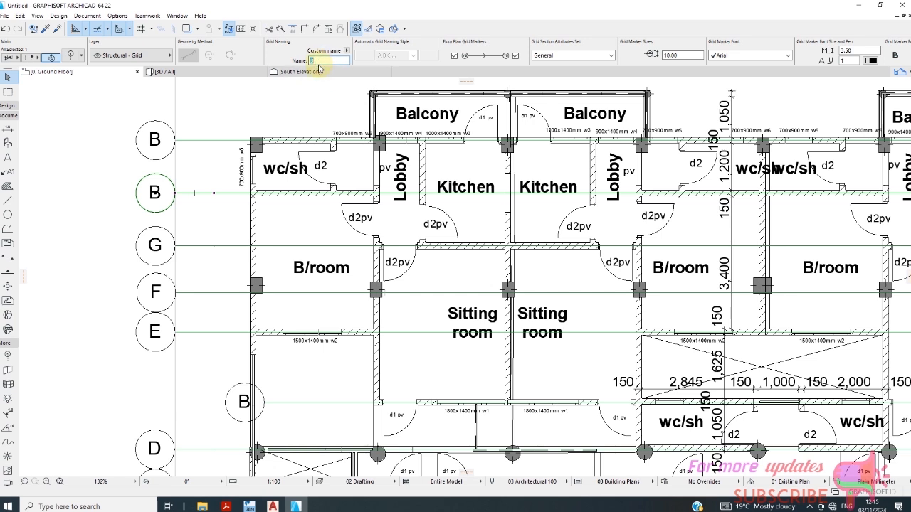
type("H")
left_click(213, 140)
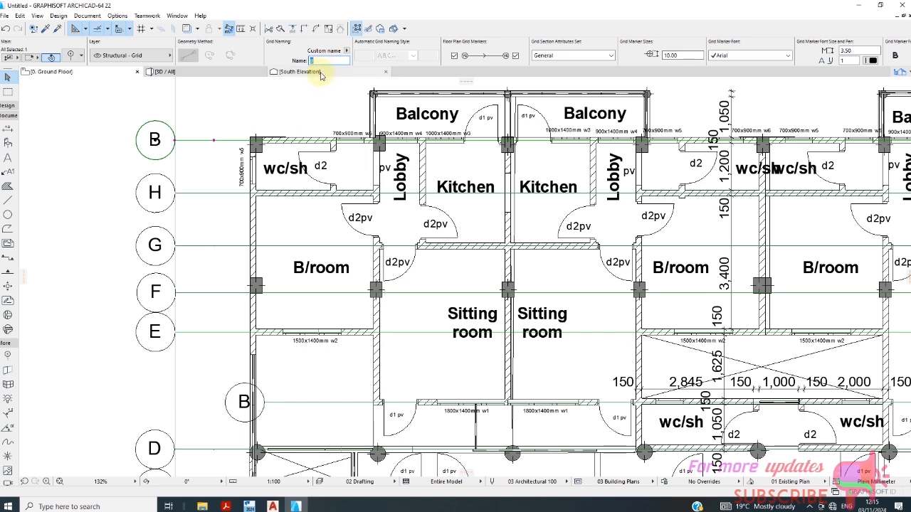
left_click(252, 107)
scroll(166, 183, "down", 3)
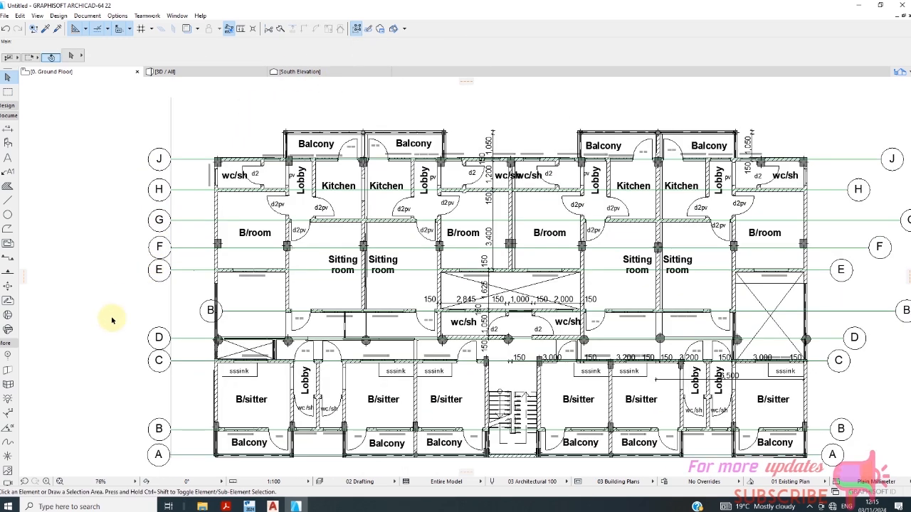
- Draw a horizontal grid line starting at name J, about 25,100 mm long, from the upper right balcony's corner column to the vertical reference line
left_click(7, 354)
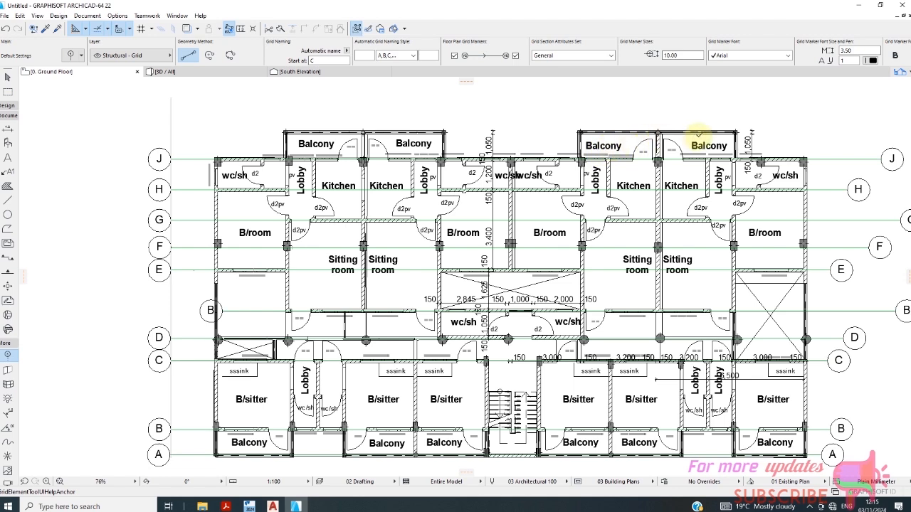
scroll(749, 136, "up", 5)
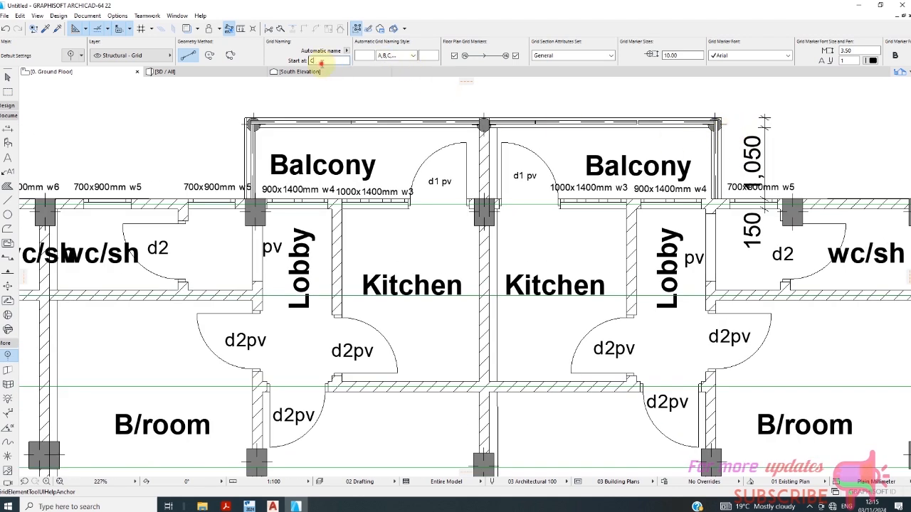
type("J")
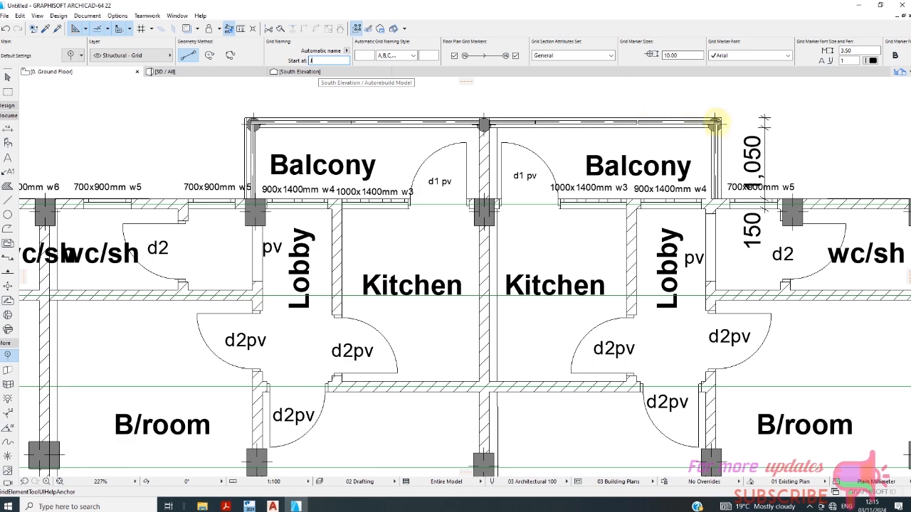
left_click(727, 125)
scroll(763, 133, "down", 4)
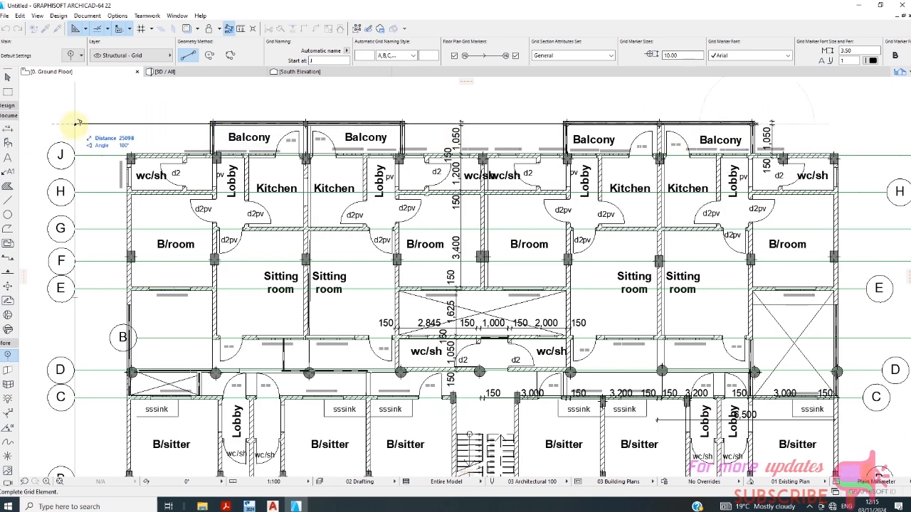
left_click(76, 126)
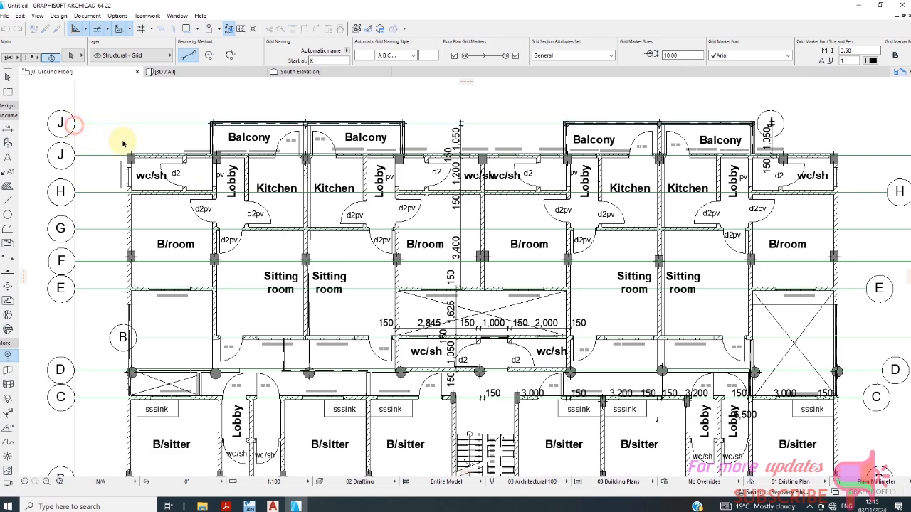
- Stretch the right end of the uppermost balcony grid line horizontally beyond the building's right wall
scroll(170, 122, "down", 1)
scroll(170, 122, "down", 2)
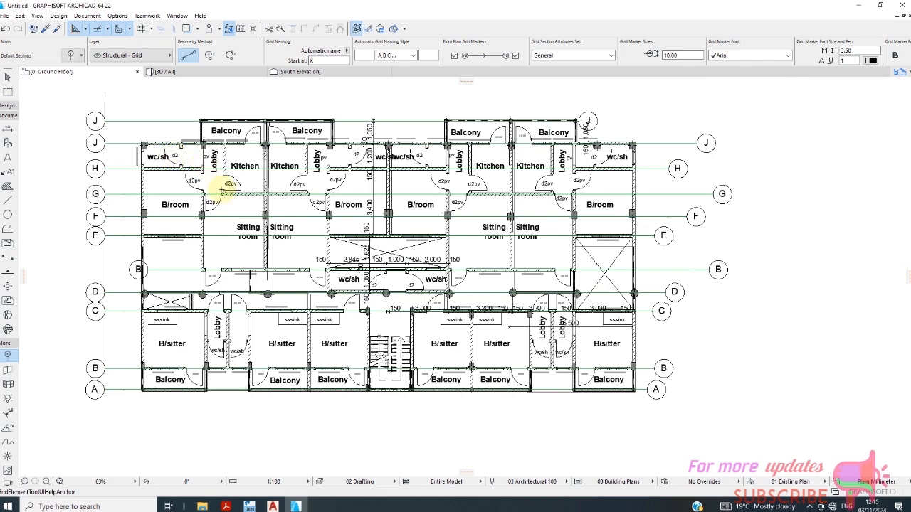
scroll(358, 248, "down", 1)
scroll(602, 192, "up", 3)
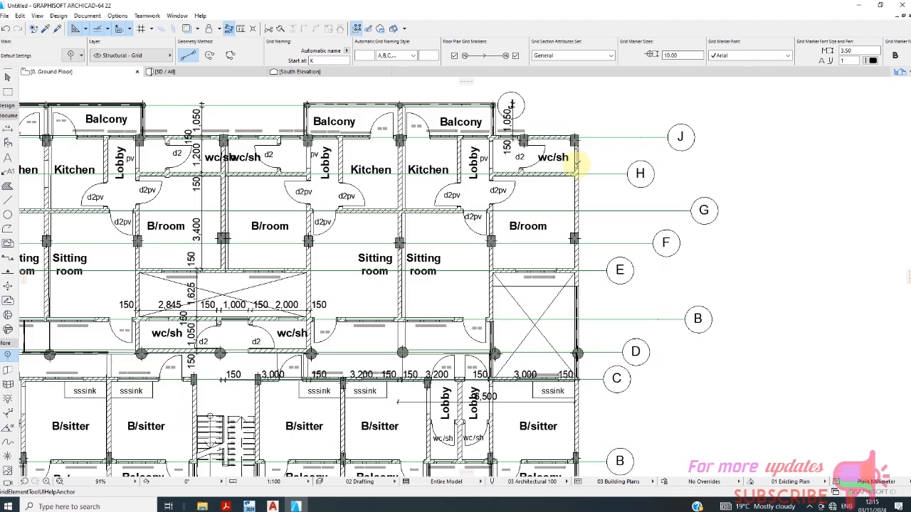
key("Escape")
scroll(498, 107, "up", 6)
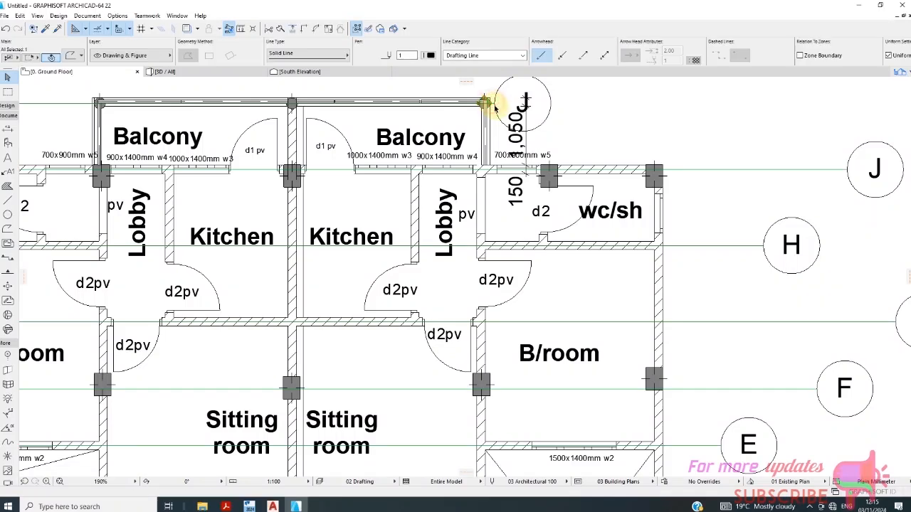
left_click(490, 104)
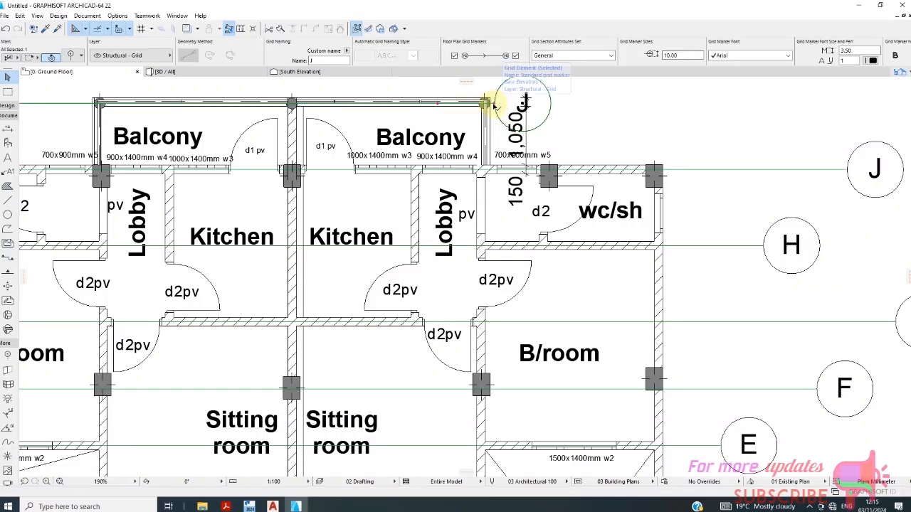
left_click(489, 104)
scroll(649, 105, "down", 1)
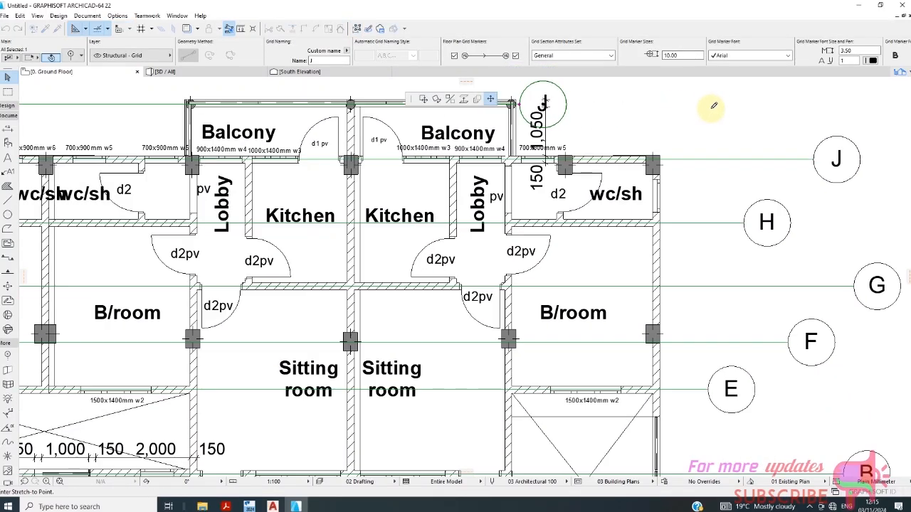
left_click(770, 103)
scroll(612, 158, "down", 5)
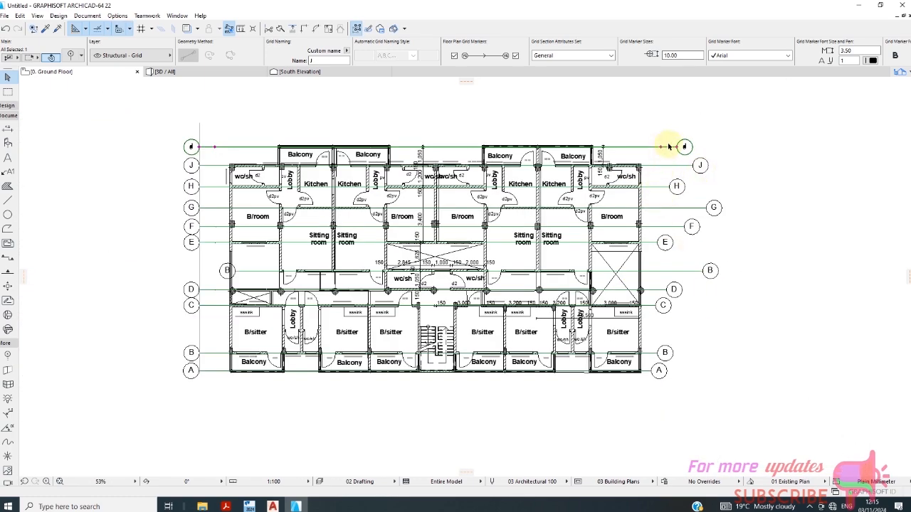
left_click(754, 193)
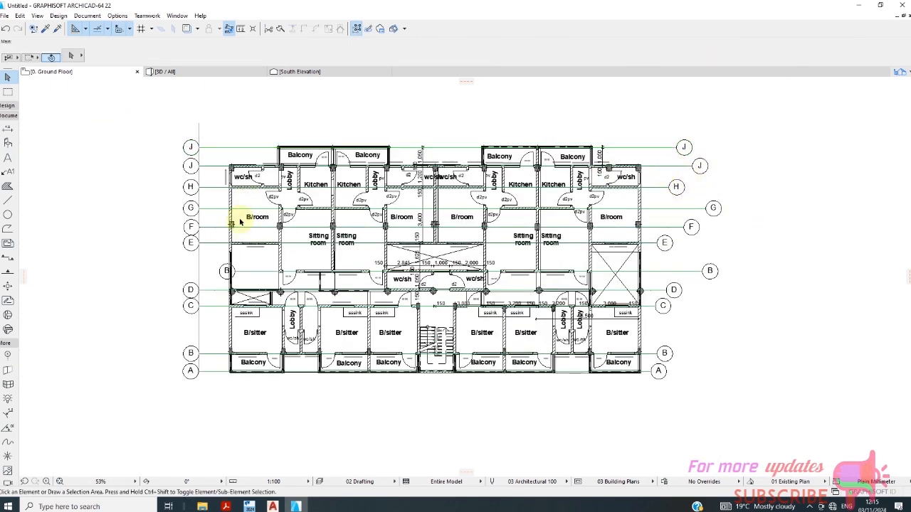
- Delete the vertical reference line running along the left grid markers
scroll(200, 168, "up", 2)
left_click(201, 120)
key("ctrl+d")
left_click(201, 119)
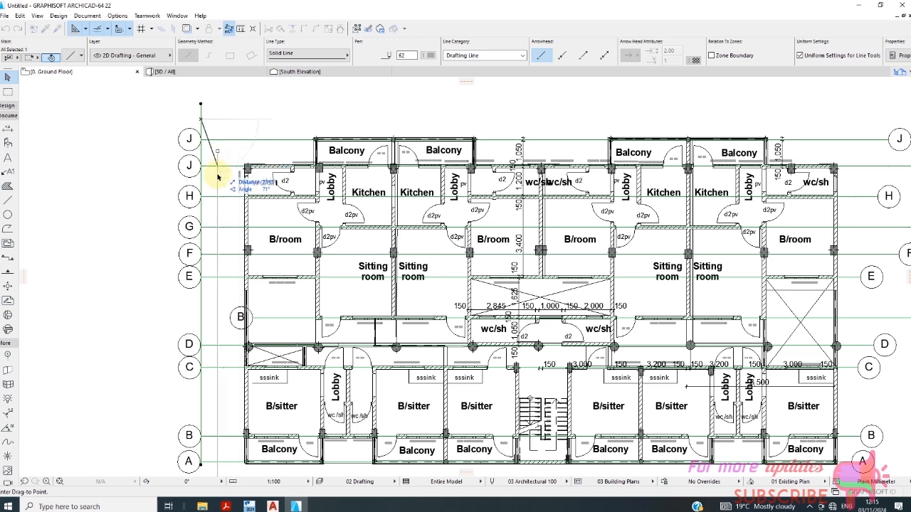
key("Escape")
key("Delete")
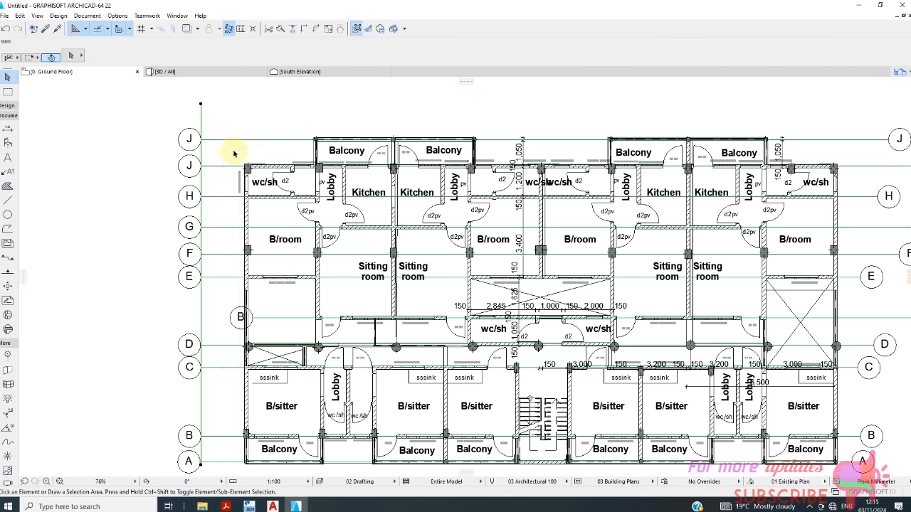
scroll(221, 226, "down", 3)
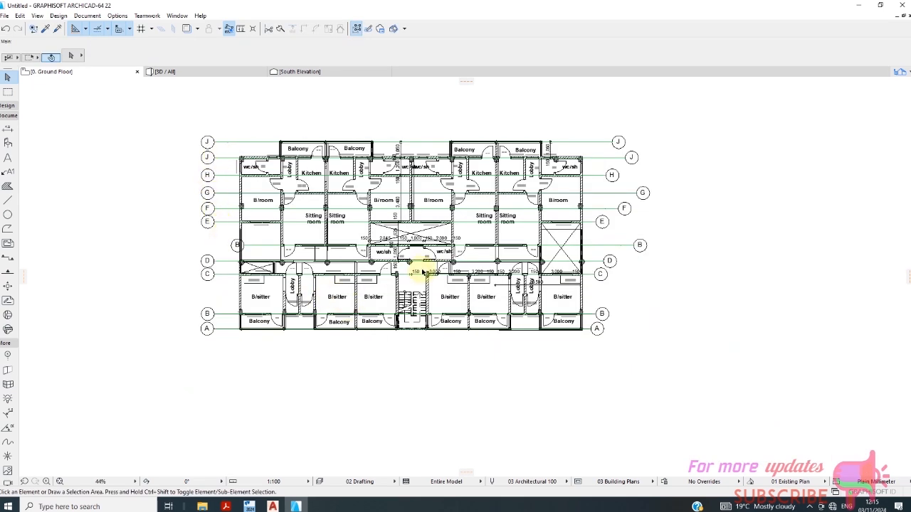
scroll(219, 301, "up", 2)
scroll(212, 319, "down", 2)
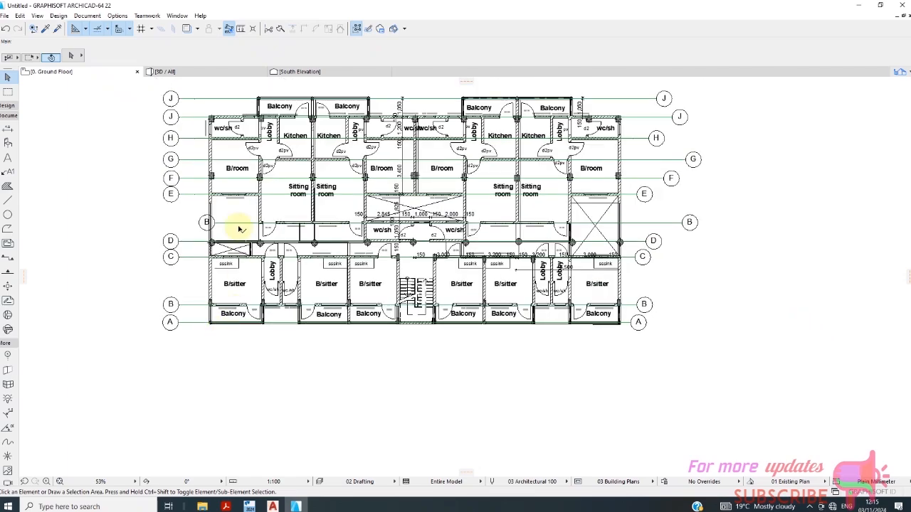
scroll(213, 121, "up", 2)
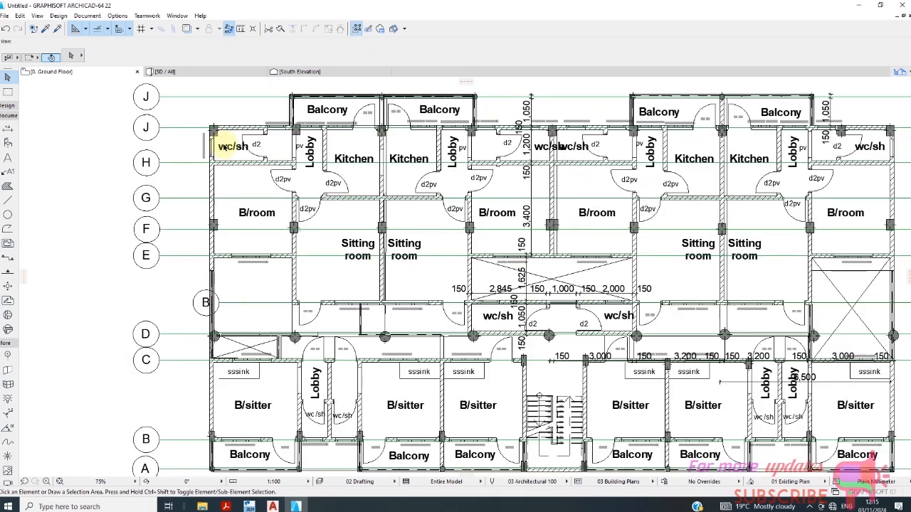
scroll(225, 148, "down", 3)
scroll(260, 301, "up", 2)
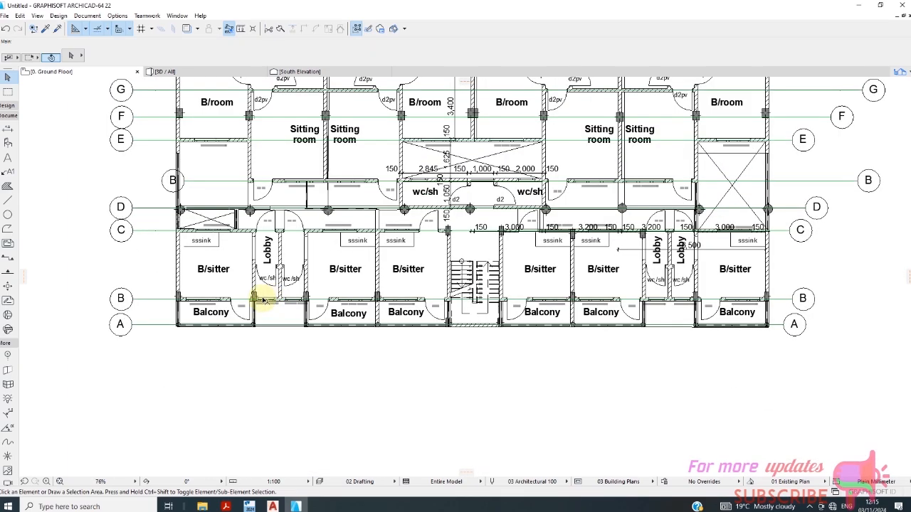
scroll(259, 308, "down", 2)
scroll(213, 177, "up", 2)
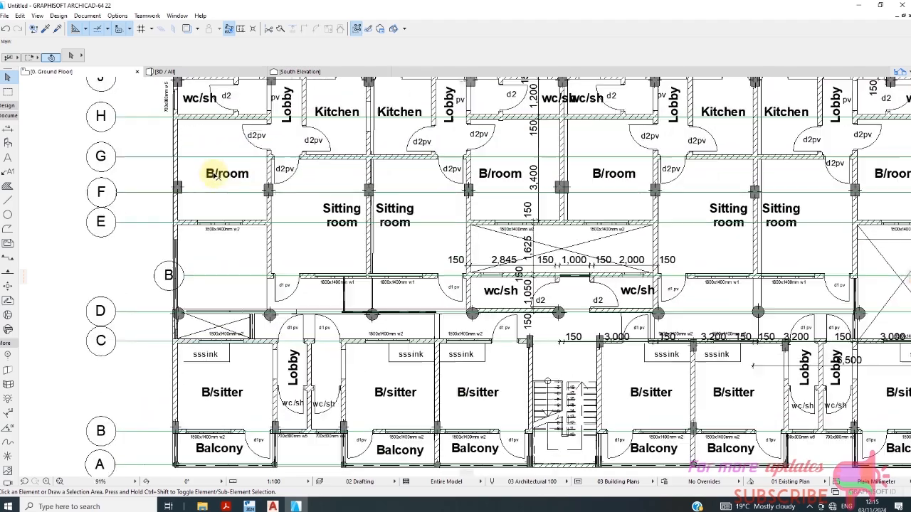
scroll(249, 228, "down", 2)
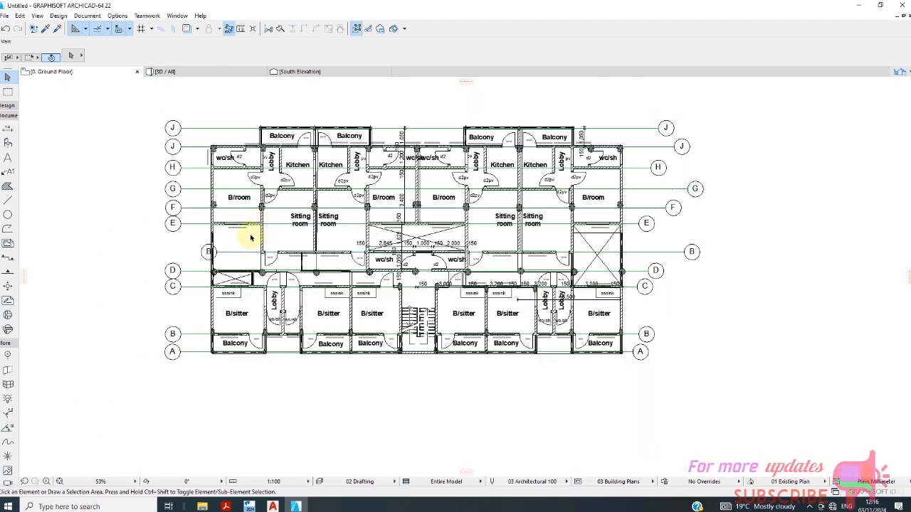
scroll(211, 210, "up", 3)
scroll(235, 218, "down", 1)
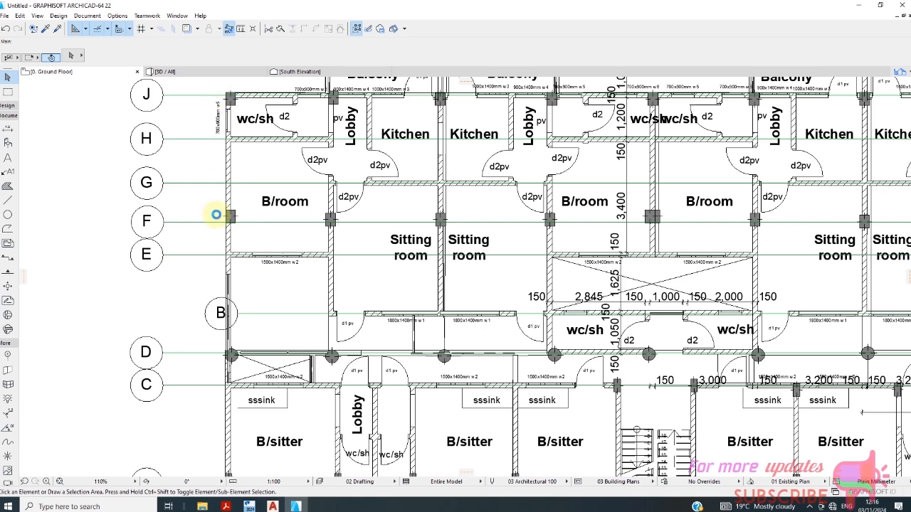
scroll(244, 222, "down", 2)
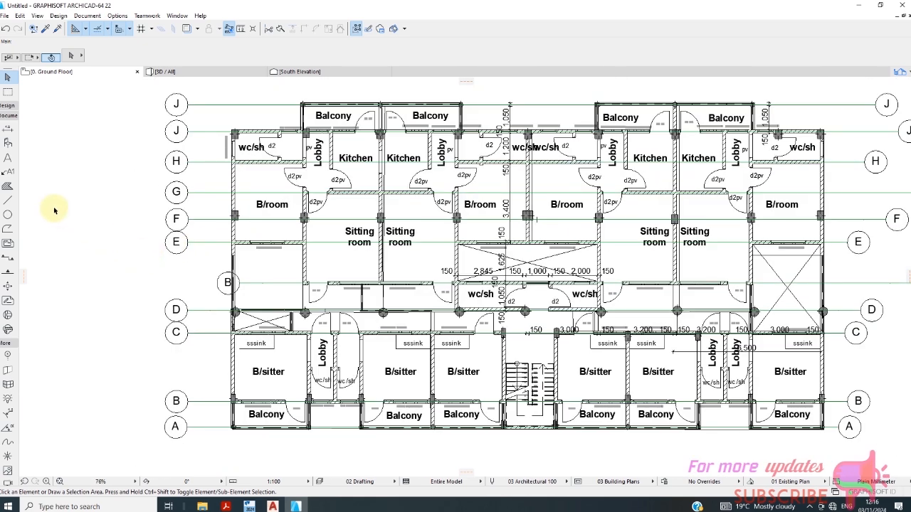
- Dimension the spacing between grid lines J, F and D with one vertical dimension chain beside the grid bubbles
left_click(7, 140)
scroll(210, 128, "up", 2)
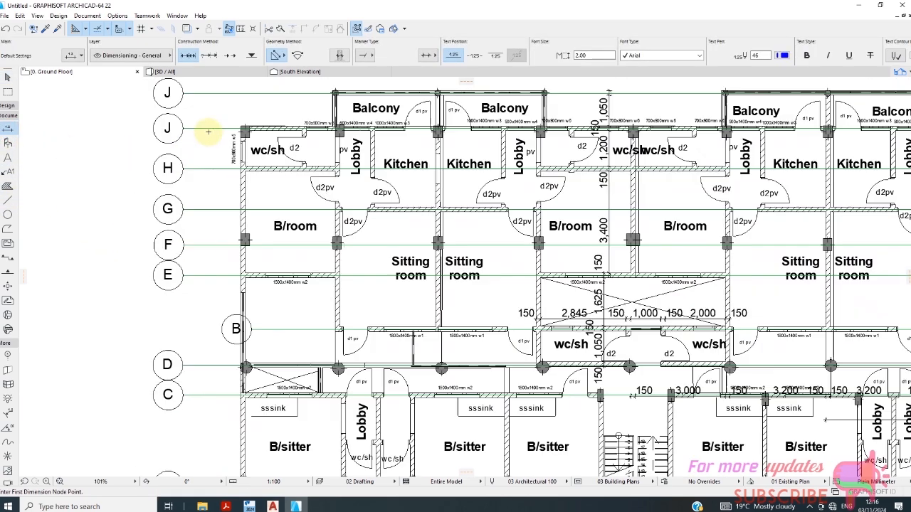
scroll(207, 160, "down", 2)
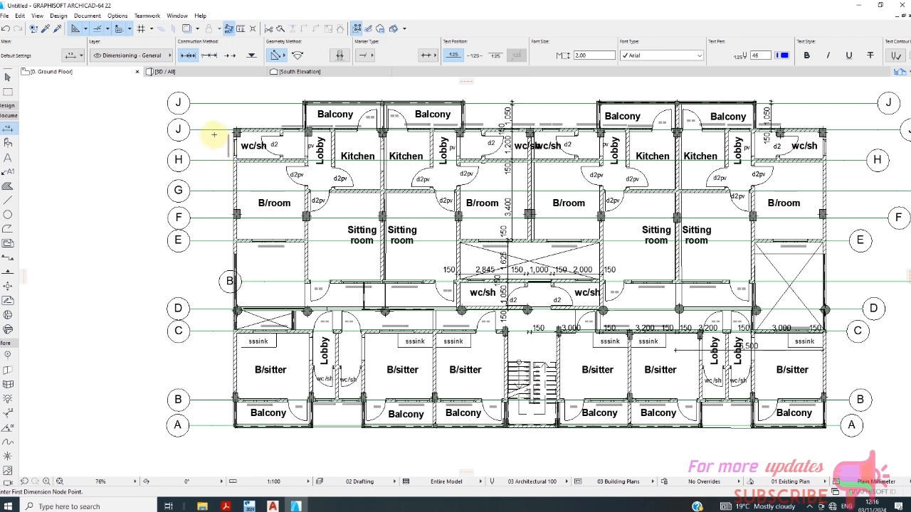
left_click(206, 130)
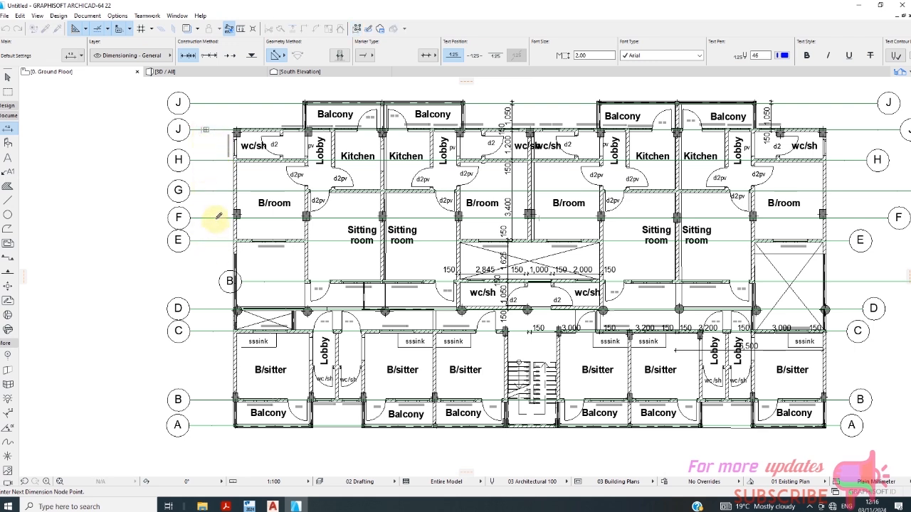
scroll(225, 221, "up", 2)
left_click(211, 217)
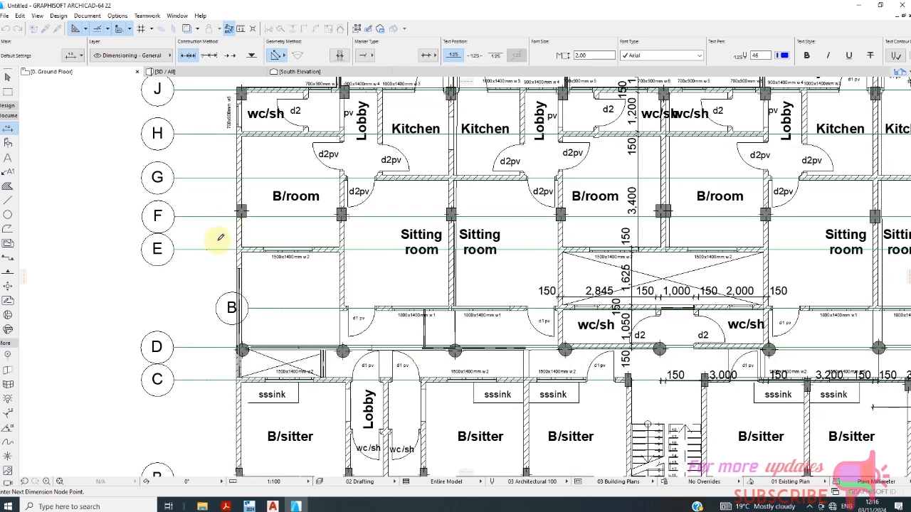
left_click(207, 348)
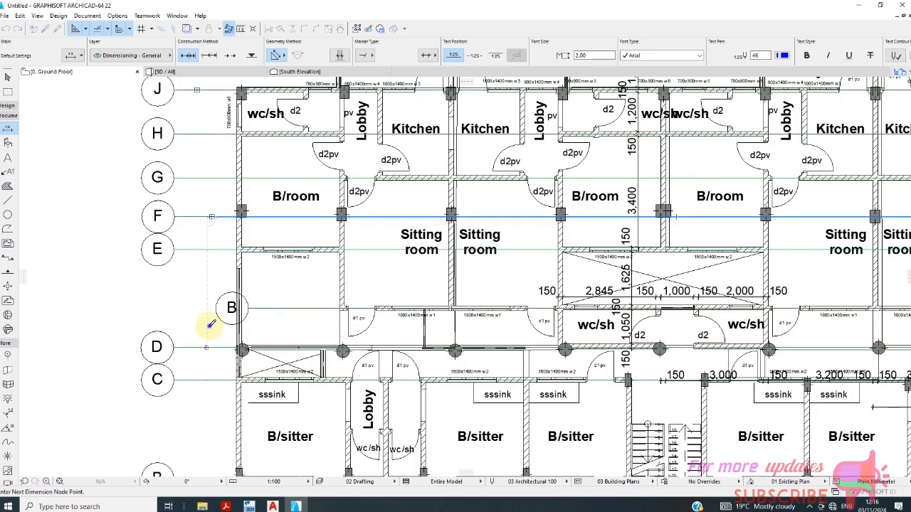
right_click(211, 325)
left_click(233, 388)
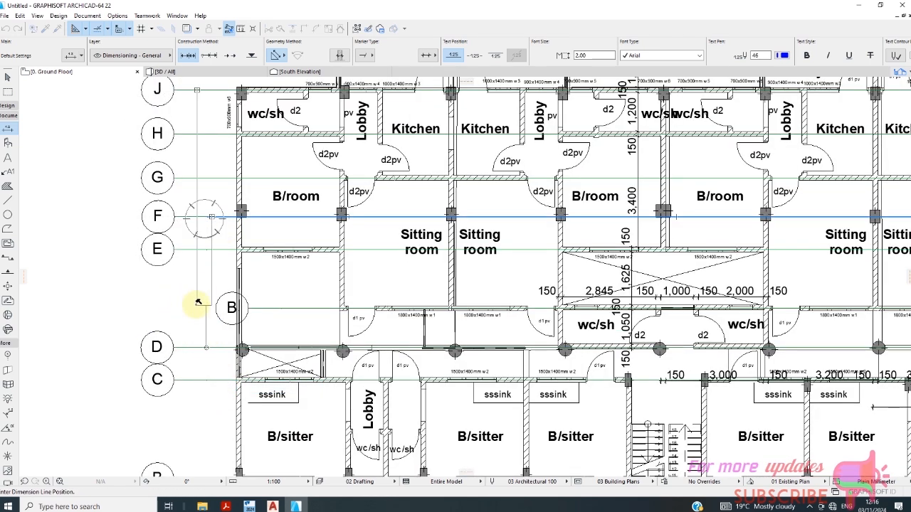
scroll(199, 218, "down", 2)
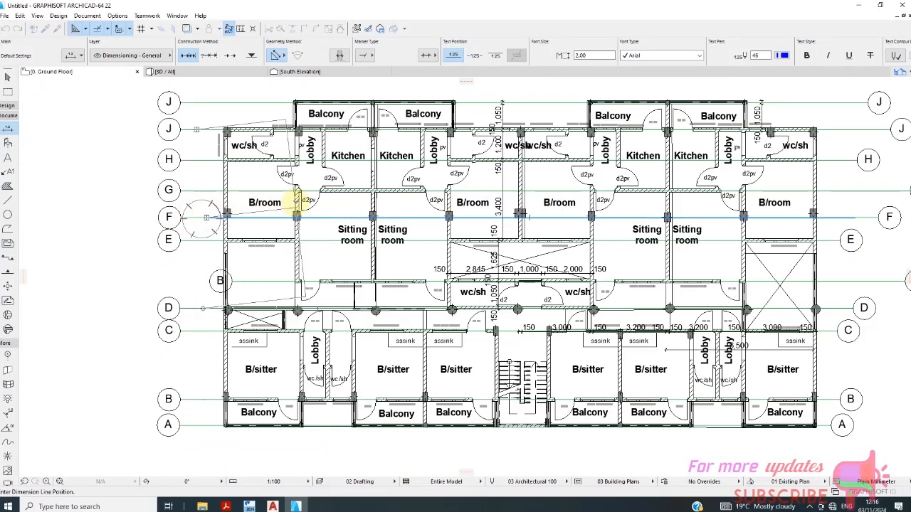
scroll(295, 200, "up", 3)
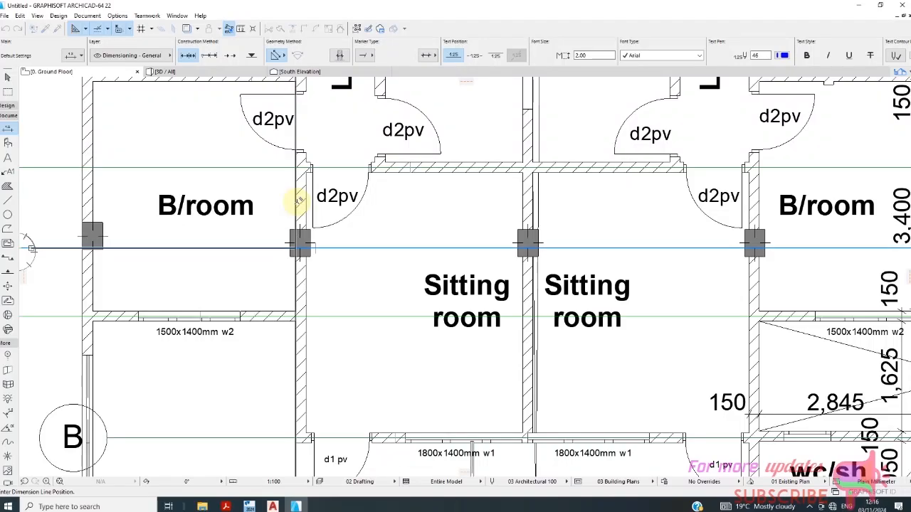
scroll(221, 187, "down", 3)
scroll(221, 187, "down", 3)
left_click(157, 206)
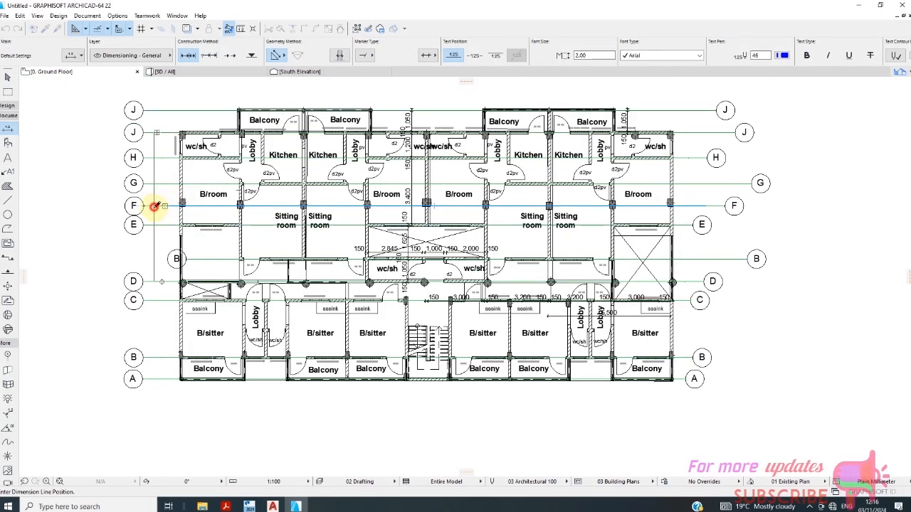
- Examine the new grid dimensions and how the columns and walls along grid line J line up with it across the plan
scroll(156, 182, "up", 4)
scroll(156, 182, "up", 1)
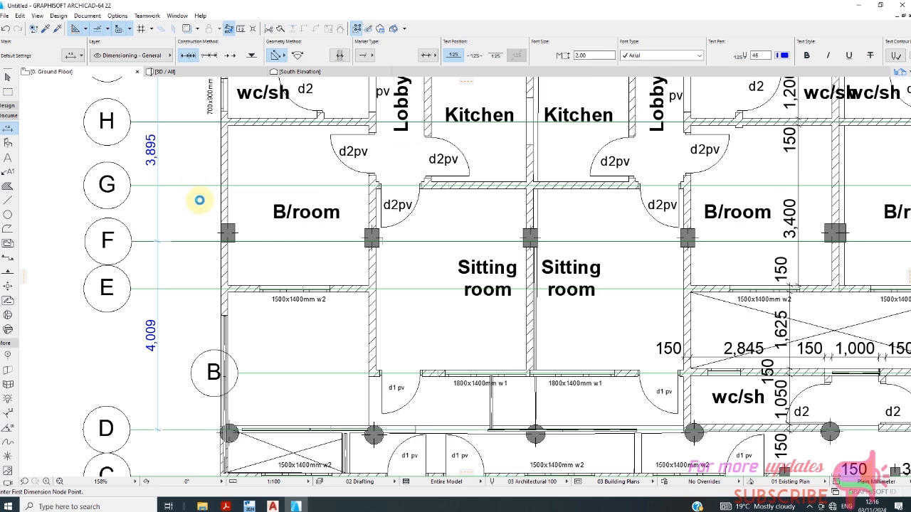
scroll(200, 201, "down", 2)
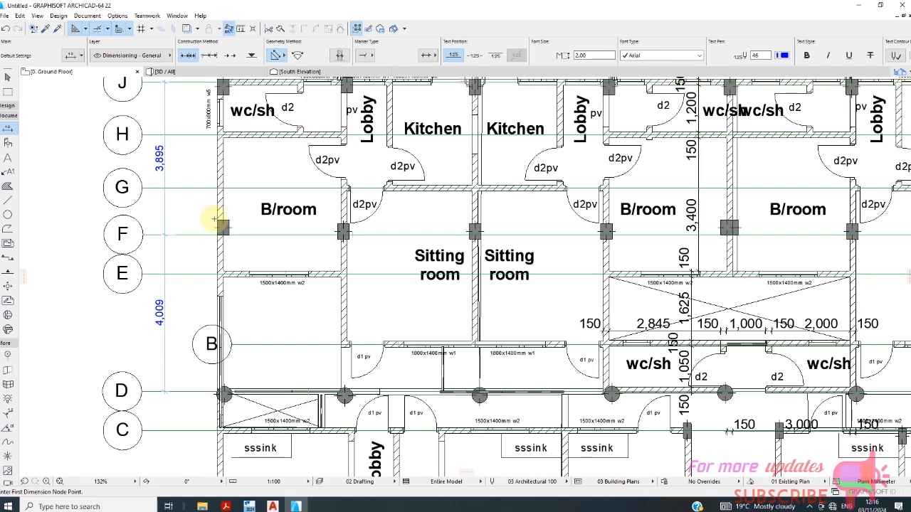
scroll(217, 221, "down", 1)
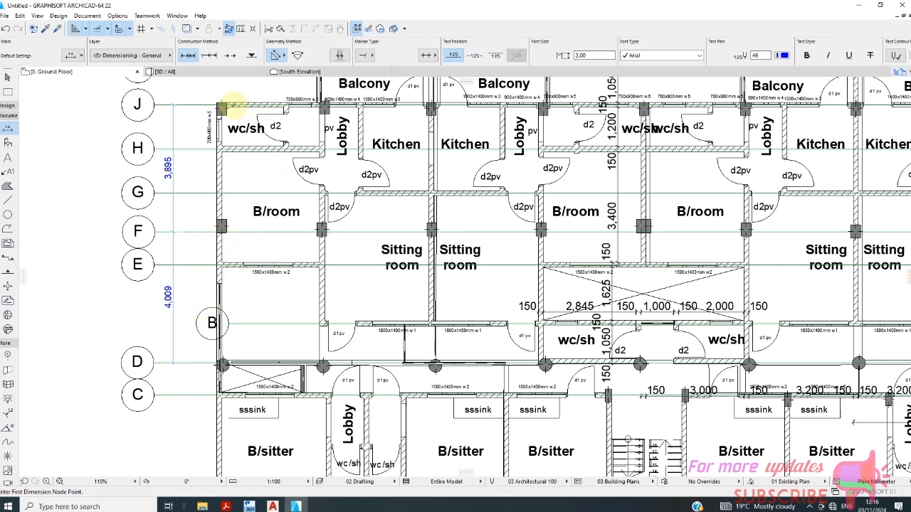
scroll(215, 100, "up", 6)
scroll(262, 113, "down", 4)
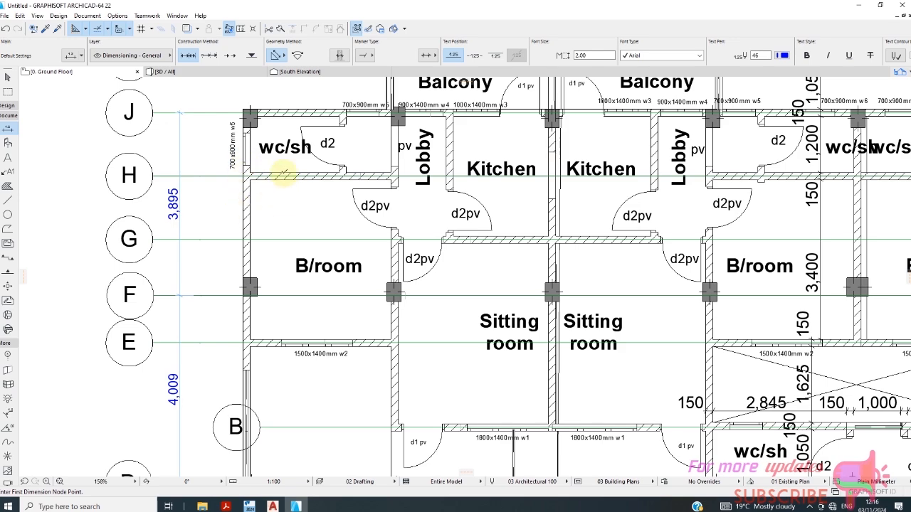
scroll(253, 119, "up", 4)
scroll(349, 112, "down", 2)
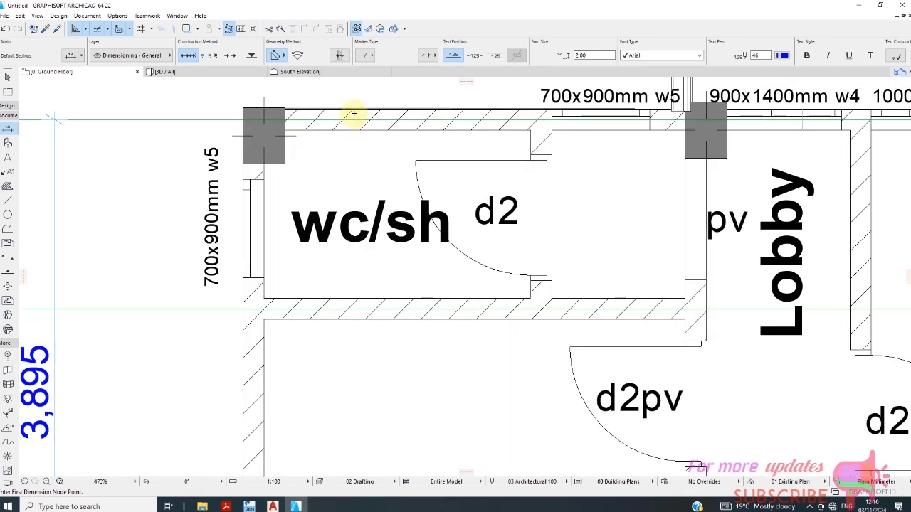
scroll(332, 121, "up", 2)
scroll(289, 134, "down", 3)
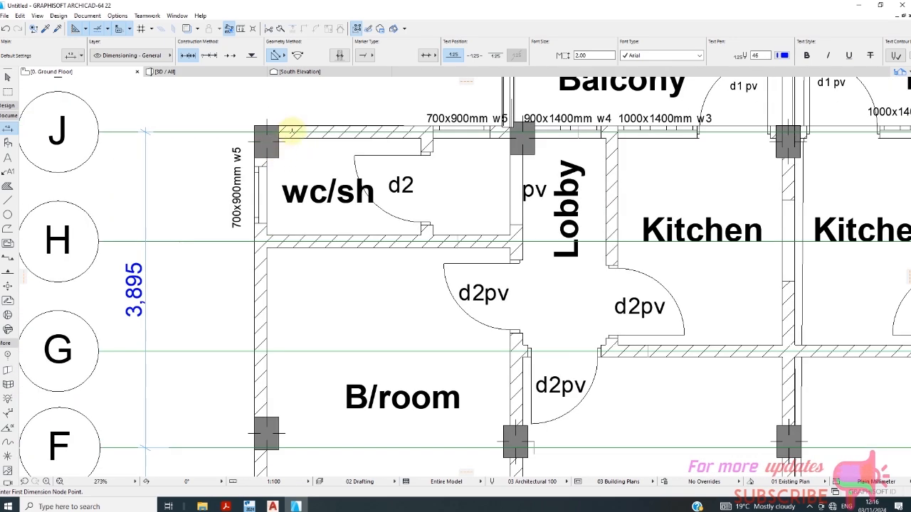
scroll(290, 129, "up", 6)
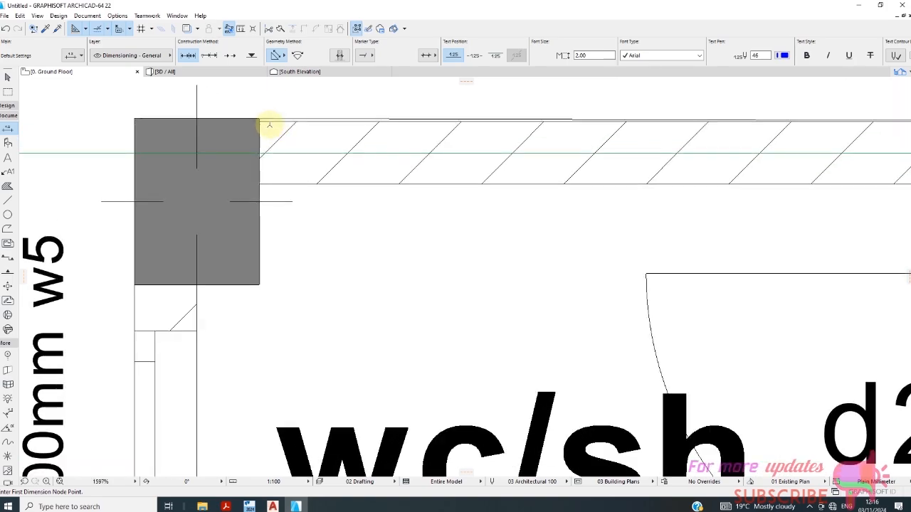
scroll(269, 126, "down", 3)
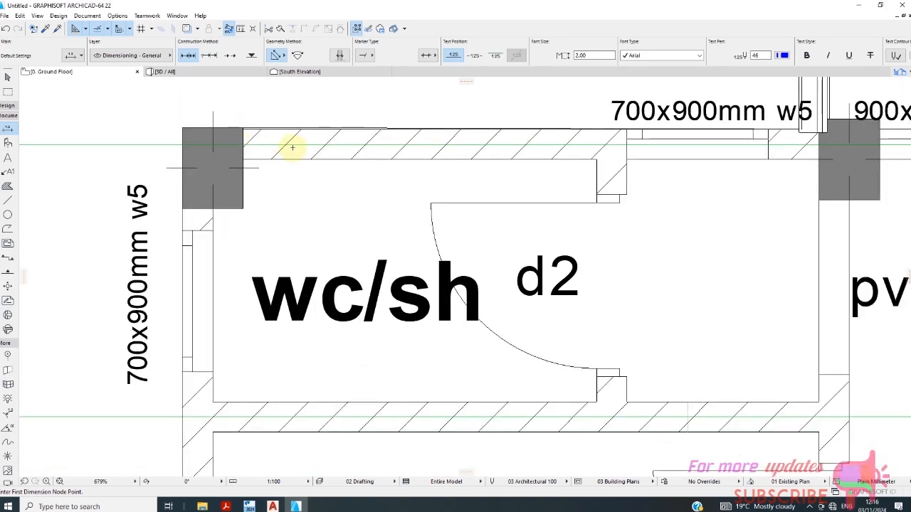
scroll(284, 147, "down", 4)
scroll(691, 152, "up", 3)
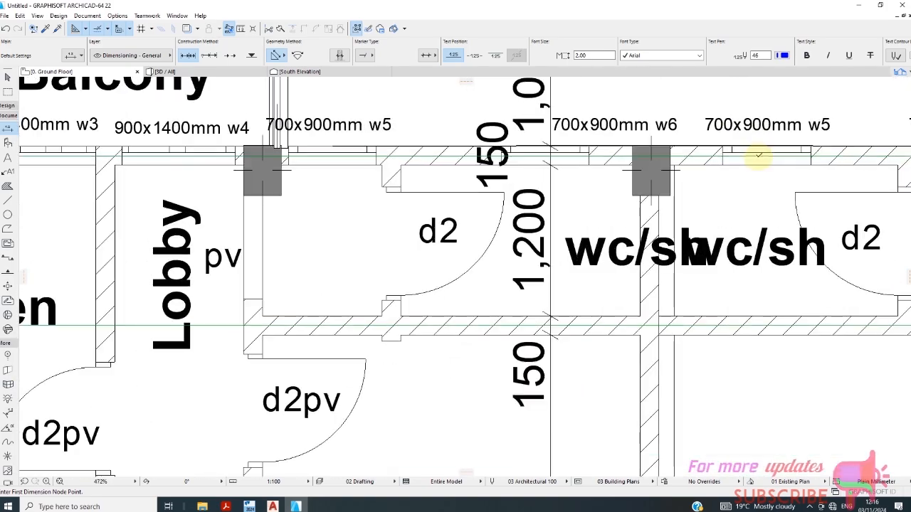
scroll(651, 168, "up", 2)
scroll(553, 178, "down", 6)
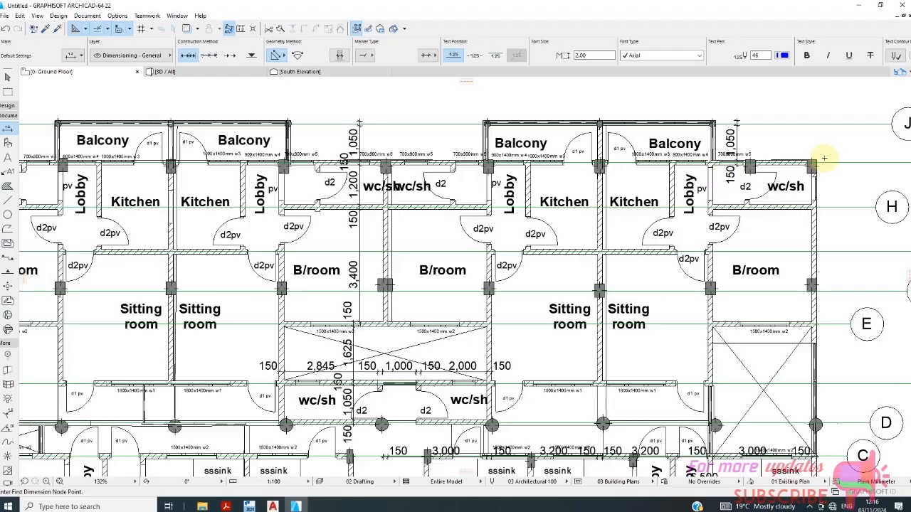
scroll(825, 158, "up", 5)
scroll(819, 151, "down", 4)
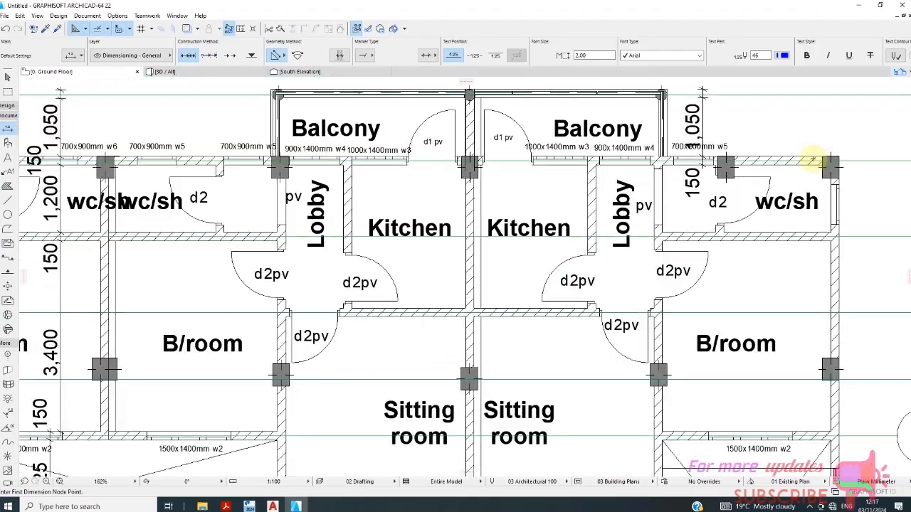
scroll(812, 158, "down", 3)
scroll(266, 176, "up", 3)
scroll(275, 149, "down", 2)
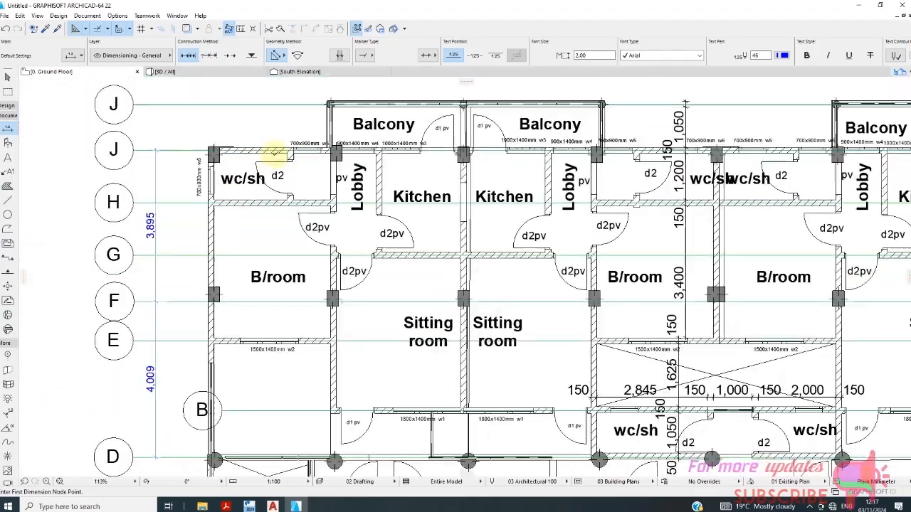
scroll(190, 271, "up", 2)
scroll(189, 271, "up", 1)
scroll(247, 261, "down", 3)
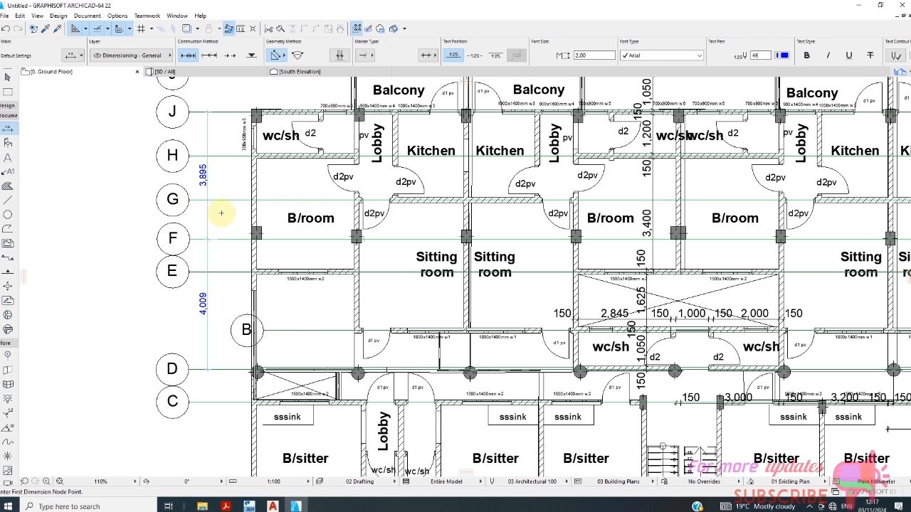
scroll(242, 250, "up", 2)
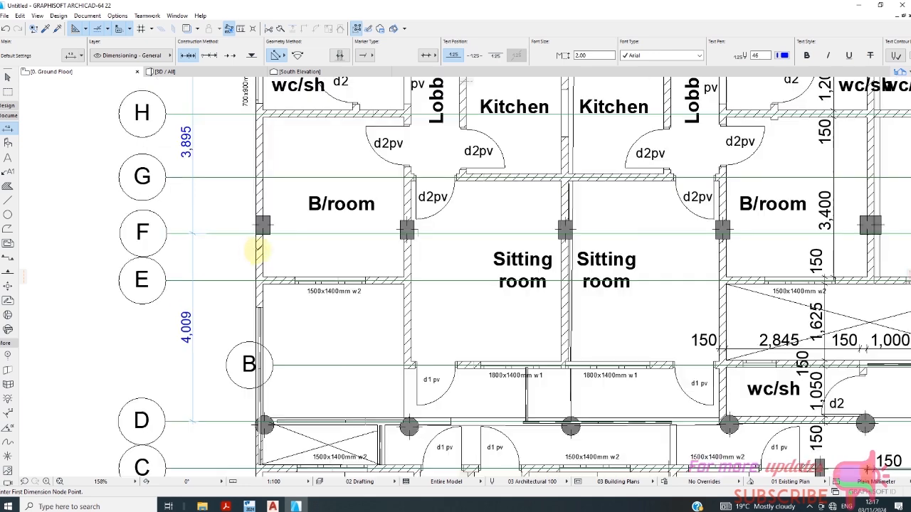
scroll(258, 249, "down", 2)
key("Escape")
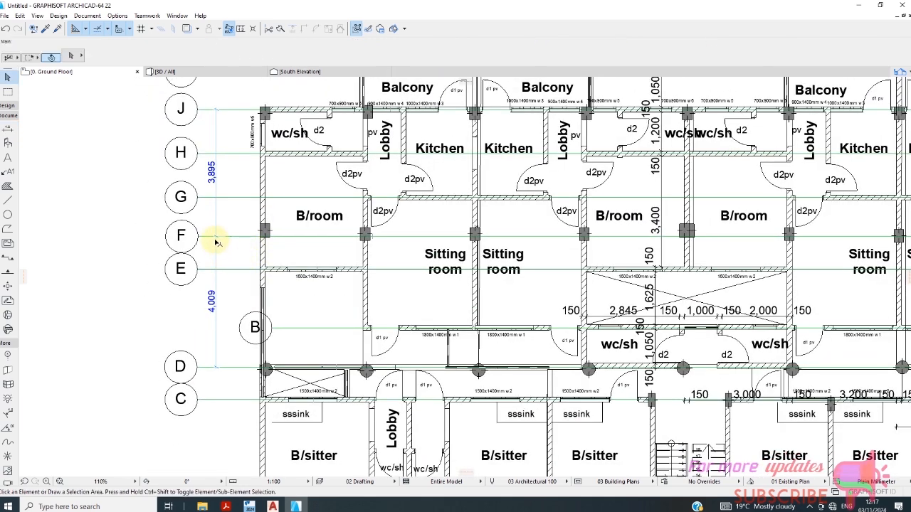
- Move grid line F by 9 mm toward grid line D
left_click(213, 238)
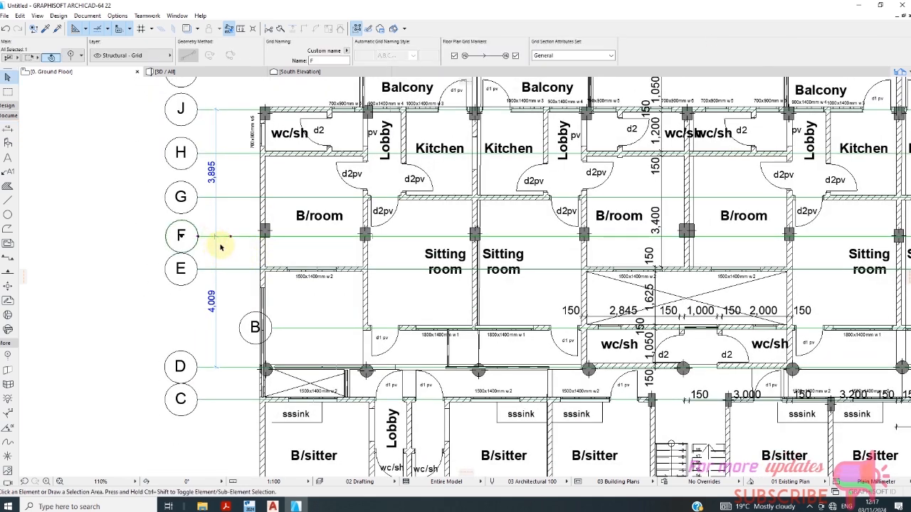
right_click(141, 183)
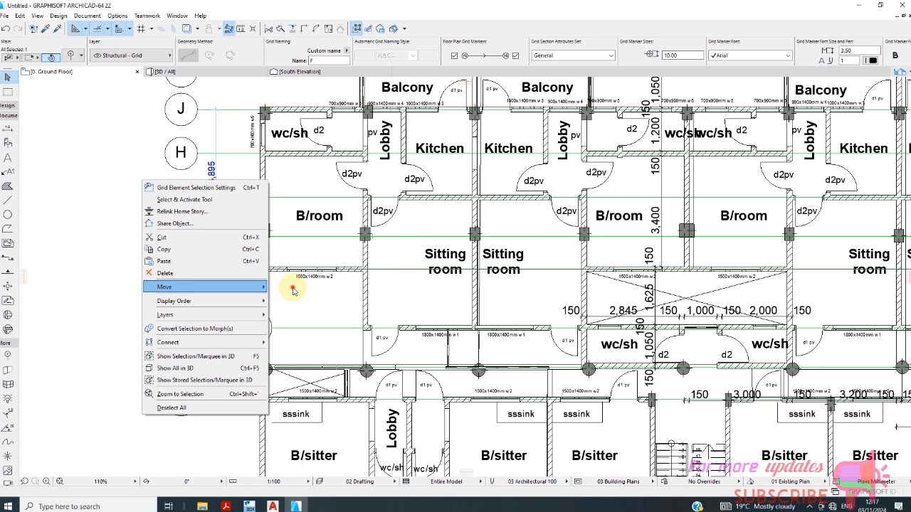
left_click(294, 287)
scroll(210, 288, "up", 2)
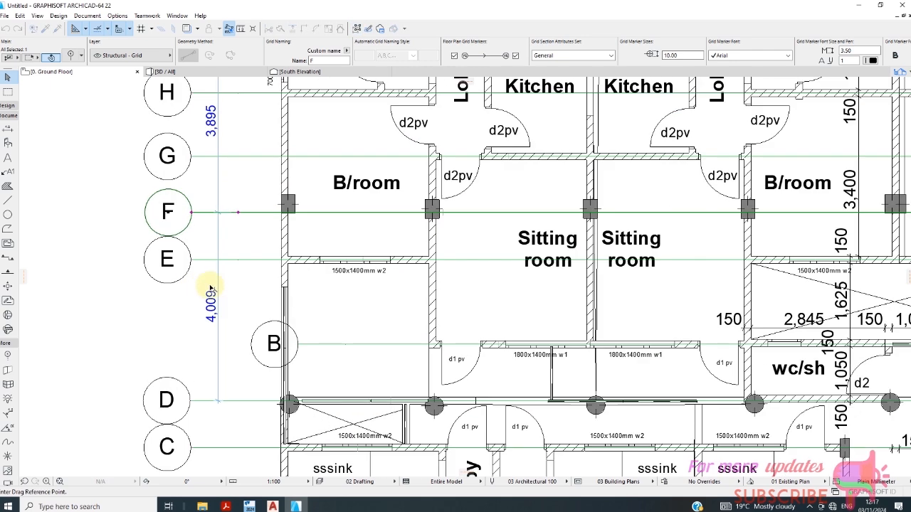
left_click(220, 214)
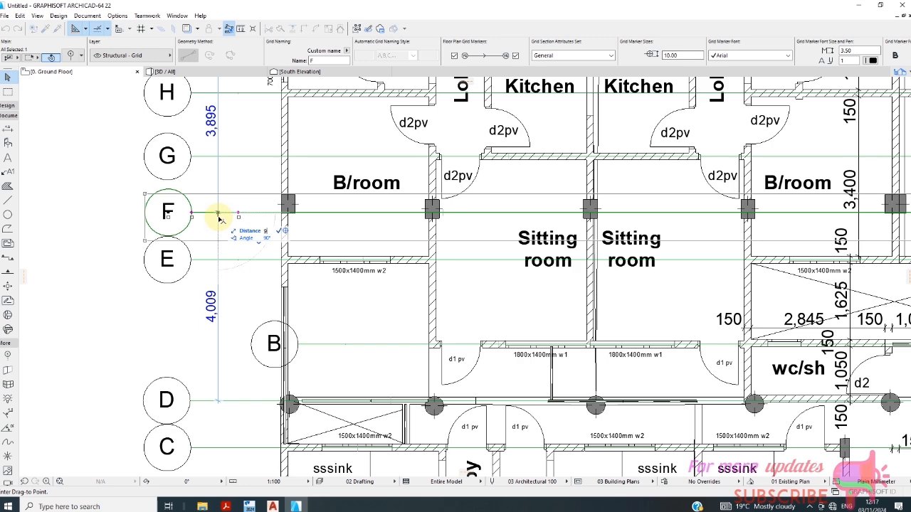
left_click(219, 215)
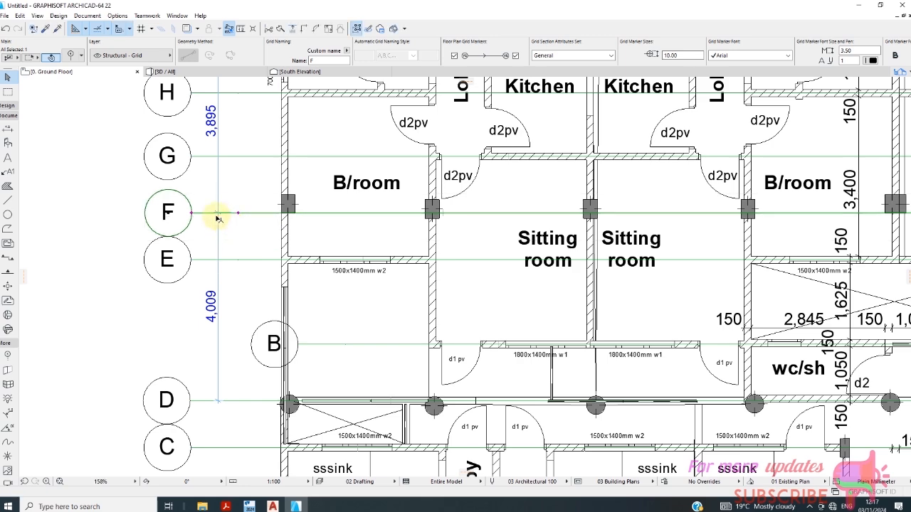
- Reattach the dimension chain's points at grid F to the shifted grid line so both spacings update
scroll(219, 216, "up", 10)
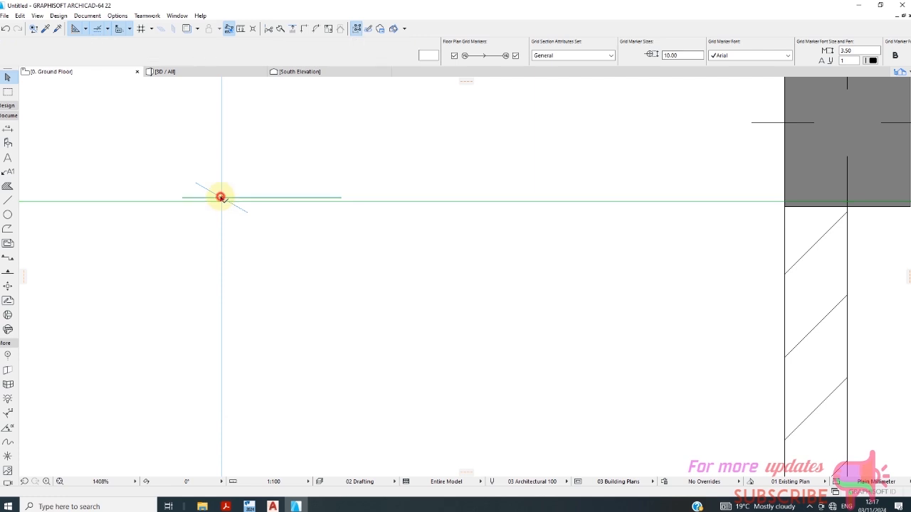
left_click(221, 197)
left_click(221, 197)
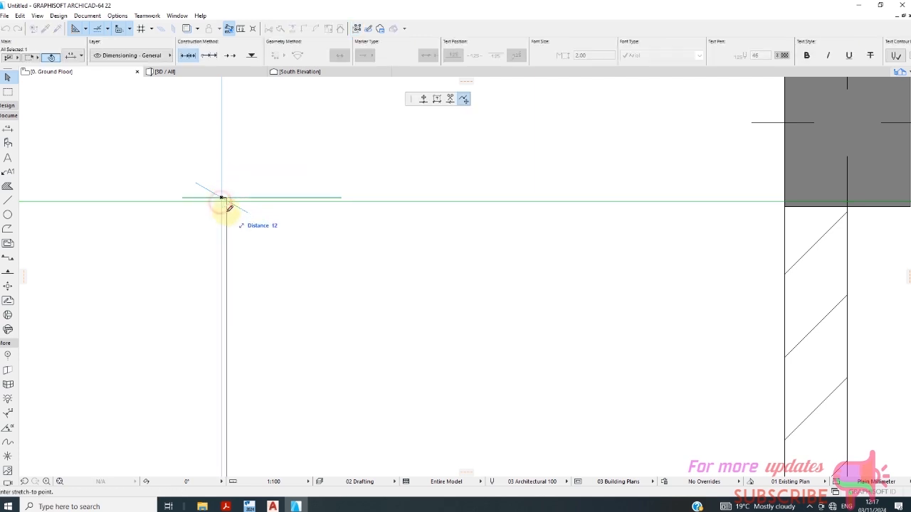
left_click(235, 200)
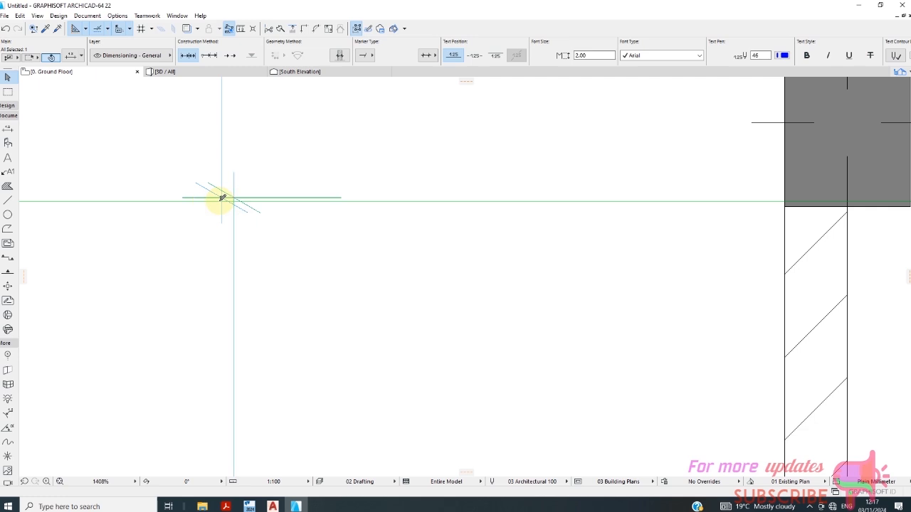
left_click(222, 202)
left_click(234, 199)
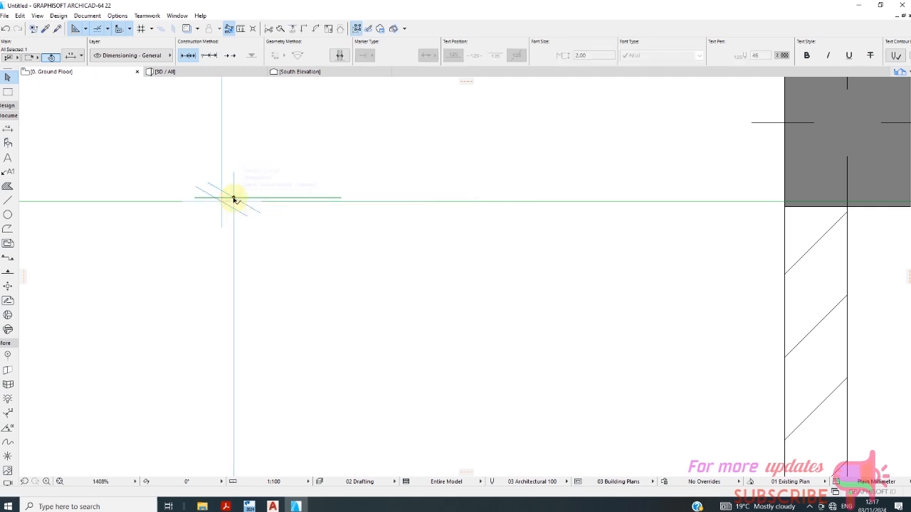
left_click(234, 198)
left_click(234, 203)
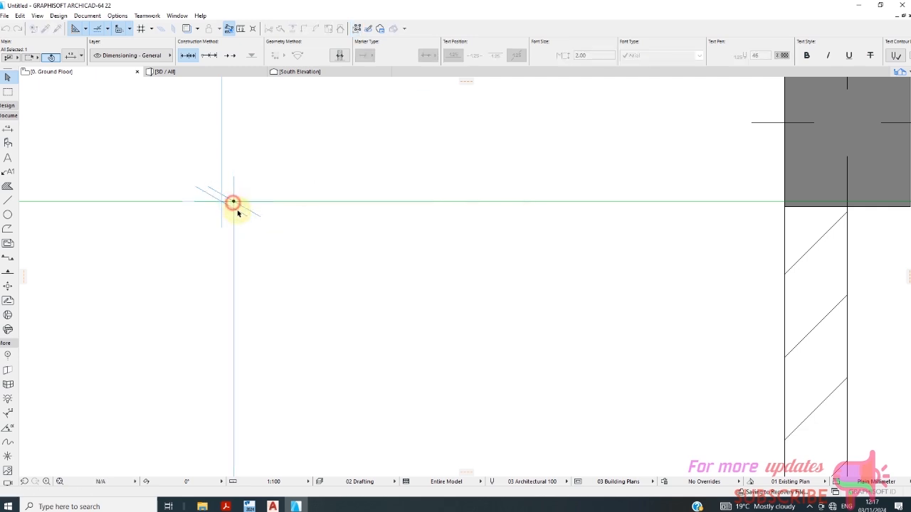
- Examine the updated J–F and F–D spacings and how the columns line up with the grid lines across the plan
scroll(230, 152, "down", 5)
scroll(231, 333, "down", 2)
scroll(230, 335, "down", 3)
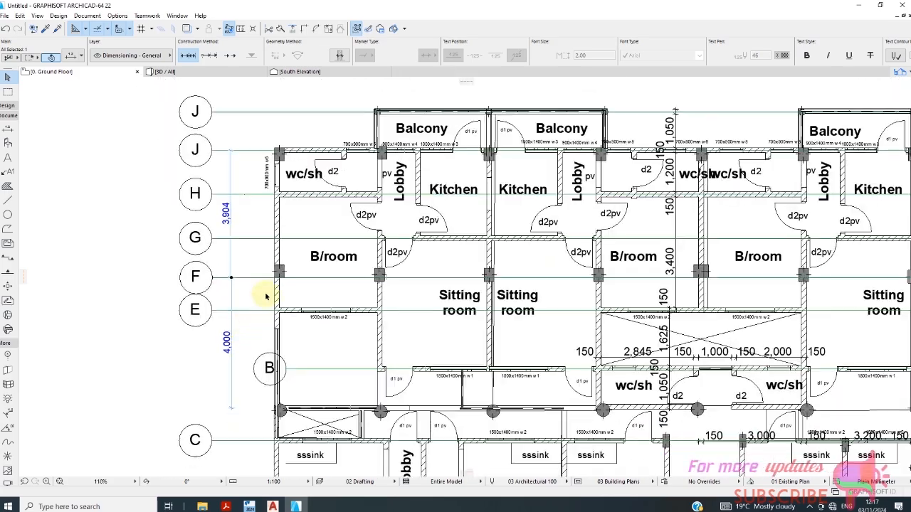
scroll(240, 220, "up", 3)
scroll(227, 201, "down", 1)
scroll(235, 221, "down", 4)
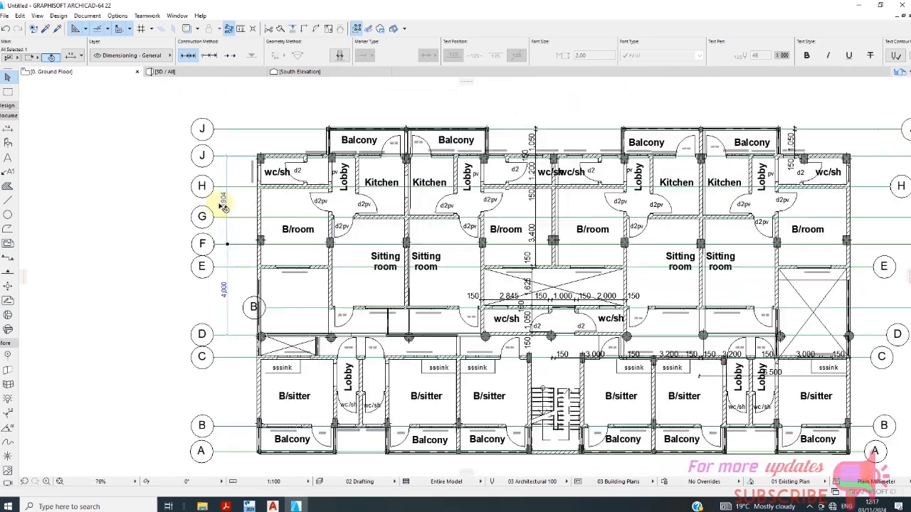
scroll(239, 296, "up", 3)
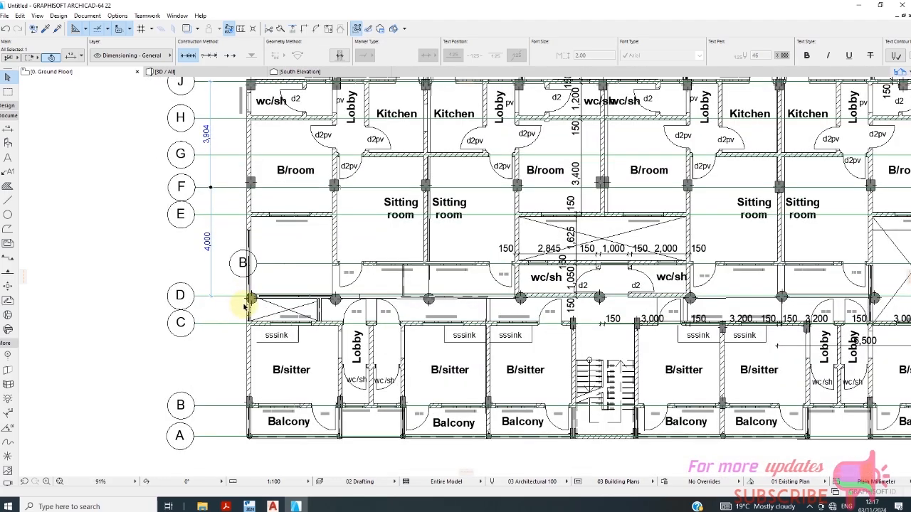
scroll(209, 264, "down", 3)
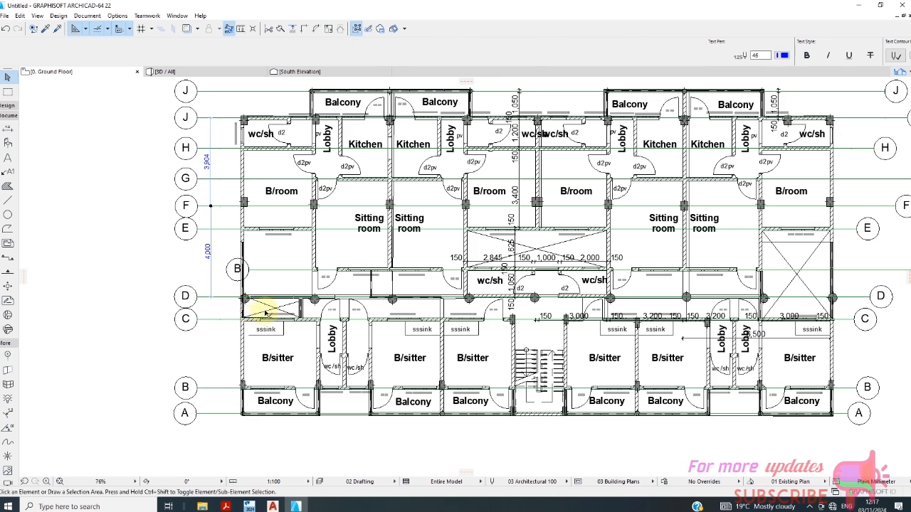
scroll(207, 242, "up", 5)
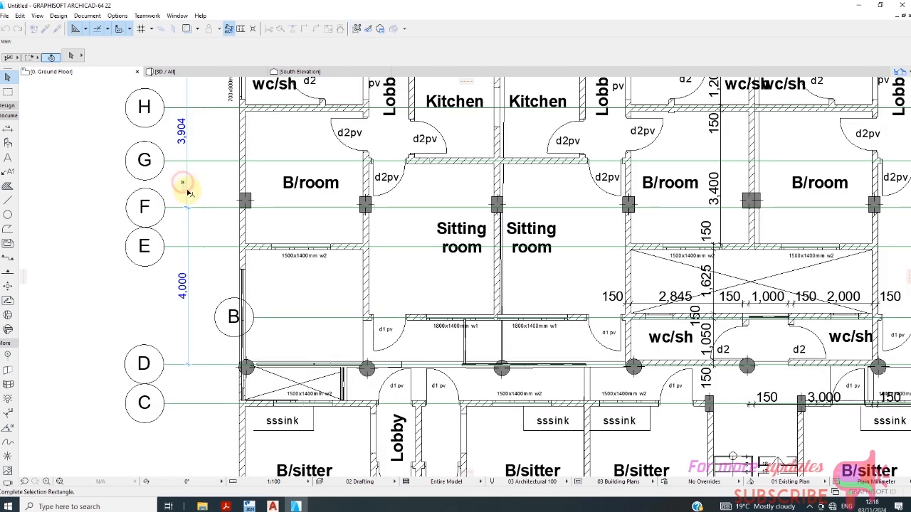
scroll(192, 193, "down", 2)
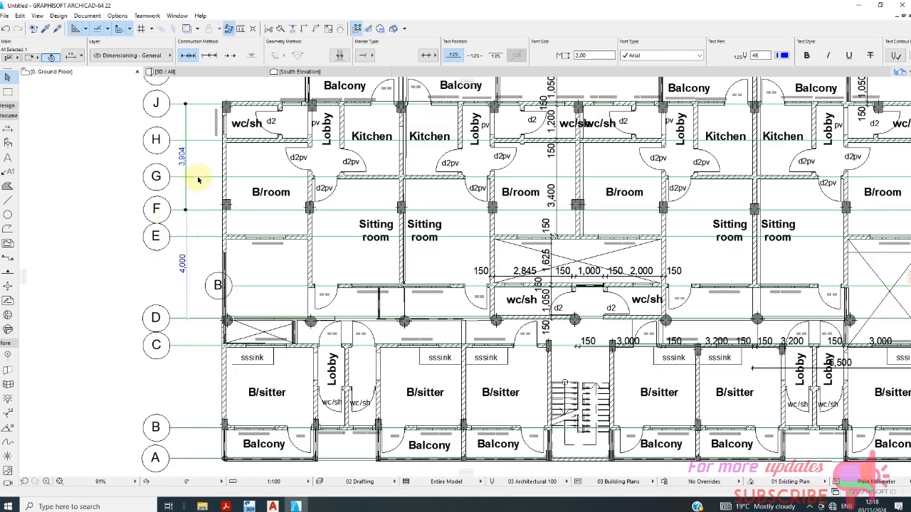
- Delete the F–D and J–F dimensions beside the grid bubbles
left_click(186, 266)
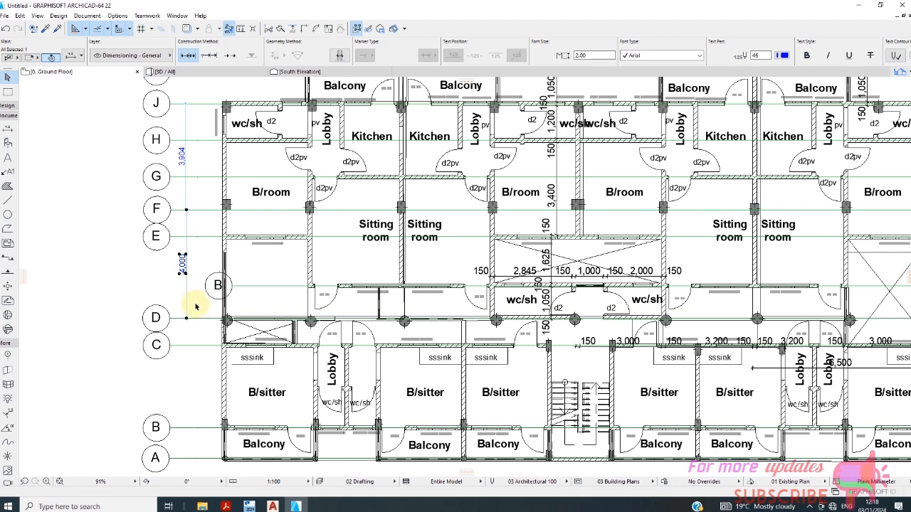
key("Delete")
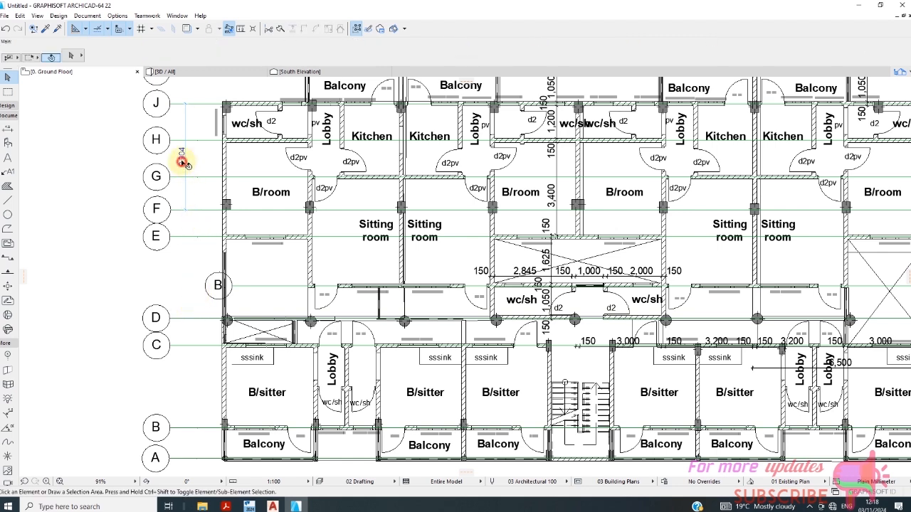
left_click(182, 163)
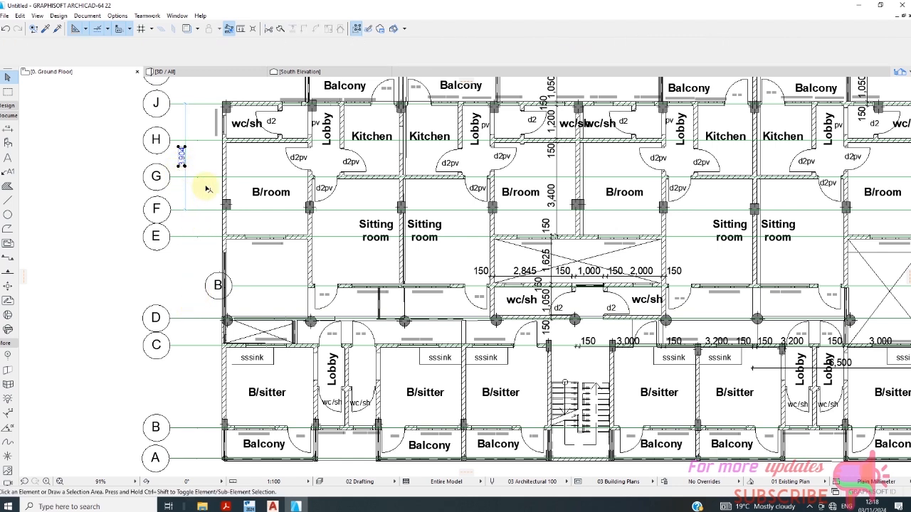
key("Delete")
scroll(208, 178, "down", 3)
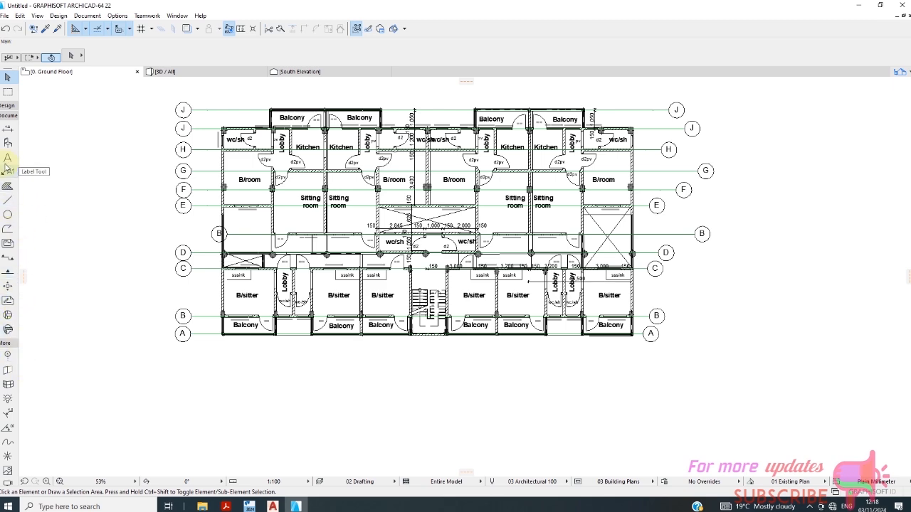
left_click(6, 130)
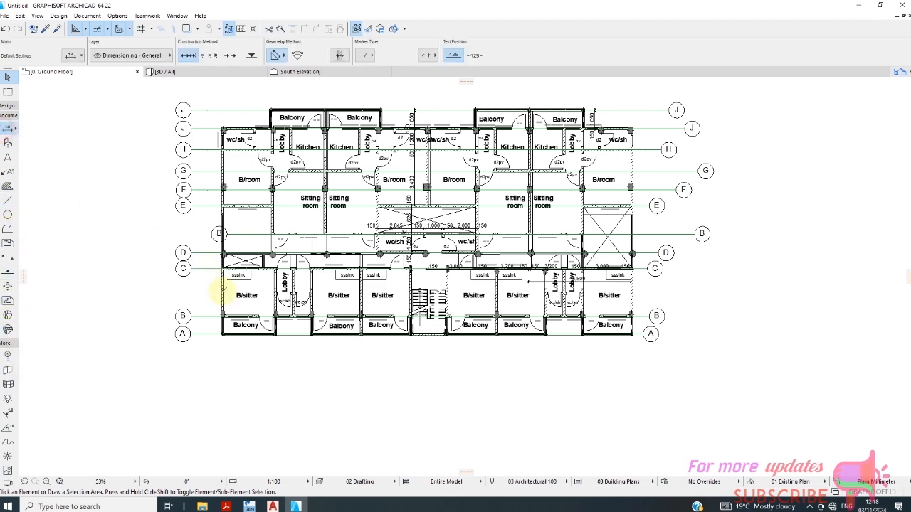
scroll(173, 324, "up", 5)
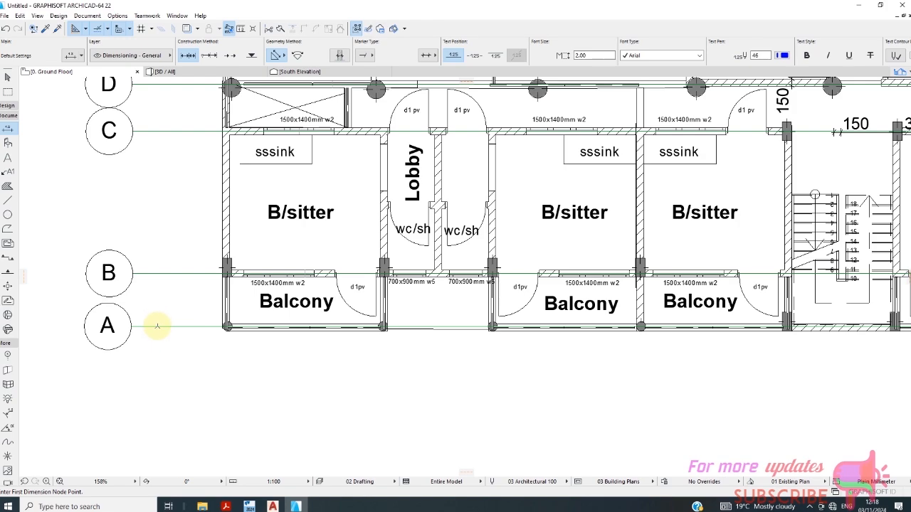
scroll(177, 324, "down", 5)
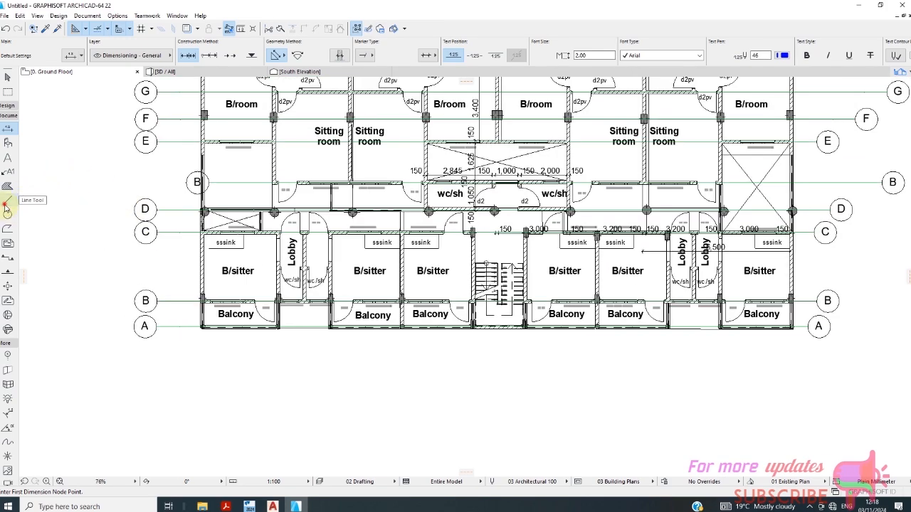
- Draw a vertical reference line just beside the row-grid bubbles, running from above the uppermost grid J to below grid A
left_click(7, 200)
scroll(178, 112, "down", 5)
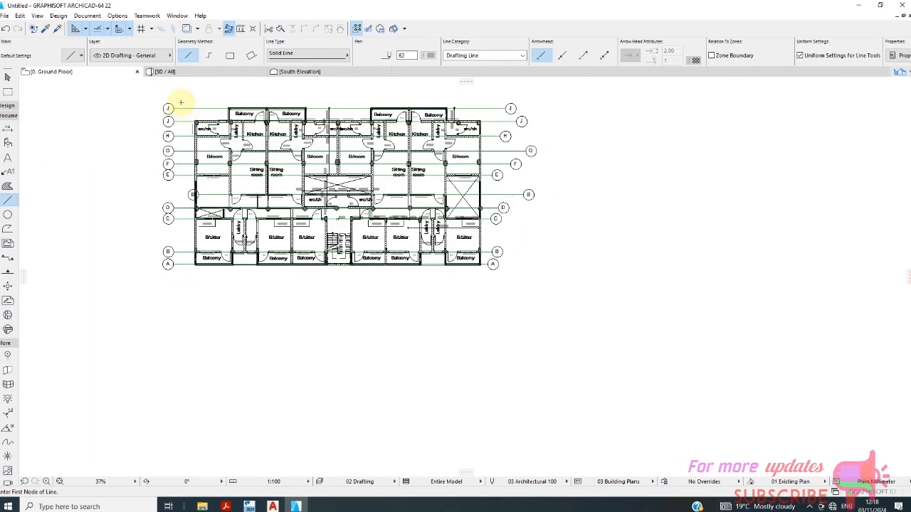
left_click(181, 103)
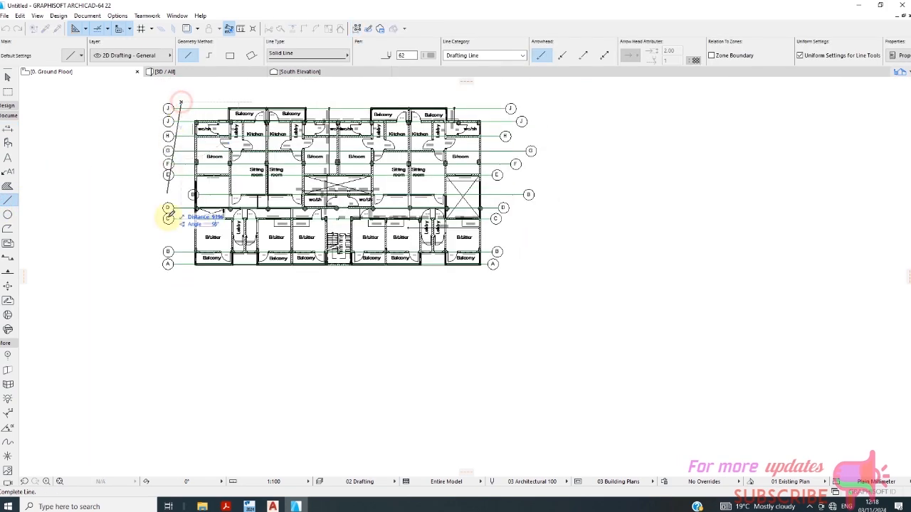
left_click(195, 306)
- Begin a dimension chain along the vertical reference line, picking its intersections with grid lines A, B, C and D
scroll(195, 299, "up", 3)
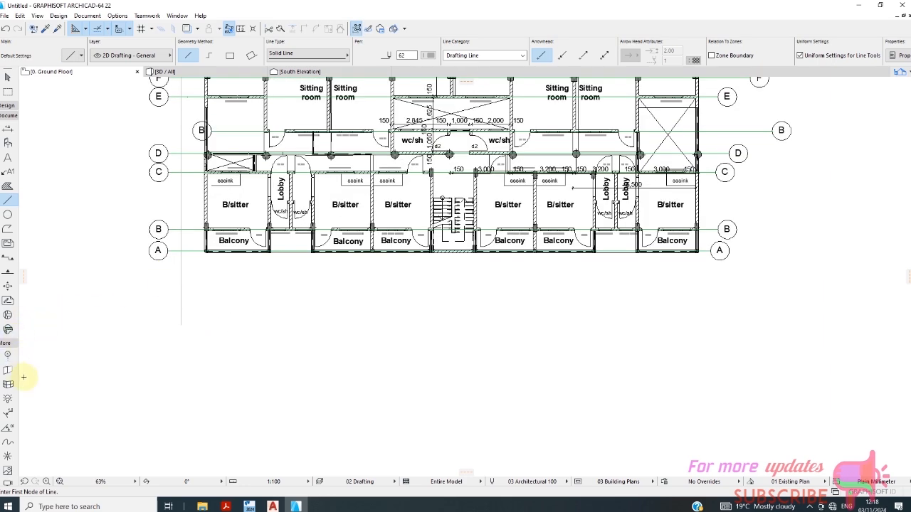
left_click(8, 129)
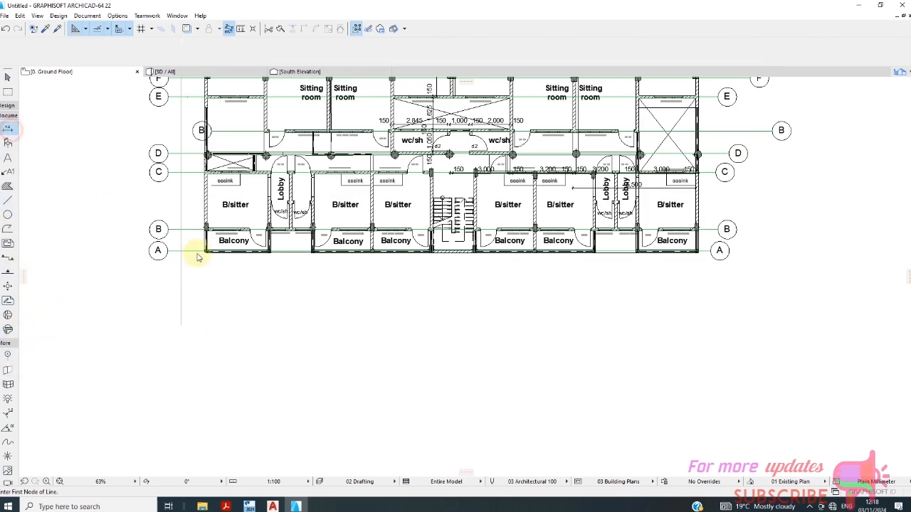
scroll(198, 257, "up", 3)
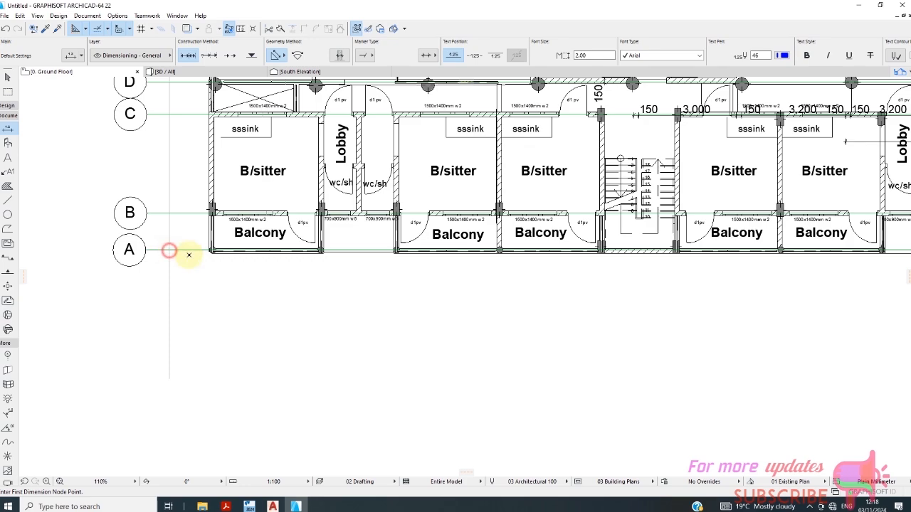
left_click(169, 251)
scroll(173, 163, "down", 2)
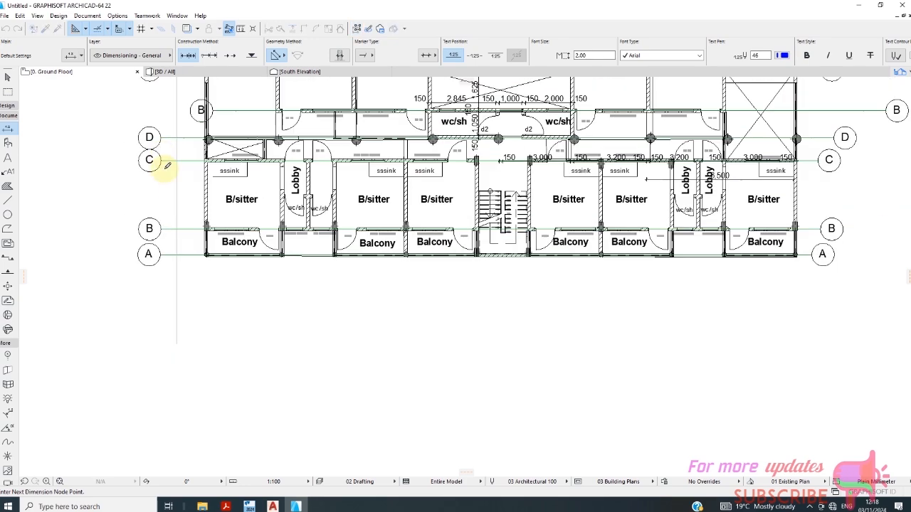
scroll(178, 159, "up", 3)
left_click(183, 162)
scroll(187, 143, "down", 2)
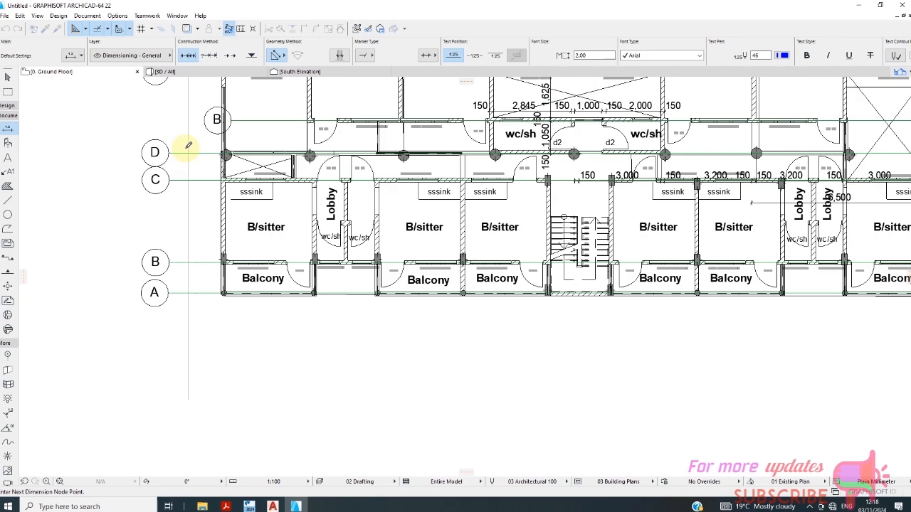
scroll(190, 149, "up", 1)
scroll(201, 152, "down", 2)
scroll(203, 152, "up", 4)
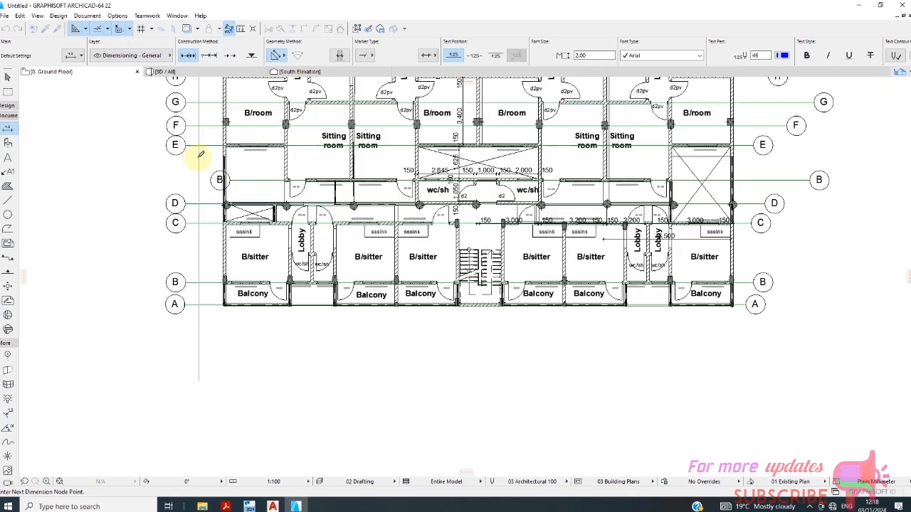
- Extend the dimension chain with the reference line's intersections at grid lines E, F and G
scroll(207, 155, "down", 2)
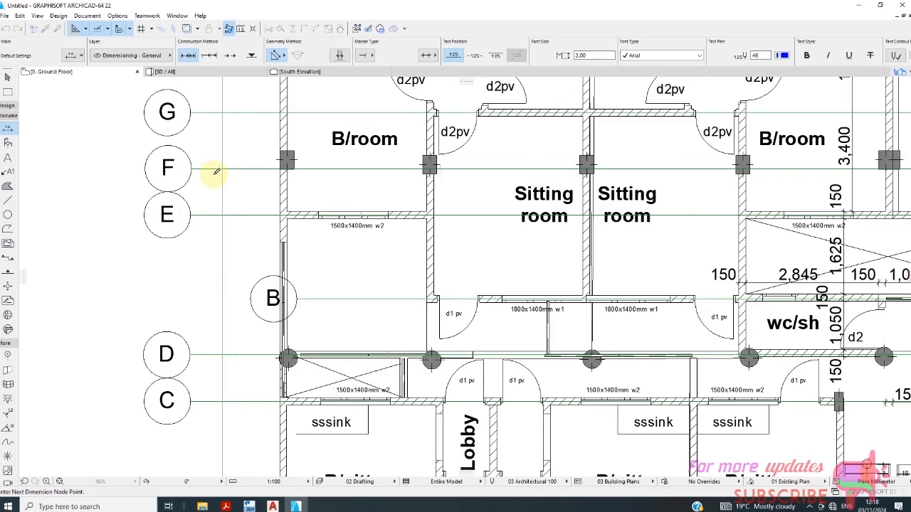
scroll(221, 175, "up", 3)
left_click(225, 177)
scroll(235, 121, "down", 2)
scroll(233, 140, "up", 3)
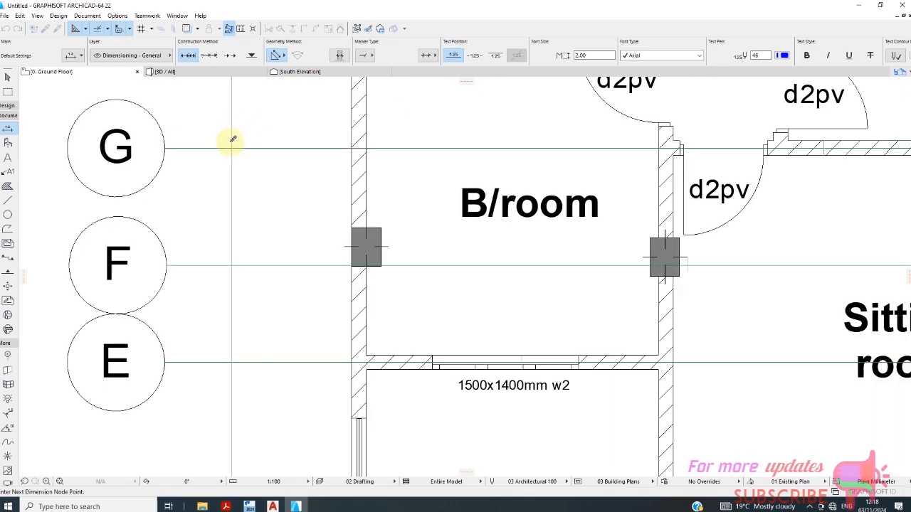
- Add grid line H and both J grid lines to the dimension chain and place it vertically beside the bubbles
scroll(235, 145, "down", 4)
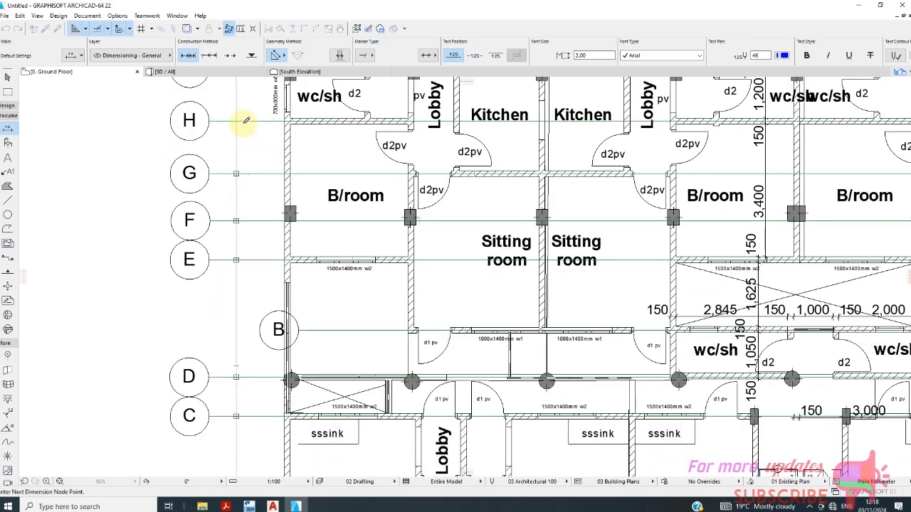
scroll(242, 122, "up", 2)
scroll(258, 214, "down", 3)
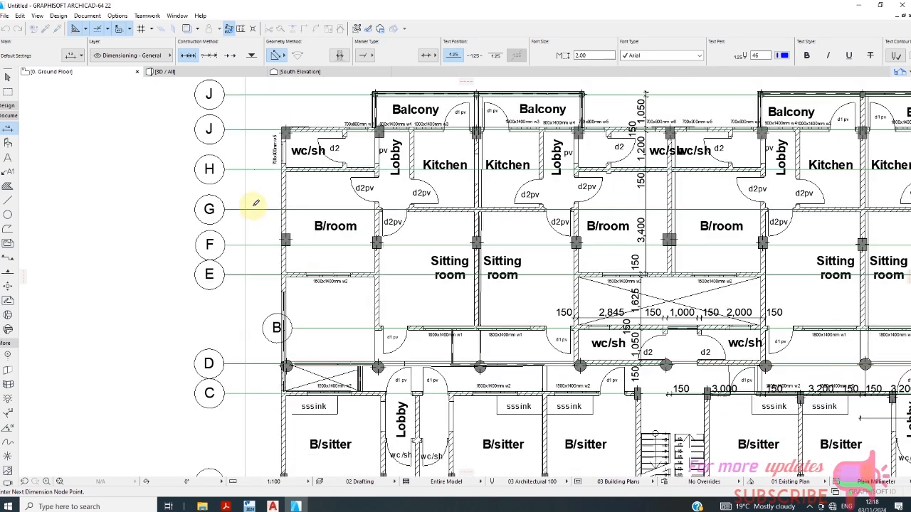
scroll(251, 200, "up", 2)
scroll(242, 138, "down", 3)
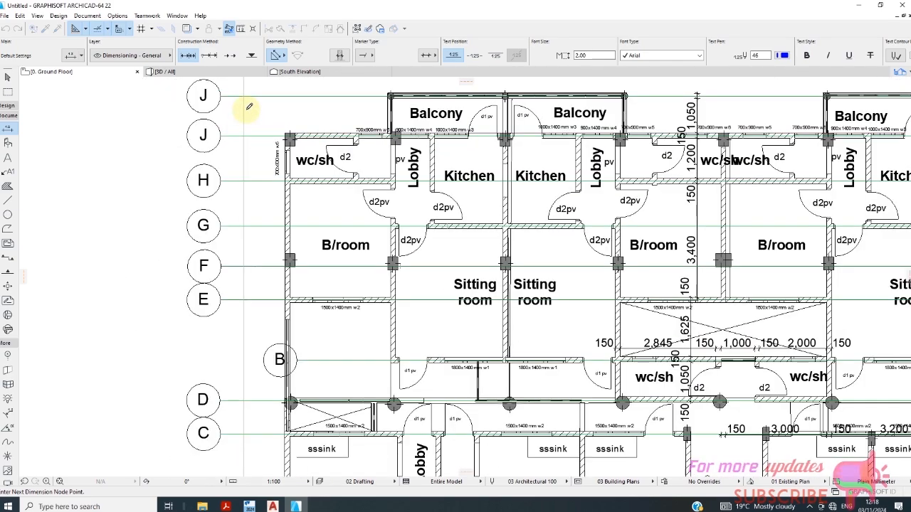
right_click(253, 114)
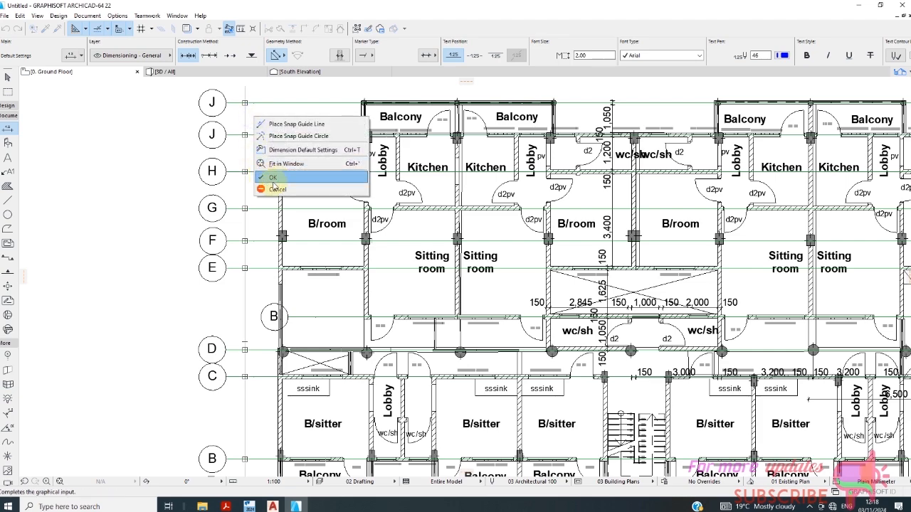
left_click(260, 179)
left_click(238, 190)
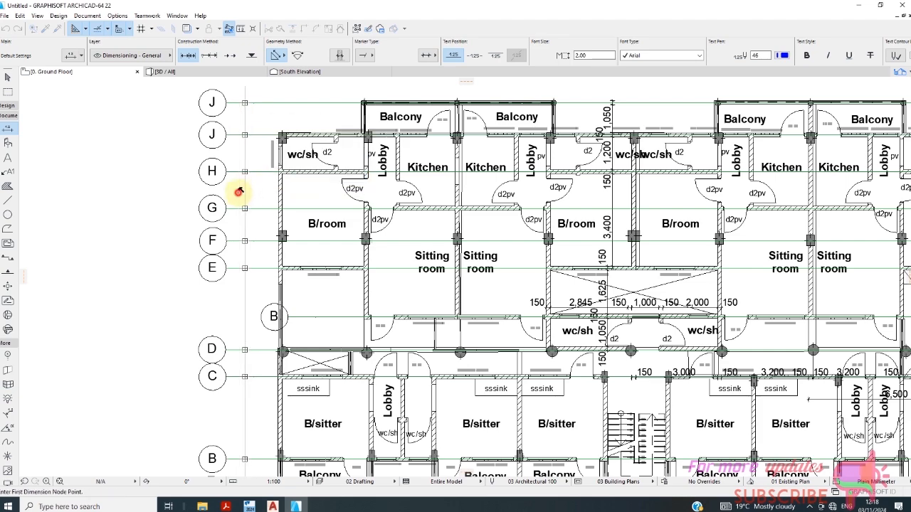
scroll(239, 320, "up", 2)
scroll(255, 169, "down", 2)
scroll(244, 395, "down", 1)
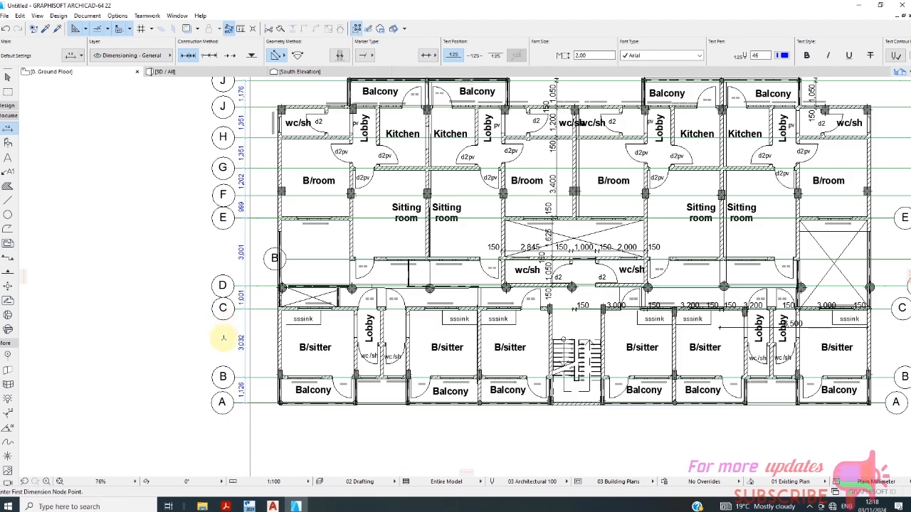
scroll(246, 395, "up", 4)
scroll(266, 381, "down", 3)
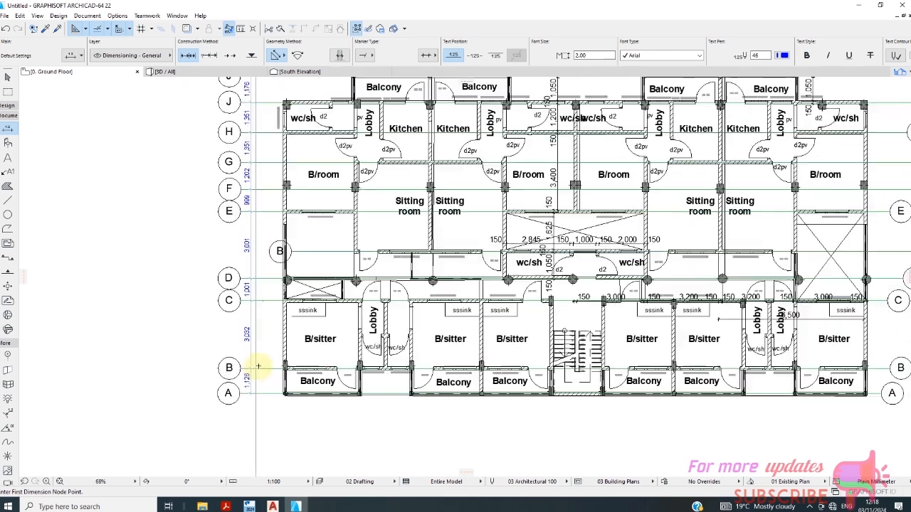
- Inspect the dimension chain between grid lines A and J against the walls and columns on the ground floor plan
scroll(262, 156, "up", 2)
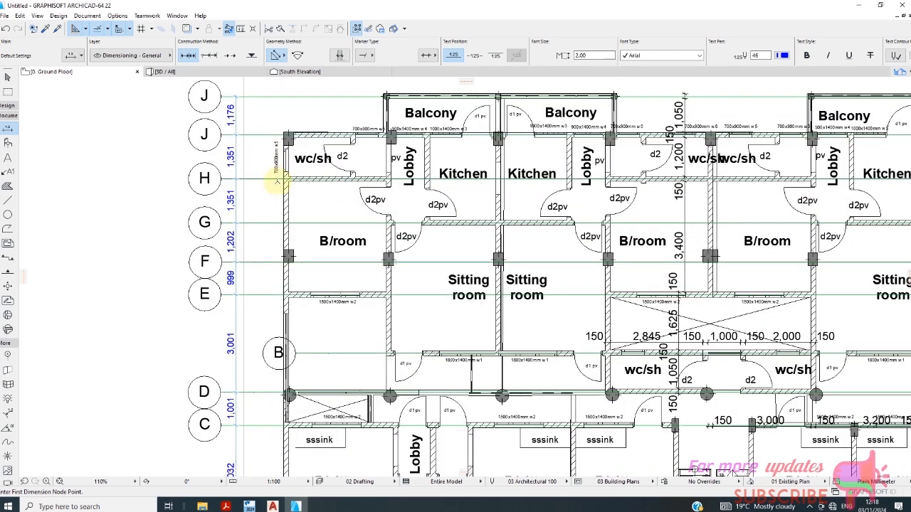
scroll(263, 150, "down", 2)
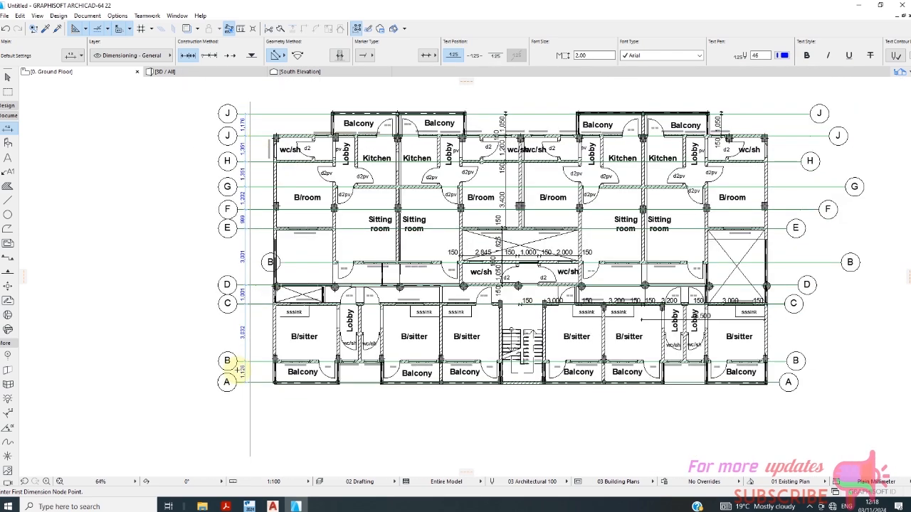
scroll(266, 375, "up", 2)
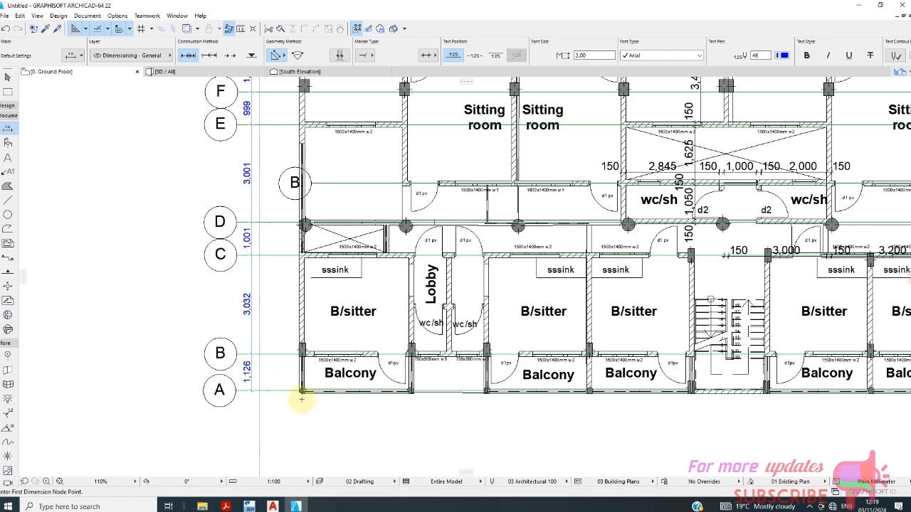
scroll(267, 362, "down", 3)
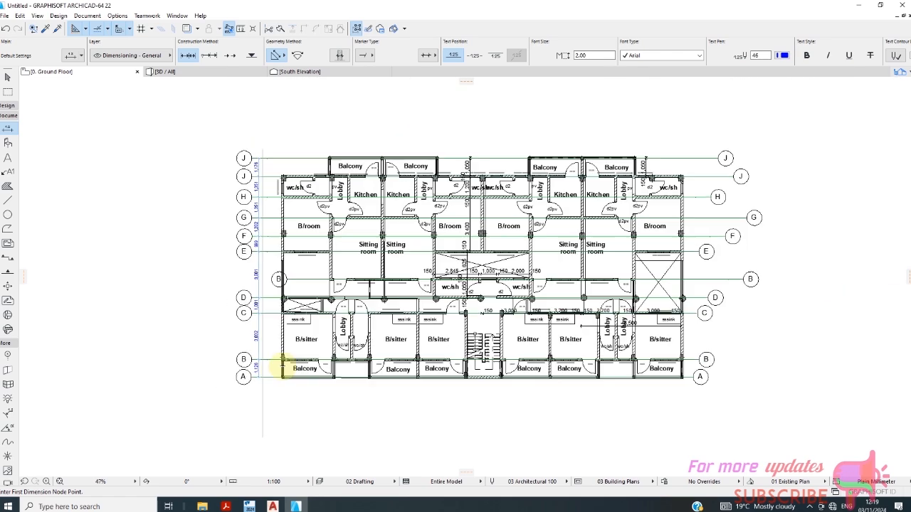
scroll(245, 199, "up", 3)
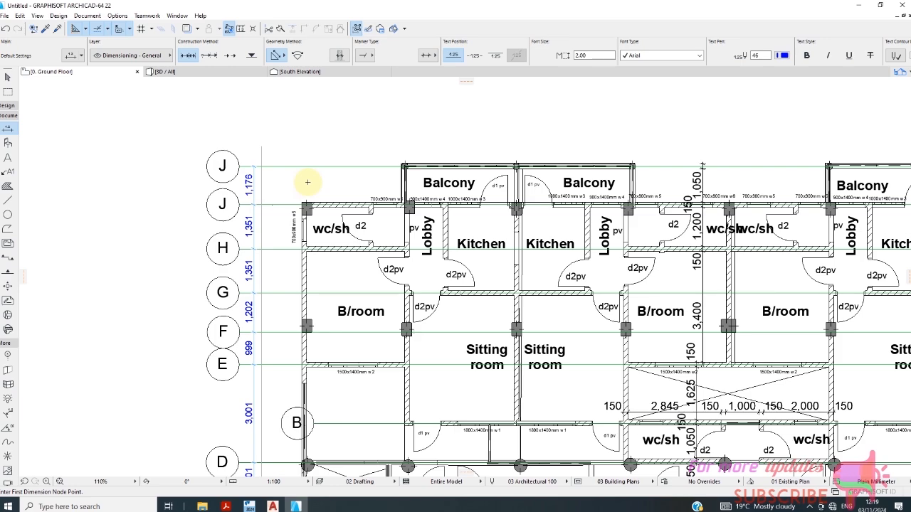
scroll(320, 194, "down", 3)
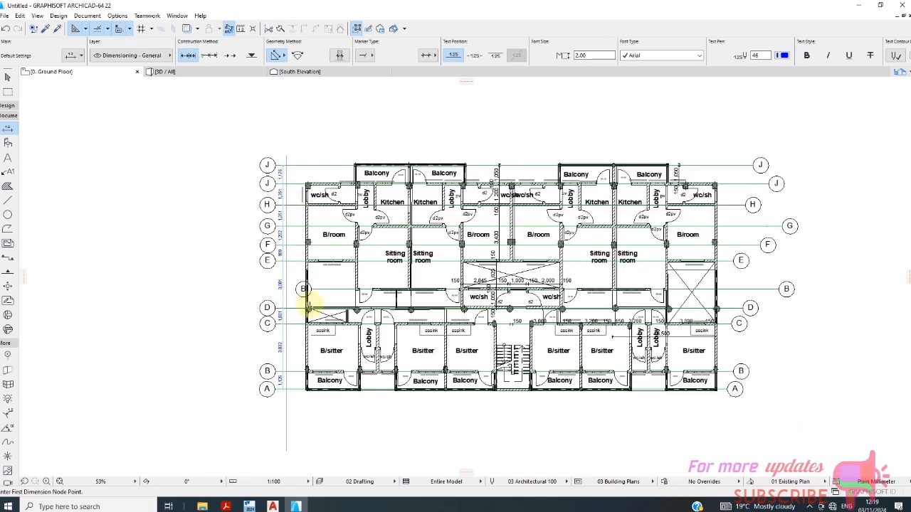
scroll(285, 372, "up", 3)
scroll(305, 346, "up", 1)
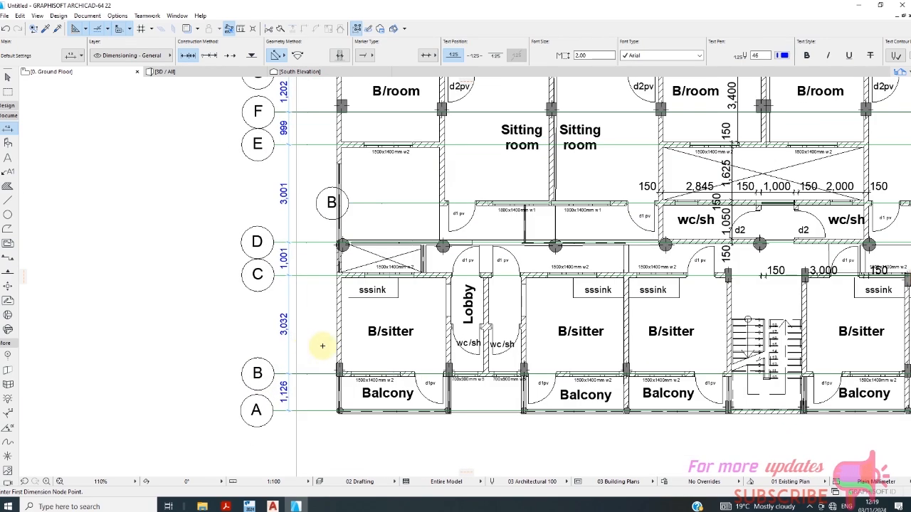
scroll(347, 253, "up", 6)
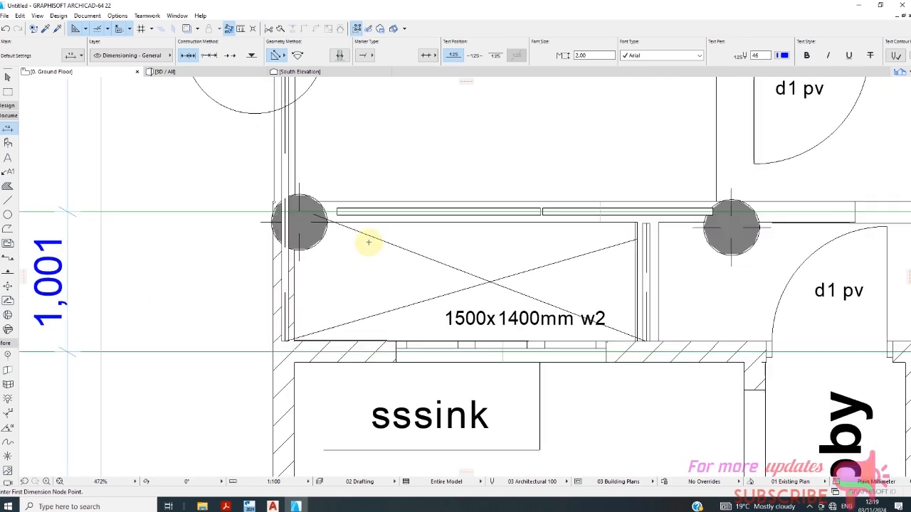
scroll(369, 243, "down", 6)
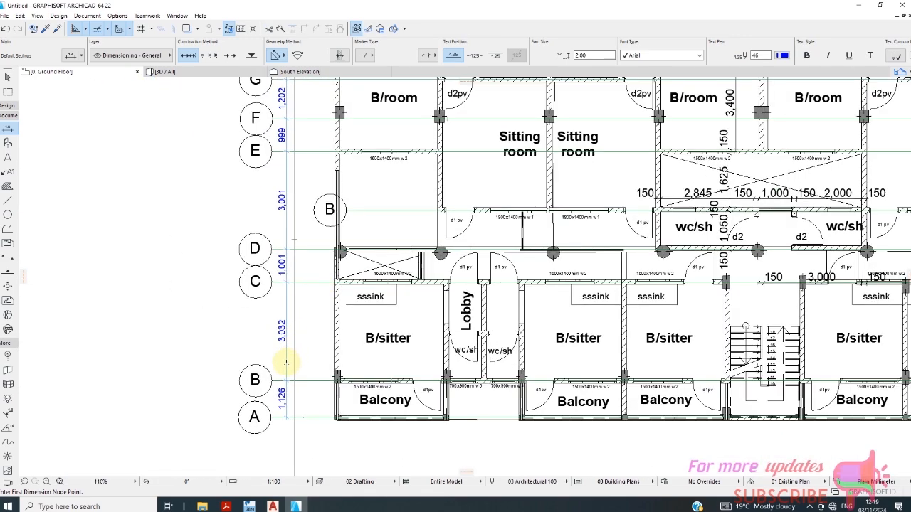
scroll(285, 363, "down", 2)
scroll(299, 139, "up", 2)
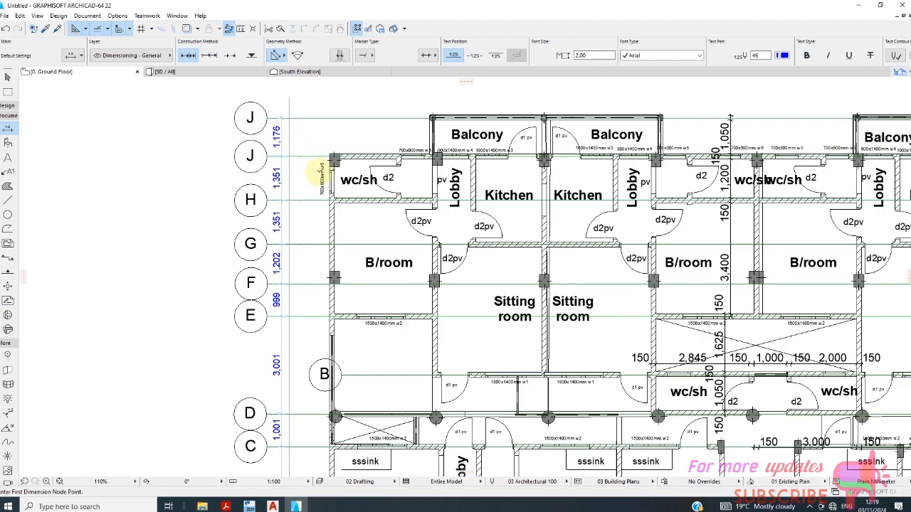
scroll(310, 164, "down", 2)
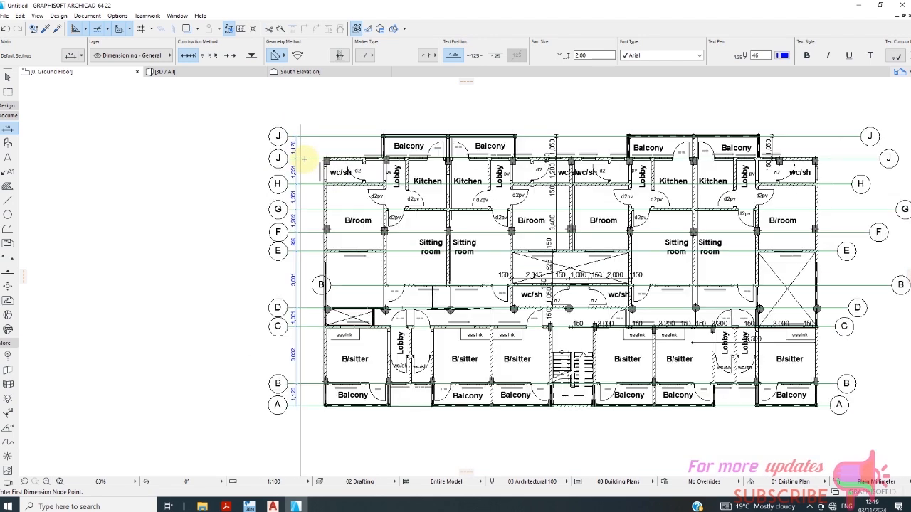
key("Escape")
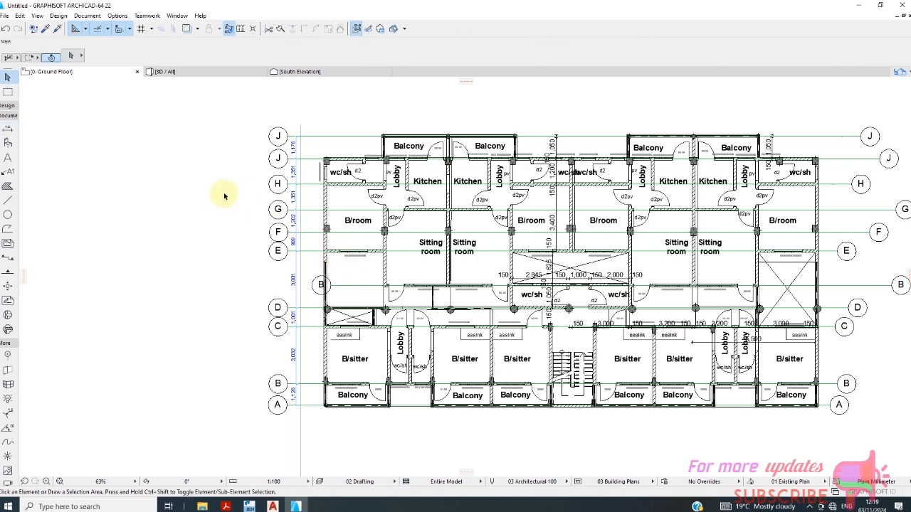
- Draw a 150 mm helper line across the thickness of the B/room's outer wall between grid lines G and H
scroll(223, 193, "down", 2)
left_click(8, 203)
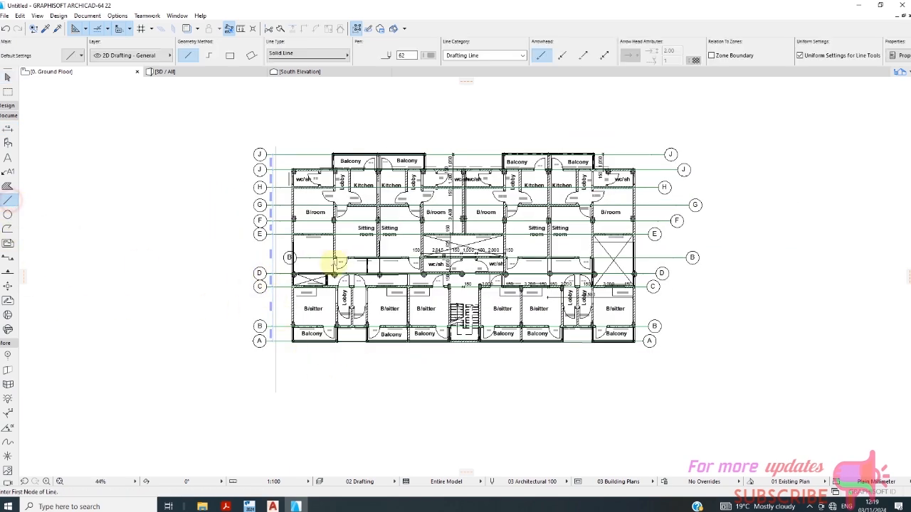
scroll(275, 197, "up", 7)
scroll(244, 181, "up", 1)
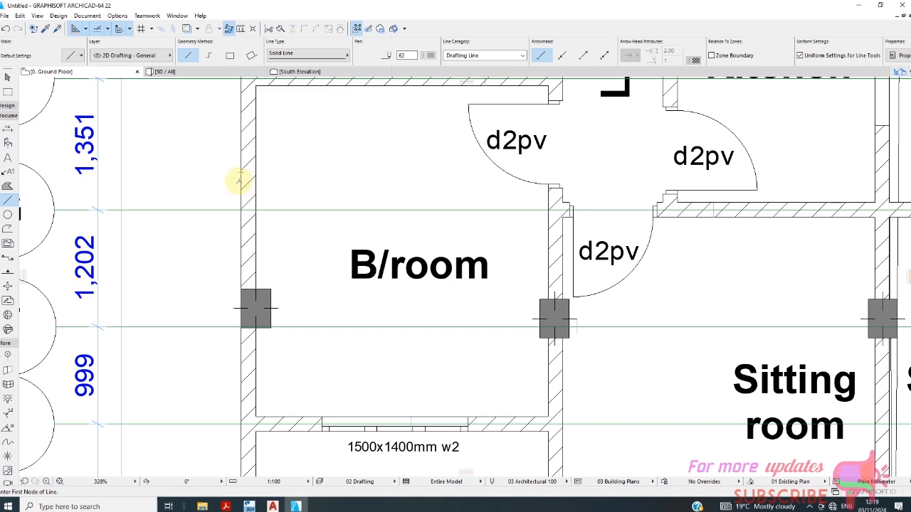
left_click(241, 178)
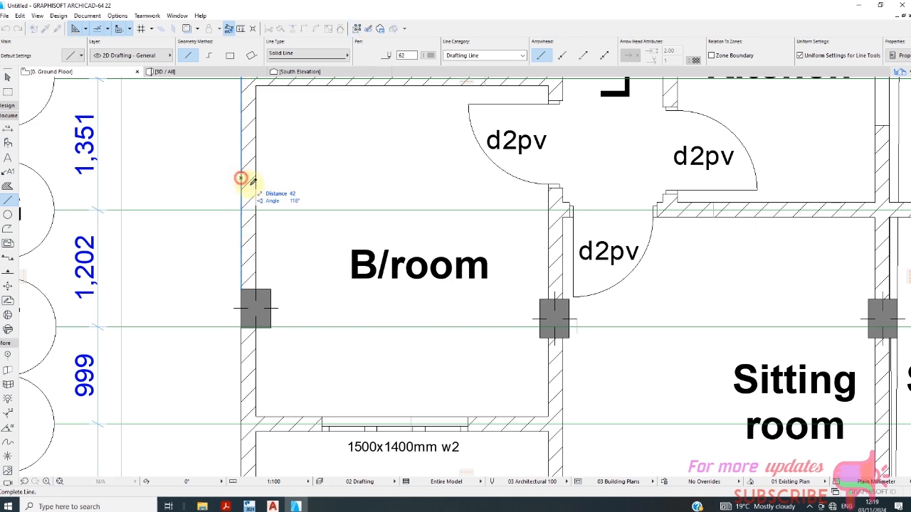
scroll(242, 177, "up", 3)
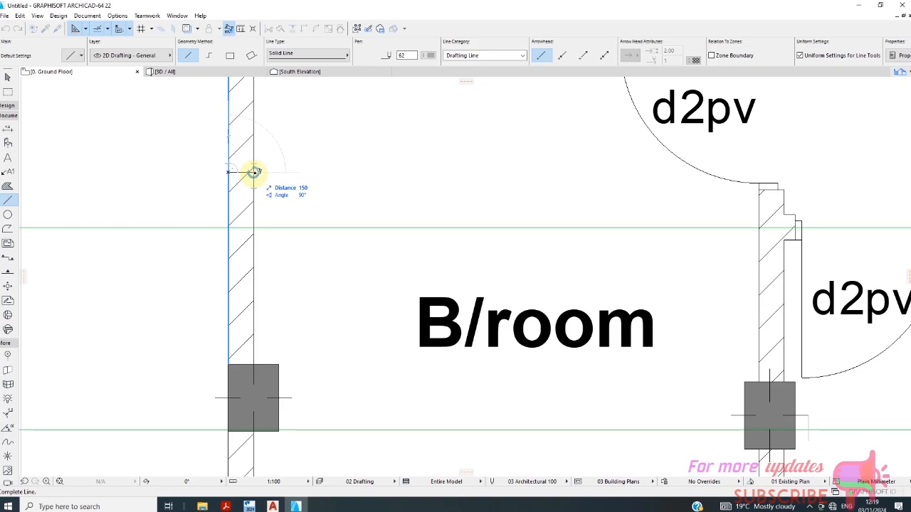
left_click(254, 171)
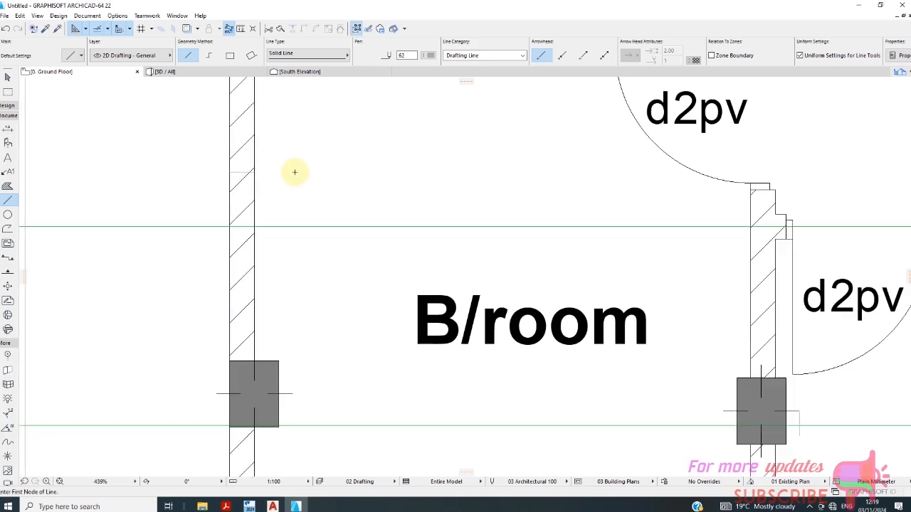
scroll(297, 173, "down", 5)
scroll(282, 226, "down", 3)
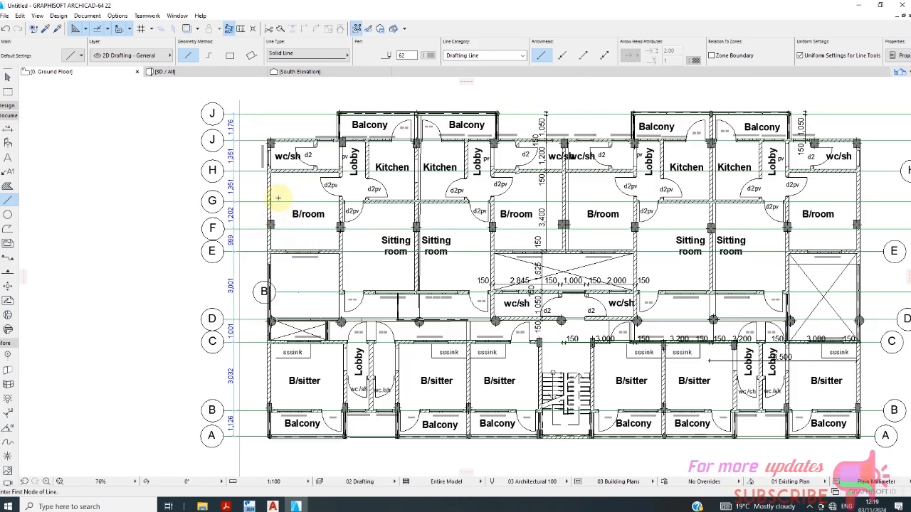
- Set grid naming to 1,2,3... and draw a vertical grid line from the helper line's midpoint straight down to below grid A
scroll(277, 193, "up", 6)
scroll(256, 192, "down", 6)
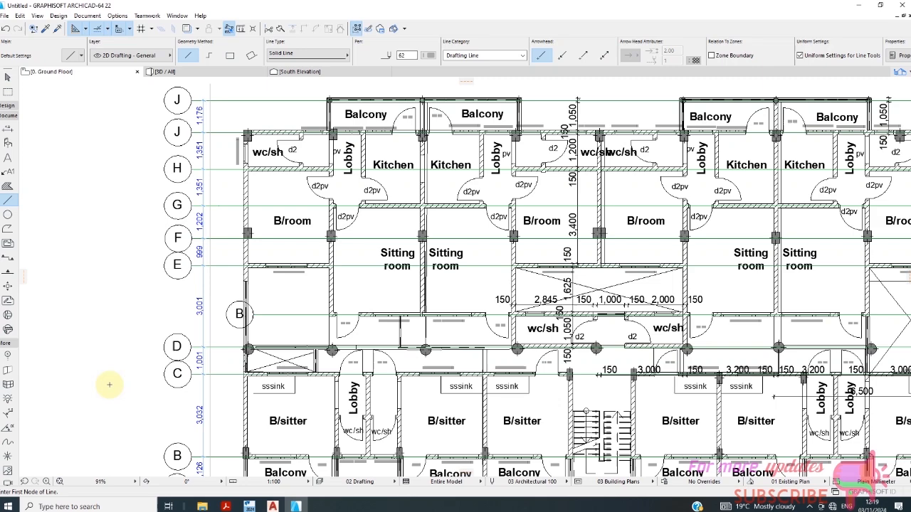
left_click(7, 355)
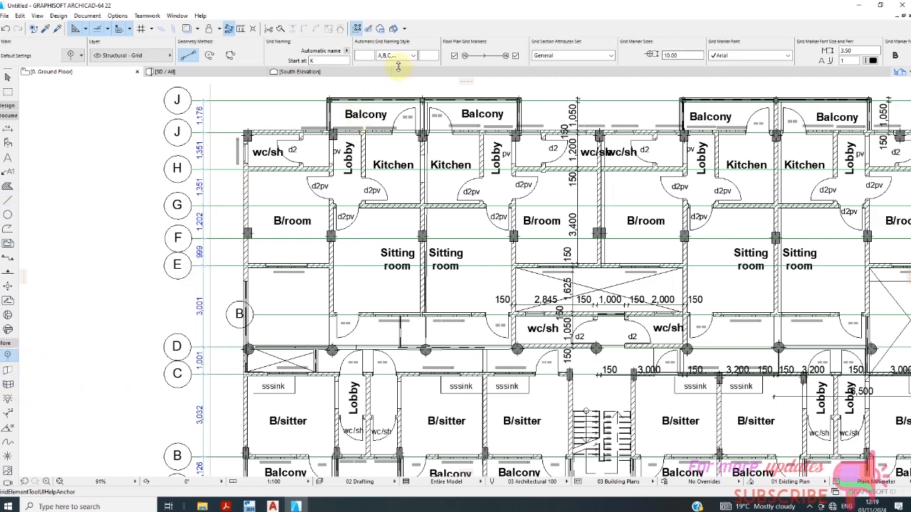
left_click(413, 58)
left_click(390, 74)
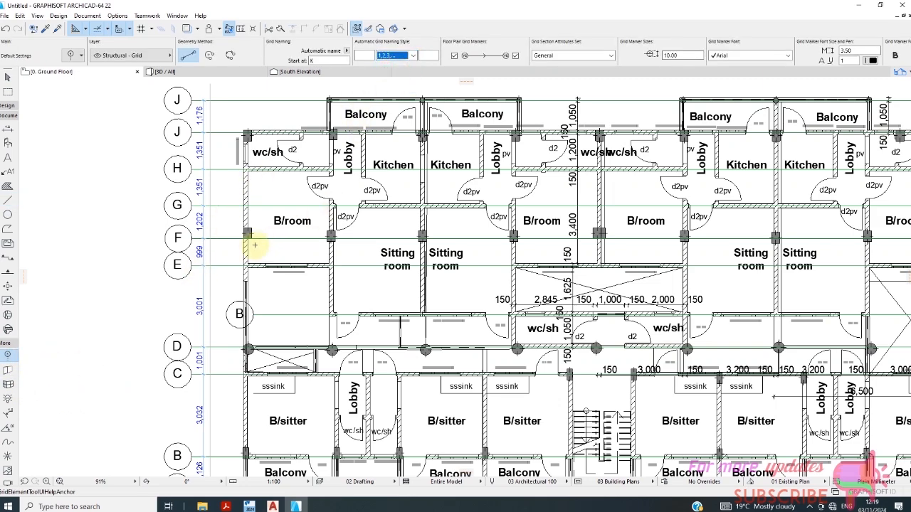
scroll(245, 238, "up", 3)
scroll(246, 183, "up", 7)
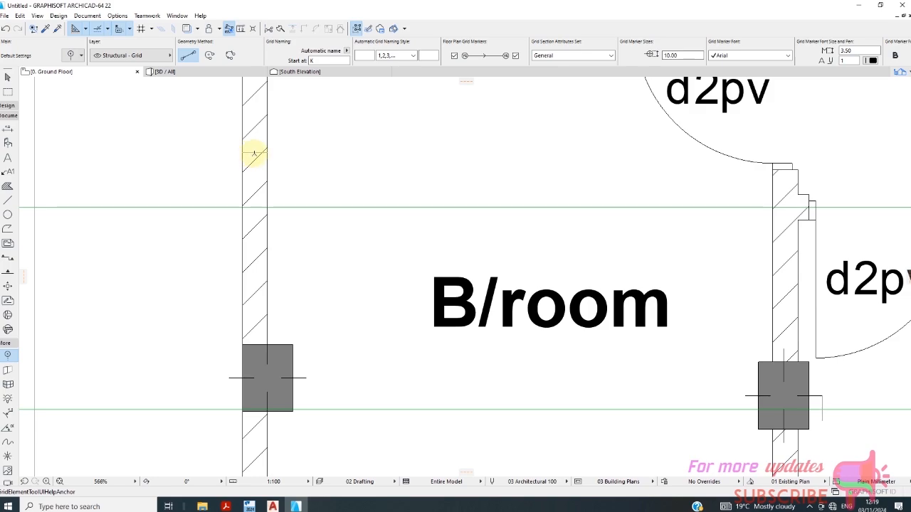
left_click(254, 151)
scroll(289, 142, "down", 12)
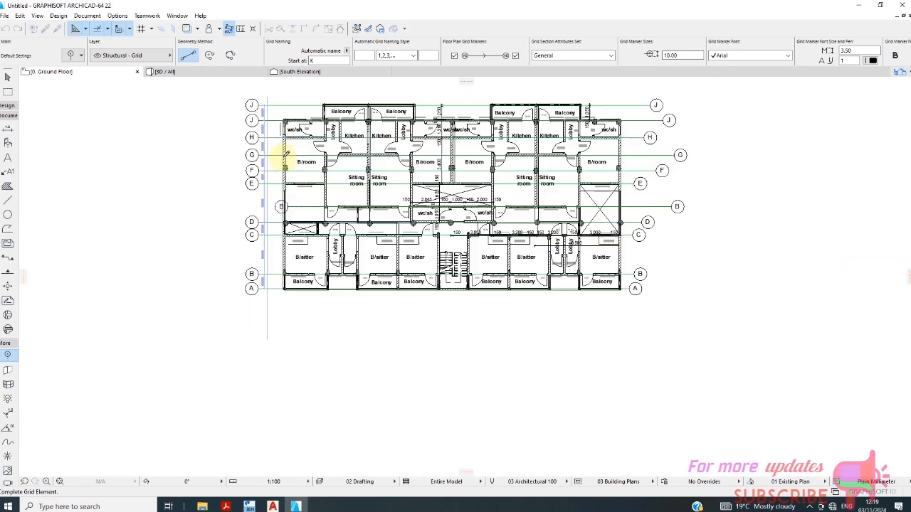
left_click(285, 298)
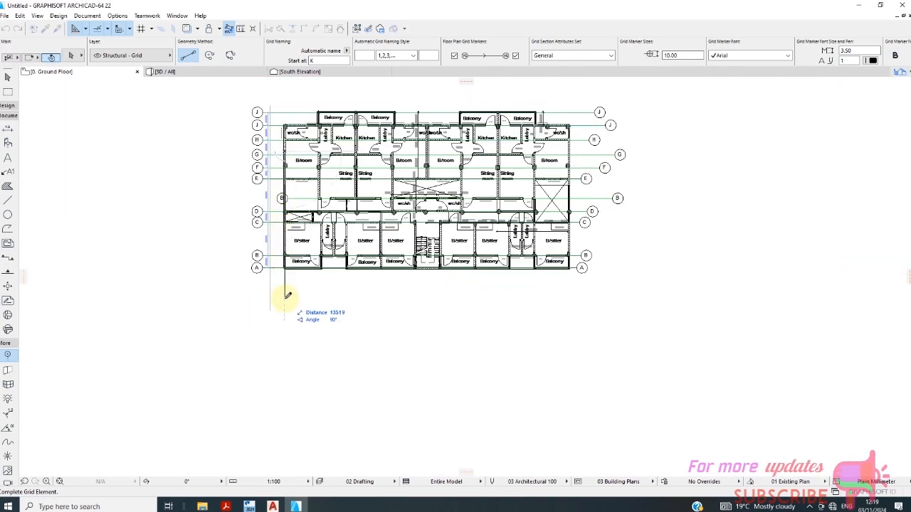
left_click(286, 304)
scroll(287, 153, "up", 4)
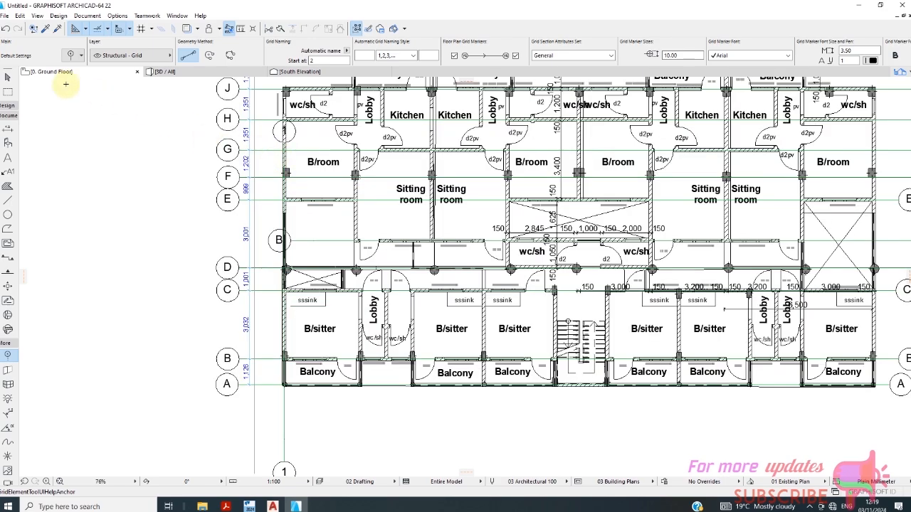
- Stretch the upper end of vertical grid line 1 straight up to above the uppermost grid J
left_click(7, 78)
scroll(284, 150, "up", 6)
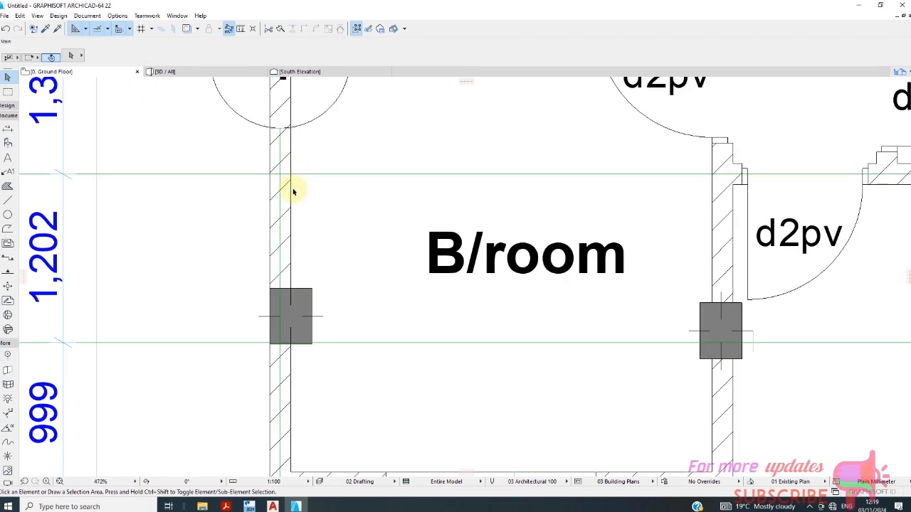
scroll(286, 257, "down", 1)
scroll(288, 170, "up", 3)
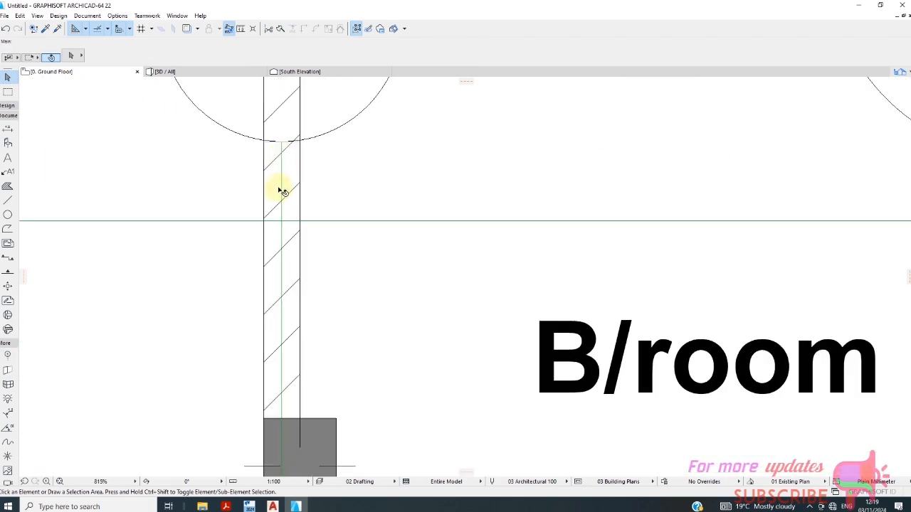
left_click(279, 191)
left_click(360, 187)
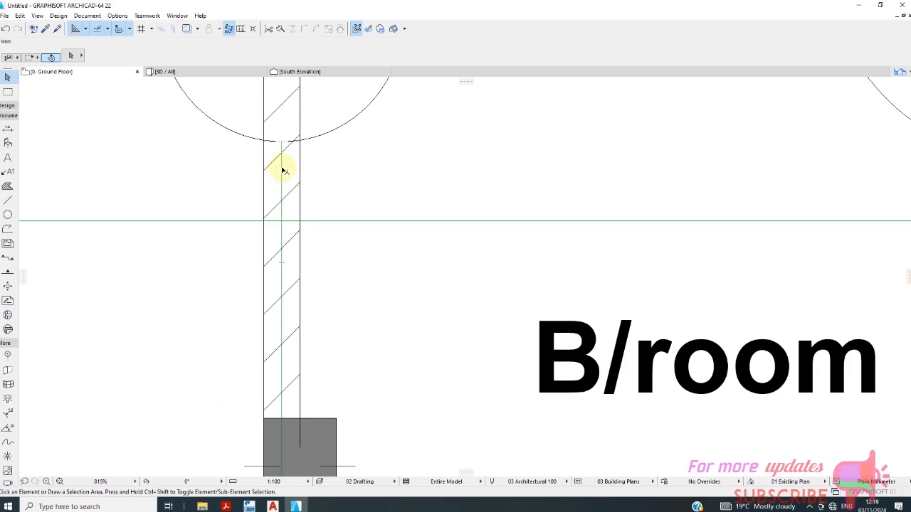
left_click(283, 143)
left_click(282, 140)
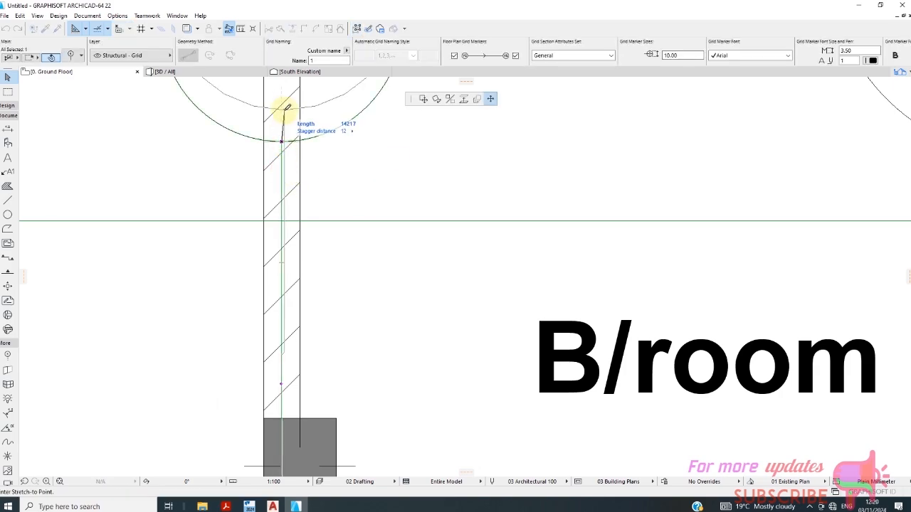
scroll(281, 167, "down", 6)
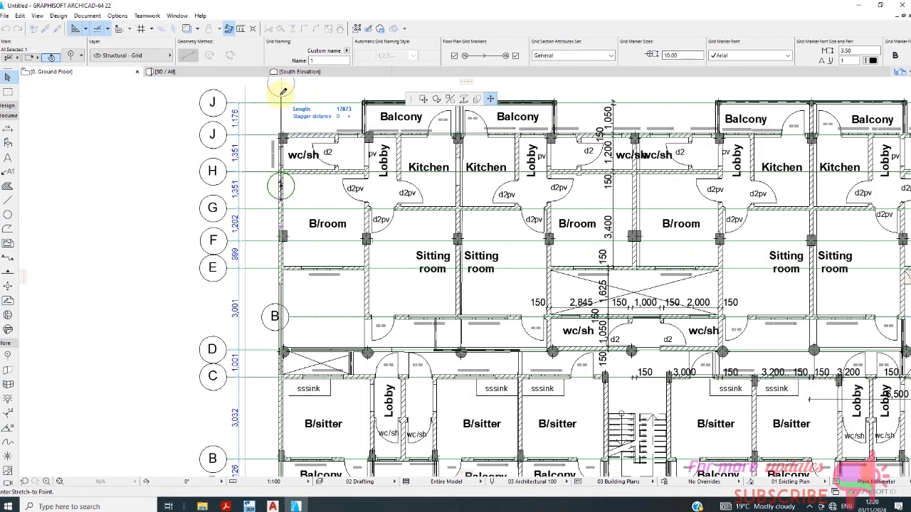
scroll(274, 132, "down", 3)
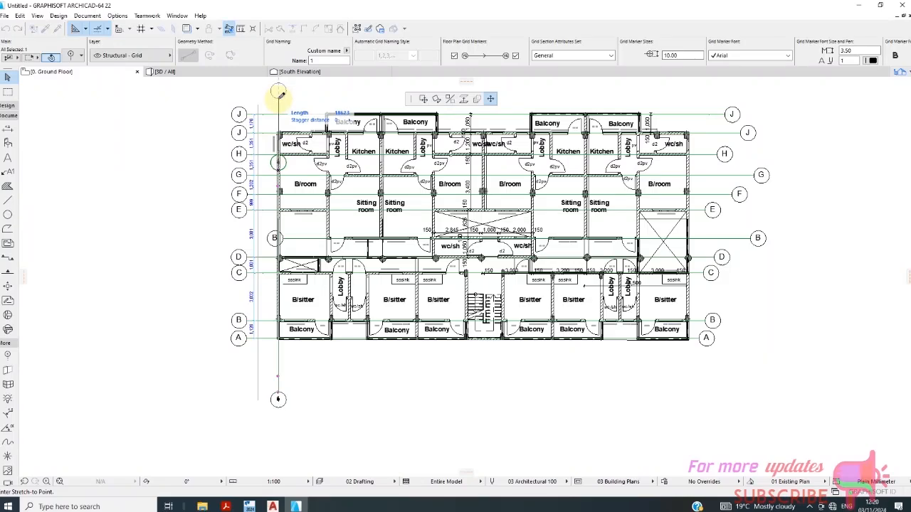
left_click(279, 98)
- Select vertical grid line 1 together with its helper line and start dragging multiple copies from the helper line's outer end
scroll(281, 205, "up", 8)
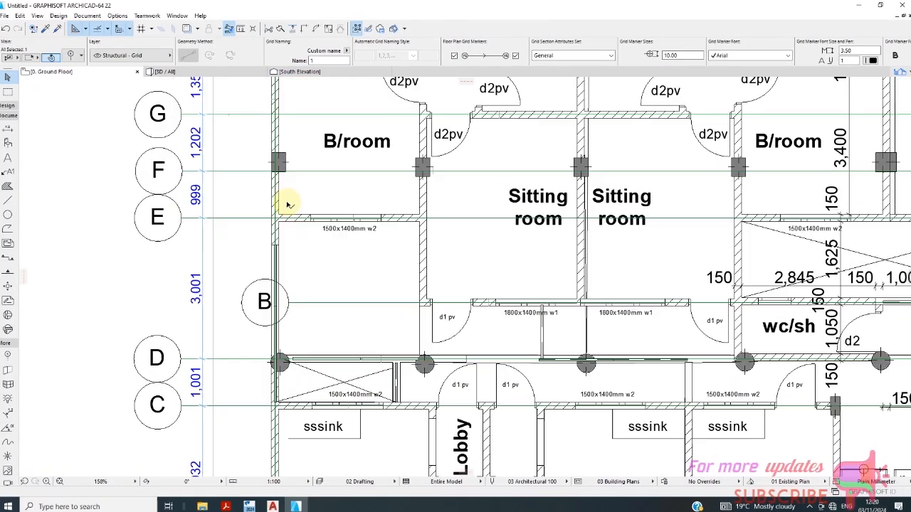
scroll(295, 270, "down", 5)
scroll(286, 193, "up", 6)
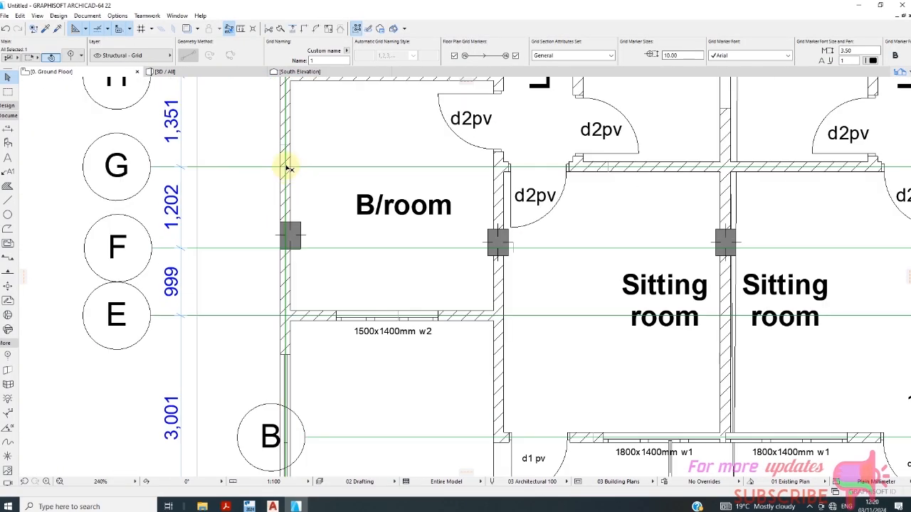
scroll(263, 131, "up", 5)
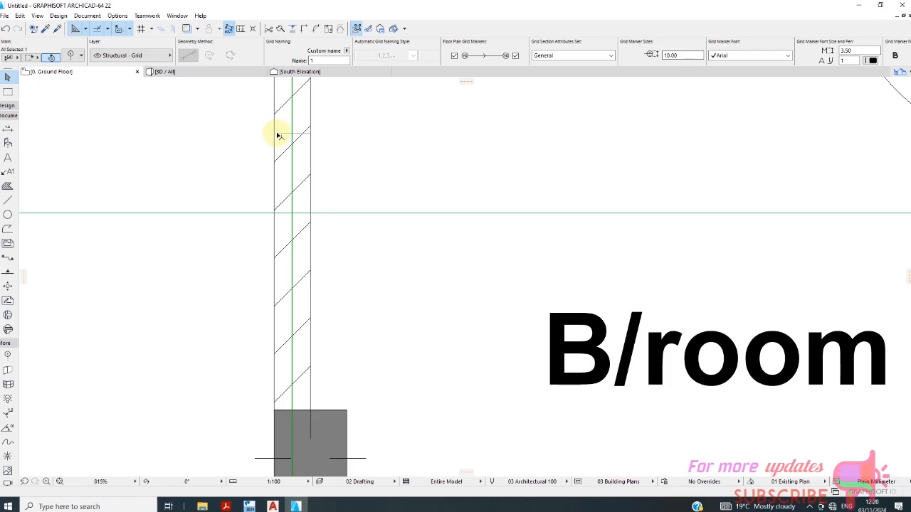
left_click(279, 134)
scroll(315, 356, "down", 6)
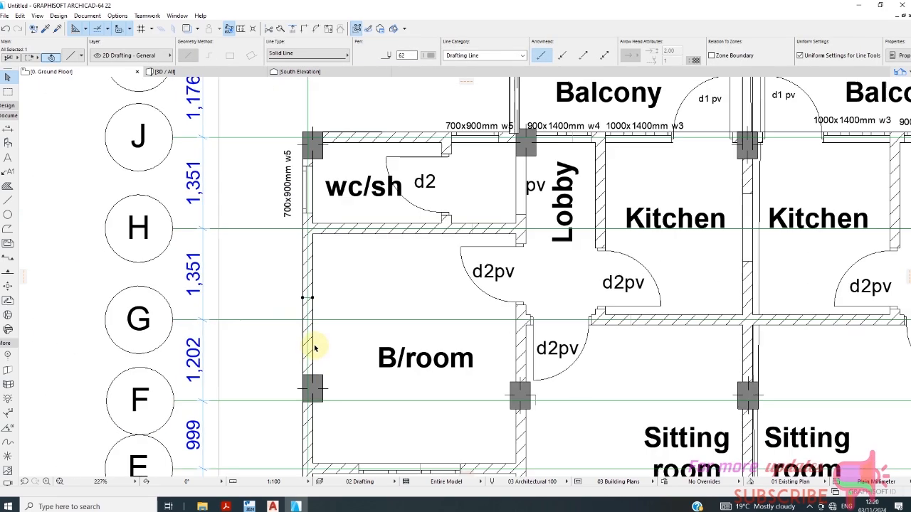
scroll(325, 254, "up", 4)
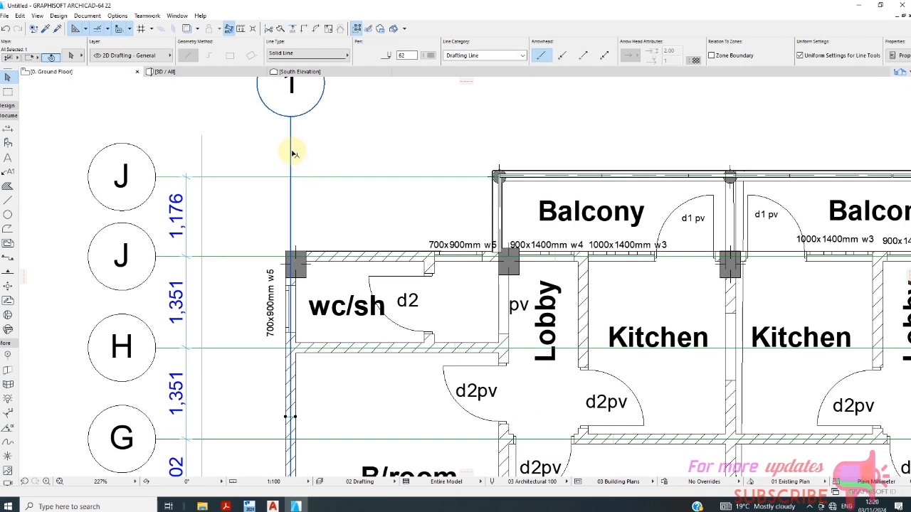
left_click(291, 154)
scroll(342, 301, "down", 5)
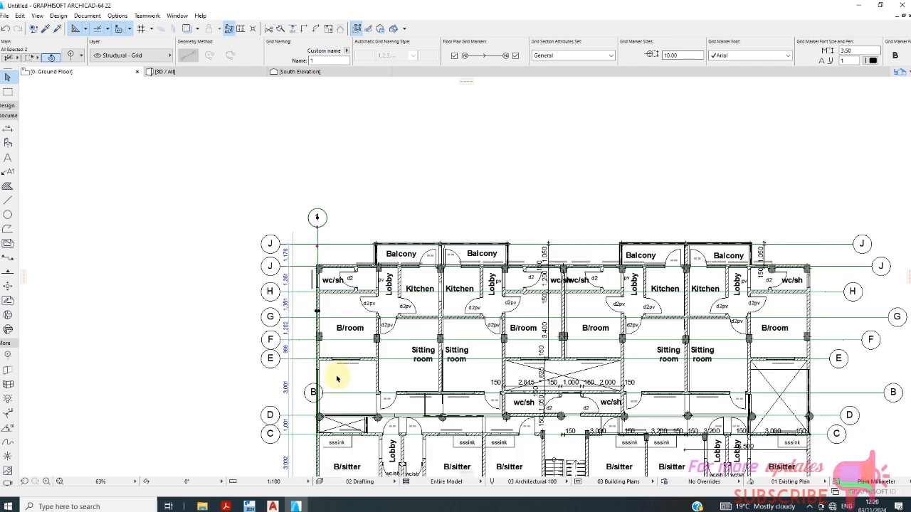
scroll(252, 327, "up", 1)
right_click(104, 219)
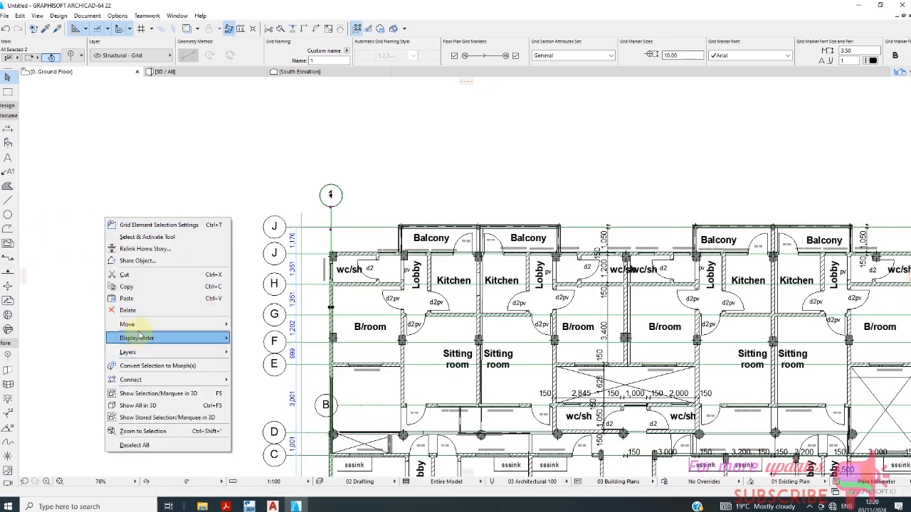
mouse_move(133, 324)
left_click(267, 412)
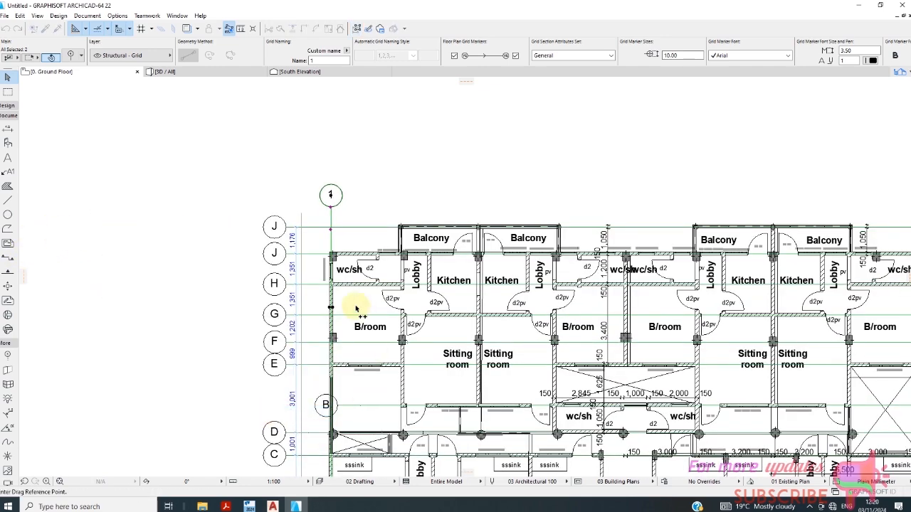
scroll(313, 313, "up", 6)
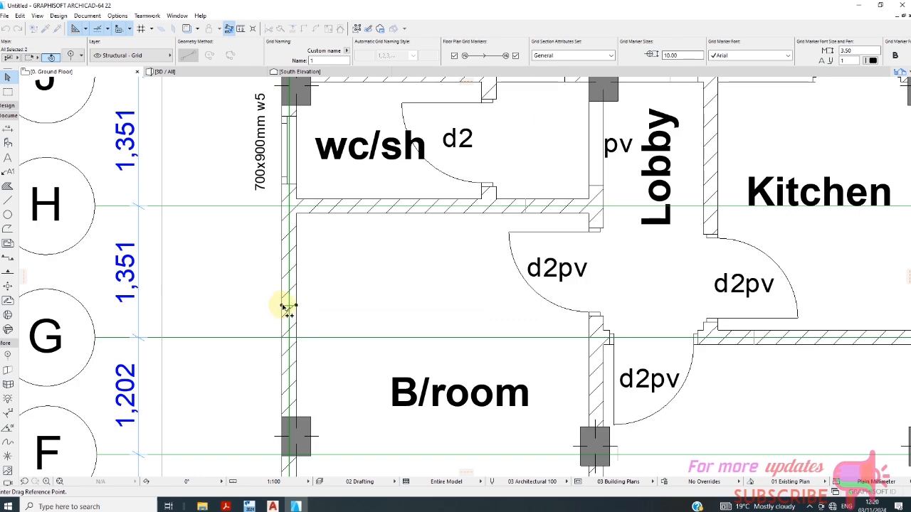
left_click(287, 308)
- Place copies of grid line 1 on the wall between the westernmost B/room and sitting room and on the adjacent wall between the two sitting rooms
scroll(249, 246, "down", 3)
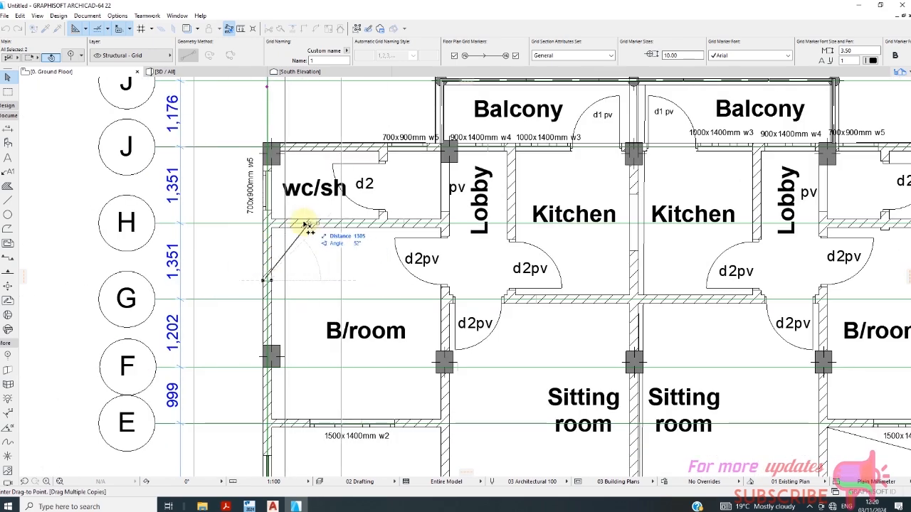
scroll(305, 227, "down", 3)
scroll(395, 286, "up", 6)
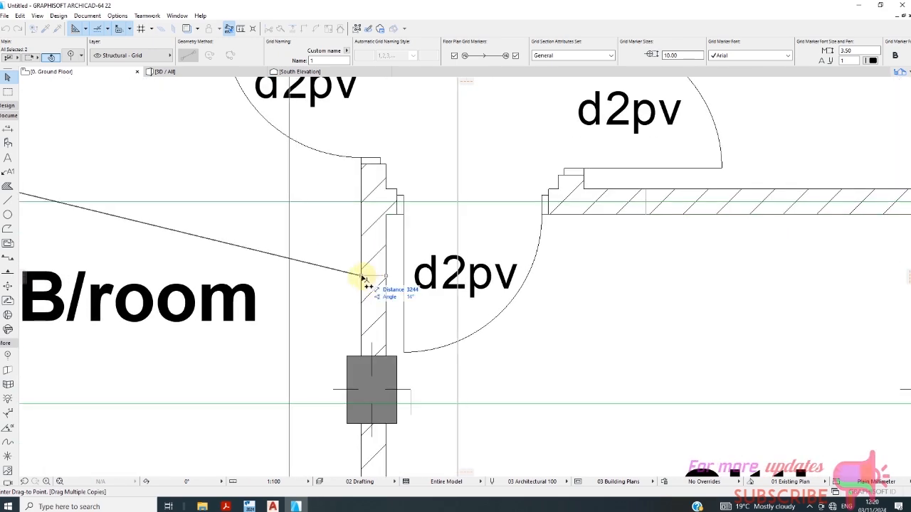
scroll(363, 278, "down", 8)
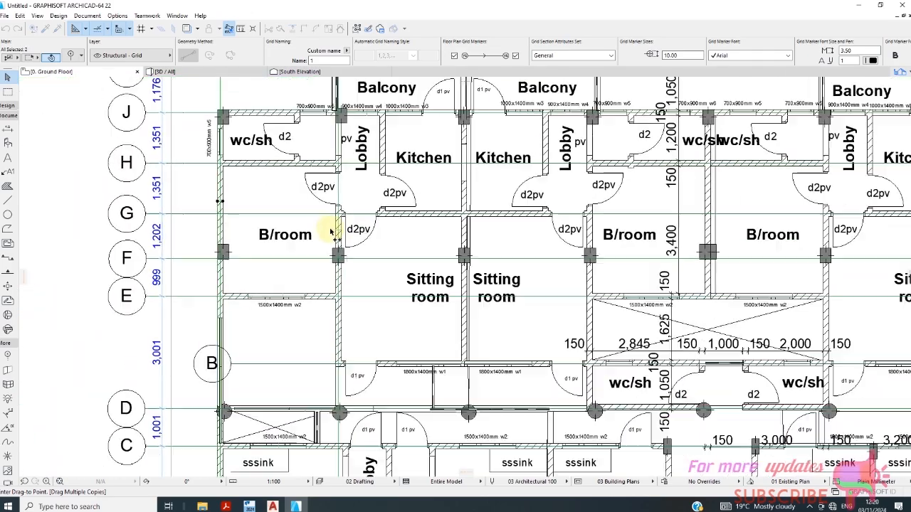
scroll(424, 268, "up", 10)
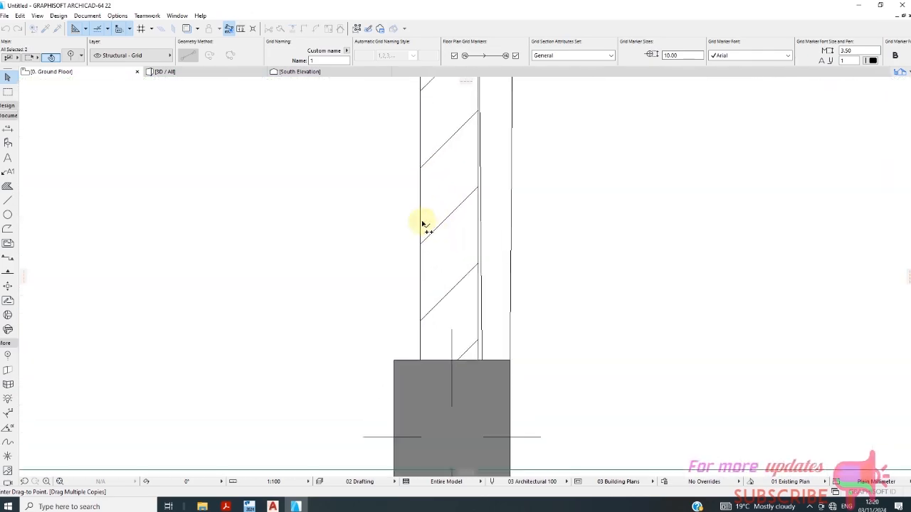
scroll(316, 189, "down", 10)
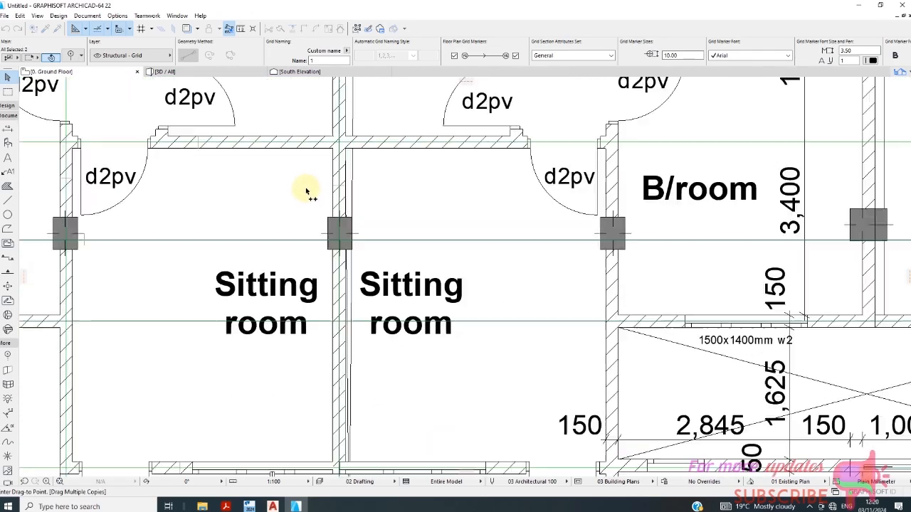
scroll(320, 213, "down", 4)
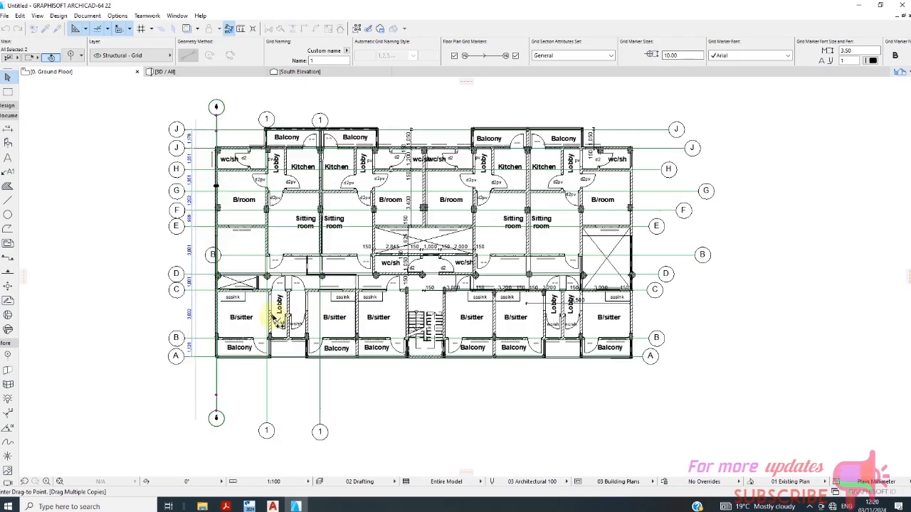
- Place grid line copies on both outer walls of the western lobby and wc/sh block and on the wall between the next two B/sitters
scroll(264, 303, "up", 6)
scroll(274, 306, "up", 2)
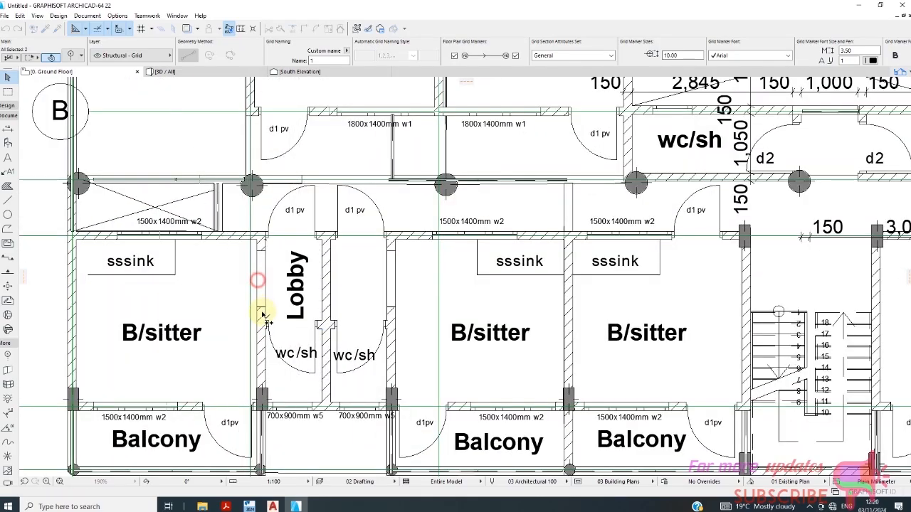
scroll(299, 315, "down", 5)
scroll(301, 308, "up", 6)
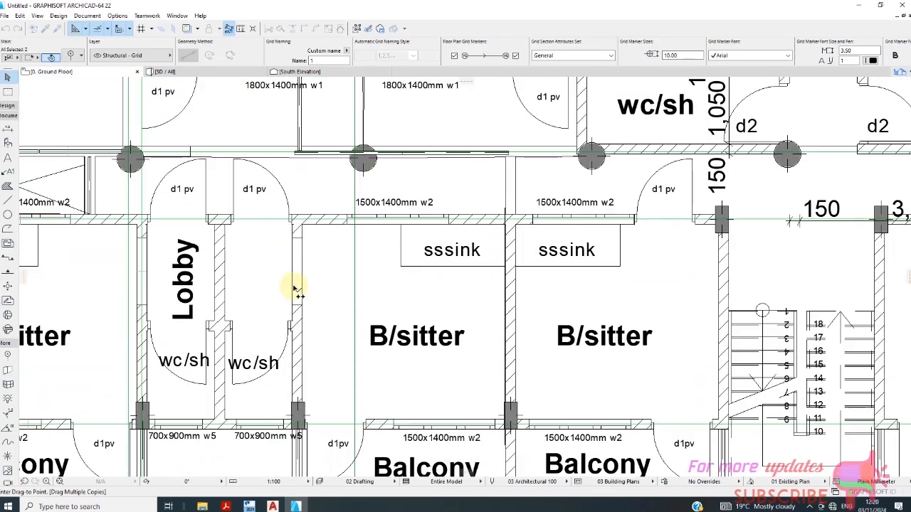
scroll(269, 288, "down", 5)
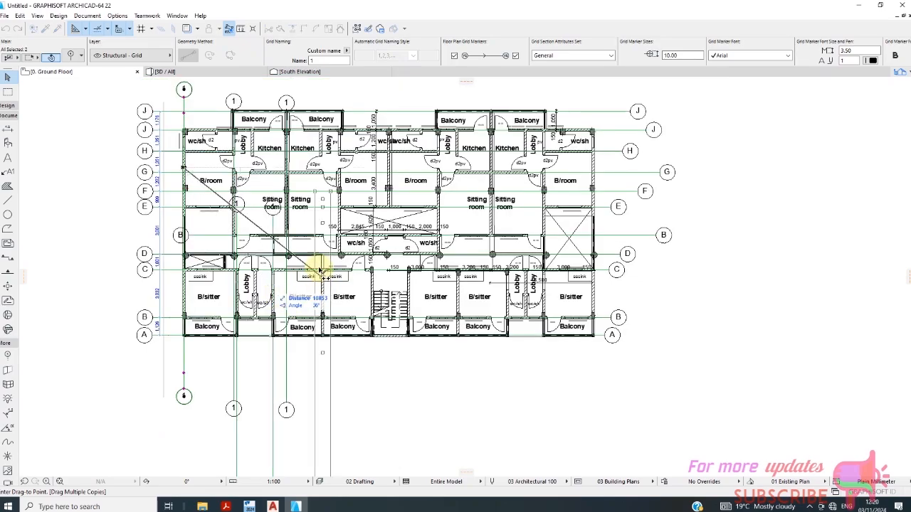
scroll(321, 258, "up", 6)
scroll(325, 269, "down", 5)
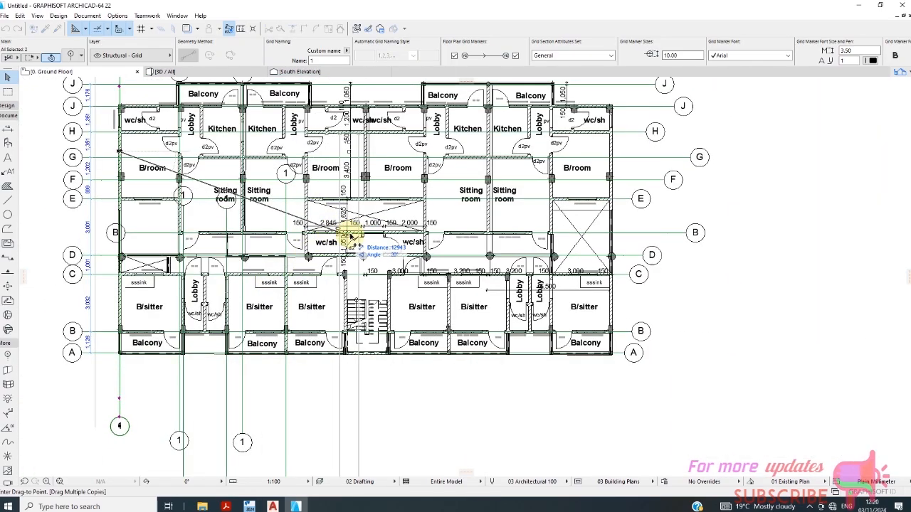
- Place grid line copies on the central western B/room's sitting-room wall, the staircase's west wall and the wall between the two central B/rooms
scroll(308, 175, "up", 6)
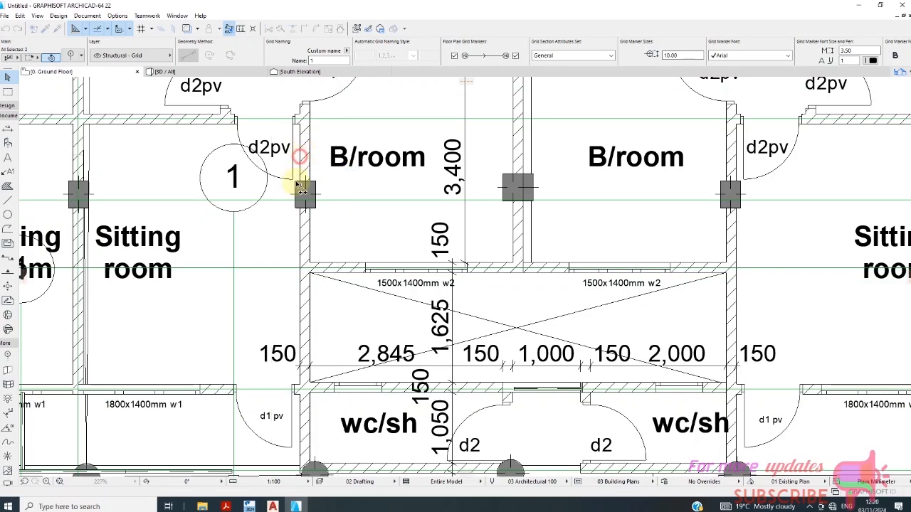
scroll(300, 189, "down", 2)
scroll(342, 366, "down", 3)
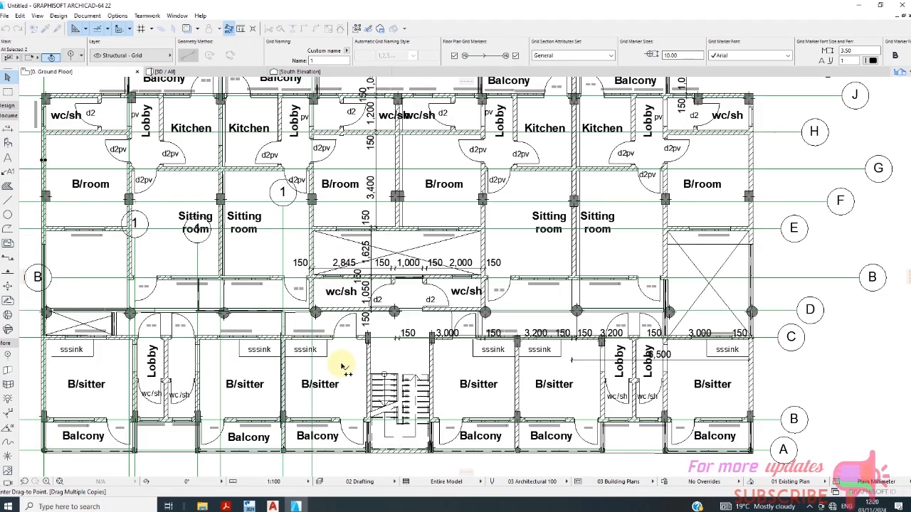
scroll(325, 372, "up", 7)
scroll(338, 290, "down", 5)
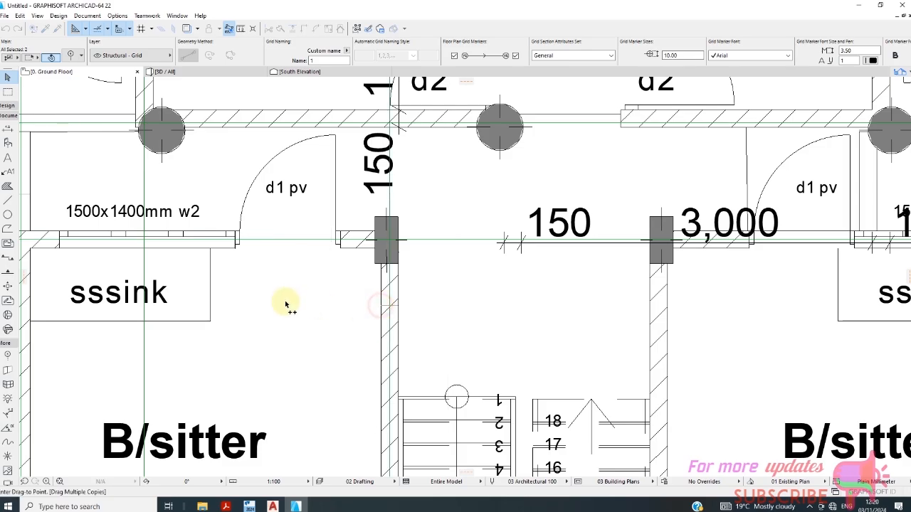
scroll(343, 132, "up", 5)
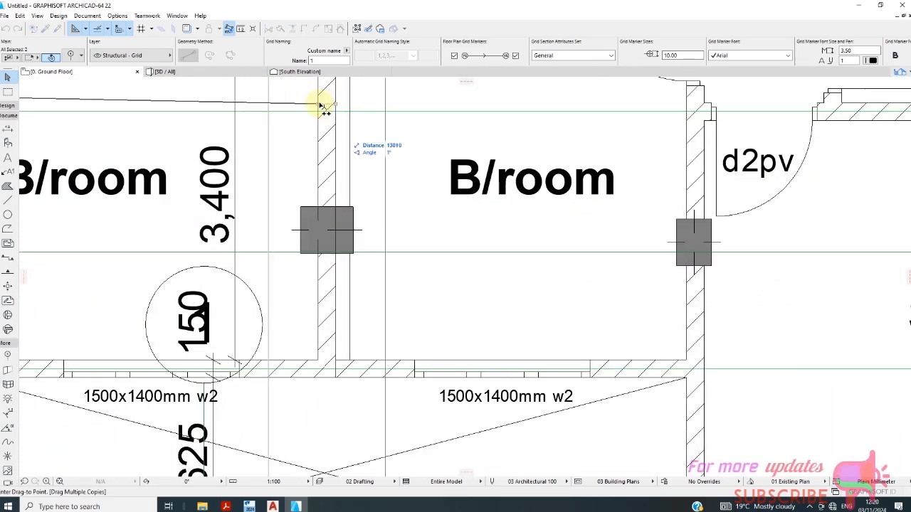
- Place grid line copies on the staircase's east wall, the central eastern B/room's sitting-room wall and the wall between the two B/sitters east of the stairs
scroll(319, 117, "down", 5)
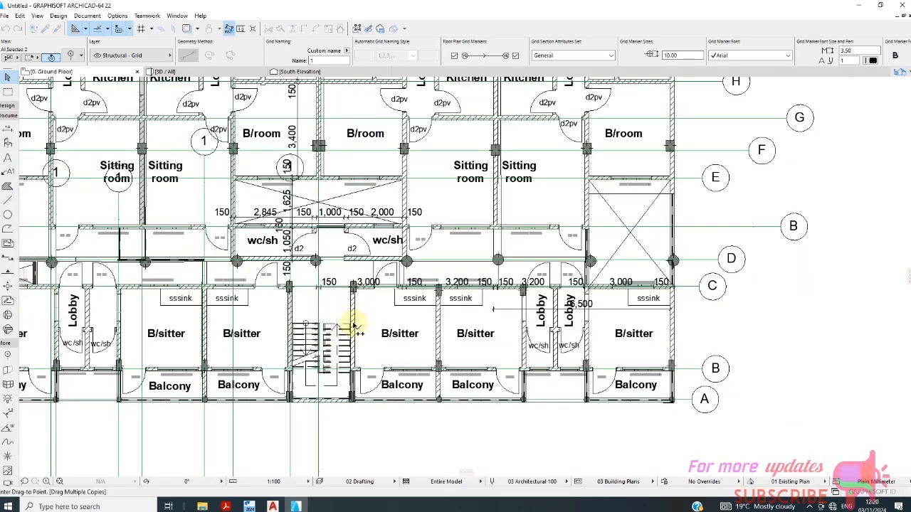
scroll(353, 326, "up", 5)
scroll(331, 293, "down", 5)
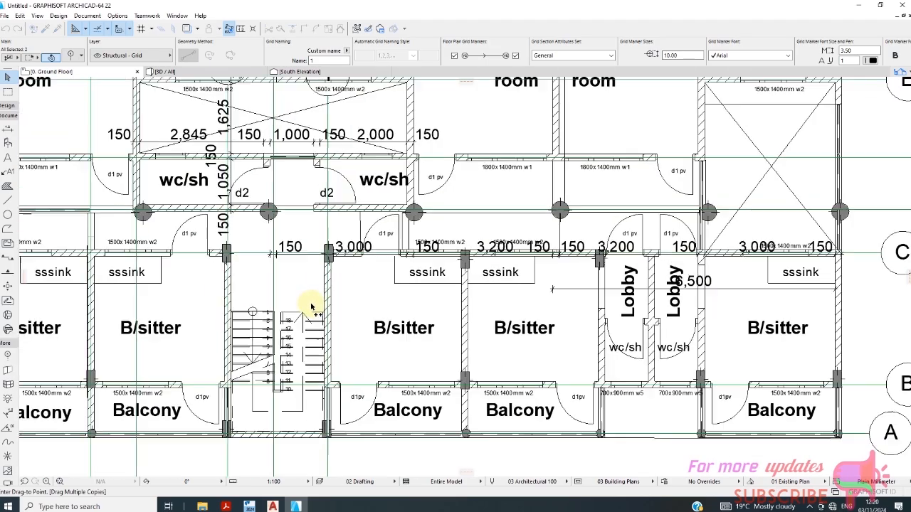
scroll(375, 191, "up", 6)
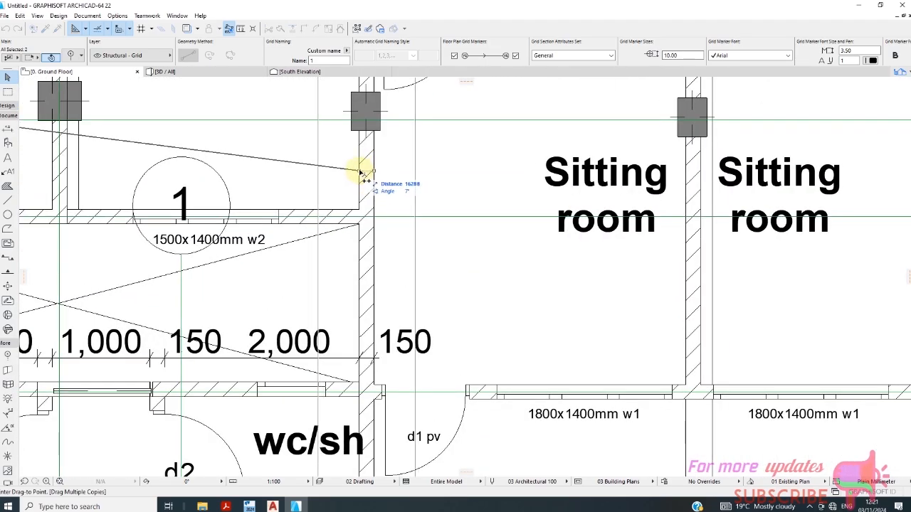
scroll(336, 140, "down", 5)
scroll(371, 283, "up", 6)
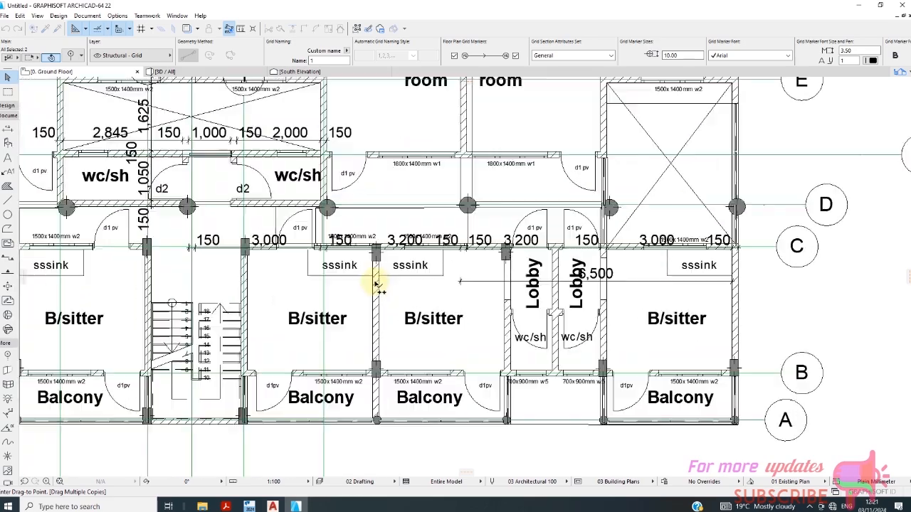
scroll(302, 270, "down", 5)
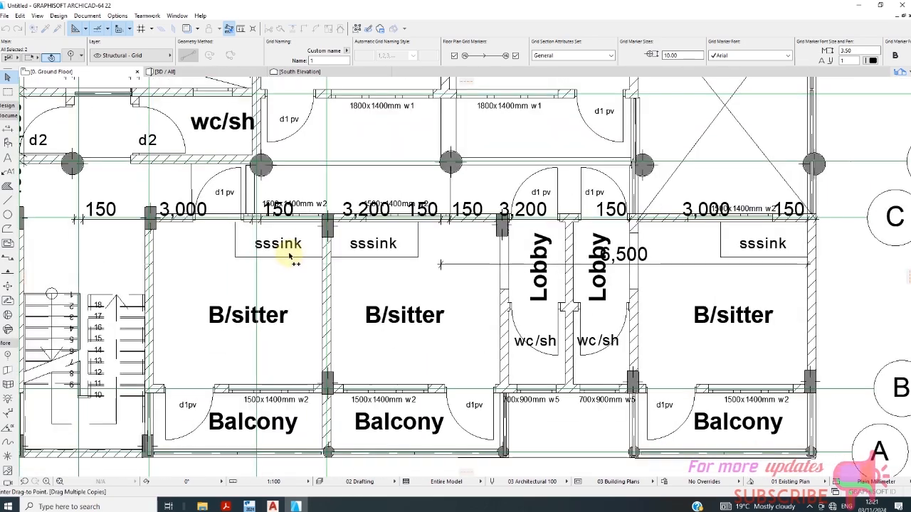
- Place a grid line copy on the wall between the eastern pair of sitting rooms, near grid G
scroll(358, 146, "up", 8)
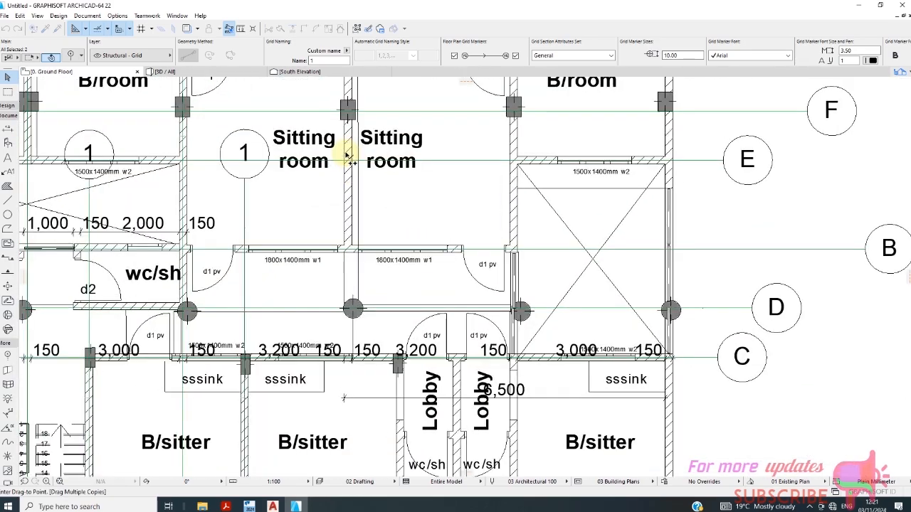
scroll(350, 162, "up", 6)
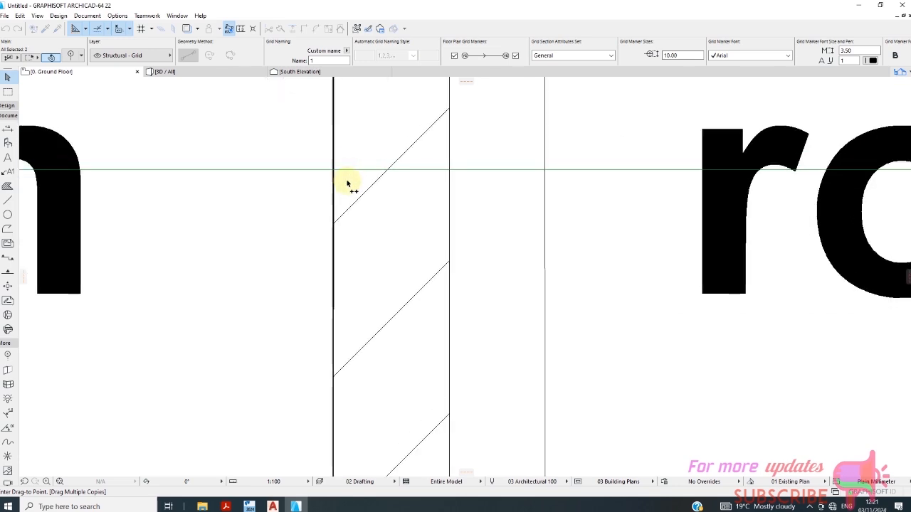
scroll(349, 342, "down", 6)
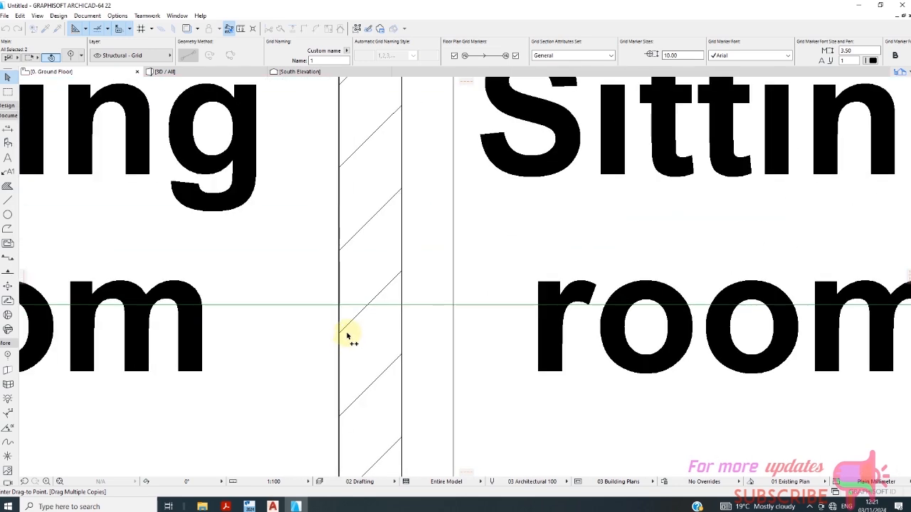
scroll(358, 128, "up", 10)
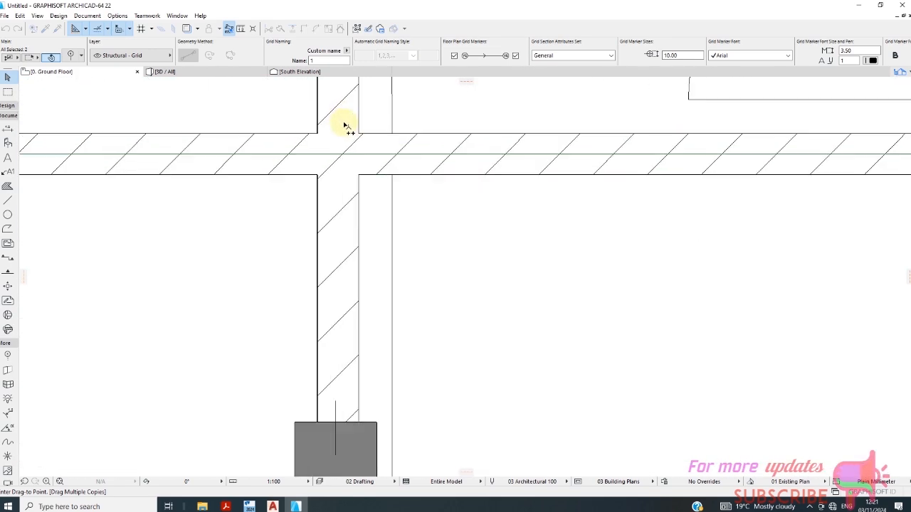
scroll(272, 161, "up", 3)
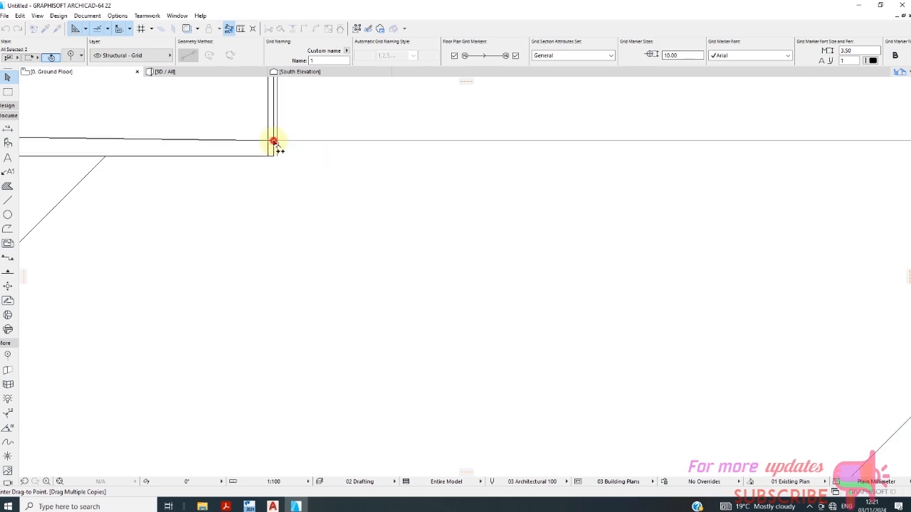
scroll(272, 195, "down", 10)
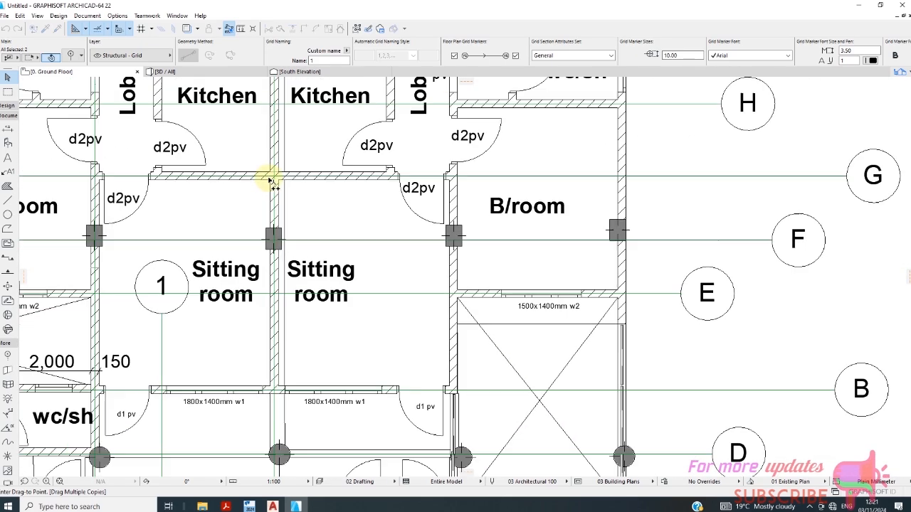
- Place grid line copies on both outer walls of the eastern lobby and wc/sh block
scroll(381, 280, "up", 8)
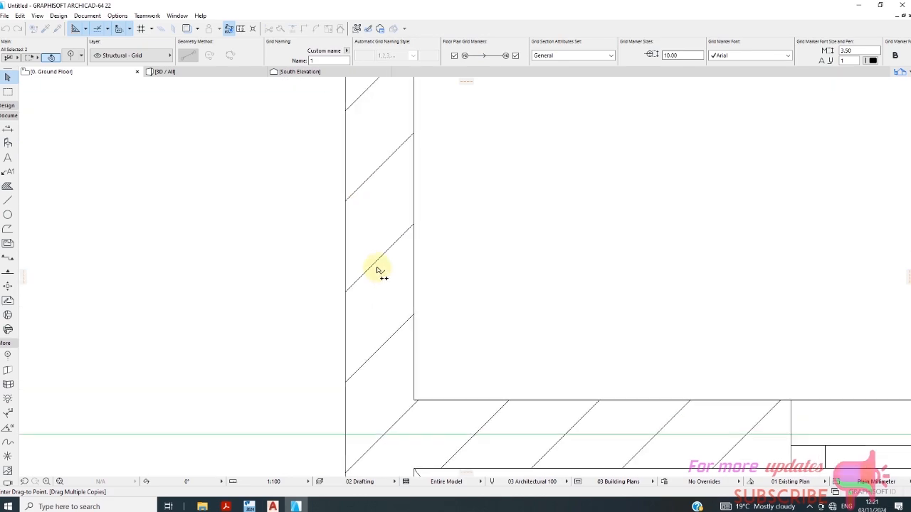
scroll(384, 278, "down", 4)
scroll(390, 281, "down", 6)
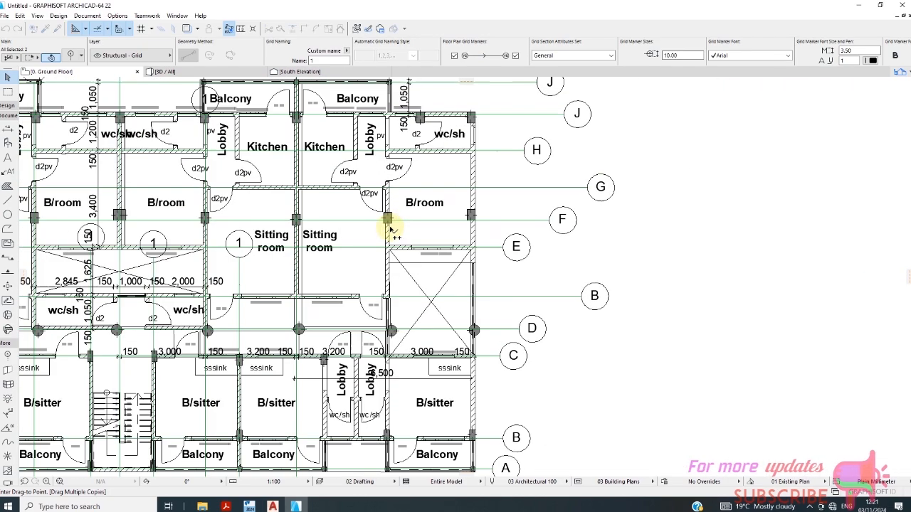
scroll(391, 228, "down", 1)
scroll(351, 390, "up", 5)
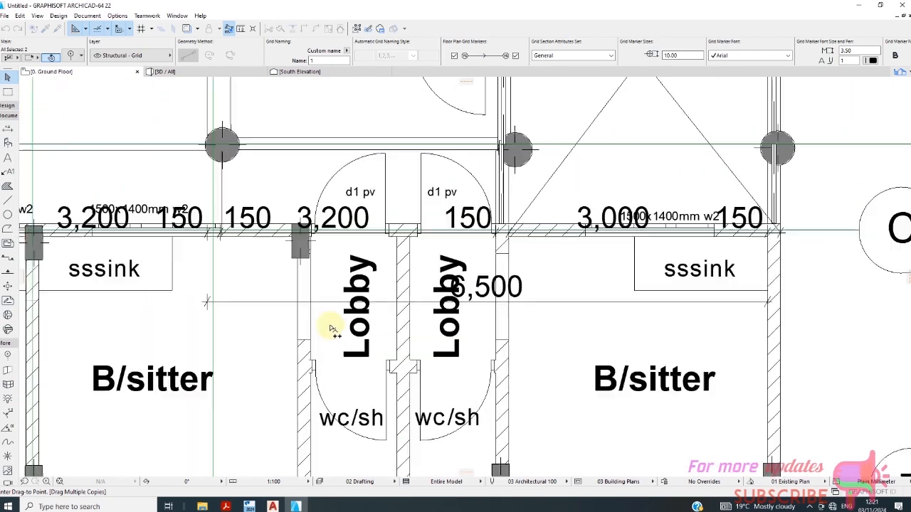
scroll(410, 322, "down", 4)
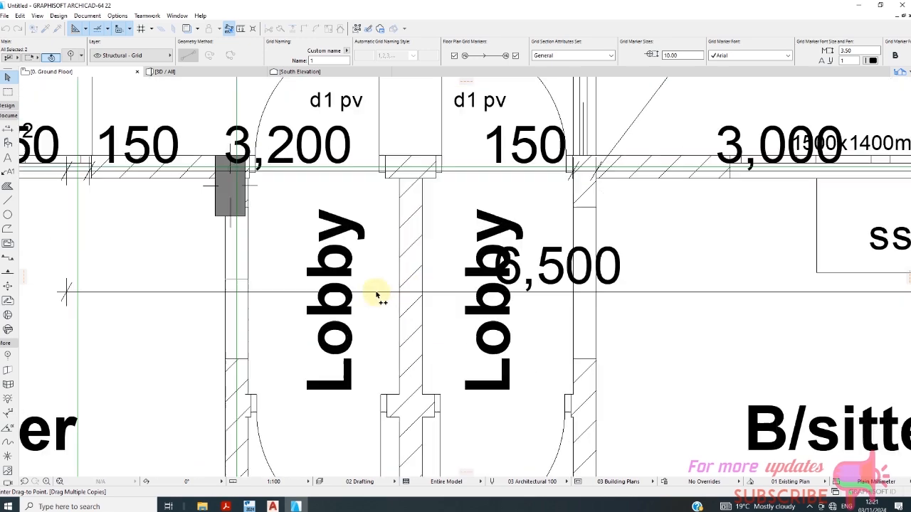
scroll(377, 277, "up", 3)
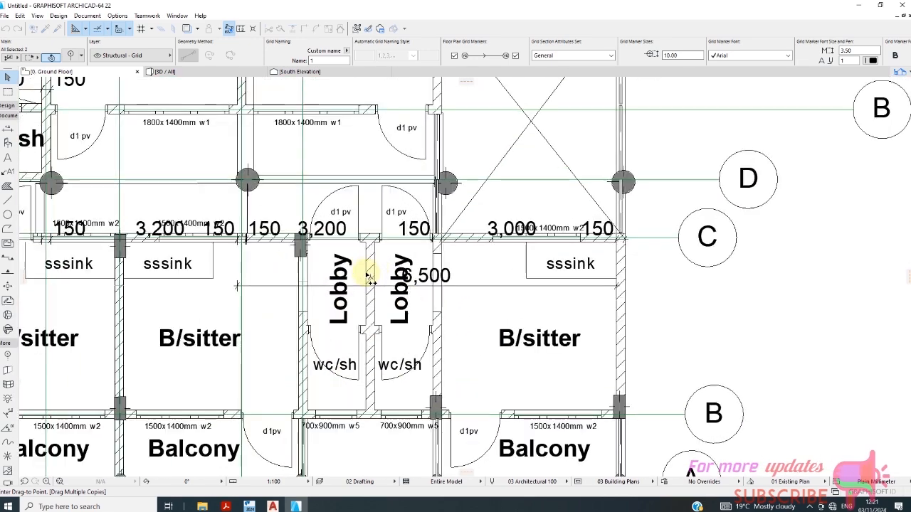
scroll(376, 301, "down", 3)
scroll(372, 346, "up", 1)
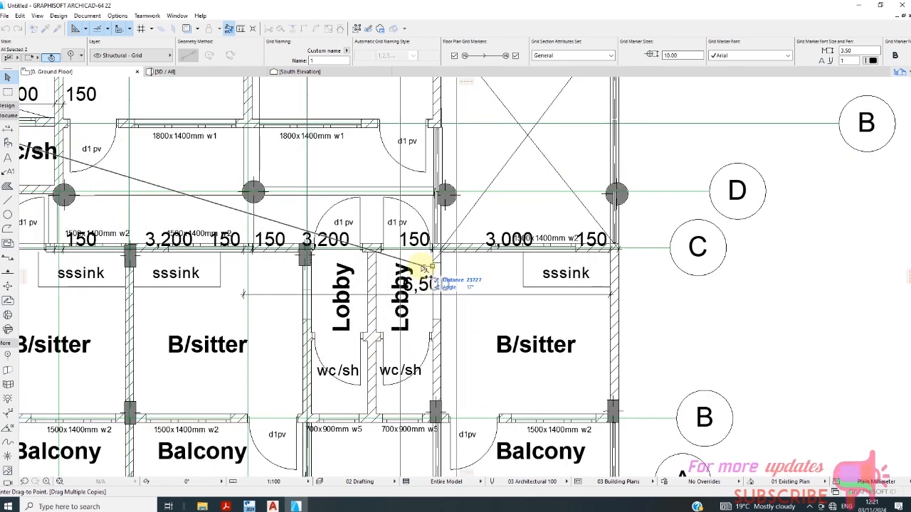
scroll(430, 264, "up", 4)
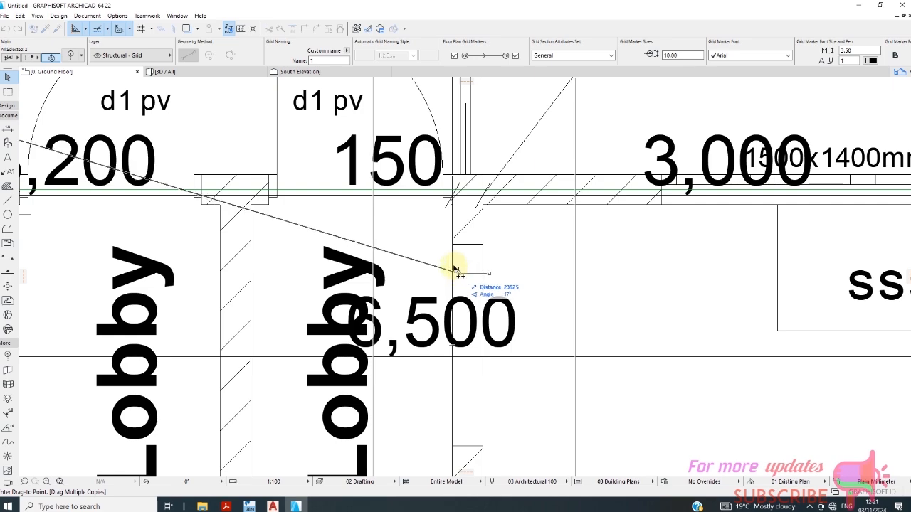
scroll(413, 264, "down", 4)
scroll(413, 271, "down", 3)
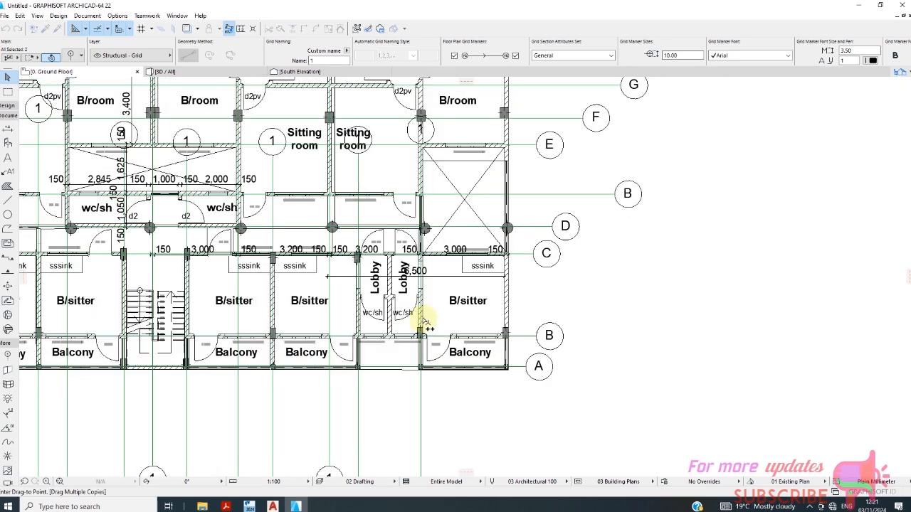
scroll(352, 374, "down", 1)
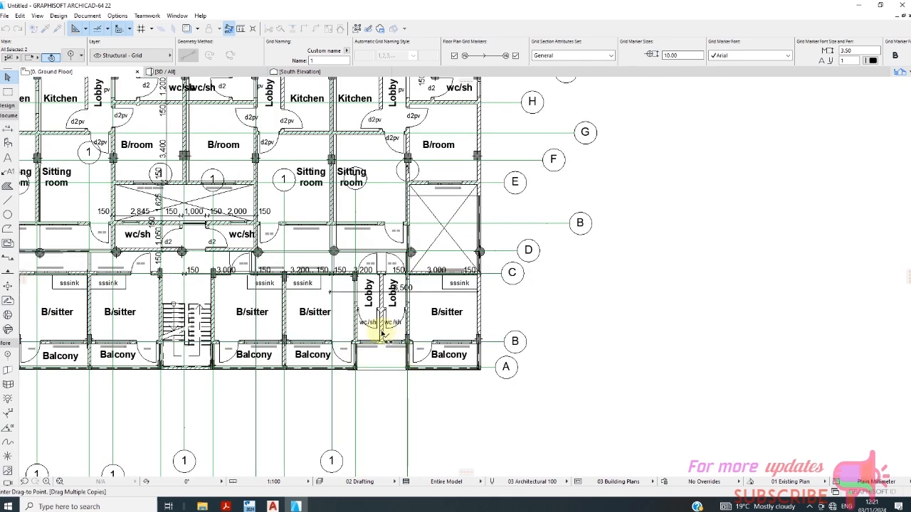
- Place a grid line copy on the building's eastern outer wall beside the B/room and finish the multiple copying
scroll(482, 190, "down", 2)
scroll(443, 204, "up", 5)
scroll(445, 187, "up", 1)
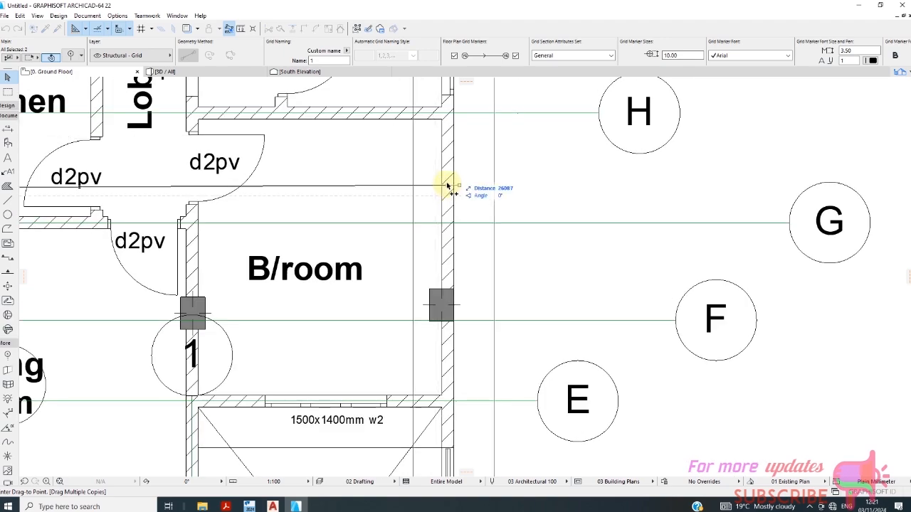
scroll(443, 180, "up", 3)
left_click(441, 176)
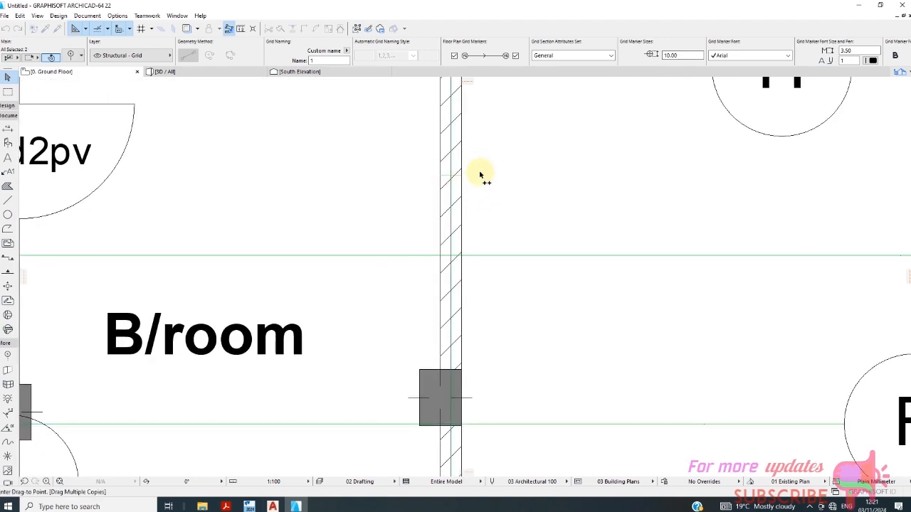
scroll(486, 203, "down", 4)
key("Escape")
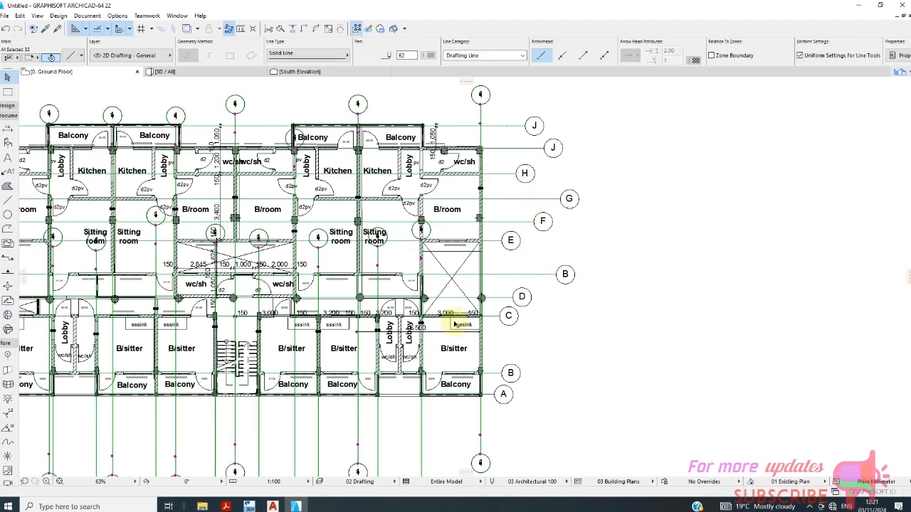
key("ctrl+t")
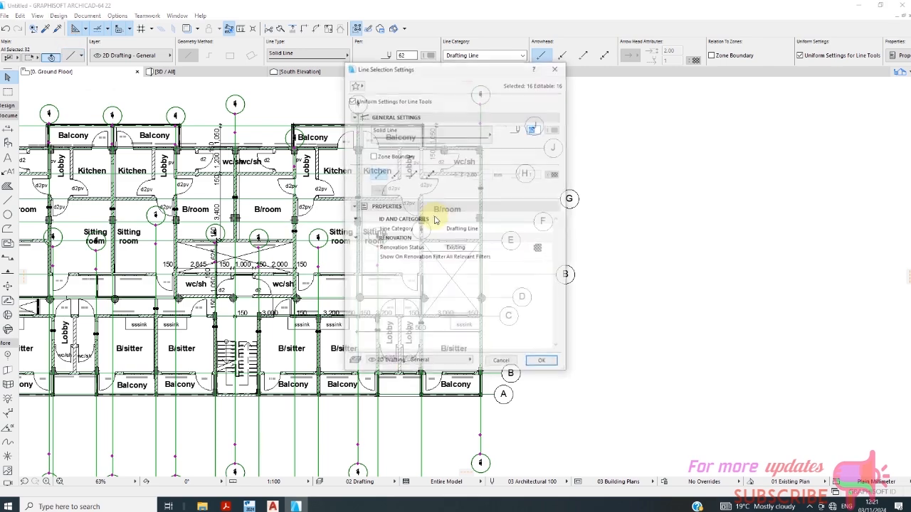
left_click(503, 363)
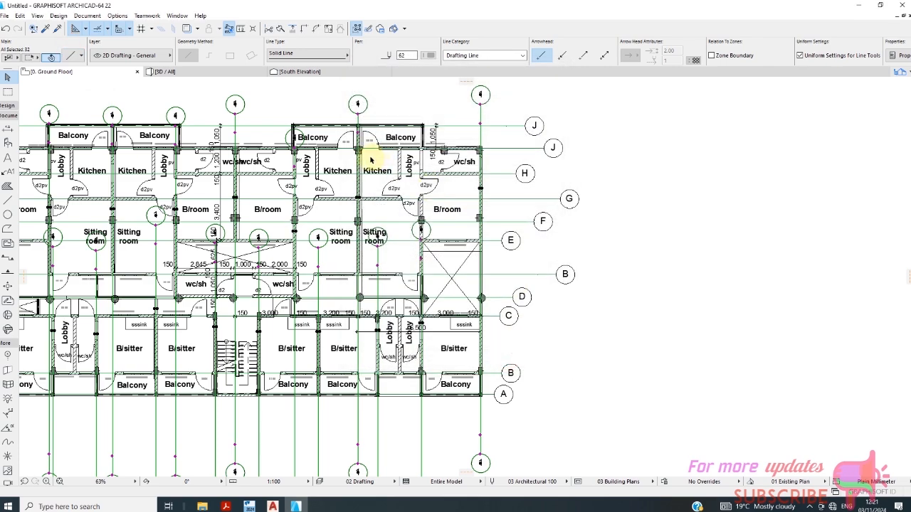
scroll(25, 205, "down", 3)
scroll(529, 192, "down", 5)
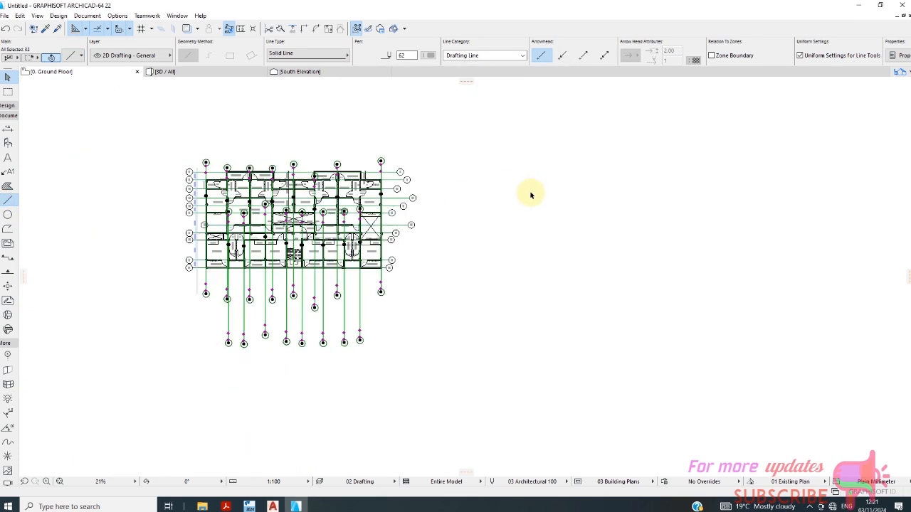
scroll(390, 278, "up", 6)
scroll(242, 208, "up", 3)
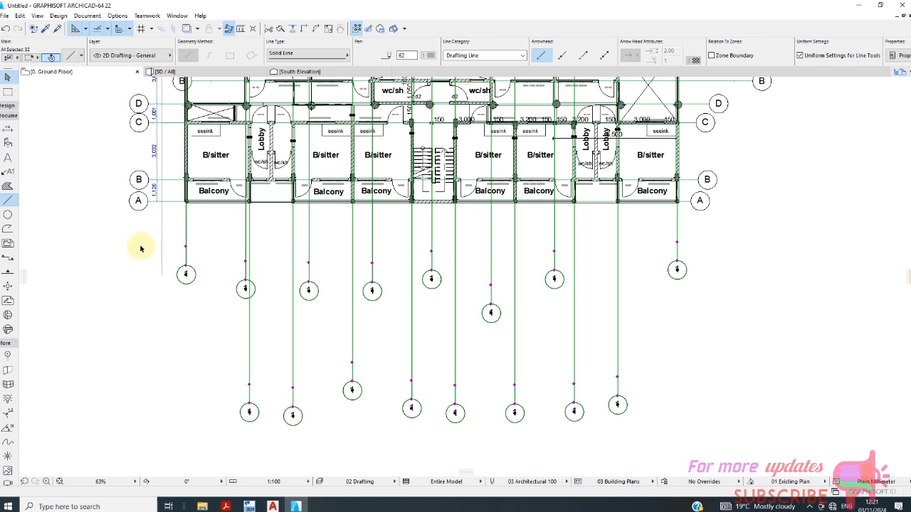
key("Escape")
left_click(114, 235)
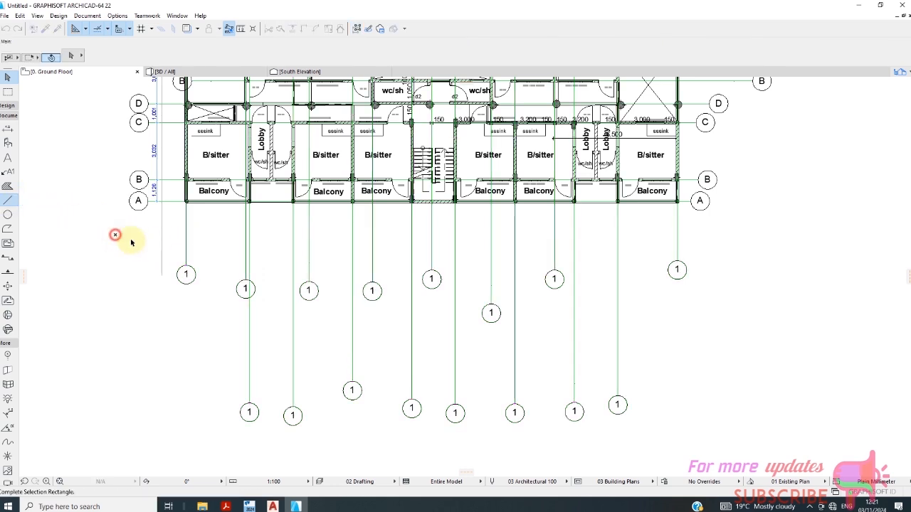
left_click(165, 243)
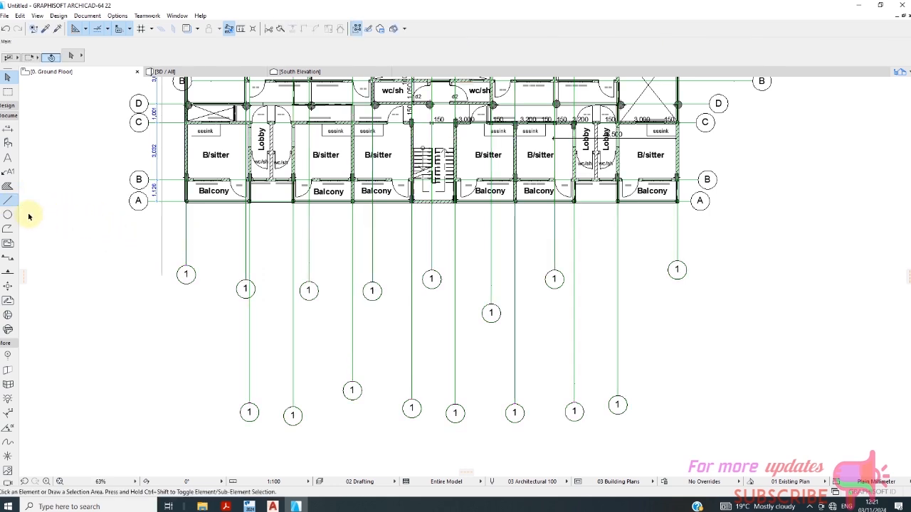
- Draw two horizontal guide lines across the full plan width, one below grid A and one just above the upper balconies
left_click(7, 200)
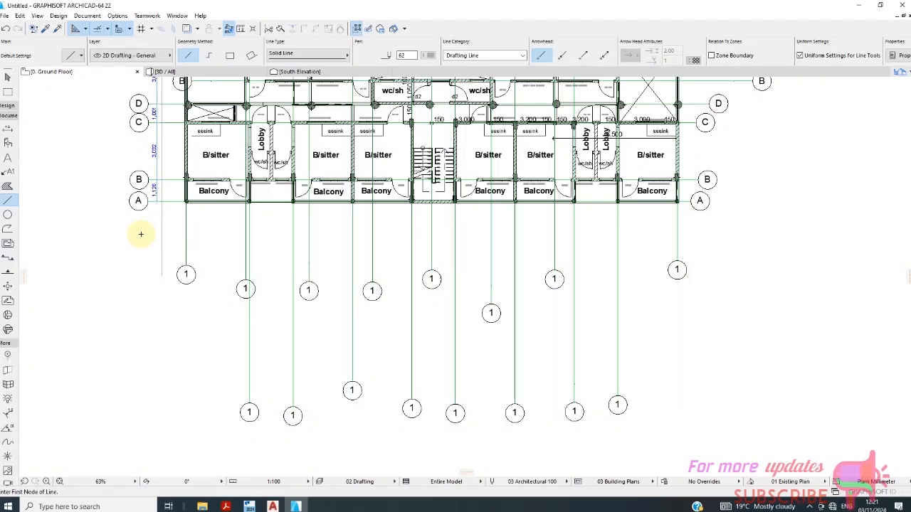
left_click(721, 233)
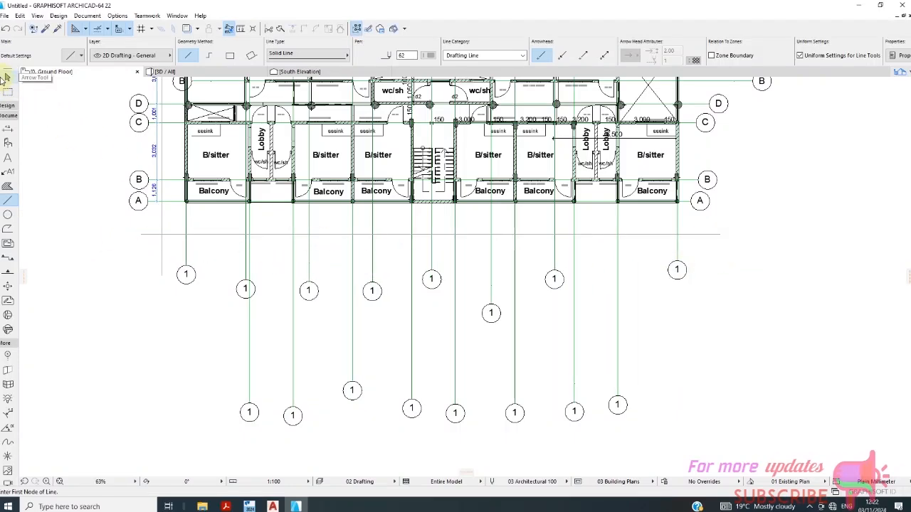
scroll(323, 288, "down", 5)
scroll(312, 136, "up", 4)
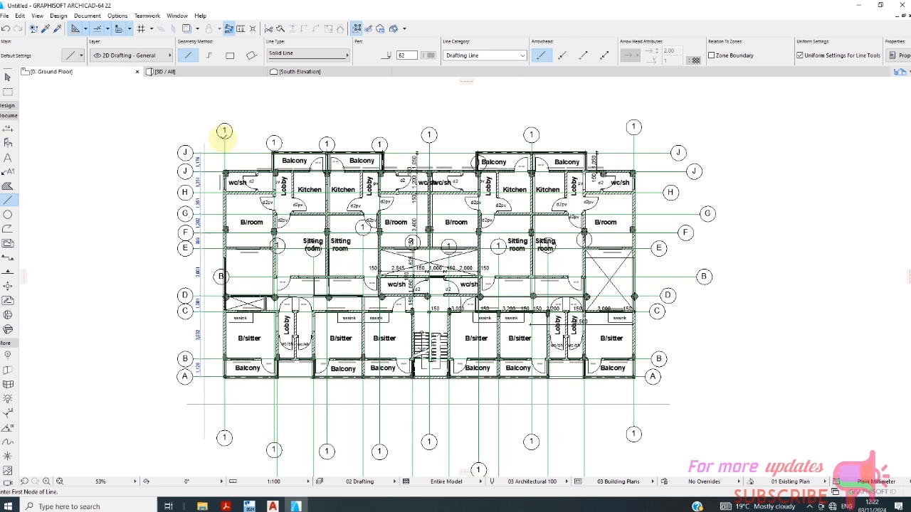
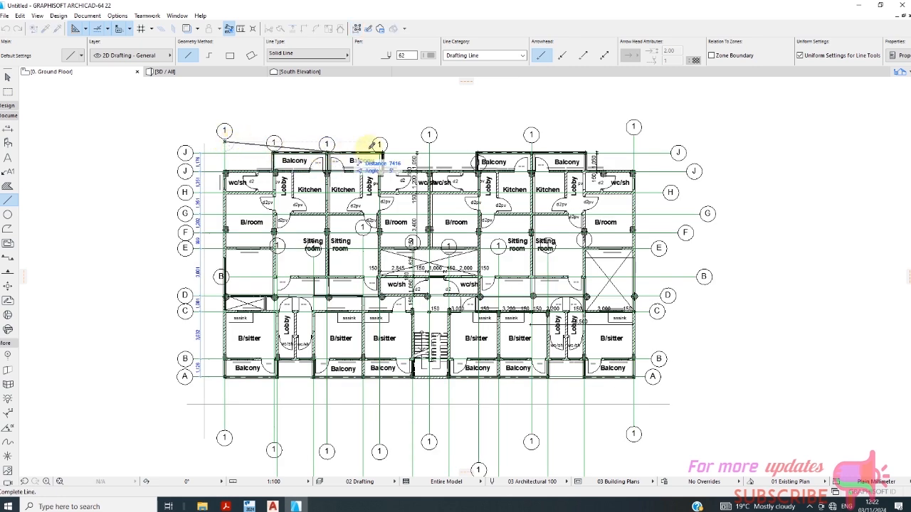
left_click(685, 141)
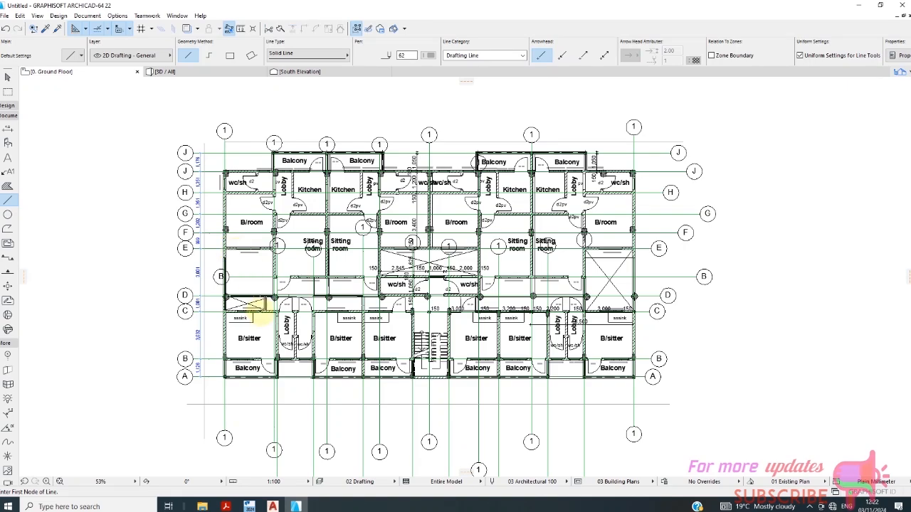
left_click(7, 79)
- Stretch the upper end of the grid line at the west side of the western kitchen balcony to the upper guide line
scroll(292, 259, "up", 3)
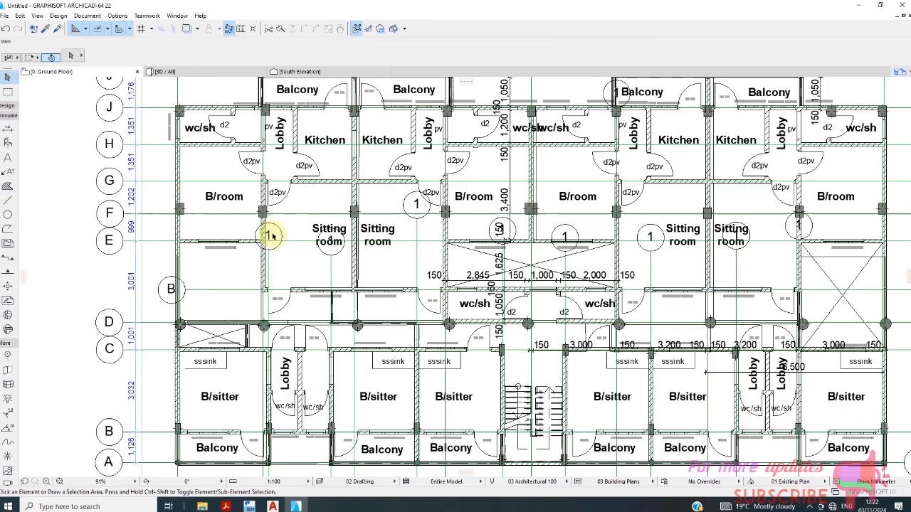
scroll(298, 230, "down", 3)
scroll(275, 166, "up", 8)
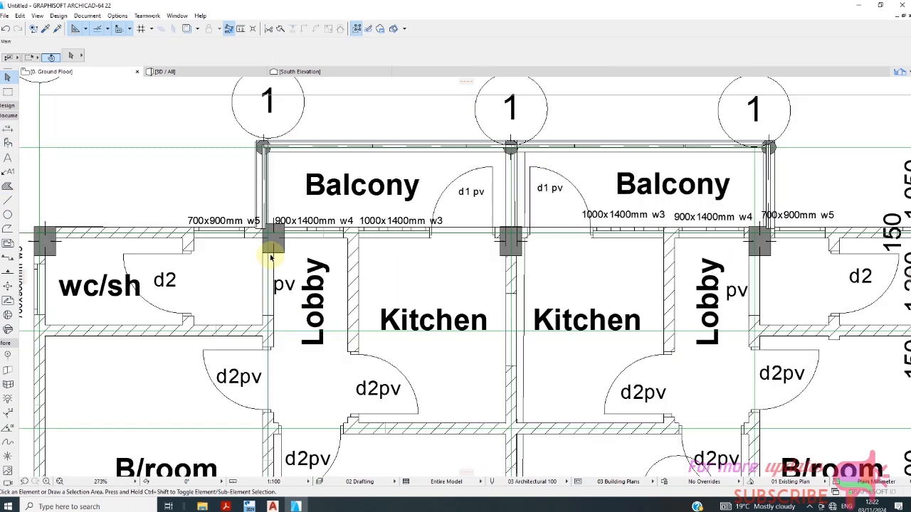
left_click(270, 284)
scroll(269, 201, "down", 3)
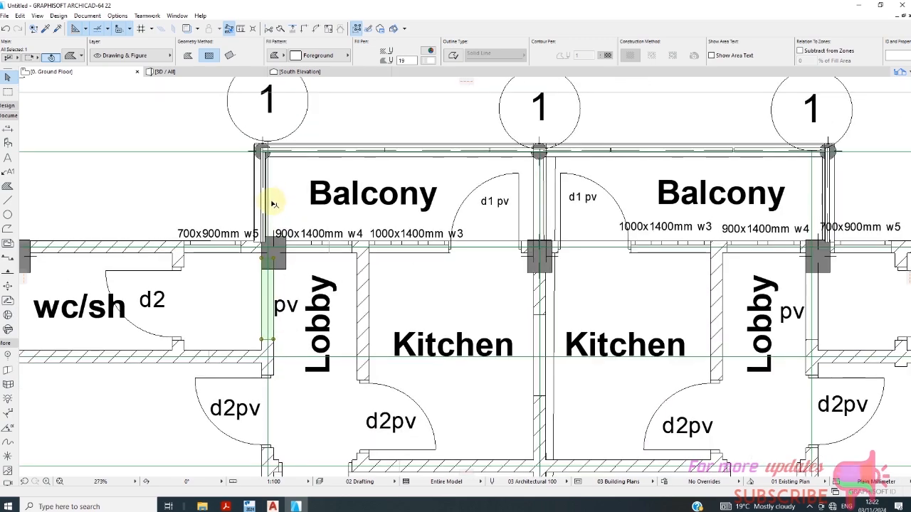
scroll(270, 201, "up", 4)
left_click_drag(266, 200, 286, 239)
scroll(286, 221, "down", 3)
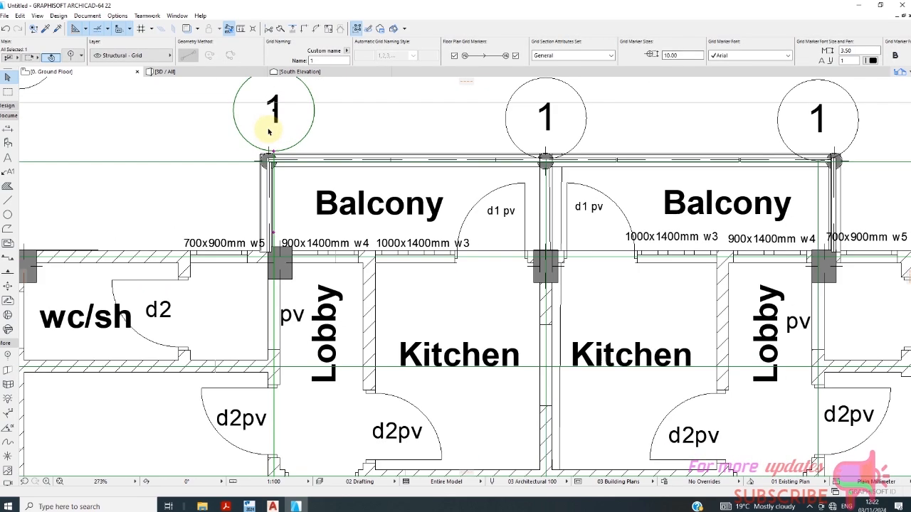
scroll(271, 136, "up", 3)
left_click(271, 161)
scroll(271, 128, "down", 3)
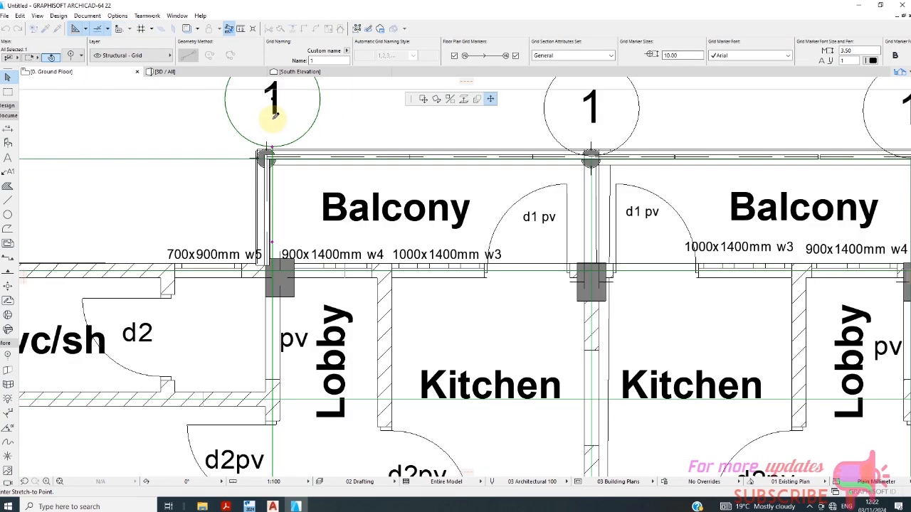
left_click(272, 103)
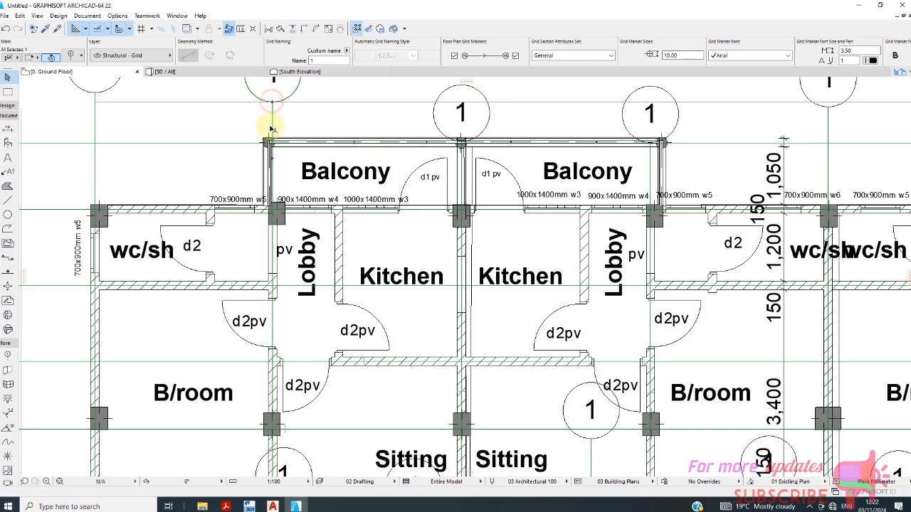
- Stretch the upper end of the grid line on the western lobby and wc/sh block's west wall to the upper guide line
scroll(271, 117, "down", 4)
scroll(360, 213, "up", 5)
scroll(359, 225, "up", 1)
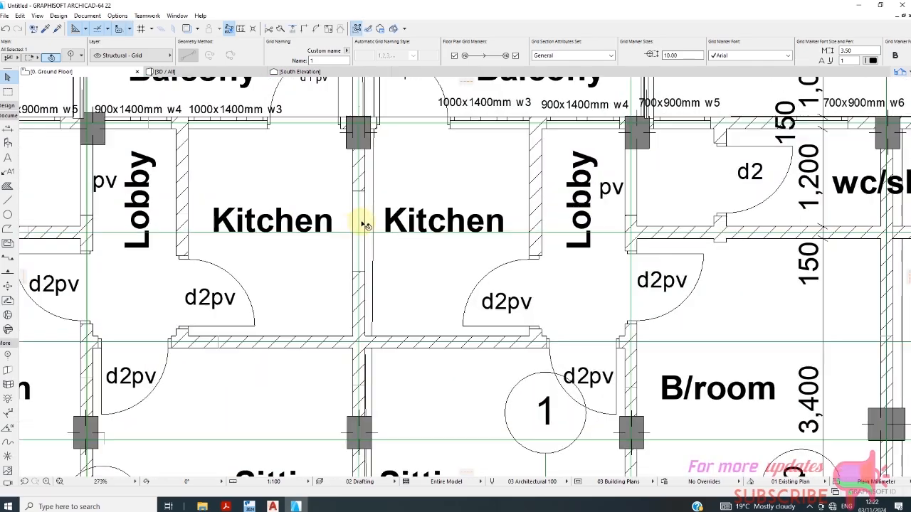
scroll(351, 175, "down", 5)
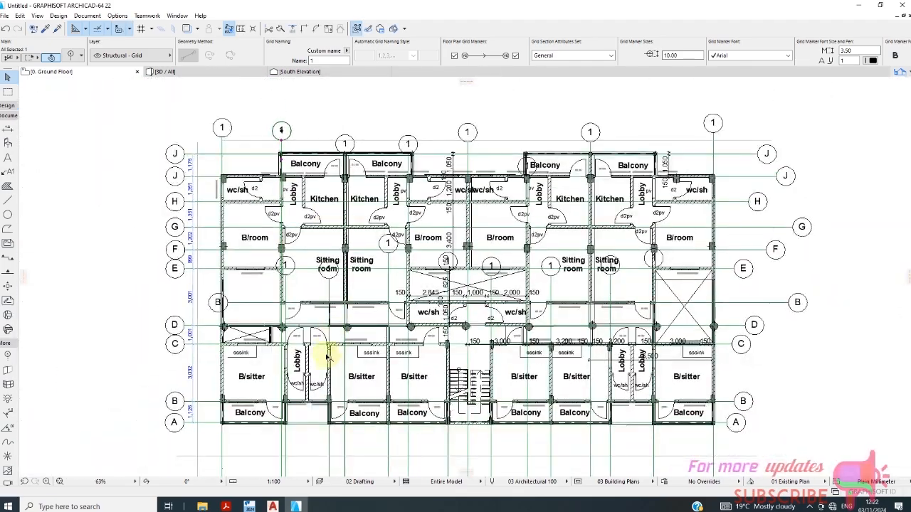
scroll(341, 256, "up", 3)
scroll(245, 344, "up", 5)
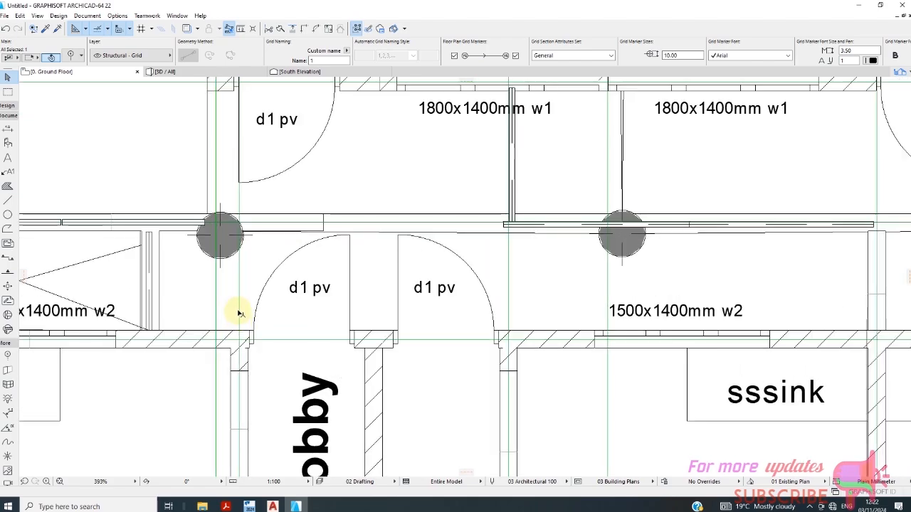
scroll(267, 307, "down", 7)
scroll(263, 237, "up", 4)
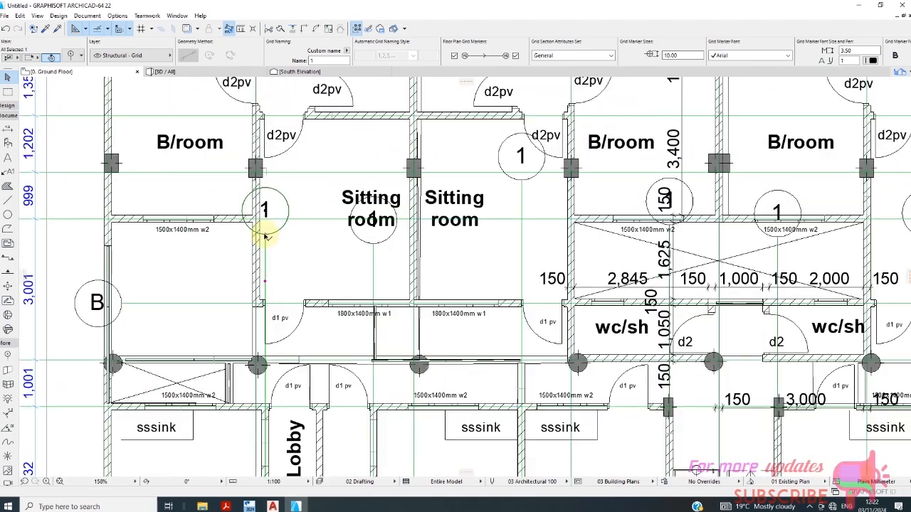
scroll(271, 142, "down", 5)
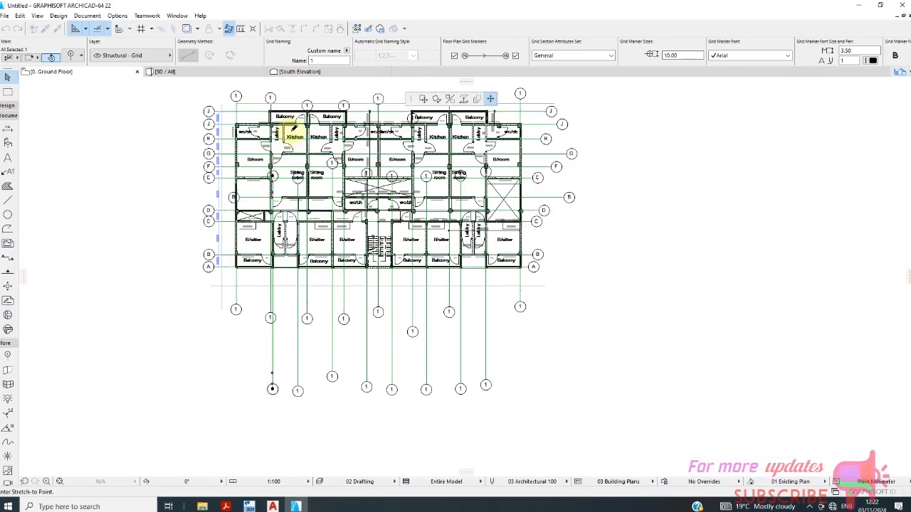
scroll(285, 103, "up", 3)
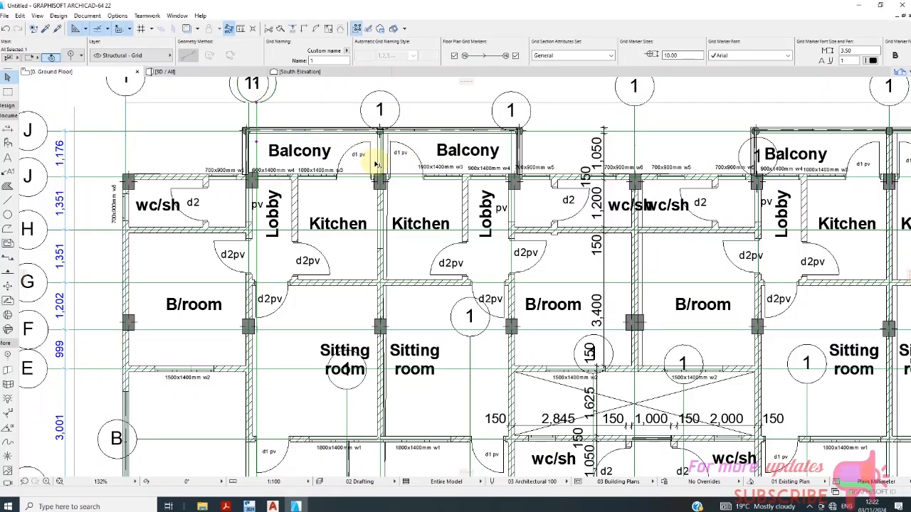
- Stretch the upper end of the grid line beginning at the westernmost Sitting room label up to the upper guide line
scroll(370, 150, "down", 4)
scroll(316, 390, "up", 2)
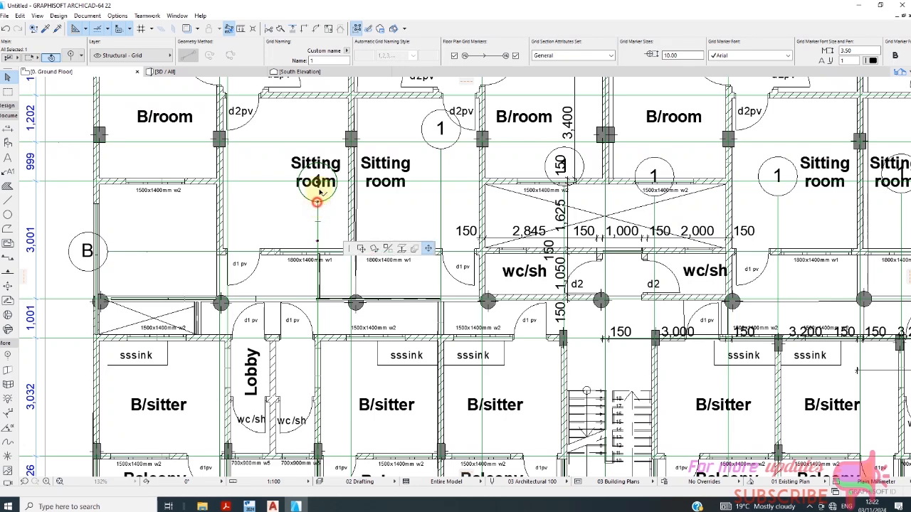
scroll(316, 196, "down", 5)
scroll(321, 136, "up", 2)
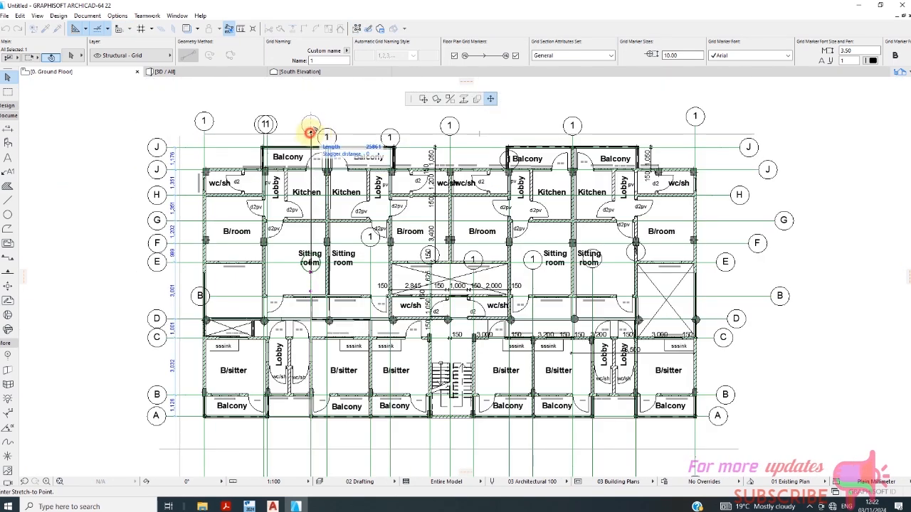
- Stretch the upper end of the grid line on the wall between the two western kitchens to the upper guide line
scroll(329, 186, "up", 6)
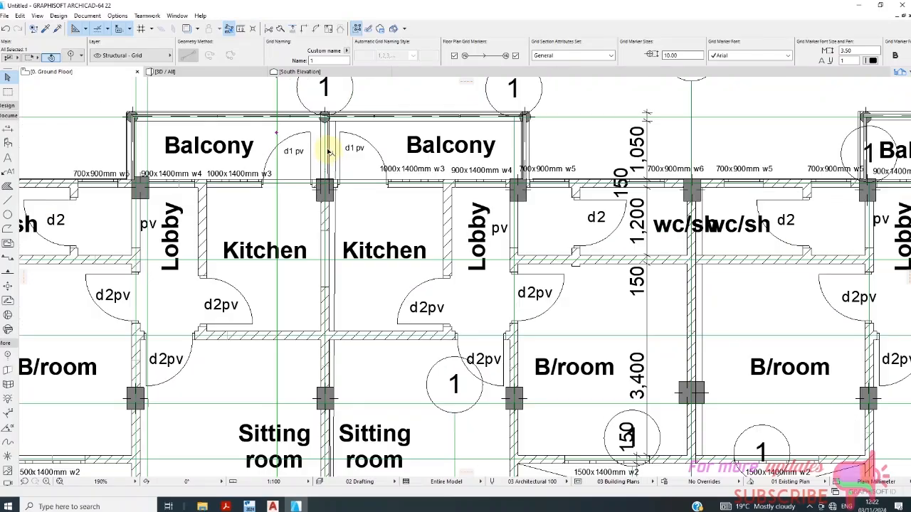
scroll(320, 184, "down", 6)
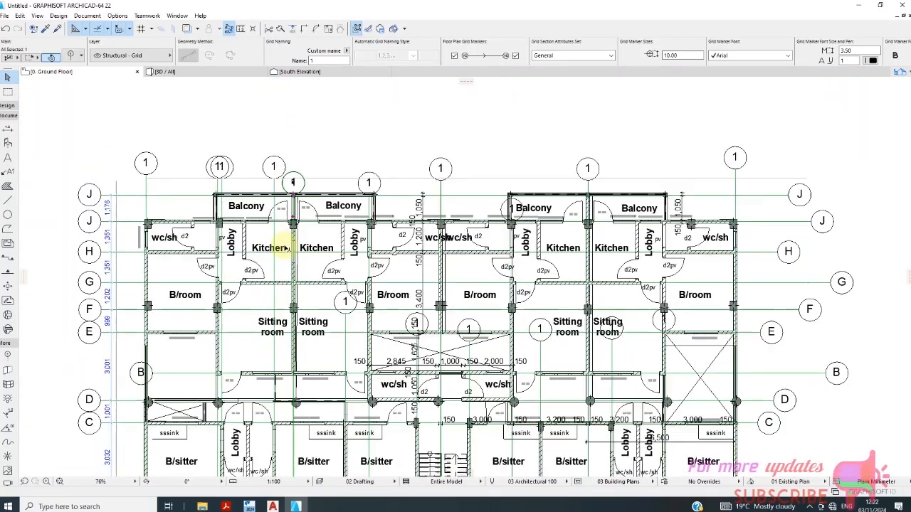
scroll(292, 187, "up", 5)
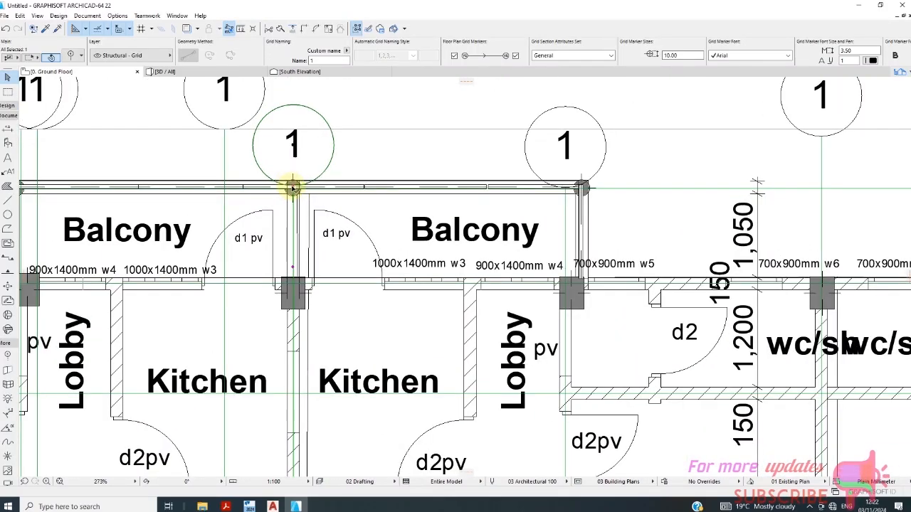
left_click(293, 187)
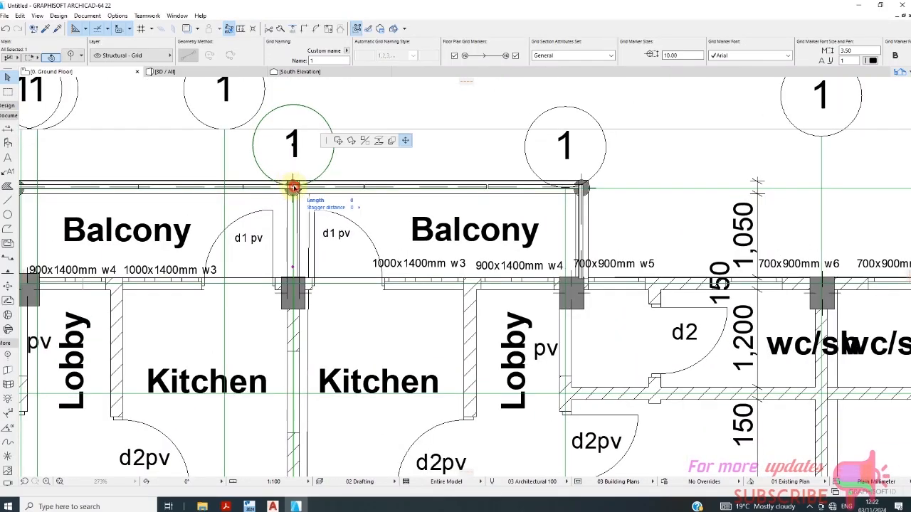
left_click(293, 135)
- Stretch the upper end of the grid line between the two B/sitters west of the staircase to the upper guide line
scroll(297, 152, "down", 5)
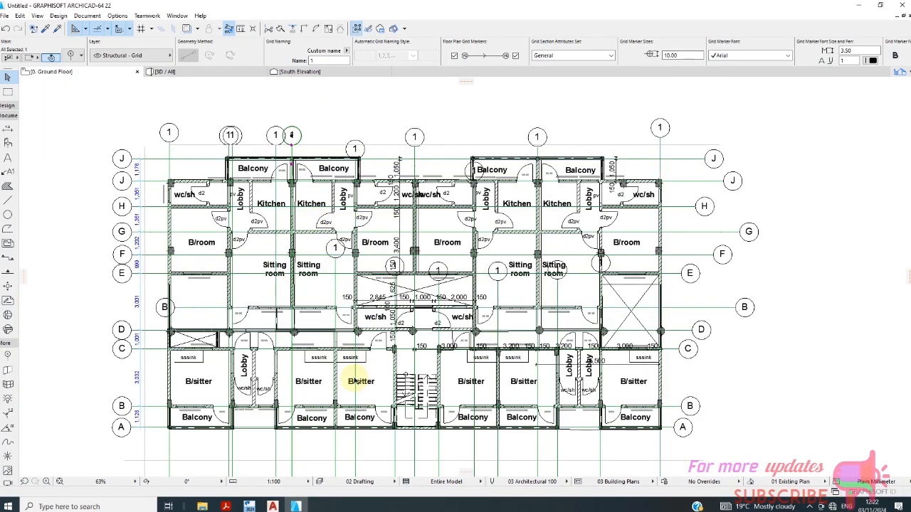
scroll(338, 268, "up", 2)
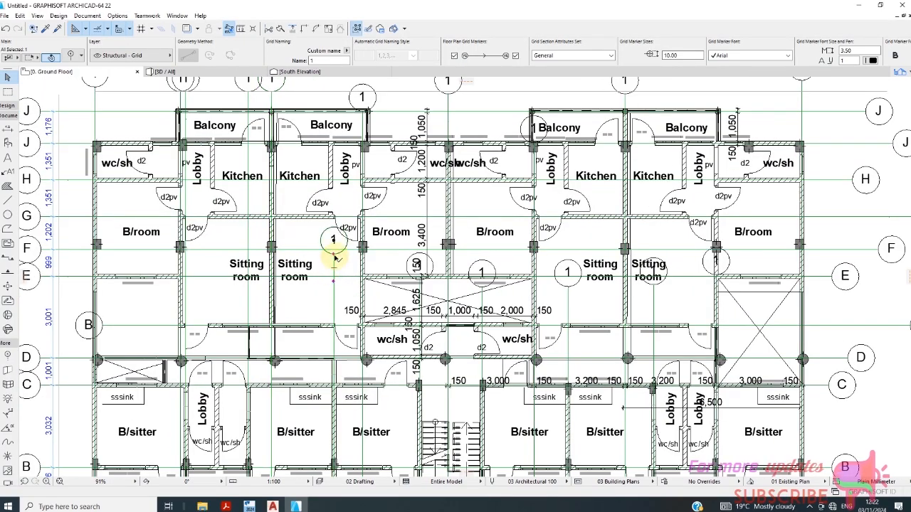
left_click(333, 253)
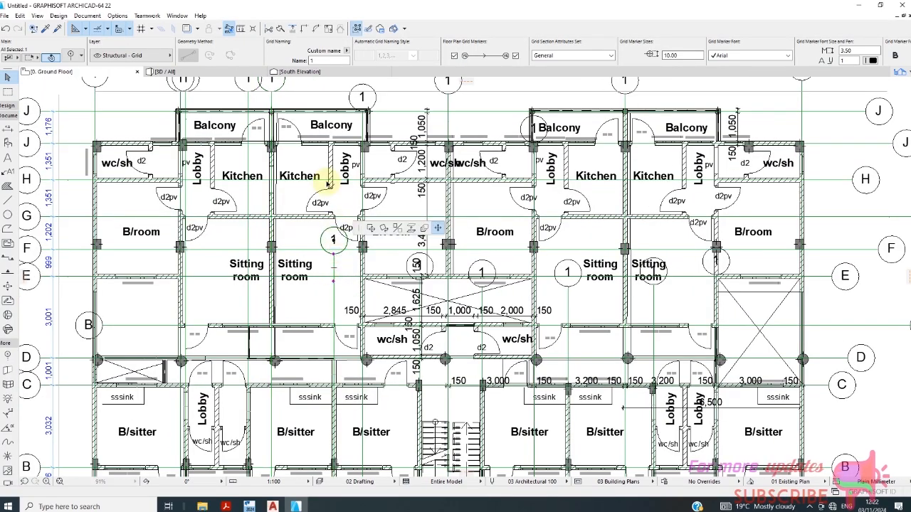
left_click(335, 88)
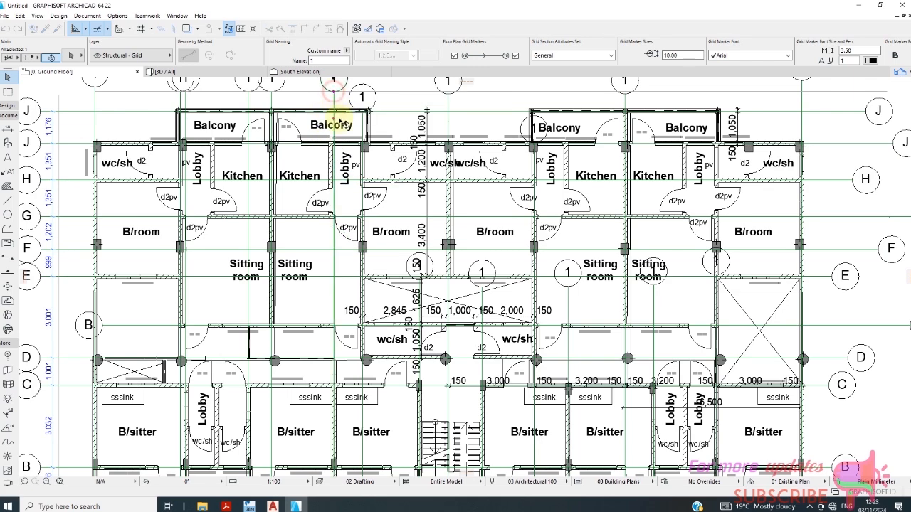
- Stretch the upper end of the grid line on the wall between the second western lobby and its wc/sh to the upper guide line
scroll(297, 122, "down", 5)
scroll(340, 306, "up", 2)
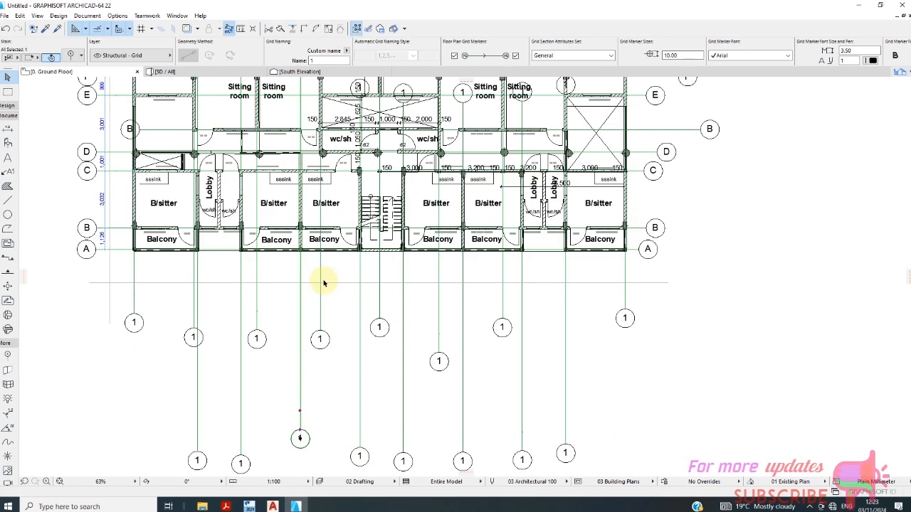
scroll(320, 299, "down", 2)
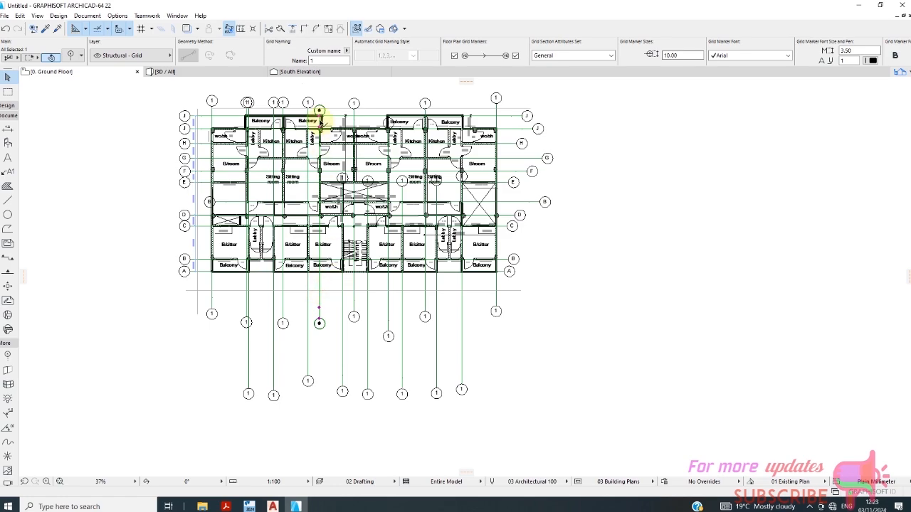
scroll(320, 122, "up", 6)
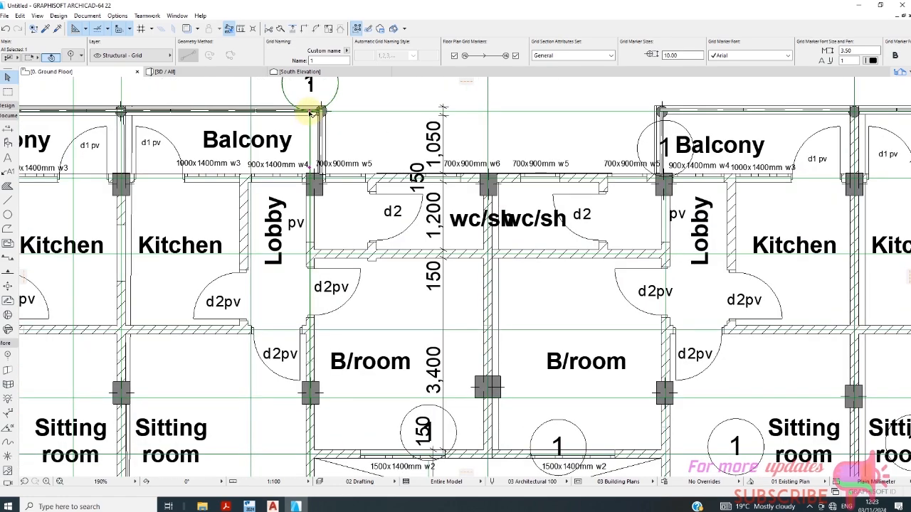
left_click(310, 114)
scroll(308, 100, "down", 5)
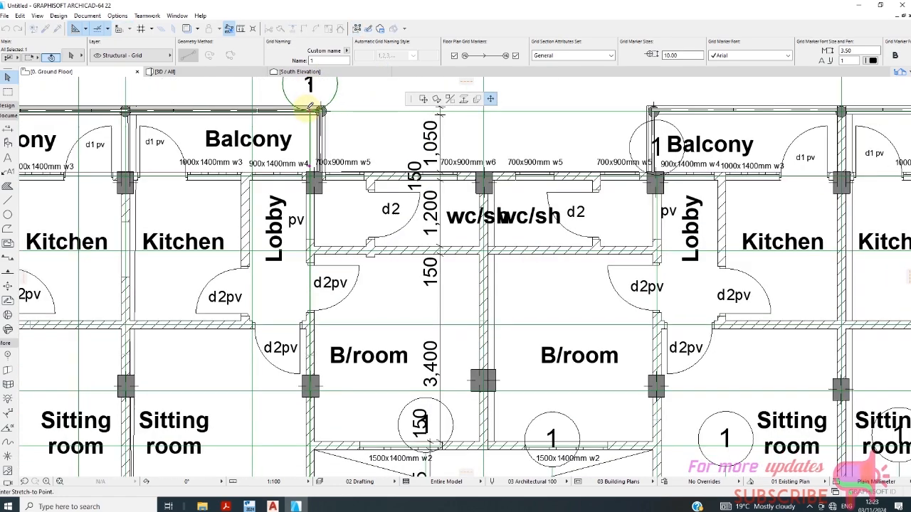
left_click(307, 96)
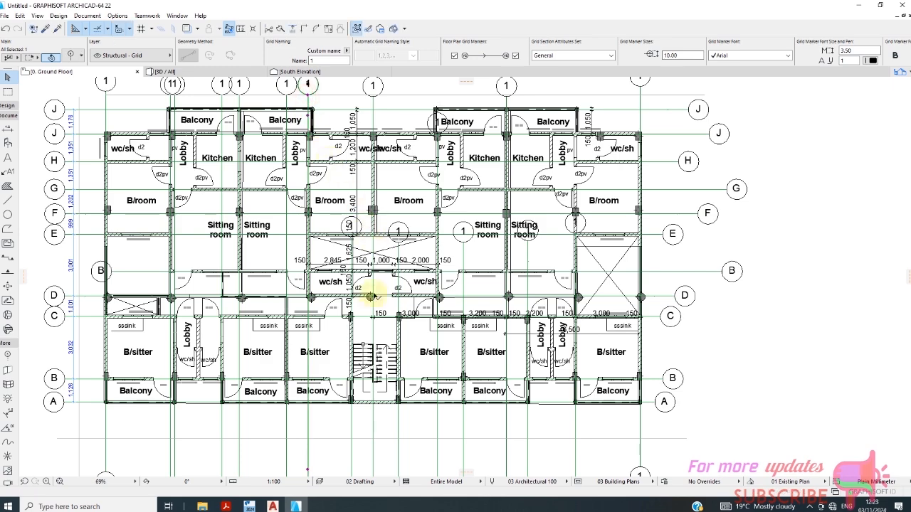
- Stretch the upper end of the grid line along the staircase's west wall to the upper guide line
scroll(355, 276, "up", 3)
scroll(349, 228, "up", 3)
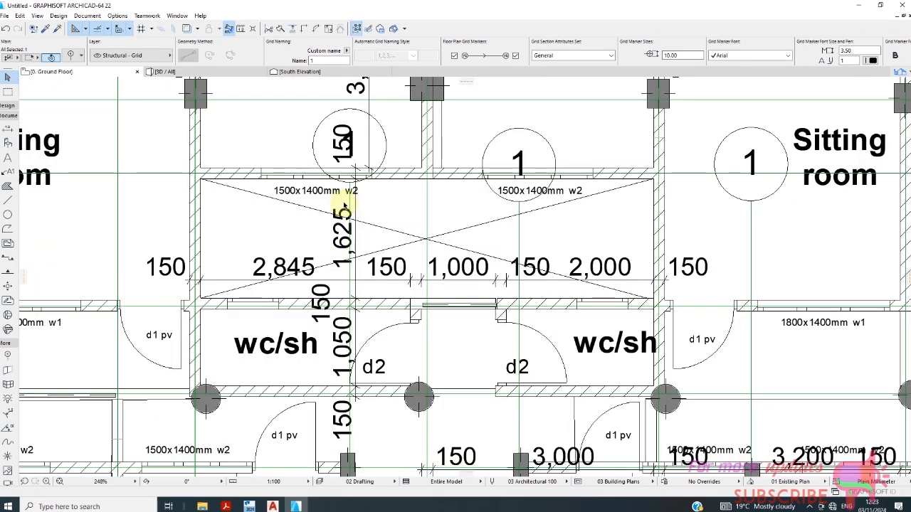
scroll(349, 206, "down", 2)
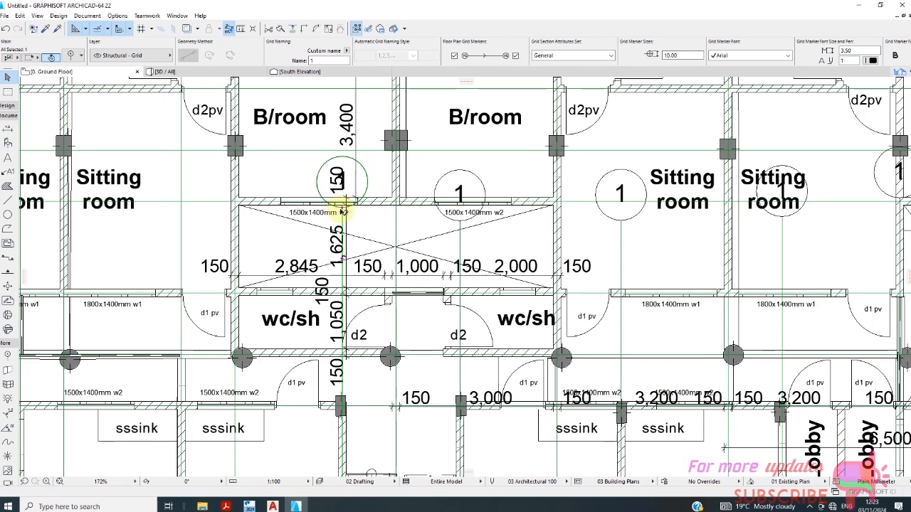
left_click(344, 210)
scroll(346, 179, "down", 4)
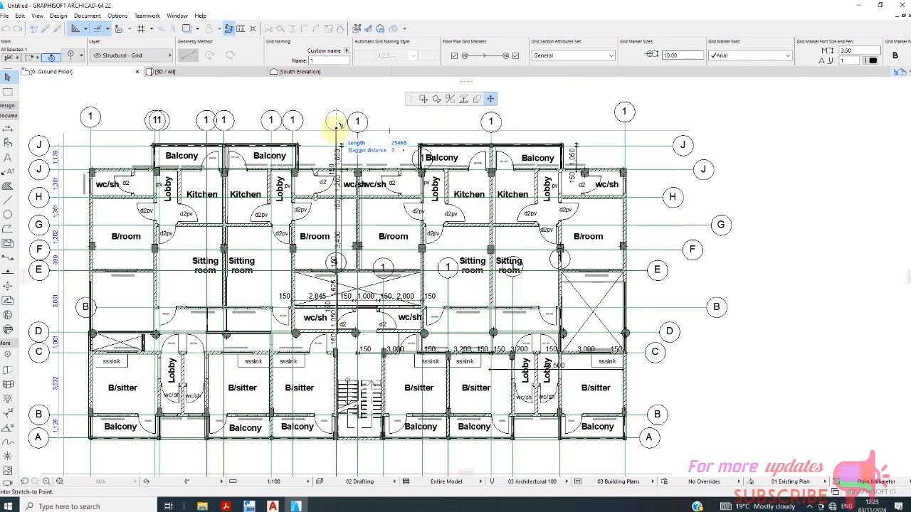
left_click(337, 126)
- Align the upper end of the grid line on the wall between the two central B/rooms with the upper guide line
scroll(359, 140, "up", 2)
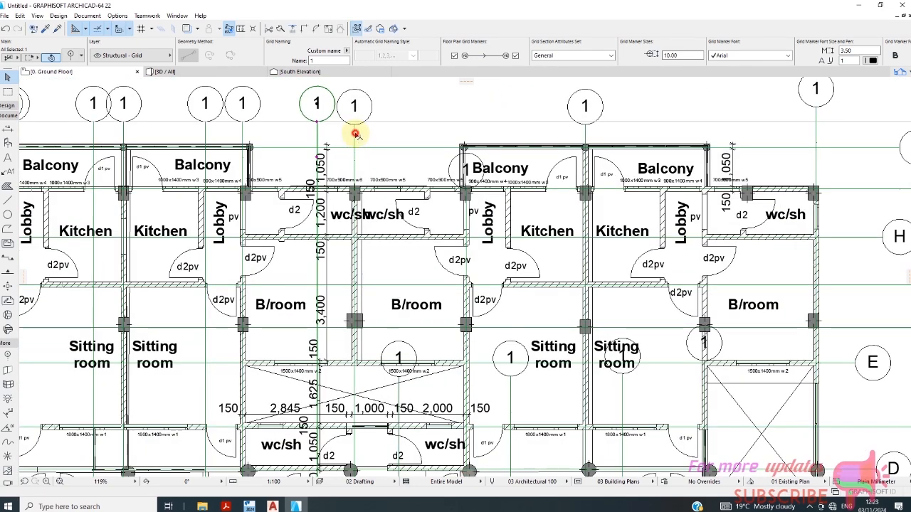
left_click(354, 126)
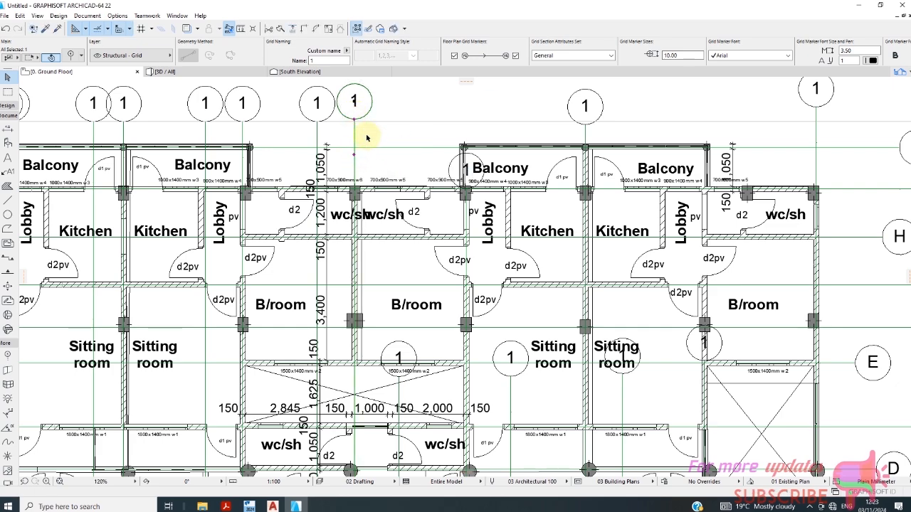
scroll(356, 114, "up", 5)
scroll(350, 142, "down", 2)
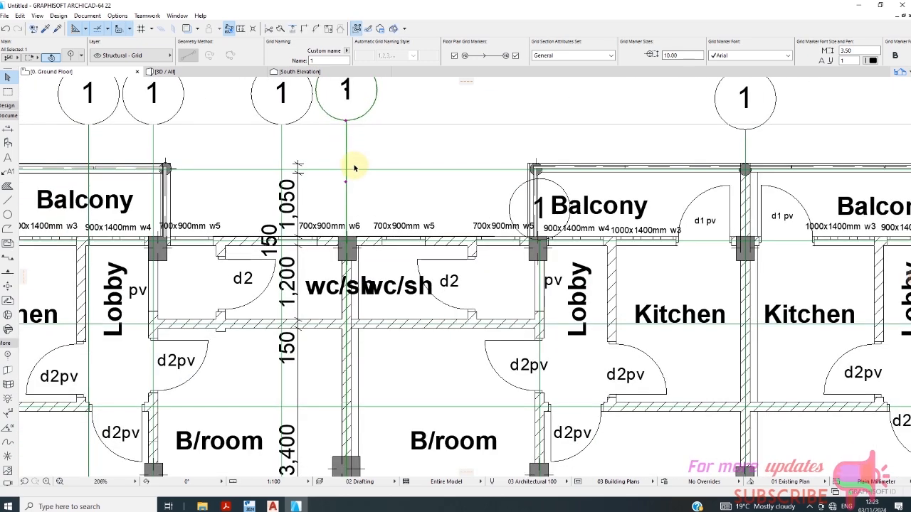
scroll(354, 167, "down", 3)
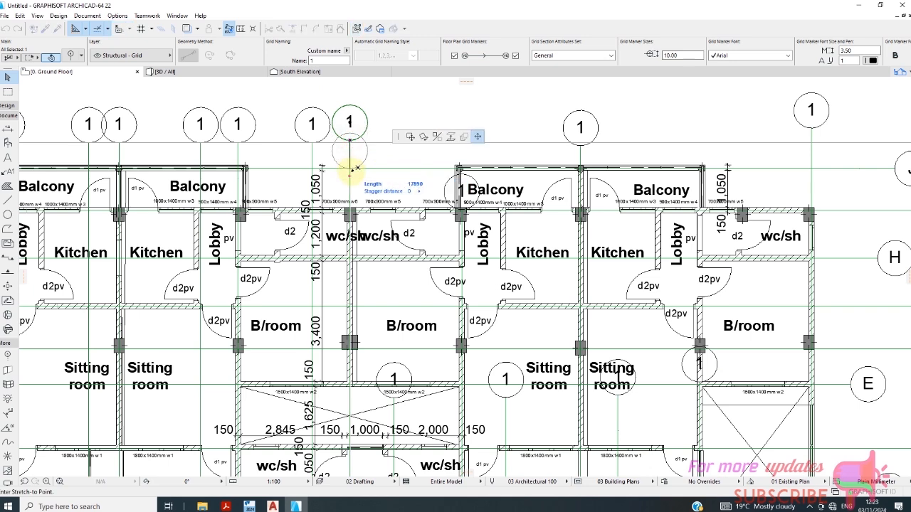
left_click_drag(350, 142, 350, 179)
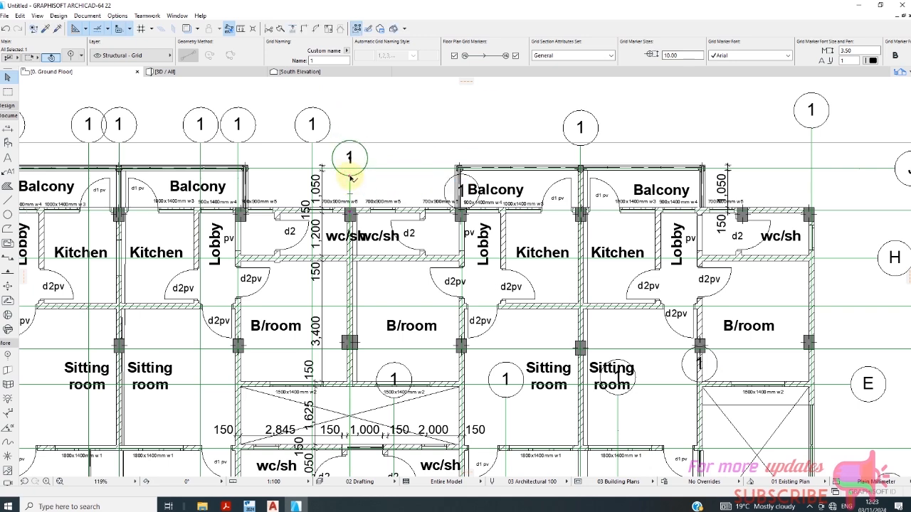
left_click(350, 177)
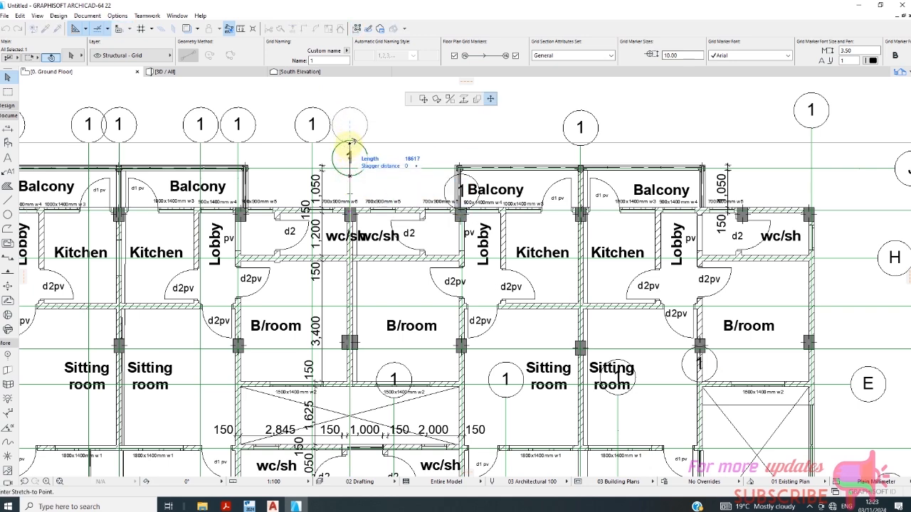
left_click(350, 143)
- Stretch the upper end of the grid line along the staircase's east wall to the upper guide line
scroll(339, 140, "down", 2)
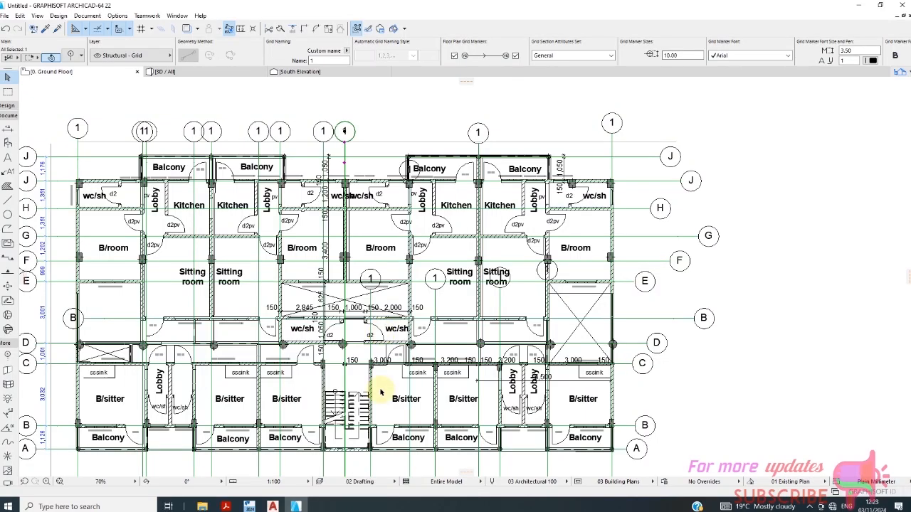
scroll(381, 392, "up", 2)
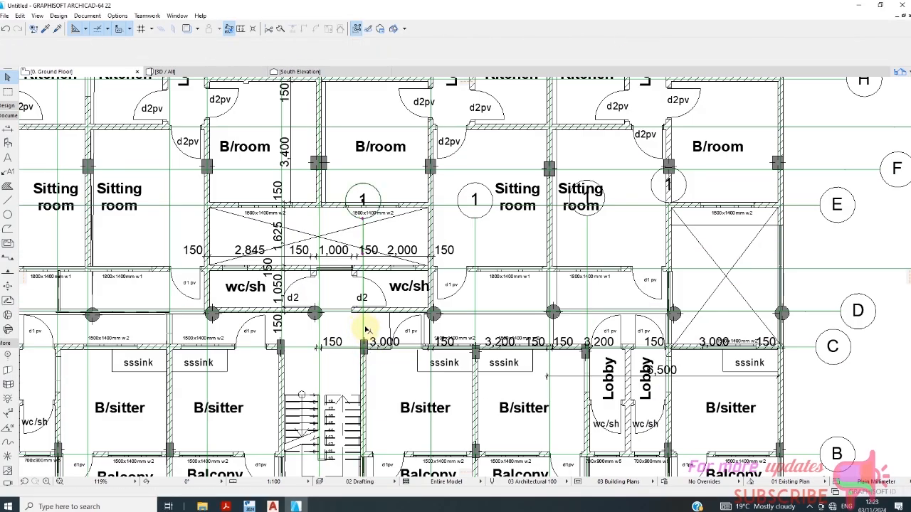
left_click(361, 227)
left_click(363, 221)
scroll(362, 192, "down", 3)
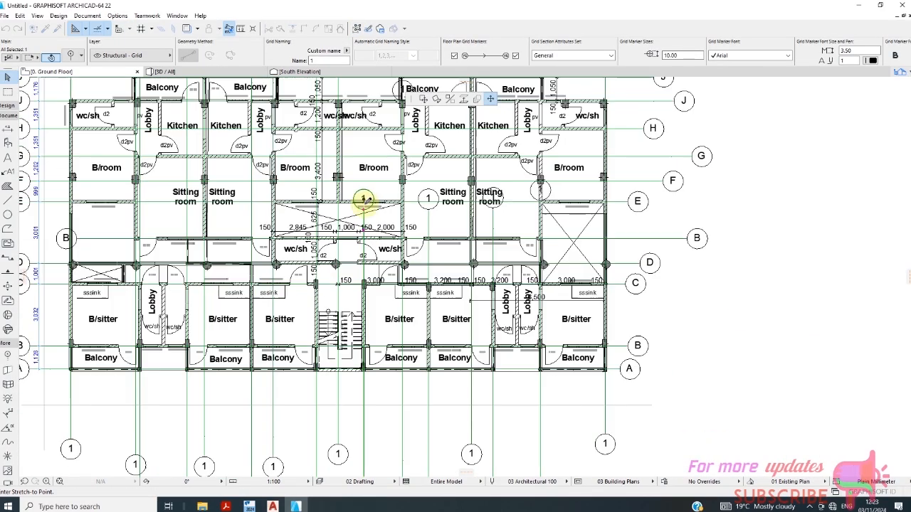
left_click(360, 104)
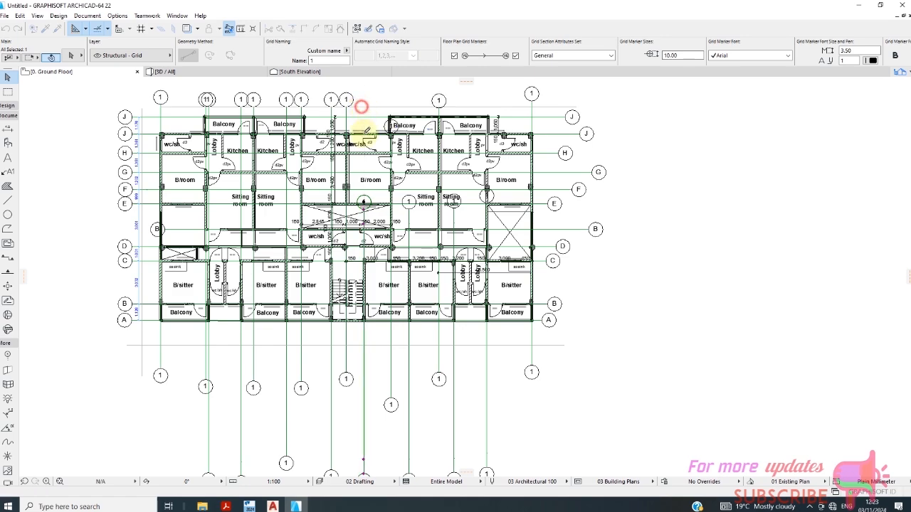
- Stretch the upper end of the grid line at the west edge of the eastern kitchen balconies to the upper guide line
scroll(399, 224, "up", 3)
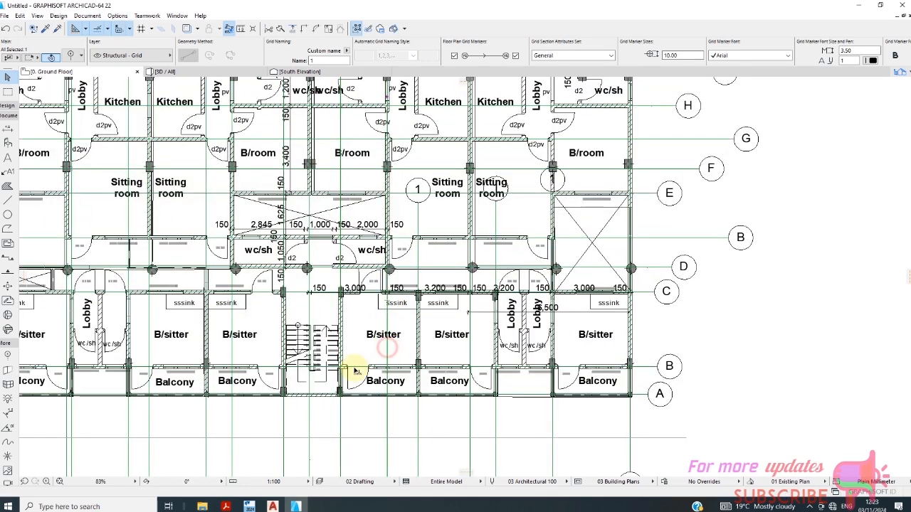
scroll(380, 193, "down", 3)
scroll(378, 199, "up", 5)
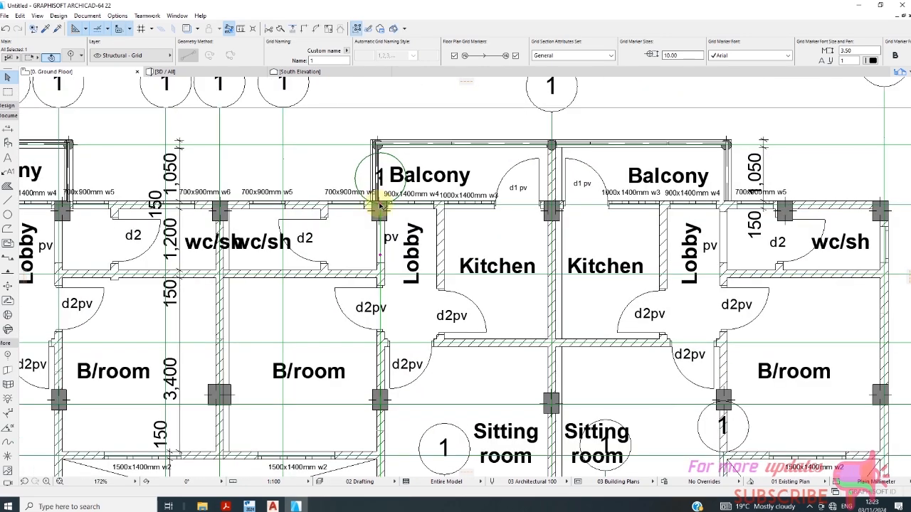
left_click(380, 207)
left_click(380, 107)
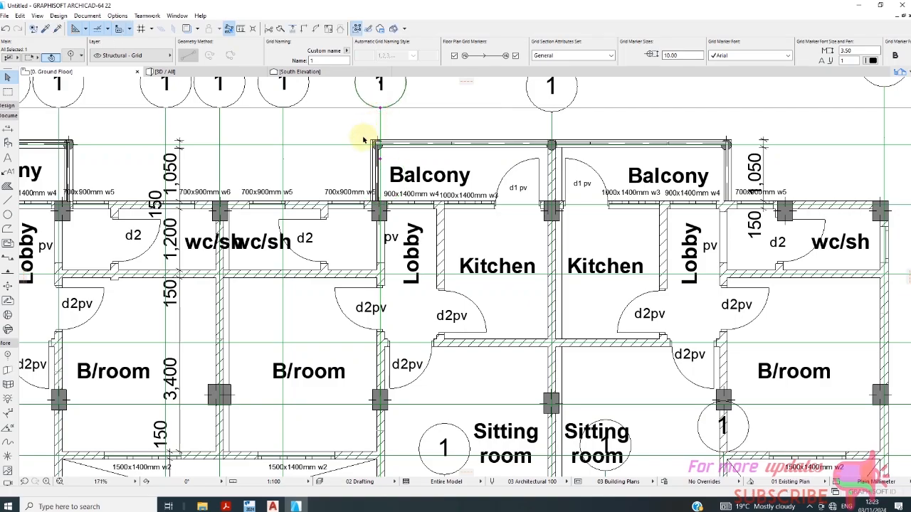
- Try to stretch the upper end of the grid line on the wall between the two eastern kitchens to the upper guide line
scroll(363, 140, "down", 4)
scroll(451, 163, "up", 1)
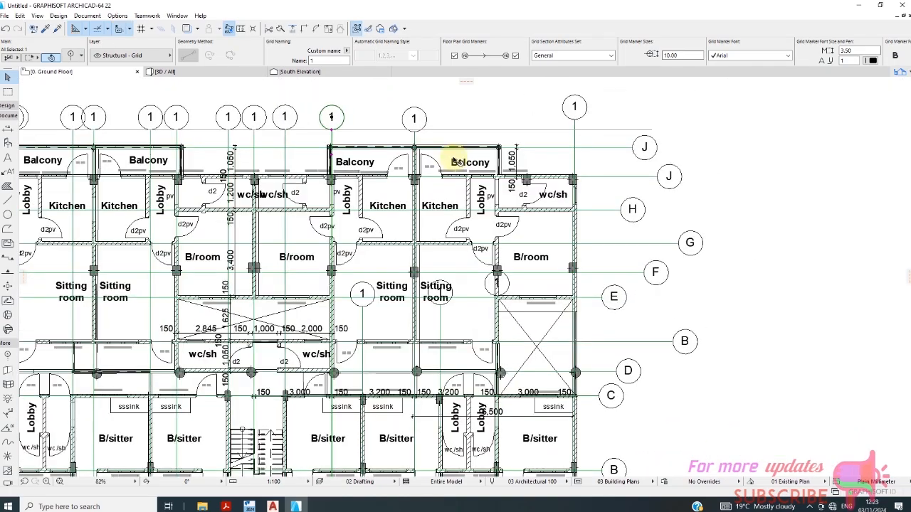
scroll(457, 162, "down", 1)
scroll(434, 157, "up", 2)
scroll(427, 153, "down", 2)
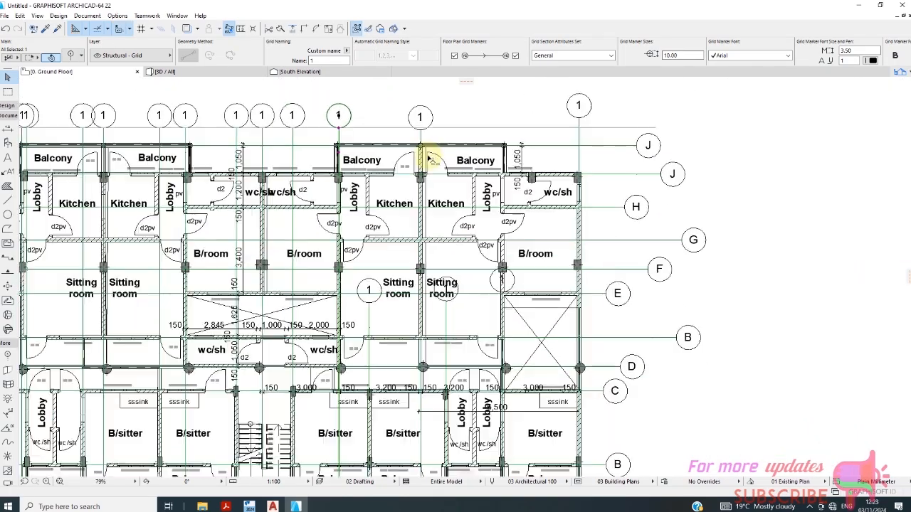
scroll(423, 148, "up", 4)
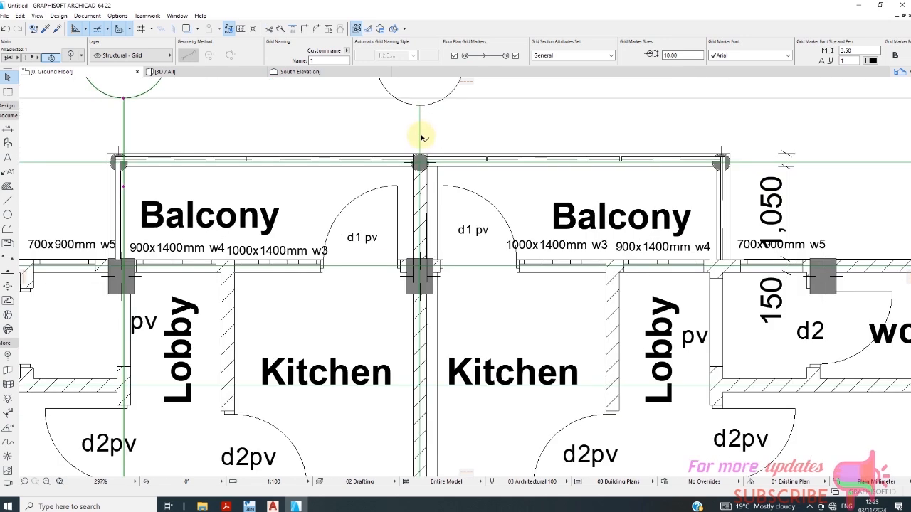
left_click(421, 106)
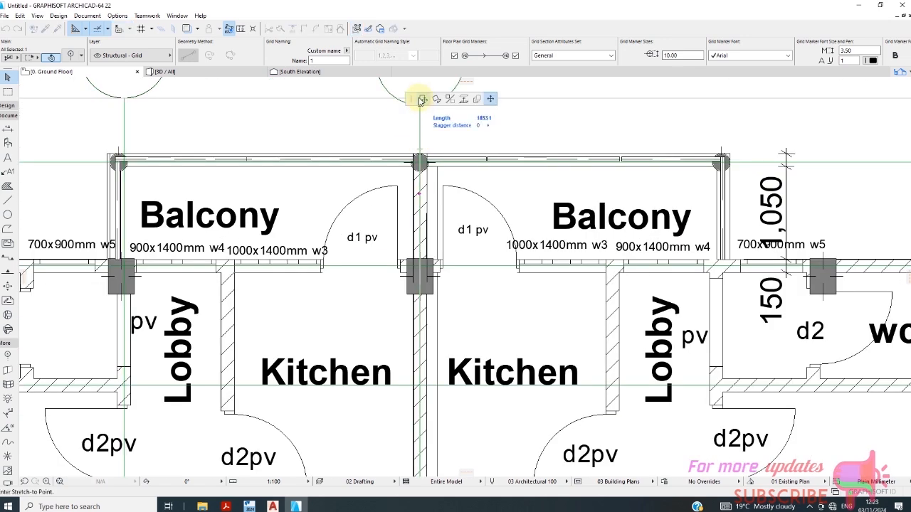
left_click(399, 120)
scroll(397, 142, "down", 1)
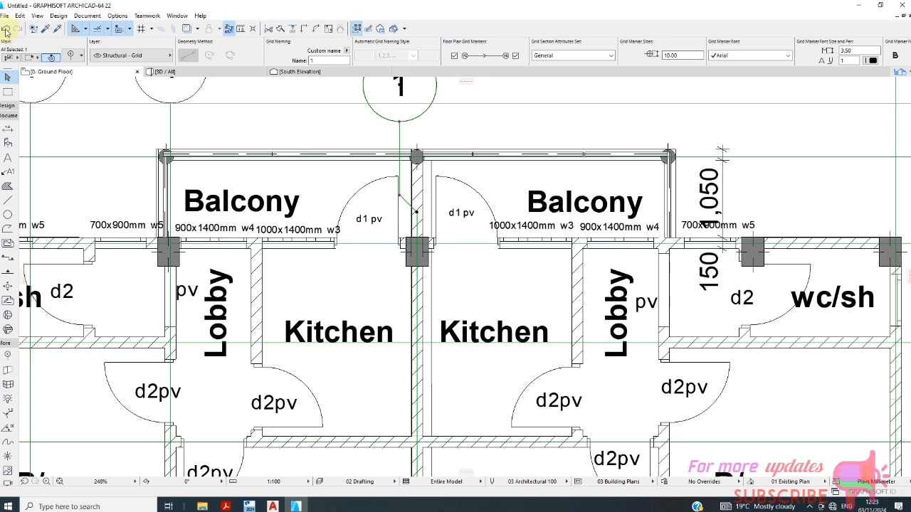
key("ctrl+z")
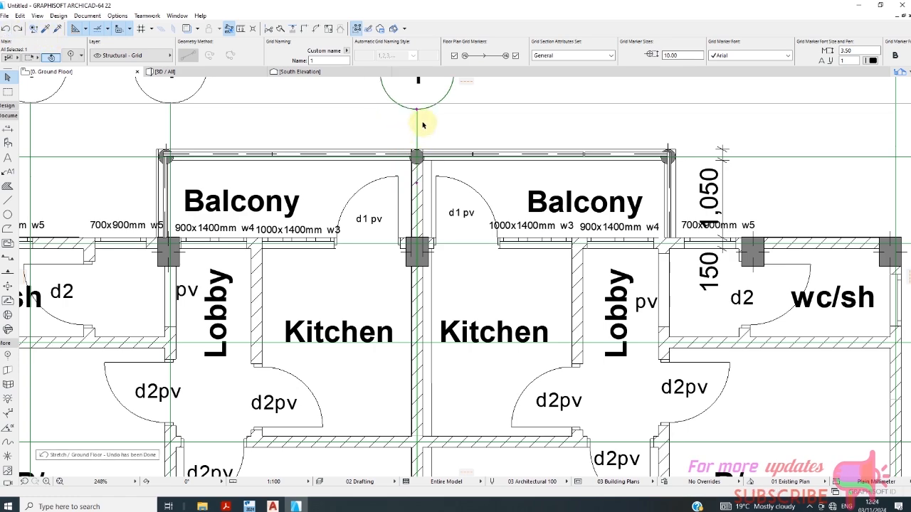
- Stretch the upper end of the grid line on the wall between the two eastern kitchens to meet the upper guide line
left_click(418, 109)
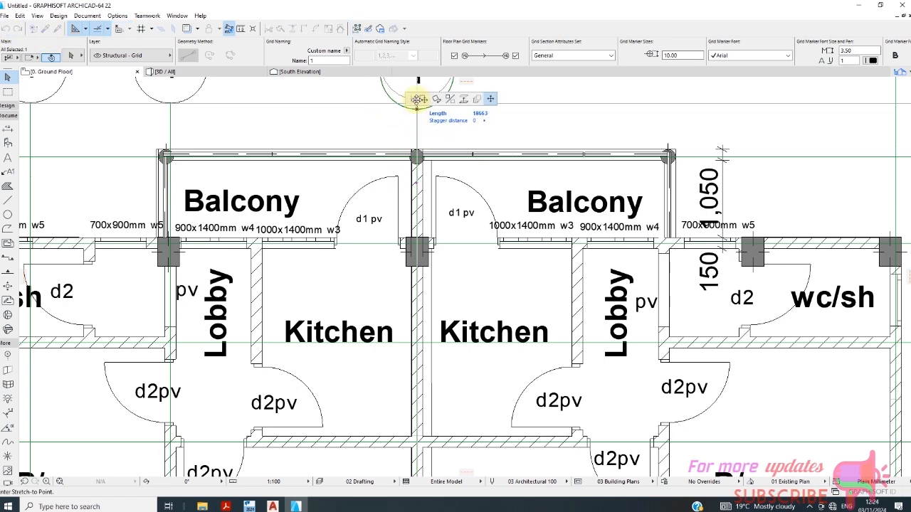
scroll(353, 178, "down", 5)
scroll(377, 164, "up", 4)
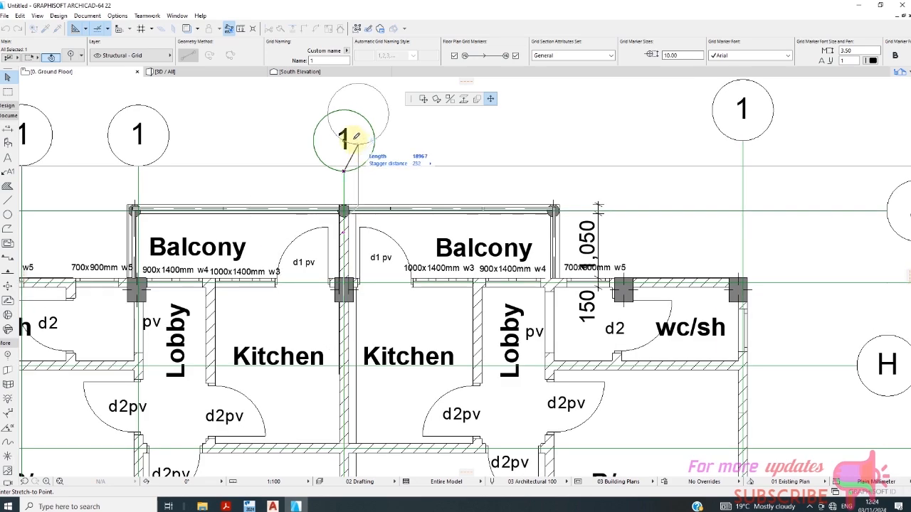
left_click(345, 167)
scroll(387, 133, "down", 1)
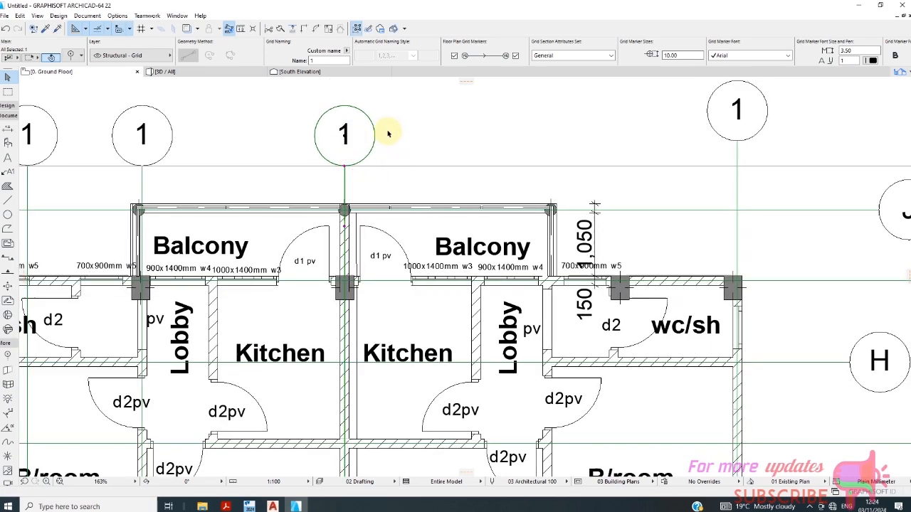
- Extend the upper end of the grid line on the west wall of the eastern lower lobby up to the upper guide line
scroll(388, 133, "down", 3)
scroll(407, 309, "up", 2)
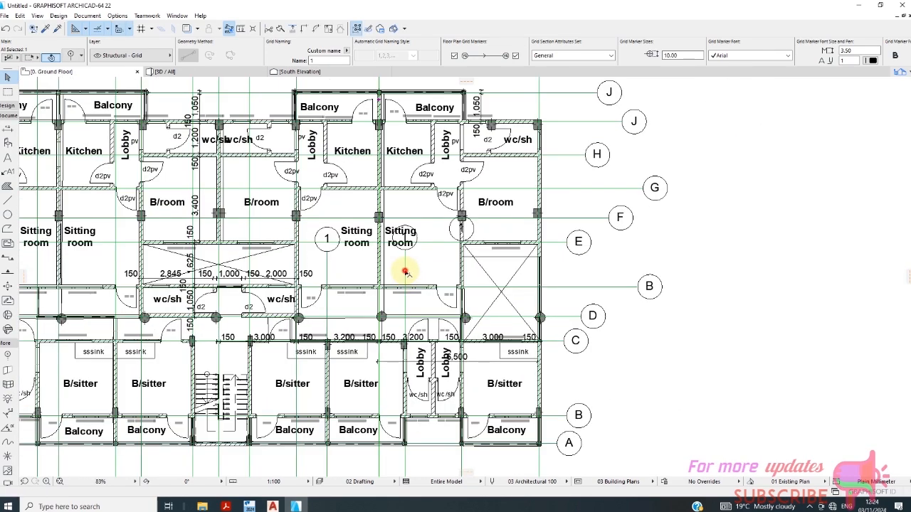
left_click(406, 273)
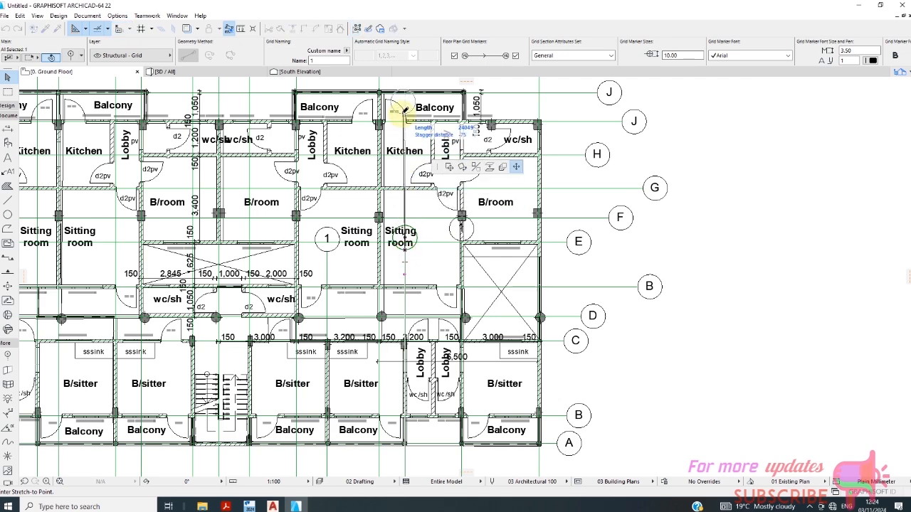
scroll(395, 214, "down", 3)
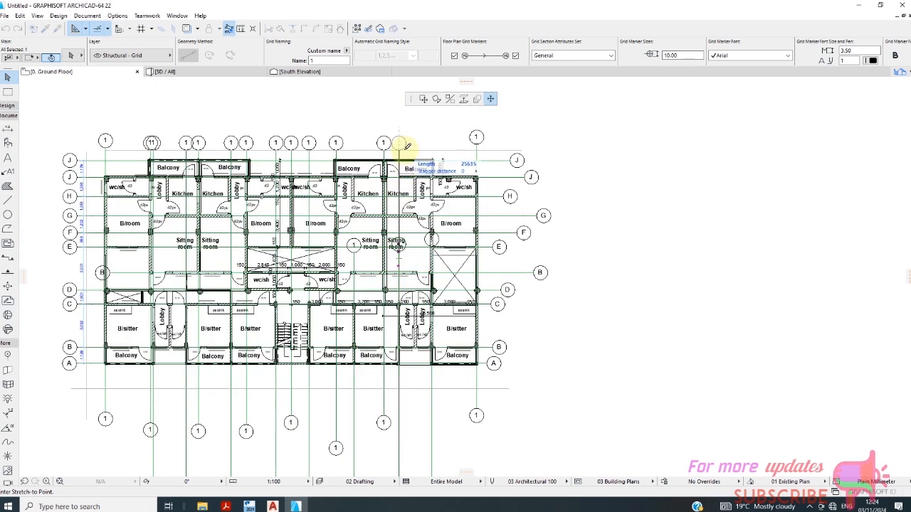
left_click(398, 150)
- Extend the upper end of the grid line along the west wall of the easternmost B/room to the upper guide line
scroll(441, 410, "up", 2)
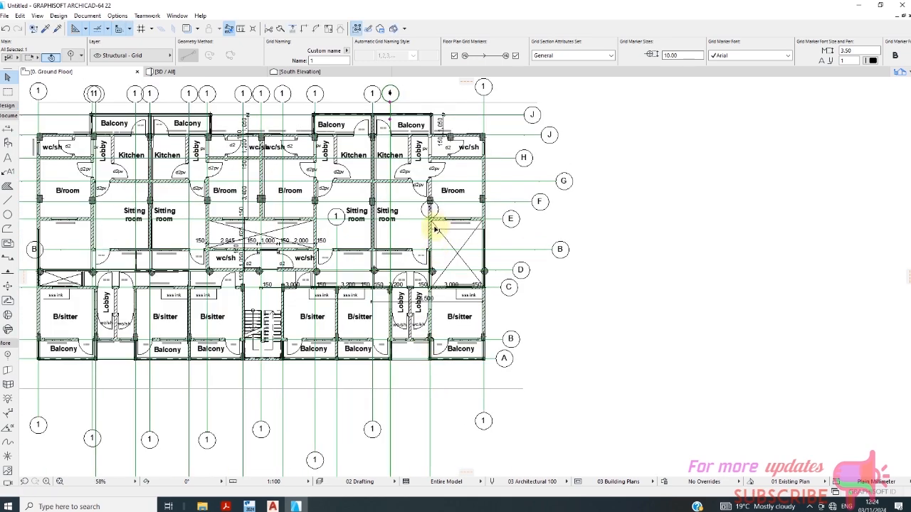
scroll(433, 258, "up", 2)
scroll(436, 377, "down", 2)
left_click(435, 411)
scroll(436, 293, "up", 2)
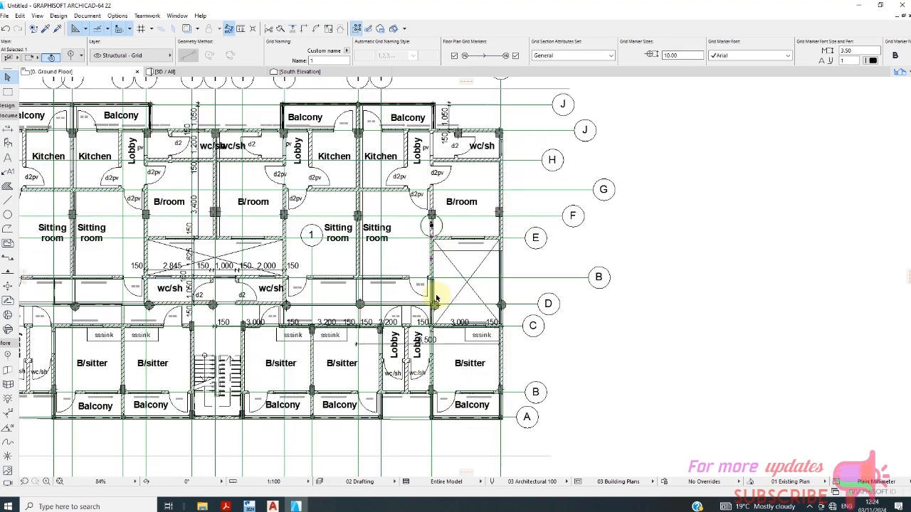
scroll(435, 264, "up", 8)
left_click(424, 176)
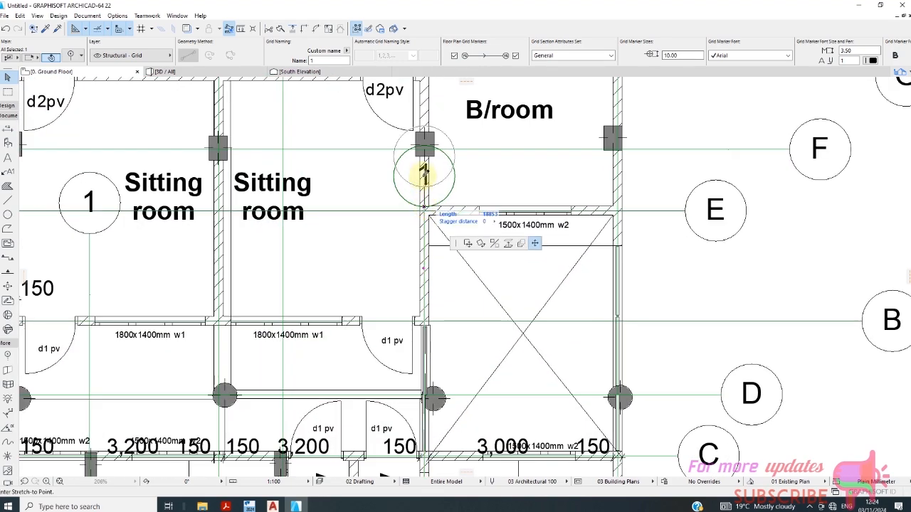
scroll(425, 176, "down", 10)
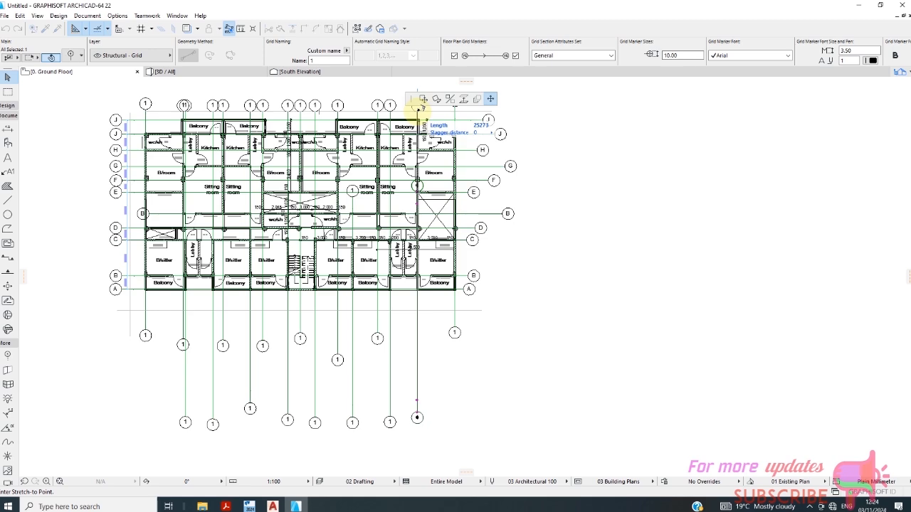
left_click(419, 106)
left_click(437, 322)
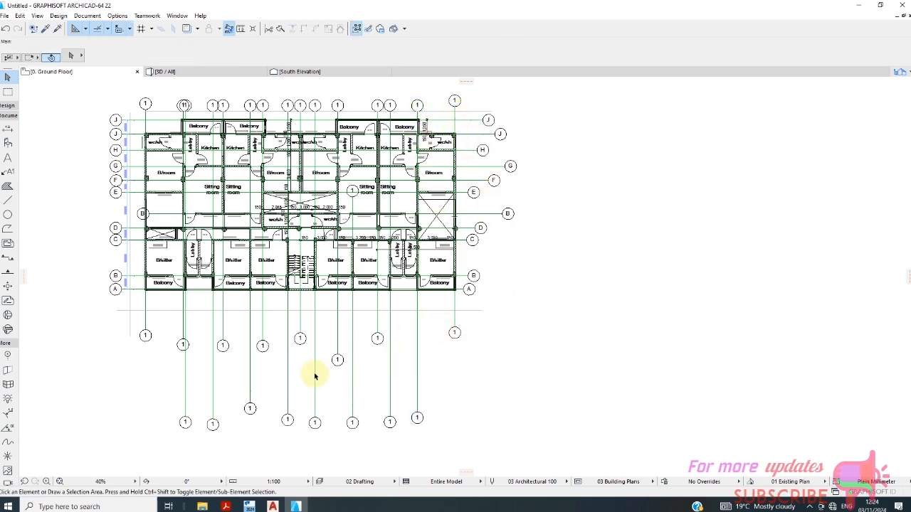
- Stretch the lower ends of the two westernmost grid lines to the lower guide line
scroll(309, 356, "up", 3)
scroll(216, 328, "down", 2)
scroll(228, 317, "up", 2)
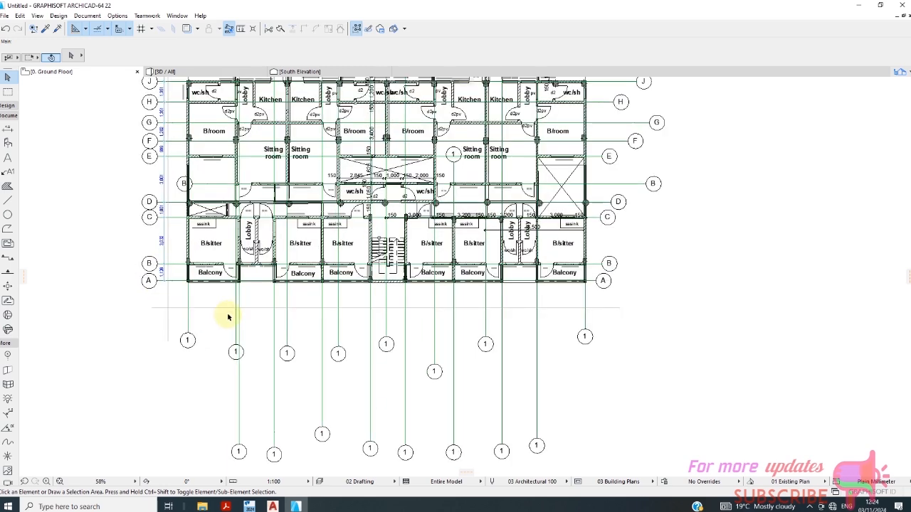
scroll(229, 317, "up", 2)
left_click(177, 359)
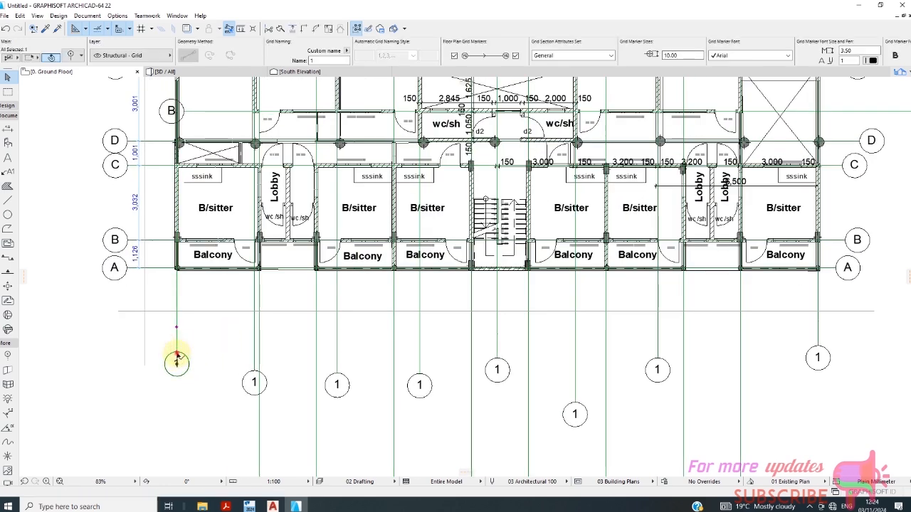
left_click(178, 356)
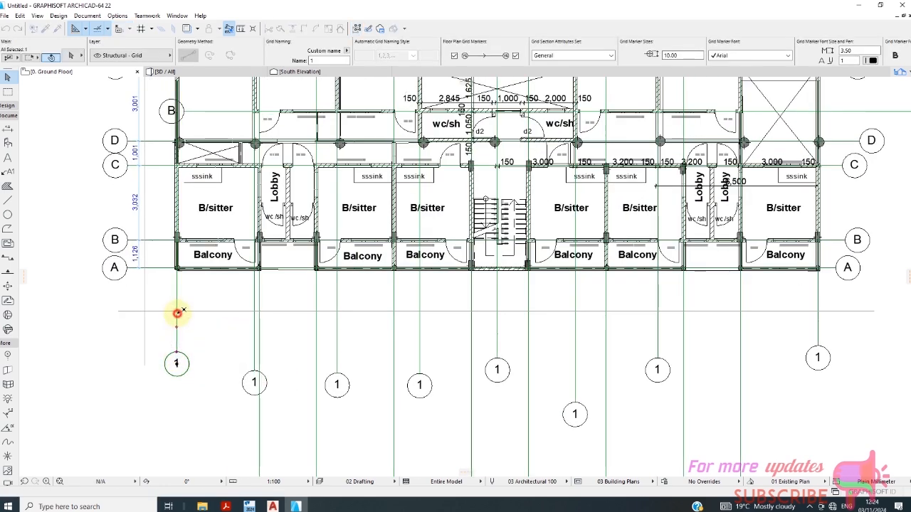
left_click(179, 311)
left_click(253, 378)
left_click(253, 373)
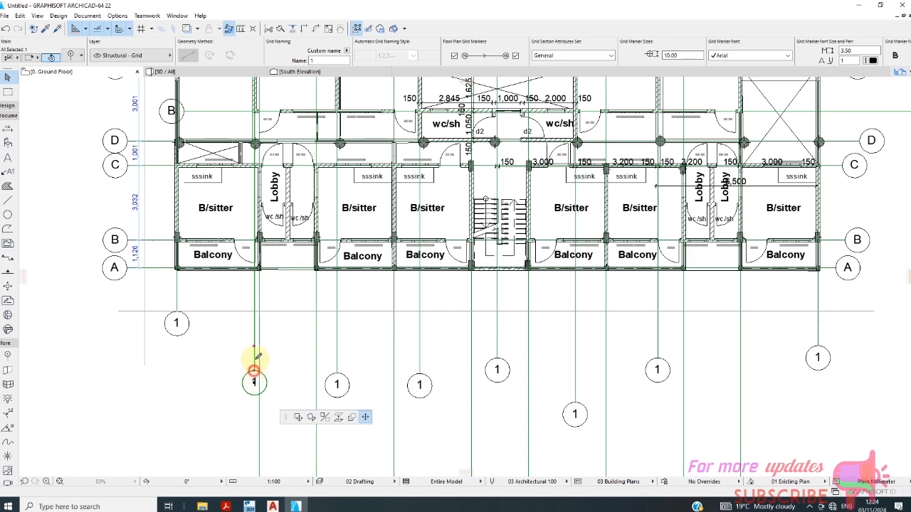
left_click(254, 311)
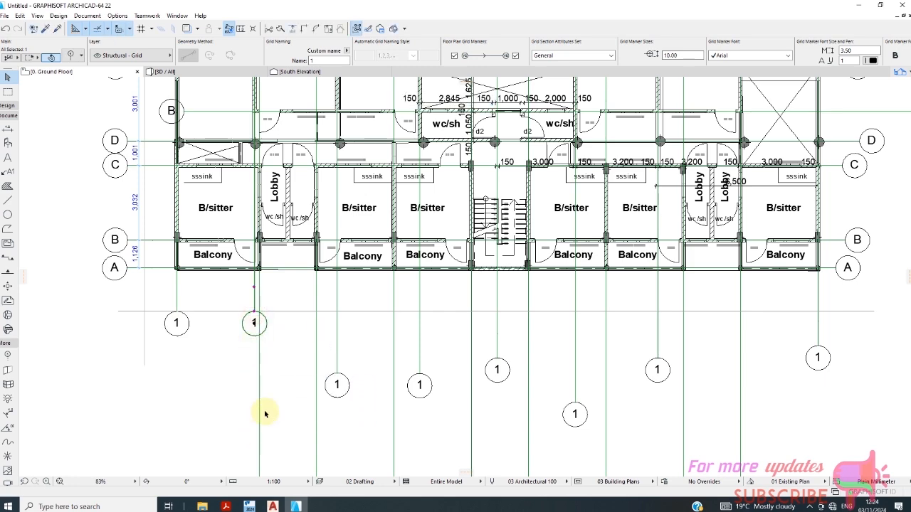
- Shorten the third grid line from the west to end just below the second line's lower marker, and the fourth to the lower guide line
scroll(234, 325, "down", 2)
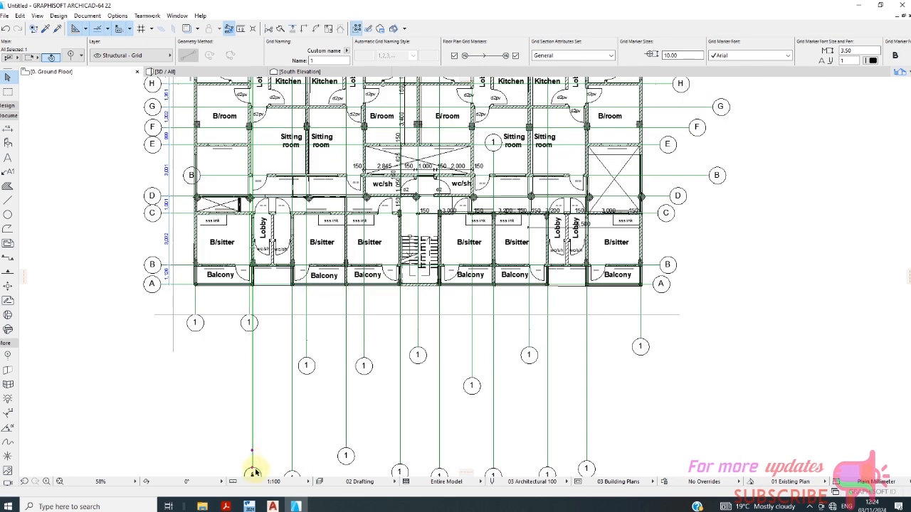
left_click(252, 470)
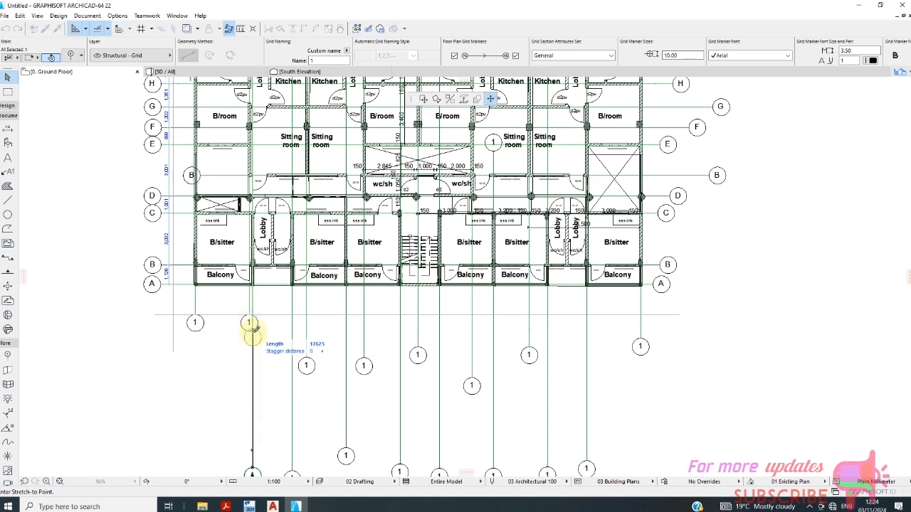
left_click(252, 349)
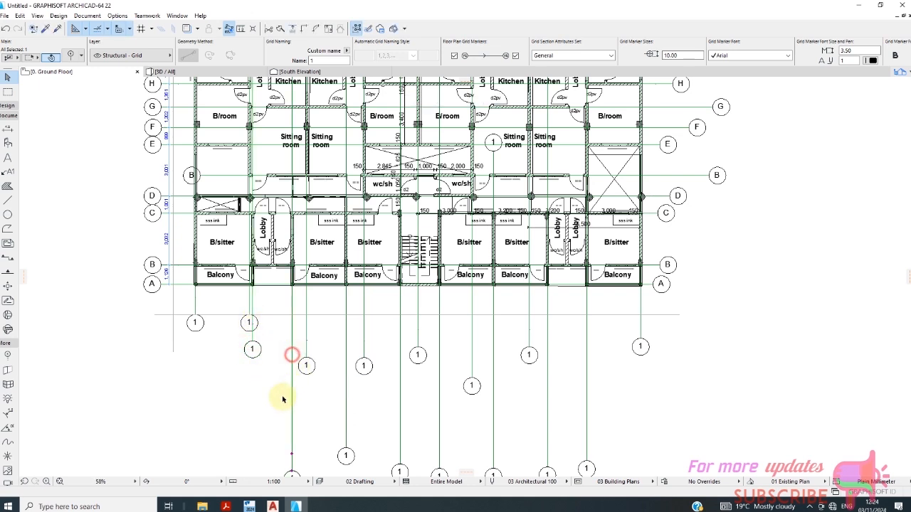
left_click(292, 473)
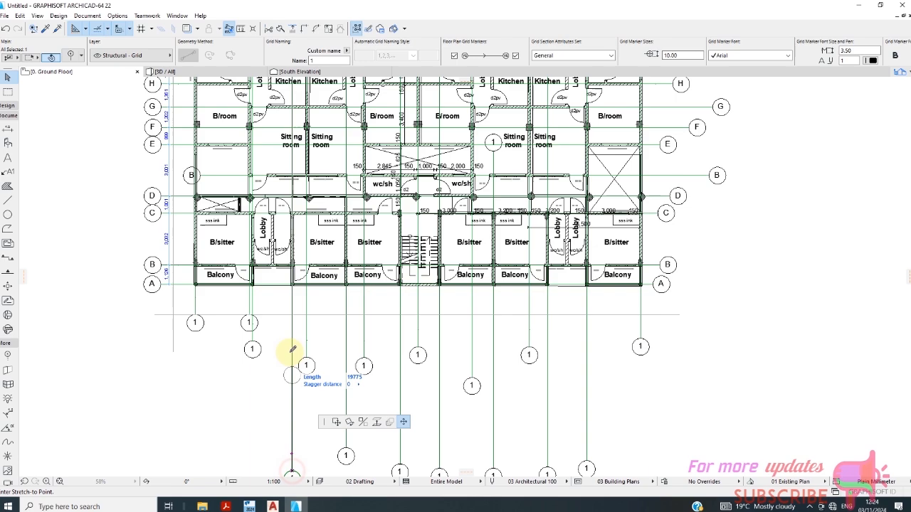
left_click(291, 315)
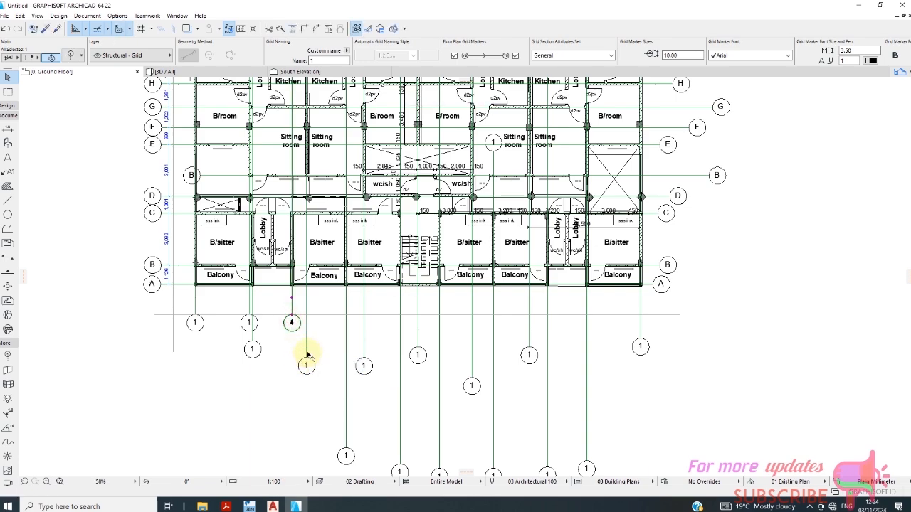
- Rename the second grid line from the west as 2
scroll(297, 326, "down", 2)
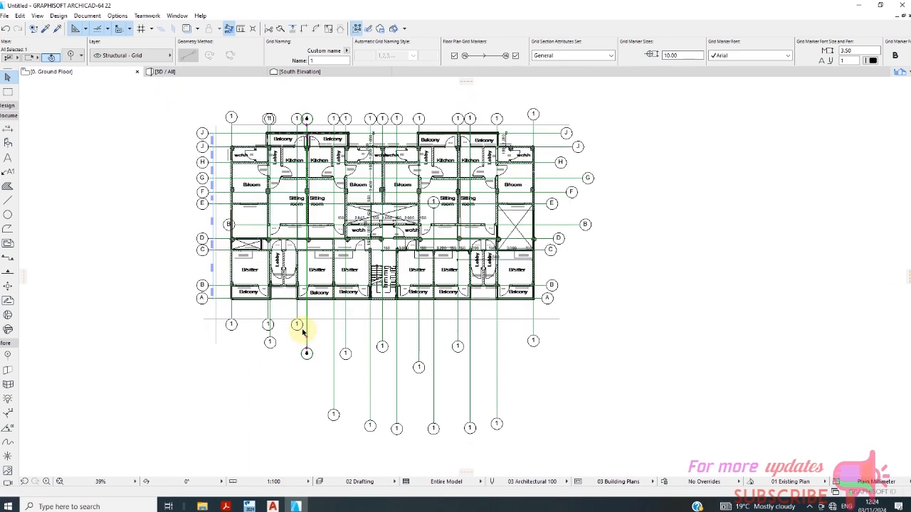
scroll(303, 331, "down", 1)
scroll(490, 324, "up", 5)
scroll(260, 371, "down", 5)
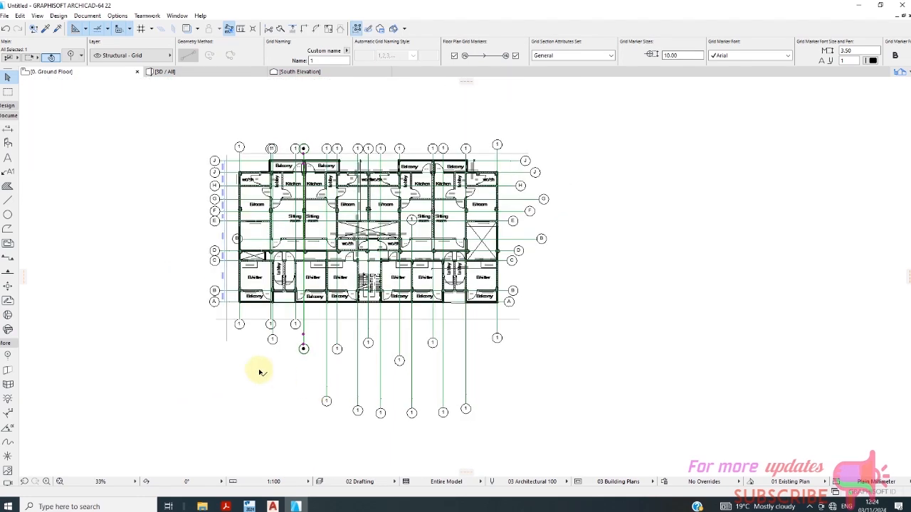
scroll(264, 328, "up", 7)
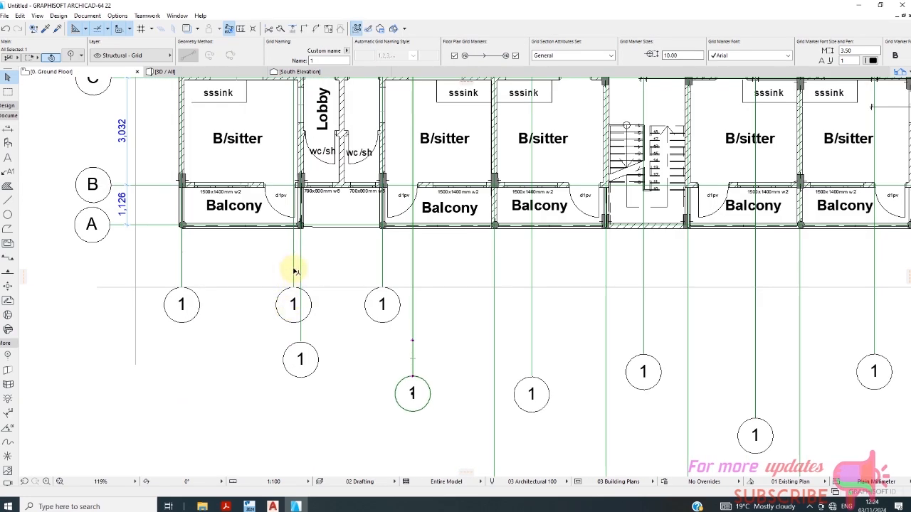
left_click(295, 271)
left_click(319, 61)
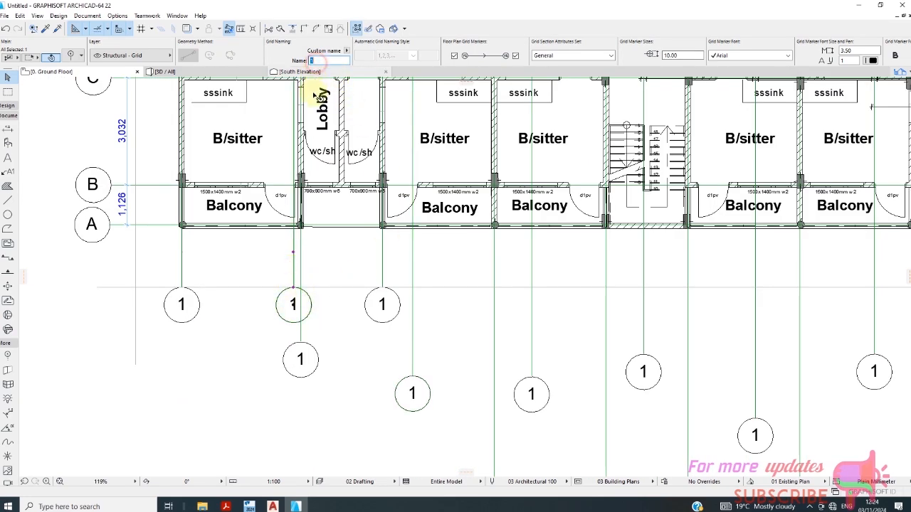
type("2")
left_click(338, 283)
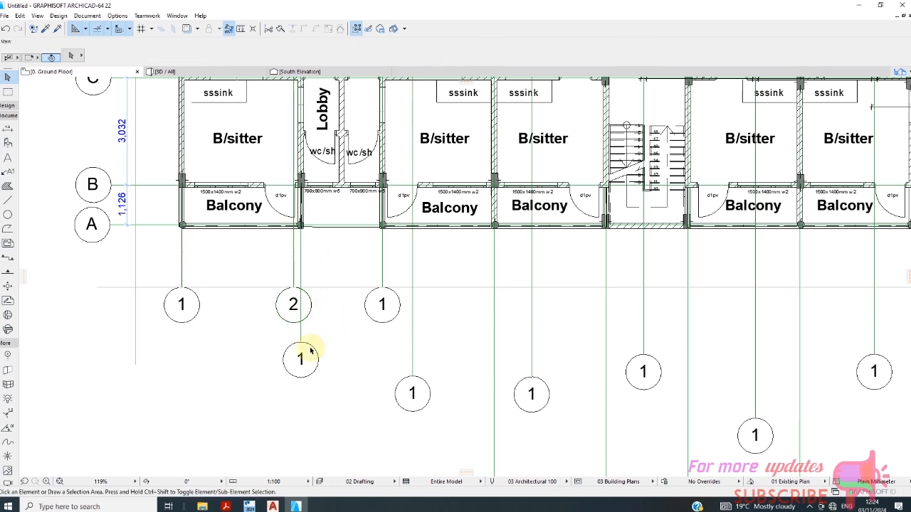
- Rename the third grid line from the west, with the staggered lower marker, as 3
left_click(300, 356)
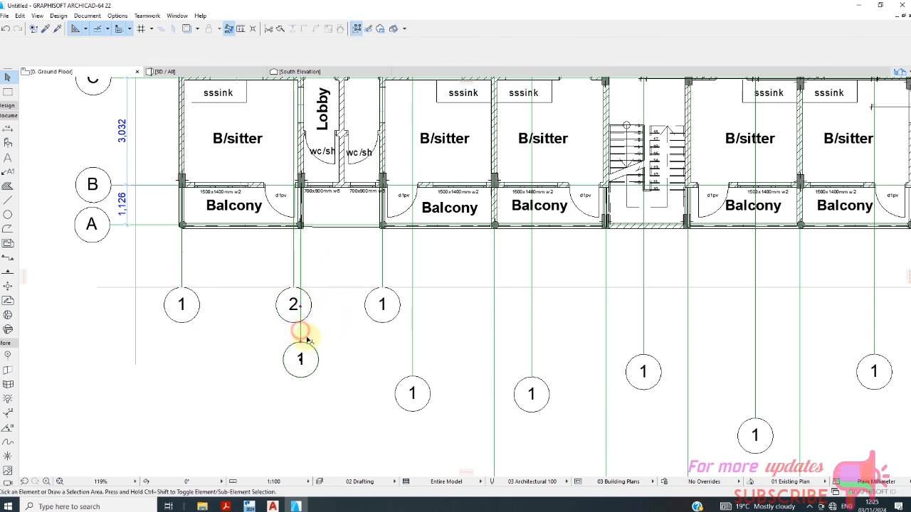
left_click(314, 59)
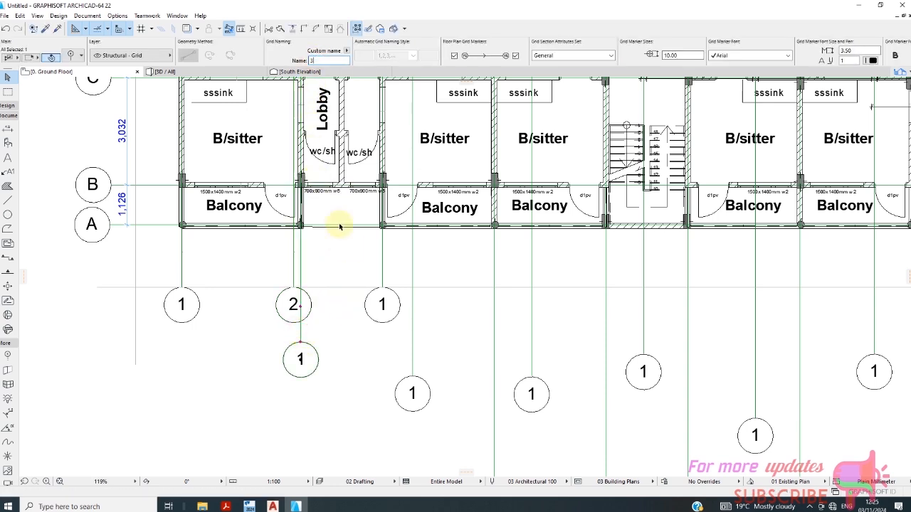
left_click(356, 256)
type("3")
- Rename the fourth and fifth vertical grid lines from the west as 4 and 5
left_click(384, 266)
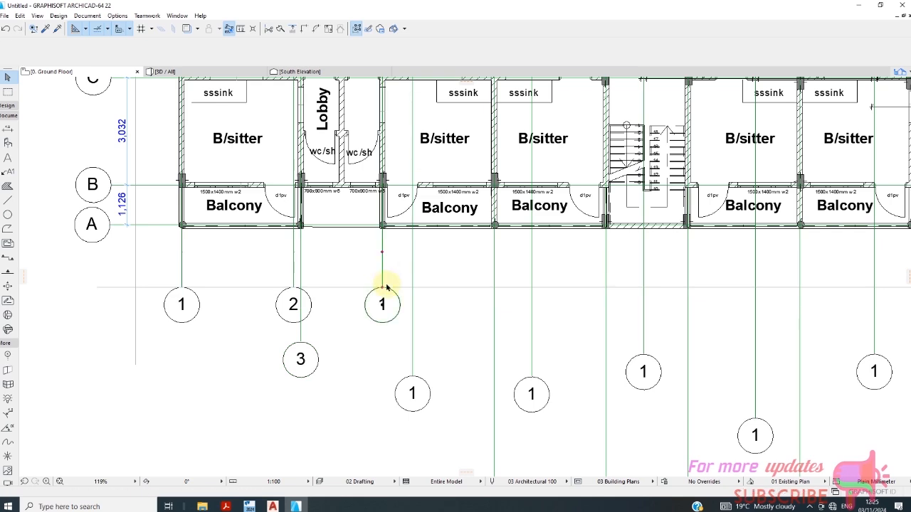
left_click(346, 266)
scroll(242, 315, "down", 3)
scroll(300, 305, "up", 2)
scroll(300, 305, "up", 1)
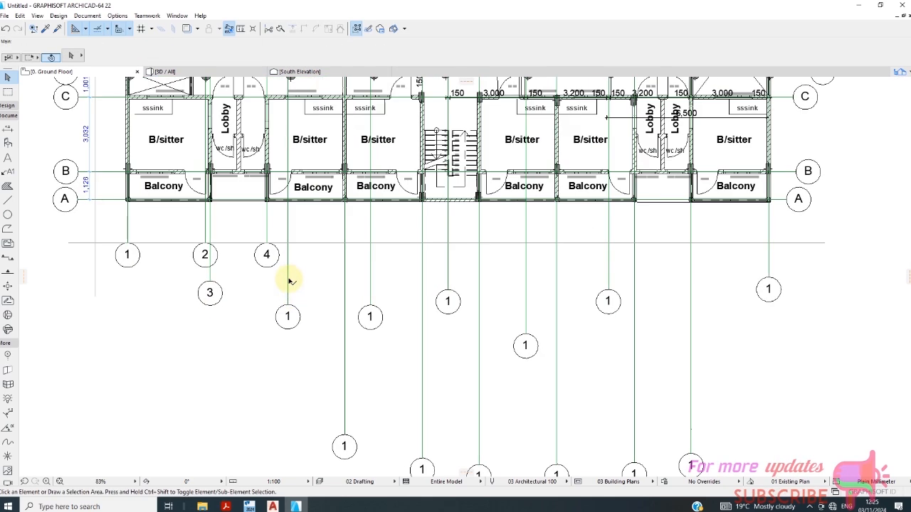
left_click(289, 285)
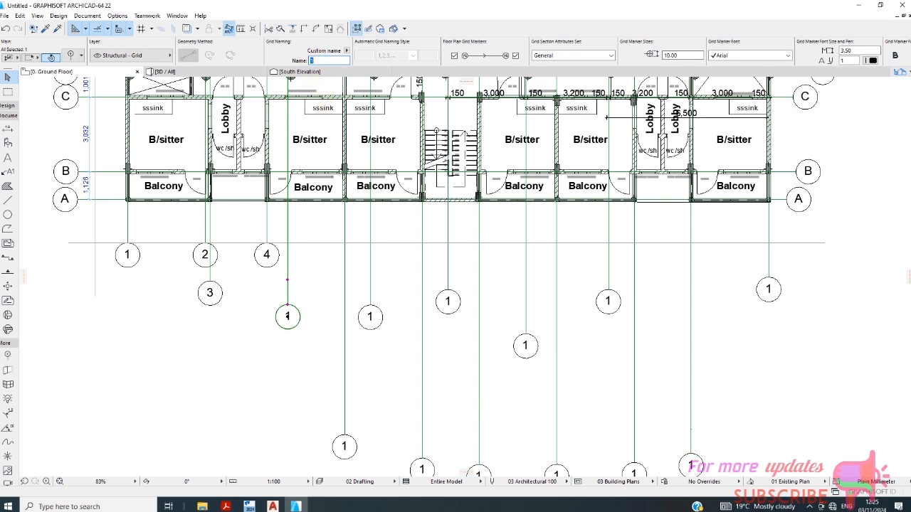
type("5")
left_click(320, 264)
- Rename the sixth and seventh vertical grid lines from the west as 6 and 7
left_click(343, 338)
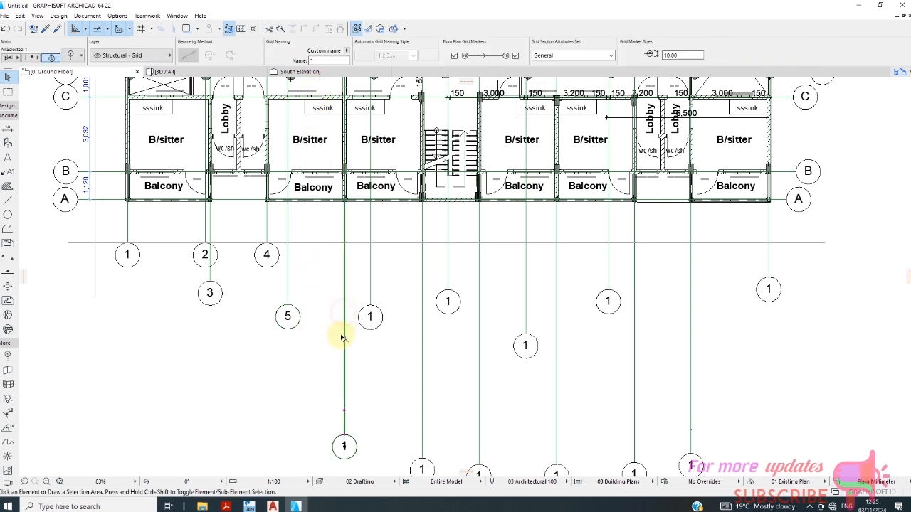
left_click(320, 60)
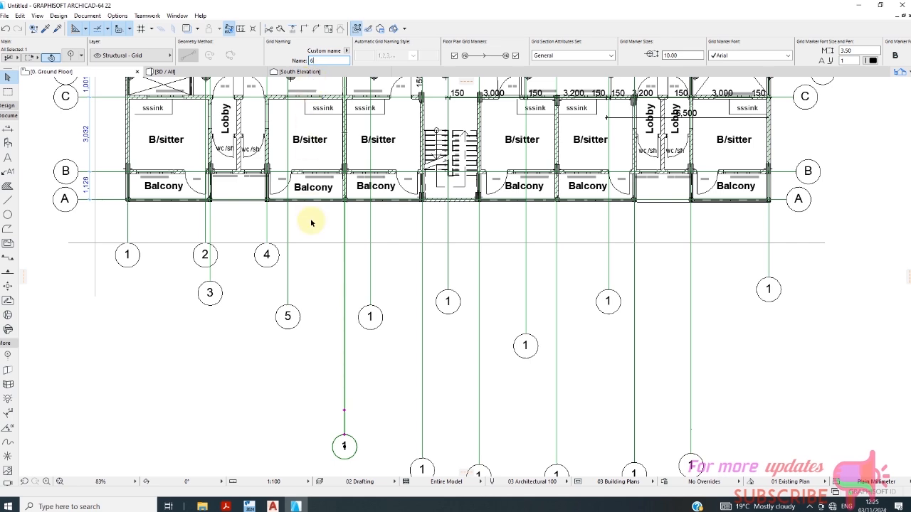
left_click(321, 271)
left_click(370, 281)
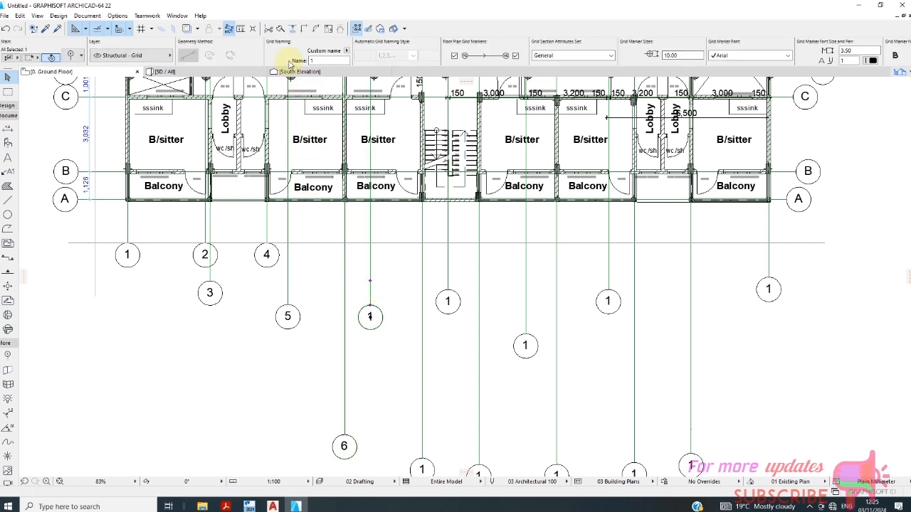
left_click(311, 61)
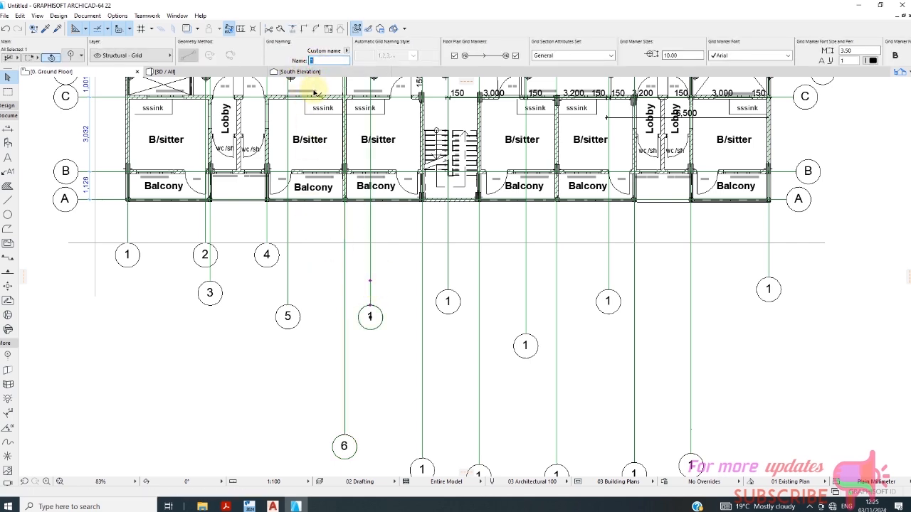
left_click(392, 284)
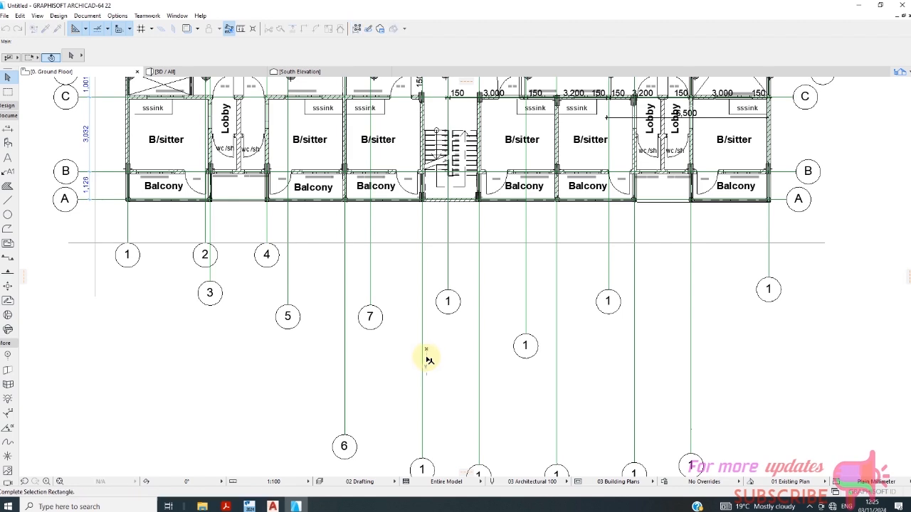
- Rename the eighth grid line from the west as 8 and the ninth, through the staircase, as 9
left_click(423, 355)
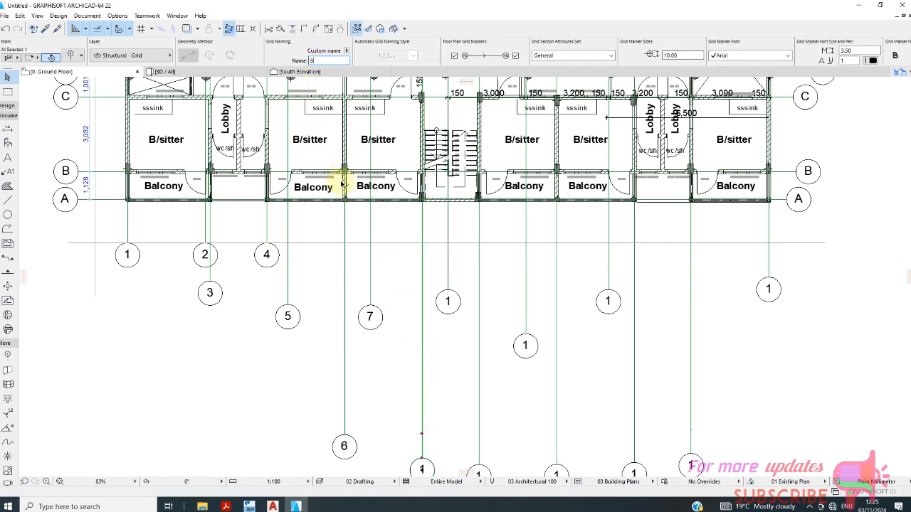
scroll(302, 187, "down", 2)
scroll(388, 293, "up", 5)
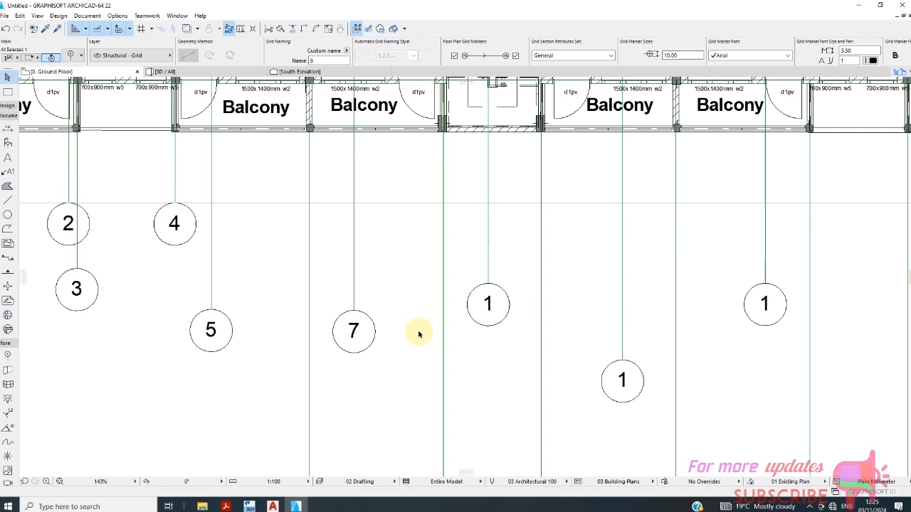
left_click(489, 271)
scroll(258, 256, "down", 2)
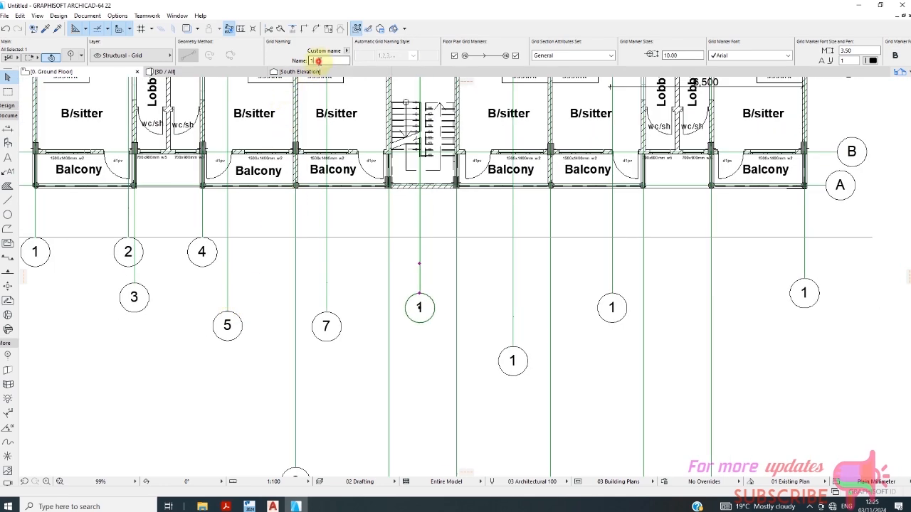
type("9")
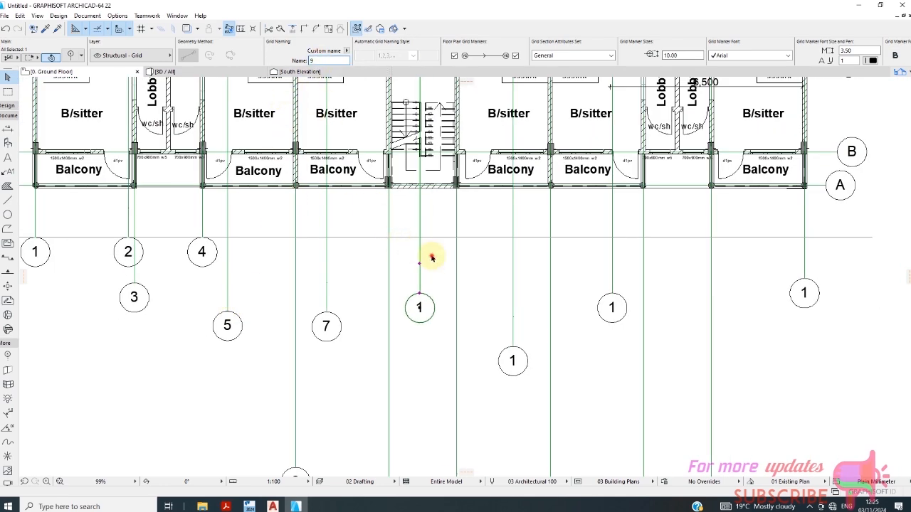
left_click(315, 252)
- Rename the tenth and eleventh vertical grid lines from the west as 10 and 11
scroll(392, 380, "down", 2)
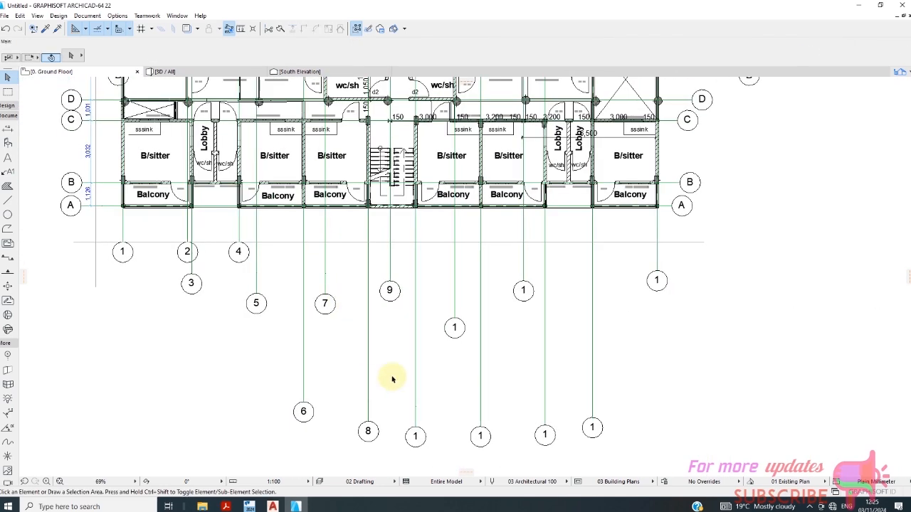
left_click(415, 343)
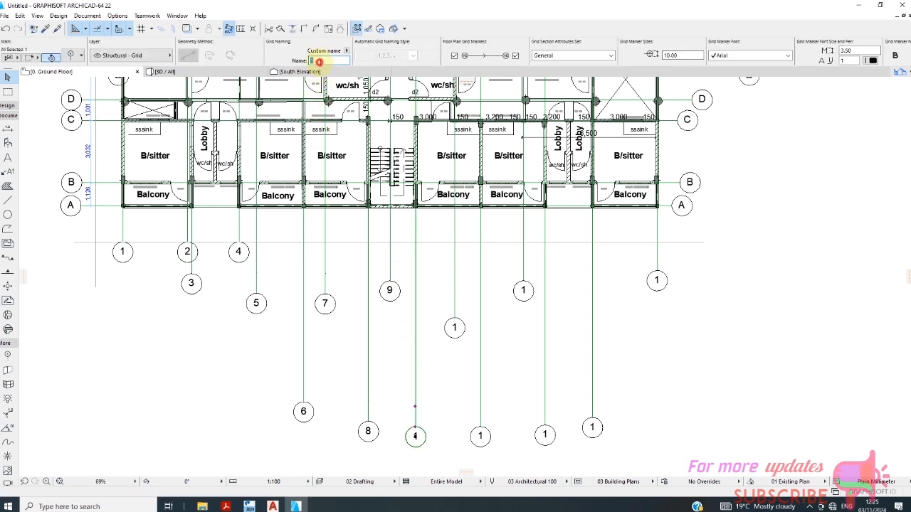
type("0")
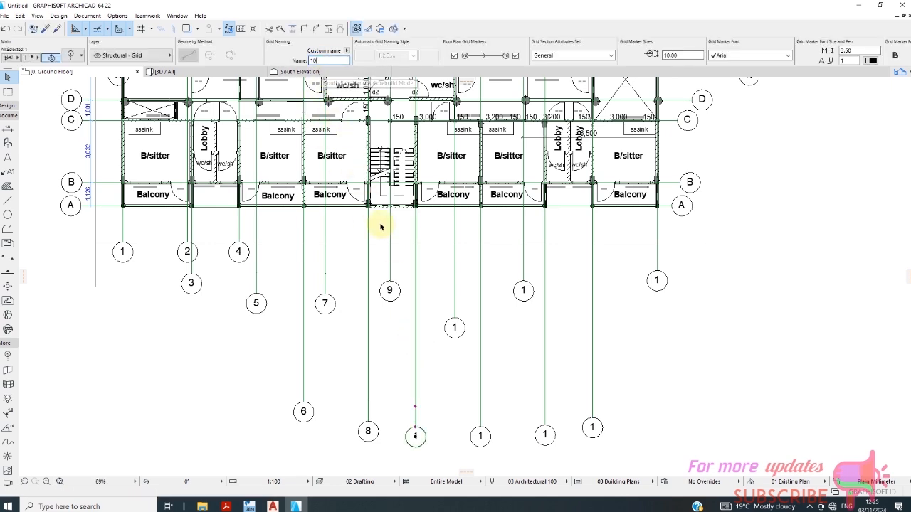
left_click(427, 266)
left_click(454, 301)
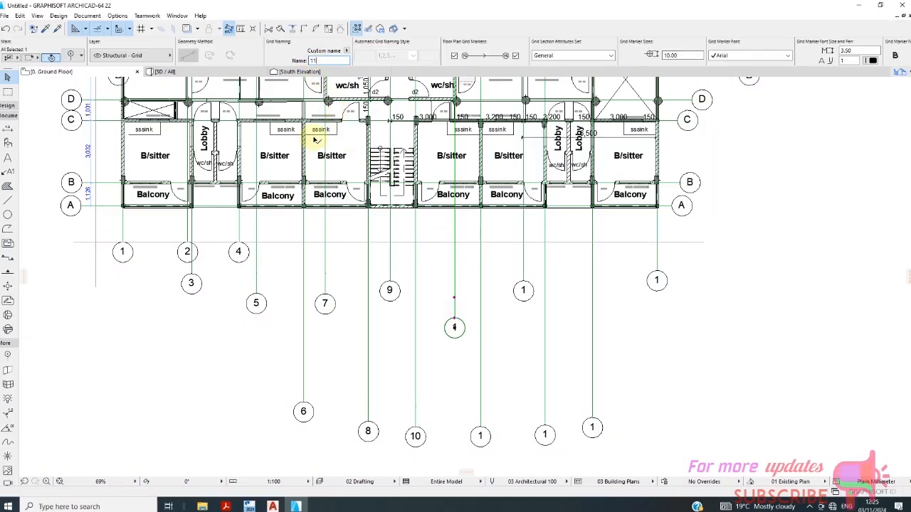
left_click(423, 281)
- Rename the twelfth vertical grid line from the west as 12
left_click(479, 362)
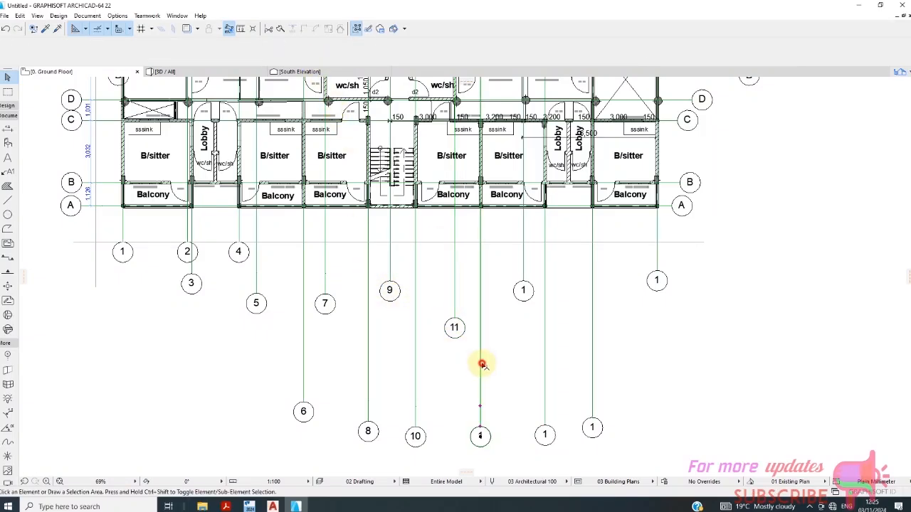
left_click(329, 60)
type("11")
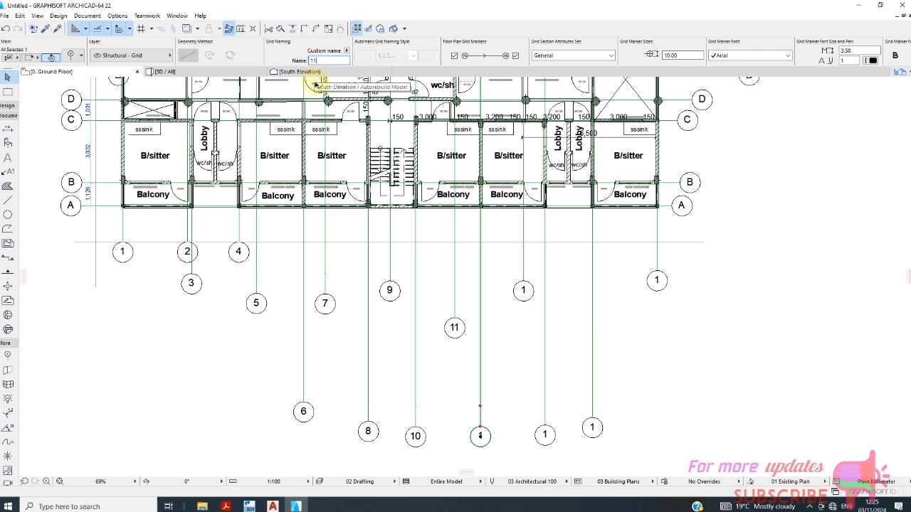
left_click(496, 358)
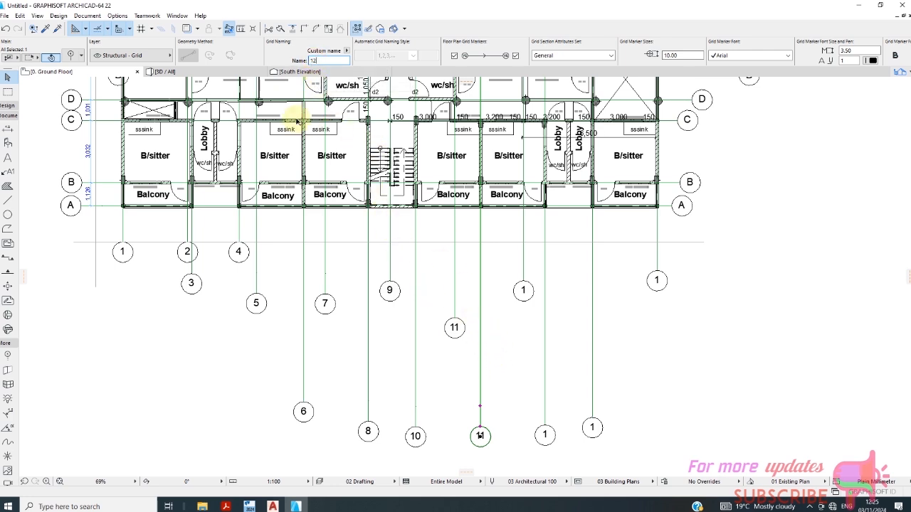
left_click(506, 268)
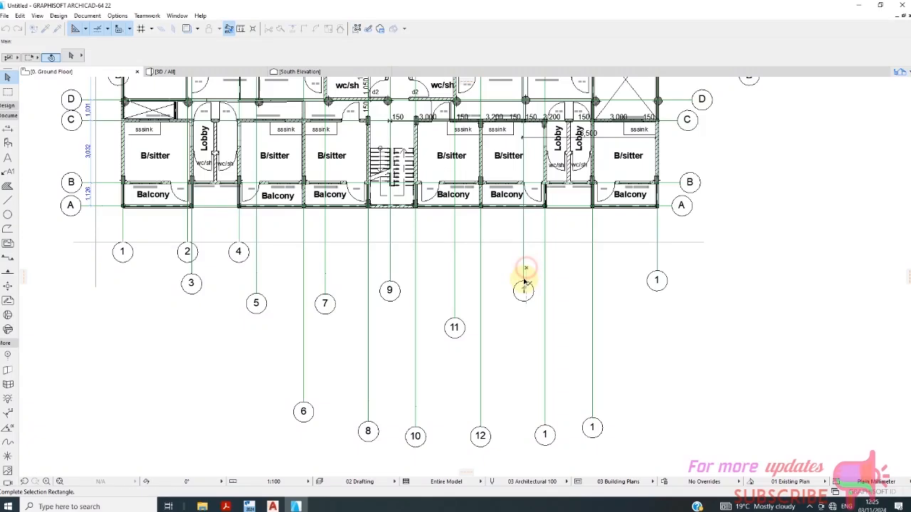
left_click(525, 269)
left_click(525, 285)
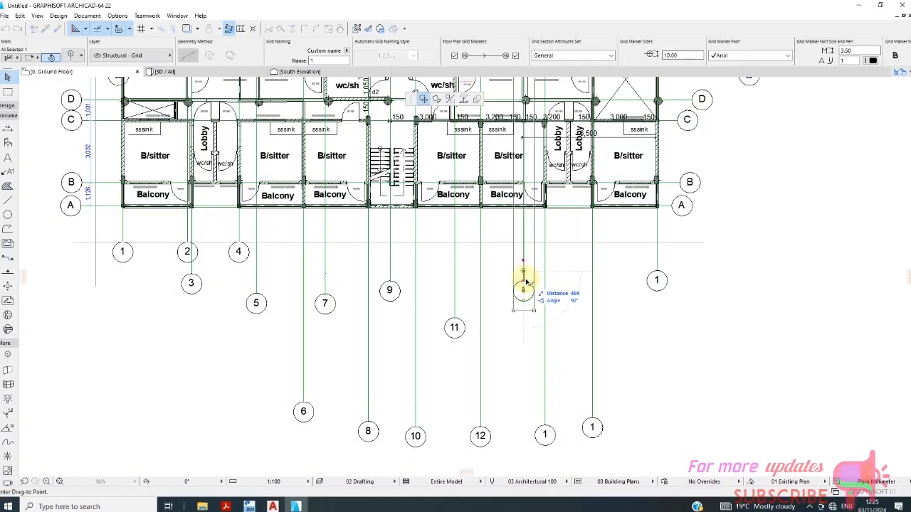
left_click(525, 283)
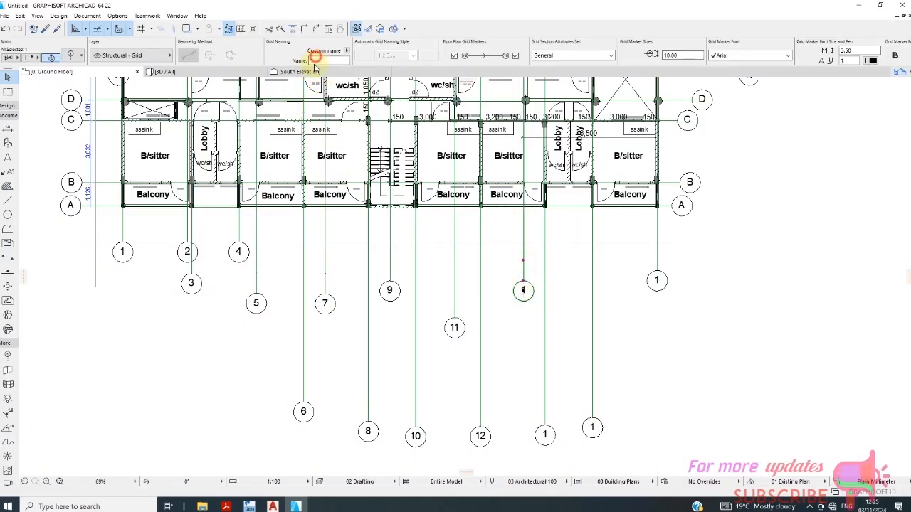
type("12")
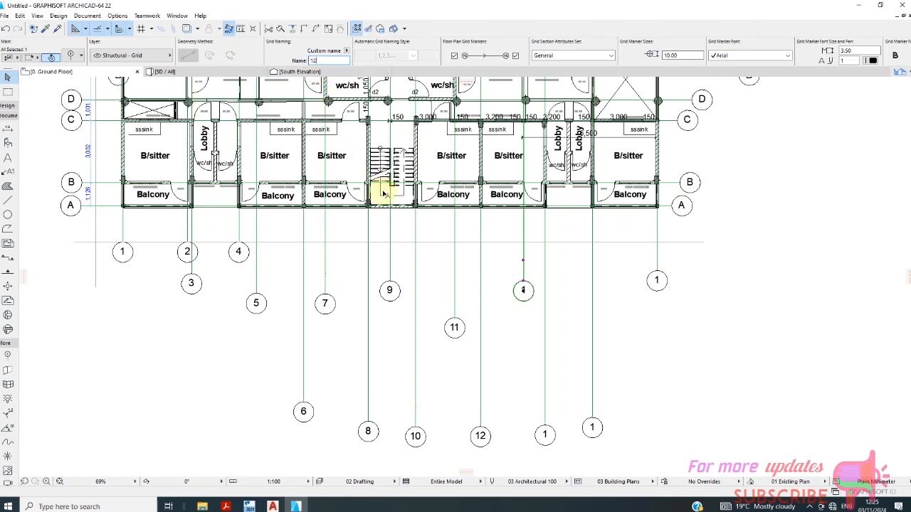
left_click(502, 283)
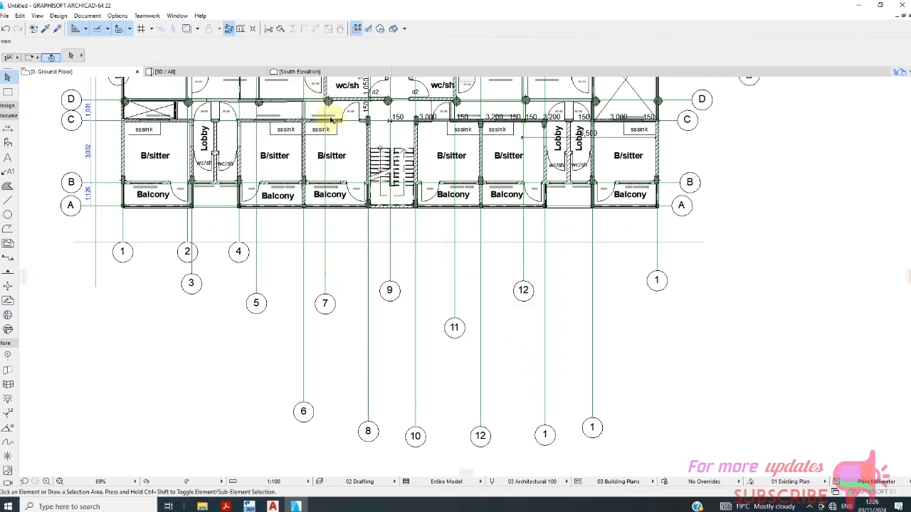
- Rename the thirteenth and fourteenth vertical grid lines from the west as 13 and 14
left_click(518, 268)
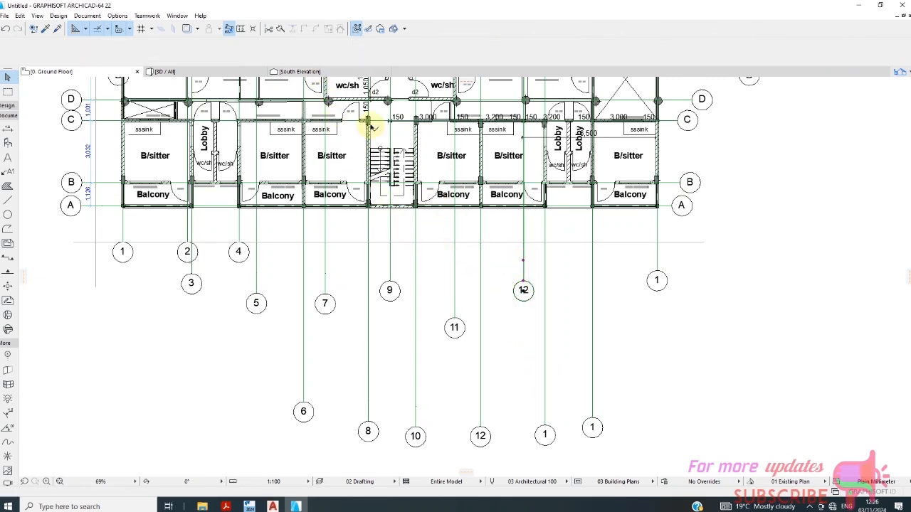
left_click(317, 62)
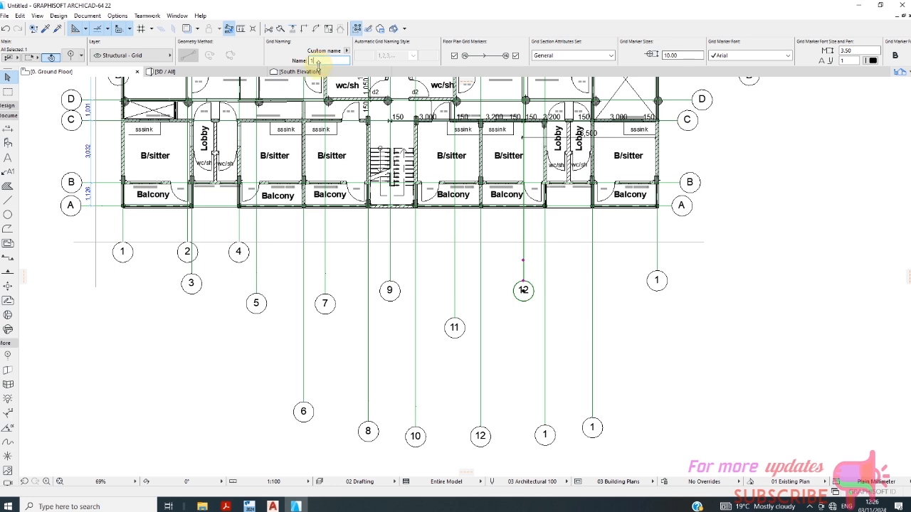
type("3")
left_click(494, 334)
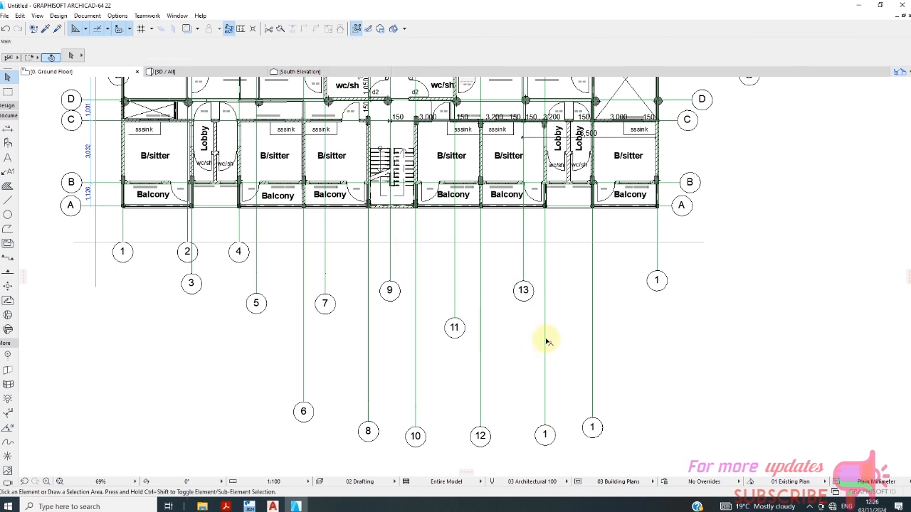
left_click(545, 386)
left_click(319, 62)
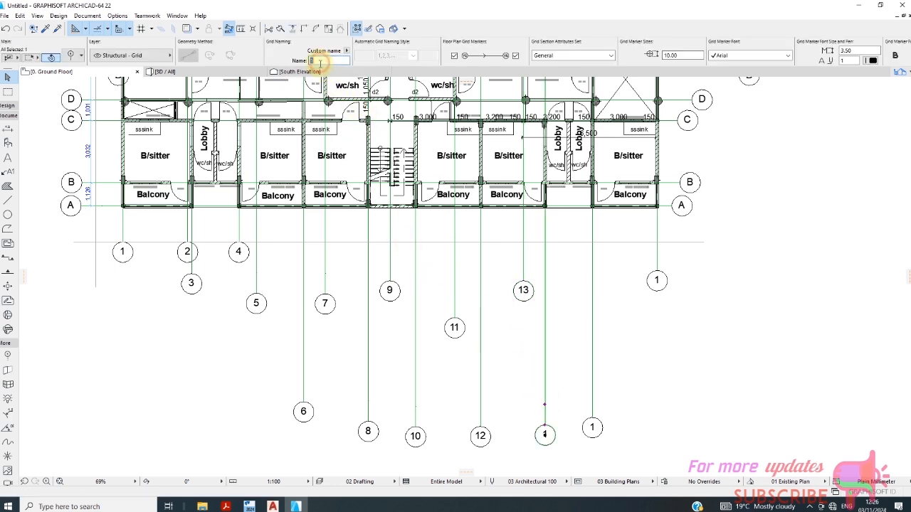
type("4")
left_click(581, 346)
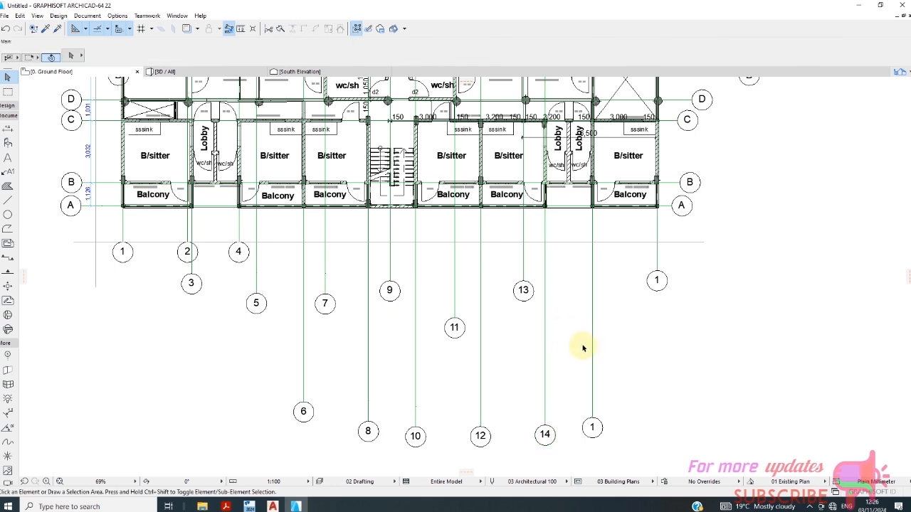
- Rename the fifteenth grid line from the west as 15 and the easternmost grid line as 16
left_click(589, 394)
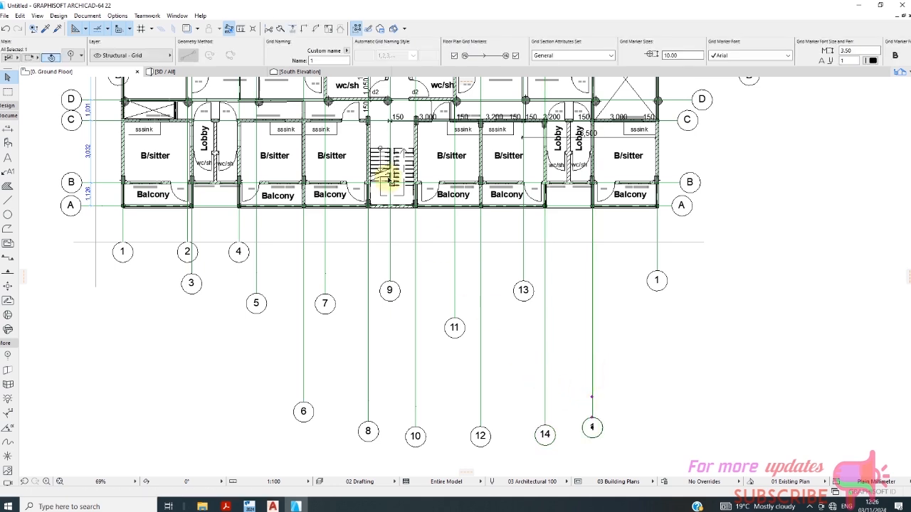
left_click(318, 60)
type("15")
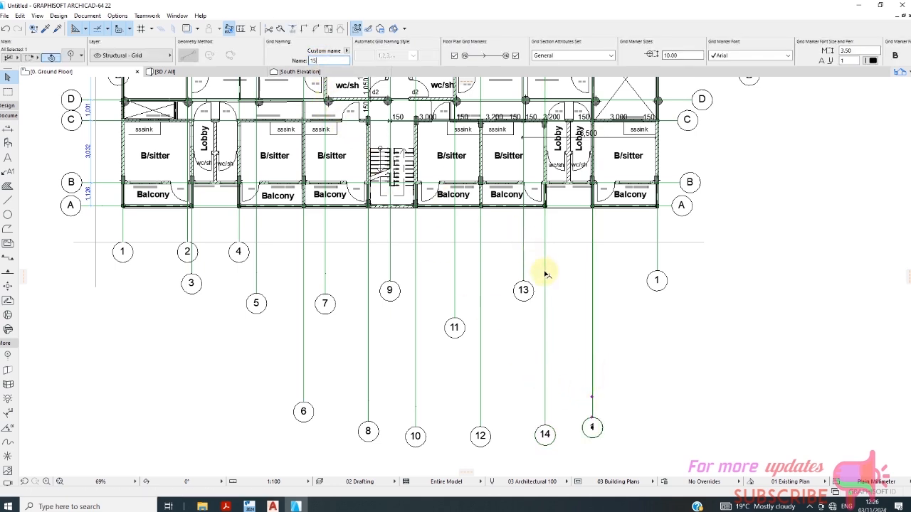
left_click(545, 269)
left_click(659, 256)
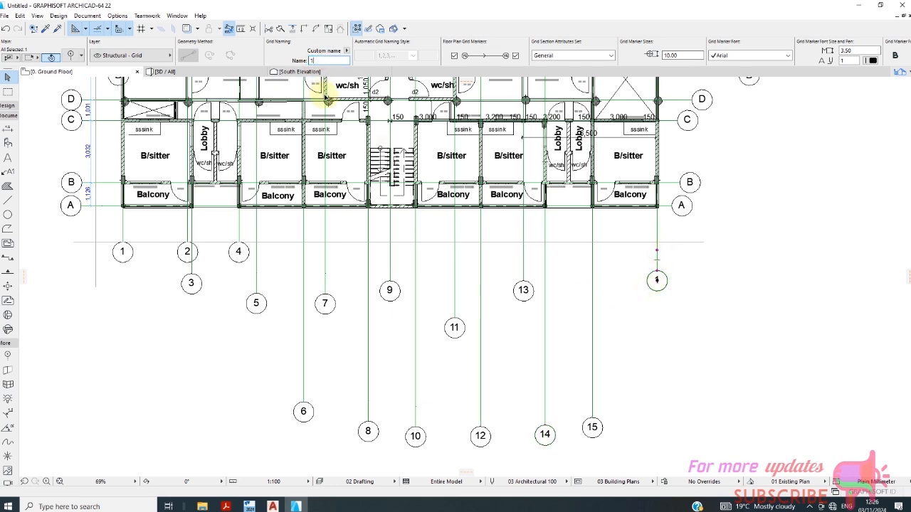
left_click(500, 313)
scroll(346, 249, "down", 4)
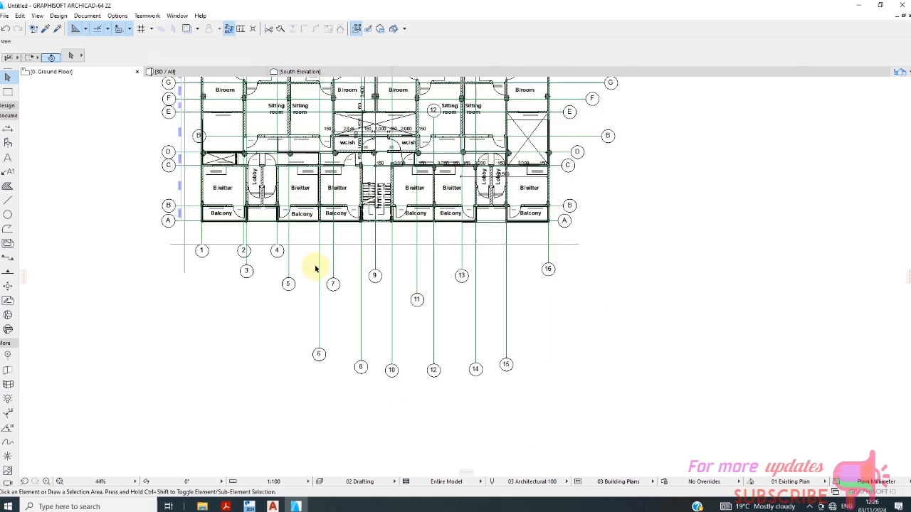
scroll(370, 111, "up", 2)
scroll(354, 92, "up", 4)
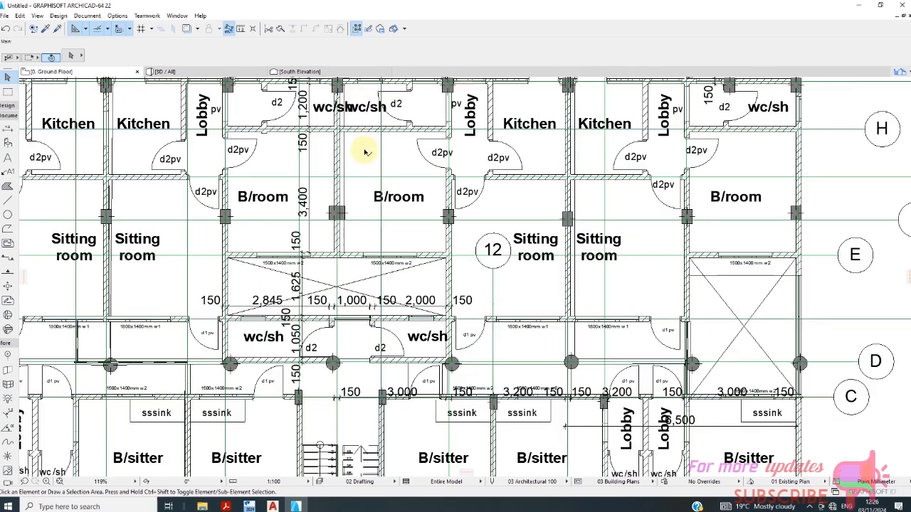
scroll(363, 149, "down", 4)
scroll(356, 179, "up", 1)
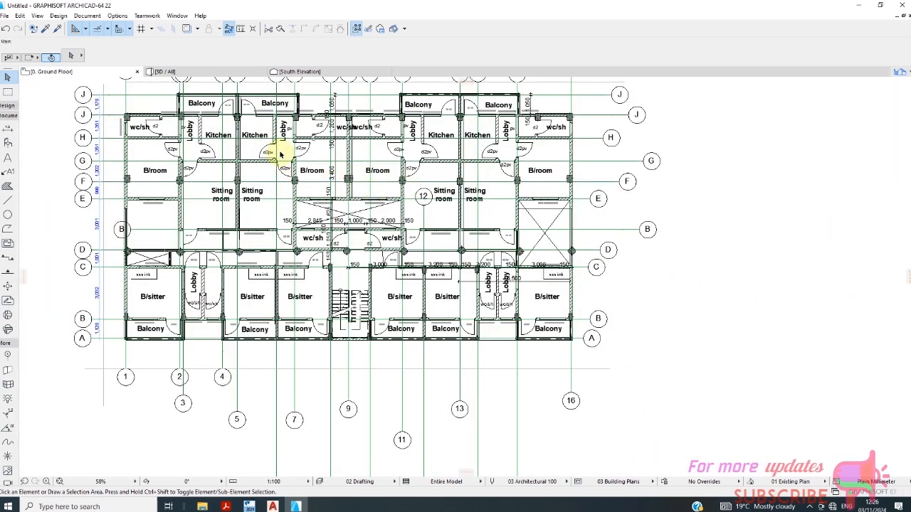
- Start a linear dimension chain along the guide line south of the building, picking vertical grid lines 1 to 4
scroll(282, 155, "up", 2)
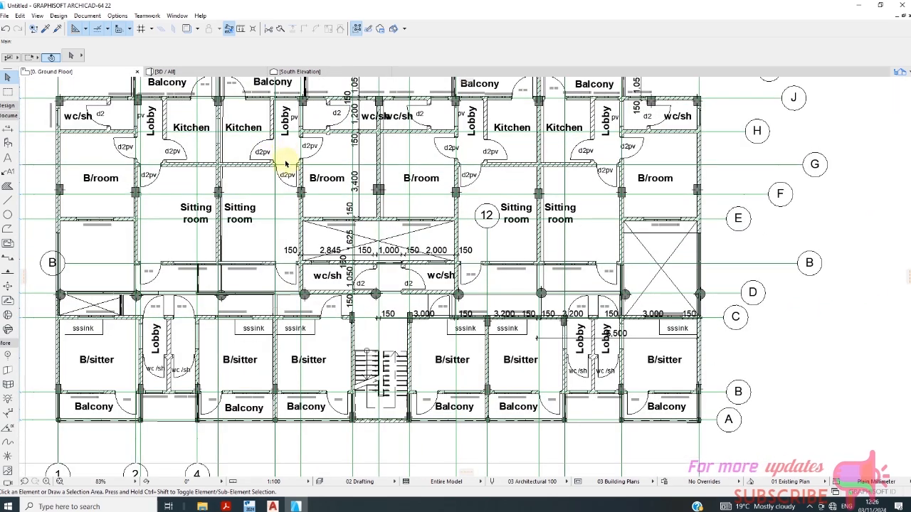
scroll(285, 164, "down", 1)
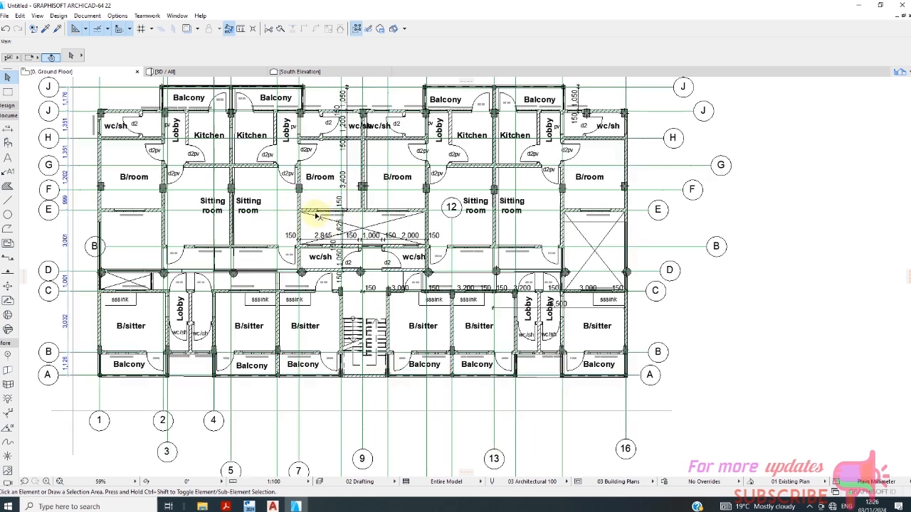
scroll(292, 231, "down", 3)
left_click(8, 128)
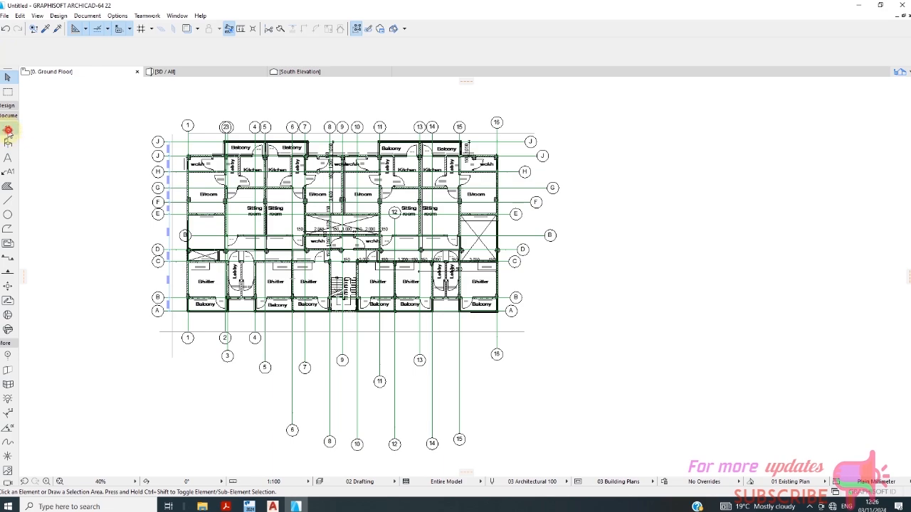
scroll(182, 340, "up", 6)
scroll(180, 335, "up", 2)
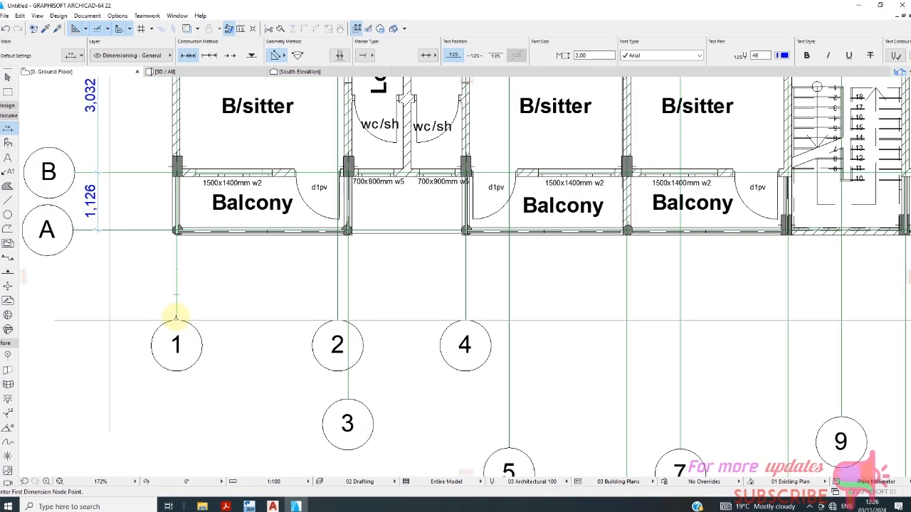
left_click(177, 320)
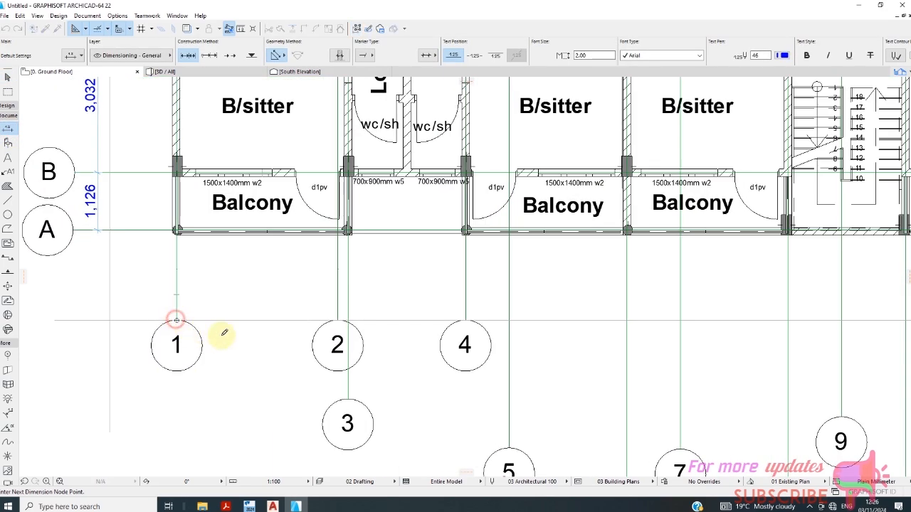
left_click(348, 320)
scroll(349, 321, "down", 3)
scroll(447, 324, "up", 4)
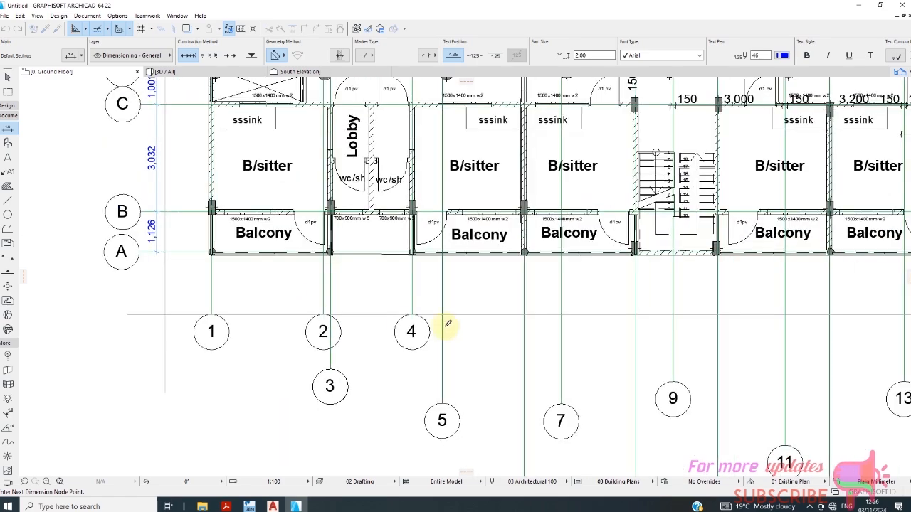
left_click(393, 310)
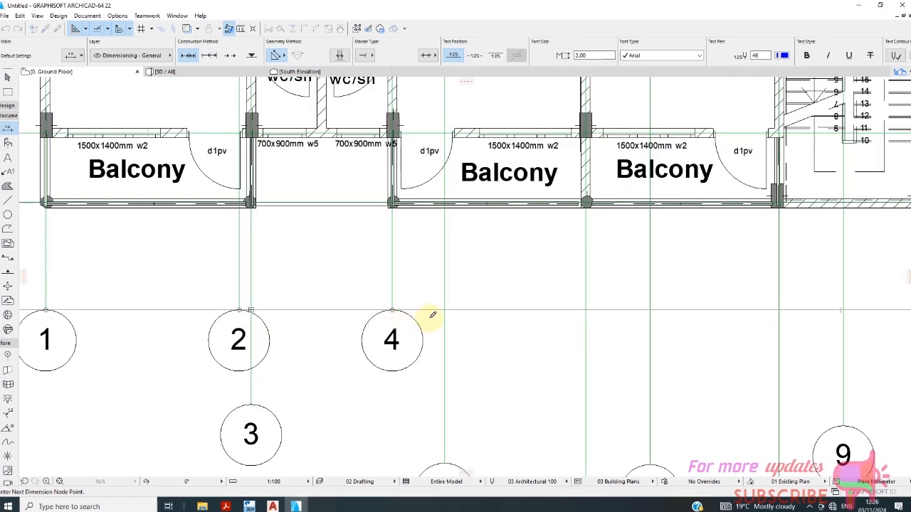
- Extend the dimension chain along the south guide line with grid lines 5 to 8
scroll(492, 299, "up", 1)
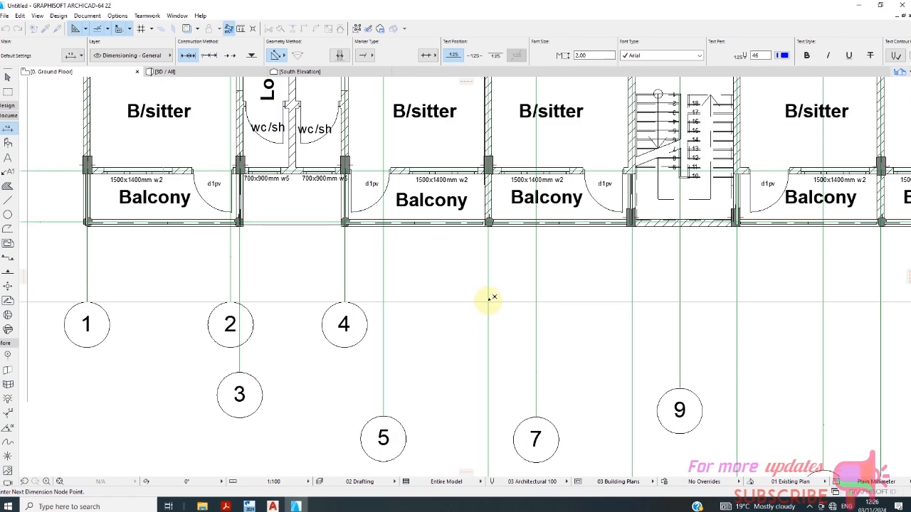
scroll(492, 298, "up", 1)
scroll(413, 299, "down", 2)
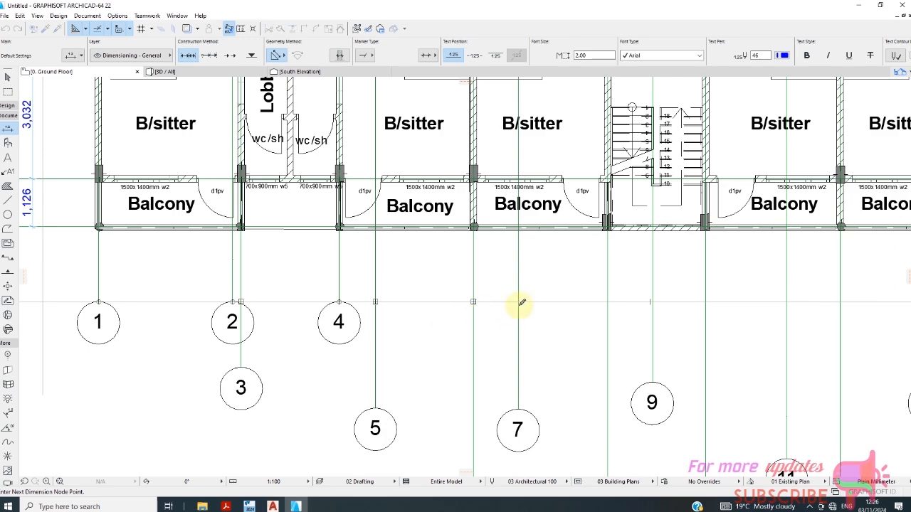
scroll(514, 305, "down", 1)
scroll(520, 298, "up", 1)
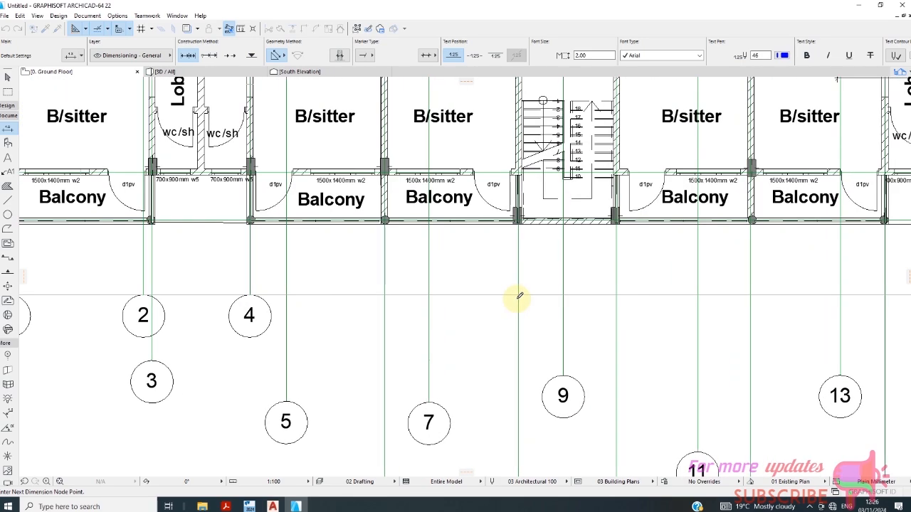
scroll(519, 296, "down", 2)
scroll(502, 307, "up", 2)
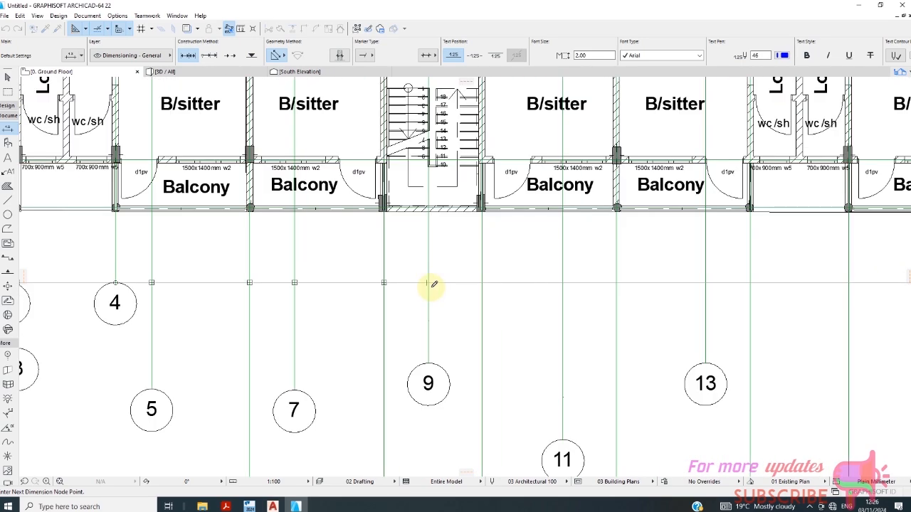
- Add grid lines 9 to 12 to the dimension chain along the south guide line
left_click(428, 282)
left_click(482, 282)
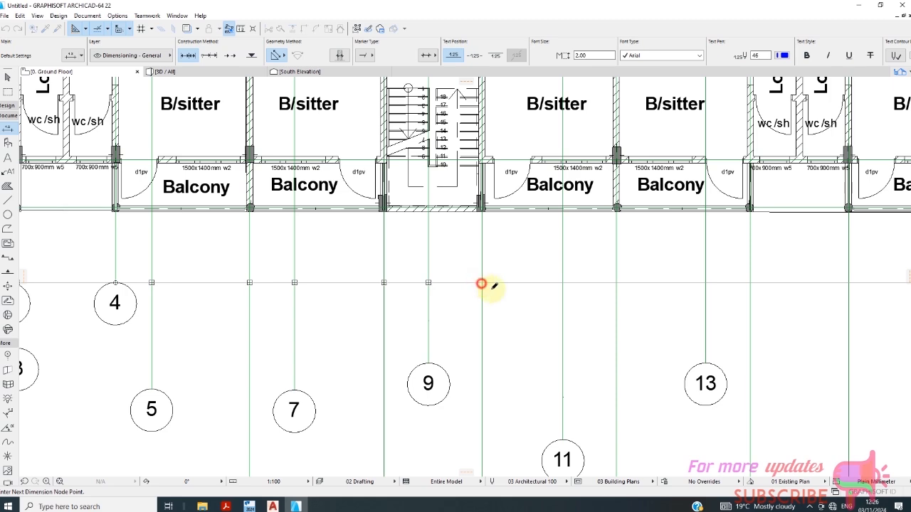
left_click(482, 282)
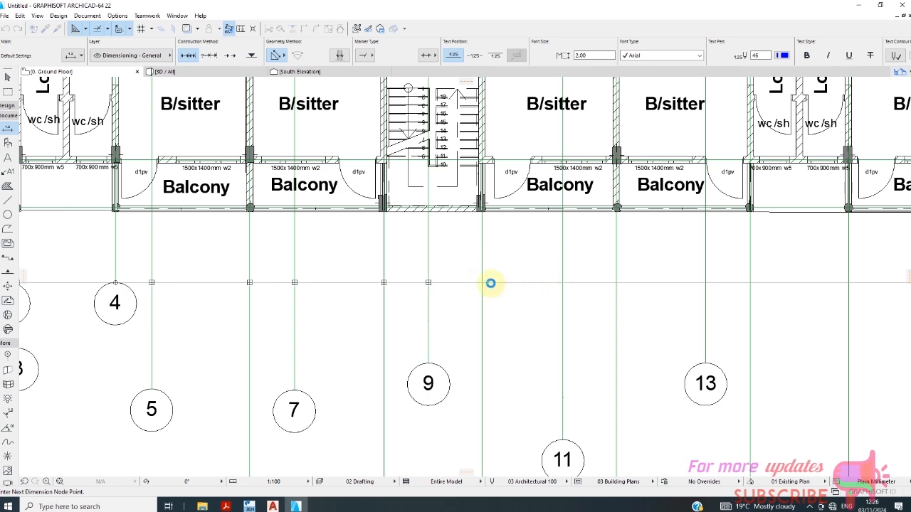
left_click(563, 282)
scroll(524, 287, "down", 2)
scroll(508, 287, "up", 2)
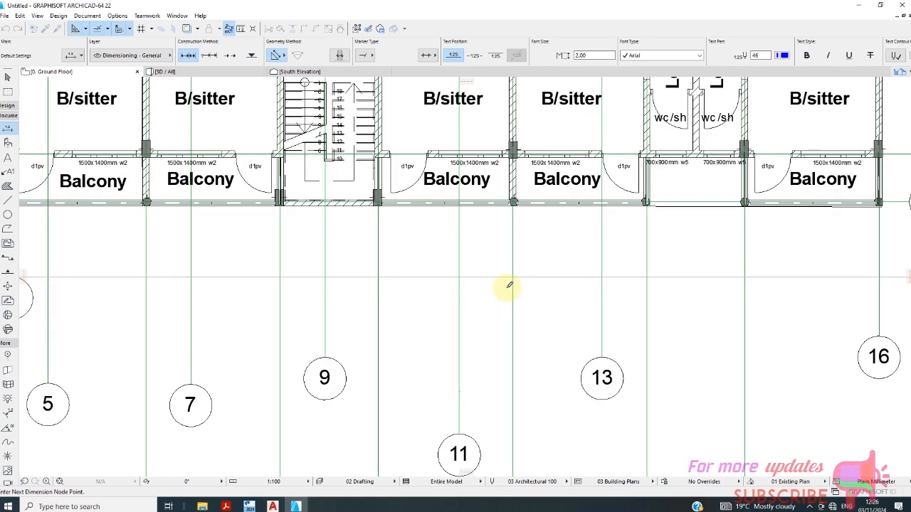
scroll(512, 278, "down", 2)
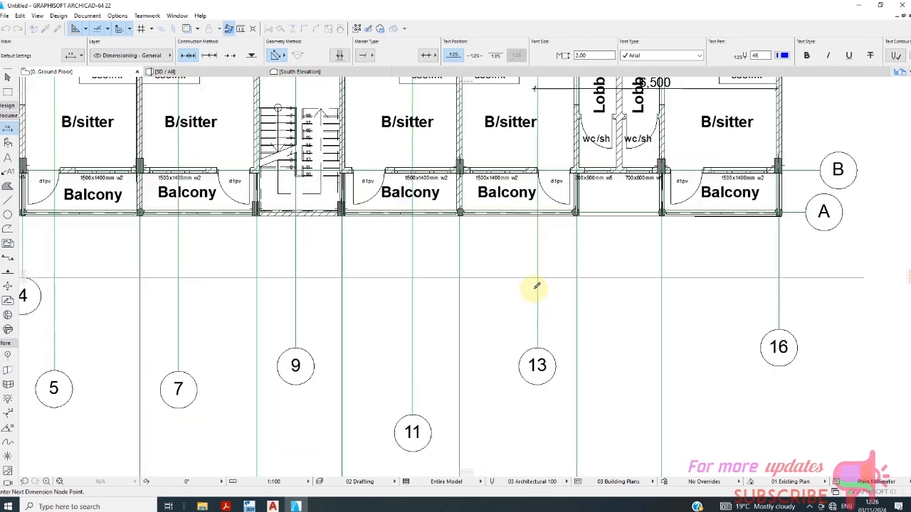
scroll(535, 289, "up", 2)
- Add grid lines 13 to 16 to the chain and place the dimension line between the south balconies and the guide line
left_click(539, 275)
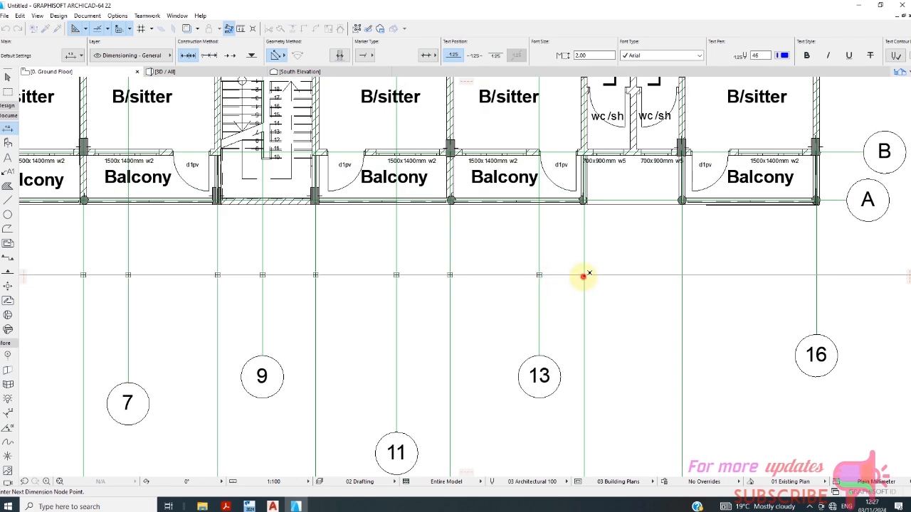
left_click(584, 276)
left_click(683, 275)
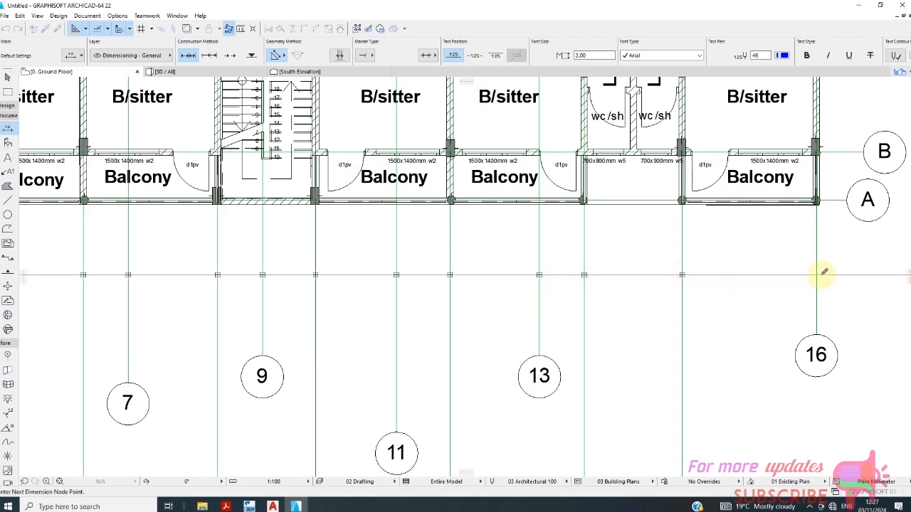
scroll(479, 244, "down", 5)
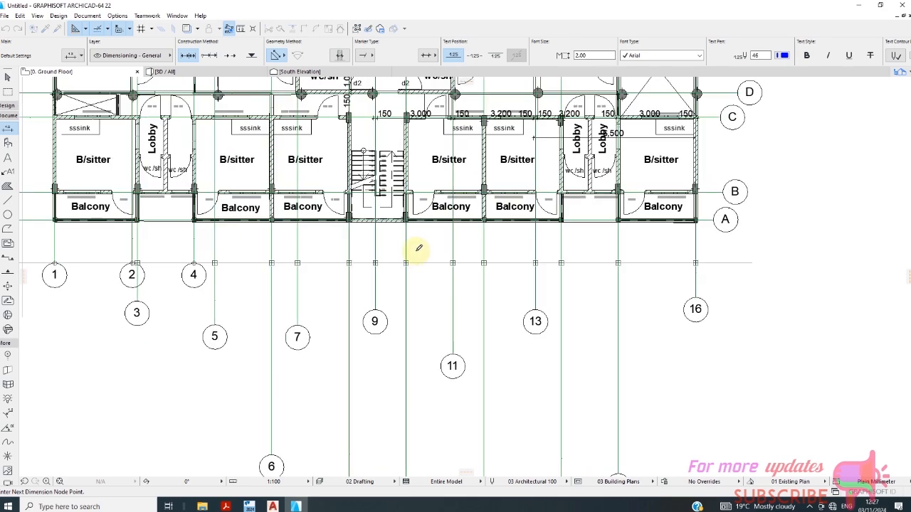
right_click(418, 249)
left_click(437, 311)
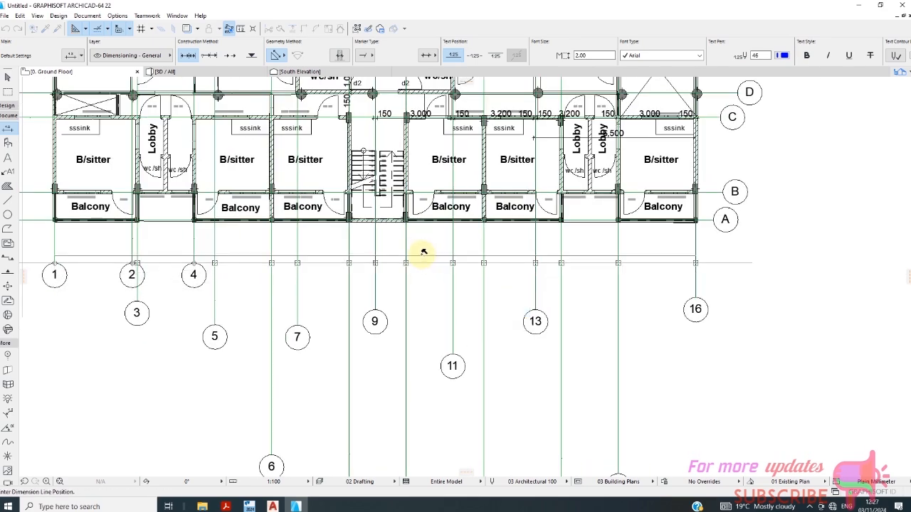
left_click(420, 250)
- Examine the spacing dimensions between the vertical grid lines and the grid around the plan's northwest corner
scroll(93, 252, "up", 3)
middle_click_drag(128, 249, 168, 247)
scroll(197, 259, "down", 3)
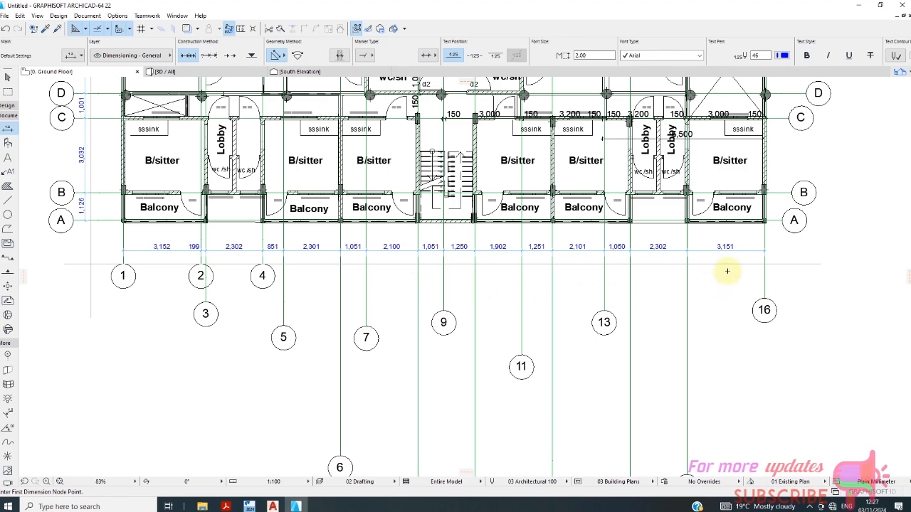
scroll(671, 245, "up", 4)
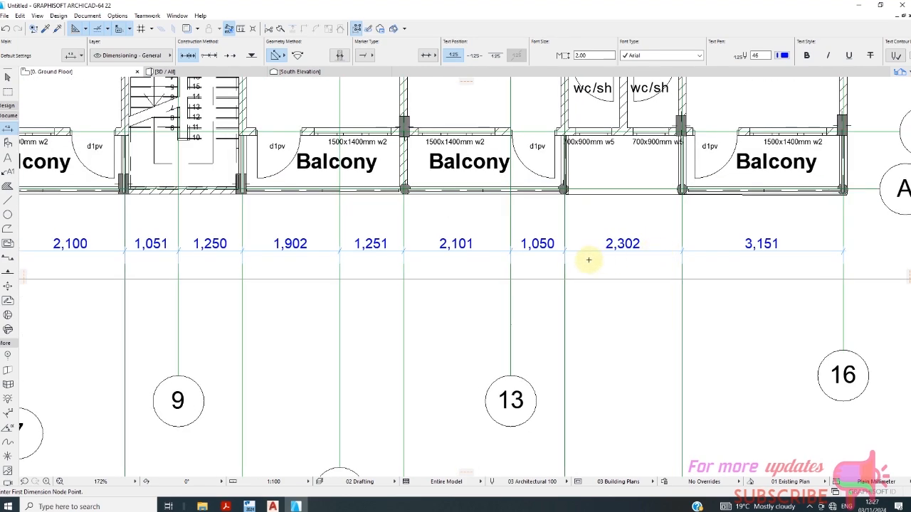
scroll(583, 257, "down", 3)
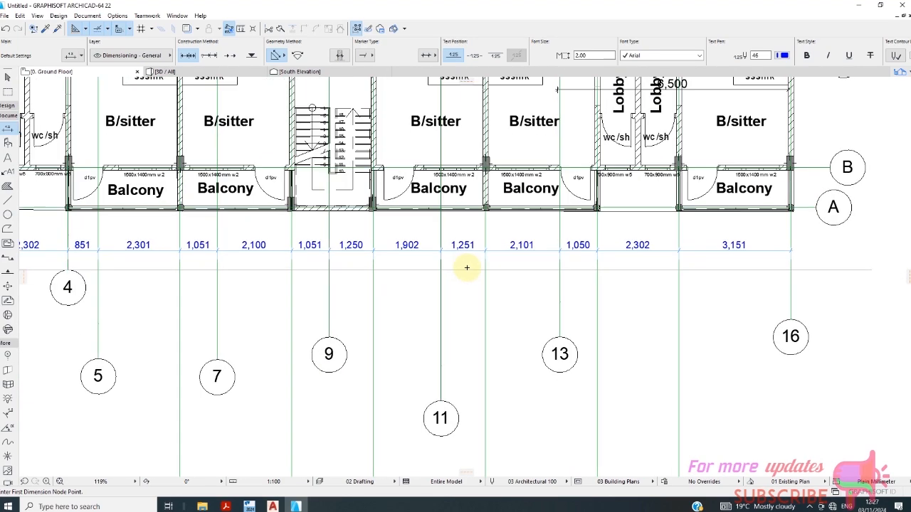
scroll(655, 264, "down", 1)
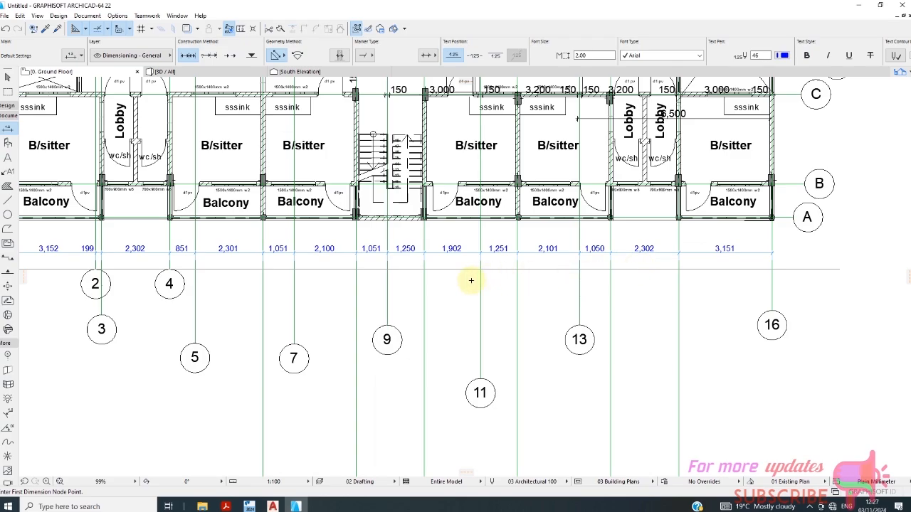
scroll(164, 270, "up", 5)
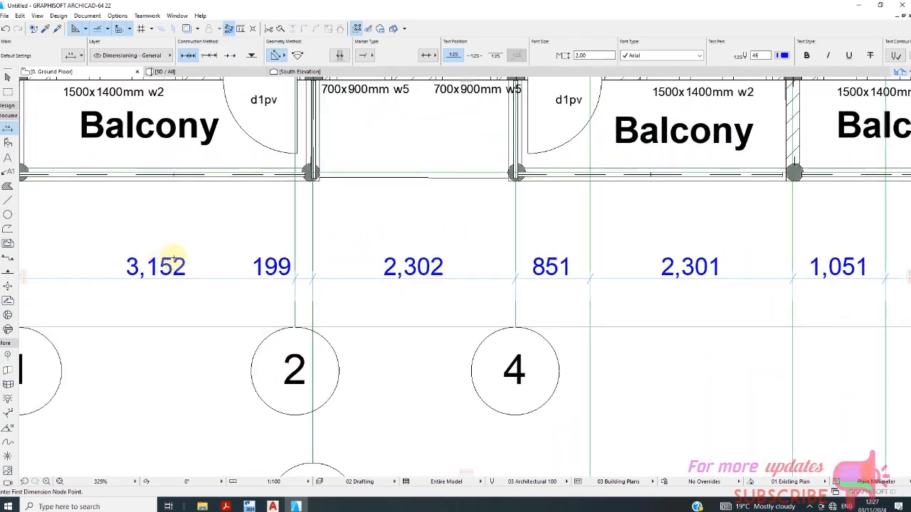
scroll(173, 260, "down", 4)
scroll(139, 241, "up", 3)
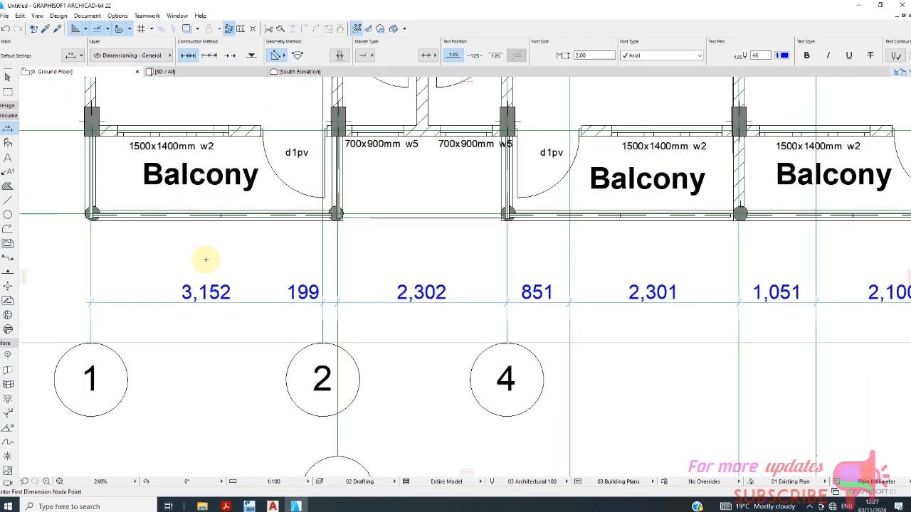
scroll(205, 260, "down", 4)
scroll(301, 212, "up", 3)
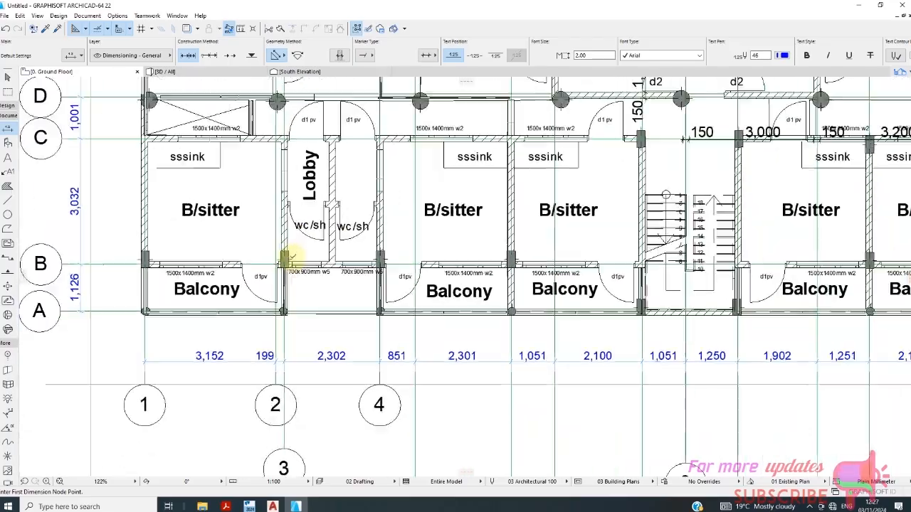
scroll(292, 254, "down", 4)
scroll(264, 116, "up", 4)
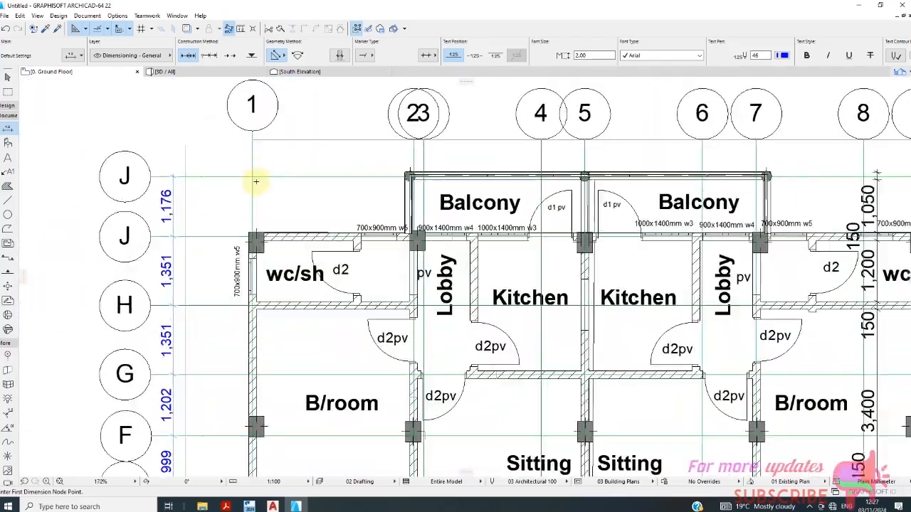
scroll(256, 181, "up", 1)
scroll(260, 214, "down", 5)
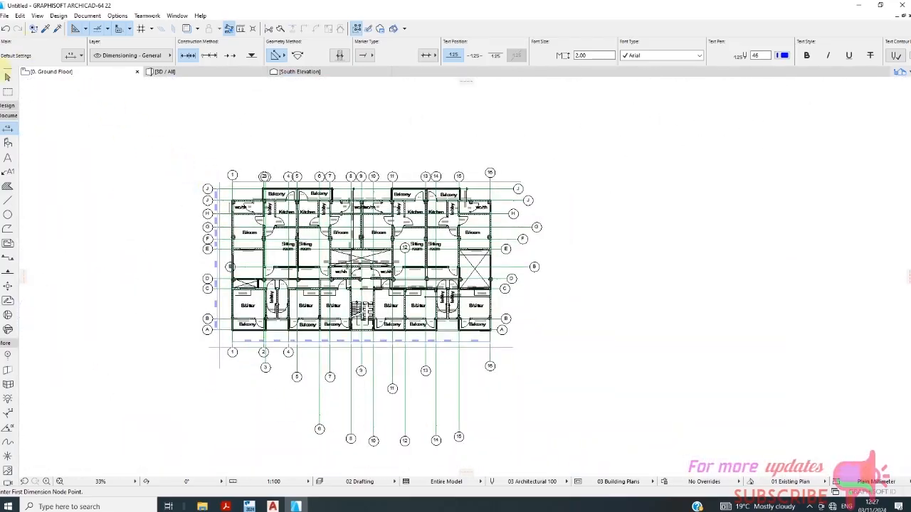
- Resize the whole plan and grid graphically, setting the thickness of the wall along grid line D near grid 1 to 150 mm
left_click(7, 77)
left_click(159, 127)
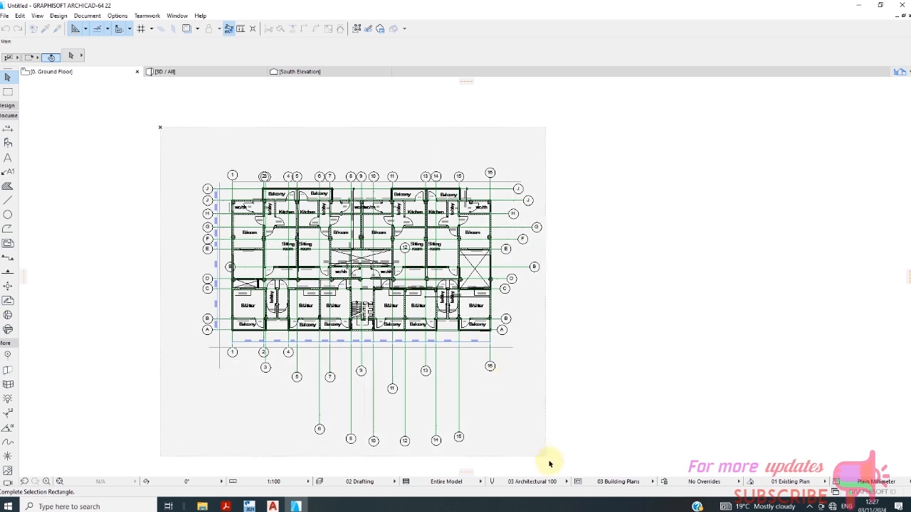
left_click(549, 465)
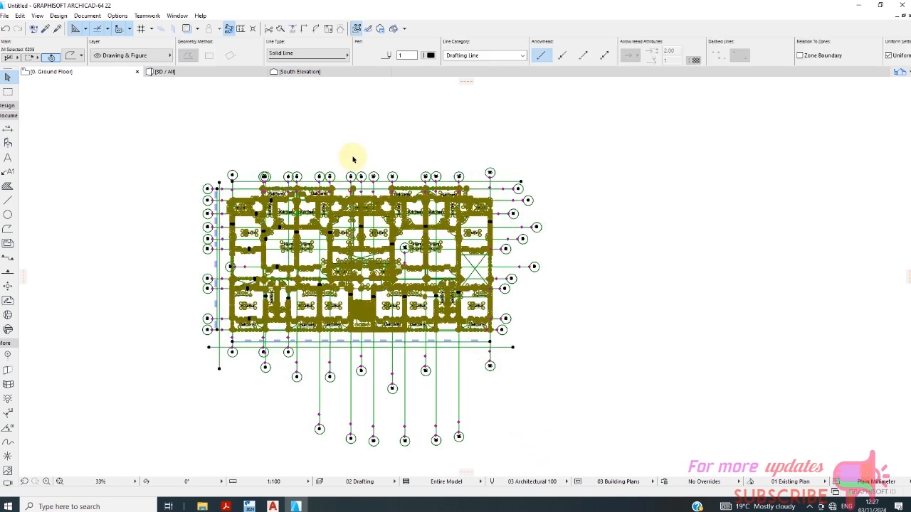
key("ctrl+k")
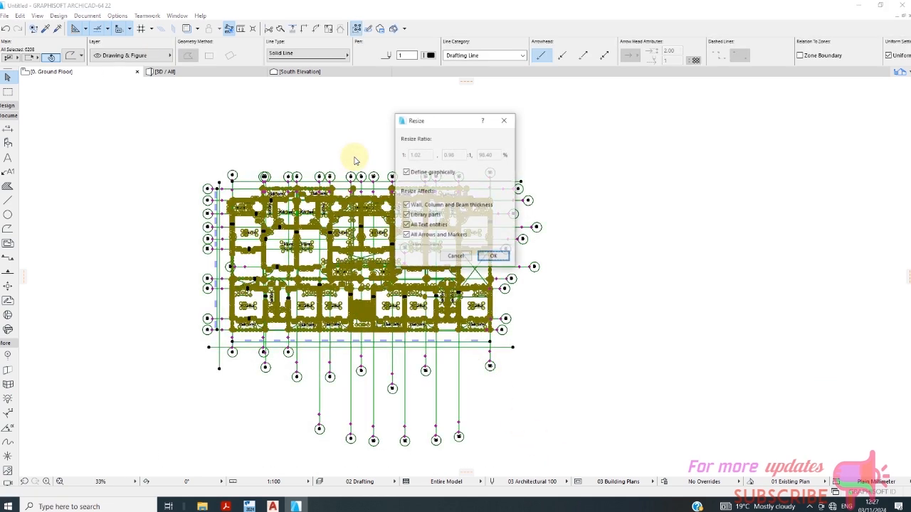
left_click(493, 257)
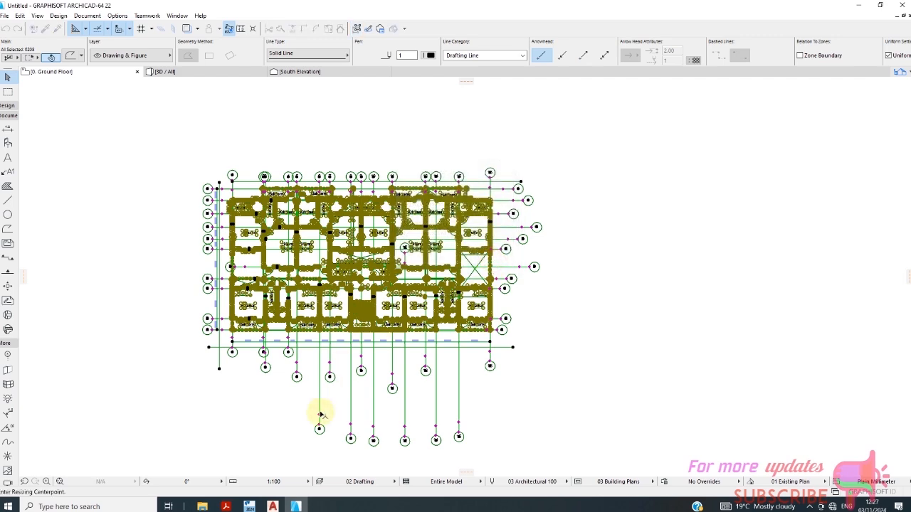
scroll(241, 363, "up", 5)
scroll(246, 332, "up", 3)
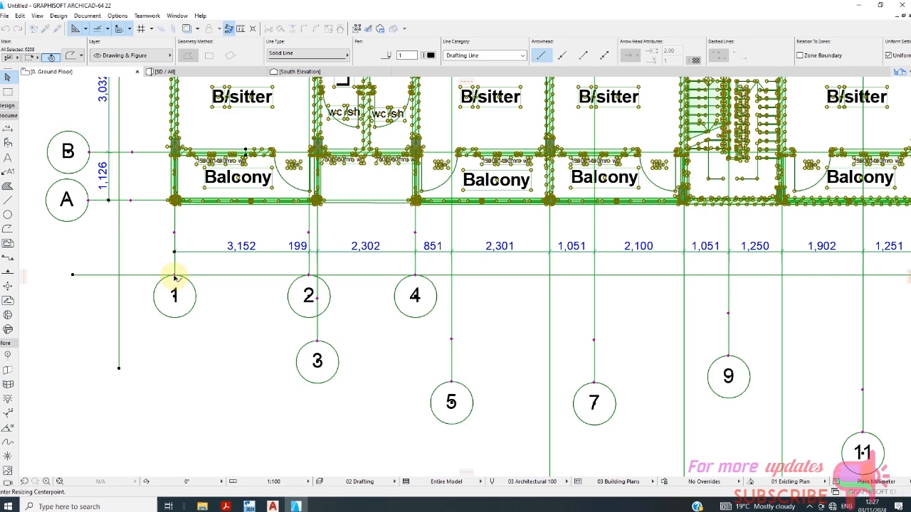
scroll(188, 264, "down", 1)
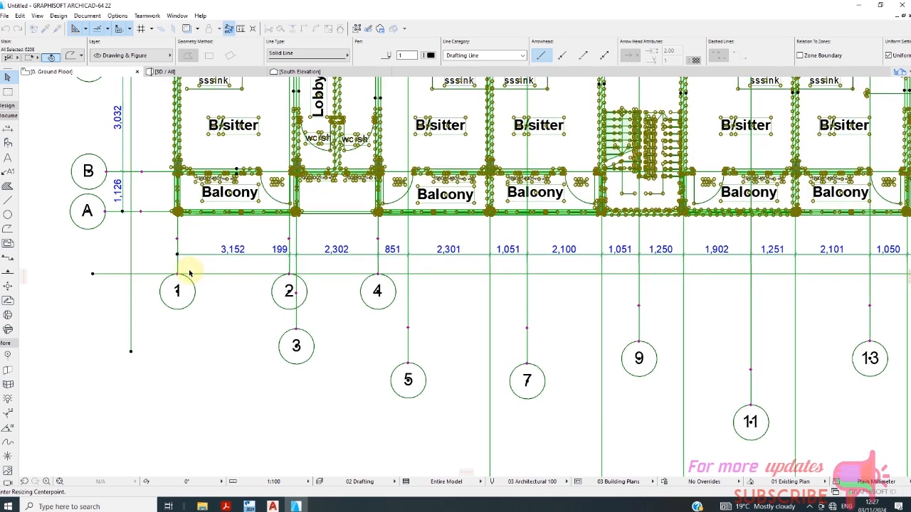
scroll(206, 306, "down", 3)
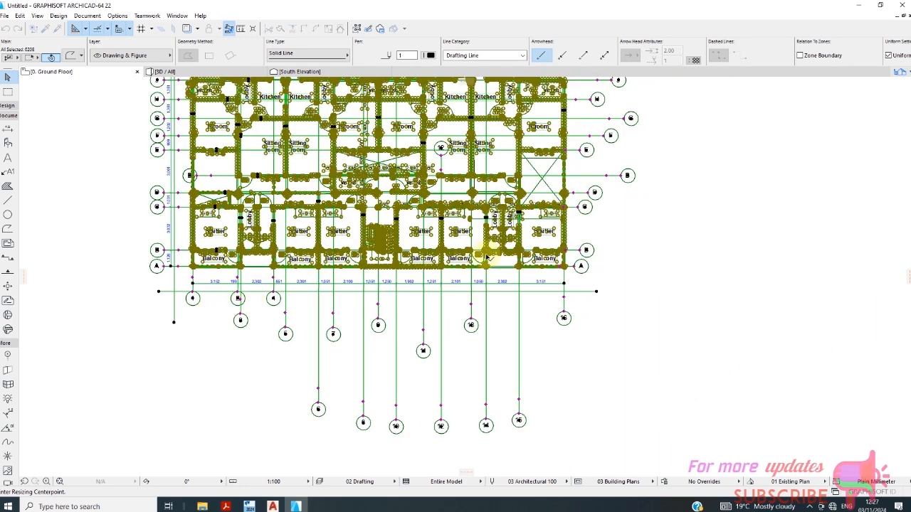
scroll(489, 254, "down", 2)
scroll(249, 205, "up", 8)
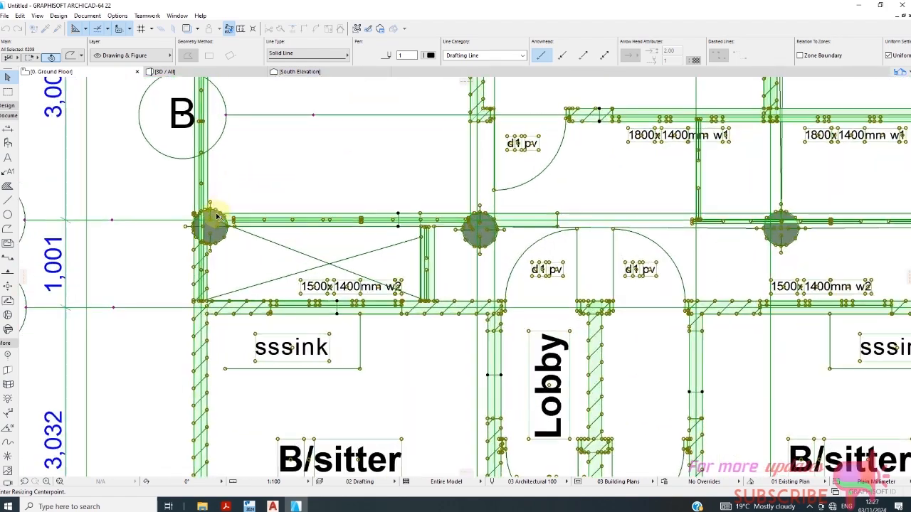
scroll(213, 206, "down", 3)
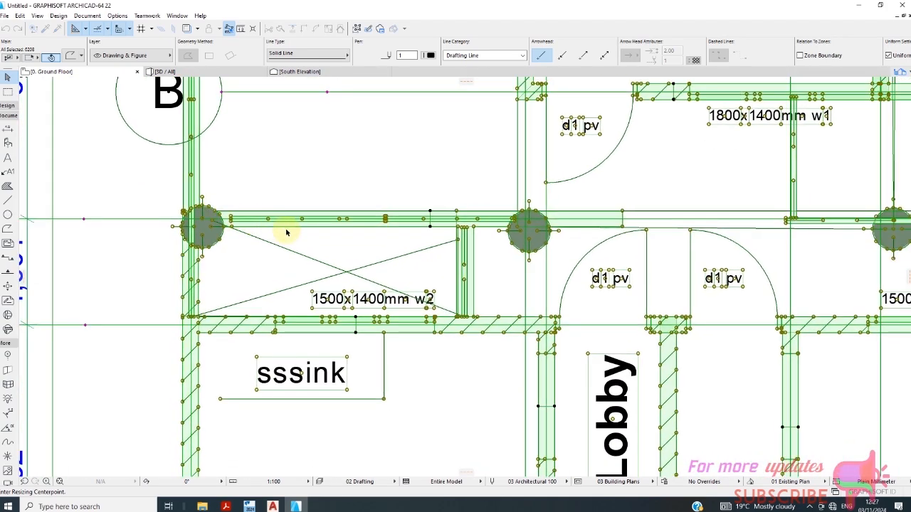
scroll(433, 221, "up", 4)
scroll(434, 211, "up", 2)
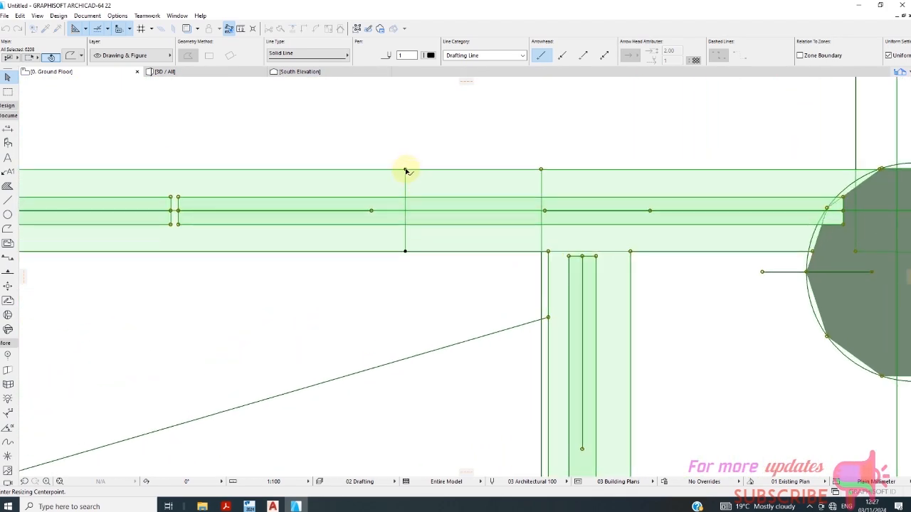
left_click(405, 170)
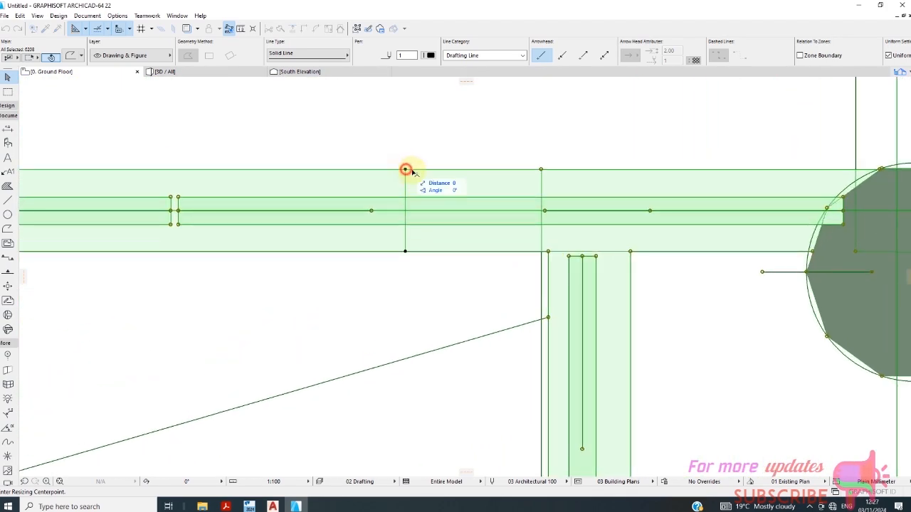
left_click(405, 253)
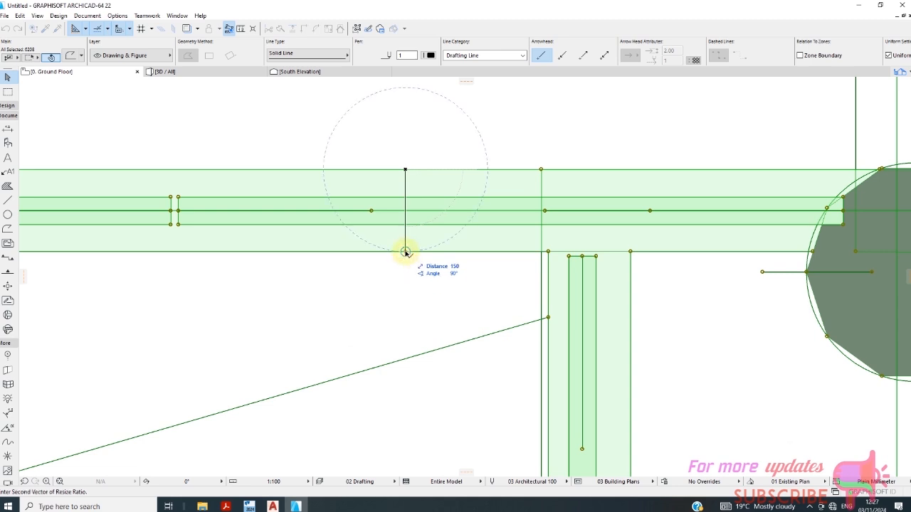
type("1")
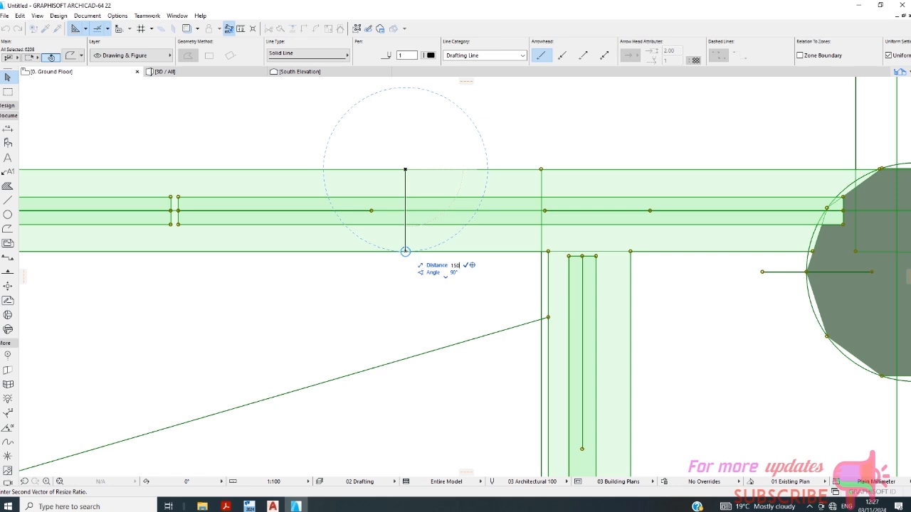
left_click(406, 251)
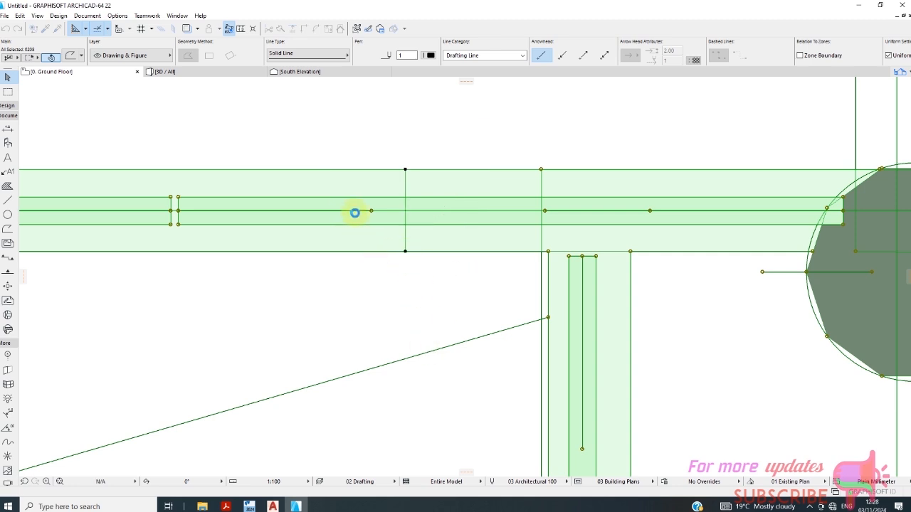
- Examine the resized spacing dimensions along the south and west sides and the walls around the northwest bedroom
scroll(354, 213, "down", 8)
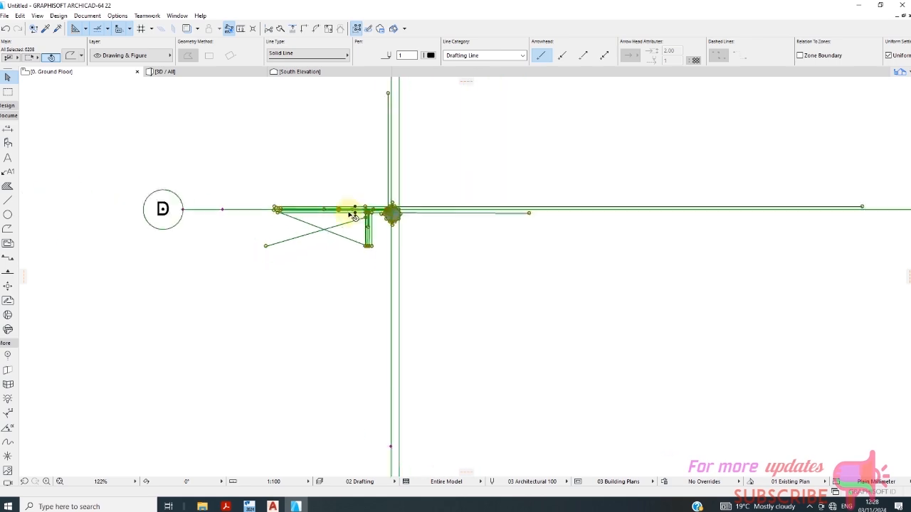
scroll(352, 235, "down", 2)
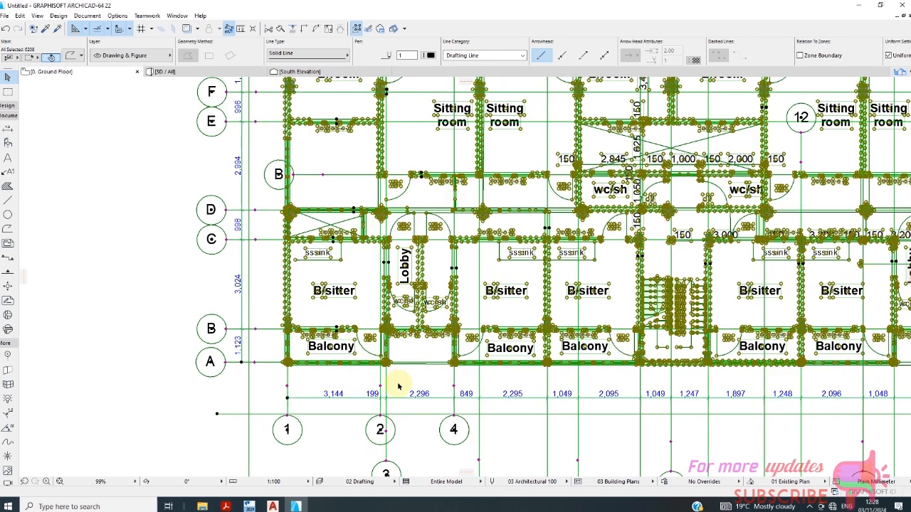
scroll(387, 421, "up", 2)
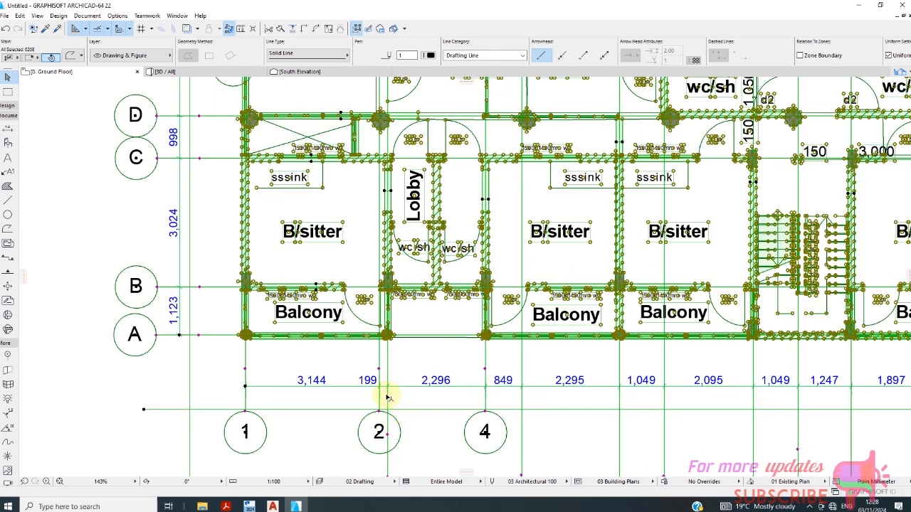
scroll(255, 368, "down", 2)
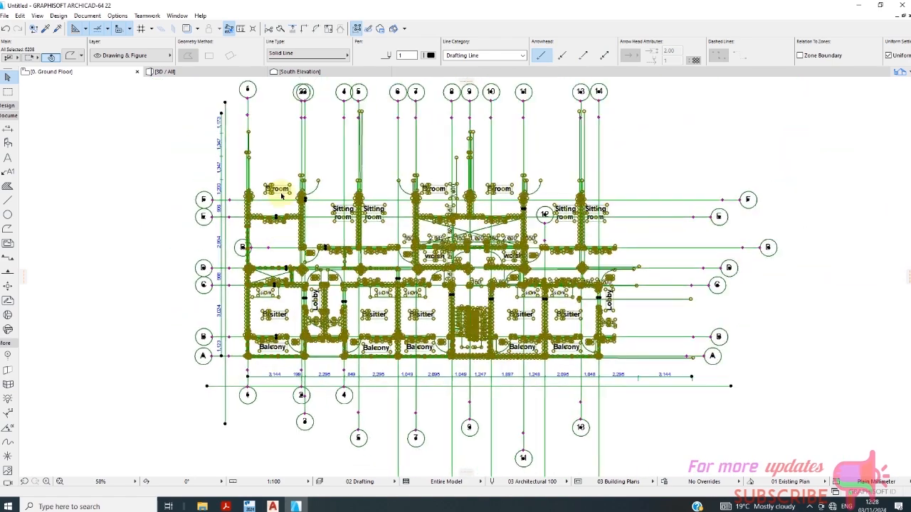
scroll(250, 173, "up", 3)
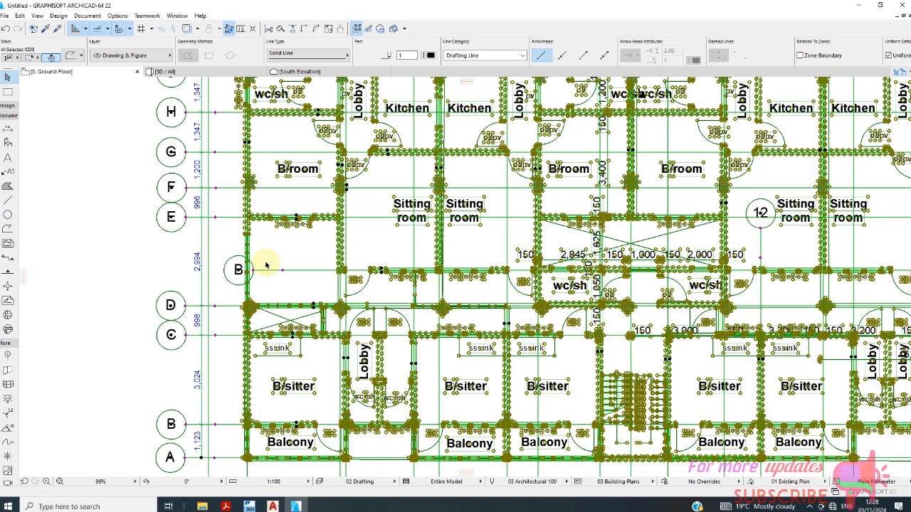
scroll(264, 260, "down", 1)
scroll(253, 162, "up", 4)
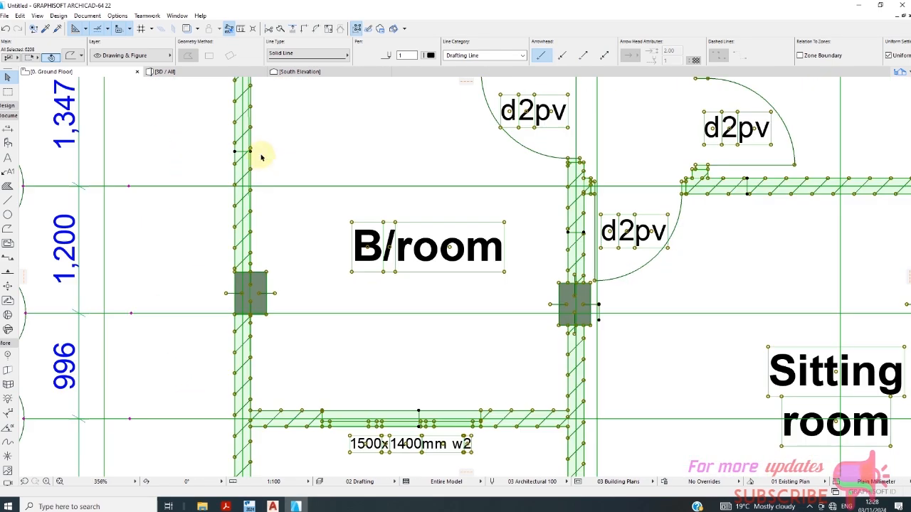
scroll(278, 146, "down", 3)
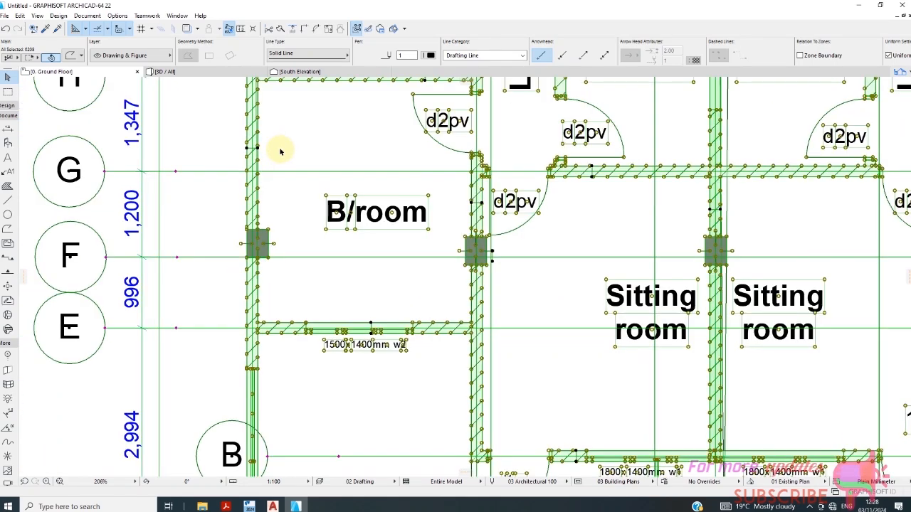
scroll(283, 153, "up", 1)
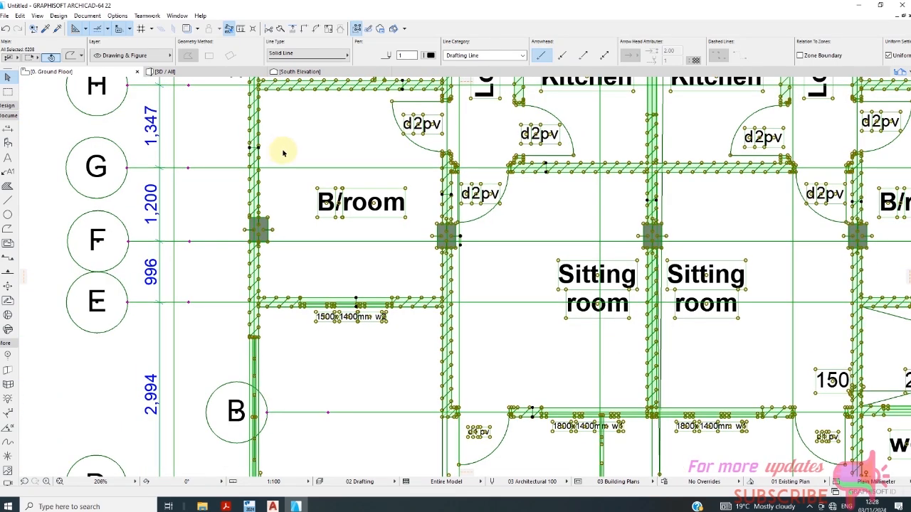
scroll(285, 150, "up", 1)
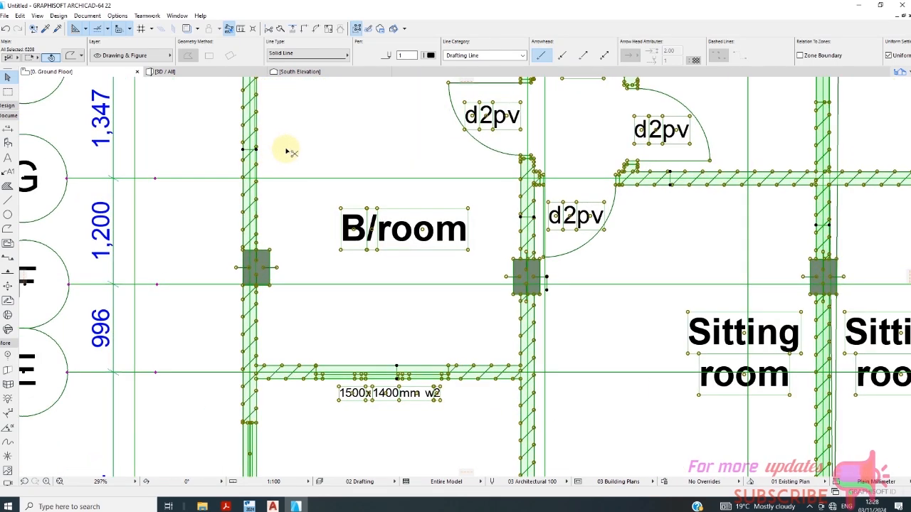
- Resize the selected plan graphically again, setting the thickness of the west wall just north of grid line G to 150 mm
key("ctrl+k")
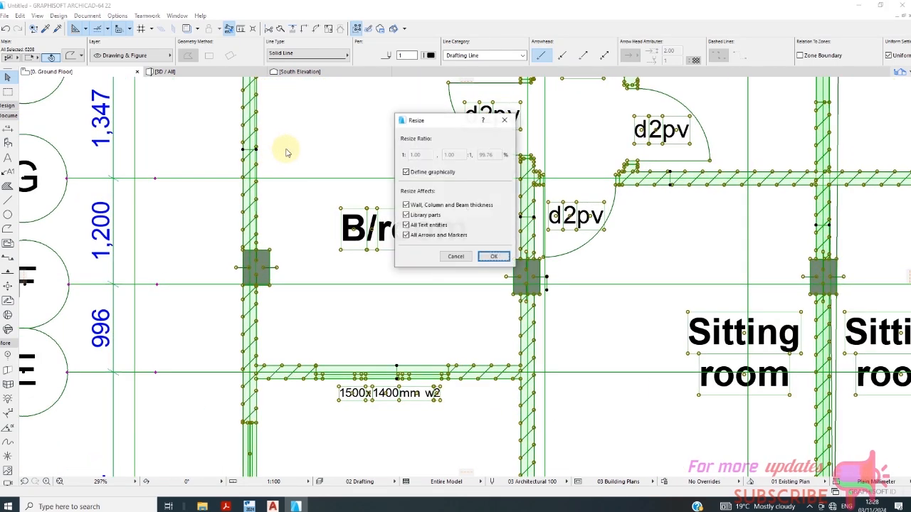
left_click(495, 257)
scroll(240, 153, "up", 5)
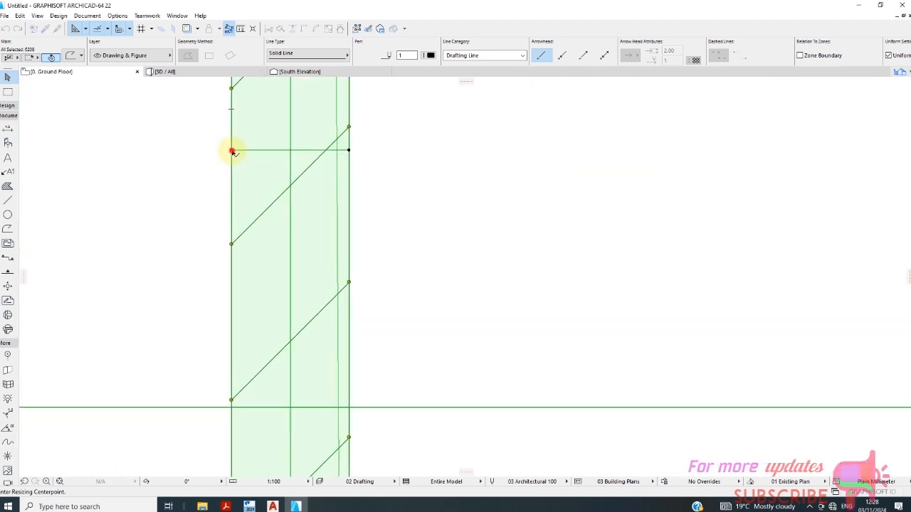
left_click(232, 151)
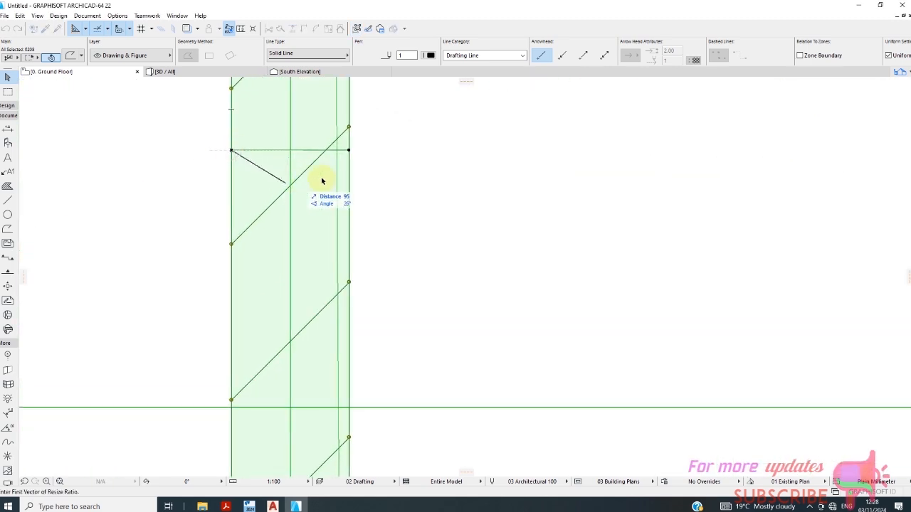
left_click(350, 151)
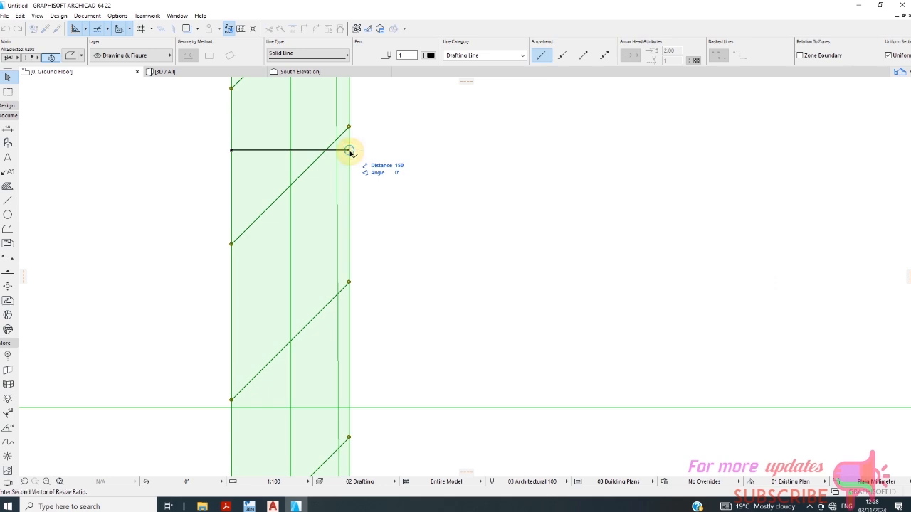
type("1")
left_click(349, 150)
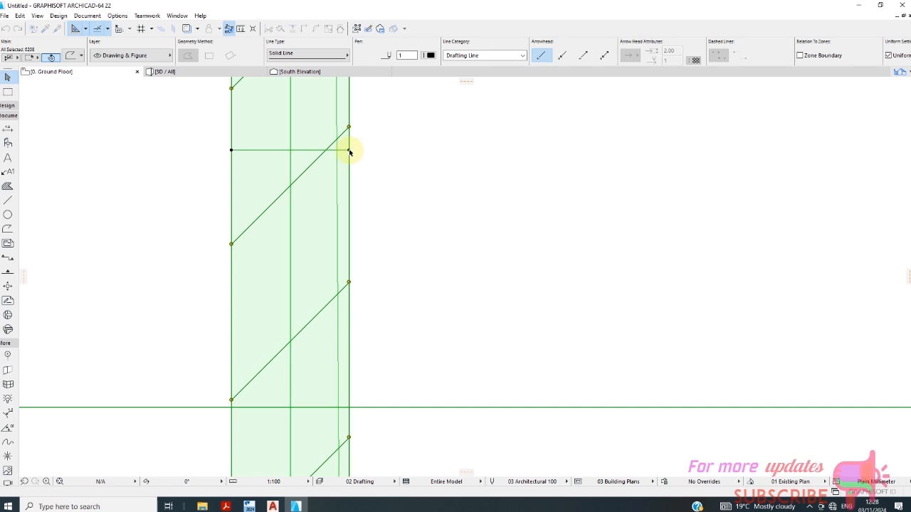
- Check the grid spacing dimensions along the west side and along the south balconies from grid line 1 to 16
scroll(287, 152, "down", 6)
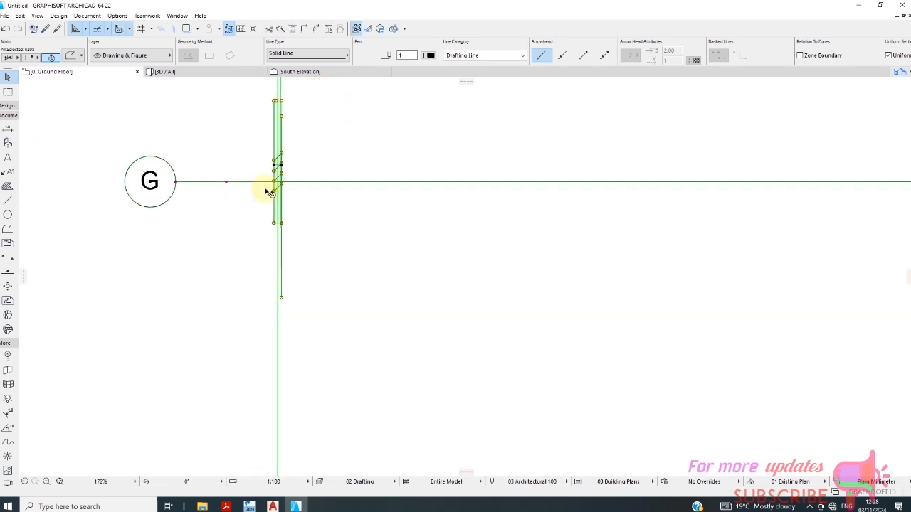
scroll(270, 206, "down", 3)
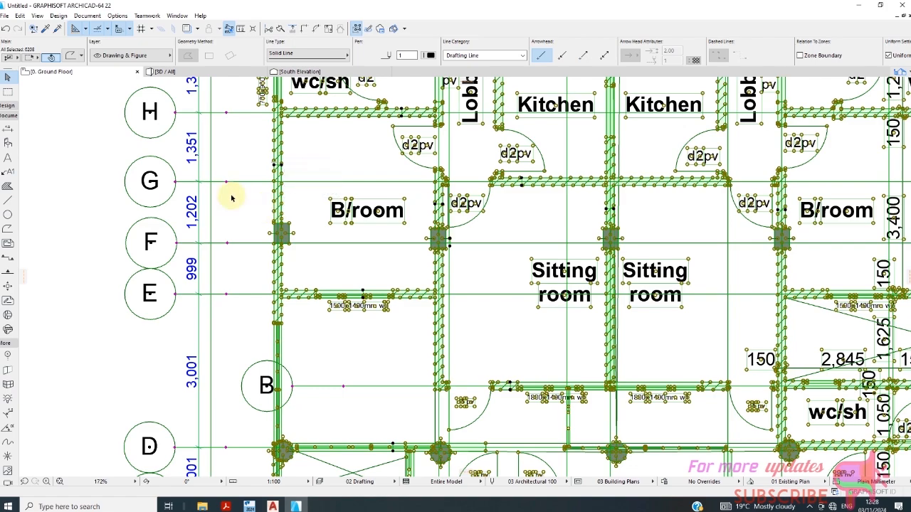
scroll(231, 198, "down", 3)
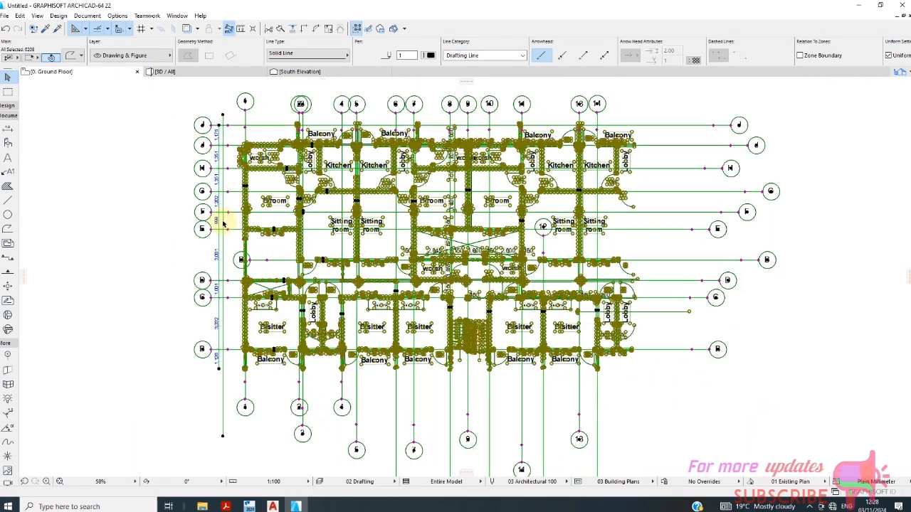
scroll(298, 434, "up", 6)
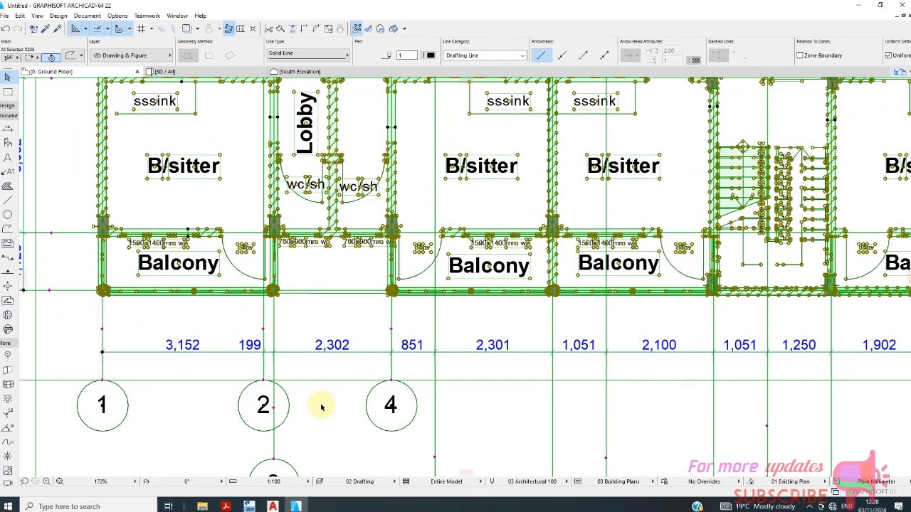
scroll(319, 349, "down", 2)
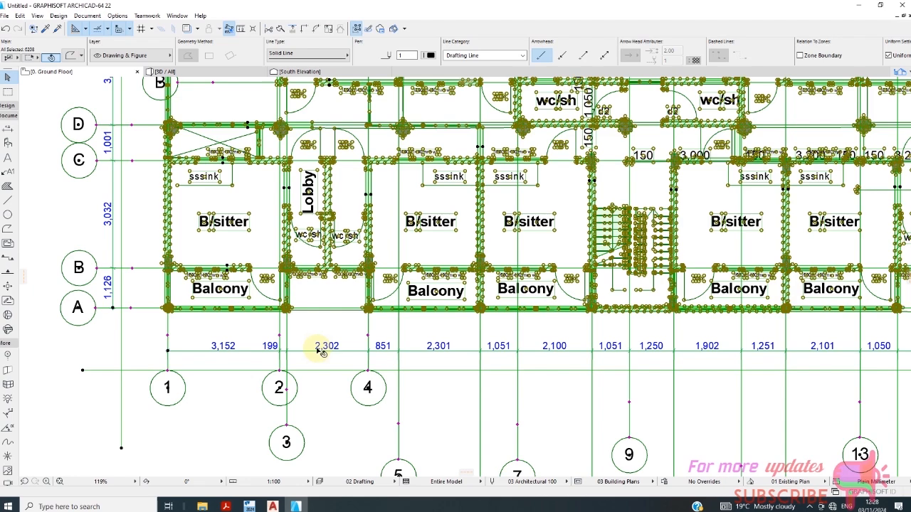
scroll(320, 351, "down", 1)
scroll(322, 355, "down", 3)
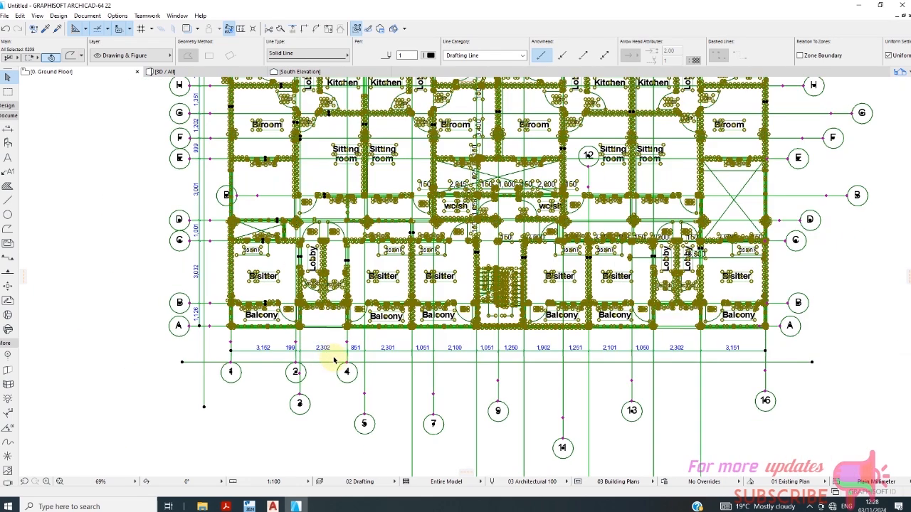
scroll(705, 378, "up", 4)
scroll(701, 364, "up", 3)
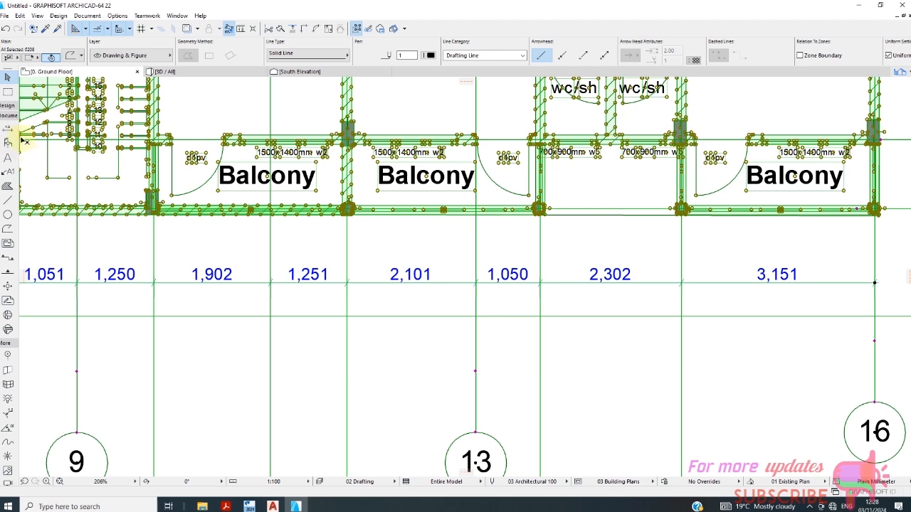
- Resize the whole selected plan graphically, setting the distance between grid lines 8 and 10 to 2300 mm along the south dimension line
left_click(20, 16)
mouse_move(61, 226)
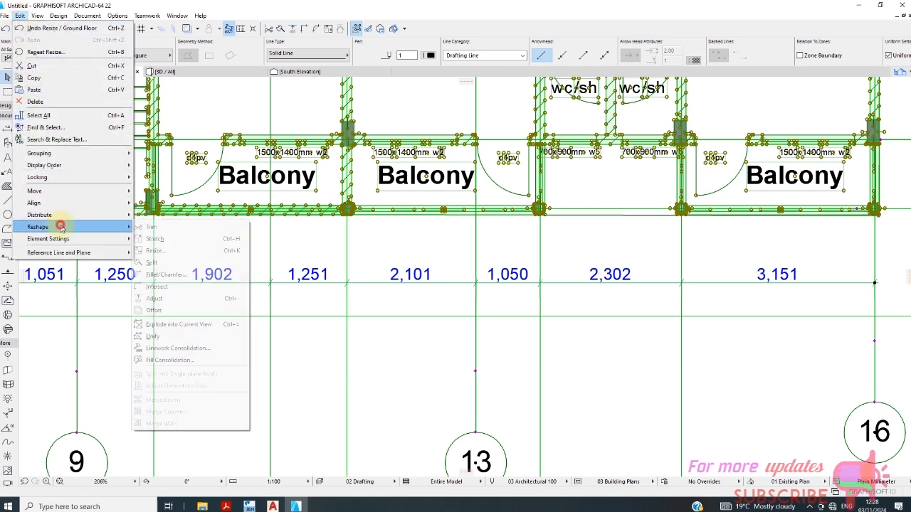
left_click(175, 252)
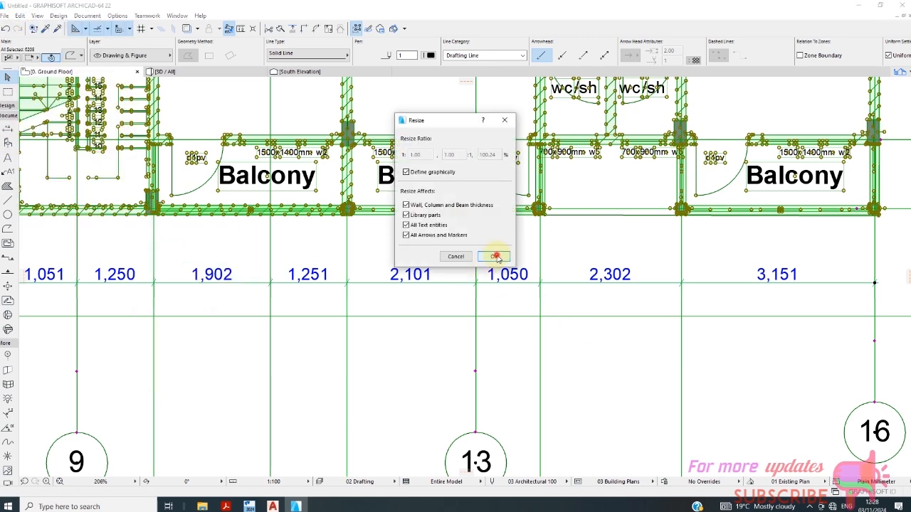
left_click(495, 254)
scroll(476, 302, "down", 2)
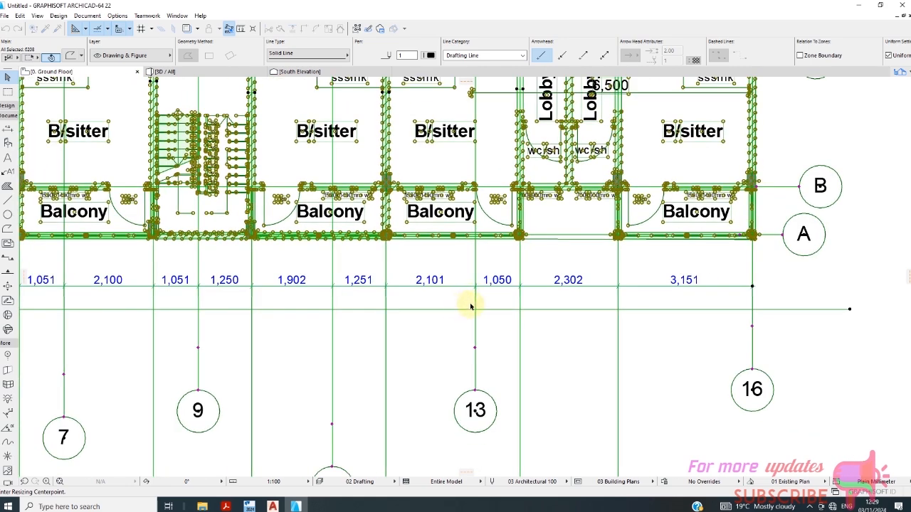
scroll(161, 302, "up", 2)
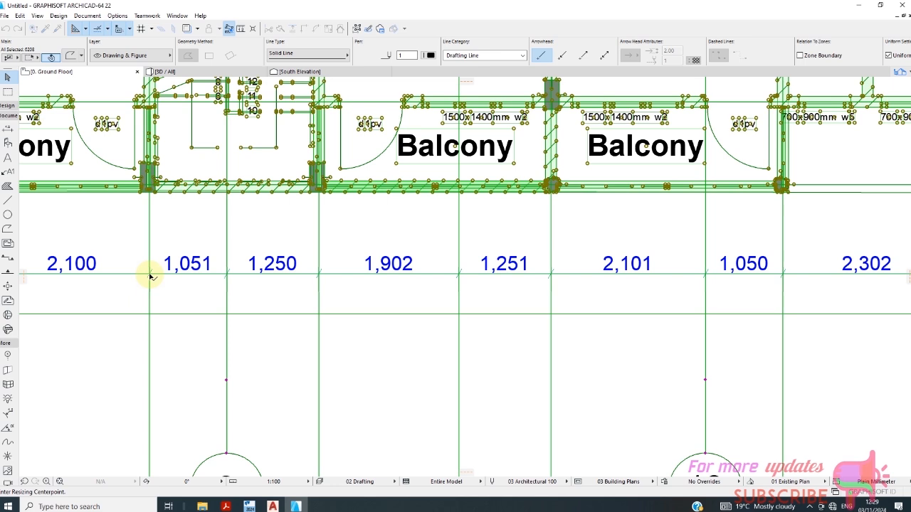
left_click(149, 275)
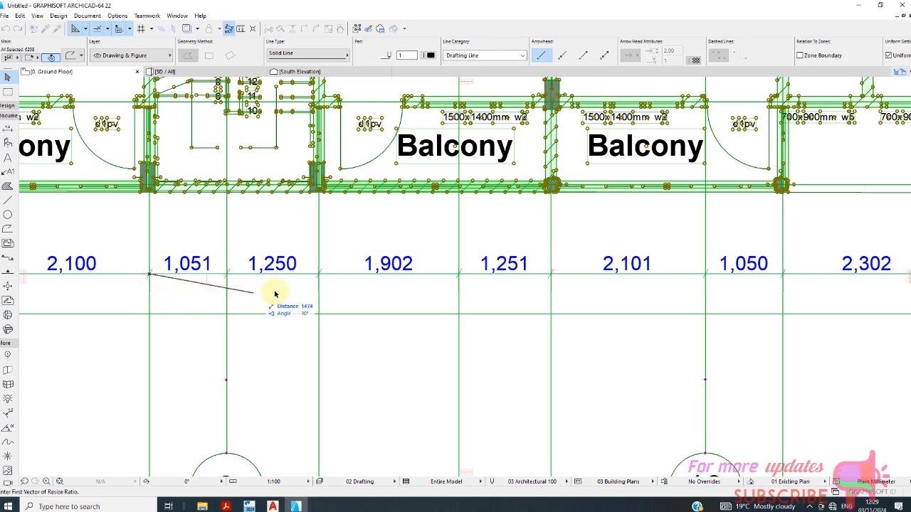
left_click(320, 277)
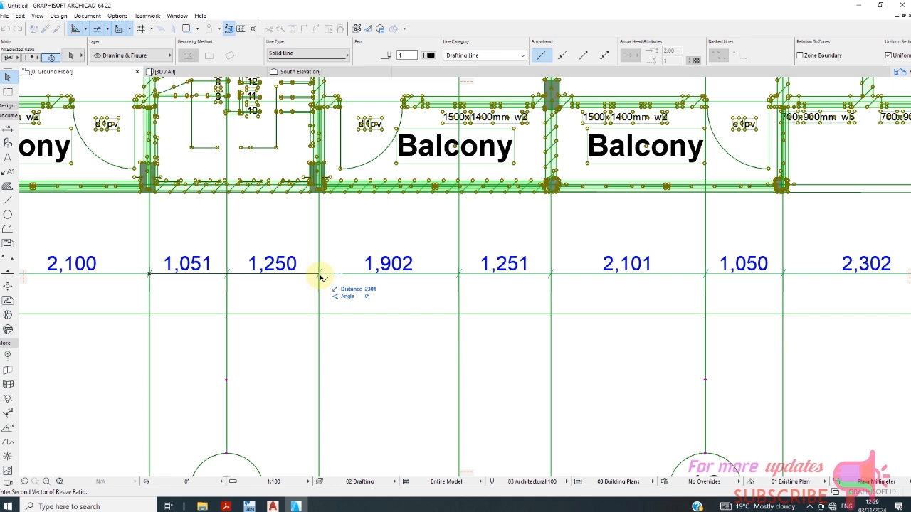
type("23")
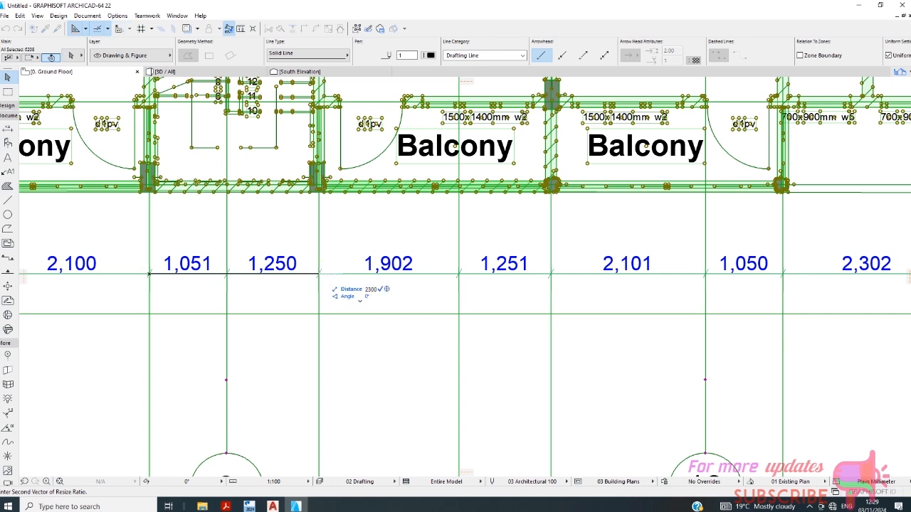
key("Return")
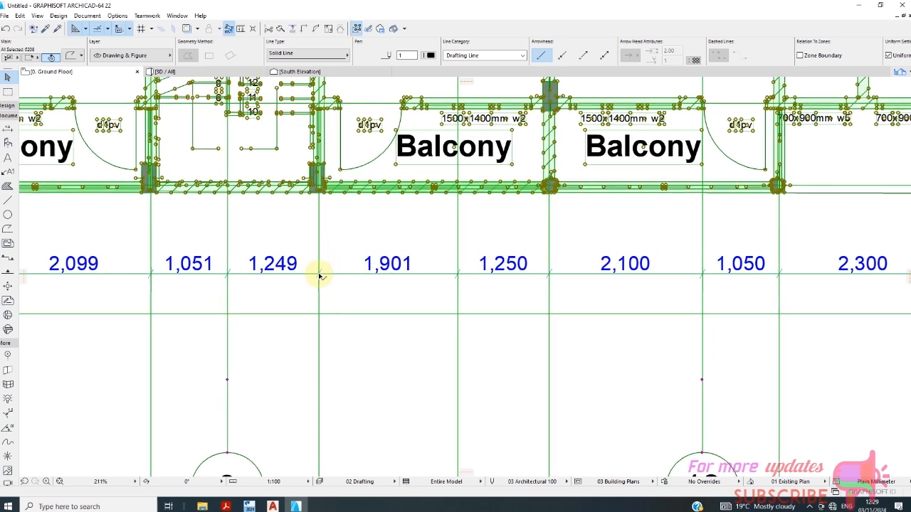
- Check the grid spacing dimensions along the south and west sides, clearing the selection of the plan
scroll(321, 276, "down", 5)
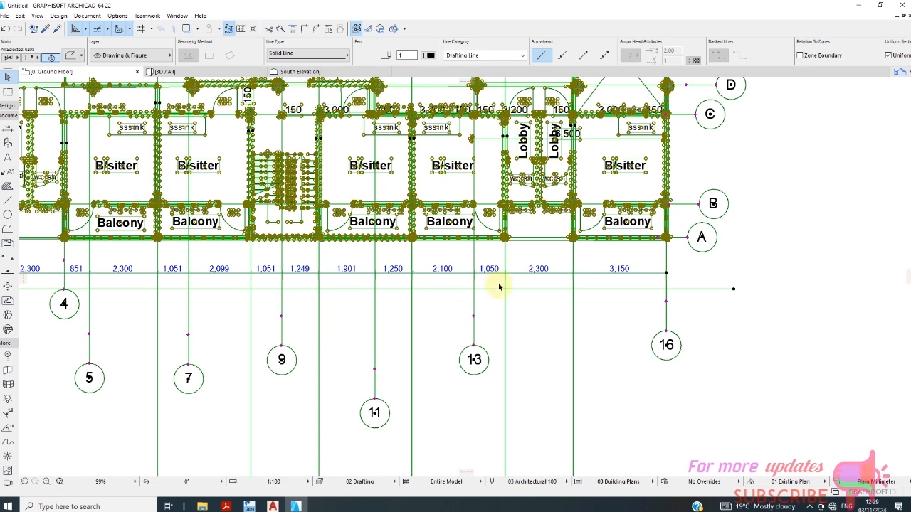
scroll(499, 287, "down", 4)
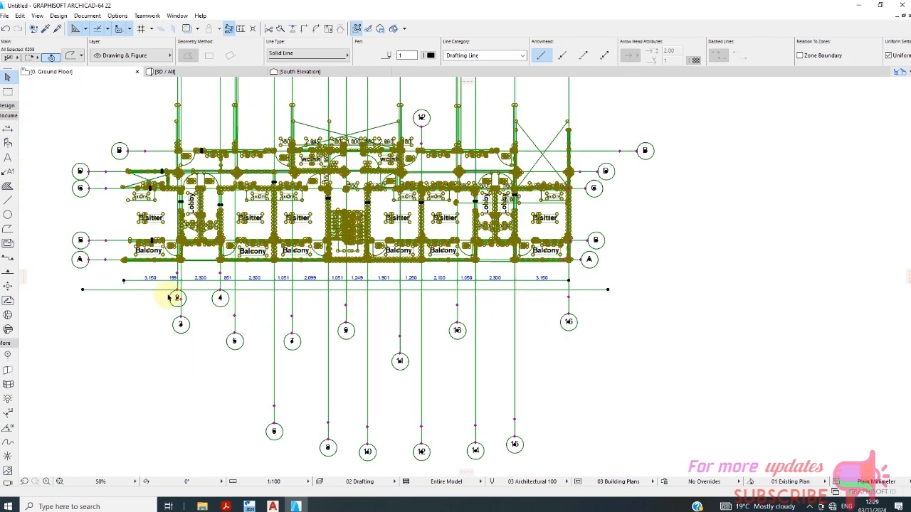
scroll(169, 298, "up", 4)
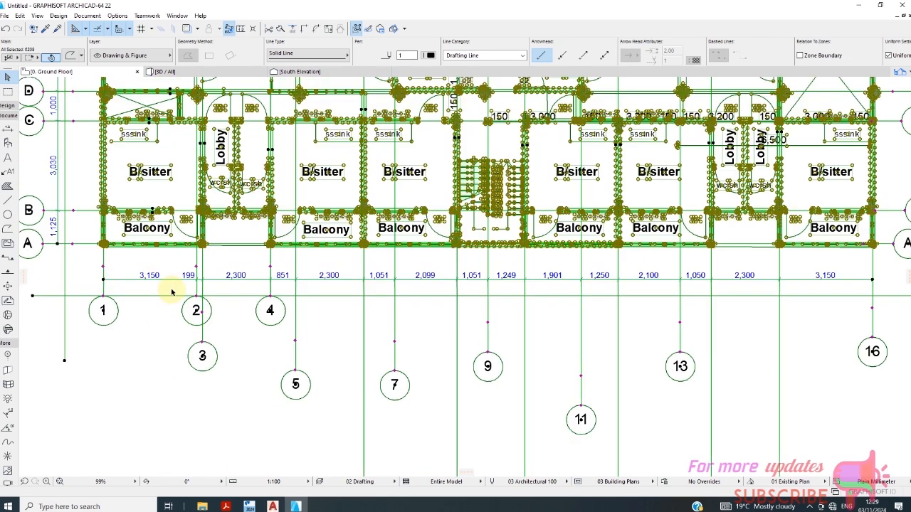
scroll(264, 291, "down", 2)
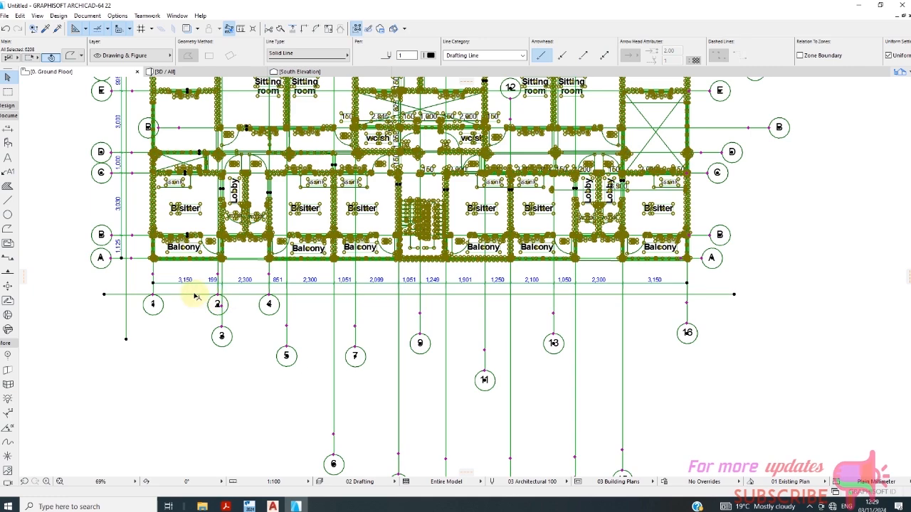
scroll(241, 303, "up", 2)
scroll(315, 303, "down", 2)
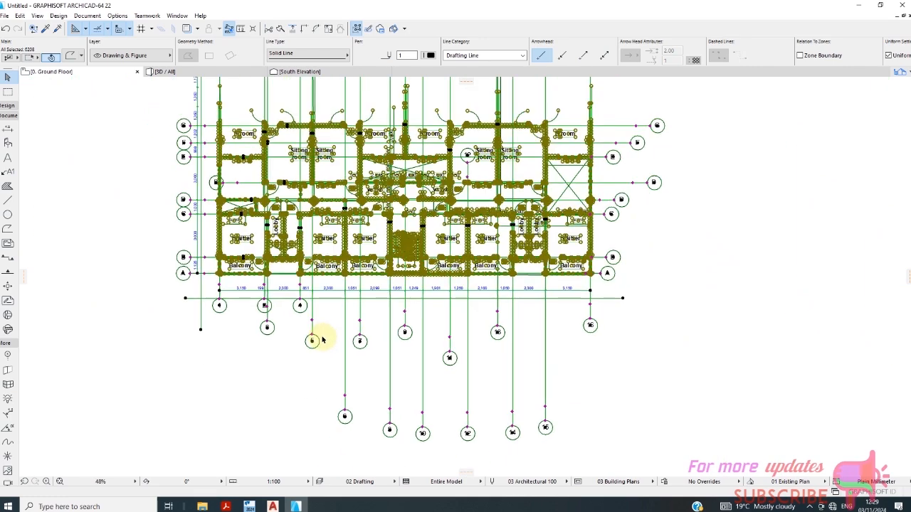
scroll(320, 338, "up", 2)
left_click(320, 335)
scroll(319, 342, "up", 3)
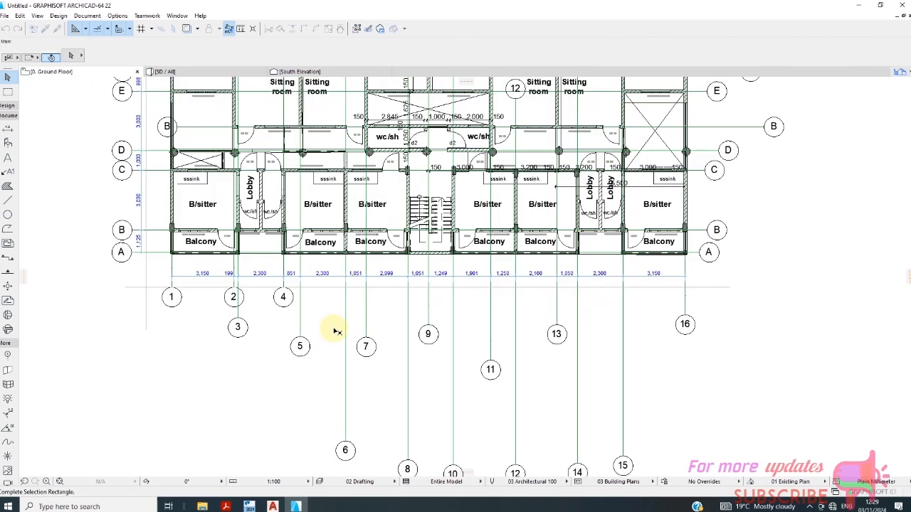
scroll(324, 328, "down", 3)
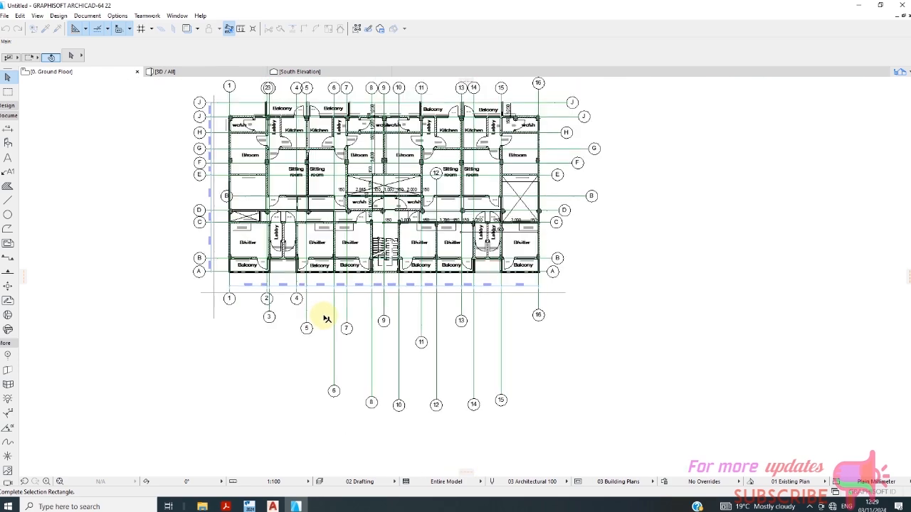
scroll(269, 86, "up", 3)
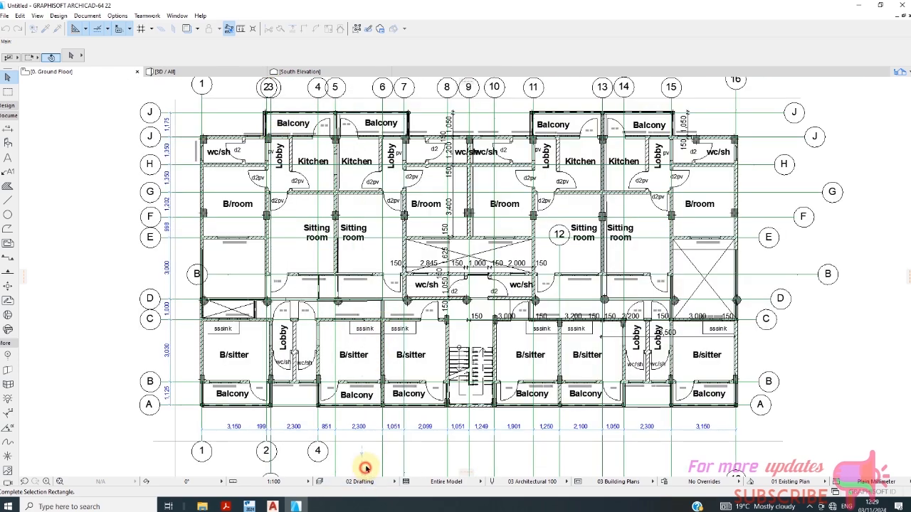
- Switch to Tekla Structural Designer and insert five construction levels above the Base level
left_click(250, 506)
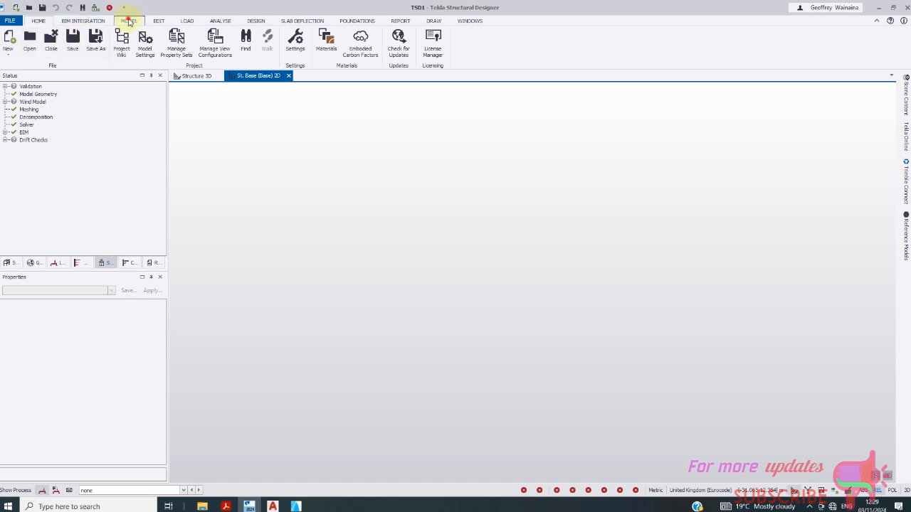
left_click(129, 22)
left_click(15, 41)
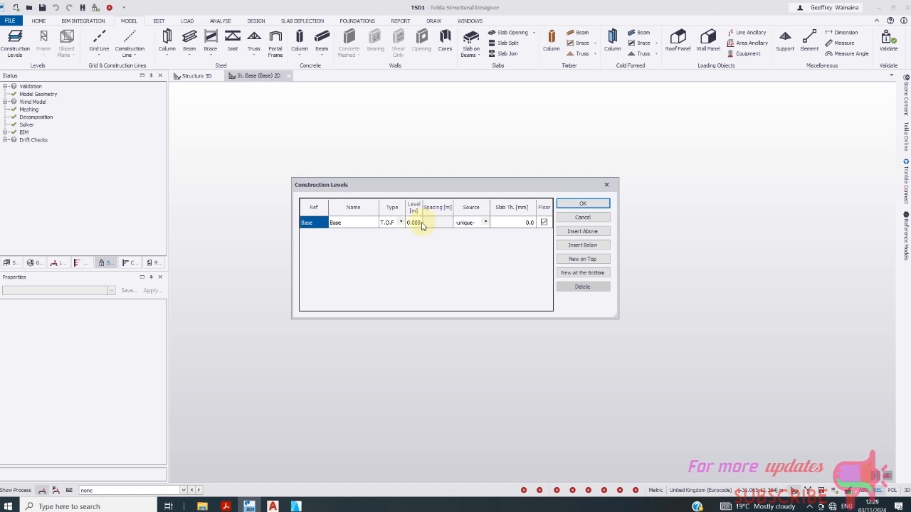
left_click(583, 231)
left_click(585, 234)
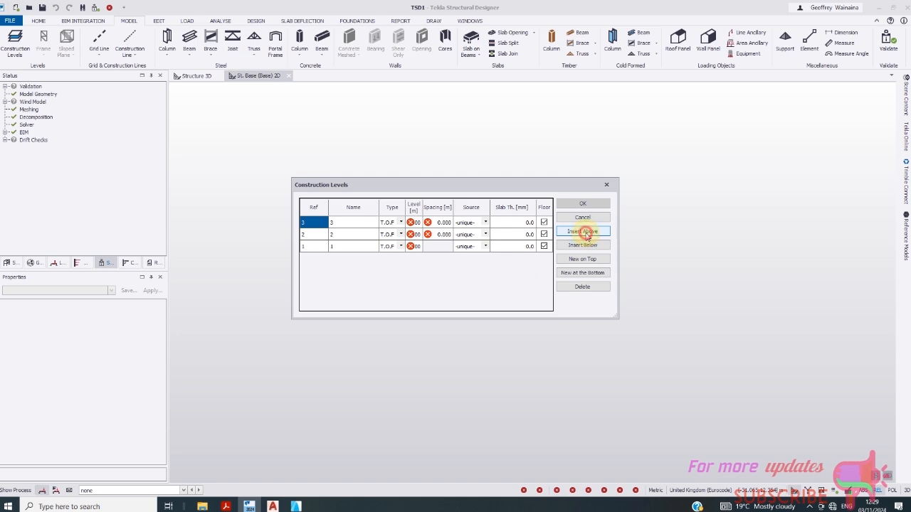
left_click(585, 233)
left_click(585, 234)
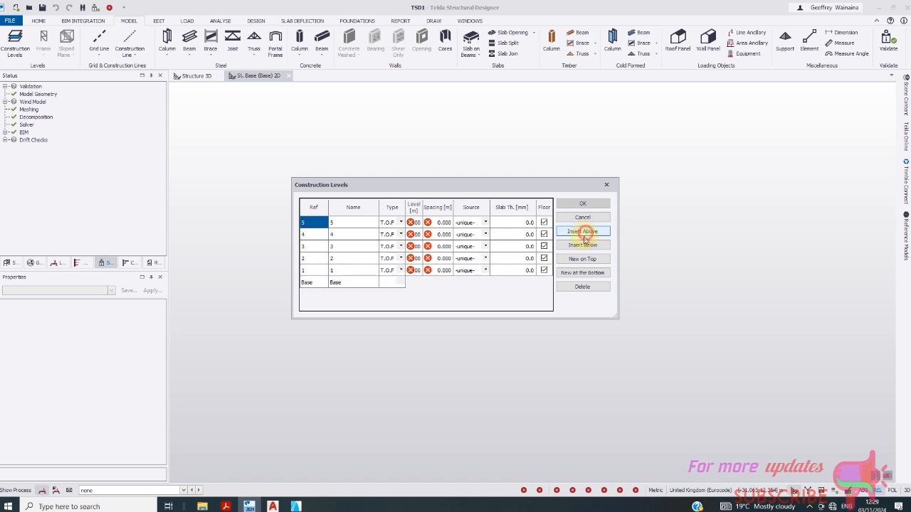
- Set the spacing of construction levels 1 to 5 to 2.850 m each
left_click(444, 272)
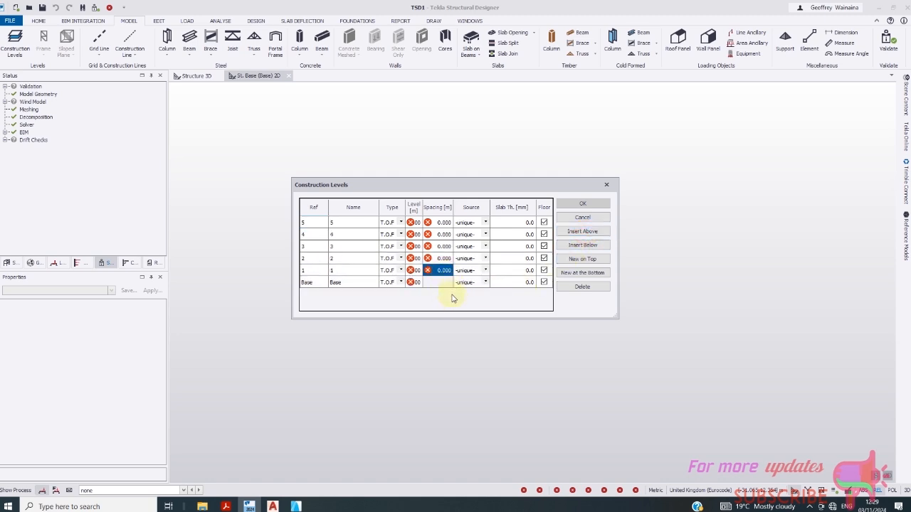
type("4")
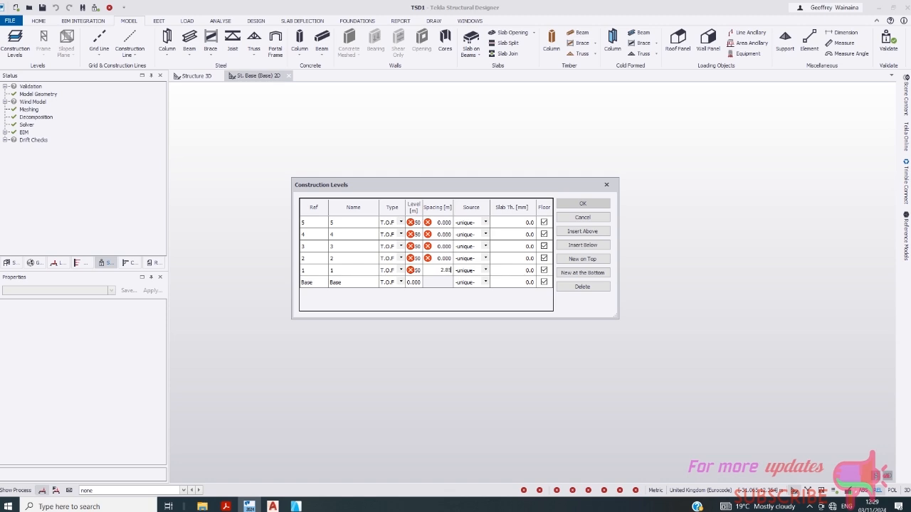
left_click(442, 259)
type("3")
left_click(442, 234)
type("2.85")
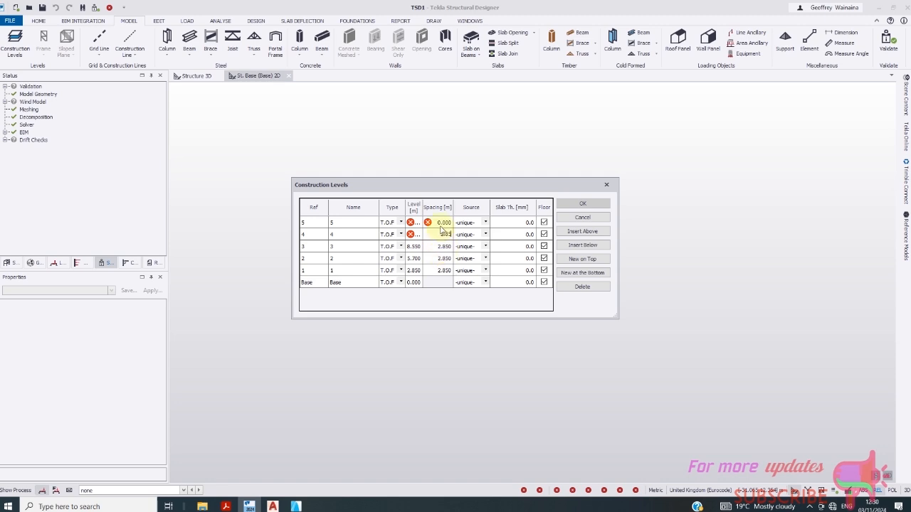
left_click(440, 226)
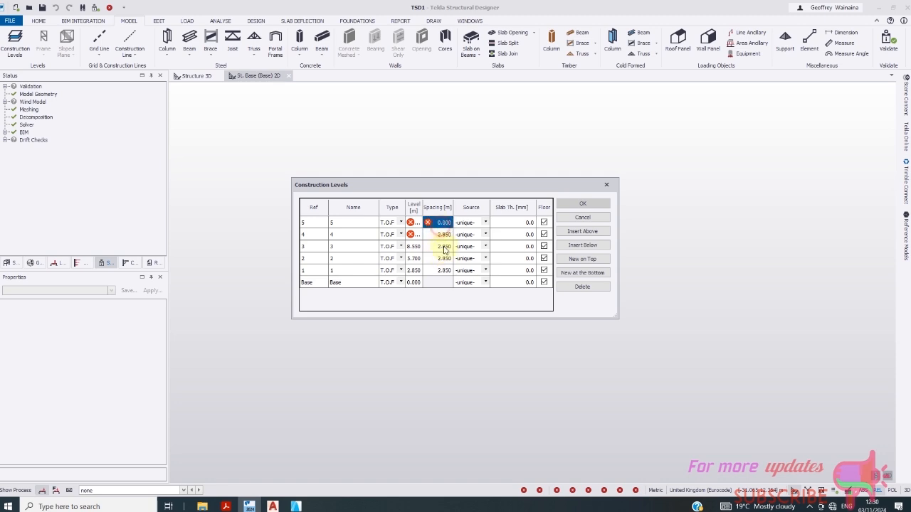
type("2.850")
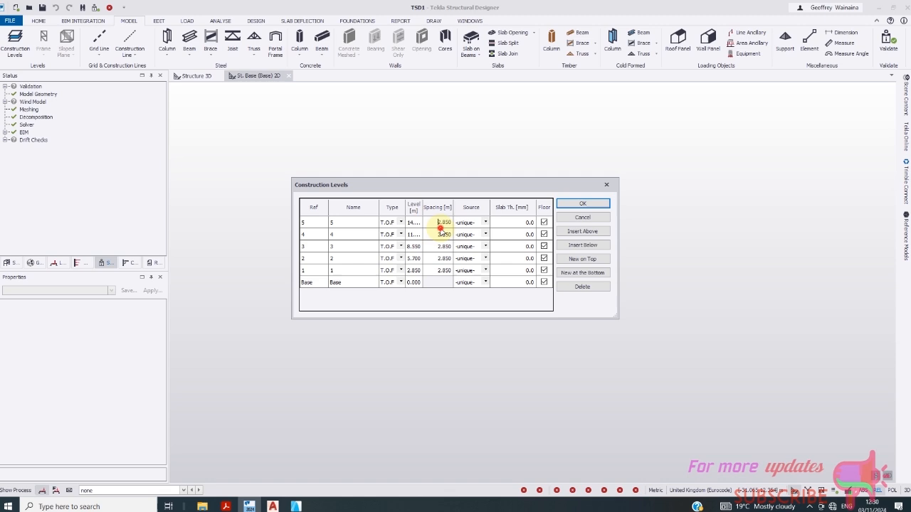
left_click(438, 234)
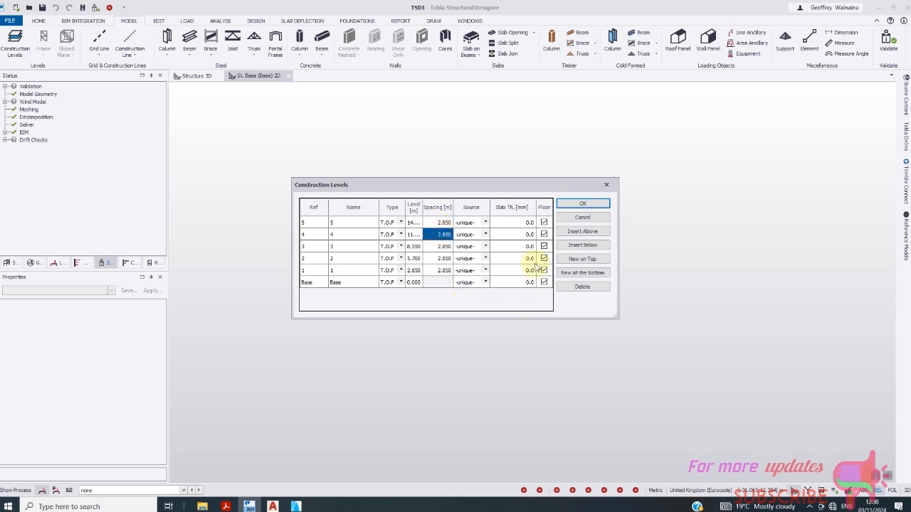
- Open the slab thickness of construction level 5 for editing
left_click(530, 224)
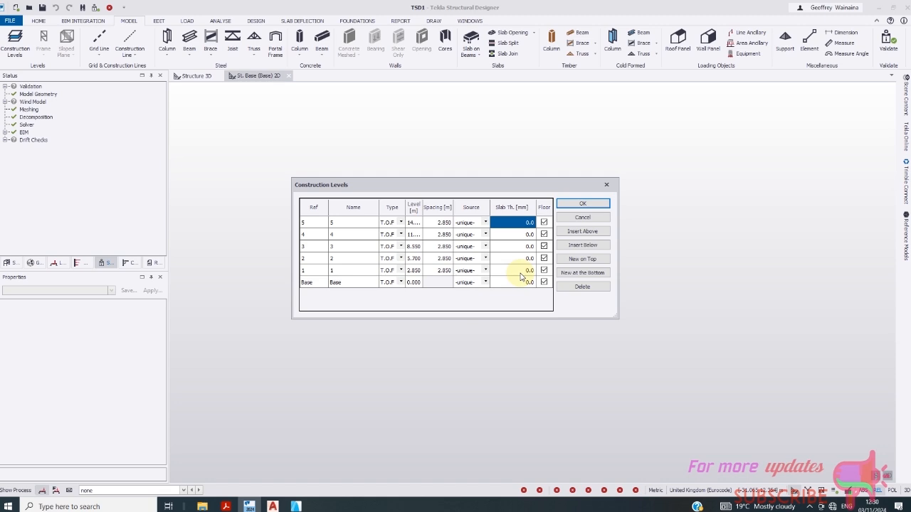
- Rename construction levels 1 to 4 as 1F, 2F, 3F and 4F, and level 5 as ROOF
left_click(341, 269)
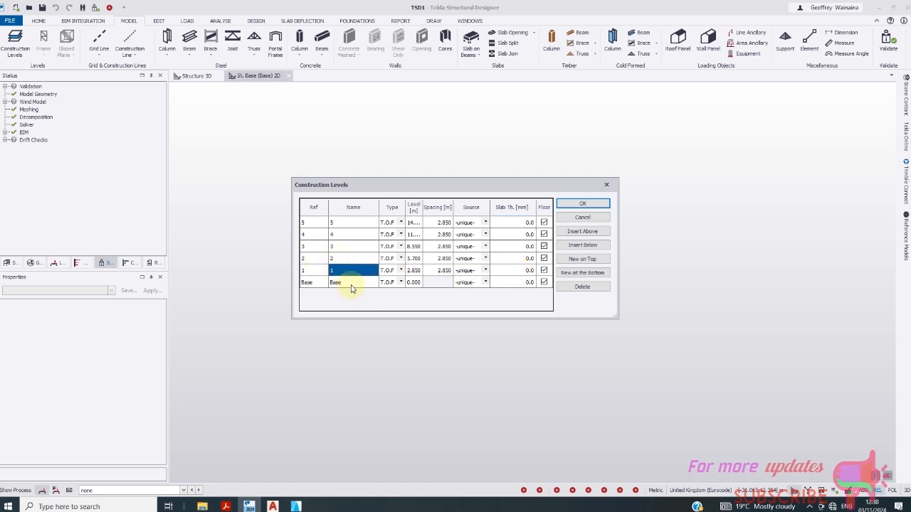
type("1")
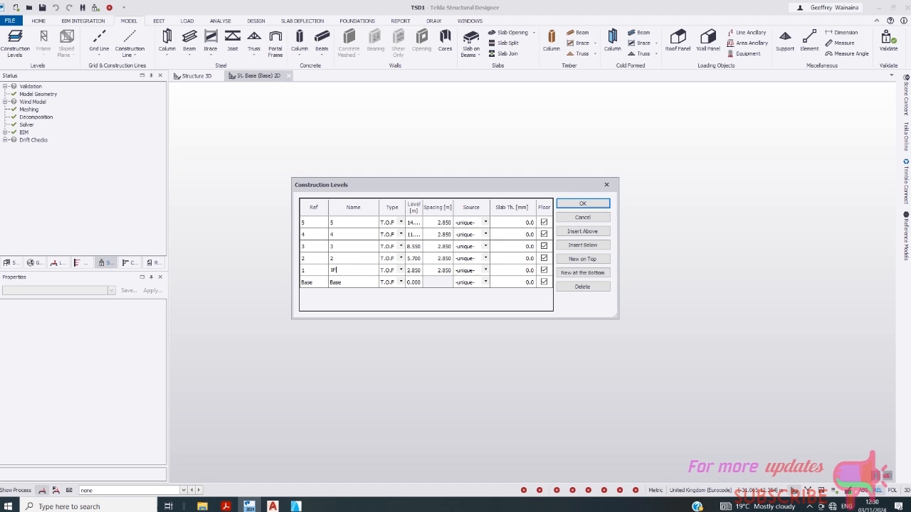
left_click(344, 258)
type("2")
left_click(346, 246)
type("3F")
left_click(349, 235)
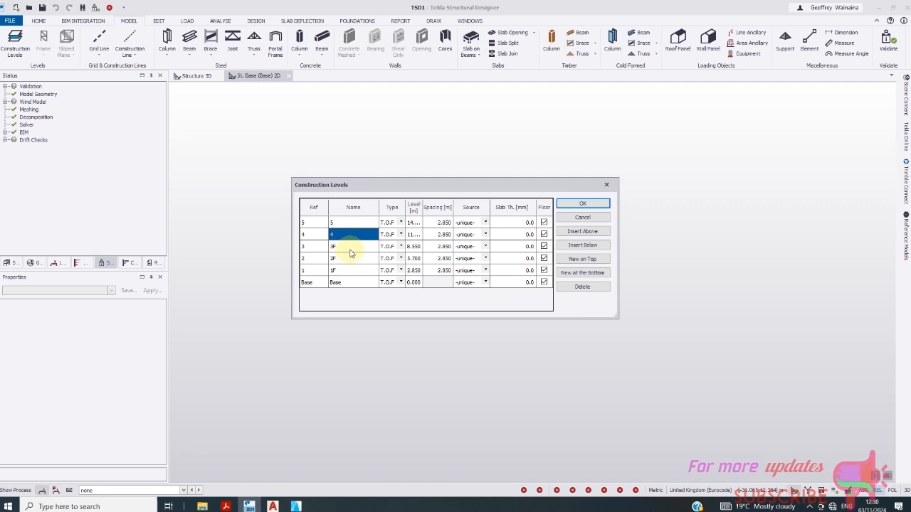
type("4F")
left_click(344, 224)
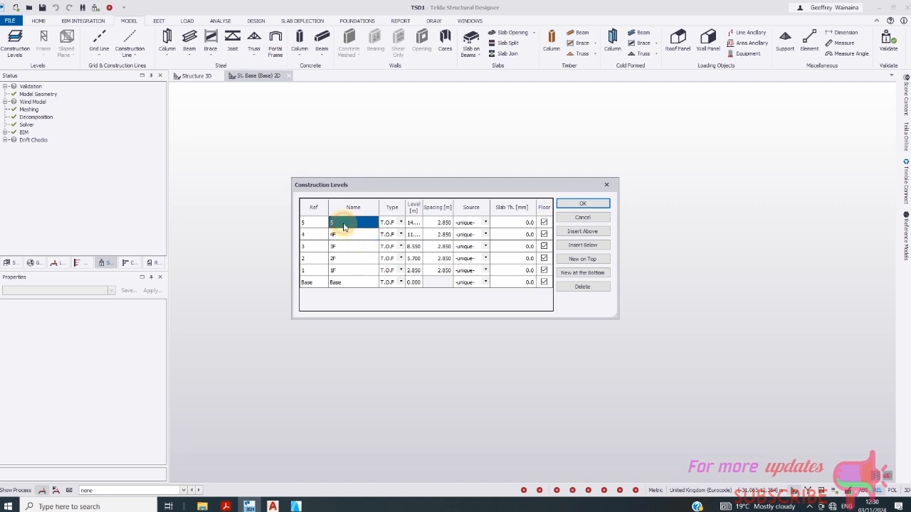
type("ROO")
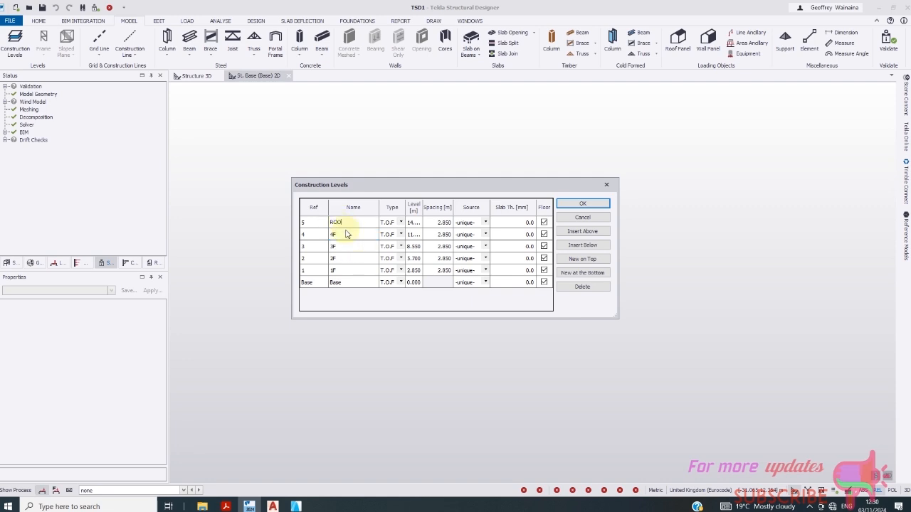
type("F")
left_click(347, 235)
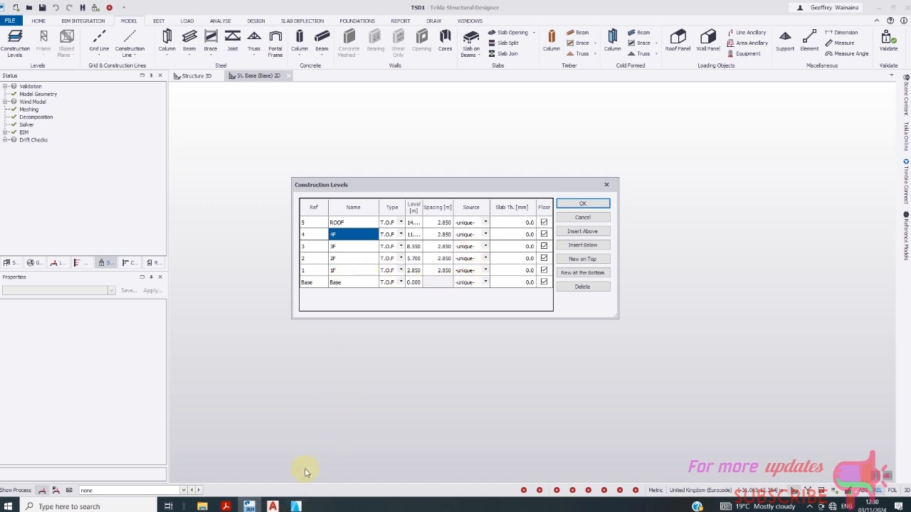
- Check in the AutoCAD drawing which floors the typical floor plan covers, and return to the construction levels in Tekla Structural Designer
left_click(273, 506)
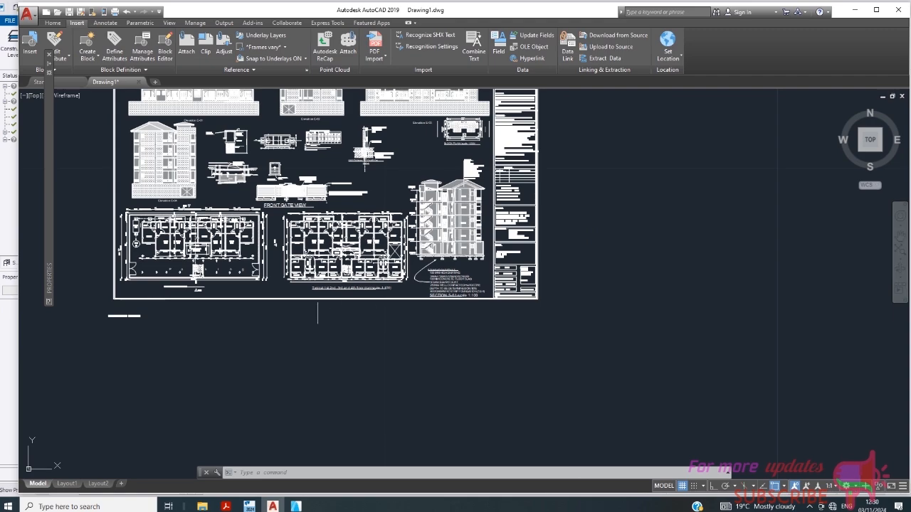
scroll(323, 297, "up", 10)
scroll(356, 260, "down", 2)
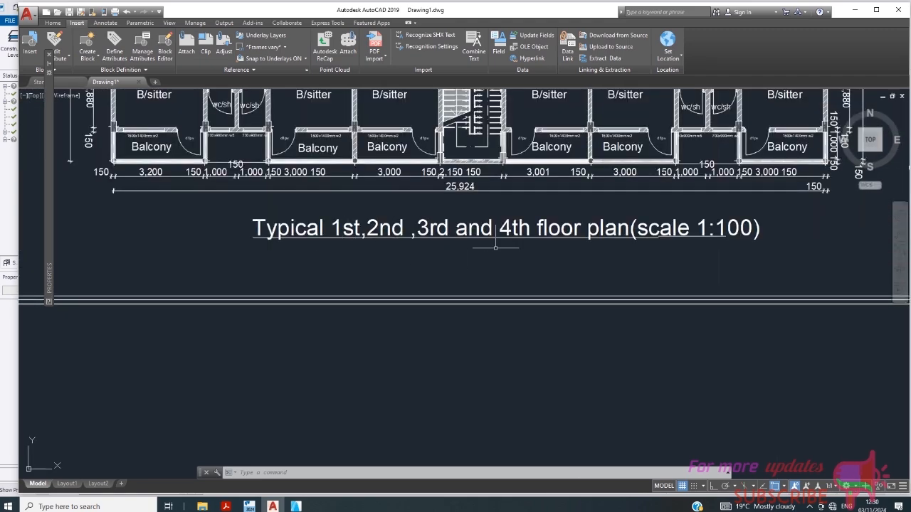
scroll(439, 290, "down", 5)
left_click(299, 506)
left_click(273, 506)
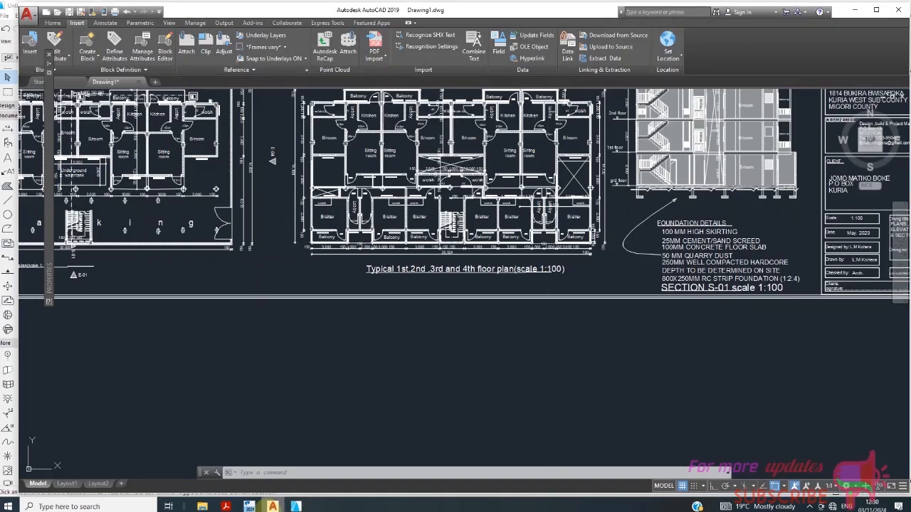
left_click(249, 506)
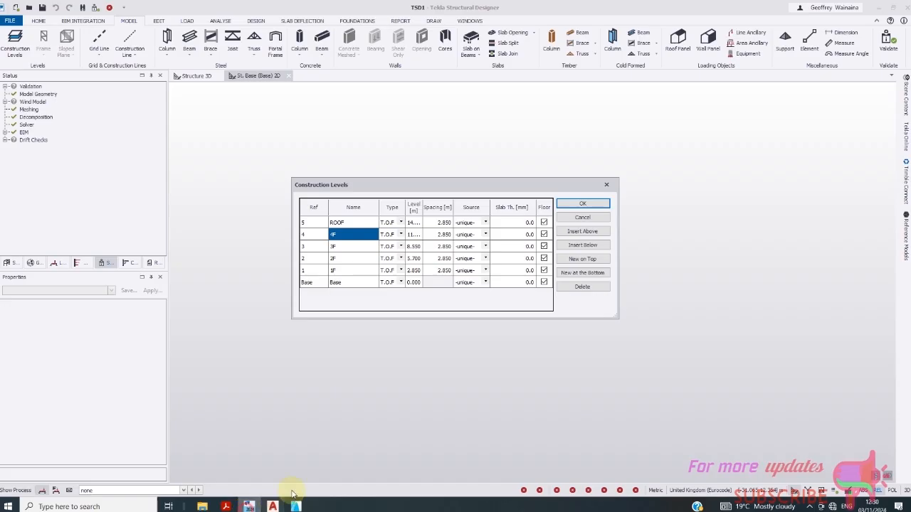
- Set level 1 as the source for levels 2F, 3F and 4F
left_click(486, 271)
left_click(486, 270)
left_click(486, 271)
left_click(486, 270)
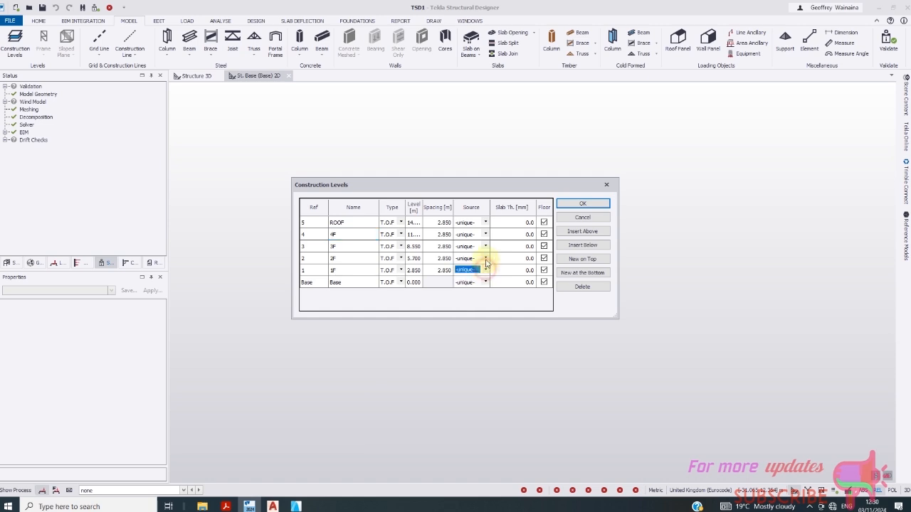
left_click(486, 270)
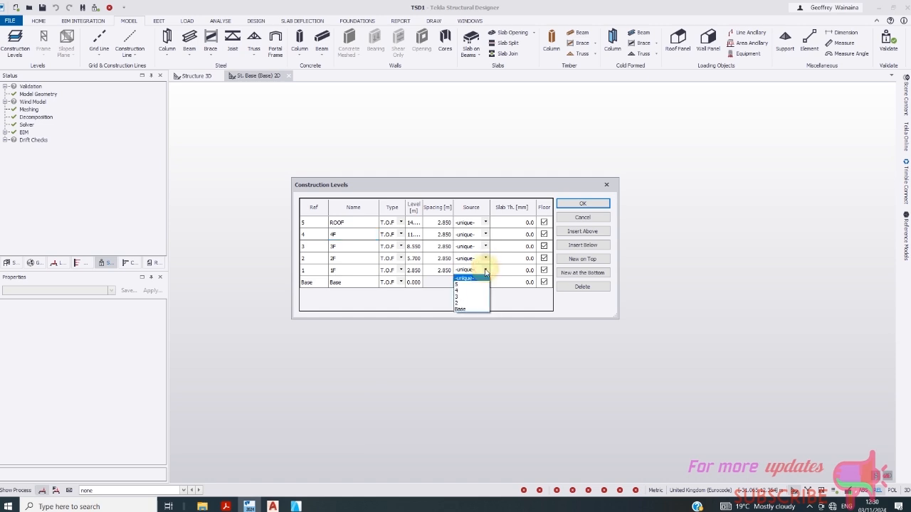
left_click(486, 258)
left_click(486, 258)
left_click(461, 290)
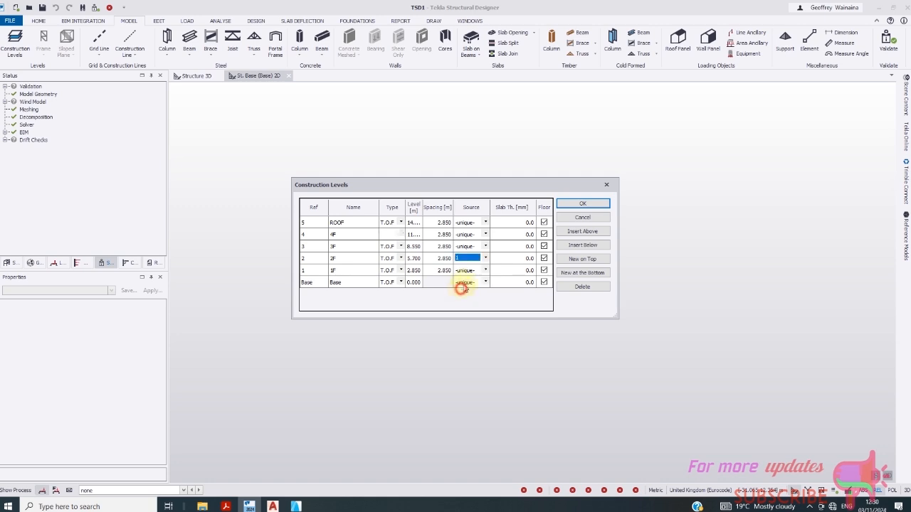
left_click(487, 247)
left_click(464, 275)
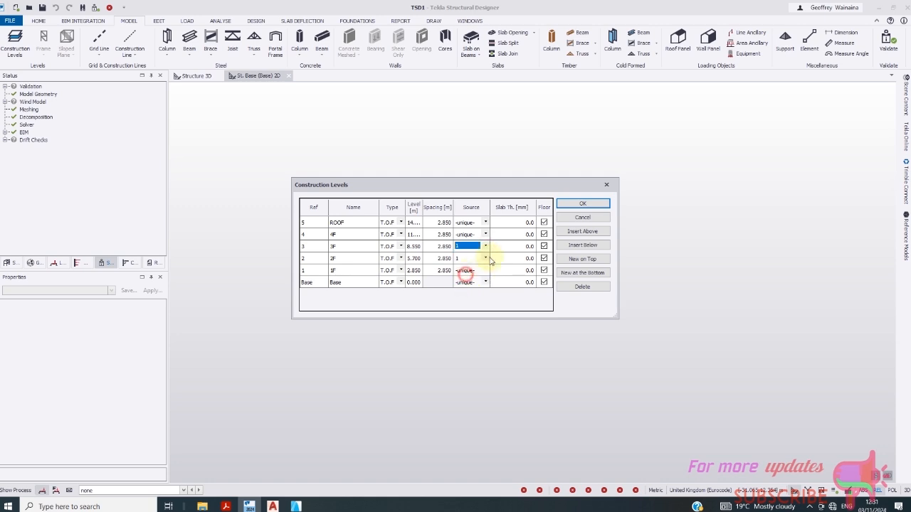
left_click(487, 234)
left_click(470, 253)
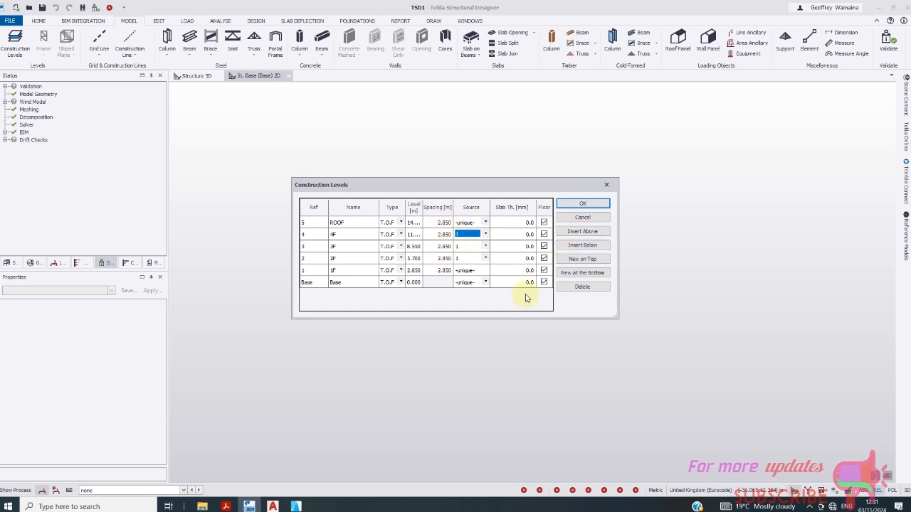
- Set the slab thickness of levels 1F, 2F, 3F and 4F to 150 mm and accept the construction levels
left_click(515, 271)
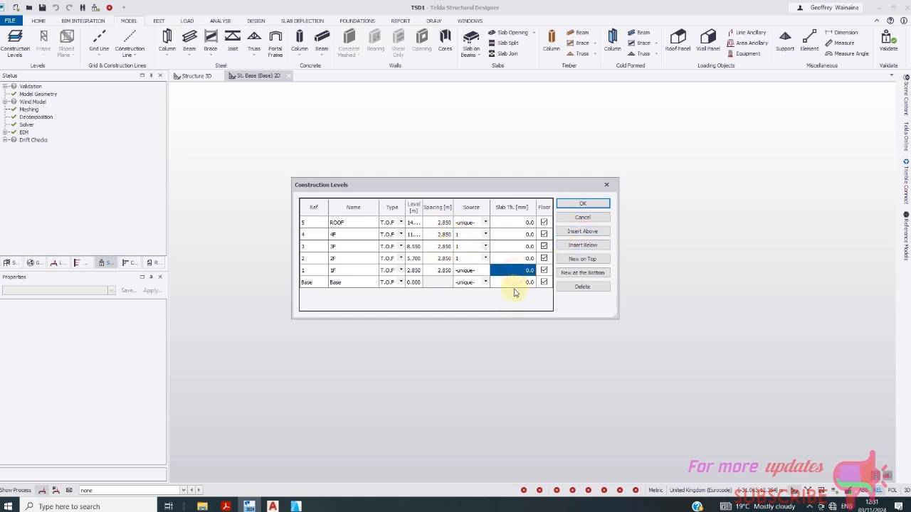
type("150")
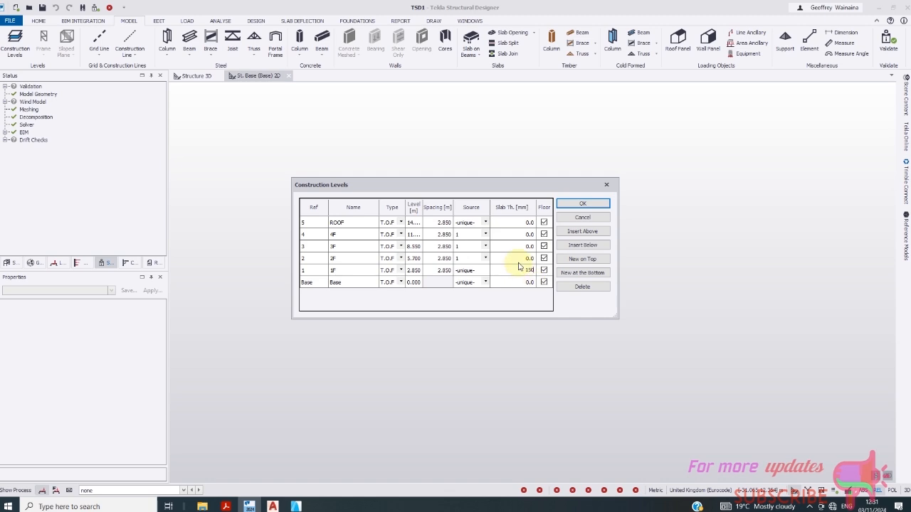
left_click(515, 259)
key("BackSpace")
type("150")
key("Up")
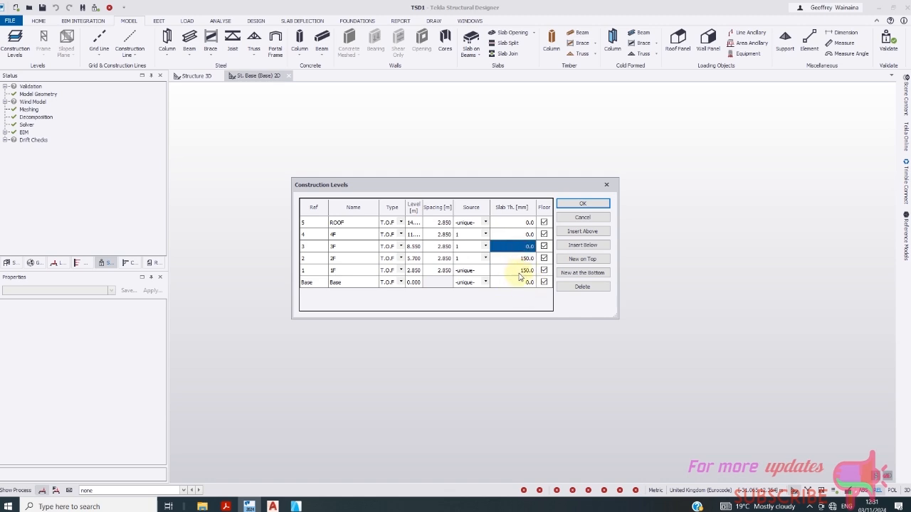
type("15")
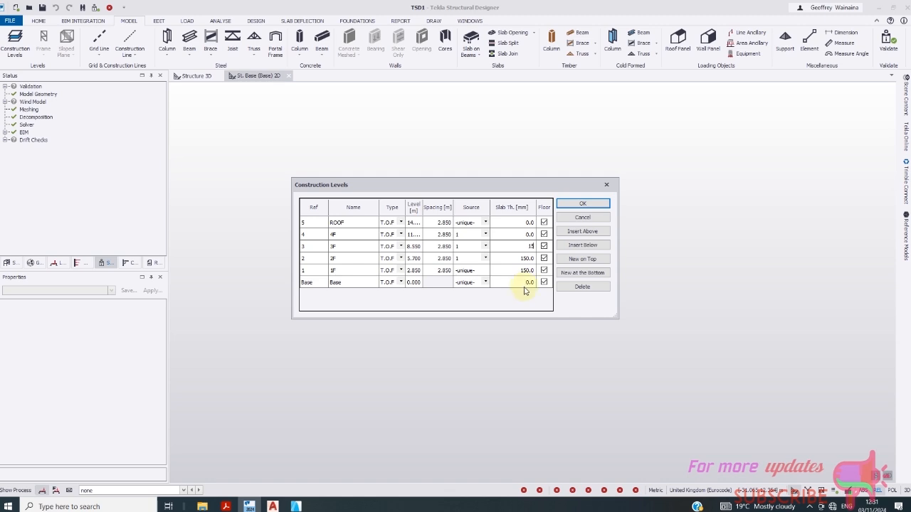
type("0")
key("Up")
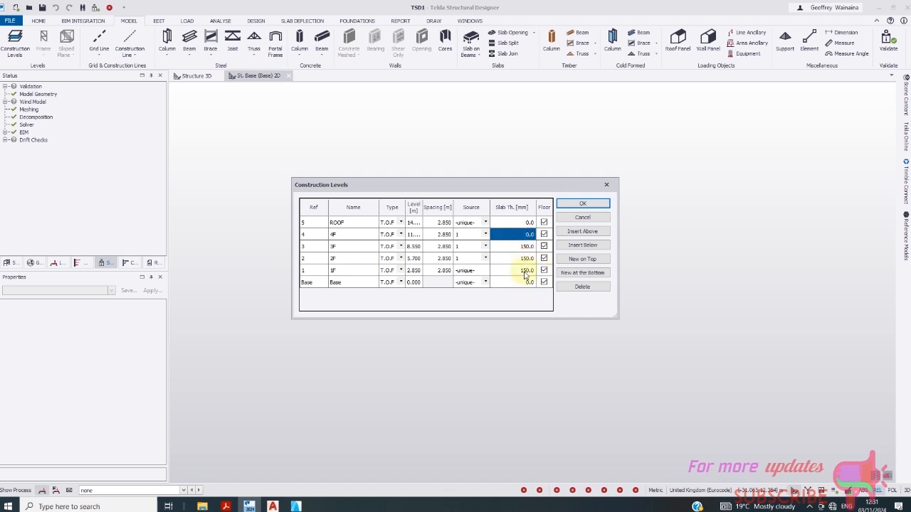
type("150")
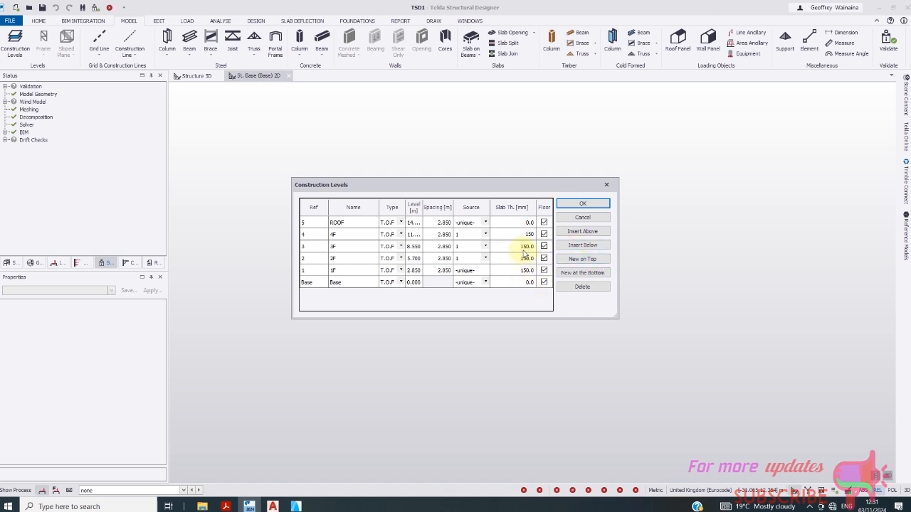
key("Return")
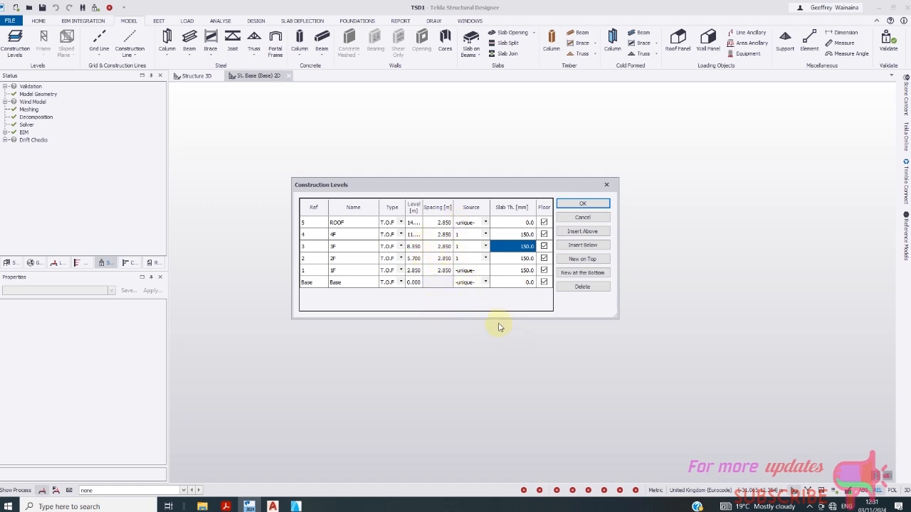
left_click(584, 205)
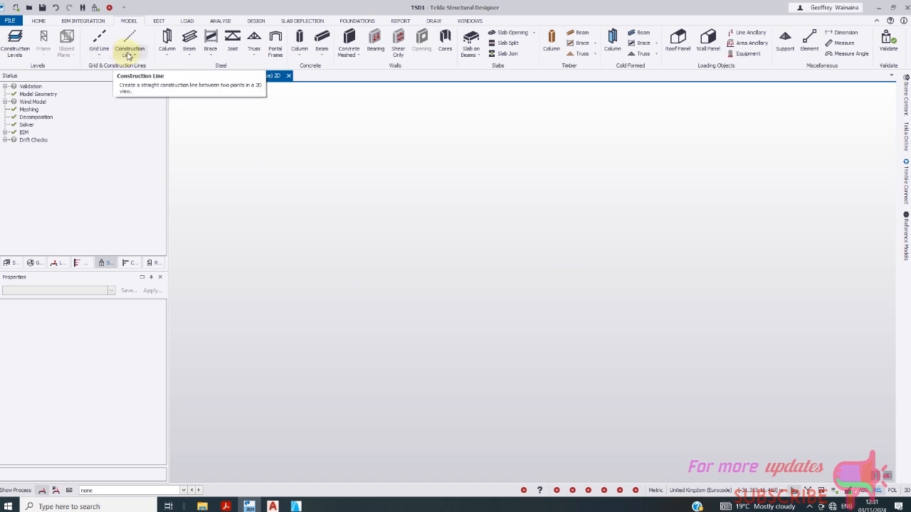
- Start a rectangular grid on all levels with all lines in DashDot style, and make the X direction bays irregular
left_click(97, 54)
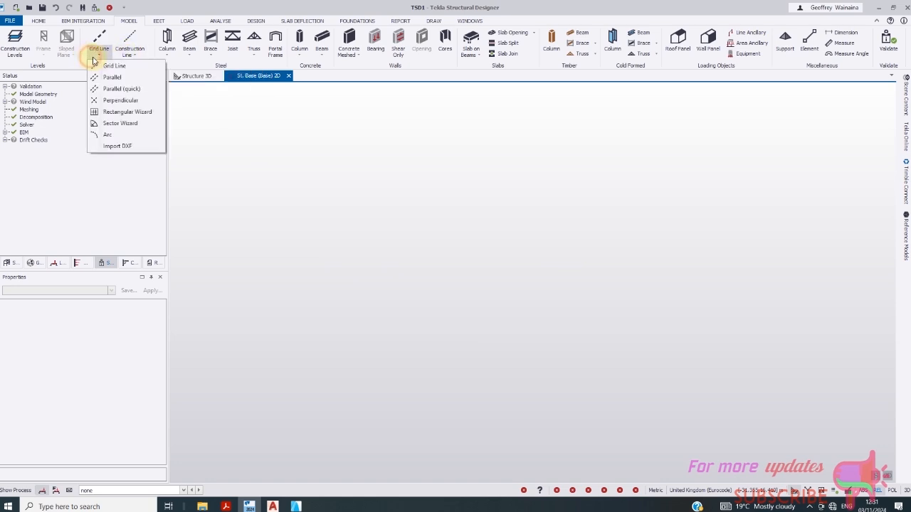
left_click(90, 112)
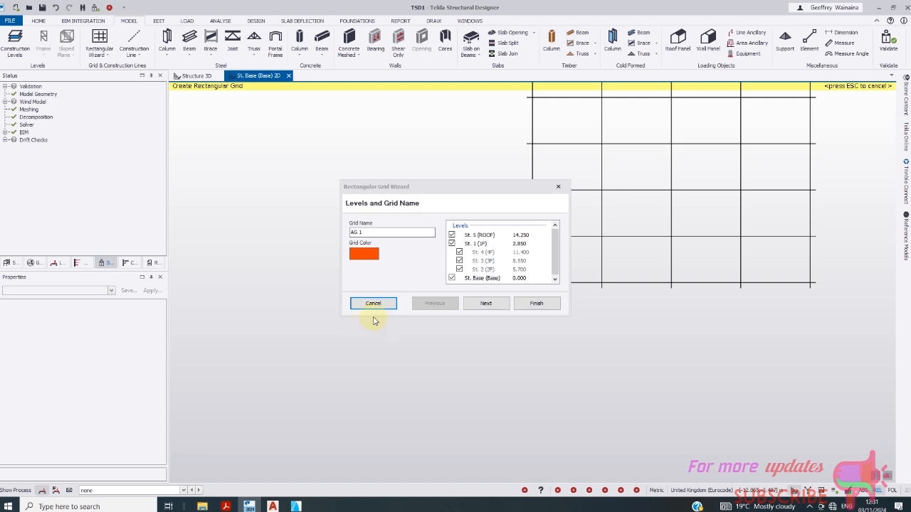
left_click(489, 309)
left_click(489, 310)
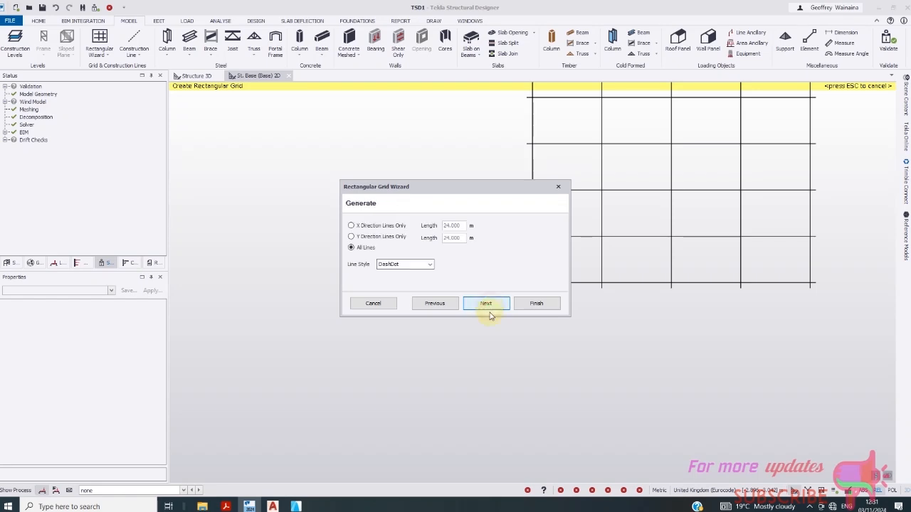
left_click(499, 310)
left_click(499, 311)
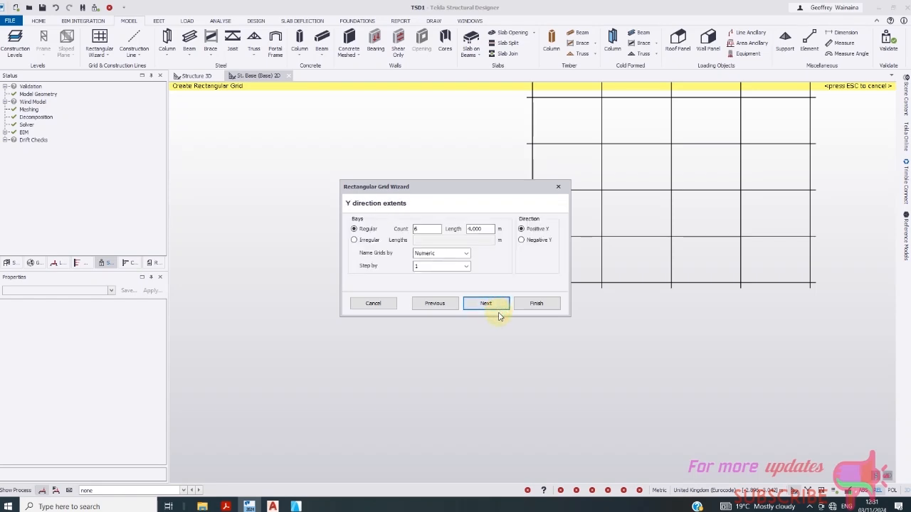
left_click(433, 304)
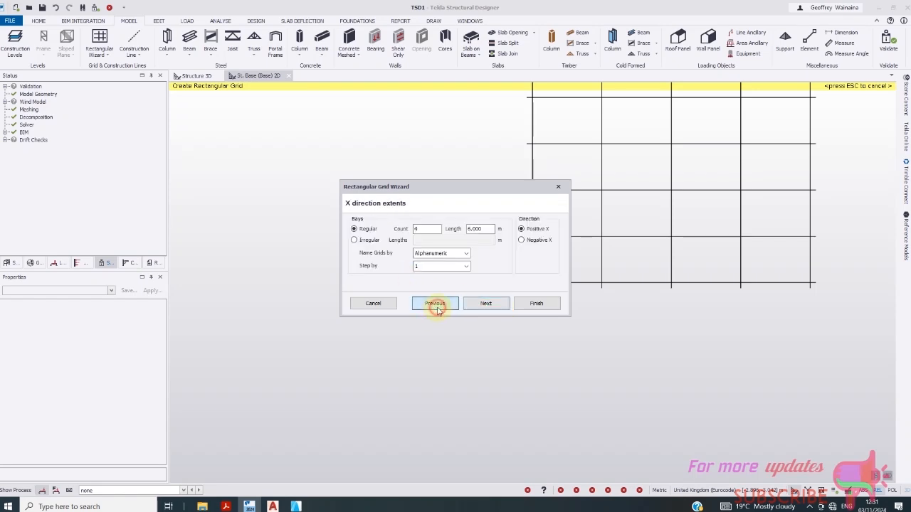
left_click(355, 240)
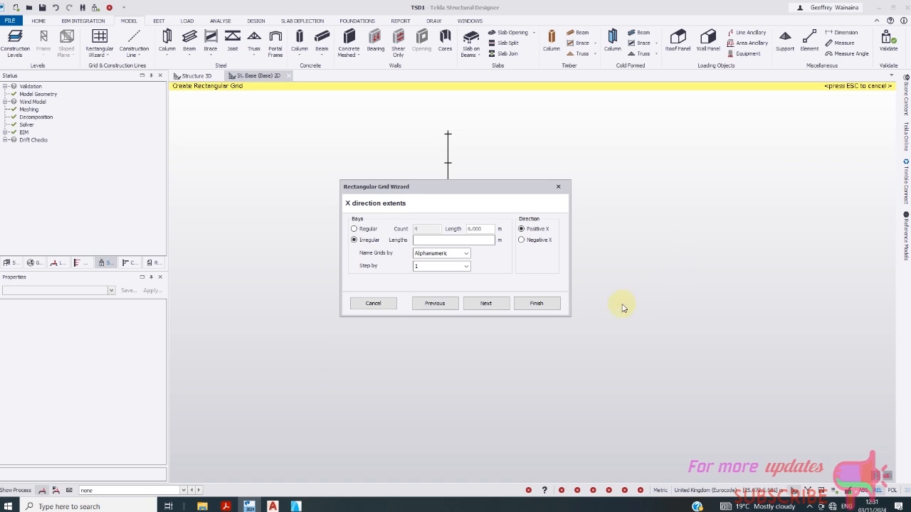
- Switch to the ArchiCAD ground floor plan and examine the bay dimensions between the numbered grid lines
left_click(273, 506)
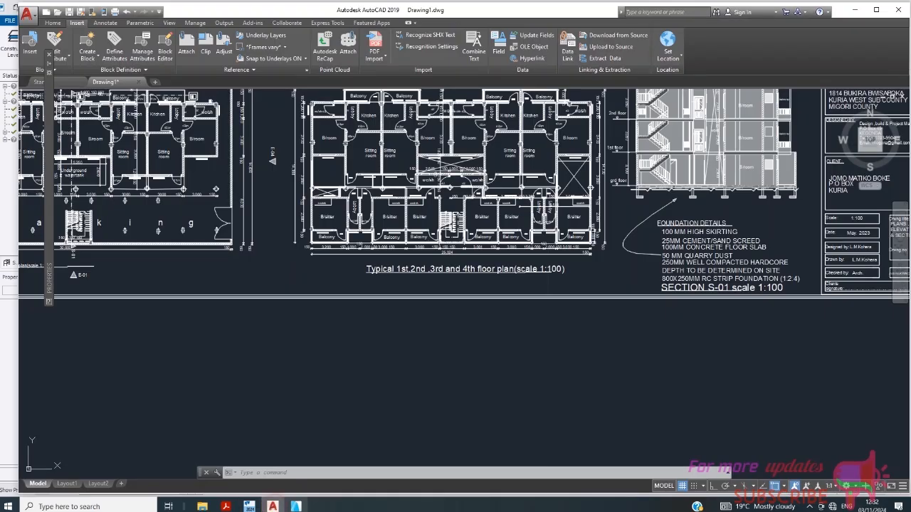
left_click(296, 506)
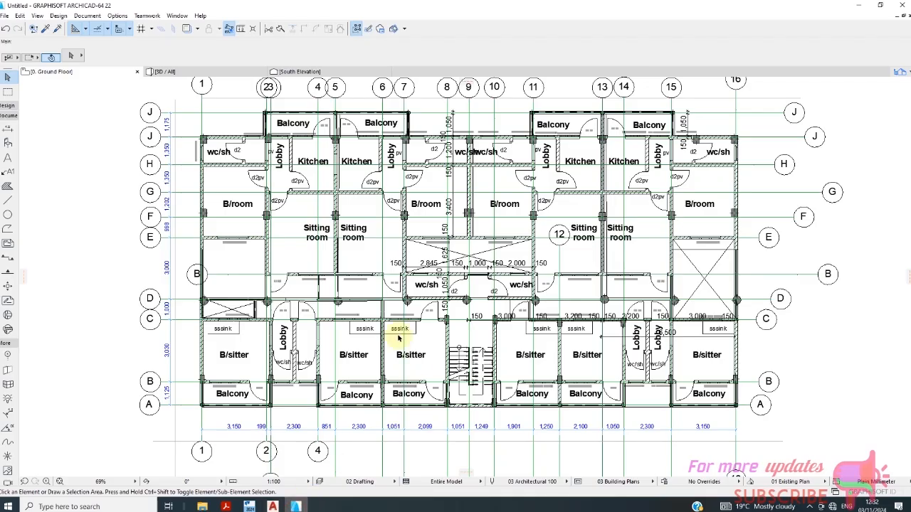
scroll(236, 452, "down", 1)
scroll(230, 408, "up", 6)
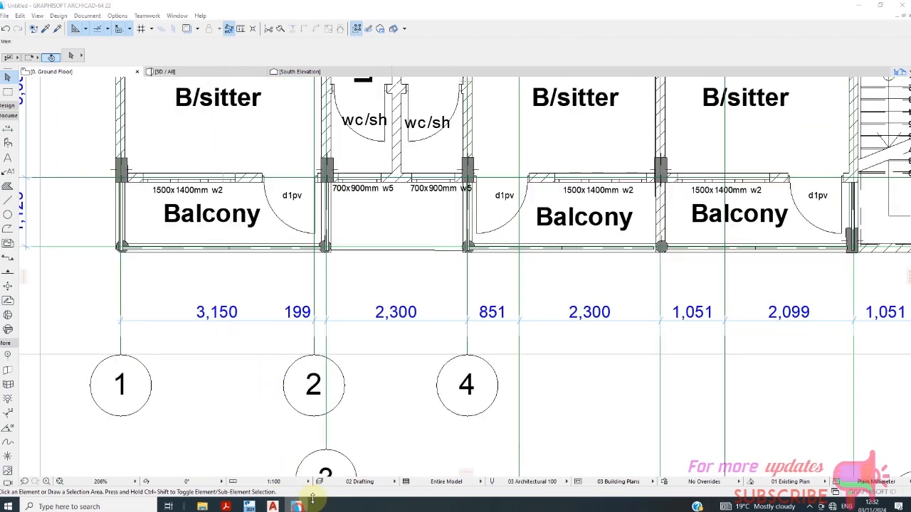
left_click(301, 505)
left_click(277, 506)
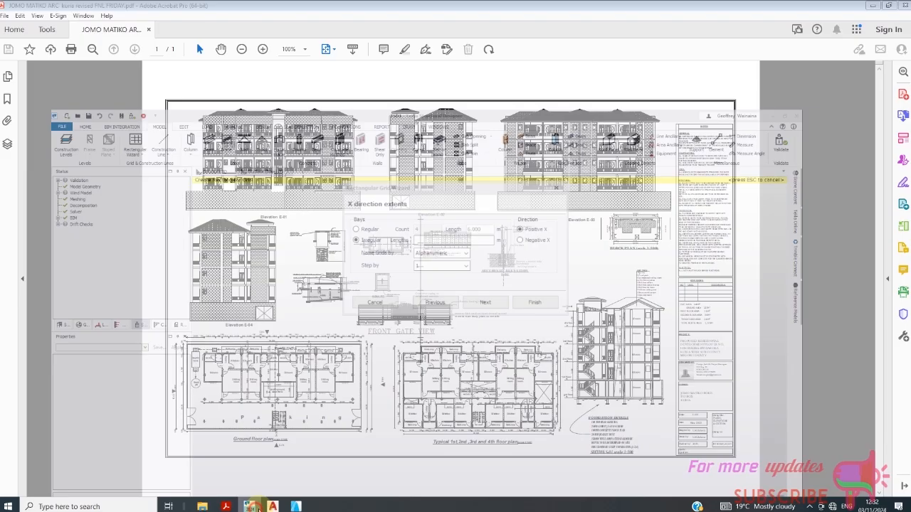
left_click(249, 506)
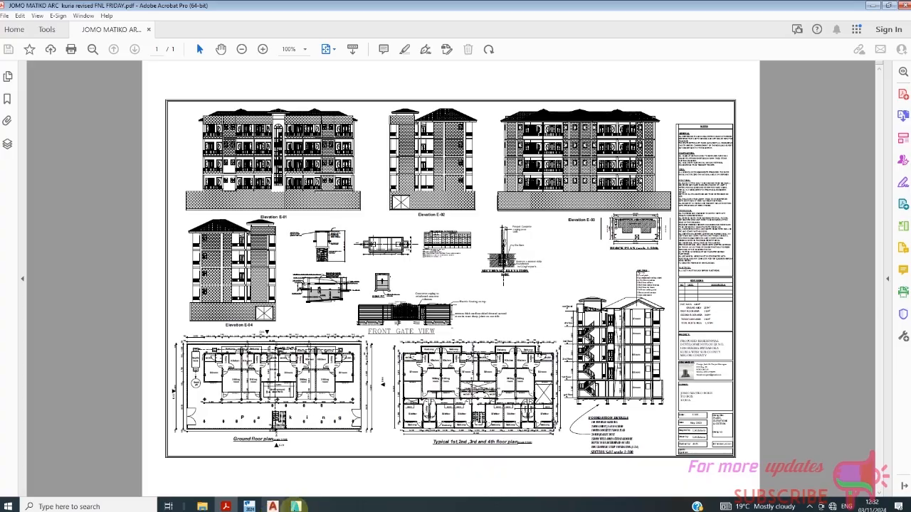
left_click(295, 506)
scroll(376, 240, "down", 3)
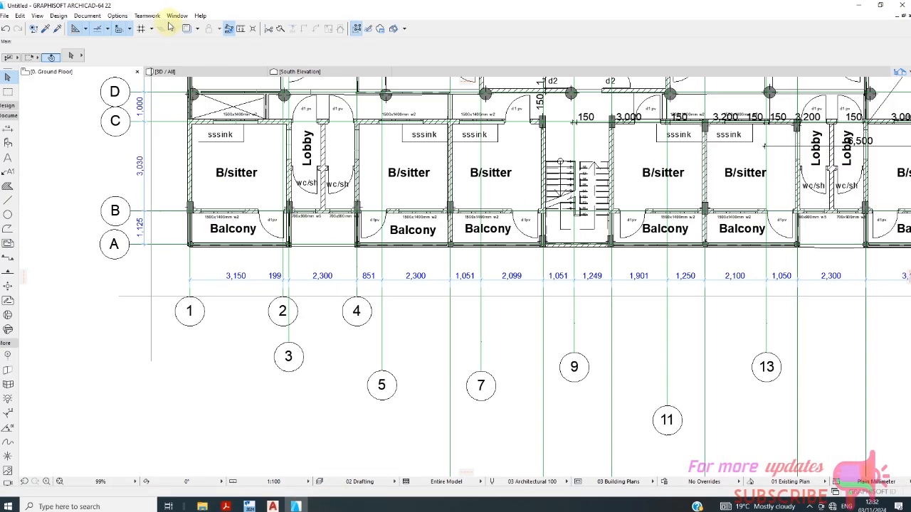
- Set the project's linear dimension unit to meter
left_click(118, 15)
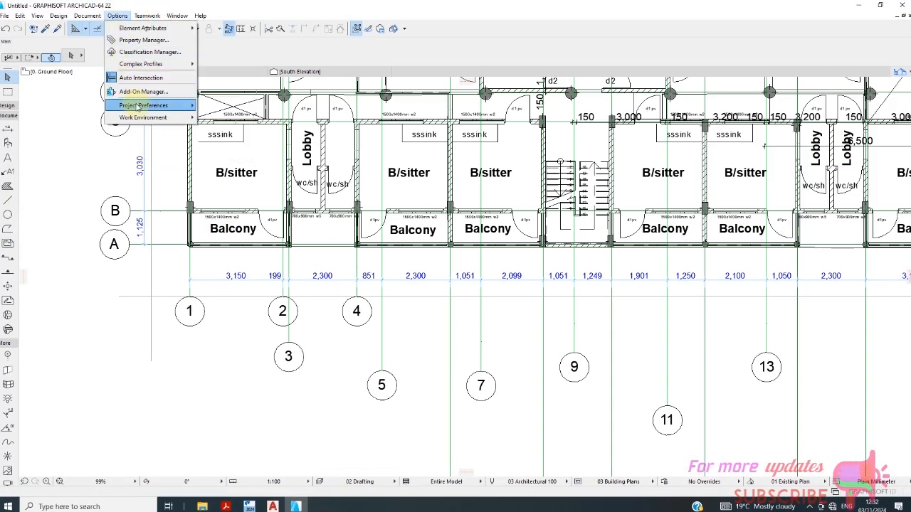
mouse_move(139, 106)
left_click(207, 127)
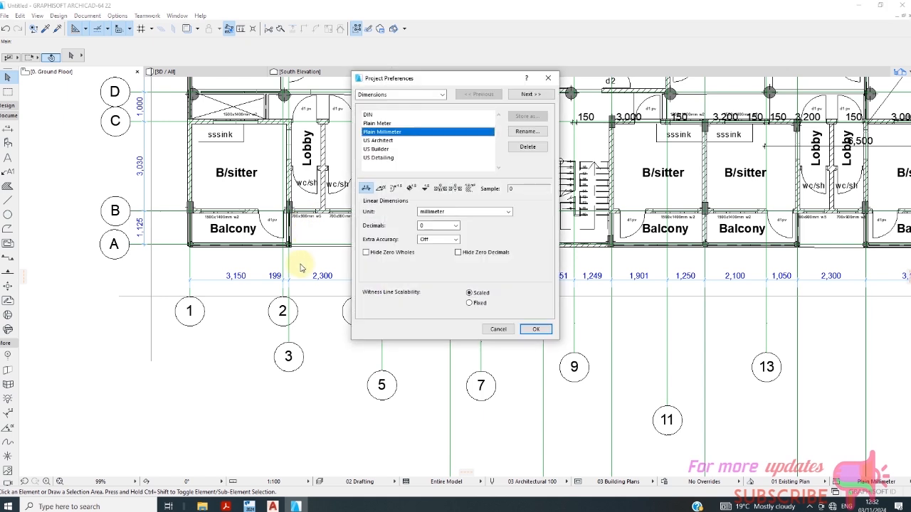
left_click(482, 212)
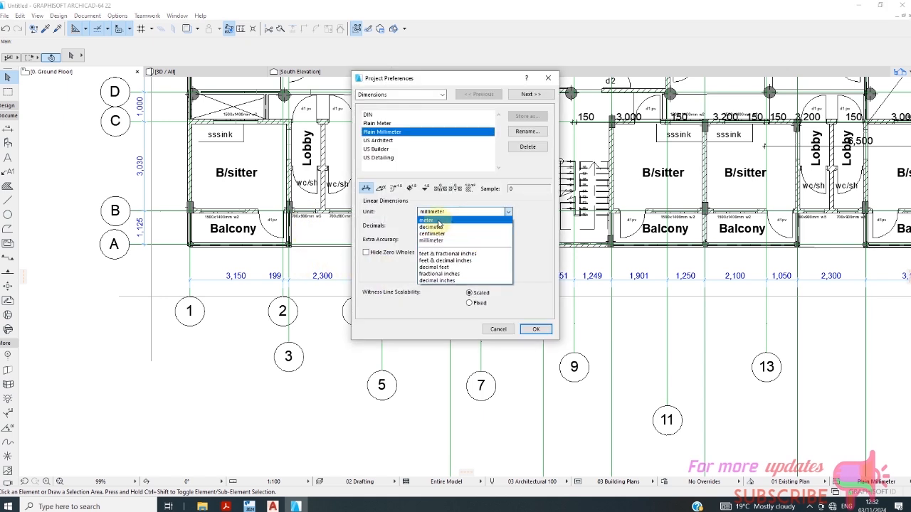
left_click(435, 218)
left_click(535, 331)
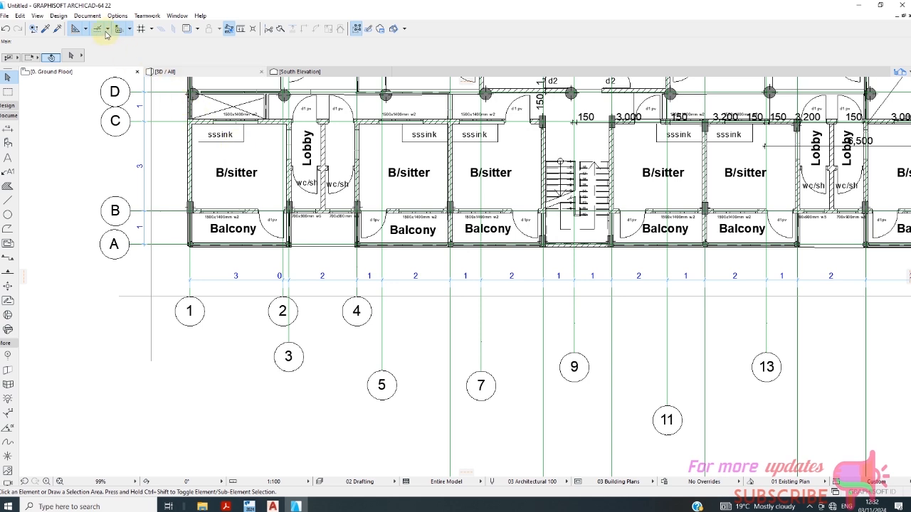
- Set the linear dimensions to show 3 decimals
left_click(114, 15)
mouse_move(183, 105)
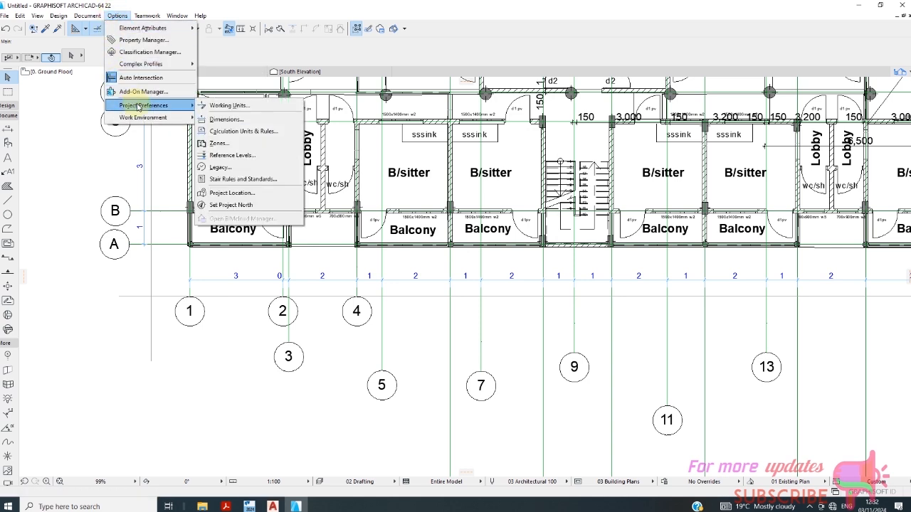
left_click(226, 119)
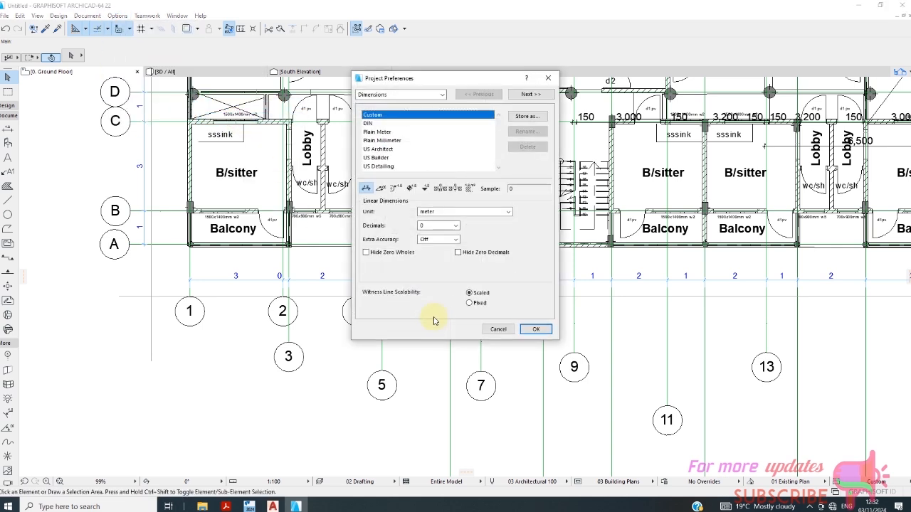
left_click(456, 226)
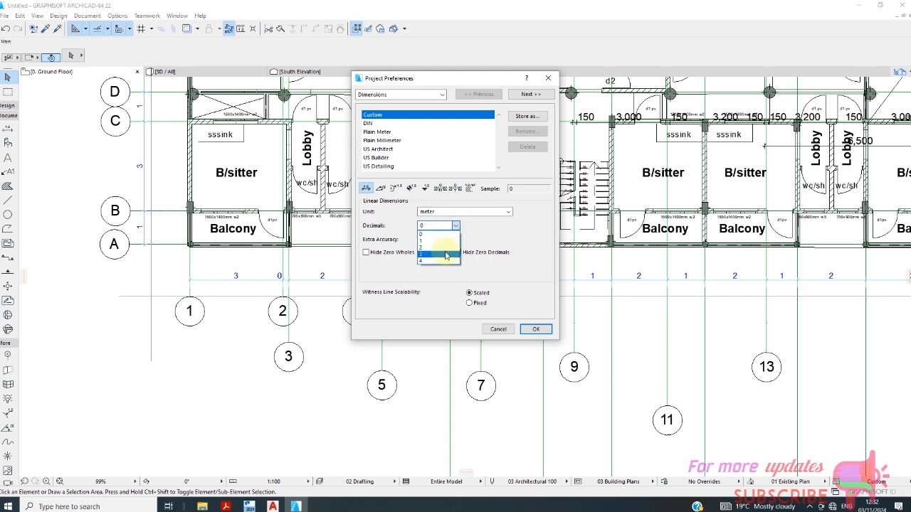
left_click(446, 253)
left_click(535, 329)
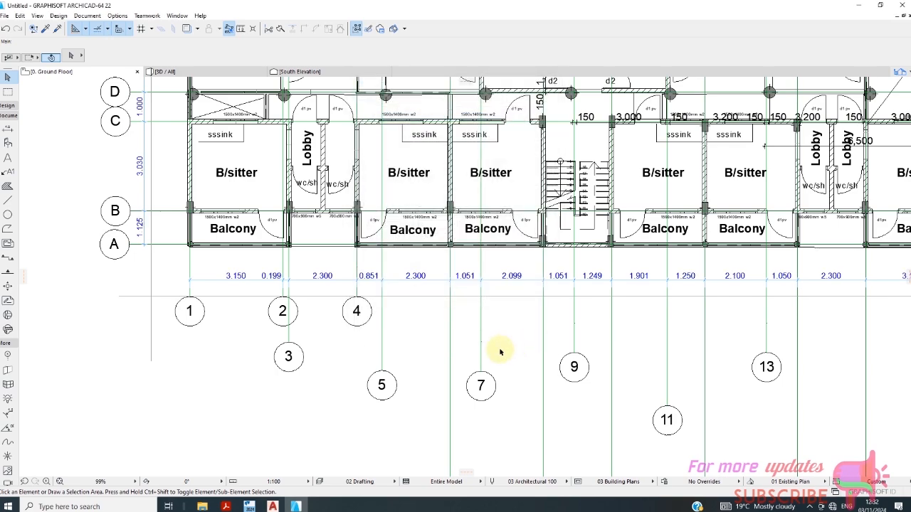
- Examine the bay dimensions below the plan, and return to the X direction extents of the rectangular grid in Tekla Structural Designer
scroll(329, 281, "down", 1)
scroll(331, 291, "down", 1)
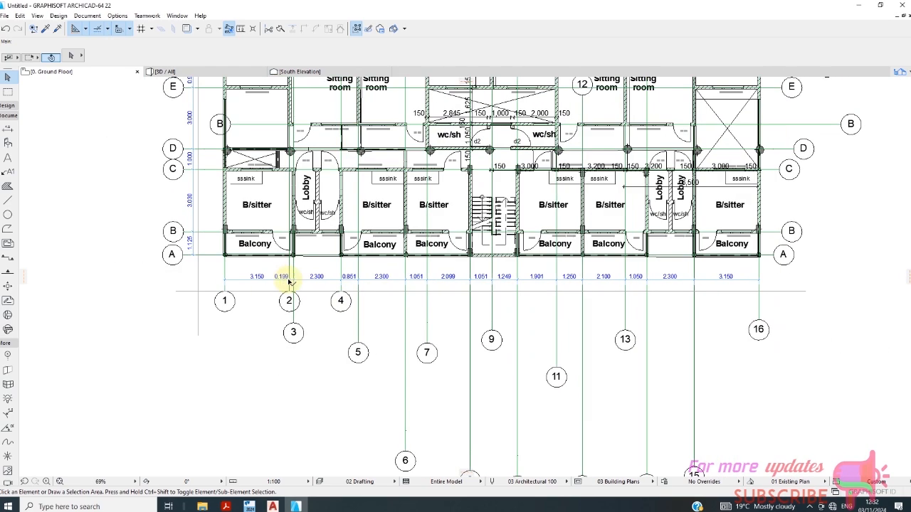
scroll(221, 320, "up", 3)
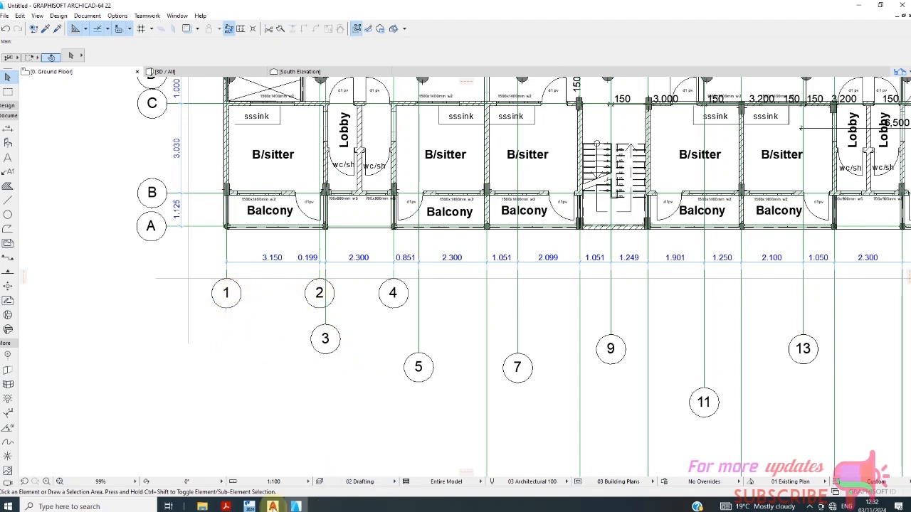
left_click(272, 506)
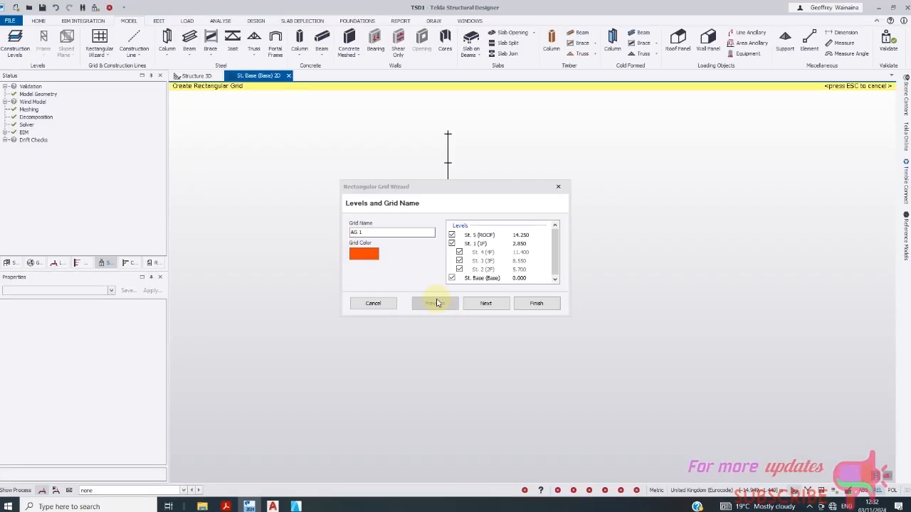
left_click(477, 302)
left_click(482, 303)
left_click(485, 305)
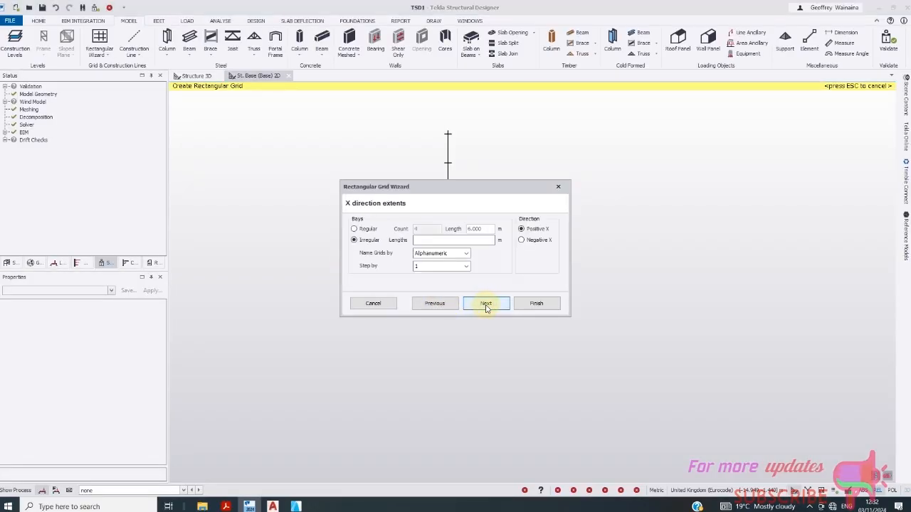
left_click(486, 306)
left_click(435, 303)
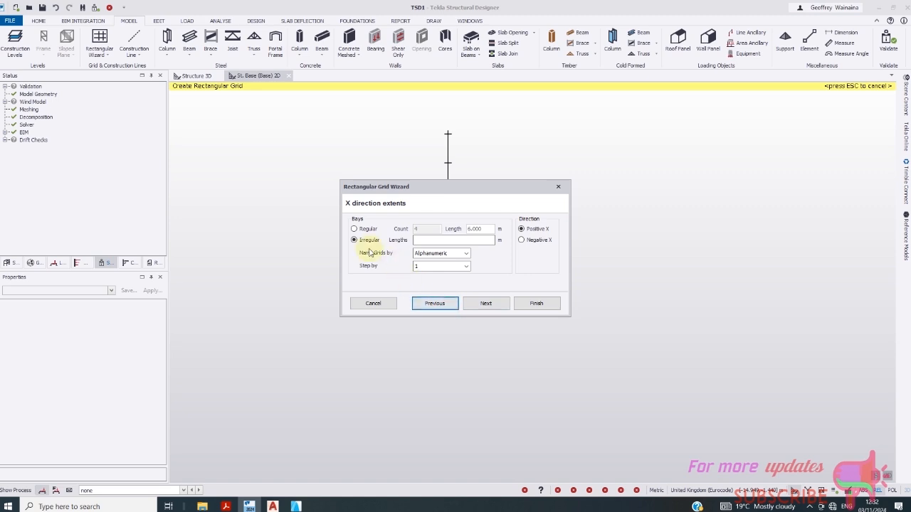
- Enter 3.15 and 0.2 m as the first two irregular X direction bay lengths, consulting the ArchiCAD plan
left_click(421, 240)
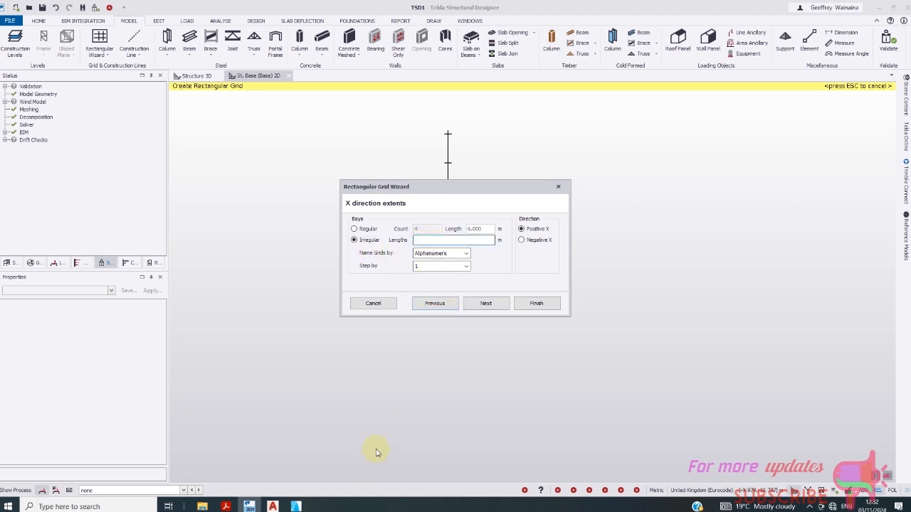
type("3.15")
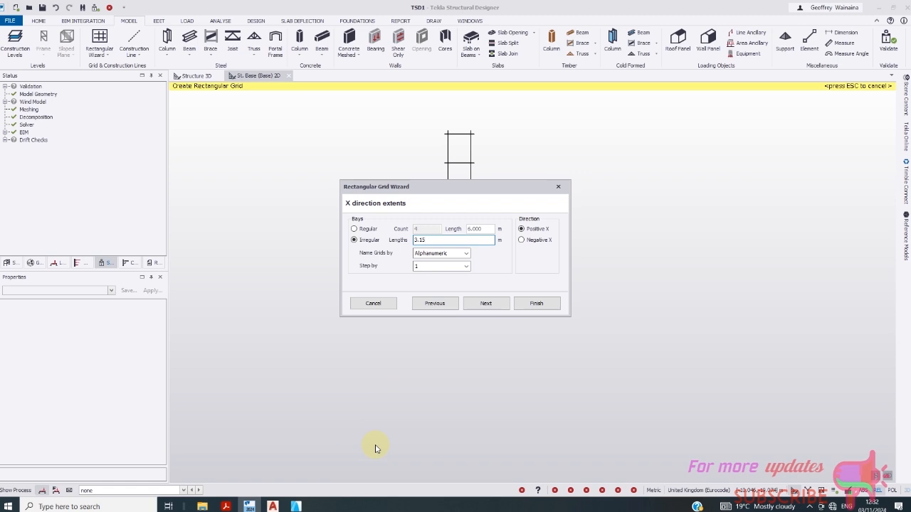
type(",")
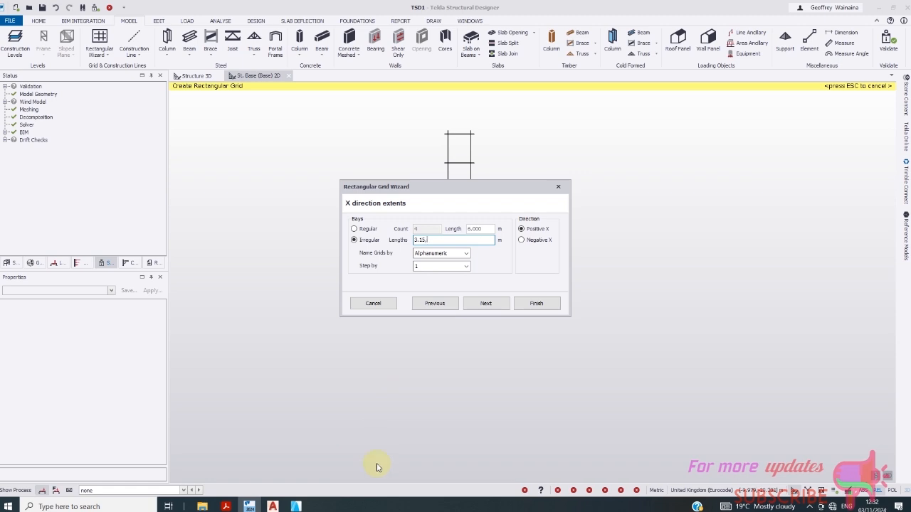
left_click(312, 508)
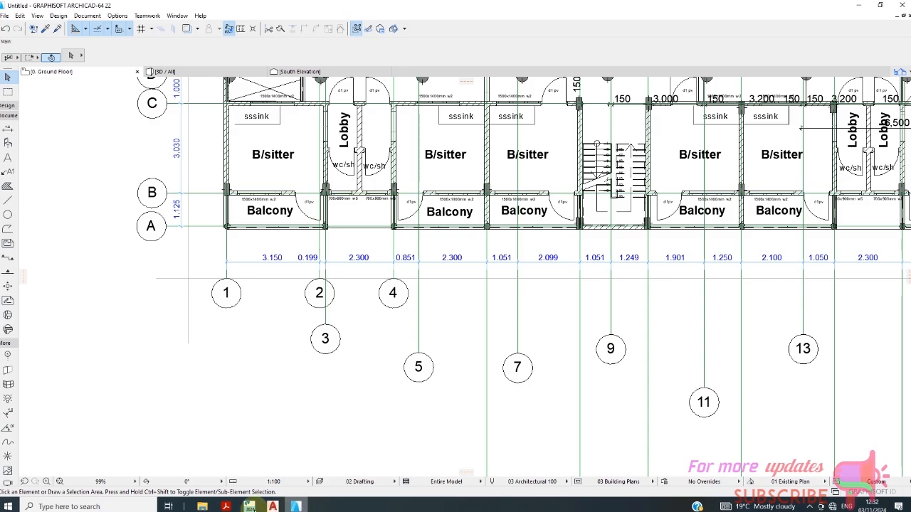
left_click(296, 507)
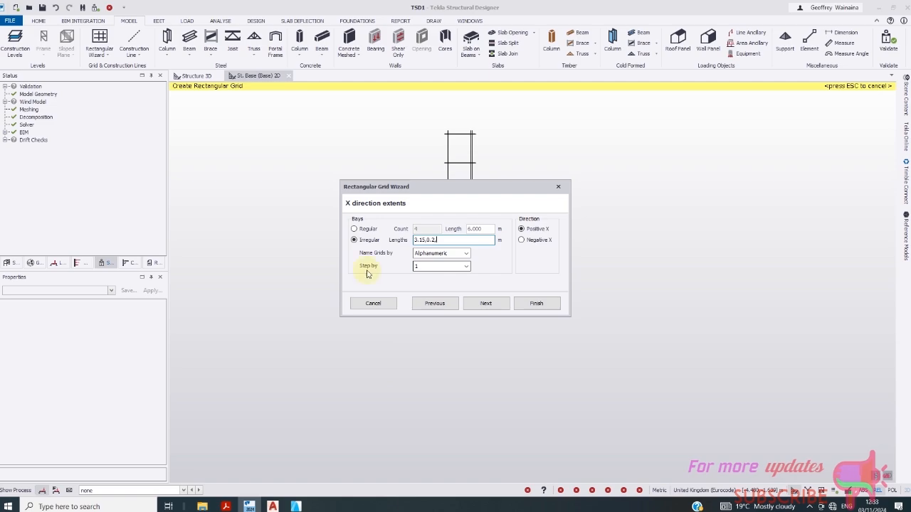
- Check the bay between grid lines 3 and 4 in ArchiCAD and add 2.3 m as the third X direction bay length
left_click(296, 507)
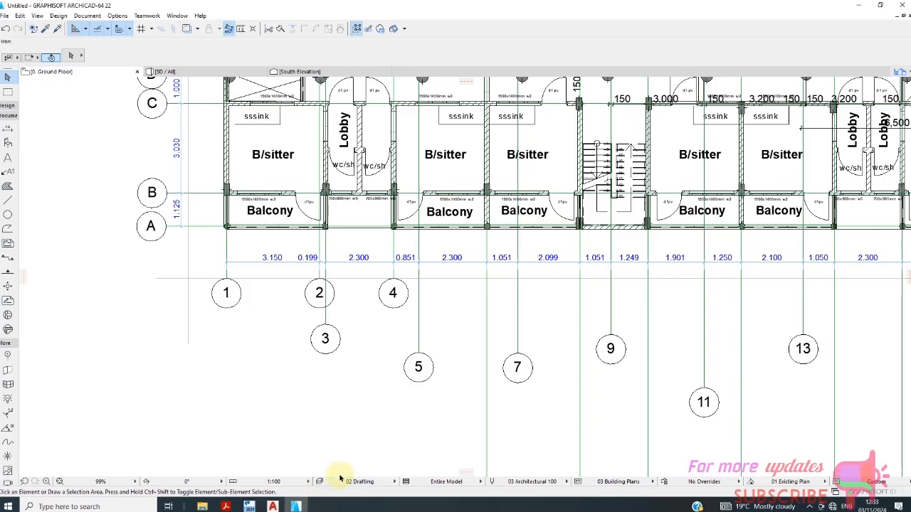
mouse_move(296, 507)
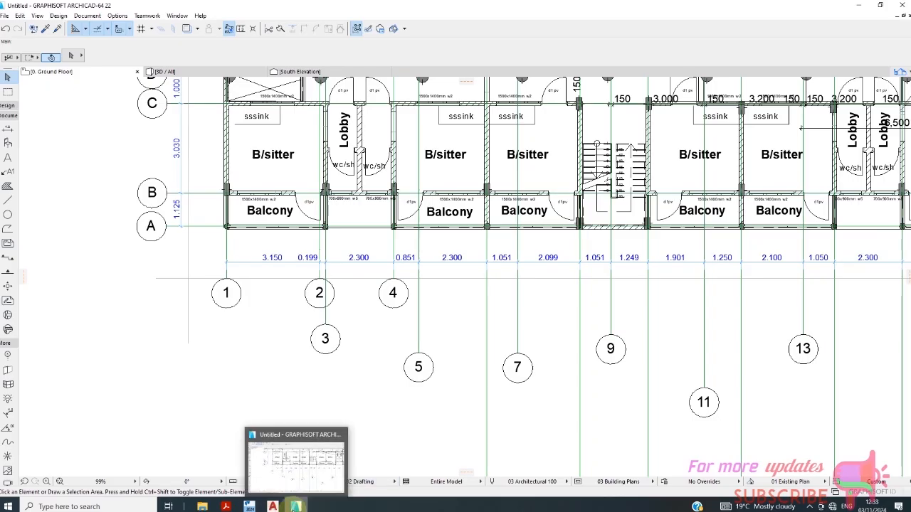
left_click(249, 507)
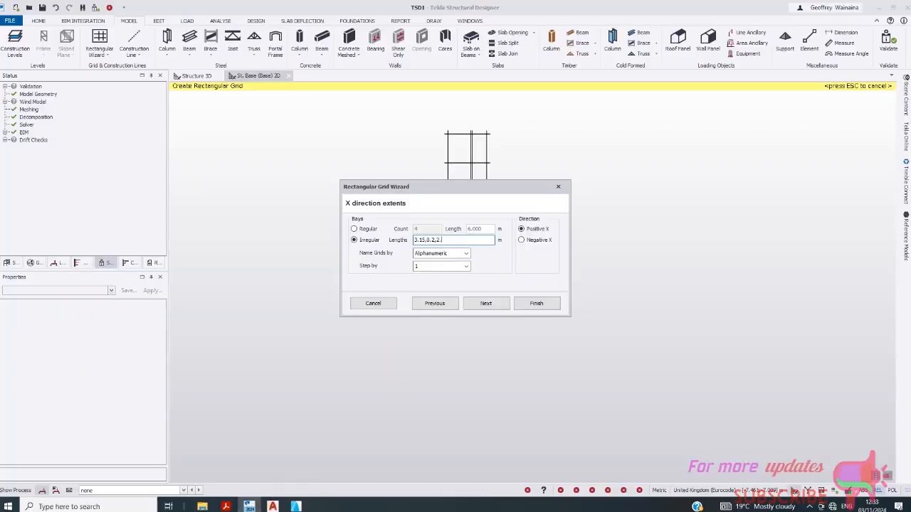
type("3,")
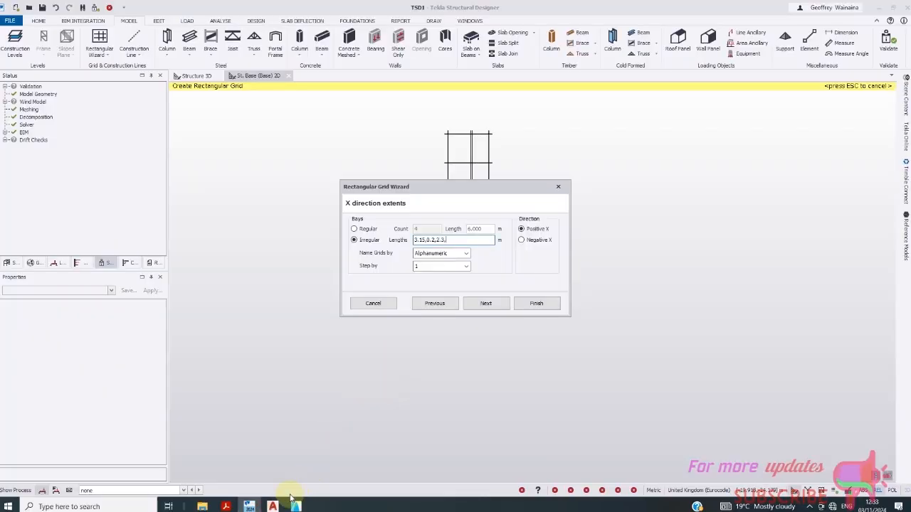
- Check the bay between grid lines 4 and 5 in ArchiCAD and add 0.85 m as the fourth X direction bay length
left_click(294, 507)
left_click(290, 509)
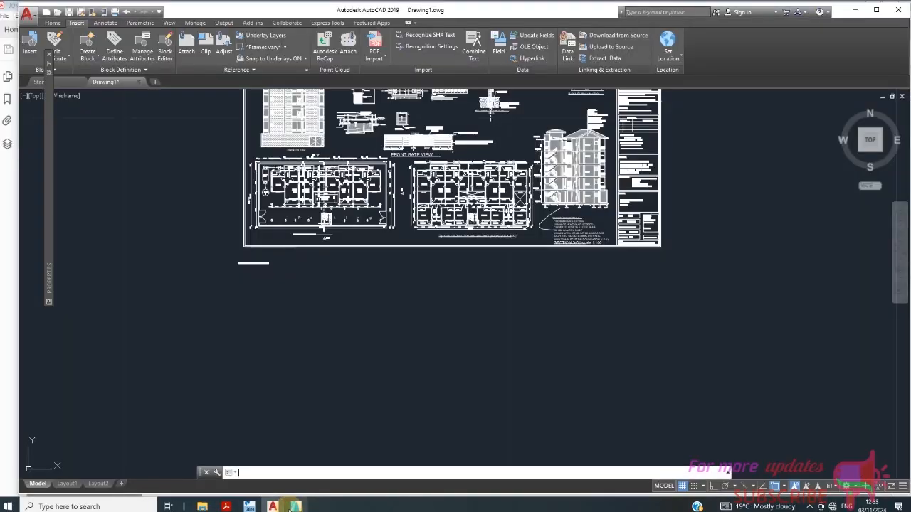
left_click(298, 508)
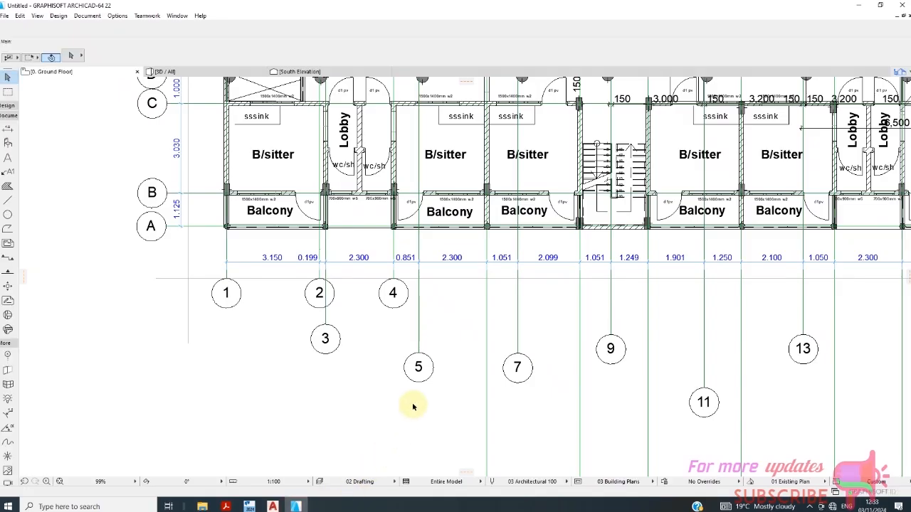
scroll(249, 306, "down", 2)
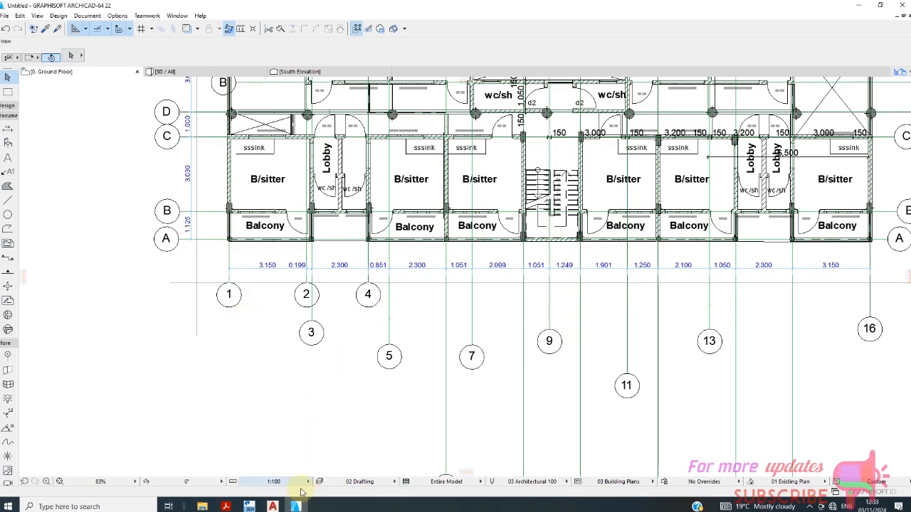
left_click(249, 506)
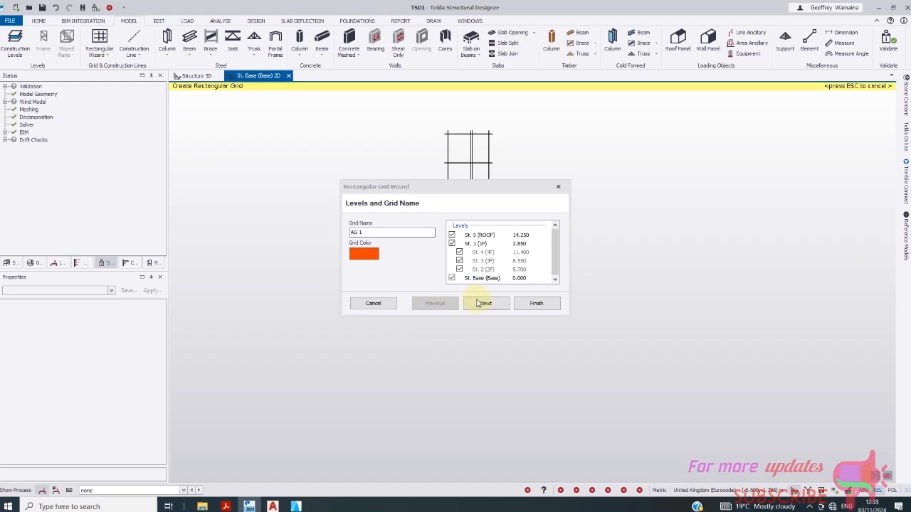
left_click(479, 303)
left_click(484, 304)
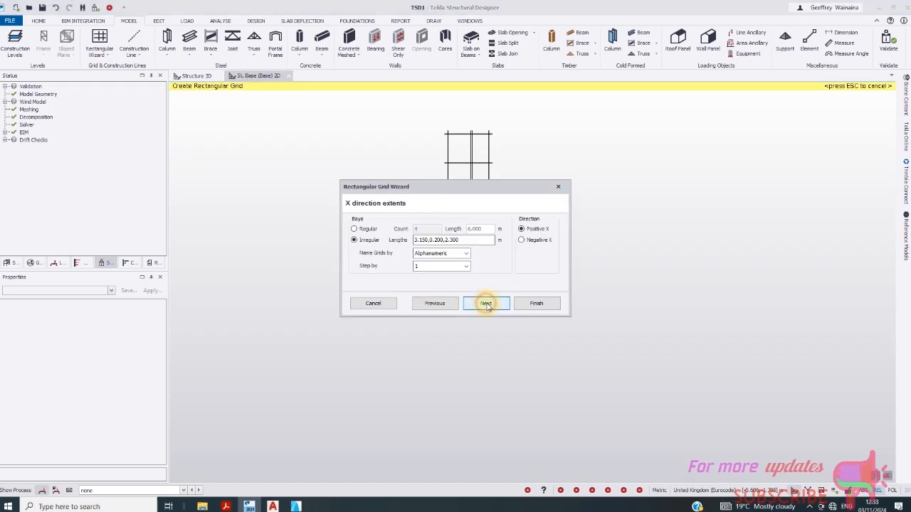
left_click(474, 240)
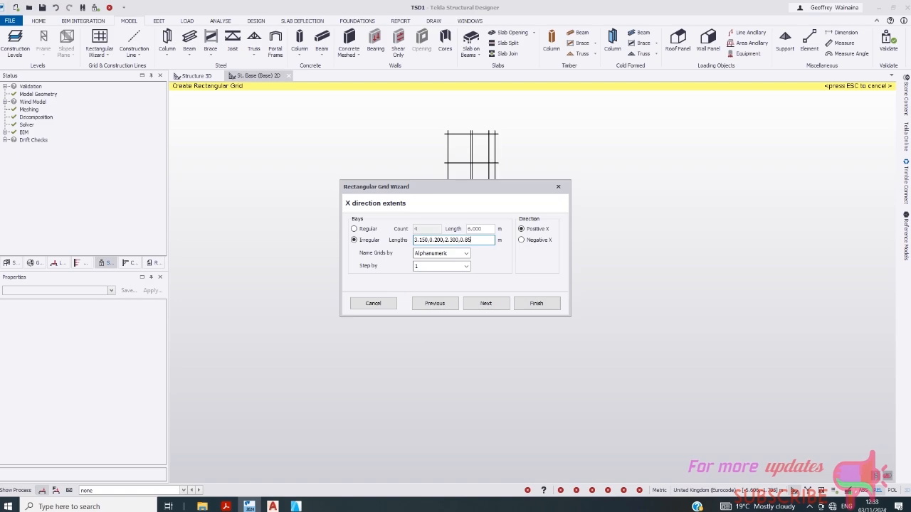
- Check the bays between grid lines 5 and 8 in ArchiCAD and add 2.3, 1.05 and 2.1 m to the X direction bay lengths
left_click(296, 507)
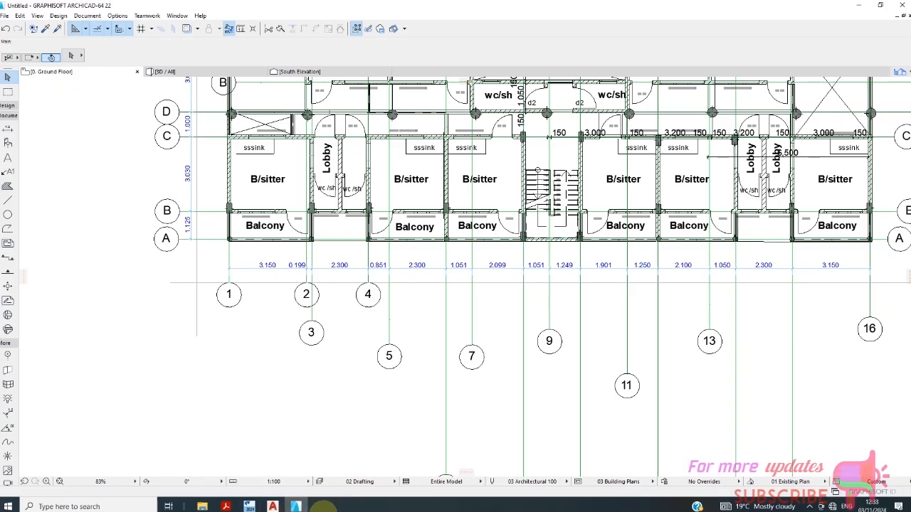
left_click(249, 506)
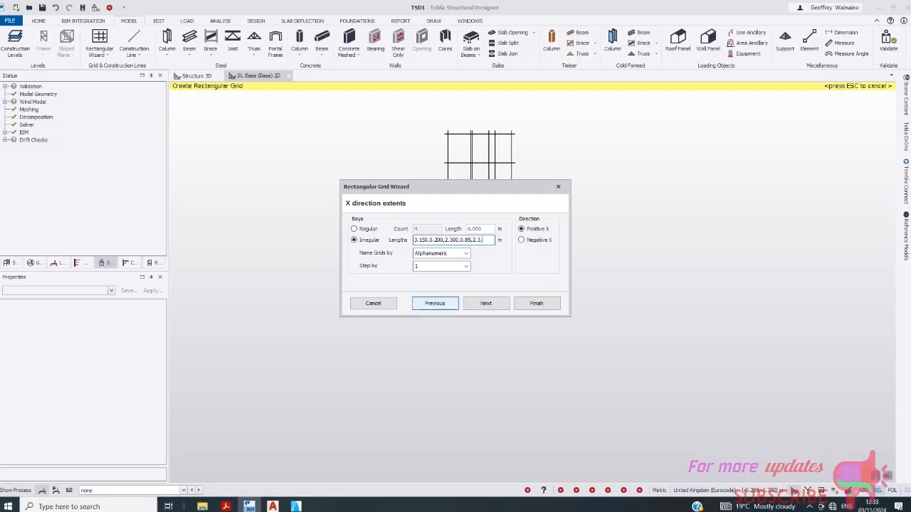
left_click(299, 506)
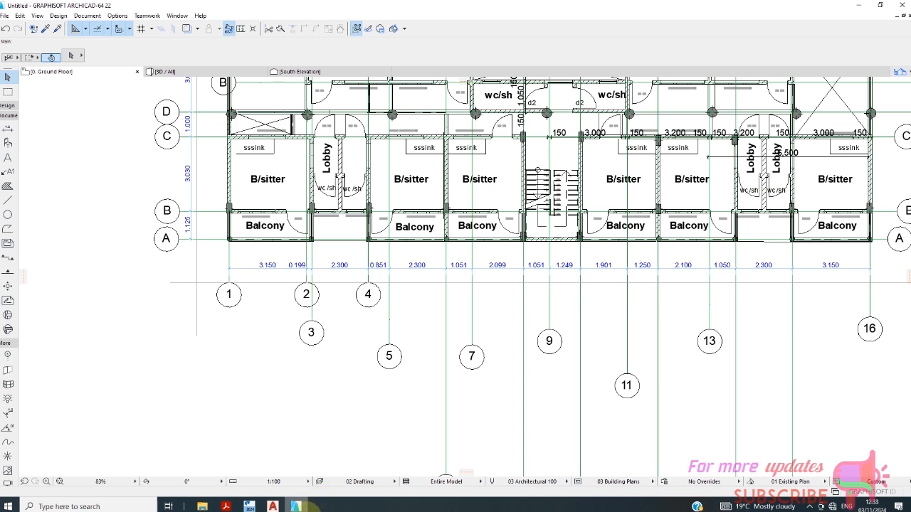
left_click(249, 506)
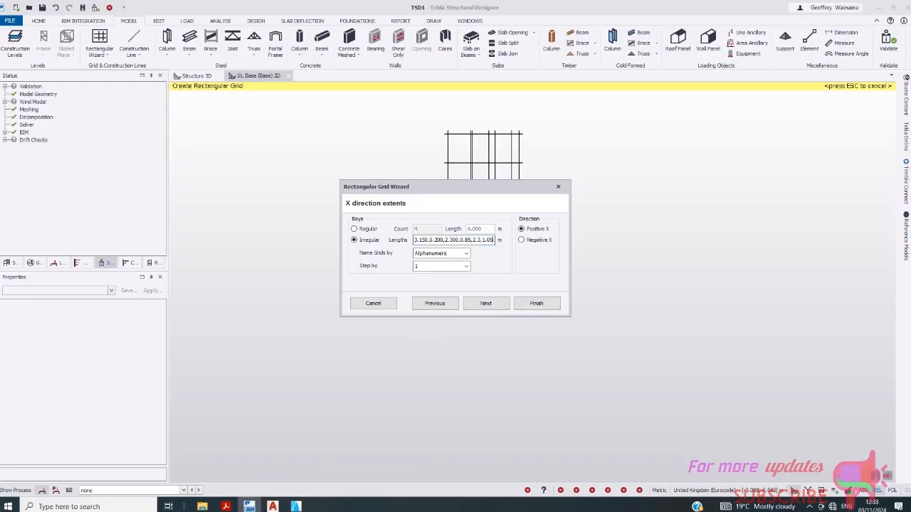
type(",2.3,1.05")
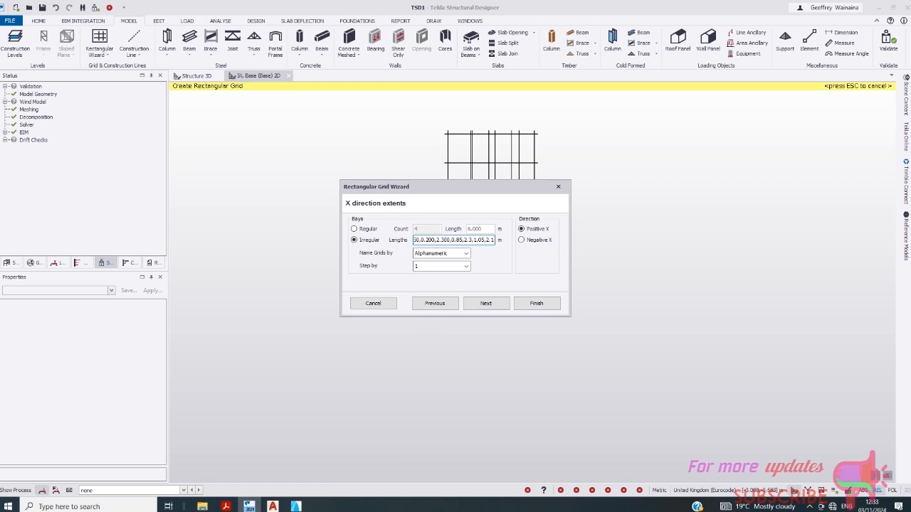
type(",")
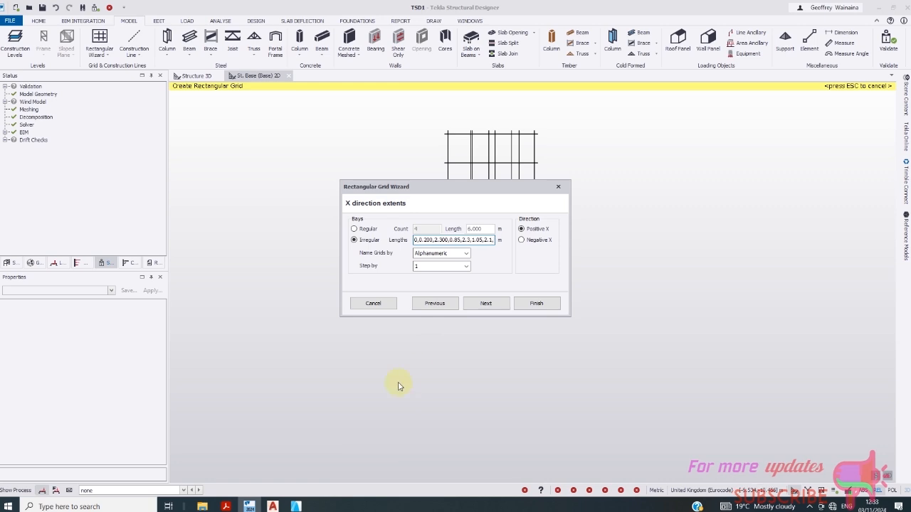
- Check the bays between grid lines 8 and 10 in ArchiCAD and add 1.05 and 1.25 m to the X direction bay lengths
left_click(298, 507)
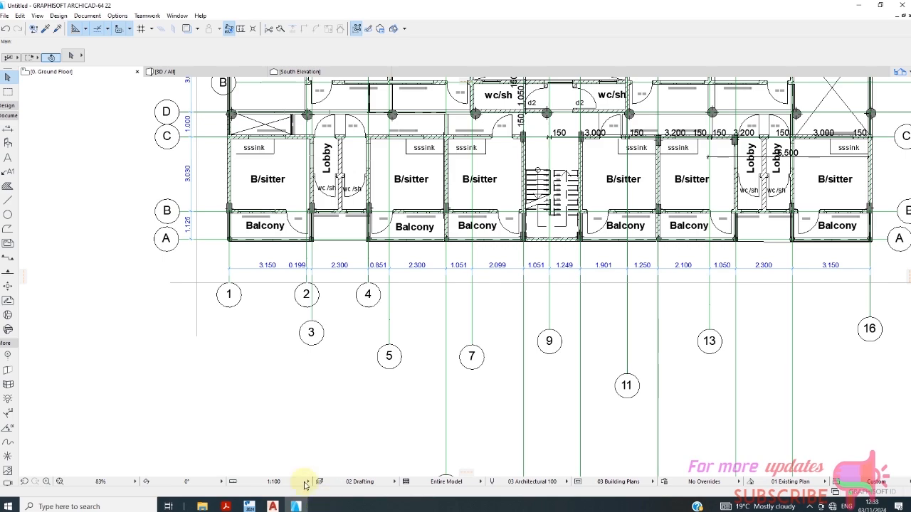
scroll(171, 332, "down", 1)
scroll(413, 349, "up", 3)
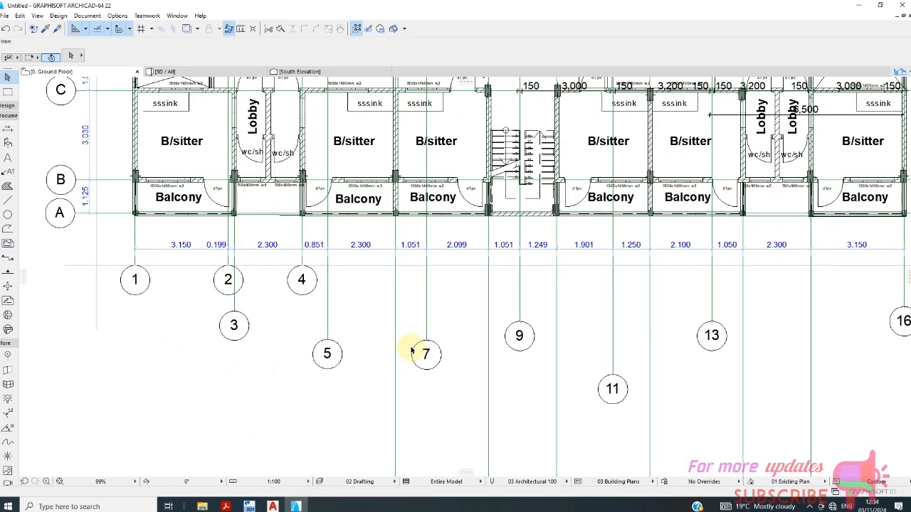
scroll(233, 293, "down", 2)
scroll(489, 262, "up", 5)
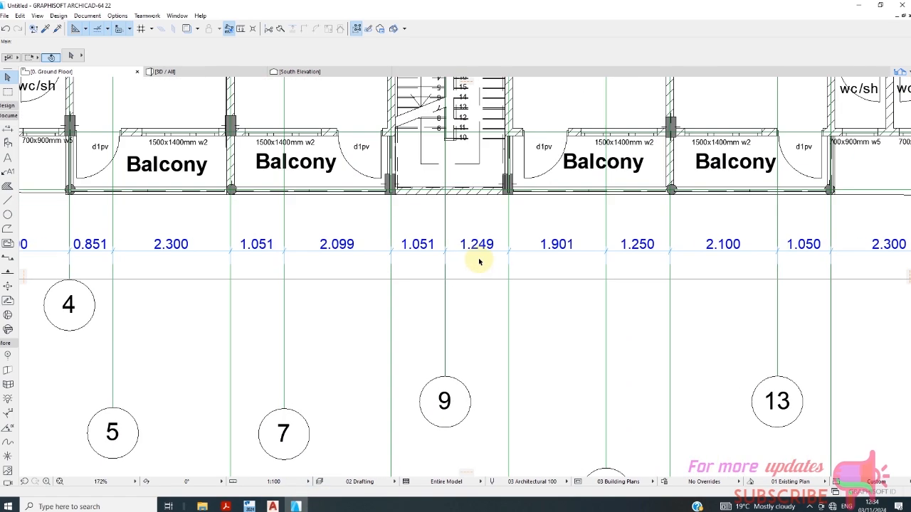
scroll(326, 254, "down", 2)
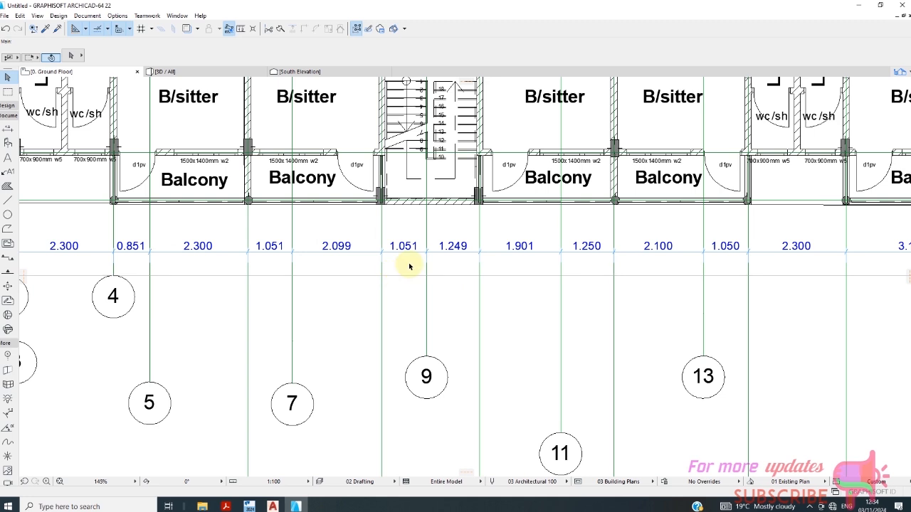
scroll(409, 267, "up", 1)
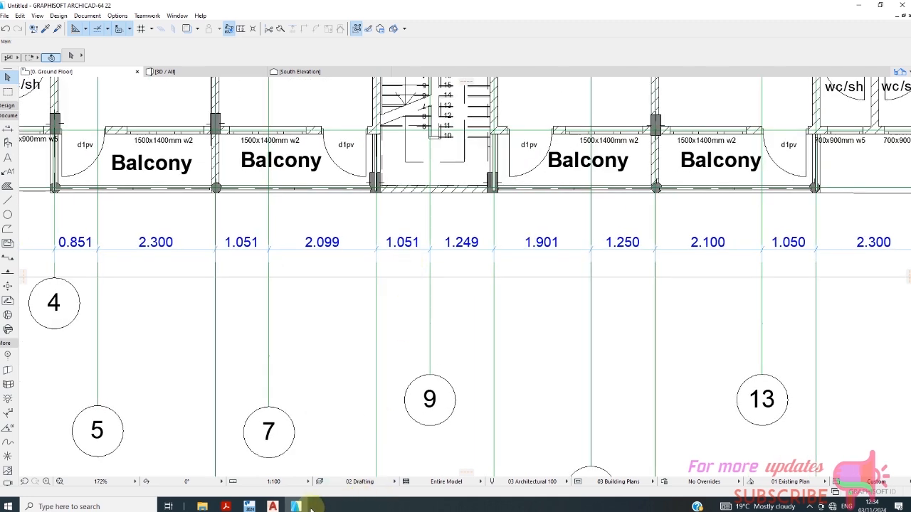
left_click(249, 506)
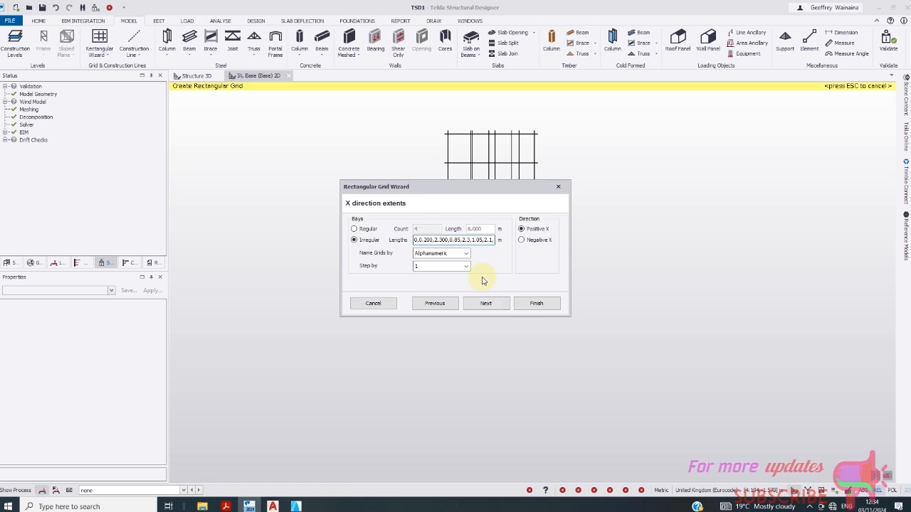
type(",1.05,1.25,")
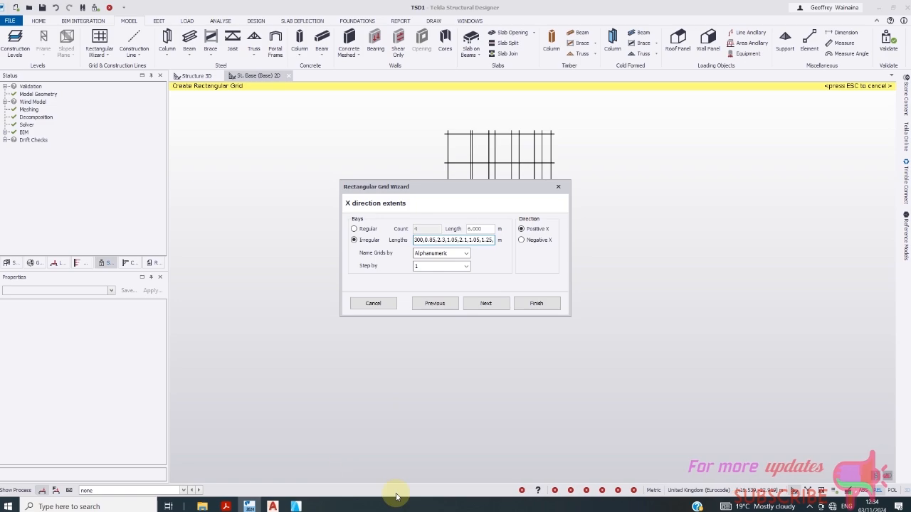
- Check the bay between grid lines 10 and 11 in ArchiCAD and add 1.9 m as the tenth X direction bay length
left_click(296, 506)
scroll(219, 256, "down", 2)
scroll(505, 270, "up", 2)
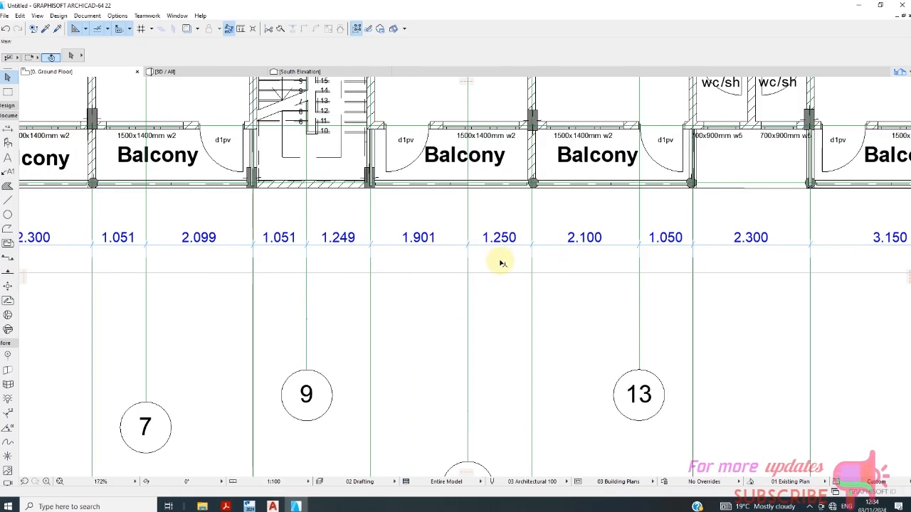
scroll(384, 270, "down", 2)
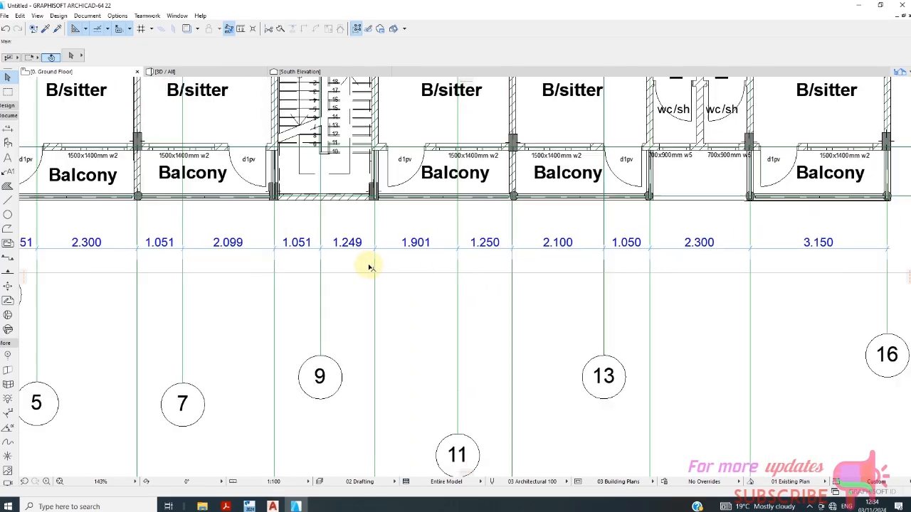
scroll(446, 268, "up", 2)
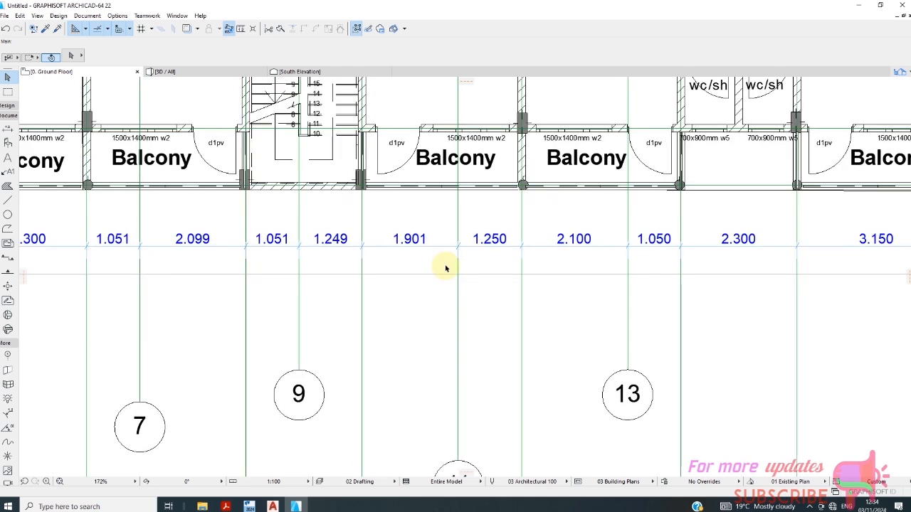
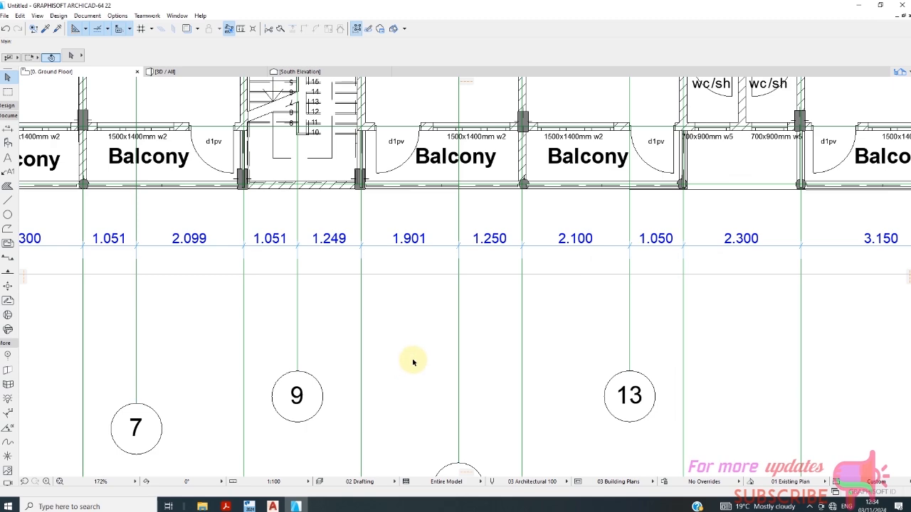
left_click(249, 506)
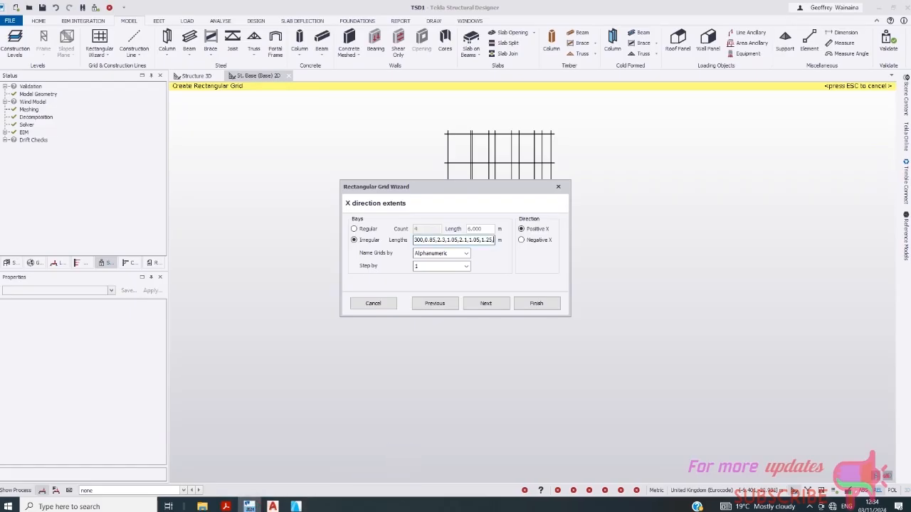
type(",1.9")
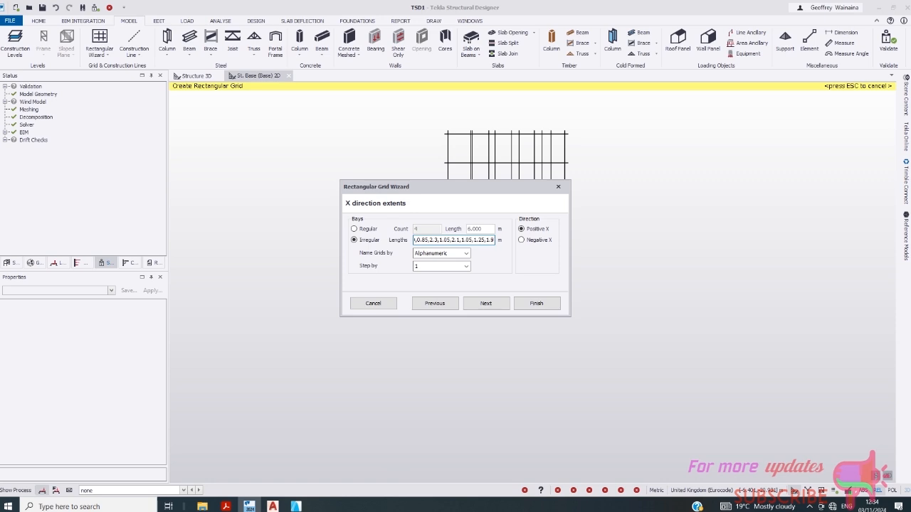
- Recheck the bay between grid lines 11 and 12 in ArchiCAD and enter 1.25 m as the eleventh X direction bay length
type(",2")
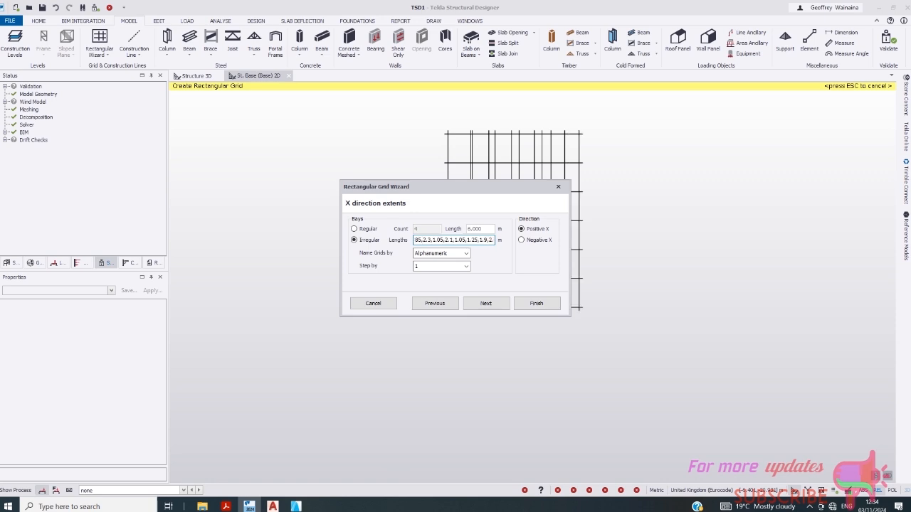
type(".")
left_click(299, 506)
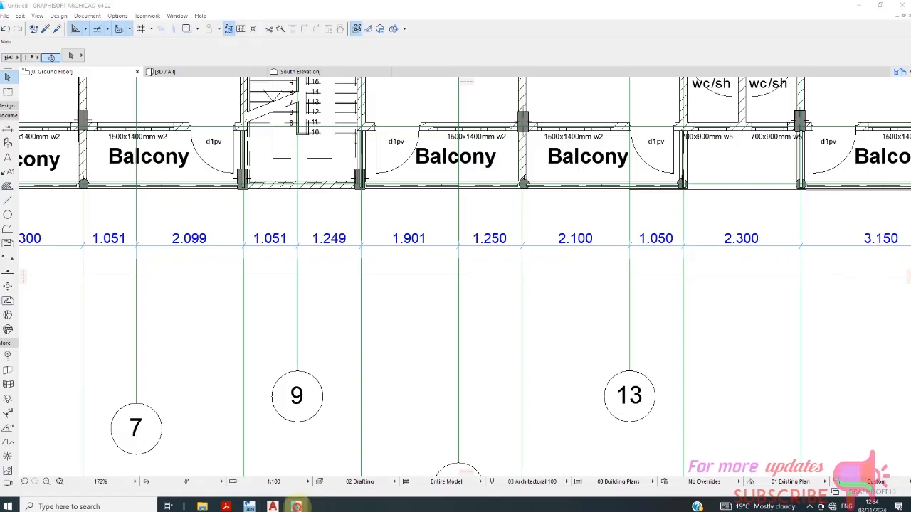
left_click(296, 505)
left_click(296, 505)
left_click(296, 506)
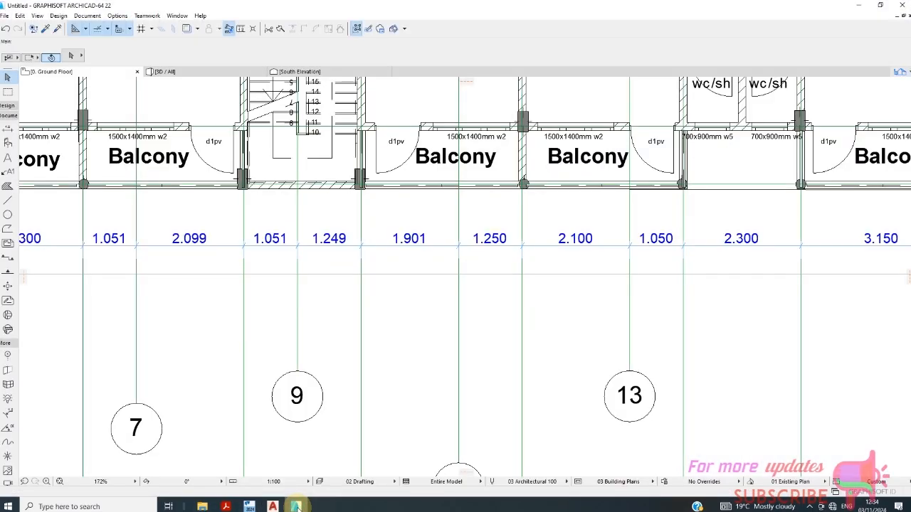
left_click(296, 506)
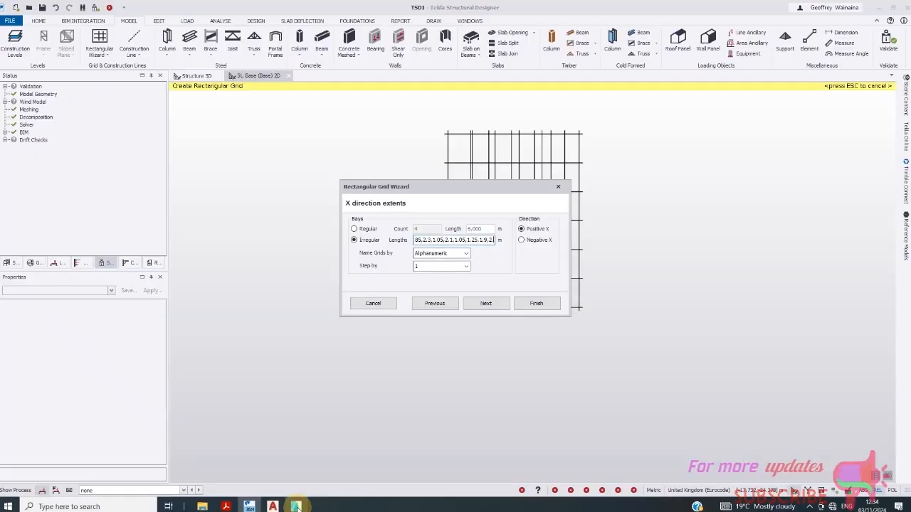
key("BackSpace")
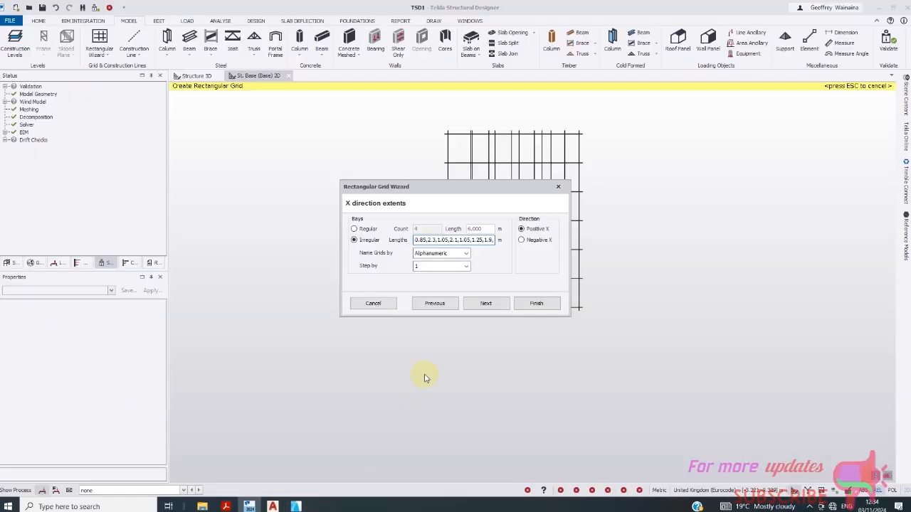
type("1.2")
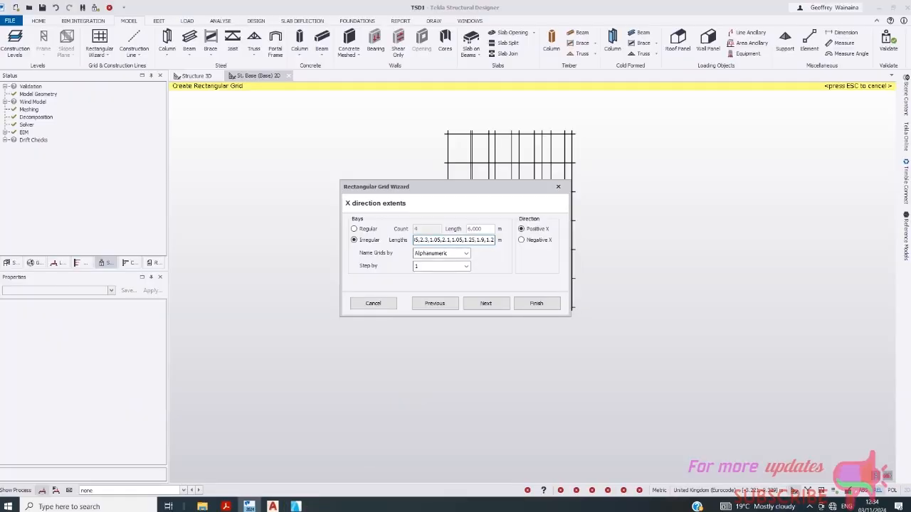
type("5")
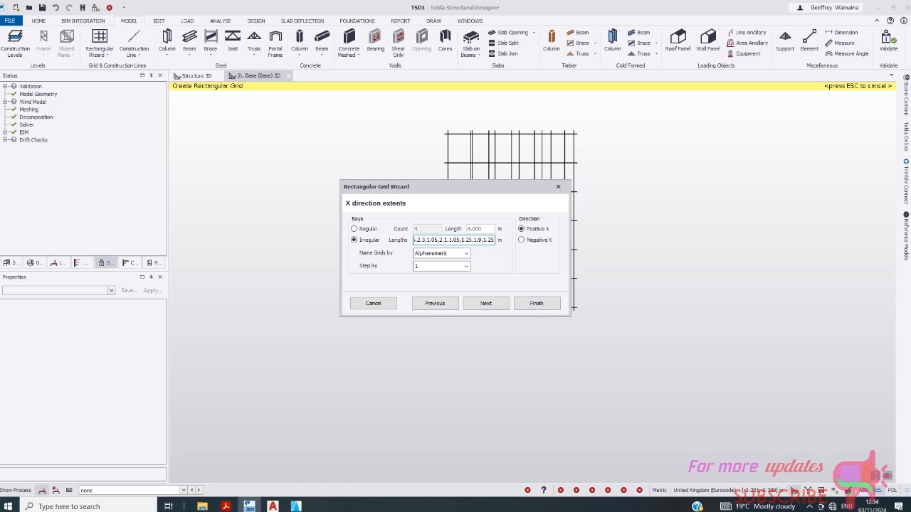
type(",")
- Check the bays between grid lines 12 and 14 in ArchiCAD and add 2.1 and 1.05 m to the X direction bay lengths
left_click(302, 506)
scroll(282, 244, "down", 2)
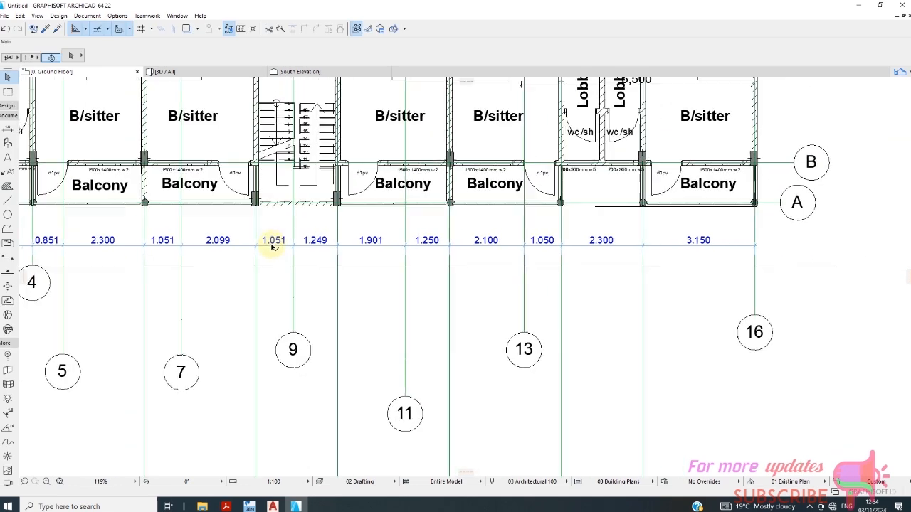
scroll(362, 270, "down", 2)
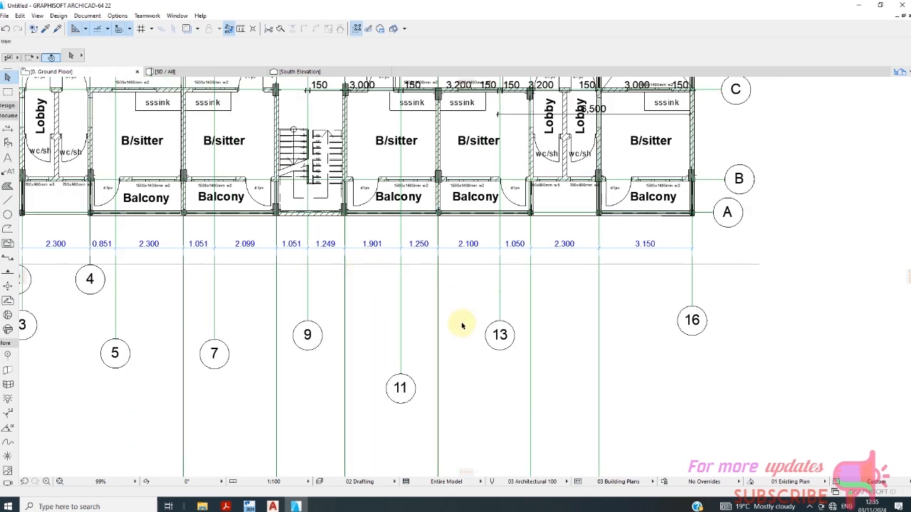
left_click(247, 507)
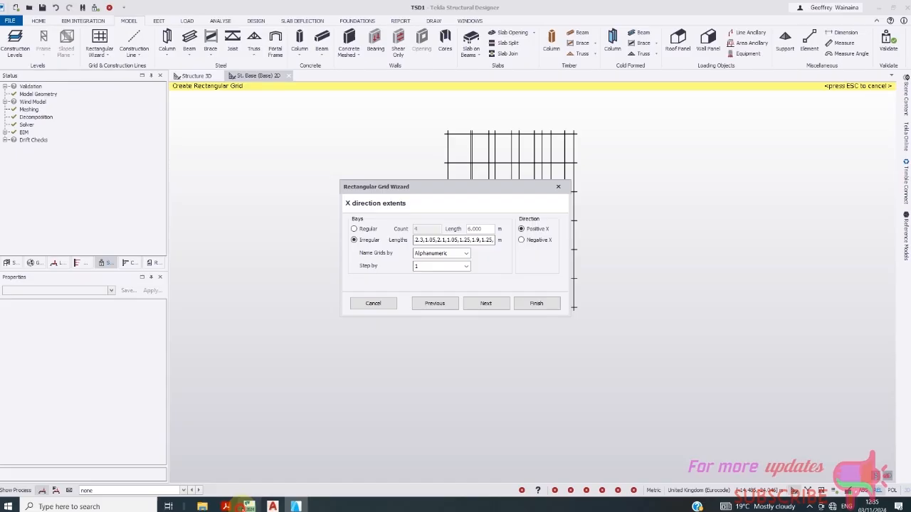
type(",2.1")
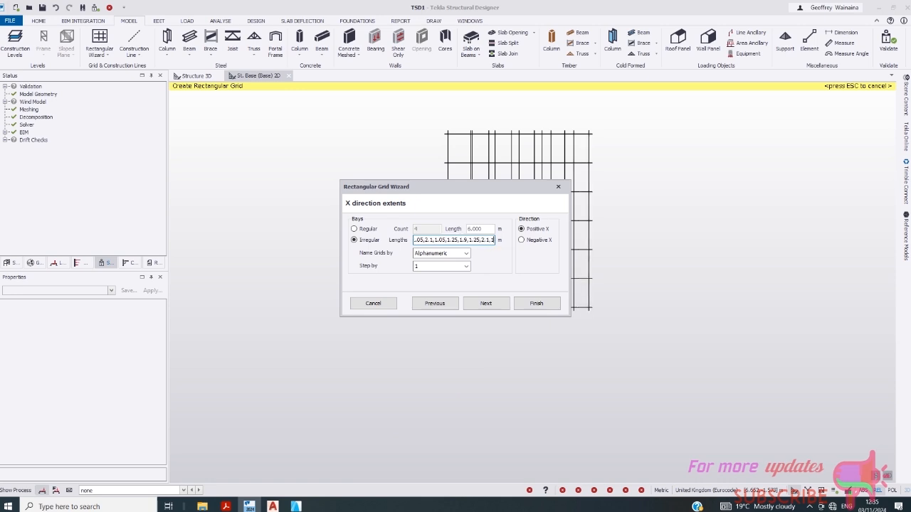
type(",1.05,")
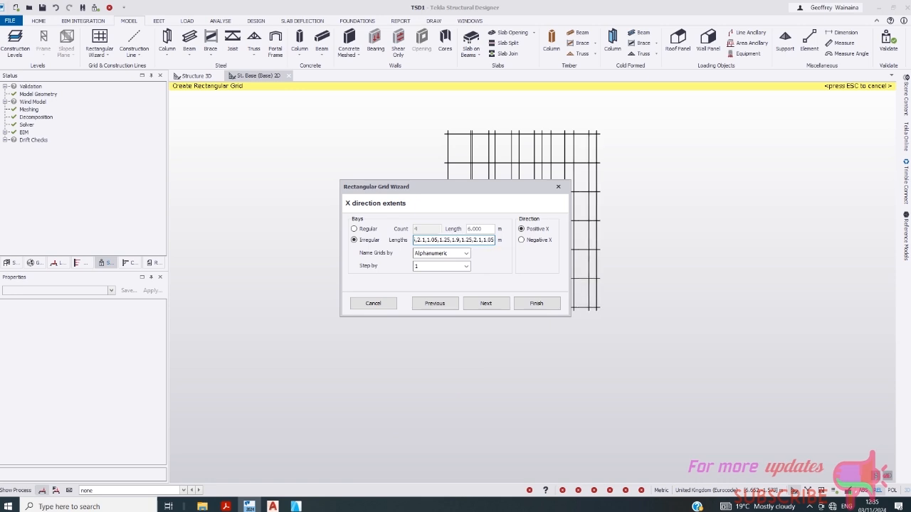
- Check the bays between grid lines 14 and 16 in ArchiCAD and add 2.3 and 3.15 m to the X direction bay lengths
left_click(295, 506)
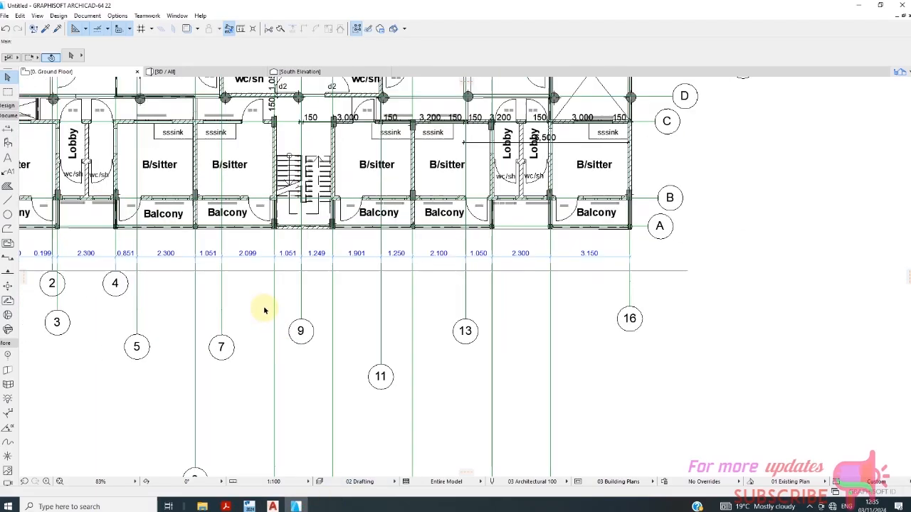
scroll(264, 309, "down", 2)
scroll(327, 363, "down", 1)
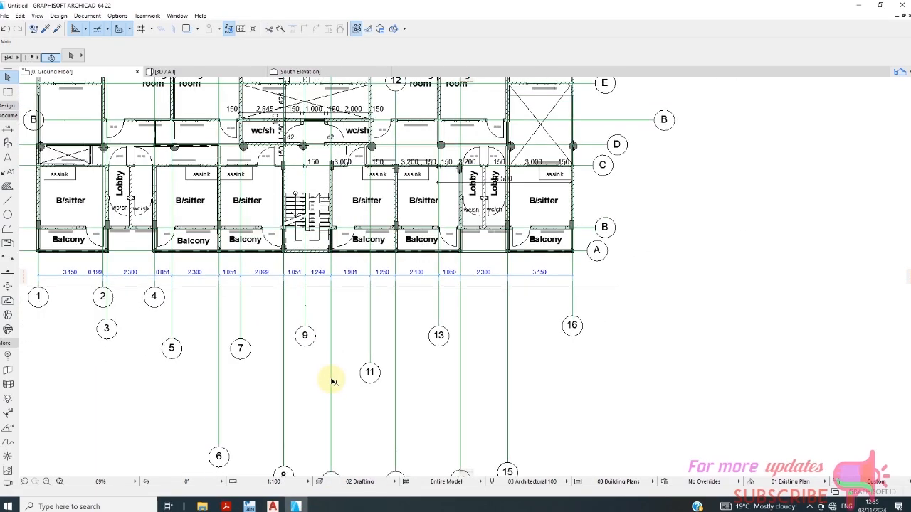
left_click(249, 506)
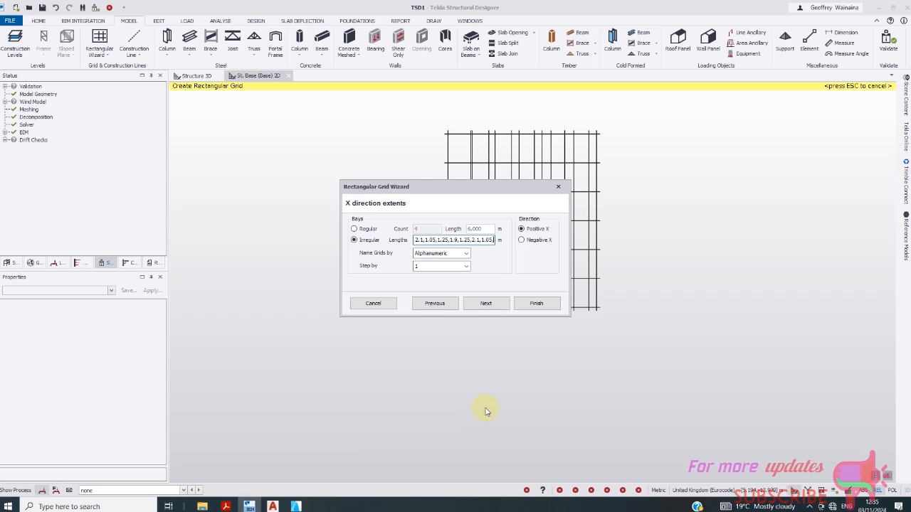
type(",2.")
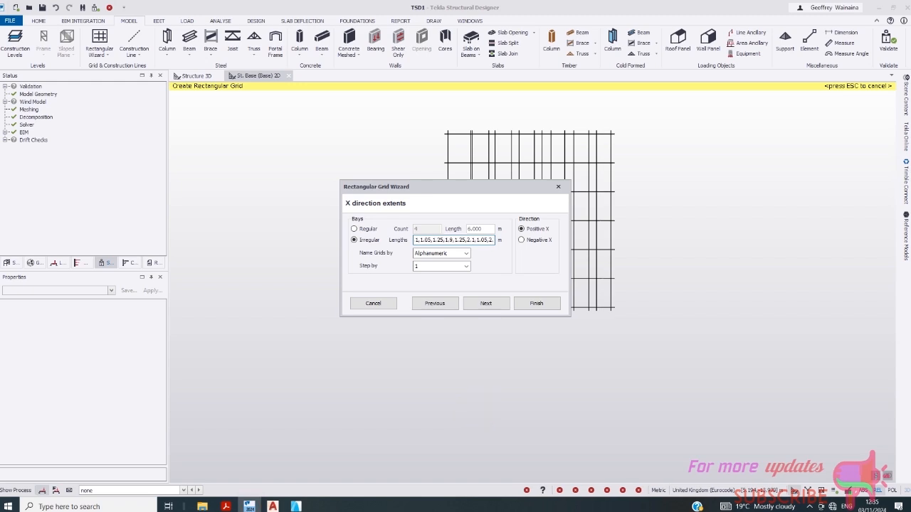
type("3,3.1")
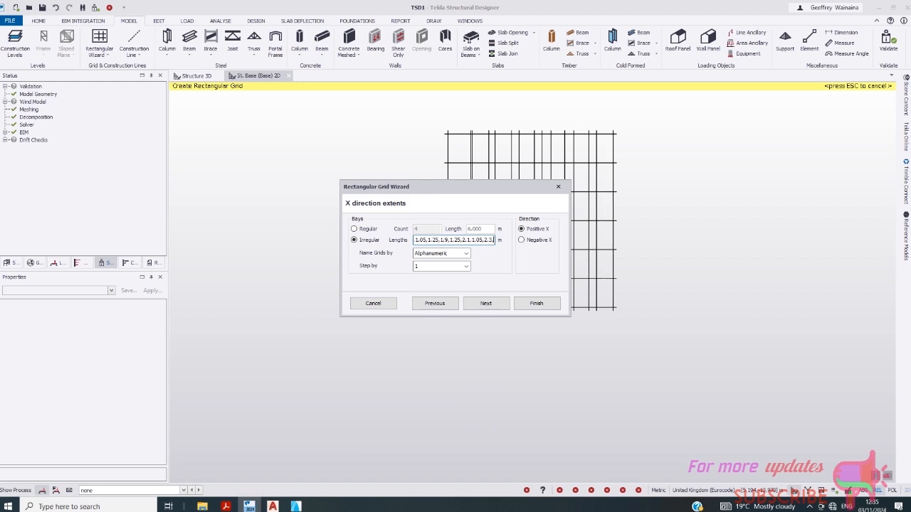
type("5")
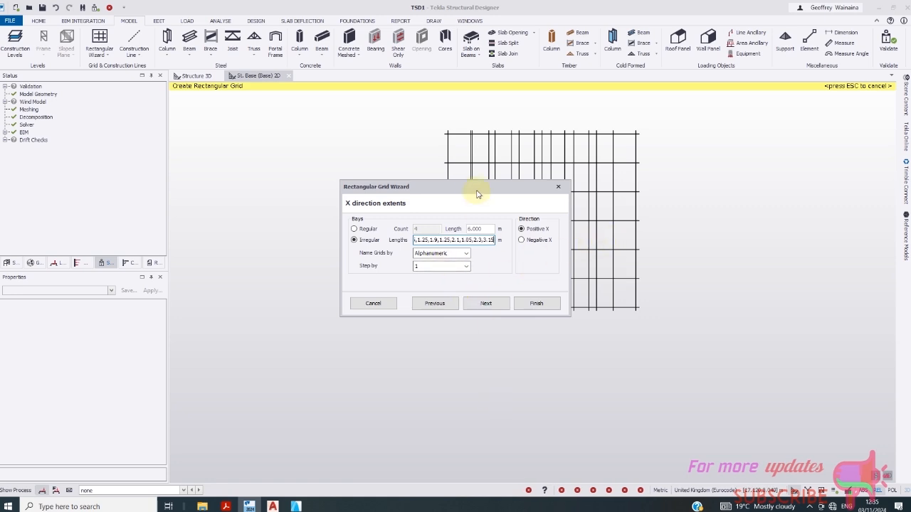
- Move the grid wizard clear of the grid preview and set the Y direction bays to irregular
left_click_drag(477, 194, 436, 303)
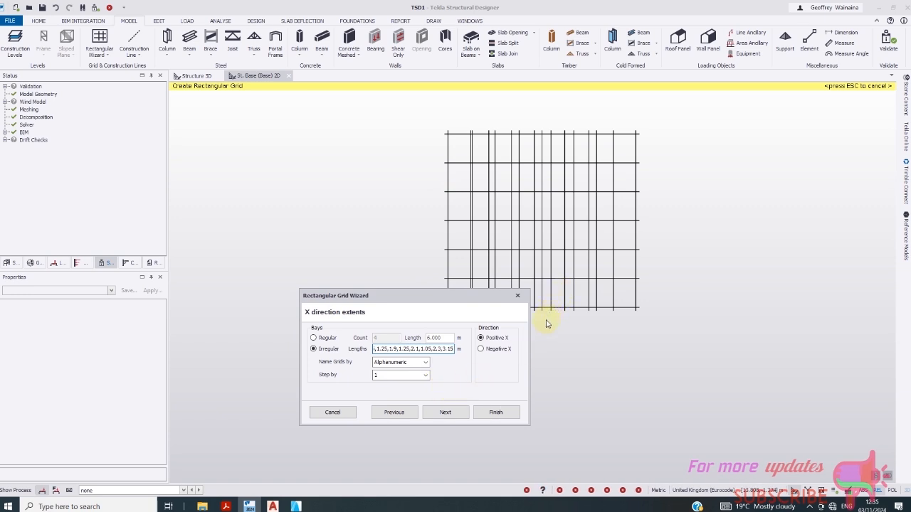
left_click(461, 414)
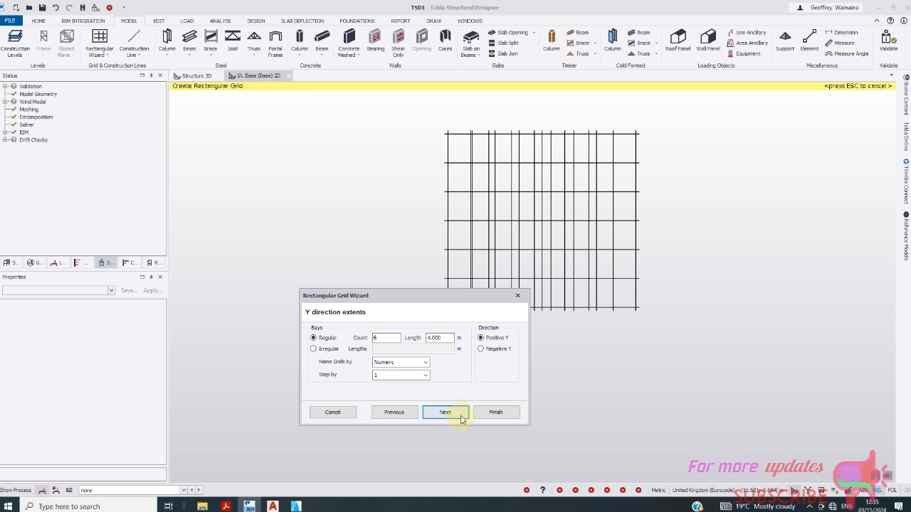
left_click(313, 349)
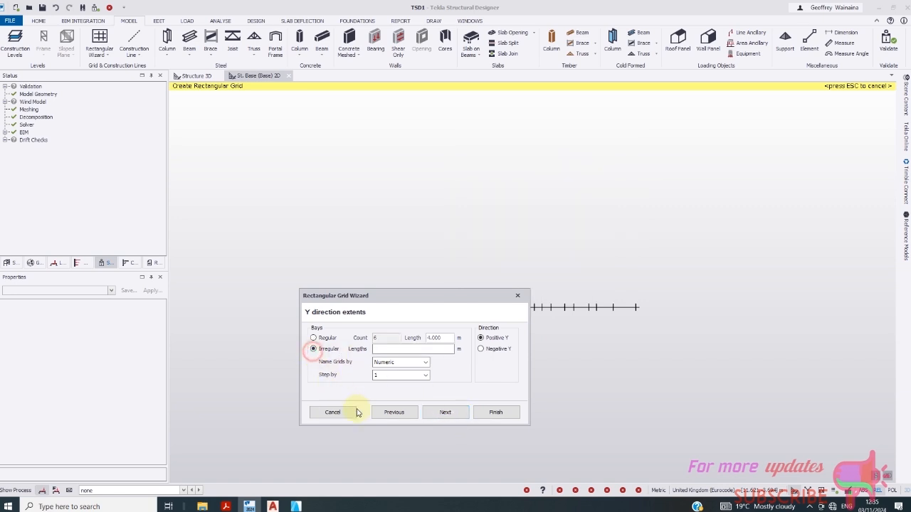
left_click(383, 351)
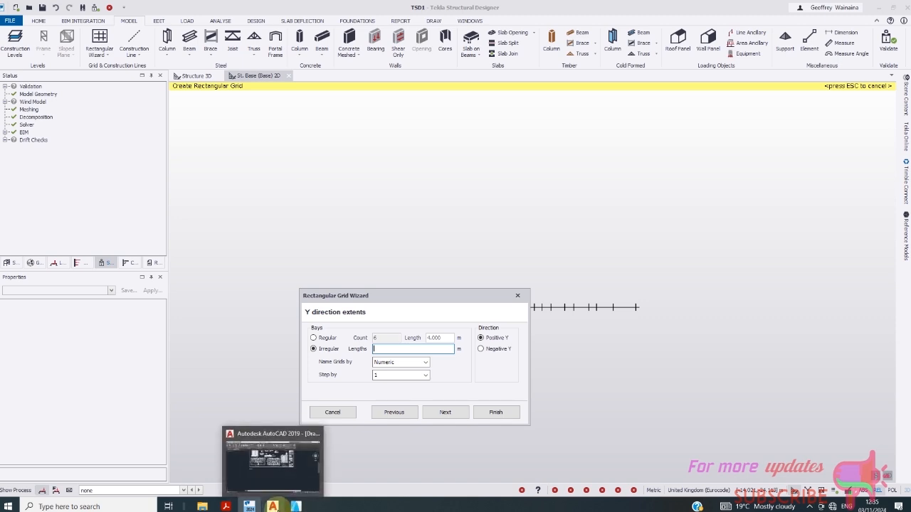
- Check the bays between grid lines A and C in ArchiCAD and enter 1.125 and 3.03 m as Y direction bay lengths
left_click(296, 506)
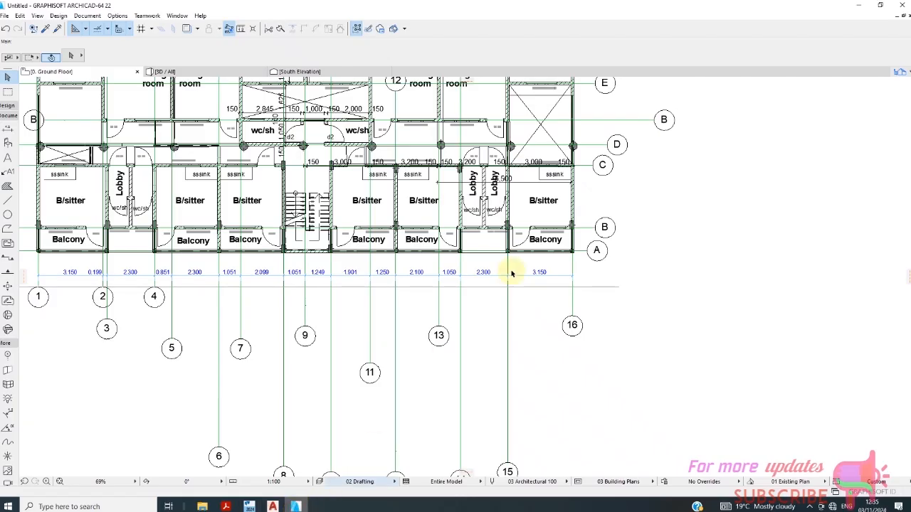
scroll(371, 283, "down", 3)
scroll(238, 237, "up", 5)
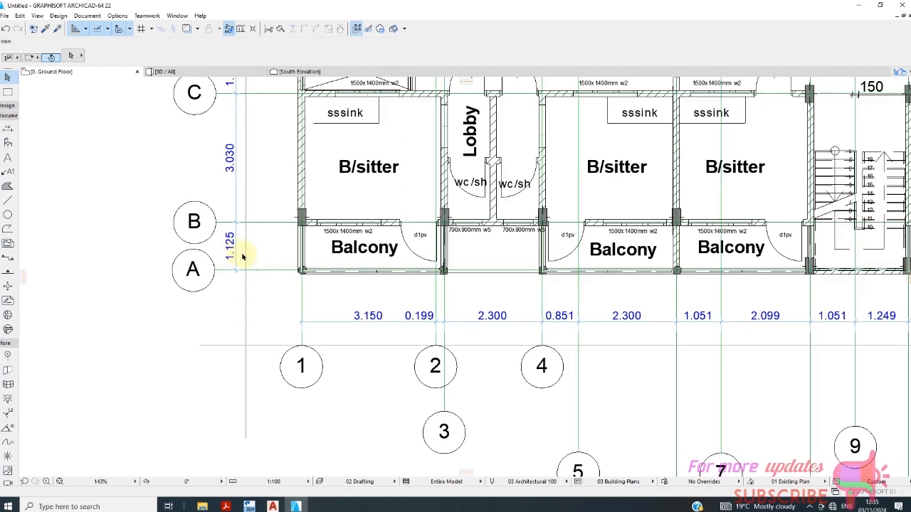
scroll(271, 252, "down", 1)
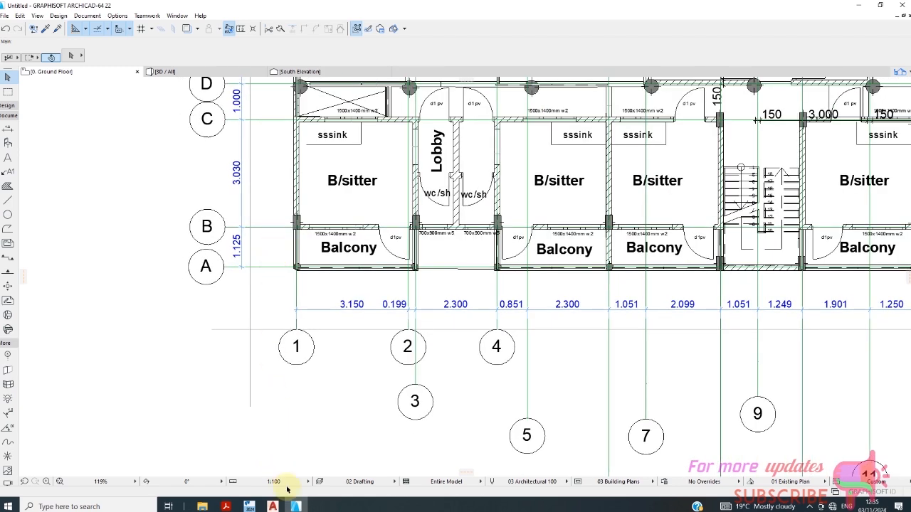
mouse_move(292, 506)
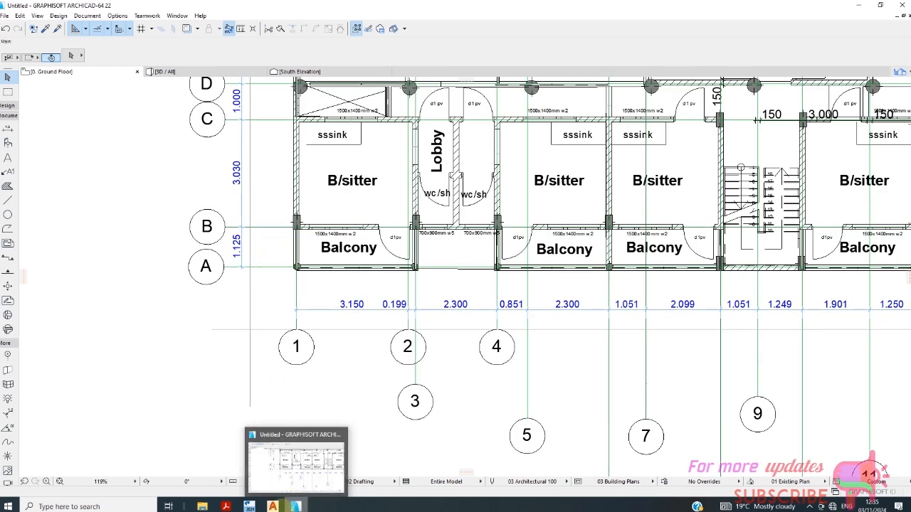
left_click(273, 506)
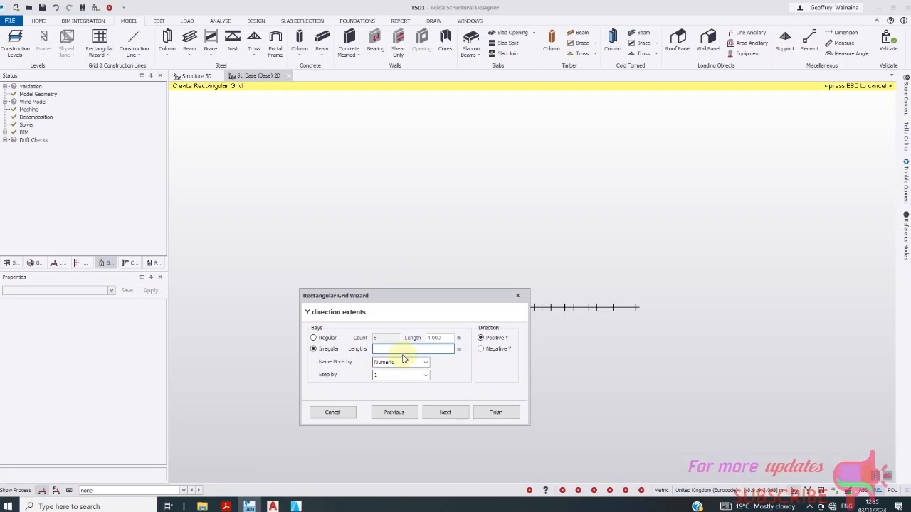
type("1.125")
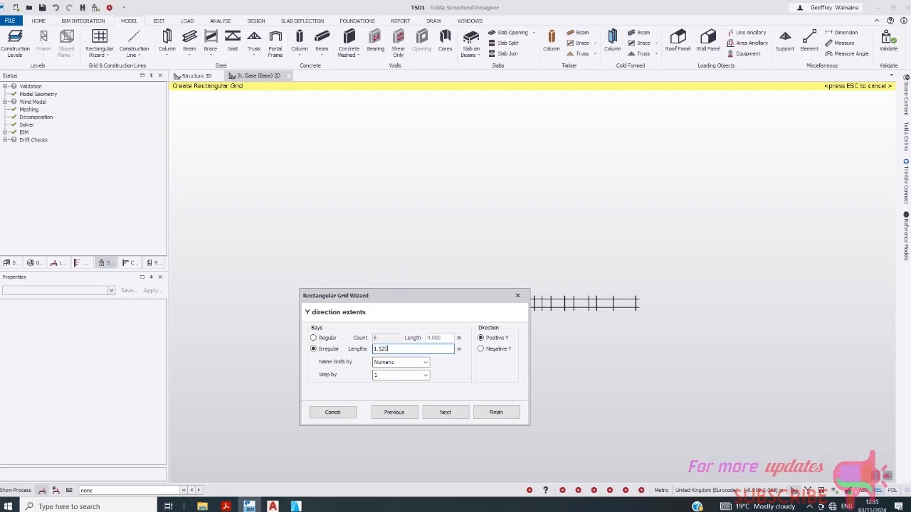
type(",3.0")
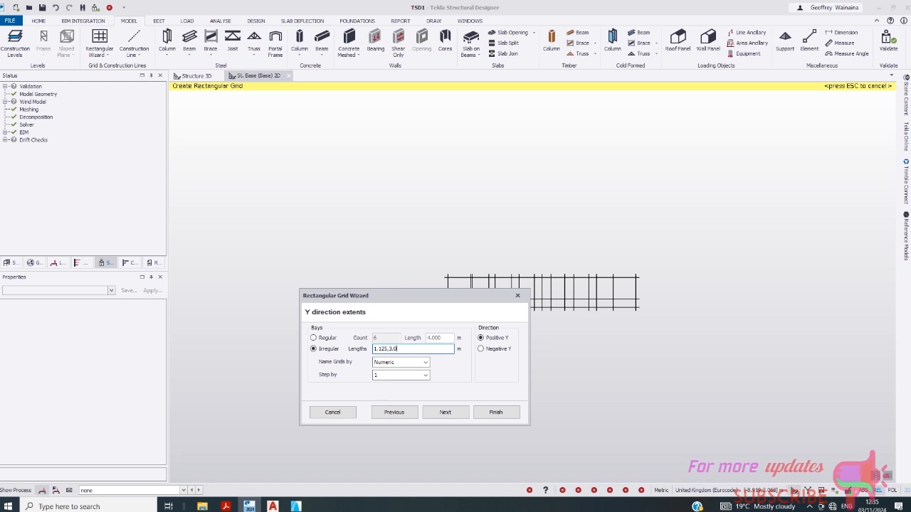
type("3,")
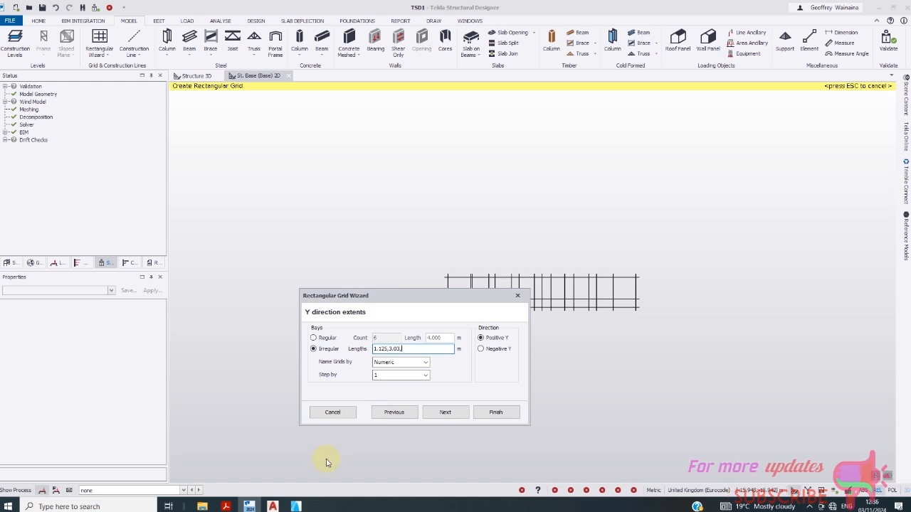
- In ArchiCAD, stretch the intermediate grid line B between D and E outward so its marker sits outside the building beside grid line 1
left_click(296, 506)
scroll(261, 230, "down", 4)
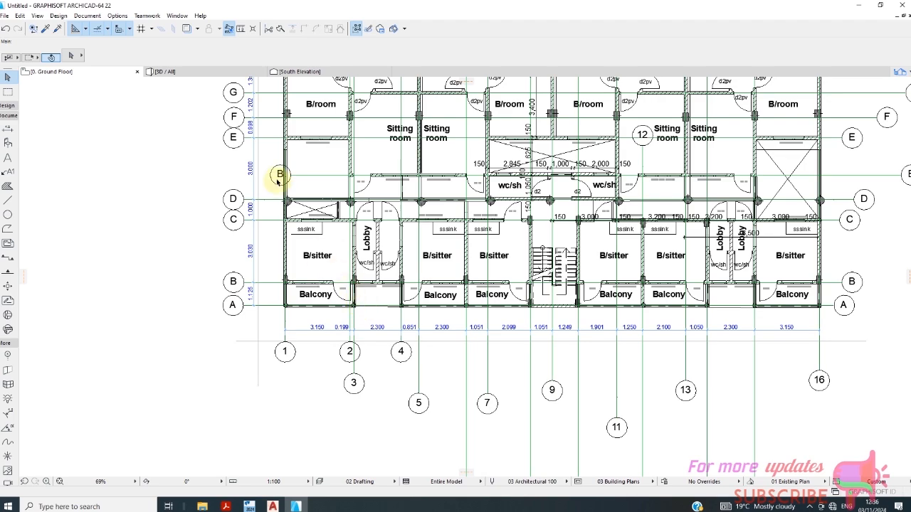
scroll(277, 179, "up", 3)
scroll(330, 240, "down", 2)
scroll(301, 183, "up", 3)
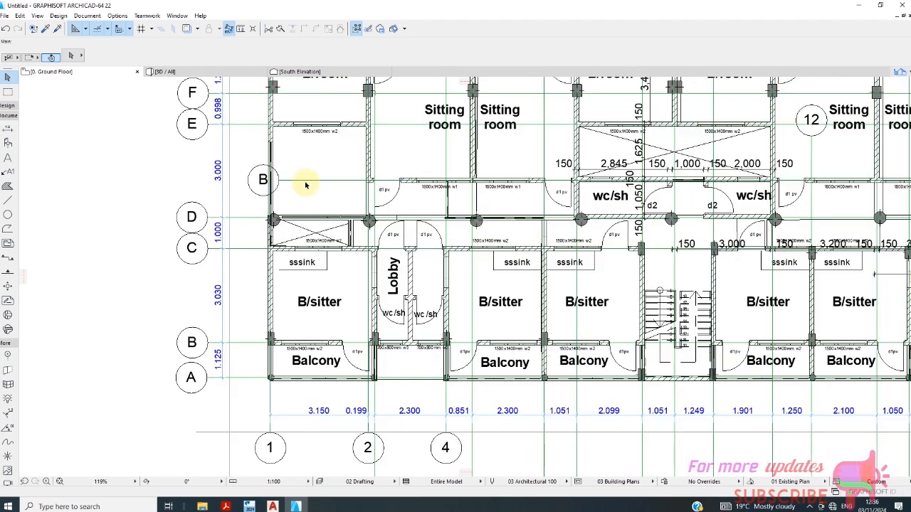
left_click(271, 179)
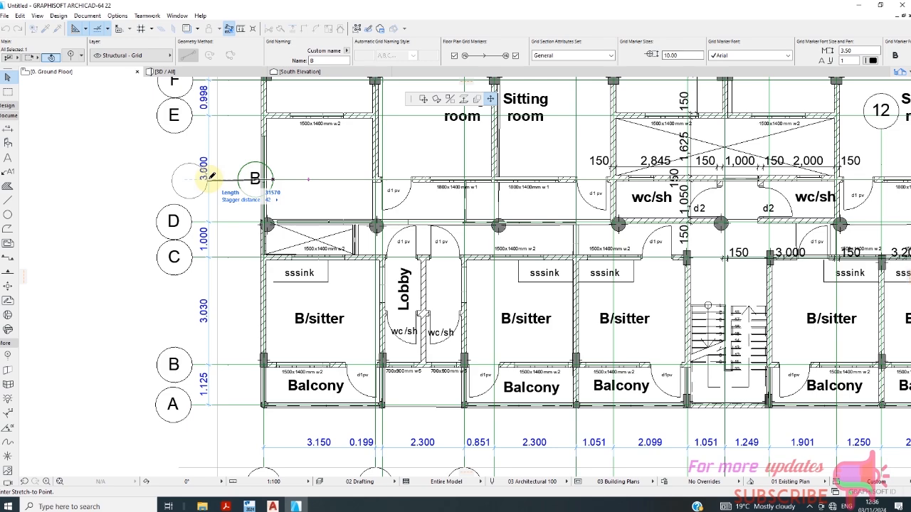
left_click(205, 178)
- Dimension the spacings from grid line D to the intermediate line B and on to E, placing the dimension line beside the existing chain
scroll(225, 197, "down", 2)
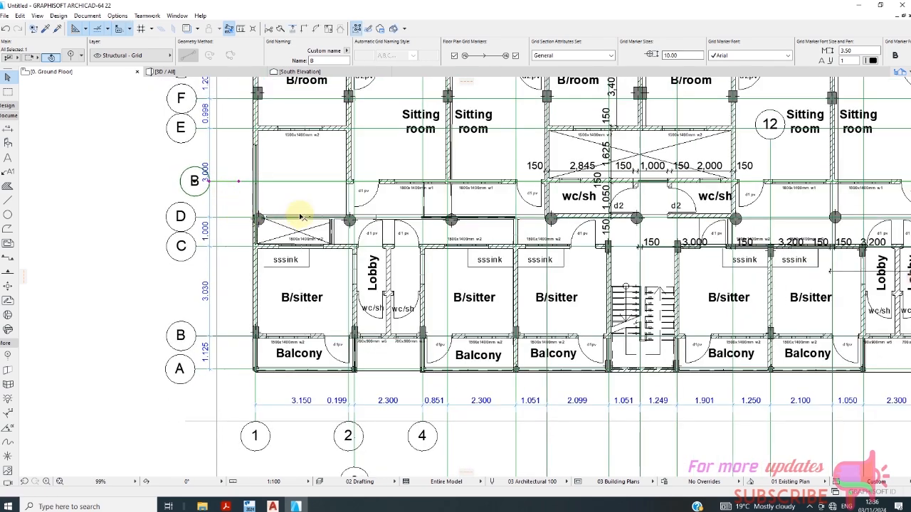
scroll(220, 246, "down", 2)
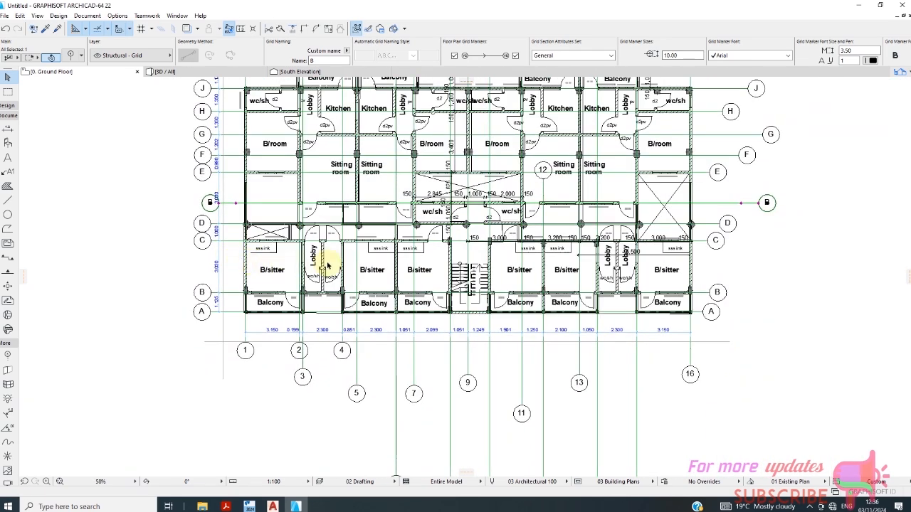
scroll(235, 213, "up", 2)
scroll(237, 229, "down", 2)
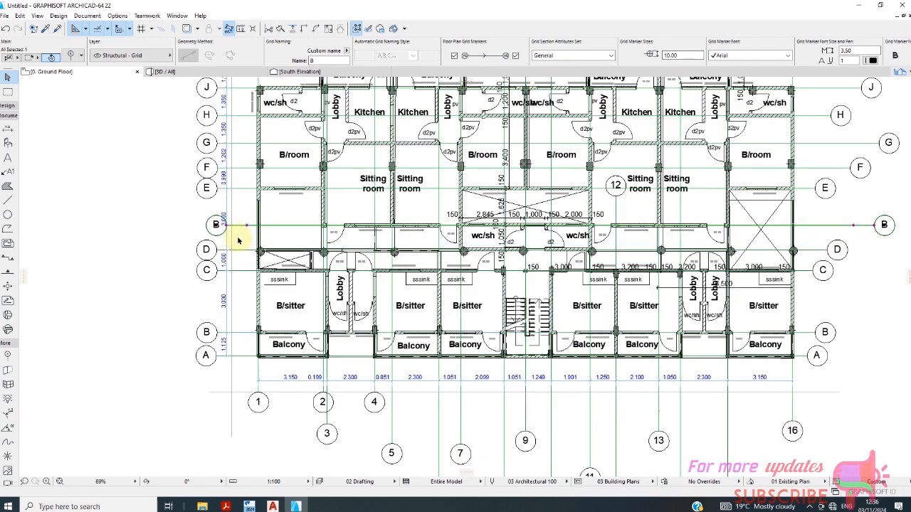
scroll(229, 210, "up", 2)
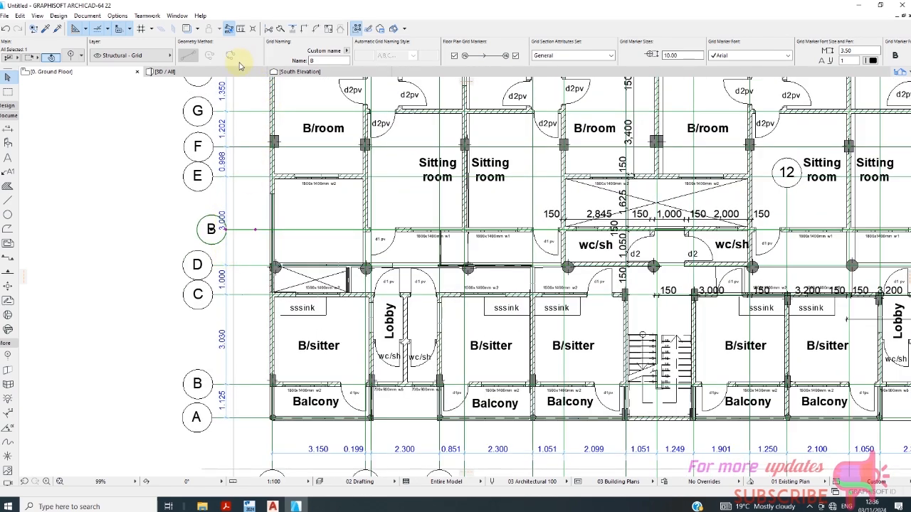
left_click(6, 127)
scroll(243, 267, "up", 3)
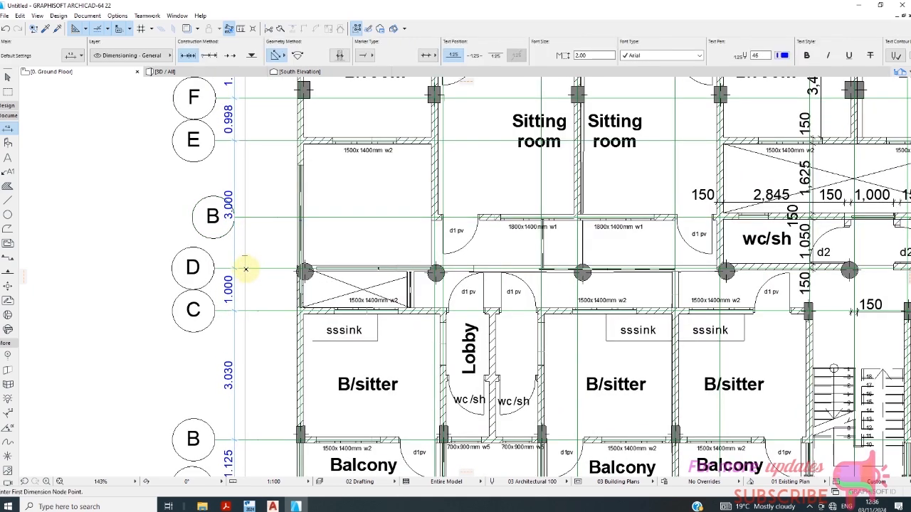
left_click(244, 268)
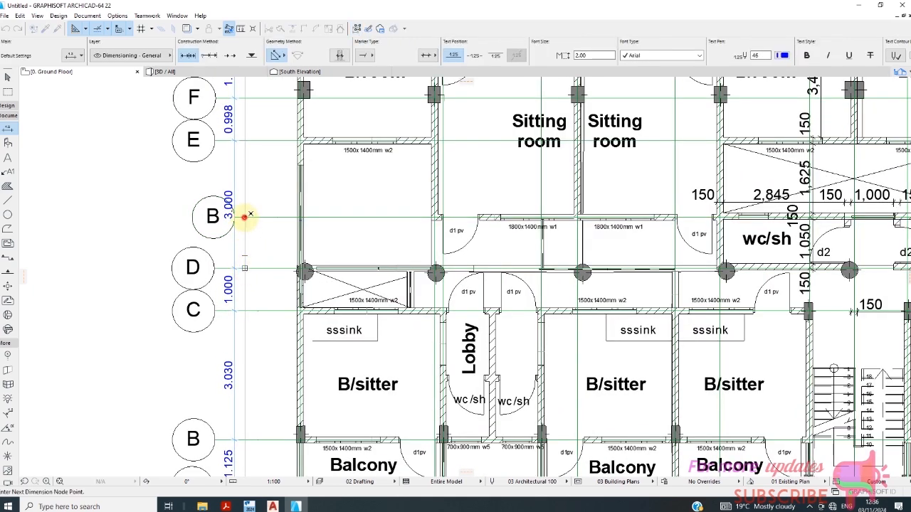
left_click(244, 217)
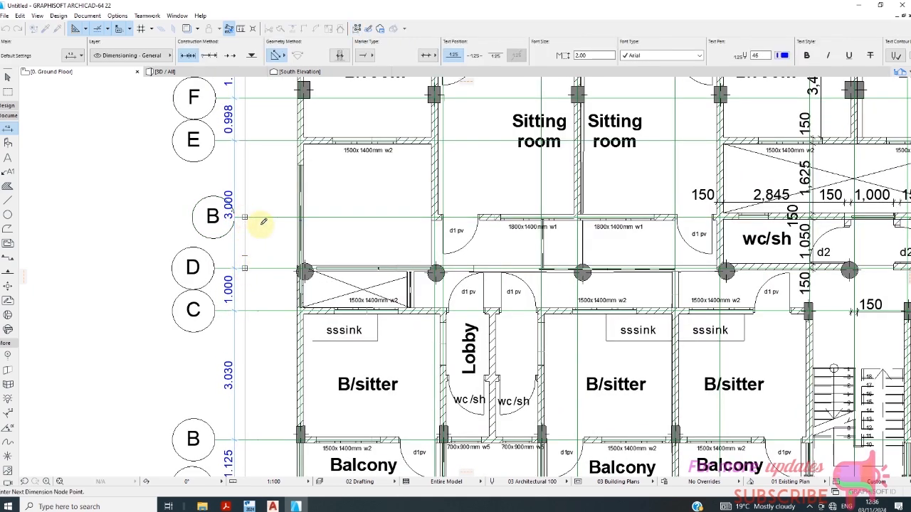
left_click(244, 141)
right_click(245, 142)
left_click(281, 200)
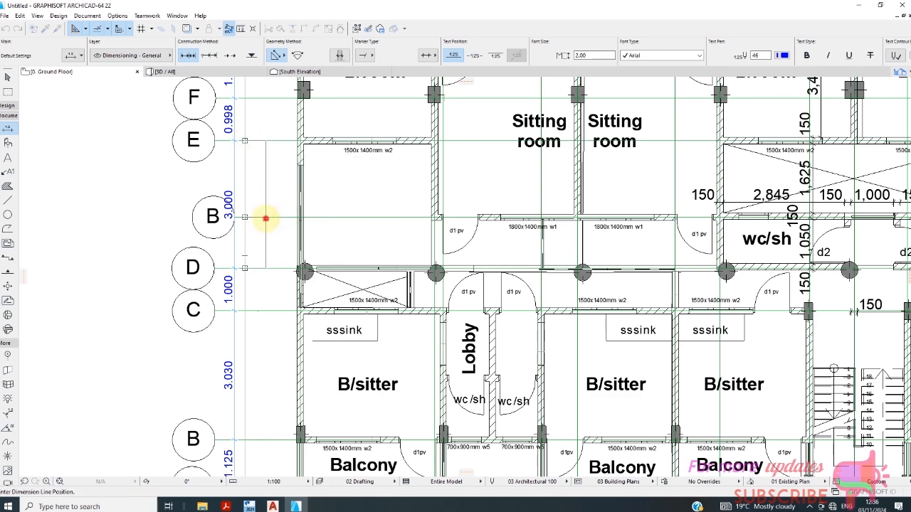
left_click(263, 219)
scroll(156, 277, "down", 2)
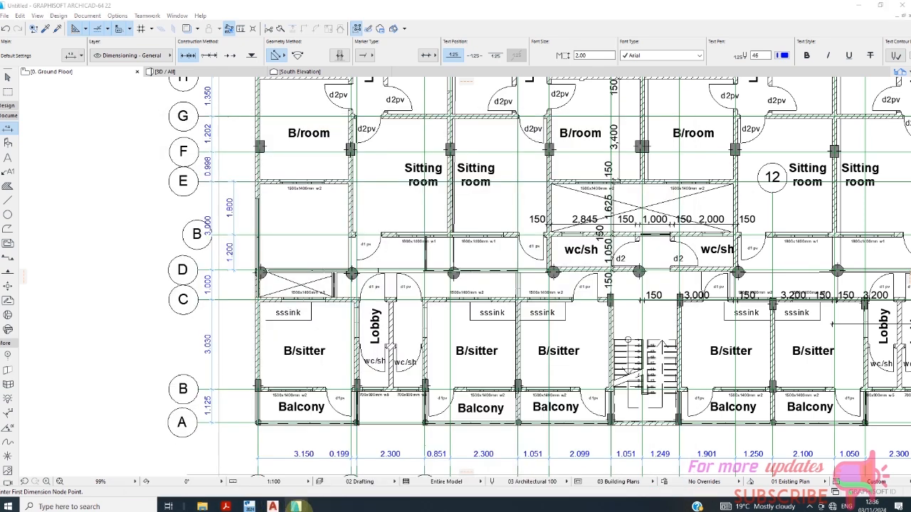
- Return to Tekla Structural Designer and add 1, 1.2 and 1.8 m to the Y direction bay lengths
left_click(250, 506)
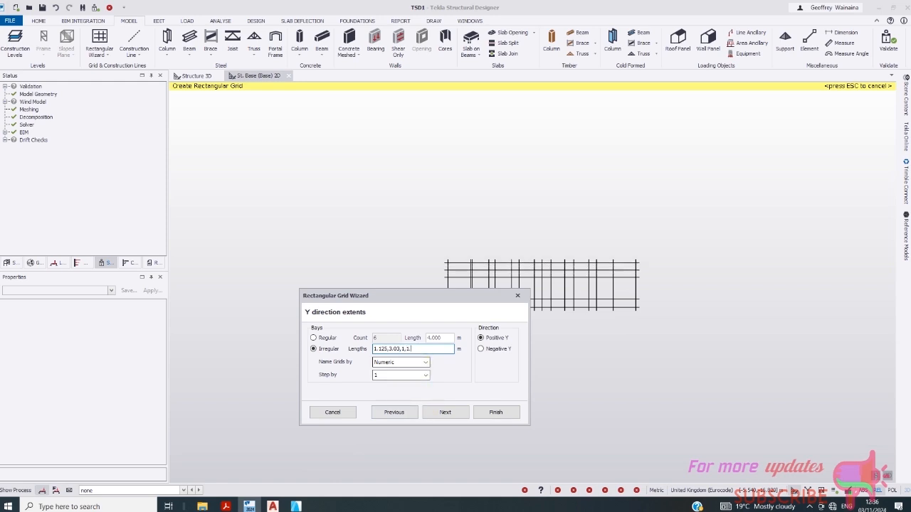
type("2,")
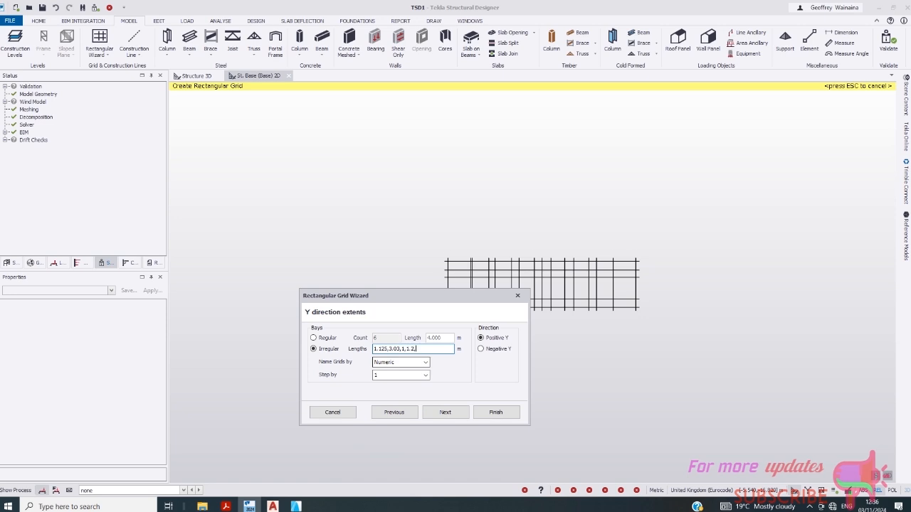
type("1.8,")
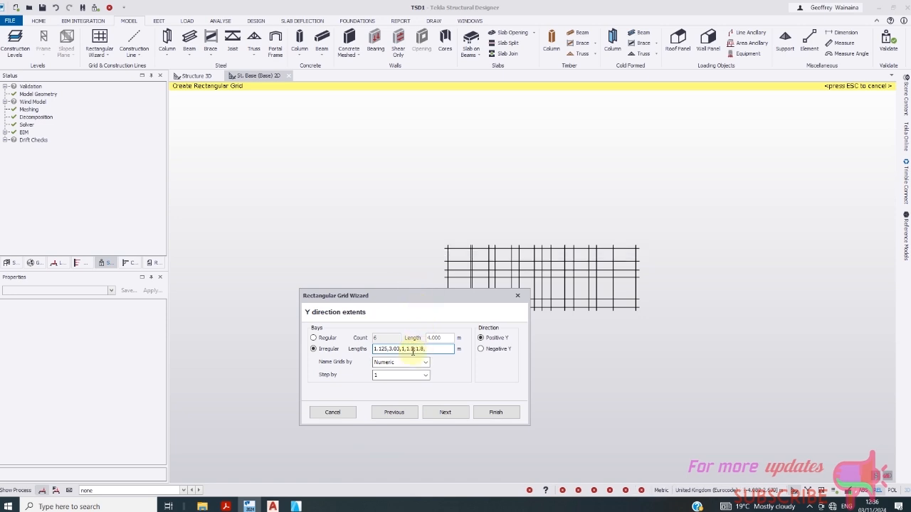
- Check the bays between grid lines E and G in ArchiCAD and add 1 and 1.2 m to the Y direction bay lengths
left_click(294, 506)
scroll(151, 340, "down", 1)
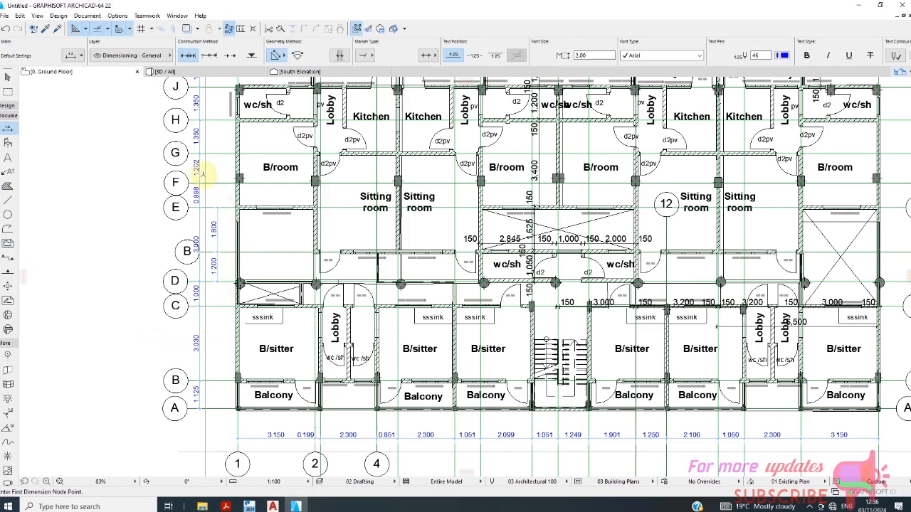
scroll(203, 175, "up", 4)
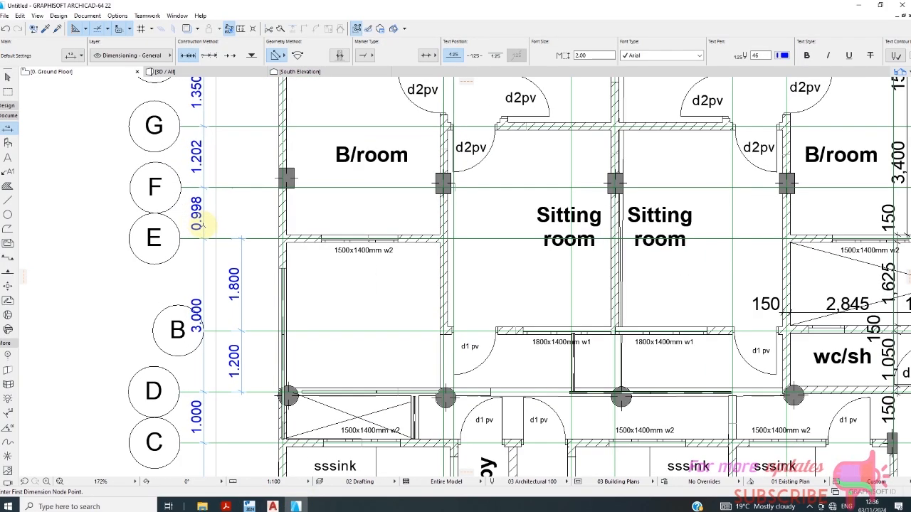
scroll(205, 234, "down", 1)
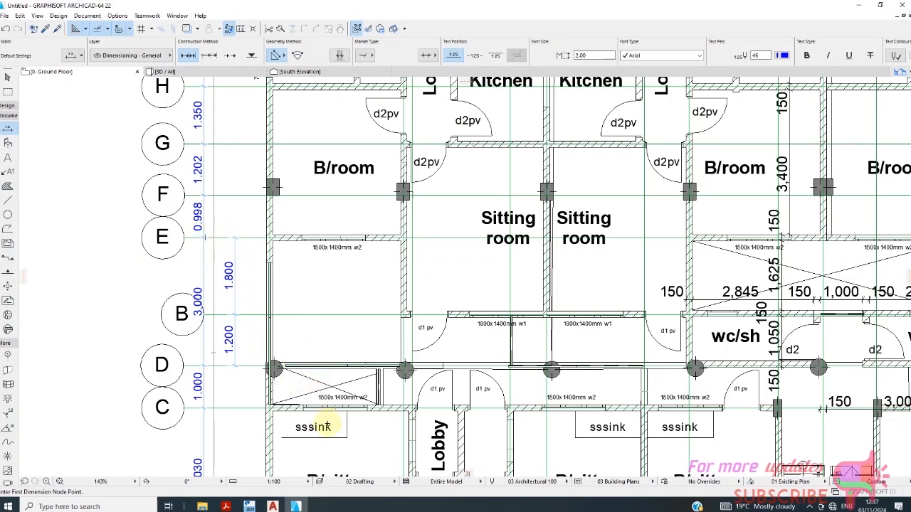
left_click(249, 506)
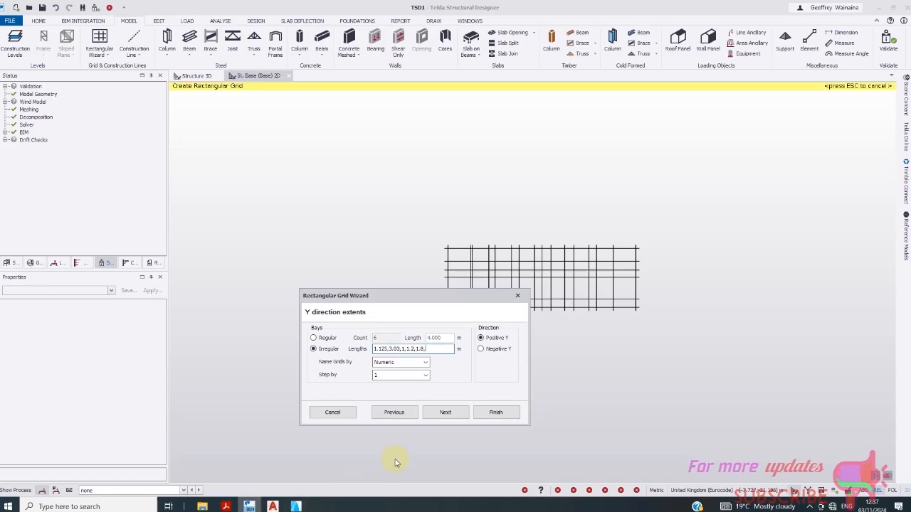
type("1,")
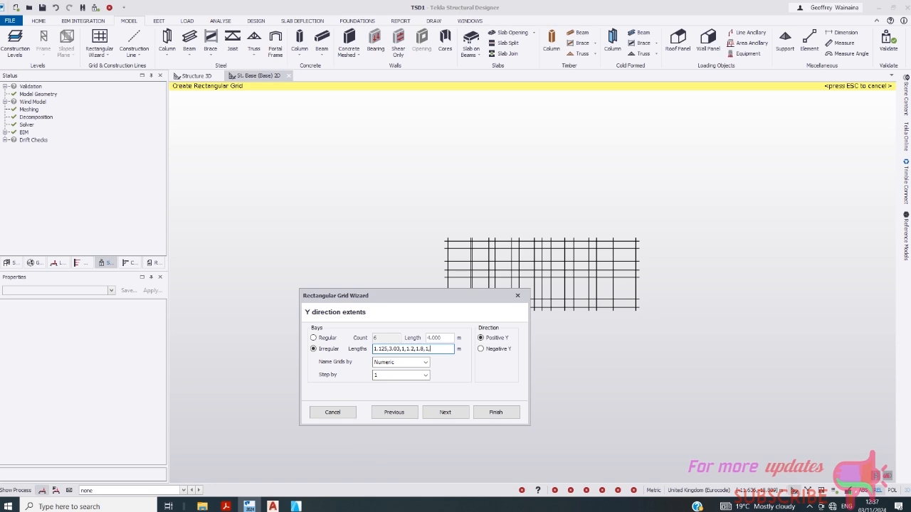
type("1.2,")
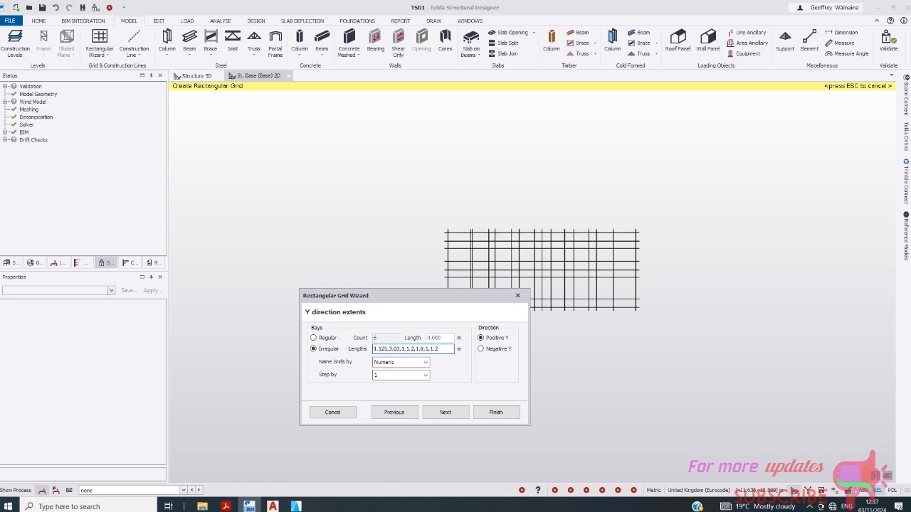
- Check the bays from grid line G through H to J in ArchiCAD and add 1.35 and 1.35 m to the Y direction bay lengths
left_click(299, 506)
scroll(223, 350, "down", 3)
scroll(220, 368, "up", 3)
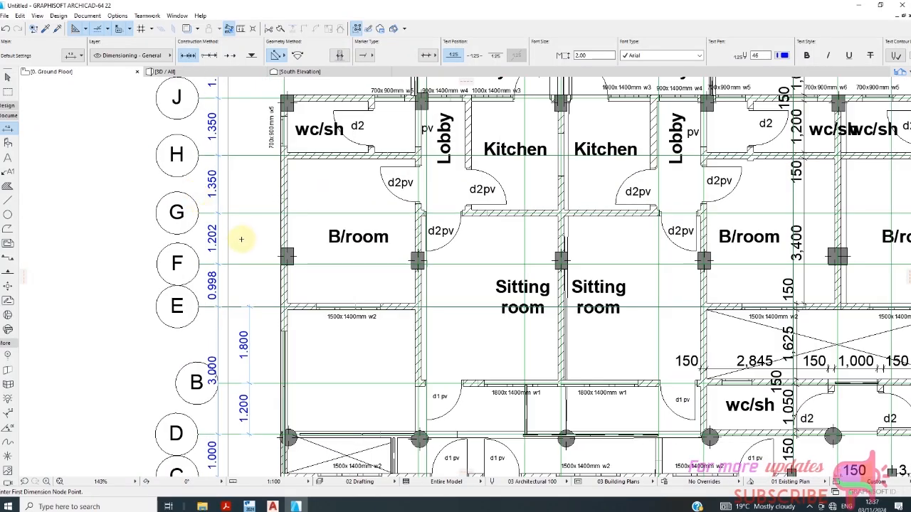
scroll(245, 249, "down", 1)
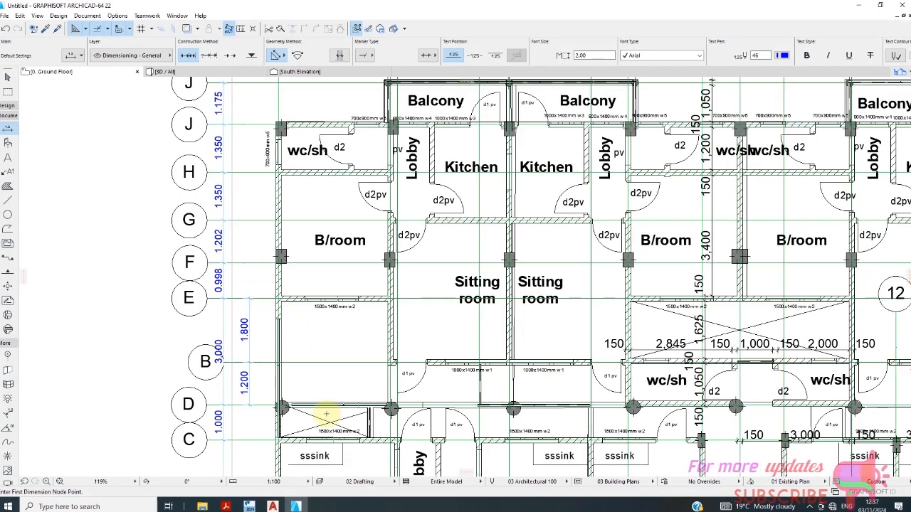
mouse_move(249, 506)
left_click(288, 453)
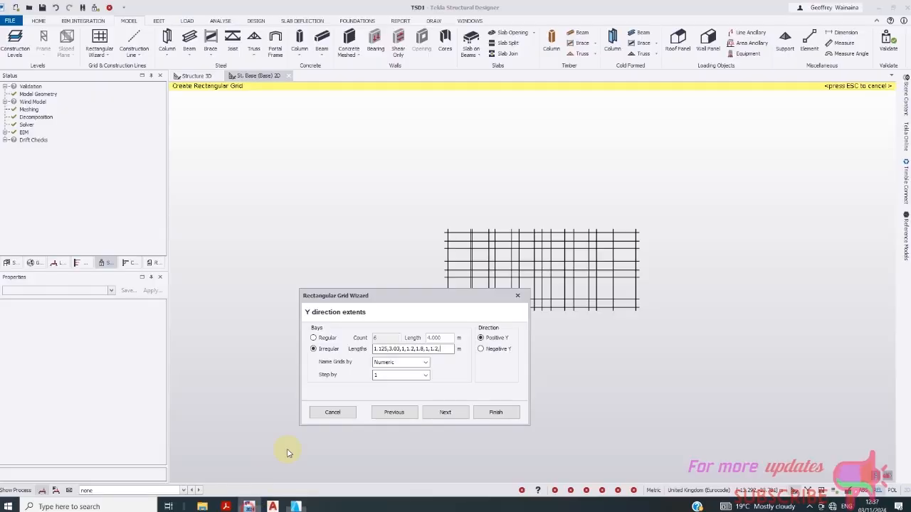
type("1")
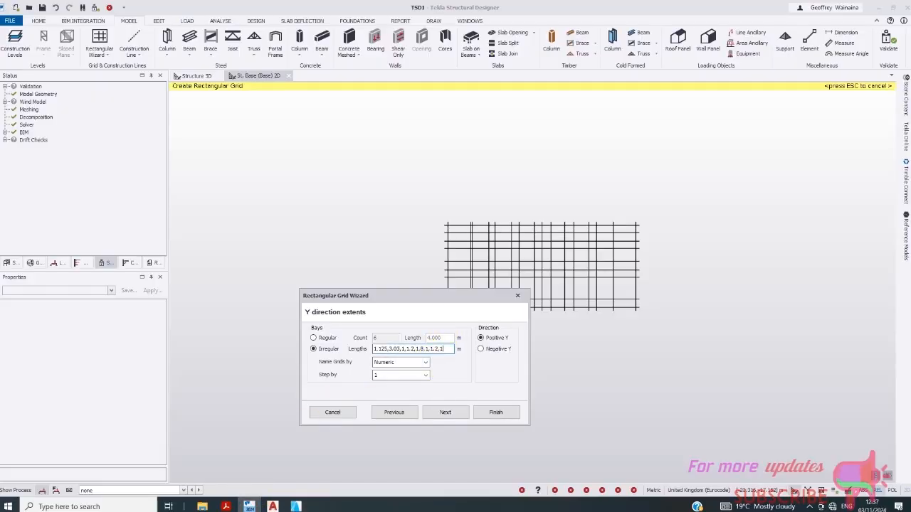
type(".3")
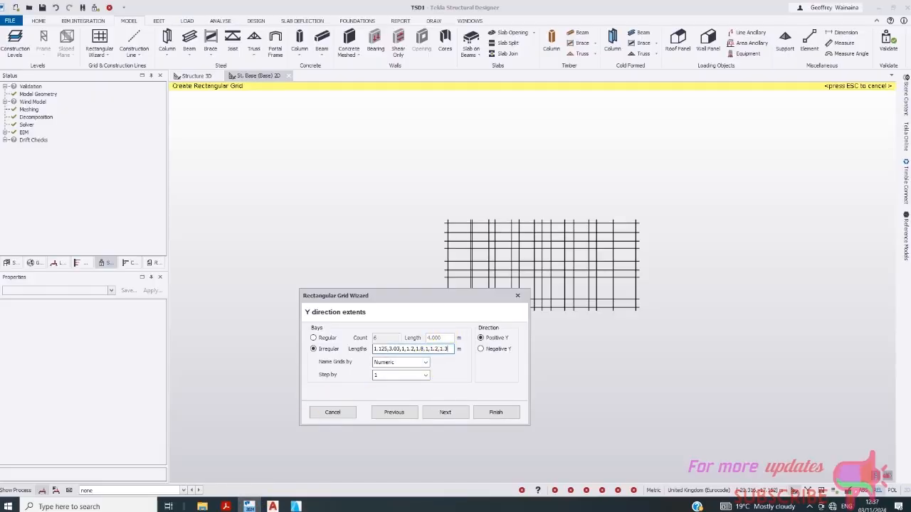
type("5,1")
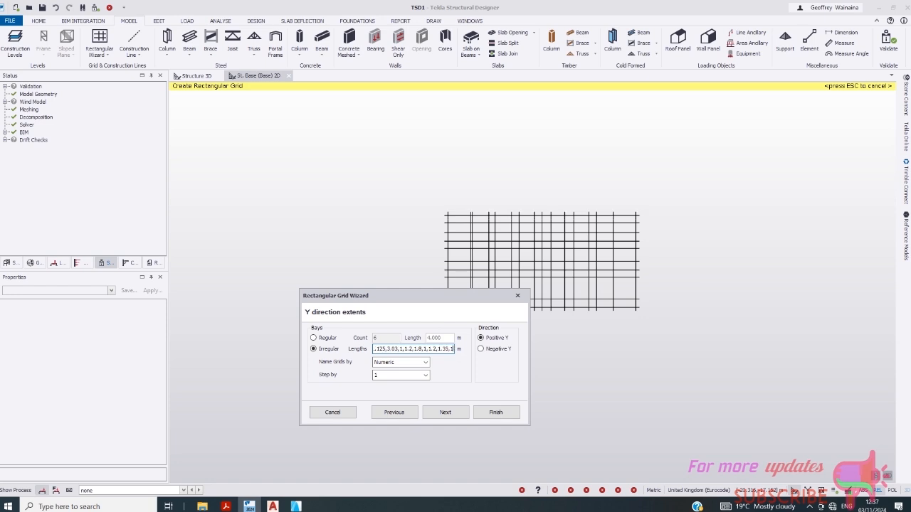
type(".35,")
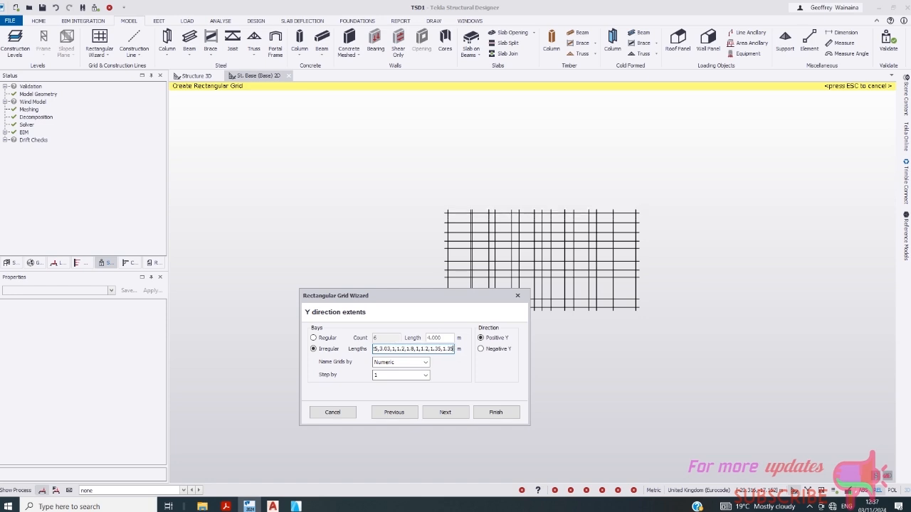
- Check the balcony bay between the two J grid lines in ArchiCAD and add 1.175 m as the last Y direction bay length
left_click(299, 506)
scroll(220, 171, "up", 5)
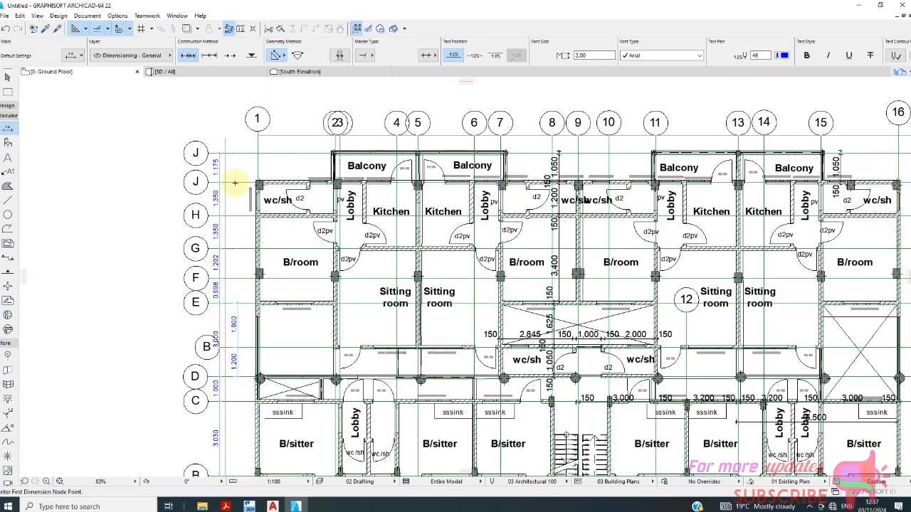
scroll(215, 167, "up", 2)
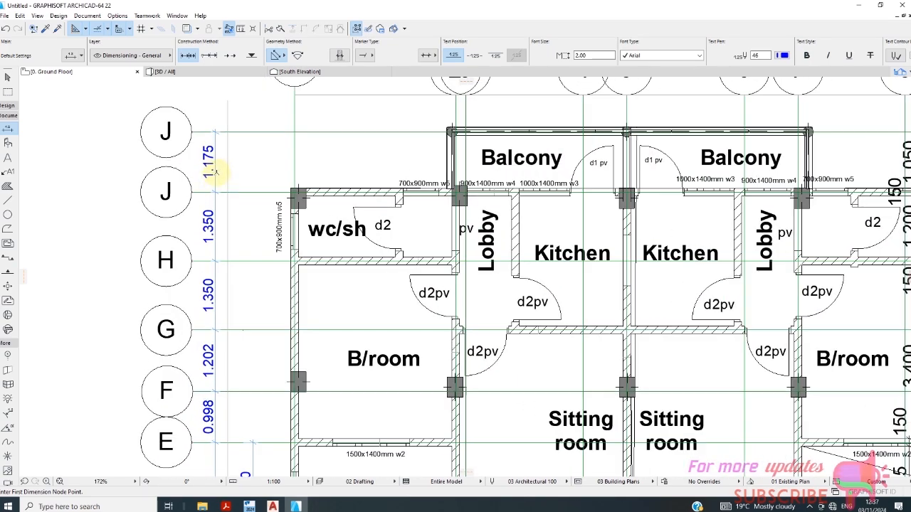
scroll(215, 171, "down", 2)
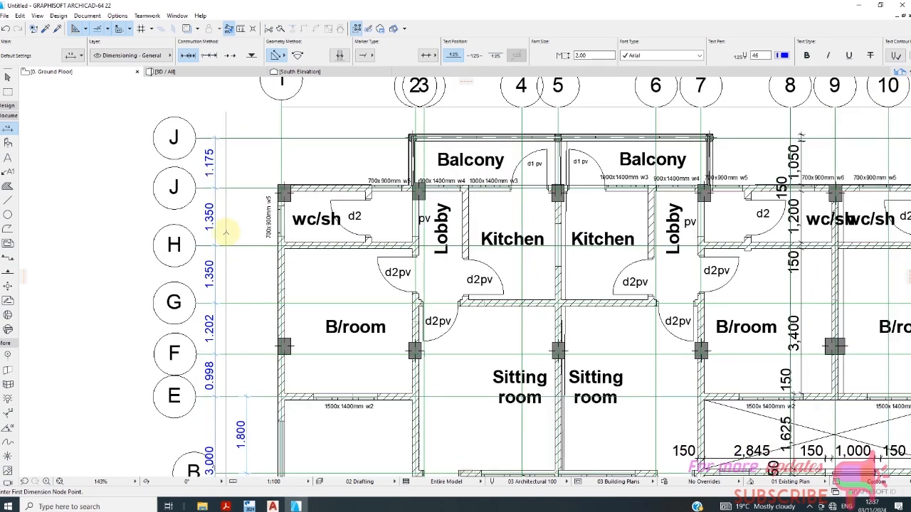
left_click(250, 506)
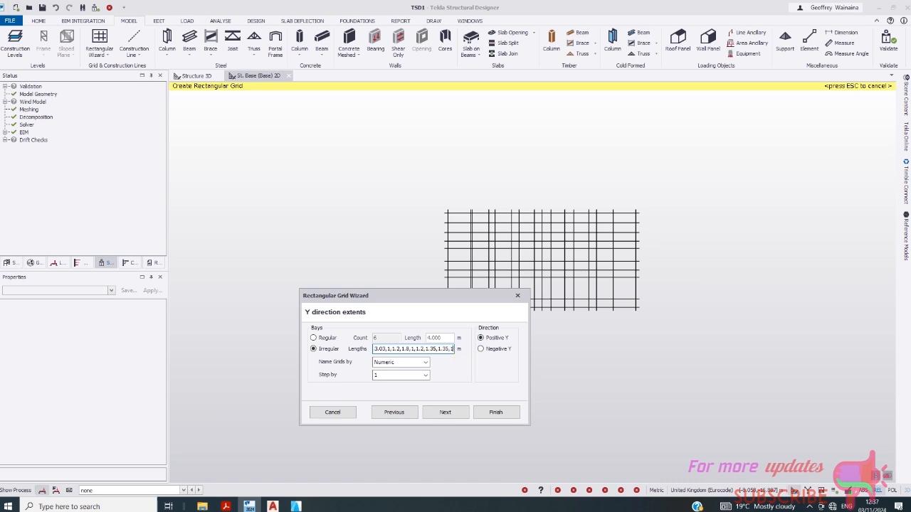
type(".175")
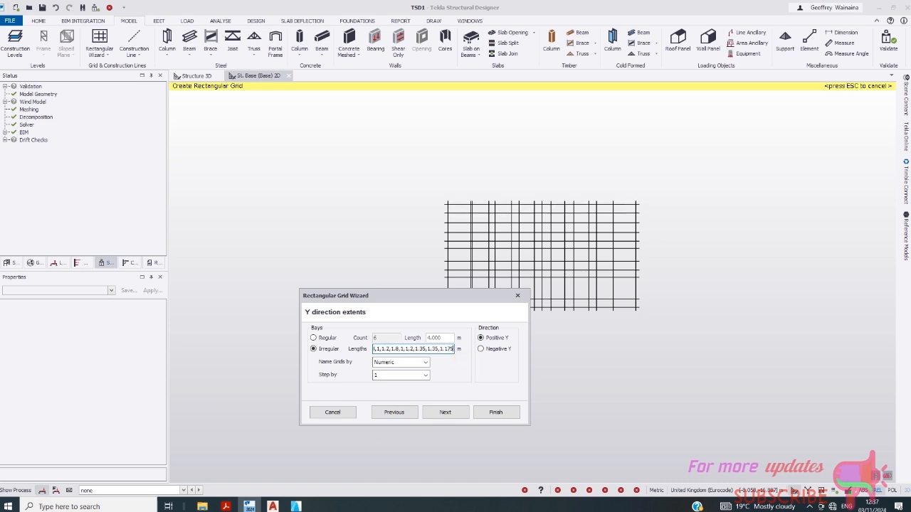
- Finish the rectangular grid, keeping the axis angle at 90° relative to the X axis
left_click(453, 414)
left_click(460, 417)
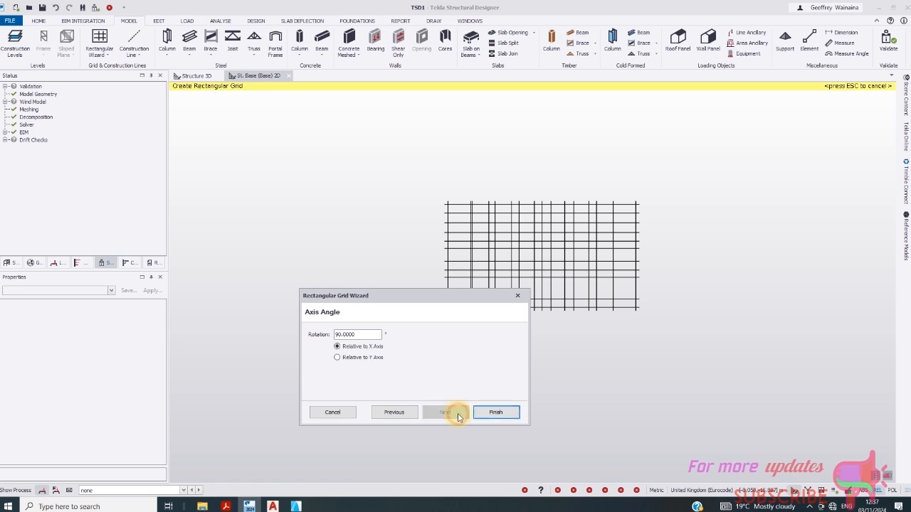
left_click(495, 417)
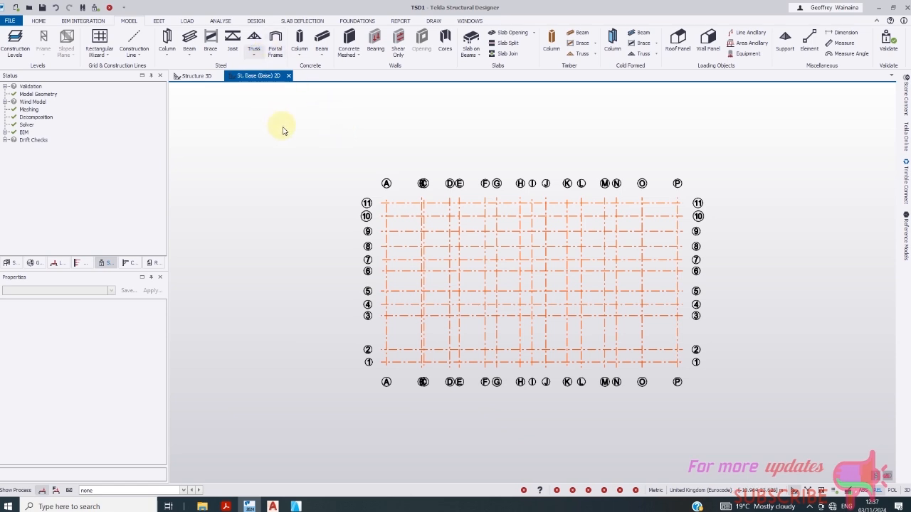
scroll(299, 136, "down", 1)
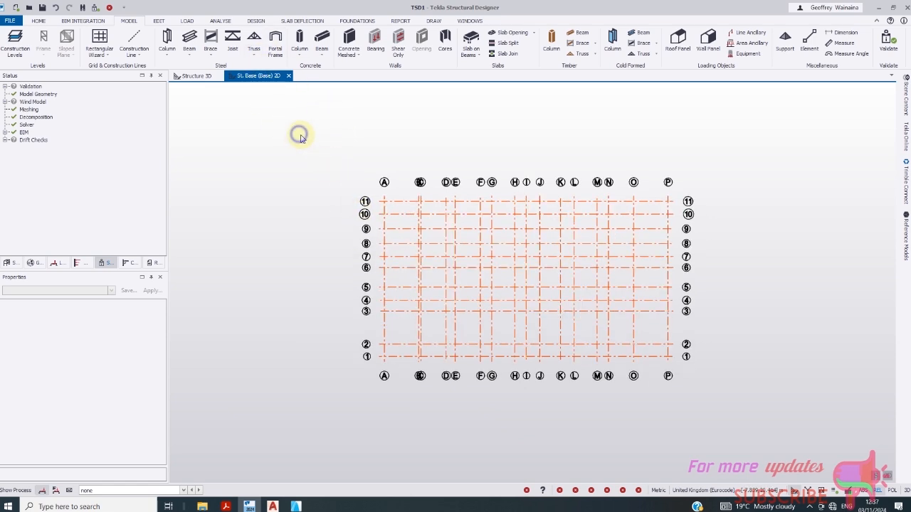
right_click(300, 140)
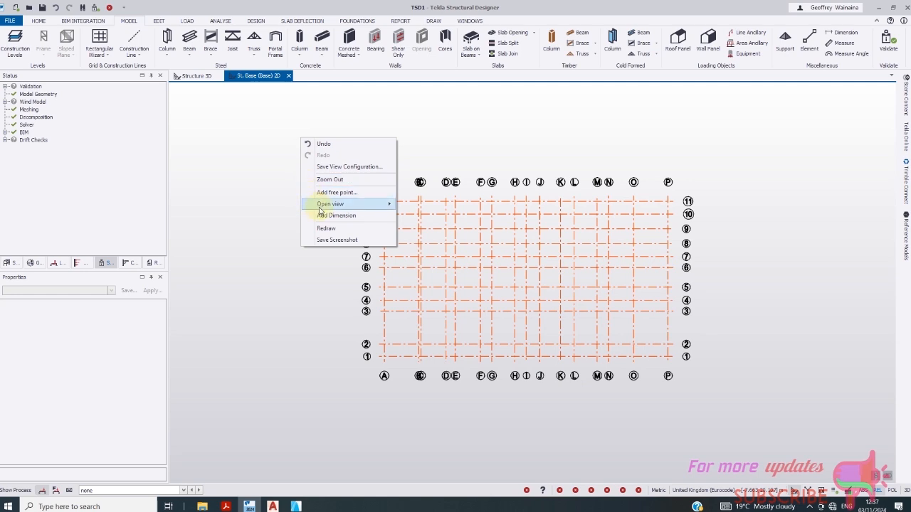
mouse_move(322, 207)
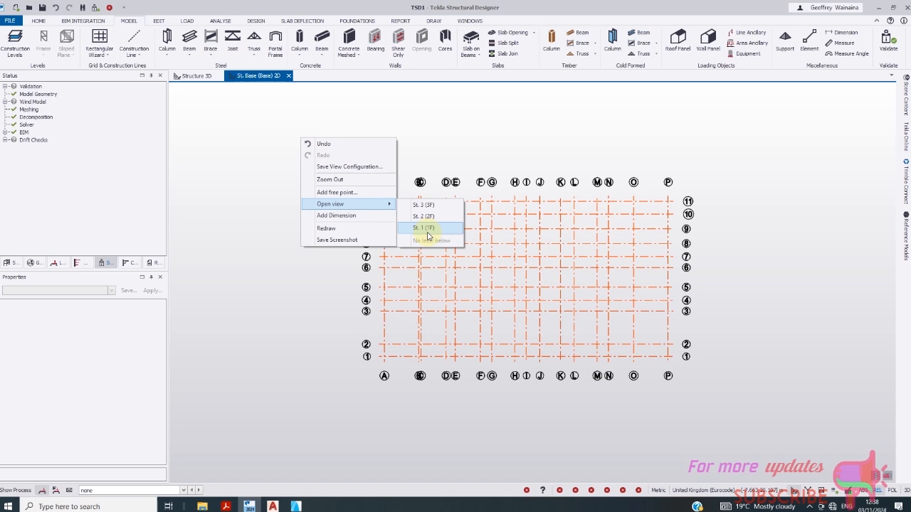
left_click(410, 157)
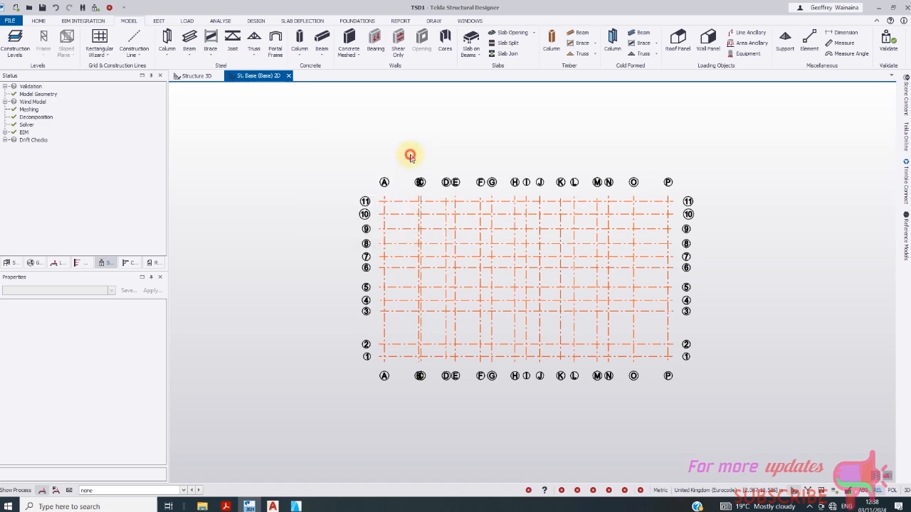
left_click(383, 206)
scroll(387, 203, "up", 7)
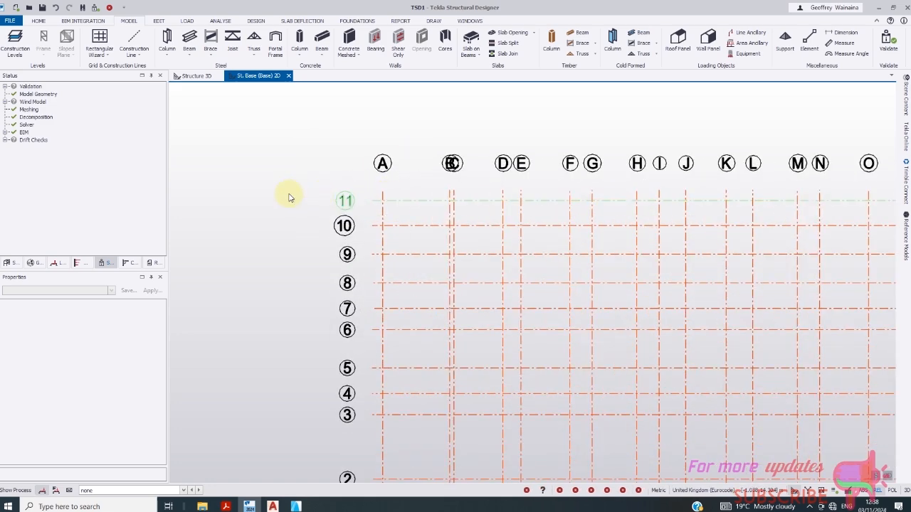
scroll(290, 202, "down", 5)
left_click(324, 199)
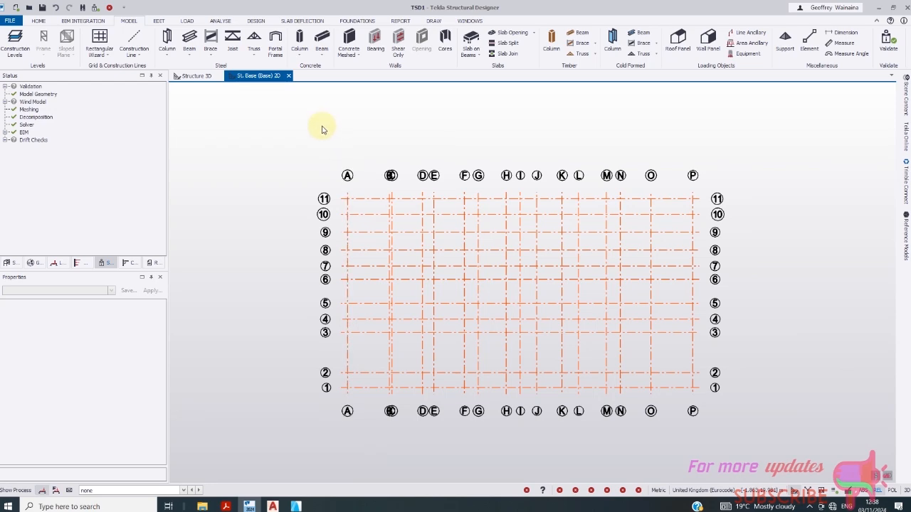
- Start creating a cast-in-place concrete column and set its concrete class to C20/25
left_click(347, 199)
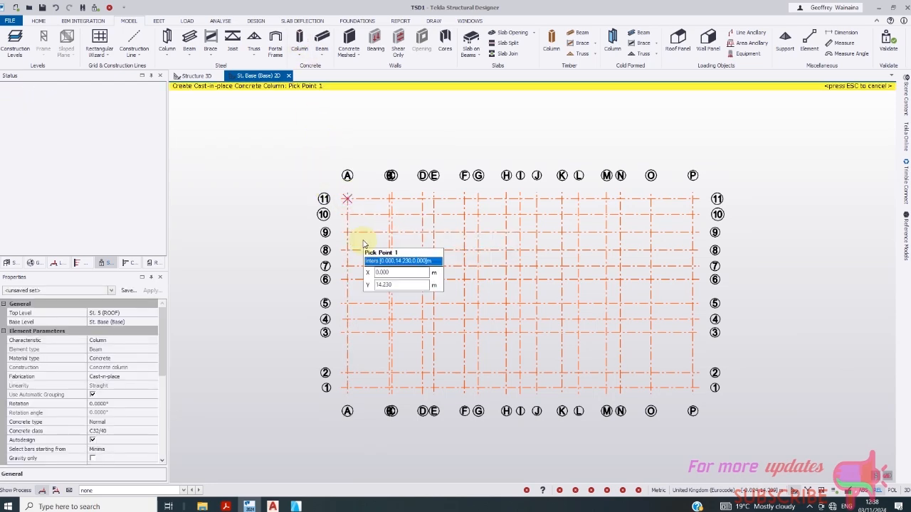
scroll(347, 196, "up", 4)
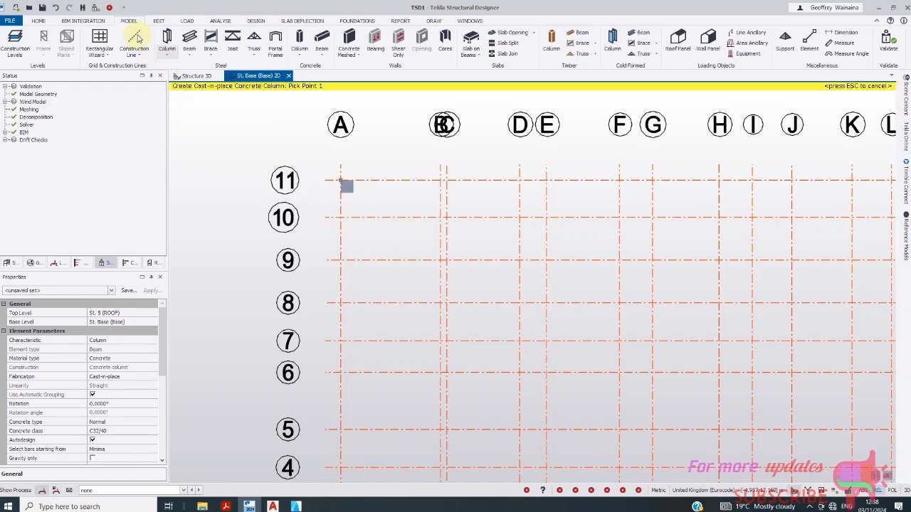
scroll(331, 179, "down", 2)
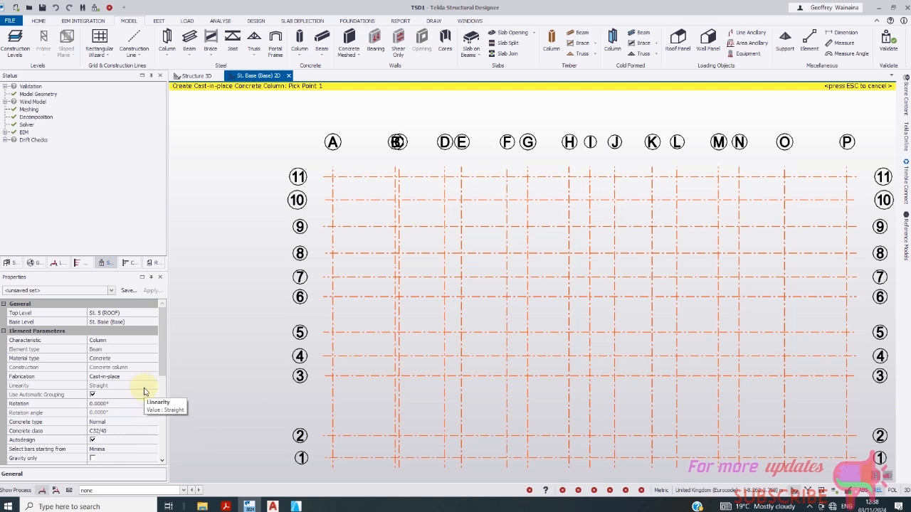
left_click(122, 432)
left_click(153, 432)
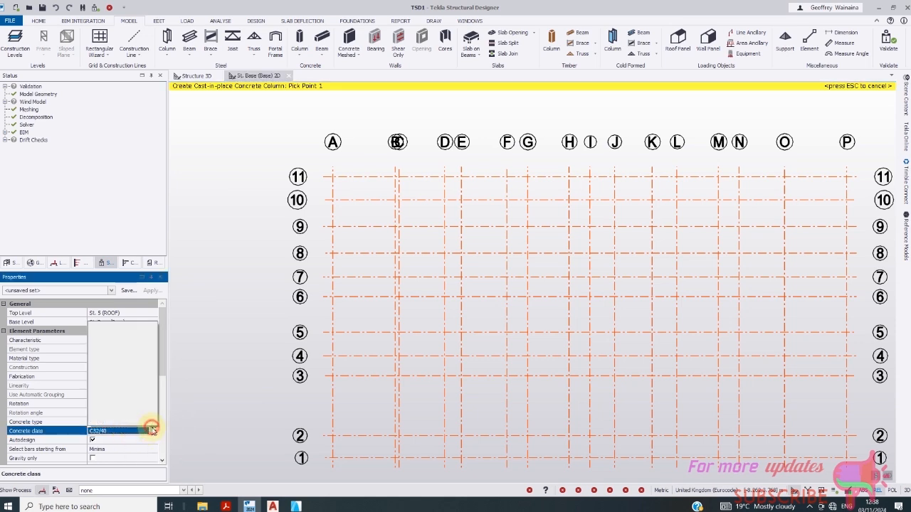
left_click(121, 431)
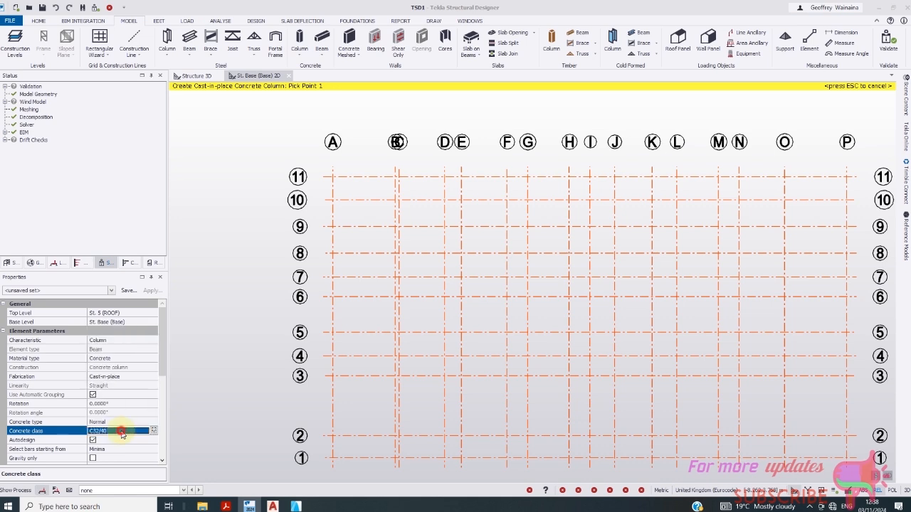
left_click(153, 432)
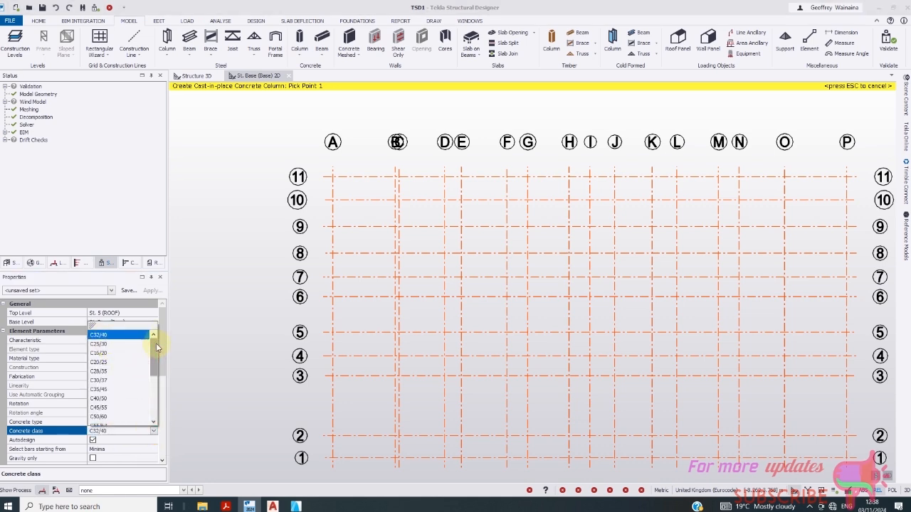
left_click(99, 362)
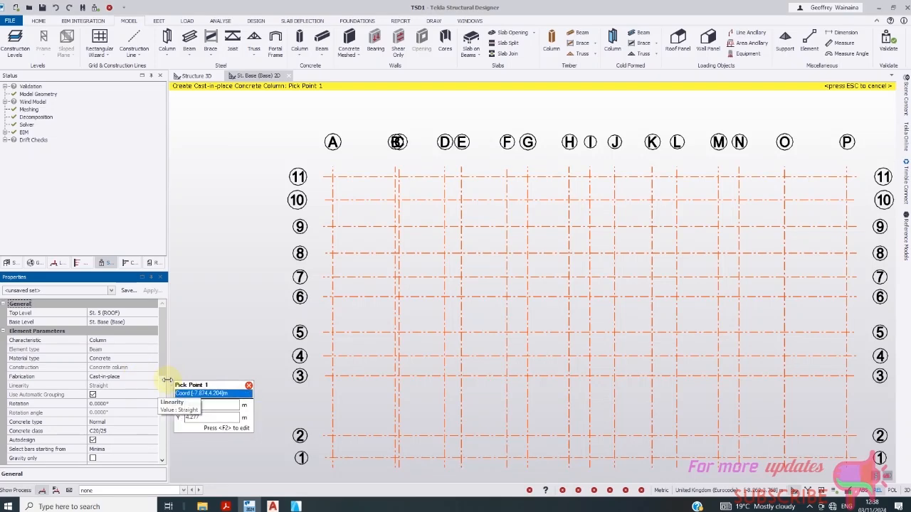
- Define a rectangular column section with a breadth of 250 mm and a depth of 450 mm
scroll(148, 418, "down", 2)
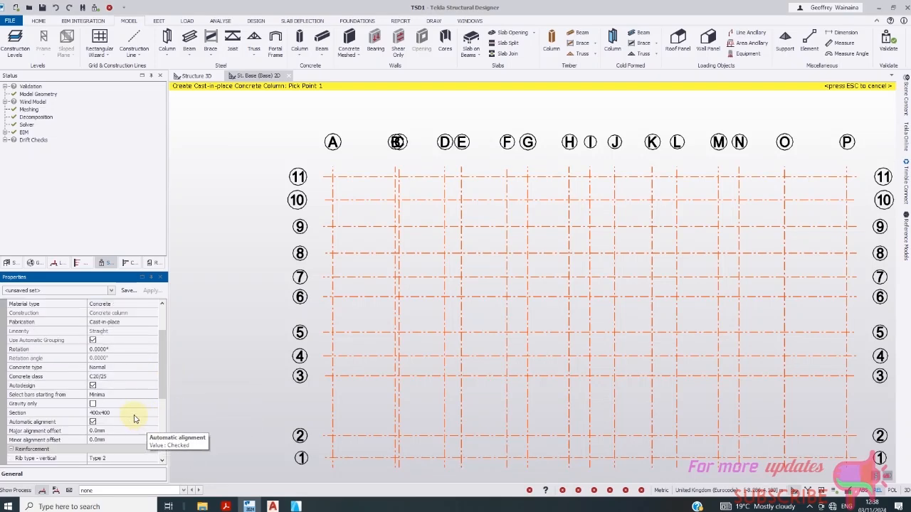
left_click(132, 413)
left_click(153, 413)
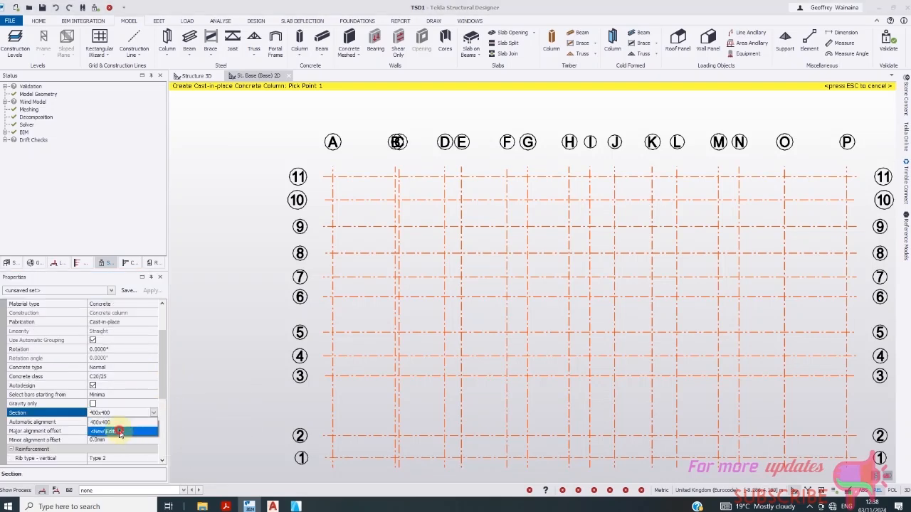
left_click(122, 431)
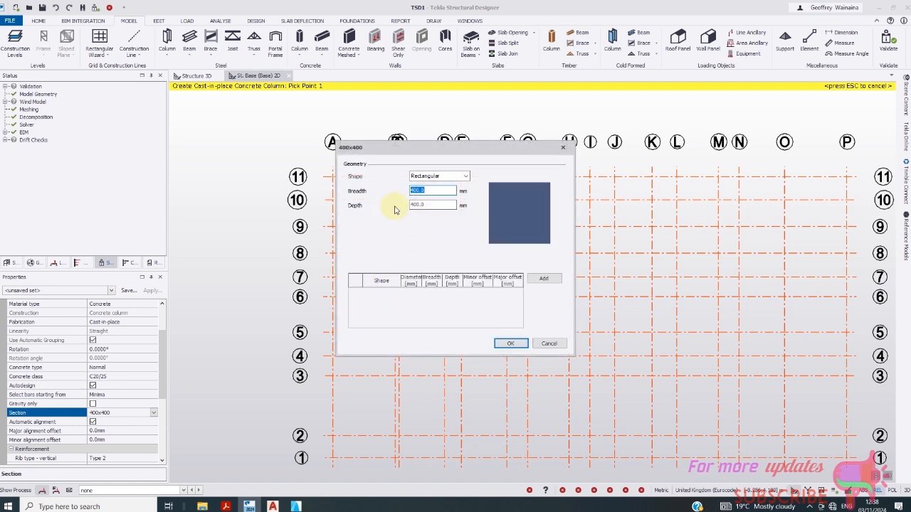
type("250x")
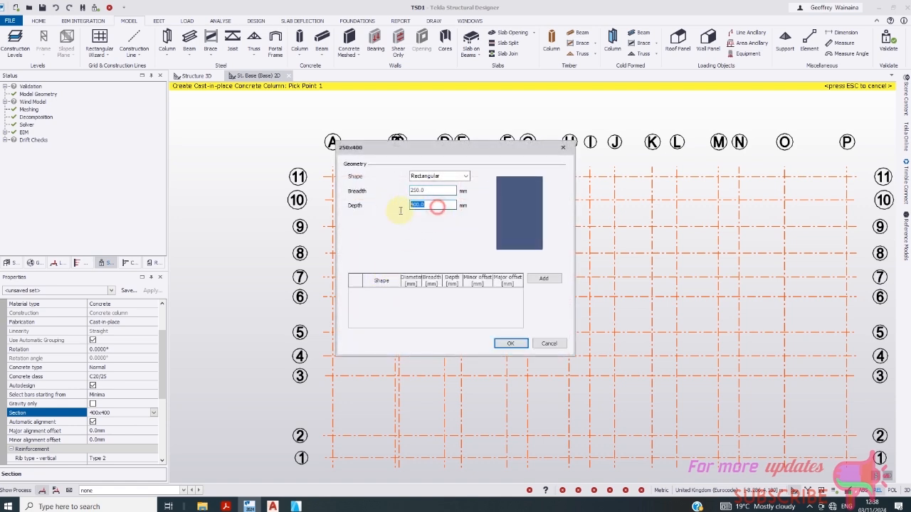
type("450")
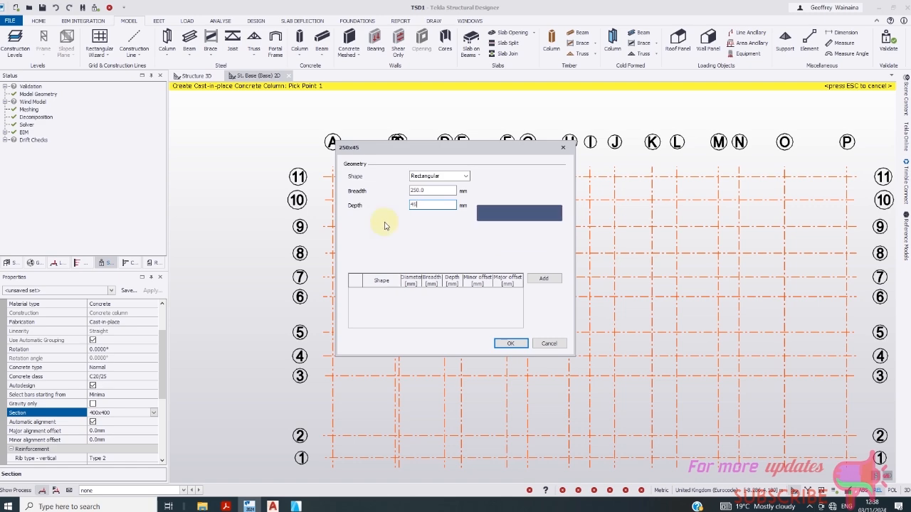
left_click(507, 346)
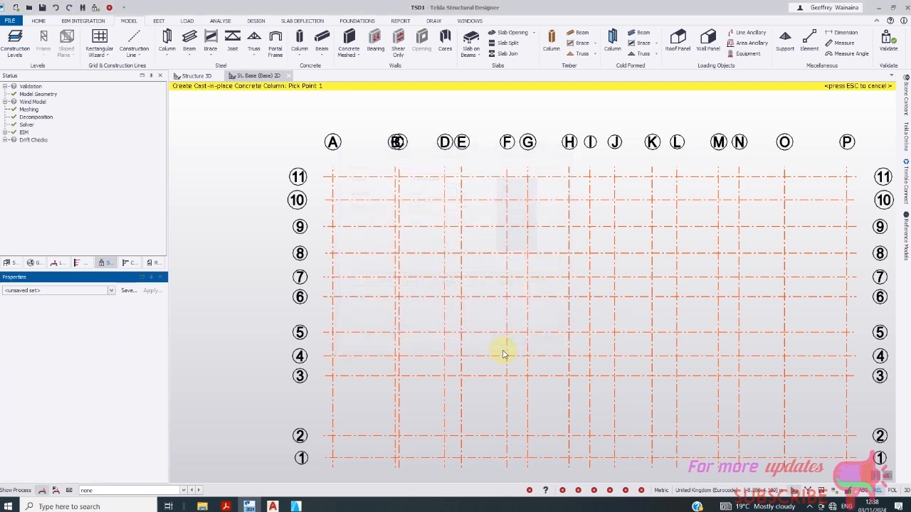
scroll(165, 385, "down", 2)
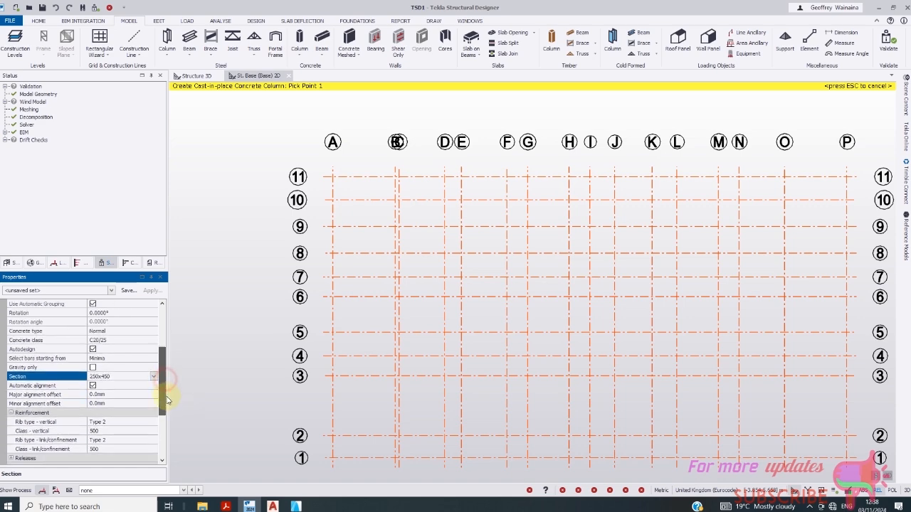
- Place a 250x450 concrete column at the intersection of grid lines A and 11
left_click(333, 178)
scroll(350, 179, "up", 3)
scroll(379, 189, "up", 2)
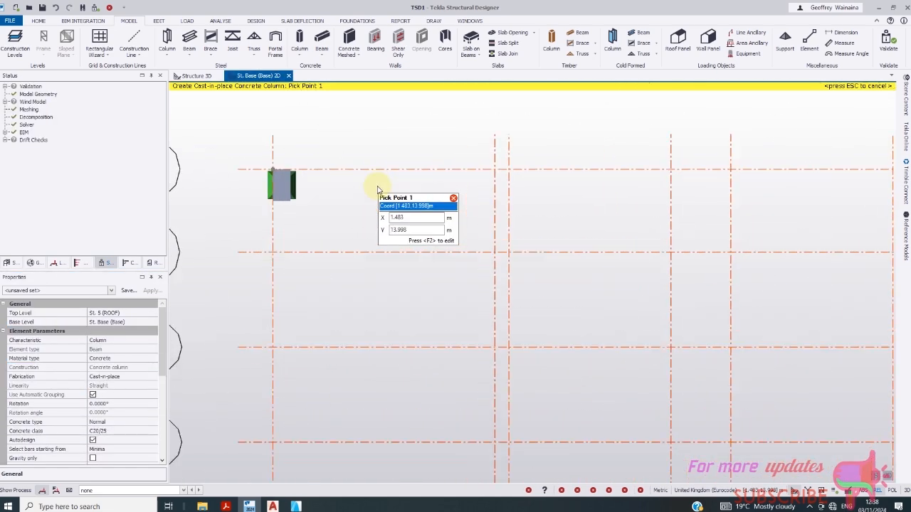
scroll(335, 191, "down", 3)
scroll(323, 192, "down", 2)
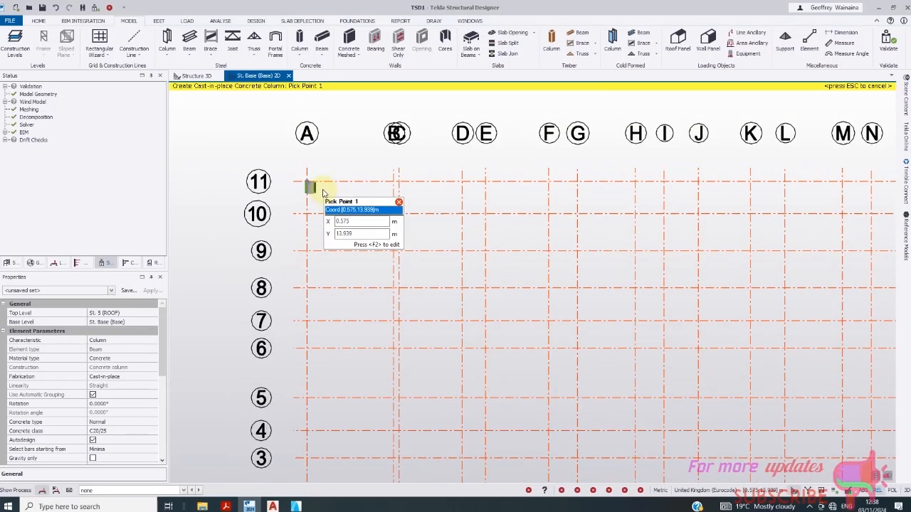
- Check the next column position in the ArchiCAD floor plan and place a matching concrete column at grid intersection B/11 in Tekla Structural Designer
left_click(272, 506)
scroll(242, 270, "down", 2)
scroll(378, 226, "up", 2)
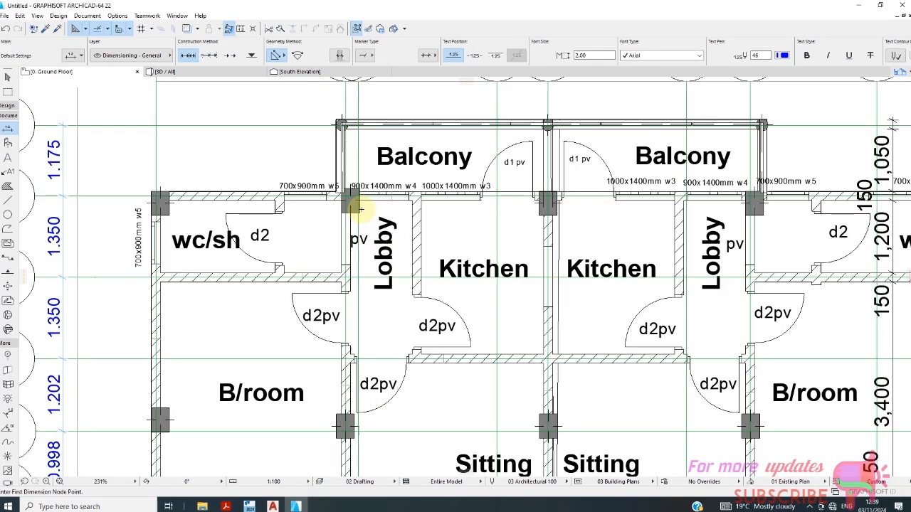
scroll(297, 138, "down", 4)
scroll(296, 182, "down", 1)
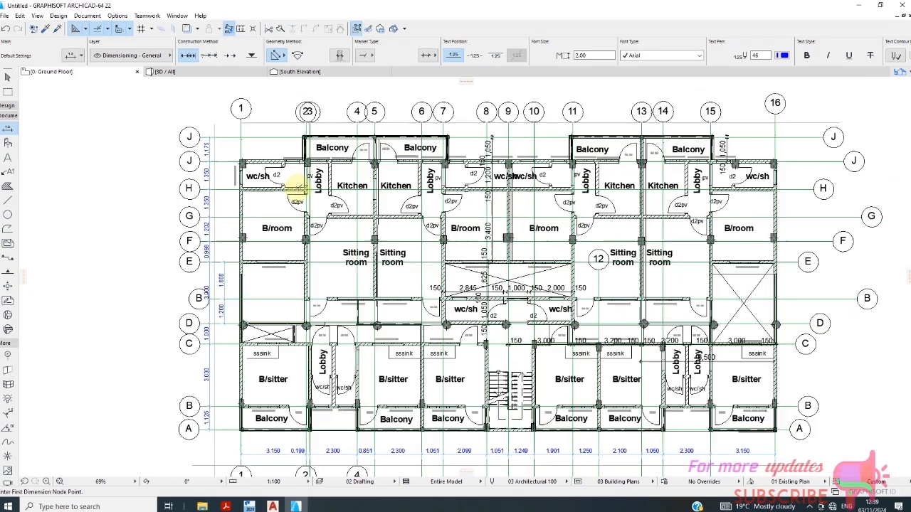
scroll(305, 150, "up", 5)
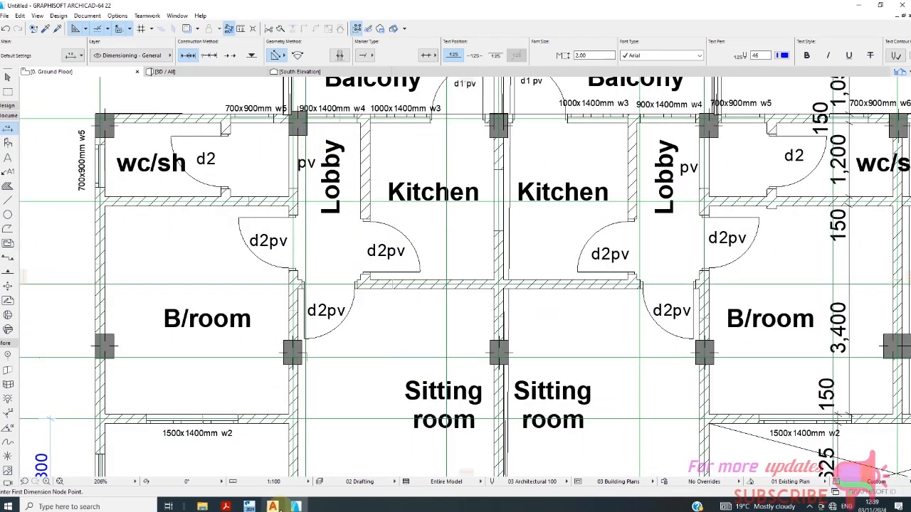
left_click(249, 506)
scroll(403, 195, "up", 2)
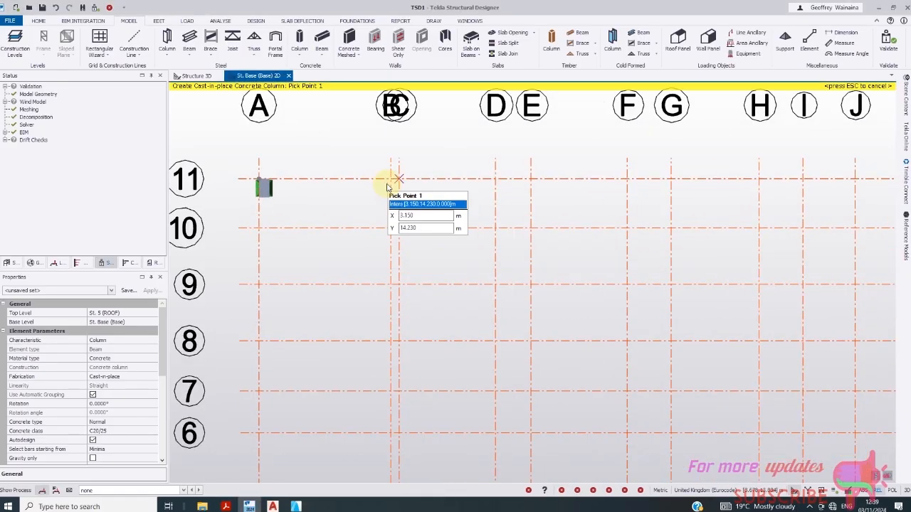
left_click(391, 180)
scroll(398, 215, "down", 1)
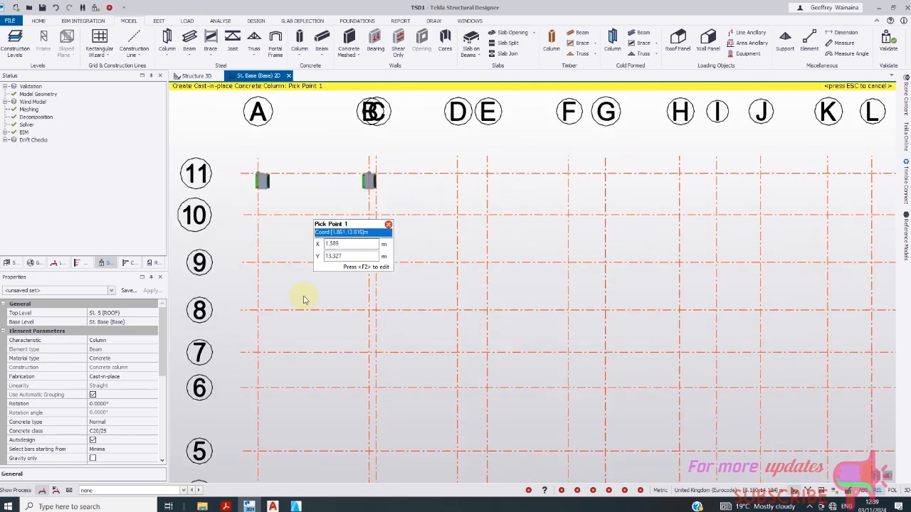
- Check the column between the two kitchens in ArchiCAD and place the corresponding concrete column at grid intersection E/11 in Tekla Structural Designer
left_click(297, 506)
scroll(274, 255, "down", 1)
scroll(265, 245, "down", 2)
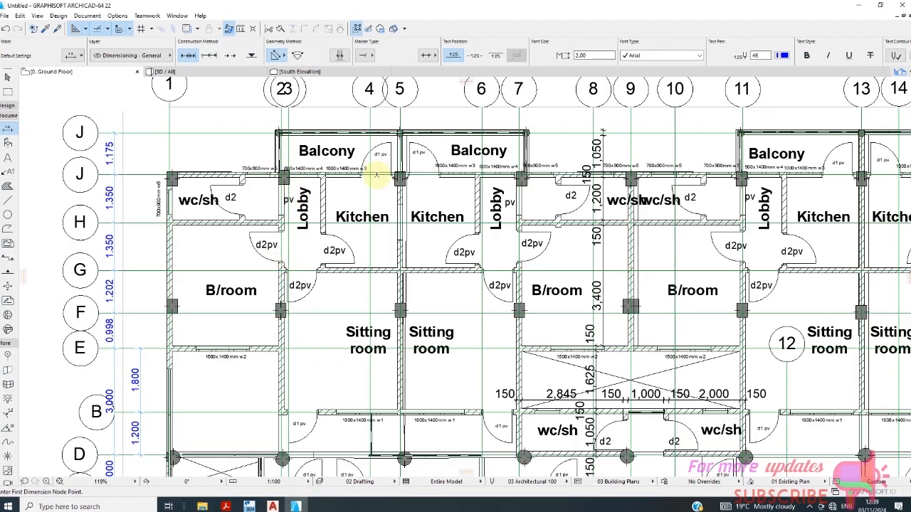
scroll(284, 178, "down", 1)
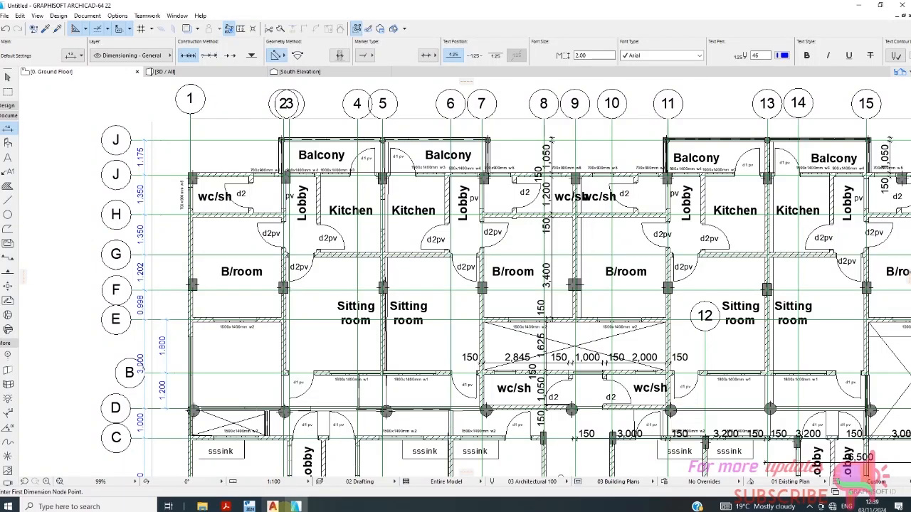
mouse_move(272, 506)
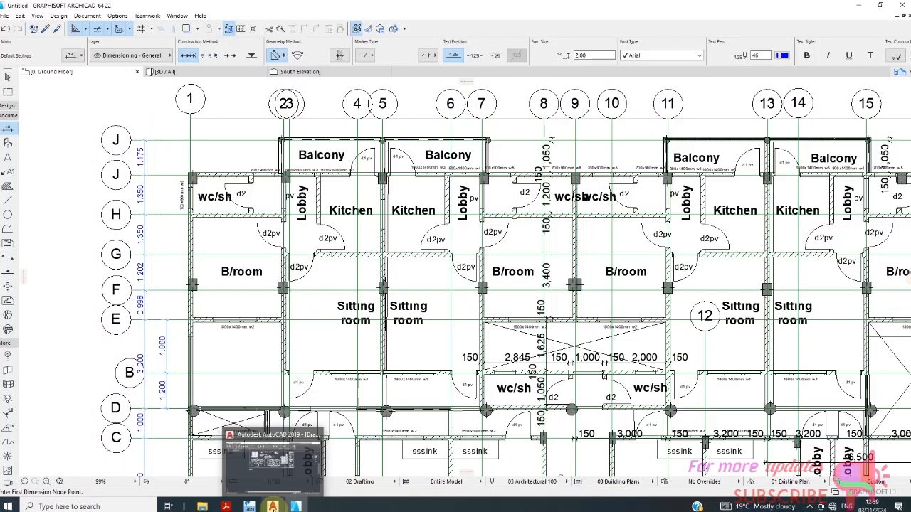
left_click(248, 506)
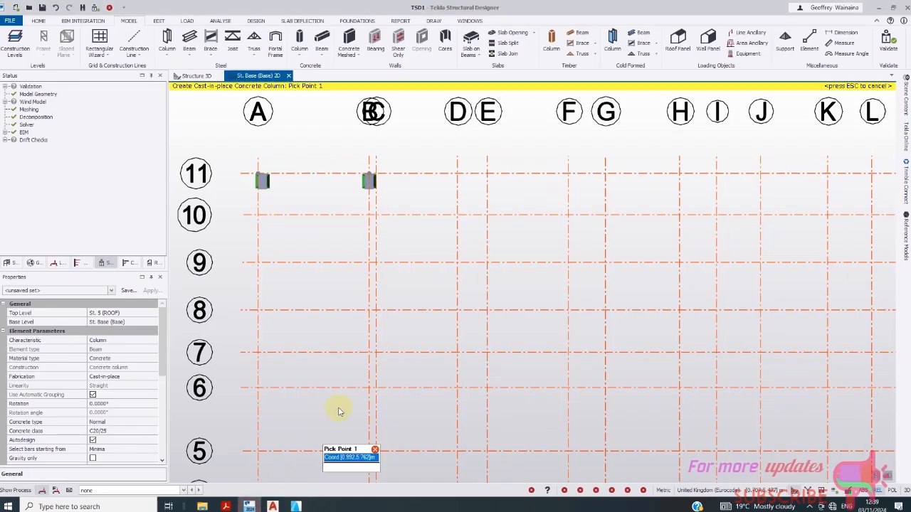
scroll(298, 308, "down", 1)
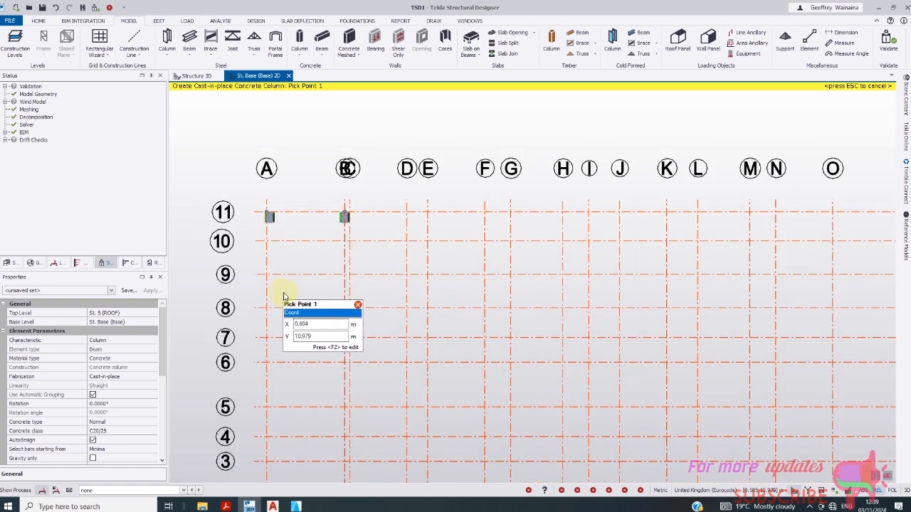
scroll(313, 281, "down", 1)
scroll(366, 231, "up", 1)
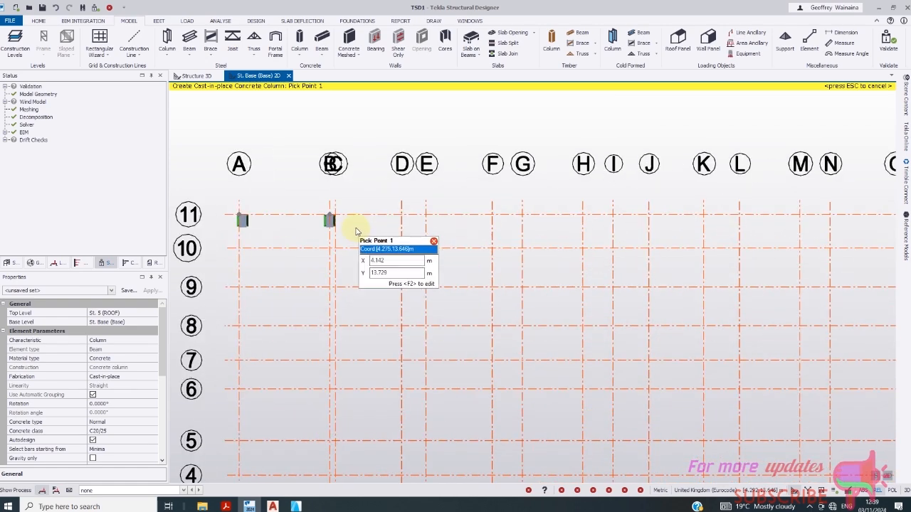
left_click(426, 216)
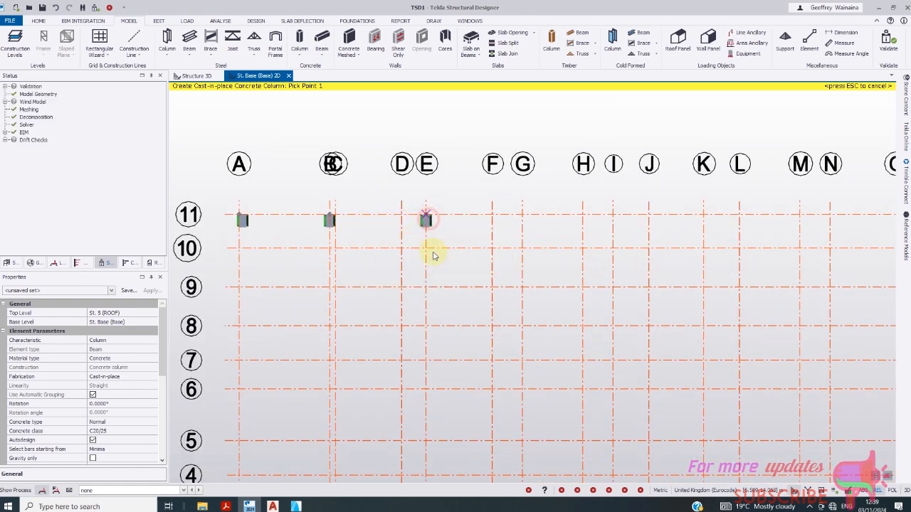
- Check the column on grid line 7 in ArchiCAD and place the corresponding concrete column at grid intersection G/11 in Tekla Structural Designer
scroll(306, 235, "down", 1)
mouse_move(279, 507)
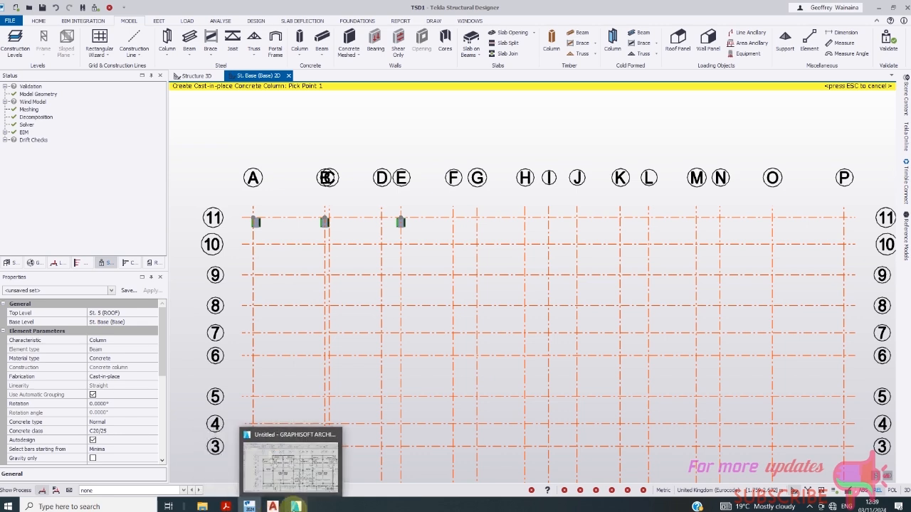
left_click(296, 506)
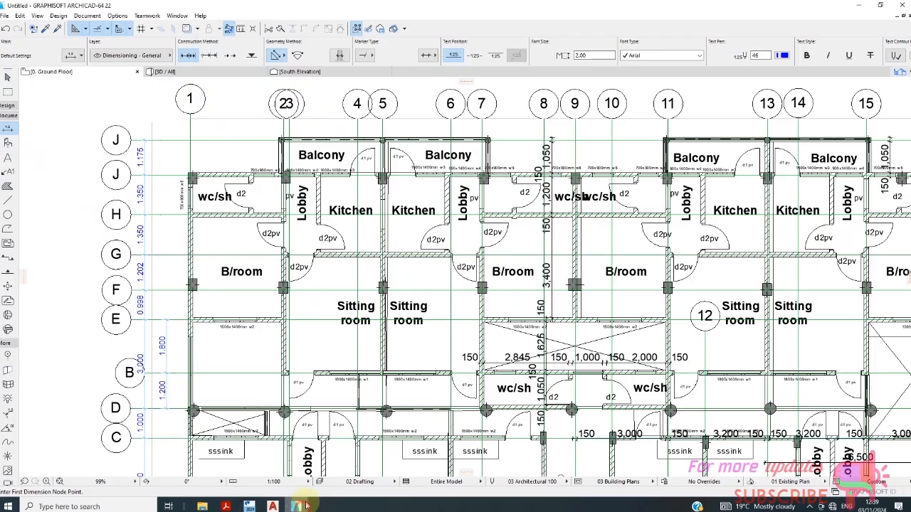
scroll(420, 173, "up", 3)
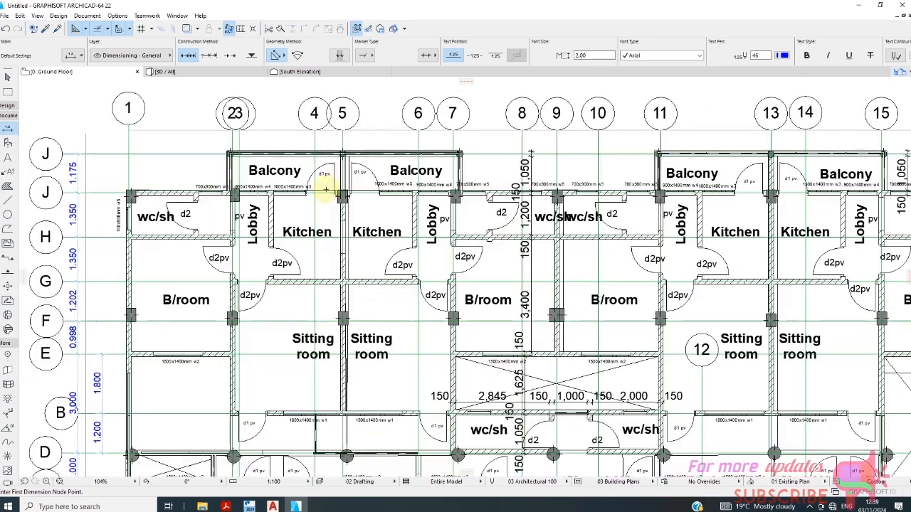
scroll(324, 185, "down", 3)
scroll(299, 242, "down", 2)
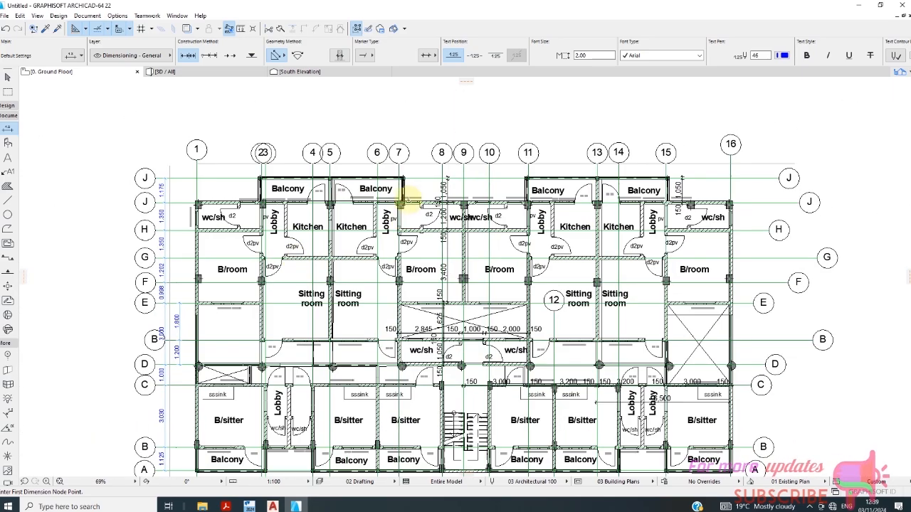
scroll(361, 364, "up", 3)
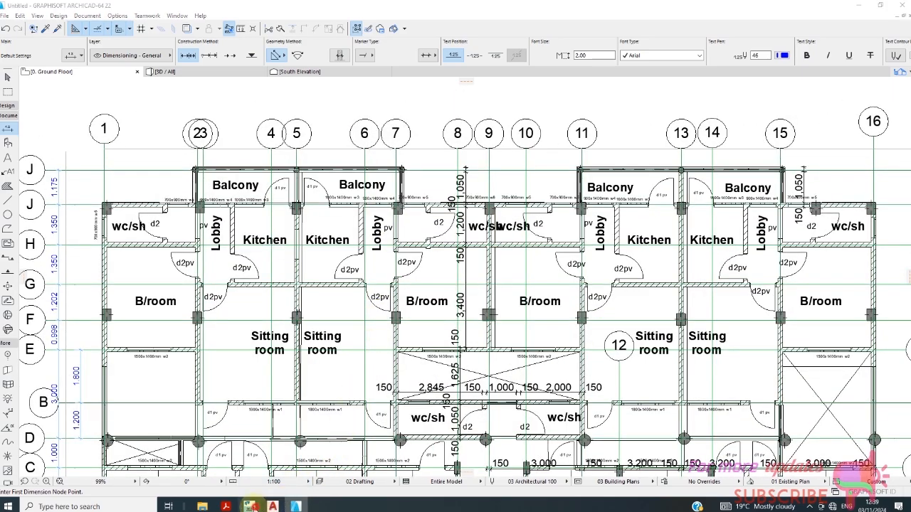
left_click(249, 507)
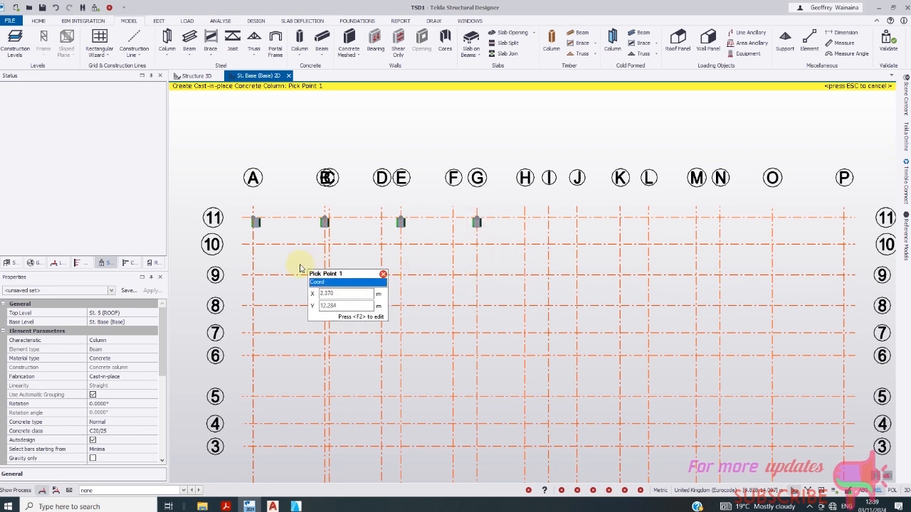
- Check the columns on grid lines 9 and 11 in ArchiCAD and place concrete columns at intersections I/11 and K/11 in Tekla Structural Designer
scroll(298, 306, "down", 1)
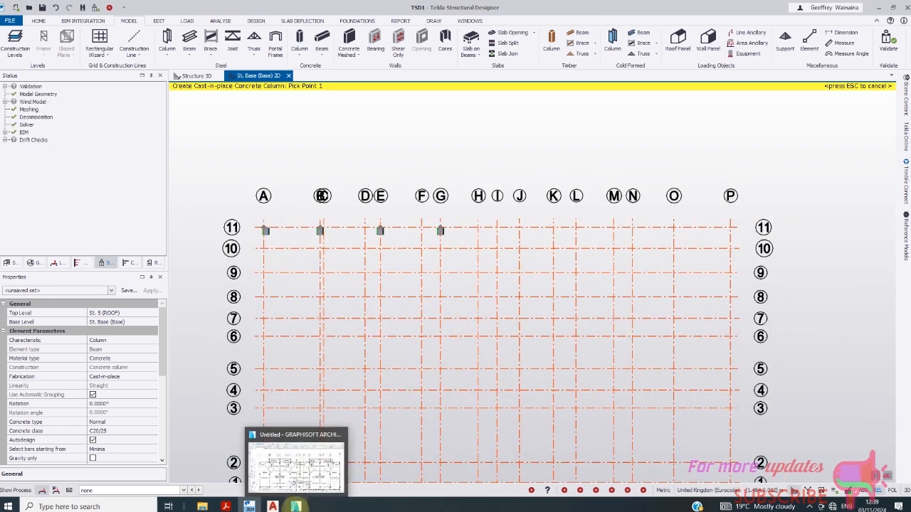
left_click(296, 506)
scroll(274, 264, "down", 1)
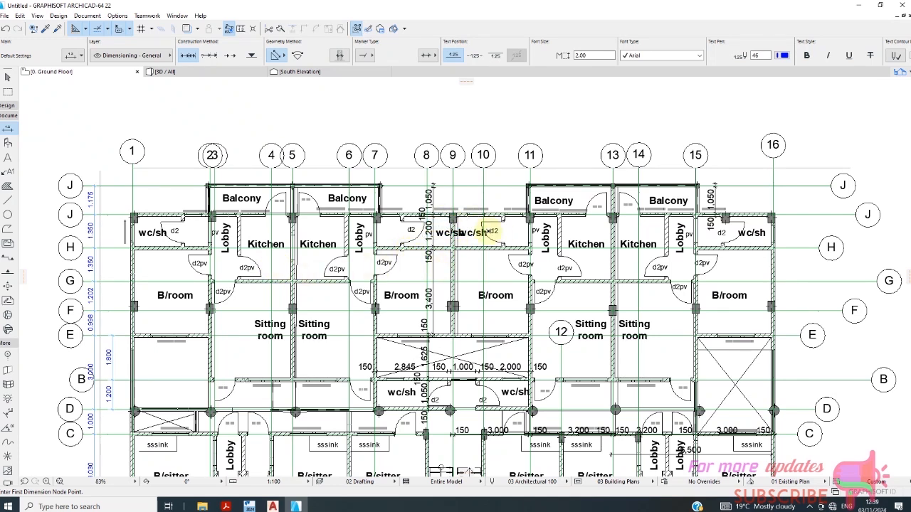
left_click(250, 506)
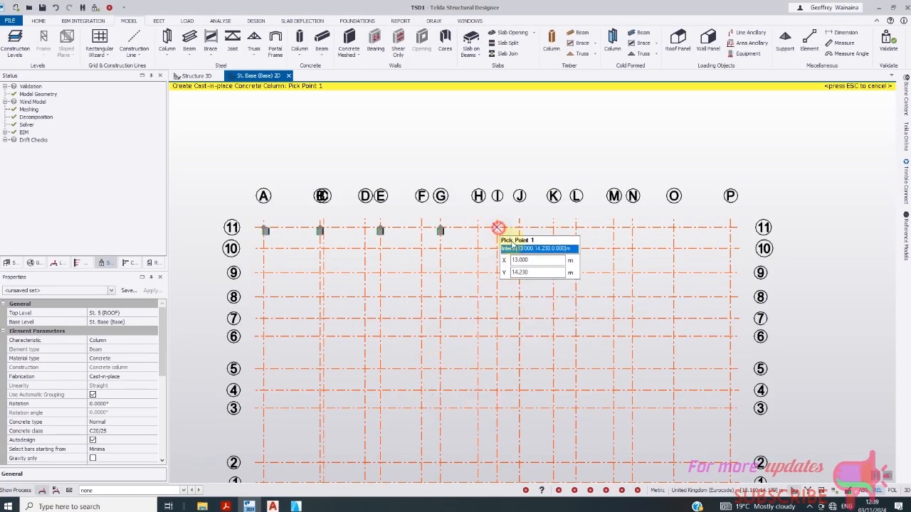
scroll(360, 299, "down", 1)
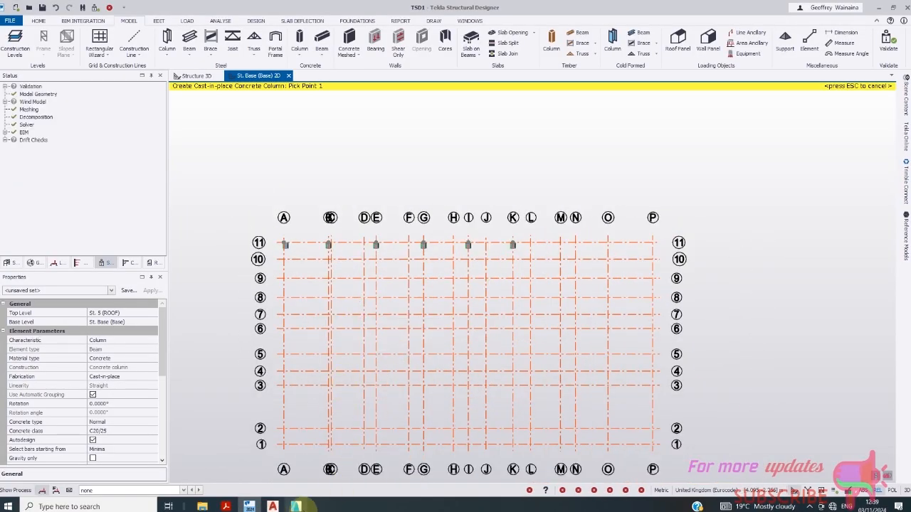
- Check the columns on grid lines 13, 15 and 16 in ArchiCAD and place concrete columns at M/11, O/11 and P/11 in Tekla Structural Designer
left_click(296, 506)
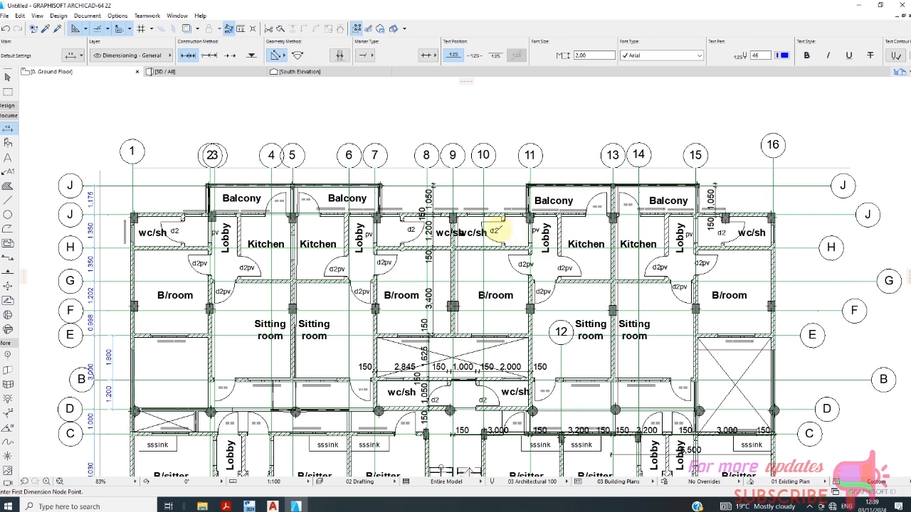
scroll(496, 231, "down", 4)
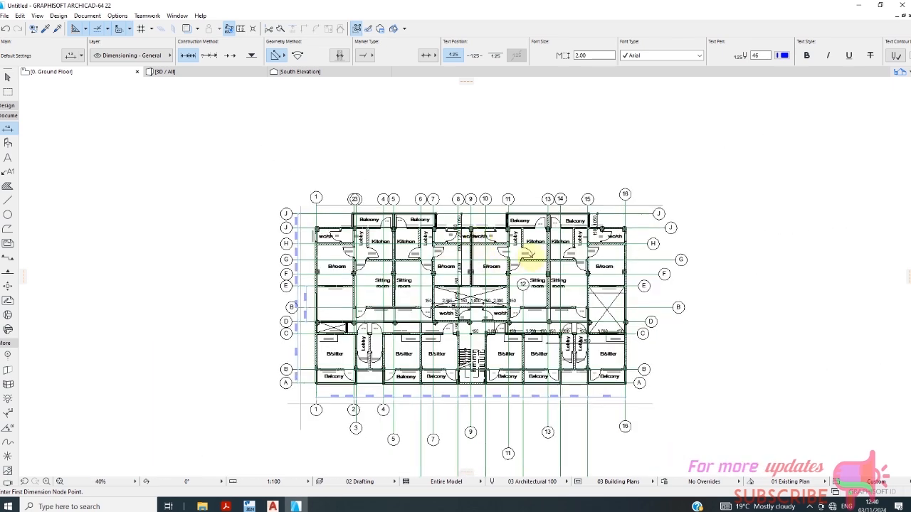
scroll(525, 253, "up", 3)
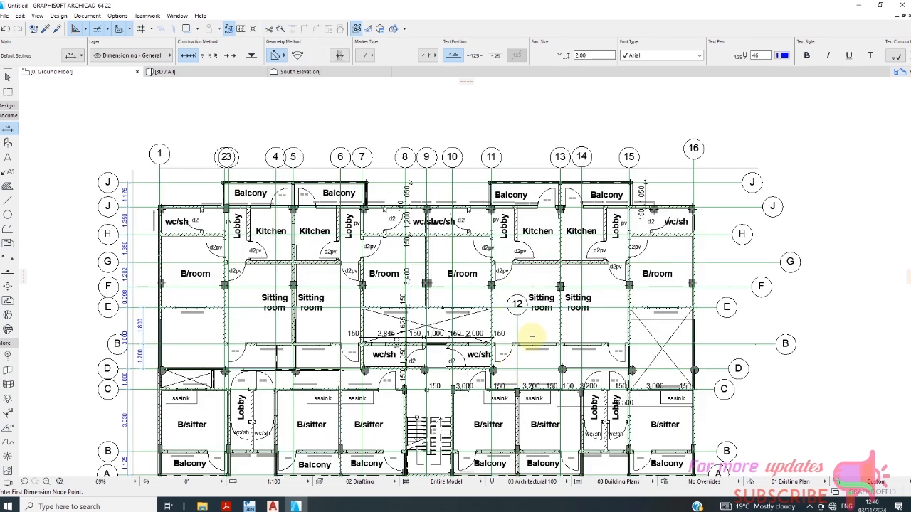
scroll(553, 242, "up", 3)
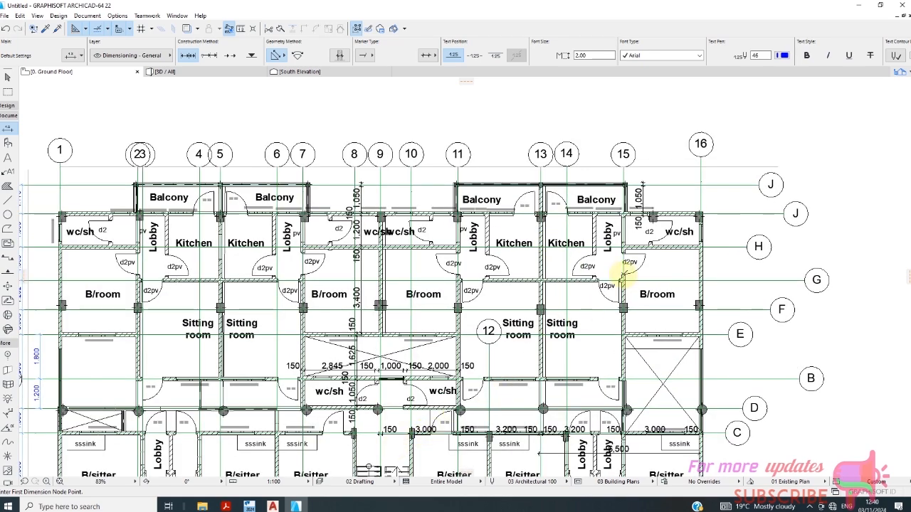
left_click(251, 507)
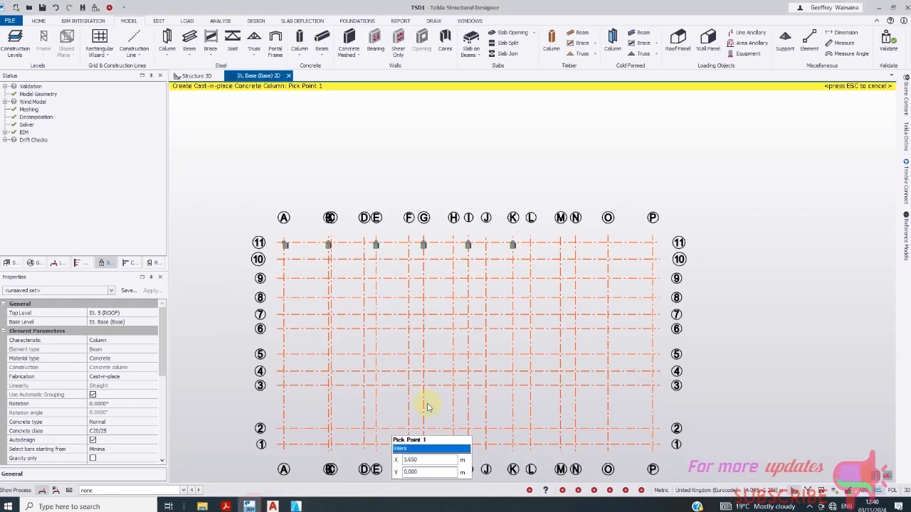
left_click(560, 245)
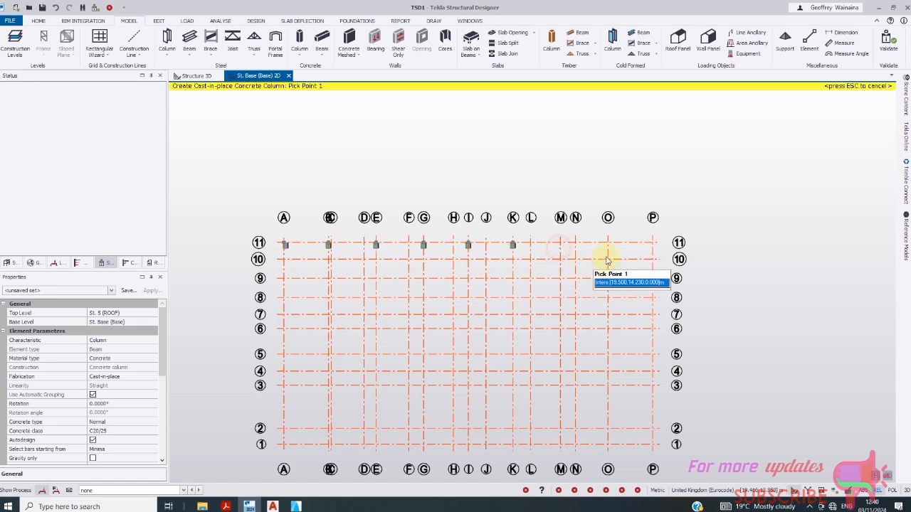
left_click(609, 245)
left_click(651, 242)
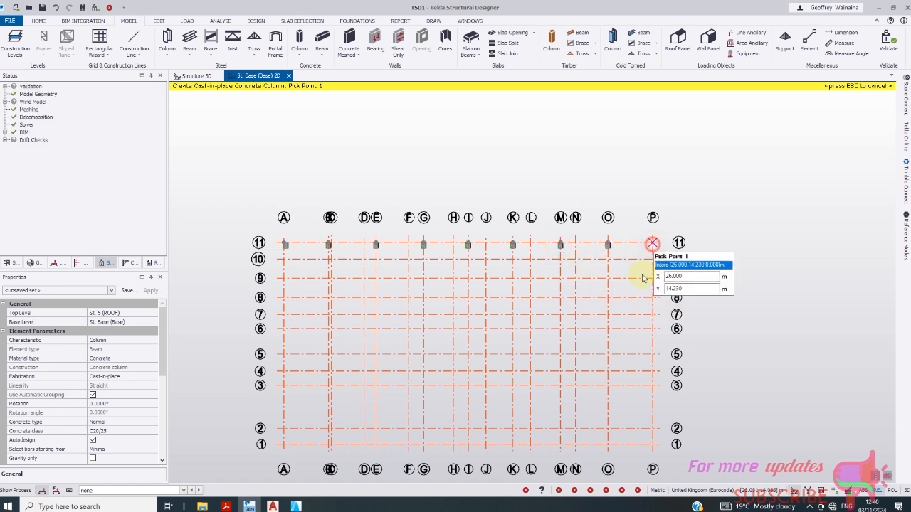
scroll(392, 238, "down", 1)
scroll(349, 302, "up", 2)
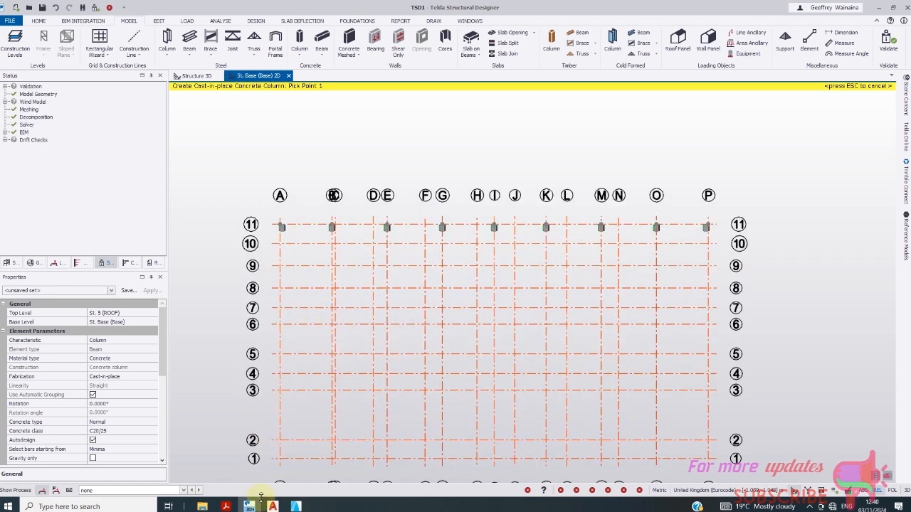
- Recheck the top column row in ArchiCAD and place concrete columns at grid intersections A/10, B/10 and E/10 in Tekla Structural Designer
left_click(295, 506)
scroll(440, 203, "down", 1)
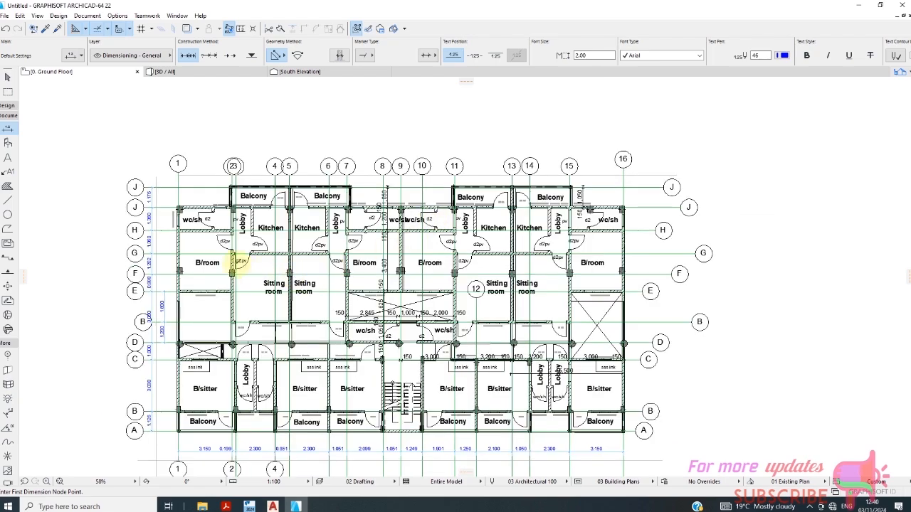
scroll(162, 227, "up", 1)
scroll(162, 227, "up", 1)
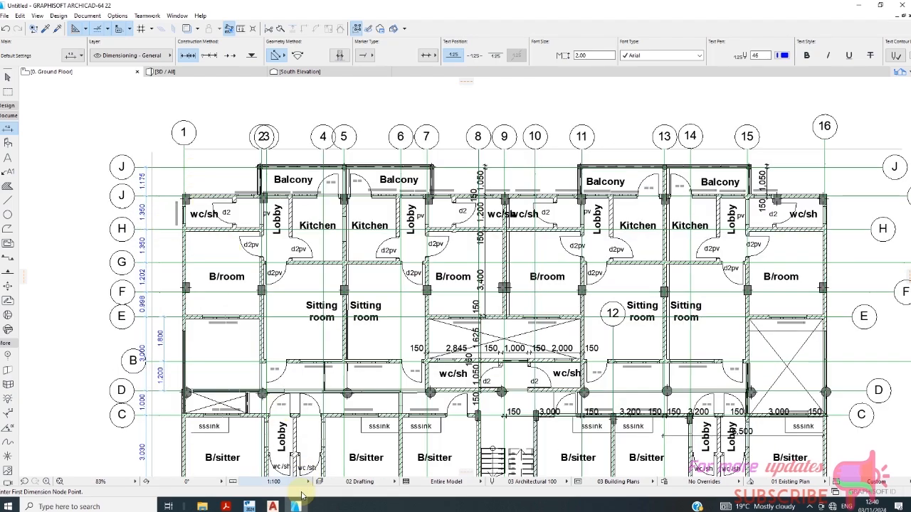
left_click(272, 506)
left_click(249, 506)
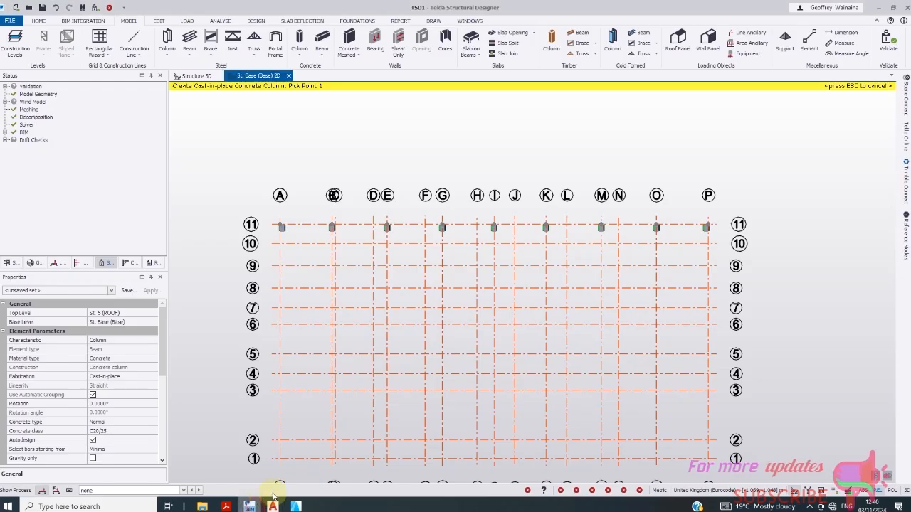
left_click(279, 248)
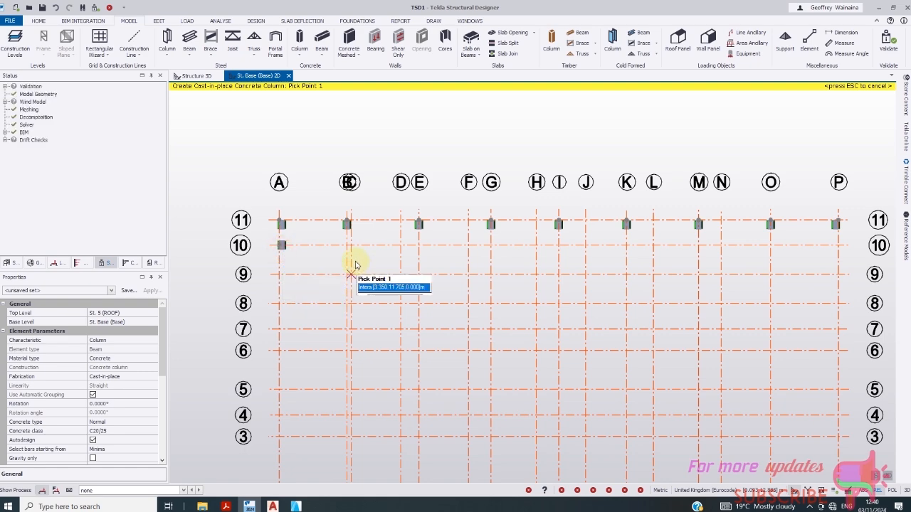
scroll(356, 258, "up", 2)
left_click(343, 238)
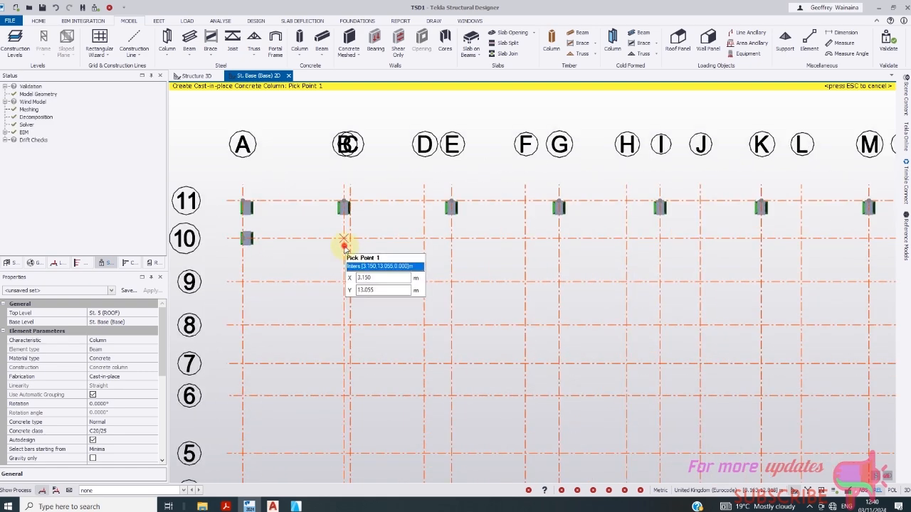
left_click(452, 238)
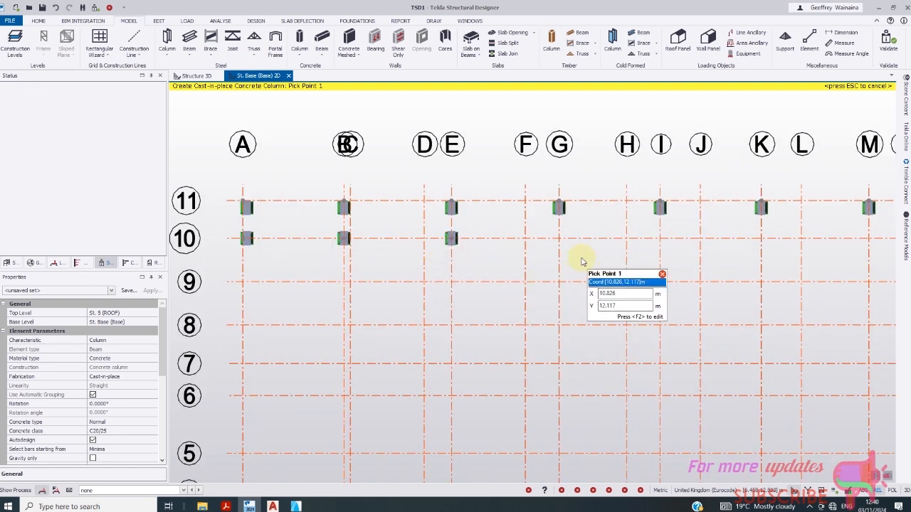
- Complete the column row on grid line 10 with concrete columns at G, I, K, M, O and P
left_click(657, 243)
scroll(178, 238, "down", 2)
scroll(530, 250, "up", 1)
left_click(610, 236)
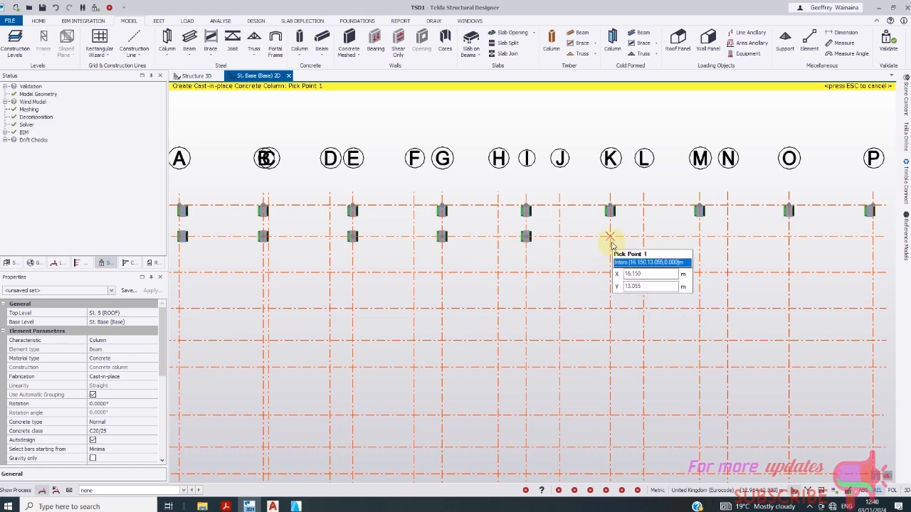
left_click(700, 236)
scroll(171, 259, "down", 1)
scroll(171, 259, "down", 1)
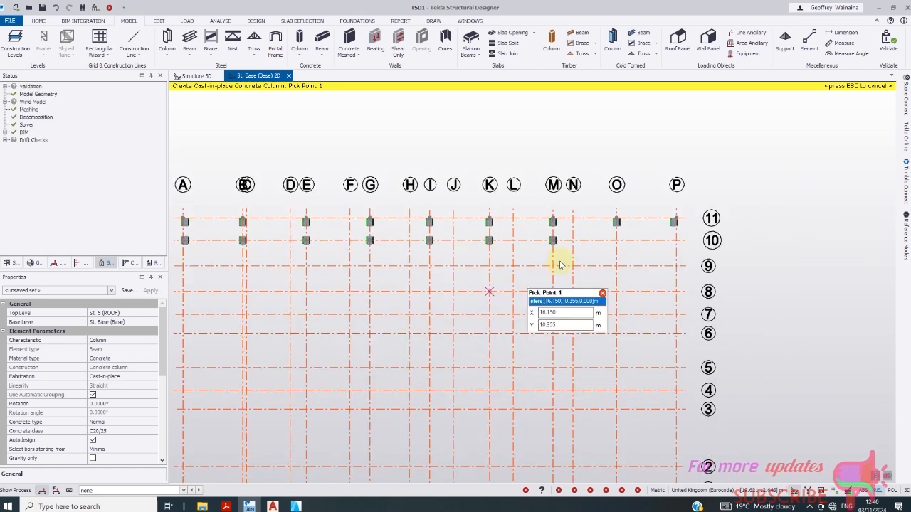
left_click(617, 239)
left_click(680, 248)
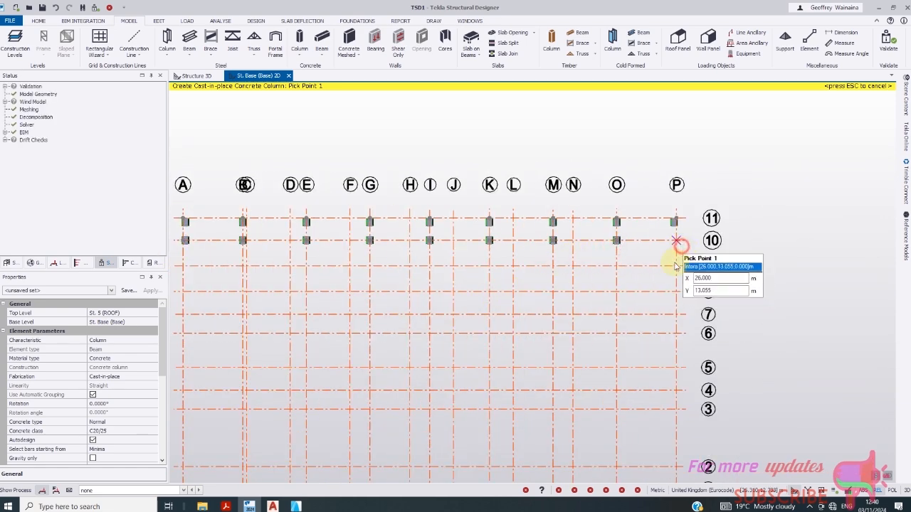
key("Escape")
- Delete the whole row of concrete columns on grid line 11 together with their supports
scroll(501, 253, "down", 1)
scroll(500, 254, "down", 1)
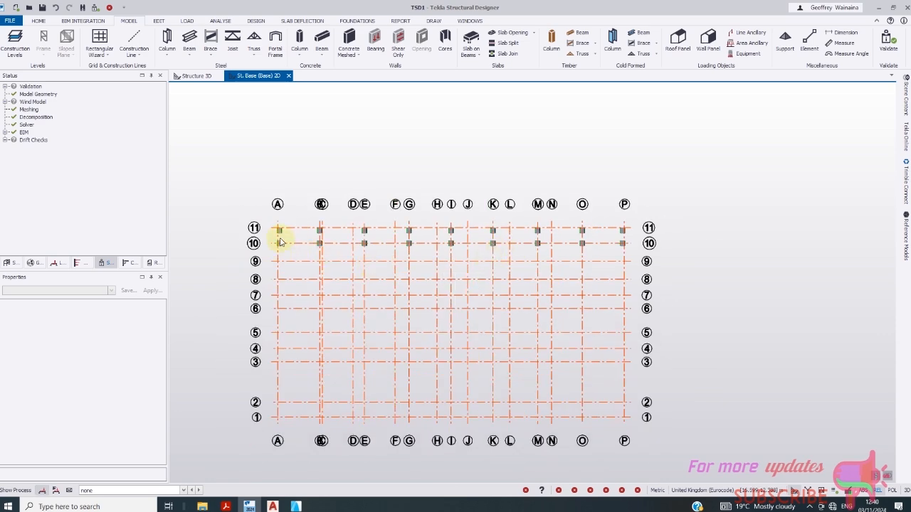
scroll(281, 243, "up", 4)
left_click_drag(264, 216, 820, 235)
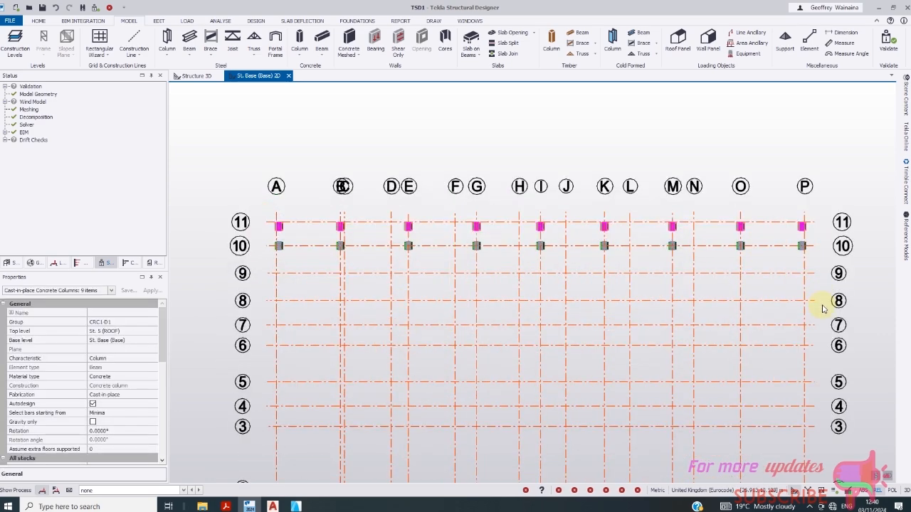
key("Delete")
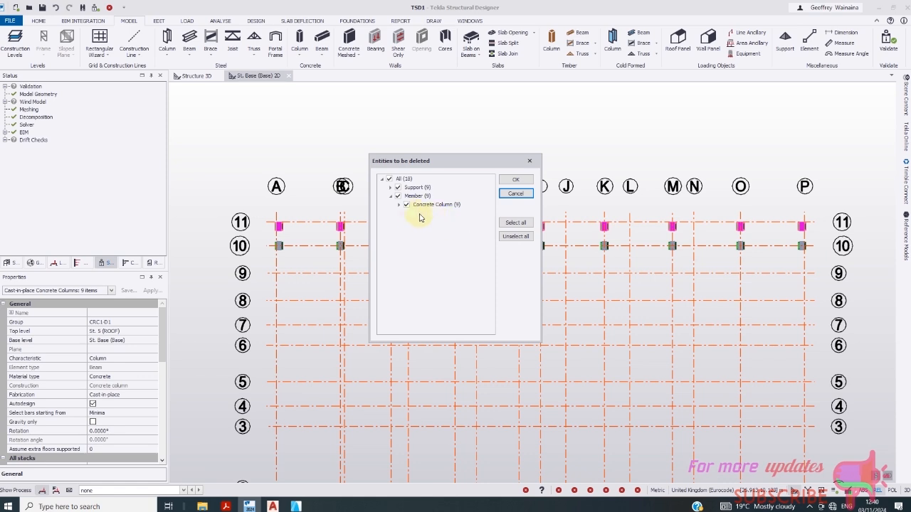
left_click(391, 188)
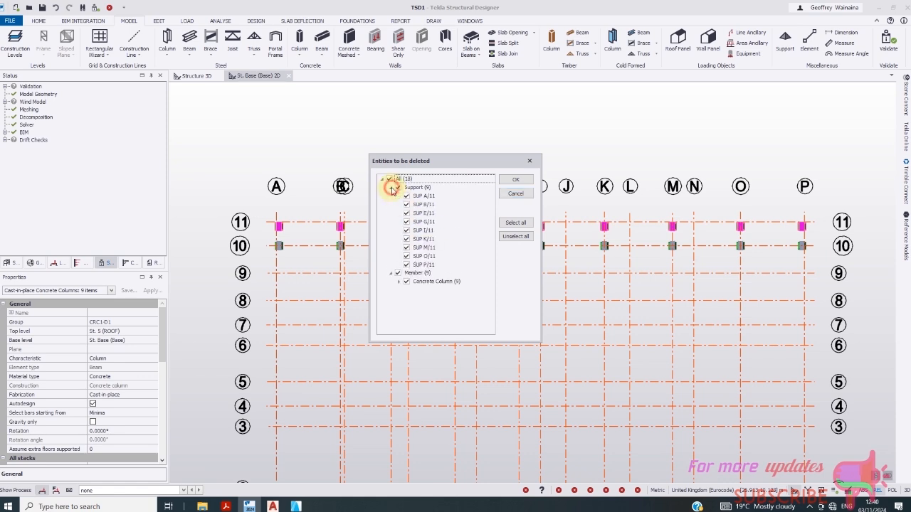
left_click(515, 183)
- Check the column row on grid line F in ArchiCAD and place 250x450 concrete columns at A/7, B/7 and E/7 in Tekla Structural Designer
scroll(324, 265, "up", 3)
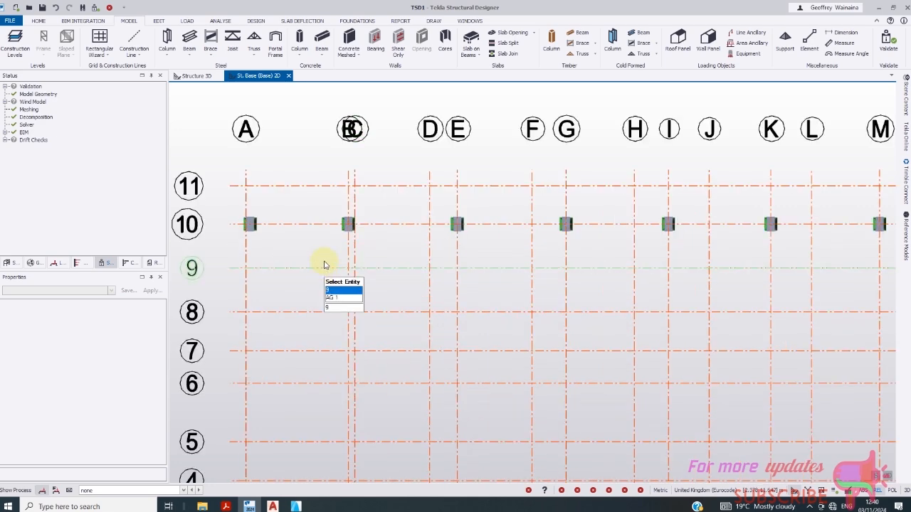
scroll(324, 265, "down", 3)
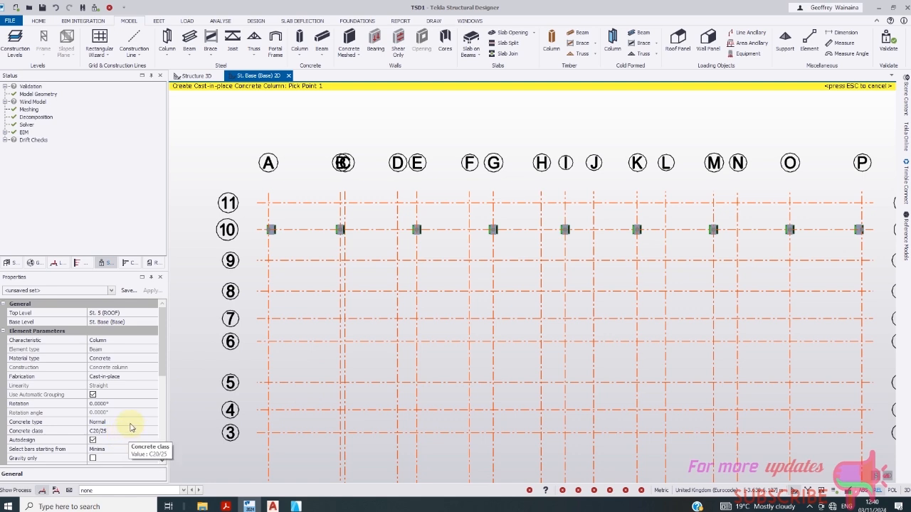
left_click_drag(162, 366, 161, 395)
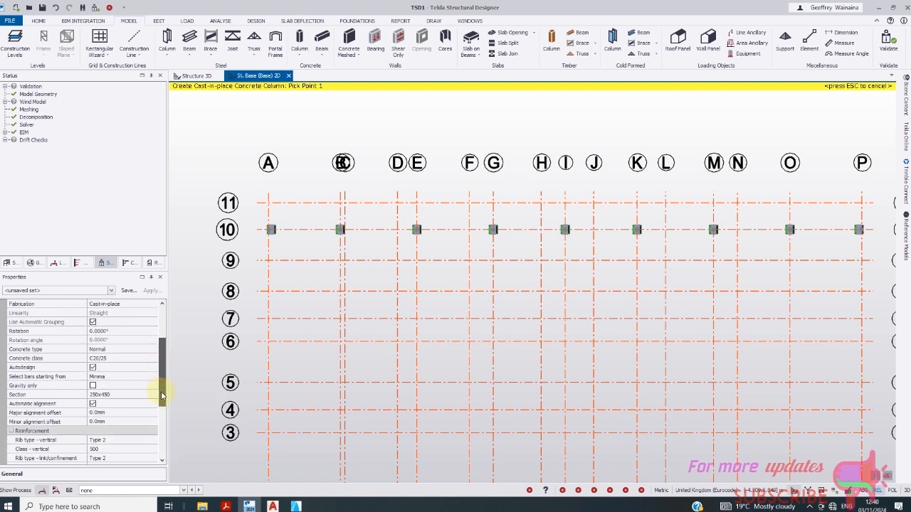
left_click(295, 507)
scroll(249, 226, "up", 2)
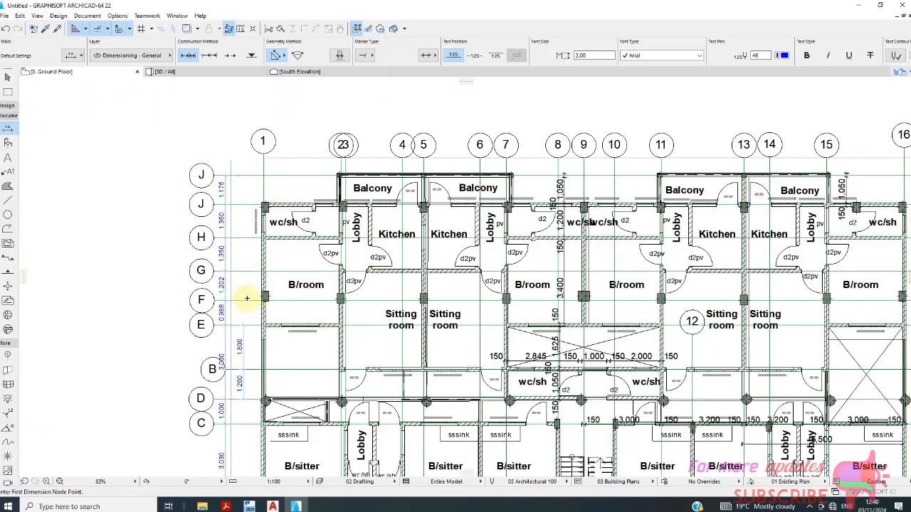
left_click(273, 506)
left_click(250, 506)
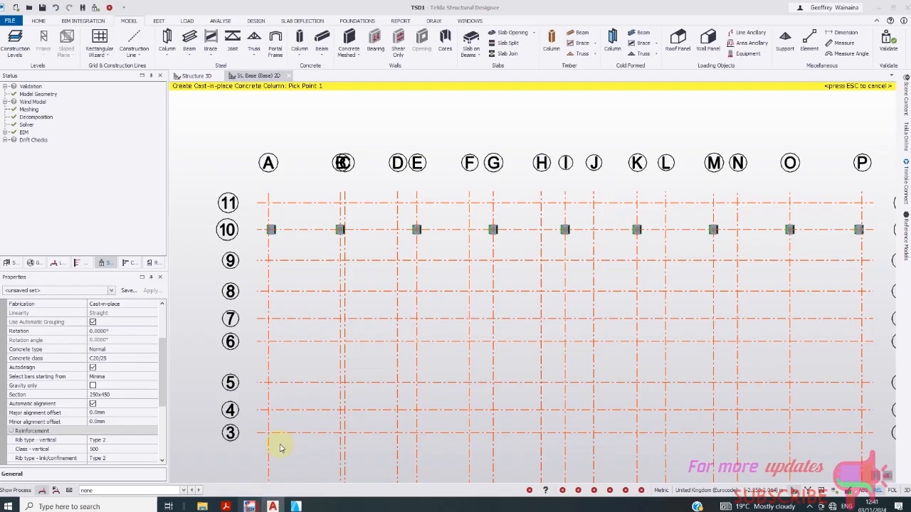
left_click(268, 320)
scroll(319, 325, "up", 2)
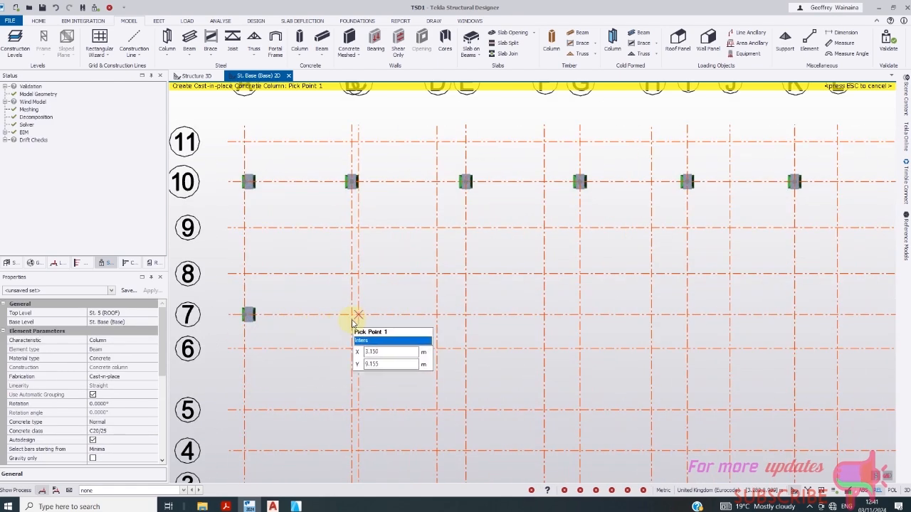
left_click(356, 319)
left_click(463, 318)
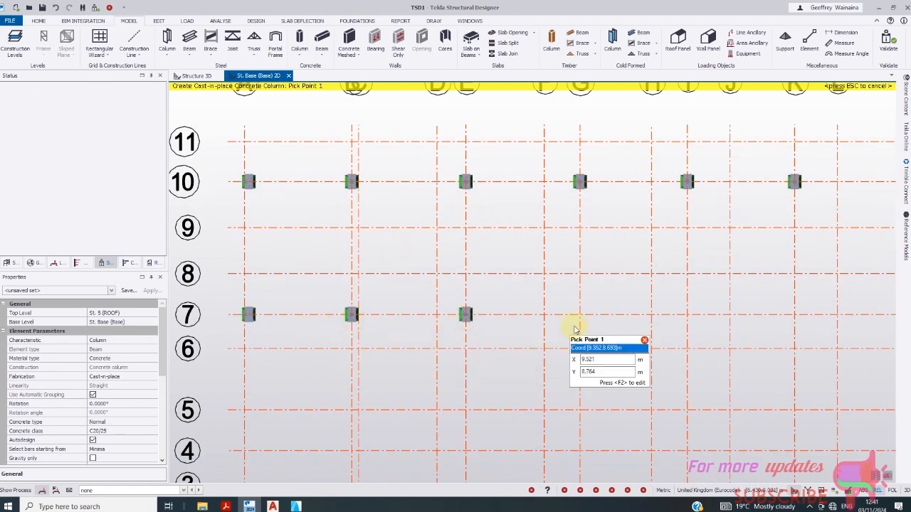
- Place concrete columns at grid intersections G/7, I/7 and K/7
left_click(578, 314)
scroll(381, 288, "down", 1)
scroll(605, 319, "up", 1)
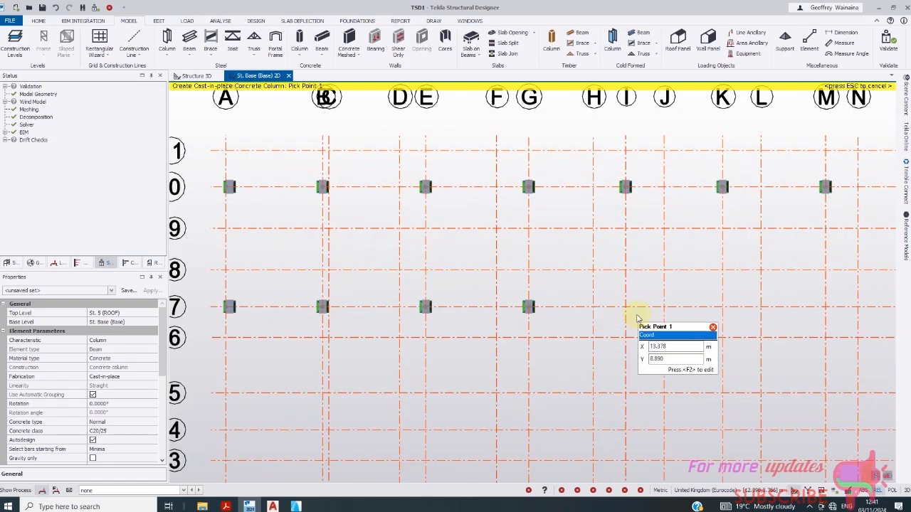
left_click(625, 308)
scroll(413, 285, "down", 3)
scroll(620, 319, "up", 2)
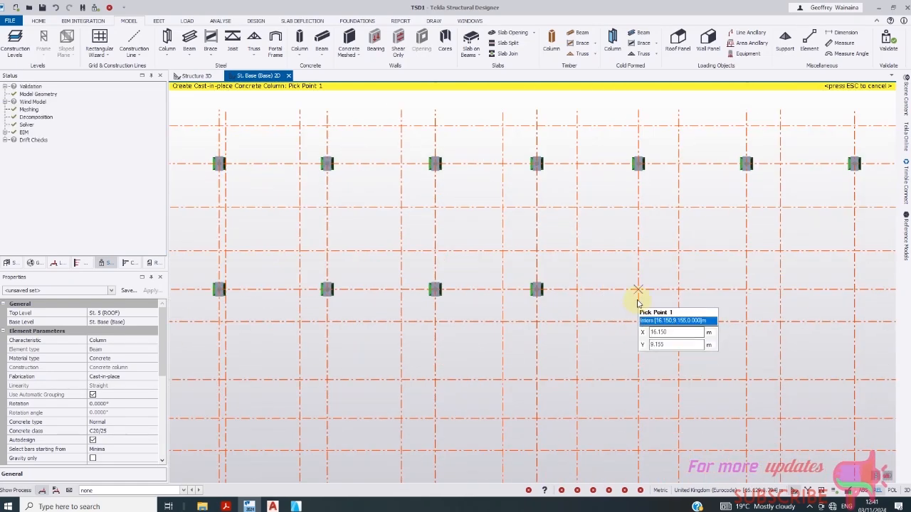
left_click(636, 293)
- Finish the row on grid line 7 with concrete columns at intersections M/7, O/7 and P/7
scroll(633, 313, "down", 1)
scroll(644, 301, "up", 1)
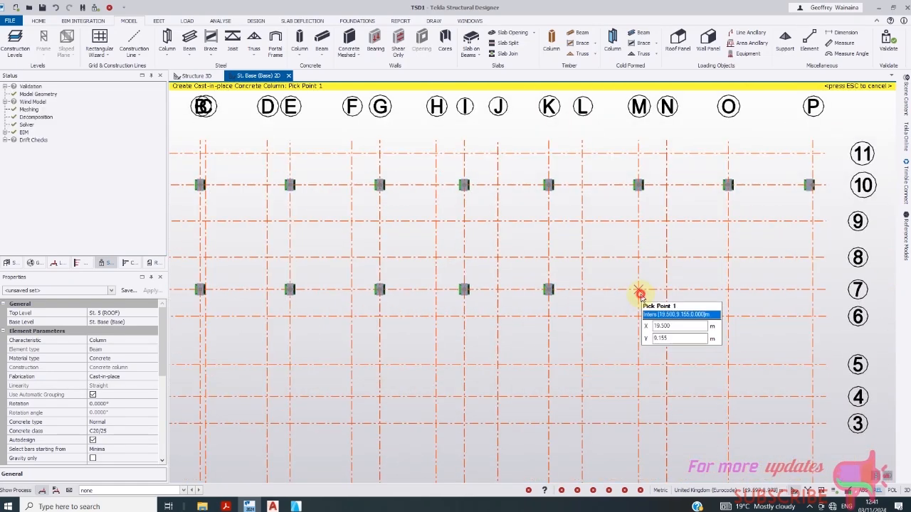
left_click(640, 290)
left_click(728, 290)
left_click(813, 292)
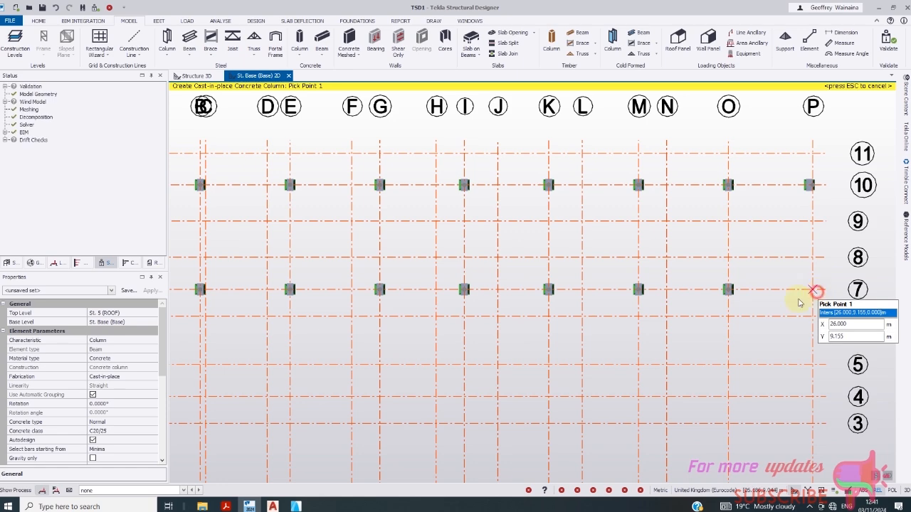
scroll(637, 235, "down", 1)
- Examine the columns along grid lines A to D on the ArchiCAD floor plan, starting from grid line 1
left_click(296, 506)
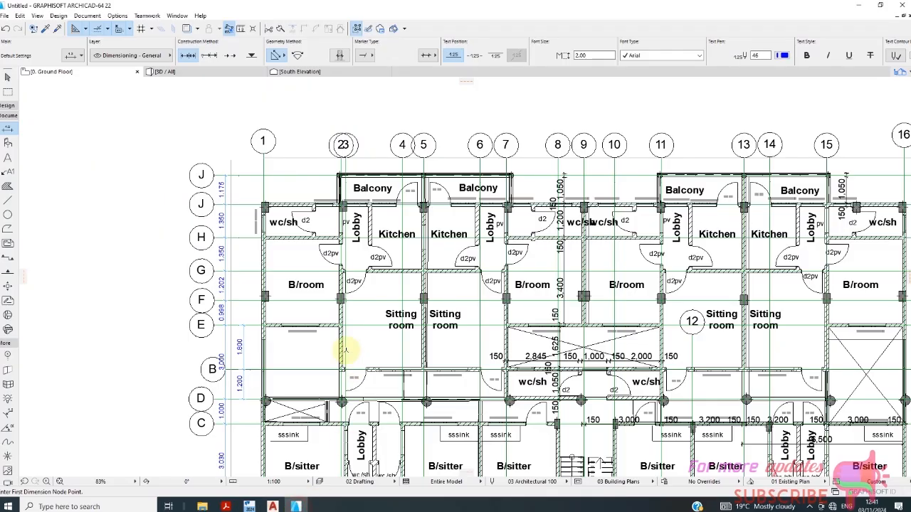
scroll(324, 320, "down", 2)
scroll(291, 396, "up", 3)
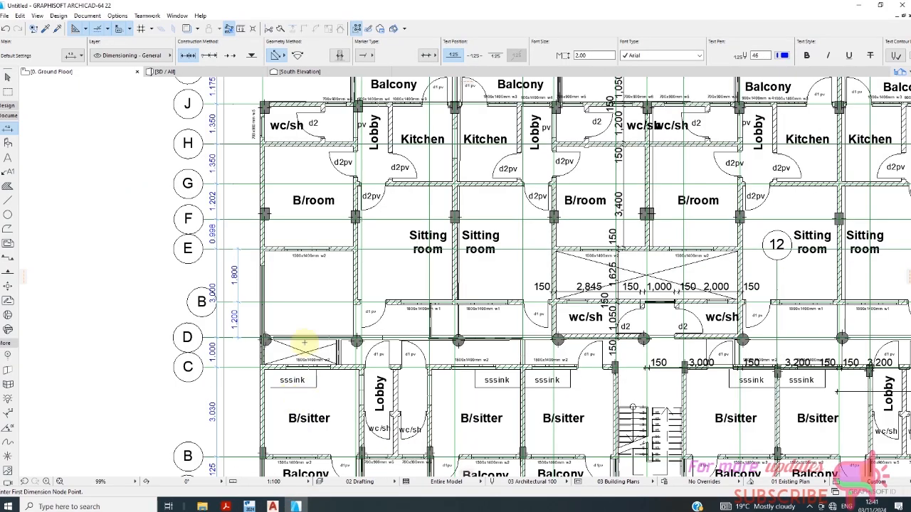
scroll(273, 265, "down", 1)
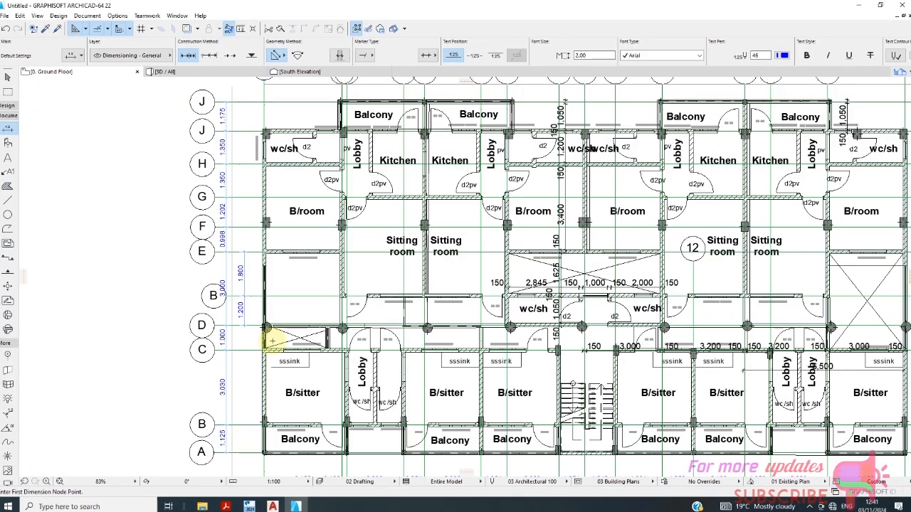
scroll(270, 417, "down", 2)
scroll(310, 419, "up", 2)
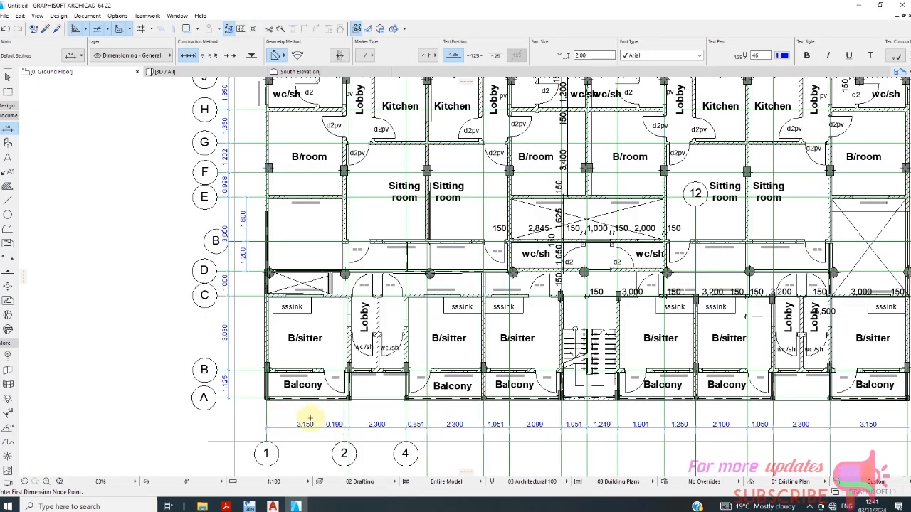
scroll(263, 381, "up", 2)
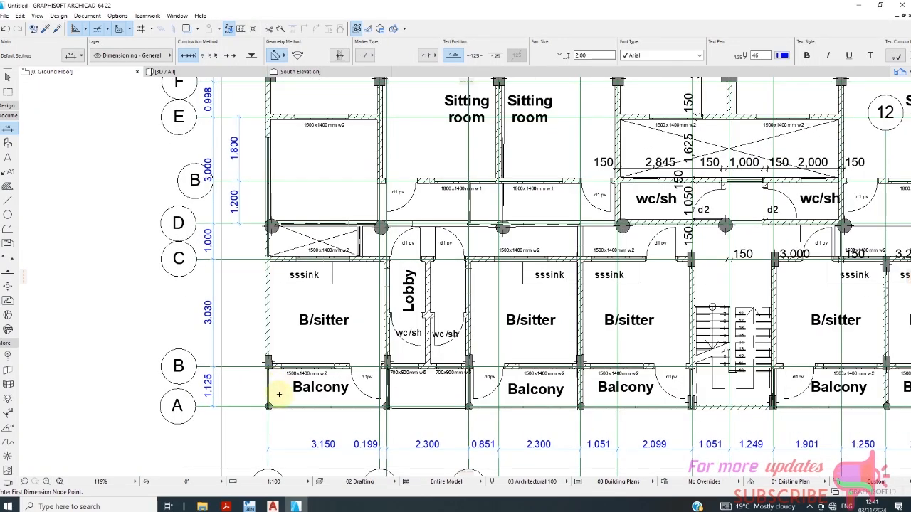
scroll(273, 399, "down", 1)
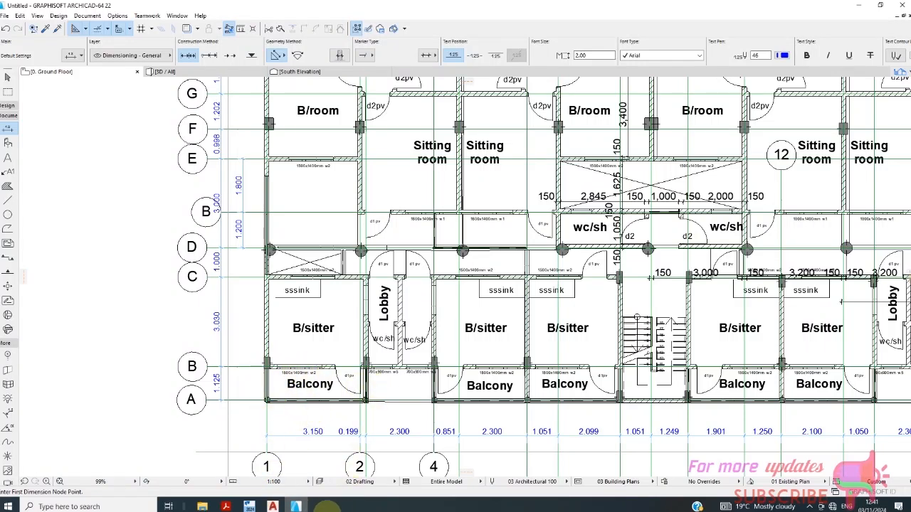
- Switch to Tekla Structural Designer and place concrete columns at grid intersections A/2 and C/2
left_click(276, 506)
left_click(250, 506)
scroll(319, 423, "up", 2)
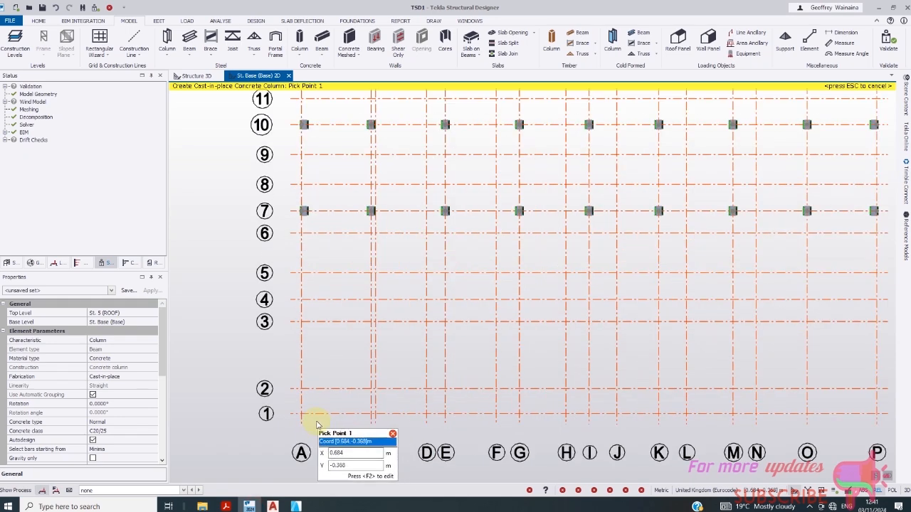
left_click(303, 388)
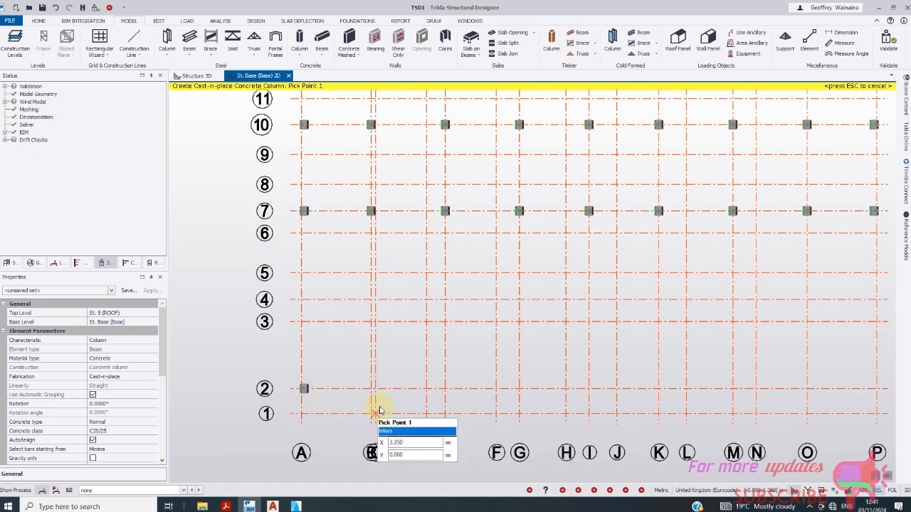
scroll(372, 389, "up", 1)
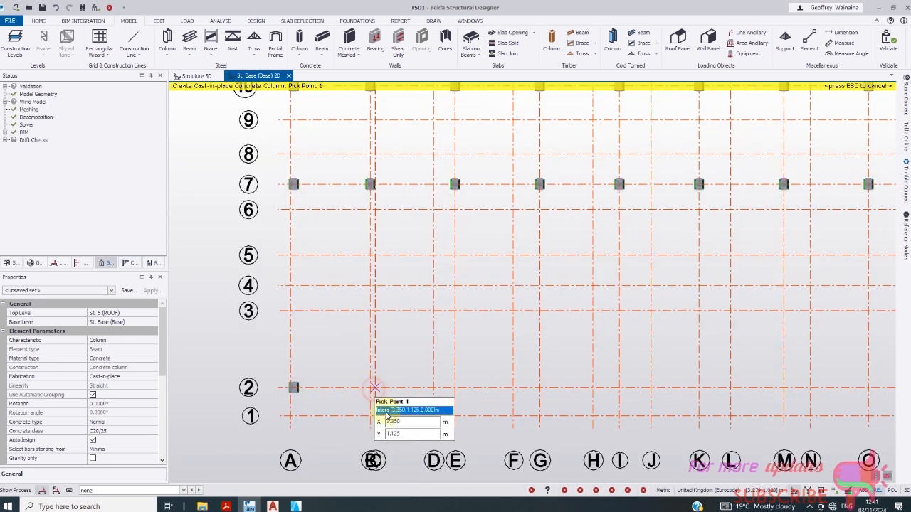
left_click(387, 416)
- Check the next balcony columns in ArchiCAD and place concrete columns at D/2 and F/2 in Tekla Structural Designer
left_click(297, 506)
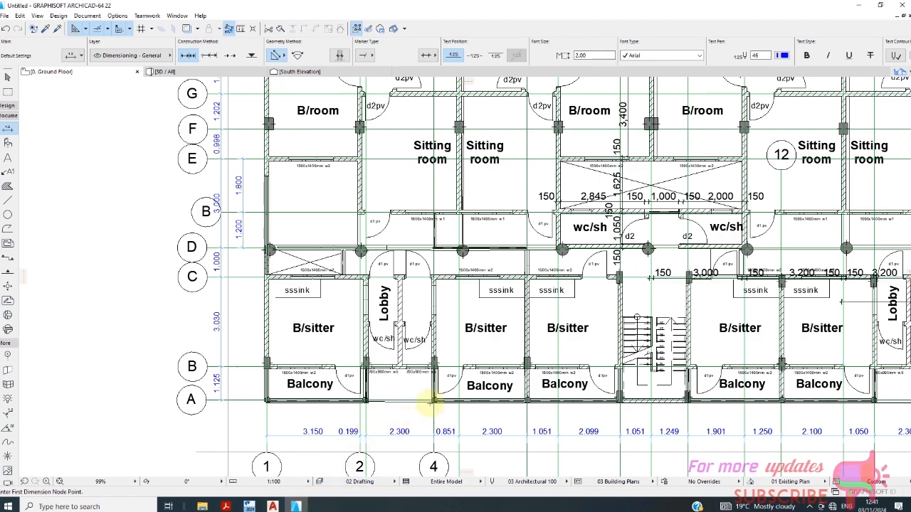
scroll(431, 404, "up", 1)
scroll(338, 463, "down", 1)
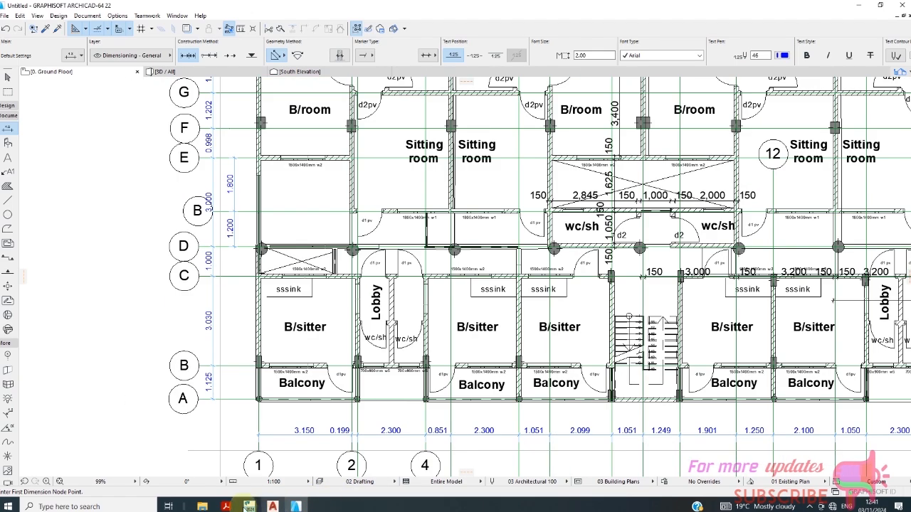
left_click(248, 506)
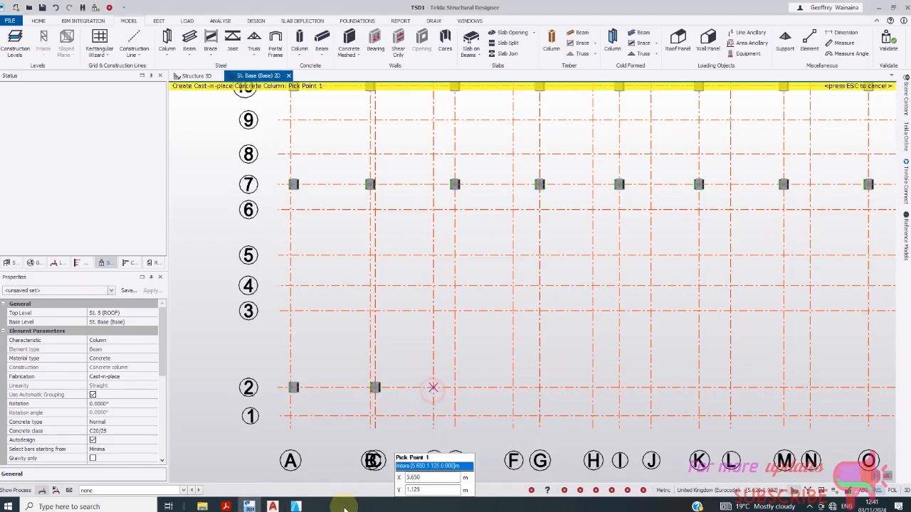
left_click(296, 506)
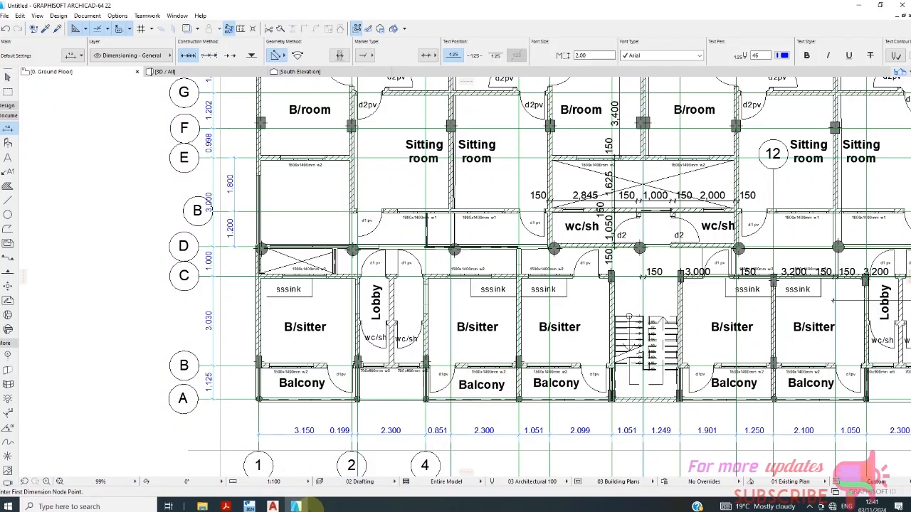
left_click(249, 506)
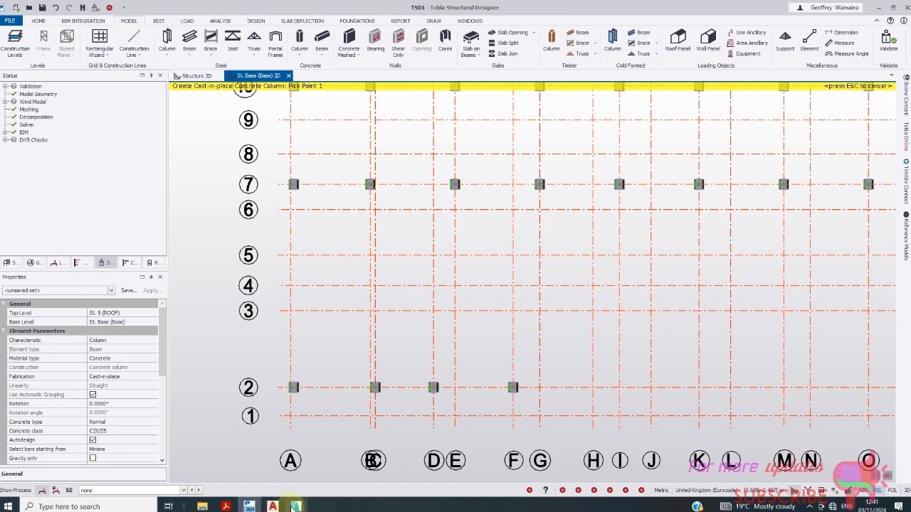
- Check the columns beside the staircase in ArchiCAD and place concrete columns at H/1 and J/1 in Tekla Structural Designer
mouse_move(296, 506)
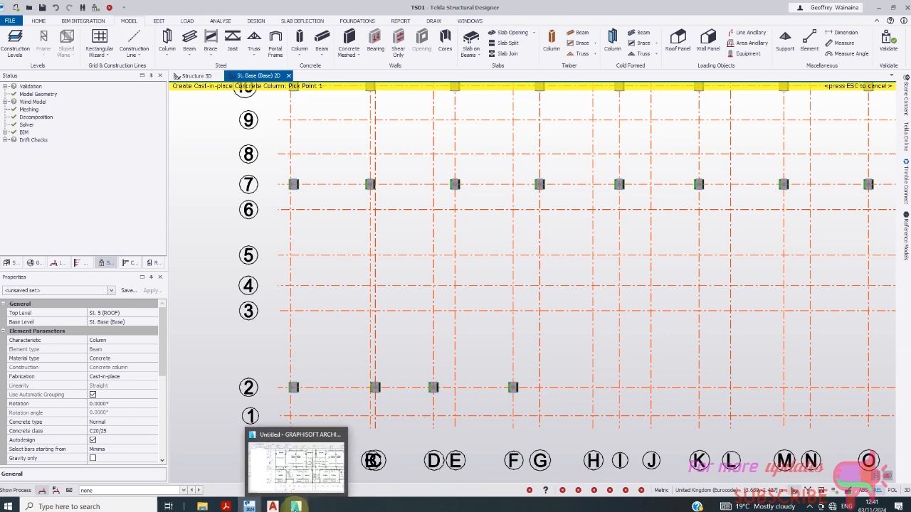
left_click(296, 506)
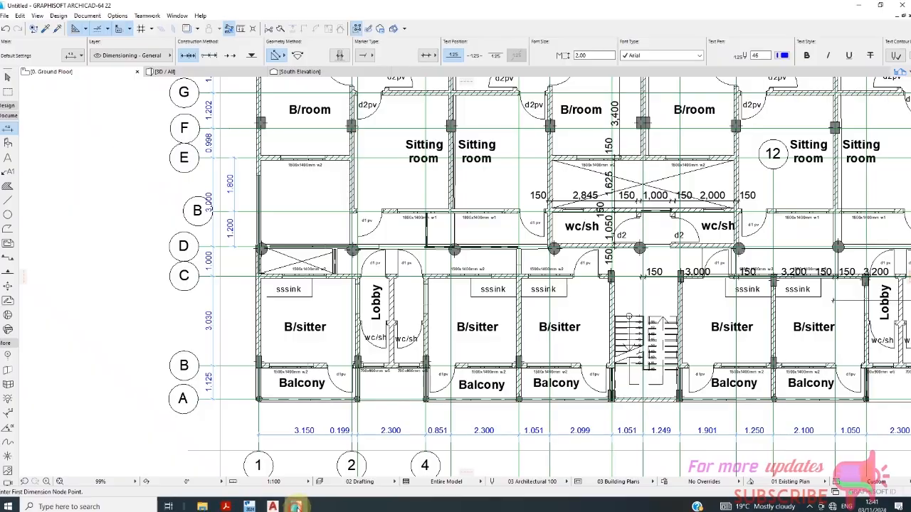
scroll(198, 289, "down", 1)
scroll(551, 373, "up", 1)
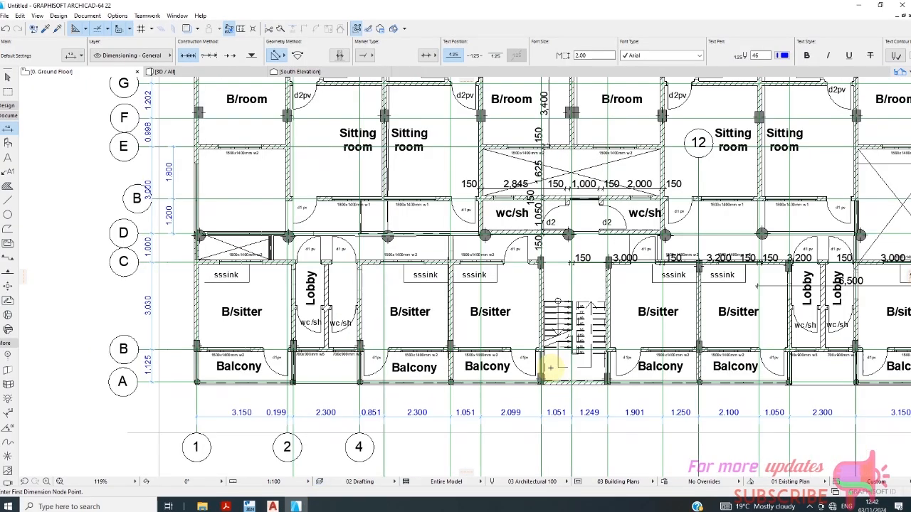
scroll(551, 373, "up", 1)
scroll(404, 338, "down", 1)
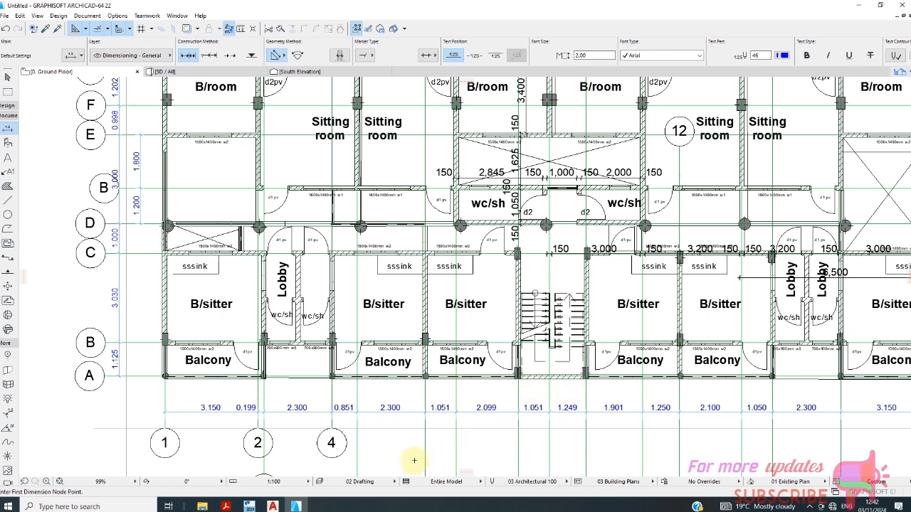
left_click(249, 506)
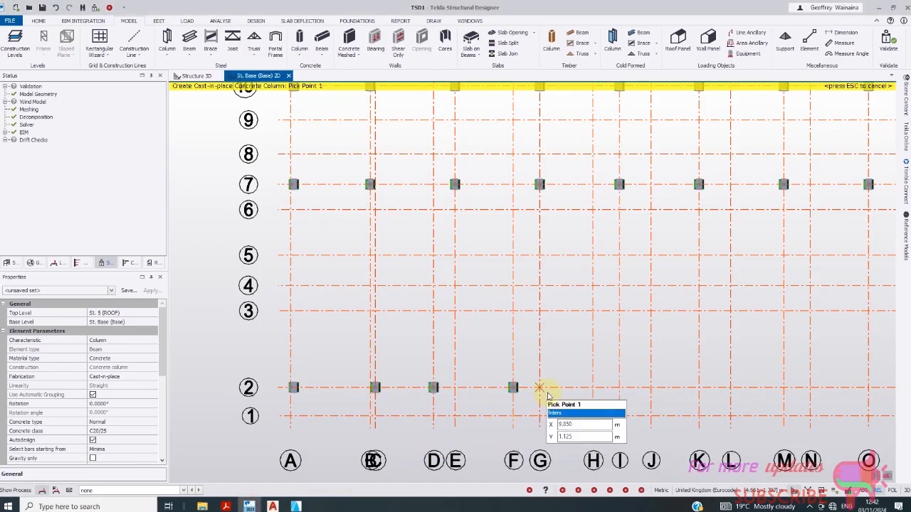
left_click(590, 420)
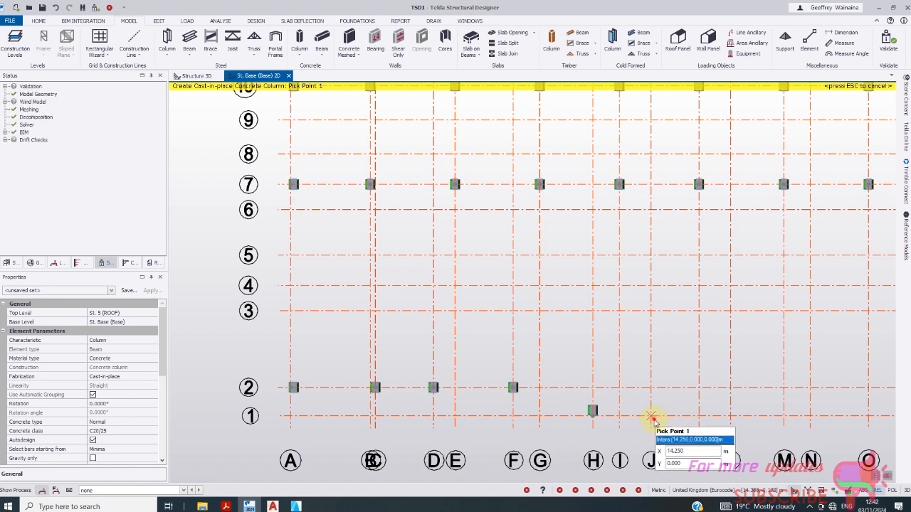
left_click(651, 416)
scroll(656, 425, "down", 1)
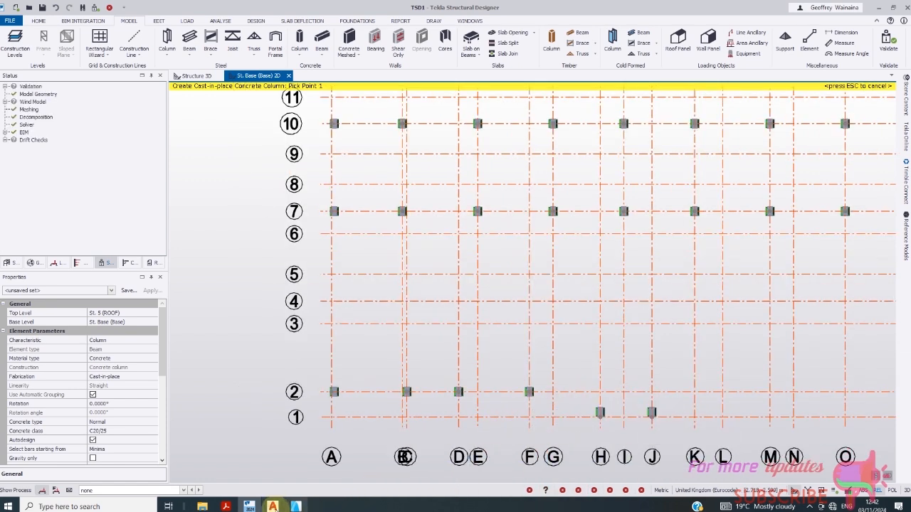
- Check the balcony columns past the staircase in ArchiCAD and place a concrete column at L/2 in Tekla Structural Designer
left_click(273, 506)
scroll(570, 346, "down", 1)
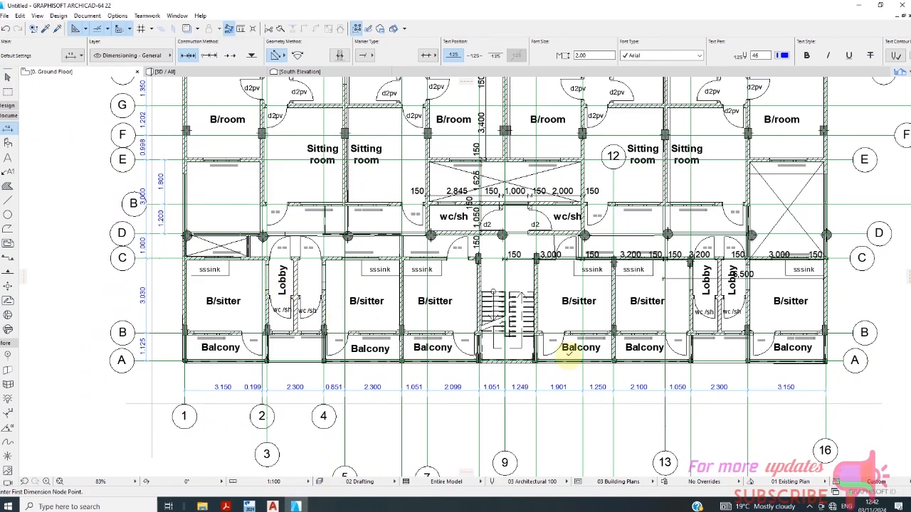
scroll(594, 363, "up", 1)
scroll(619, 345, "up", 1)
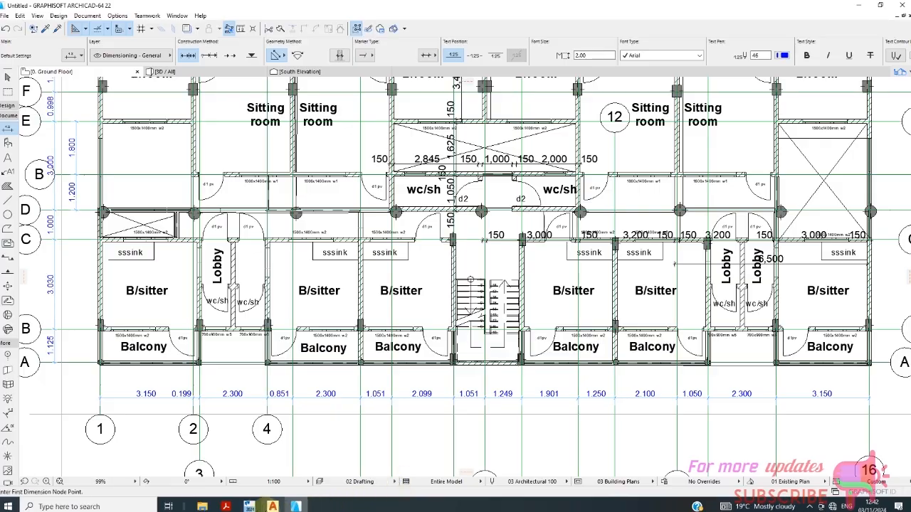
left_click(249, 506)
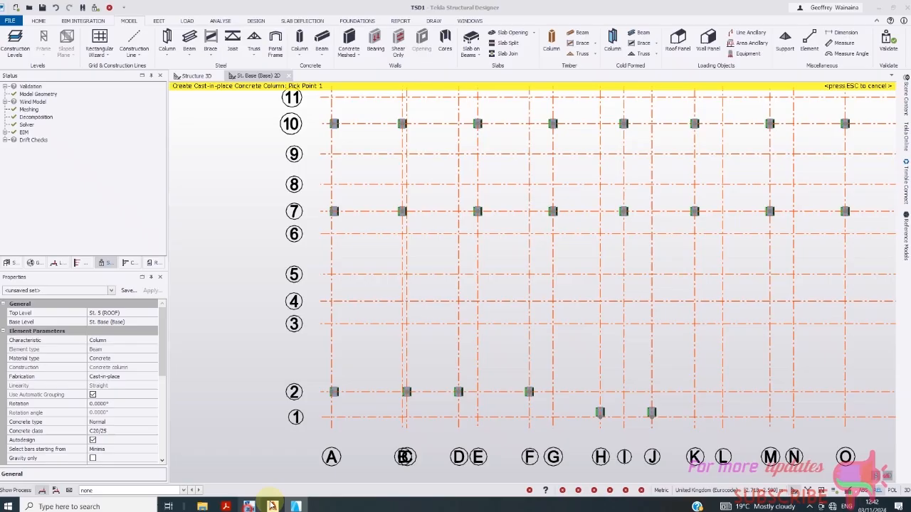
left_click(722, 391)
scroll(264, 290, "down", 1)
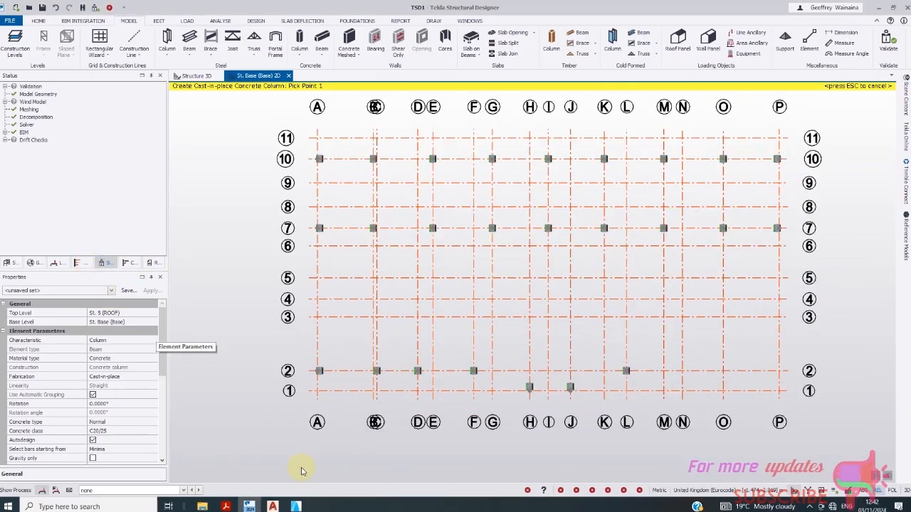
- Examine the remaining balcony columns up to grid line 16 in ArchiCAD and compare them with the ground floor plan's parking columns
left_click(296, 506)
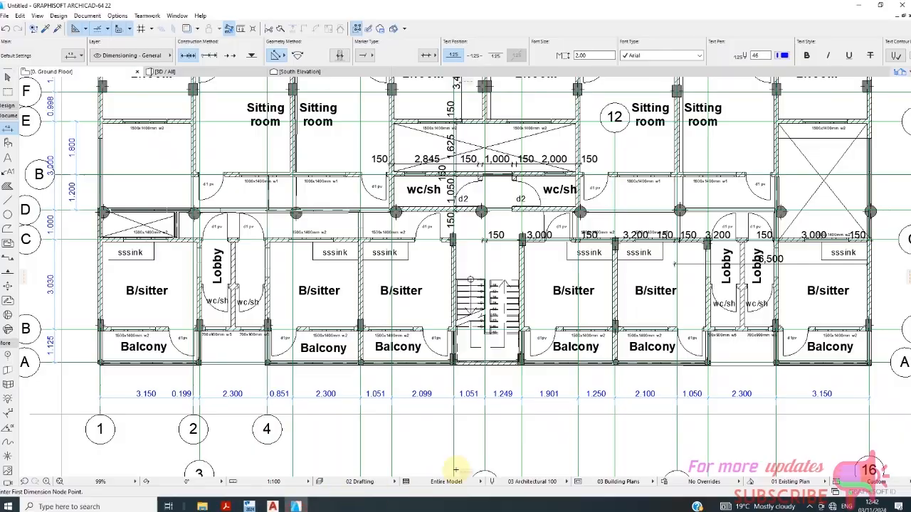
scroll(330, 329, "down", 1)
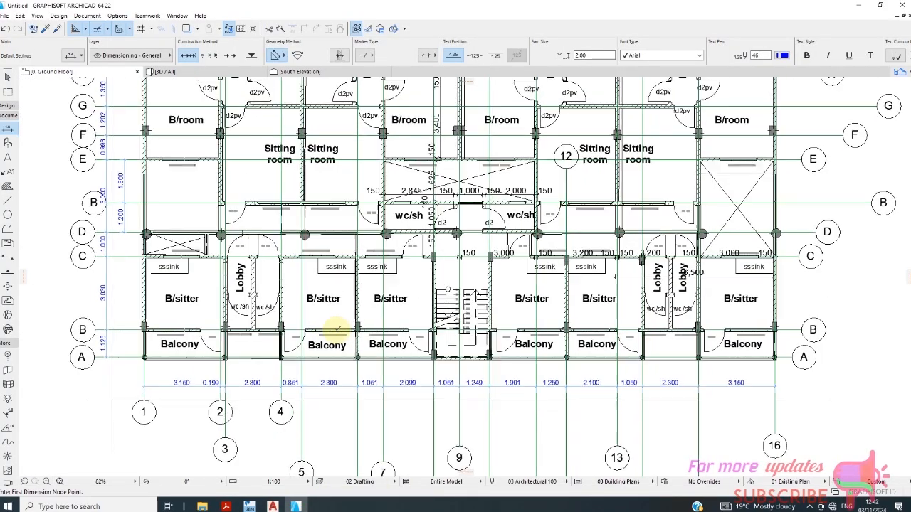
scroll(579, 346, "down", 1)
scroll(588, 329, "up", 2)
scroll(613, 322, "up", 1)
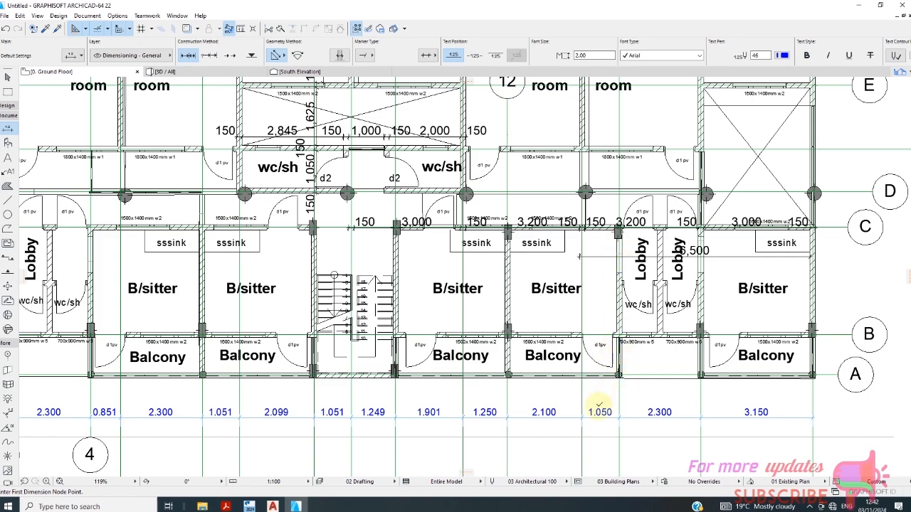
scroll(620, 390, "down", 8)
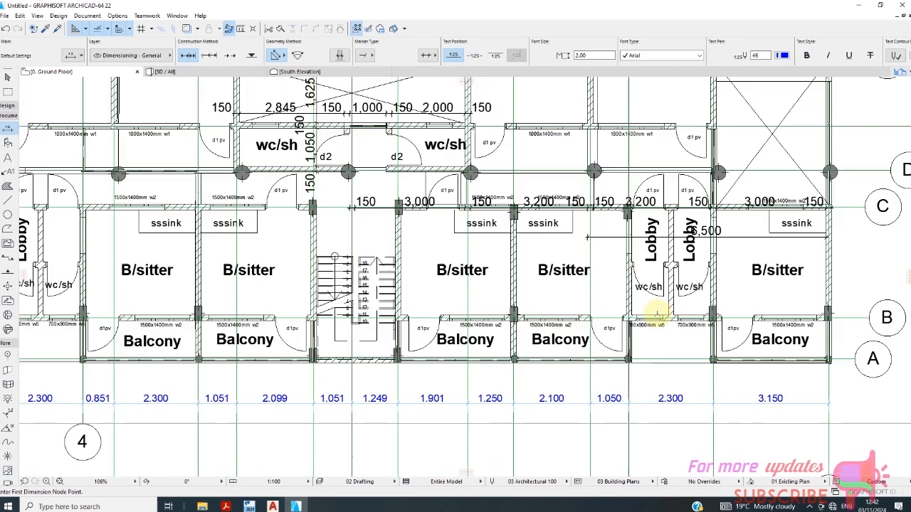
scroll(600, 350, "down", 6)
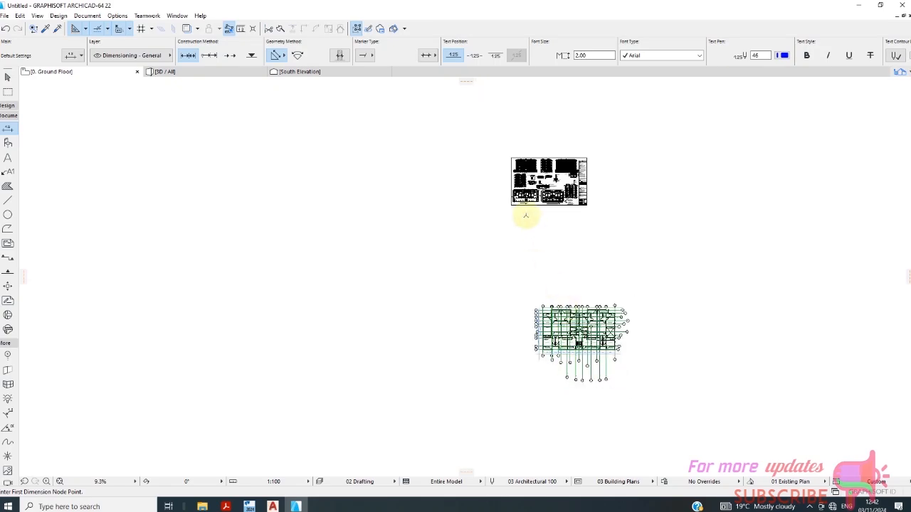
scroll(533, 199, "up", 15)
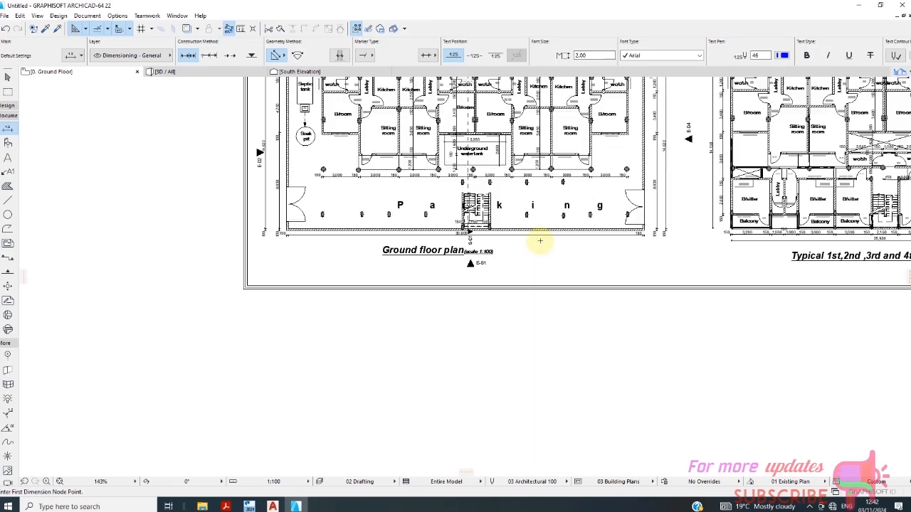
scroll(524, 223, "down", 15)
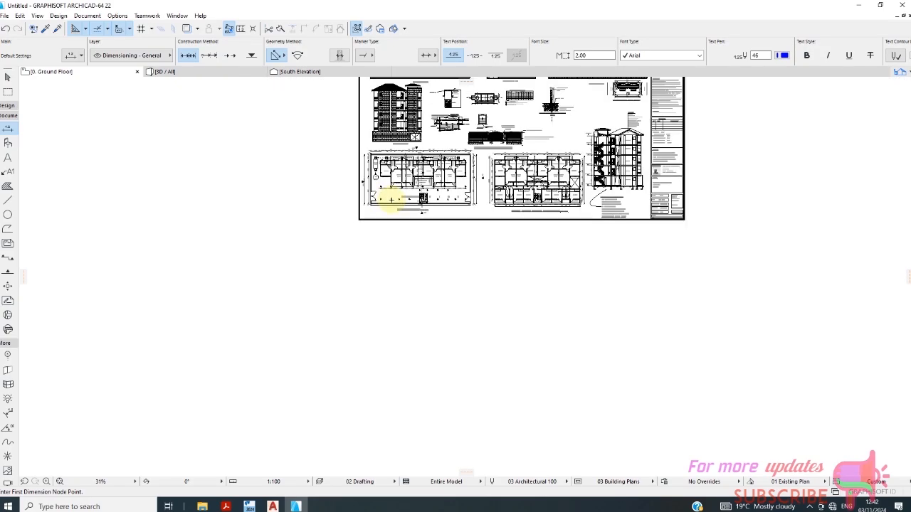
scroll(468, 365, "up", 12)
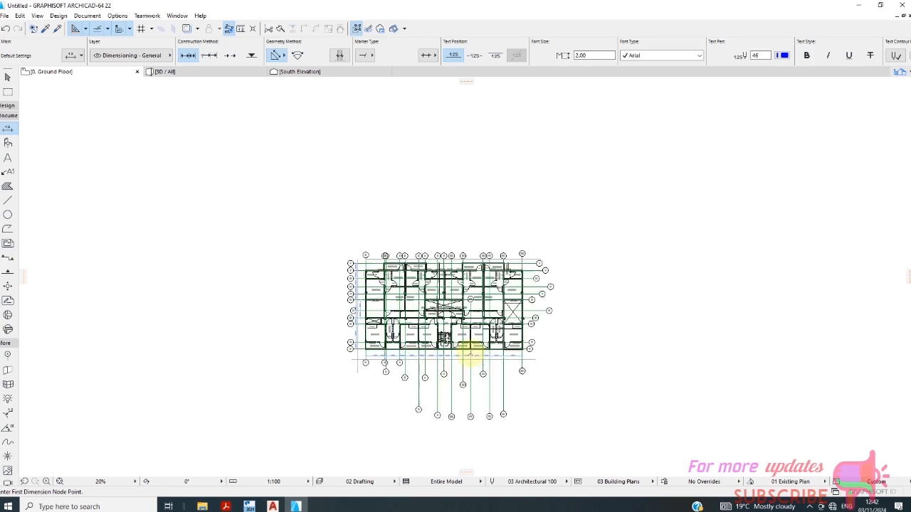
scroll(581, 323, "up", 3)
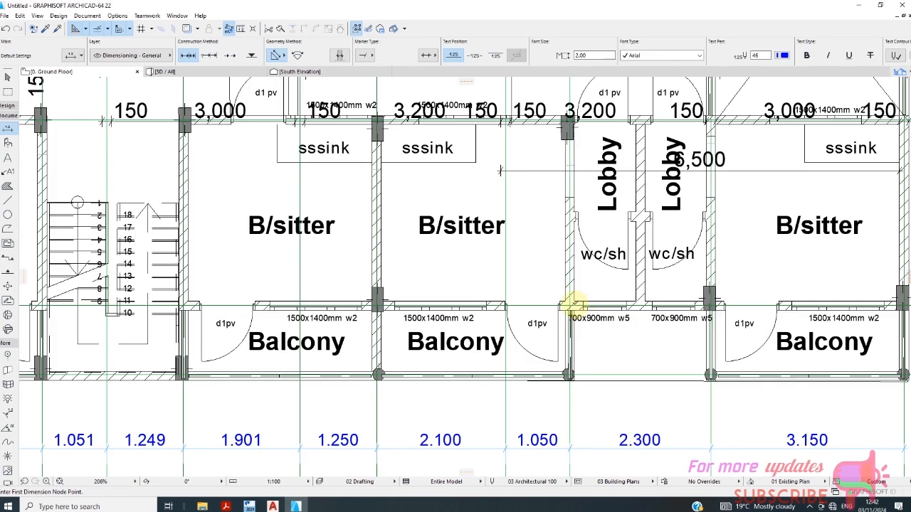
scroll(573, 299, "down", 1)
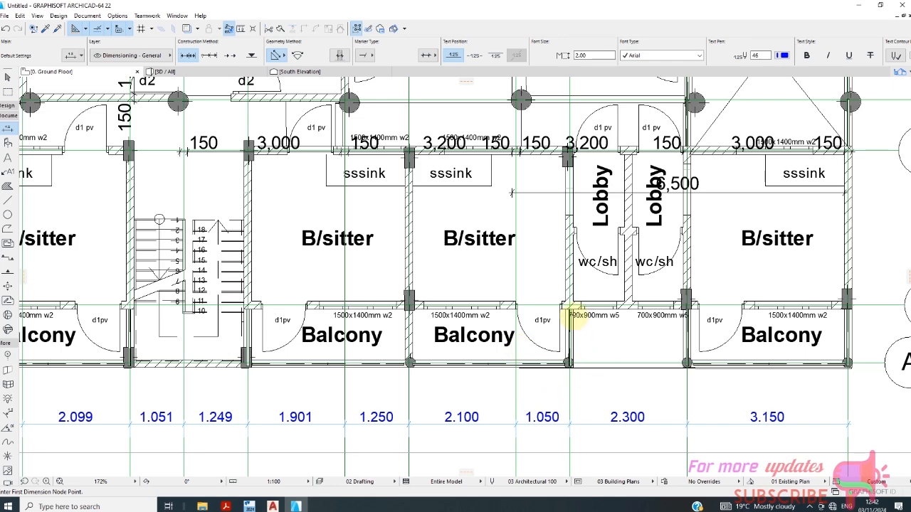
- Check the last balcony columns in ArchiCAD and place concrete columns at N/2, O/2 and P/2 in Tekla Structural Designer
scroll(418, 307, "down", 1)
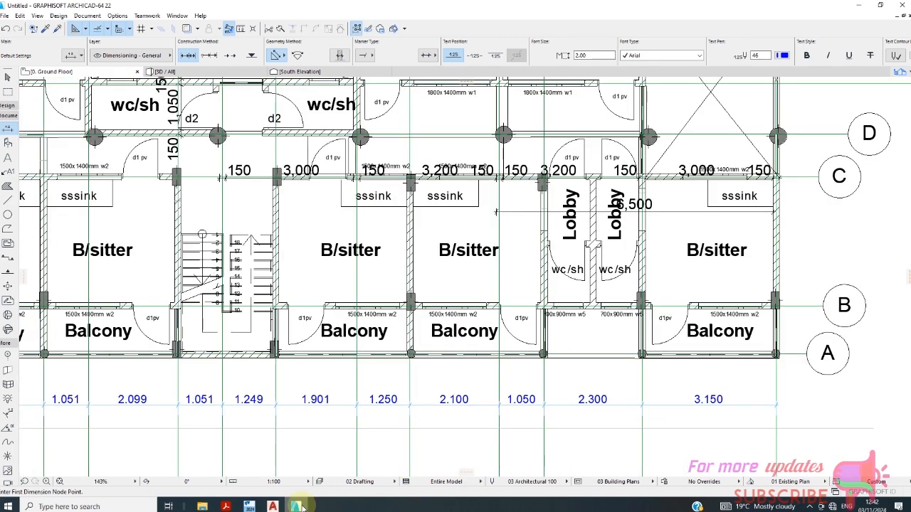
left_click(249, 506)
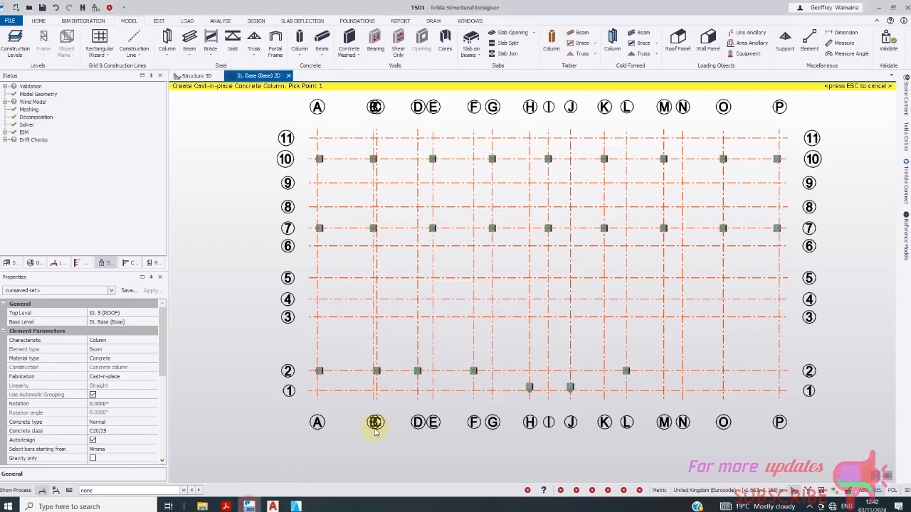
left_click(680, 372)
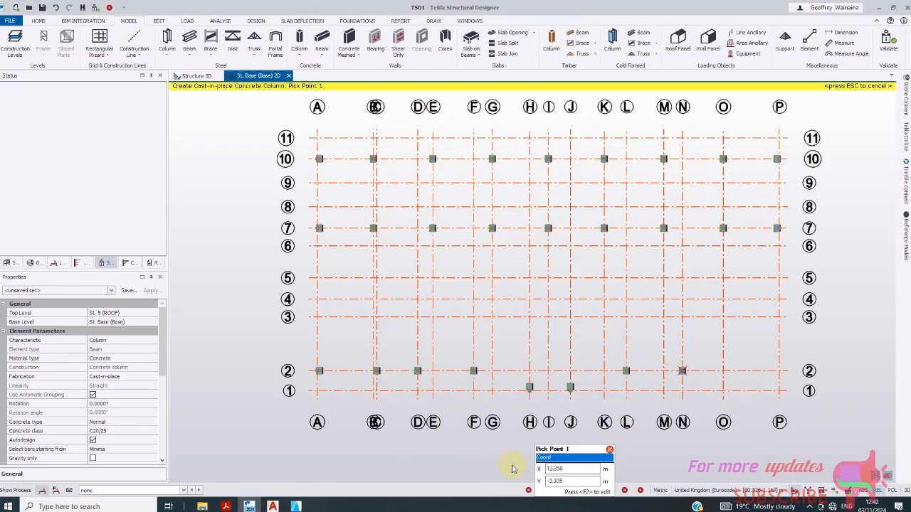
left_click(297, 506)
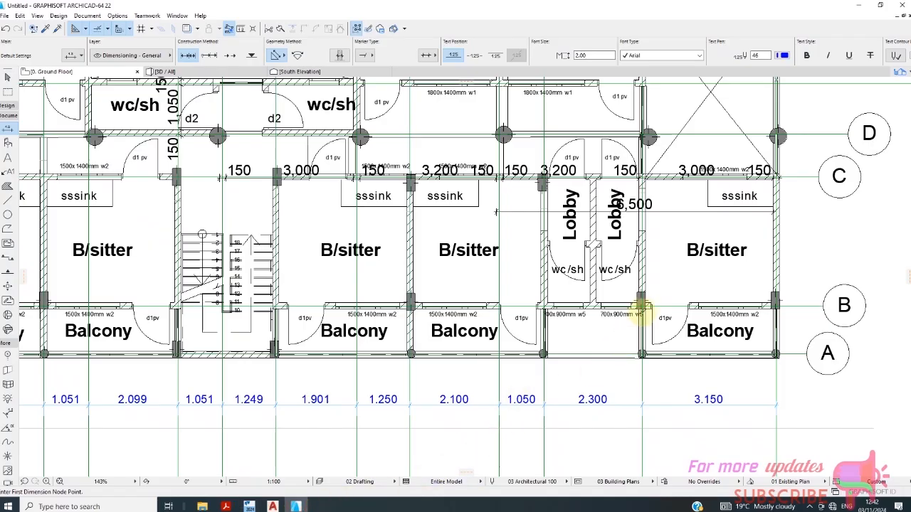
key("alt+Tab")
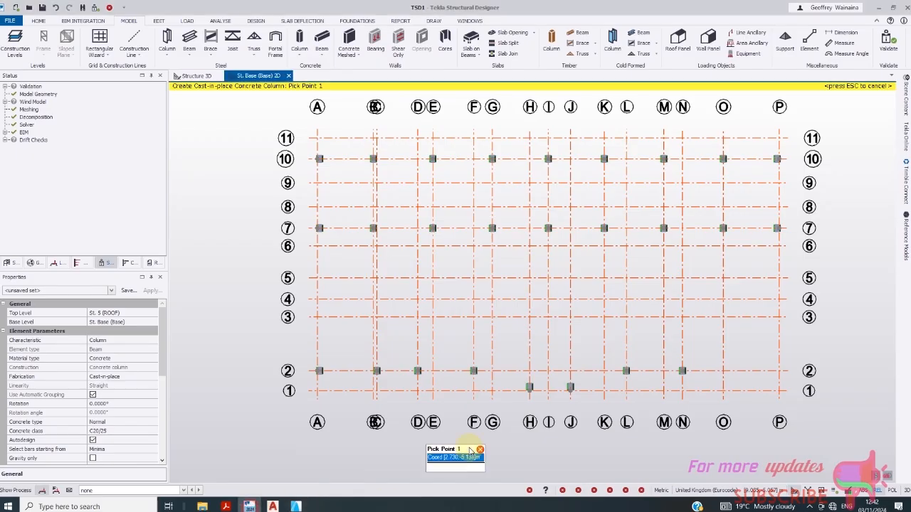
left_click(783, 372)
scroll(380, 302, "down", 1)
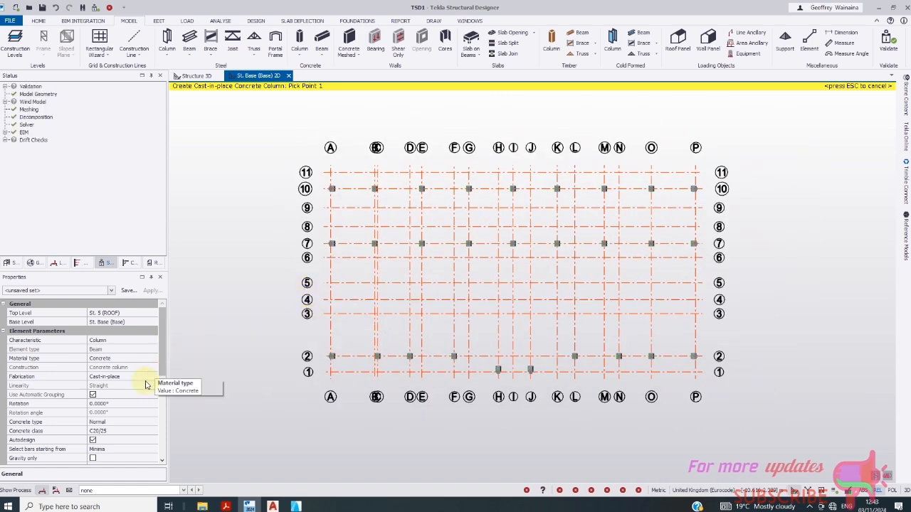
- Change the column section to a circular shape with a 400 mm diameter
left_click_drag(163, 358, 163, 401)
left_click(148, 359)
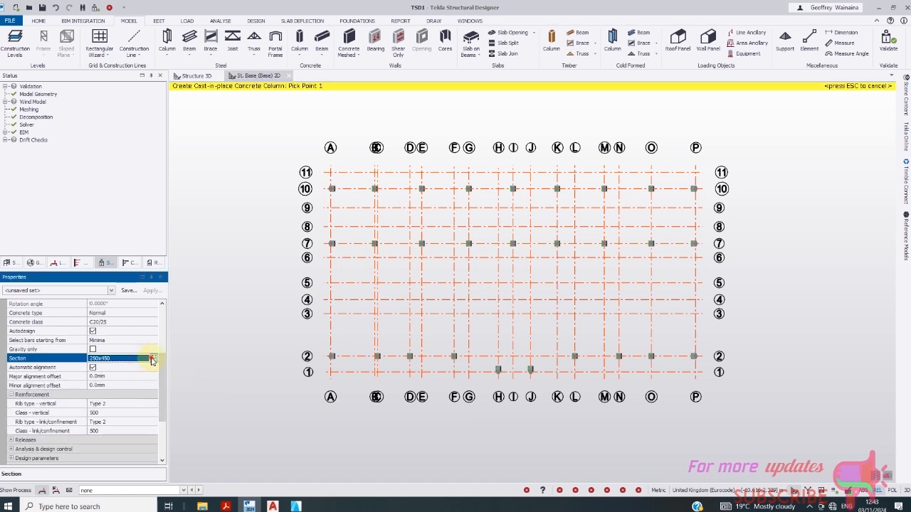
left_click(152, 359)
left_click(103, 385)
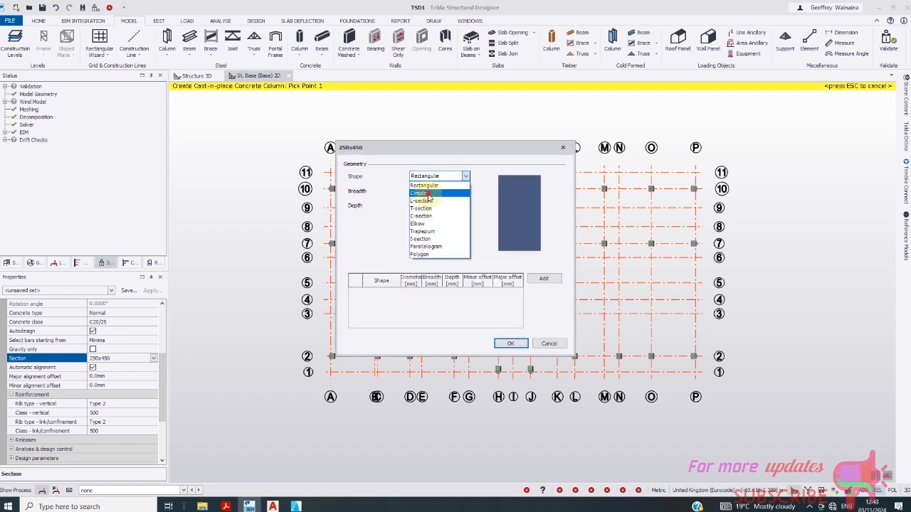
left_click(429, 195)
left_click(510, 345)
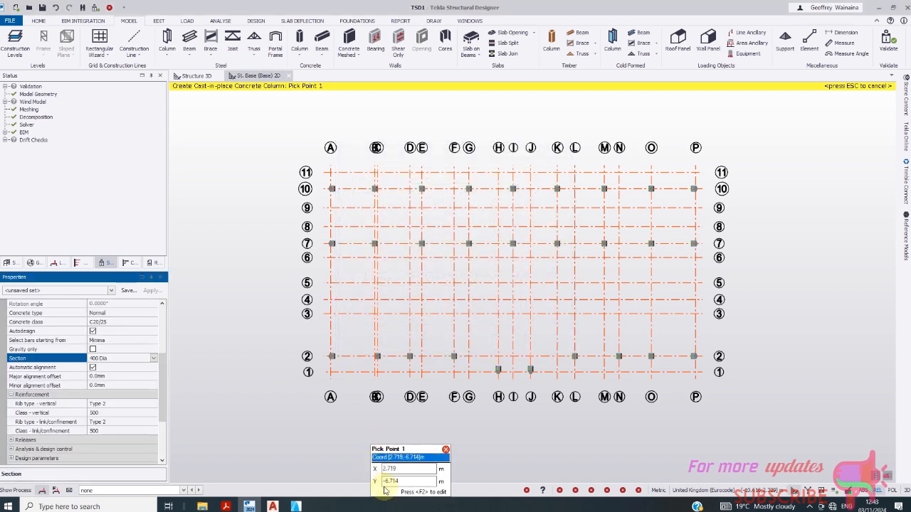
- Check the round columns on ArchiCAD grid line D and place a circular concrete column at A/4 in Tekla Structural Designer
left_click(273, 506)
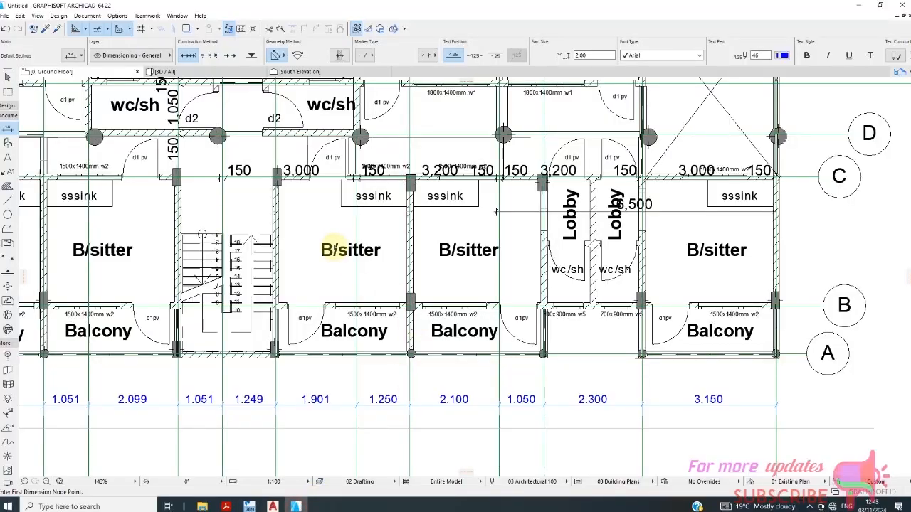
scroll(426, 277, "down", 4)
scroll(150, 162, "up", 3)
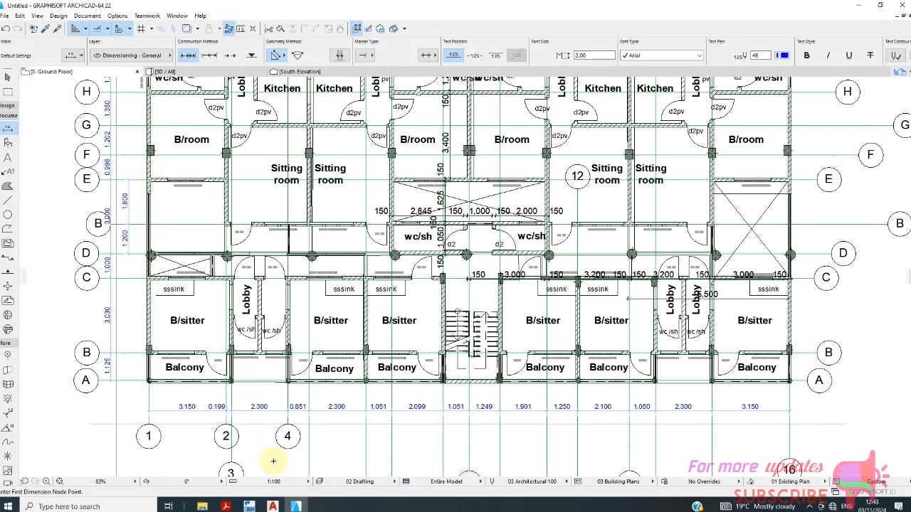
left_click(249, 506)
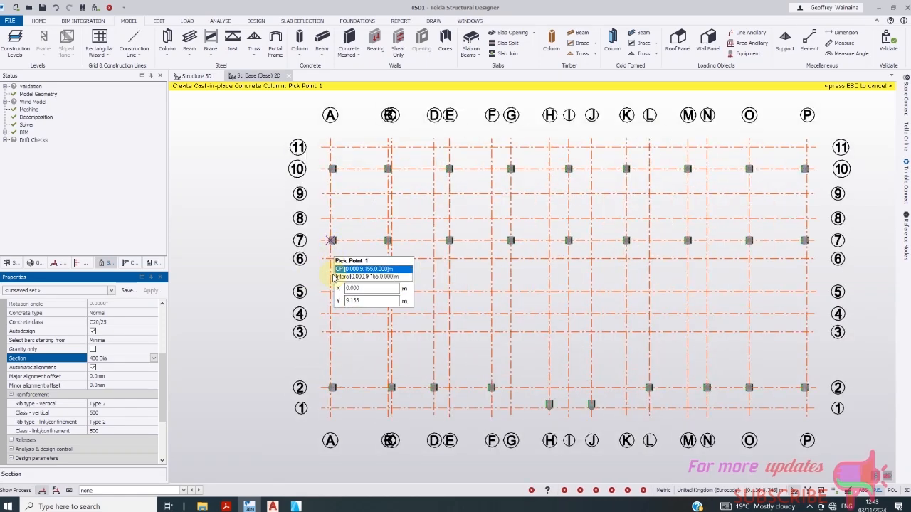
scroll(331, 321, "up", 2)
scroll(331, 319, "up", 1)
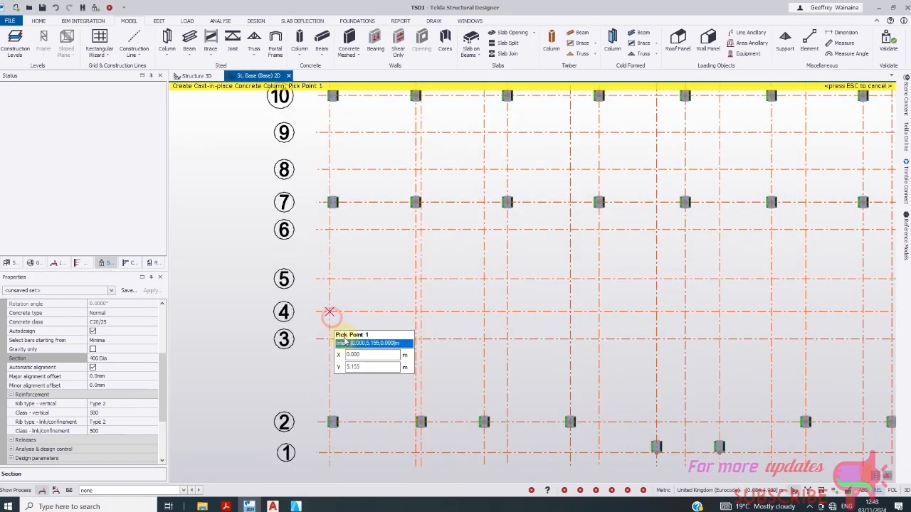
left_click(331, 312)
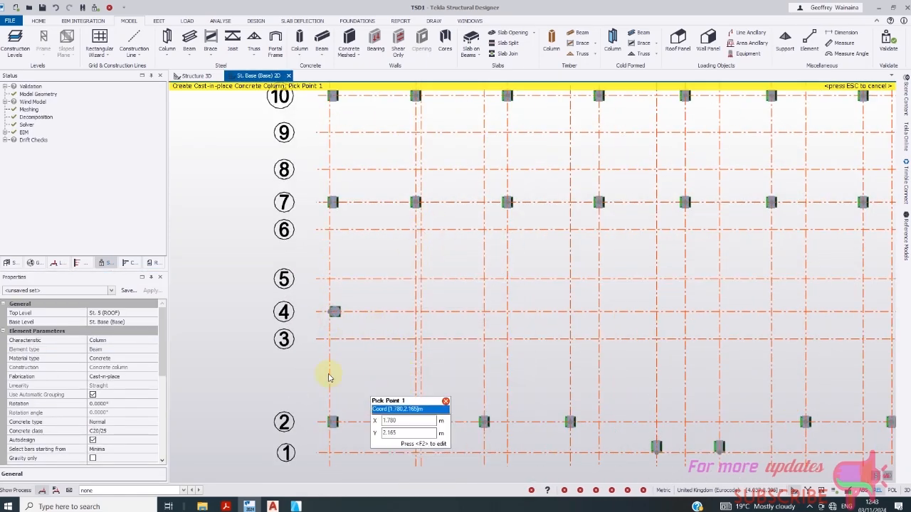
scroll(366, 310, "up", 3)
scroll(342, 278, "down", 1)
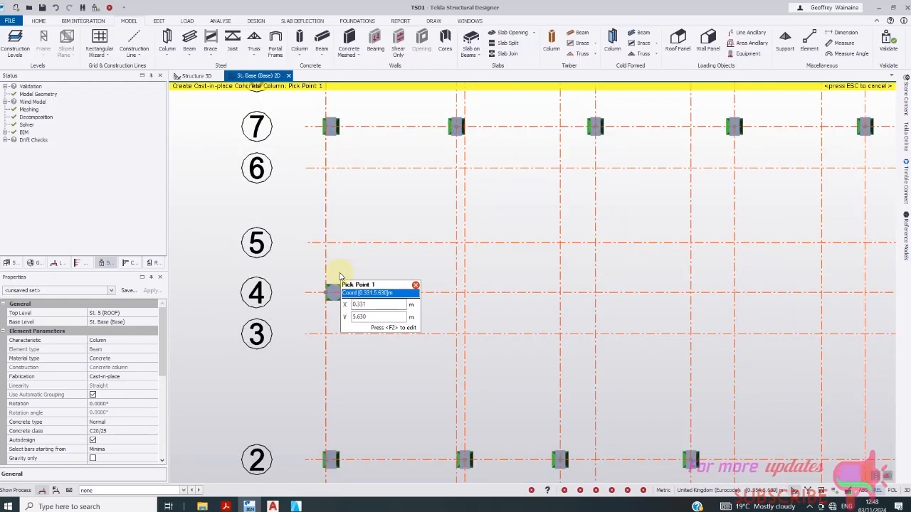
- Recheck the round column row in ArchiCAD and place circular concrete columns at B/4 and E/4 in Tekla Structural Designer
left_click(295, 506)
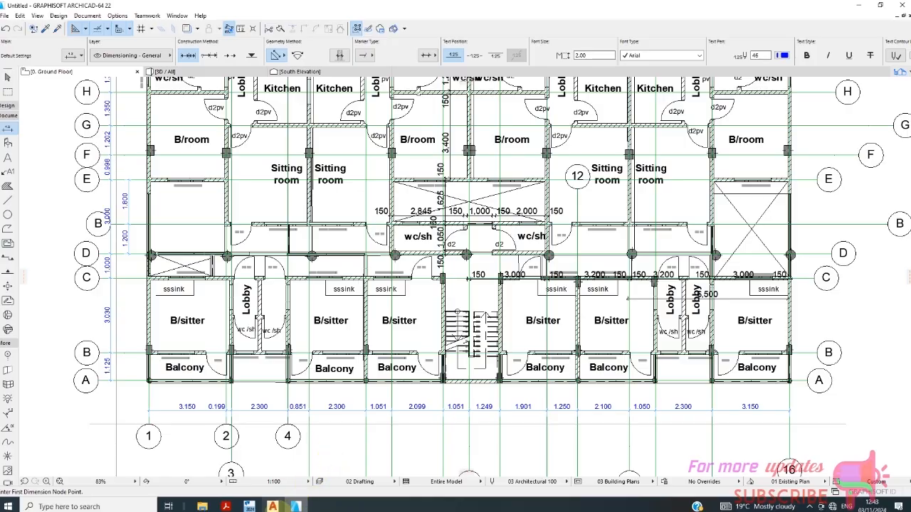
left_click(249, 506)
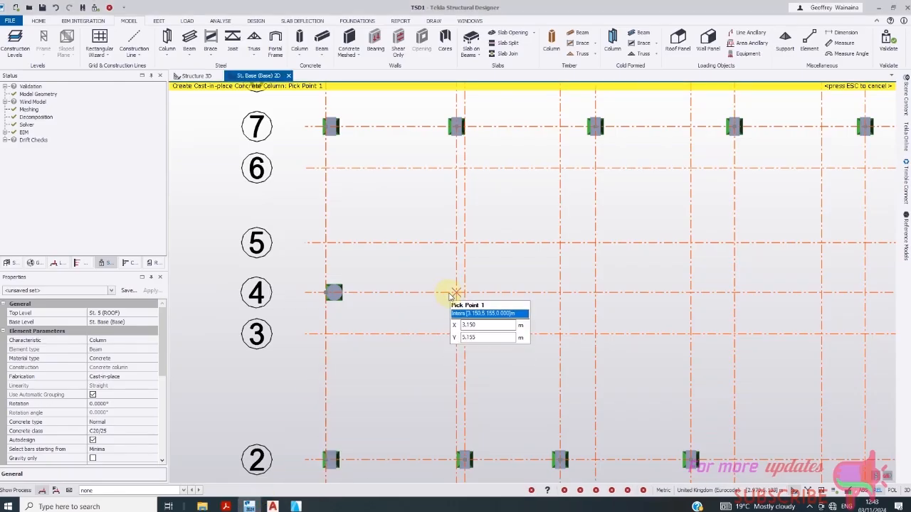
scroll(283, 286, "down", 1)
scroll(533, 293, "up", 1)
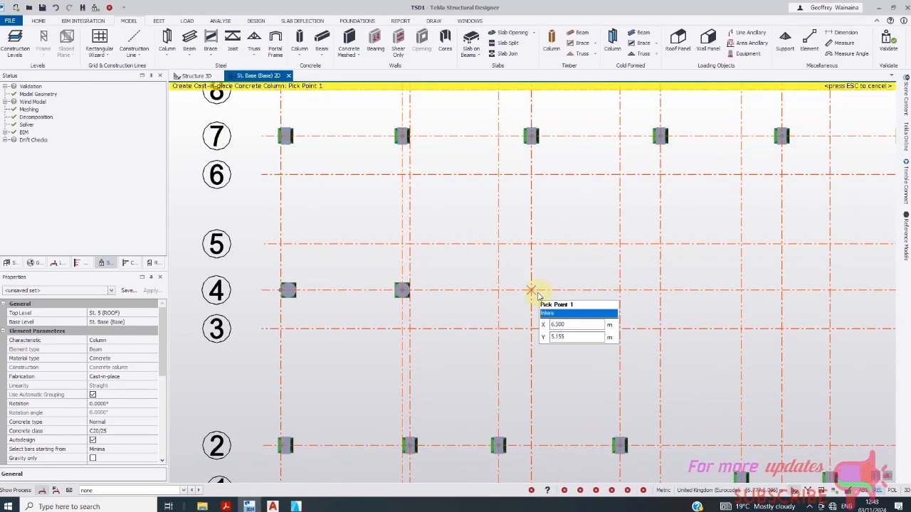
scroll(263, 286, "down", 1)
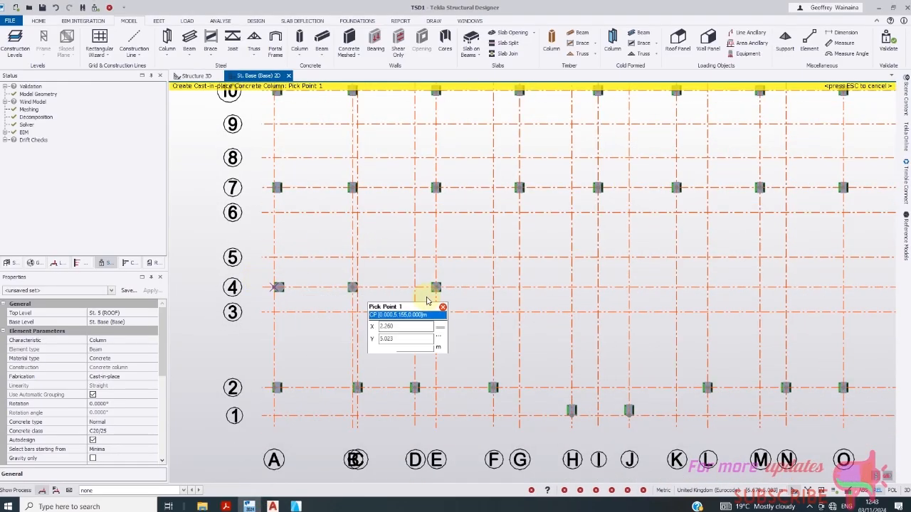
- Place circular concrete columns at G/4, I/4, K/4, M/4, O/4 and P/4 and end the column command
left_click(519, 287)
left_click(598, 287)
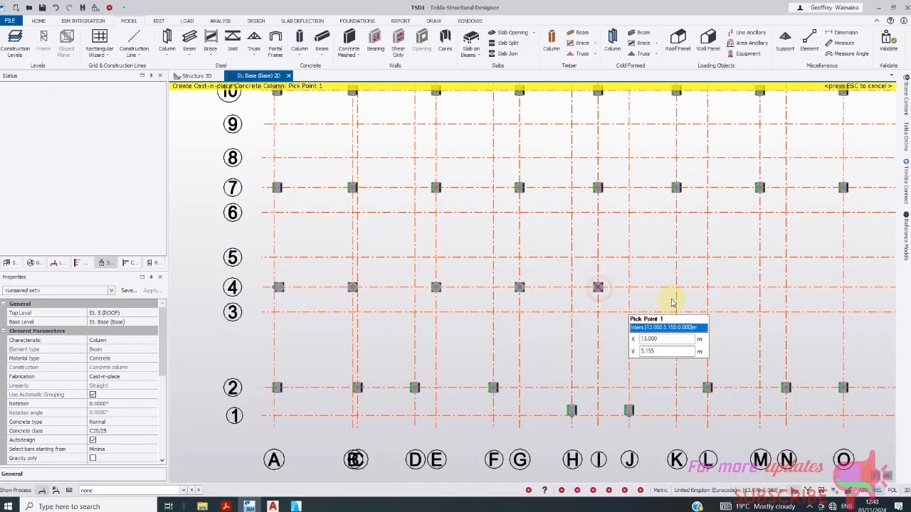
left_click(677, 288)
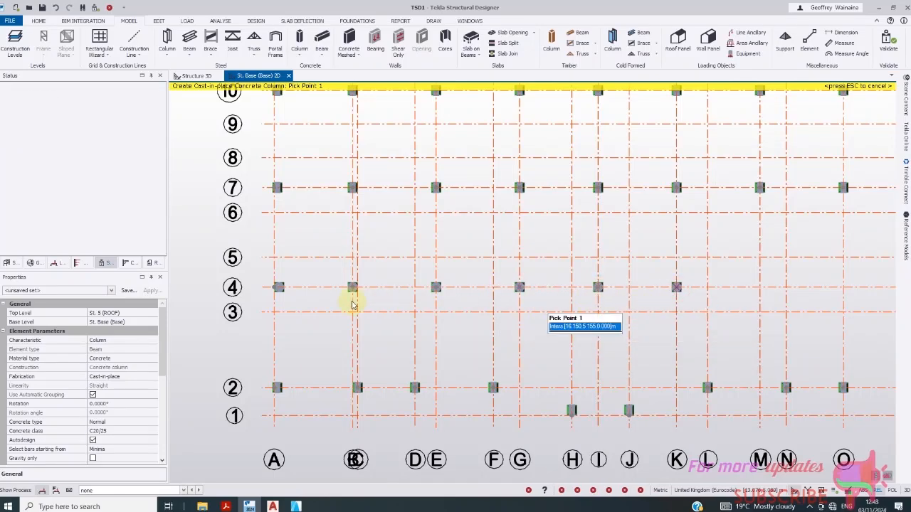
scroll(762, 288, "up", 1)
left_click(761, 288)
scroll(251, 243, "down", 2)
scroll(519, 261, "up", 1)
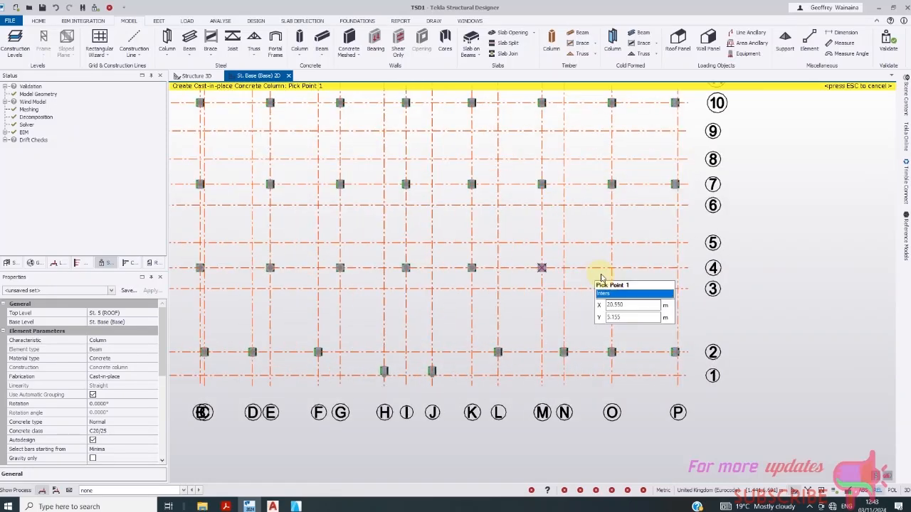
left_click(654, 287)
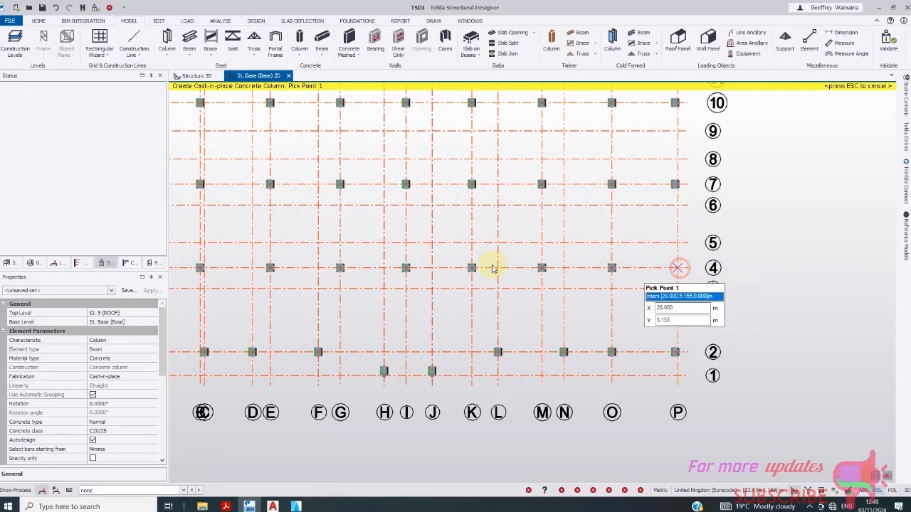
scroll(498, 263, "down", 2)
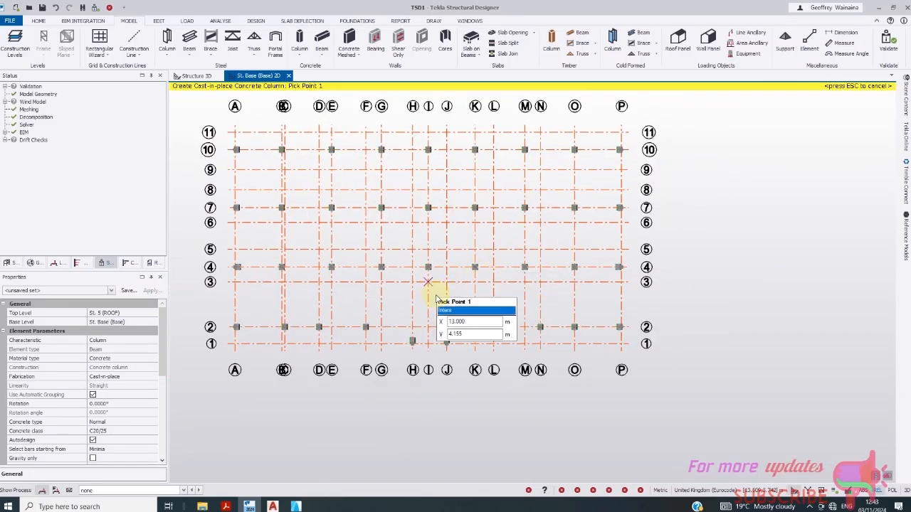
right_click(432, 324)
key("Escape")
key("Escape")
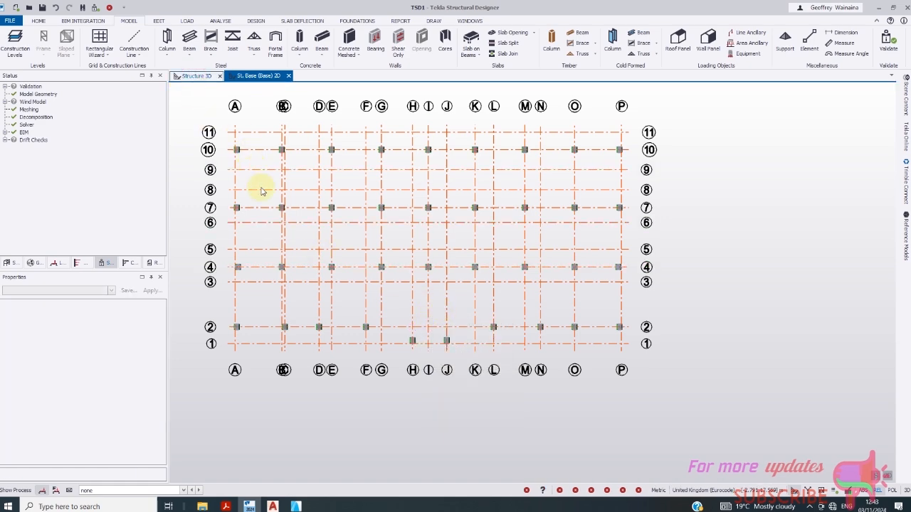
- Inspect all placed columns in the 3D structure view and return to the St. Base 2D plan
left_click(196, 76)
scroll(478, 363, "up", 2)
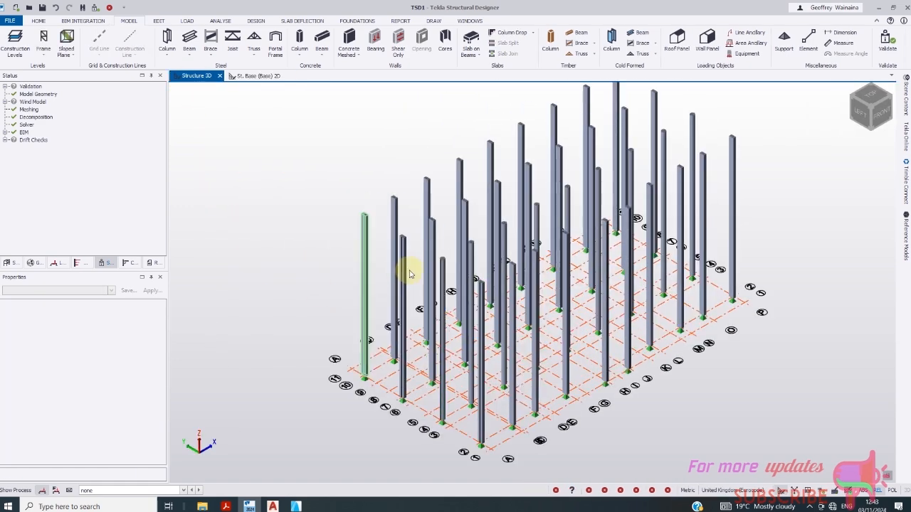
scroll(370, 291, "up", 2)
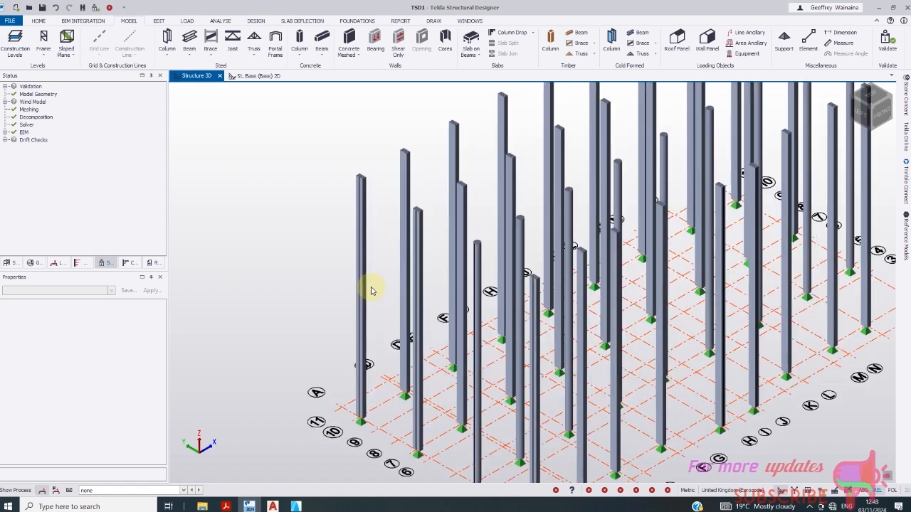
scroll(370, 290, "up", 1)
scroll(346, 260, "down", 2)
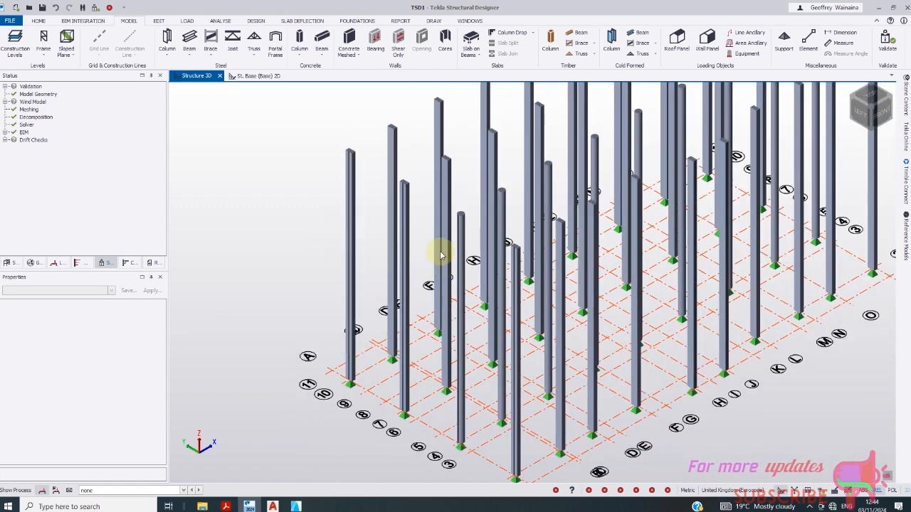
scroll(440, 256, "down", 2)
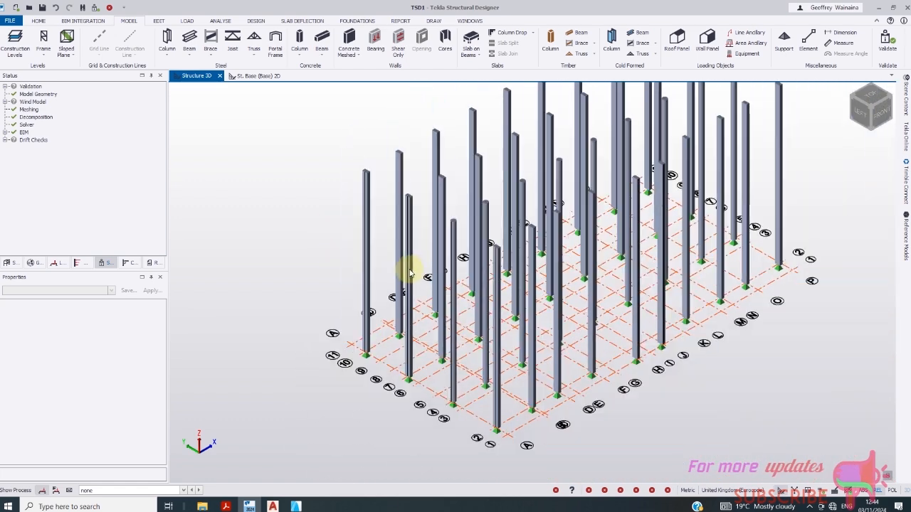
left_click(255, 76)
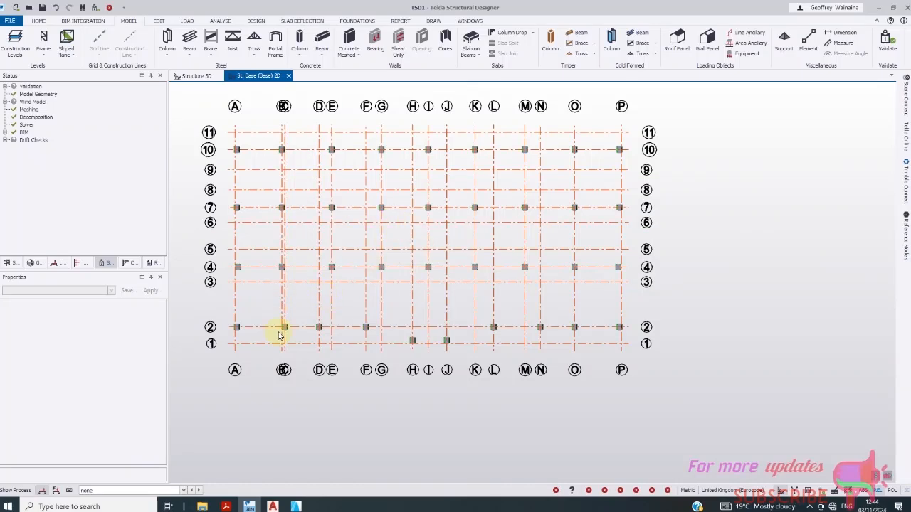
- Review the whole ground floor plan's column layout in ArchiCAD and bring up the architectural folder in File Explorer
left_click(296, 505)
scroll(395, 333, "down", 2)
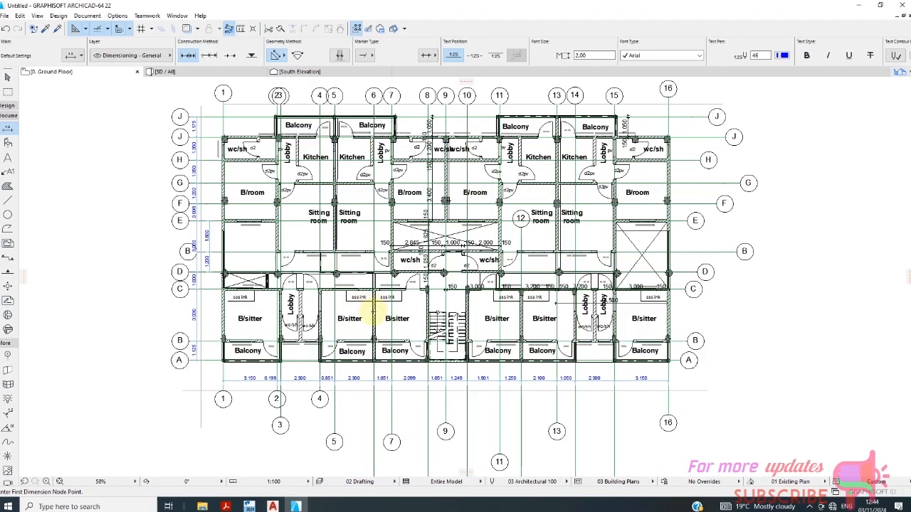
scroll(340, 160, "up", 3)
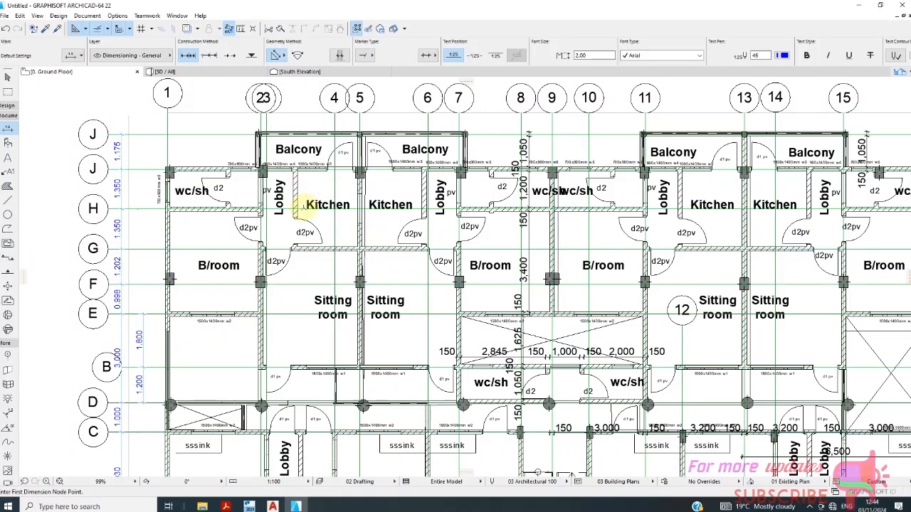
scroll(309, 380, "down", 3)
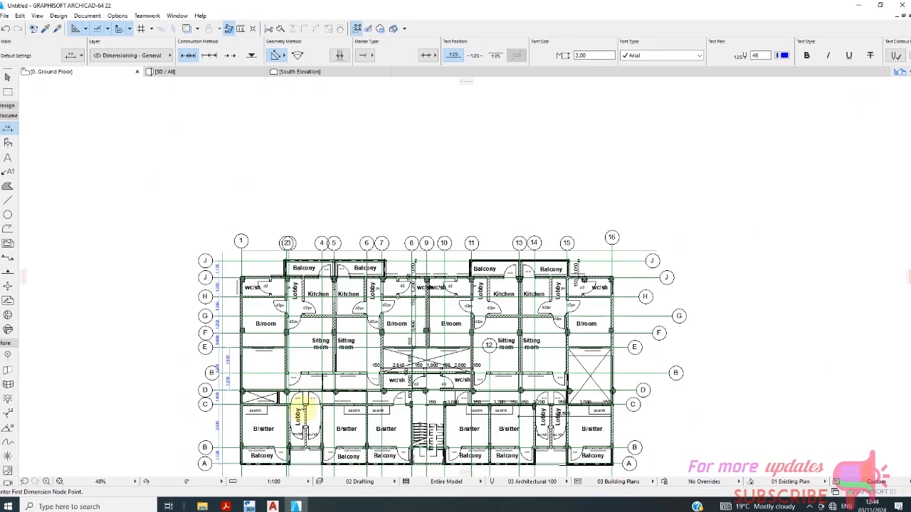
mouse_move(202, 506)
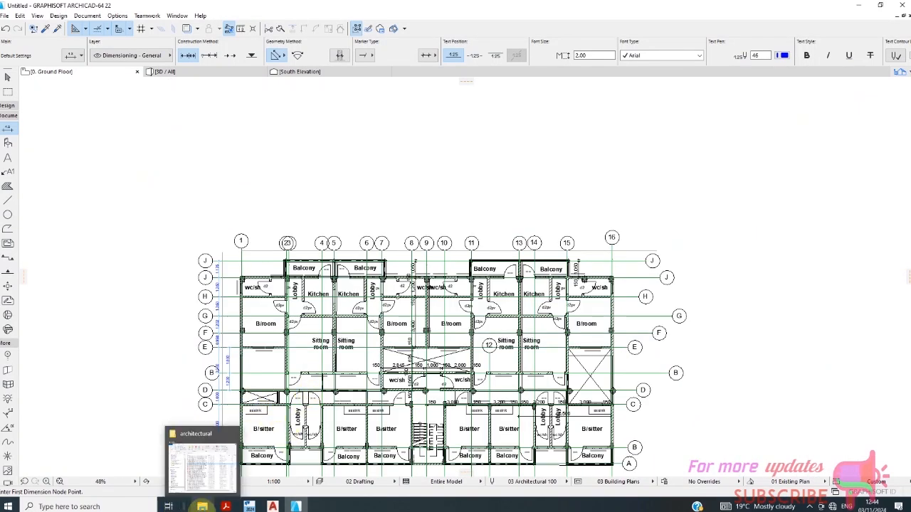
left_click(201, 466)
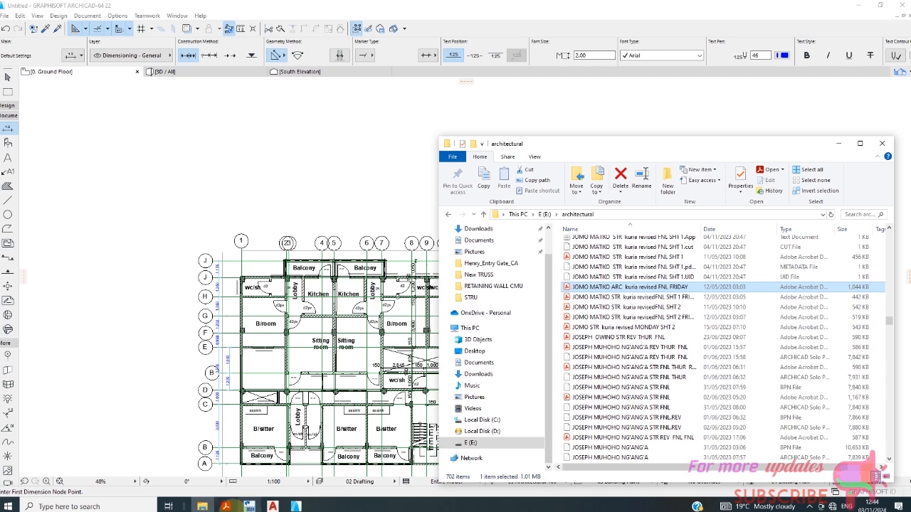
- Return from the ArchiCAD plan to Tekla Structural Designer and start a cast-in-place concrete beam with concrete class C25/30
left_click(297, 506)
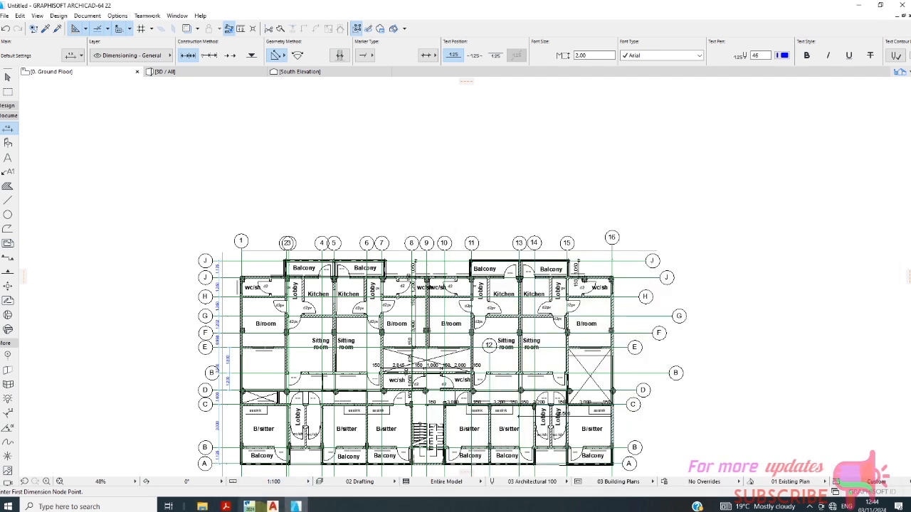
left_click(249, 506)
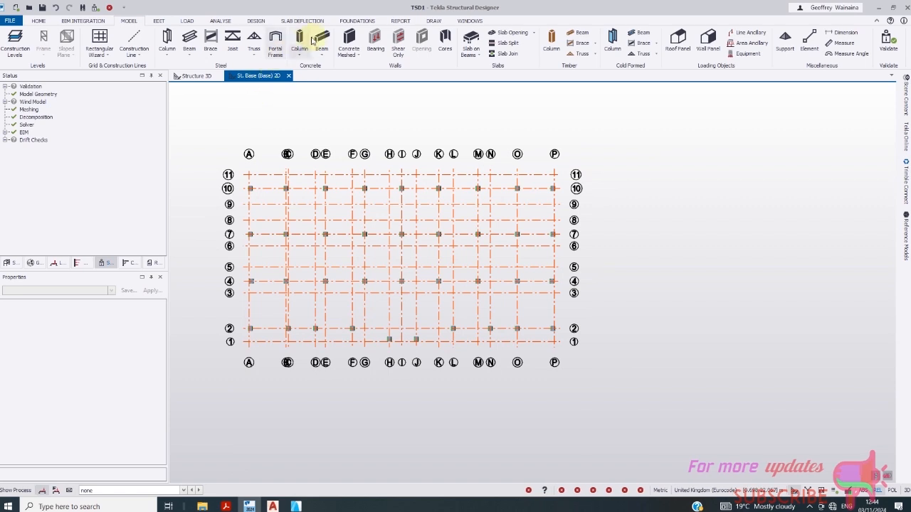
left_click(334, 66)
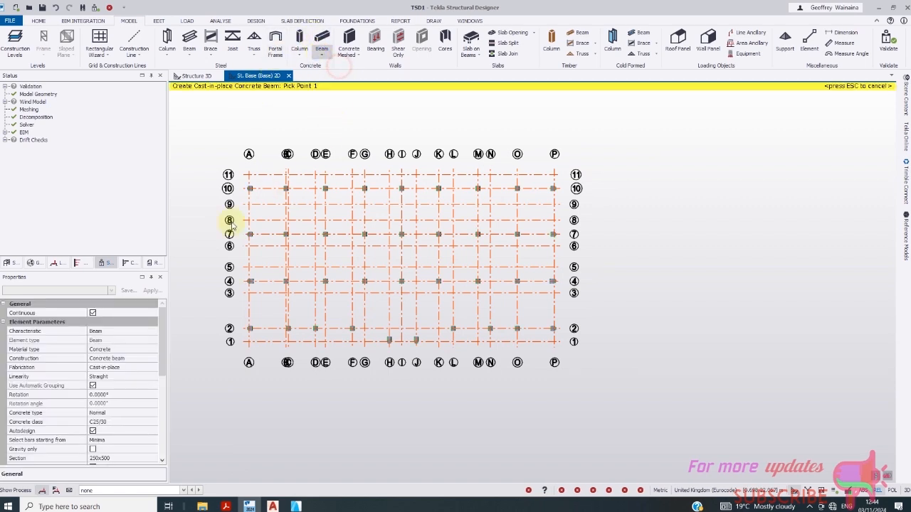
left_click(119, 424)
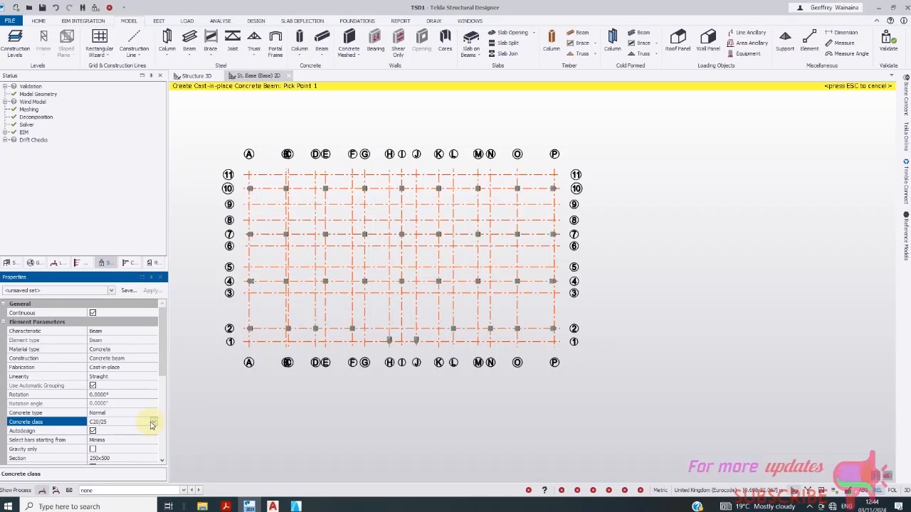
left_click(153, 424)
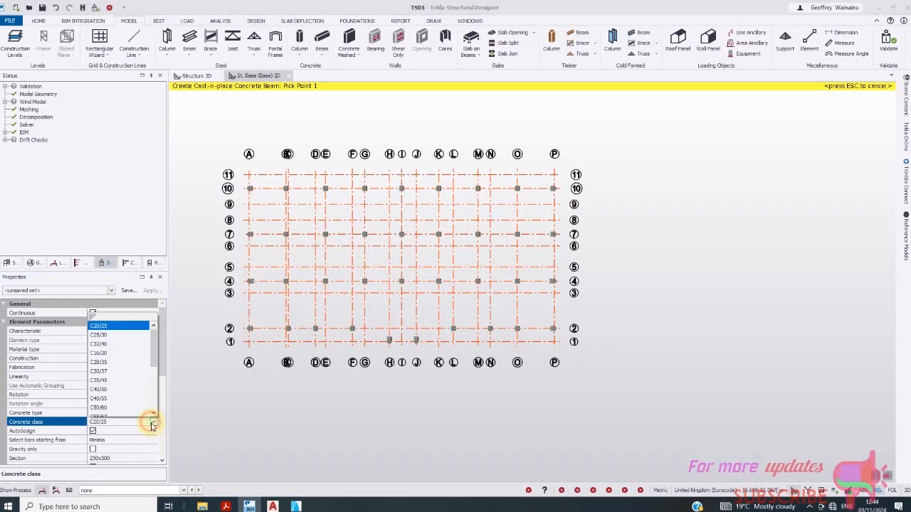
left_click(99, 326)
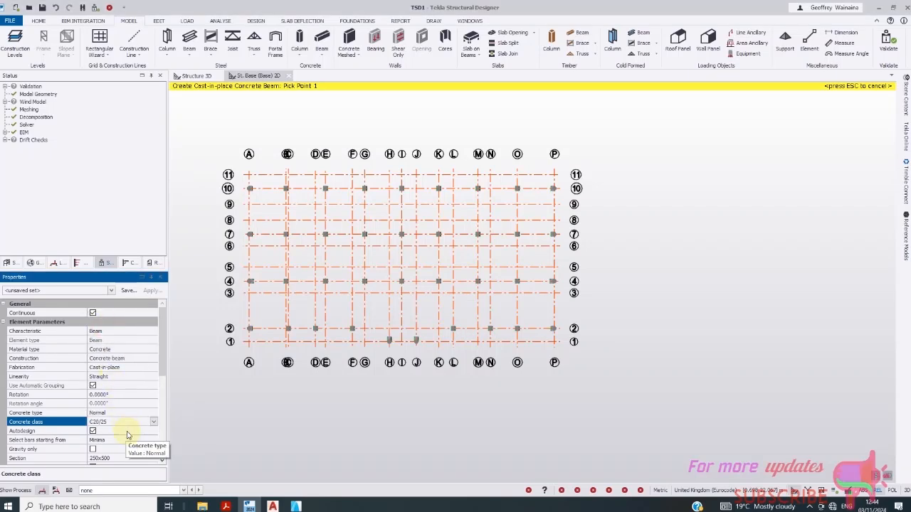
- Define the beam's section as rectangular with a breadth of 200 mm and a depth of 450 mm
left_click(126, 459)
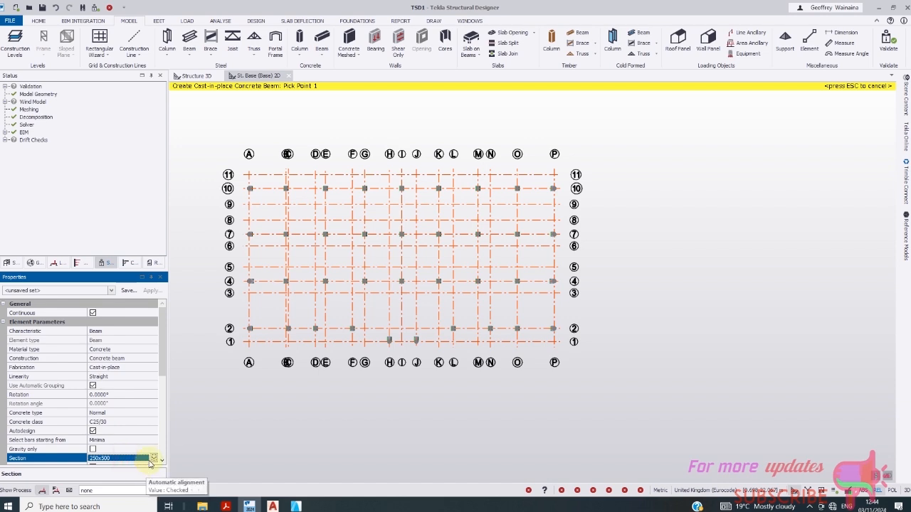
left_click(107, 476)
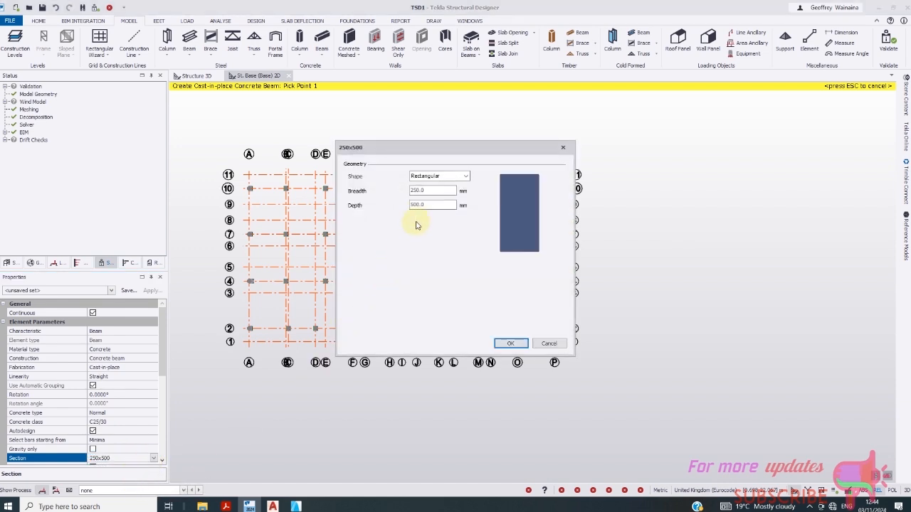
type("2")
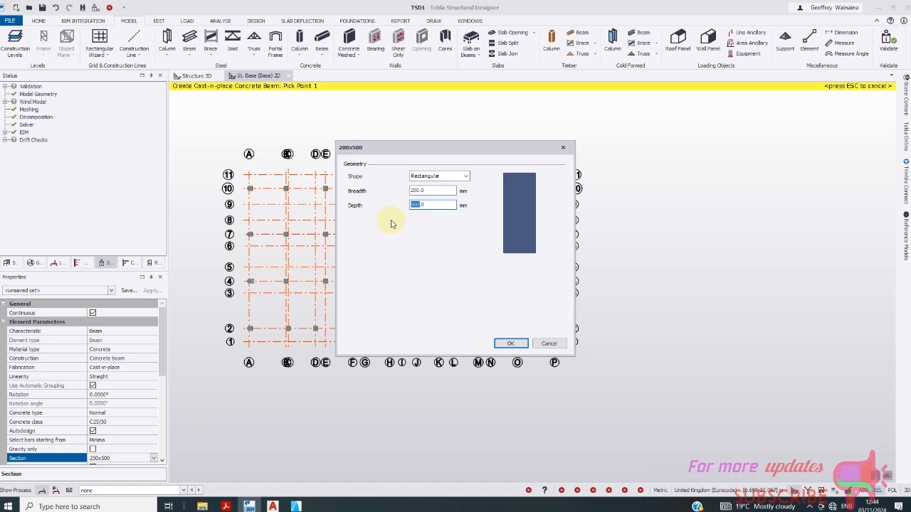
type("450")
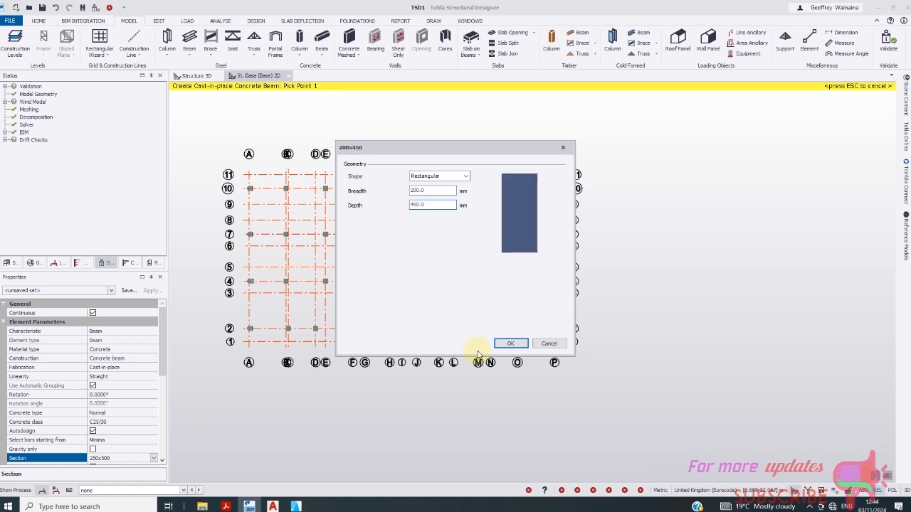
left_click(509, 344)
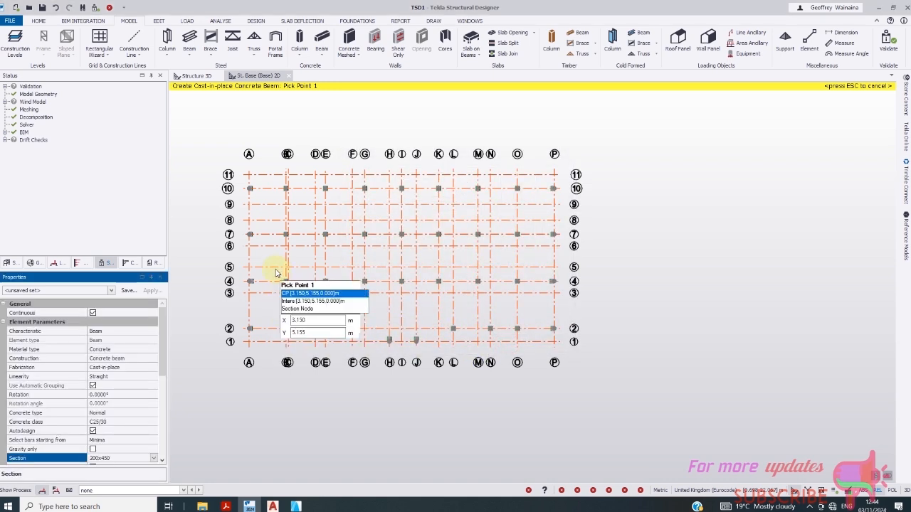
- Create continuous concrete beams through all the columns on grid line 10 from A to P
scroll(213, 299, "down", 2)
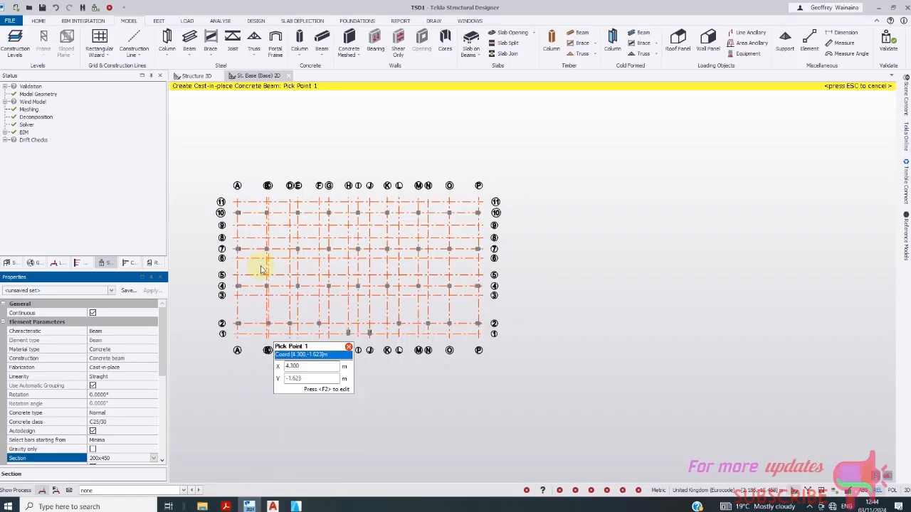
scroll(242, 217, "up", 3)
scroll(230, 202, "up", 1)
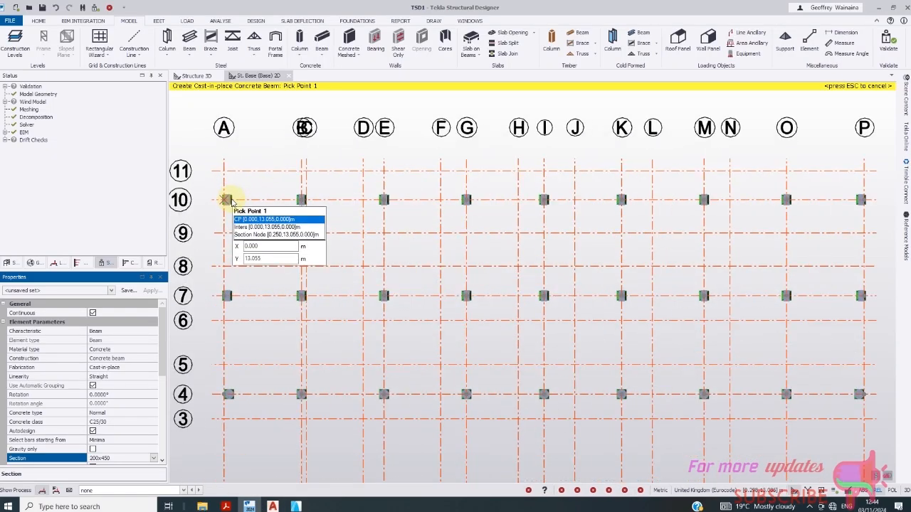
scroll(377, 231, "down", 3)
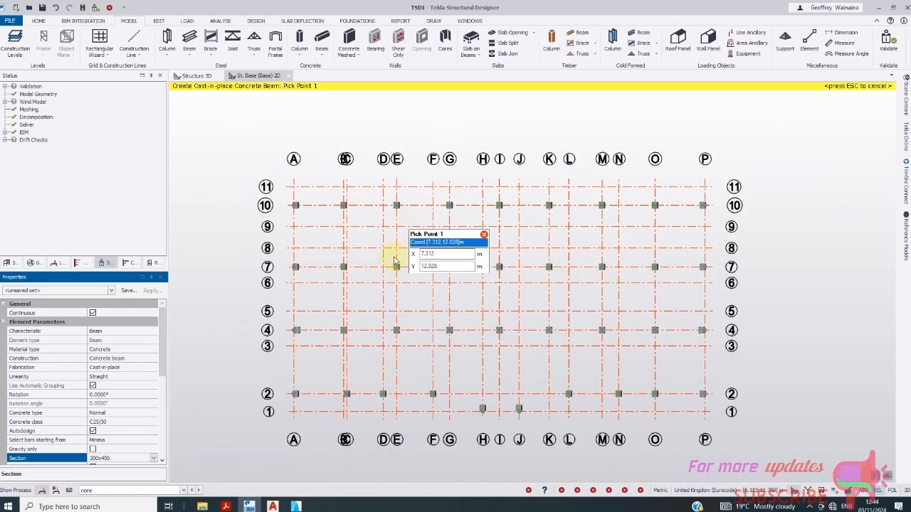
left_click(284, 193)
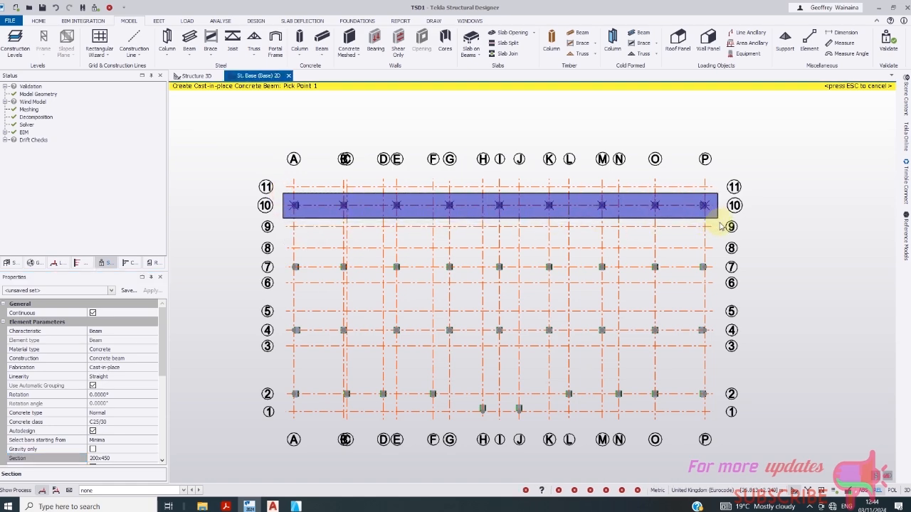
scroll(309, 257, "up", 2)
scroll(373, 190, "down", 2)
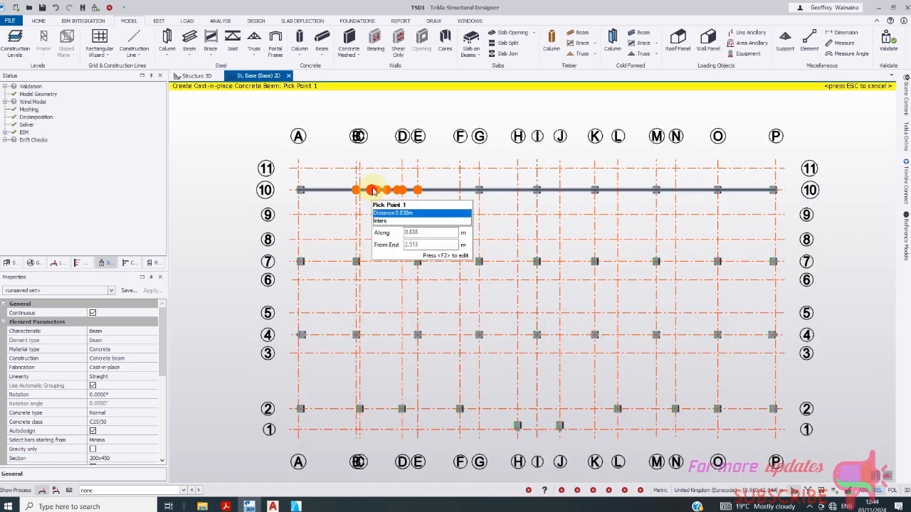
- Create continuous concrete beams through the columns on grid line A from line 10 to line 2
left_click(307, 190)
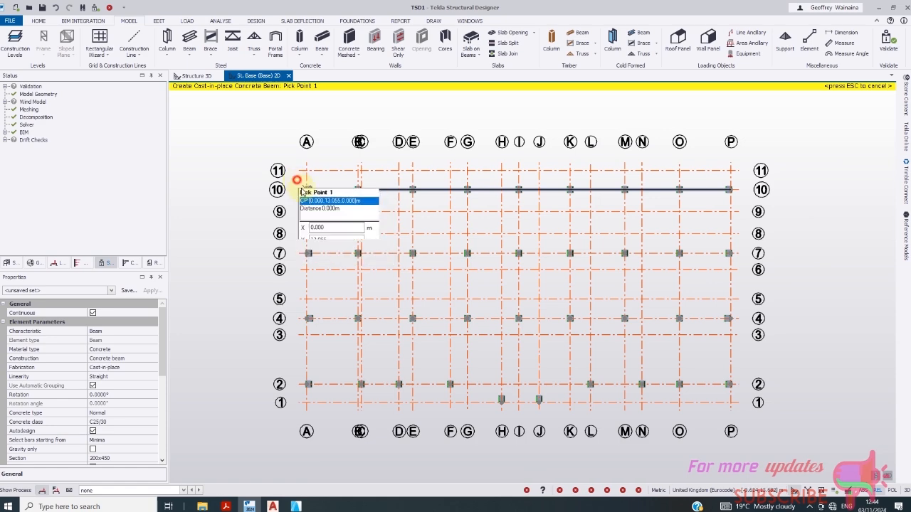
left_click(321, 403)
scroll(317, 385, "up", 2)
scroll(299, 249, "down", 2)
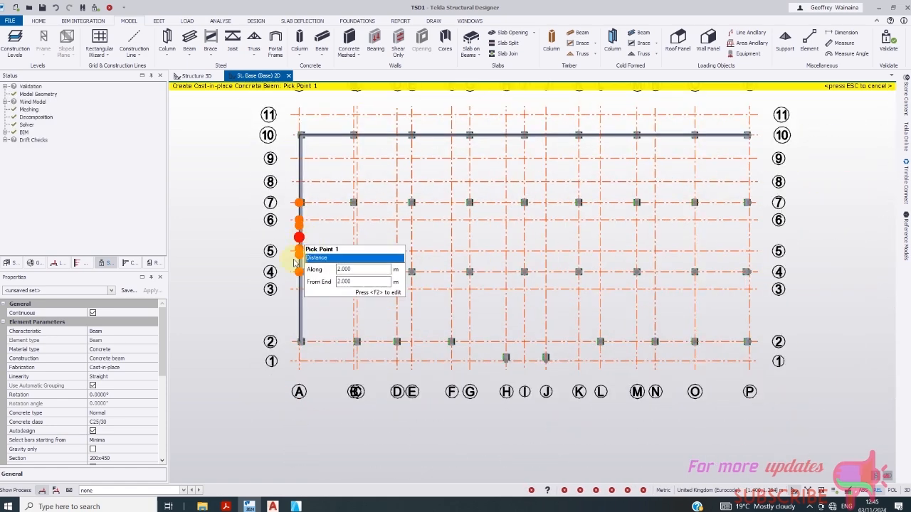
- Create continuous concrete beams through the columns on grid line P from line 10 to line 2
scroll(716, 157, "down", 1)
scroll(676, 149, "up", 2)
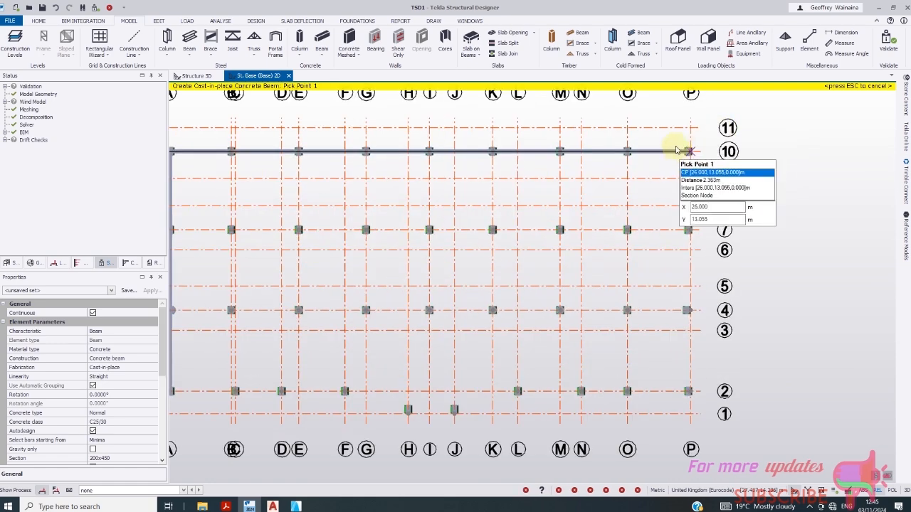
left_click(683, 148)
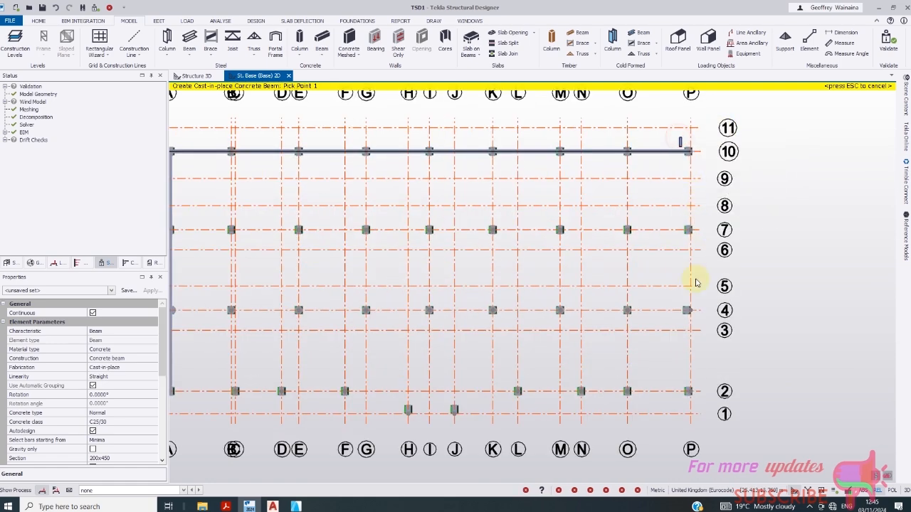
left_click(690, 393)
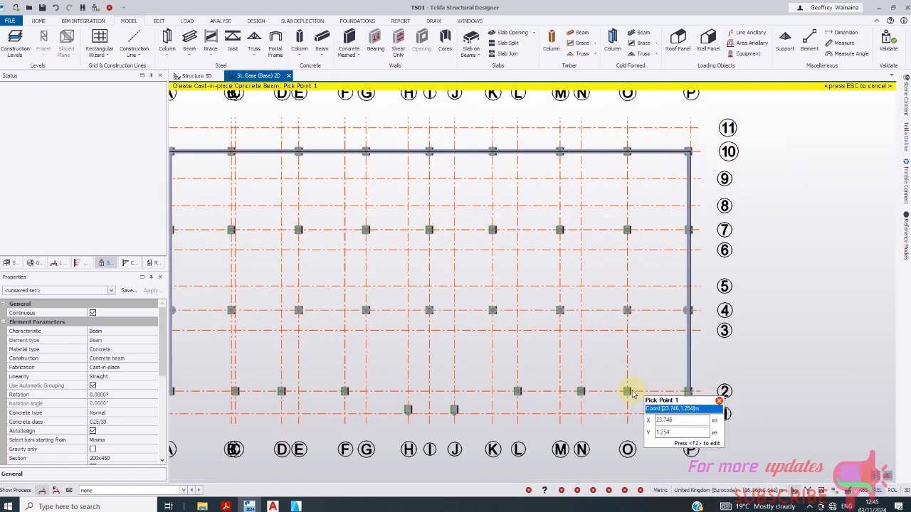
- Create continuous concrete beams through the columns on grid line 2 from L to P
left_click(501, 380)
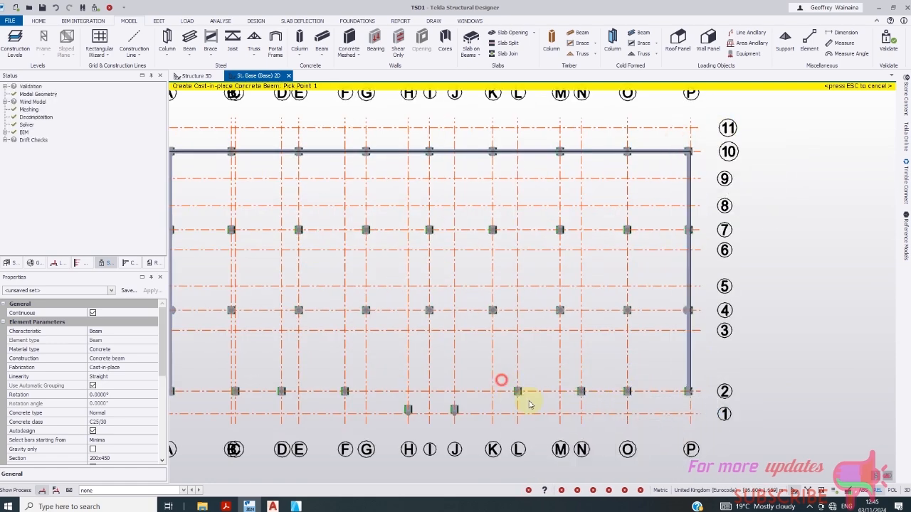
left_click(689, 395)
scroll(448, 419, "up", 2)
- Add a concrete beam between the columns at H and J near grid line 1, and beams along grid line 2 from A to F
left_click(393, 402)
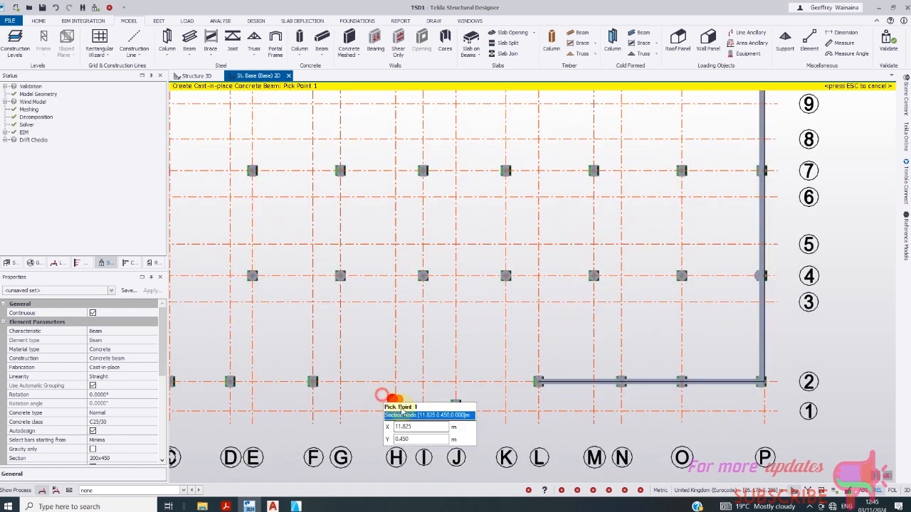
left_click(466, 423)
scroll(406, 368, "down", 3)
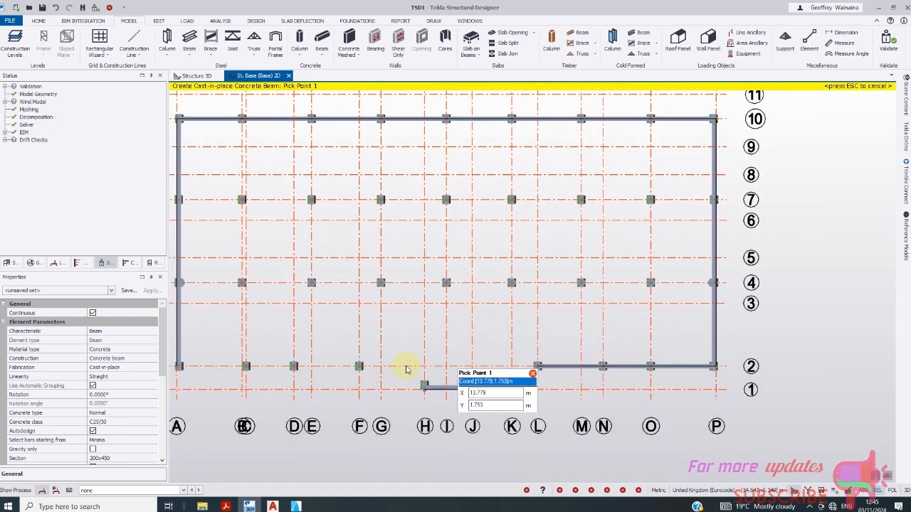
left_click(223, 364)
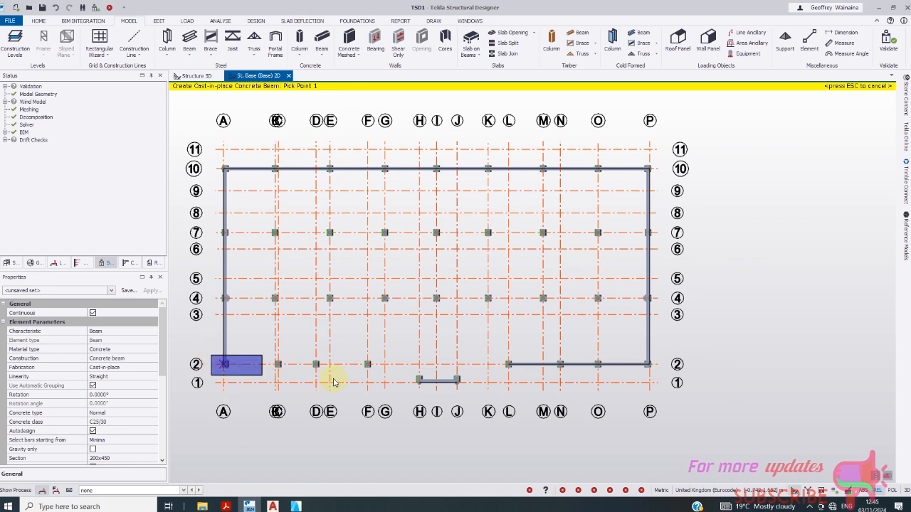
left_click(375, 383)
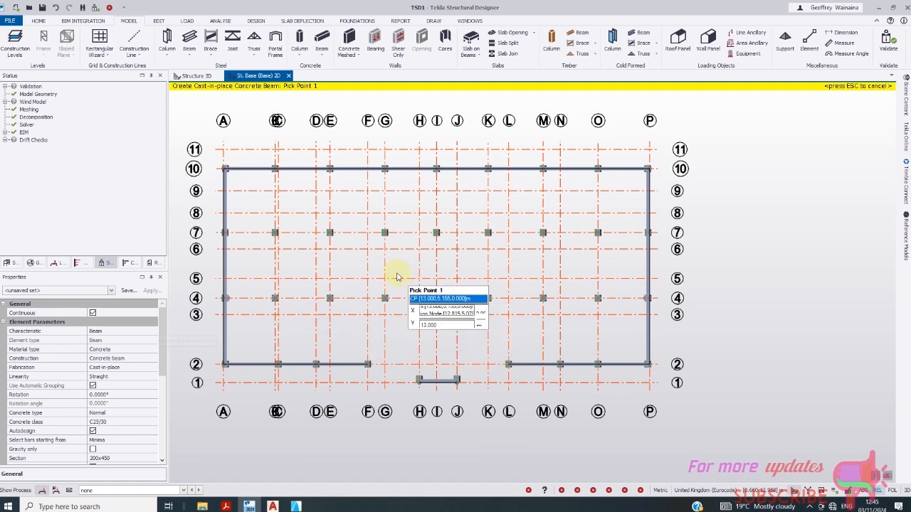
- Start a cast-in-place concrete column with concrete class C20/25 and section 250x450
scroll(442, 347, "up", 1)
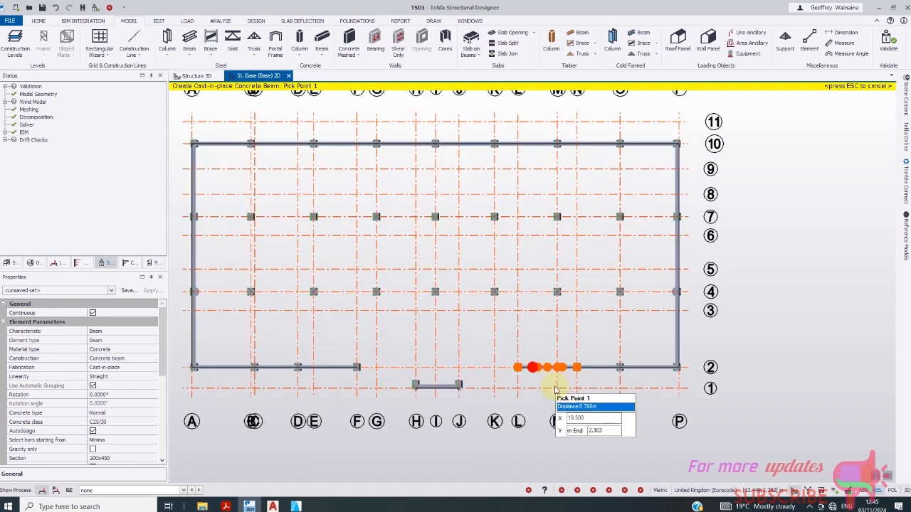
scroll(420, 404, "up", 1)
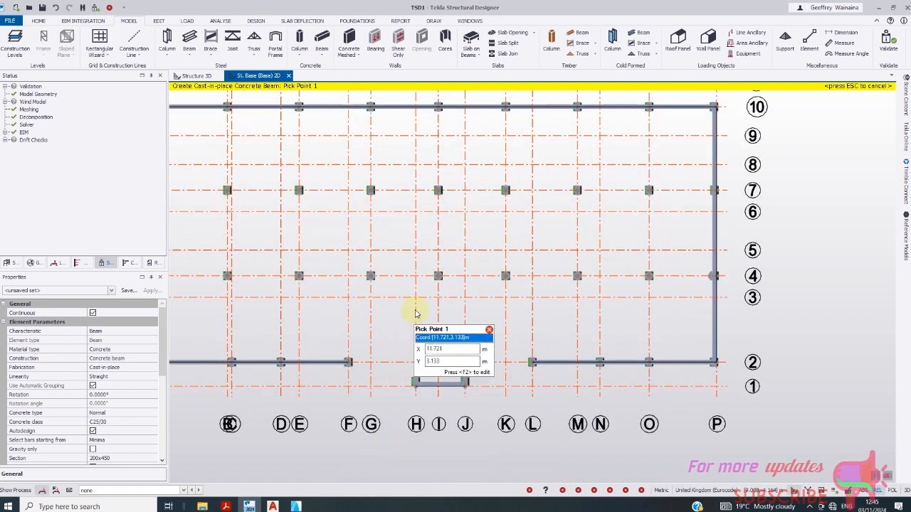
left_click(299, 41)
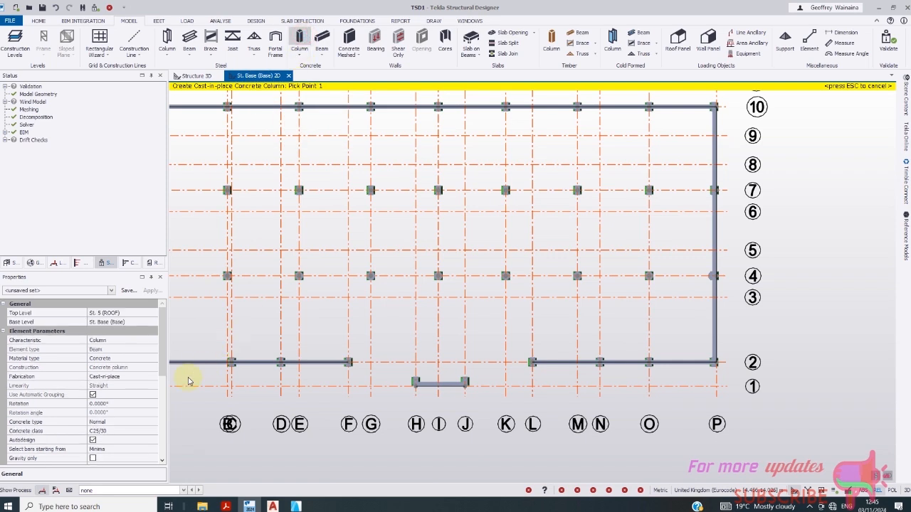
left_click(146, 431)
left_click(151, 432)
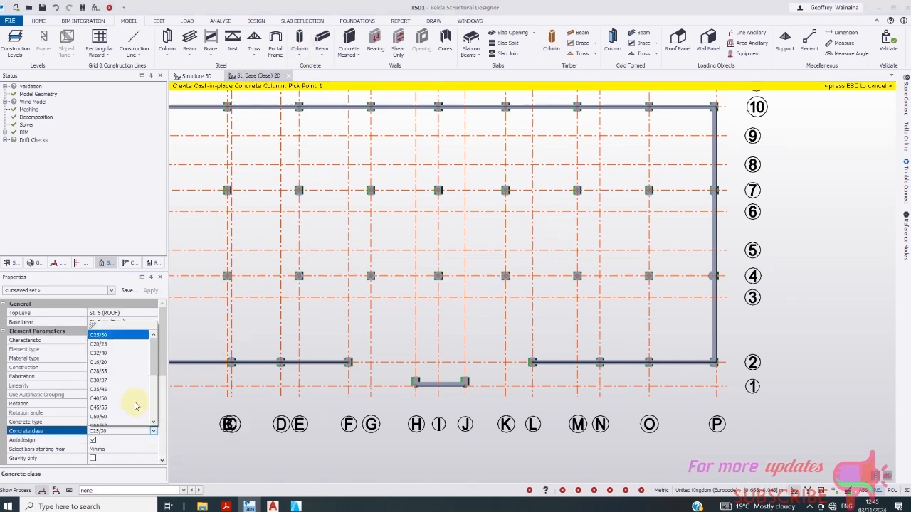
left_click(102, 339)
scroll(142, 421, "down", 2)
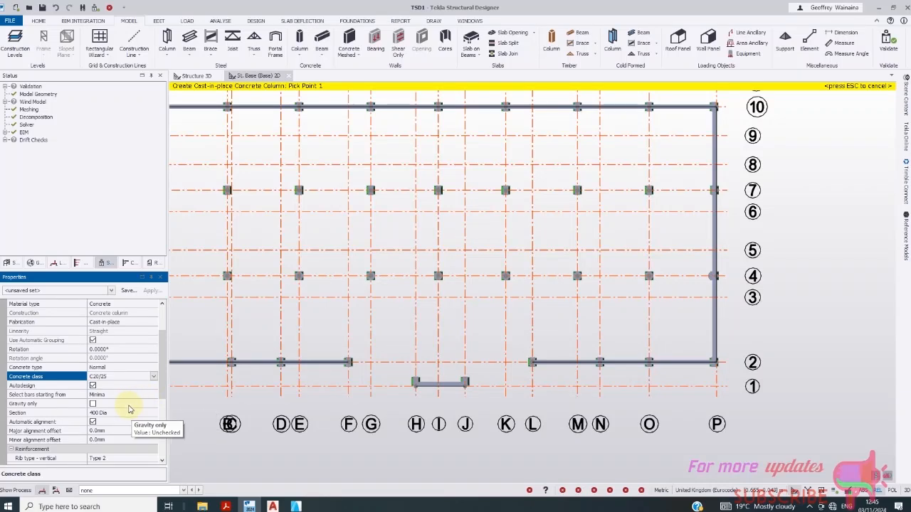
left_click(126, 413)
left_click(153, 413)
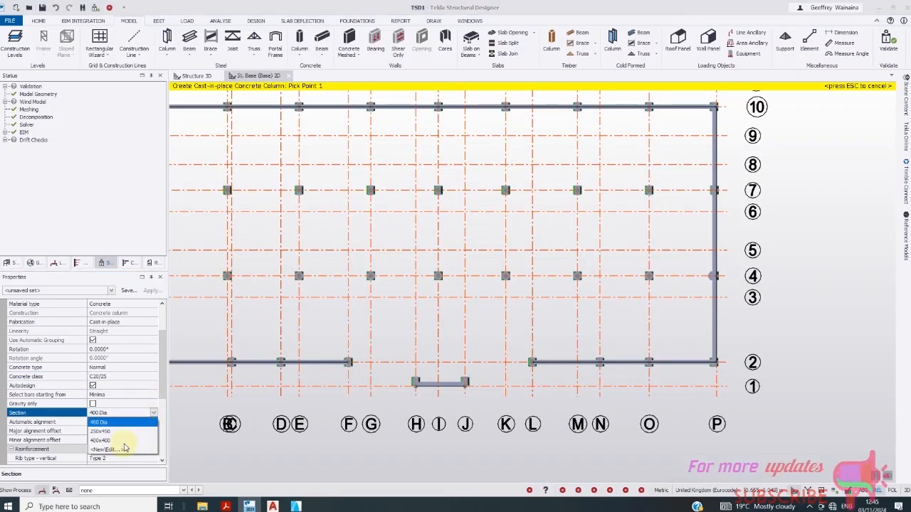
scroll(434, 306, "down", 2)
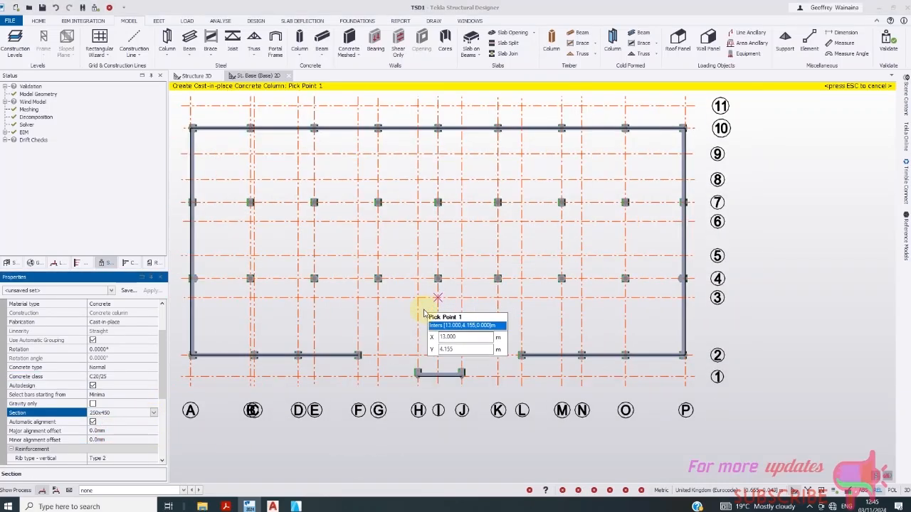
- Check the column positions around the staircase on the ArchiCAD ground floor plan and return to Tekla Structural Designer
left_click(296, 506)
scroll(416, 467, "up", 1)
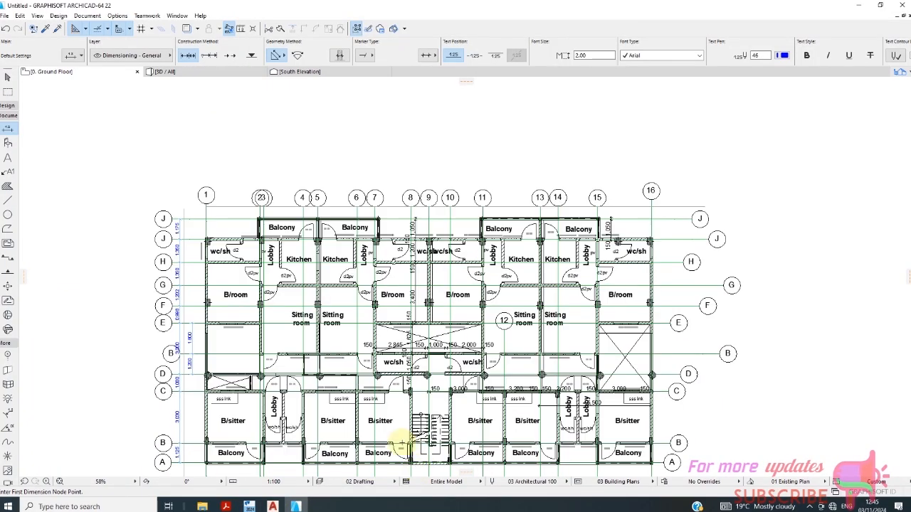
left_click(249, 506)
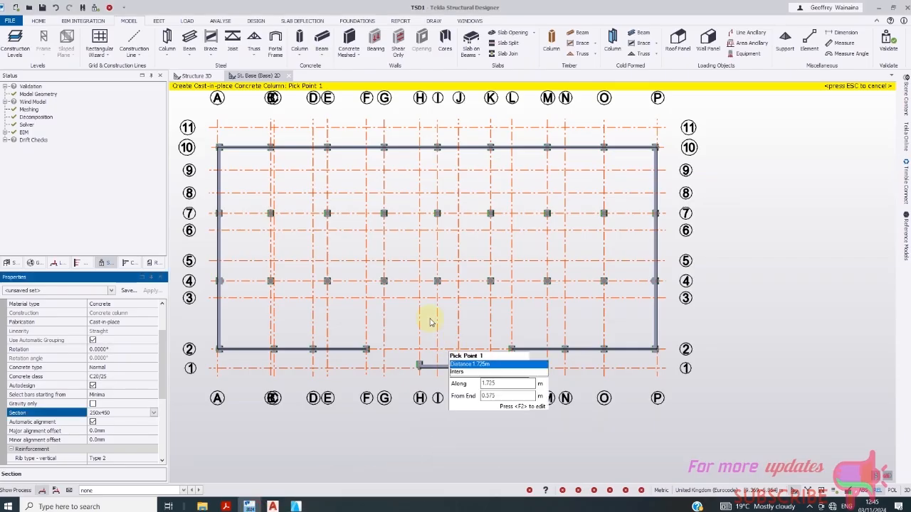
- Place the 250x450 cast-in-place concrete columns at the intersections of grid line 3 with H and J
scroll(423, 299, "up", 2)
left_click(419, 294)
scroll(470, 290, "up", 1)
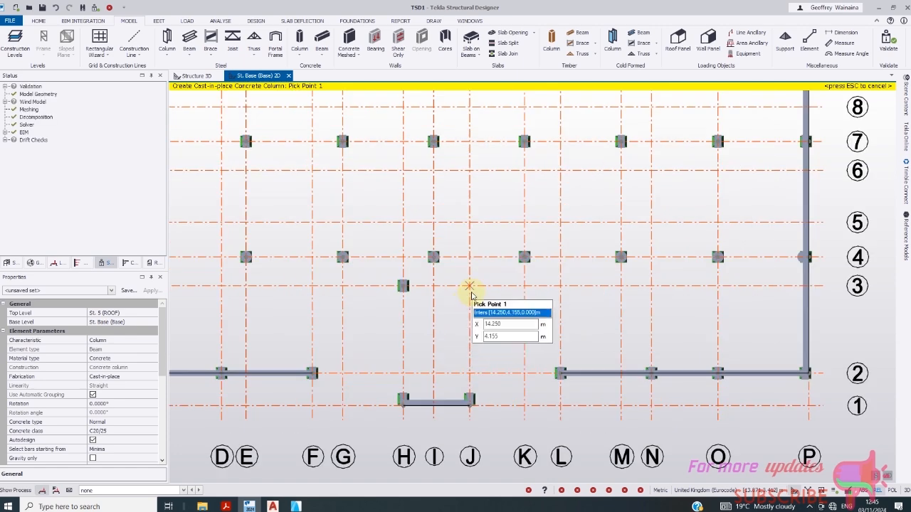
left_click(470, 290)
scroll(463, 292, "down", 2)
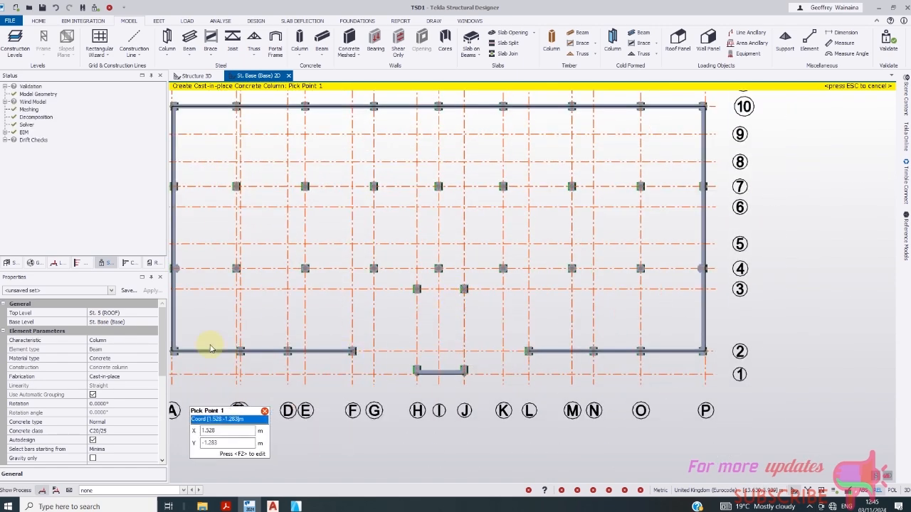
- Start a continuous cast-in-place concrete beam and set its concrete class to C20/25
left_click(321, 42)
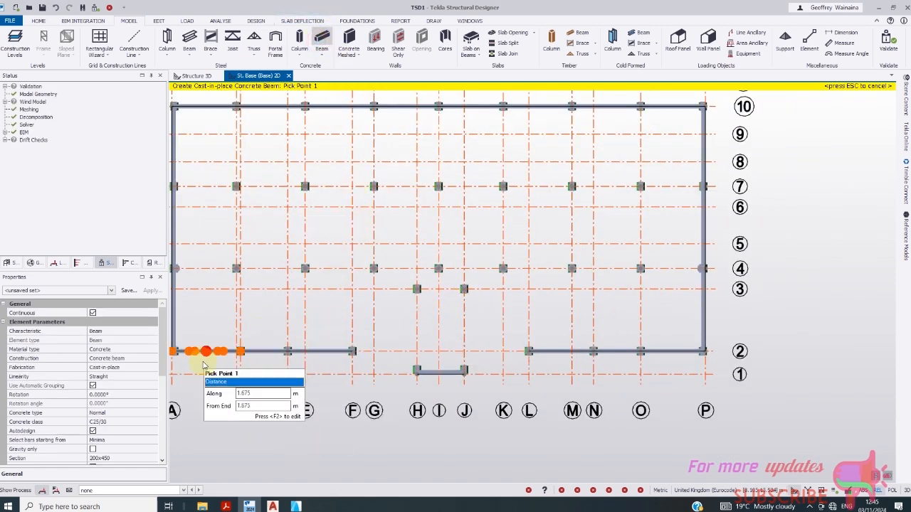
left_click(127, 425)
left_click(154, 422)
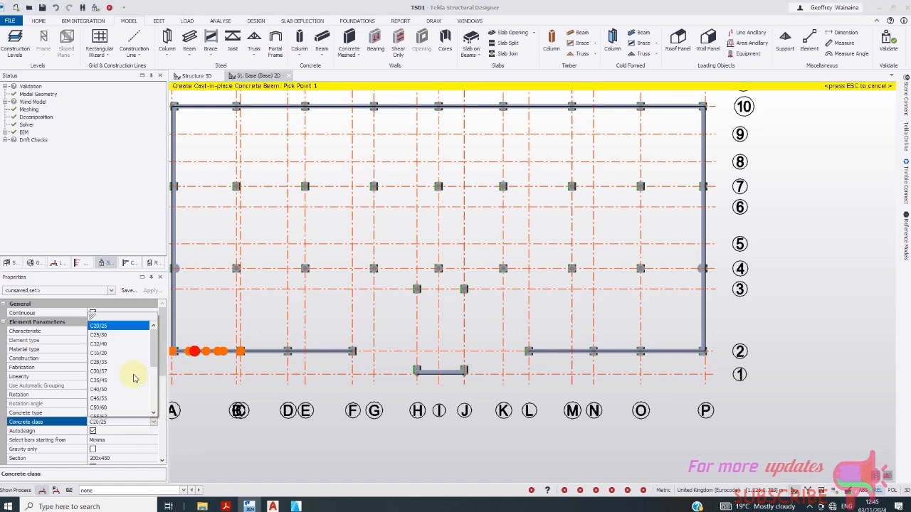
left_click(106, 326)
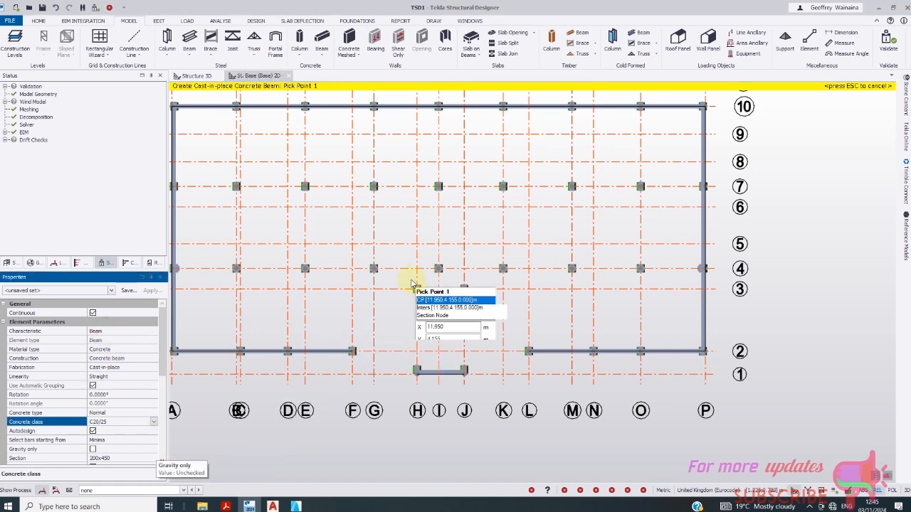
scroll(408, 278, "down", 2)
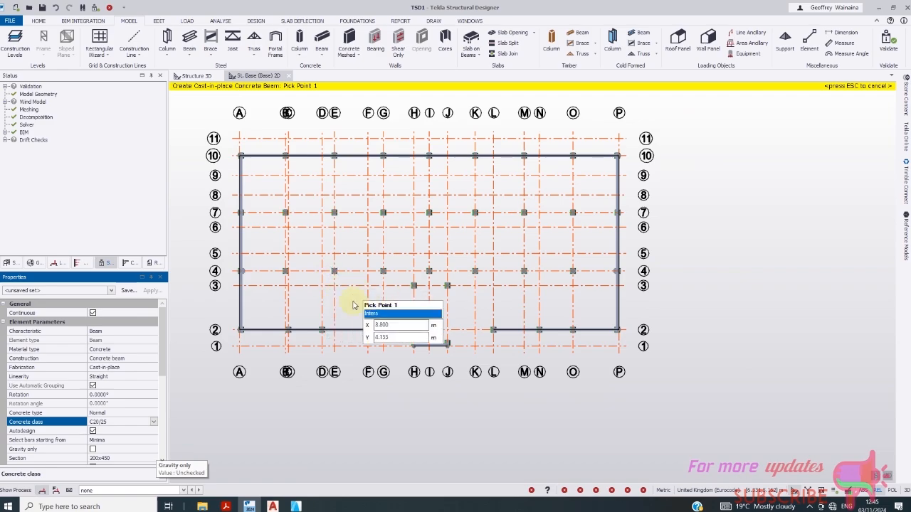
- Consult the ArchiCAD ground floor plan, return to Tekla Structural Designer and create beams along grid lines B, E and G from 10 to 4
left_click(296, 506)
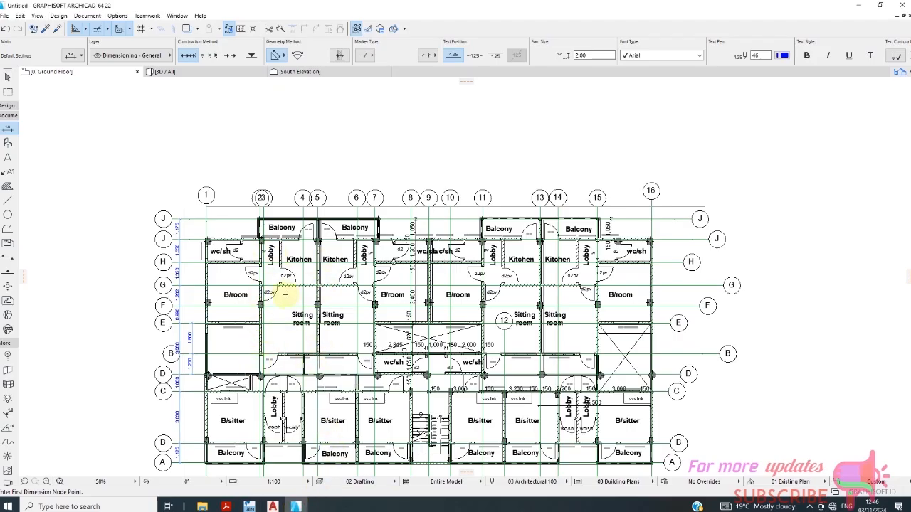
left_click(249, 506)
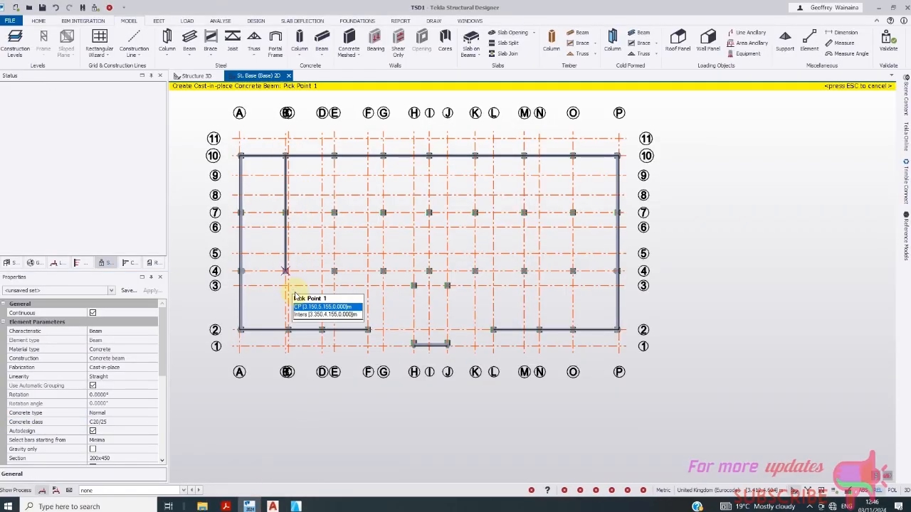
scroll(341, 183, "up", 2)
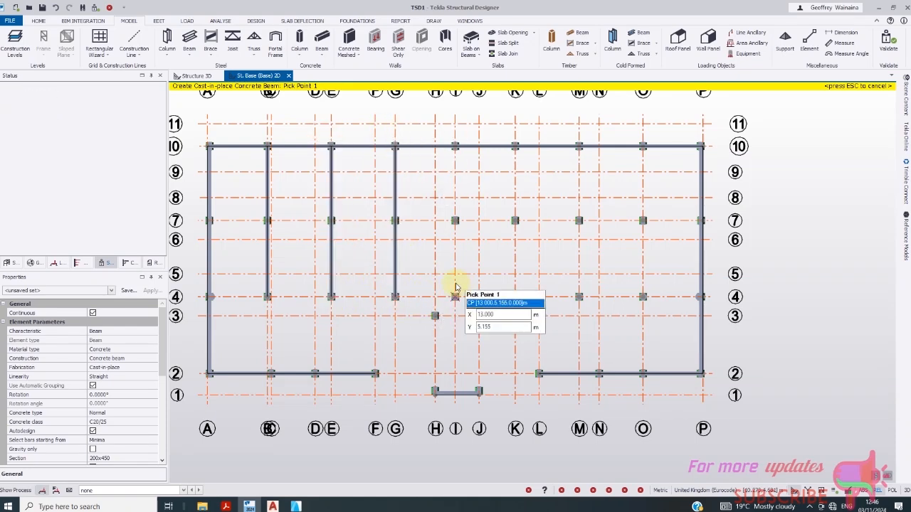
- Switch to the ArchiCAD ground floor plan and examine the walls and columns around the central rooms and staircase
mouse_move(297, 507)
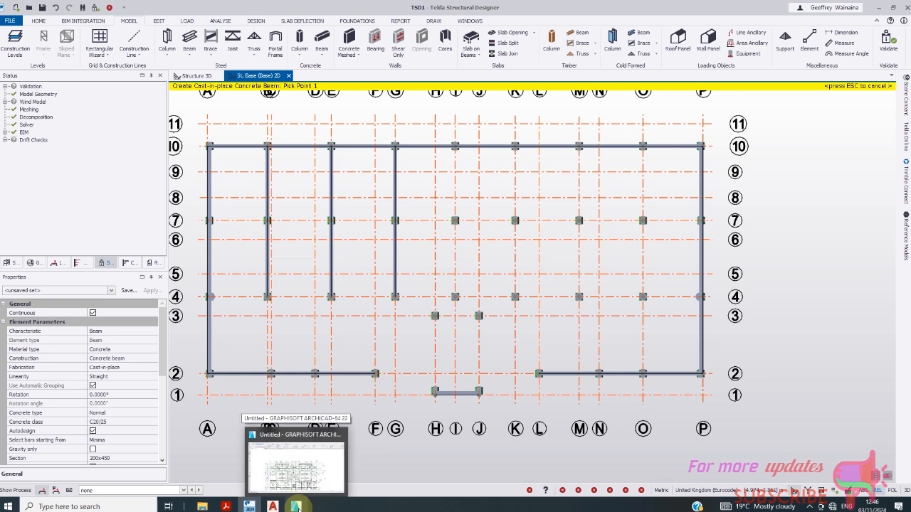
left_click(272, 506)
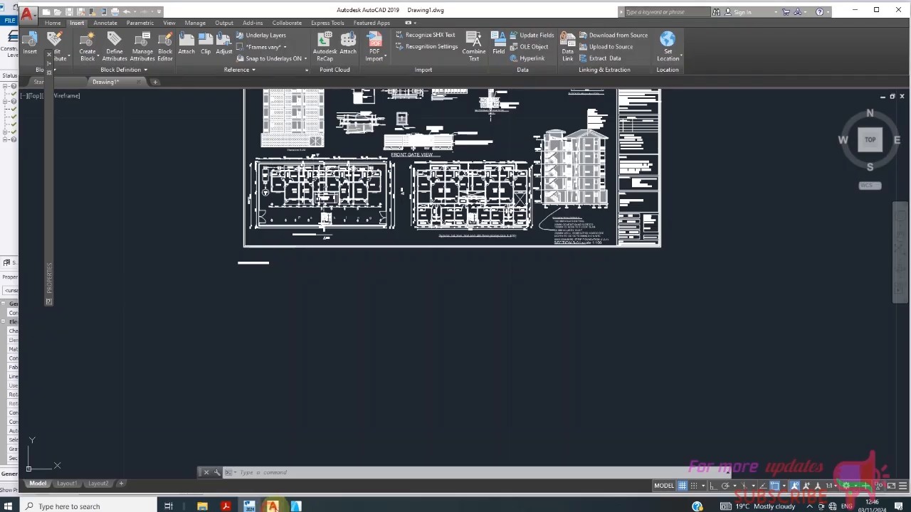
left_click(249, 506)
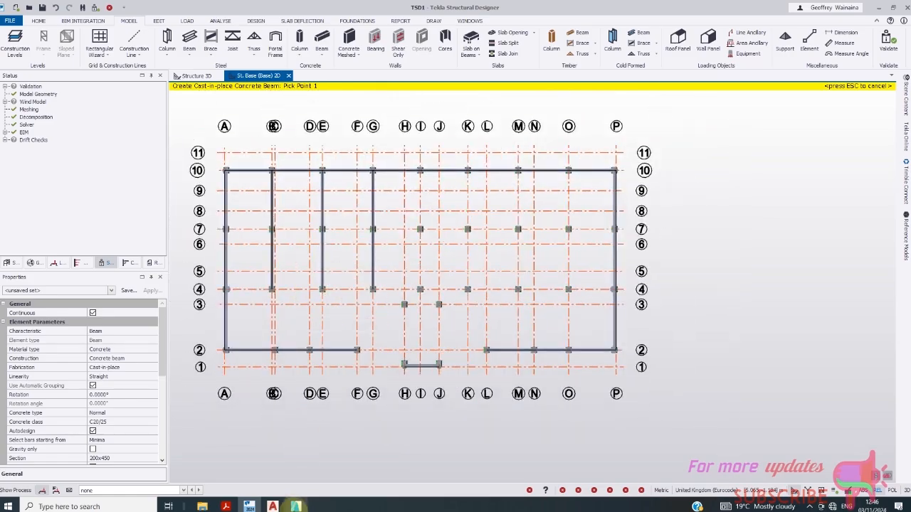
left_click(296, 506)
scroll(402, 352, "up", 2)
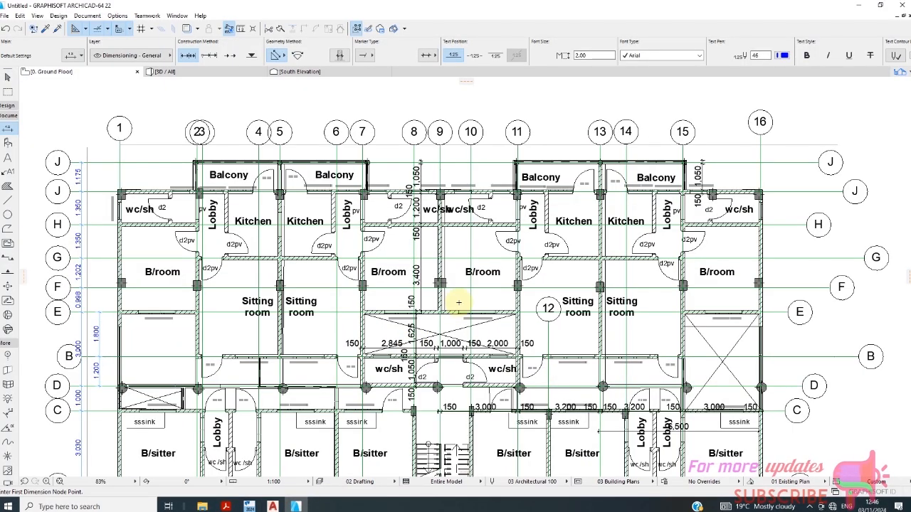
scroll(413, 270, "down", 1)
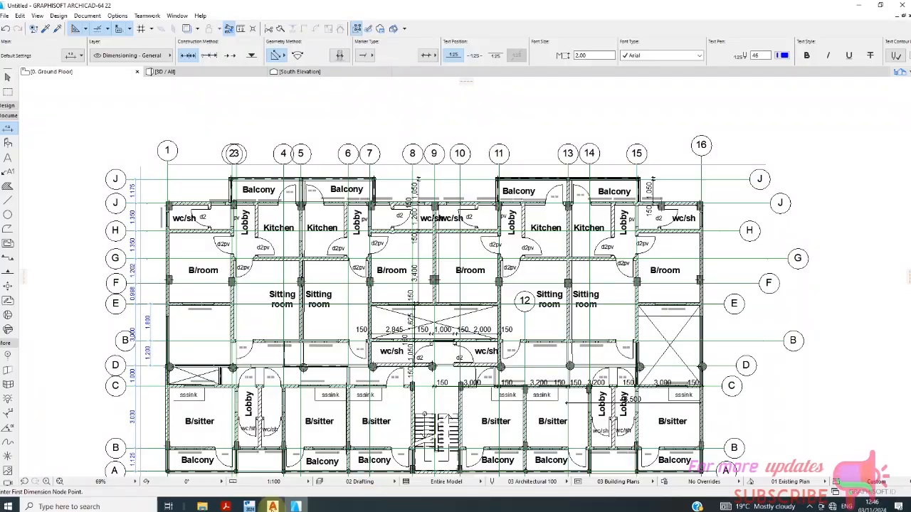
- Return to Tekla Structural Designer and create continuous beams along grid lines O, M and K from 10 to 4
left_click(249, 506)
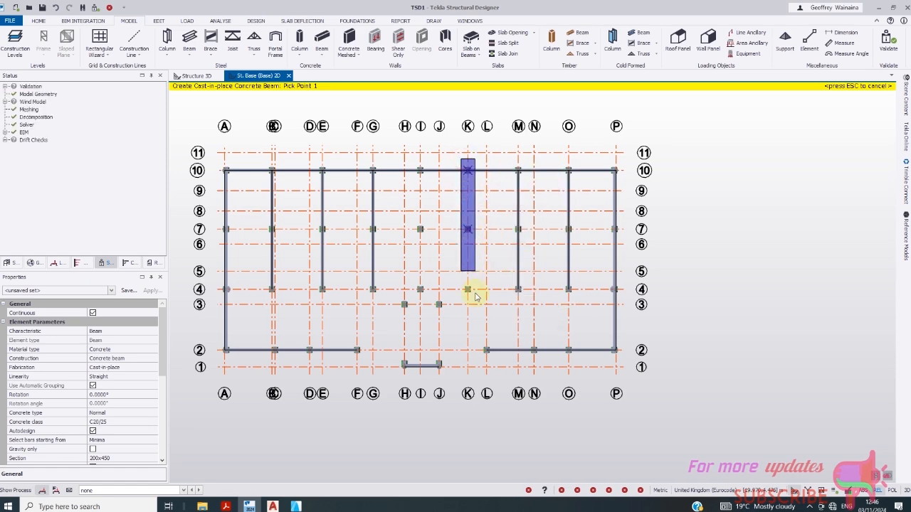
left_click_drag(479, 301, 481, 303)
scroll(549, 374, "up", 1)
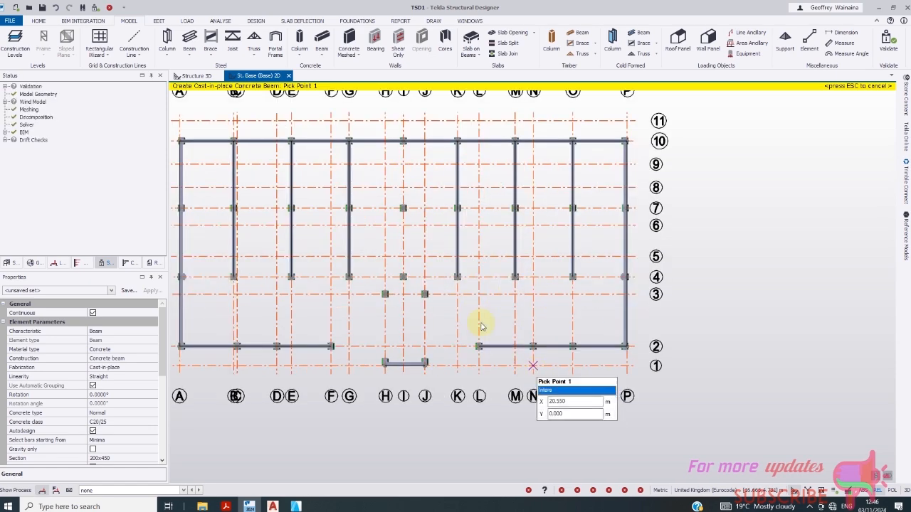
scroll(439, 299, "down", 1)
- Create the staircase beams along grid line 3 from H to J and along H and J down to grid line 1
scroll(428, 341, "up", 1)
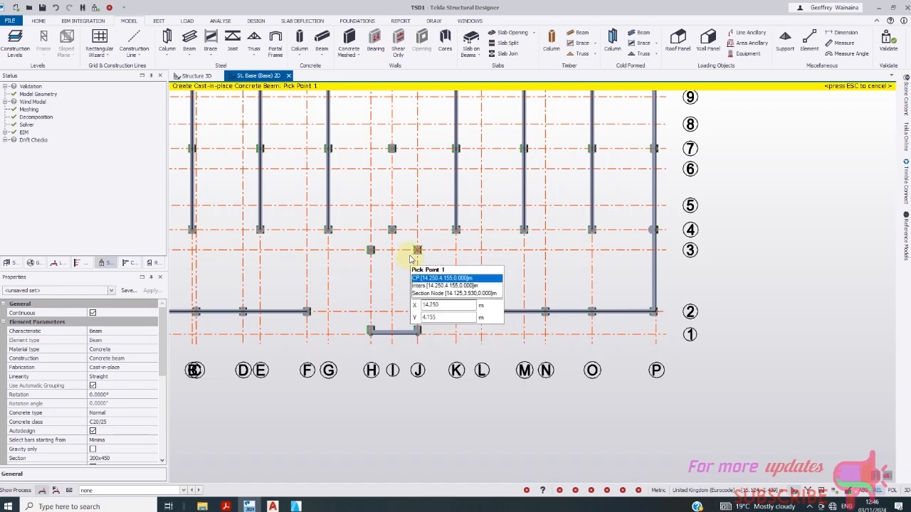
scroll(354, 249, "up", 1)
left_click_drag(338, 237, 356, 254)
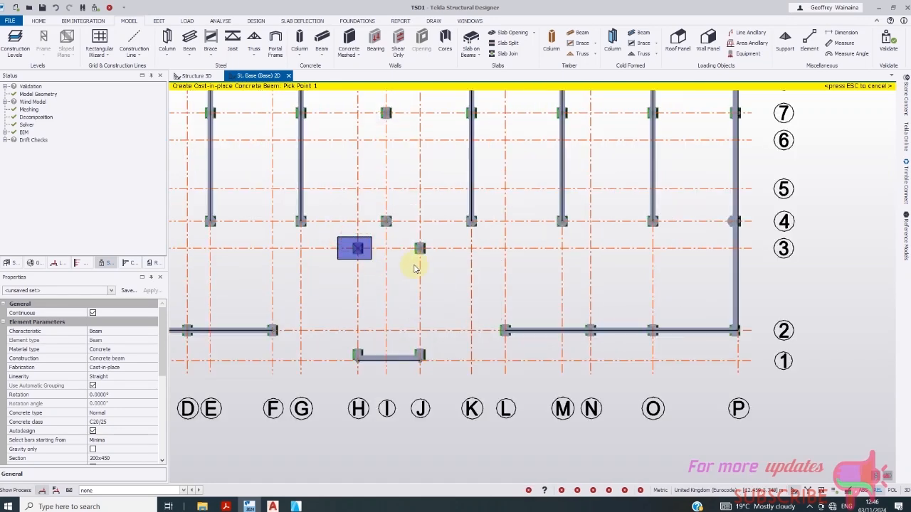
left_click_drag(436, 268, 435, 266)
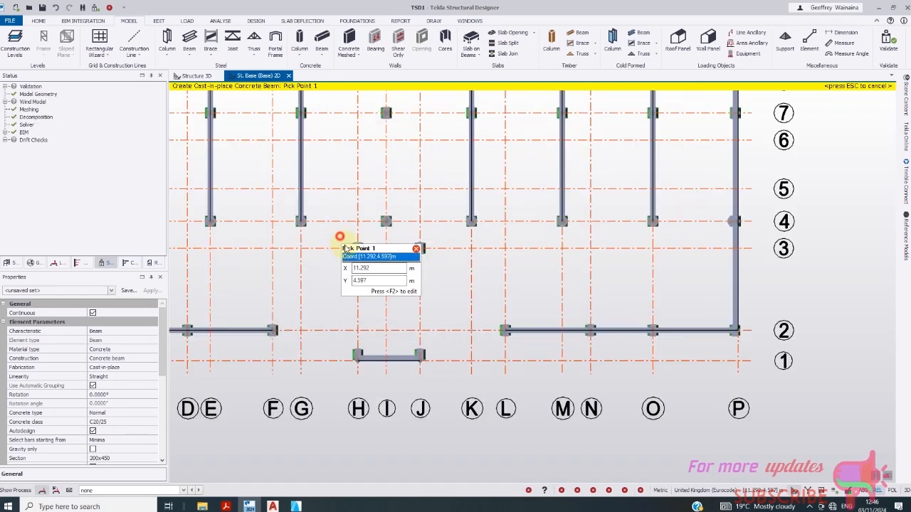
left_click_drag(340, 237, 366, 364)
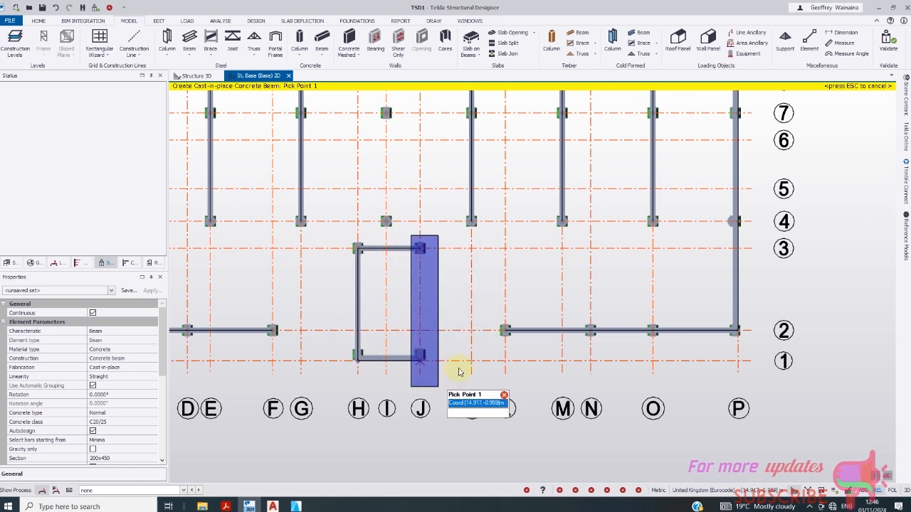
- Add a concrete beam along grid line 2 from the column at F to the staircase beam on H
scroll(425, 241, "down", 1)
scroll(323, 326, "up", 4)
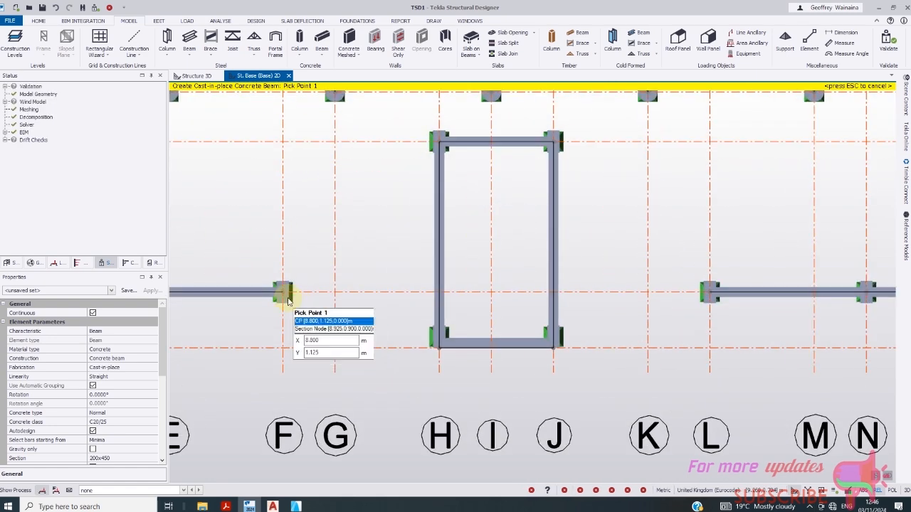
left_click(287, 299)
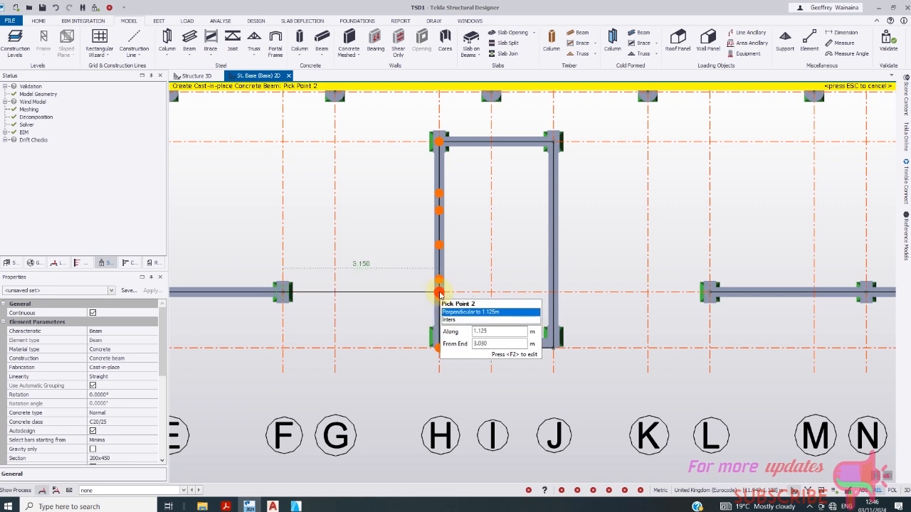
left_click(430, 308)
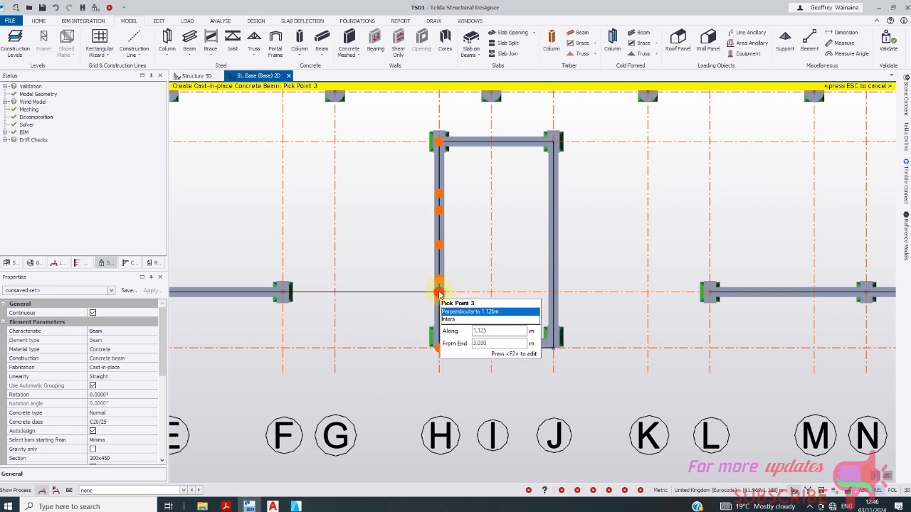
key("Escape")
scroll(316, 290, "down", 1)
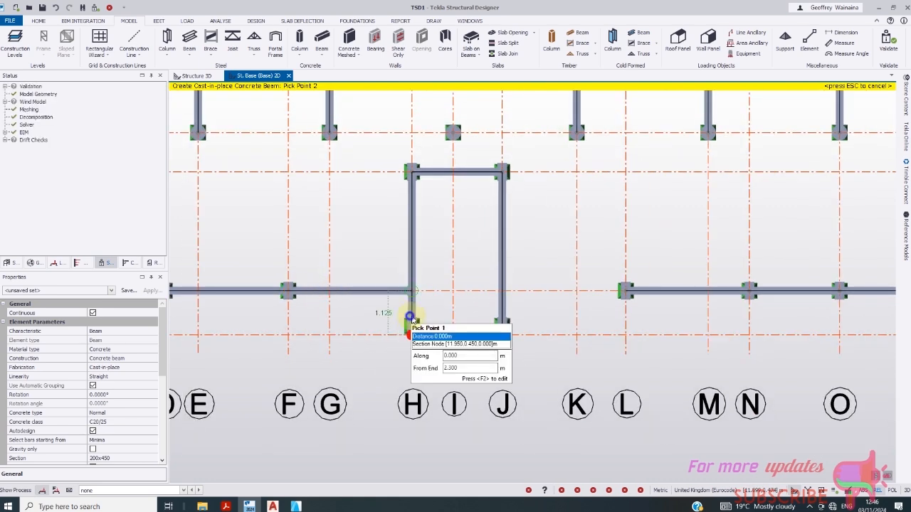
- Add a concrete beam along grid line 2 from the column at L to the staircase beam on J
scroll(500, 291, "up", 3)
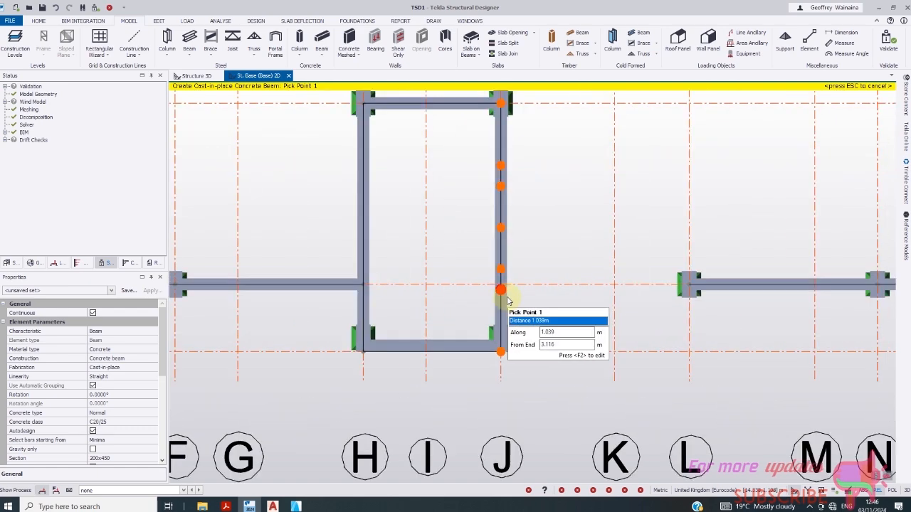
scroll(389, 262, "down", 2)
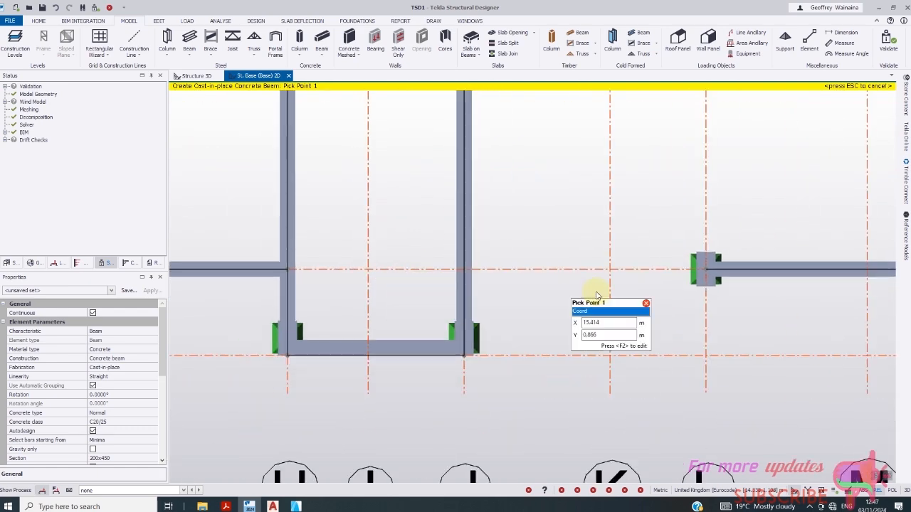
left_click(708, 274)
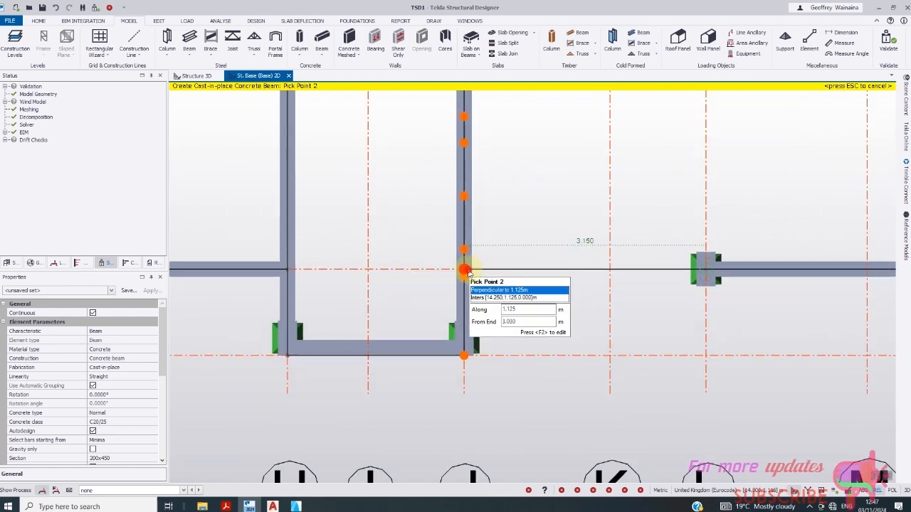
left_click(464, 270)
scroll(530, 306, "down", 3)
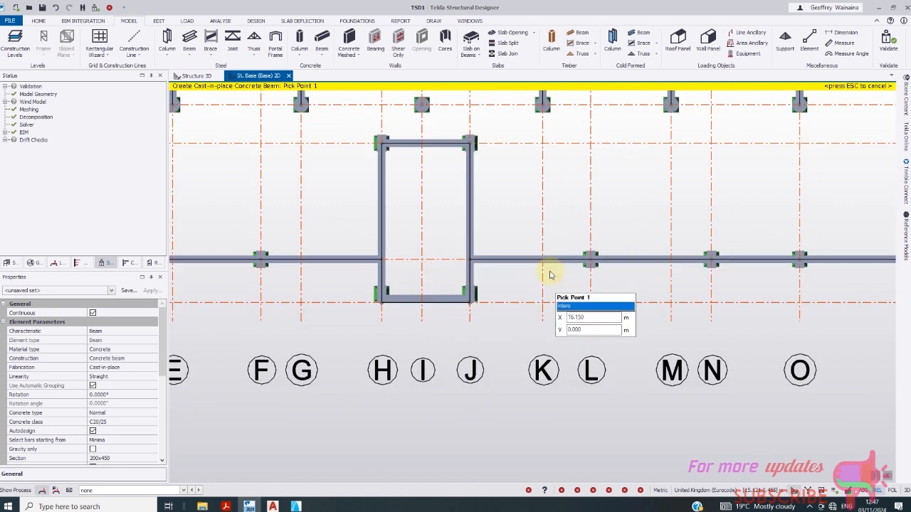
scroll(545, 272, "down", 3)
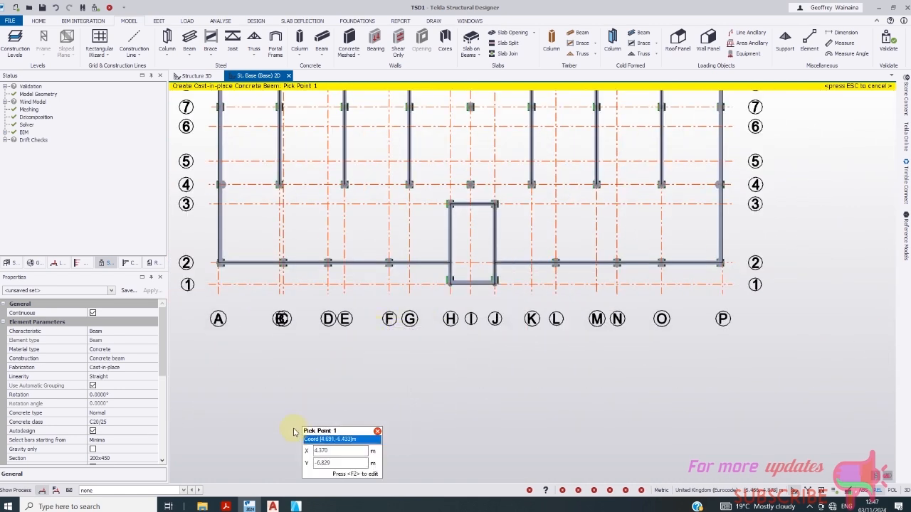
- Switch to the ArchiCAD ground floor plan and examine the bedsitter and balcony walls beside the staircase
left_click(295, 506)
scroll(378, 386, "down", 1)
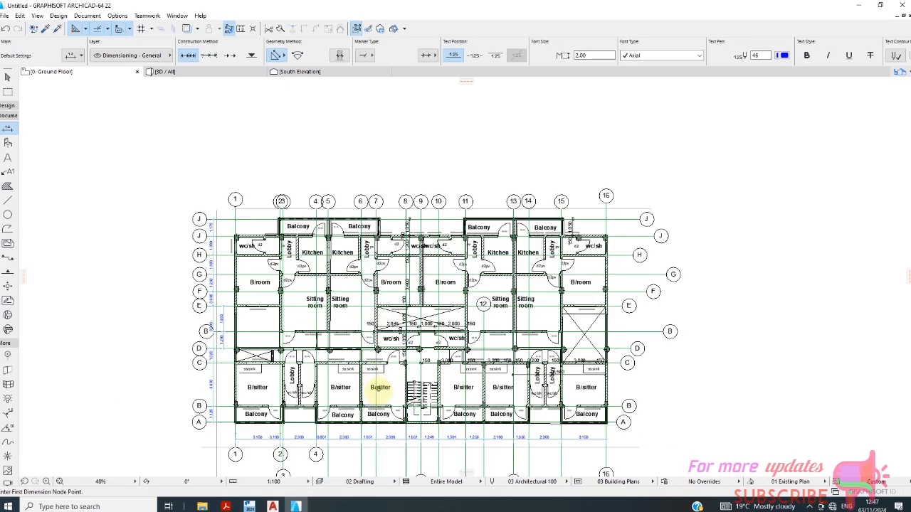
scroll(352, 421, "up", 3)
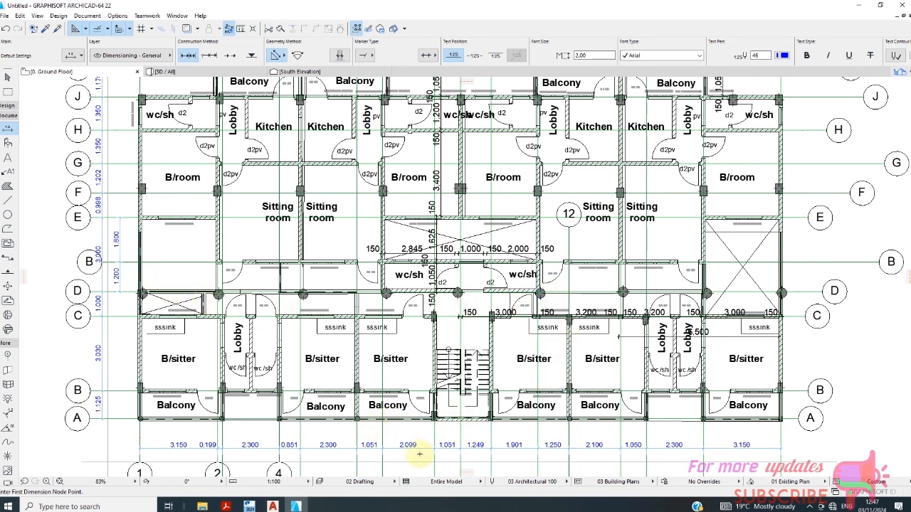
- Switch to Tekla Structural Designer and create 200x450 cast-in-place concrete beams along grid line 4 from grid A to K
mouse_move(291, 508)
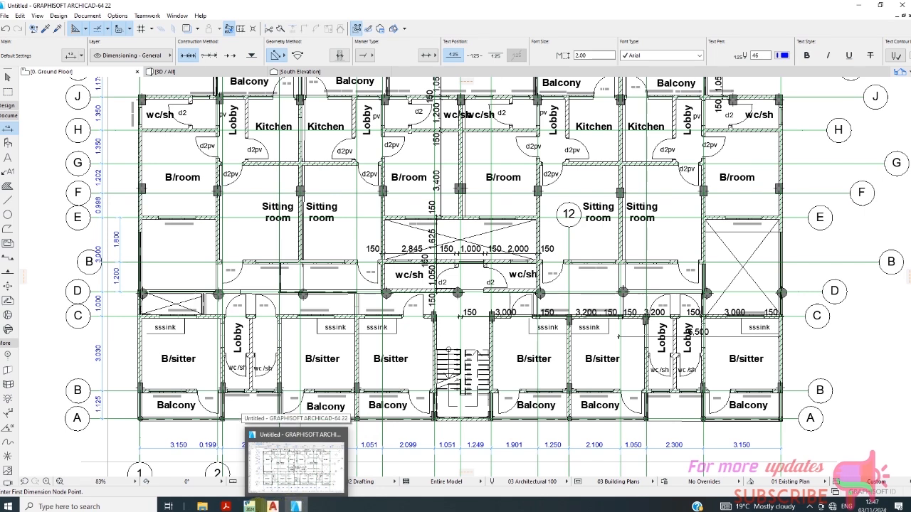
left_click(249, 507)
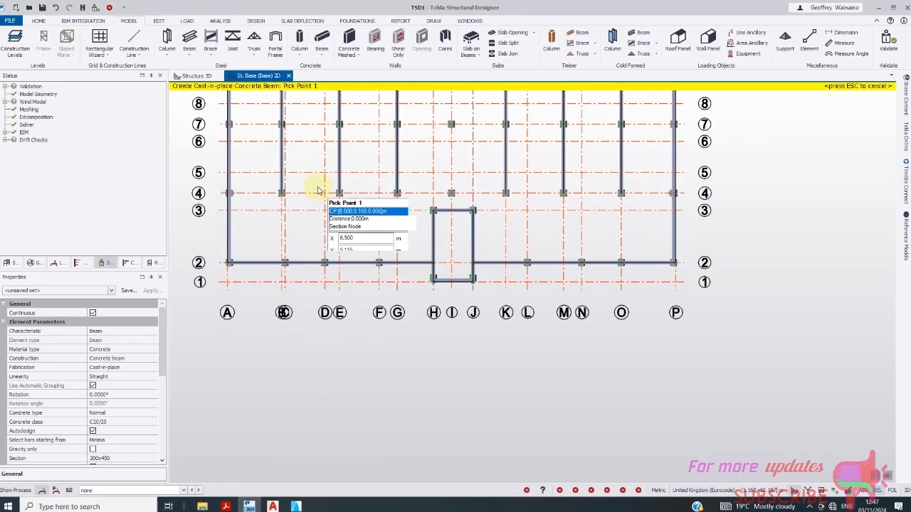
scroll(314, 188, "up", 1)
left_click(206, 178)
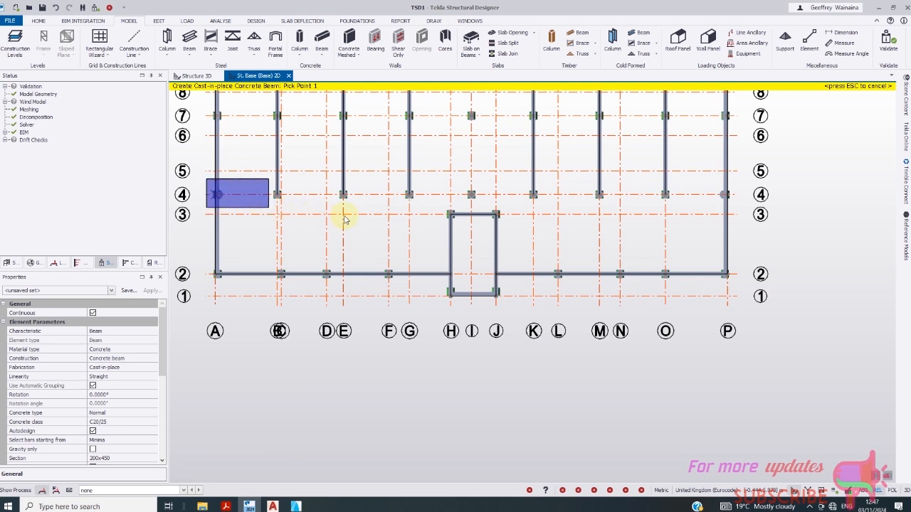
left_click(535, 194)
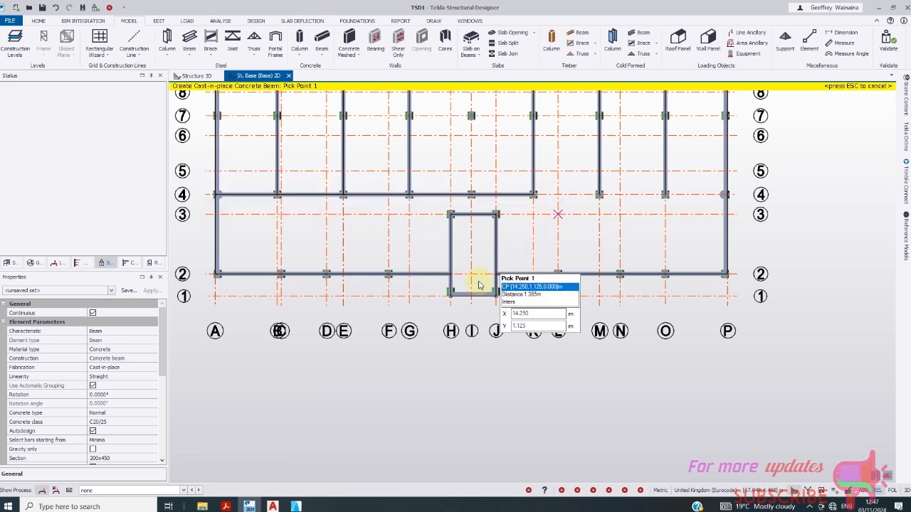
- Check the Archicad ground floor plan, and add a 0.2 m Tekla beam on grid line 5 from grid C to the beam on grid B
left_click(295, 506)
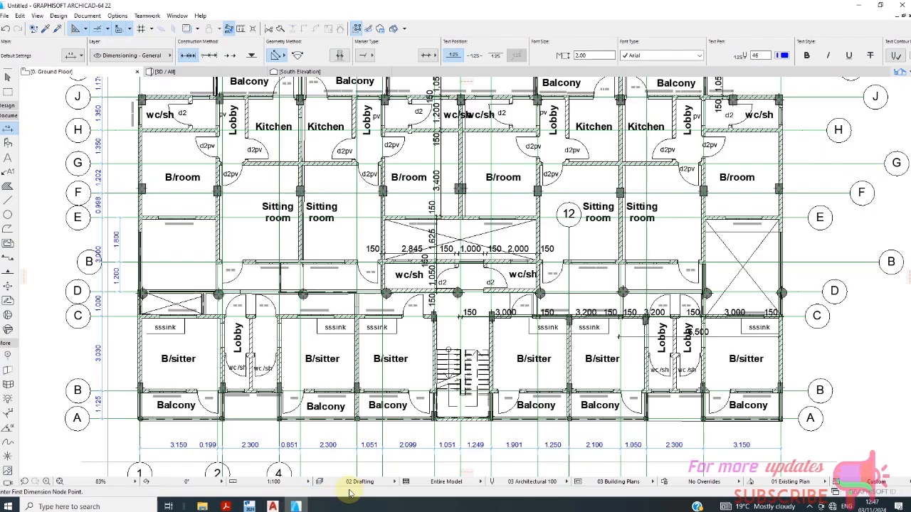
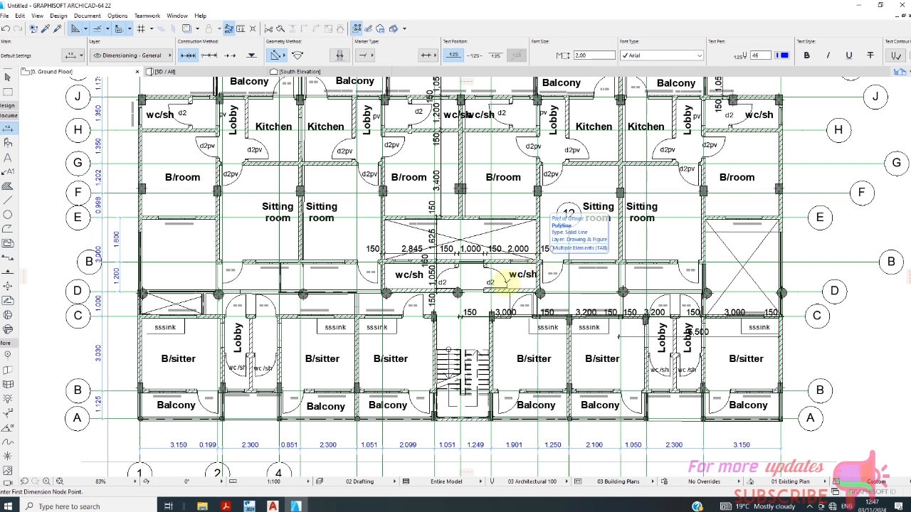
left_click(250, 506)
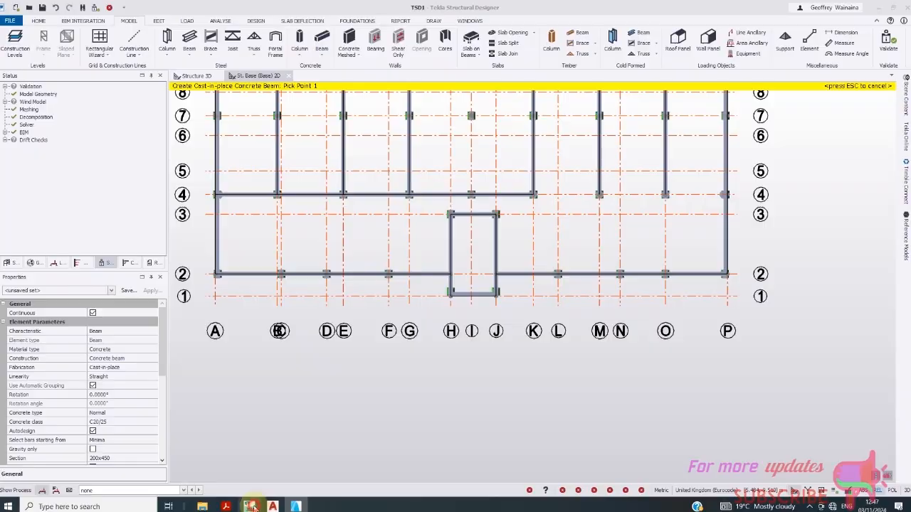
scroll(292, 403, "down", 2)
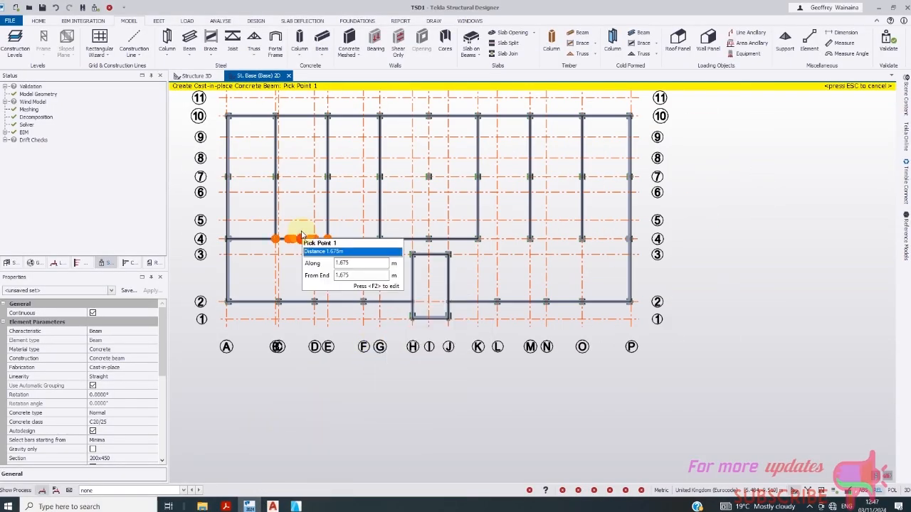
scroll(270, 239, "up", 1)
scroll(266, 214, "up", 2)
scroll(268, 215, "up", 3)
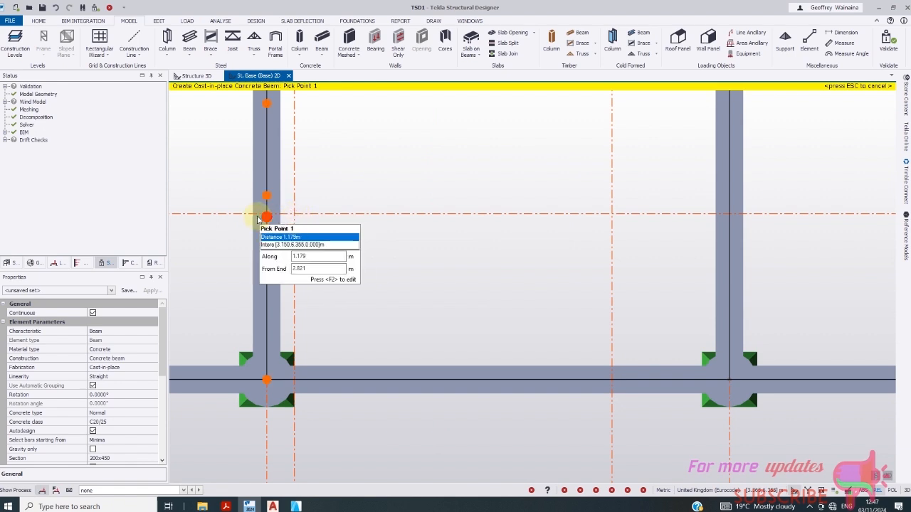
scroll(264, 211, "up", 1)
scroll(384, 223, "down", 4)
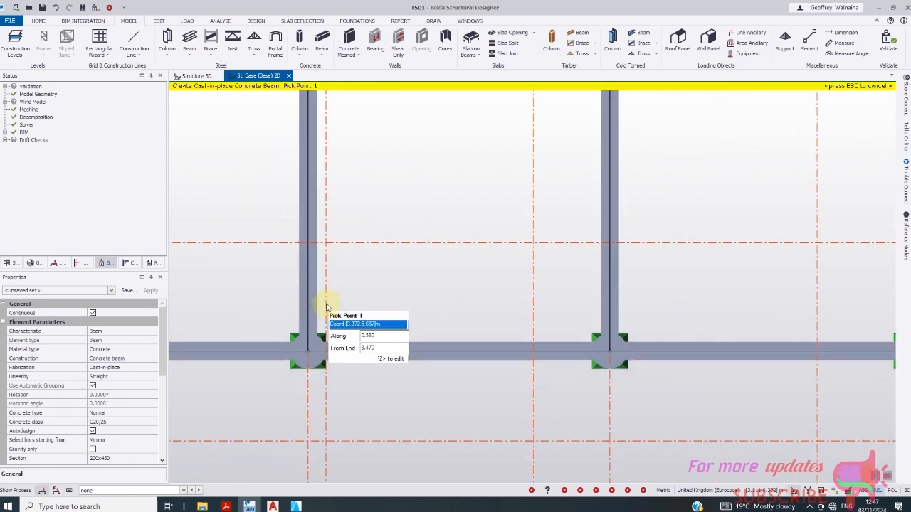
scroll(274, 253, "up", 1)
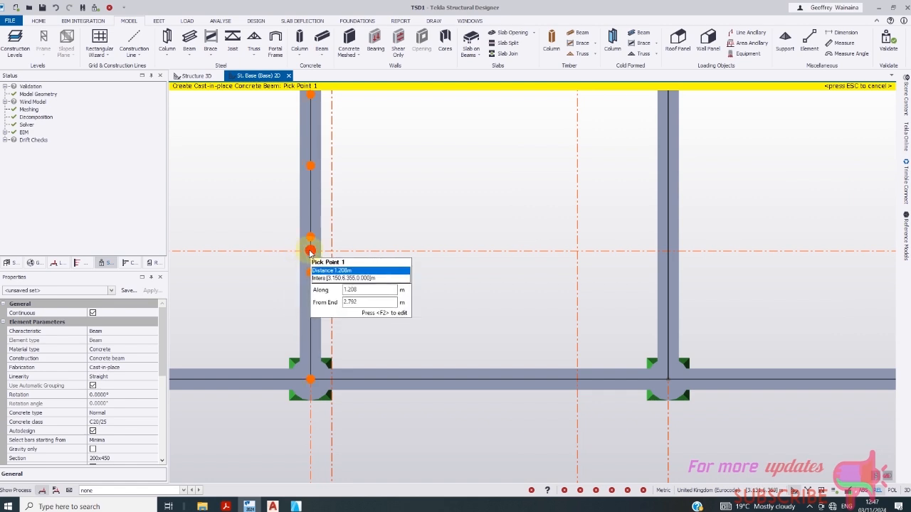
scroll(334, 255, "up", 2)
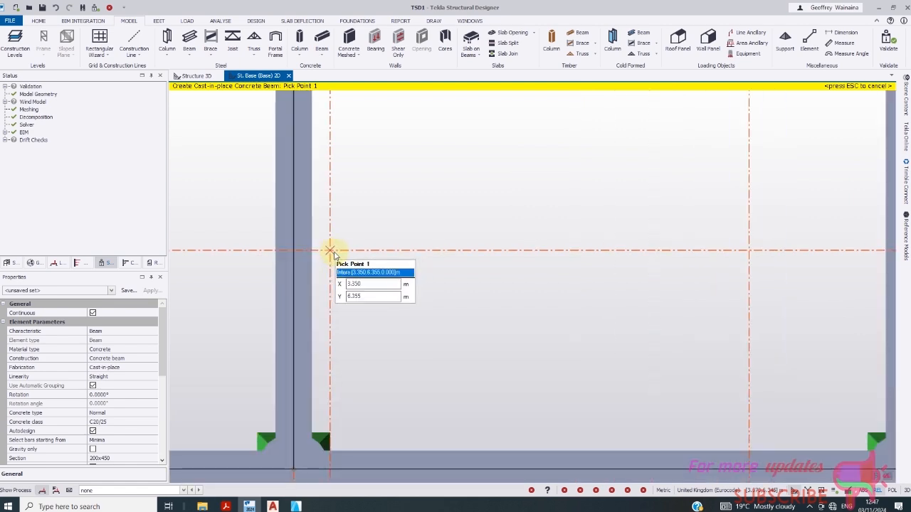
scroll(331, 252, "up", 1)
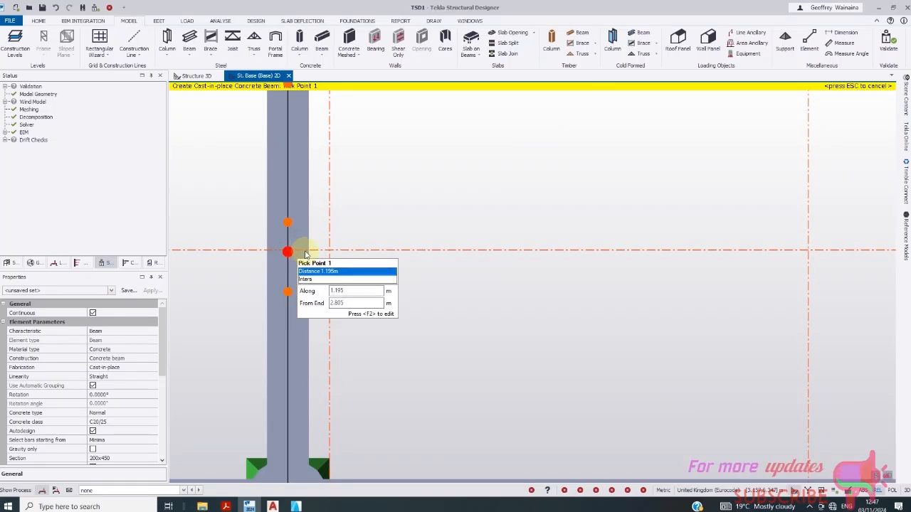
scroll(327, 251, "up", 3)
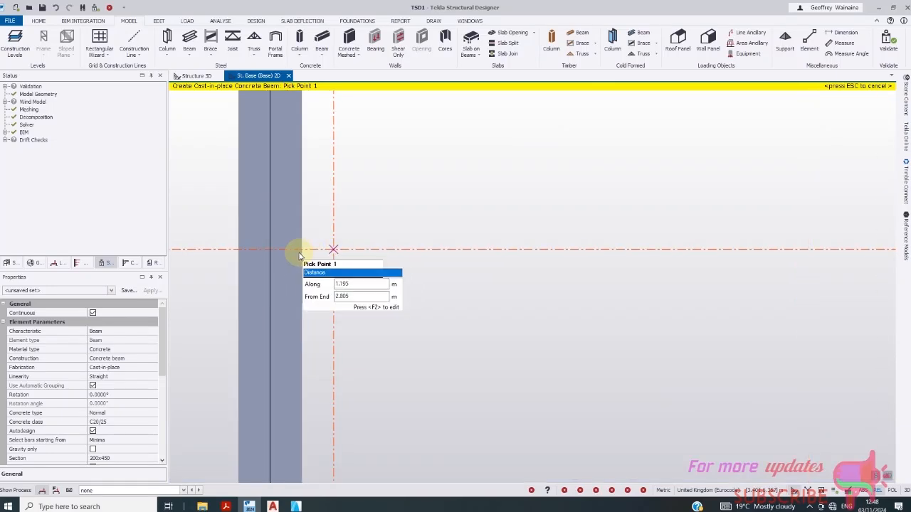
scroll(255, 249, "up", 3)
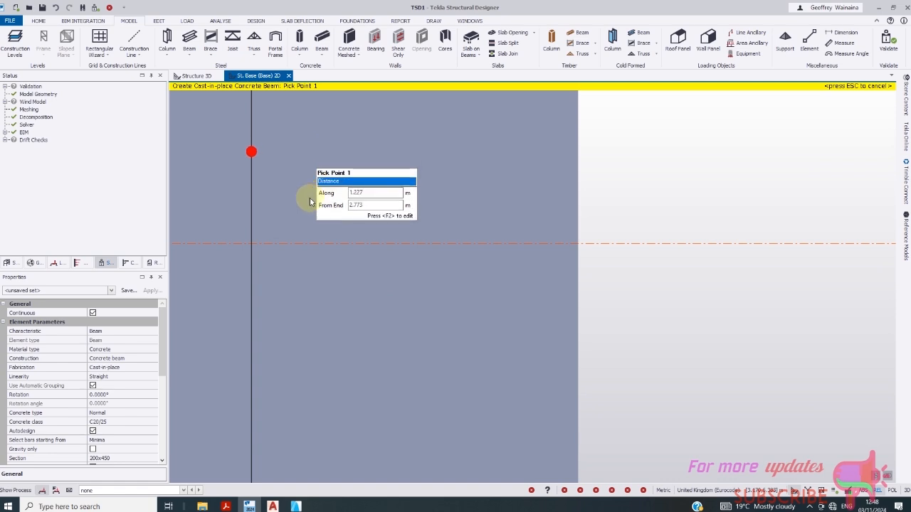
scroll(311, 240, "down", 4)
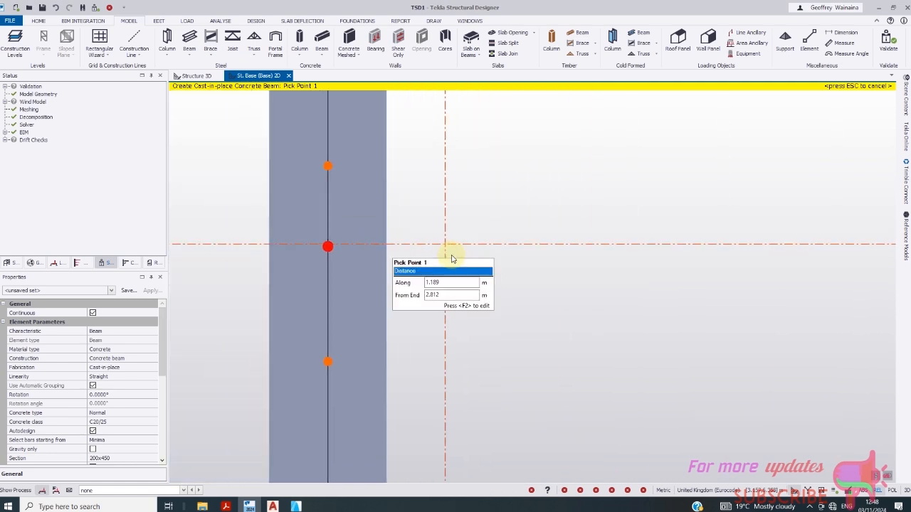
left_click(445, 246)
scroll(299, 245, "down", 2)
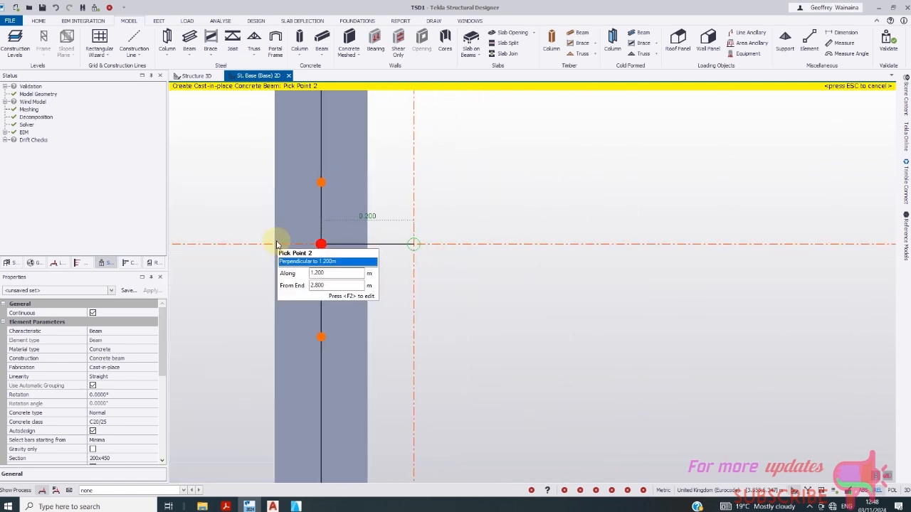
left_click(312, 245)
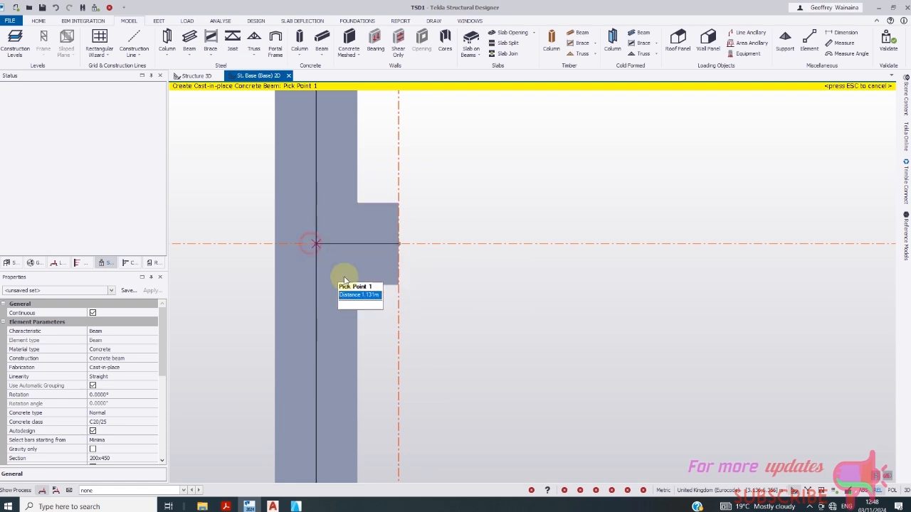
- Create concrete beams along grid line 5 from grid C to the grid E beam and on to the grid G beam
scroll(332, 230, "down", 3)
scroll(336, 231, "down", 2)
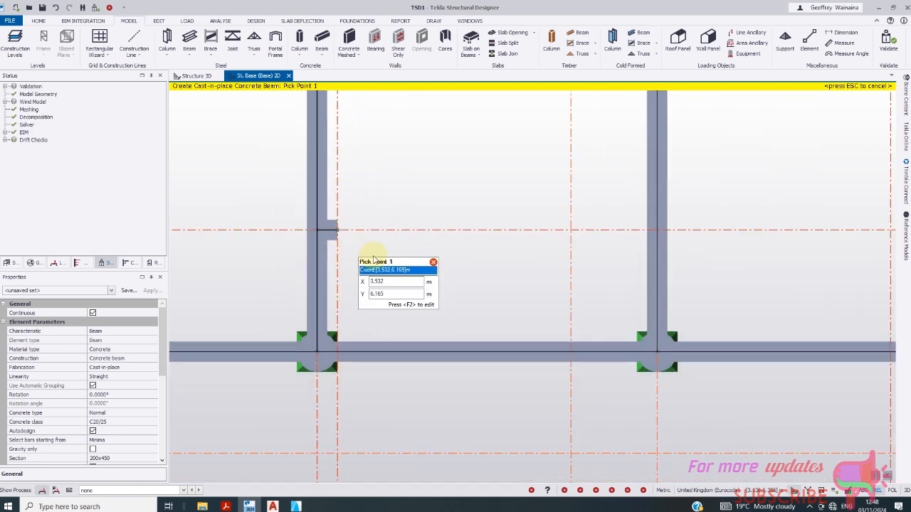
scroll(338, 229, "down", 2)
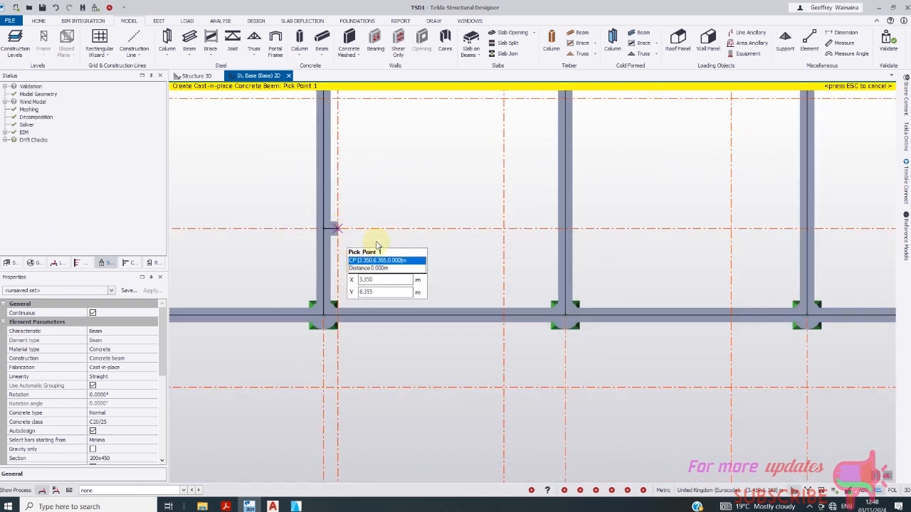
left_click(335, 229)
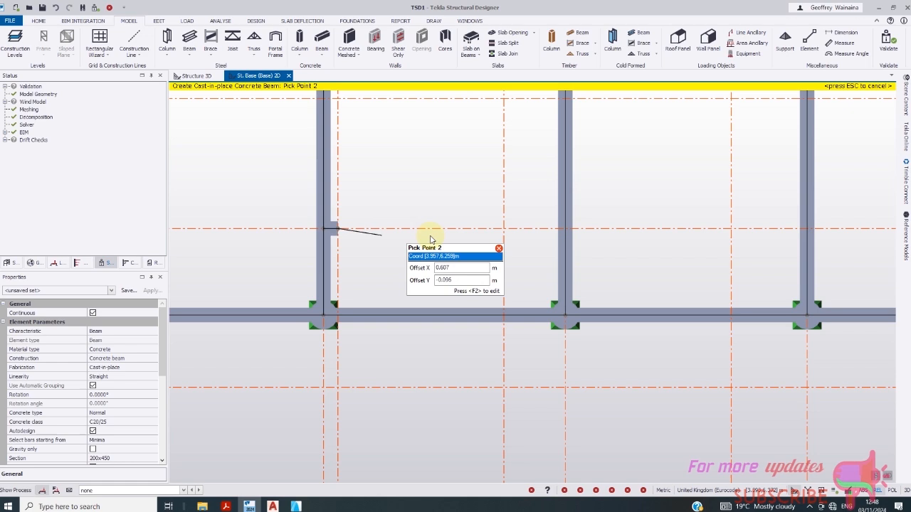
left_click(564, 231)
scroll(334, 229, "down", 3)
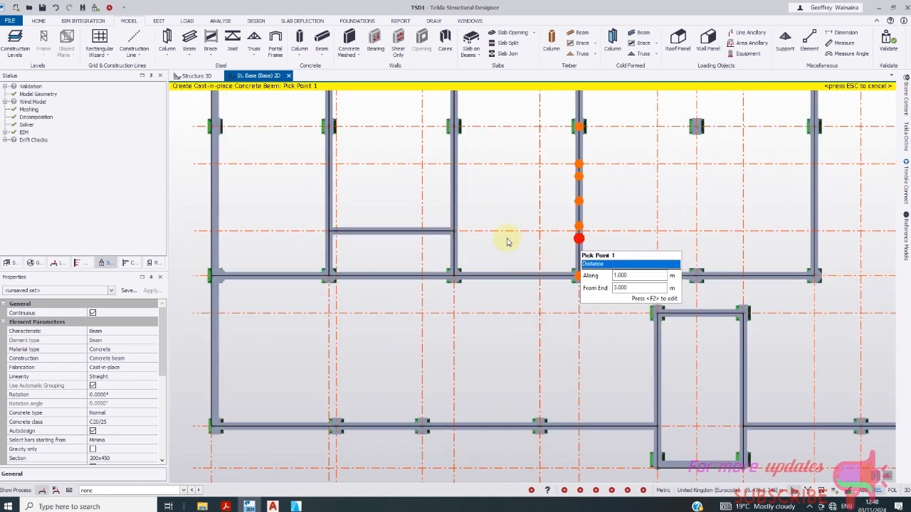
left_click(453, 231)
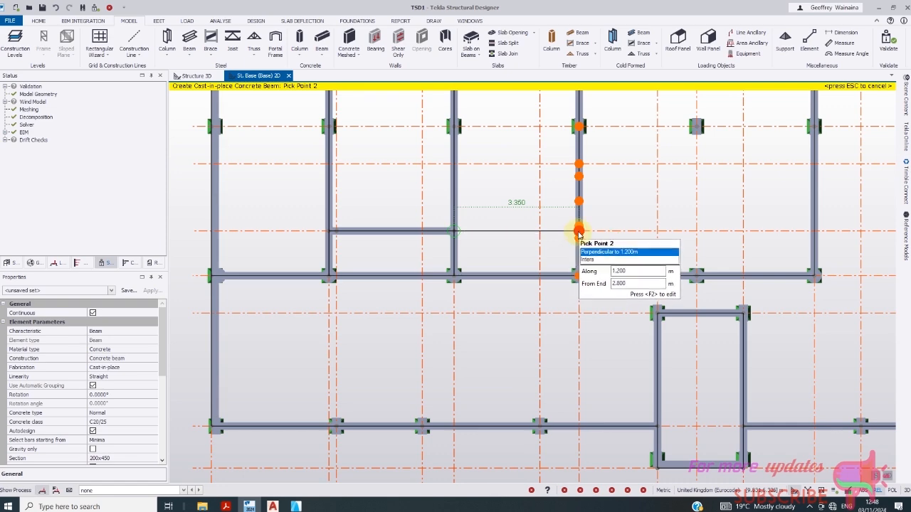
left_click(579, 232)
- Extend the concrete beam line on grid line 5 from grid G to the beam on grid K
scroll(579, 232, "down", 3)
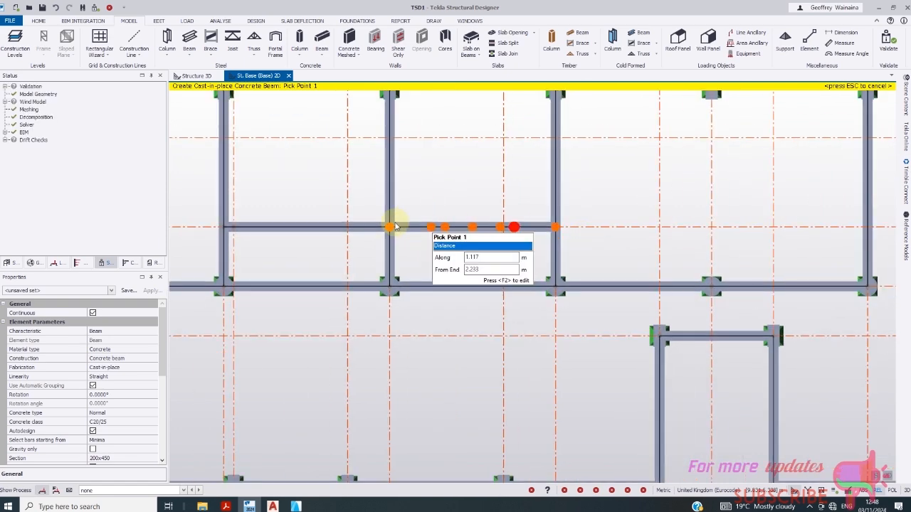
scroll(391, 243, "down", 2)
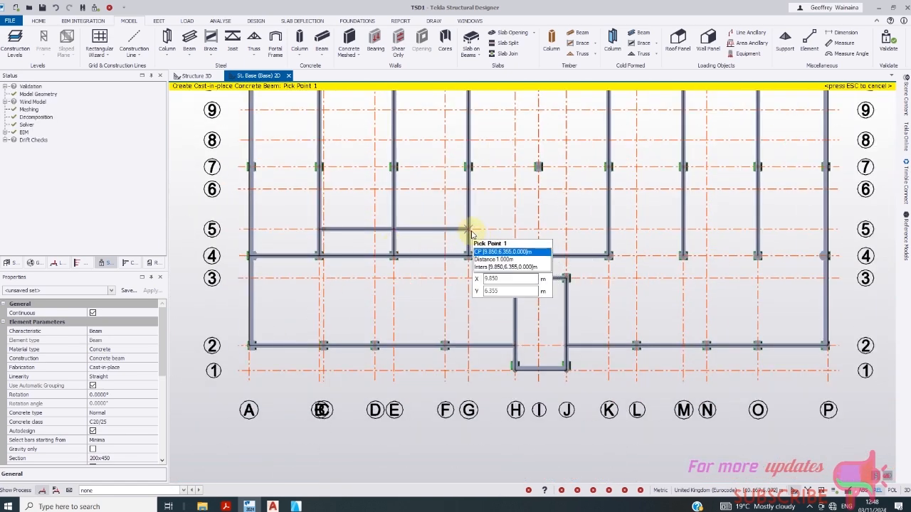
left_click(470, 231)
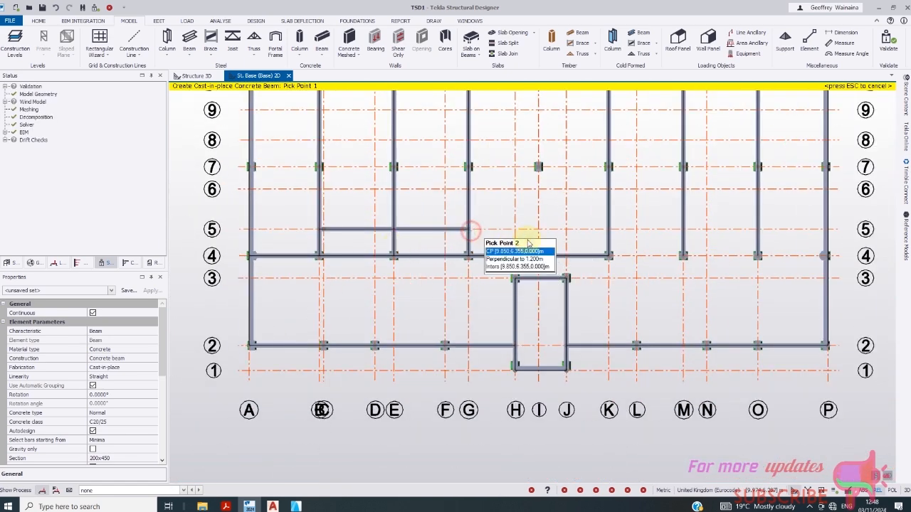
scroll(608, 230, "up", 3)
scroll(610, 233, "up", 1)
left_click(609, 231)
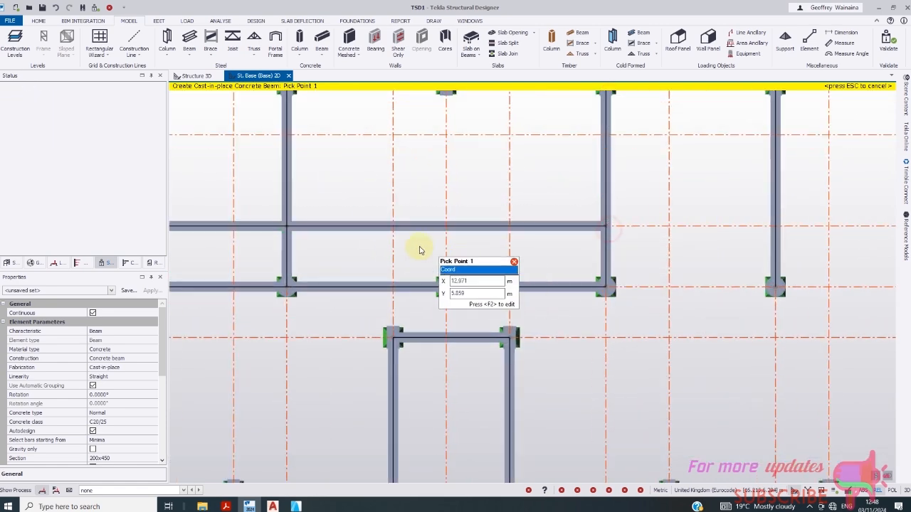
- Examine the wc/sh rooms and the crossed-out area above the staircase in the Archicad ground floor plan
scroll(376, 313, "down", 4)
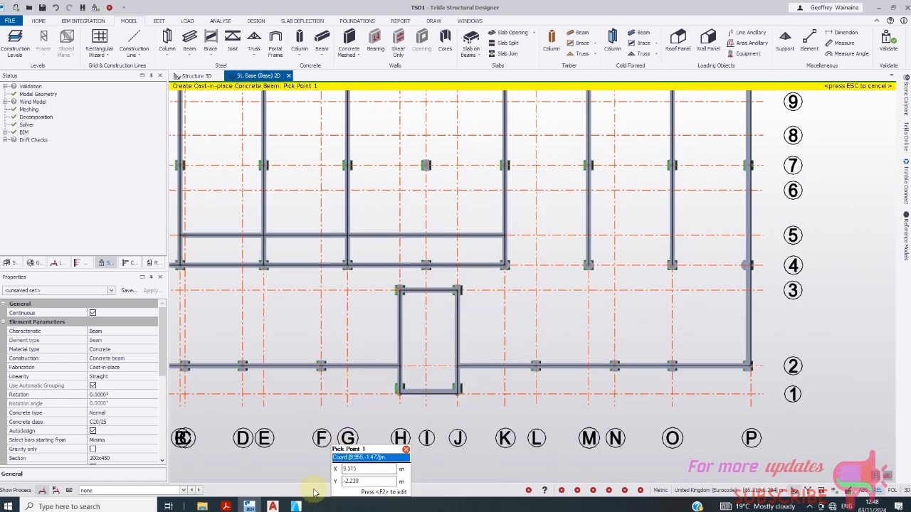
left_click(298, 506)
scroll(445, 250, "up", 1)
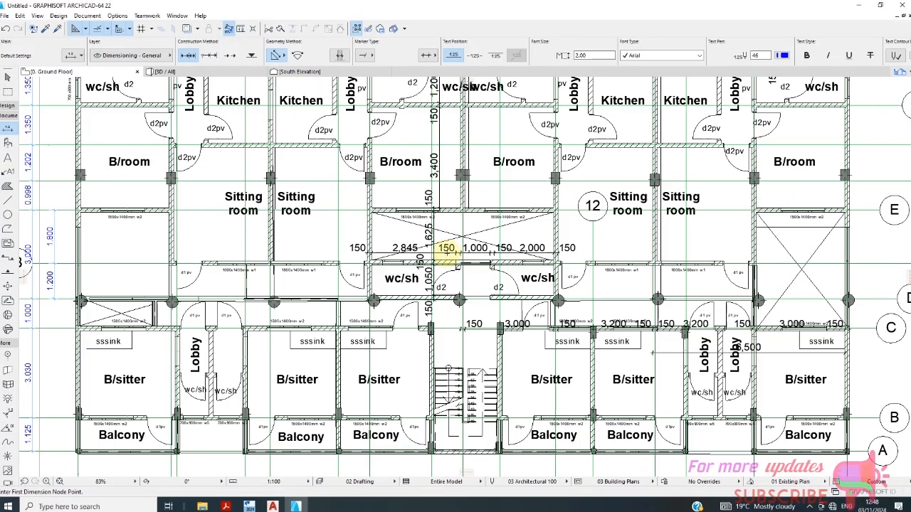
scroll(454, 274, "up", 1)
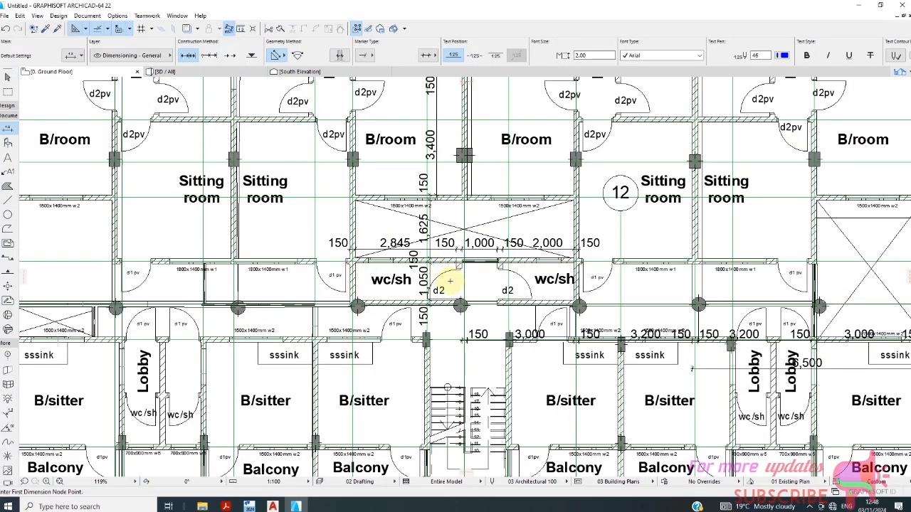
scroll(455, 279, "up", 1)
scroll(458, 274, "down", 1)
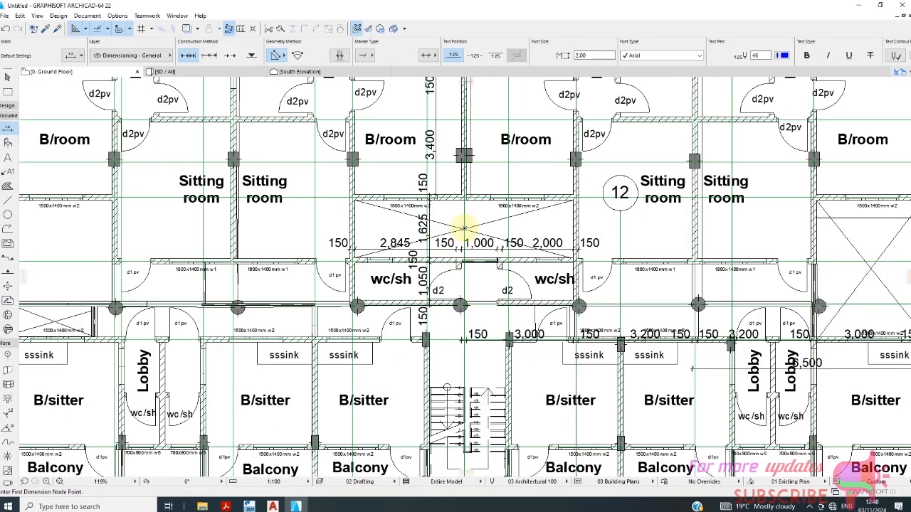
scroll(425, 268, "down", 1)
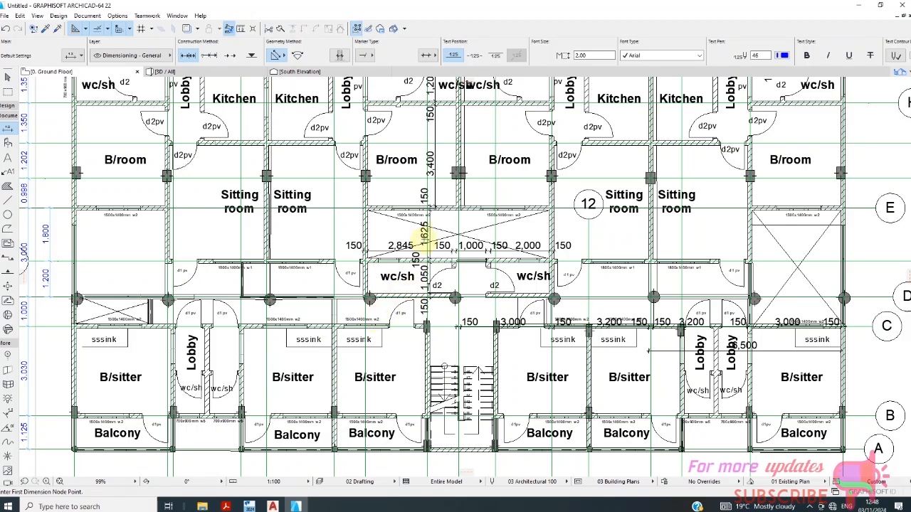
- In Tekla Structural Designer, create concrete beams along grid line 6 from grid H to J, J to the grid K beam, and H to the grid G beam
left_click(270, 506)
left_click(247, 507)
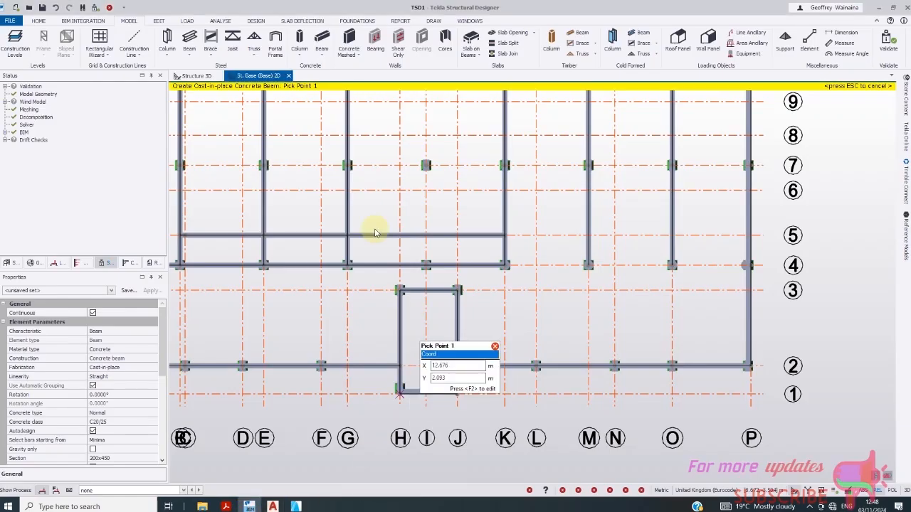
scroll(358, 196, "up", 2)
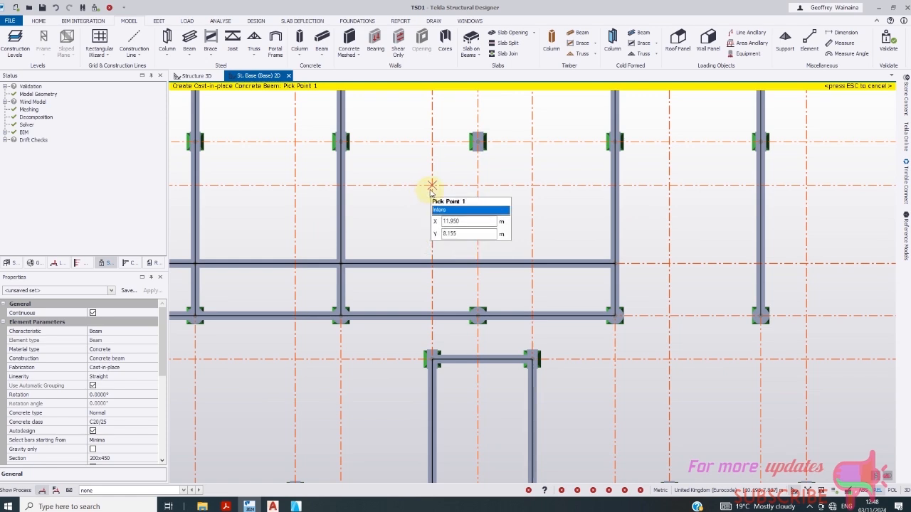
left_click(432, 185)
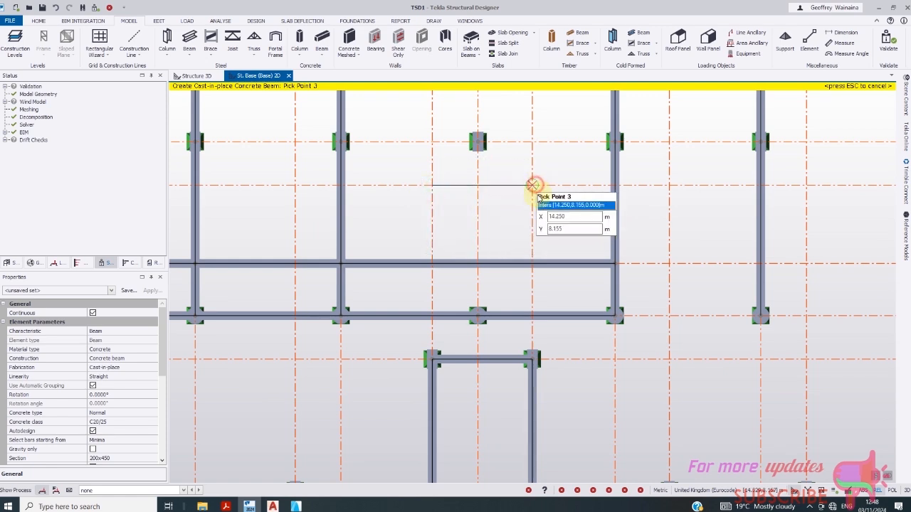
left_click(533, 185)
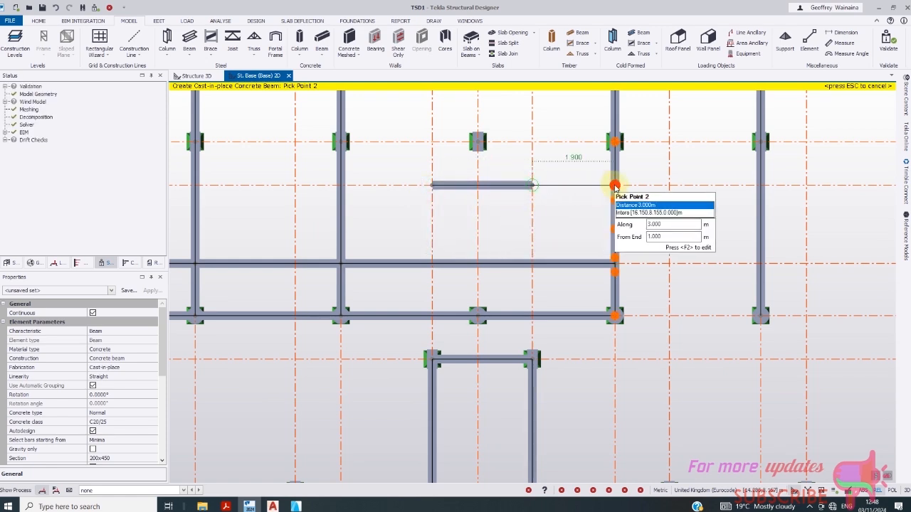
left_click(614, 185)
left_click(432, 186)
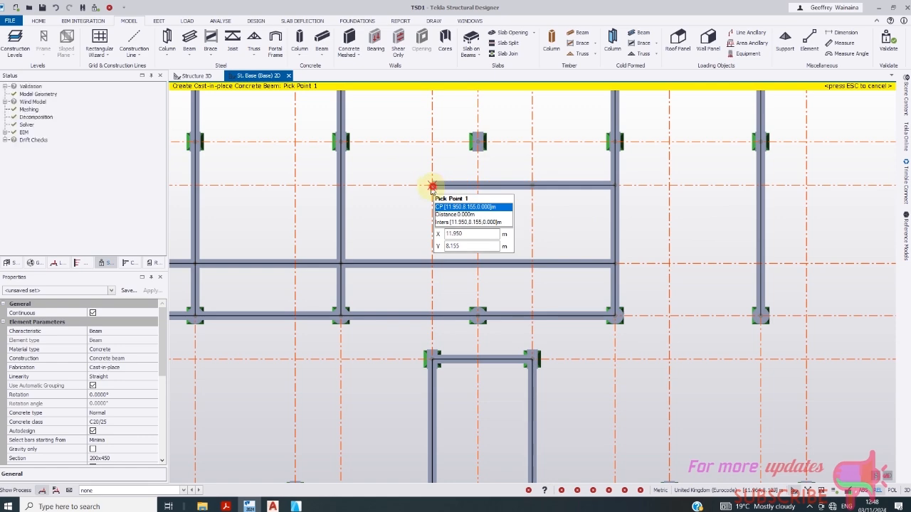
left_click(341, 188)
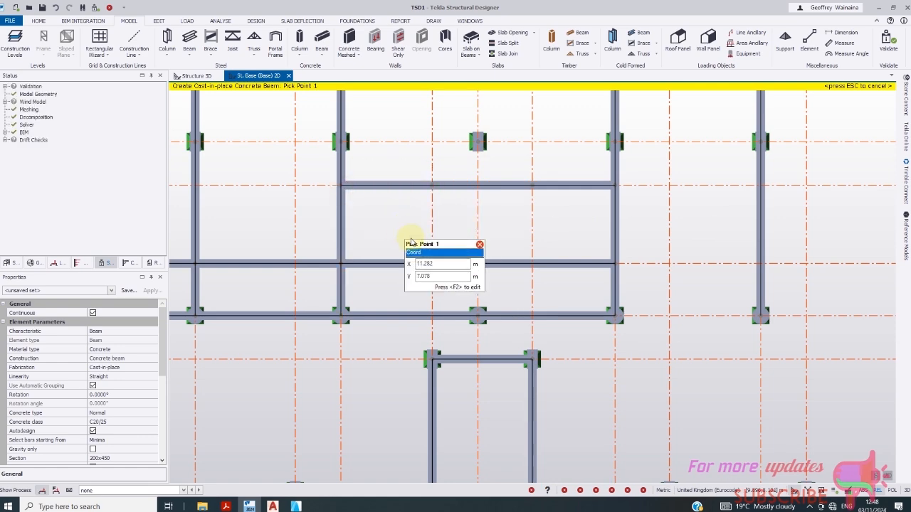
- Create concrete beams along grid line I between grid lines 7 and 10, and from grid line 7 to the beam on grid line 6
scroll(387, 205, "down", 2)
scroll(495, 190, "up", 2)
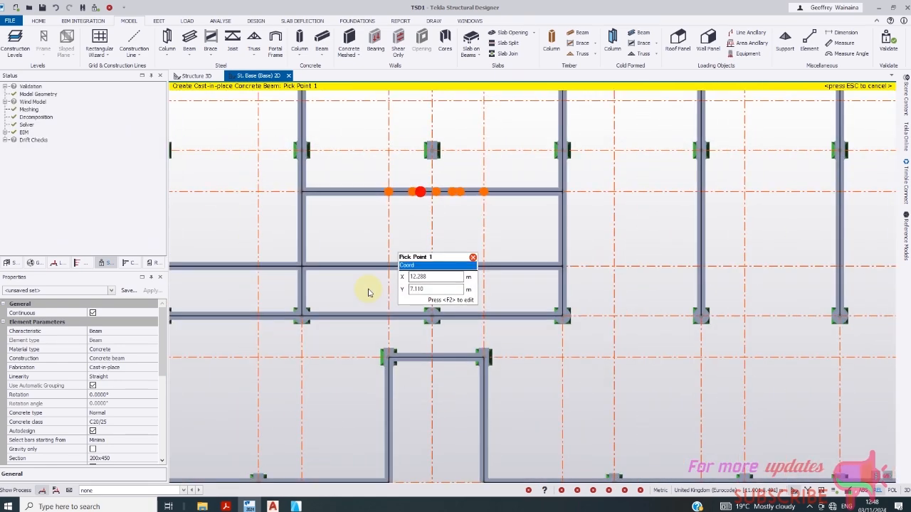
scroll(381, 249, "down", 1)
scroll(434, 335, "down", 1)
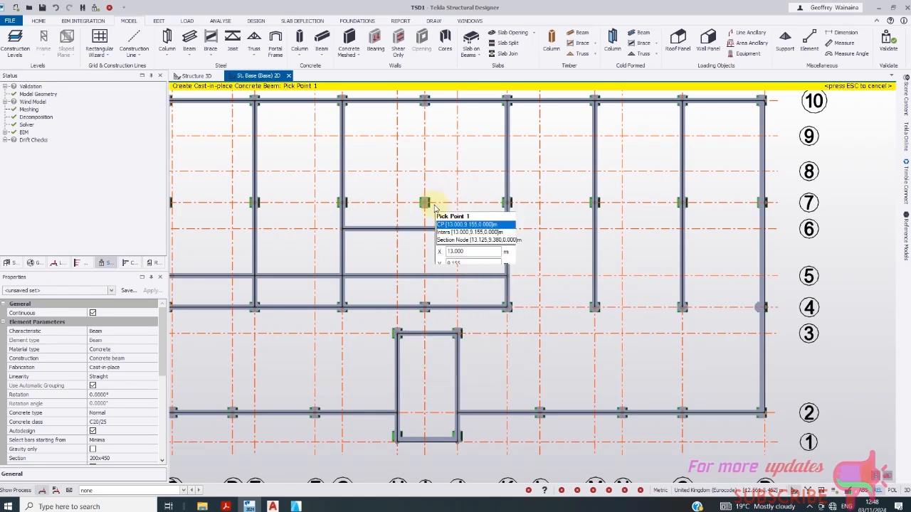
scroll(426, 206, "up", 2)
scroll(425, 247, "down", 2)
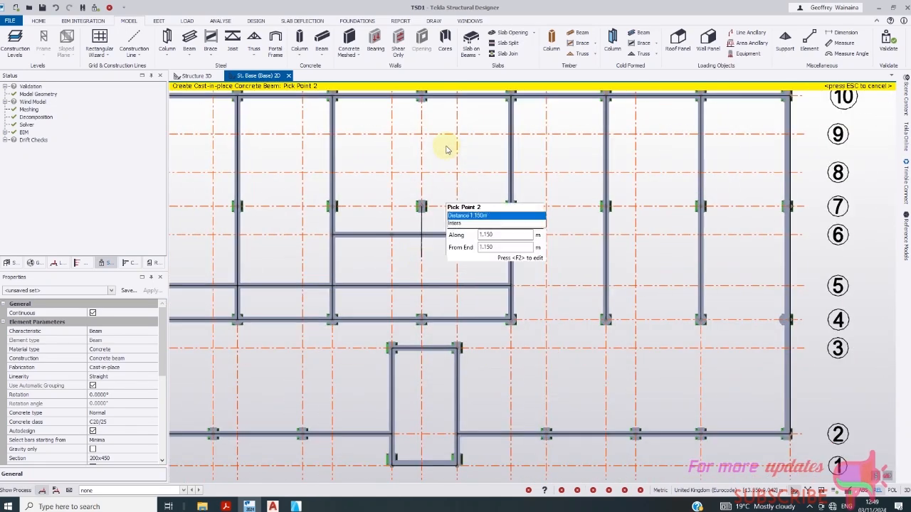
left_click(422, 95)
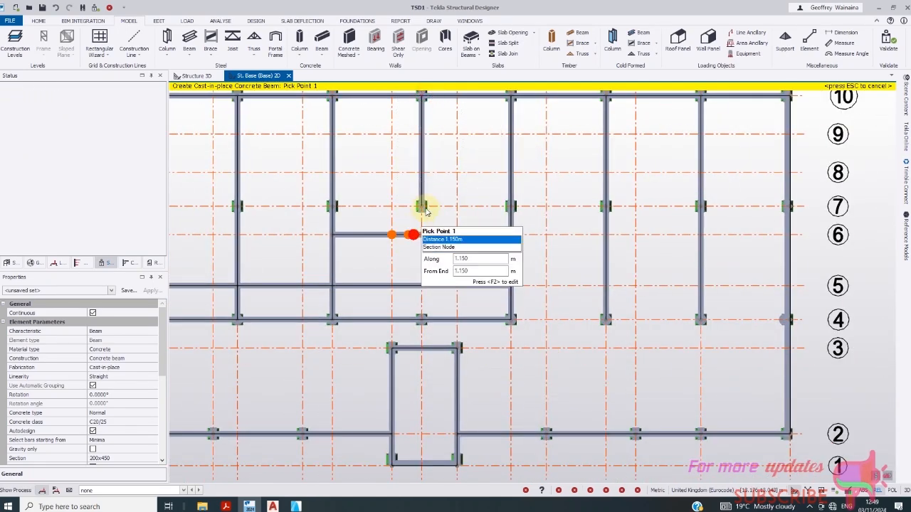
left_click(422, 206)
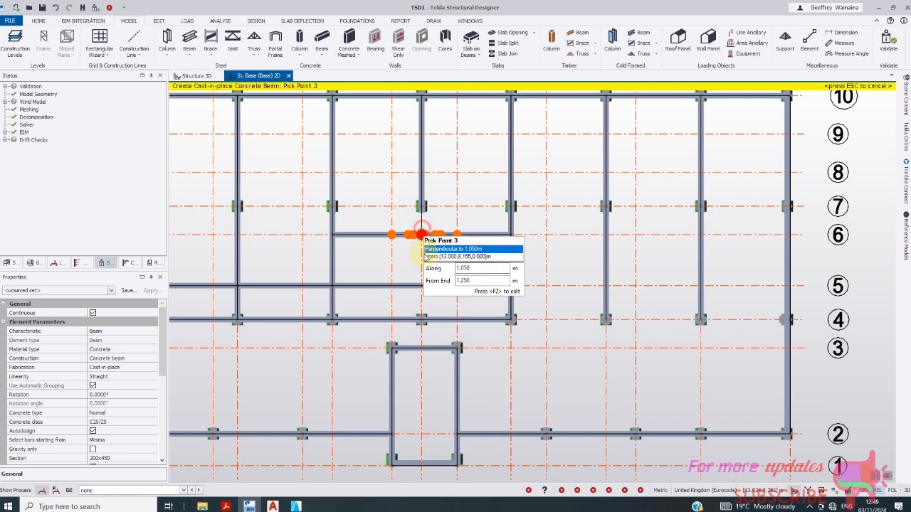
scroll(465, 154, "down", 2)
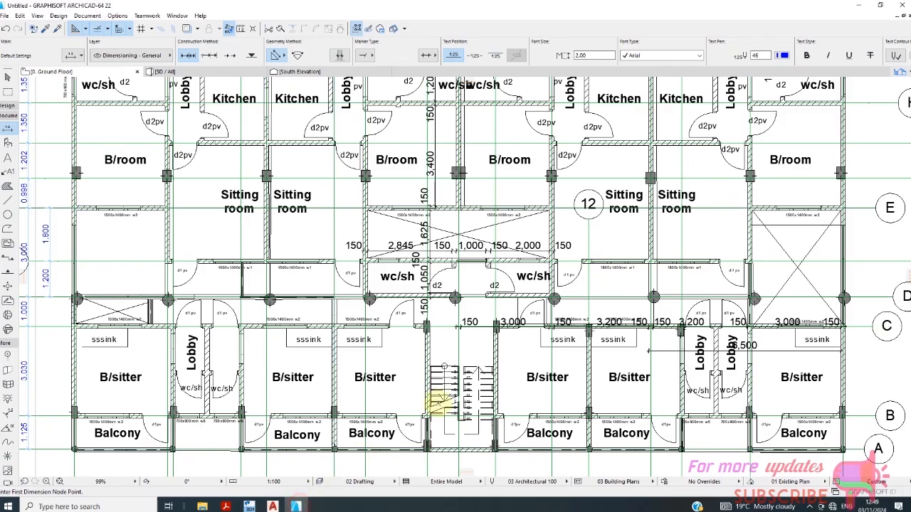
- Examine the walls and columns along grid lines C and D between the staircase and the lobbies in the Archicad ground floor plan
scroll(438, 403, "down", 2)
scroll(525, 326, "down", 1)
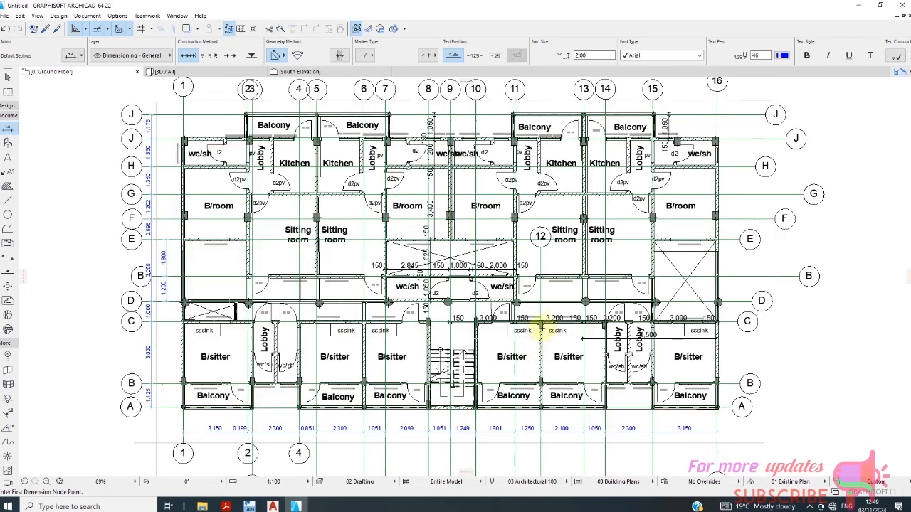
scroll(506, 316, "up", 4)
scroll(478, 291, "up", 2)
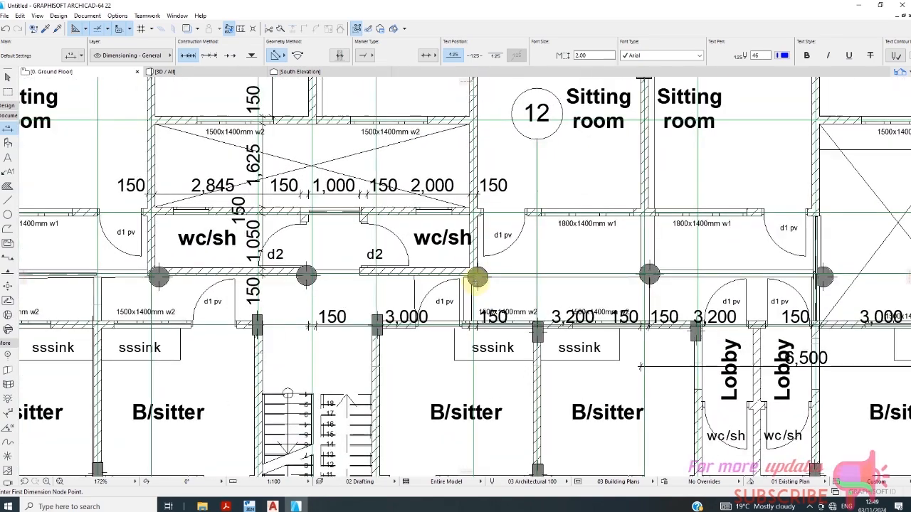
scroll(453, 342, "down", 2)
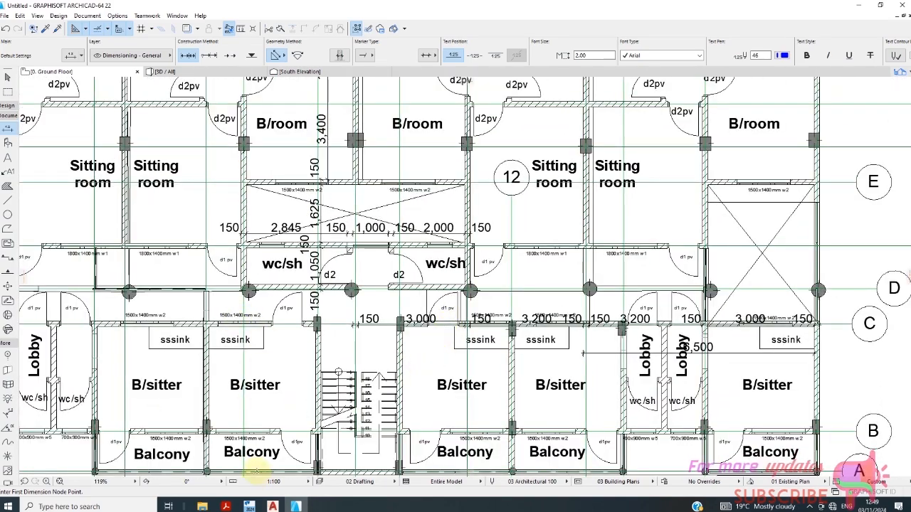
left_click(248, 506)
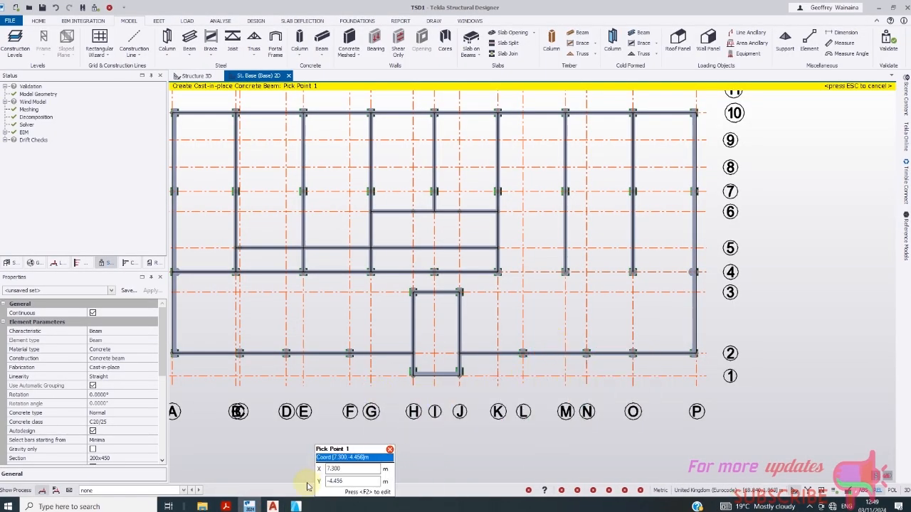
left_click(296, 507)
scroll(308, 302, "down", 1)
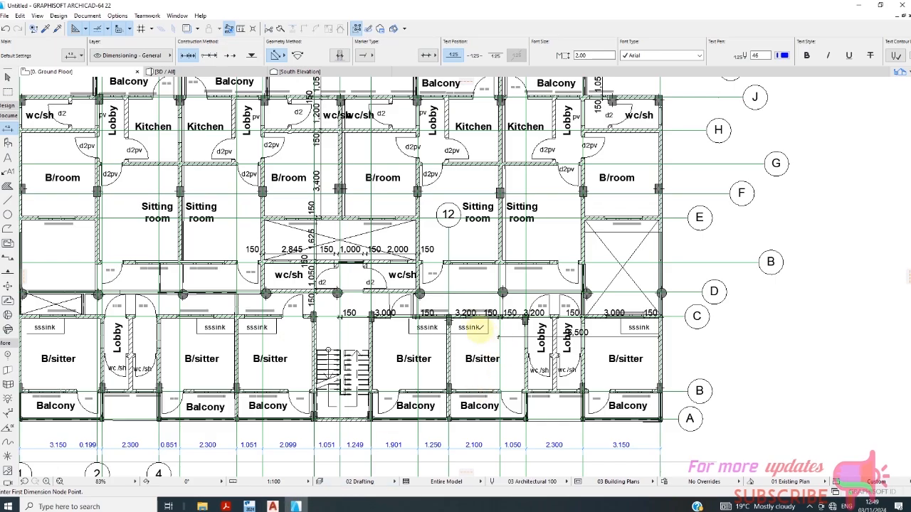
scroll(442, 318, "up", 5)
scroll(456, 313, "down", 5)
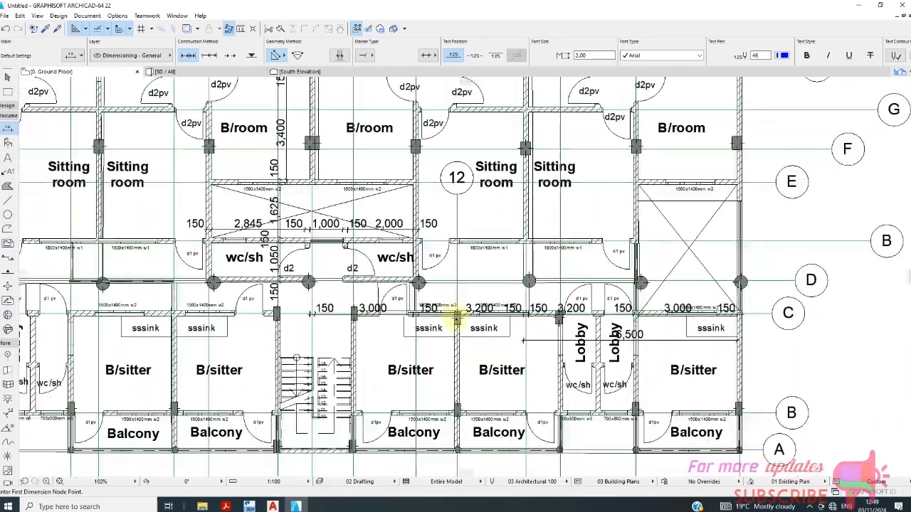
scroll(548, 318, "up", 1)
scroll(548, 318, "up", 3)
scroll(422, 327, "down", 2)
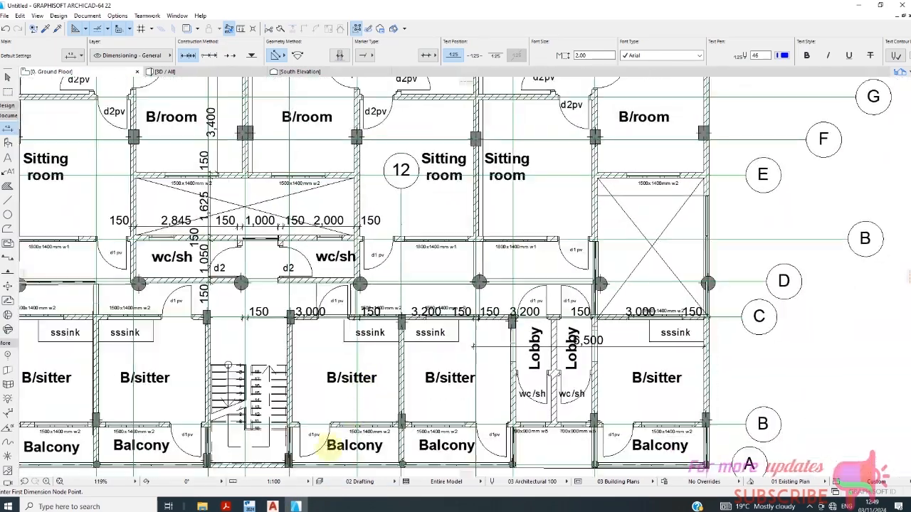
- Return to Tekla Structural Designer and set up a new cast-in-place concrete column with section 250x450 and concrete class C20/25
left_click(274, 507)
left_click(249, 507)
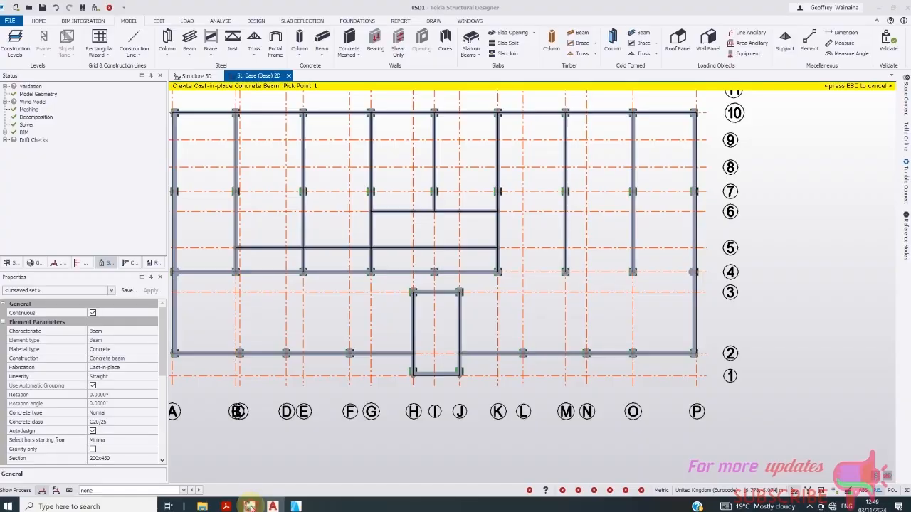
scroll(602, 350, "up", 1)
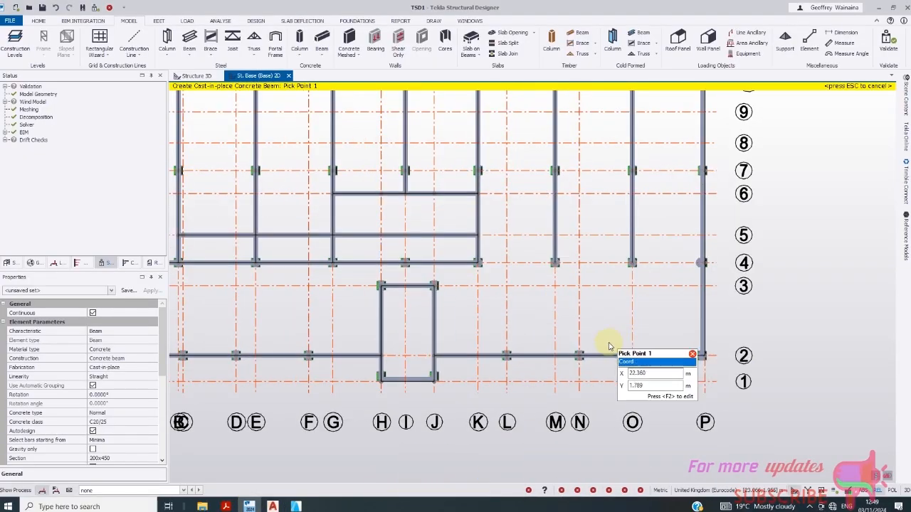
scroll(494, 349, "down", 1)
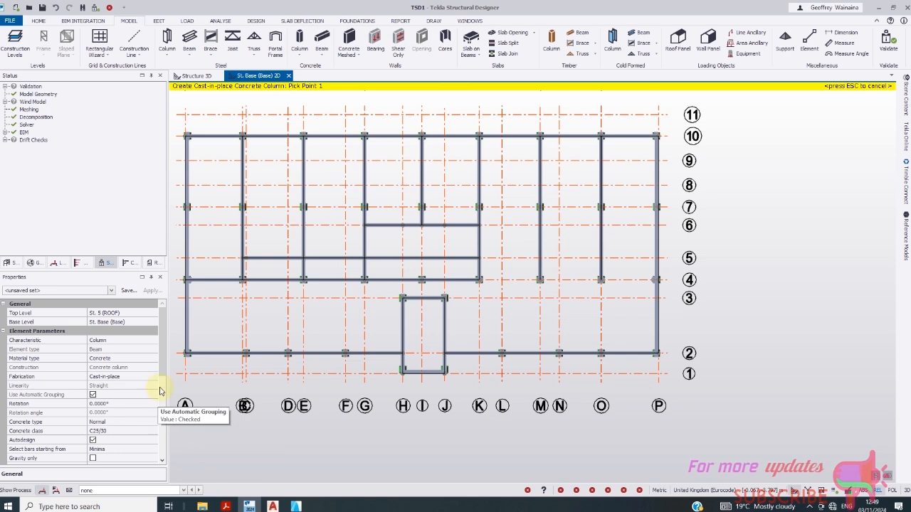
left_click_drag(165, 373, 163, 389)
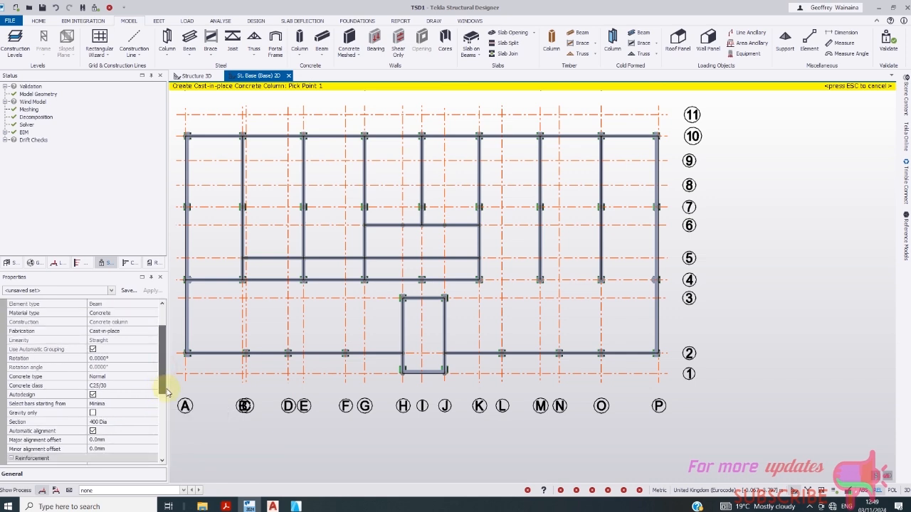
left_click(151, 419)
left_click(153, 423)
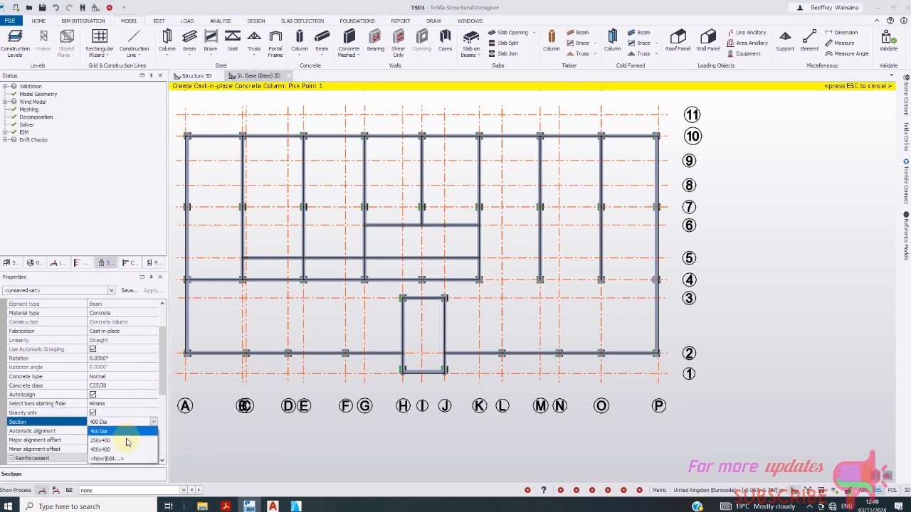
left_click(103, 449)
left_click(153, 423)
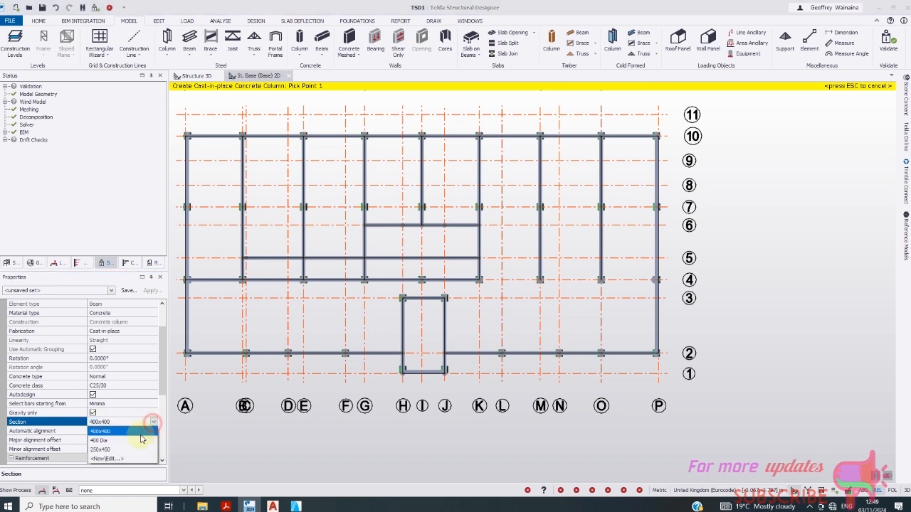
left_click(116, 450)
left_click(130, 387)
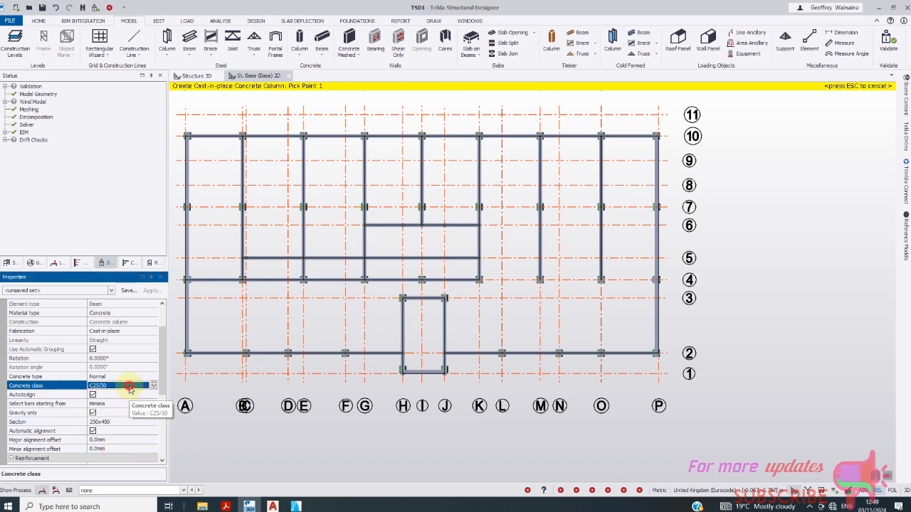
left_click(154, 386)
left_click(107, 405)
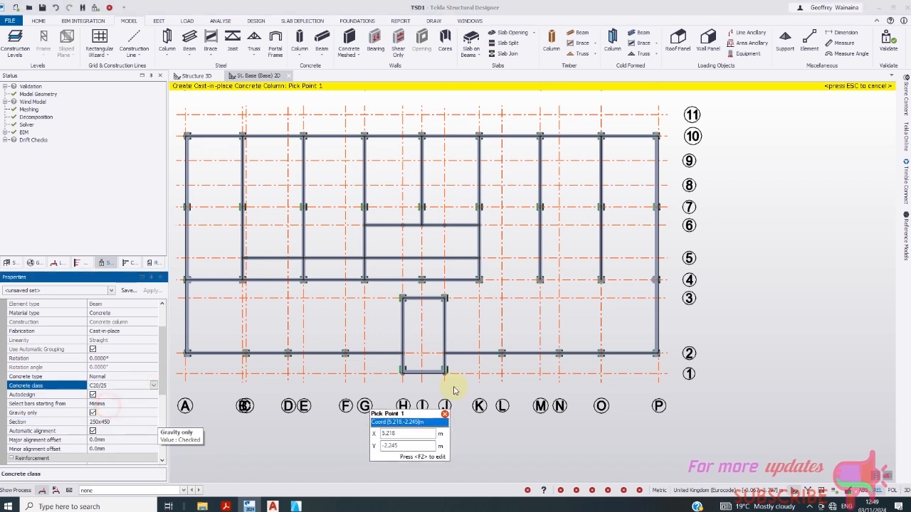
- Place concrete columns on grid line 3 at grids L, N and O
scroll(552, 318, "up", 2)
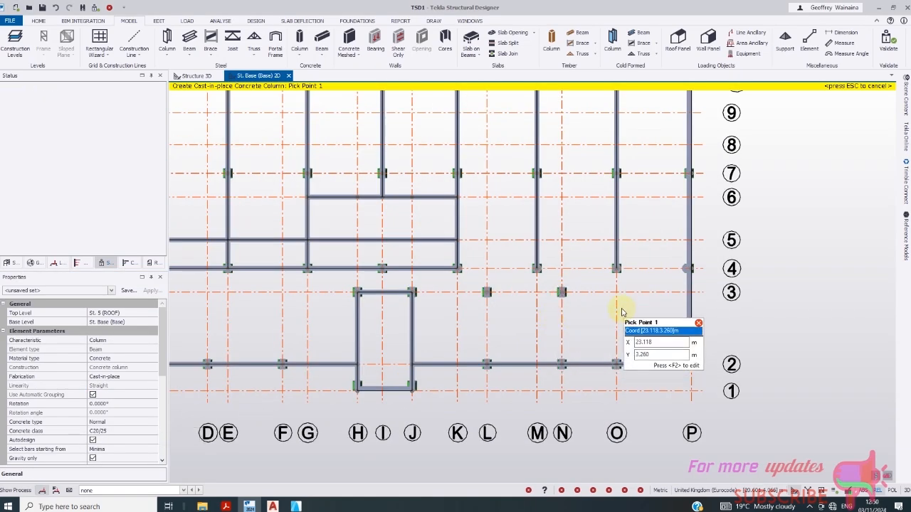
scroll(614, 363, "down", 1)
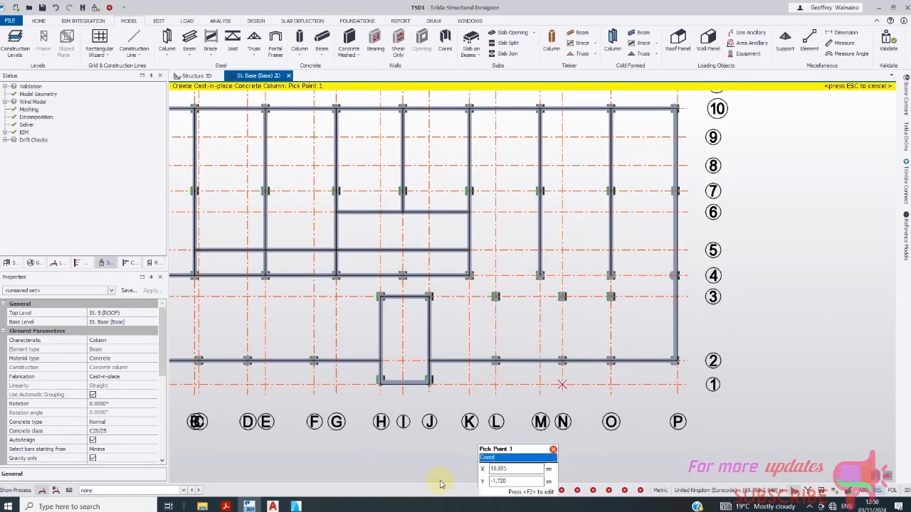
- Check the columns beside the lobbies in the Archicad ground floor plan, and remove the Tekla column at grids O and 3
left_click(296, 506)
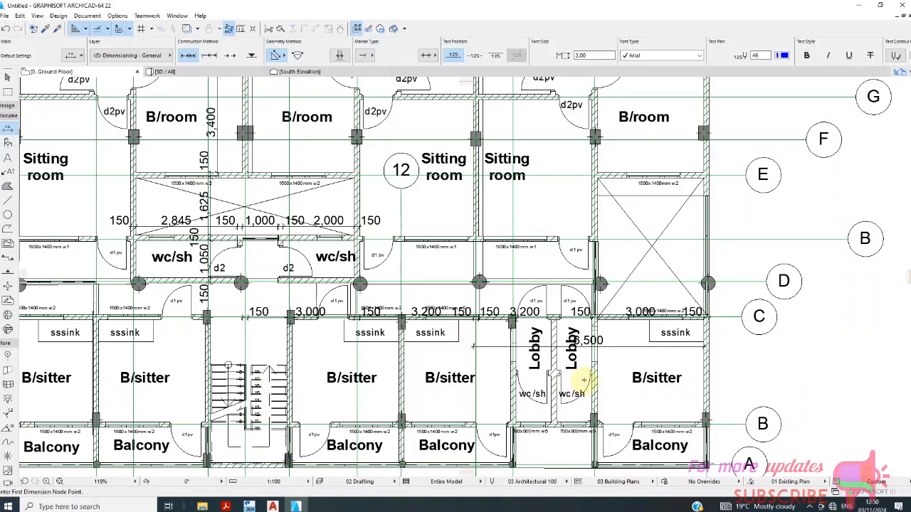
scroll(421, 338, "down", 2)
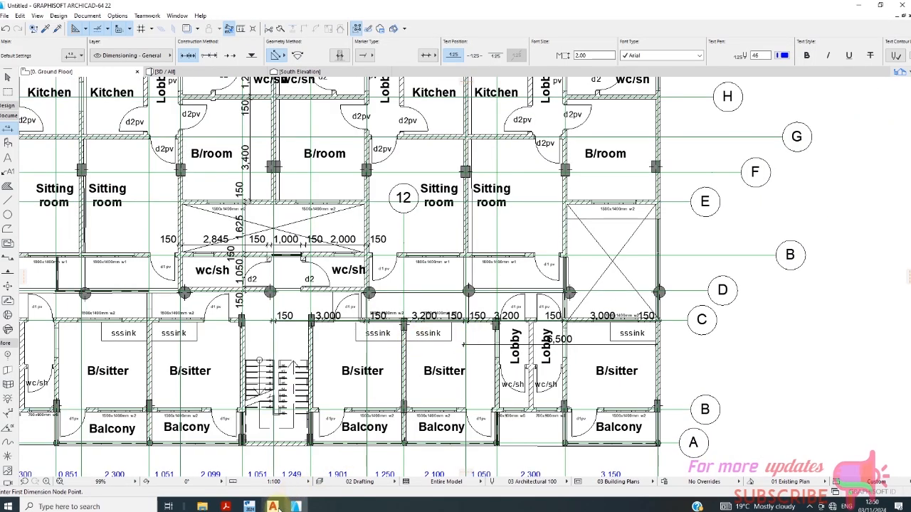
left_click(251, 506)
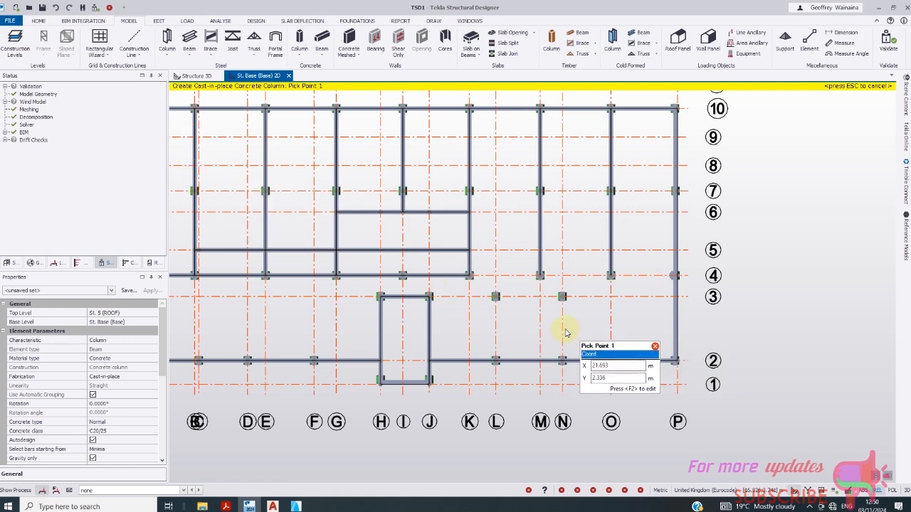
- Start a new cast-in-place concrete beam and set its concrete class to C20/25
scroll(522, 324, "down", 2)
left_click(322, 39)
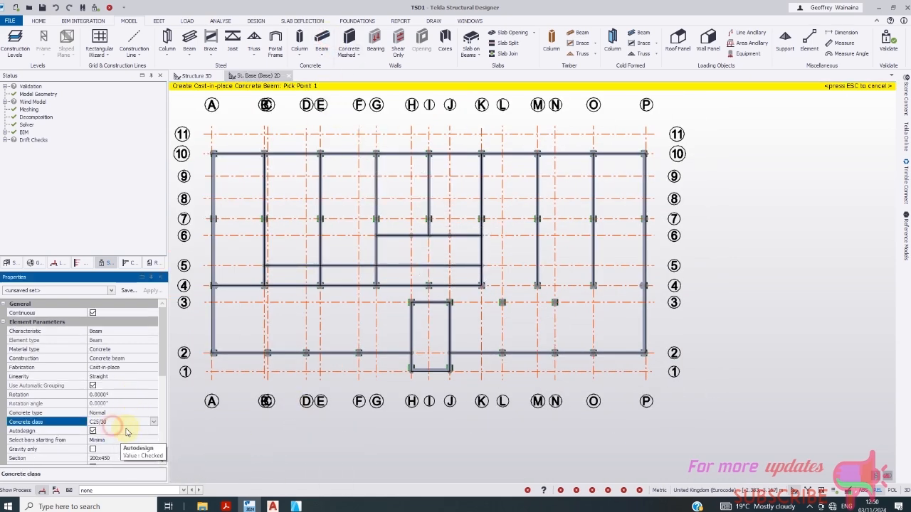
left_click(154, 422)
left_click(99, 334)
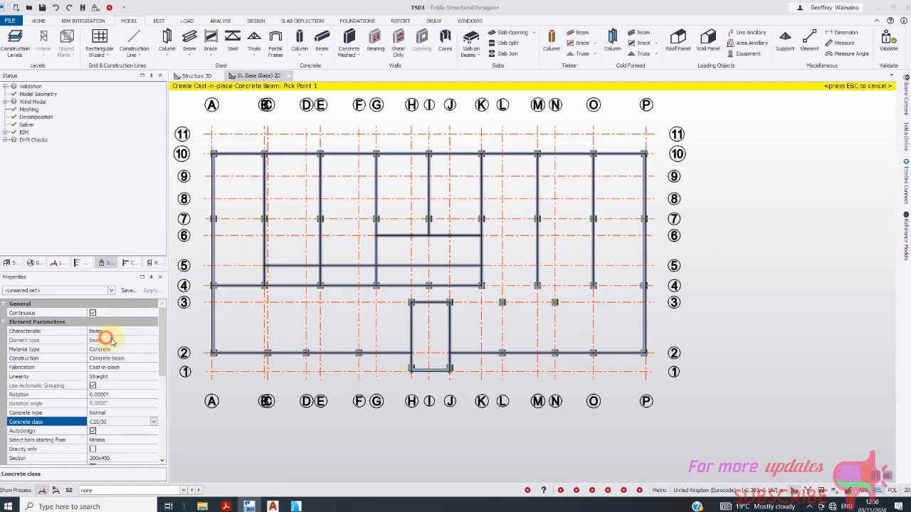
scroll(479, 341, "up", 2)
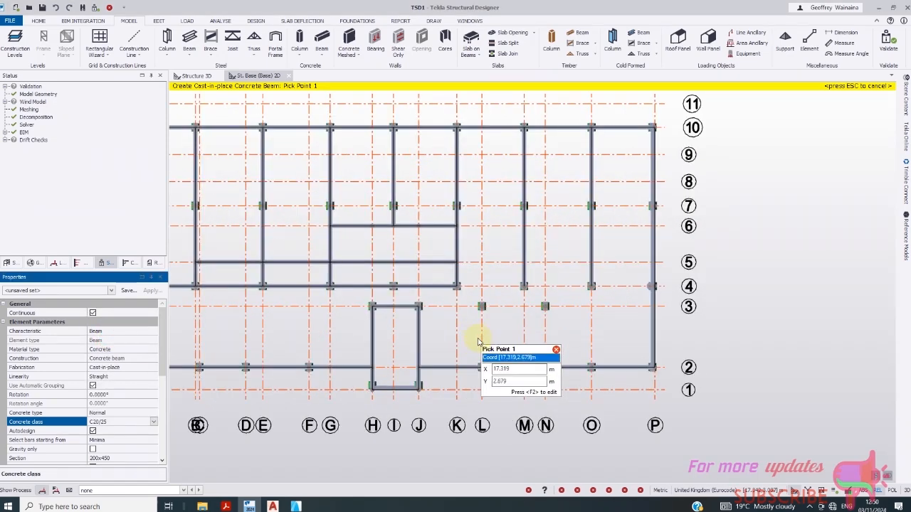
- Draw a continuous concrete beam along grid line 3 from grid J through grids L and N to the edge beam at grid P
left_click(419, 306)
left_click(482, 306)
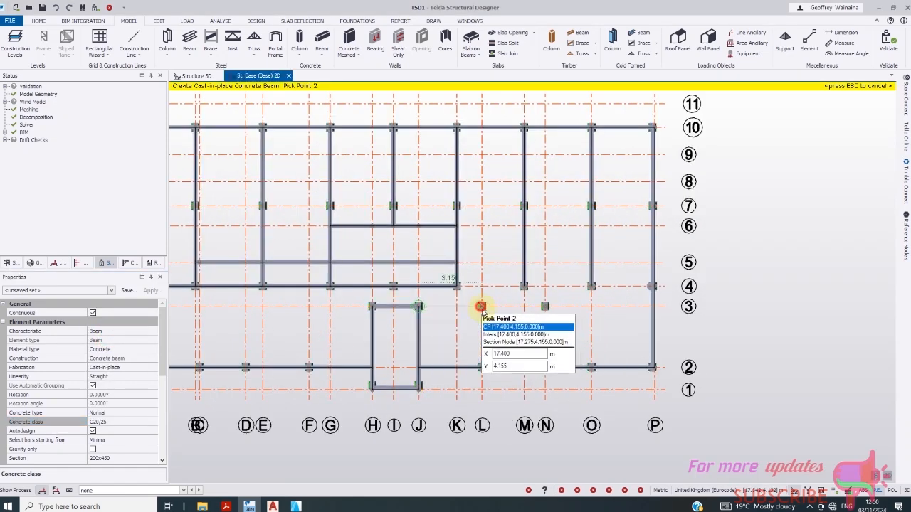
left_click(545, 306)
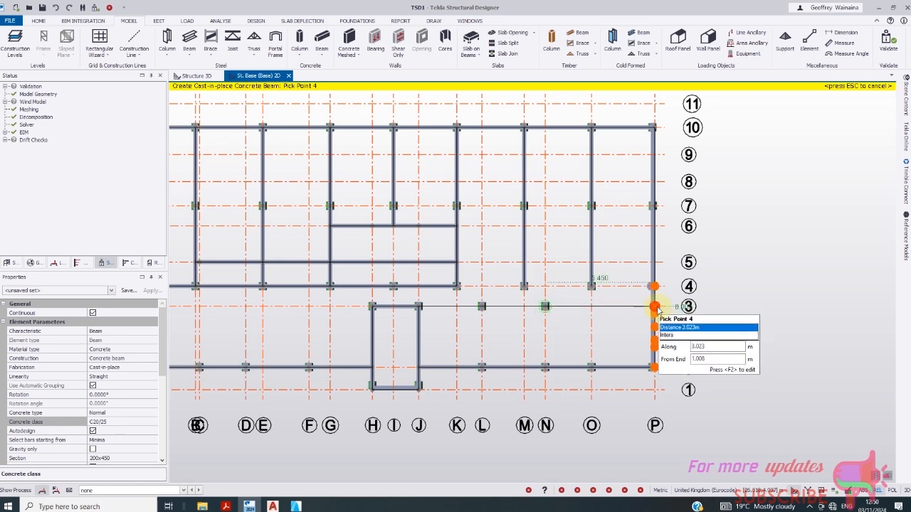
scroll(656, 309, "up", 3)
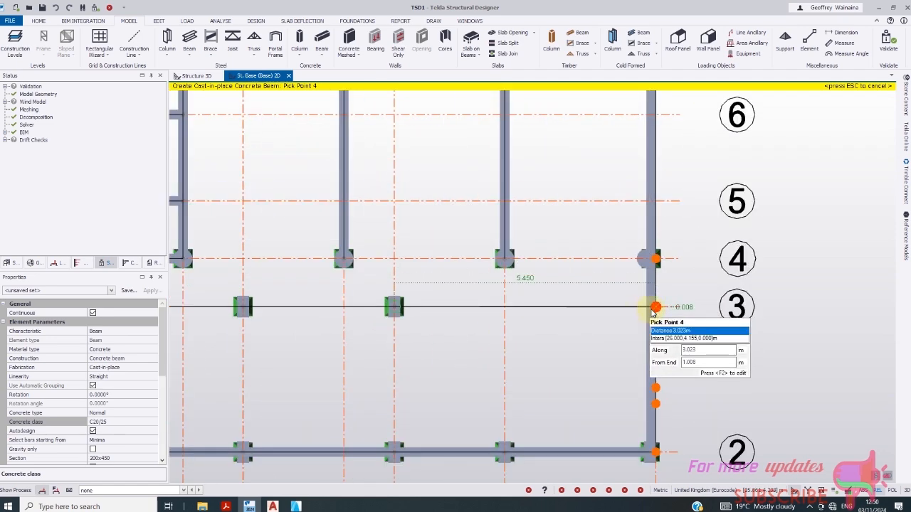
left_click(656, 307)
key("Escape")
scroll(549, 301, "down", 5)
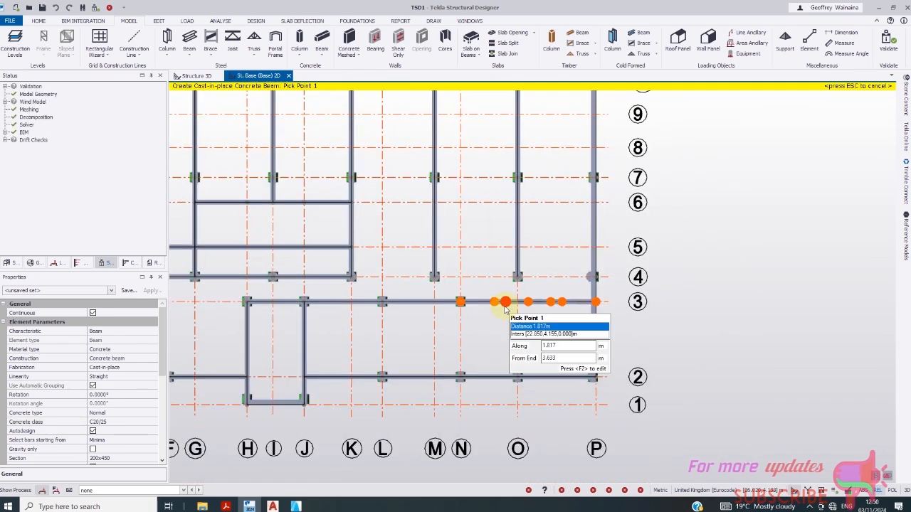
- Inspect the beam's end alignment with the edge beam near grids P and 3, and undo the beam run
scroll(562, 310, "up", 5)
scroll(535, 262, "down", 3)
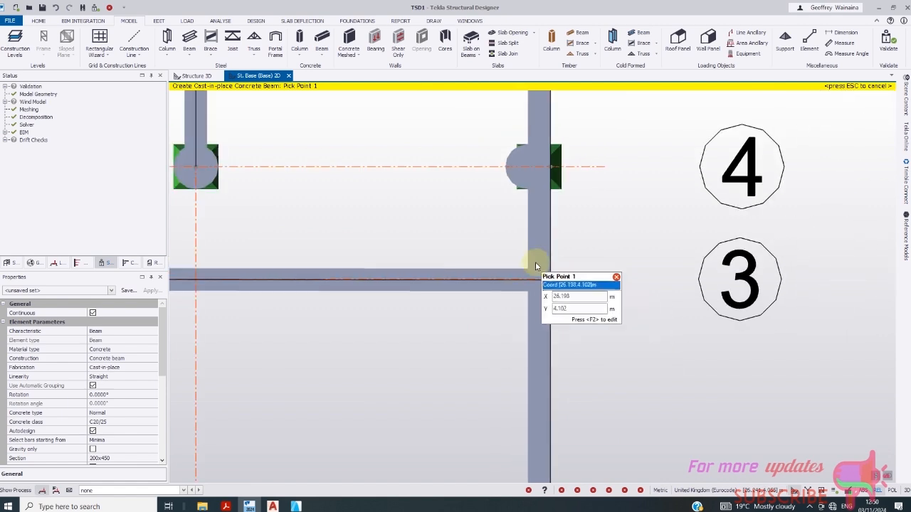
scroll(534, 270, "up", 6)
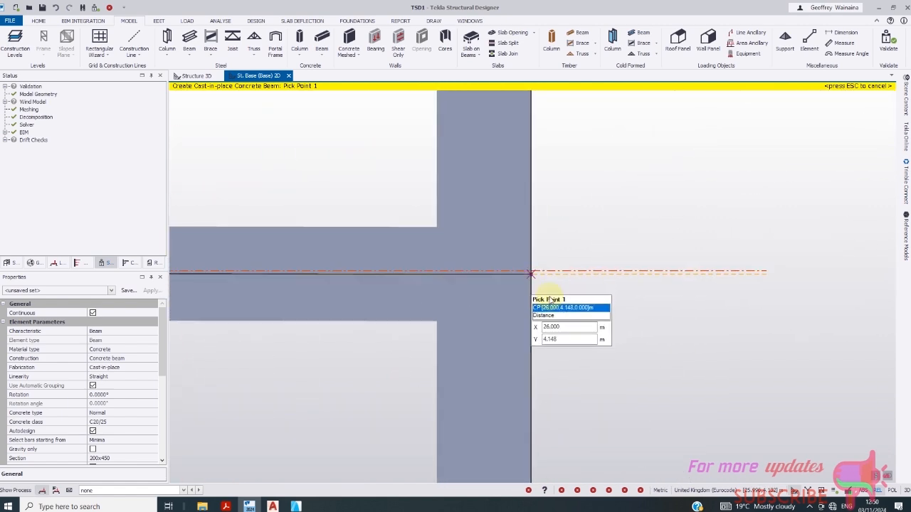
scroll(590, 275, "down", 4)
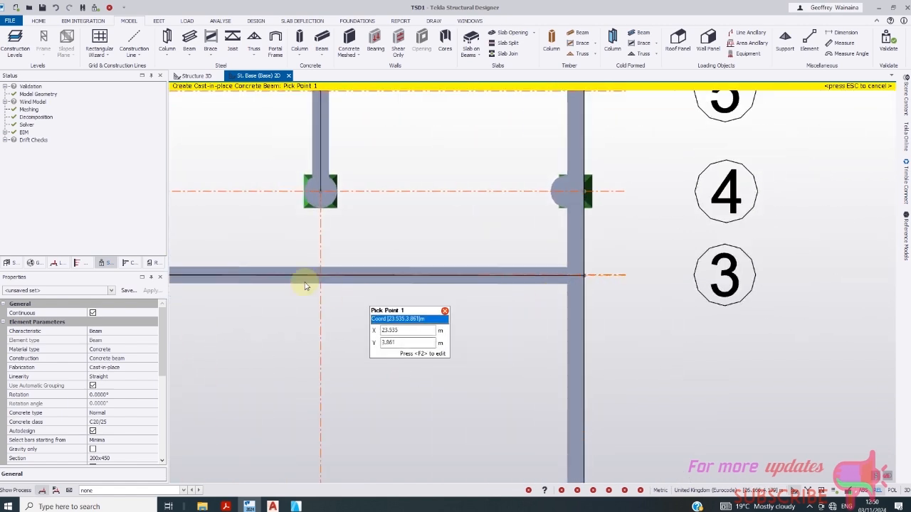
scroll(296, 283, "up", 2)
scroll(296, 285, "up", 1)
scroll(534, 288, "down", 5)
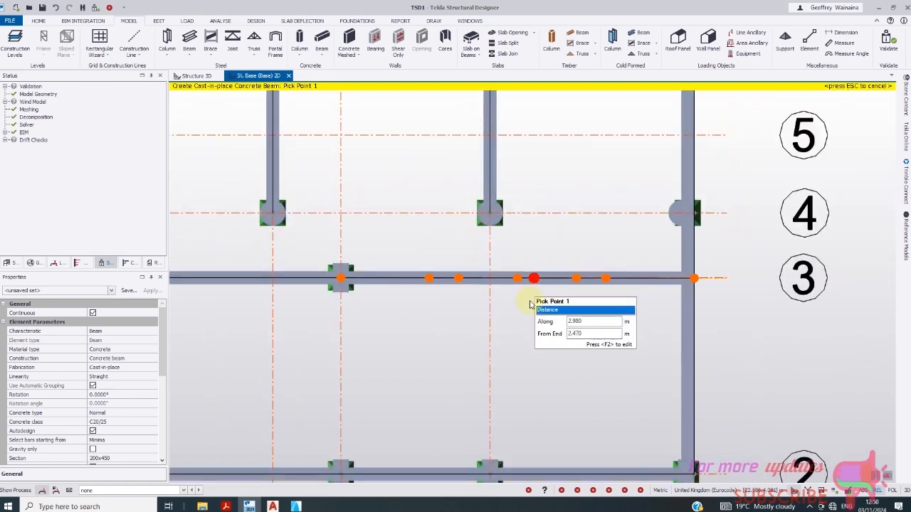
scroll(541, 298, "down", 1)
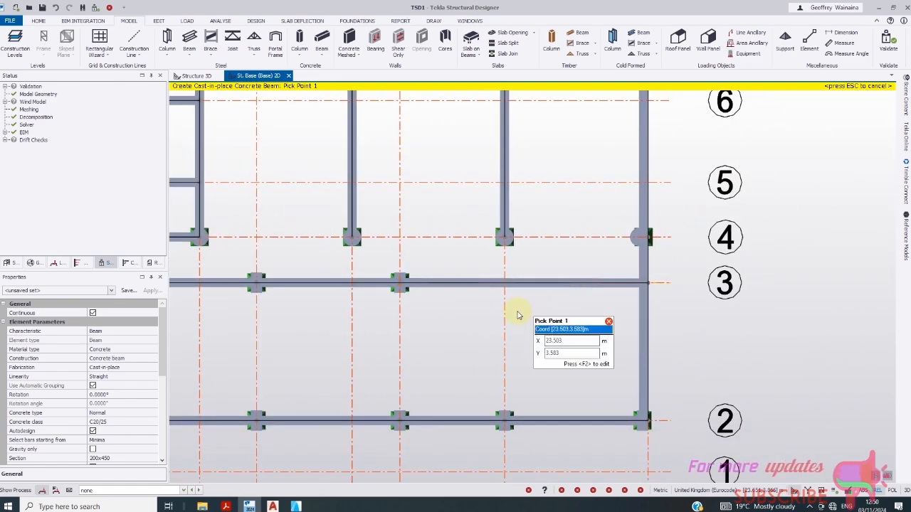
left_click(55, 9)
scroll(516, 258, "down", 2)
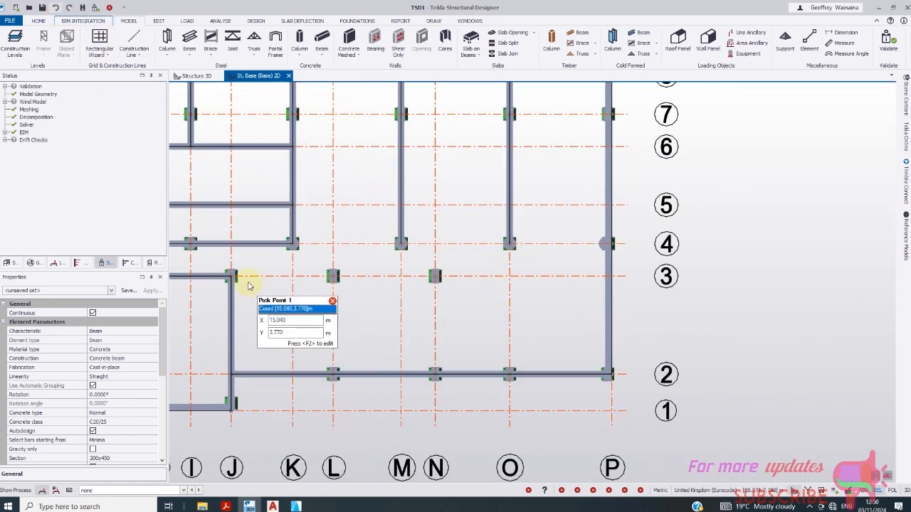
- Place concrete beams along grid line 3 between the columns at grids J and L and at grids L and N
scroll(221, 274, "up", 5)
left_click(221, 276)
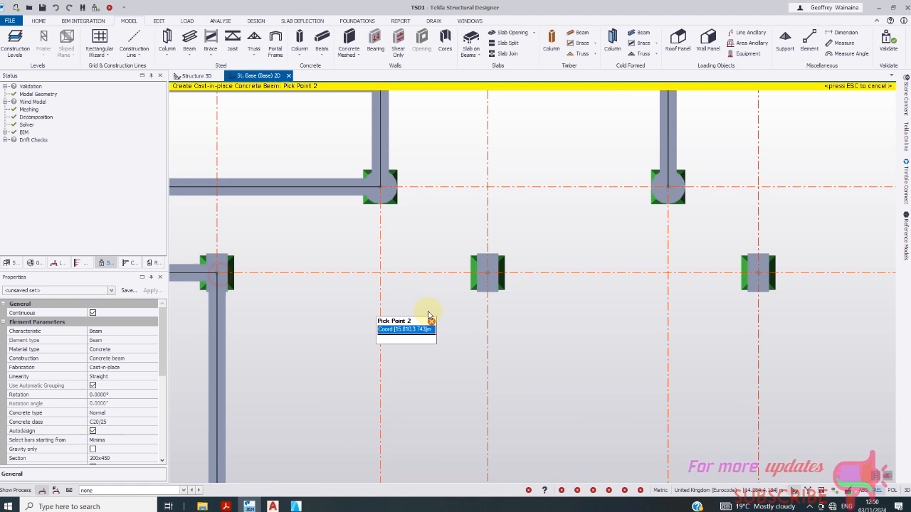
left_click(488, 273)
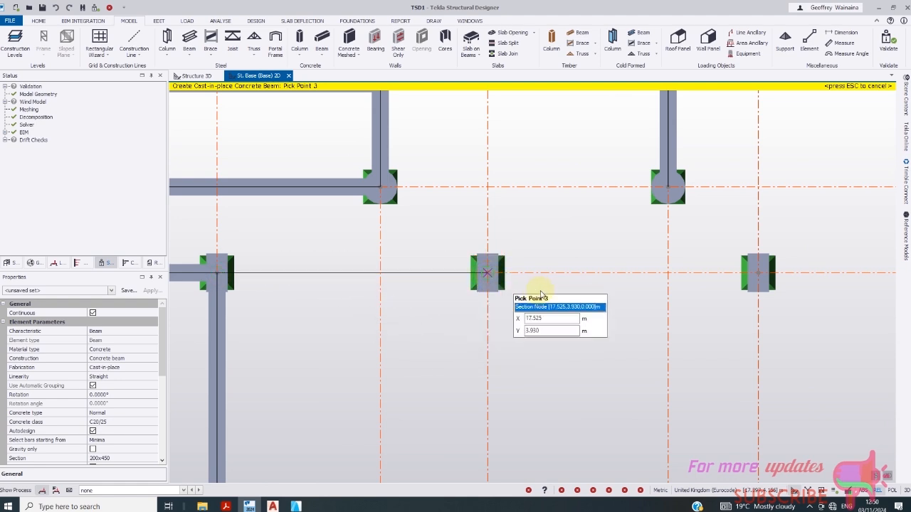
left_click(486, 274)
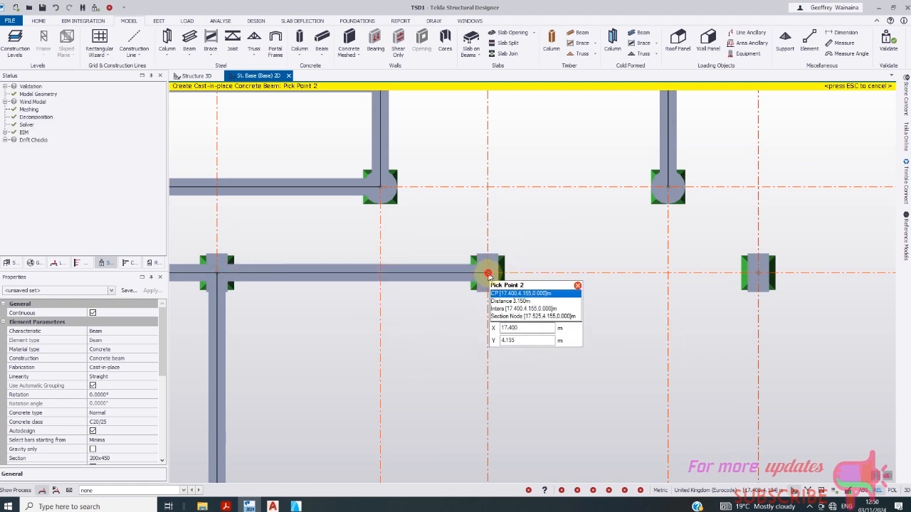
double_click(759, 275)
scroll(363, 270, "down", 9)
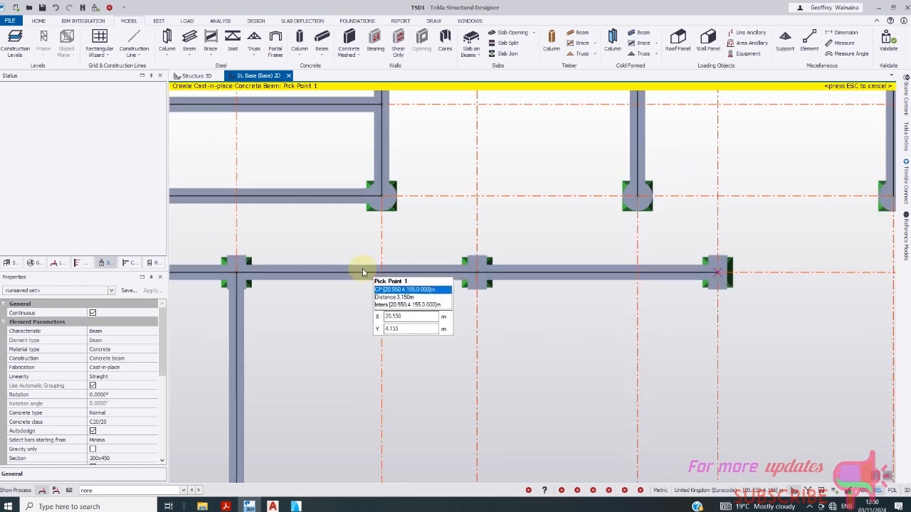
- Place a concrete beam from the column at grids N and 3 perpendicular to the edge beam at grid P
scroll(704, 311, "up", 5)
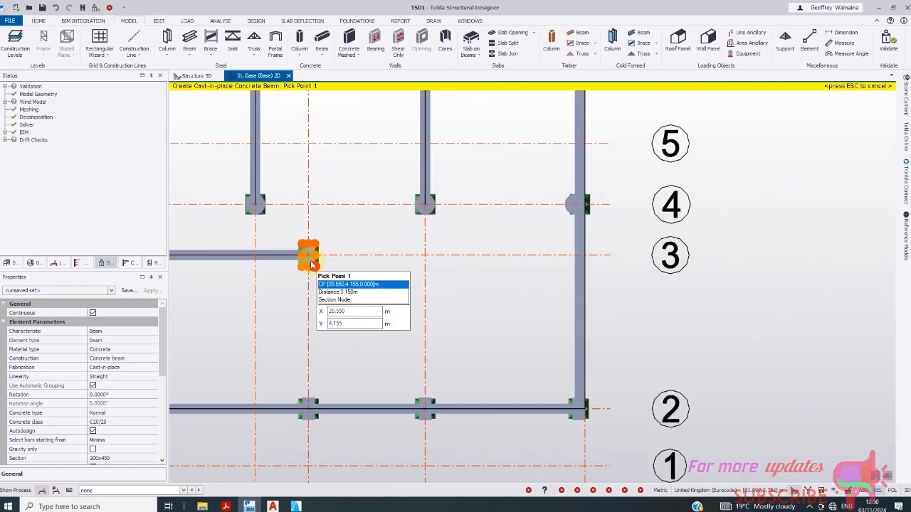
left_click(310, 257)
scroll(580, 259, "up", 2)
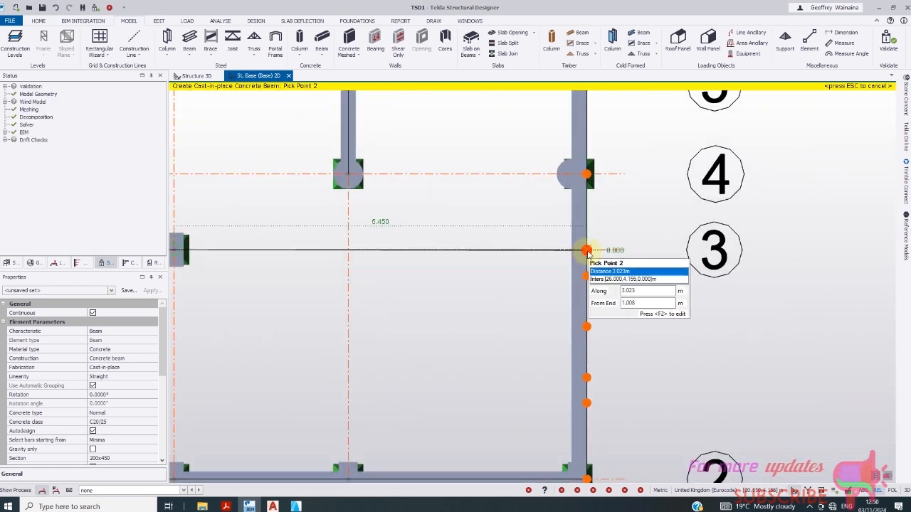
scroll(587, 252, "up", 3)
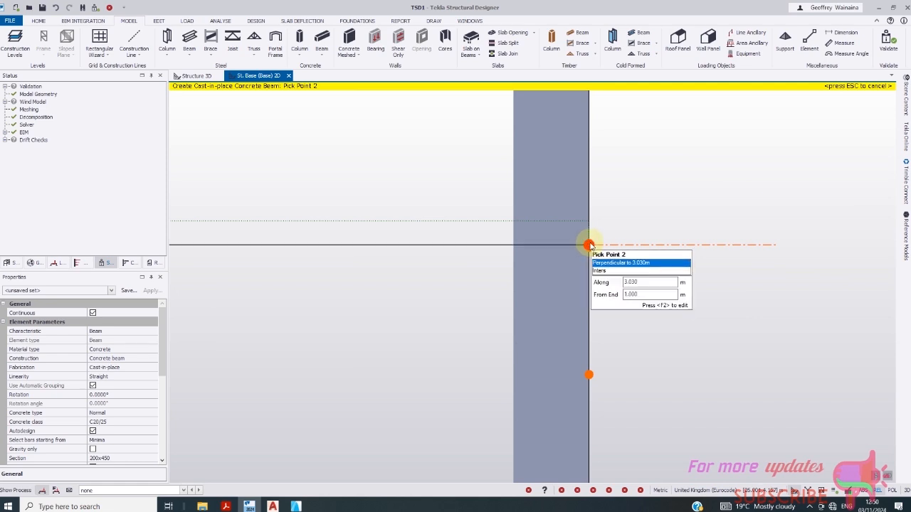
left_click(591, 244)
scroll(640, 245, "down", 4)
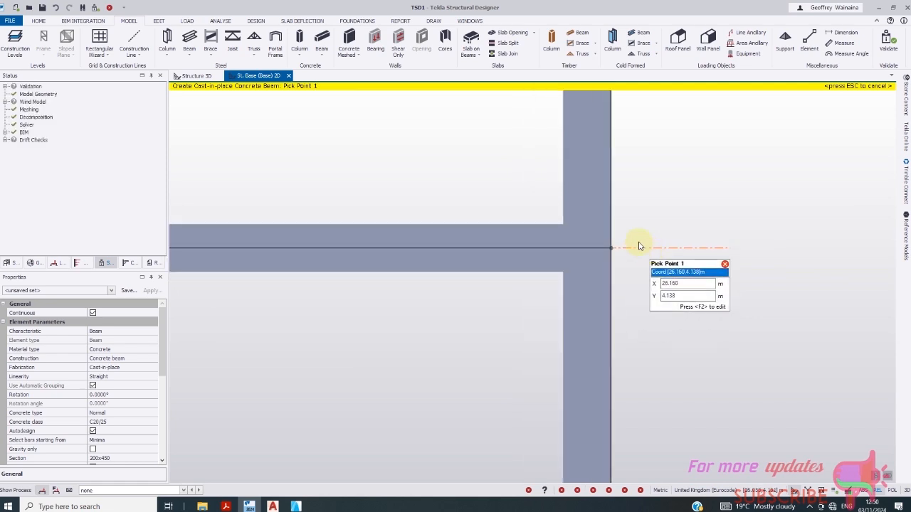
scroll(619, 269, "down", 2)
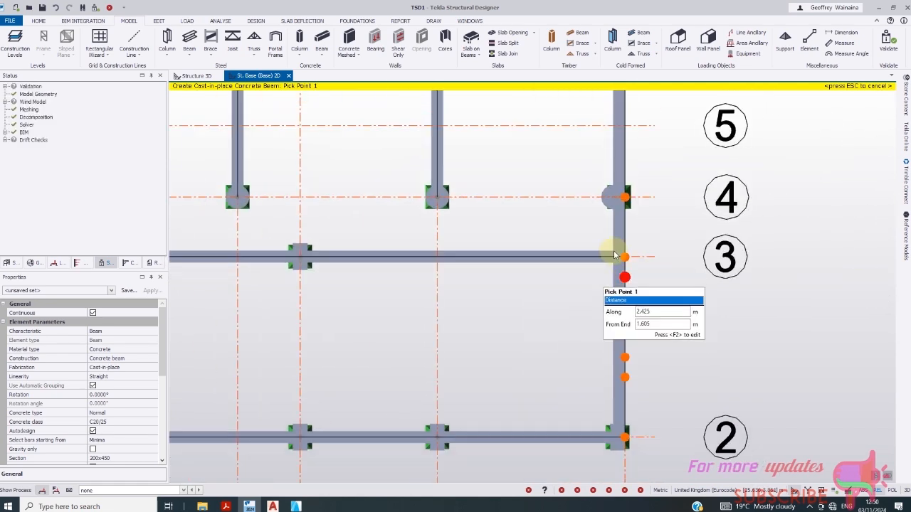
scroll(617, 262, "down", 1)
scroll(619, 261, "down", 3)
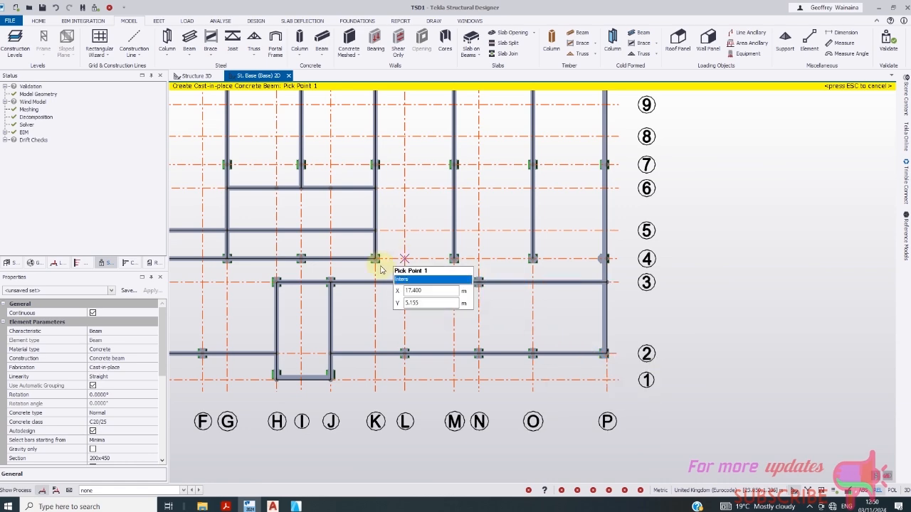
- Examine the beams and columns around the stairwell between grids H and J
scroll(464, 368, "up", 3)
scroll(362, 331, "up", 8)
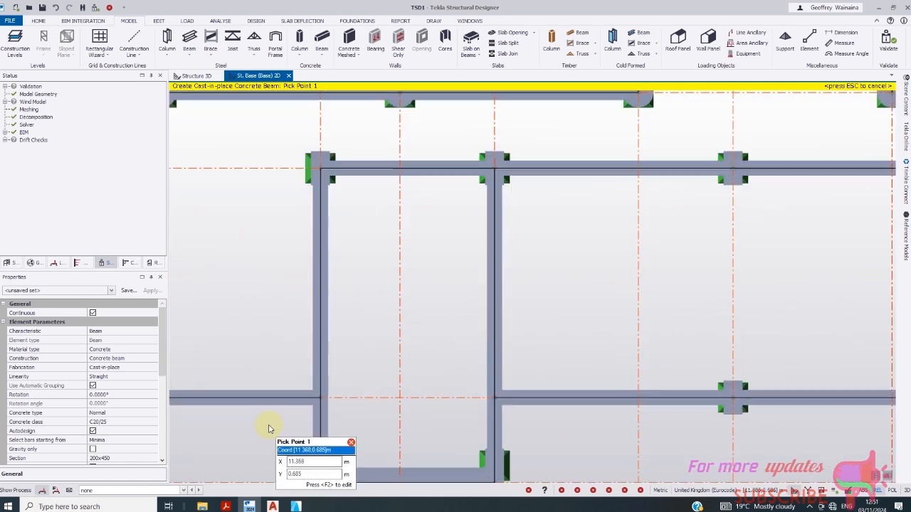
scroll(299, 345, "down", 2)
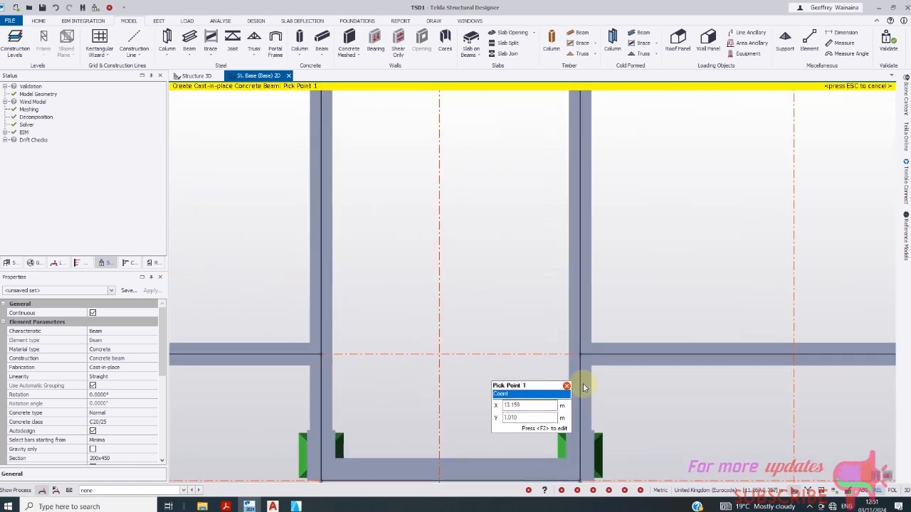
scroll(580, 380, "up", 4)
scroll(571, 332, "down", 6)
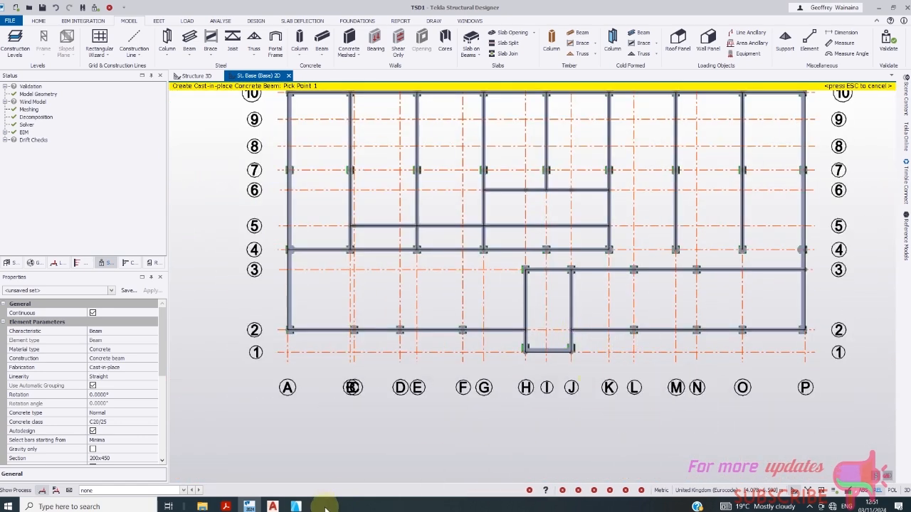
- Compare the base-level beam layout with the Archicad ground floor plan, ending back in Tekla Structural Designer
left_click(272, 506)
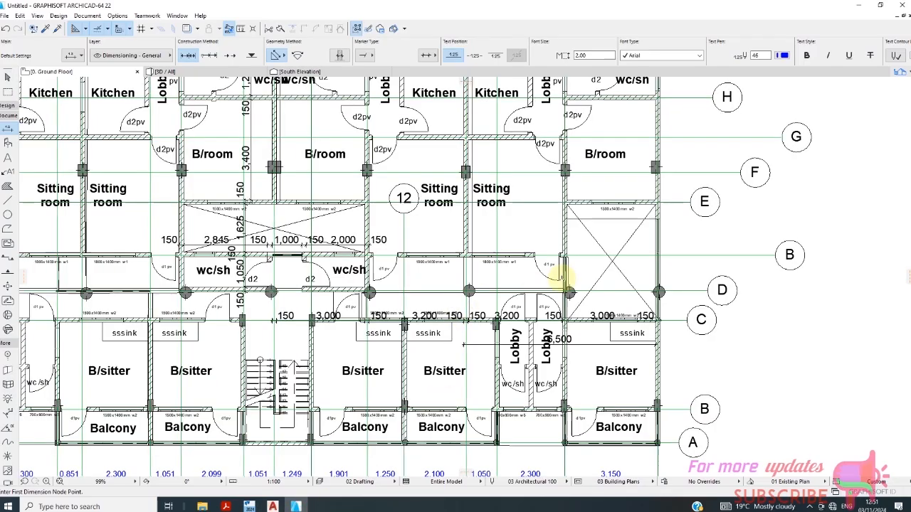
scroll(527, 324, "down", 3)
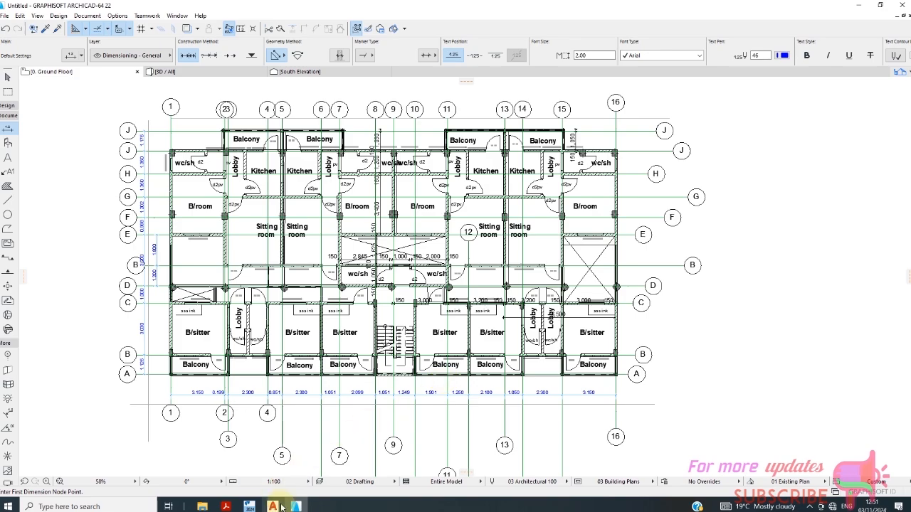
left_click(249, 506)
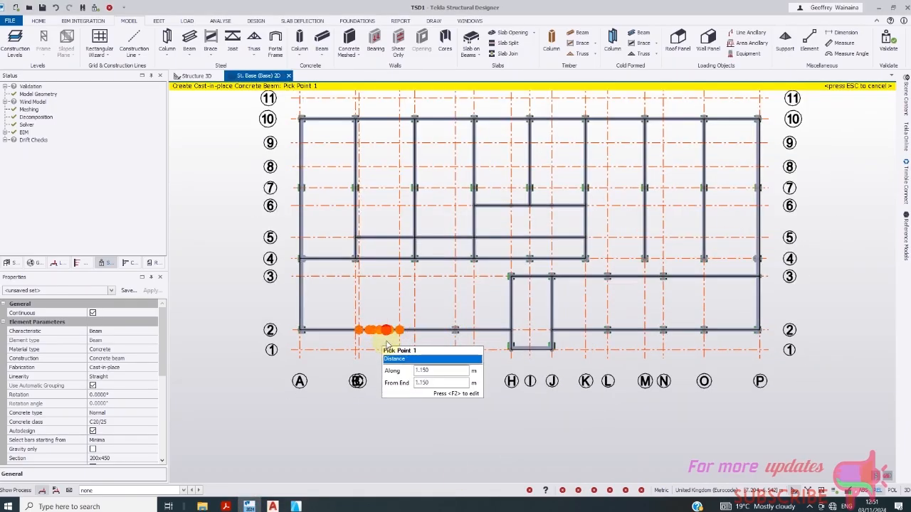
scroll(747, 274, "up", 2)
scroll(604, 287, "down", 3)
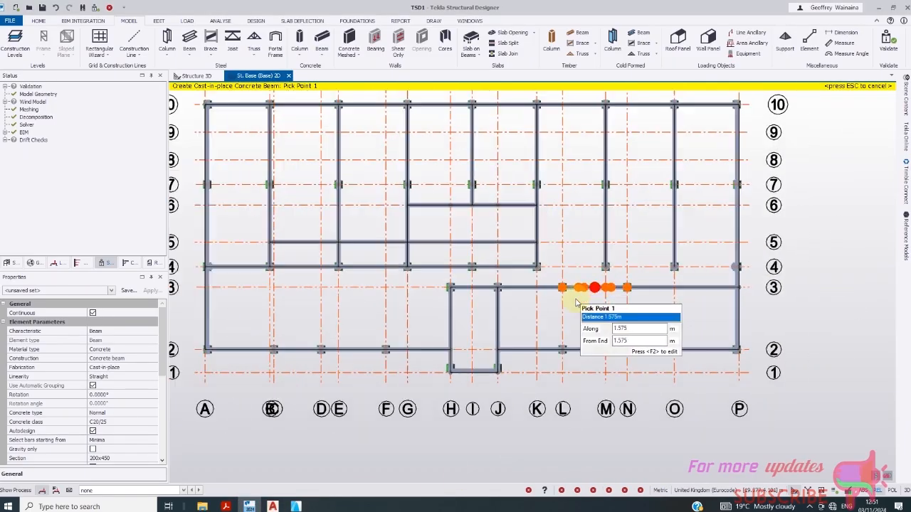
scroll(740, 213, "up", 1)
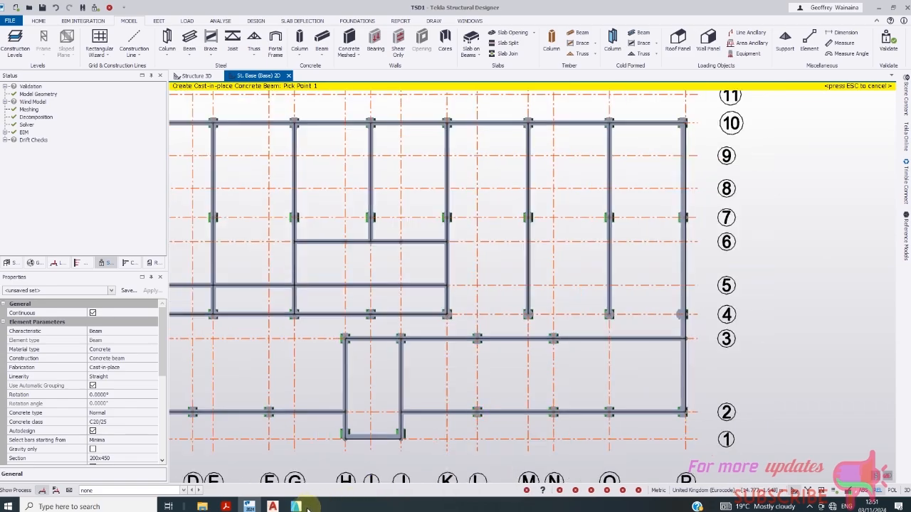
left_click(271, 506)
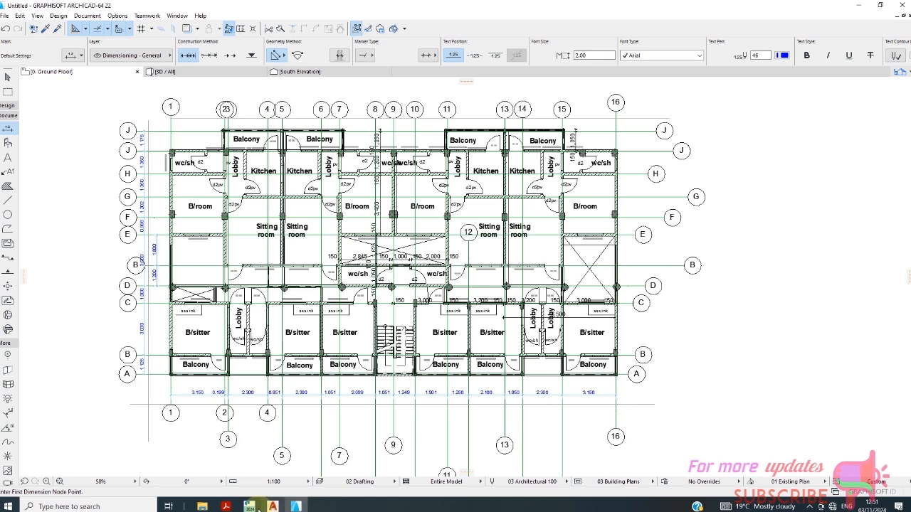
left_click(295, 506)
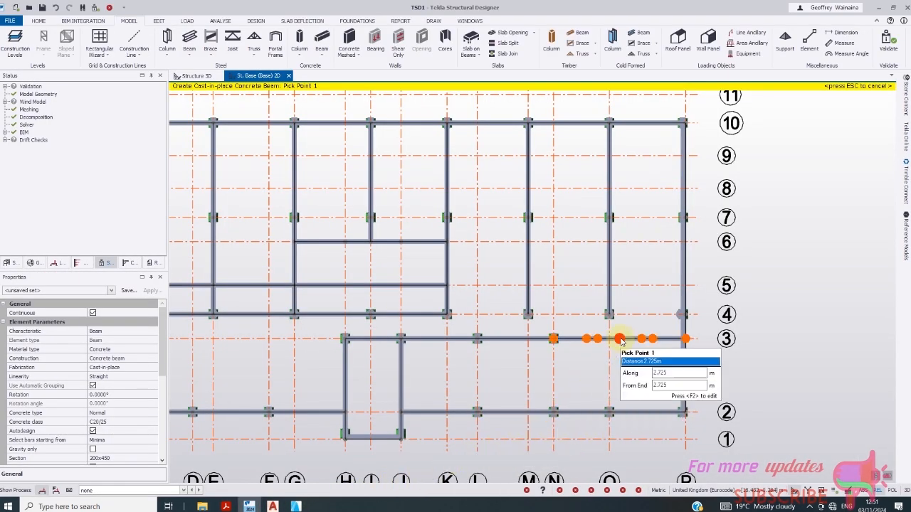
scroll(665, 332, "down", 1)
scroll(672, 328, "down", 1)
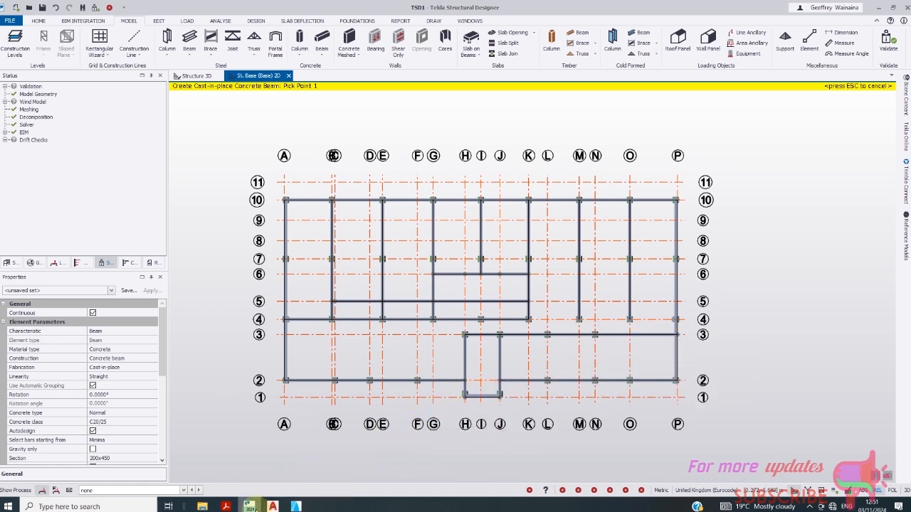
left_click(294, 506)
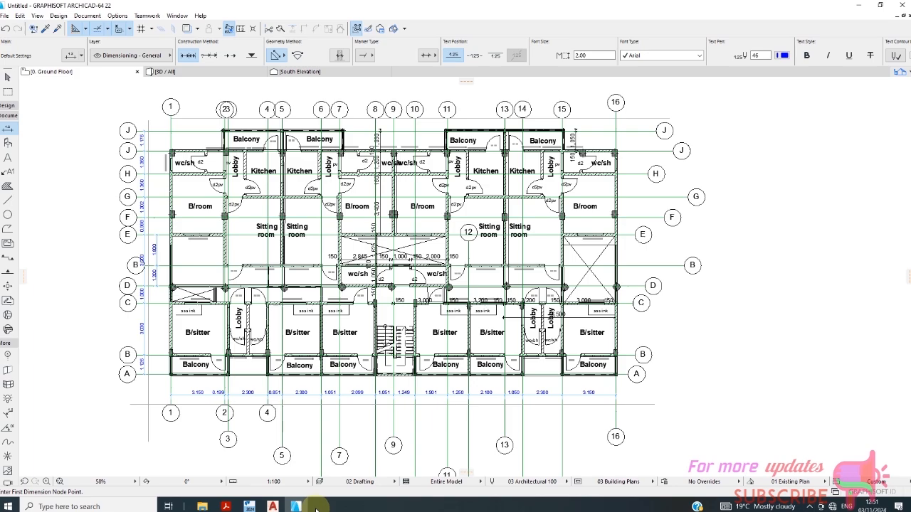
left_click(299, 506)
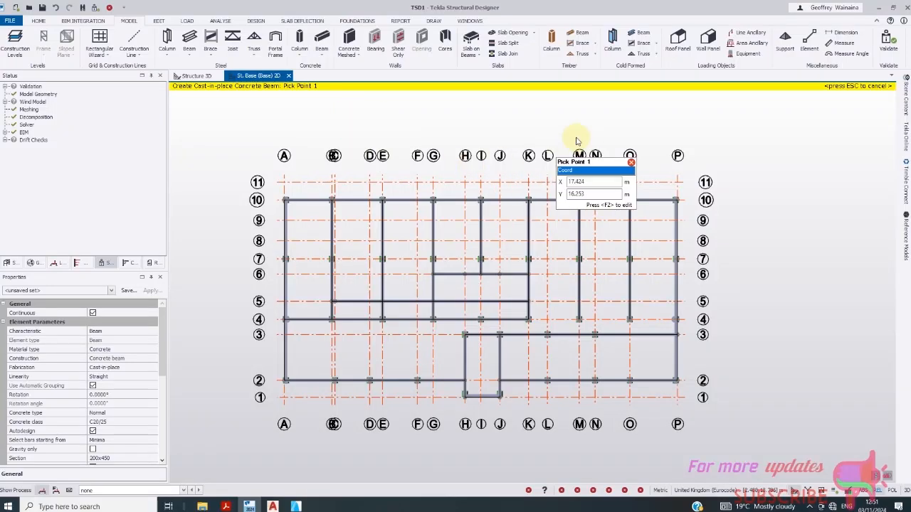
- Dimension the spacing along grid A between grid lines 1 and 2, and between grid lines 2 and 3
left_click(844, 32)
scroll(316, 390, "up", 3)
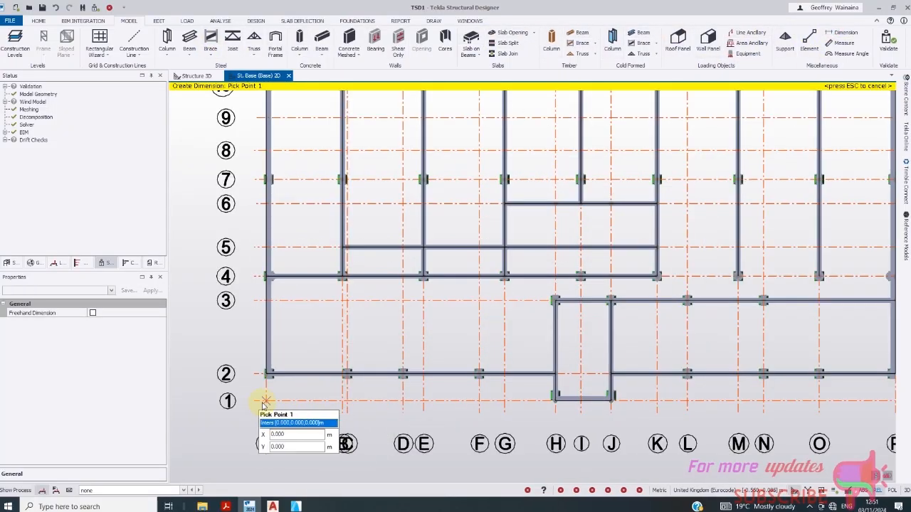
left_click(265, 400)
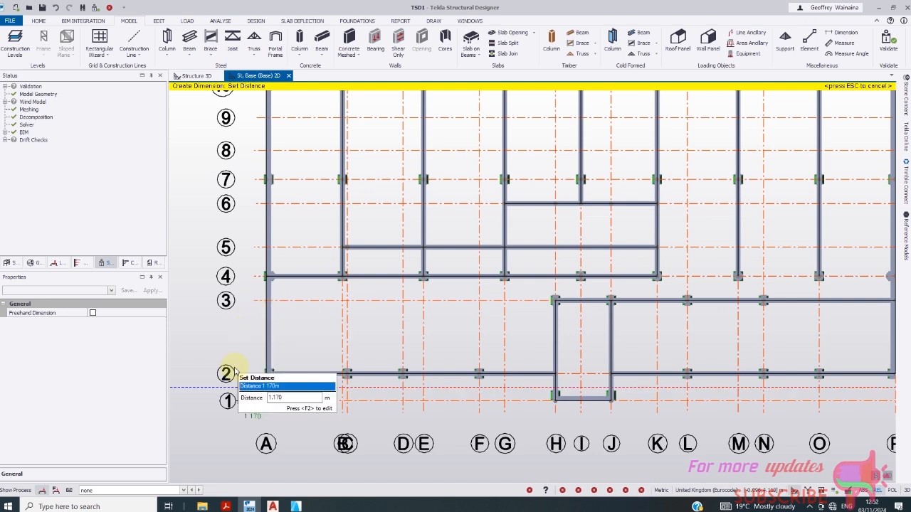
left_click(242, 378)
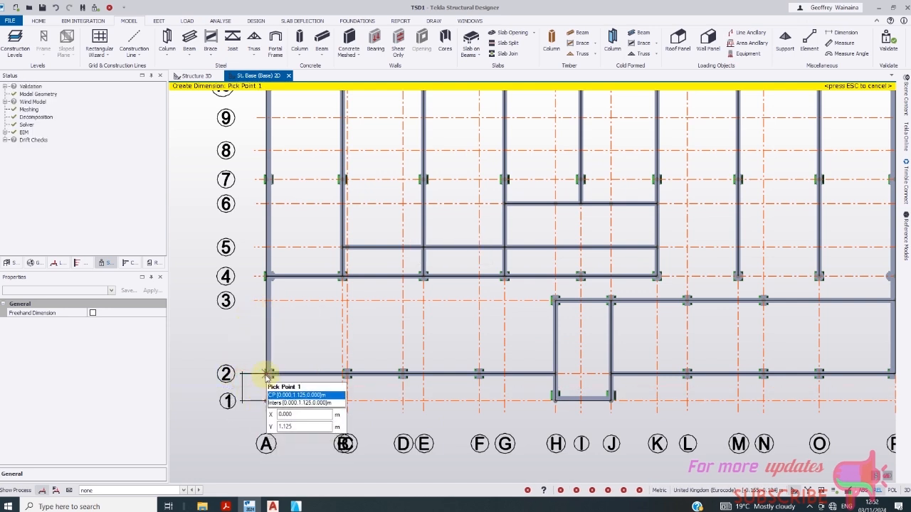
scroll(264, 381, "down", 1)
left_click(265, 377)
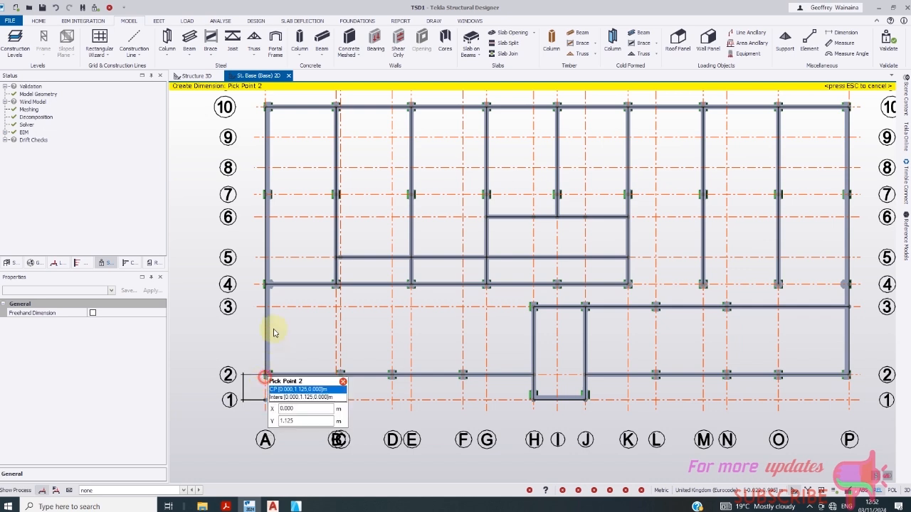
left_click(266, 309)
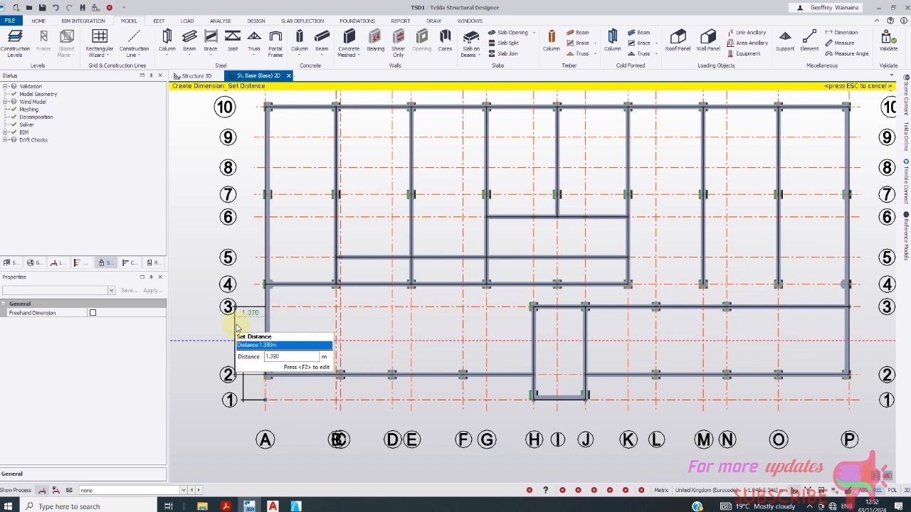
left_click(202, 336)
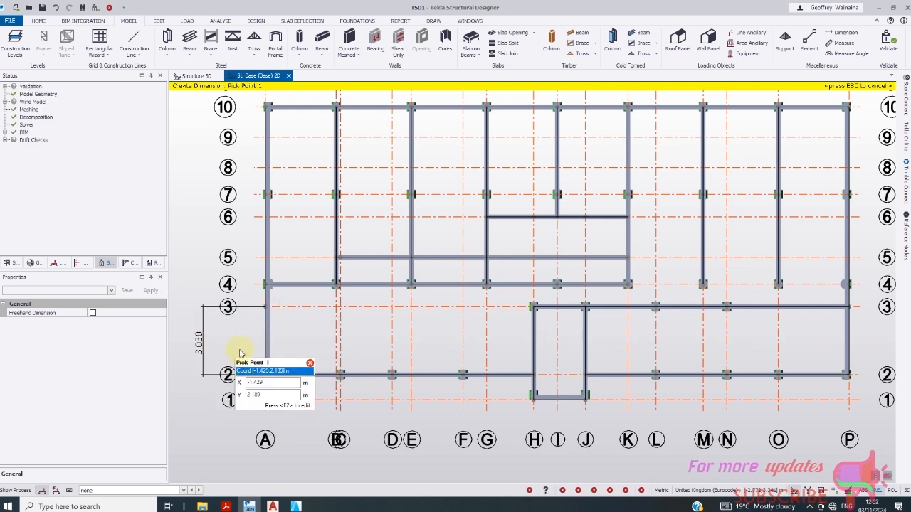
- Dimension the spacings along grid A from grid line 3 to 4, 4 to 5, and 5 to 6
left_click(266, 307)
left_click(266, 284)
left_click(207, 296)
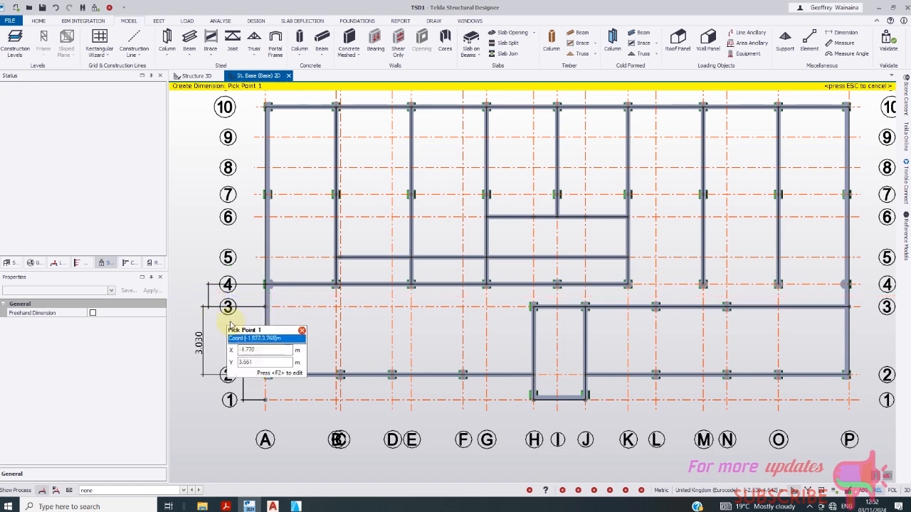
scroll(285, 307, "down", 1)
scroll(288, 302, "up", 2)
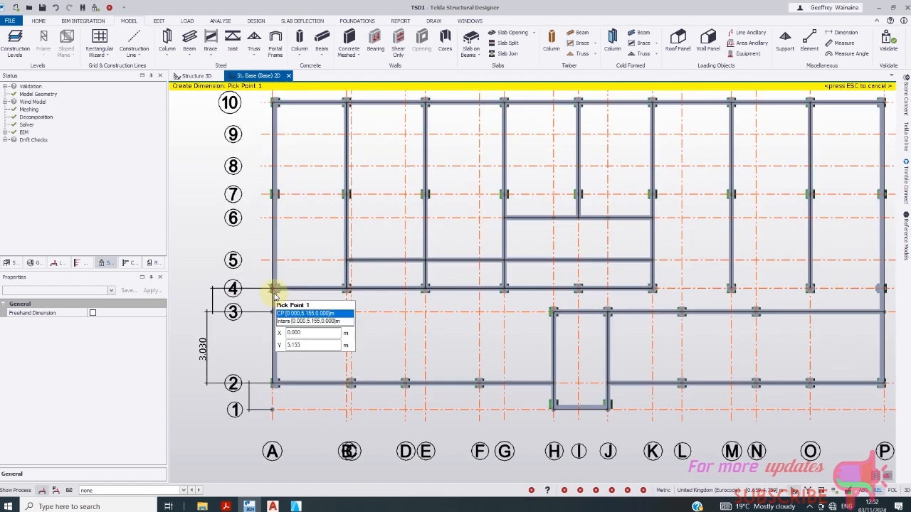
left_click(274, 290)
left_click(273, 261)
left_click(206, 271)
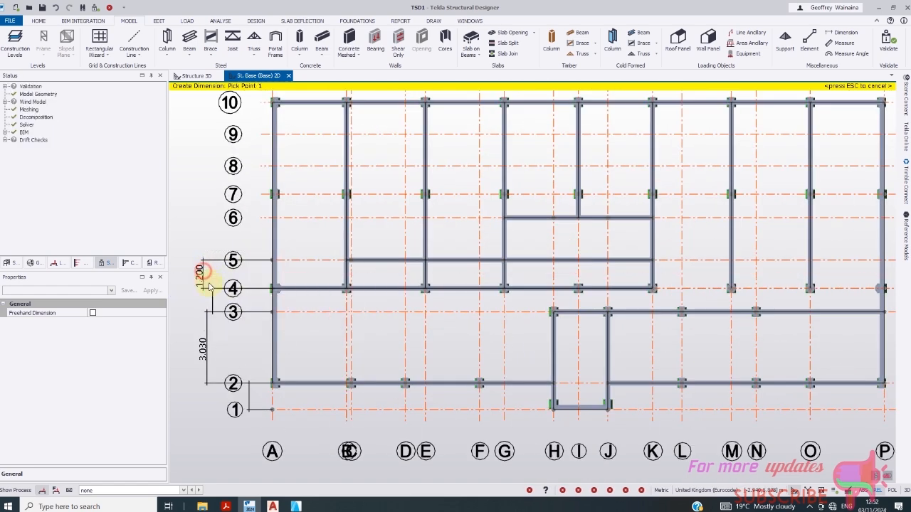
left_click(272, 260)
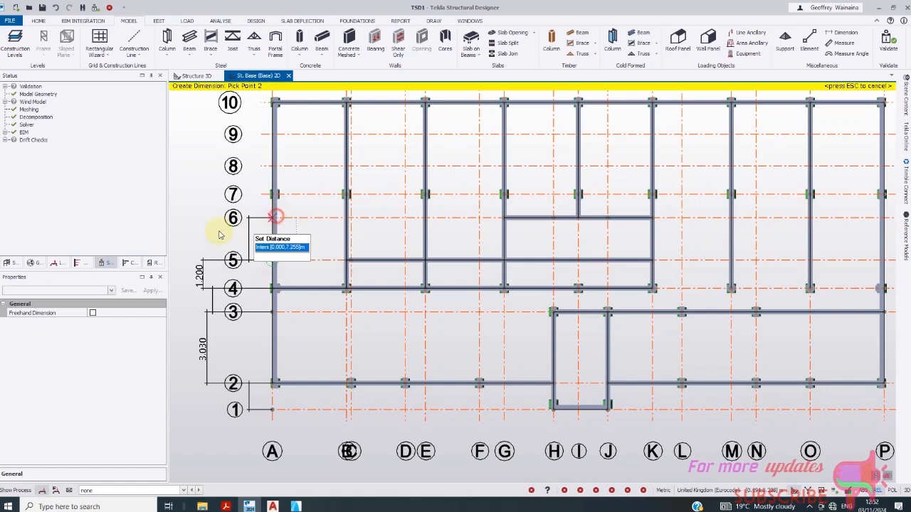
left_click(194, 241)
scroll(273, 257, "down", 2)
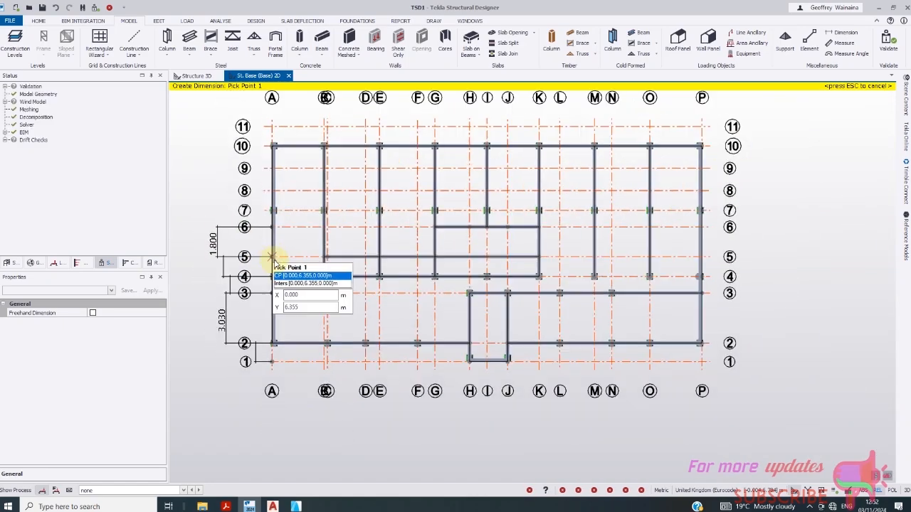
- Compare the grid spacings with the dimensions on the Archicad ground floor plan, ending back in Tekla Structural Designer
left_click(296, 506)
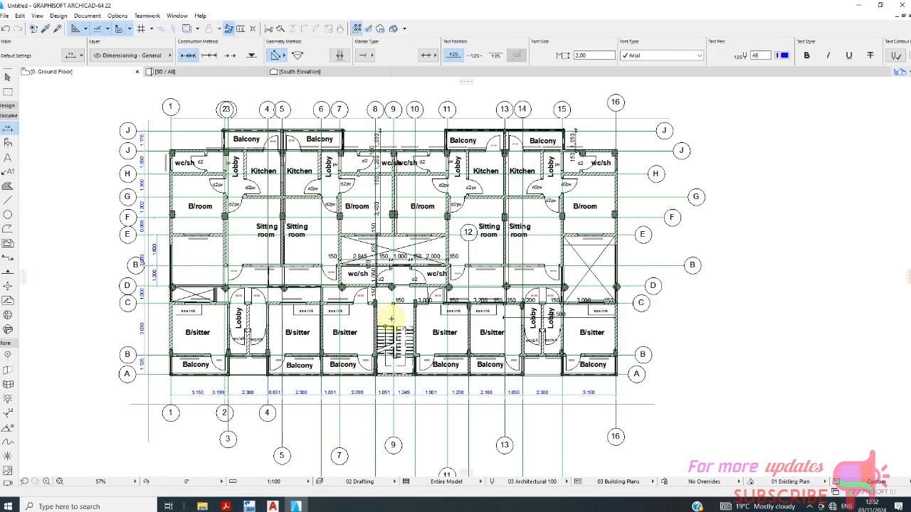
scroll(195, 292, "up", 2)
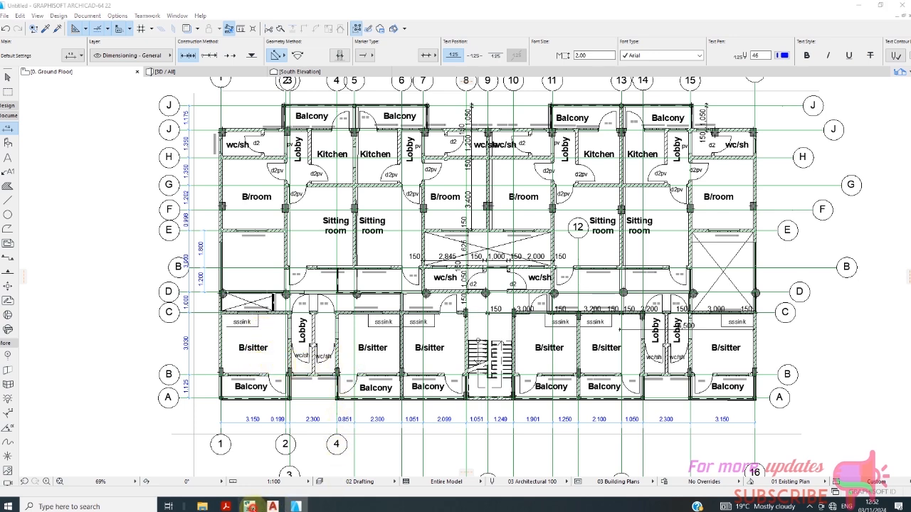
left_click(249, 506)
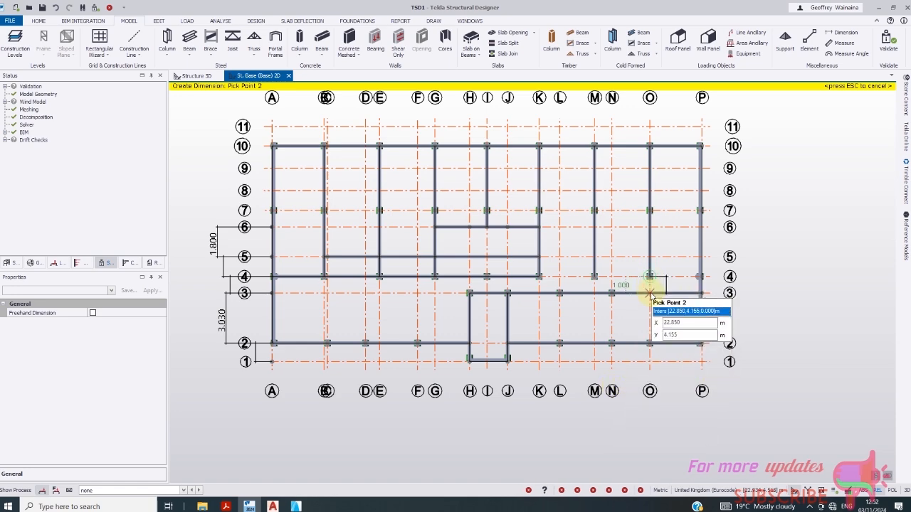
- Place a cast-in-place concrete beam of class C20/25 from the column at grids O and 4 to the beam on grid line 3
scroll(649, 294, "up", 3)
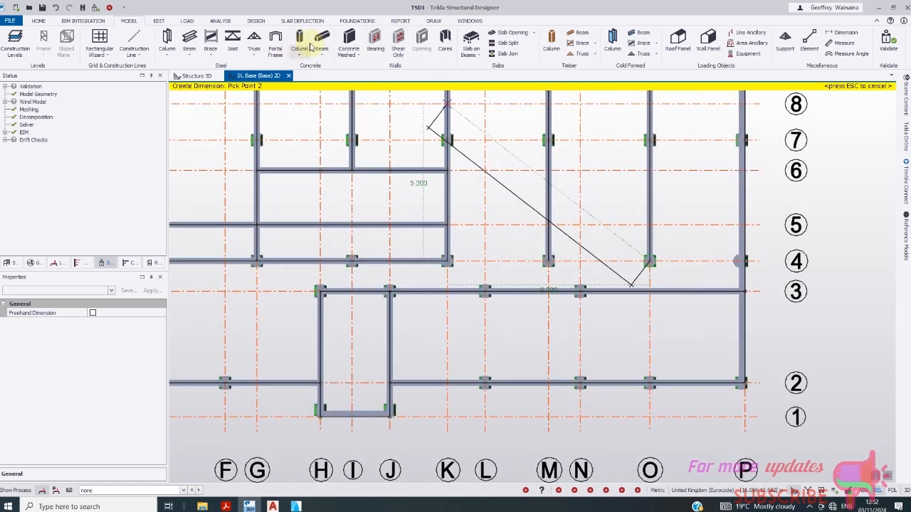
left_click(131, 423)
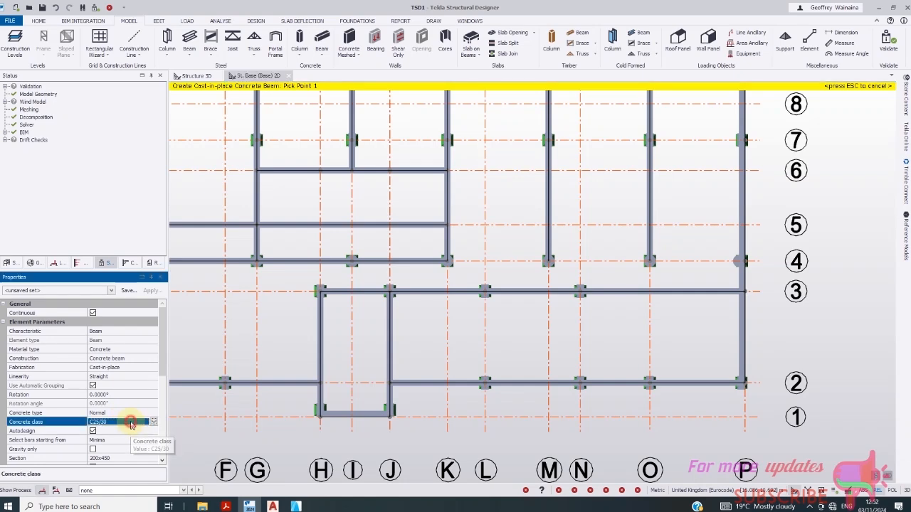
left_click(153, 423)
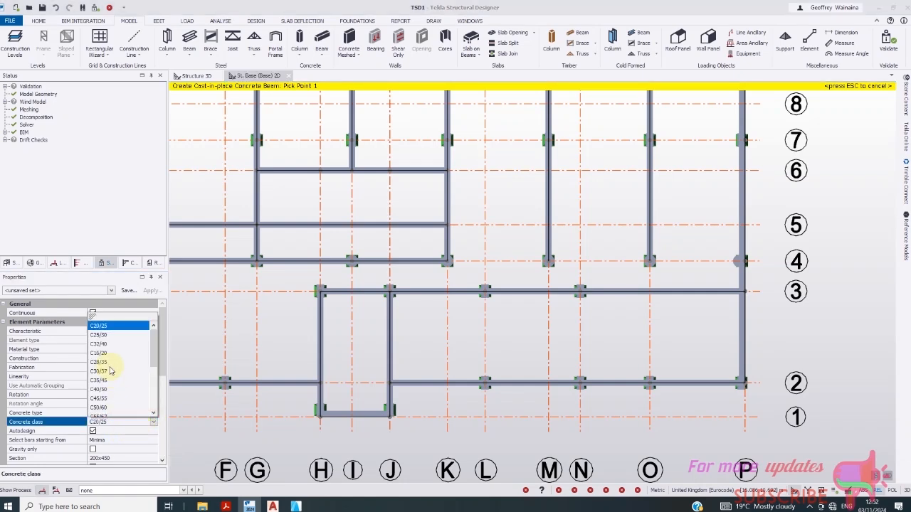
left_click(100, 326)
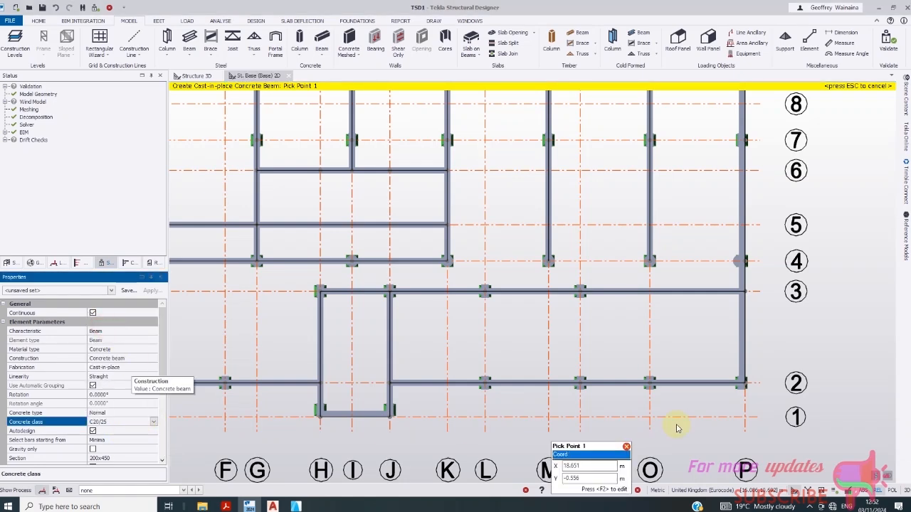
left_click(649, 262)
scroll(649, 292, "up", 5)
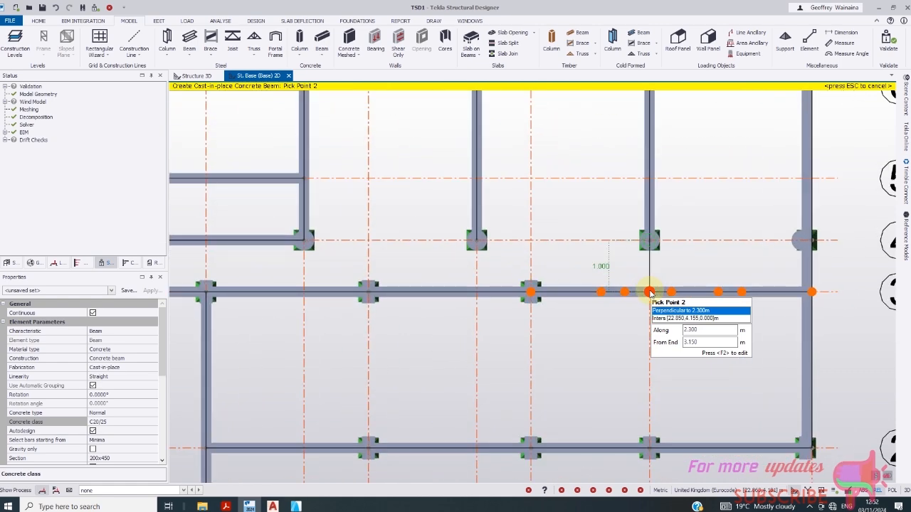
left_click(649, 292)
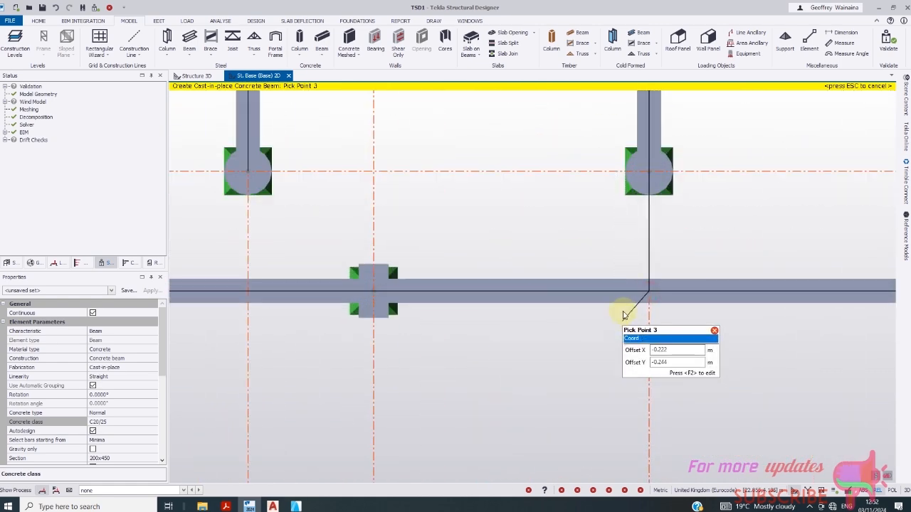
left_click(649, 293)
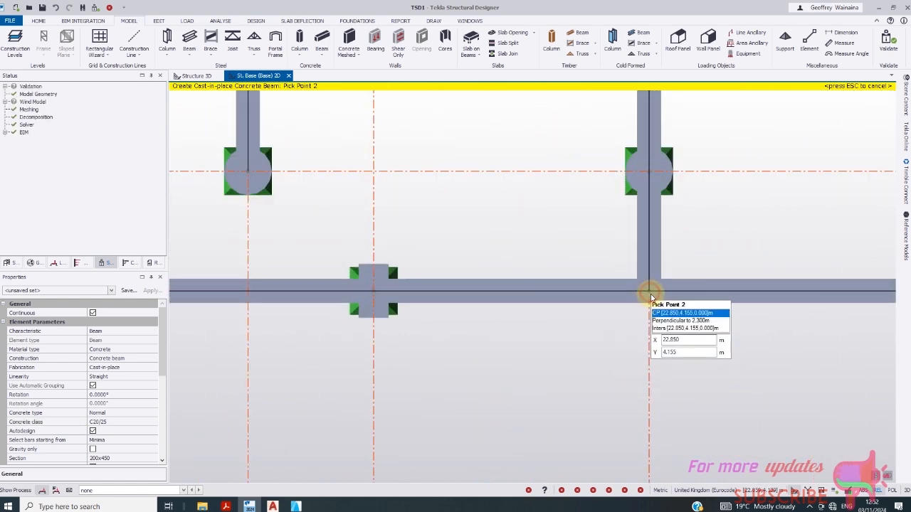
left_click(649, 294)
- Place a concrete beam along grid line 6 between the beams on grids O and P
scroll(512, 289, "down", 6)
scroll(558, 326, "down", 2)
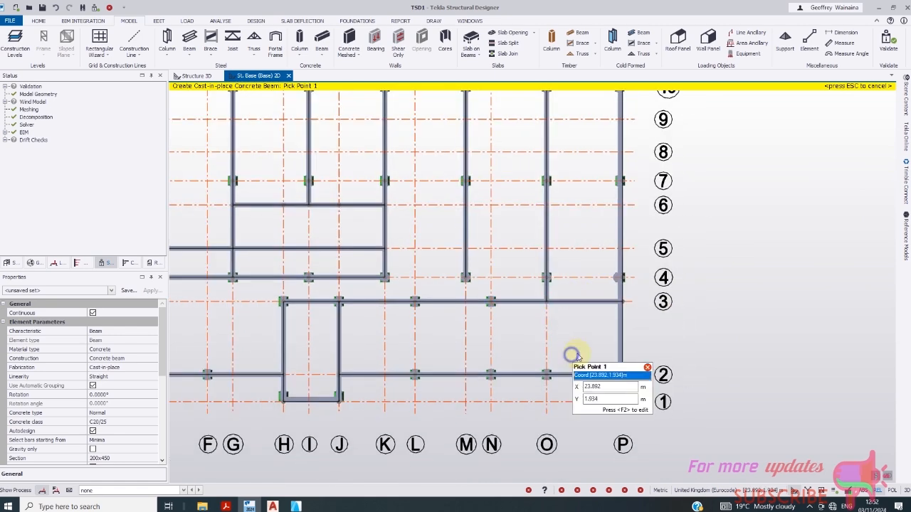
scroll(544, 205, "up", 4)
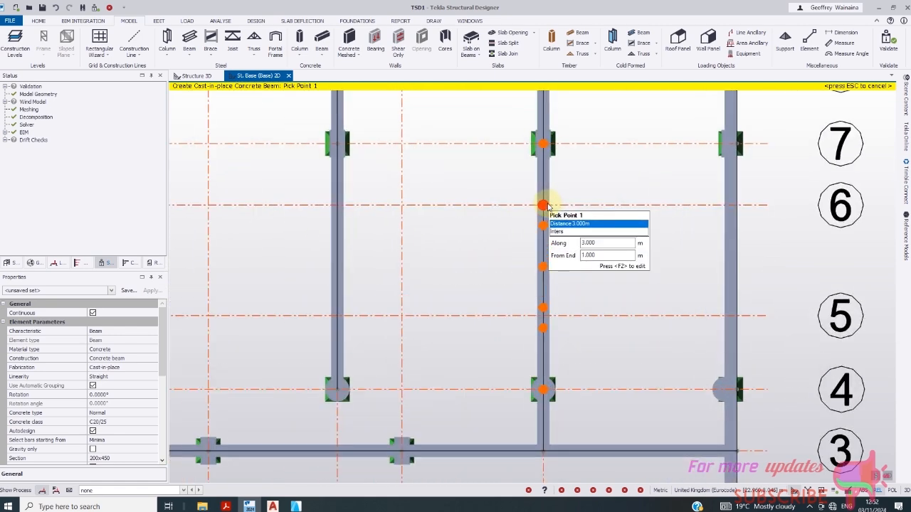
scroll(545, 206, "up", 2)
scroll(541, 207, "up", 3)
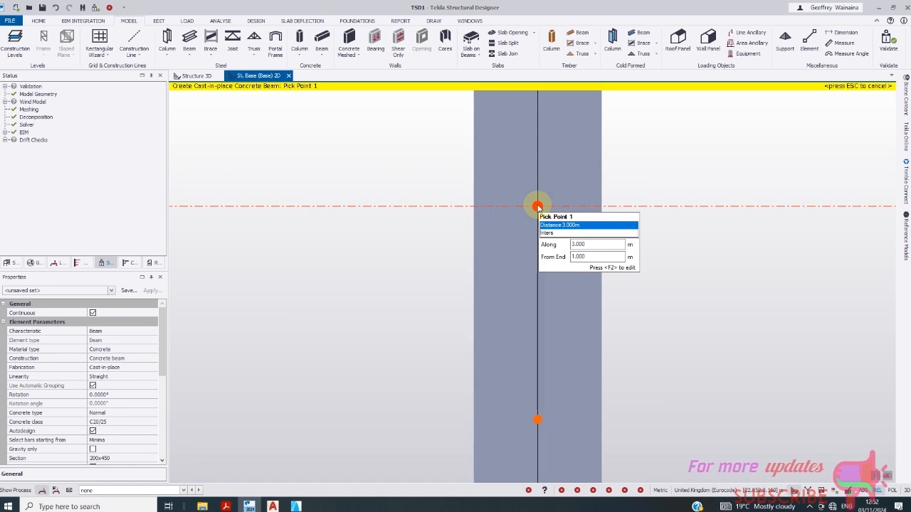
left_click(540, 207)
scroll(464, 220, "down", 8)
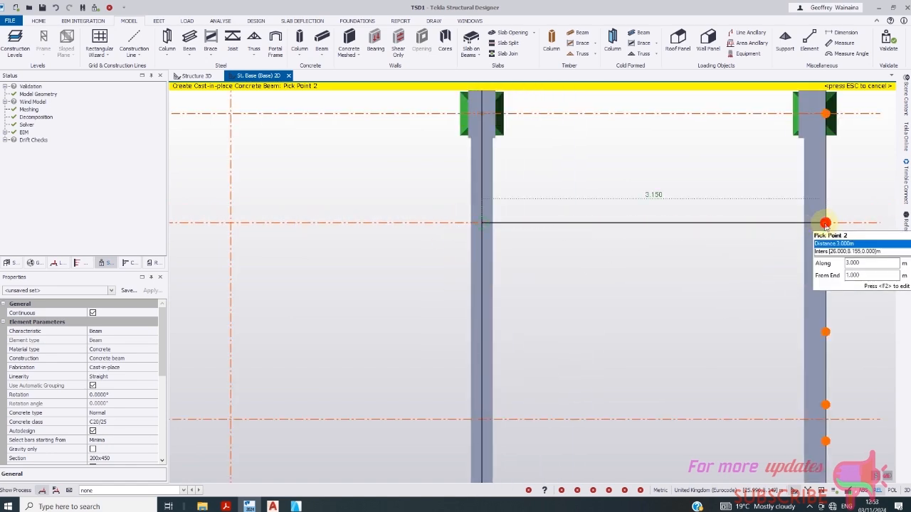
left_click(826, 223)
scroll(590, 256, "down", 5)
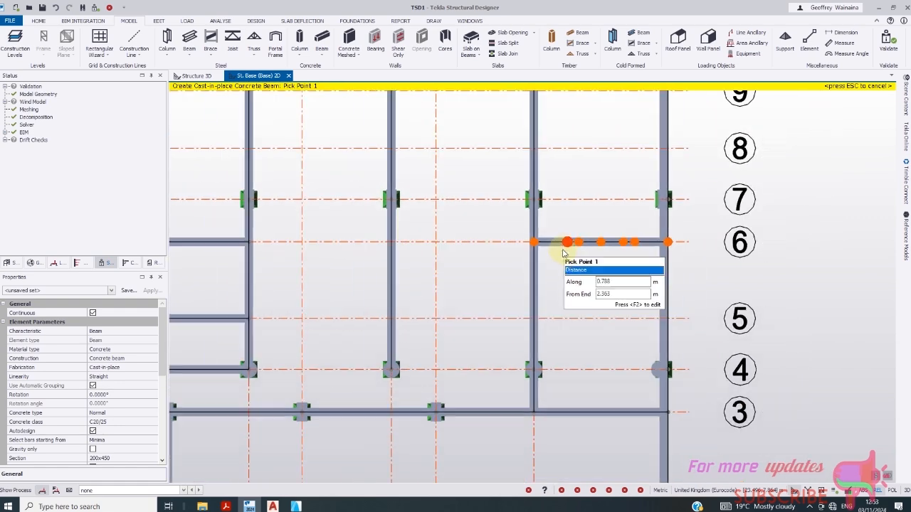
- Check the Archicad ground floor plan, then examine the bay between grids O and P around grid line 9 in Tekla Structural Designer
scroll(563, 252, "down", 5)
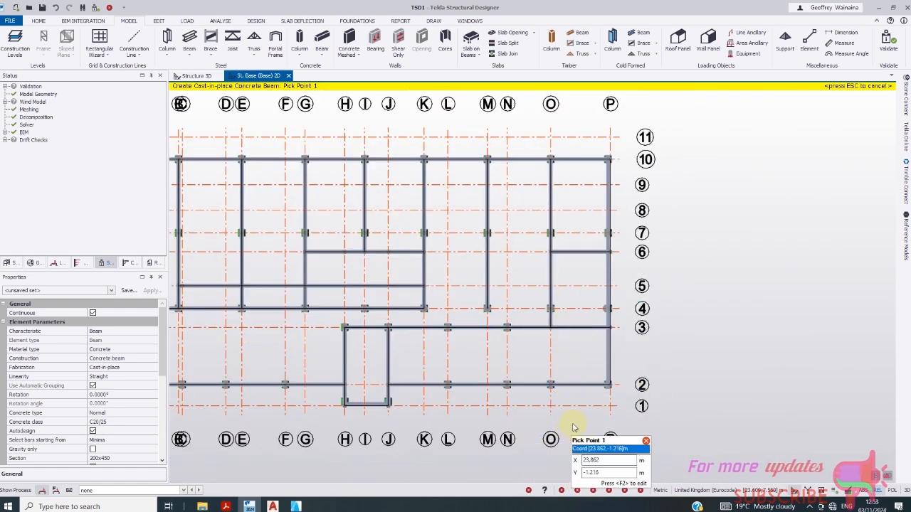
scroll(573, 427, "down", 3)
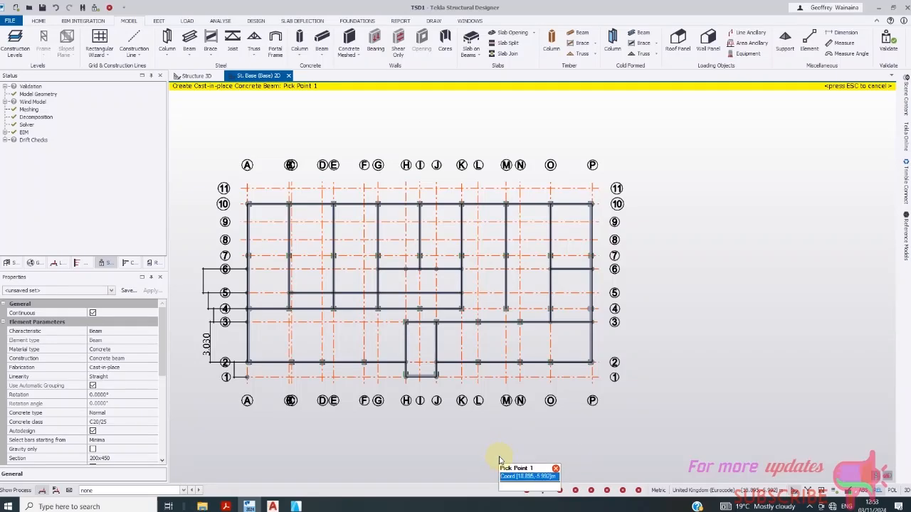
left_click(295, 506)
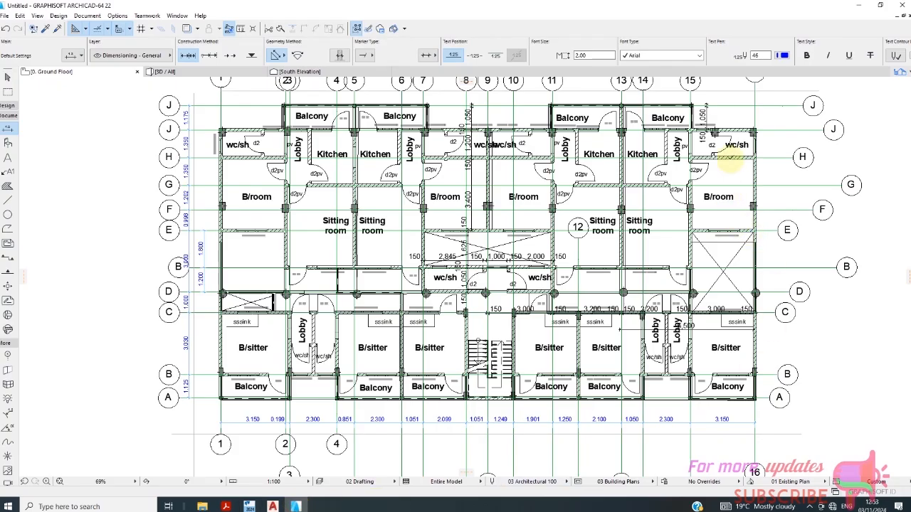
left_click(295, 506)
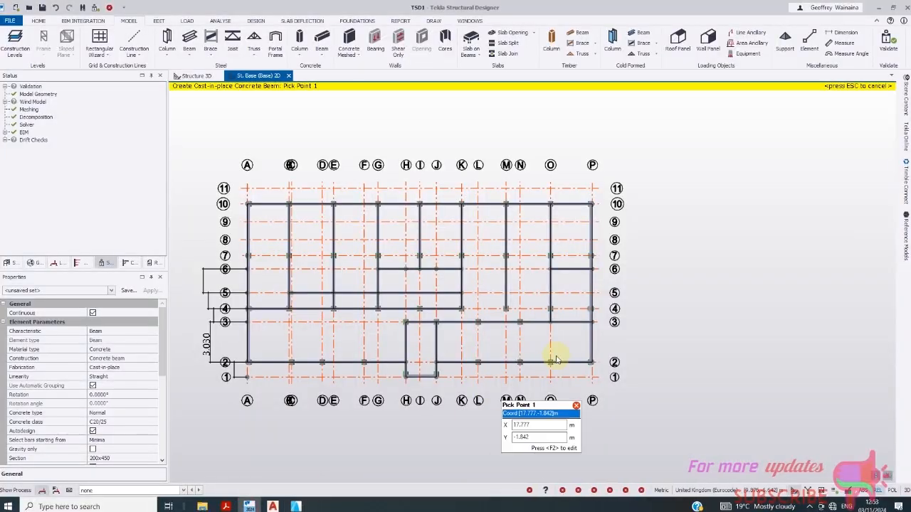
scroll(538, 240, "up", 3)
scroll(526, 230, "up", 2)
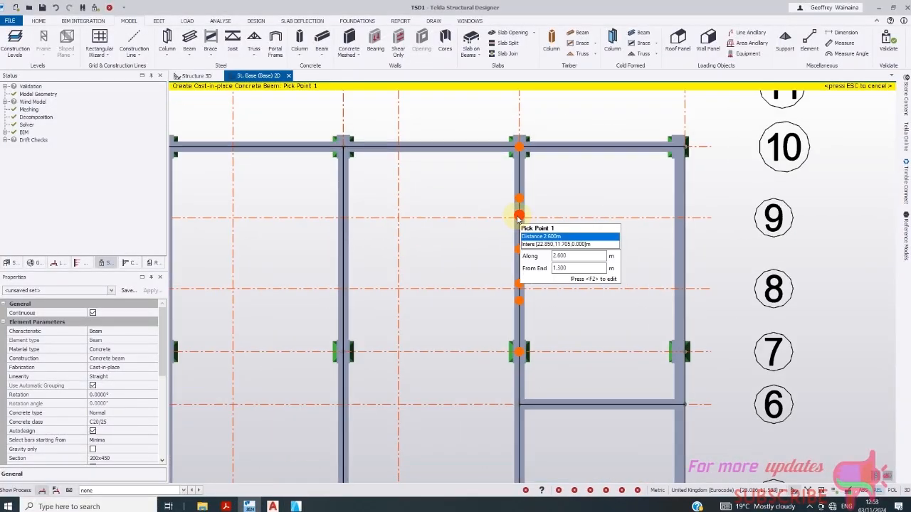
scroll(522, 214, "up", 2)
scroll(374, 217, "down", 4)
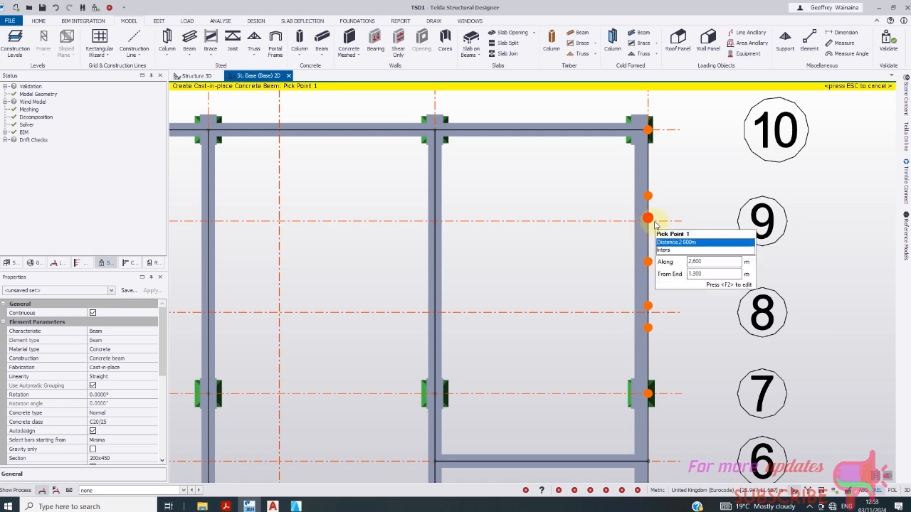
scroll(650, 220, "down", 1)
scroll(642, 222, "down", 1)
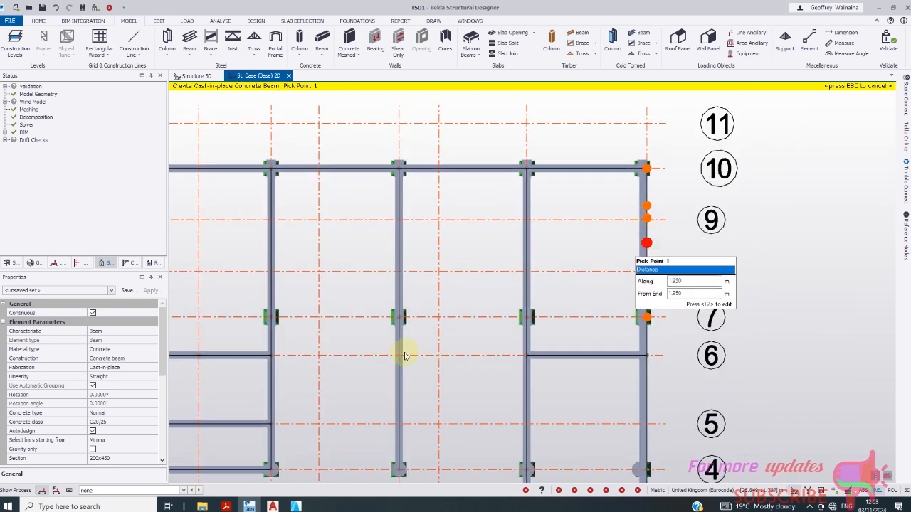
- Review the concrete beam's properties, including reinforcement, nominal cover, fire proofing, section and alignment settings
left_click_drag(162, 359, 161, 453)
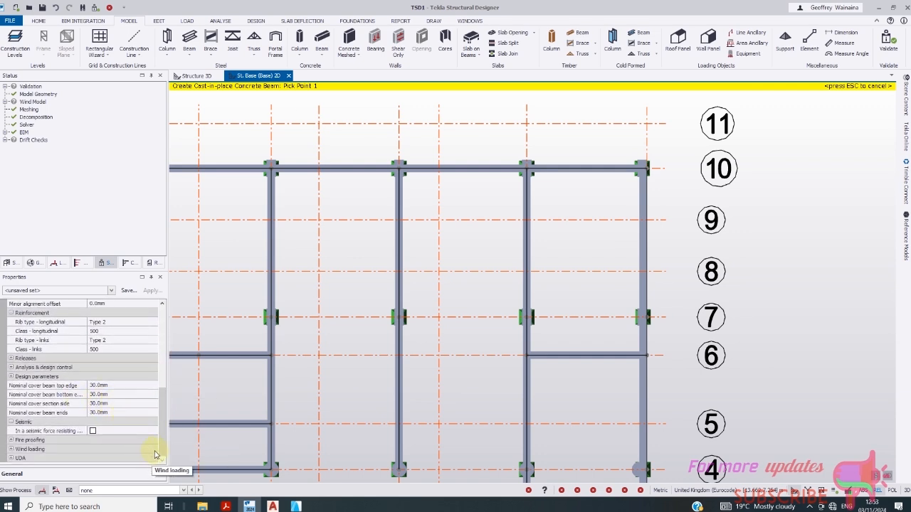
left_click(12, 441)
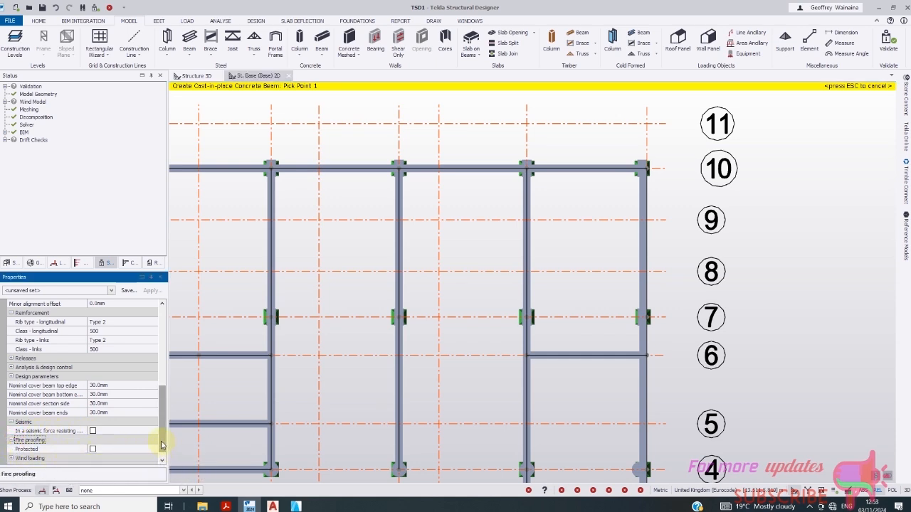
scroll(163, 431, "up", 3)
left_click_drag(165, 416, 170, 404)
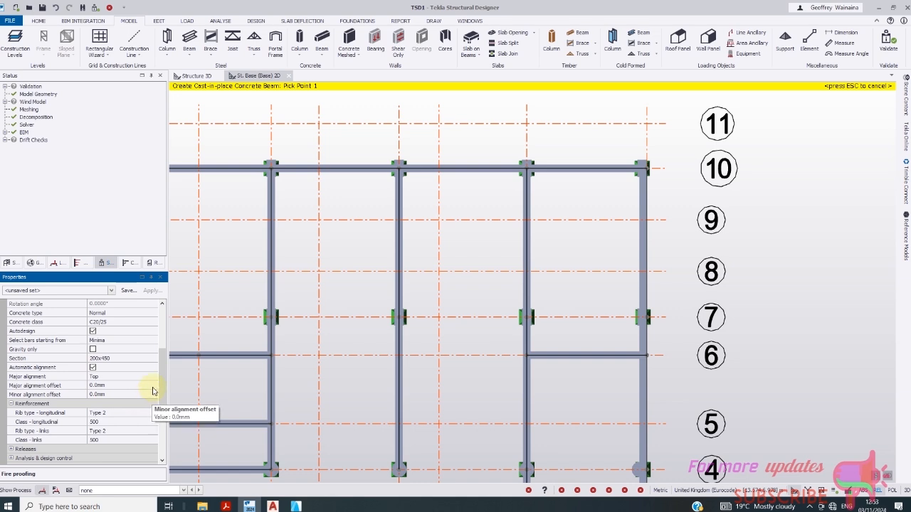
scroll(162, 373, "up", 2)
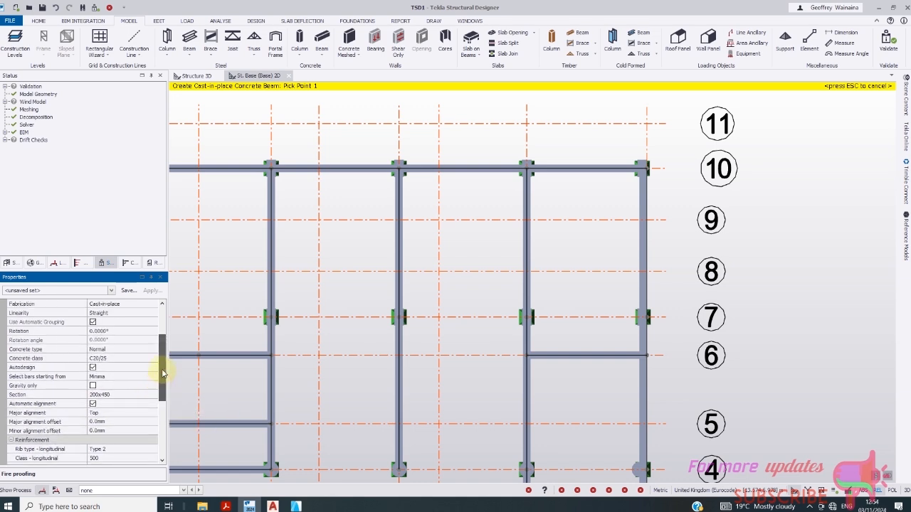
left_click_drag(162, 374, 165, 340)
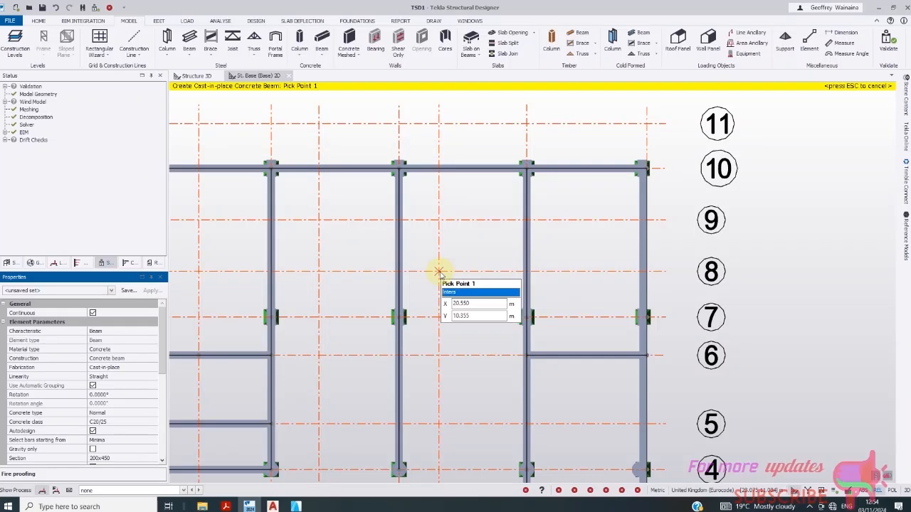
- Examine the bay between grids O and P around grid lines 6 to 9, and leave the beam creation command
scroll(535, 275, "down", 2)
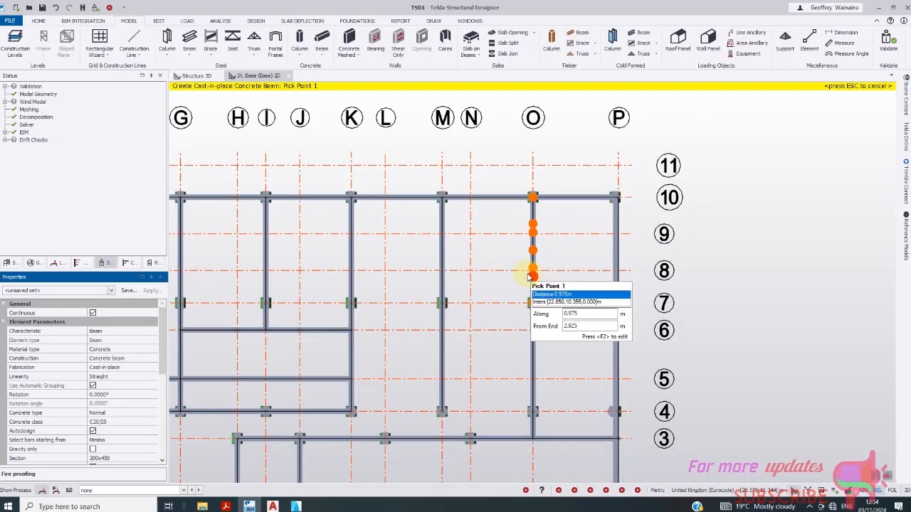
scroll(535, 274, "up", 2)
scroll(535, 274, "up", 3)
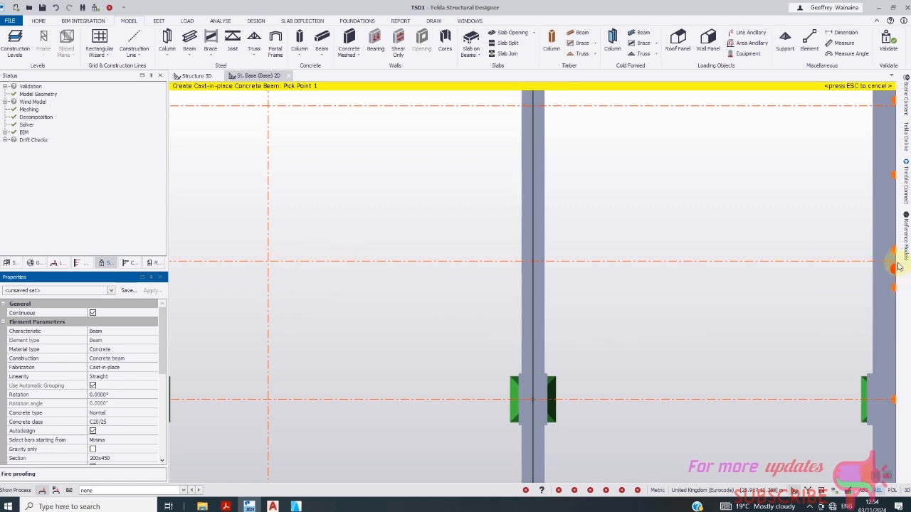
mouse_move(901, 263)
scroll(407, 267, "down", 3)
scroll(669, 270, "up", 2)
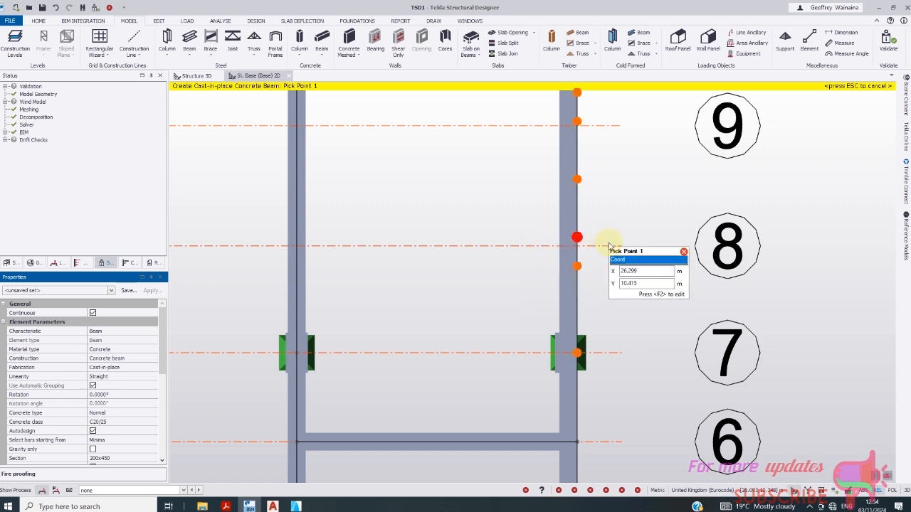
scroll(602, 249, "down", 1)
scroll(492, 249, "down", 1)
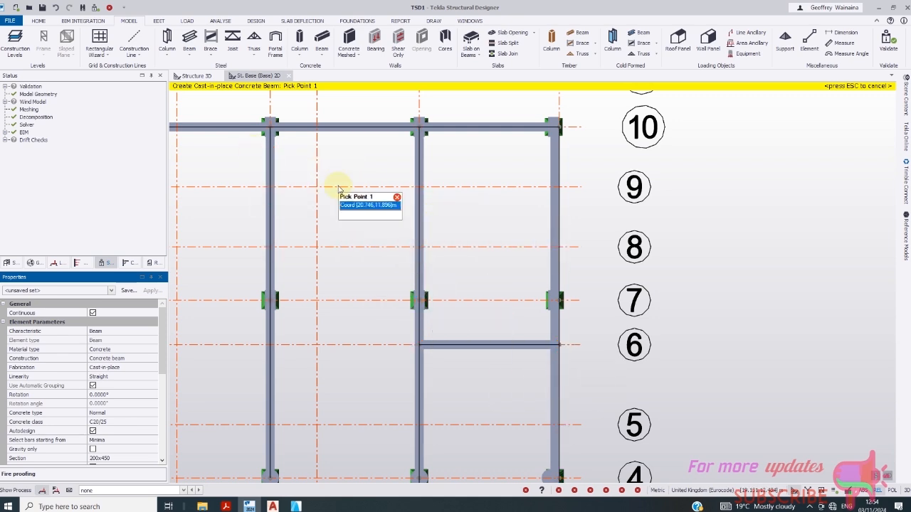
key("Escape")
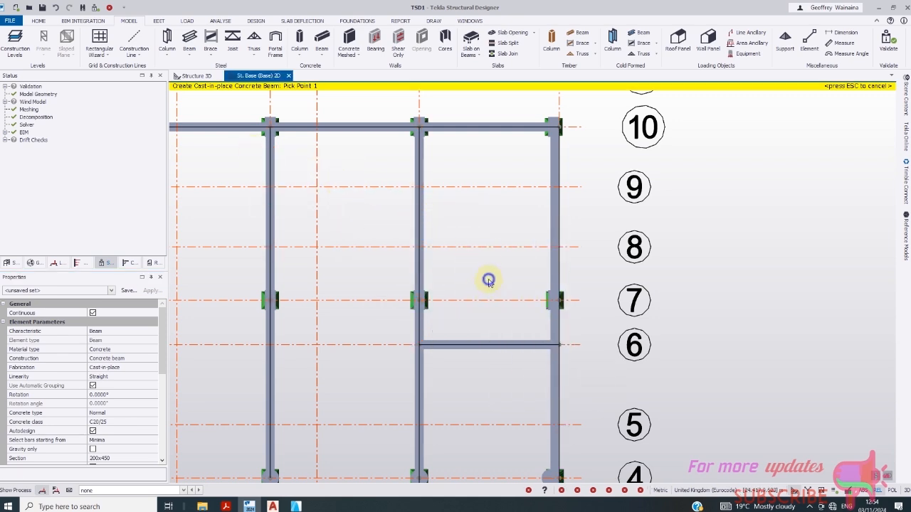
left_click(494, 353)
key("Escape")
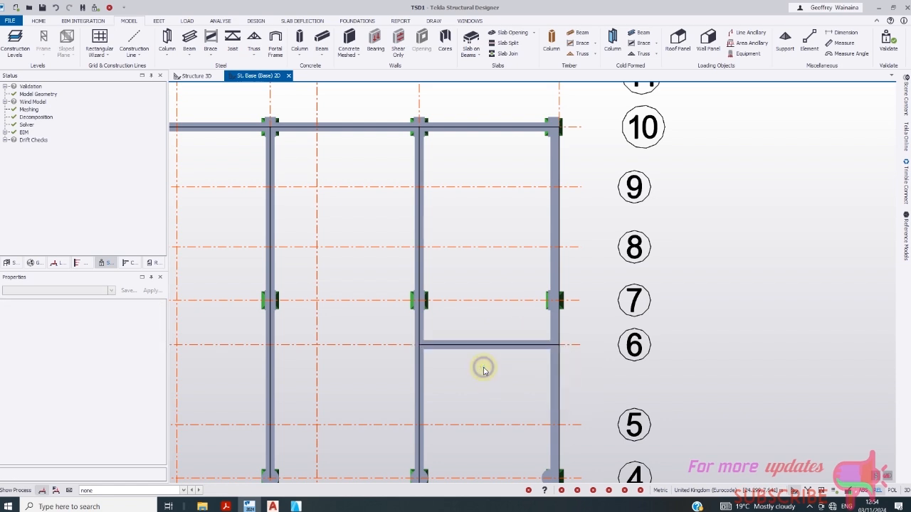
- Copy the concrete beam on grid line 6 between grids O and P to a position beside grid line 9
left_click(490, 345)
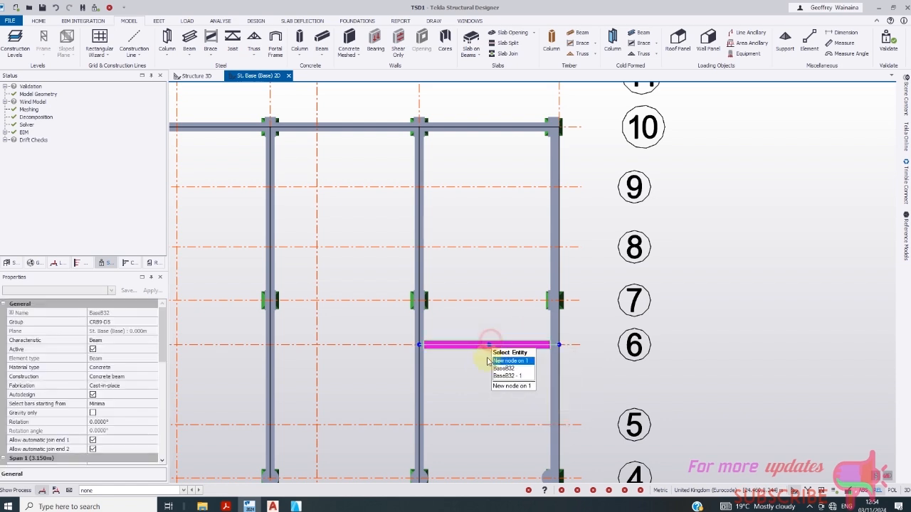
left_click(159, 21)
left_click(8, 41)
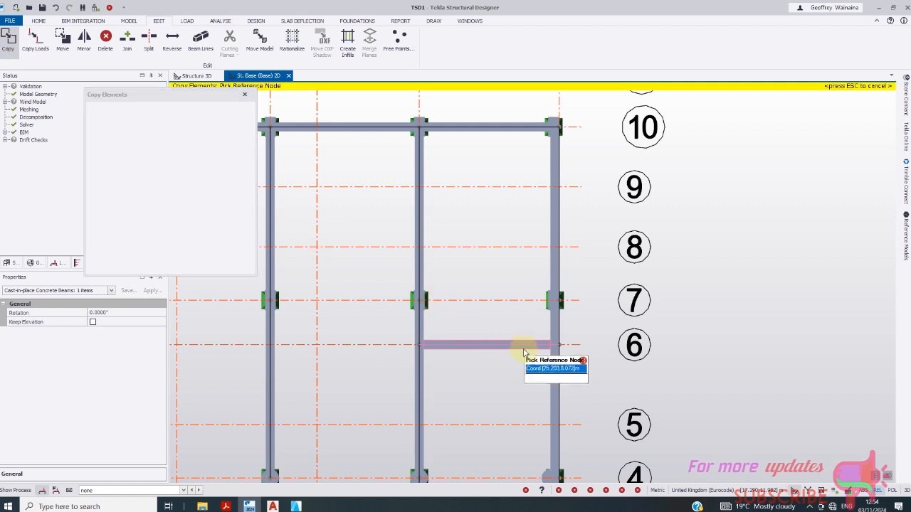
left_click(559, 345)
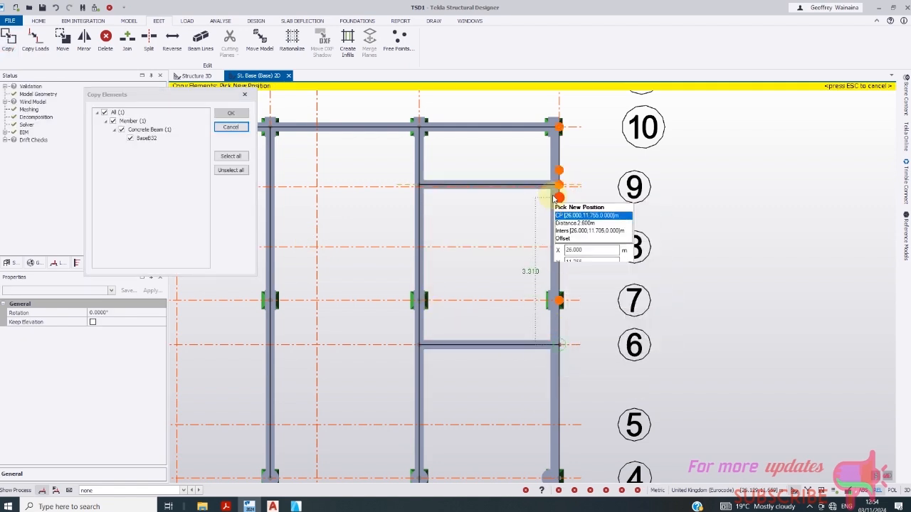
scroll(563, 186, "up", 4)
left_click(583, 194)
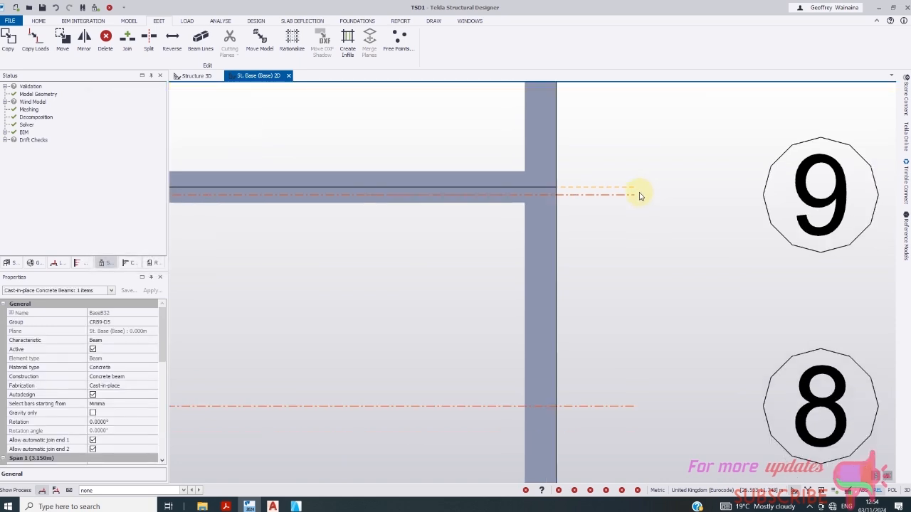
scroll(638, 193, "down", 2)
scroll(631, 204, "up", 2)
- Try to move the copied beam onto grid line 9 using its end on grid P as reference, and remove the copy
left_click(611, 191)
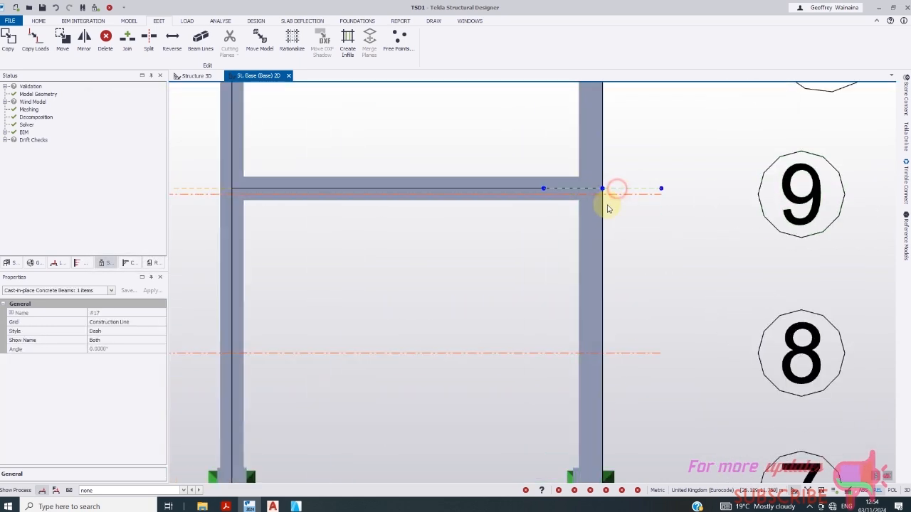
left_click(198, 187)
left_click(322, 184)
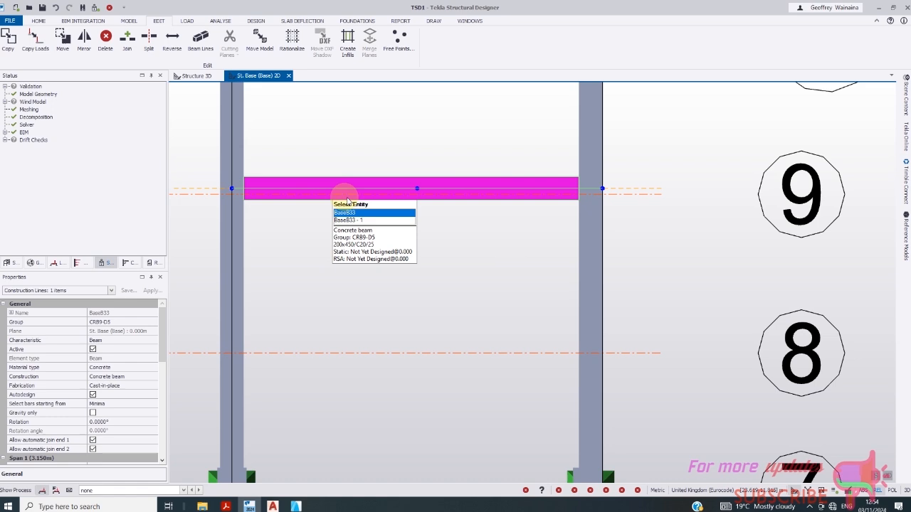
left_click(411, 134)
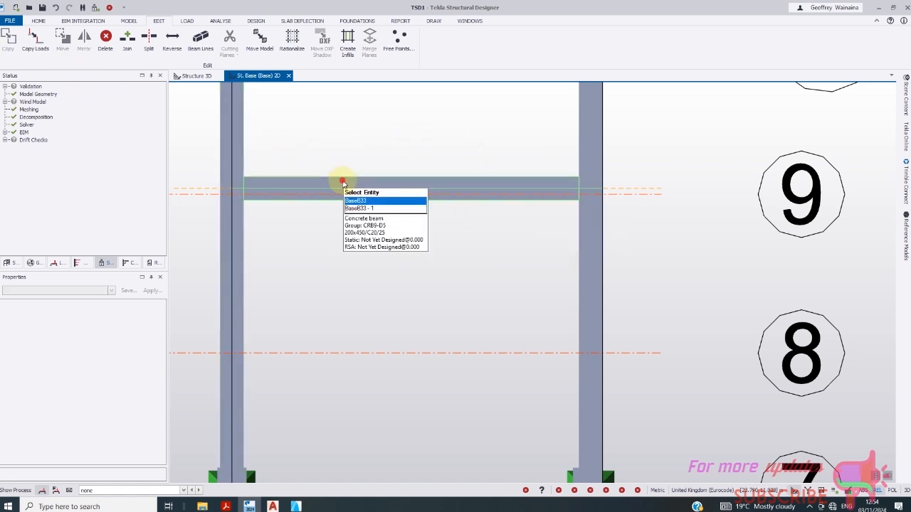
left_click(342, 184)
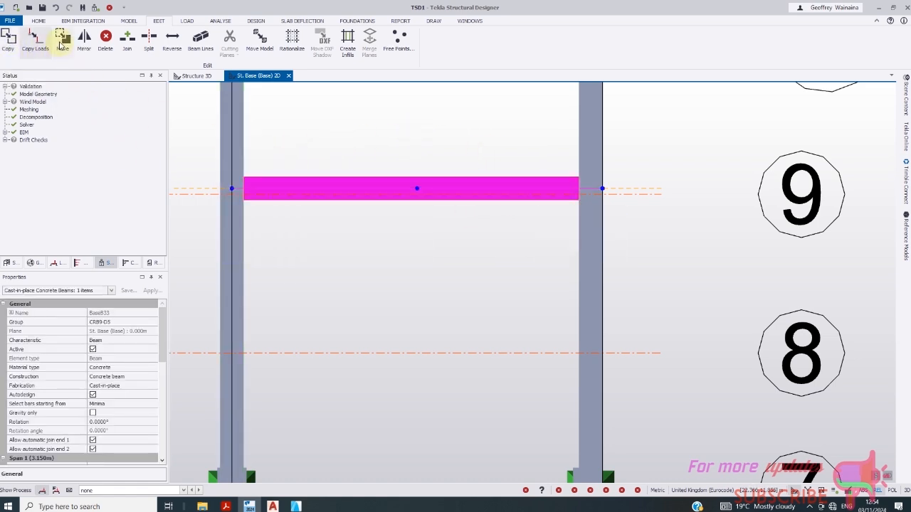
left_click(62, 45)
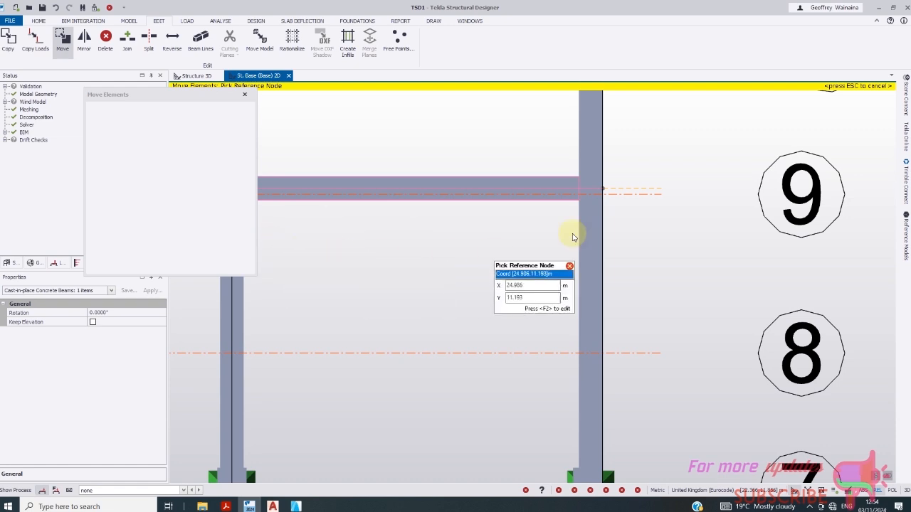
scroll(624, 193, "up", 1)
left_click(594, 198)
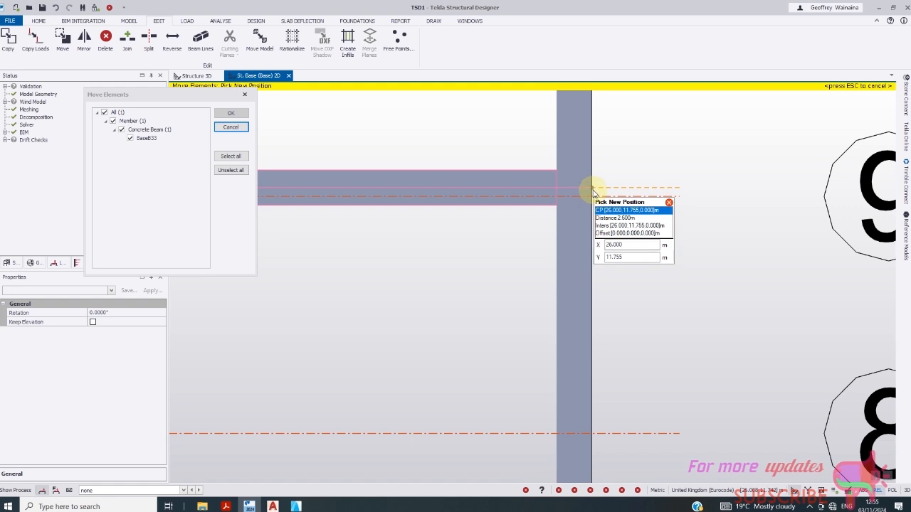
left_click(593, 192)
scroll(637, 217, "down", 2)
scroll(474, 224, "down", 2)
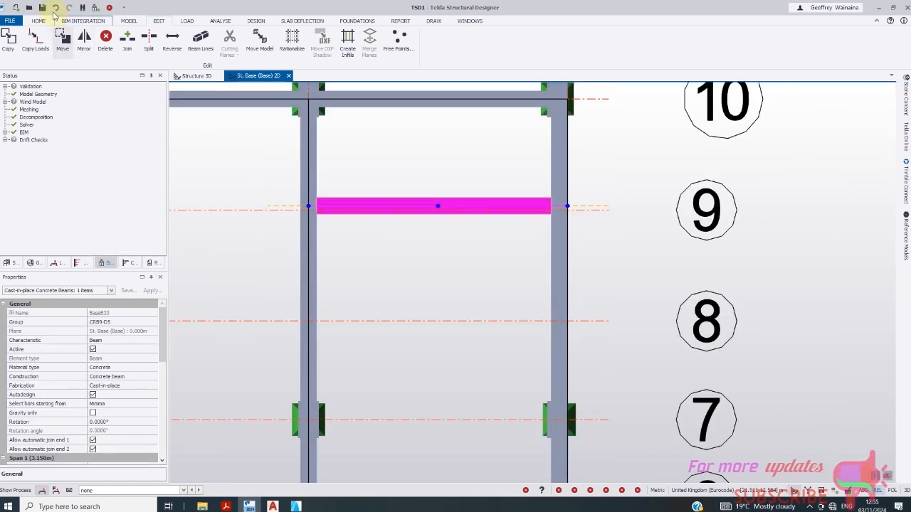
key("Delete")
scroll(617, 234, "down", 2)
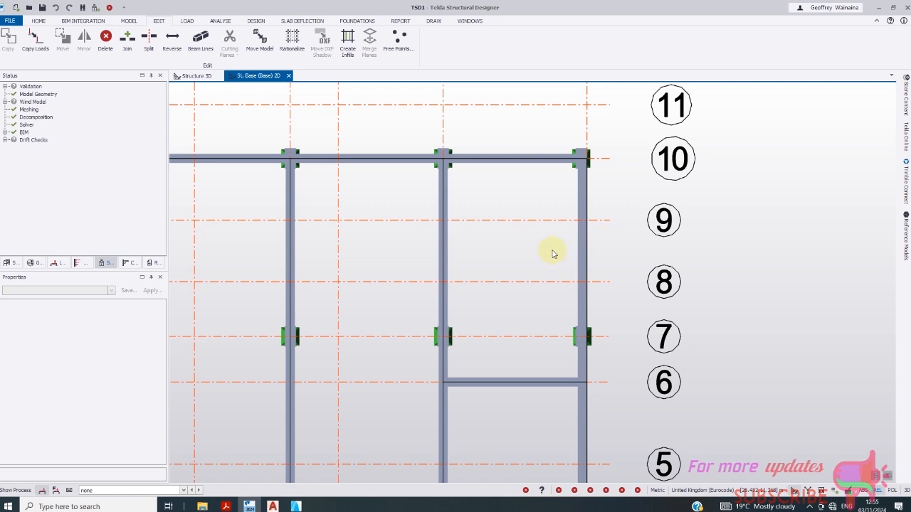
- Place a cast-in-place concrete beam along grid line 9 from grid N to the beam on grid P
left_click(129, 23)
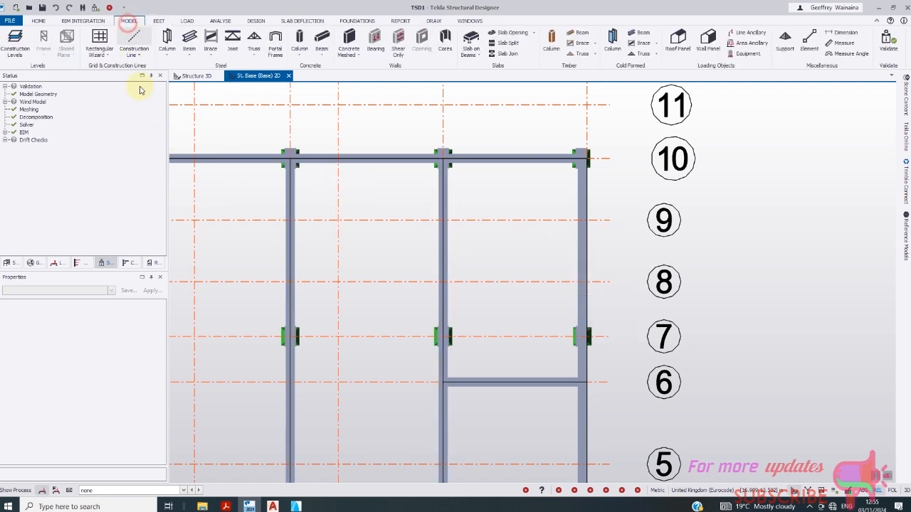
left_click(322, 38)
scroll(352, 213, "down", 1)
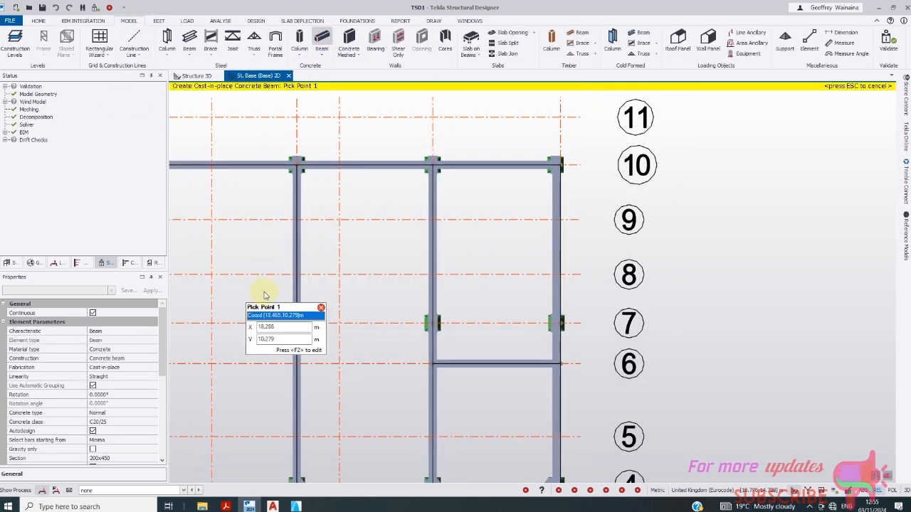
left_click(427, 239)
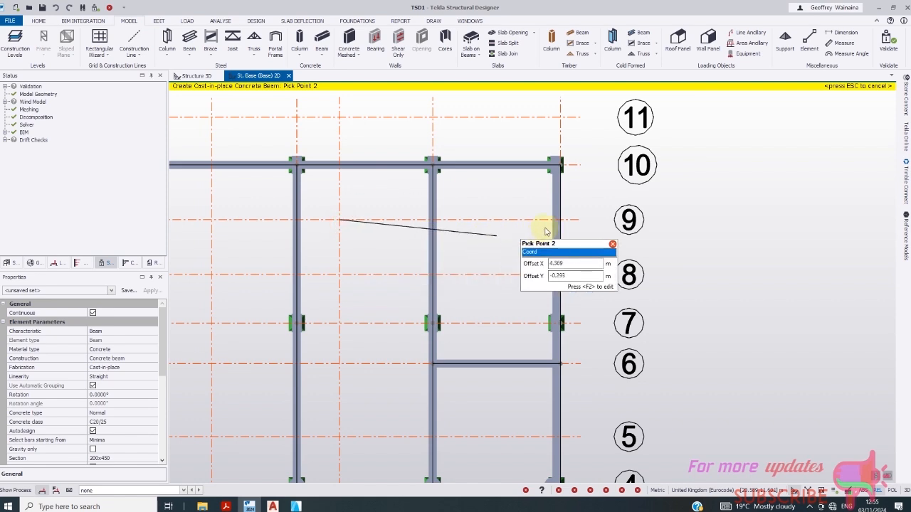
left_click(561, 222)
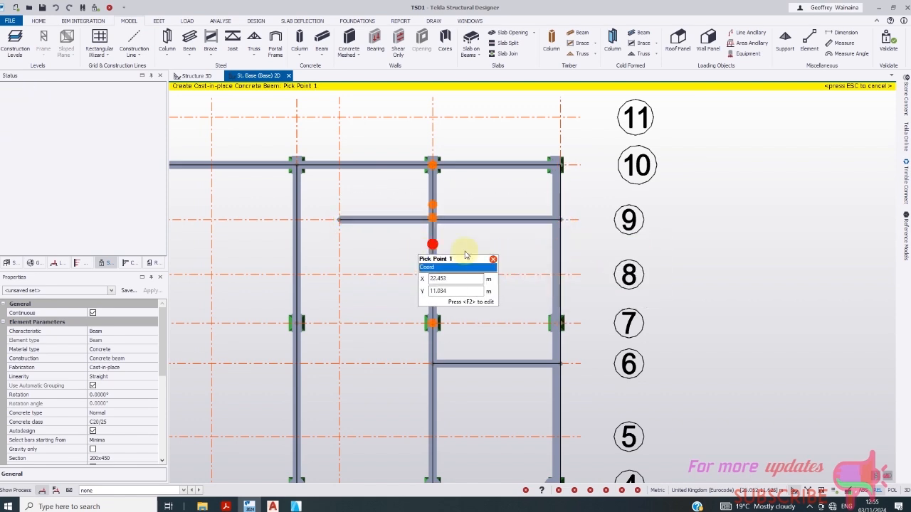
right_click(477, 266)
key("Escape")
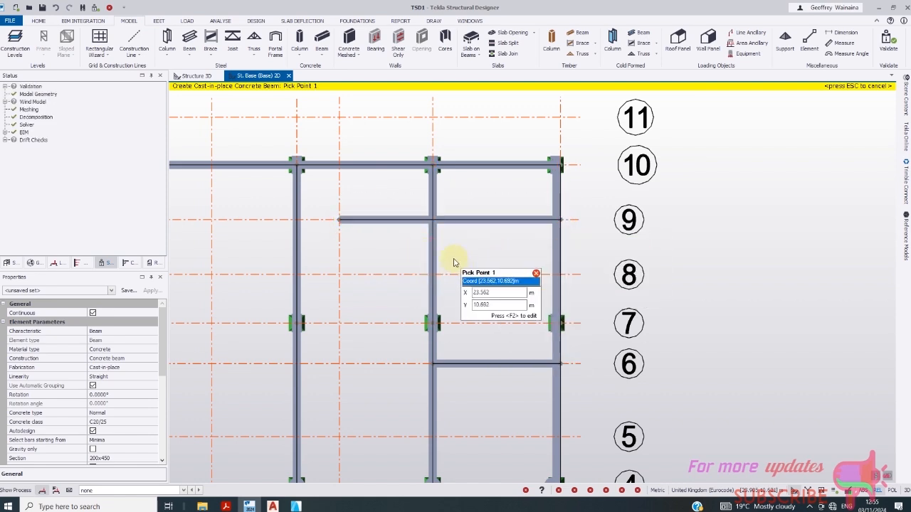
key("Escape")
- Shorten the beam on grid line 9 by moving its grid N end to the beam on grid O
left_click(346, 225)
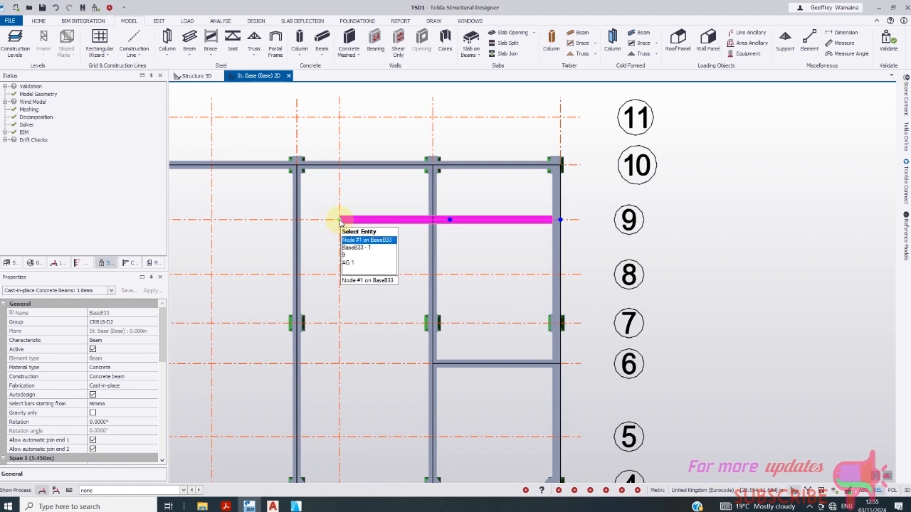
left_click(340, 220)
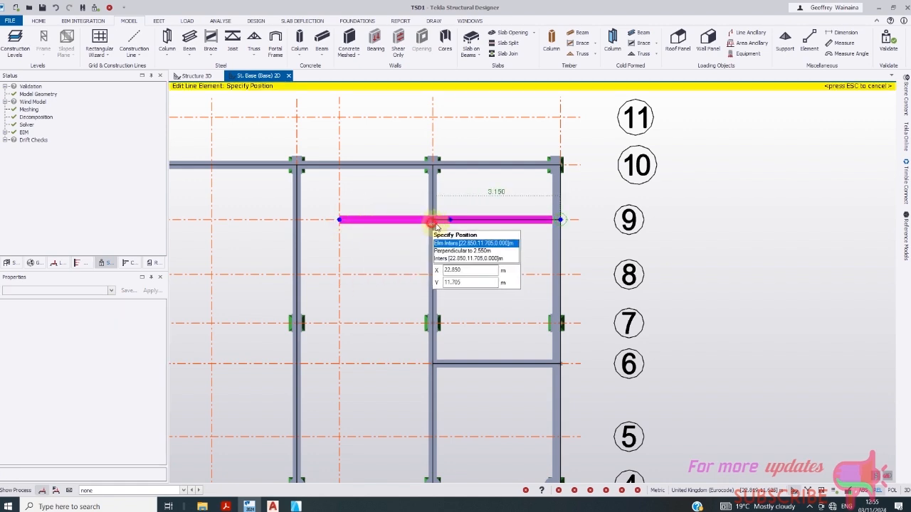
left_click(433, 220)
scroll(540, 232, "down", 2)
scroll(566, 231, "down", 1)
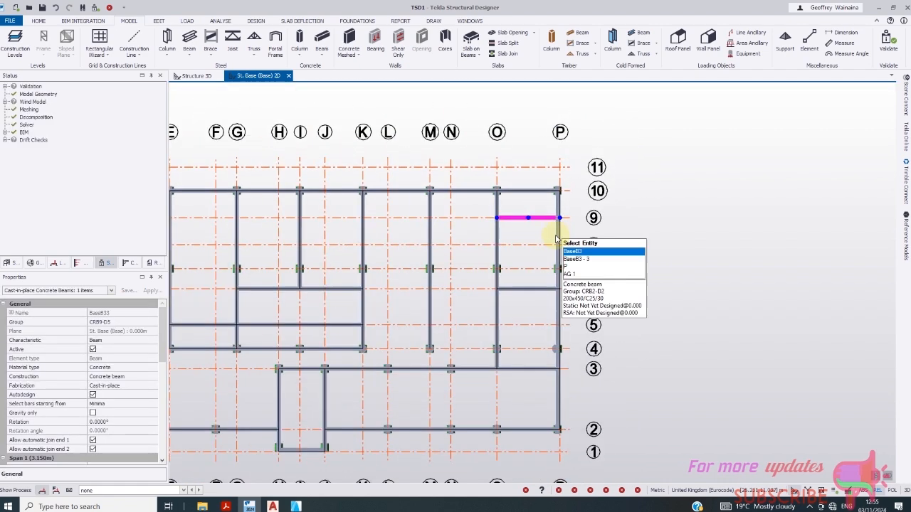
scroll(548, 287, "down", 1)
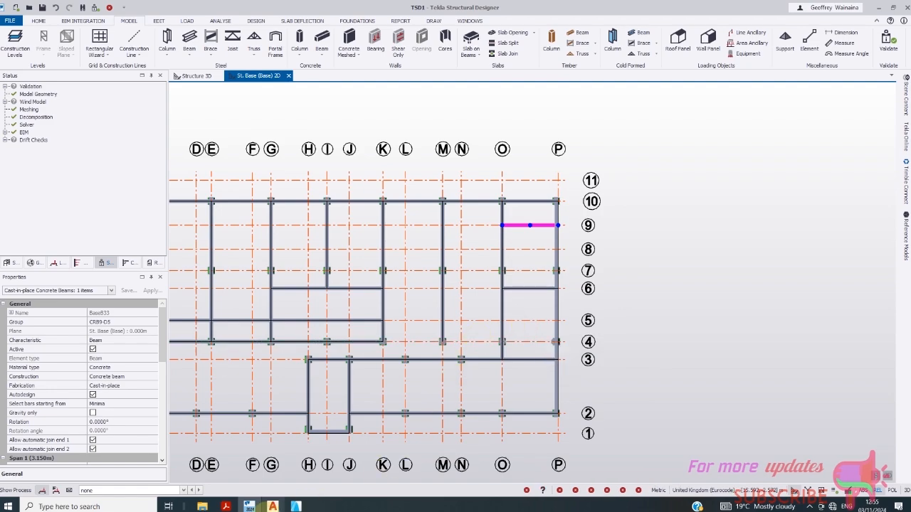
- Check the Archicad ground floor plan and return to the base-level plan in Tekla Structural Designer
left_click(294, 506)
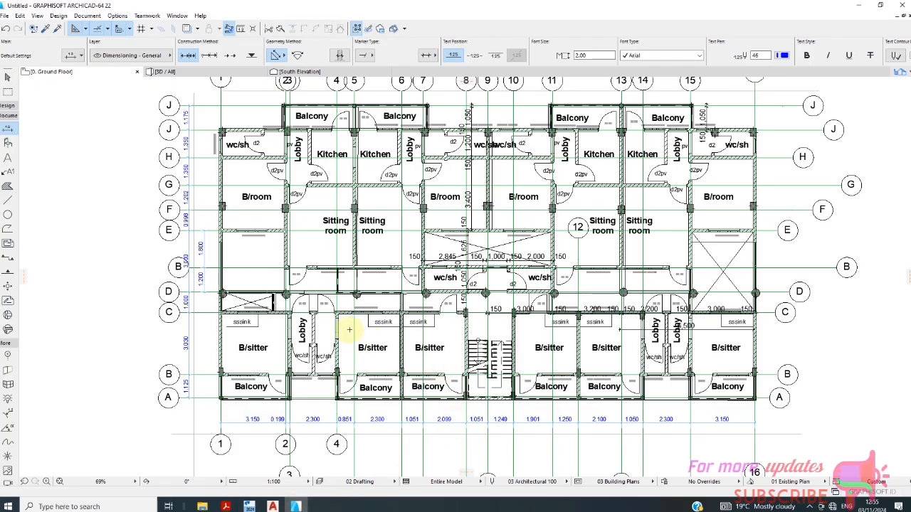
scroll(349, 330, "down", 1)
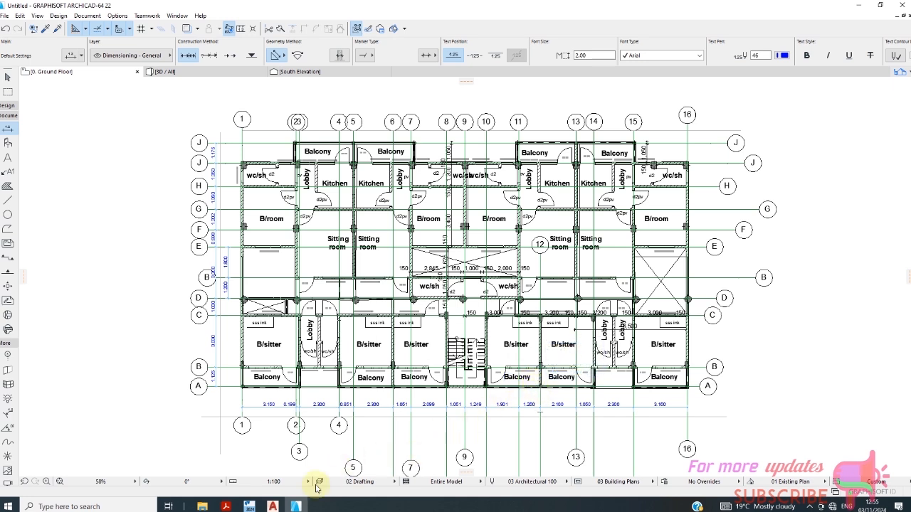
left_click(274, 506)
left_click(250, 506)
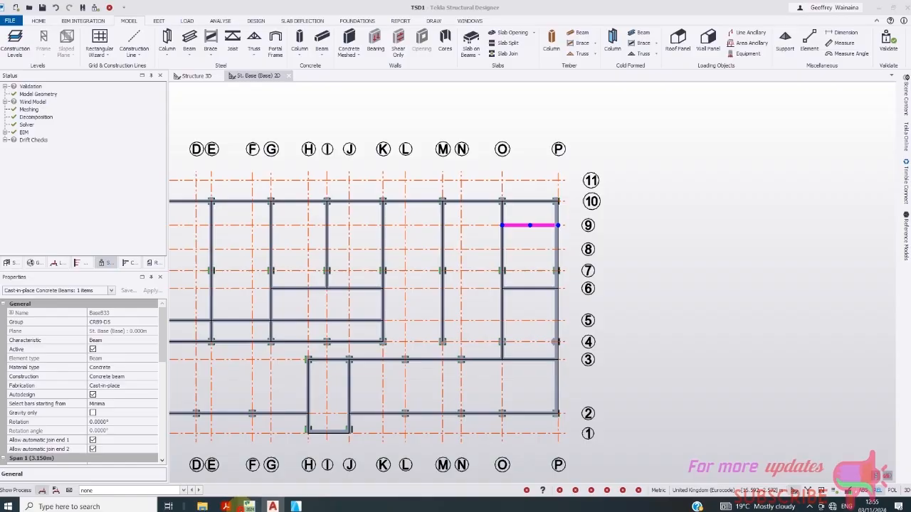
- Compare the base-level beam layout with the Archicad ground floor plan and return to Tekla Structural Designer
scroll(437, 267, "up", 2)
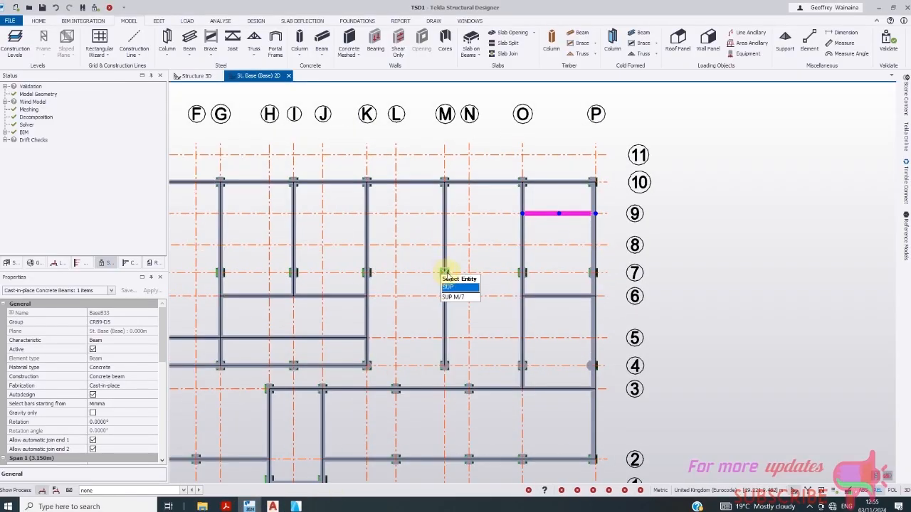
scroll(483, 293, "down", 2)
scroll(419, 390, "down", 1)
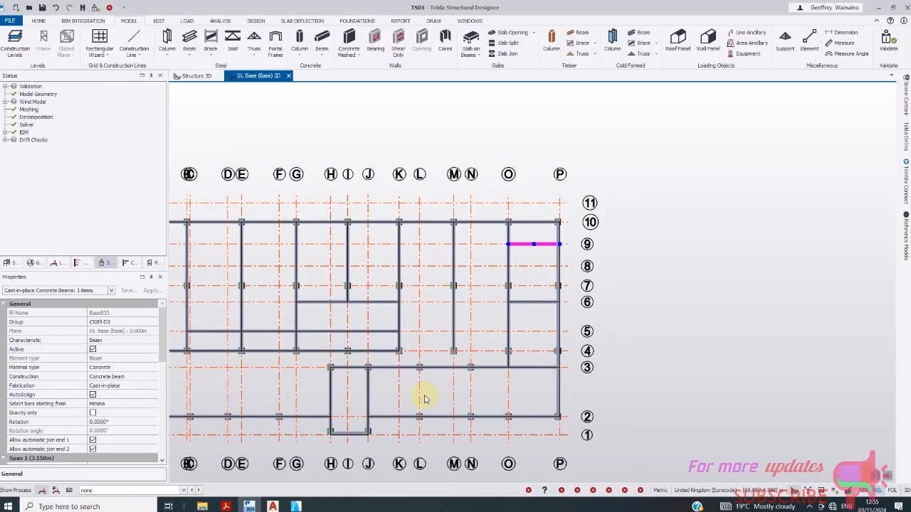
left_click(295, 506)
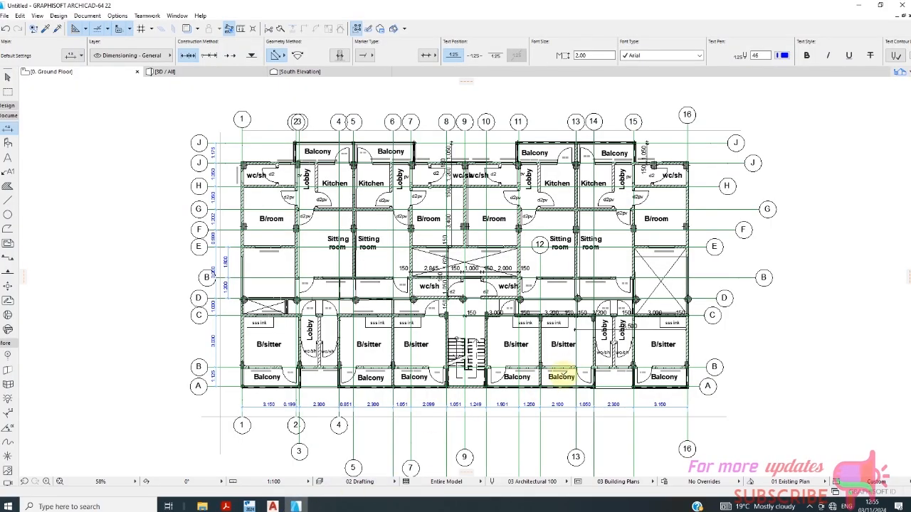
left_click(279, 506)
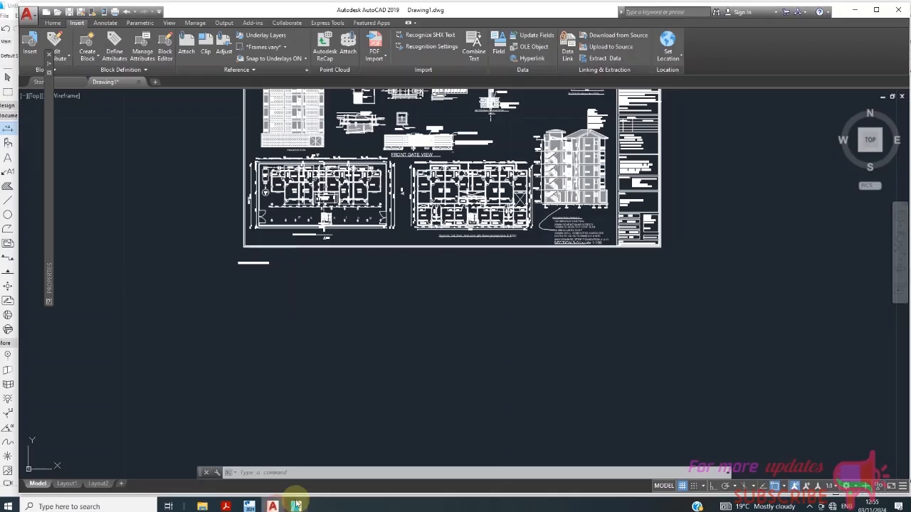
left_click(250, 506)
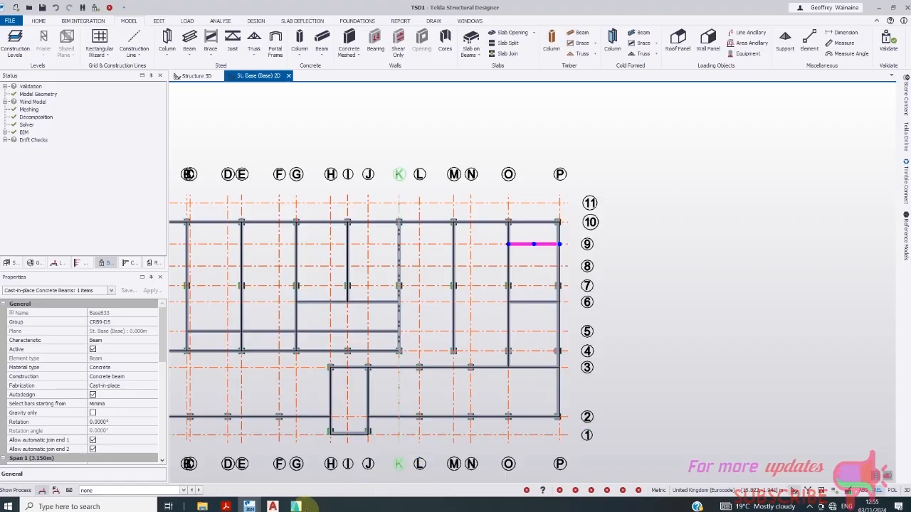
left_click(296, 506)
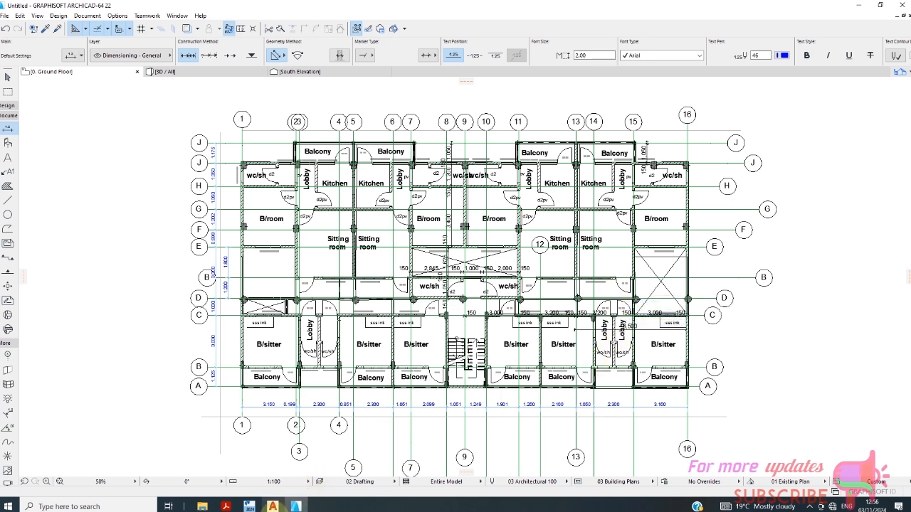
left_click(249, 506)
- Extend the concrete beam on grid line 5 by moving its grid K end to the beam on grid O
scroll(399, 334, "up", 4)
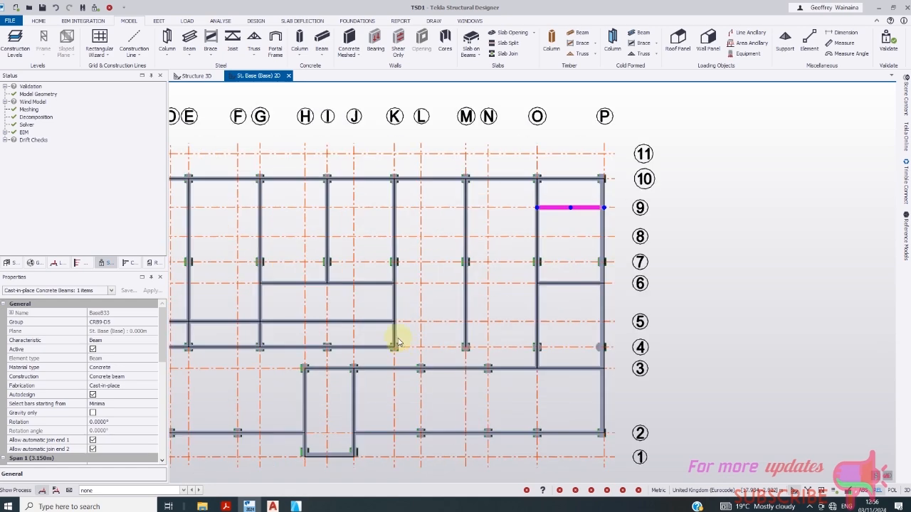
left_click(385, 342)
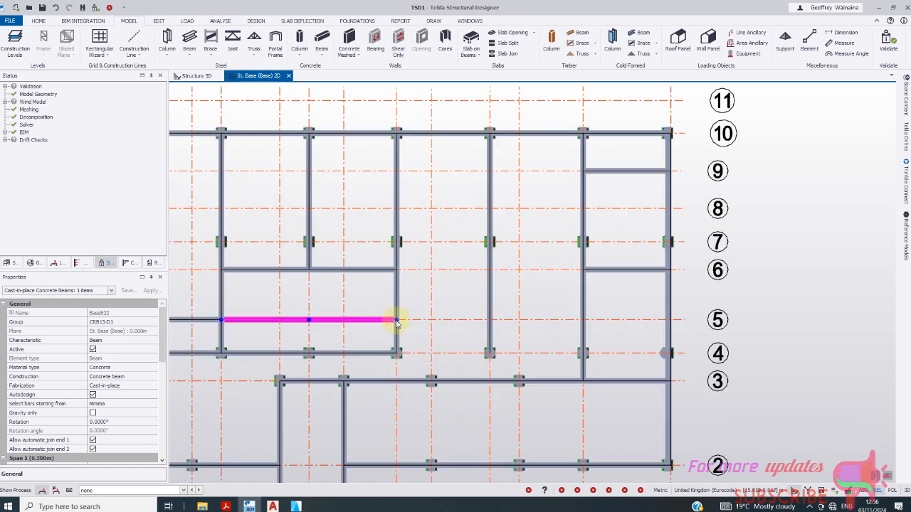
left_click(396, 321)
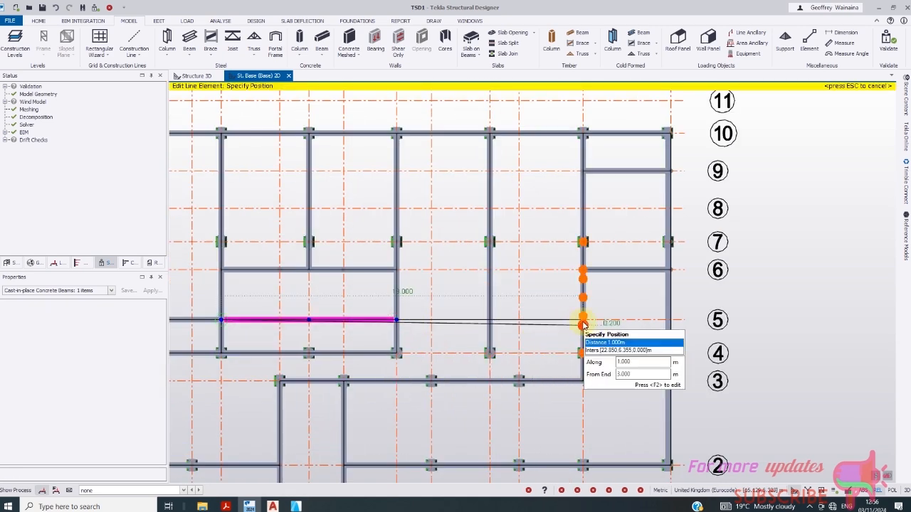
left_click(583, 320)
scroll(553, 351, "down", 3)
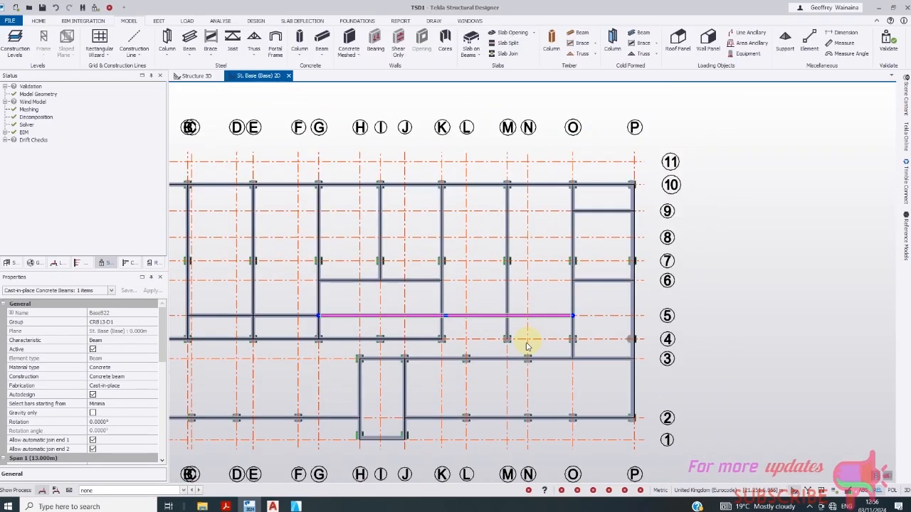
- Check the walls around the wc/sh and B/sitter rooms in the Archicad ground floor plan and return to Tekla Structural Designer
scroll(447, 387, "up", 1)
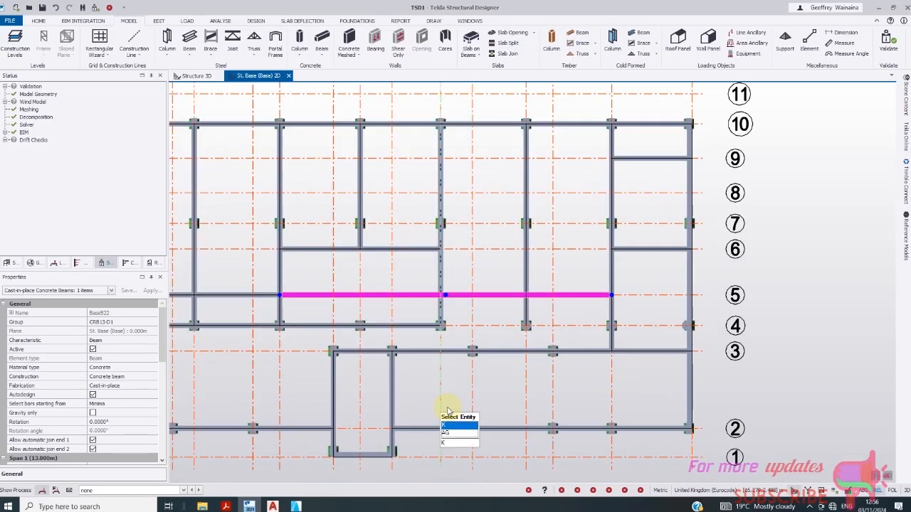
left_click(295, 506)
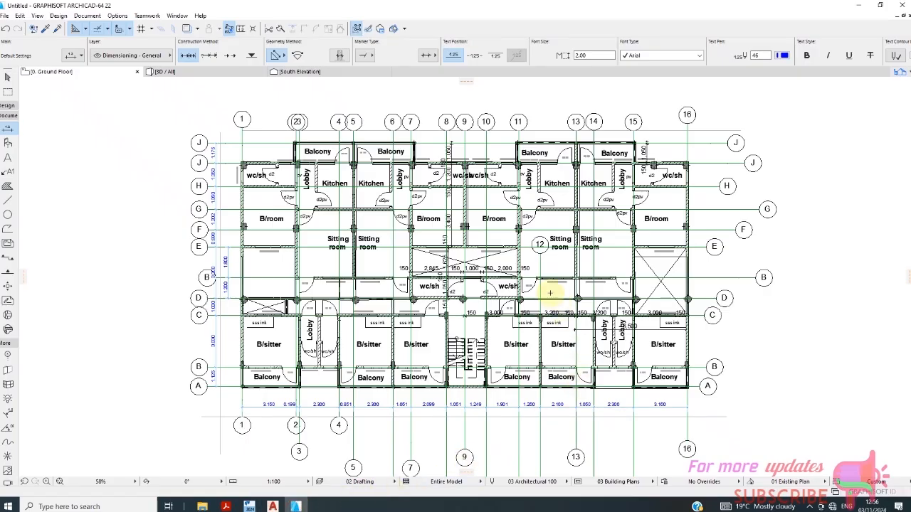
scroll(550, 292, "up", 5)
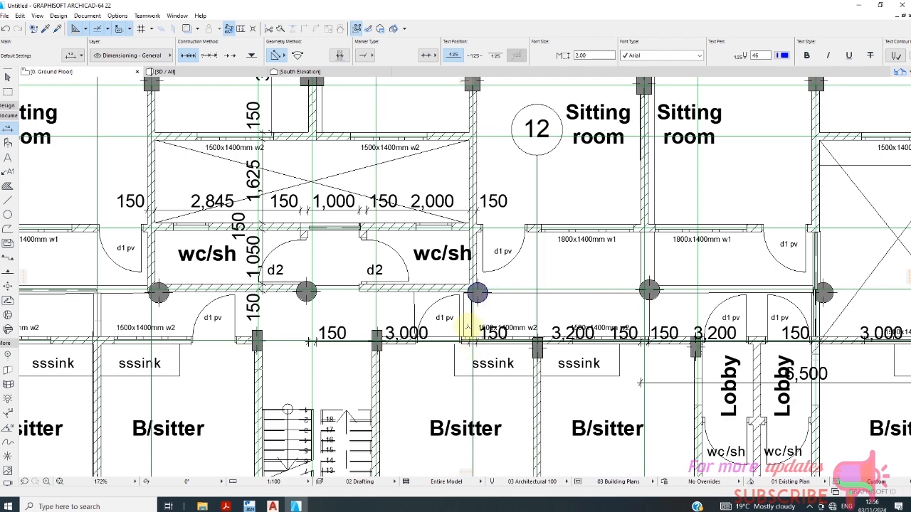
left_click(249, 506)
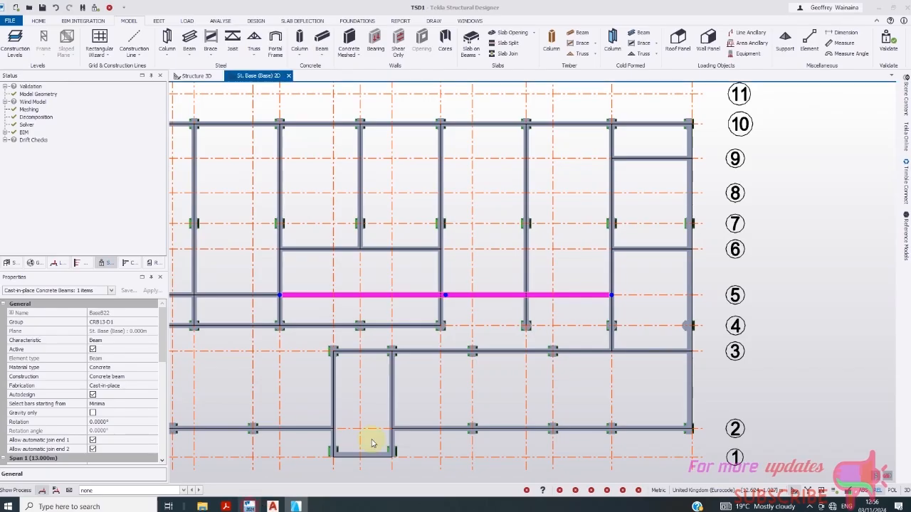
- Try to extend the concrete beam on grid line K by moving its grid 4 end to the beam on grid 3
scroll(433, 311, "up", 1)
left_click(443, 297)
scroll(438, 341, "up", 1)
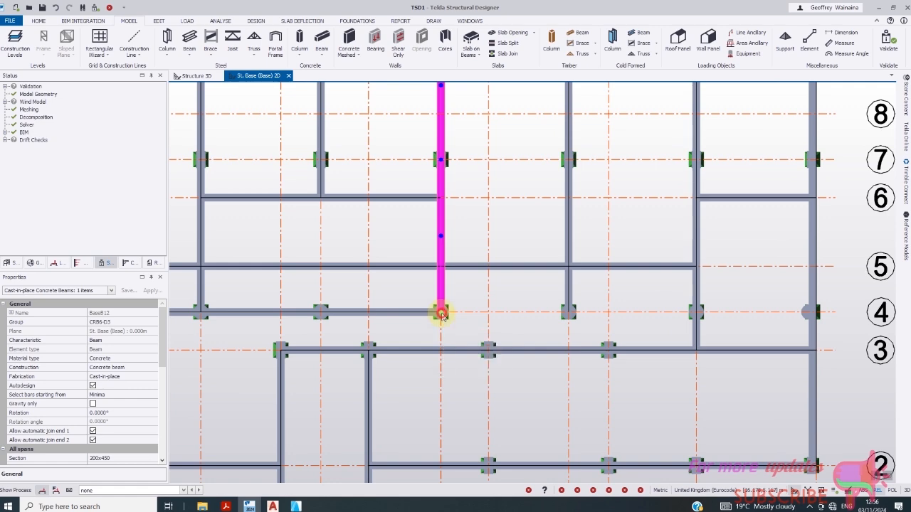
left_click(441, 314)
scroll(437, 364, "up", 1)
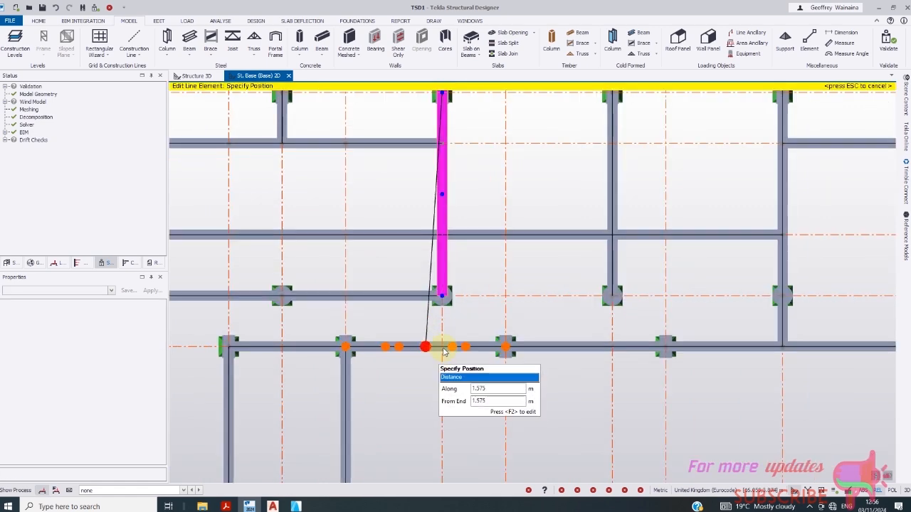
scroll(443, 339, "up", 1)
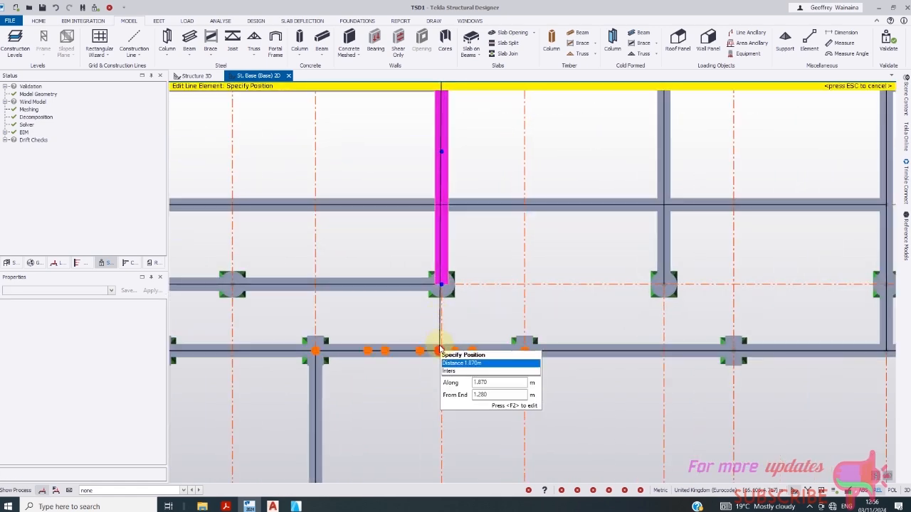
scroll(442, 351, "up", 1)
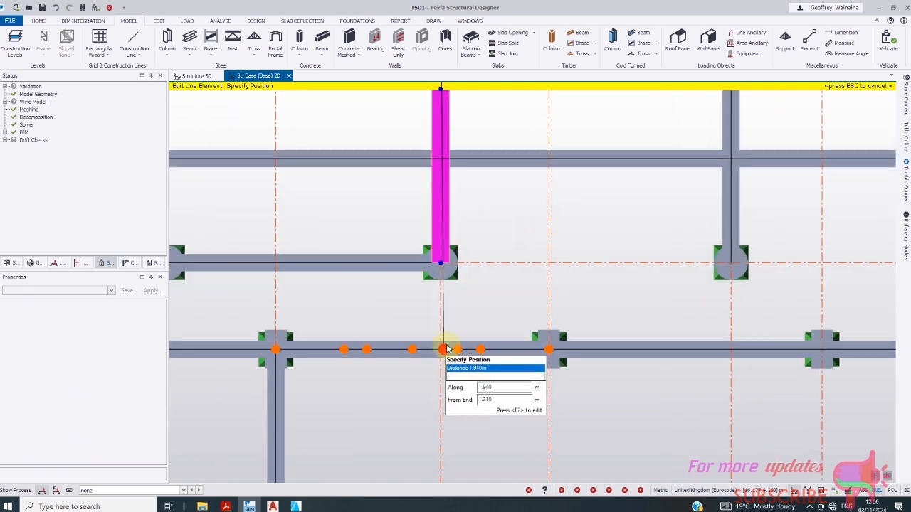
left_click(443, 350)
scroll(467, 306, "down", 3)
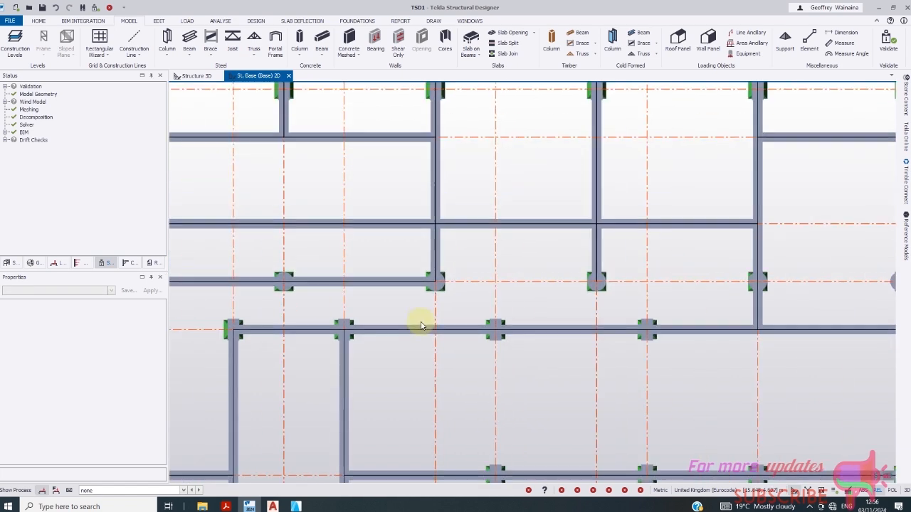
- Place a cast-in-place concrete beam along grid line K from the column on grid 4 to the beam on grid 3
left_click(322, 41)
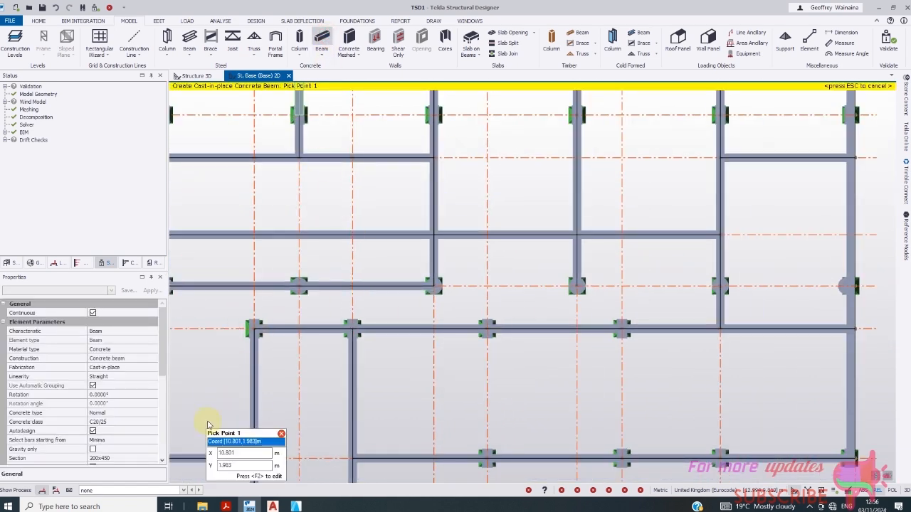
scroll(431, 284, "up", 2)
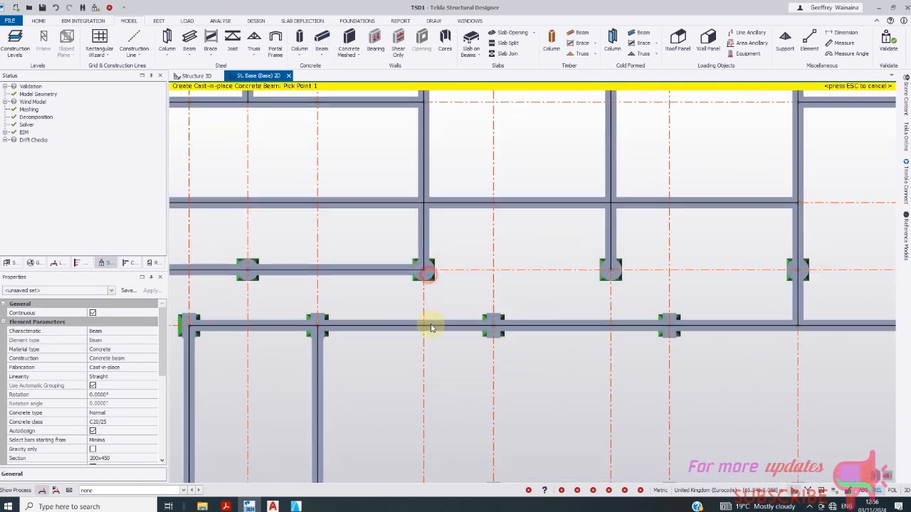
double_click(427, 335)
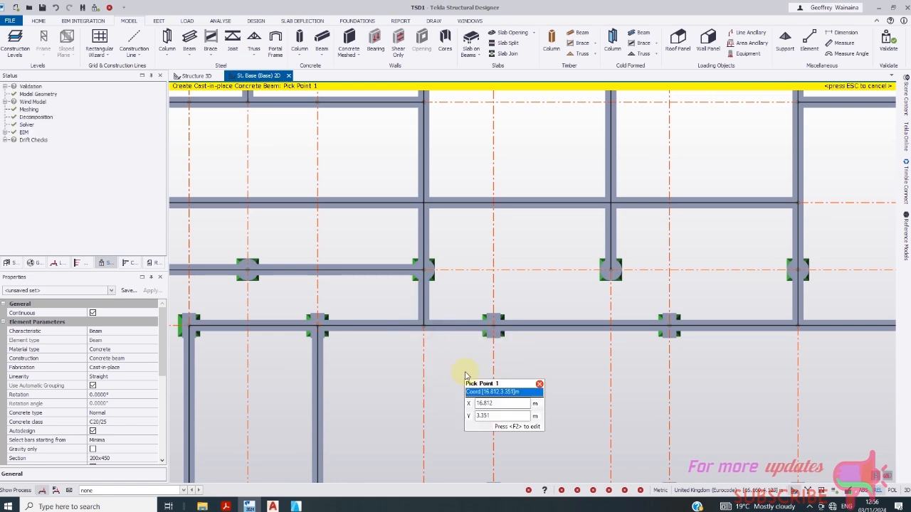
- Place a cast-in-place concrete beam along grid line M from the column on grid 4 to the beam on grid 3
scroll(431, 267, "down", 3)
scroll(633, 239, "up", 4)
scroll(740, 210, "up", 5)
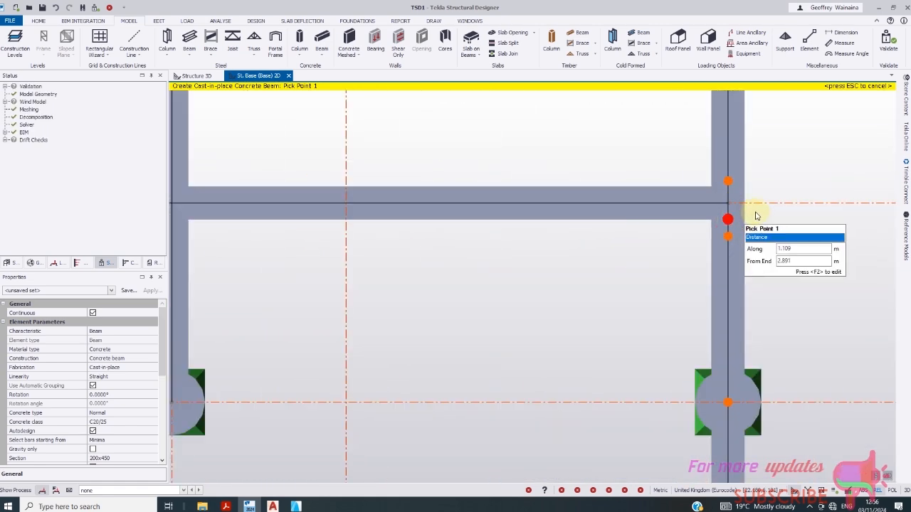
scroll(604, 229, "down", 8)
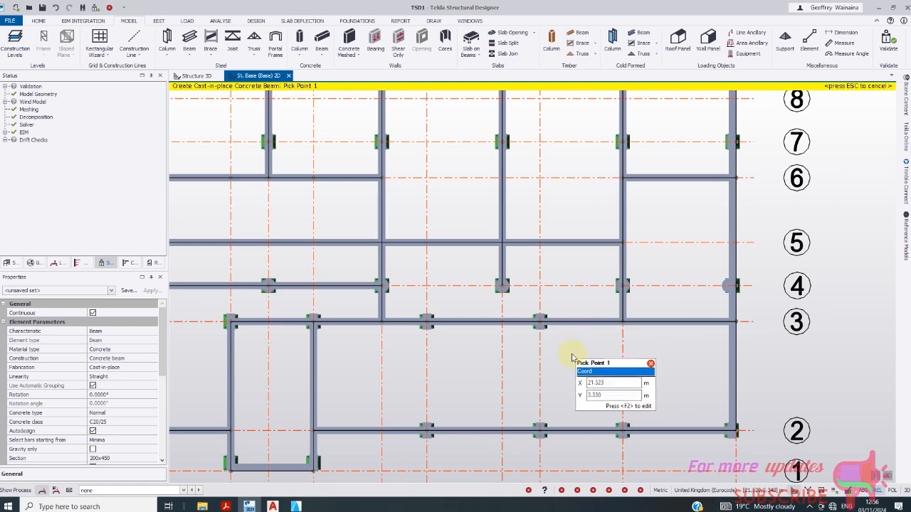
scroll(515, 343, "up", 2)
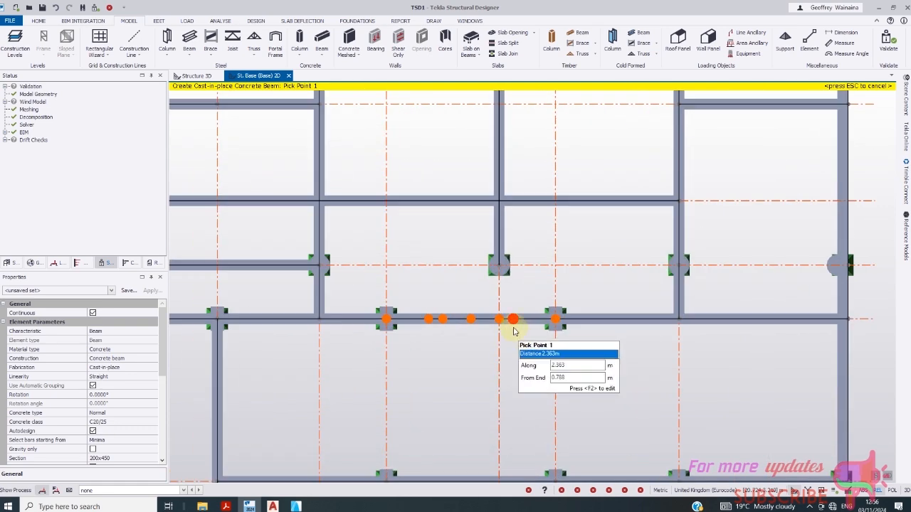
left_click(502, 286)
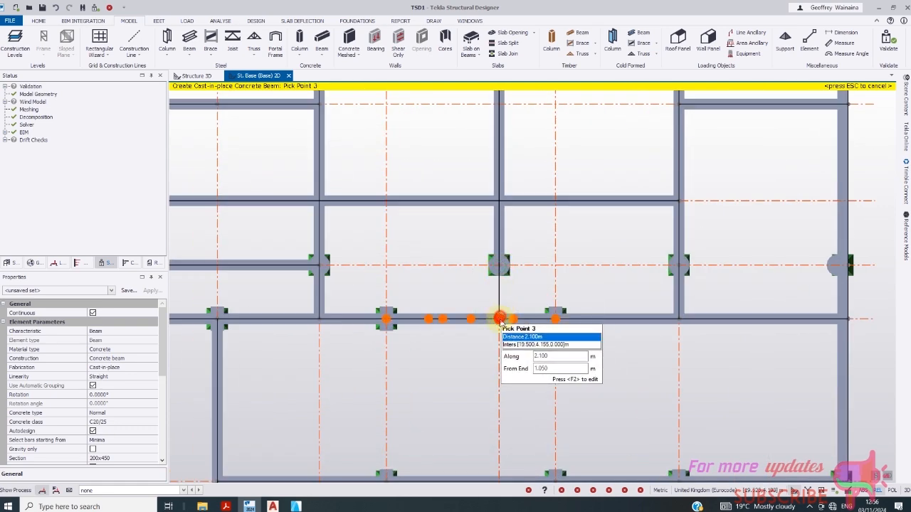
left_click(501, 321)
- Check the B/sitter and balcony walls in the Archicad ground floor plan and return to the Tekla Structural Designer base plan
scroll(538, 264, "down", 8)
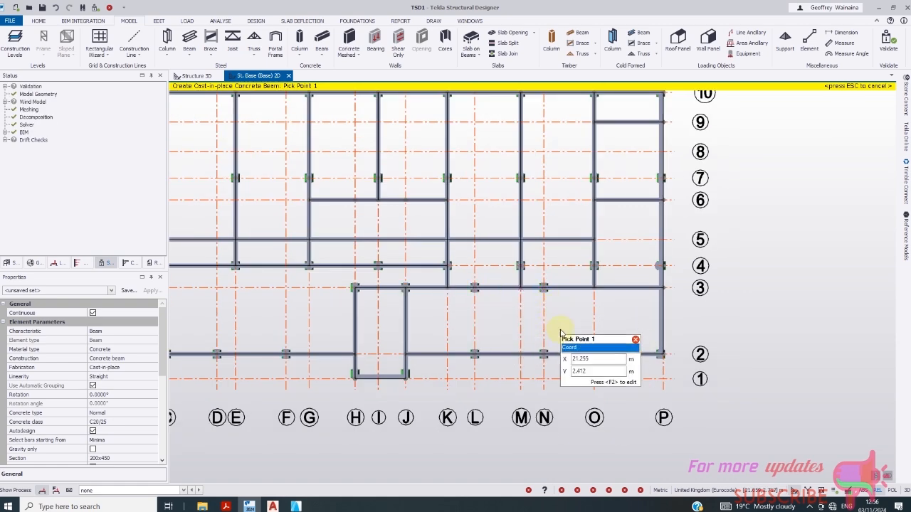
scroll(402, 306, "down", 3)
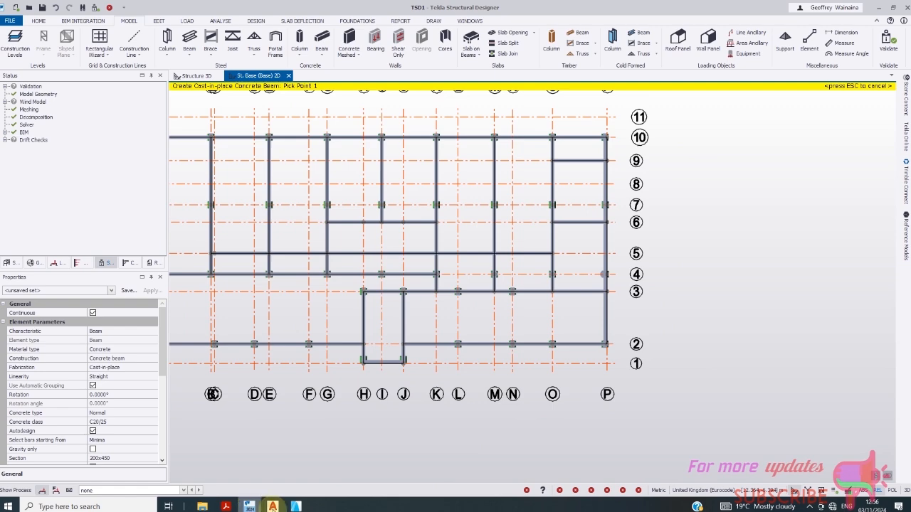
left_click(296, 506)
scroll(374, 311, "down", 4)
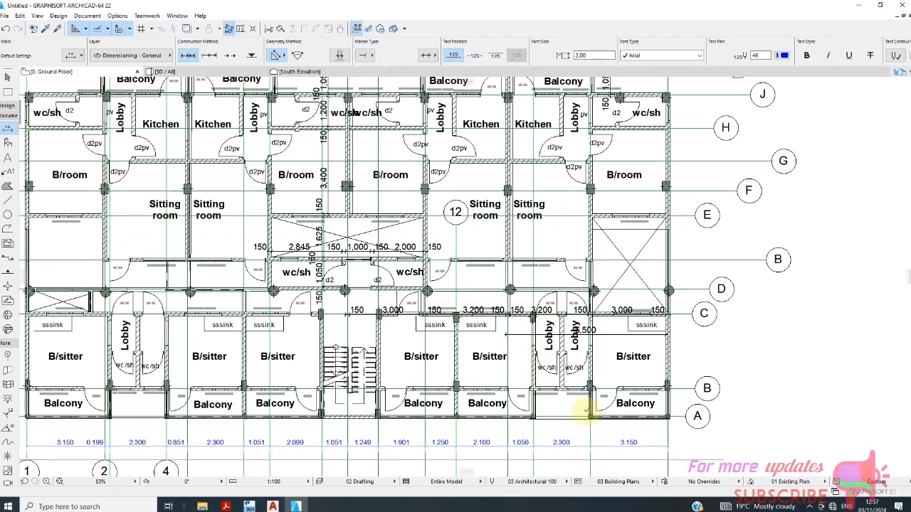
left_click(273, 507)
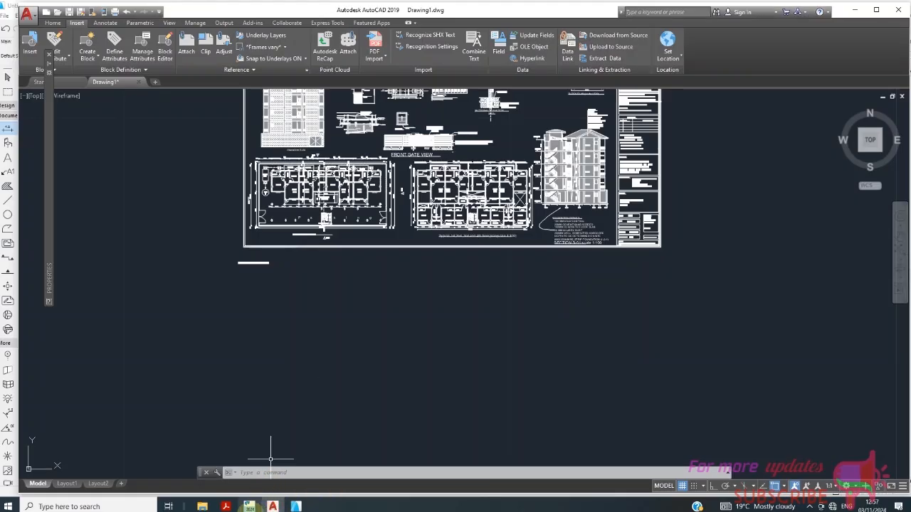
left_click(249, 506)
- Place a cast-in-place concrete beam along grid line L from grid 1 to the column on grid 3
scroll(431, 384, "up", 2)
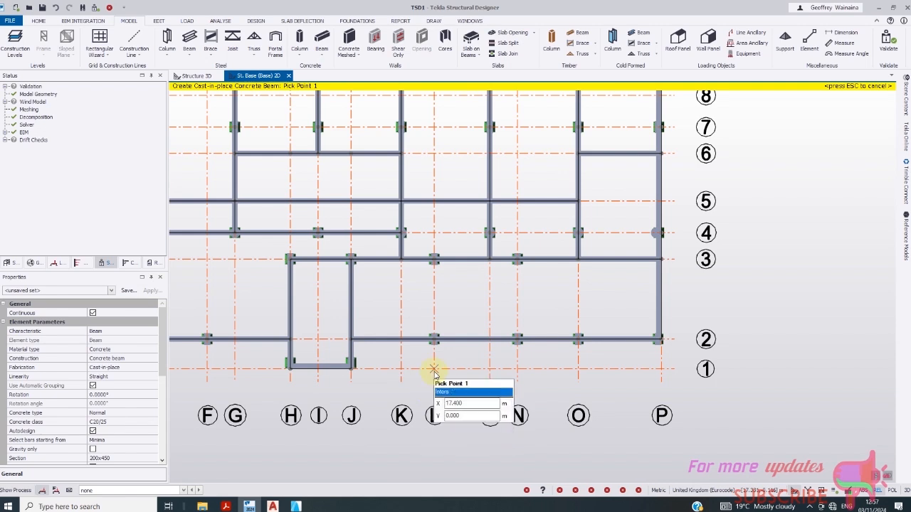
left_click(447, 343)
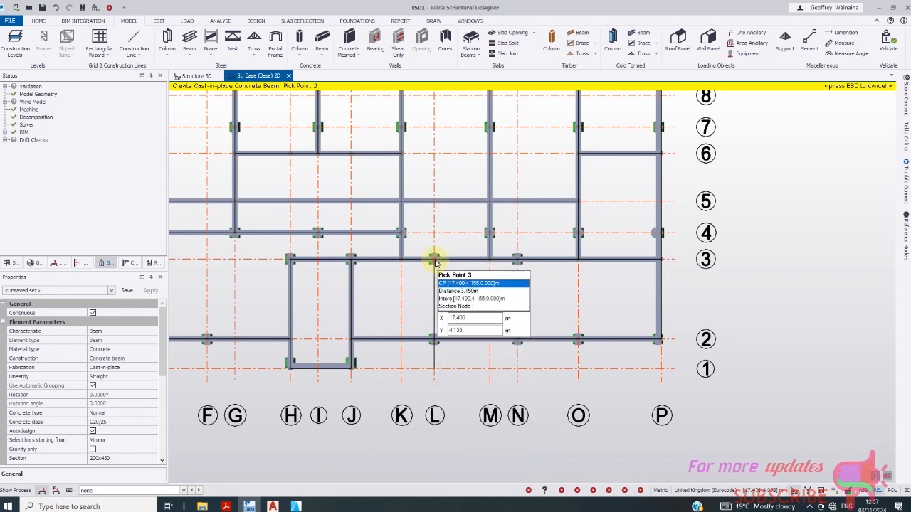
left_click(435, 261)
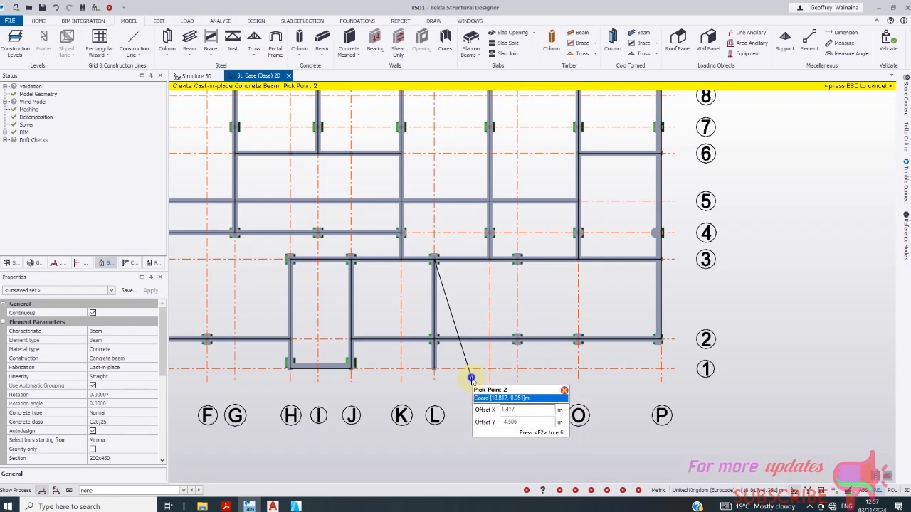
- Place a cast-in-place concrete beam along grid line N between grid 3 and grid 1
left_click(518, 369)
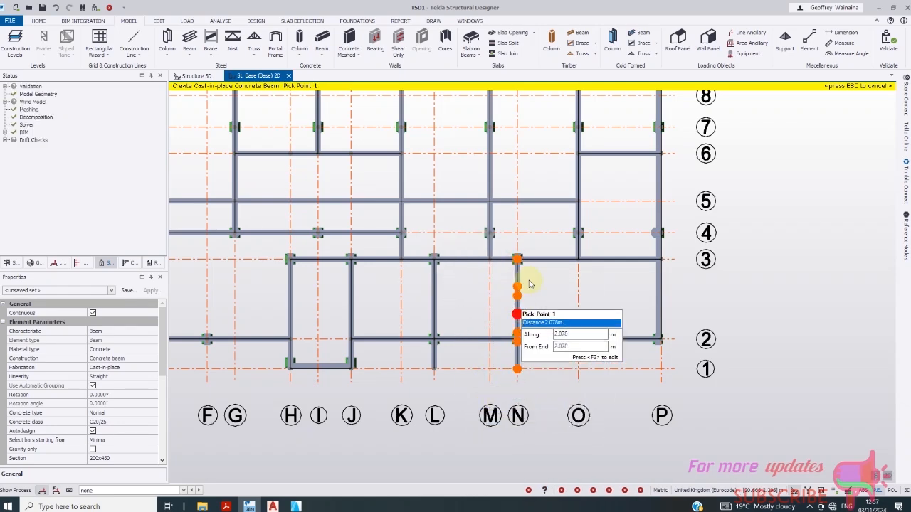
scroll(524, 260, "up", 4)
scroll(506, 228, "down", 1)
scroll(509, 229, "down", 5)
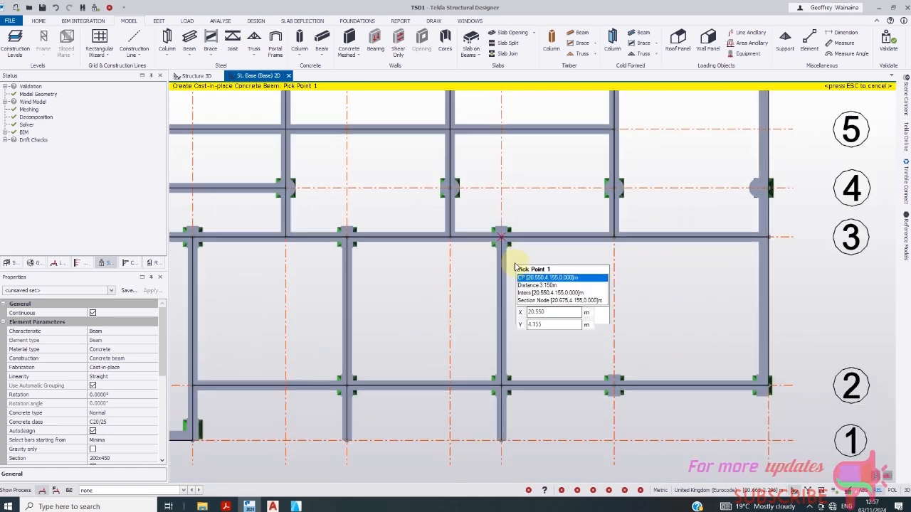
- Place a cast-in-place concrete beam along grid line O from grid 1 to the beam on grid 3
scroll(582, 397, "up", 1)
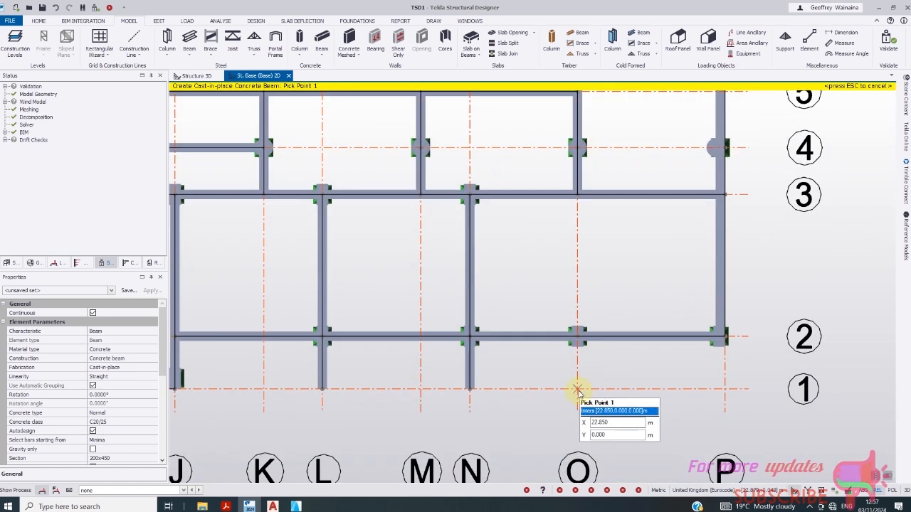
left_click(578, 389)
left_click(577, 198)
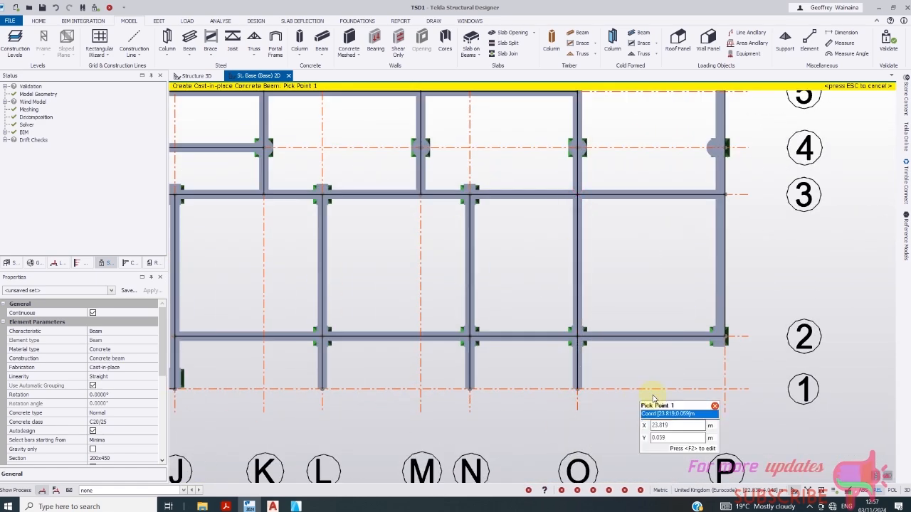
- Try to place a separate cast-in-place concrete beam along grid line P from grid 1 to the column on grid 2
left_click(721, 390)
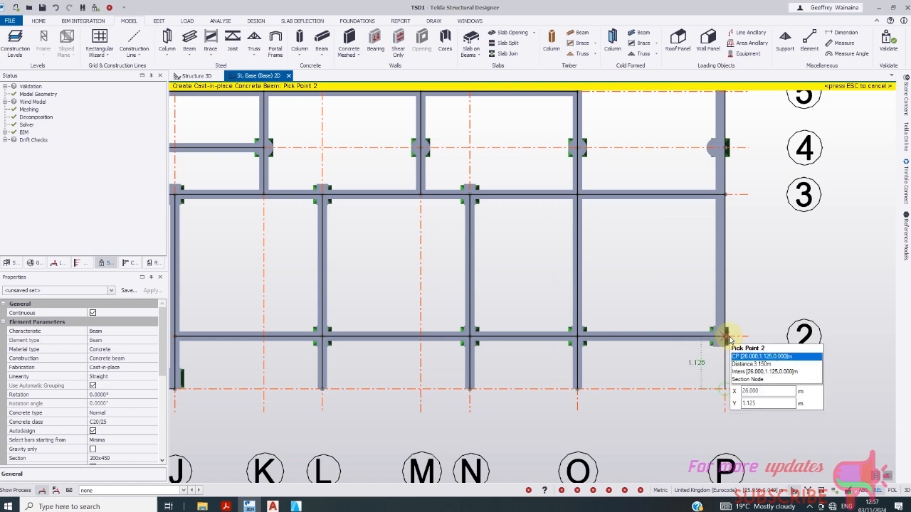
left_click(727, 337)
scroll(742, 398, "up", 3)
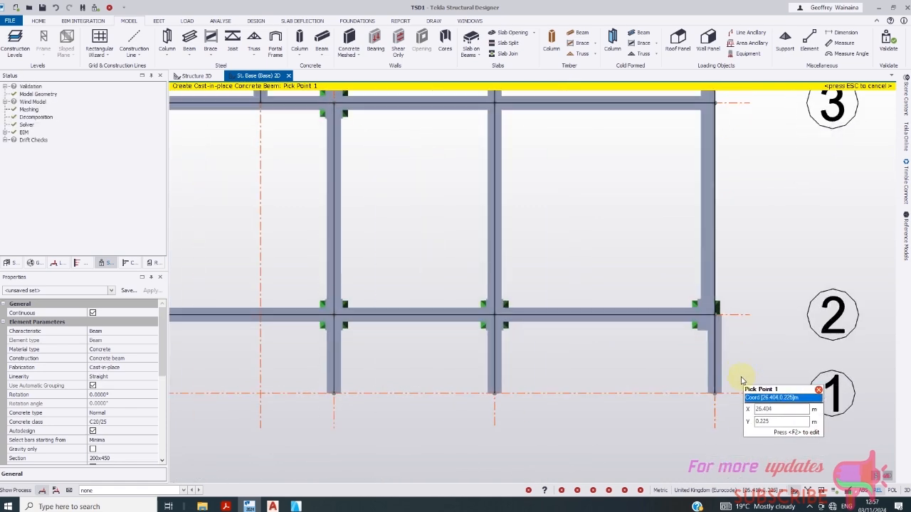
scroll(689, 359, "down", 3)
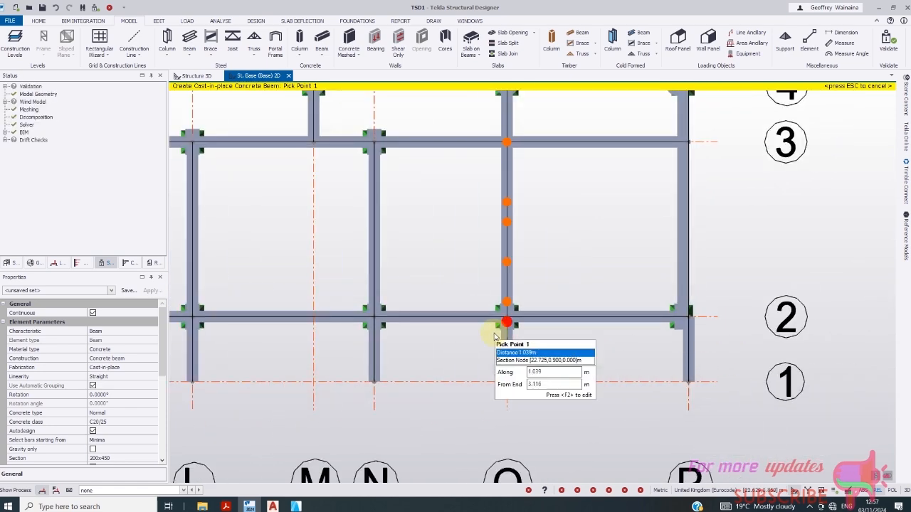
scroll(506, 382, "down", 1)
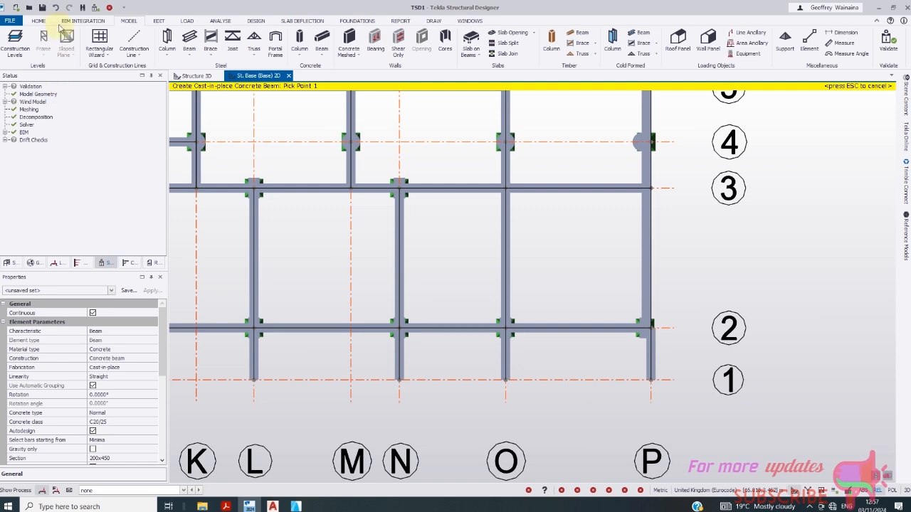
scroll(689, 381, "up", 1)
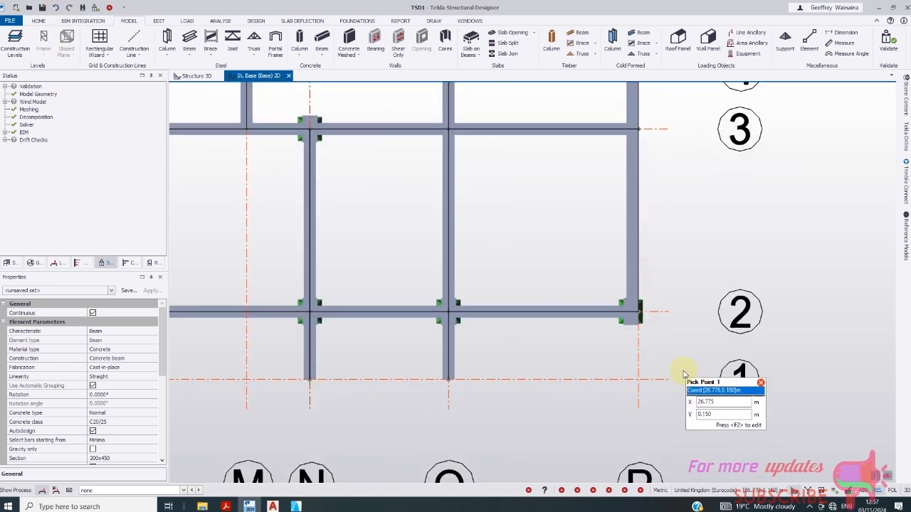
- Extend the existing beam on grid line P from its end at grid 2 to the intersection with grid 1
key("Escape")
left_click(633, 285)
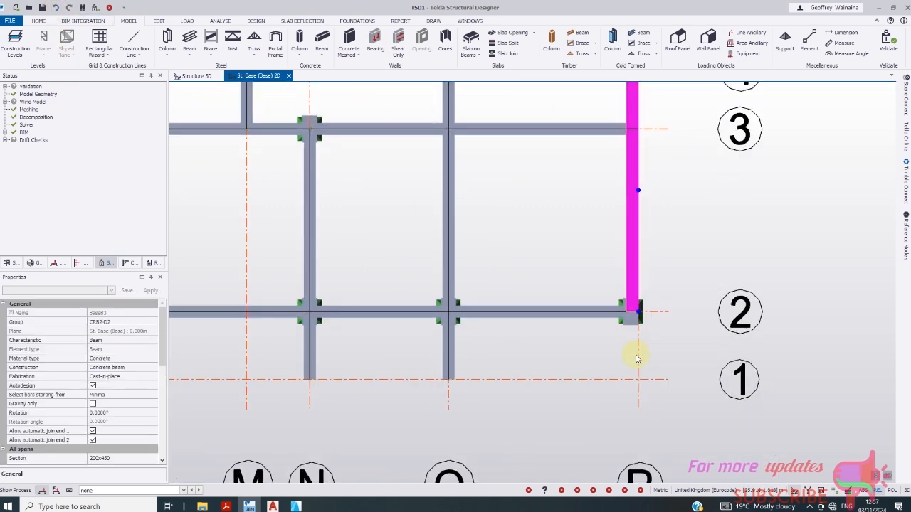
left_click(639, 313)
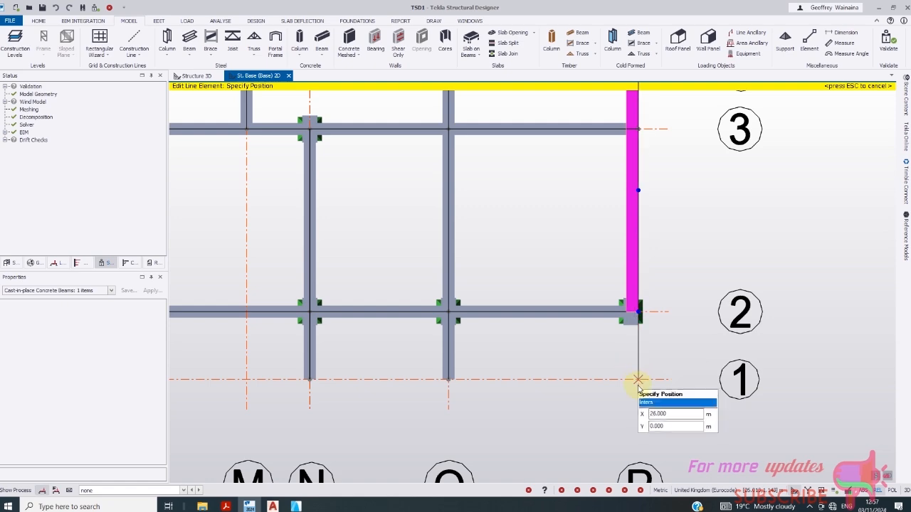
left_click(638, 385)
scroll(659, 281, "down", 1)
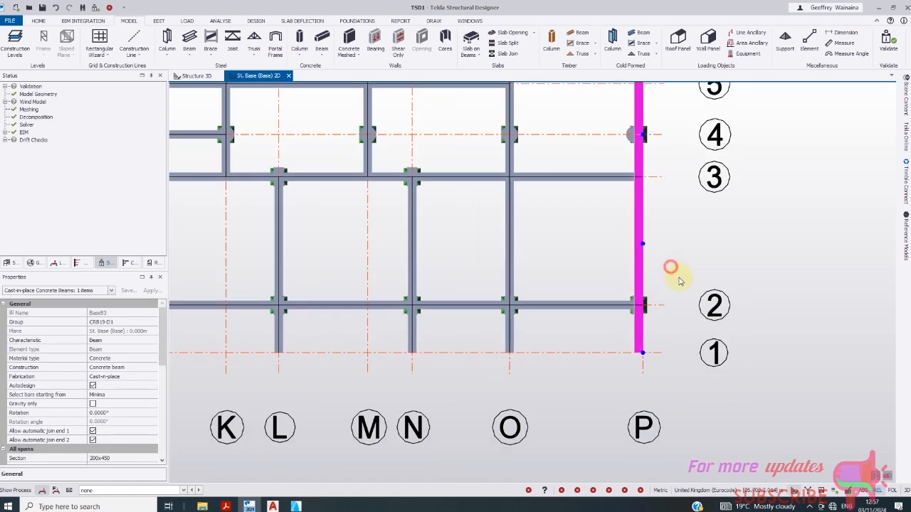
scroll(679, 281, "down", 2)
key("Escape")
scroll(662, 324, "down", 2)
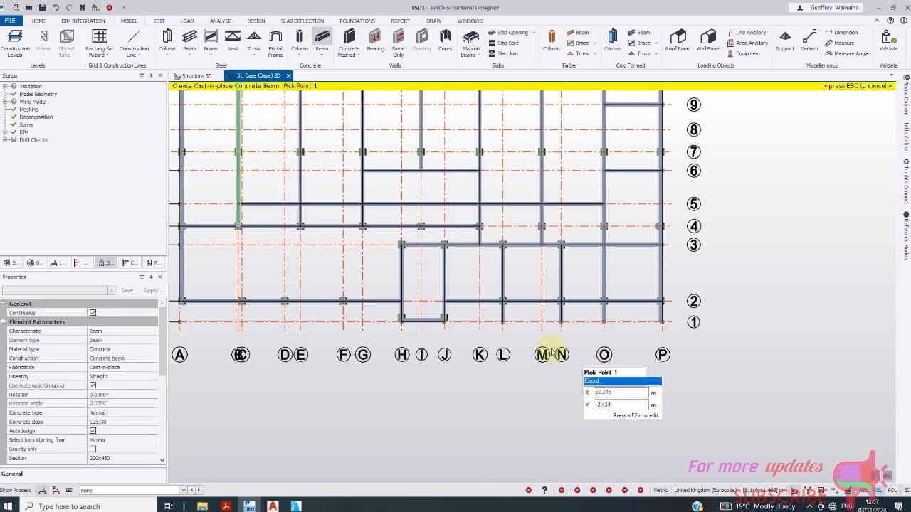
scroll(548, 352, "up", 2)
left_click(391, 306)
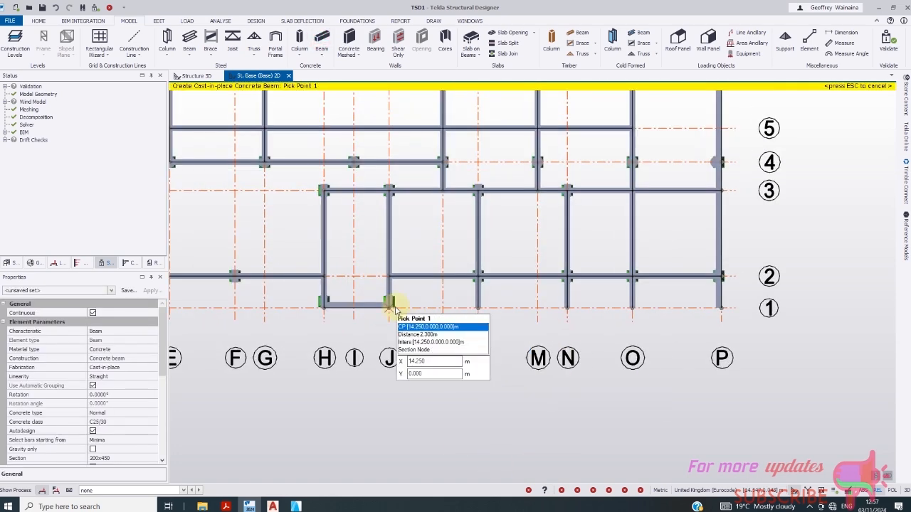
left_click(480, 313)
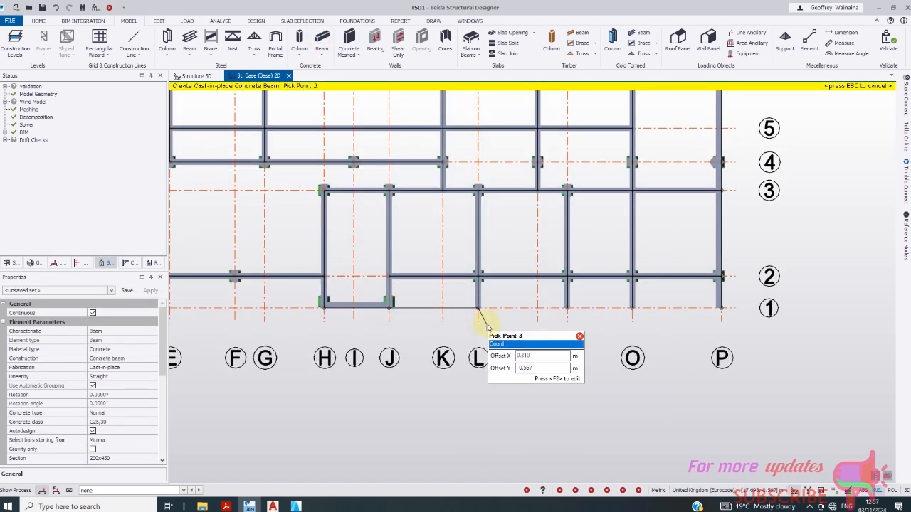
key("Escape")
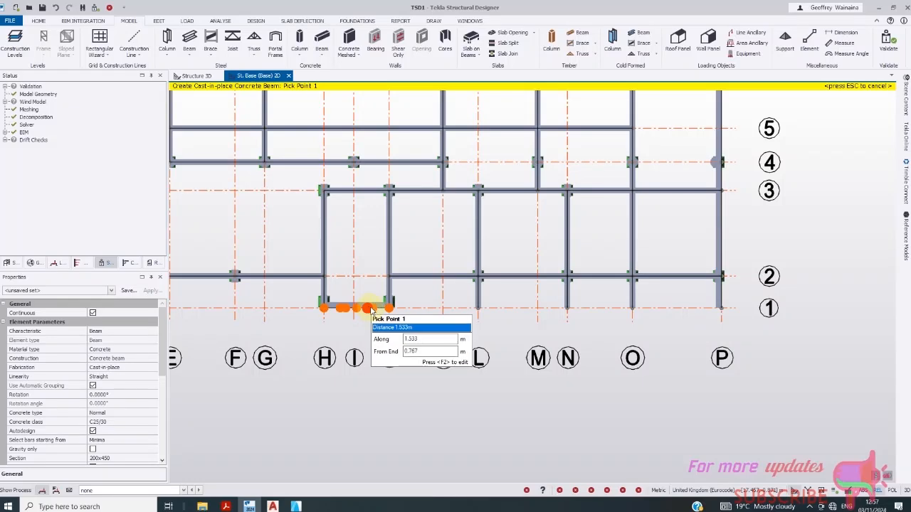
key("Escape")
- Stretch the grid 1 beam between grid lines H and J so that its J end reaches grid line L
scroll(399, 318, "up", 2)
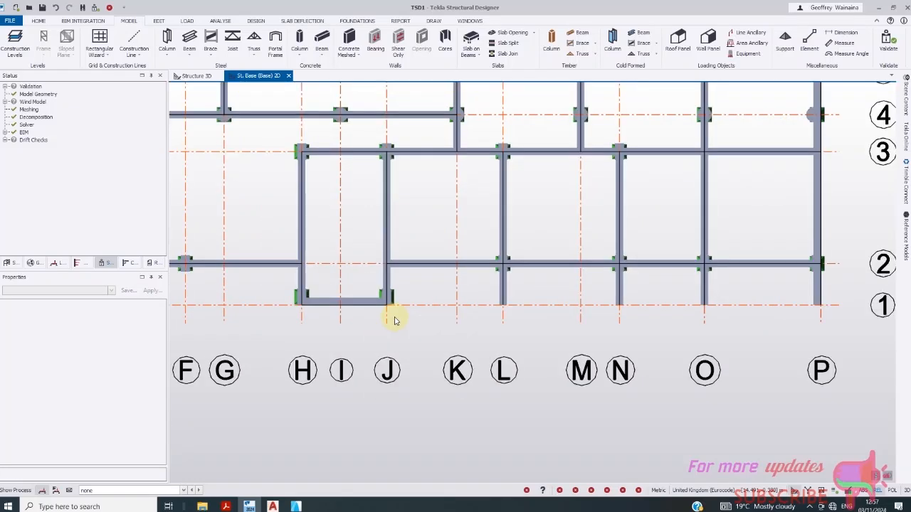
left_click(369, 302)
left_click(385, 302)
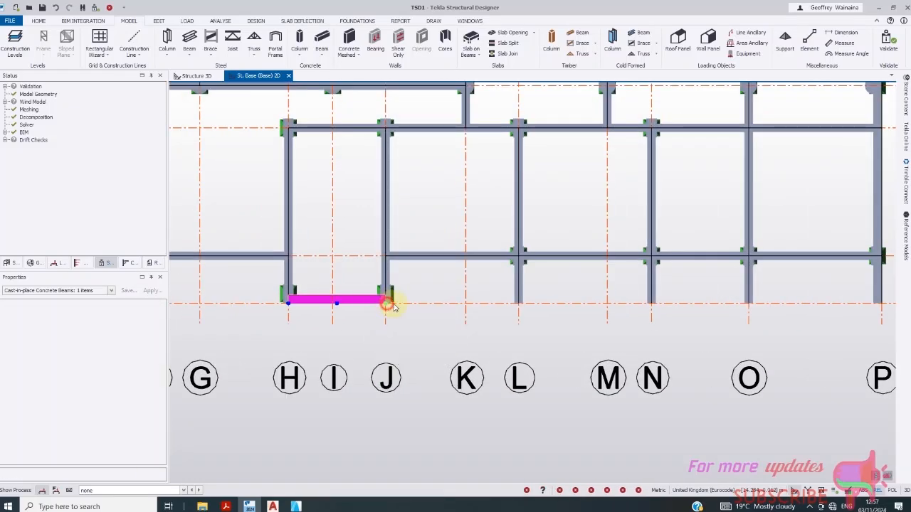
left_click(519, 305)
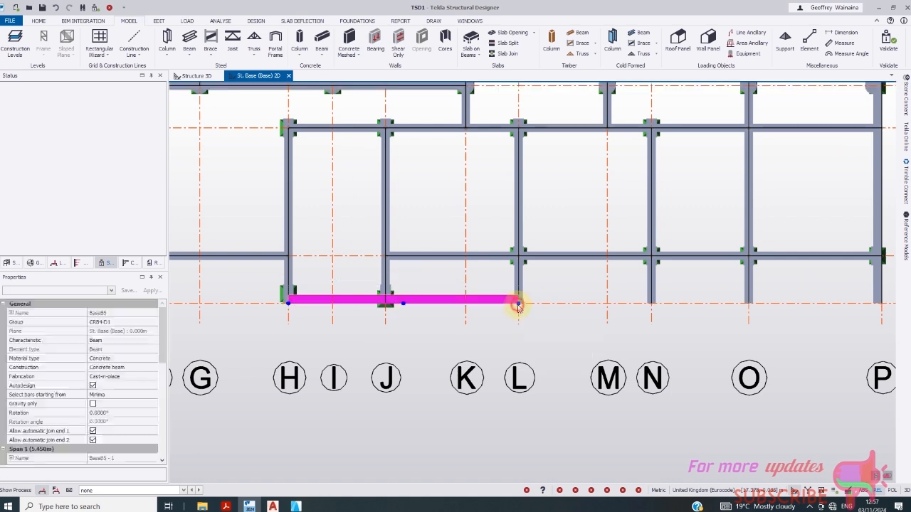
- Stretch the L end of the grid 1 beam to grid line N and leave the beam editing
left_click(519, 304)
left_click(518, 303)
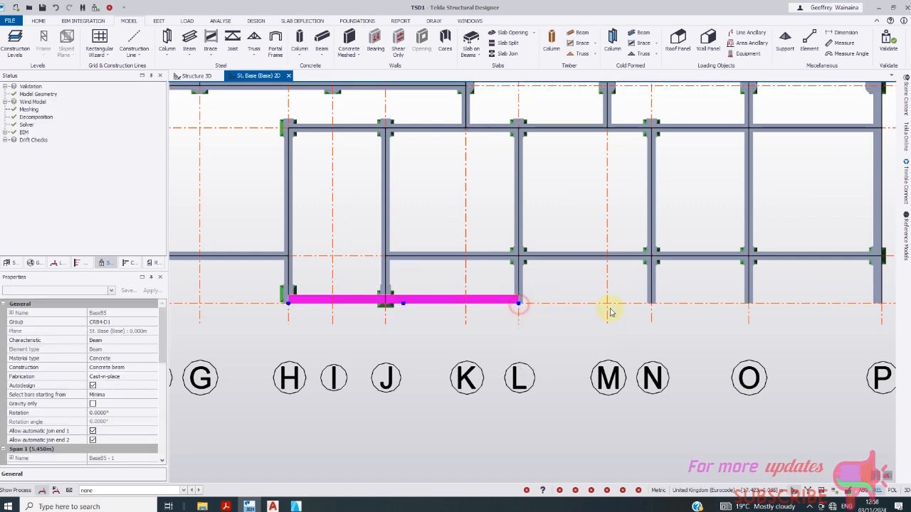
left_click(520, 304)
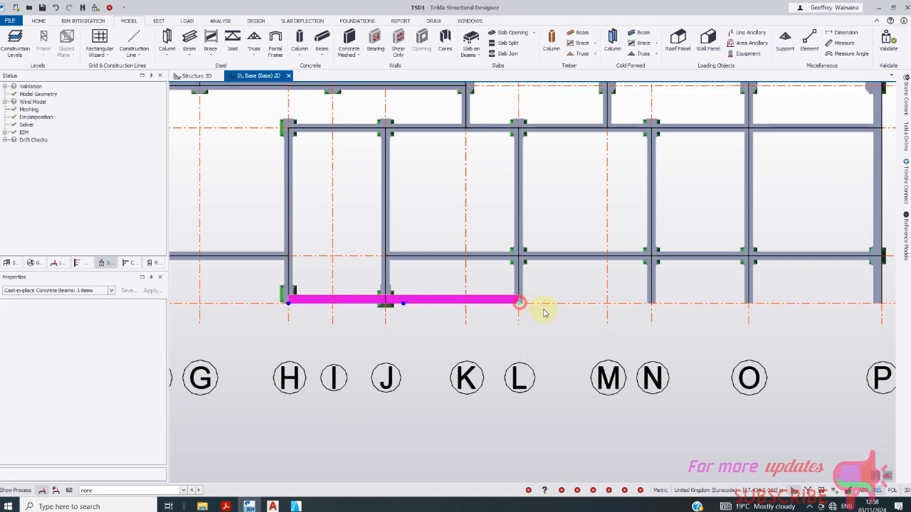
left_click(649, 303)
left_click(650, 304)
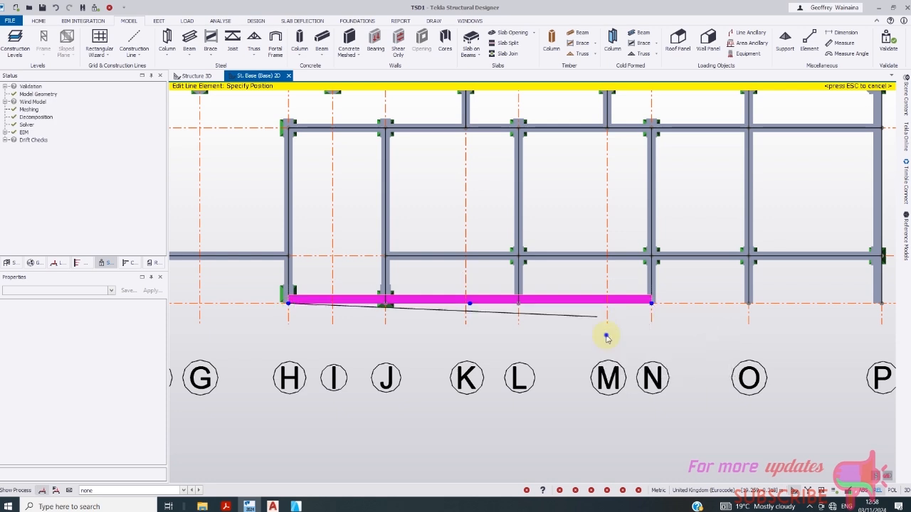
scroll(607, 337, "down", 1)
key("Escape")
key("Escape")
scroll(440, 287, "down", 2)
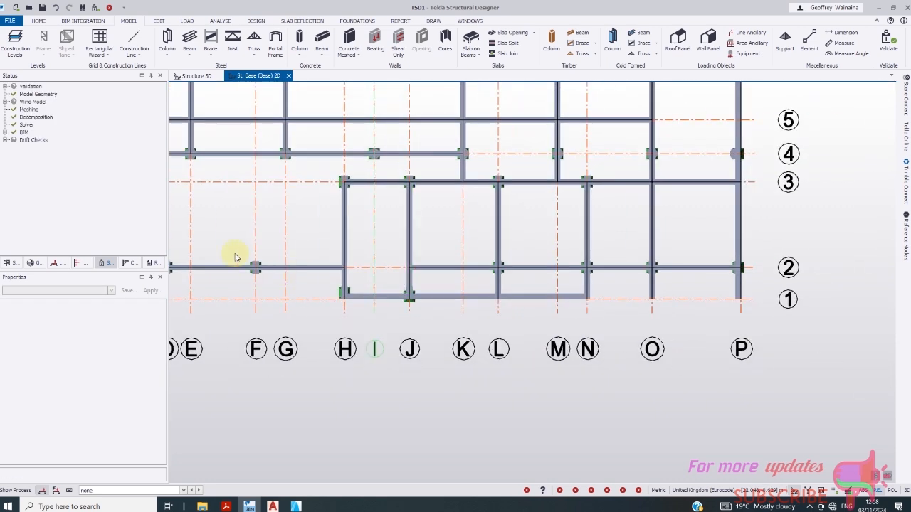
- Place a cast-in-place concrete beam along grid 1 between grid lines O and P
left_click(652, 299)
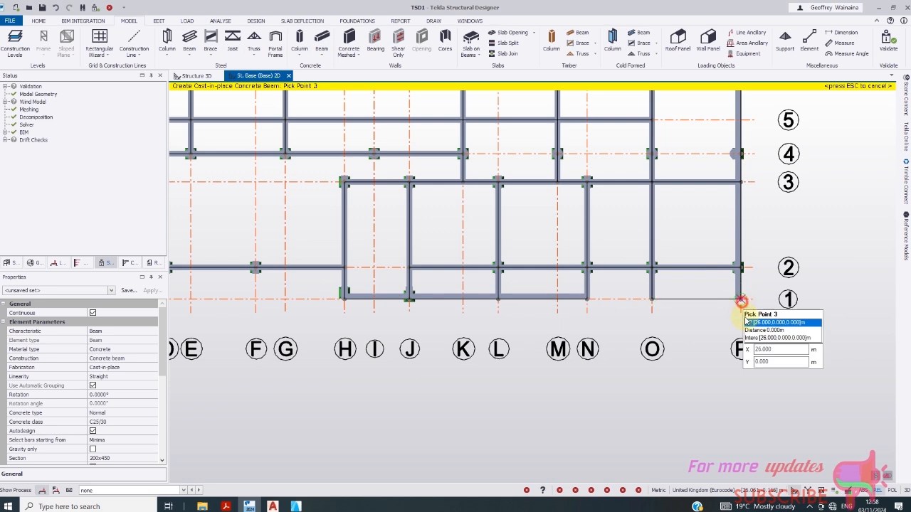
left_click(741, 301)
scroll(557, 297, "down", 3)
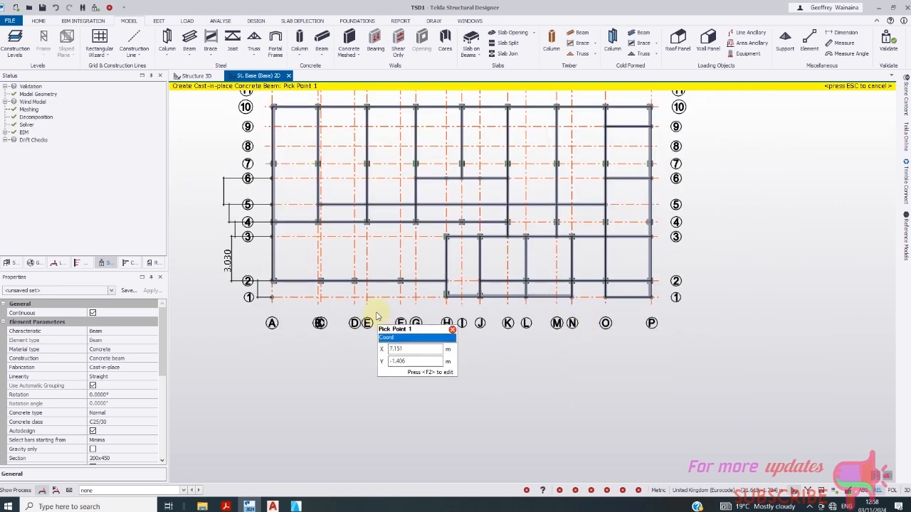
- Check the front balcony and B/sitter walls in the Archicad ground floor plan and return to the Tekla Structural Designer base plan
left_click(298, 507)
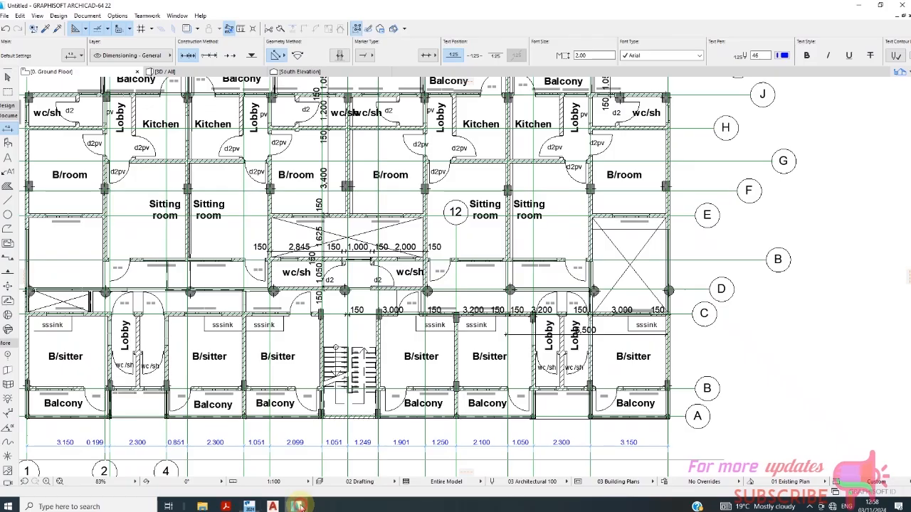
scroll(491, 329, "down", 3)
scroll(281, 329, "up", 2)
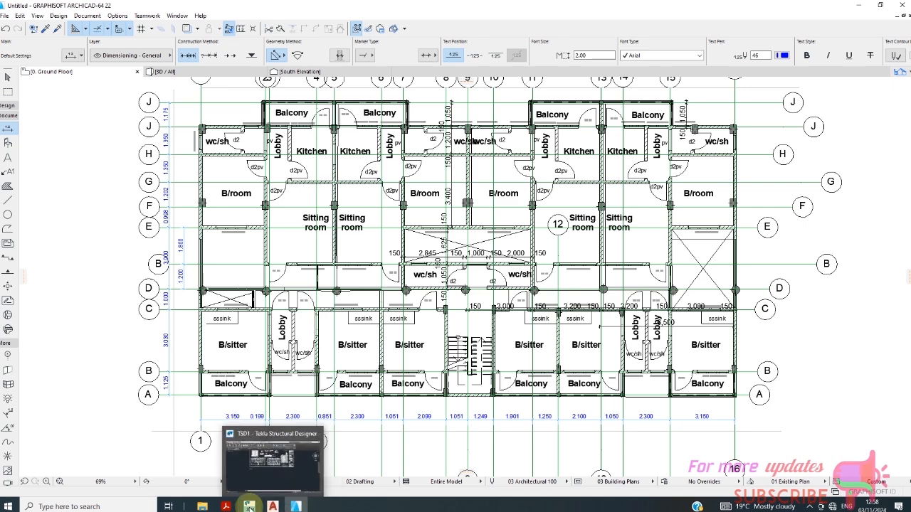
left_click(249, 506)
- Place a cast-in-place concrete beam along grid line F from grid 1 to the beam on grid 4
scroll(427, 292, "up", 2)
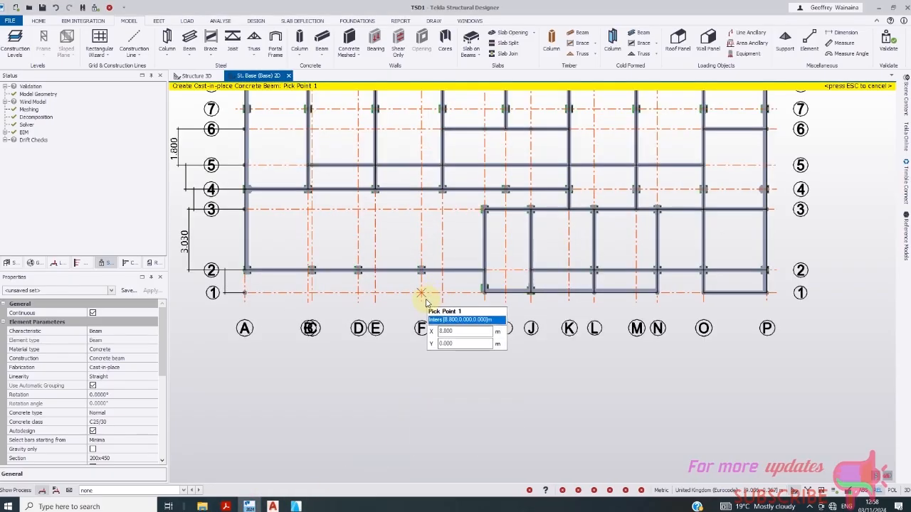
left_click(423, 293)
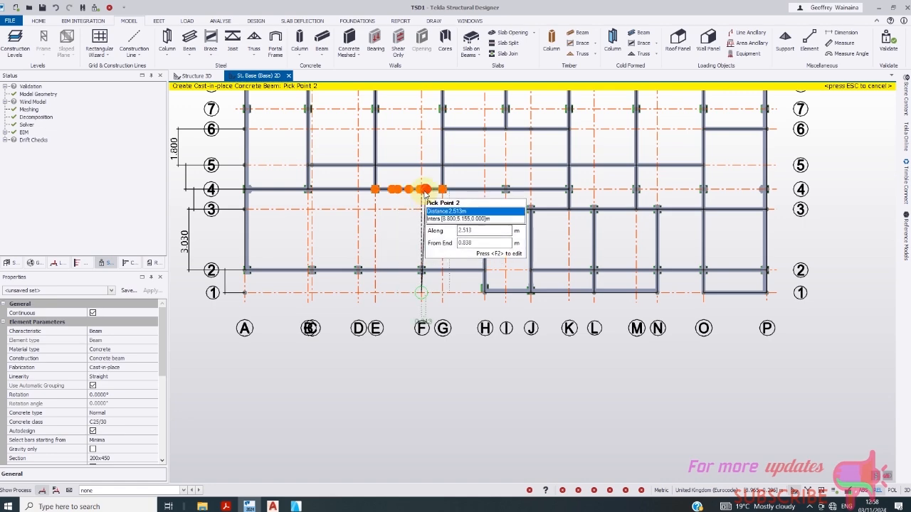
scroll(421, 191, "up", 3)
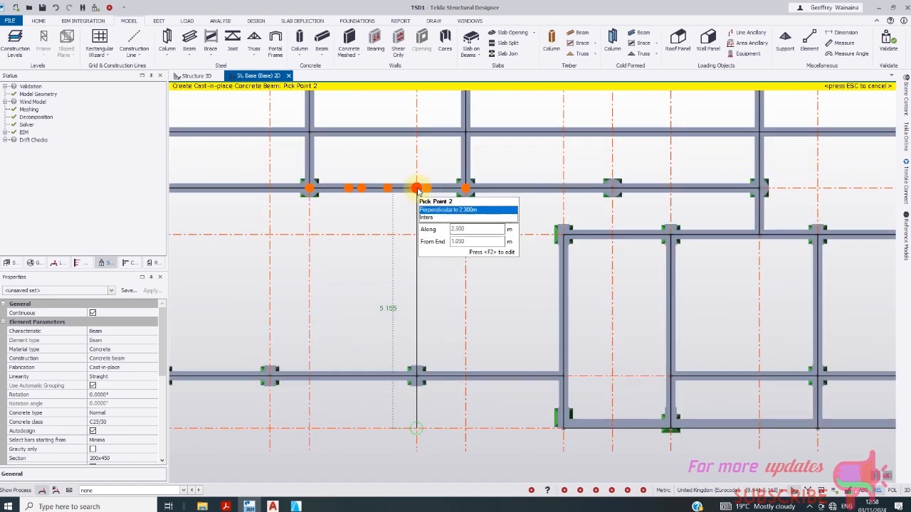
scroll(420, 191, "up", 2)
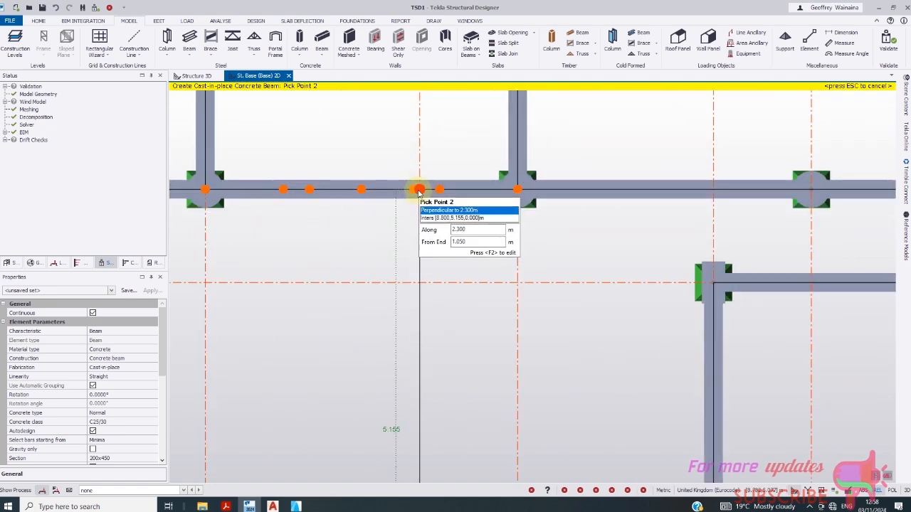
scroll(490, 218, "down", 5)
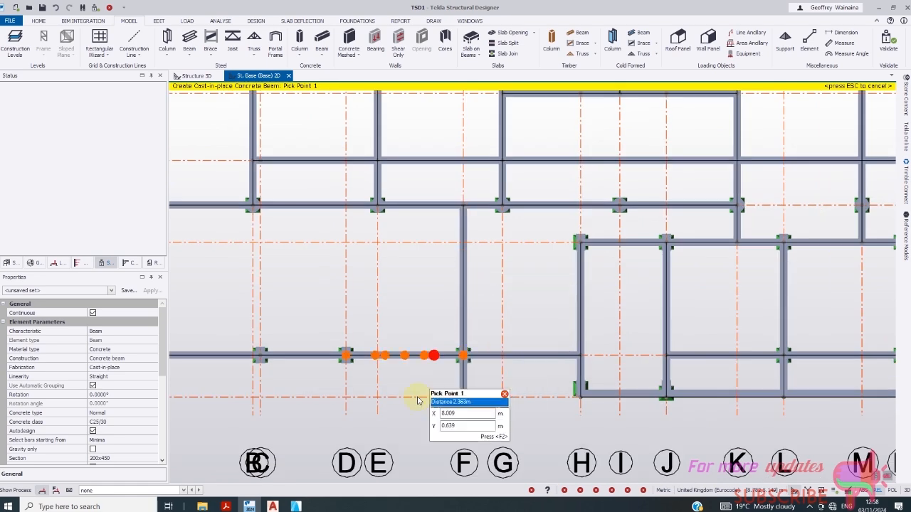
- Place a cast-in-place concrete beam along grid line D from grid 1 to grid 3
left_click(346, 397)
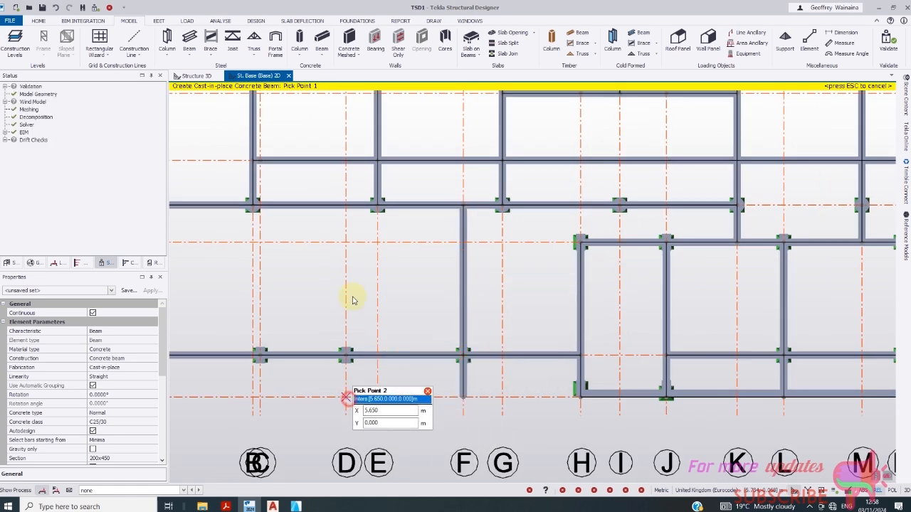
left_click(347, 244)
scroll(498, 271, "down", 3)
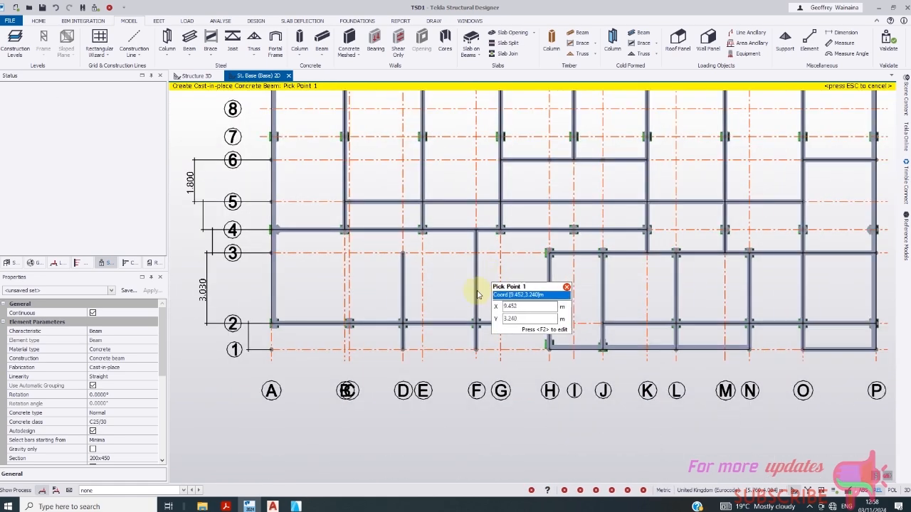
- Place a cast-in-place concrete beam along grid line C from grid 1 to grid 3
left_click(349, 349)
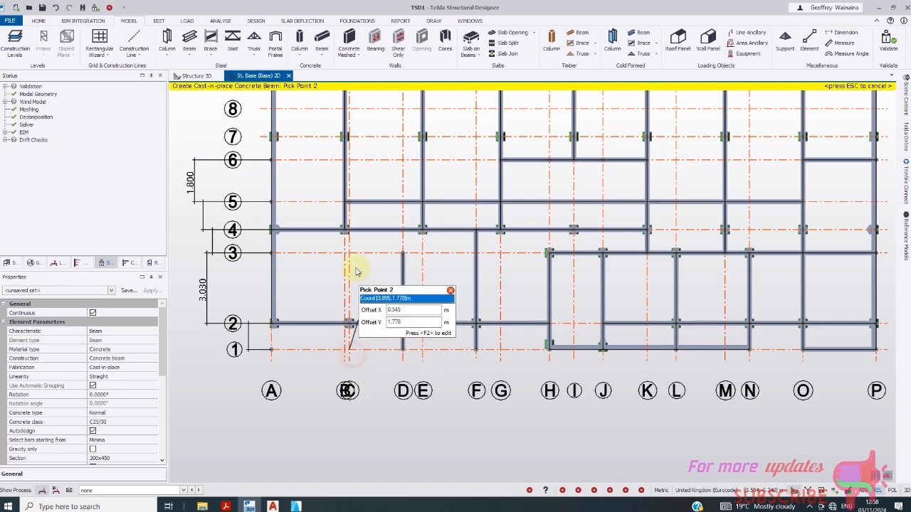
left_click(350, 254)
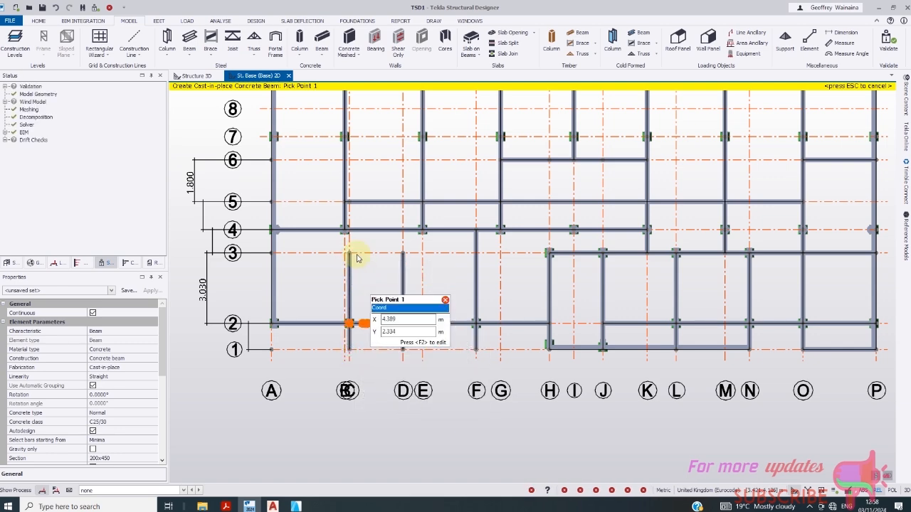
scroll(348, 238, "up", 3)
scroll(358, 269, "up", 2)
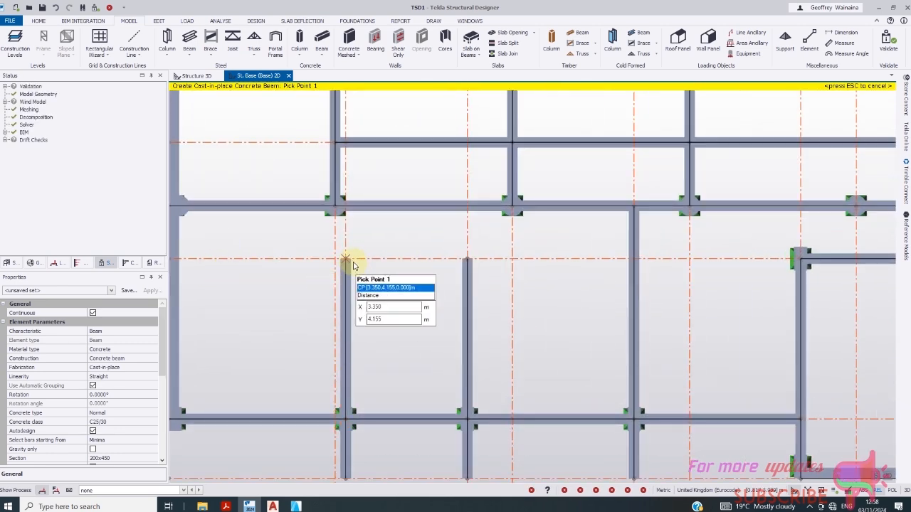
- Place cast-in-place concrete beams along grid line 3 from grid C to grid A and from grid C to grid F
scroll(441, 267, "down", 1)
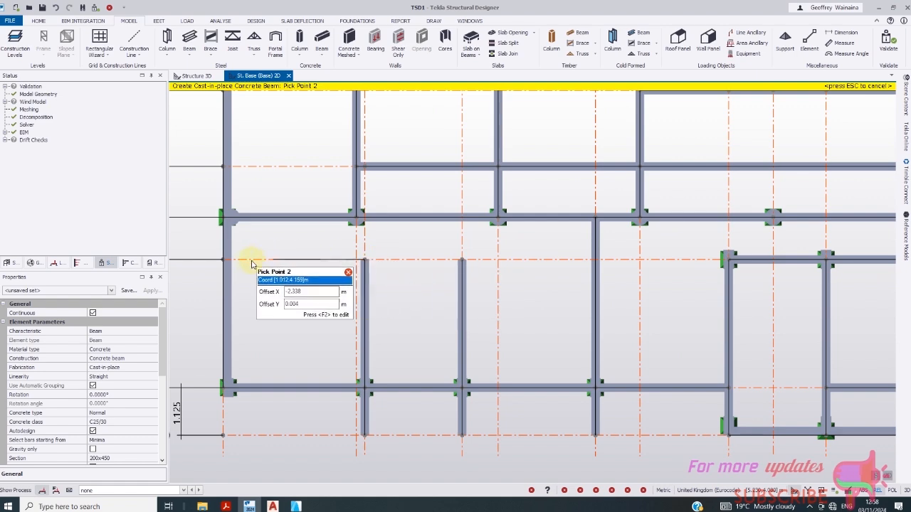
left_click(225, 260)
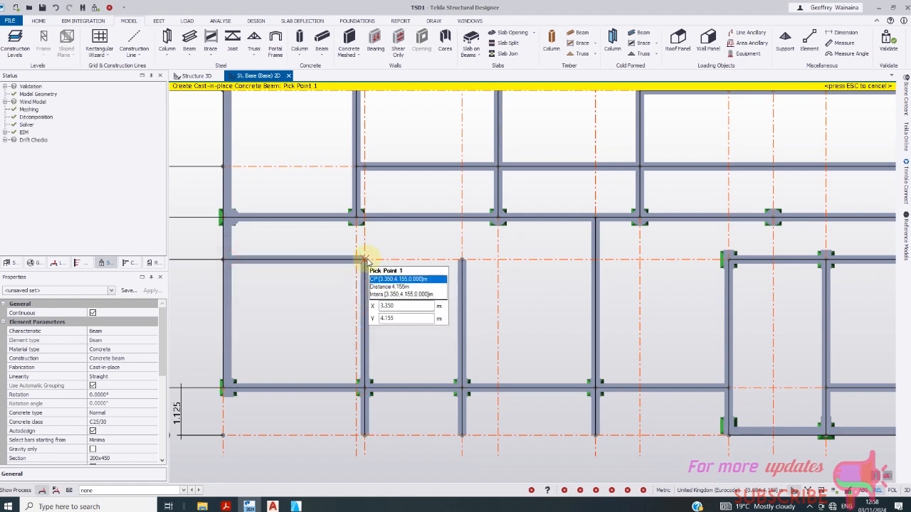
left_click(378, 265)
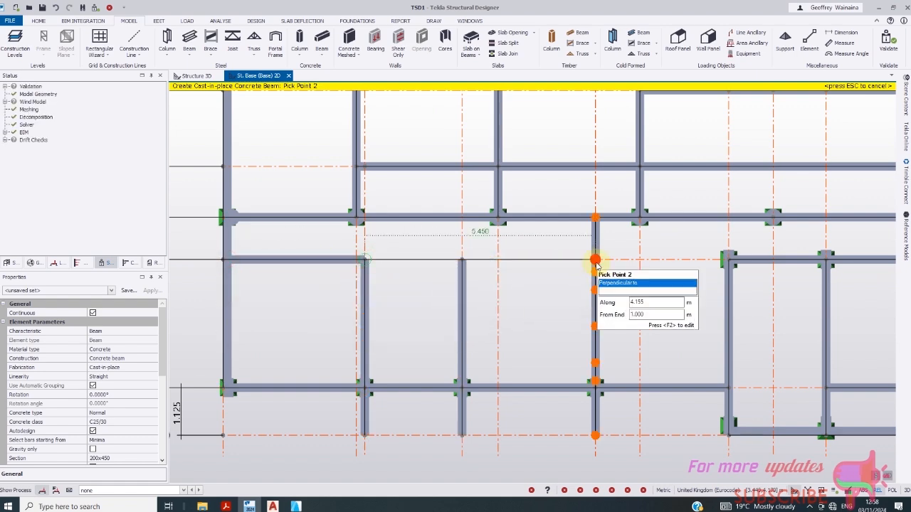
left_click(595, 262)
- Place a short cast-in-place concrete beam along grid line B from grid 4 to the beam on grid 3
scroll(427, 335, "down", 2)
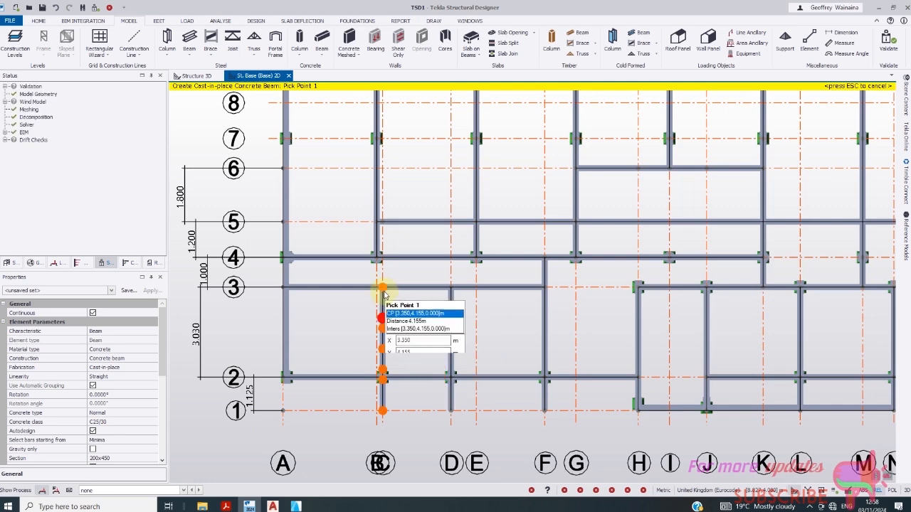
scroll(377, 290, "up", 2)
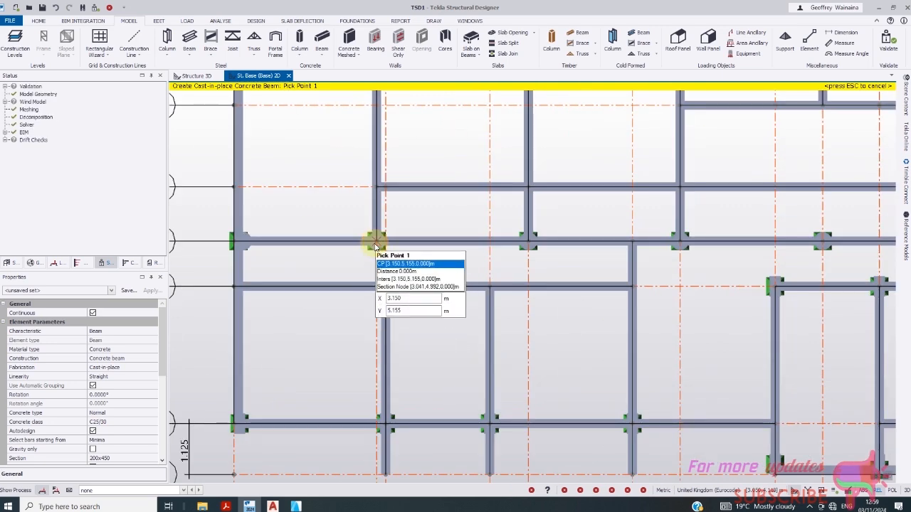
scroll(373, 295, "up", 2)
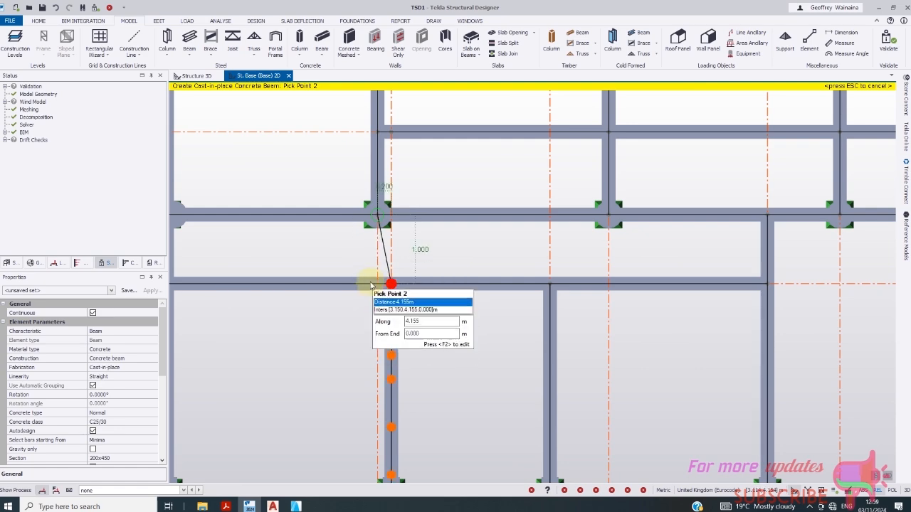
left_click(368, 288)
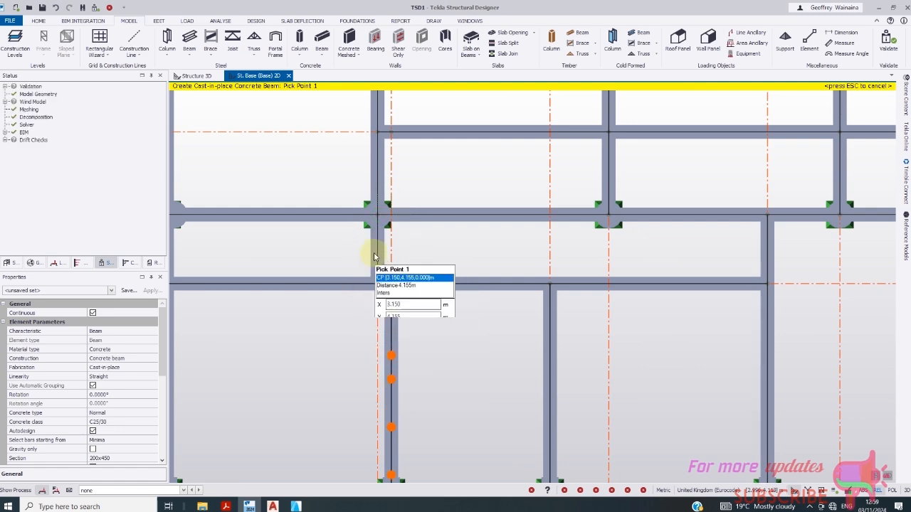
- Check the bedroom wall lines in the Archicad ground floor plan and return to the Tekla Structural Designer base plan
scroll(372, 291, "down", 4)
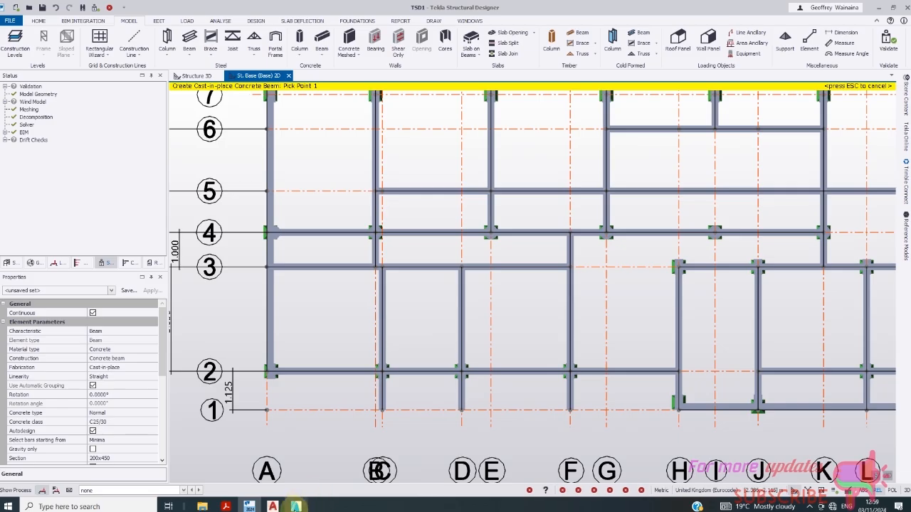
left_click(296, 506)
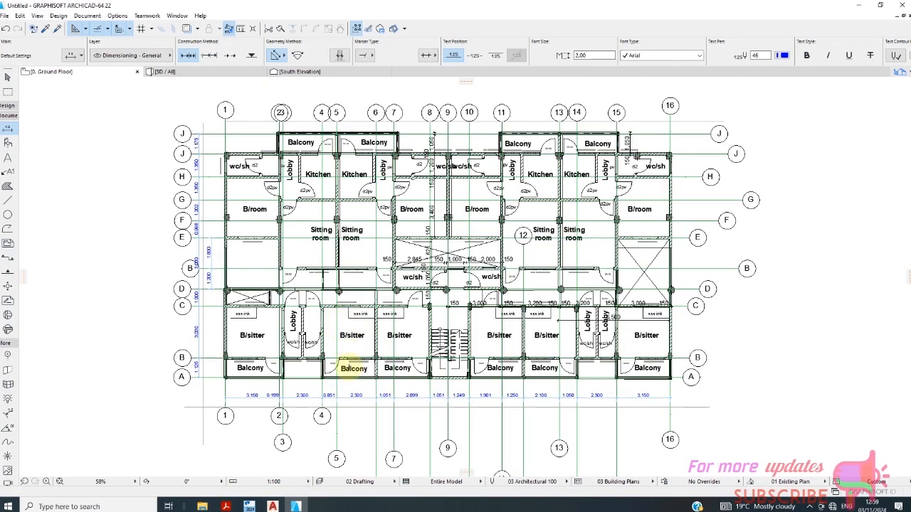
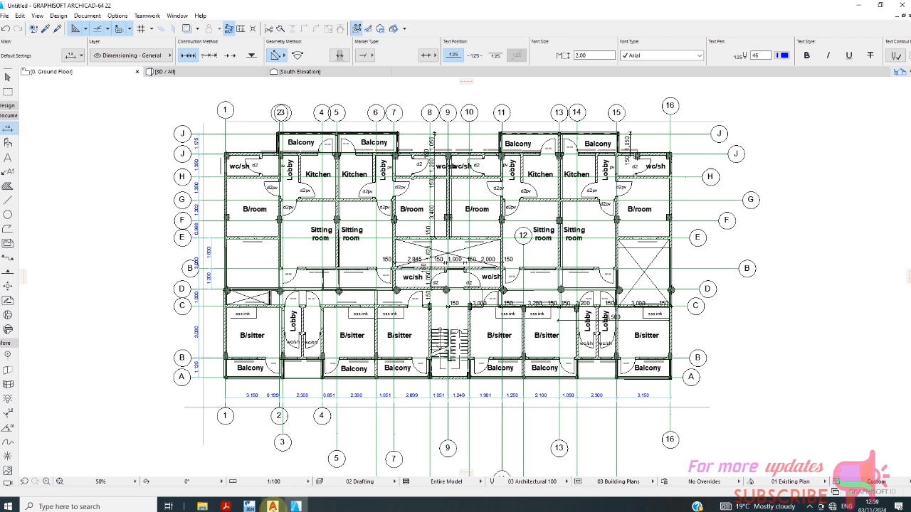
mouse_move(287, 509)
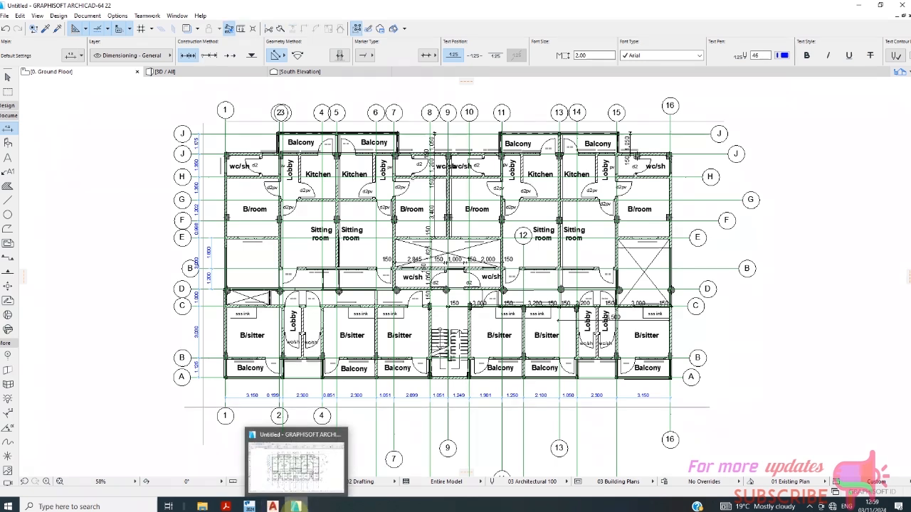
left_click(284, 506)
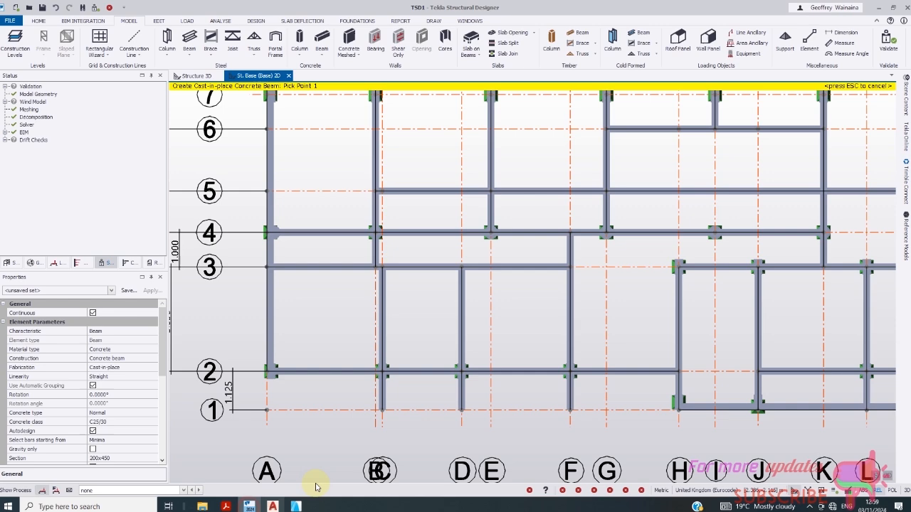
- Place a cast-in-place concrete beam along grid line 6 from grid A to the beam on grid B
scroll(376, 294, "down", 5)
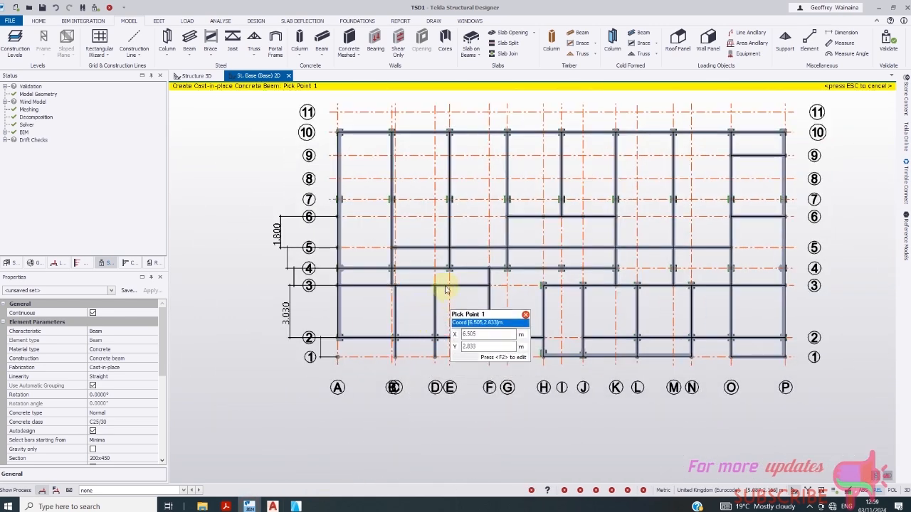
scroll(397, 225, "up", 2)
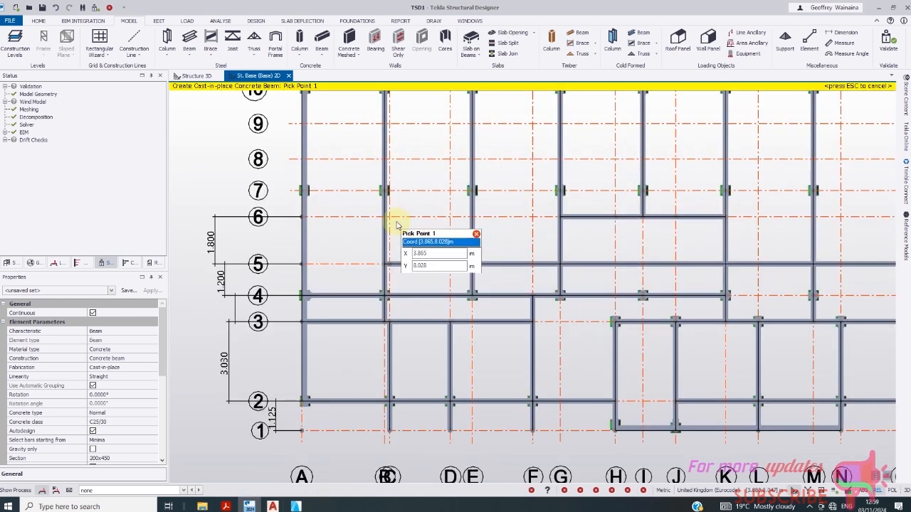
left_click(301, 216)
scroll(356, 218, "up", 4)
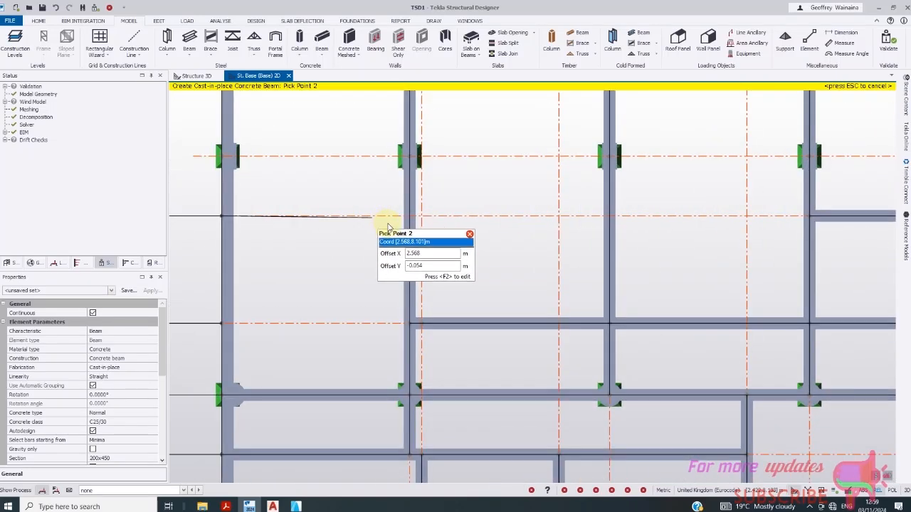
left_click(410, 218)
- Check the sitting room and kitchen wall lines in the Archicad ground floor plan and return to the Tekla Structural Designer base plan
scroll(438, 215, "down", 5)
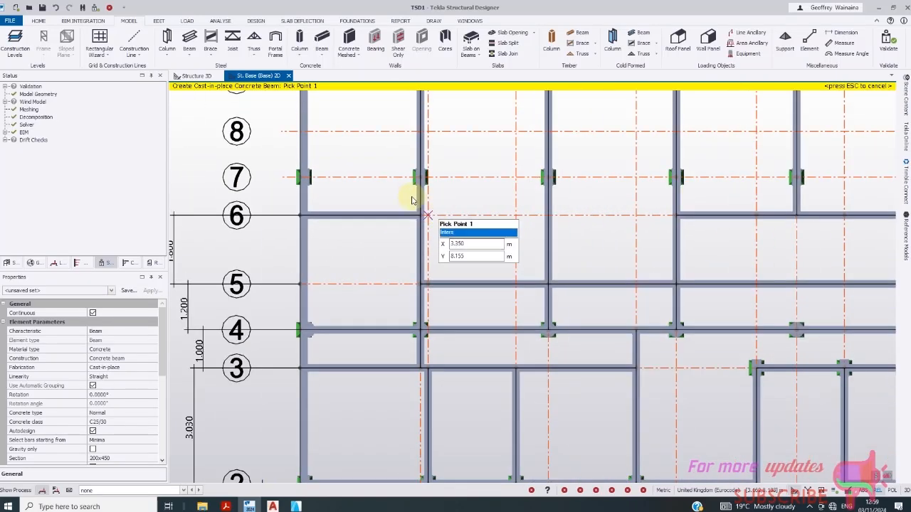
scroll(378, 252, "down", 1)
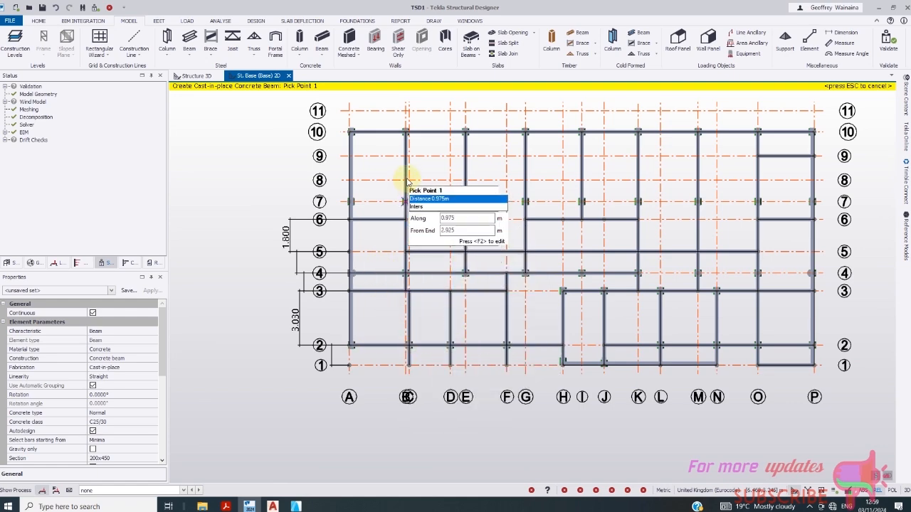
scroll(403, 185, "up", 2)
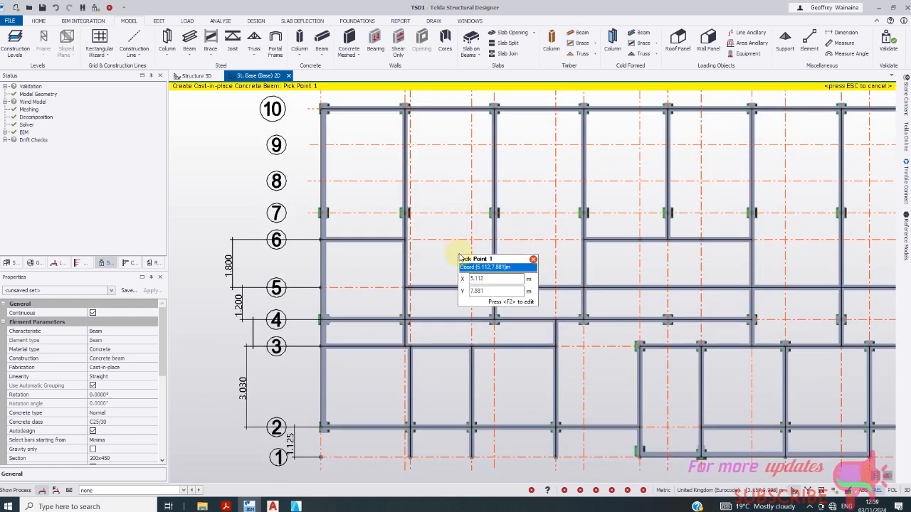
left_click(302, 507)
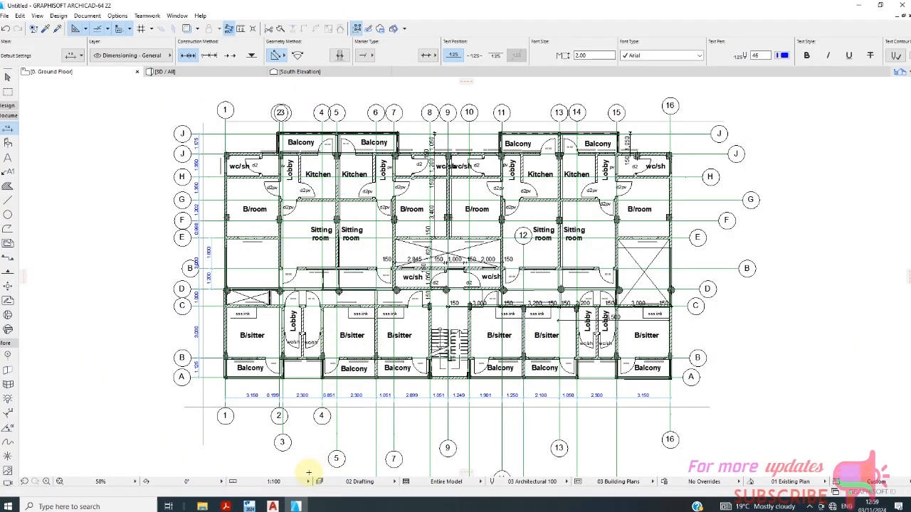
left_click(248, 507)
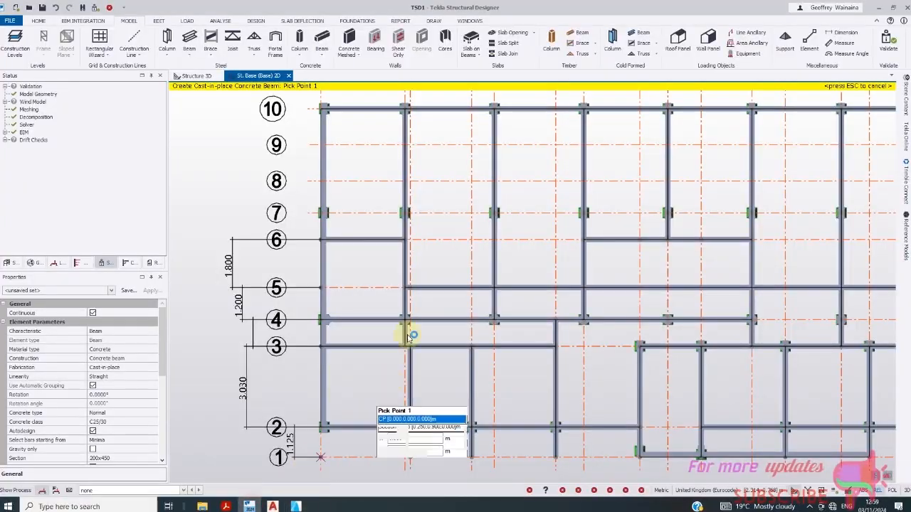
- Place a cast-in-place concrete beam along grid line 8 from grid C to the beam on grid G
scroll(406, 187, "up", 2)
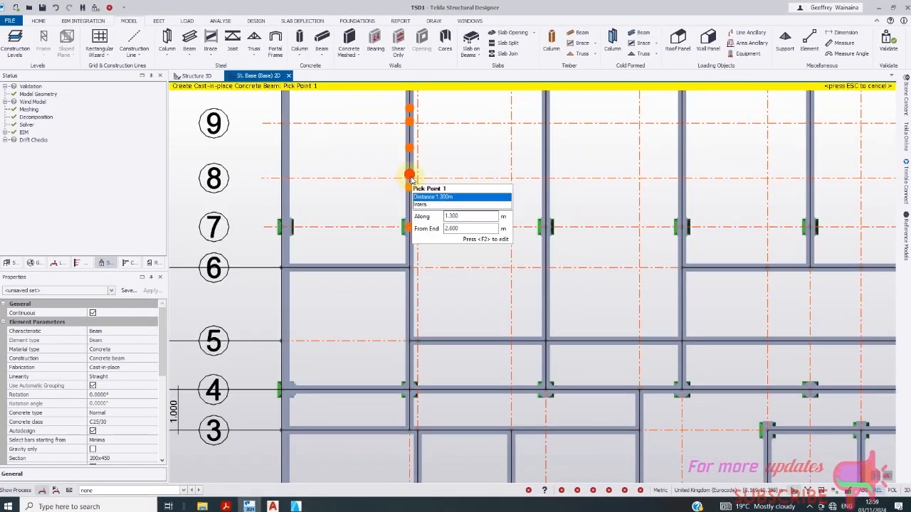
scroll(411, 180, "up", 2)
scroll(441, 186, "up", 1)
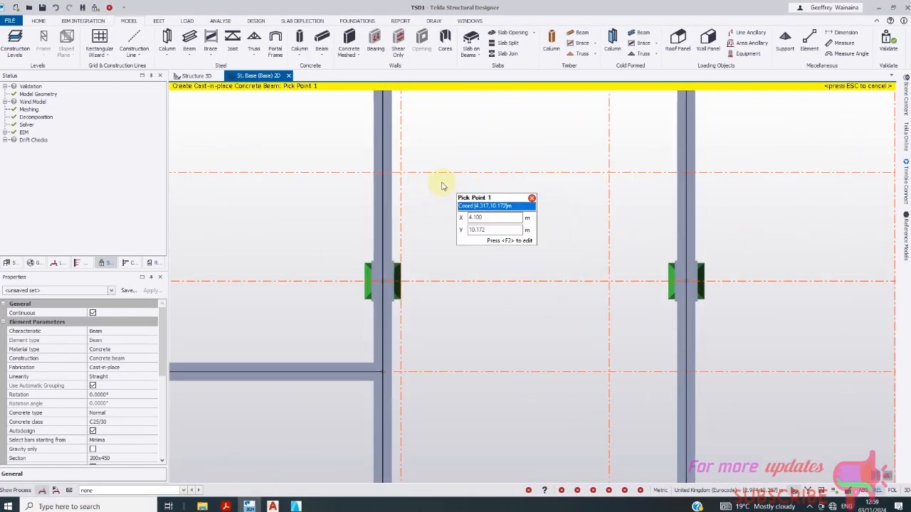
scroll(407, 188, "down", 3)
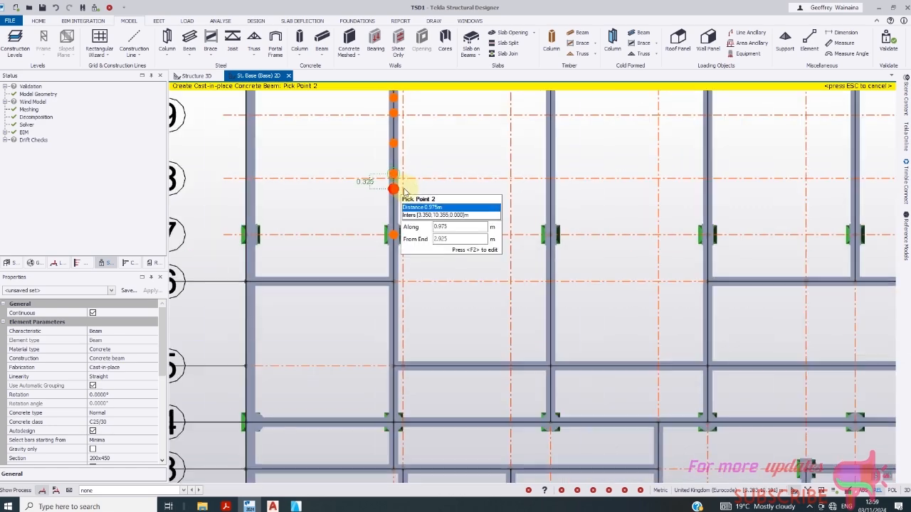
scroll(404, 186, "up", 4)
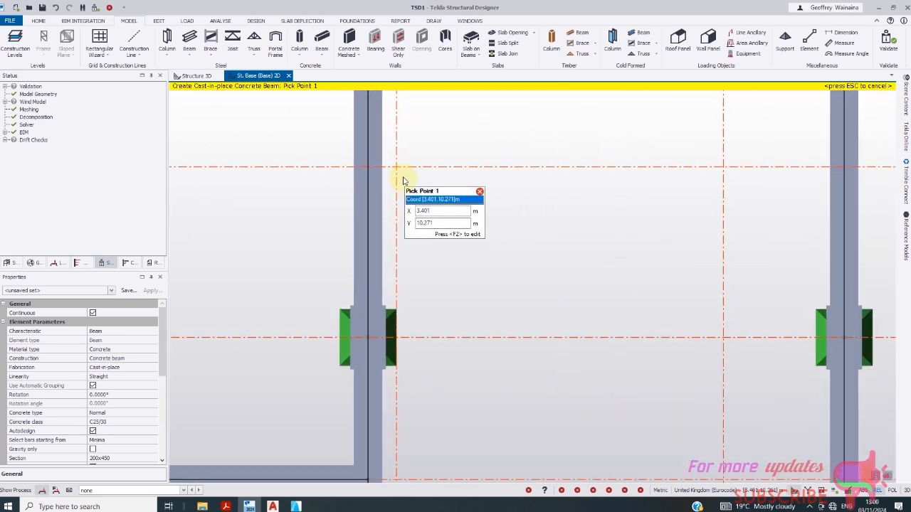
scroll(370, 170, "down", 4)
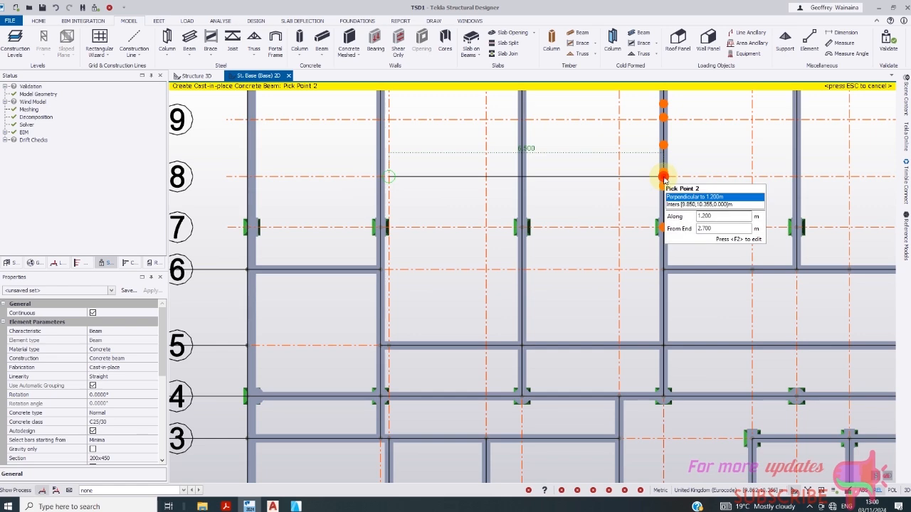
left_click(663, 176)
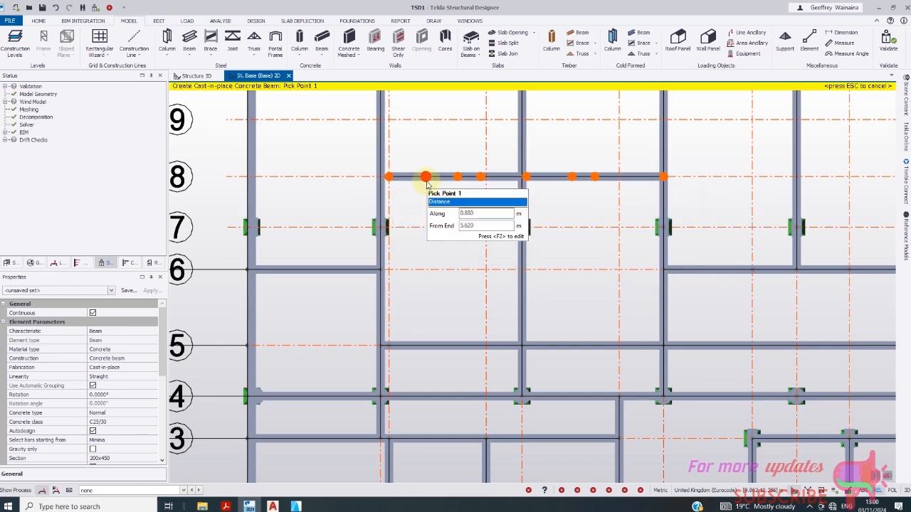
- Check the rear wc/sh walls in the Archicad ground floor plan and return to the Tekla Structural Designer base plan
scroll(417, 182, "down", 3)
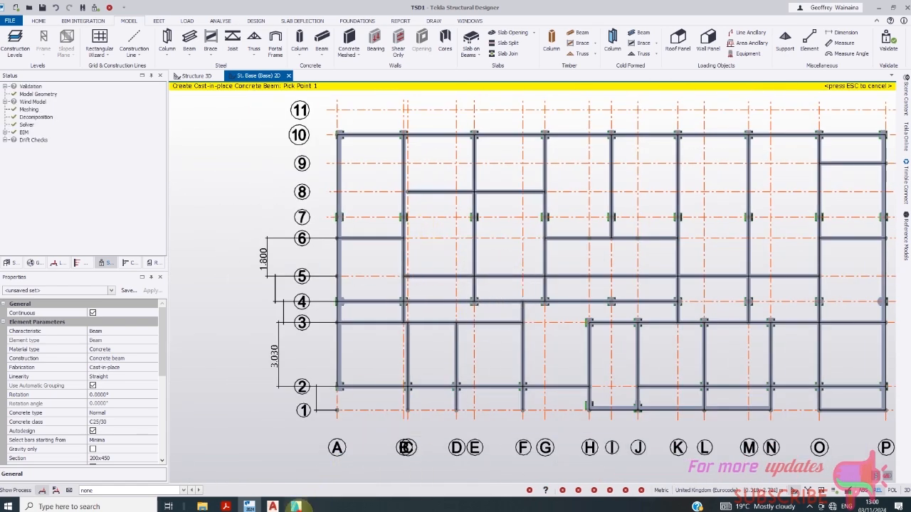
left_click(297, 506)
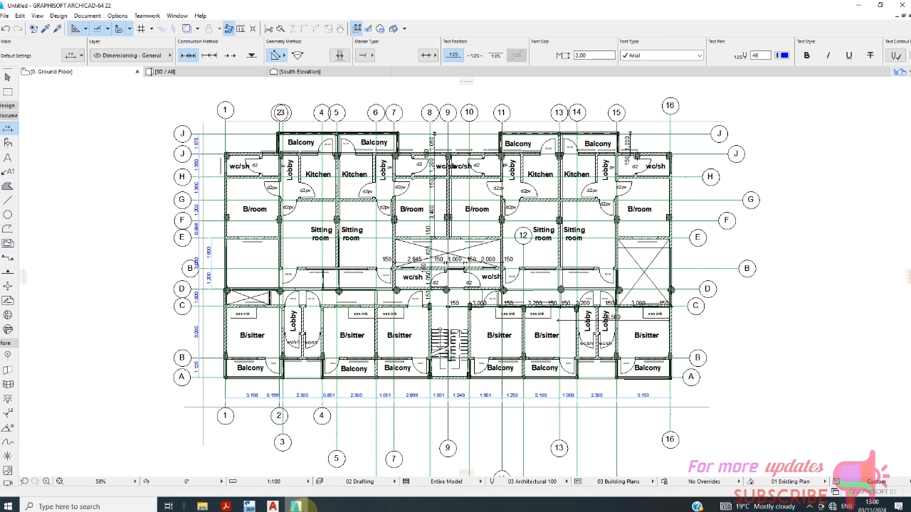
left_click(249, 506)
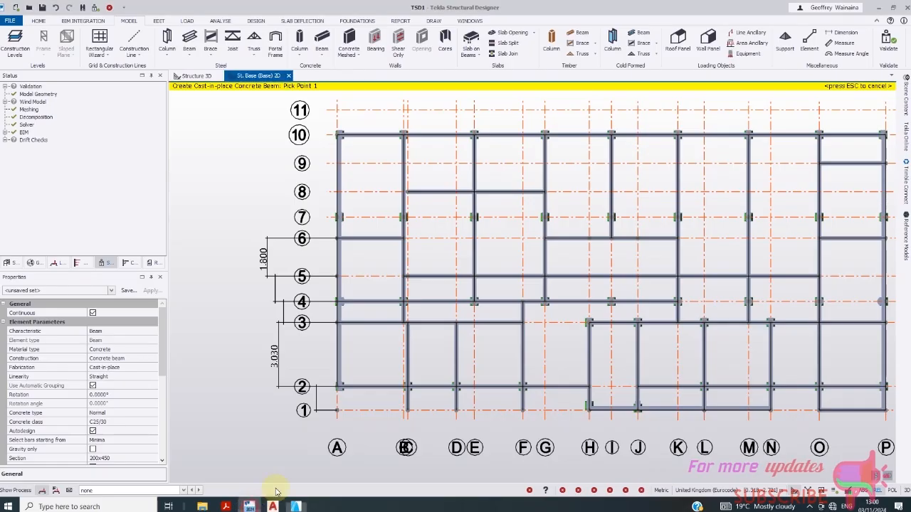
- Place a cast-in-place concrete beam along grid line 9 from grid C to grid A and end beam placement
scroll(409, 168, "up", 3)
scroll(413, 170, "up", 2)
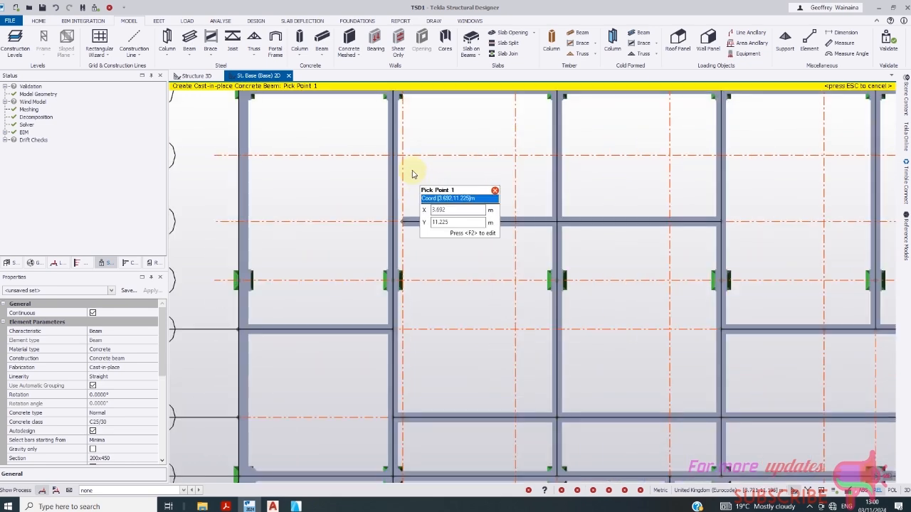
scroll(436, 158, "up", 2)
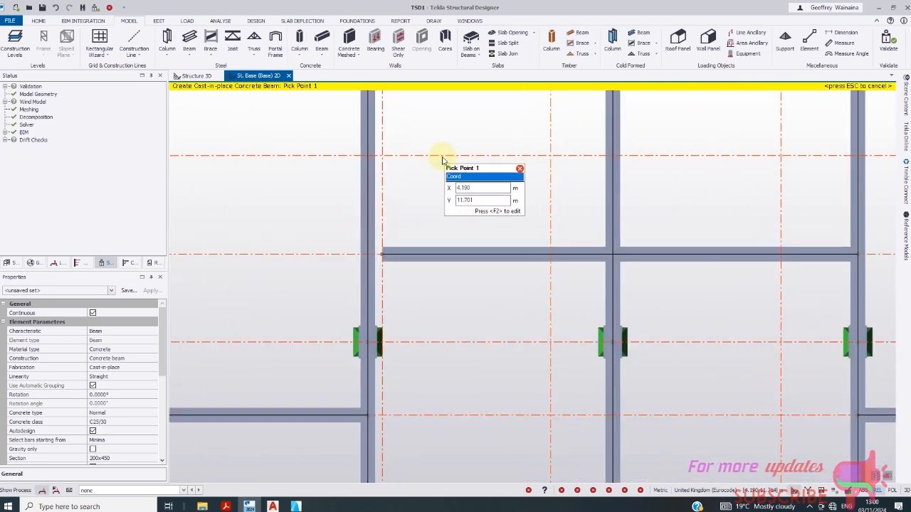
left_click(390, 158)
scroll(402, 183, "down", 4)
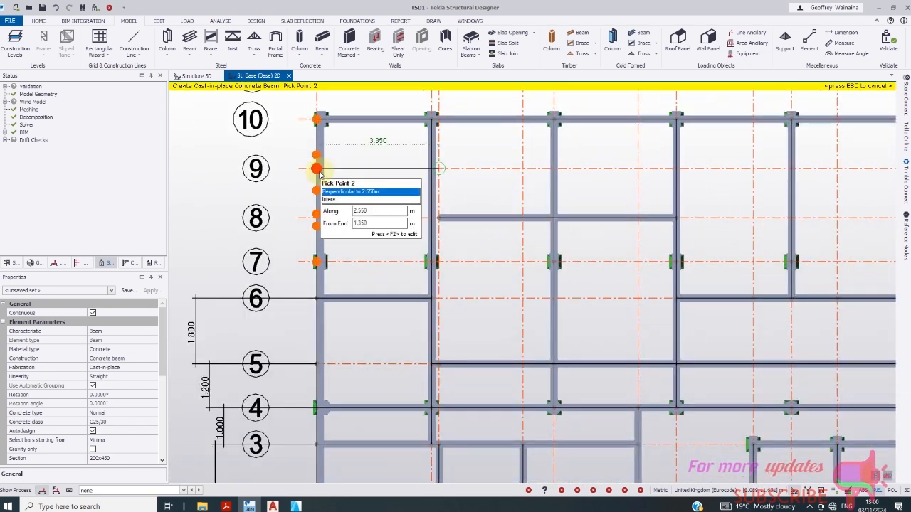
key("Escape")
- Extend the grid line 8 beam's end from grid C to the beam on grid B
scroll(473, 242, "up", 2)
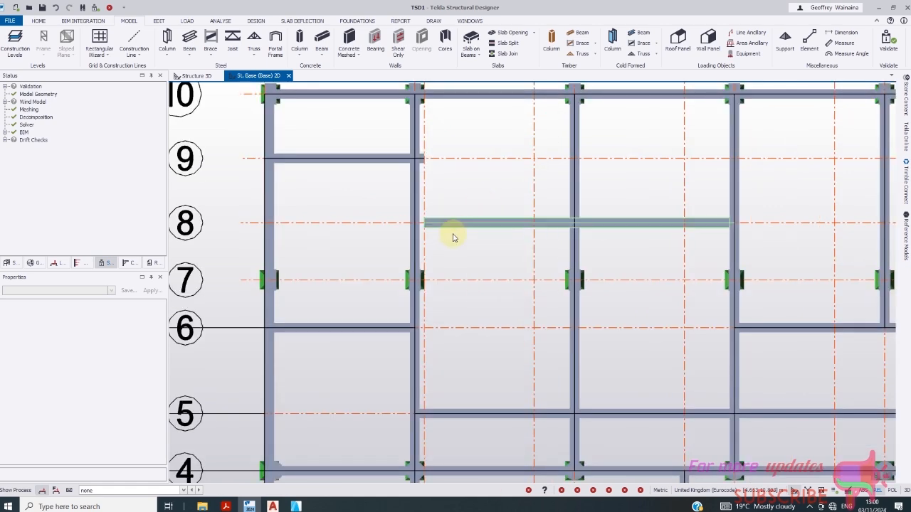
left_click(447, 229)
scroll(429, 229, "up", 4)
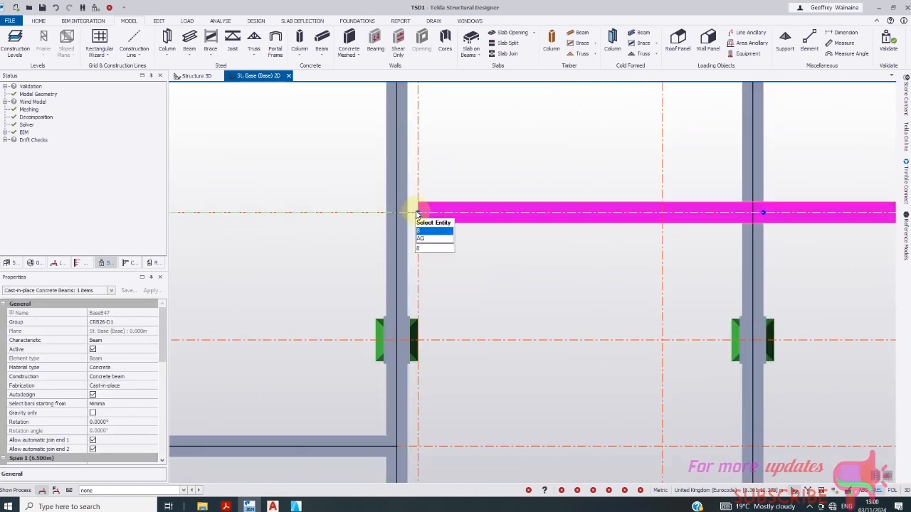
left_click(417, 213)
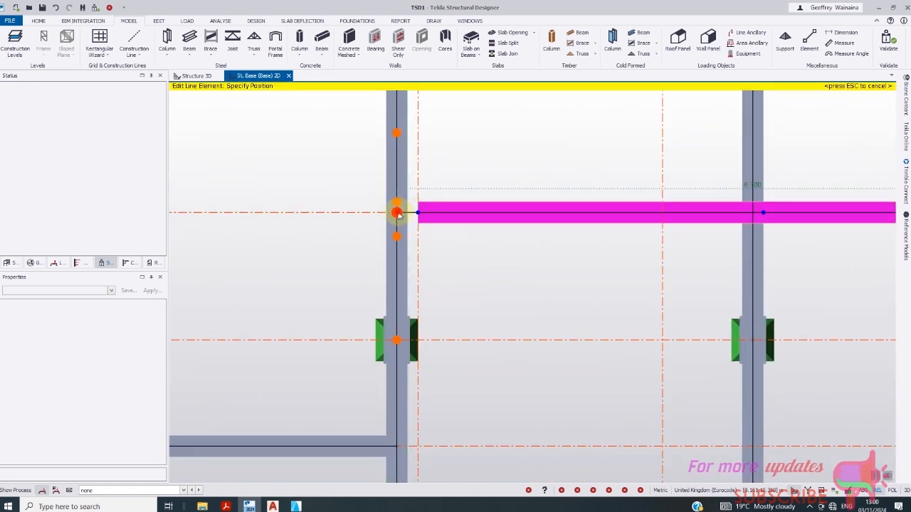
scroll(396, 264, "down", 2)
key("Escape")
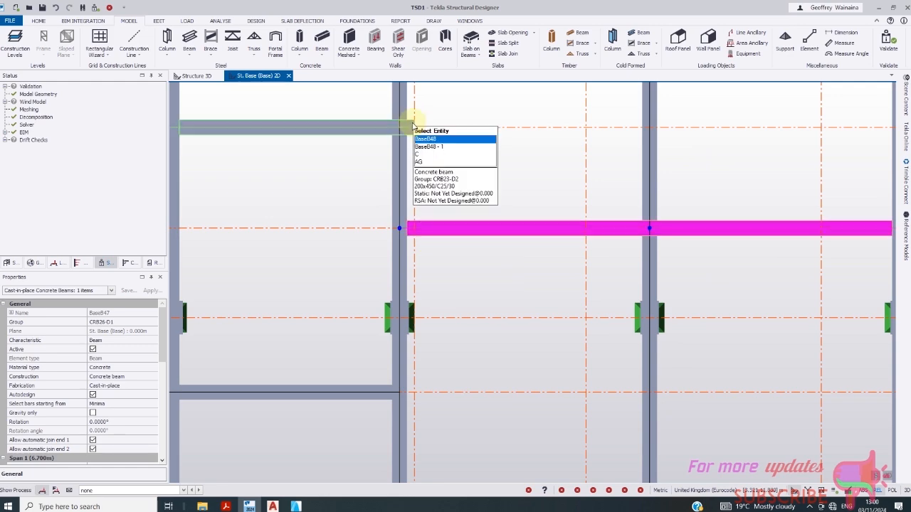
- Shorten the grid line 9 beam's overhanging end from grid C to the beam on grid B
left_click(406, 127)
scroll(412, 128, "up", 2)
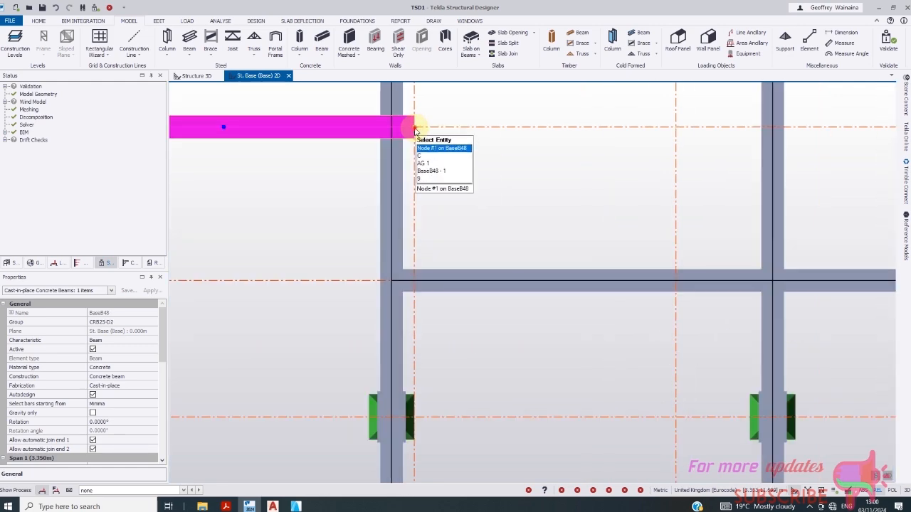
left_click(415, 130)
scroll(413, 169, "down", 2)
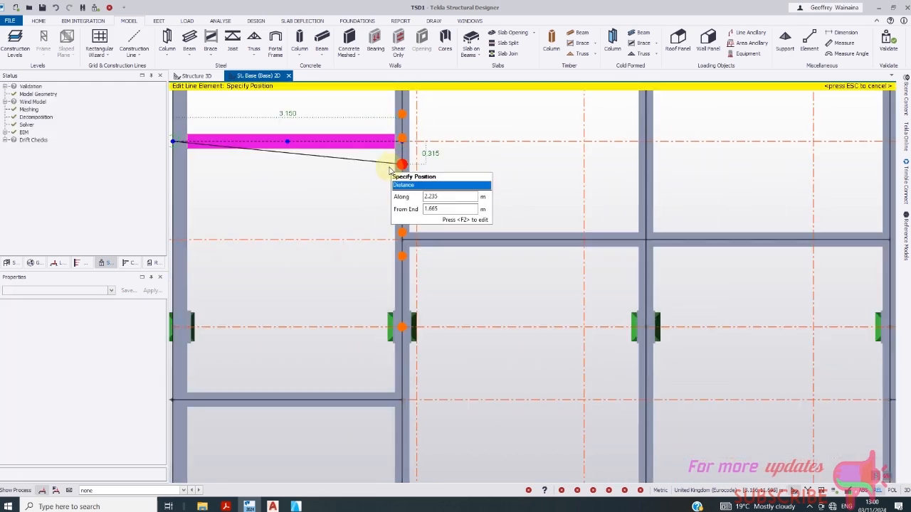
key("Escape")
- Review the base beam layout, check it against the Archicad ground floor plan and return to the Tekla Structural Designer base plan
scroll(377, 170, "down", 5)
scroll(360, 180, "down", 1)
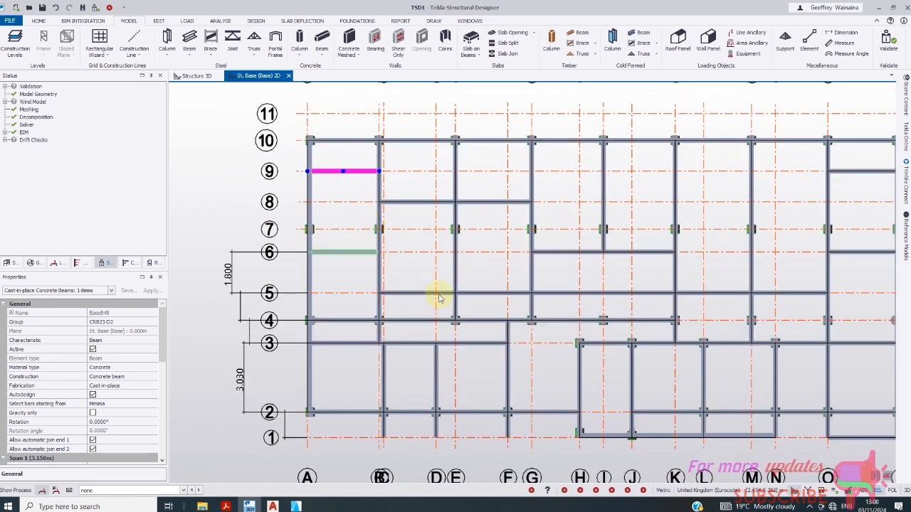
scroll(372, 230, "down", 1)
scroll(531, 196, "up", 3)
scroll(490, 178, "down", 1)
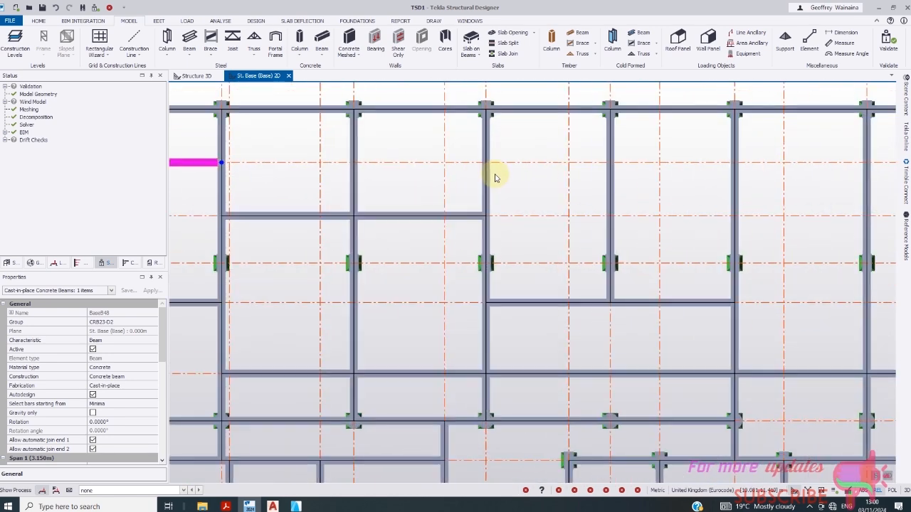
scroll(489, 179, "down", 1)
scroll(526, 174, "down", 2)
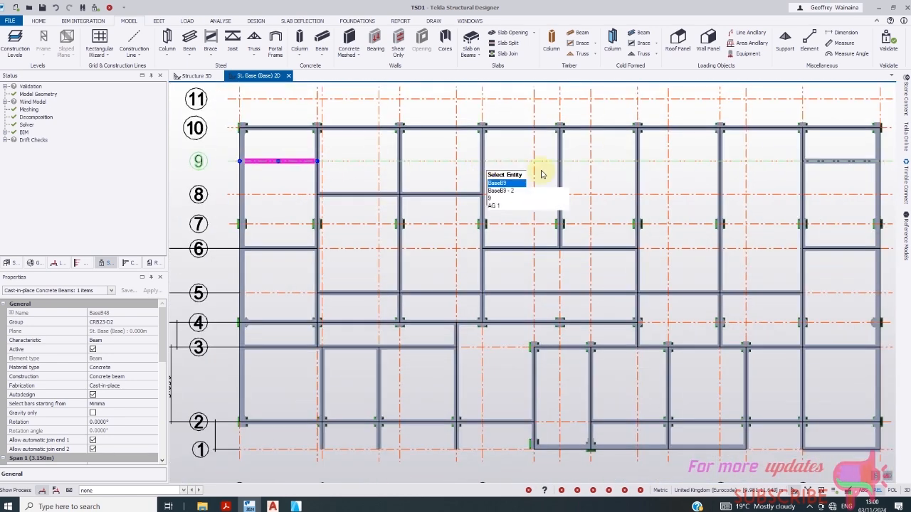
left_click(297, 507)
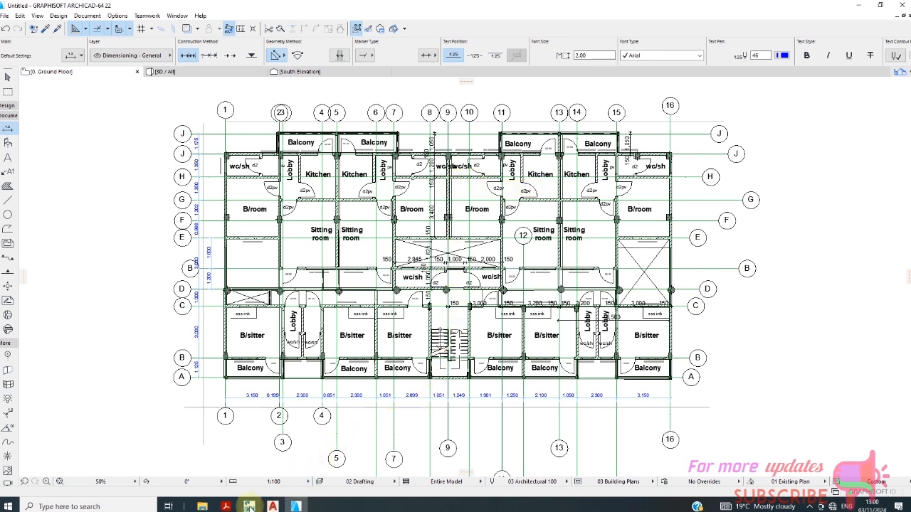
left_click(249, 506)
scroll(452, 240, "down", 1)
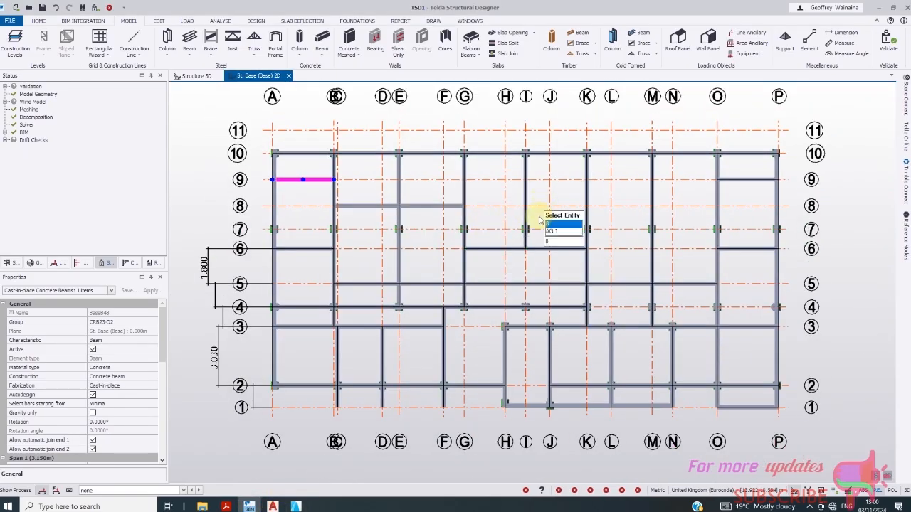
- Place a cast-in-place concrete beam along grid line 9 from grid F to the beam on grid K and end beam placement
scroll(538, 220, "down", 1)
left_click(328, 43)
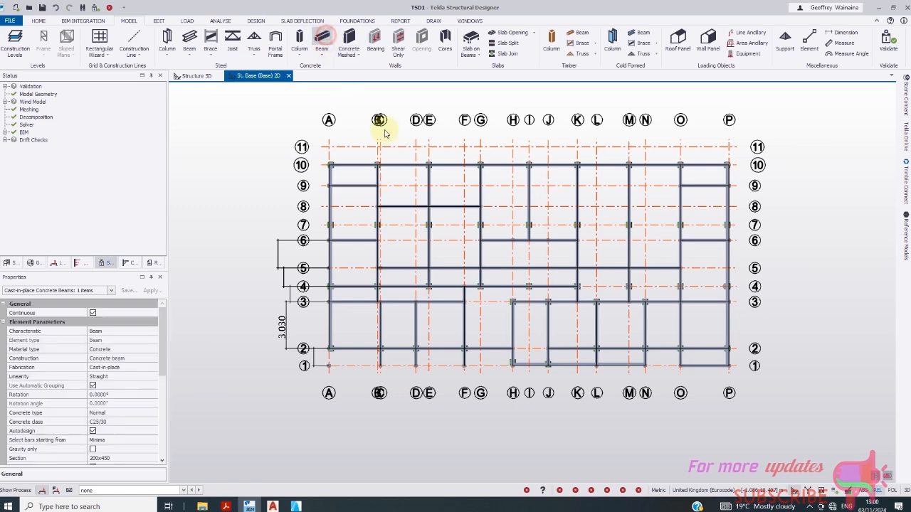
scroll(491, 189, "up", 3)
scroll(454, 174, "up", 3)
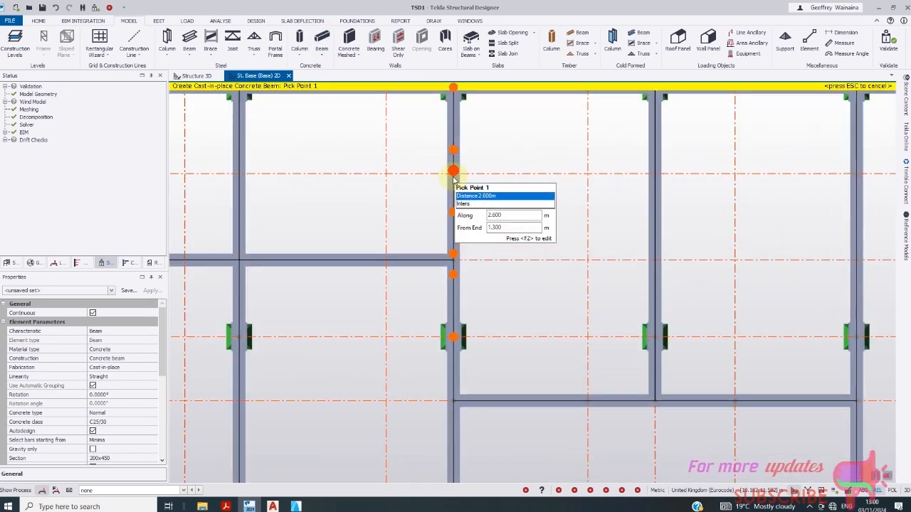
scroll(370, 184, "down", 2)
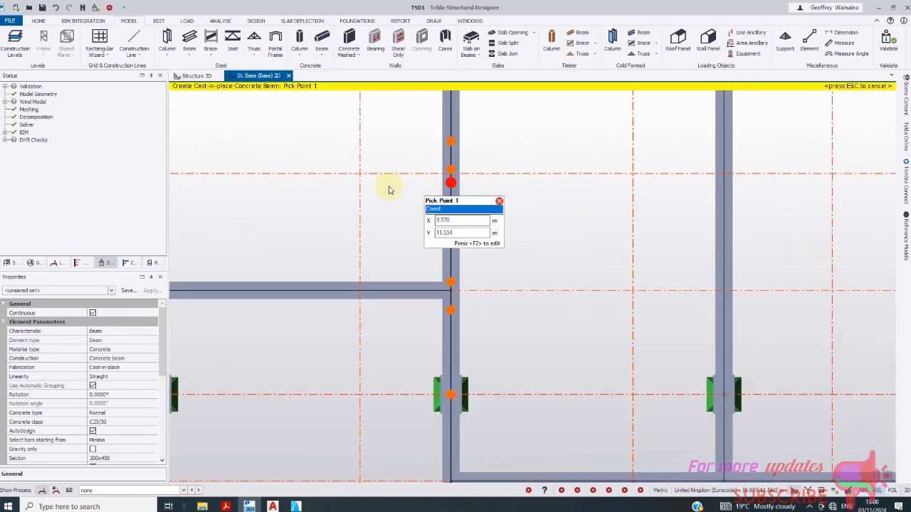
left_click(371, 180)
scroll(452, 187, "down", 3)
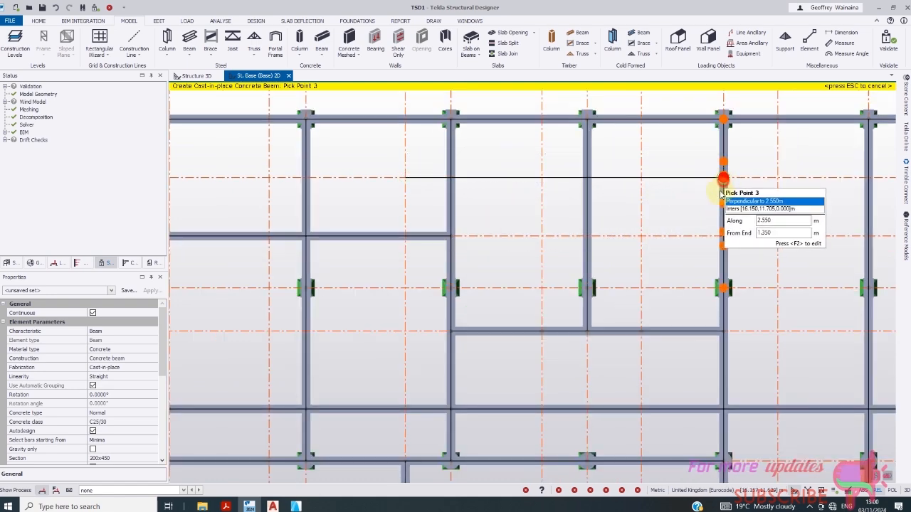
key("Escape")
scroll(472, 197, "down", 3)
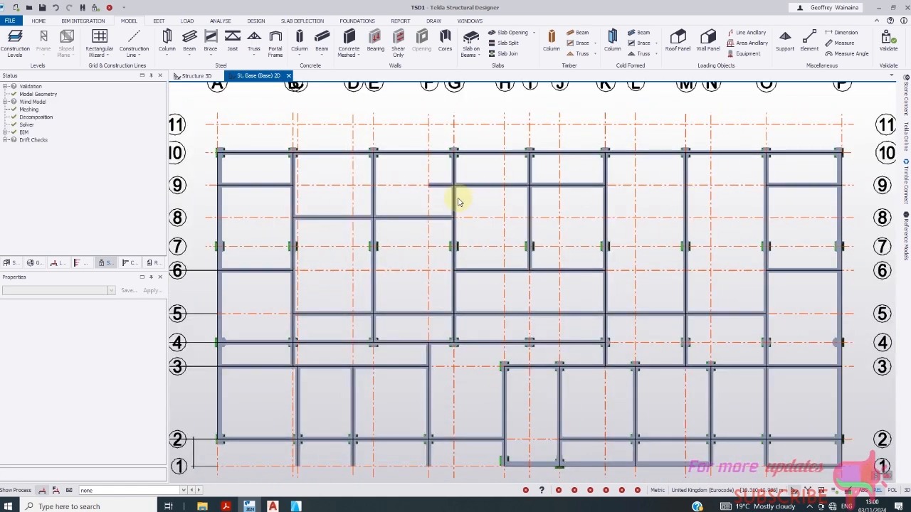
- Shorten the new grid line 9 beam by moving its end from grid F to the beam on grid G
left_click(435, 185)
scroll(433, 183, "up", 3)
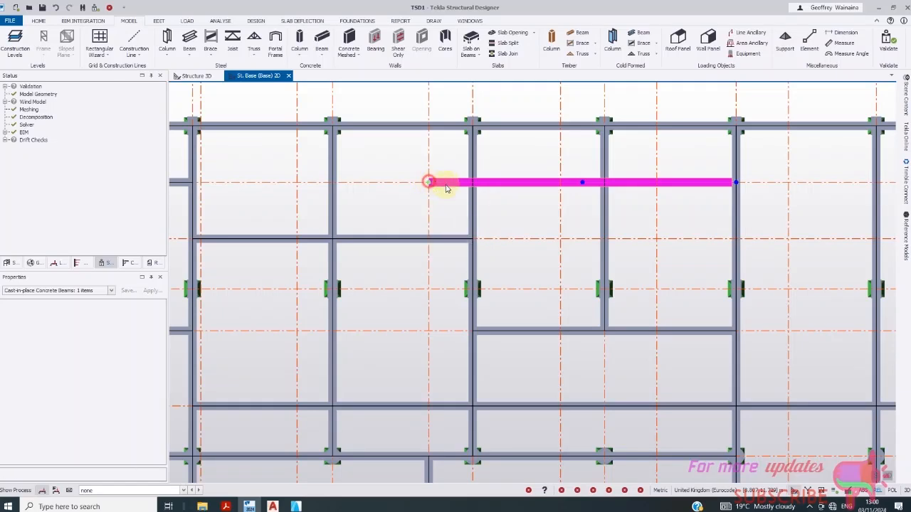
left_click(446, 188)
left_click(470, 184)
left_click(471, 184)
scroll(470, 183, "down", 2)
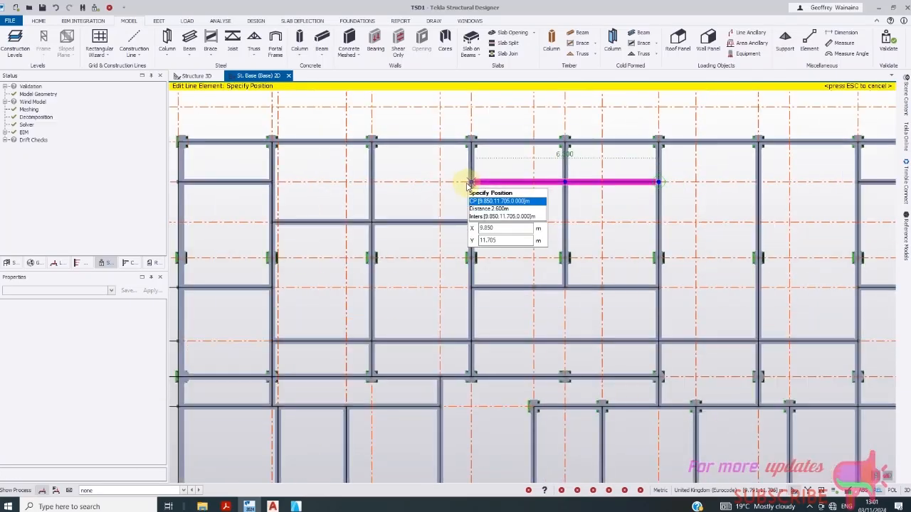
left_click(470, 184)
scroll(472, 187, "down", 2)
scroll(470, 206, "down", 2)
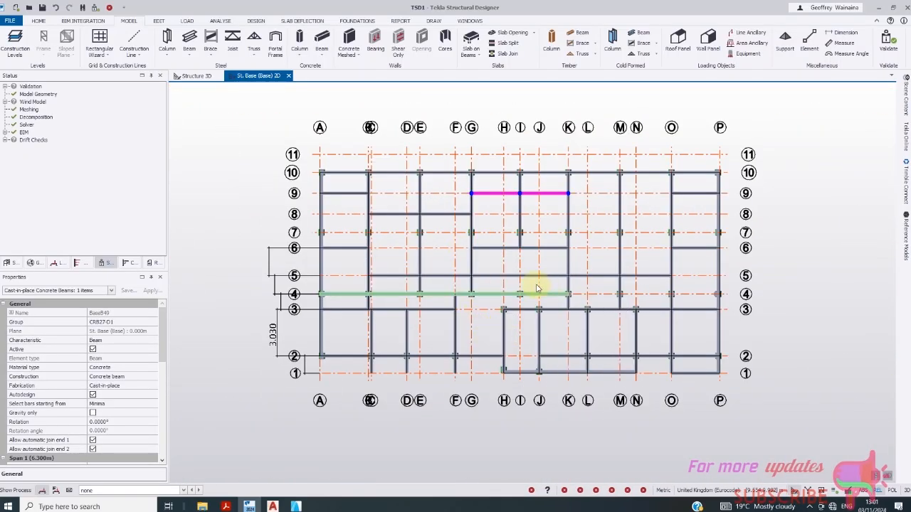
- Delete the three dimensions between grid lines 2-3, 4-5 and 5-6 beside grid A
scroll(317, 311, "up", 2)
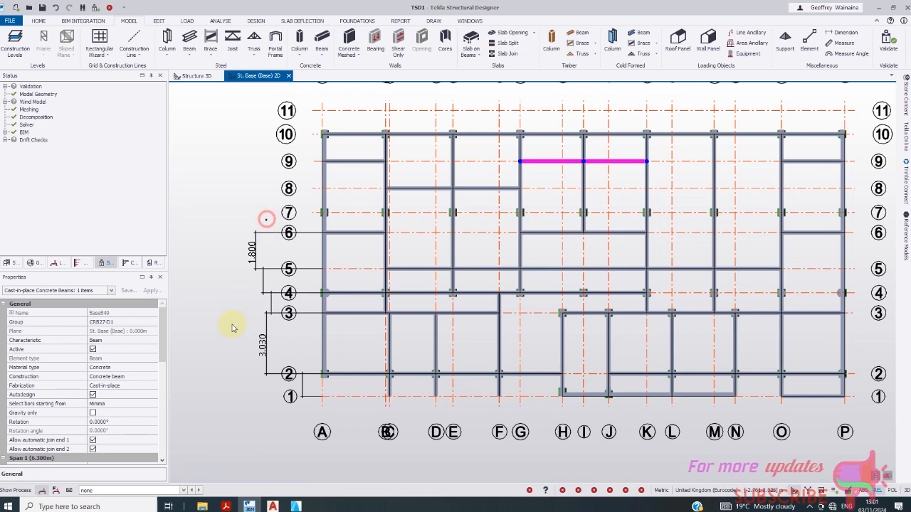
left_click_drag(266, 219, 215, 407)
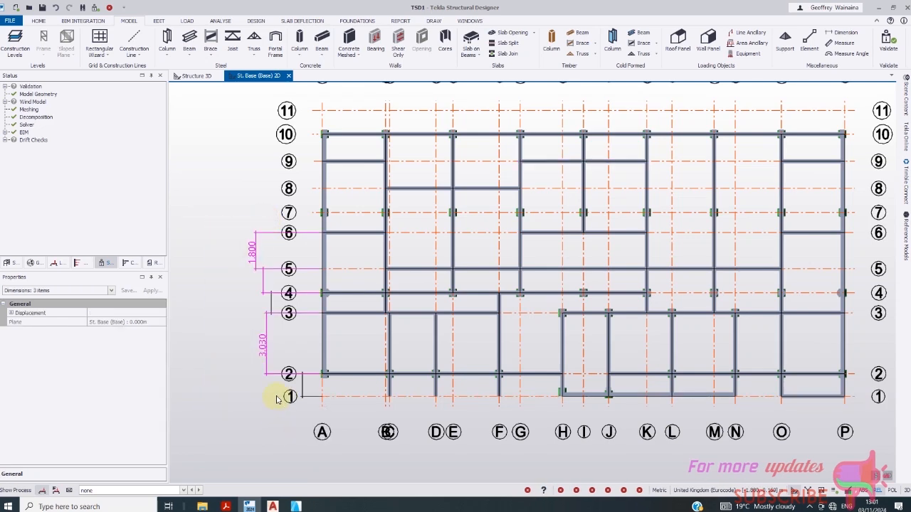
key("Delete")
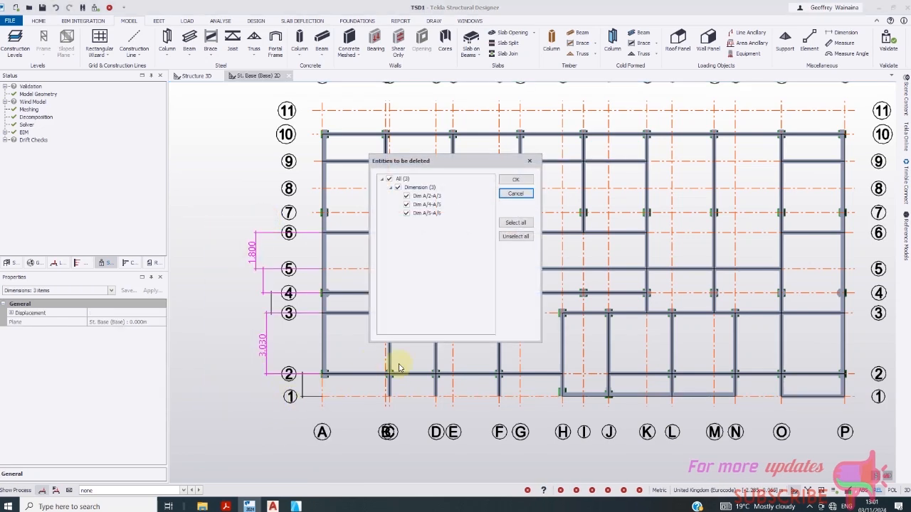
left_click(526, 182)
scroll(420, 278, "down", 2)
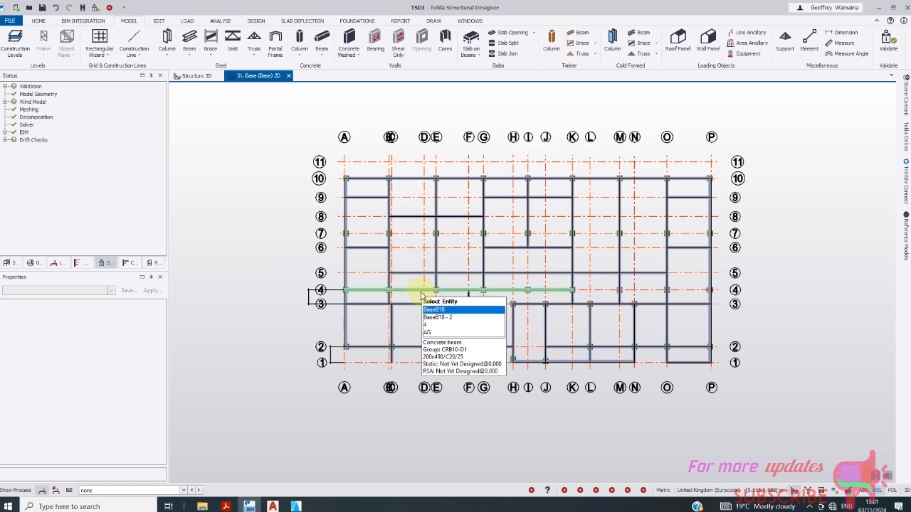
- Extend the beam on grid A from grid line 2 to grid line 1
scroll(349, 363, "up", 3)
scroll(408, 275, "down", 3)
scroll(466, 413, "up", 1)
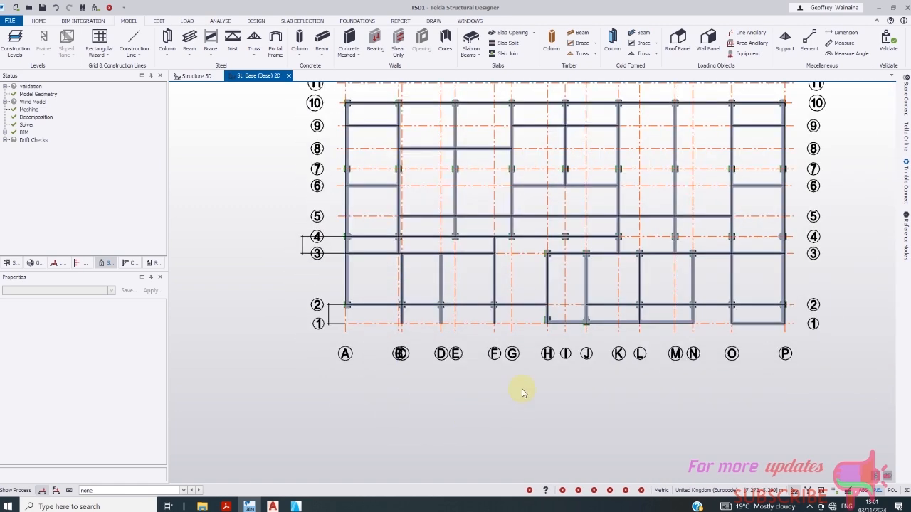
scroll(353, 321, "up", 2)
left_click(343, 265)
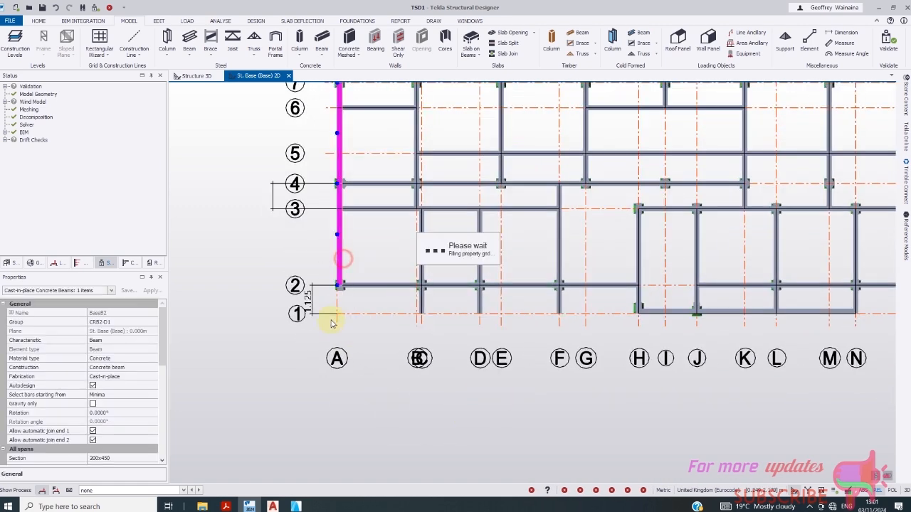
scroll(341, 279, "up", 2)
left_click(341, 273)
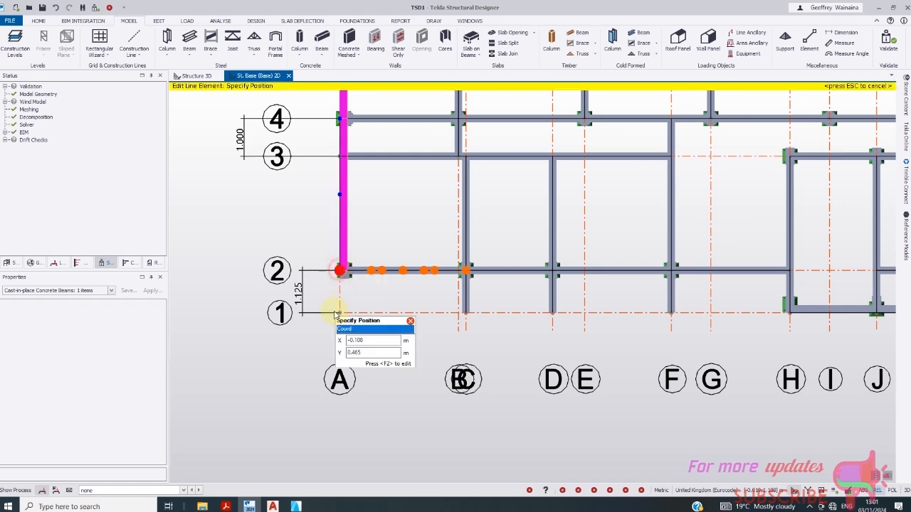
left_click(339, 314)
scroll(321, 238, "down", 1)
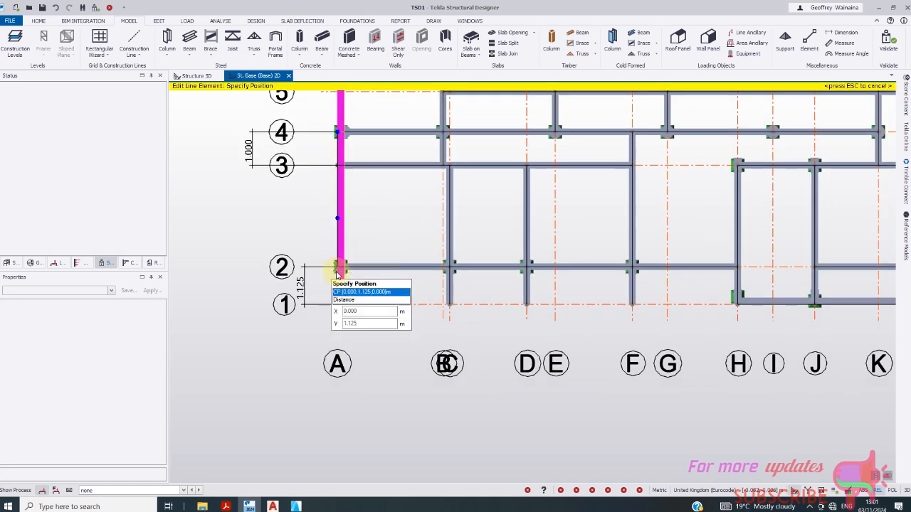
key("Escape")
- Place a cast-in-place concrete beam along grid line 1 from grid A to grid C
left_click(321, 44)
scroll(356, 292, "up", 2)
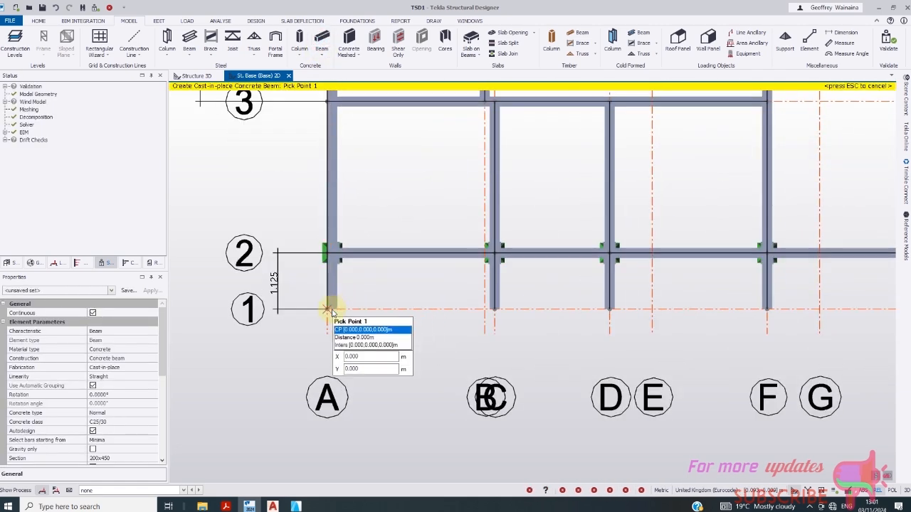
left_click(329, 309)
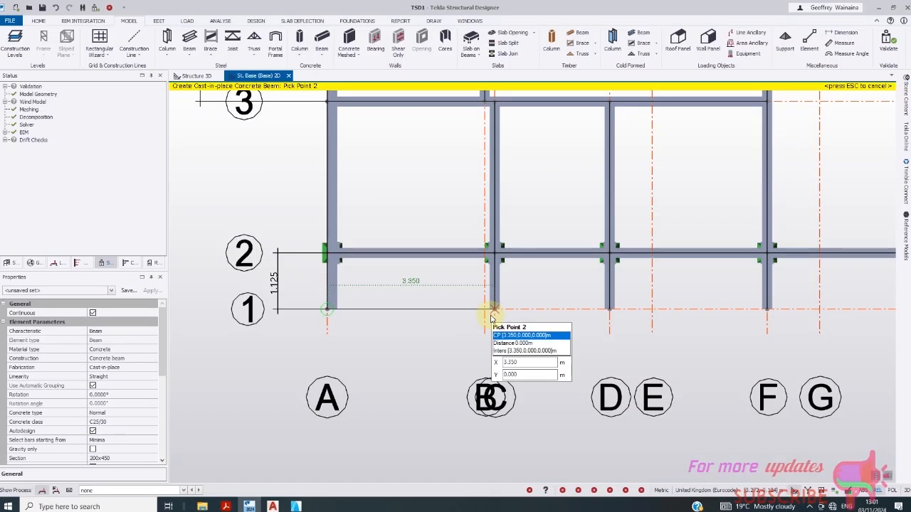
left_click(491, 315)
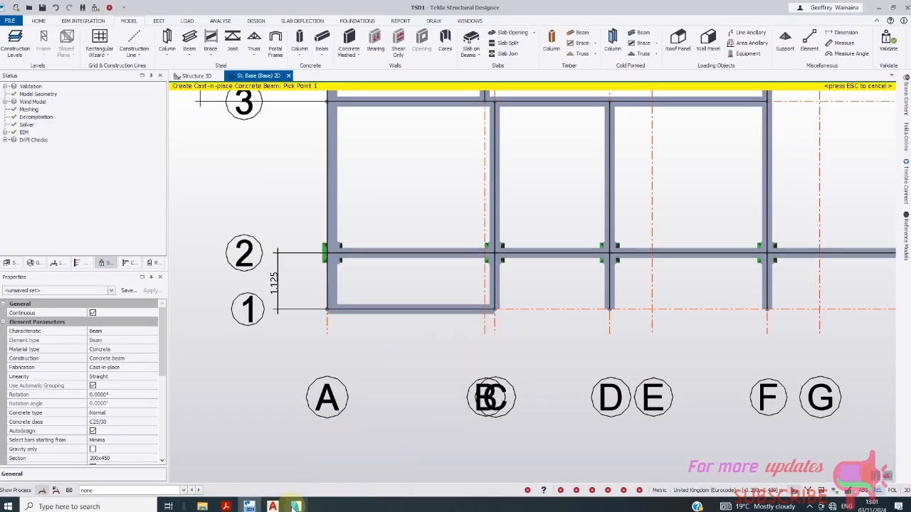
- Check the front balcony edges in the Archicad ground floor plan and return to the Tekla Structural Designer base plan
left_click(294, 506)
scroll(336, 406, "up", 3)
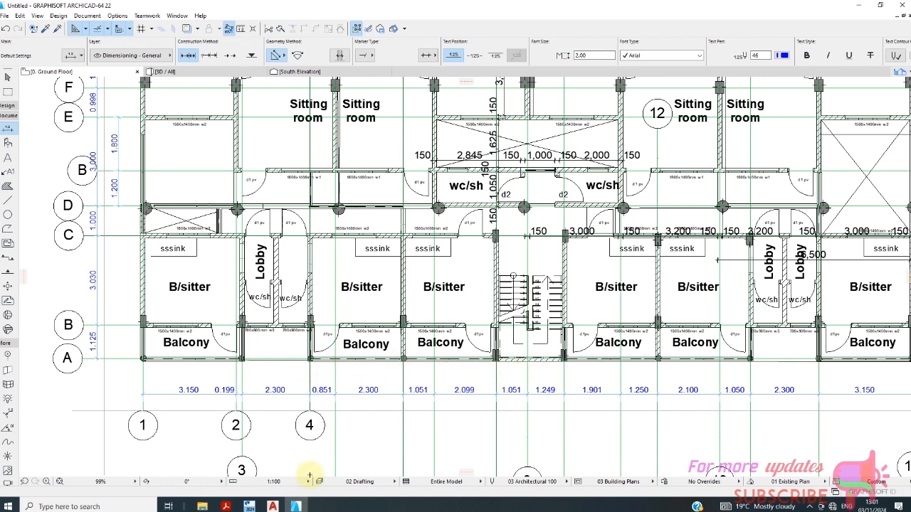
left_click(272, 506)
left_click(249, 506)
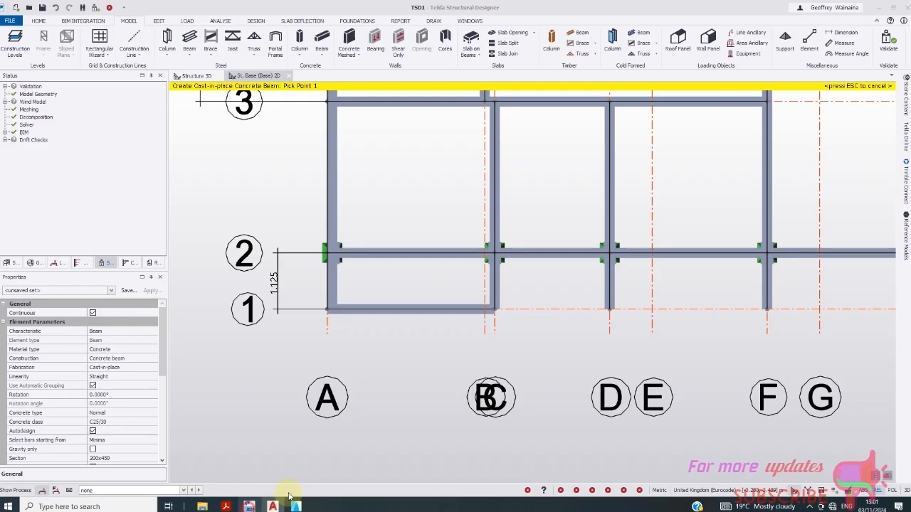
- End beam placement and extend the grid line 1 beam's end from grid H to grid D
key("Escape")
scroll(462, 274, "down", 2)
scroll(796, 314, "up", 2)
left_click(765, 282)
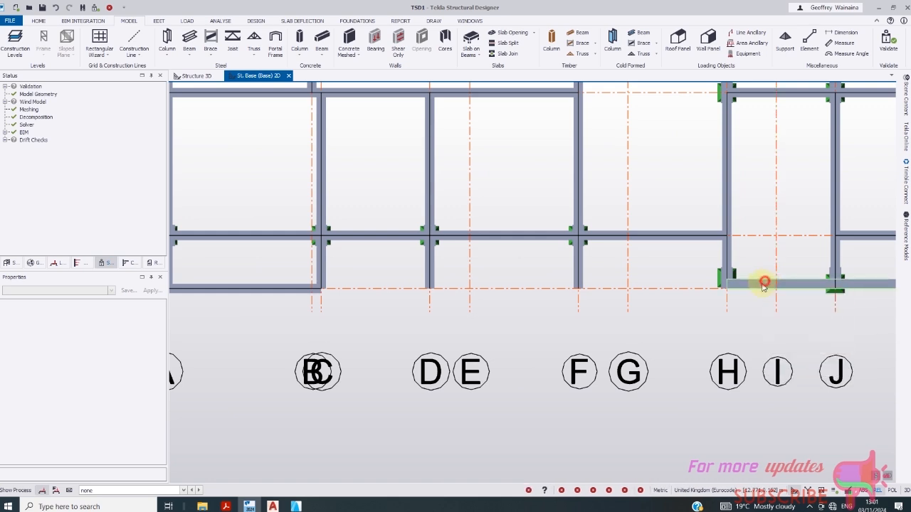
left_click(726, 288)
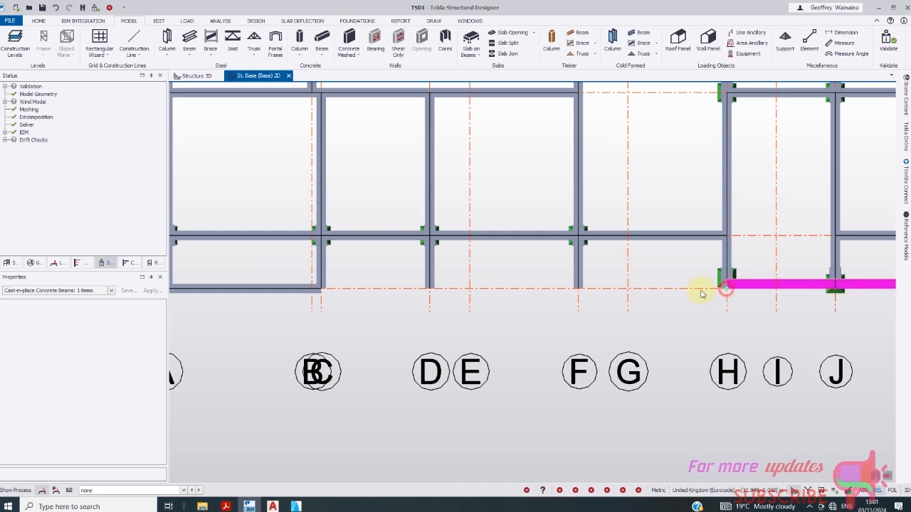
left_click(429, 289)
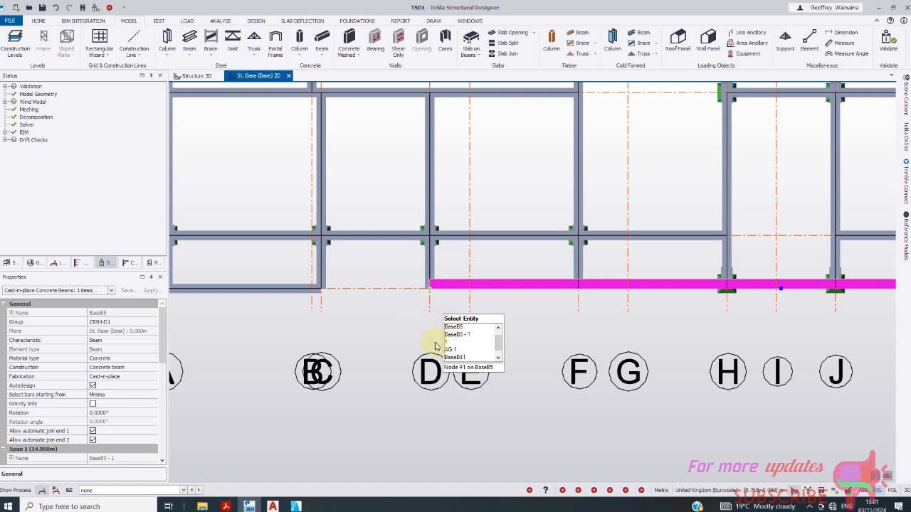
- Clear the beam selection and examine the base-level beams along grid lines 1 to 4 for missing spans
key("Escape")
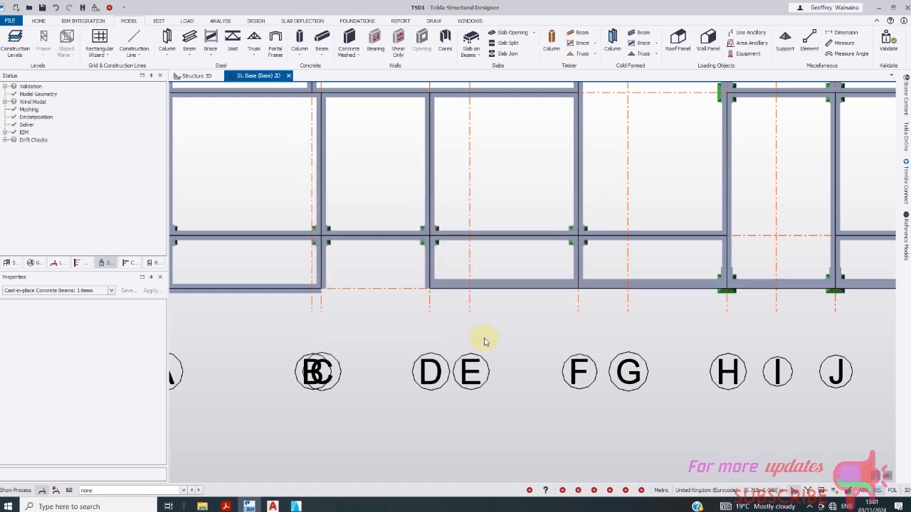
scroll(415, 269, "down", 4)
scroll(412, 272, "up", 5)
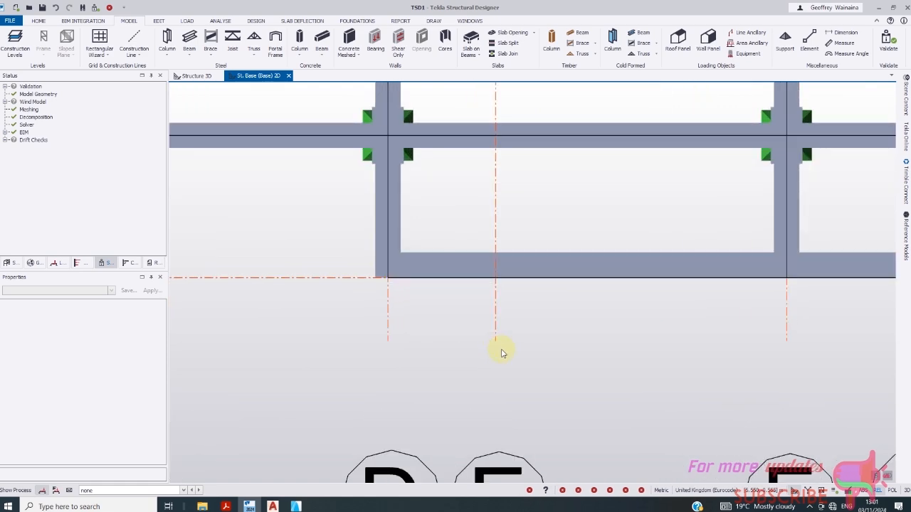
scroll(488, 332, "down", 6)
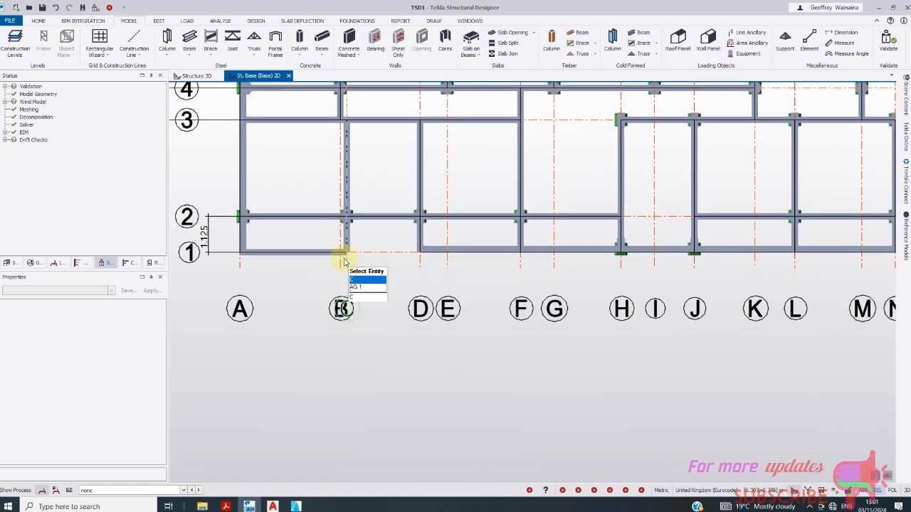
scroll(355, 249, "down", 4)
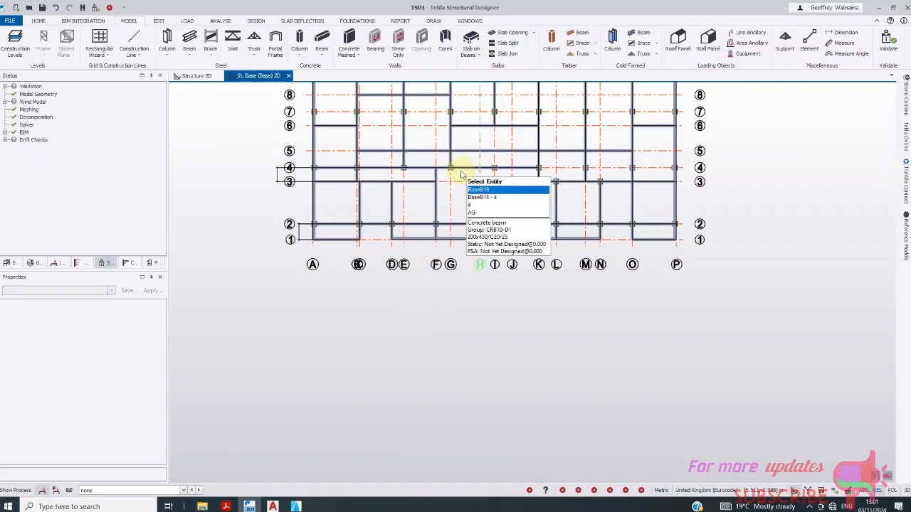
scroll(489, 235, "up", 2)
scroll(533, 240, "down", 2)
scroll(546, 204, "up", 3)
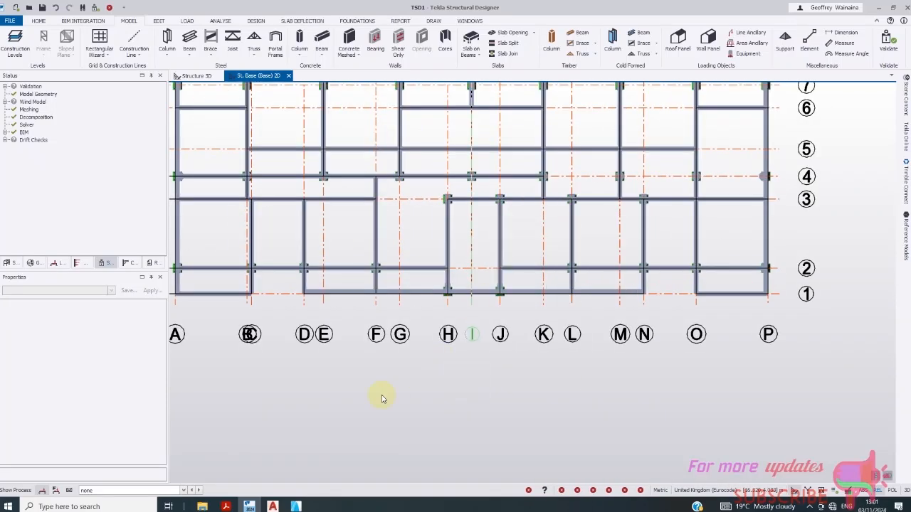
- Check the walls around the stair and front balconies in the Archicad ground floor plan, then return to the Tekla Structural Designer base plan
left_click(295, 507)
scroll(491, 265, "up", 1)
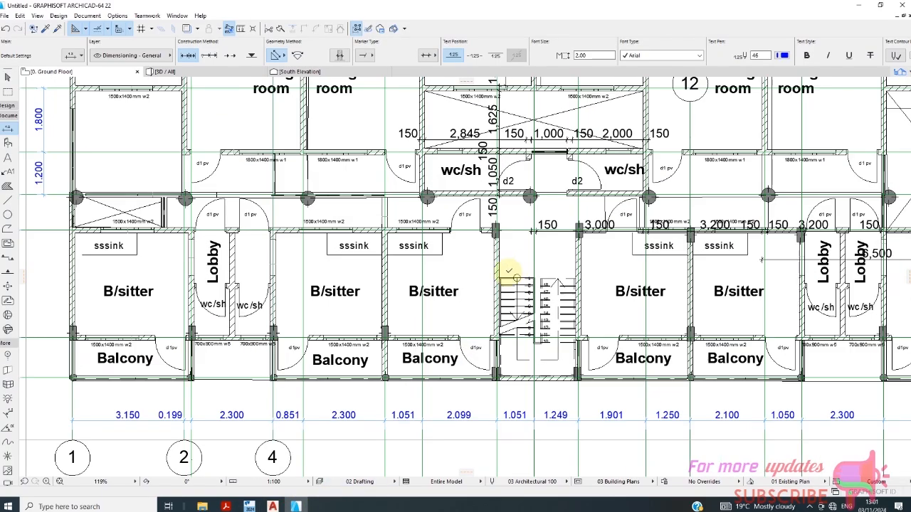
scroll(378, 456, "down", 2)
left_click(296, 506)
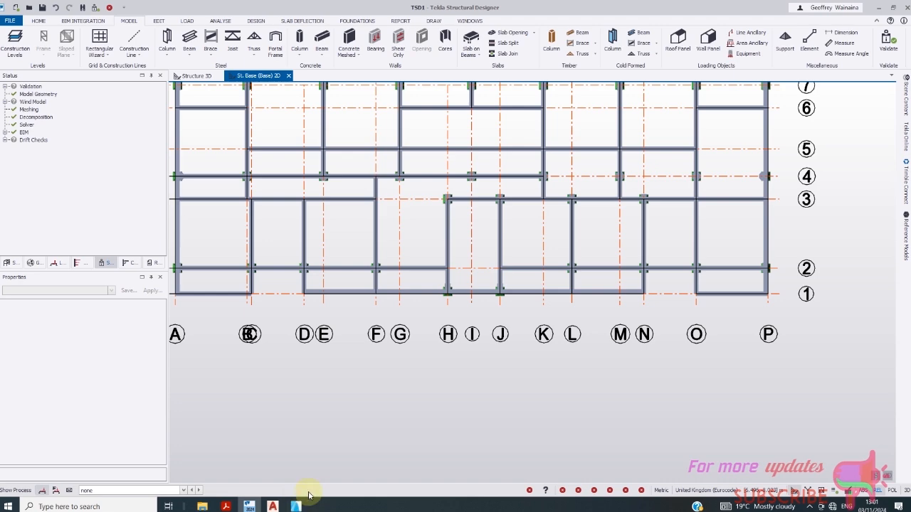
left_click(272, 507)
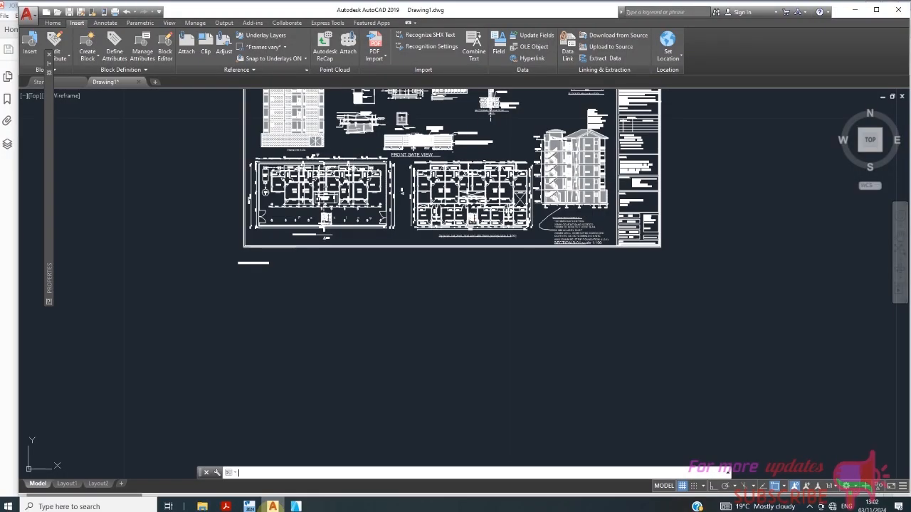
left_click(249, 506)
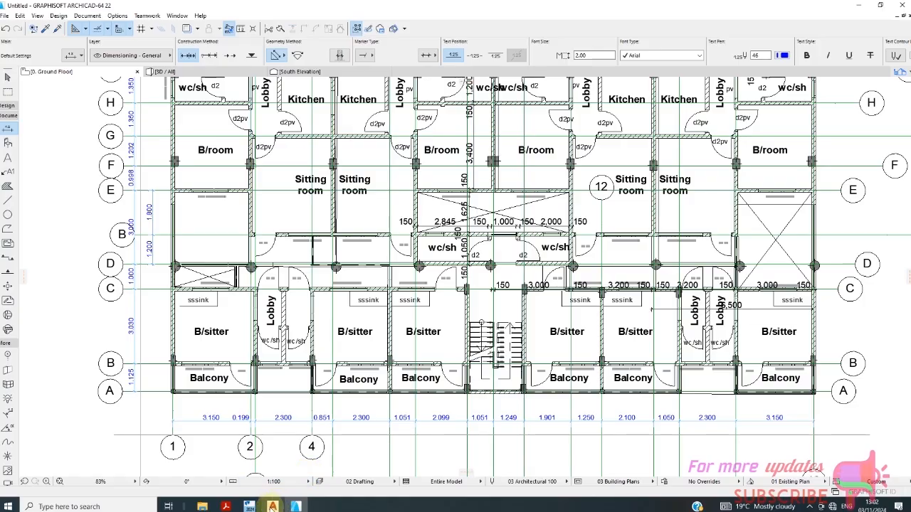
left_click(296, 506)
- Place a cast-in-place concrete beam along grid line 3 from grid F to grid H
scroll(468, 285, "up", 3)
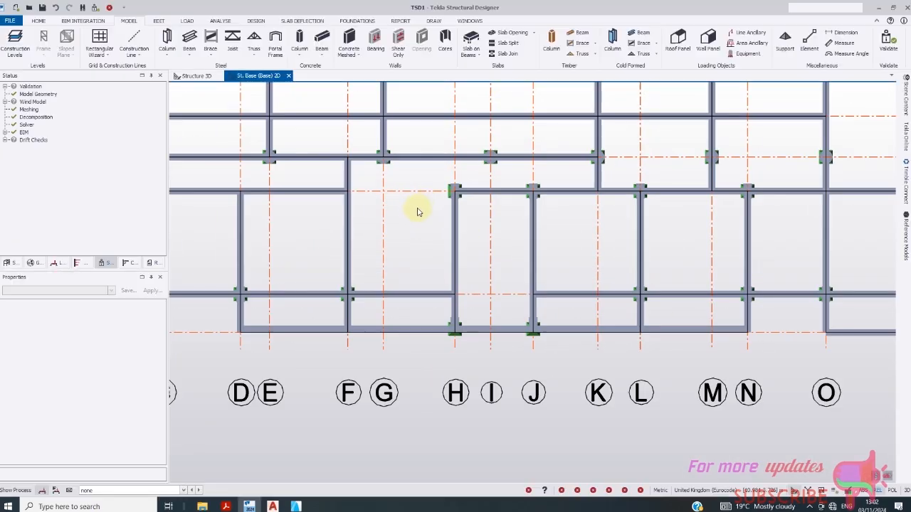
left_click(334, 194)
scroll(343, 193, "up", 2)
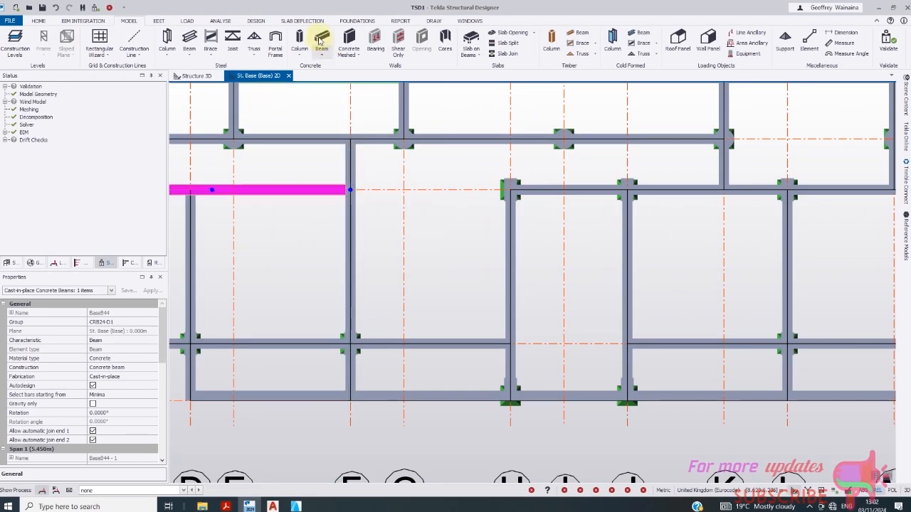
left_click(349, 190)
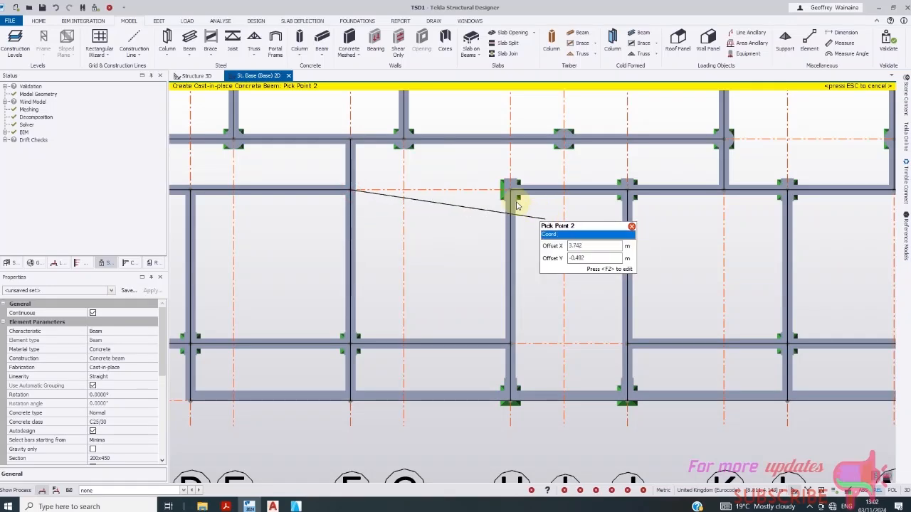
left_click(513, 192)
- Place a cast-in-place concrete beam along grid line 8 from grid L to grid O and end beam placement
scroll(448, 245, "down", 5)
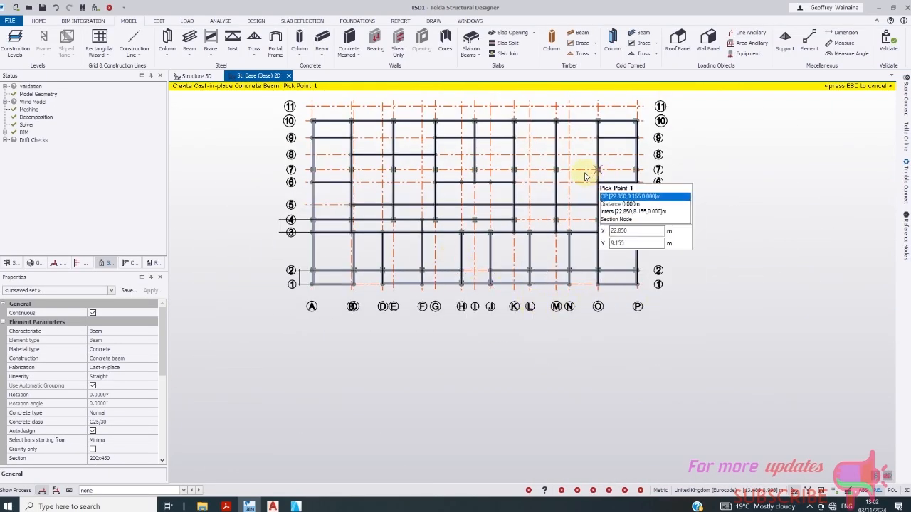
scroll(527, 169, "up", 3)
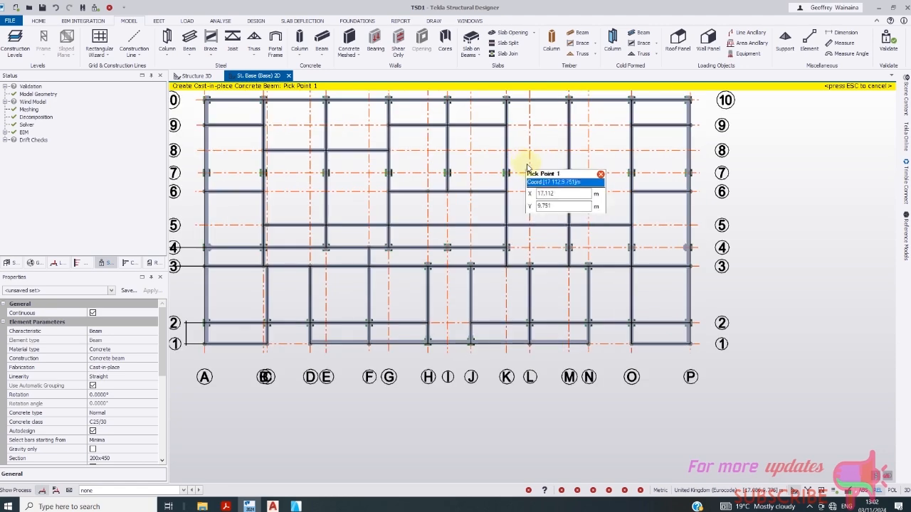
left_click(532, 153)
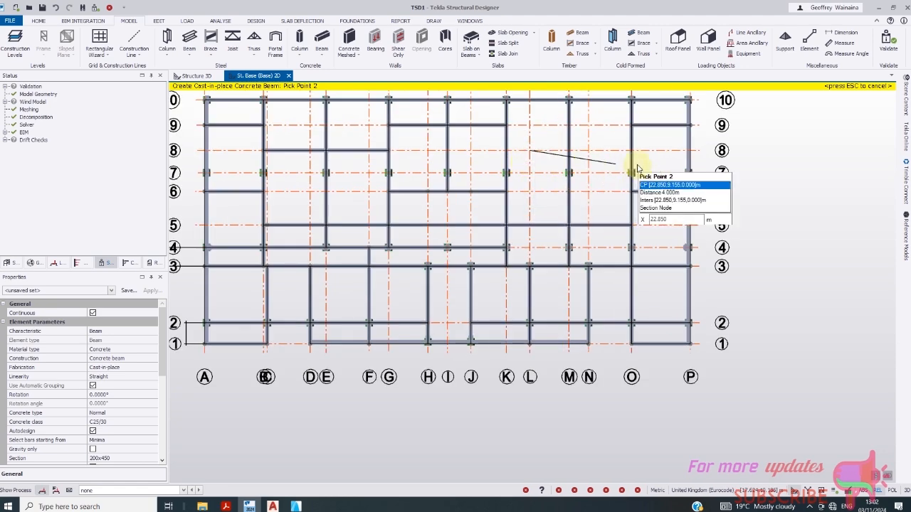
scroll(632, 152, "up", 3)
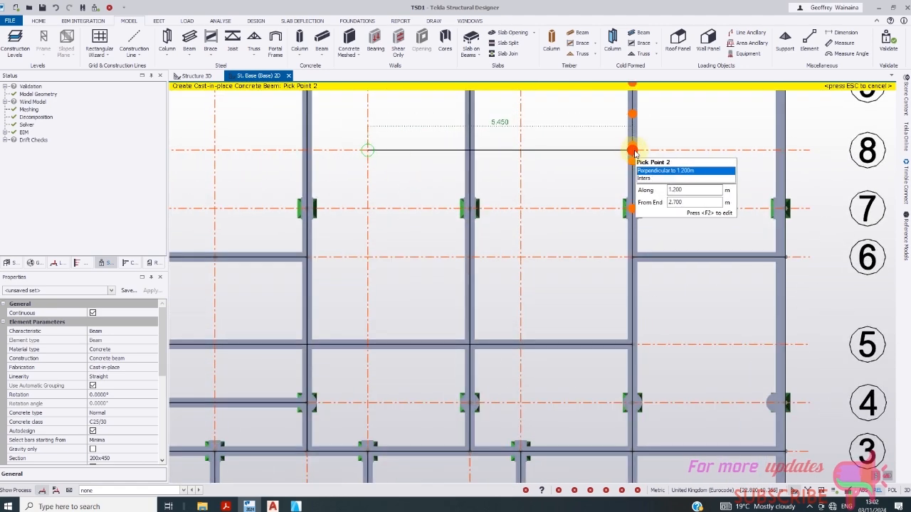
left_click(632, 152)
key("Escape")
scroll(629, 194, "down", 3)
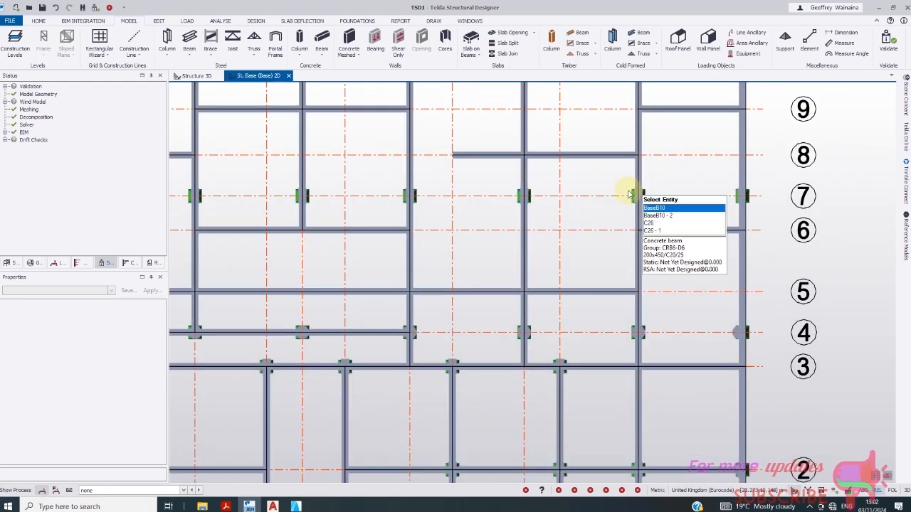
- Extend the grid line 8 beam's end from grid L to grid K
scroll(612, 193, "down", 2)
left_click(494, 170)
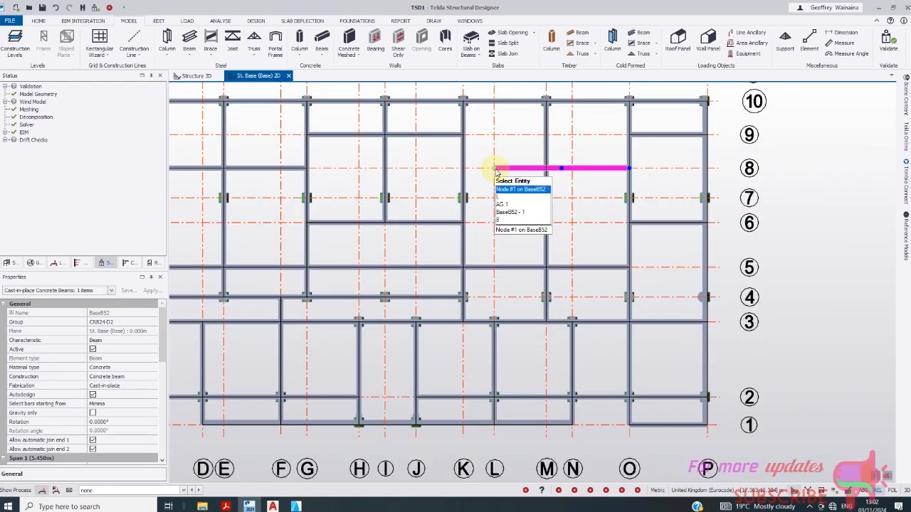
left_click(494, 169)
left_click(466, 169)
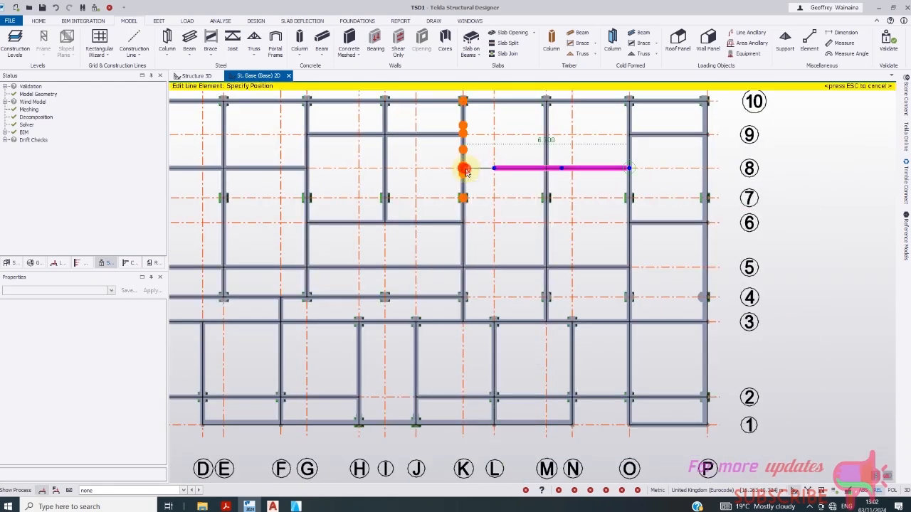
left_click(465, 169)
scroll(494, 197, "down", 4)
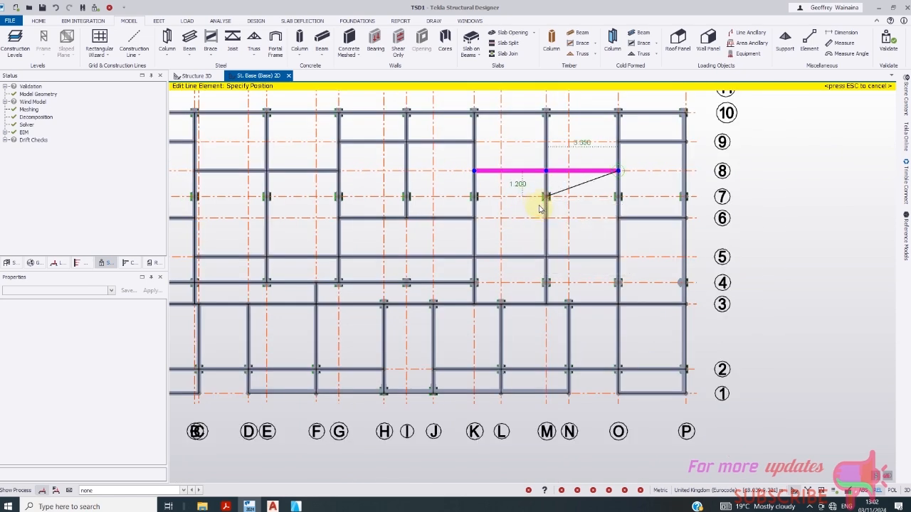
key("Escape")
- Extend the beams on grids B and E from grid line 10 to grid line 11
scroll(528, 225, "down", 1)
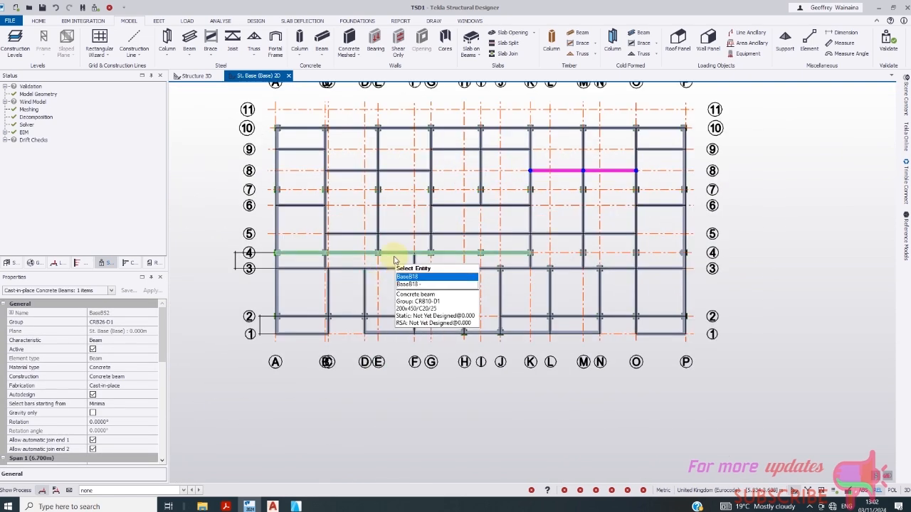
scroll(335, 127, "up", 3)
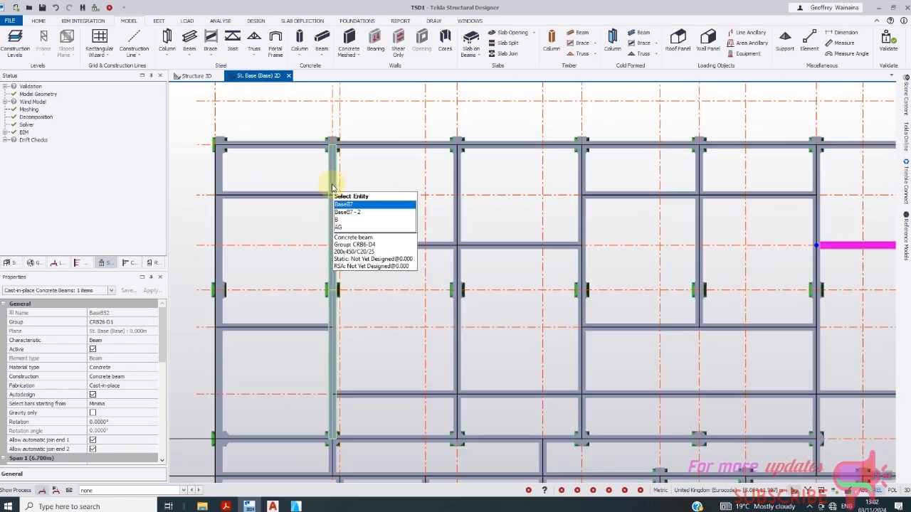
left_click(332, 184)
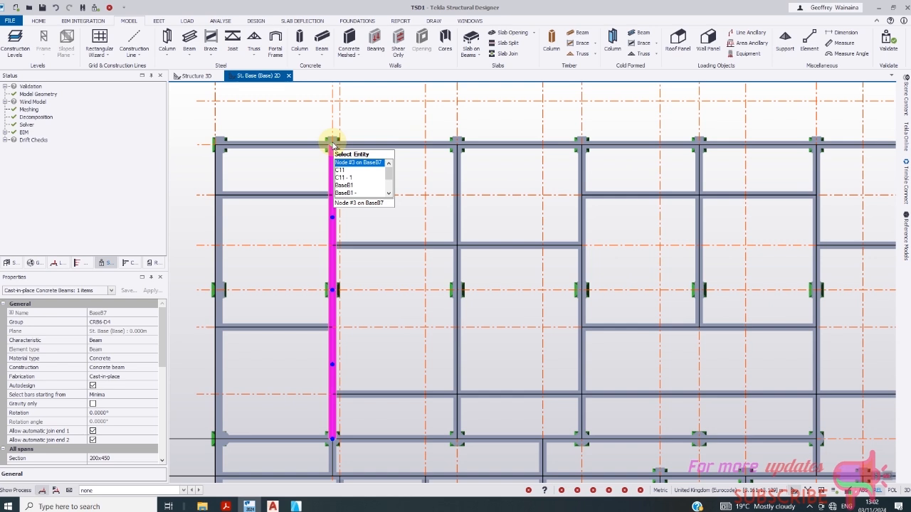
left_click(331, 146)
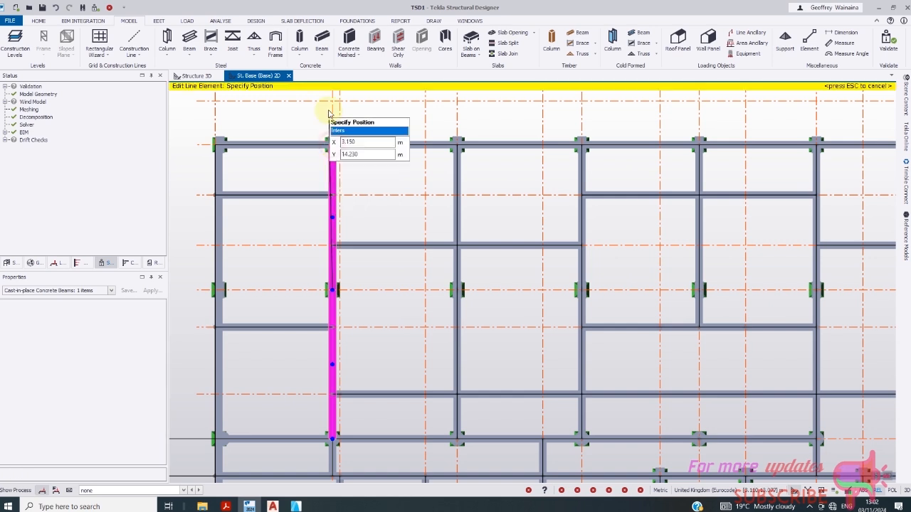
left_click(329, 107)
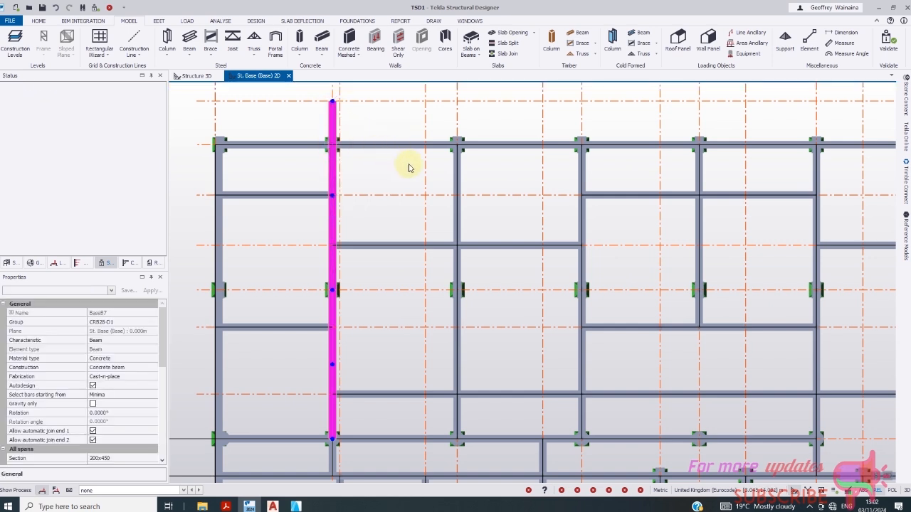
left_click(456, 146)
left_click(457, 146)
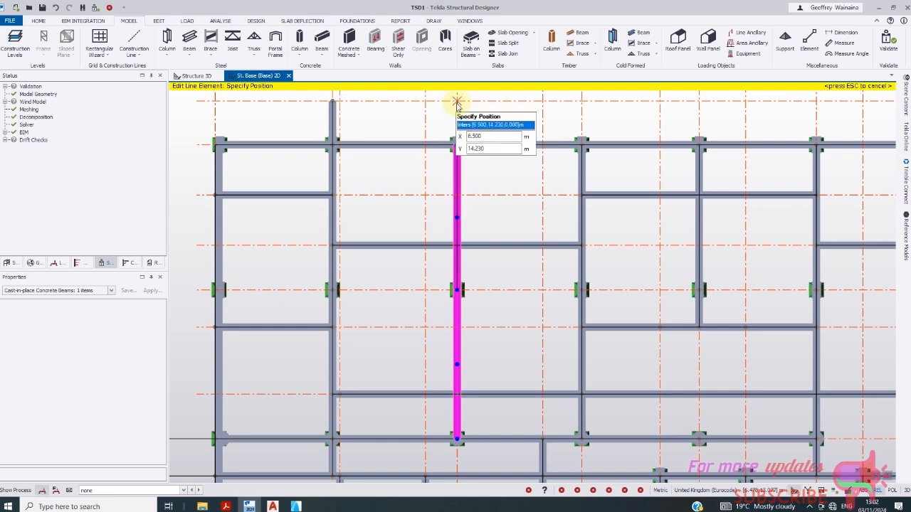
left_click(456, 101)
- Extend the beams on grids G and K from grid line 10 to grid line 11
left_click(582, 147)
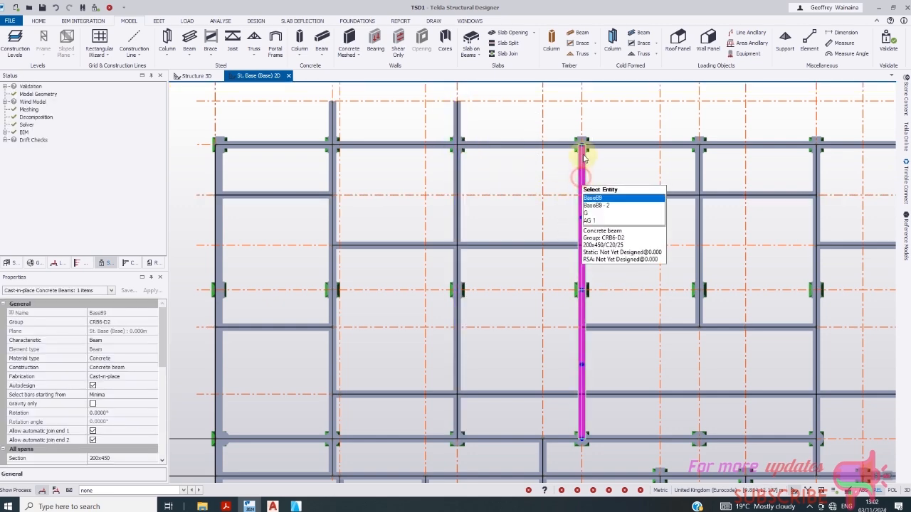
left_click(582, 146)
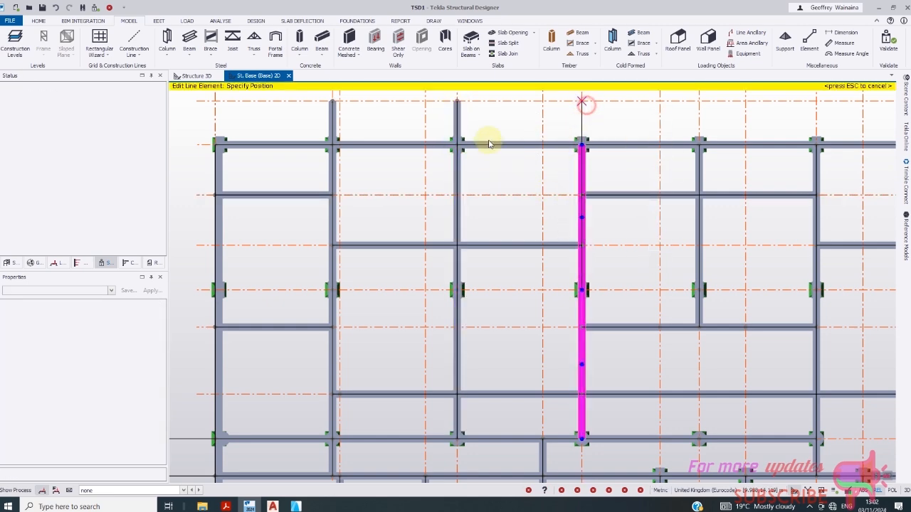
left_click(583, 101)
scroll(313, 156, "down", 1)
scroll(308, 156, "down", 2)
scroll(665, 186, "up", 2)
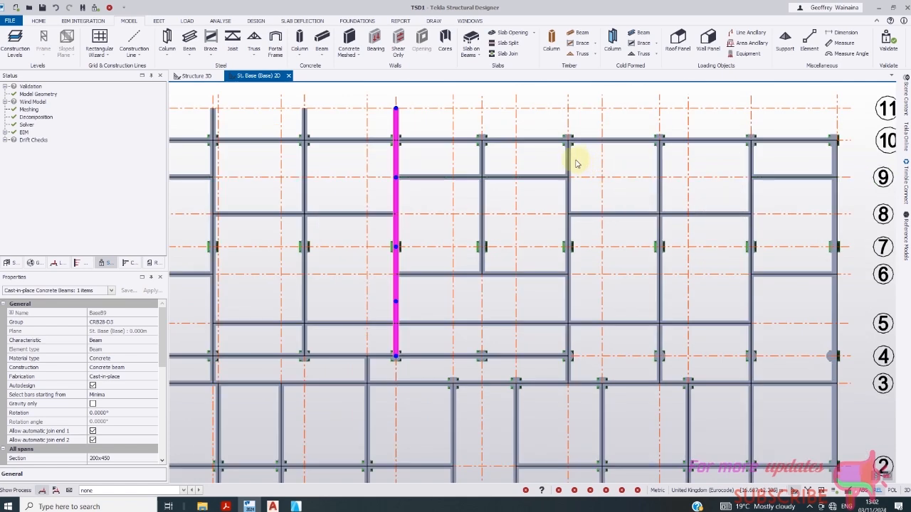
left_click(571, 163)
left_click(568, 141)
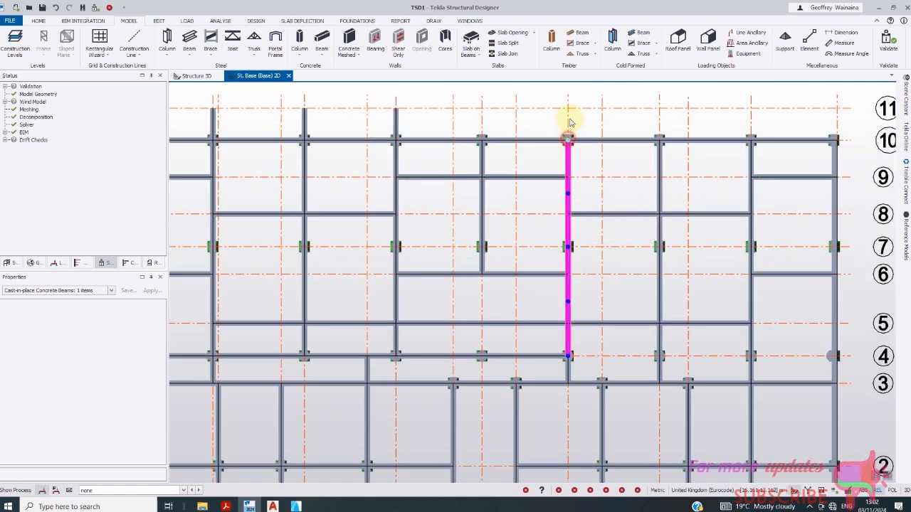
left_click(569, 110)
- Extend the beams on grids M and O from grid line 10 to grid line 11
left_click(660, 174)
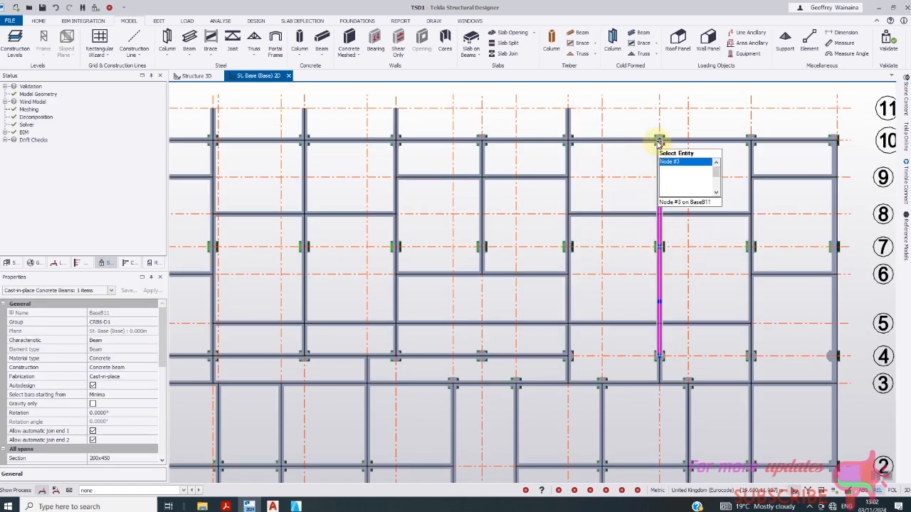
left_click(660, 141)
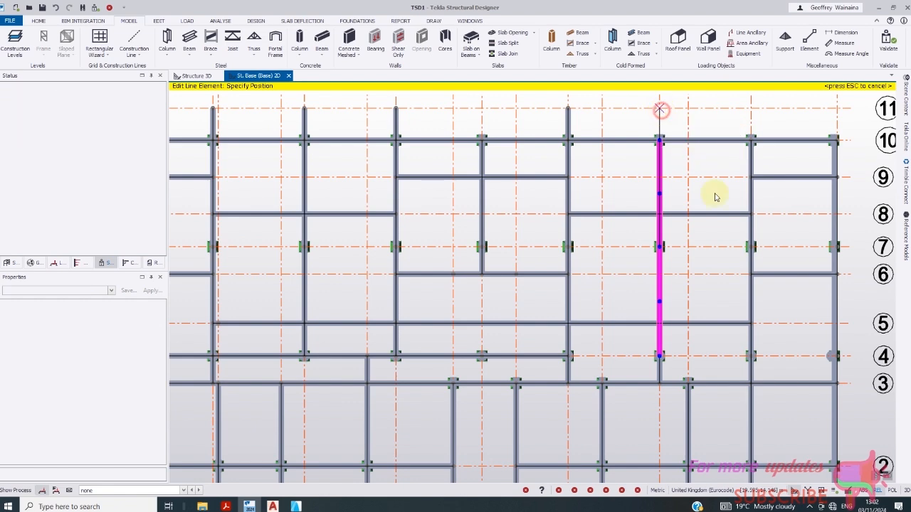
left_click(750, 189)
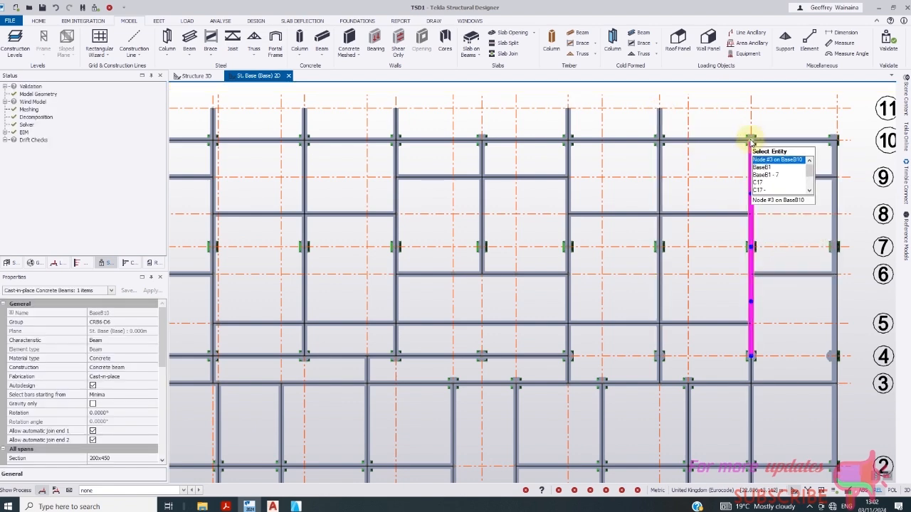
left_click(750, 140)
left_click(752, 112)
scroll(570, 204, "down", 3)
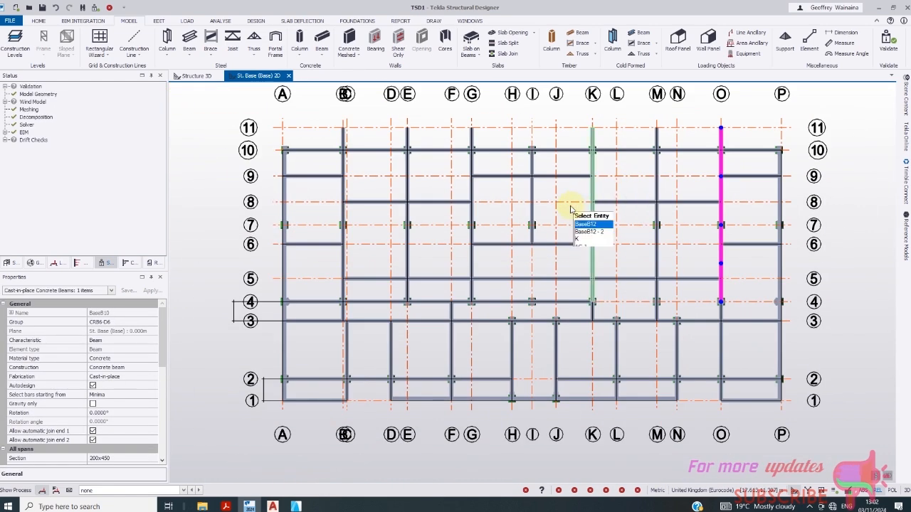
- Draw cast-in-place concrete beams along grid line 11 from grid B to E and from E to G
left_click(321, 59)
scroll(326, 146, "up", 5)
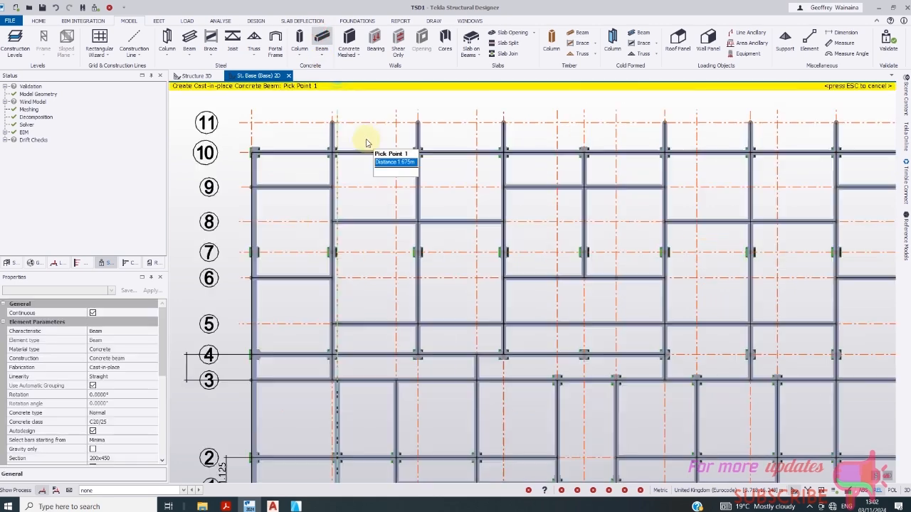
left_click(327, 119)
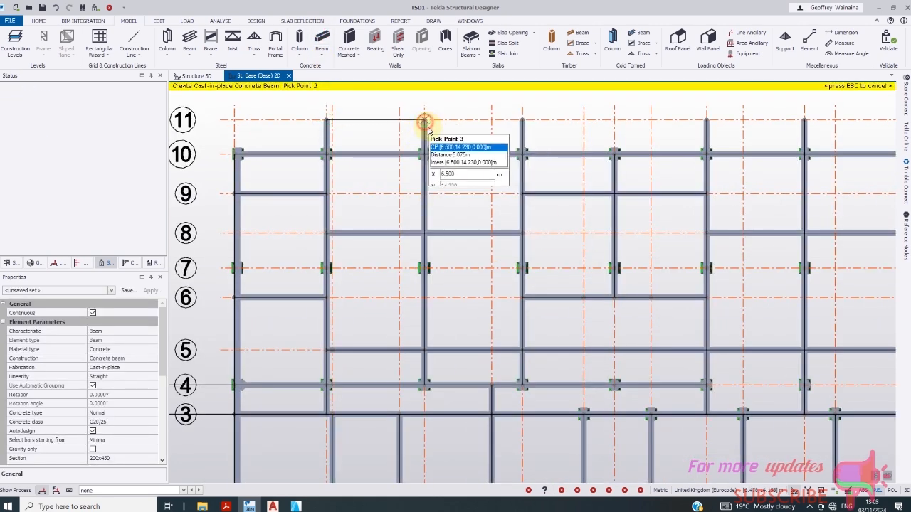
left_click(423, 120)
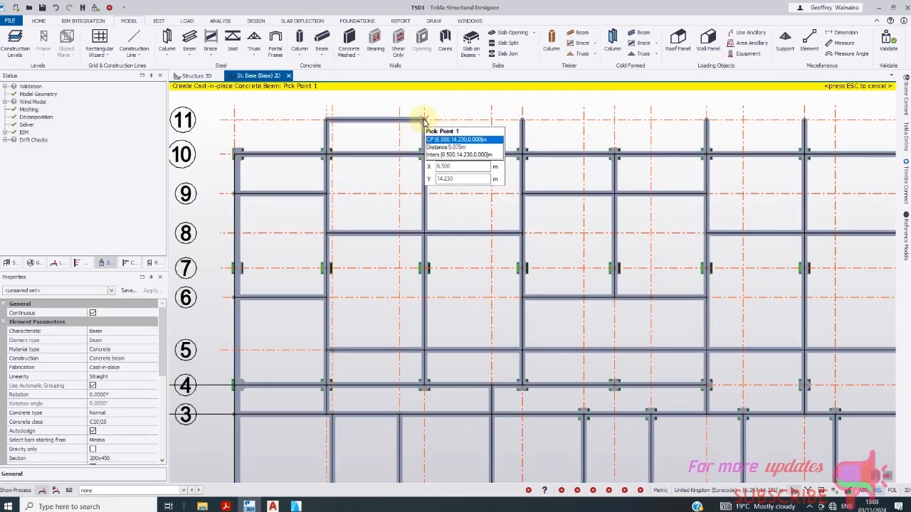
left_click(424, 119)
left_click(530, 125)
- Draw cast-in-place concrete beams along grid line 11 from grid K to M and from M to O
scroll(618, 189, "down", 5)
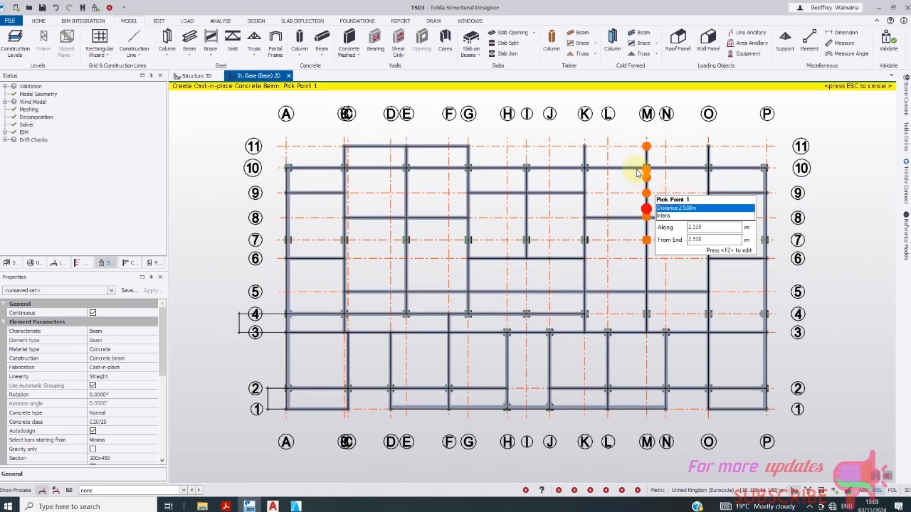
scroll(570, 141, "up", 6)
left_click(560, 142)
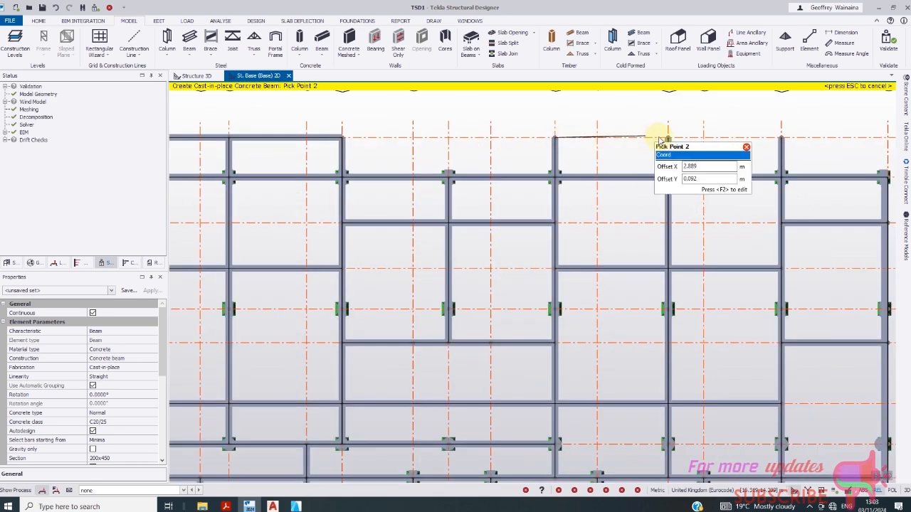
left_click(670, 139)
key("Escape")
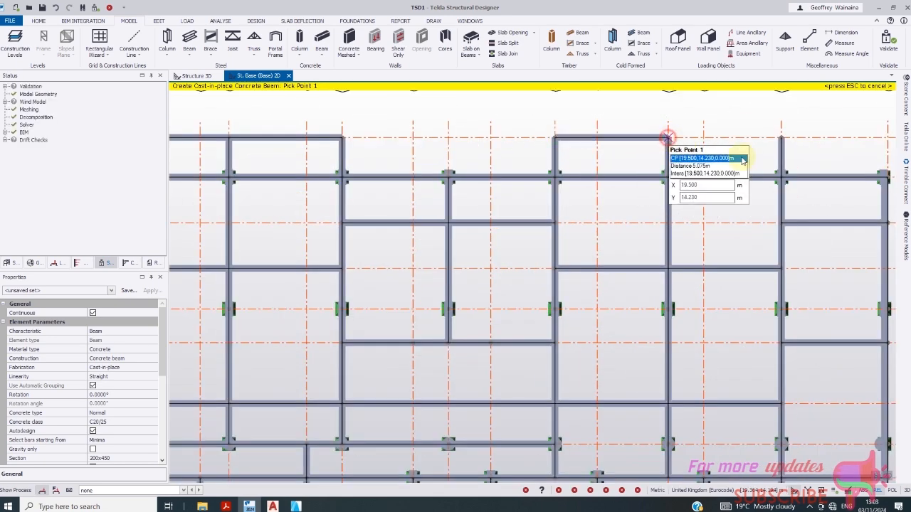
left_click(669, 137)
left_click(782, 137)
key("Escape")
scroll(533, 178, "down", 3)
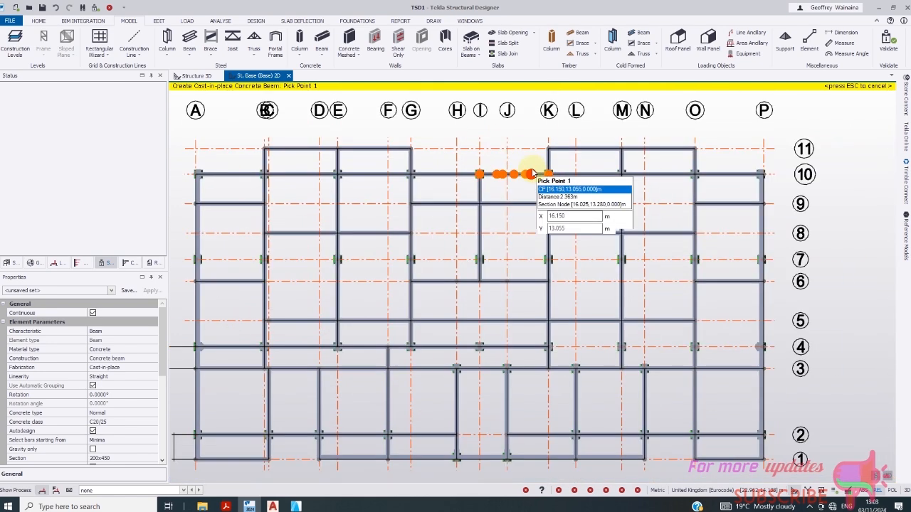
key("Escape")
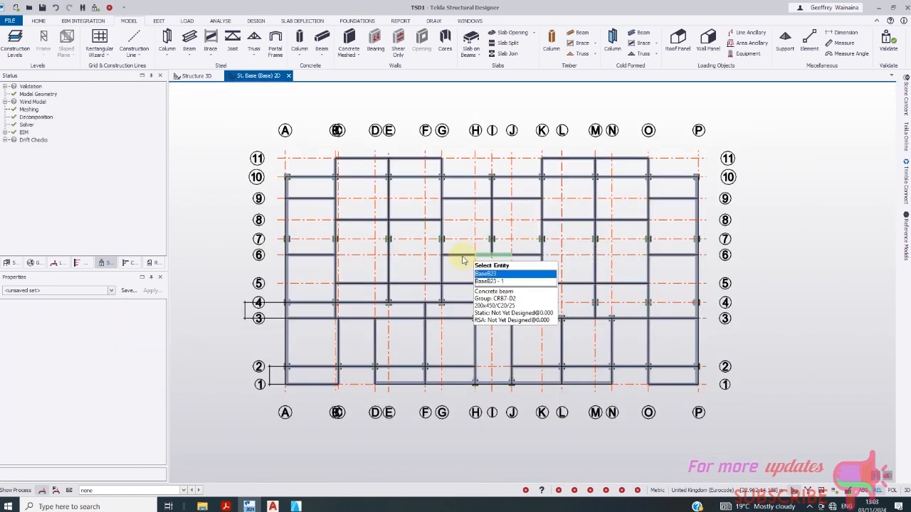
- Rationalize the model, removing unused planes, grid lines and construction lines and shrinking or extending the remaining grid and construction lines
scroll(470, 259, "down", 1)
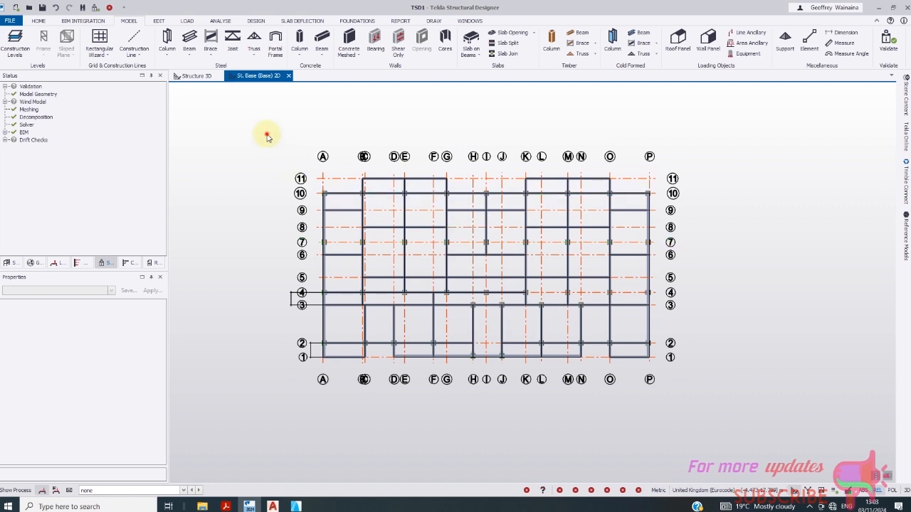
left_click_drag(266, 133, 722, 402)
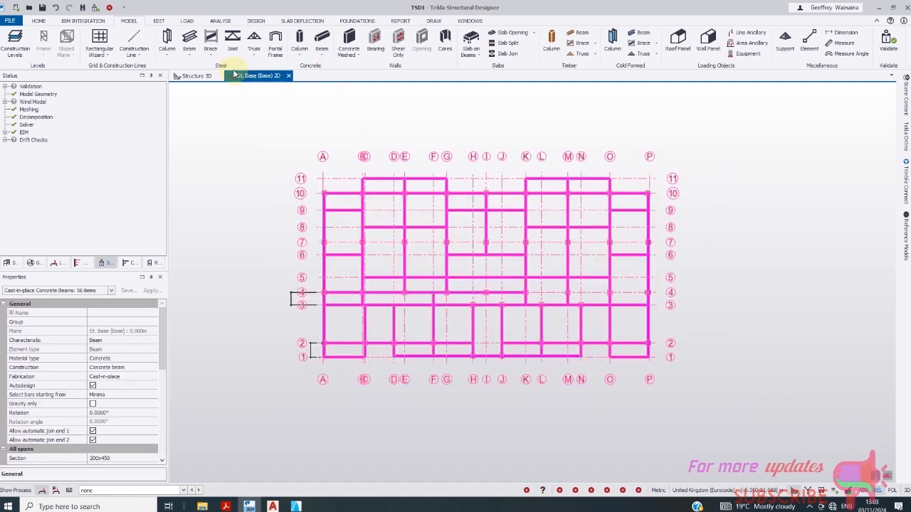
left_click(158, 22)
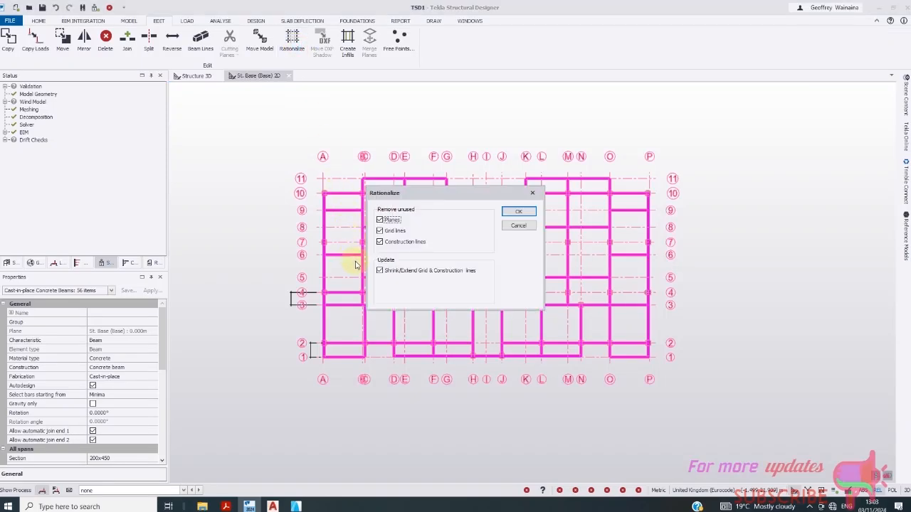
left_click(519, 213)
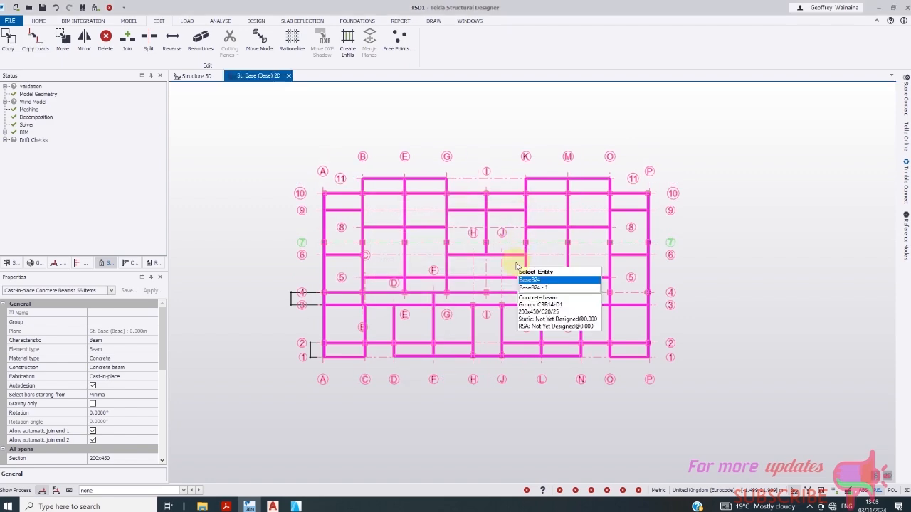
scroll(420, 288, "up", 4)
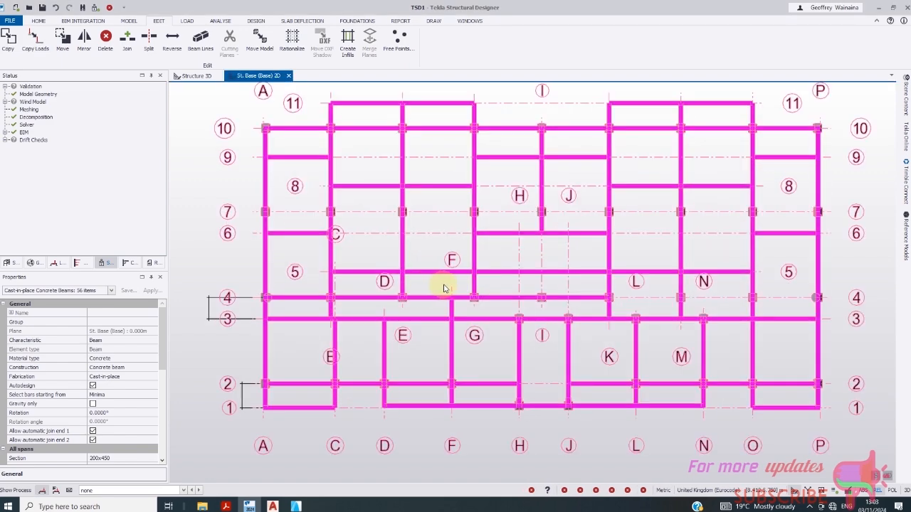
scroll(435, 279, "down", 2)
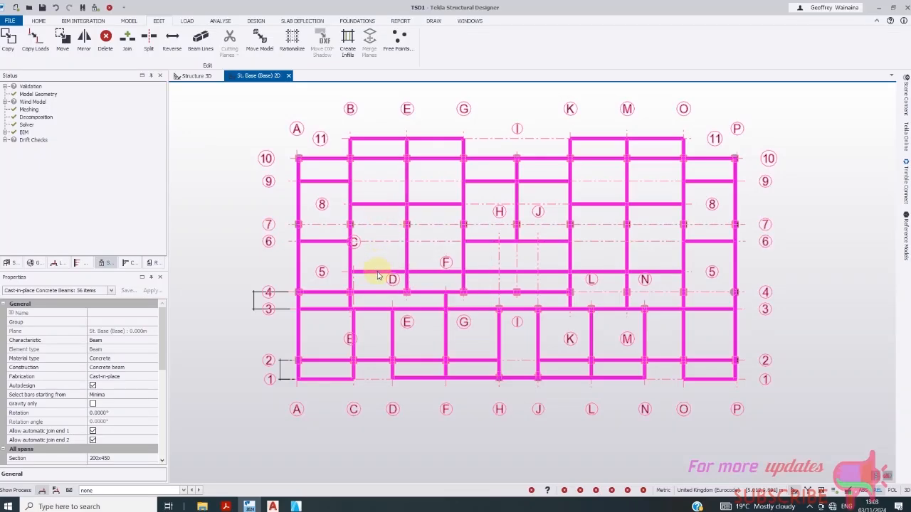
key("Escape")
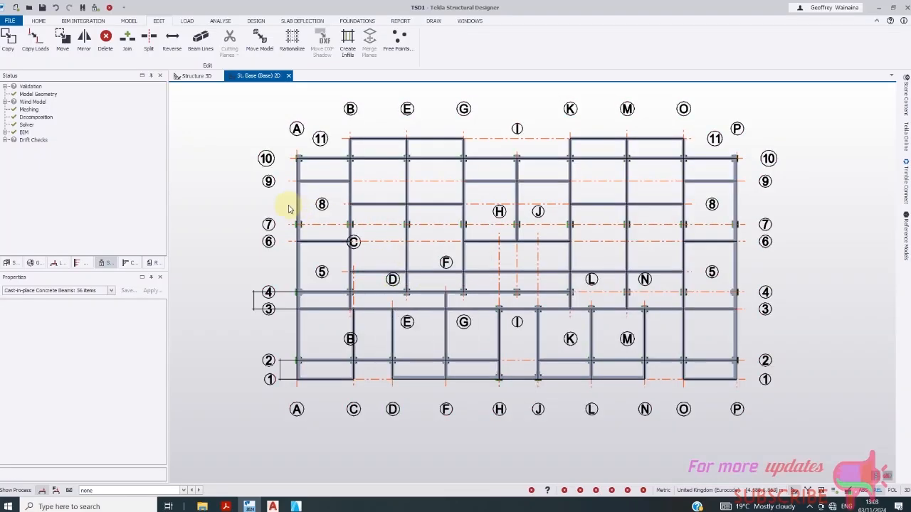
- Validate the model and expand the general model validation results
scroll(289, 207, "down", 3)
scroll(373, 210, "up", 4)
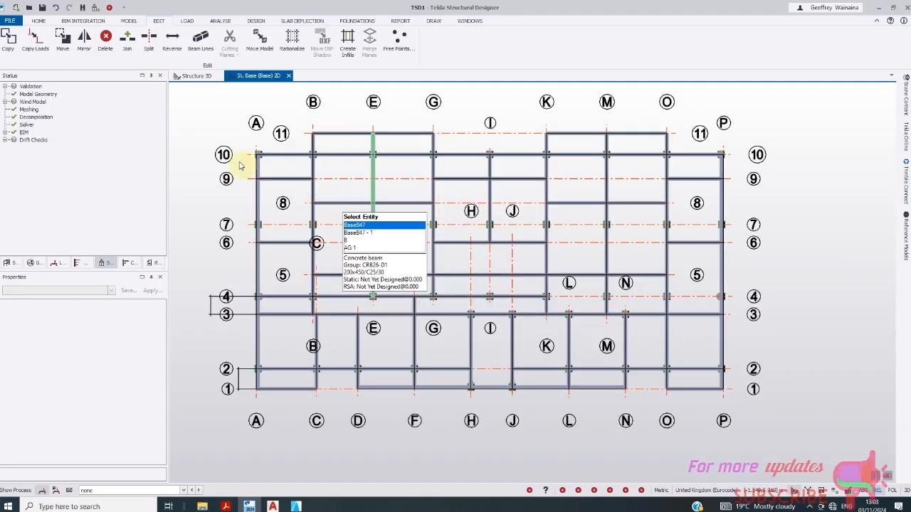
left_click(39, 21)
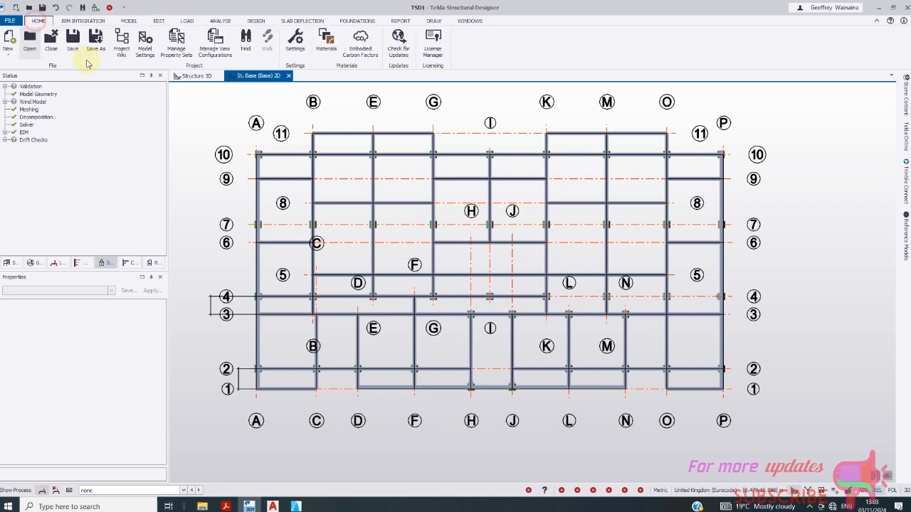
left_click(129, 21)
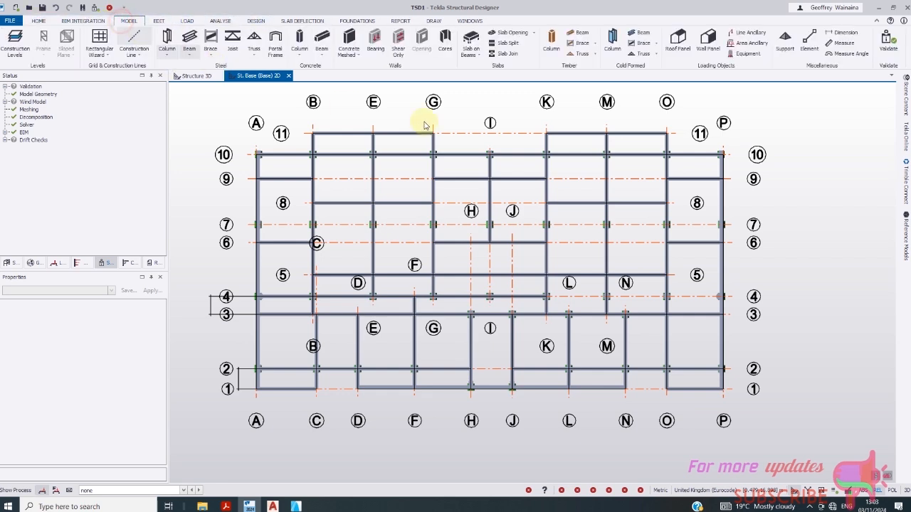
left_click(888, 44)
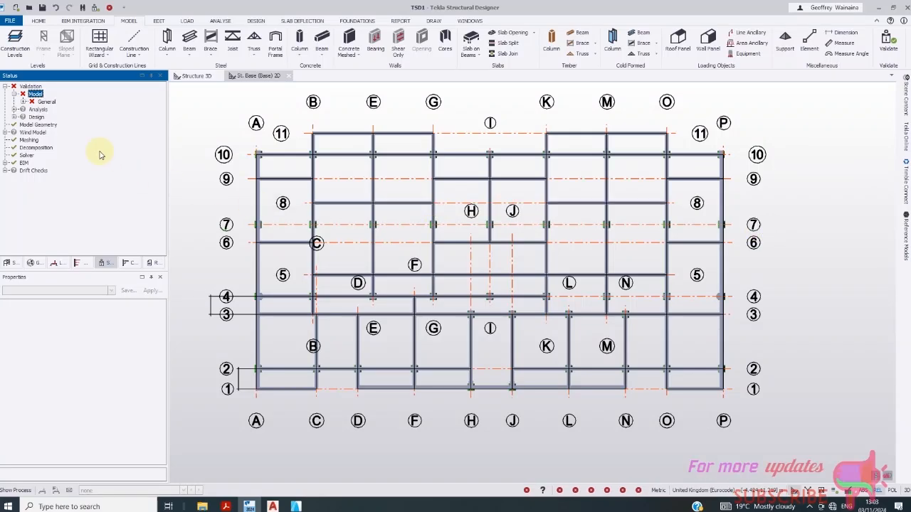
left_click(23, 102)
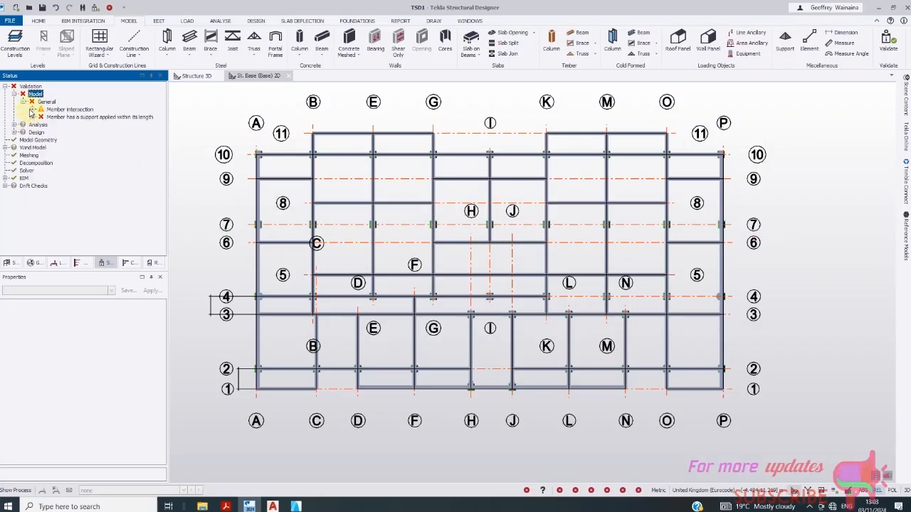
- Locate the crossing beams BaseB47 and BaseB8 from the first member intersection warning and inspect where they cross
left_click(31, 109)
left_click(42, 117)
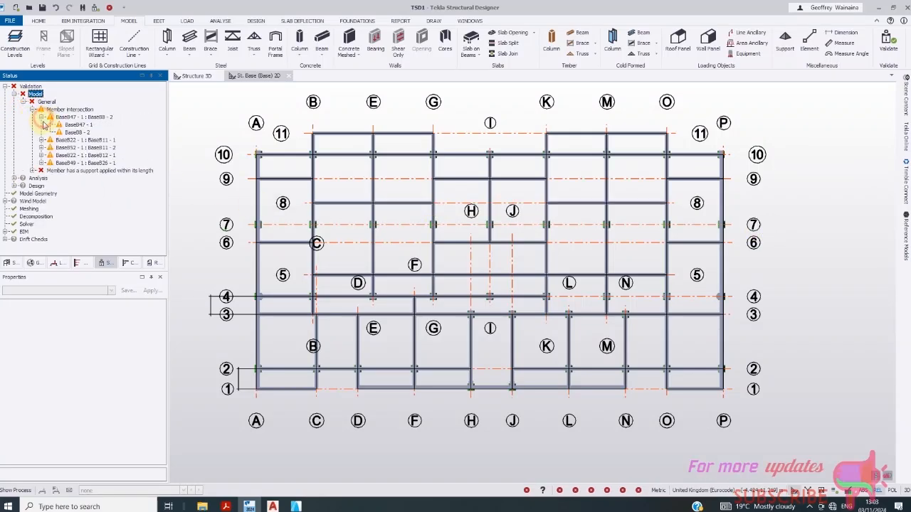
left_click(78, 125)
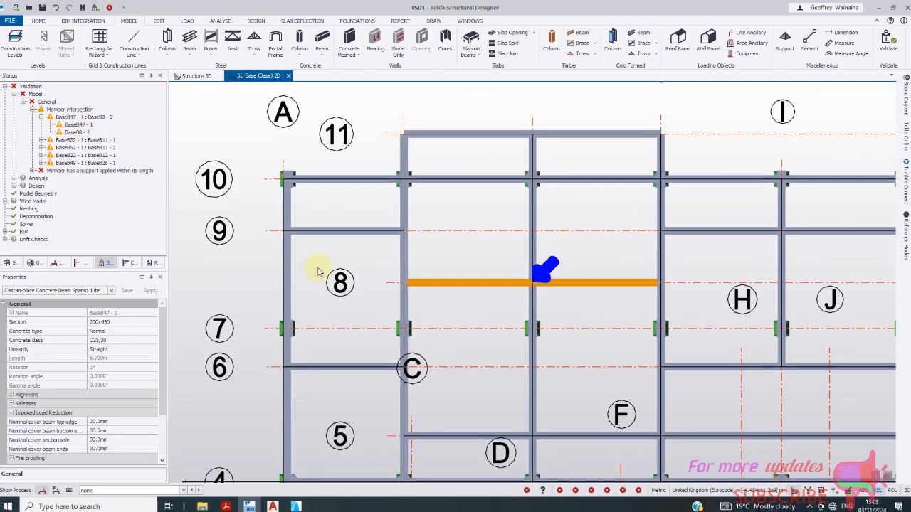
scroll(618, 258, "up", 3)
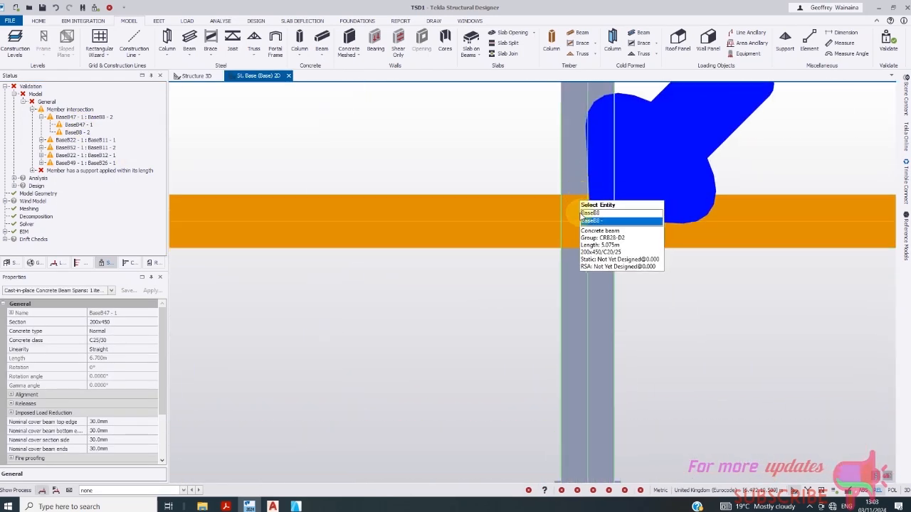
scroll(371, 239, "down", 1)
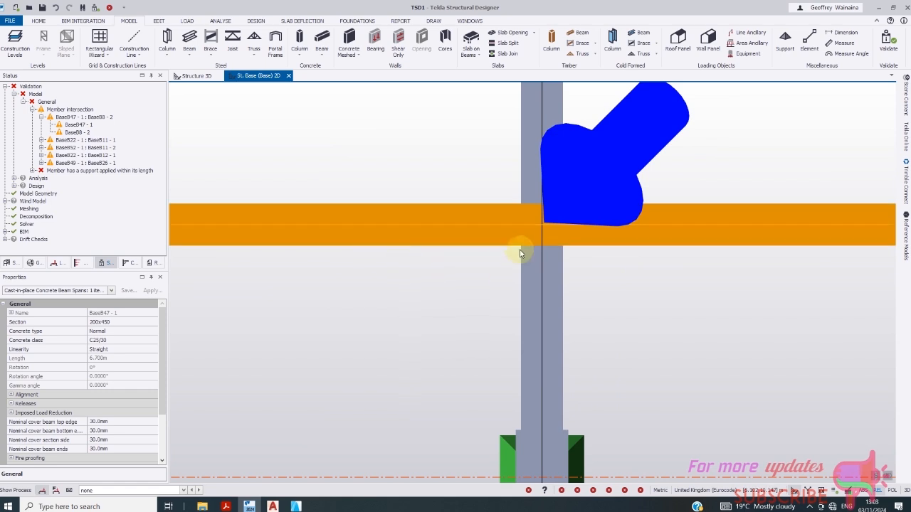
left_click(79, 132)
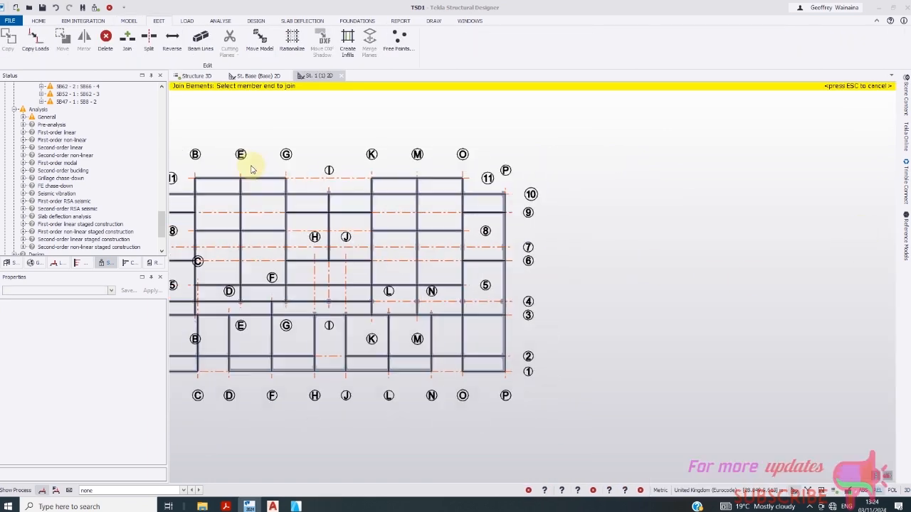
- Try to create slab items on beams by selecting enclosed bays on the St. 1 (1) plan
middle_click_drag(307, 169, 313, 171)
scroll(330, 170, "down", 1)
left_click(130, 21)
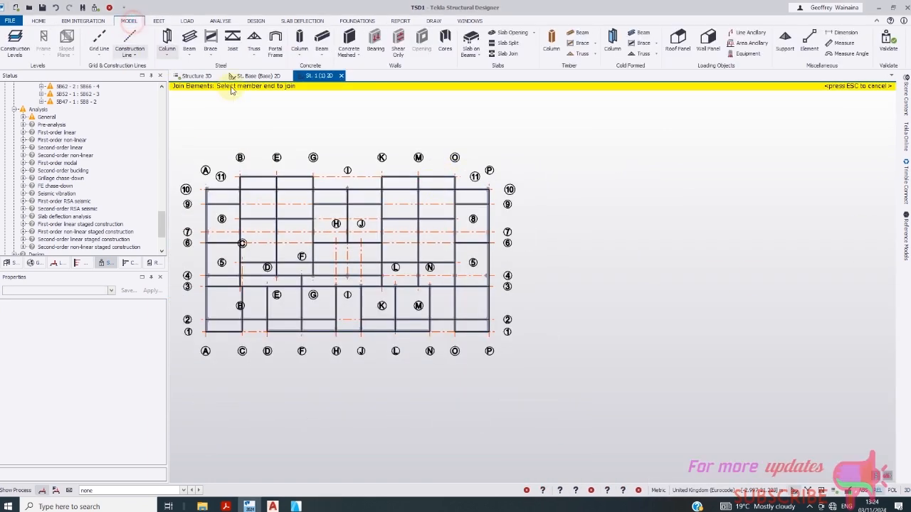
left_click(470, 45)
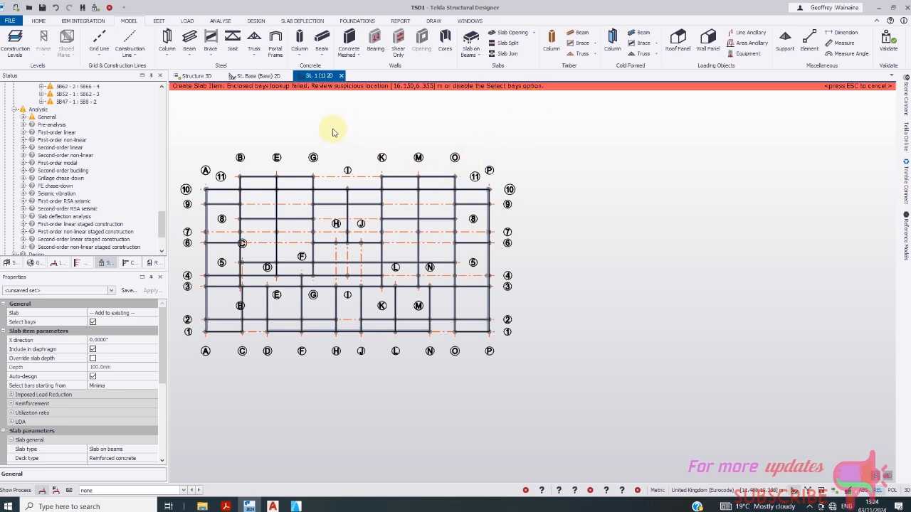
key("Escape")
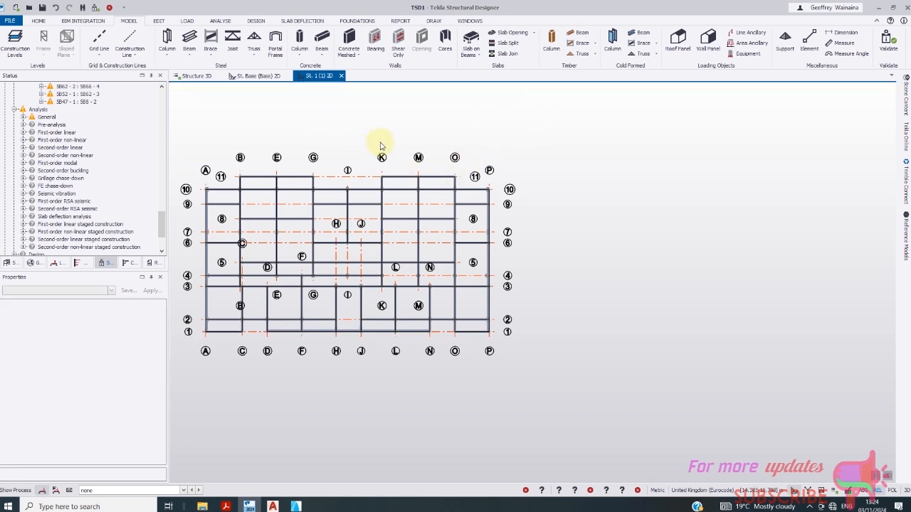
- Start joining the beam ends where gridlines 2 and O meet on the St. 1 (1) plan
left_click(158, 21)
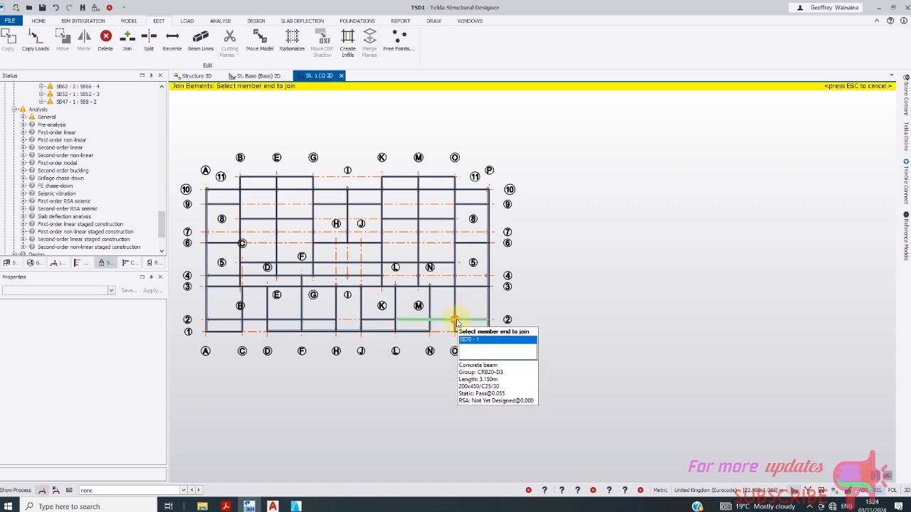
scroll(388, 343, "up", 1)
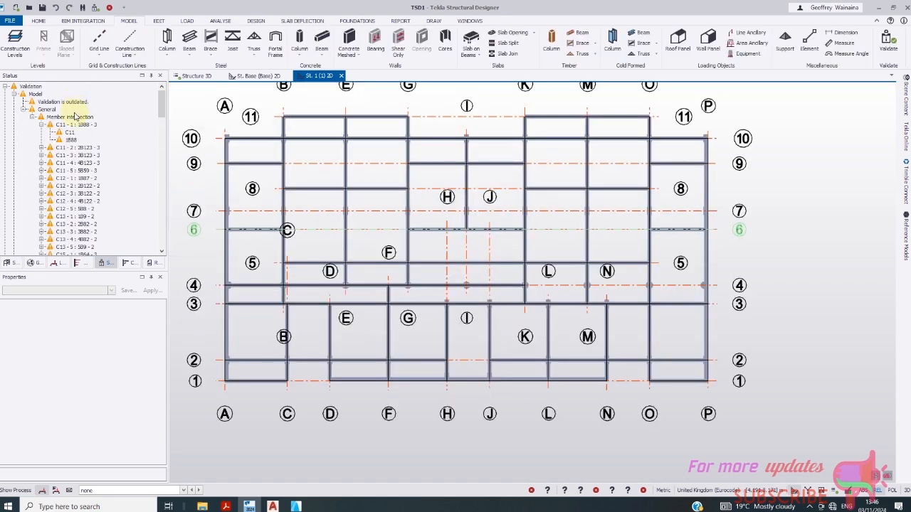
- Revalidate the model and return to the first member intersection warnings
mouse_move(73, 118)
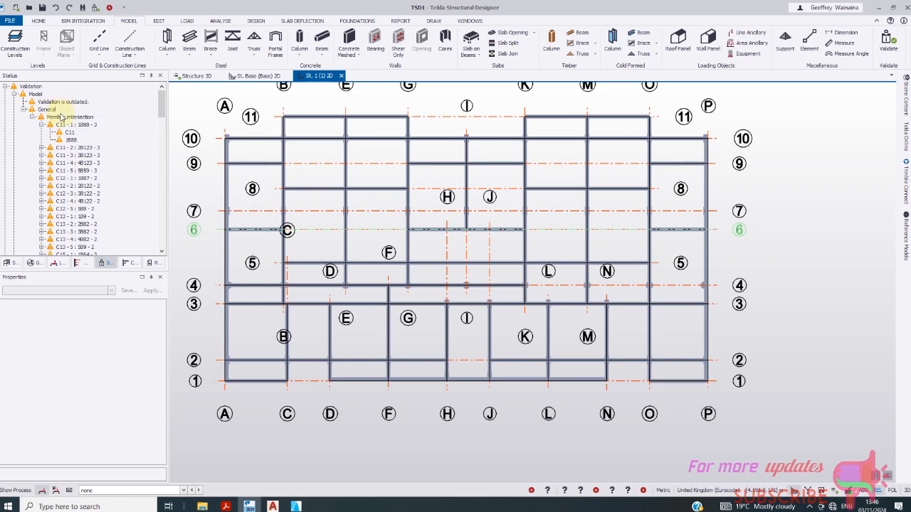
left_click(96, 9)
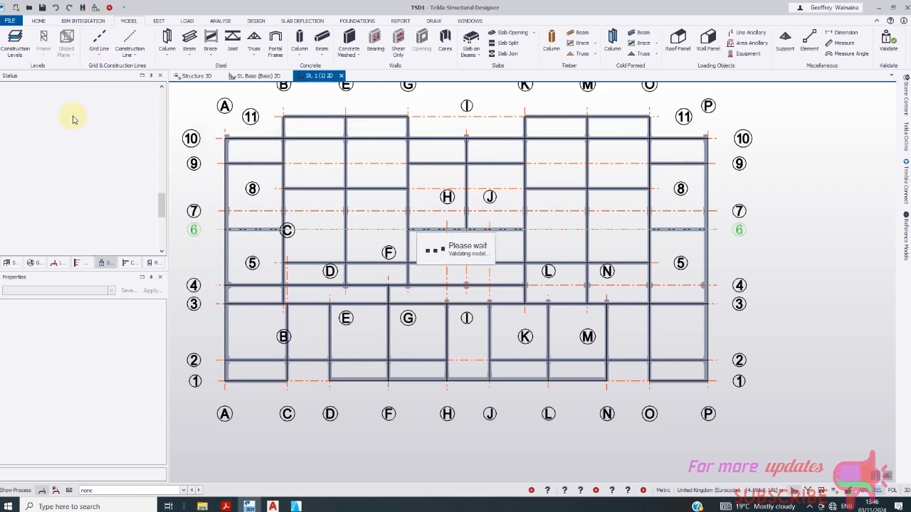
mouse_move(67, 109)
scroll(68, 109, "up", 20)
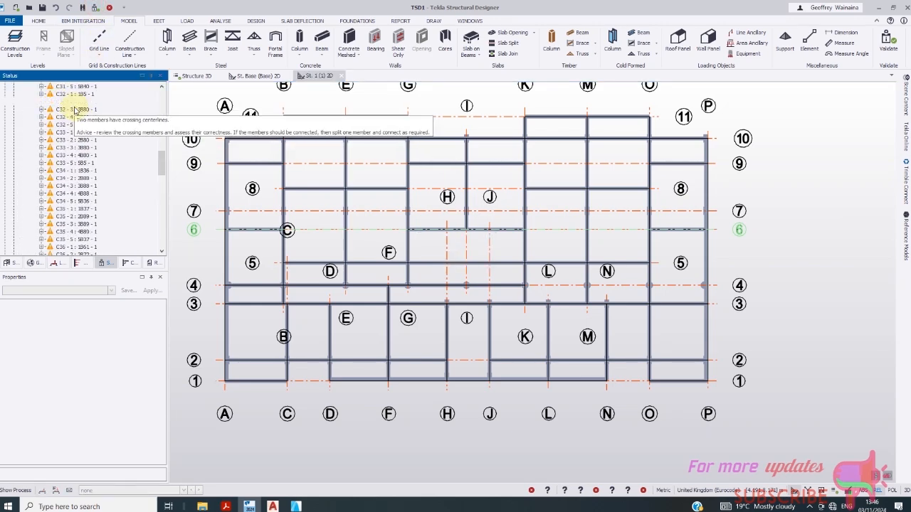
scroll(79, 111, "up", 3)
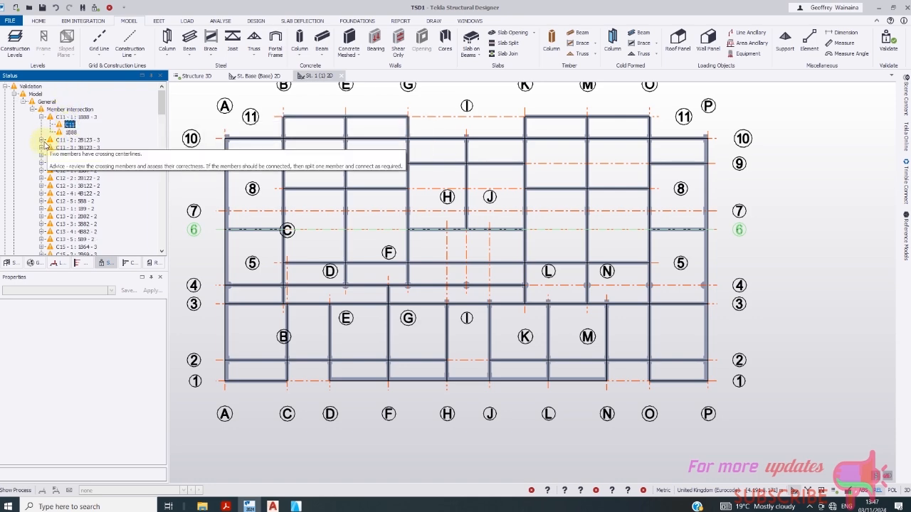
- Locate column C11 and beam 1B88 from their member intersection warning and examine where they cross
left_click(42, 140)
double_click(66, 118)
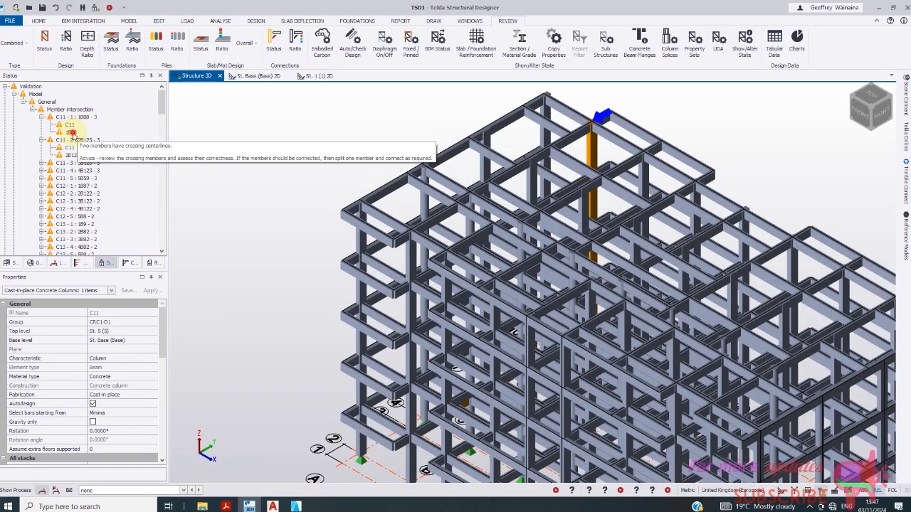
double_click(77, 134)
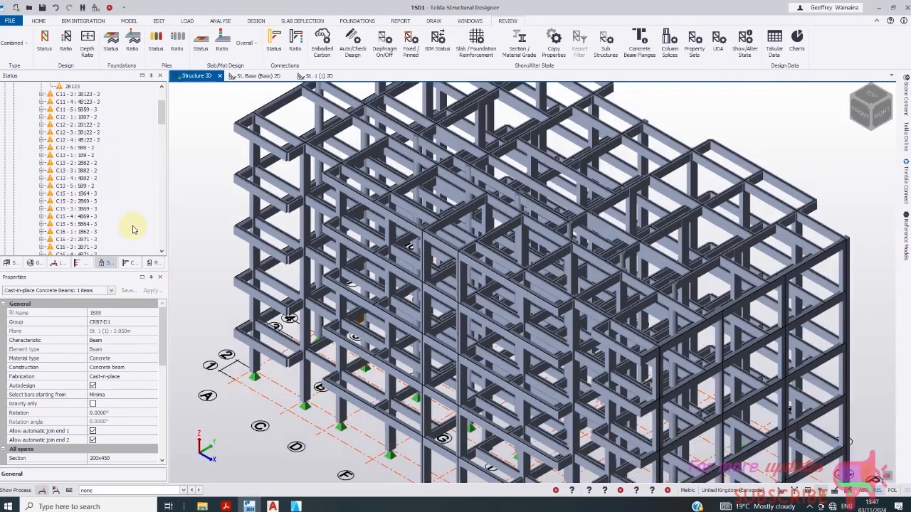
double_click(70, 126)
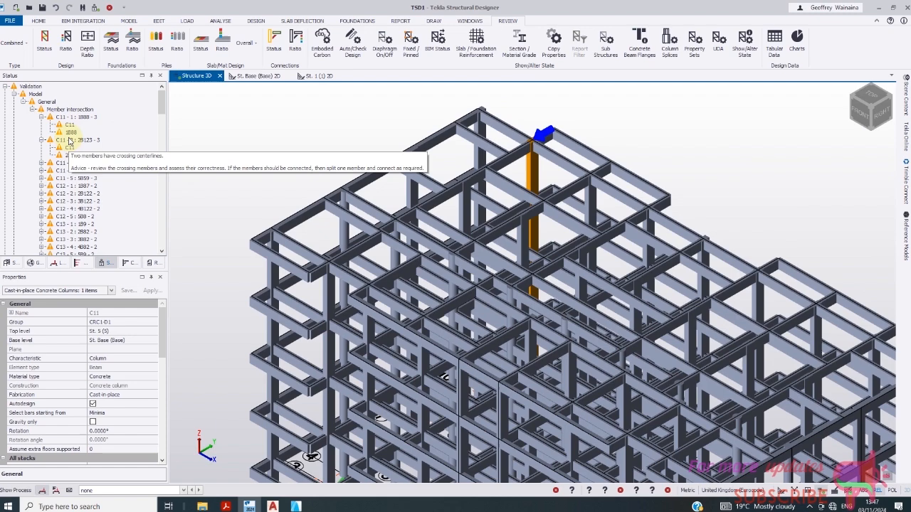
double_click(70, 140)
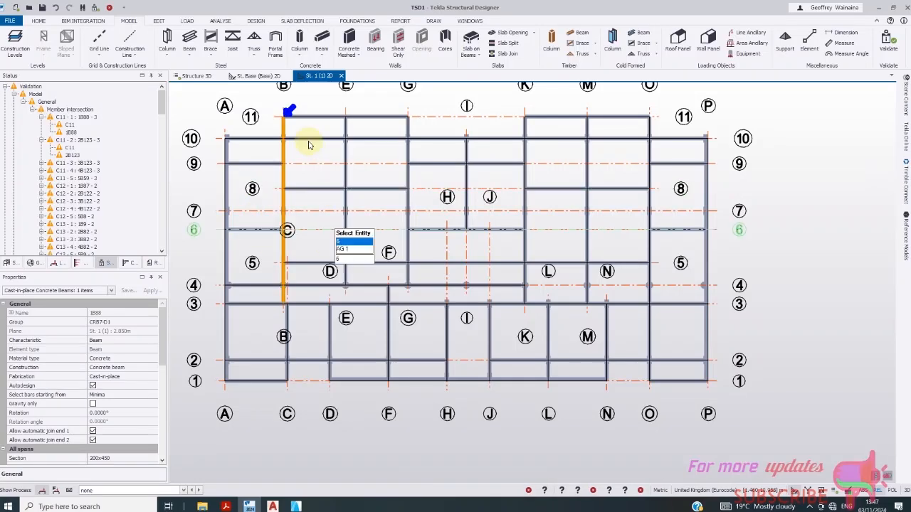
- Shorten beam 1B88 on gridline B by moving its end from gridline 11 to gridline 10
scroll(297, 131, "up", 4)
scroll(285, 221, "down", 2)
scroll(284, 221, "up", 6)
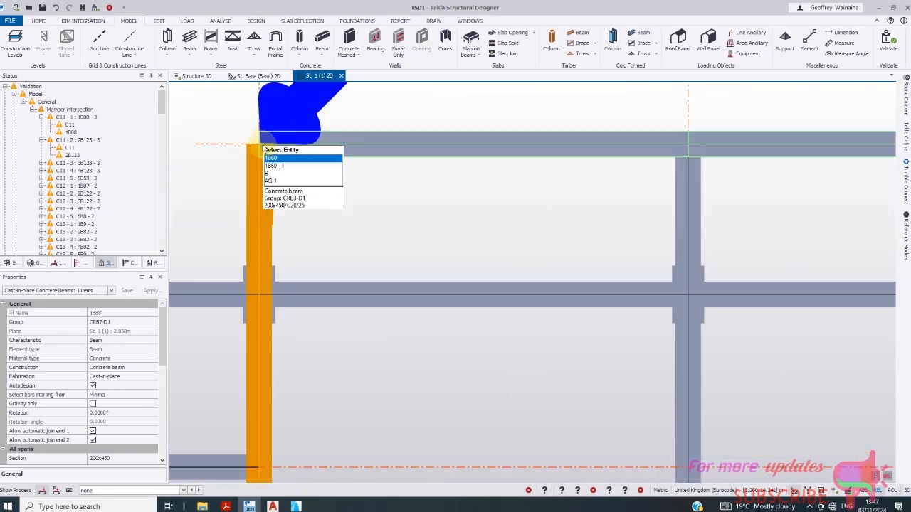
left_click(262, 216)
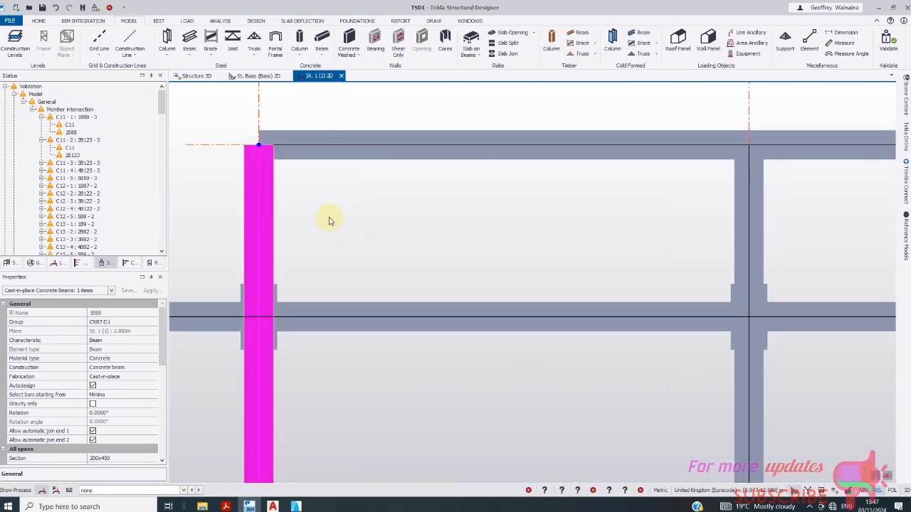
left_click(261, 148)
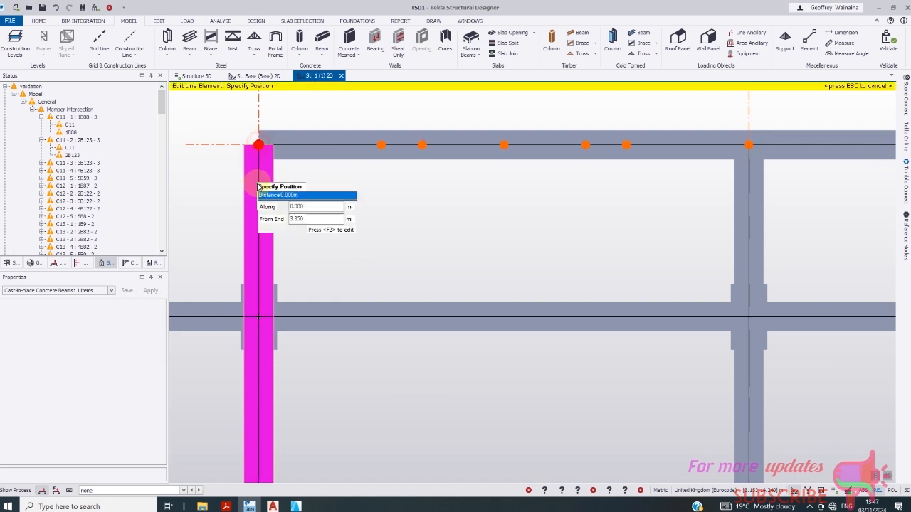
left_click(261, 318)
scroll(289, 186, "down", 2)
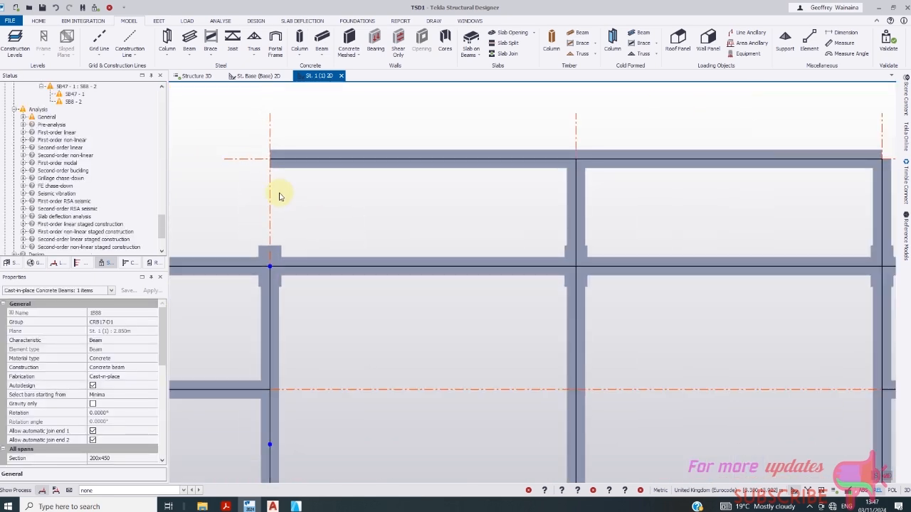
- Add a 1.175 m cast-in-place concrete beam along gridline B from gridline 10 to gridline 11
left_click(322, 41)
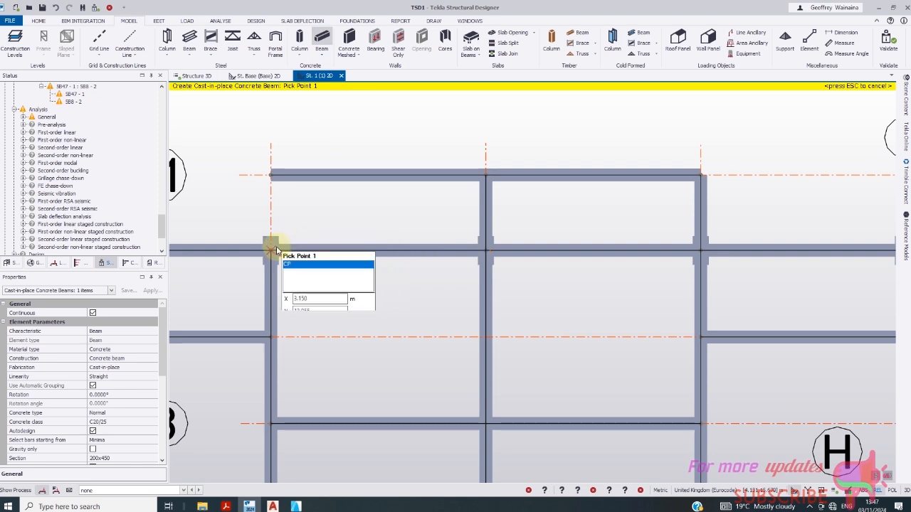
left_click(273, 251)
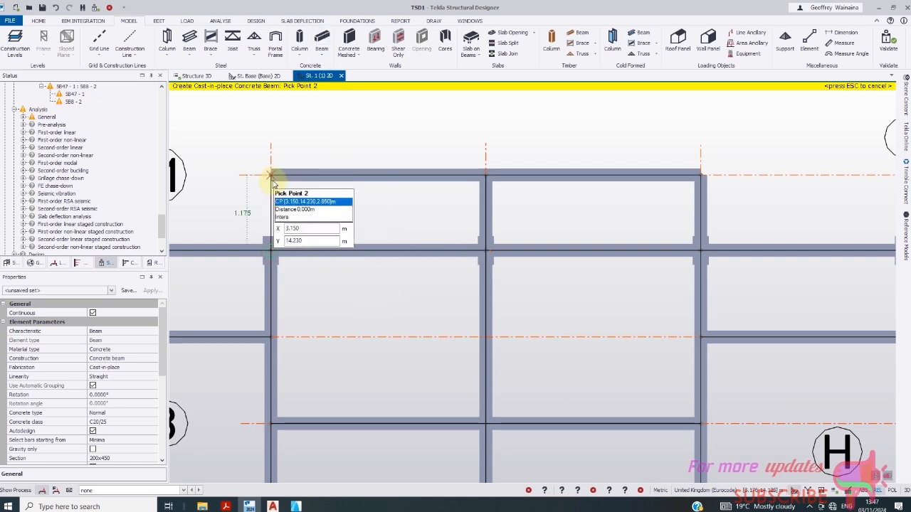
left_click(271, 174)
key("Escape")
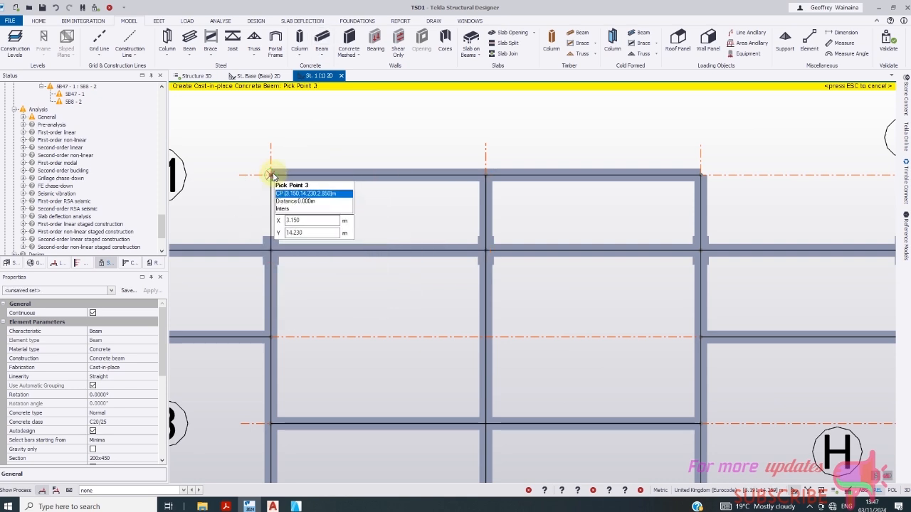
scroll(295, 214, "up", 2)
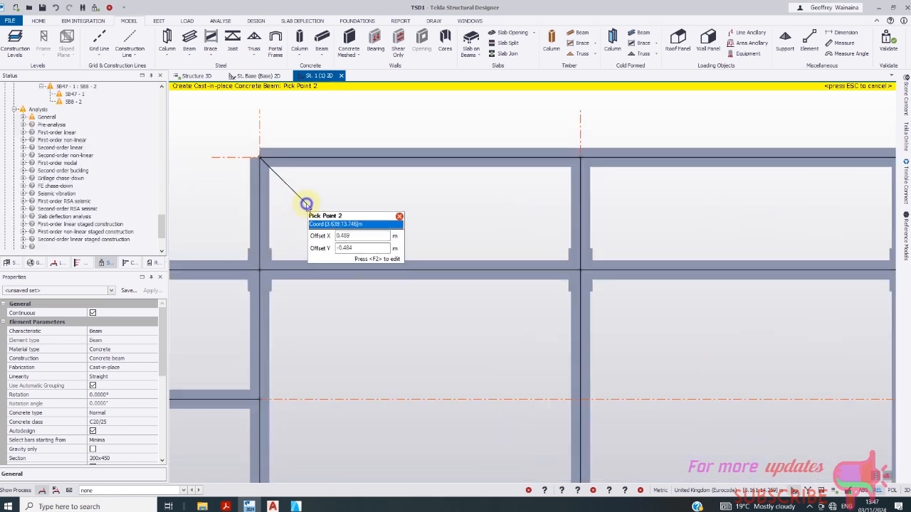
key("Escape")
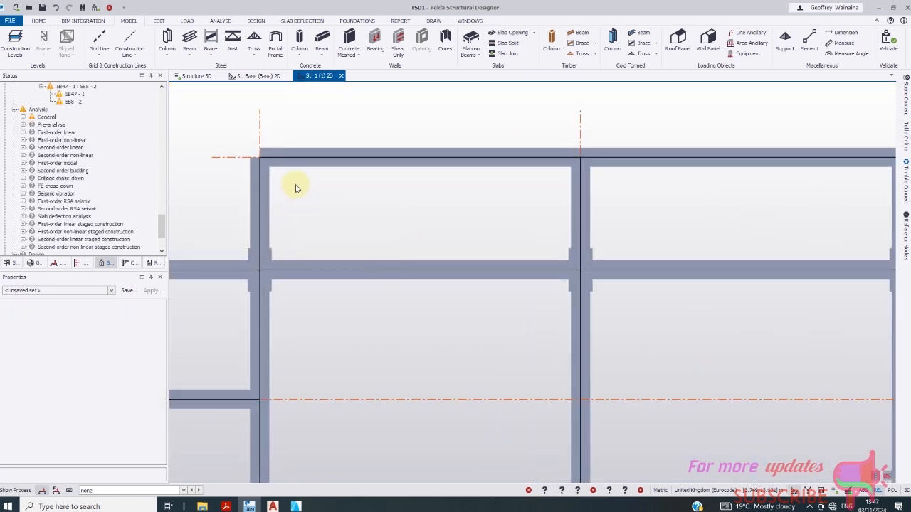
- Validate the model after the beam edit on gridline B and go back to the start of the warning list
scroll(295, 187, "down", 4)
scroll(106, 156, "up", 8)
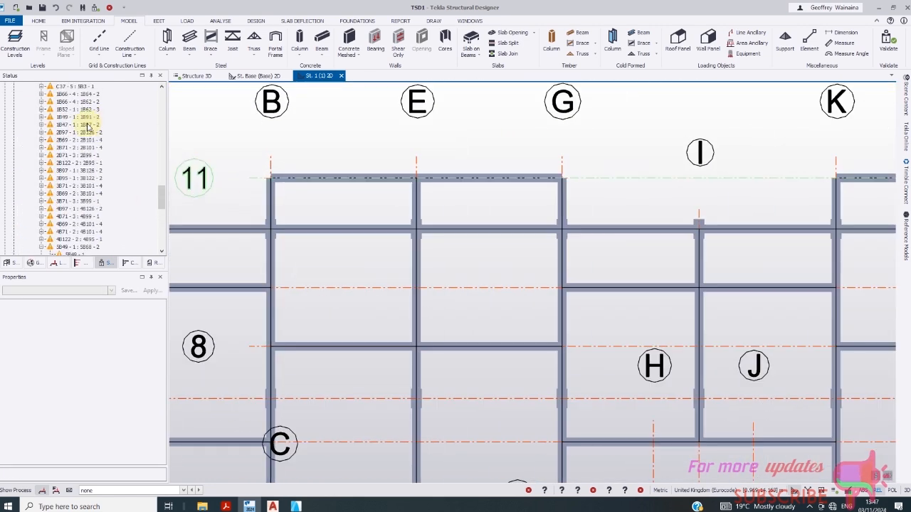
scroll(99, 114, "up", 10)
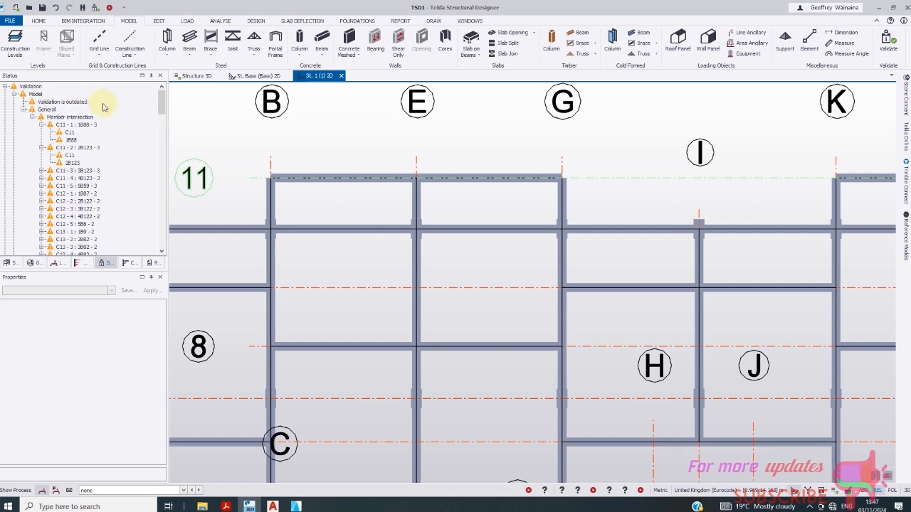
left_click(71, 132)
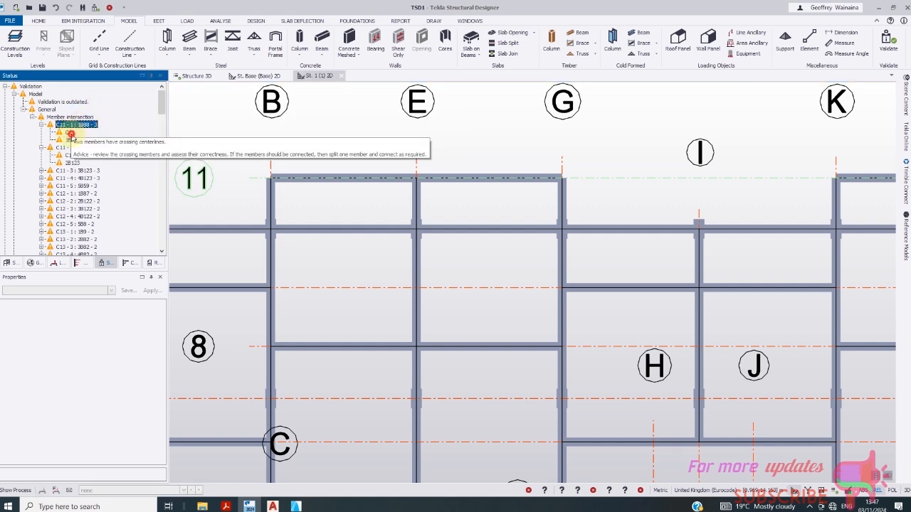
left_click(94, 9)
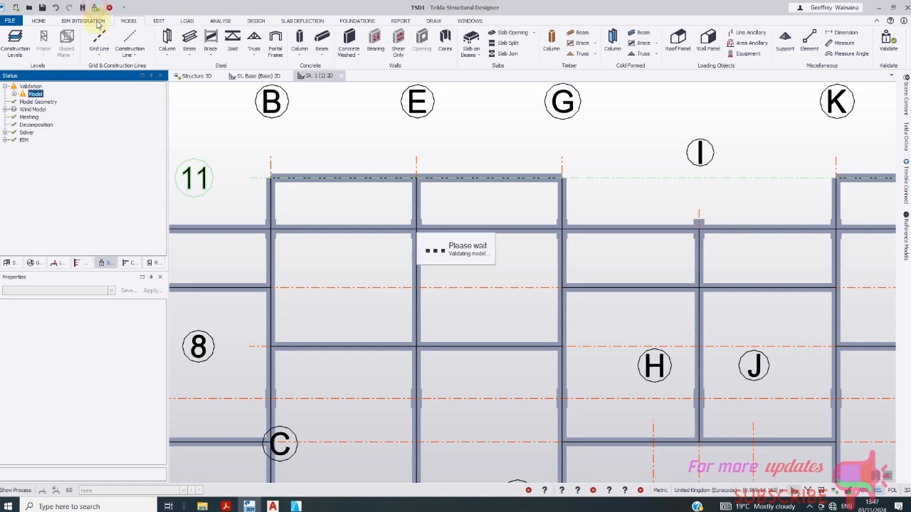
scroll(121, 114, "up", 10)
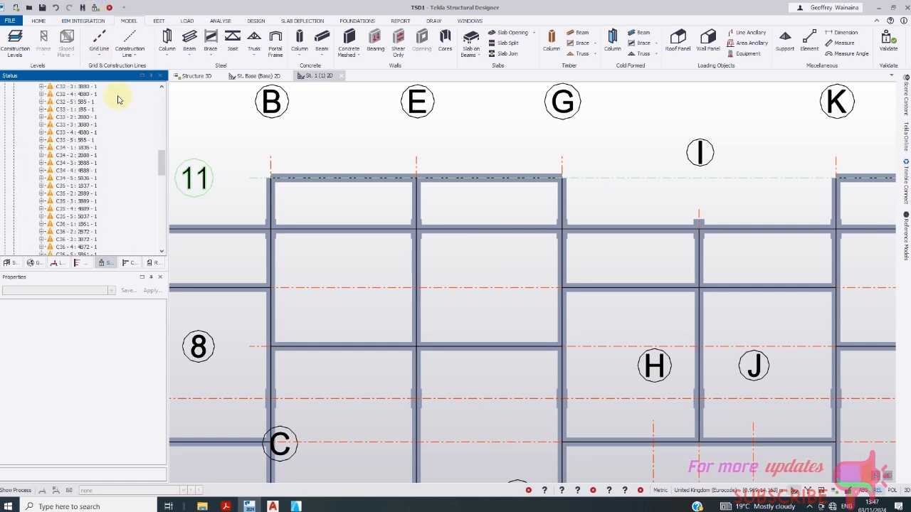
scroll(120, 101, "up", 5)
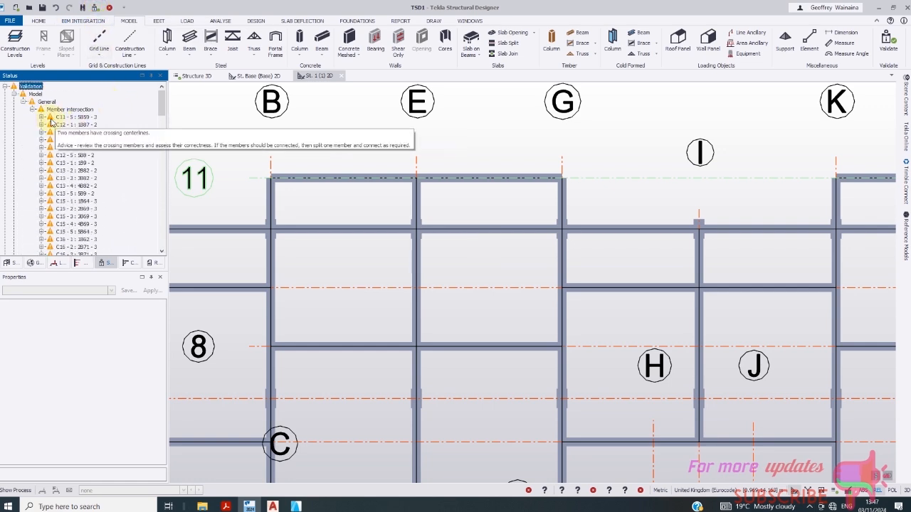
- Locate column C11 and beam 5B59 in the 3D structure from their member intersection warning
left_click(40, 116)
left_click(65, 125)
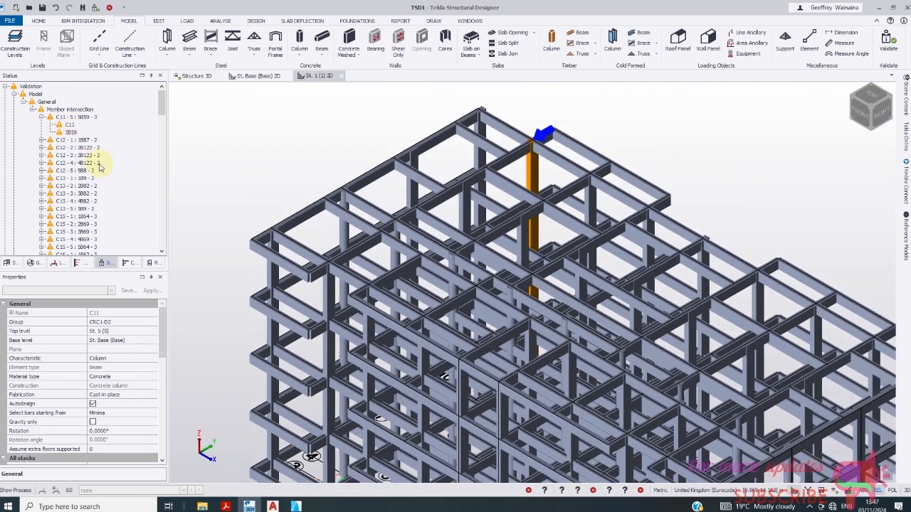
left_click(71, 133)
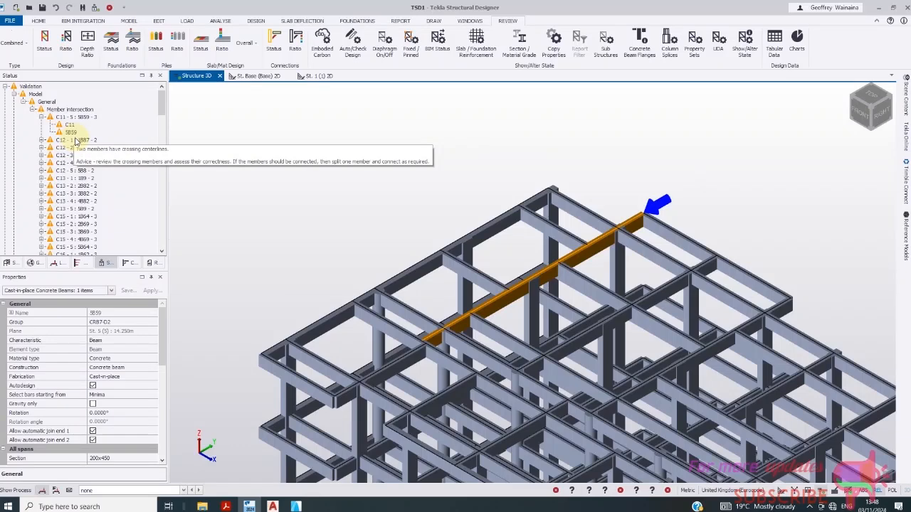
scroll(310, 244, "down", 2)
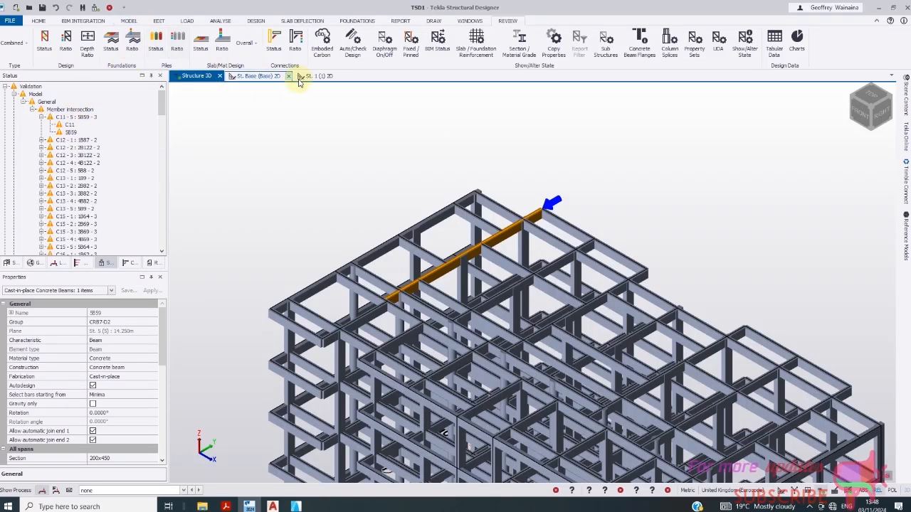
left_click(339, 119)
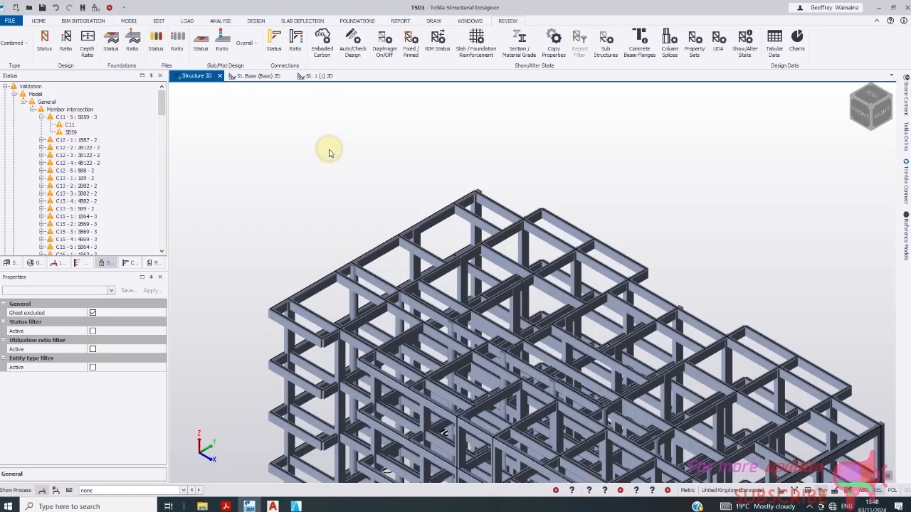
right_click(329, 158)
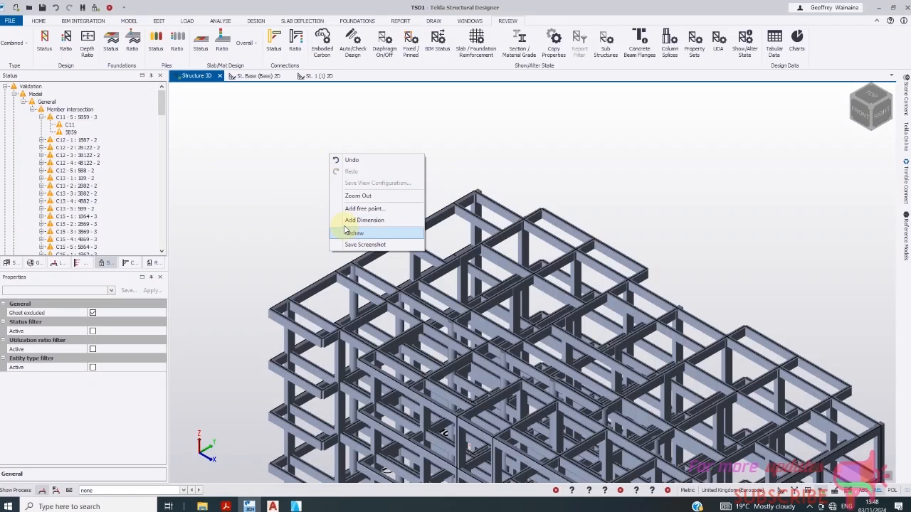
left_click(181, 99)
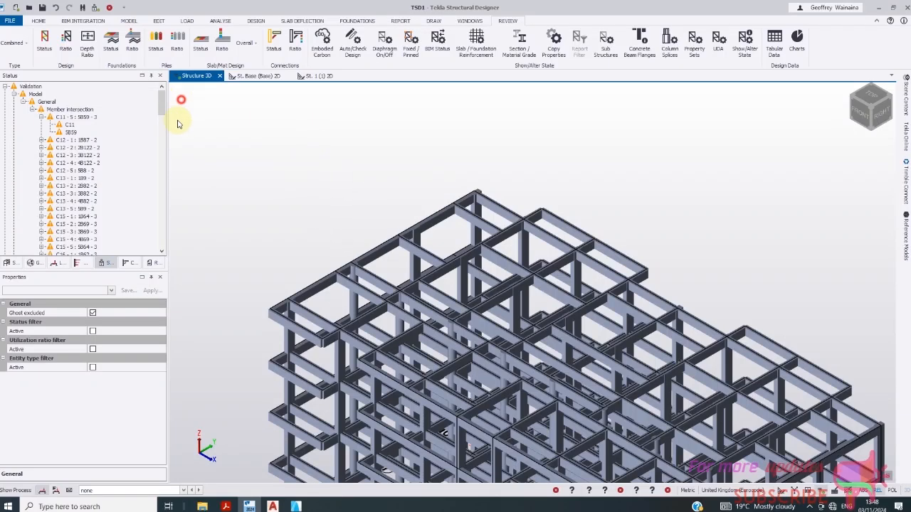
- Delete all concrete beams on level St. 5 (5) in its 2D plan, keeping the columns
left_click(10, 262)
double_click(54, 104)
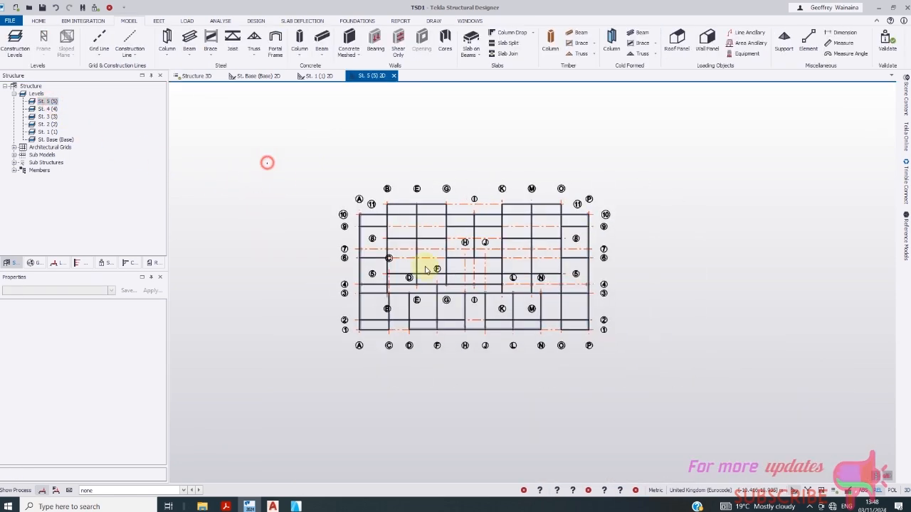
left_click_drag(267, 163, 803, 409)
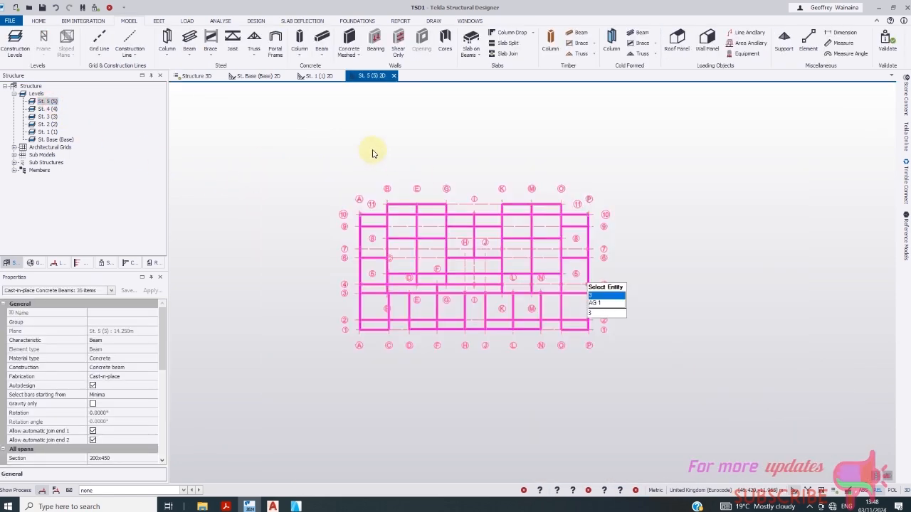
key("Delete")
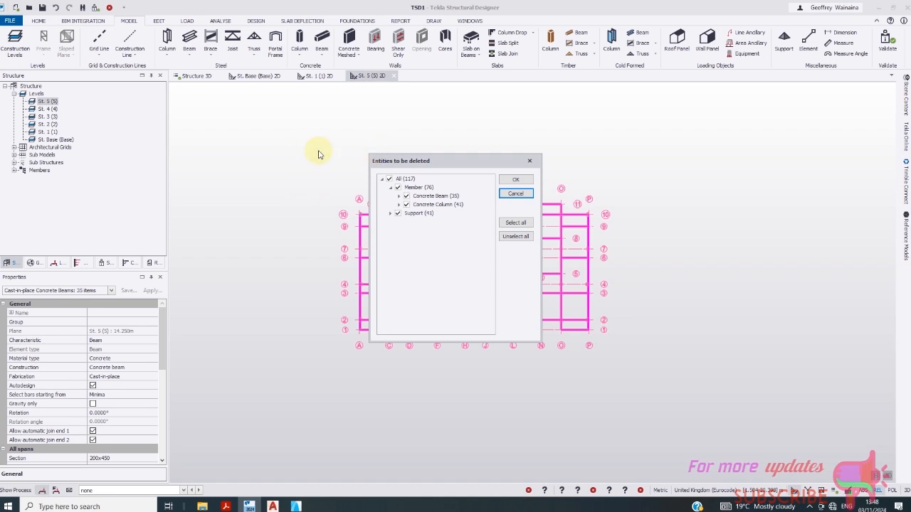
left_click(516, 180)
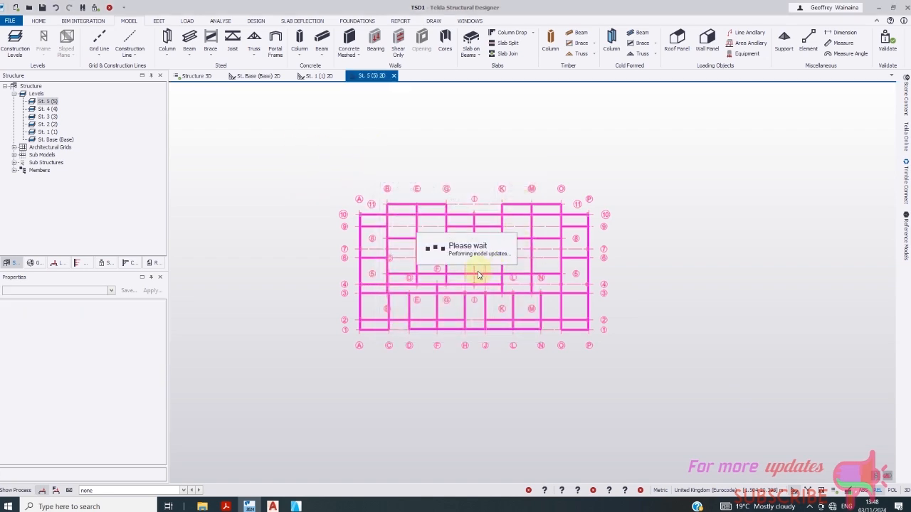
scroll(380, 238, "up", 5)
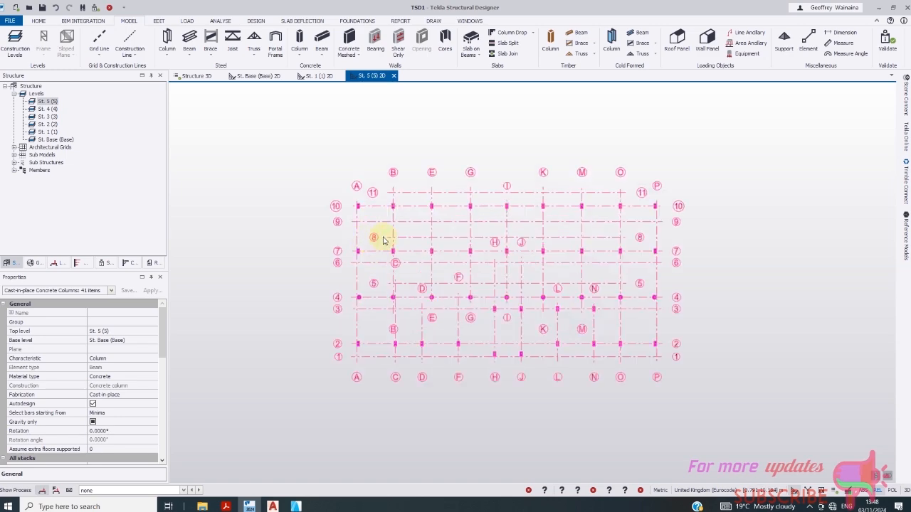
- Inspect the frame in the 3D structure view and review level 5's source setting in the construction levels
left_click(201, 77)
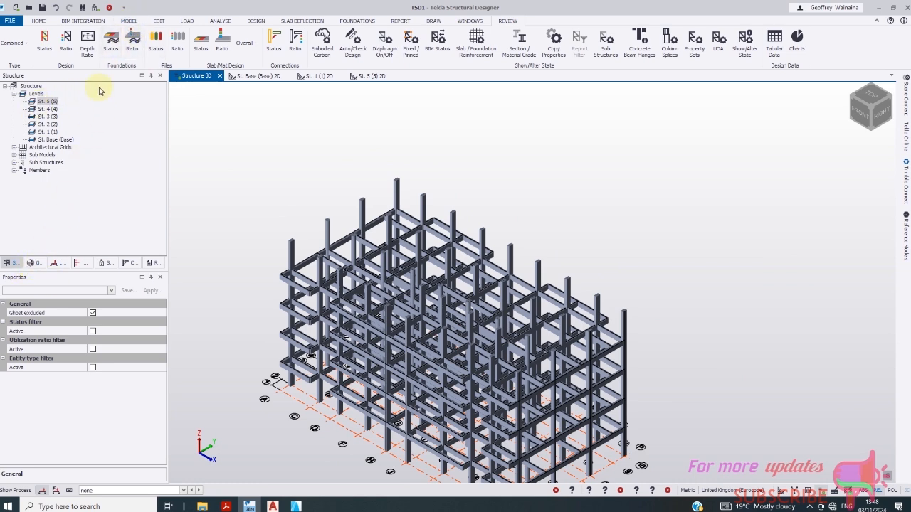
left_click(128, 21)
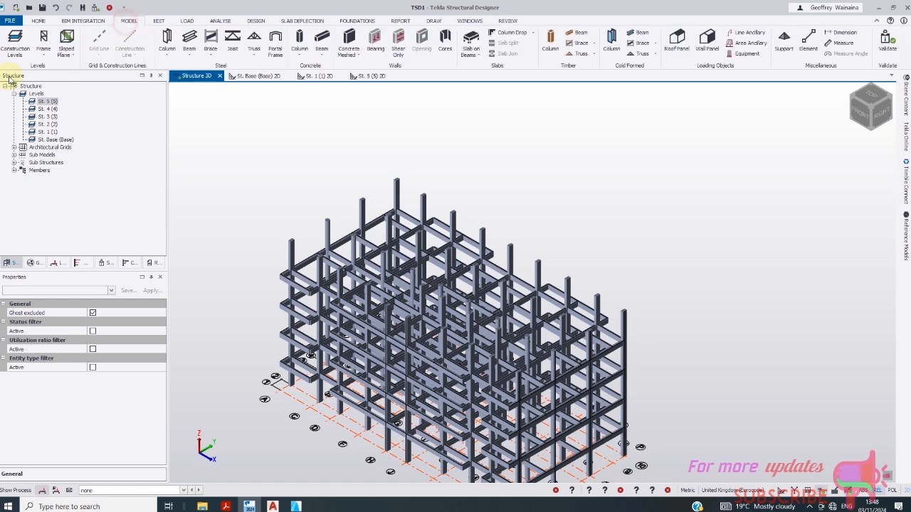
left_click(15, 43)
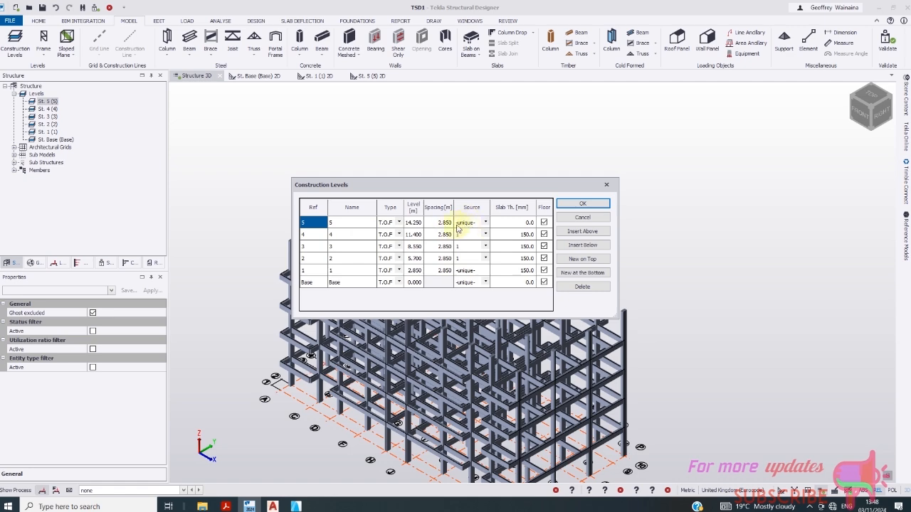
left_click(594, 204)
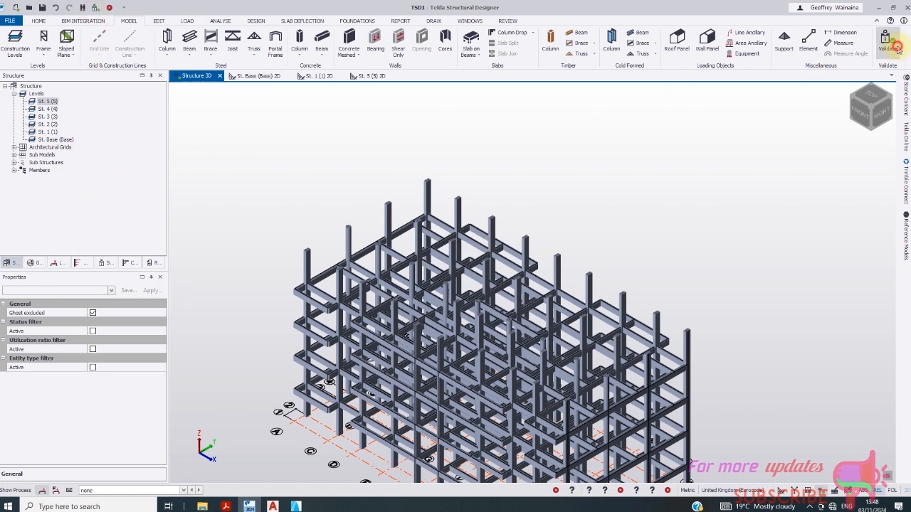
- Validate the model after deleting the level 5 beams and go back to the start of the warning list
left_click(34, 263)
left_click(54, 263)
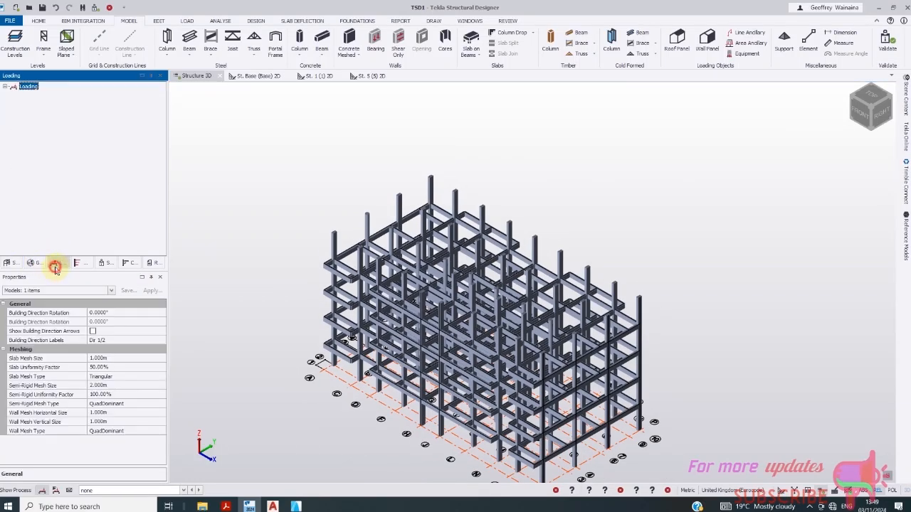
left_click(155, 264)
left_click(130, 263)
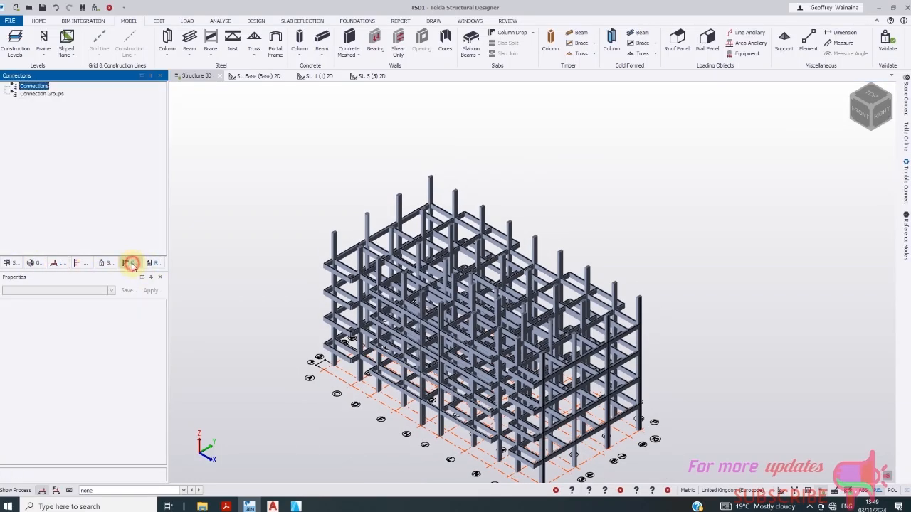
left_click(109, 266)
scroll(133, 208, "up", 20)
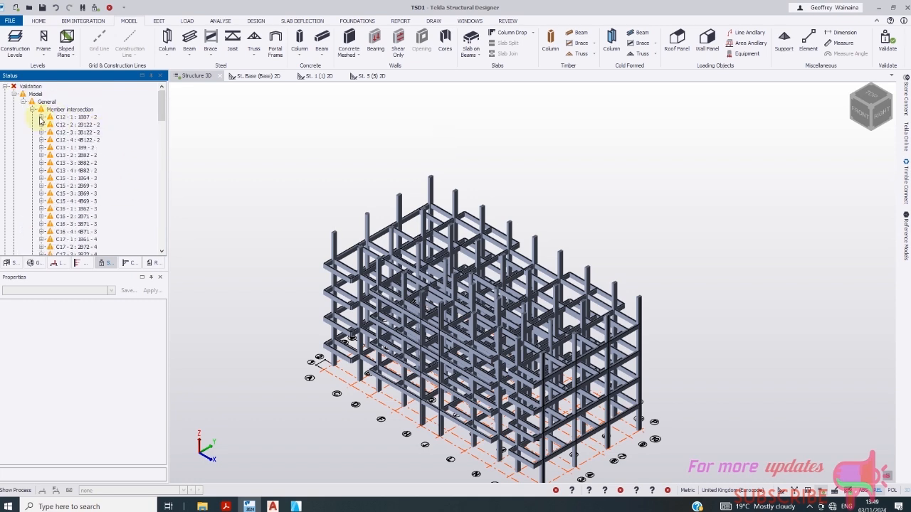
- Locate column C12 and beam 1B87 in the 3D structure from their member intersection warning
mouse_move(59, 125)
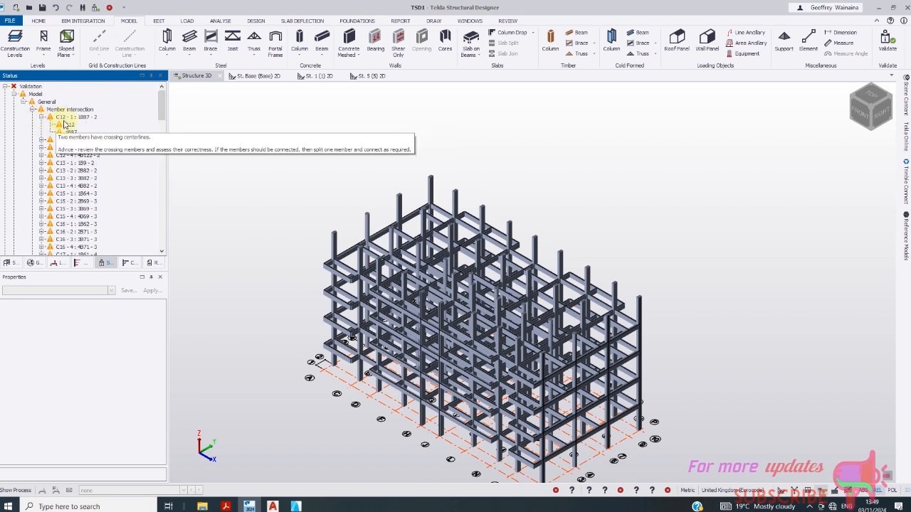
left_click(65, 126)
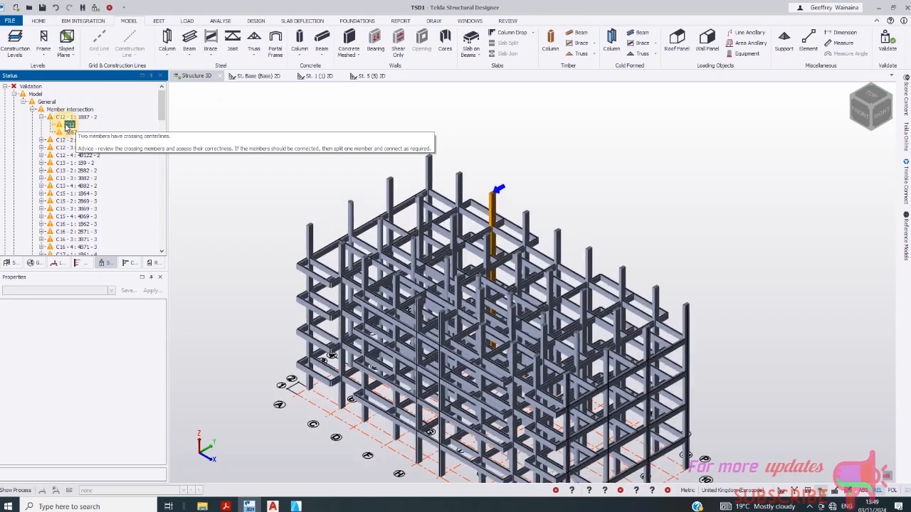
left_click(67, 132)
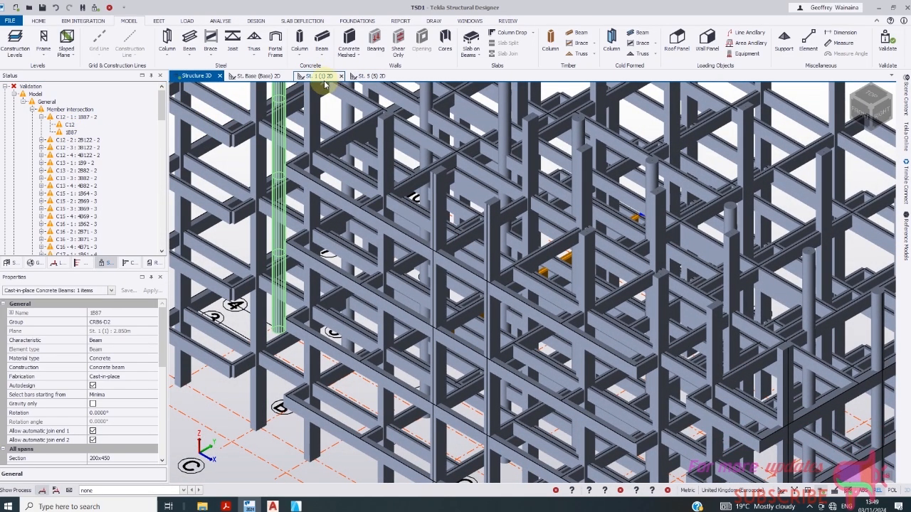
- Shorten beam 1B87 on gridline E in the St. 1 (1) plan by moving its end from gridline 11 to gridline 10
left_click(319, 77)
scroll(337, 156, "down", 2)
scroll(399, 182, "up", 3)
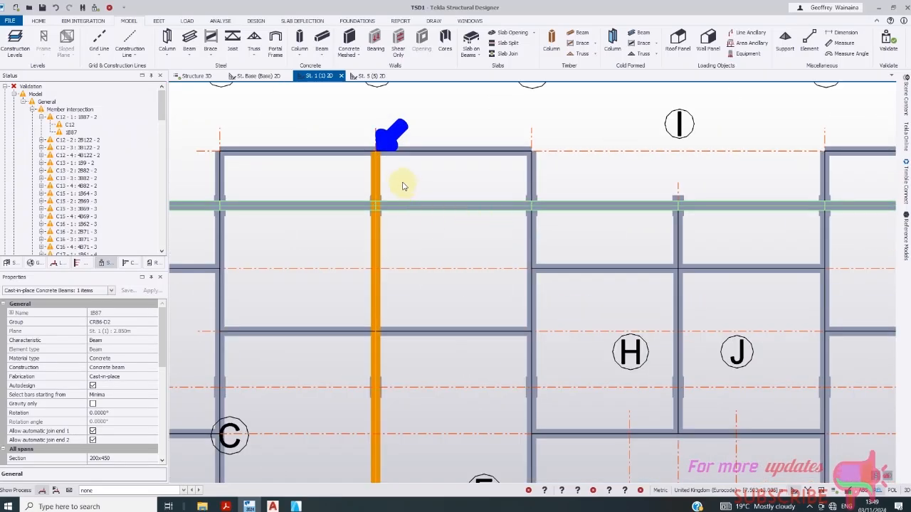
left_click(376, 152)
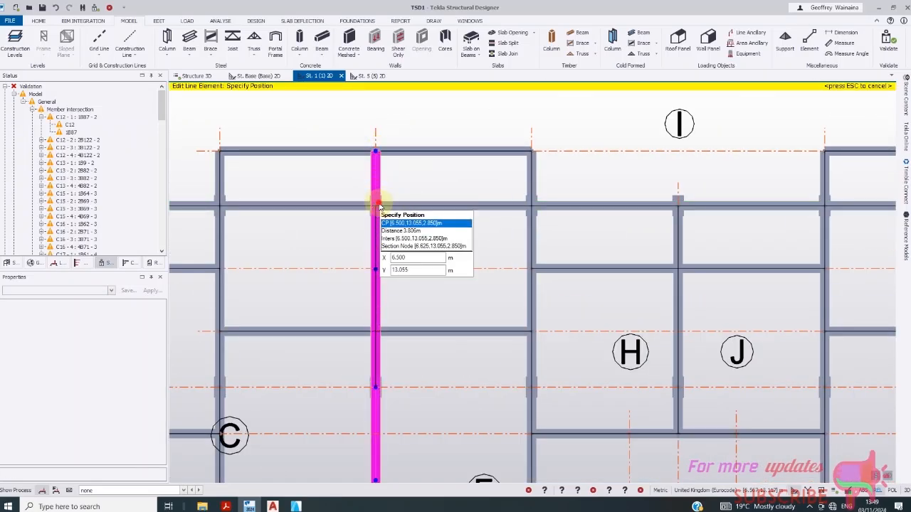
left_click(373, 209)
scroll(373, 209, "down", 1)
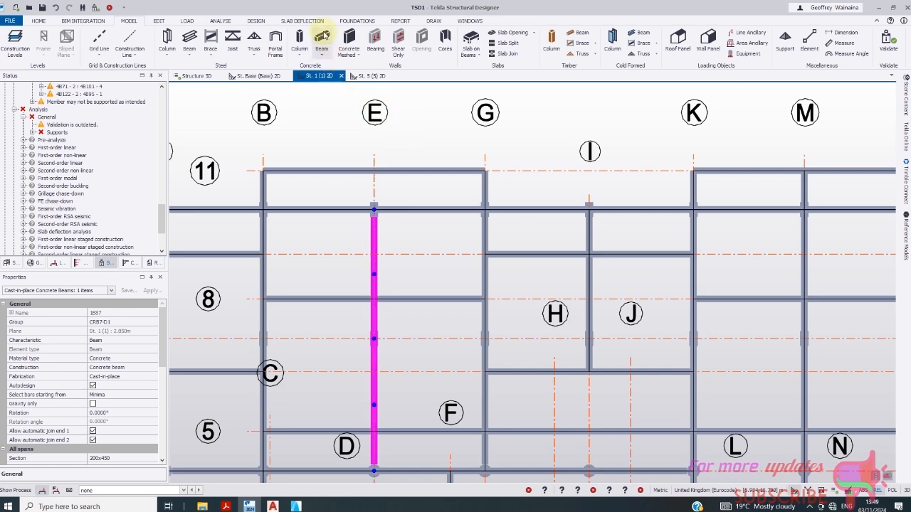
- Add a 1.175 m cast-in-place concrete beam along gridline E from gridline 10 to gridline 11
left_click(322, 36)
scroll(373, 210, "up", 2)
left_click(373, 208)
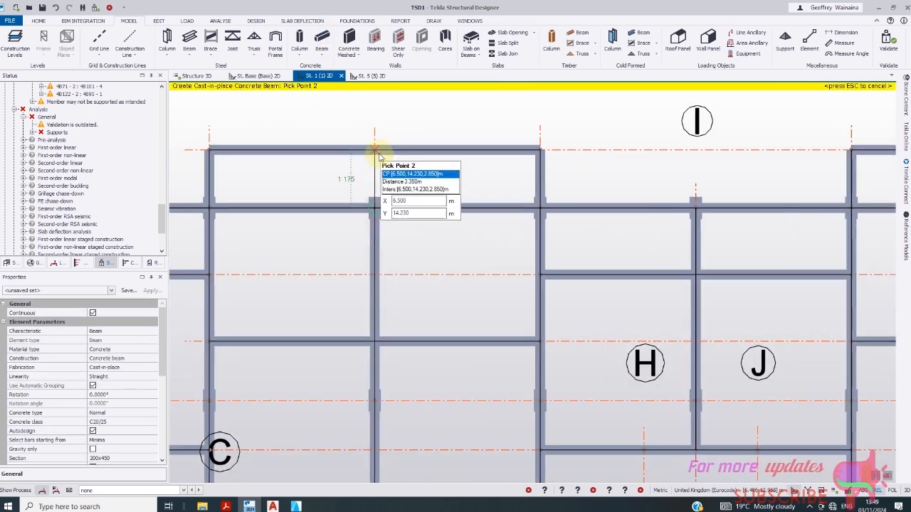
left_click(376, 153)
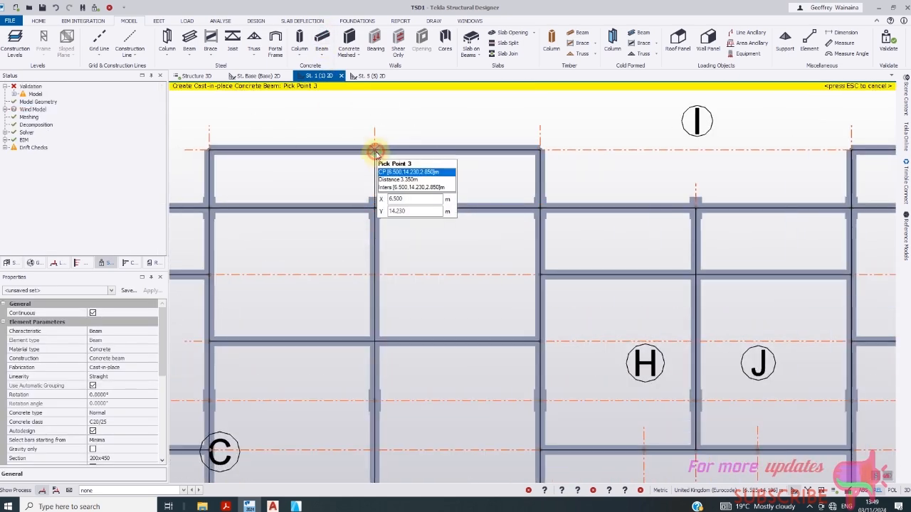
left_click(374, 151)
scroll(398, 178, "down", 2)
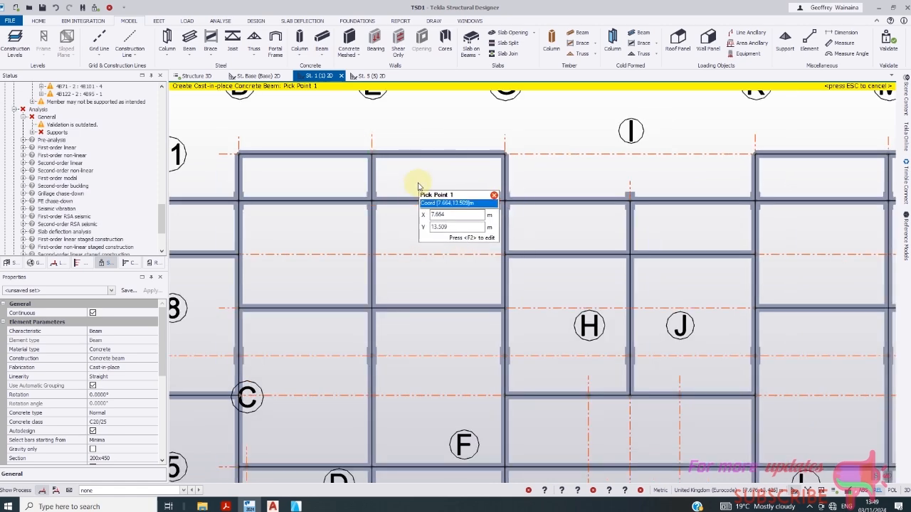
key("Escape")
scroll(325, 195, "down", 2)
scroll(140, 140, "up", 3)
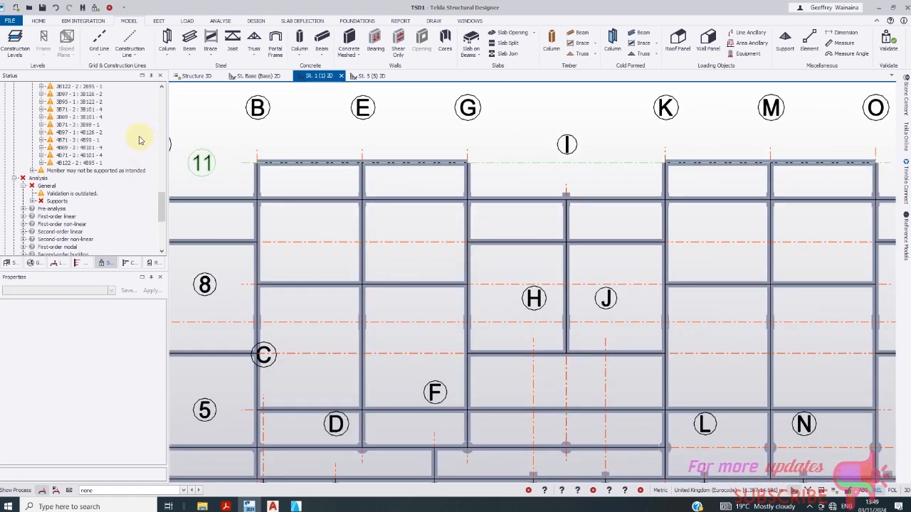
- Validate the model after the beam edit on gridline E and go back to the start of the warning list
scroll(135, 137, "up", 7)
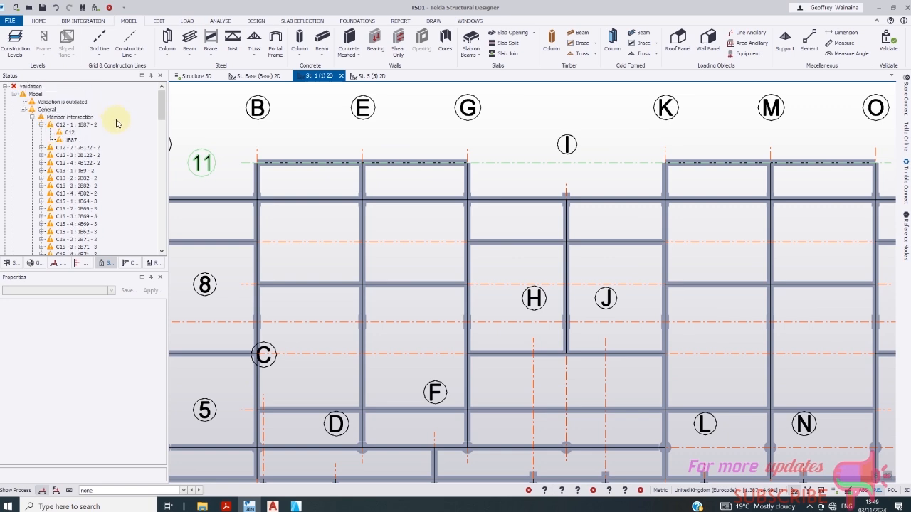
left_click(97, 7)
left_click_drag(158, 214, 169, 91)
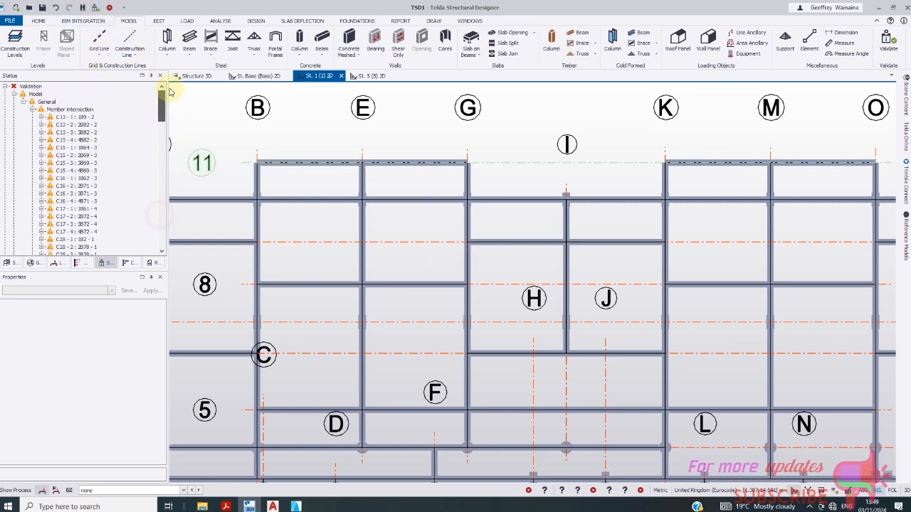
- Locate column C13 and beam 1B9 in the St. 1 (1) plan from their member intersection warning
left_click(42, 117)
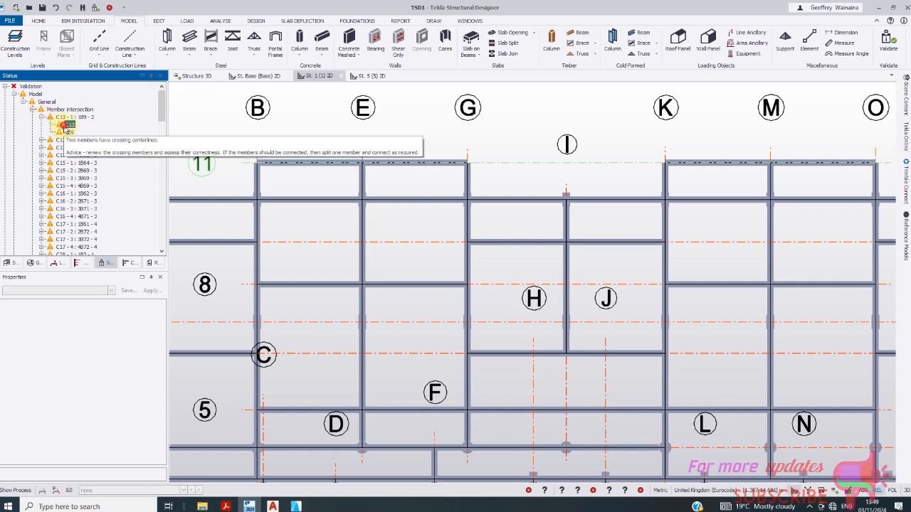
double_click(66, 124)
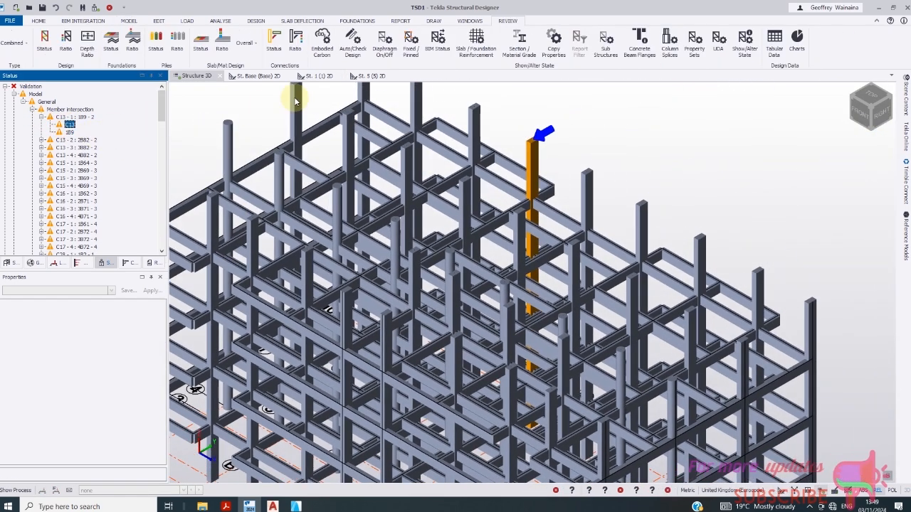
left_click(318, 76)
scroll(349, 197, "down", 1)
scroll(437, 197, "up", 4)
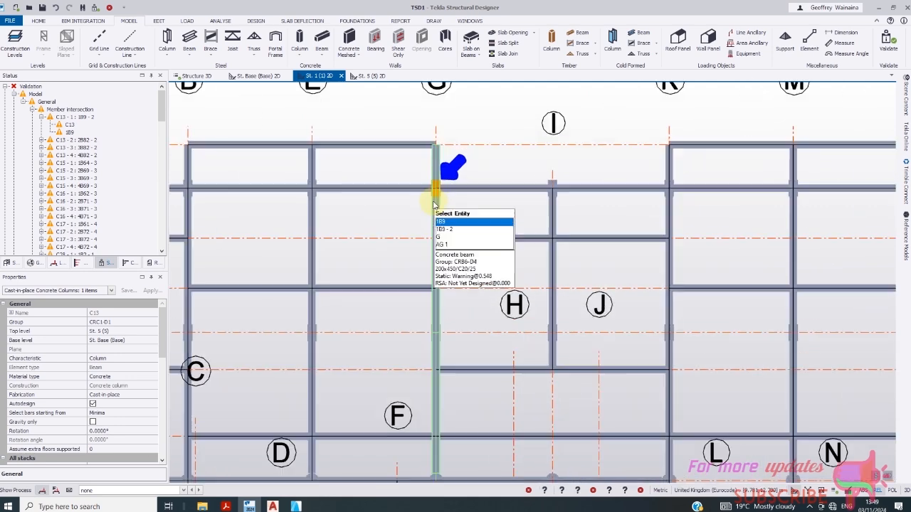
double_click(71, 133)
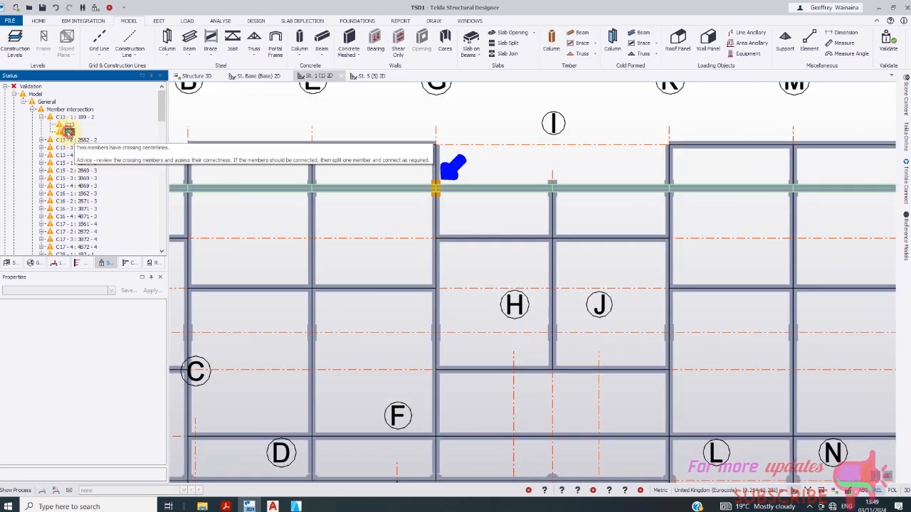
scroll(512, 173, "up", 2)
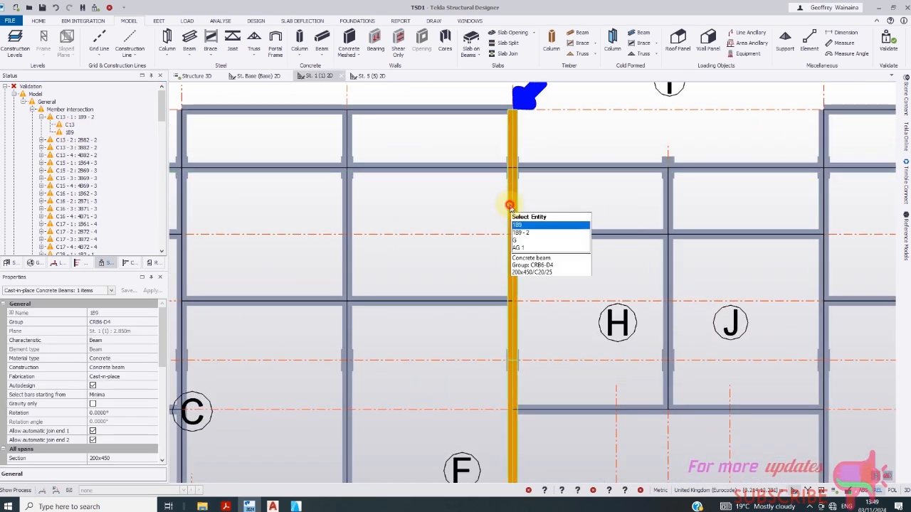
- Shorten beam 1B9 on gridline G by moving its end from gridline 11 to gridline 10
left_click(508, 203)
scroll(529, 122, "up", 2)
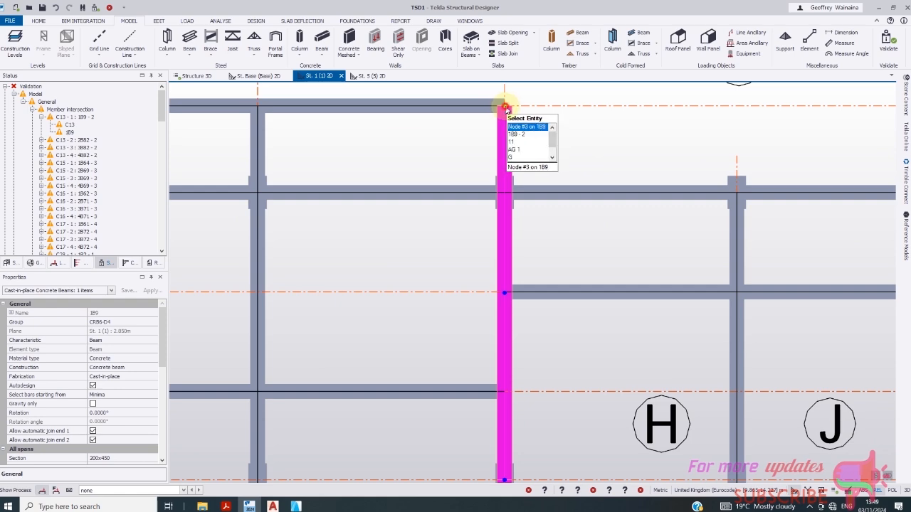
left_click(505, 107)
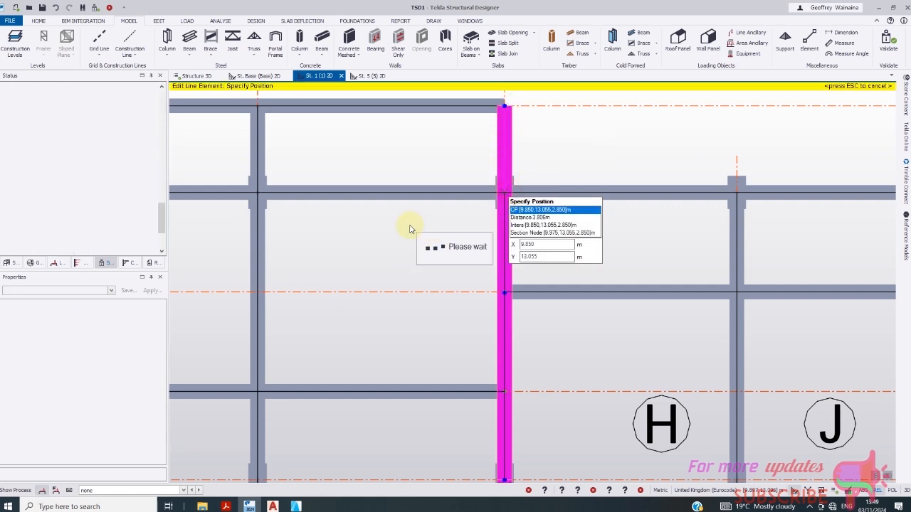
- Add a 1.175 m cast-in-place concrete beam along gridline G from gridline 10 to gridline 11
scroll(409, 228, "down", 3)
mouse_move(462, 213)
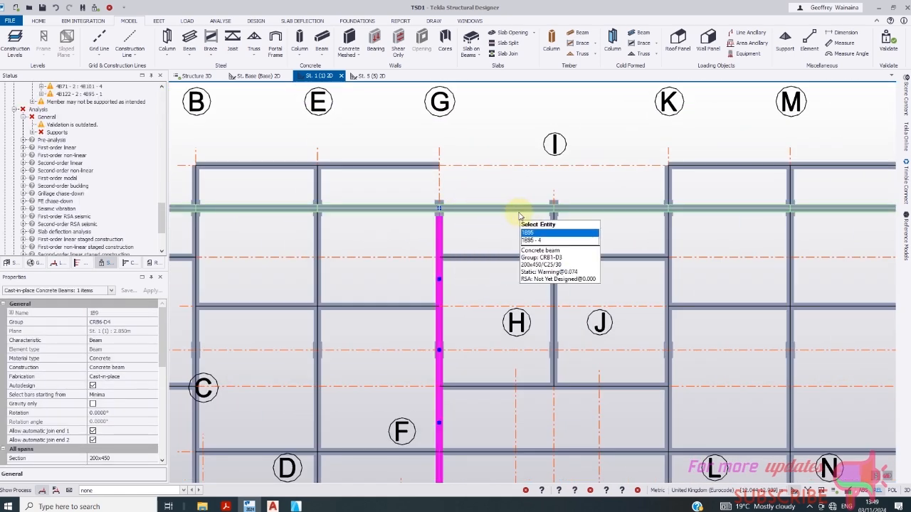
left_click(320, 43)
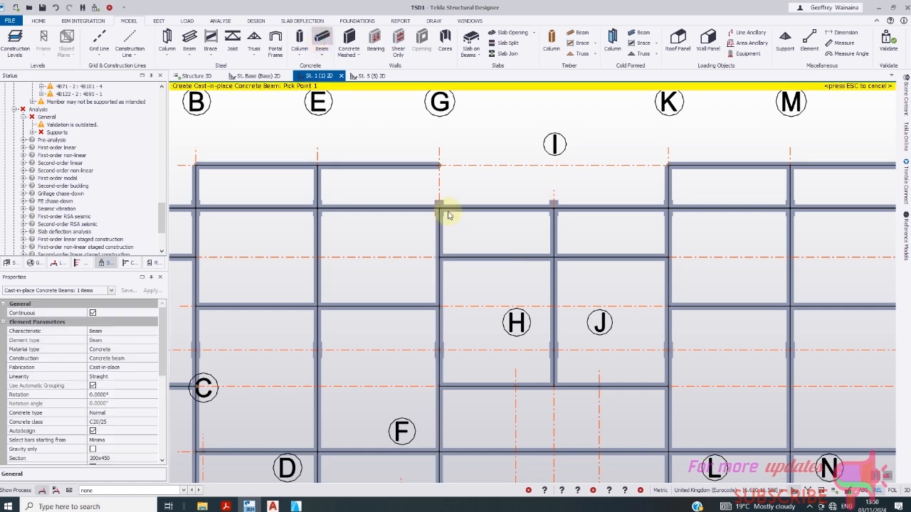
scroll(441, 205, "up", 2)
left_click(433, 207)
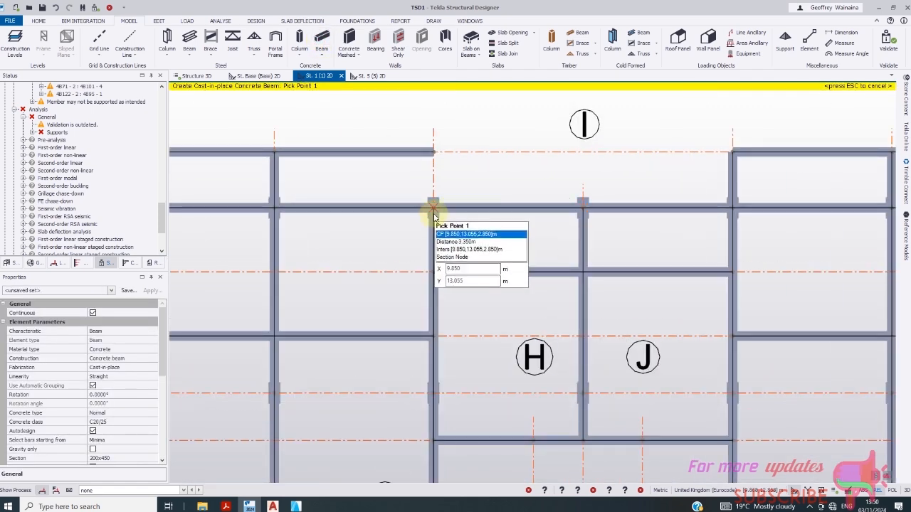
left_click(434, 154)
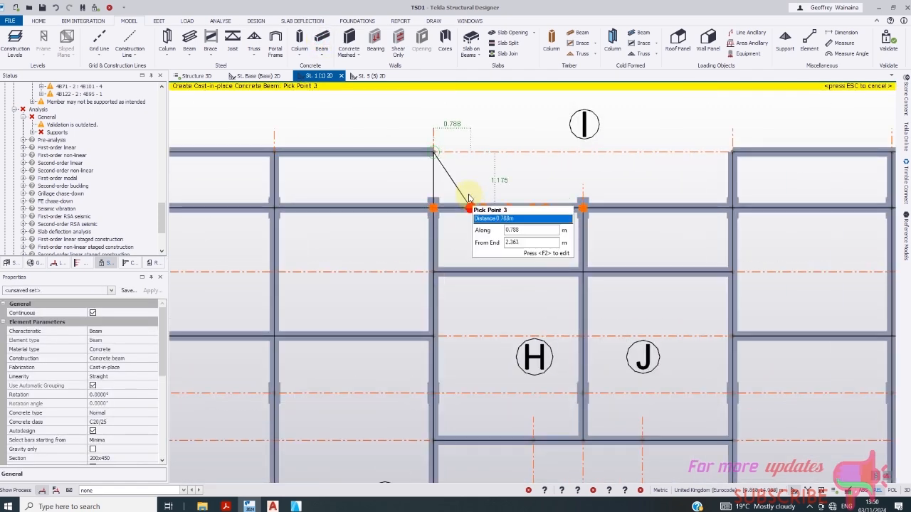
left_click(436, 155)
left_click(436, 155)
scroll(466, 179, "down", 1)
key("Escape")
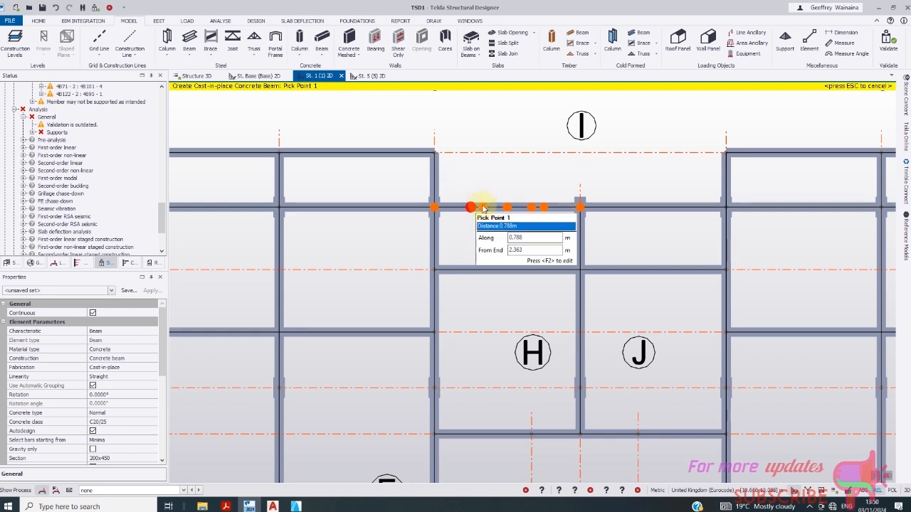
right_click(483, 208)
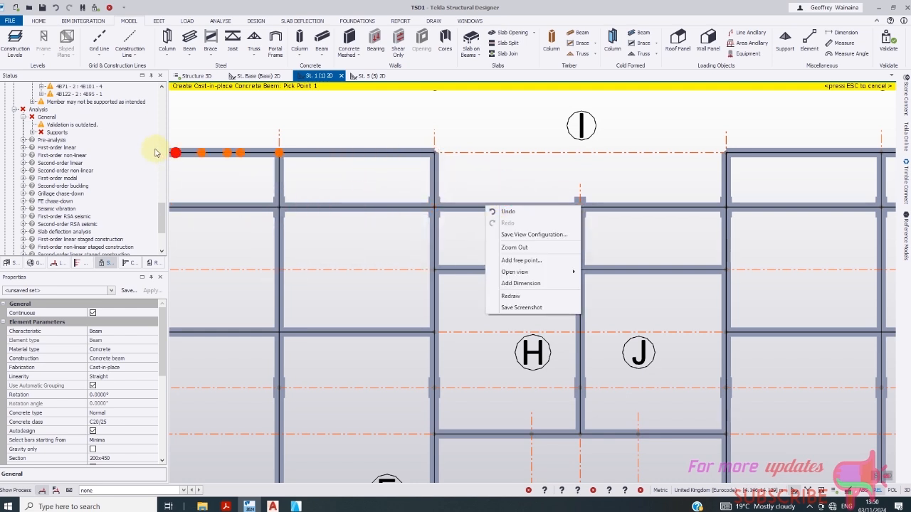
- Locate column C13 and beam 2B82 in the 3D structure from their member intersection warning and return to the St. 1 (1) plan
left_click(157, 220)
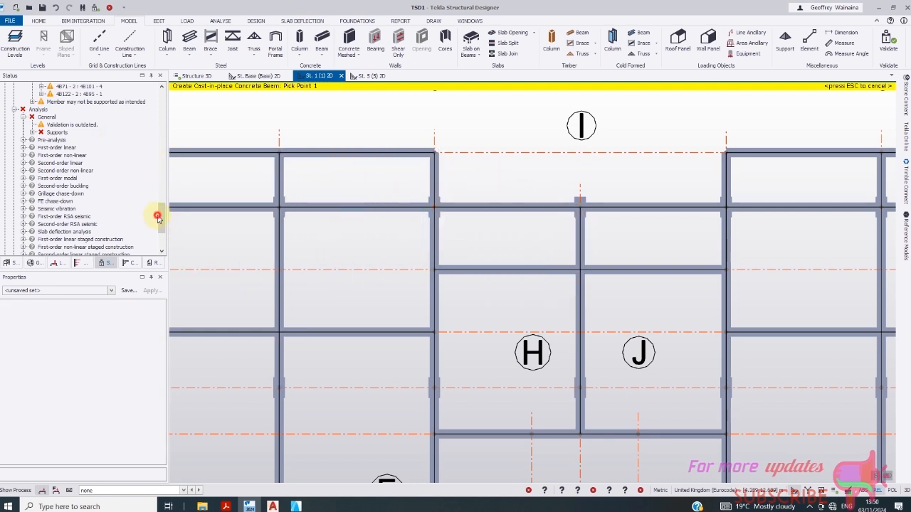
left_click_drag(159, 203, 158, 105)
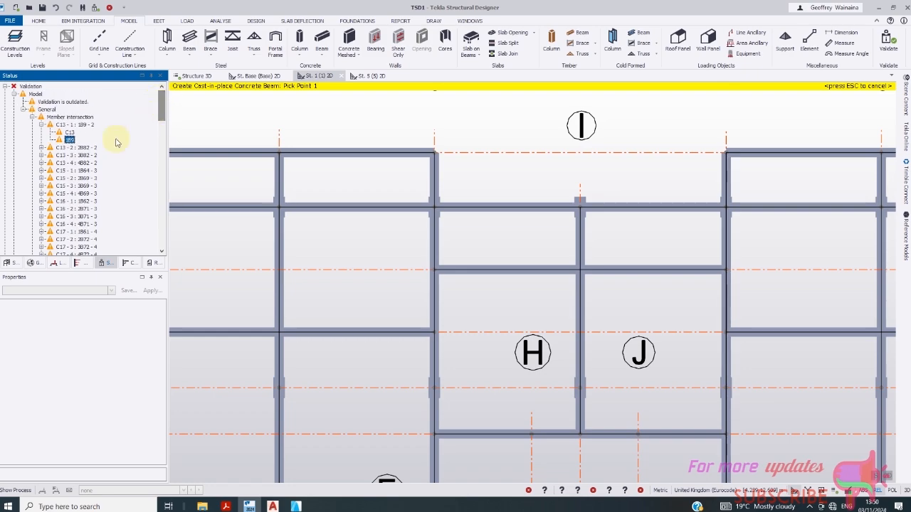
left_click(41, 147)
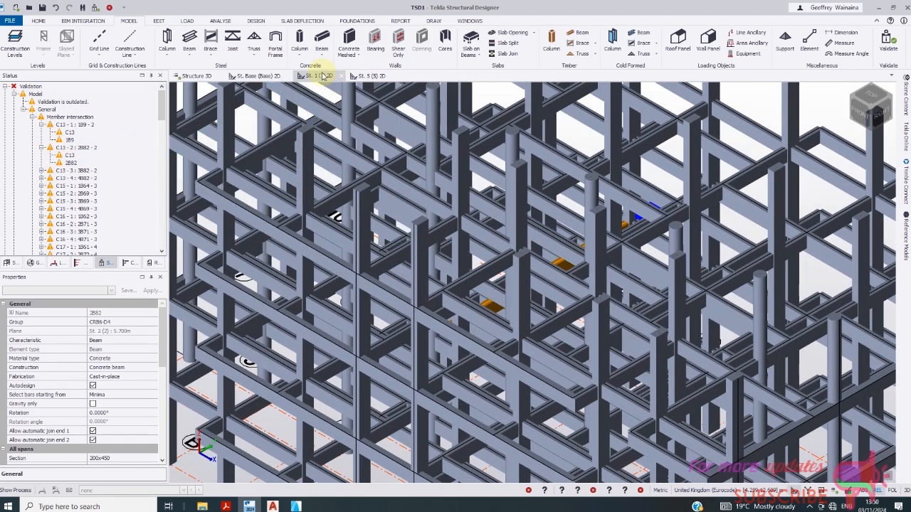
left_click(319, 76)
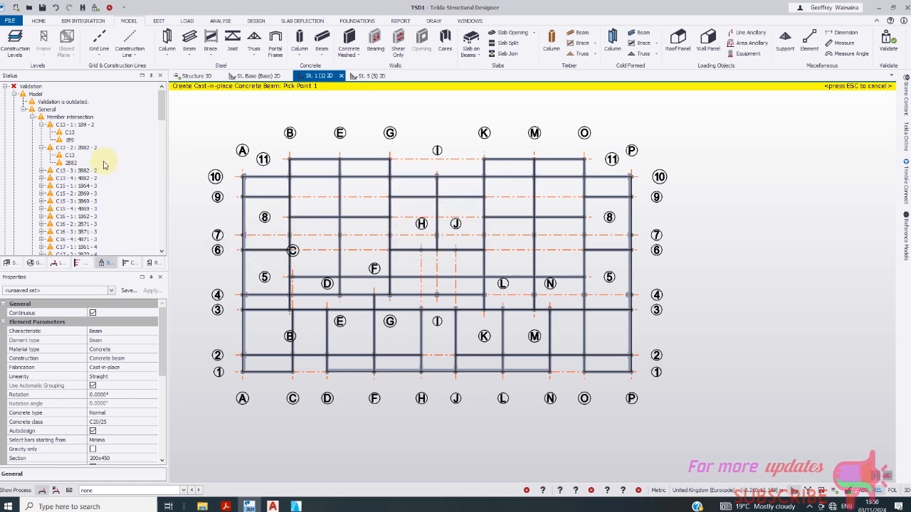
left_click(70, 163)
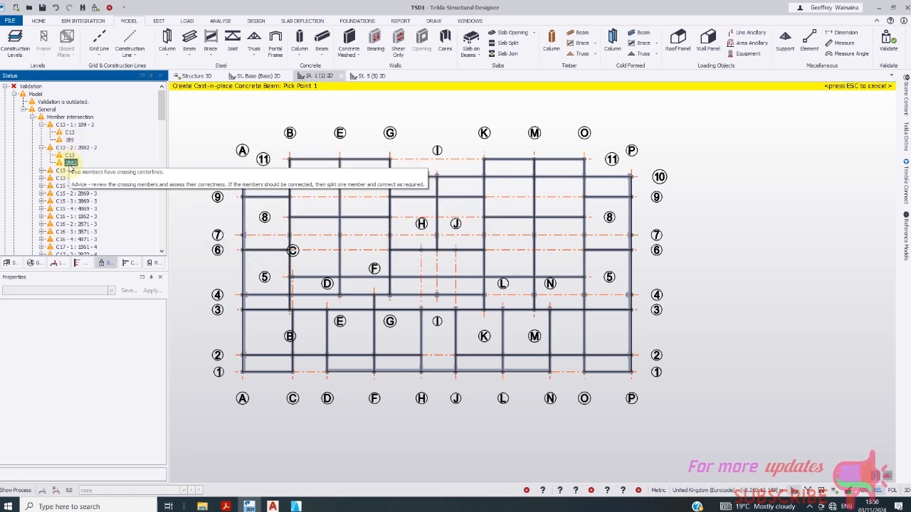
double_click(69, 164)
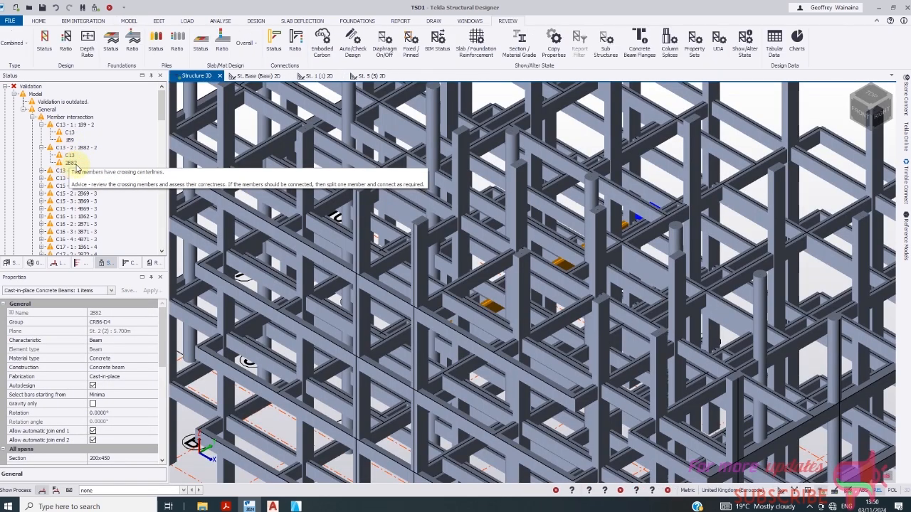
double_click(69, 155)
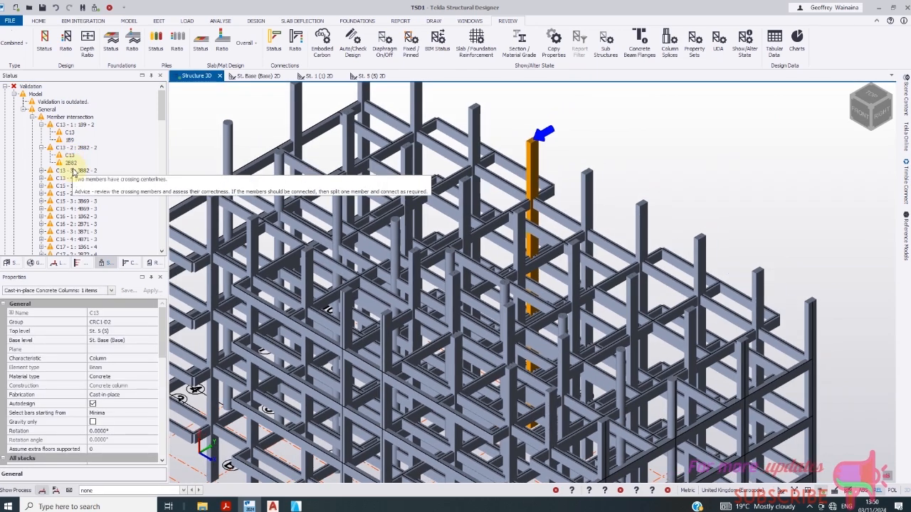
double_click(70, 165)
left_click(317, 75)
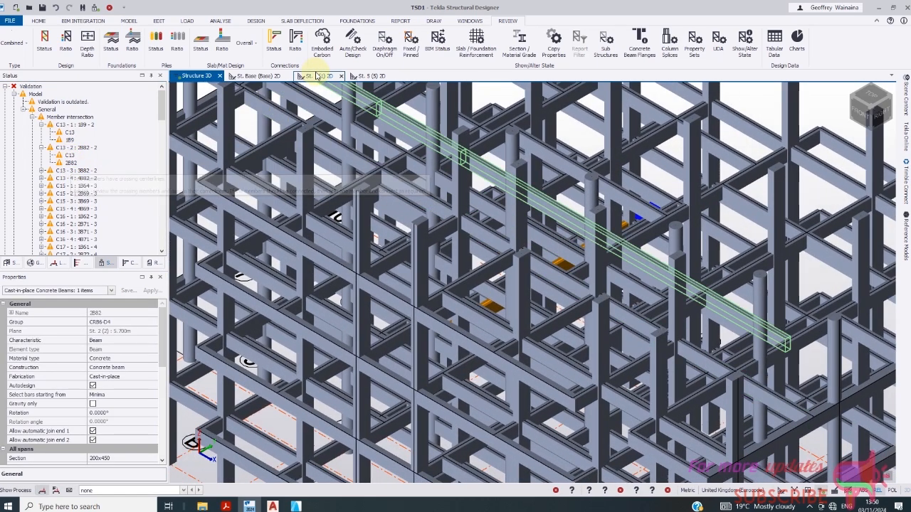
- End beam creation, select the short beam on gridline G between gridlines 10 and 11, and validate the model
scroll(398, 178, "up", 2)
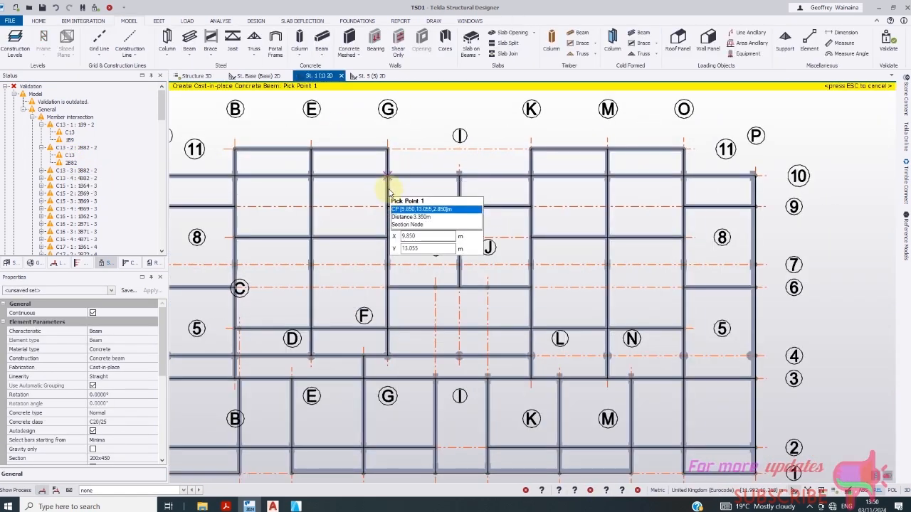
left_click(385, 176)
scroll(399, 221, "up", 2)
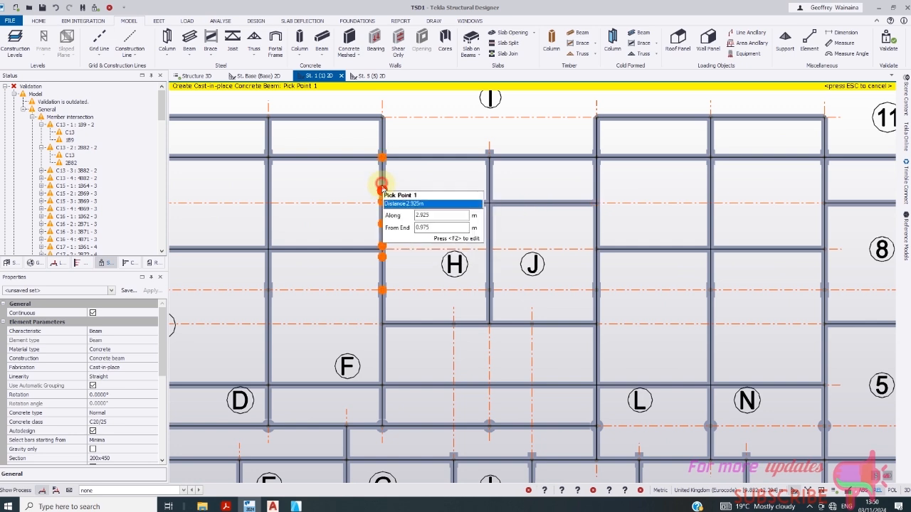
key("Escape")
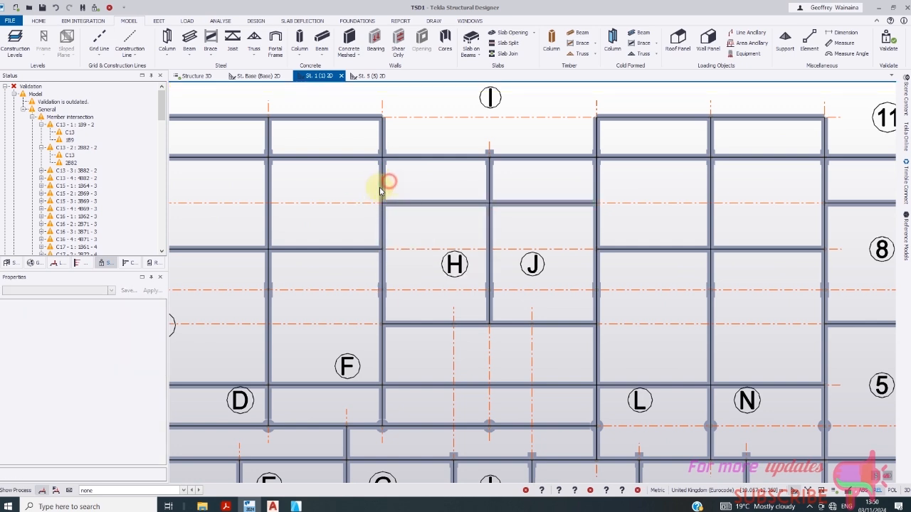
left_click(380, 189)
left_click(384, 134)
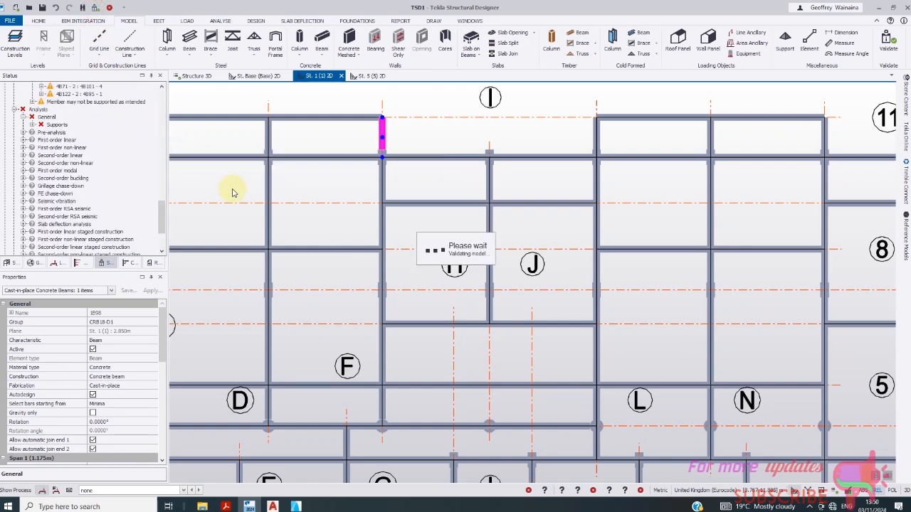
- Locate column C15 and beam 1B64 in the St. 1 (1) plan from the first member intersection warning
scroll(181, 189, "up", 2)
left_click_drag(162, 206, 160, 93)
left_click(41, 118)
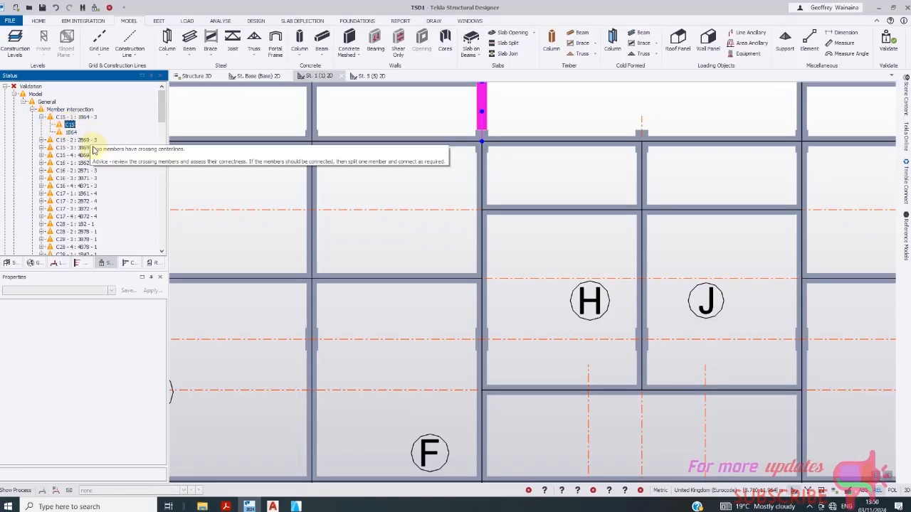
left_click(71, 132)
scroll(235, 186, "down", 2)
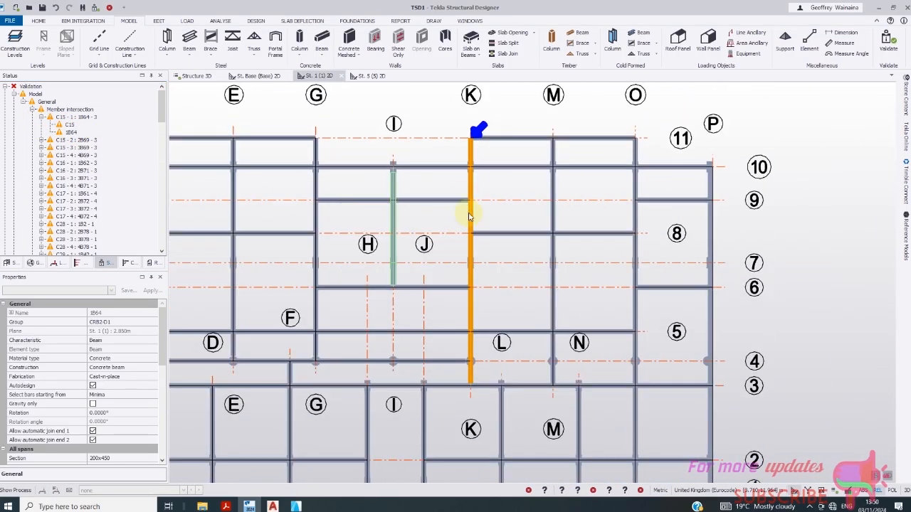
- Shorten beam 1B64 on gridline K by moving its end from gridline 11 to gridline 10
left_click(471, 187)
scroll(473, 142, "up", 2)
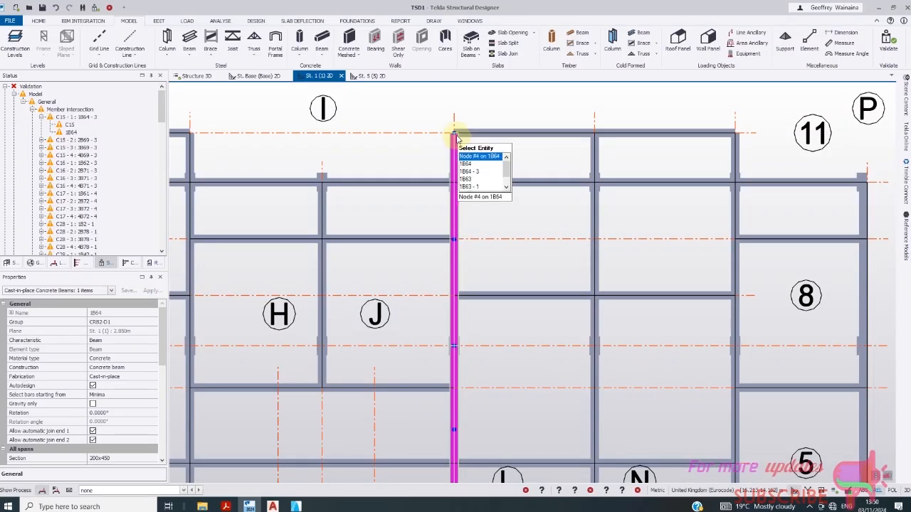
left_click(456, 136)
left_click(455, 182)
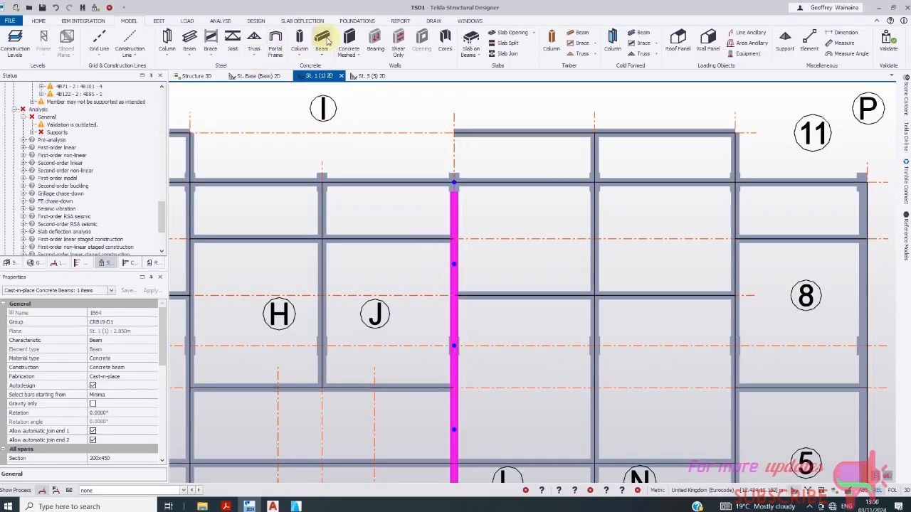
- Add a 1.175 m cast-in-place concrete beam along gridline K from gridline 10 to gridline 11
left_click(454, 181)
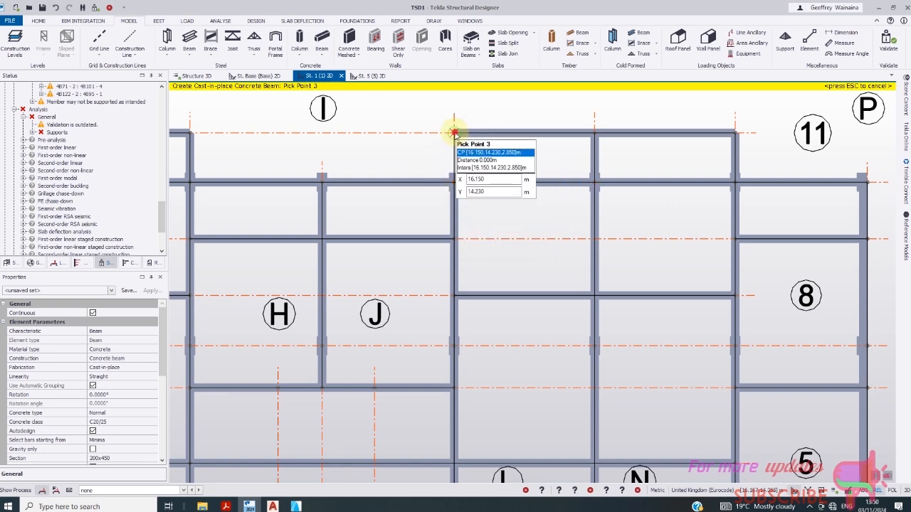
left_click(454, 133)
scroll(388, 182, "down", 3)
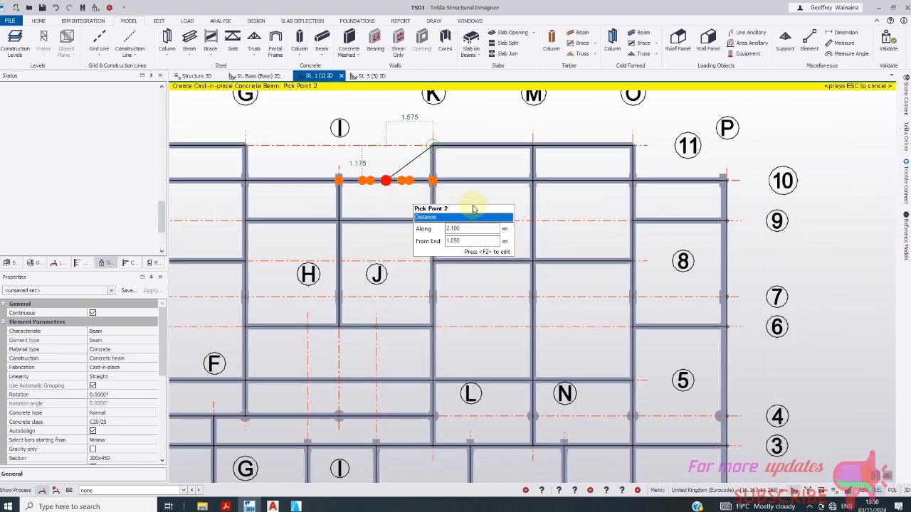
key("Escape")
- Shorten beam 1B62 on gridline M by moving its end from gridline 11 to gridline 10
left_click(539, 213)
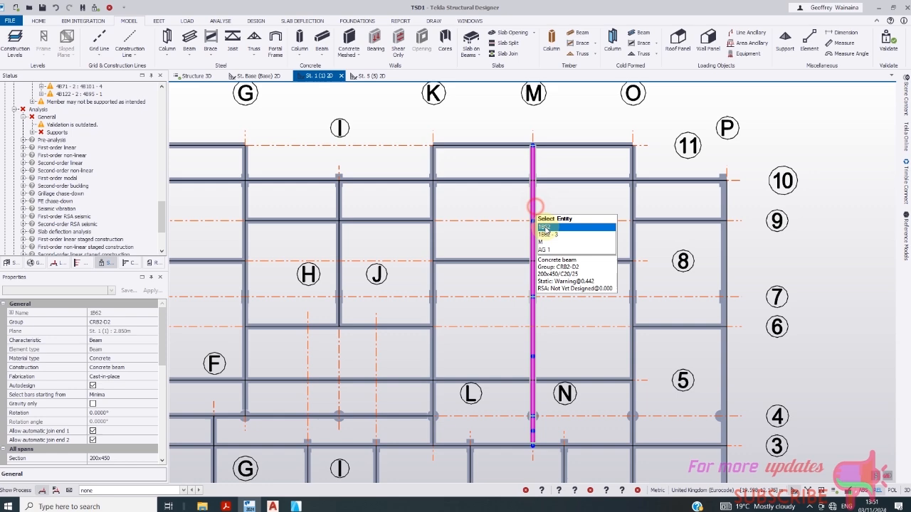
left_click(533, 147)
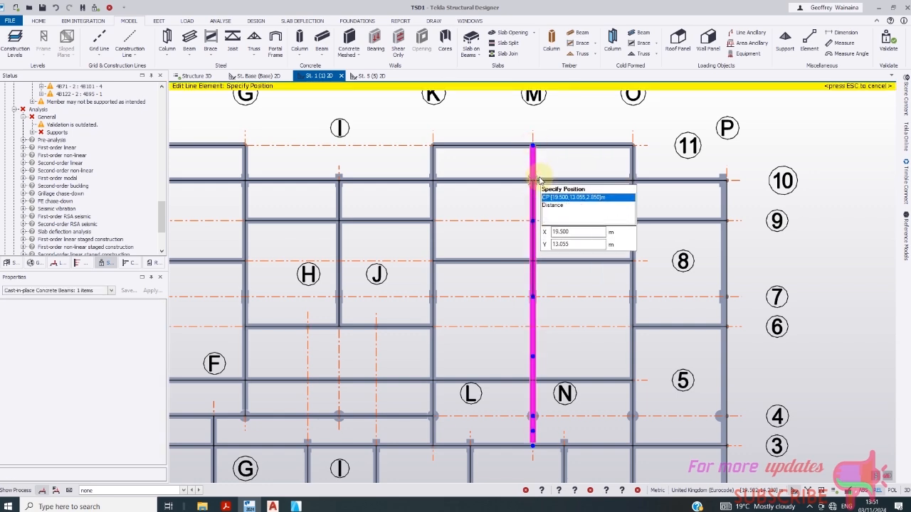
left_click(534, 179)
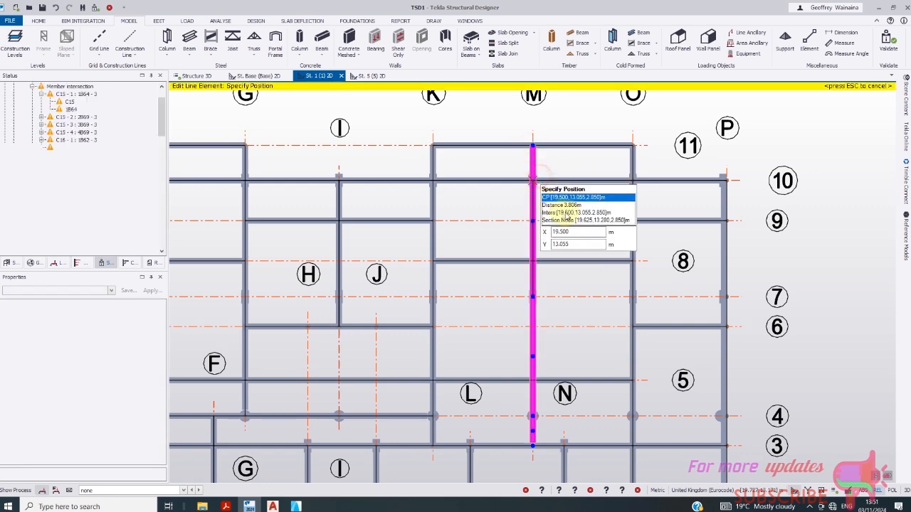
- Add a 1.175 m cast-in-place concrete beam along gridline M from gridline 10 to gridline 11
left_click(320, 41)
scroll(530, 184, "up", 2)
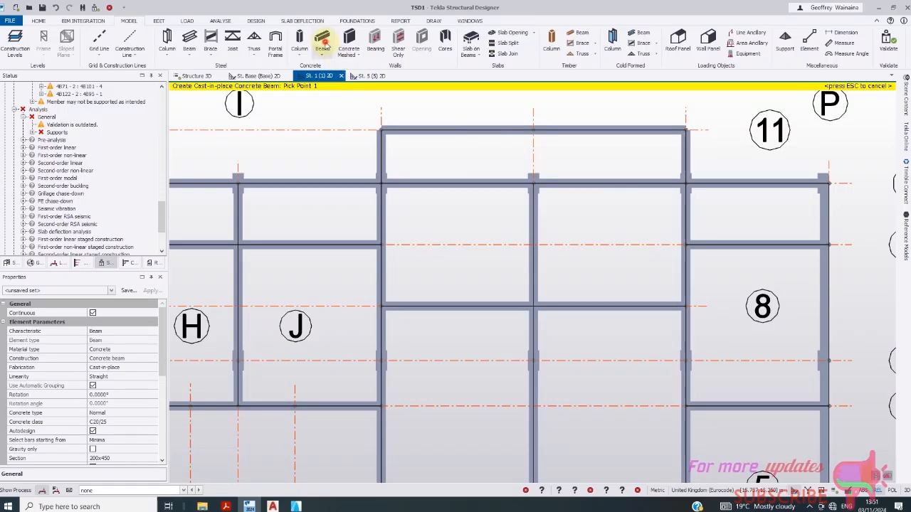
left_click(533, 180)
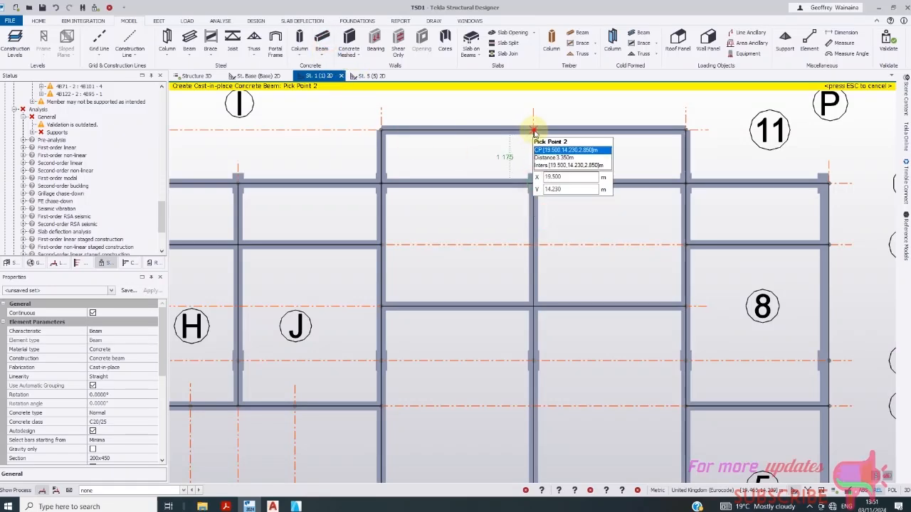
left_click(533, 132)
scroll(574, 173, "up", 2)
scroll(498, 146, "down", 2)
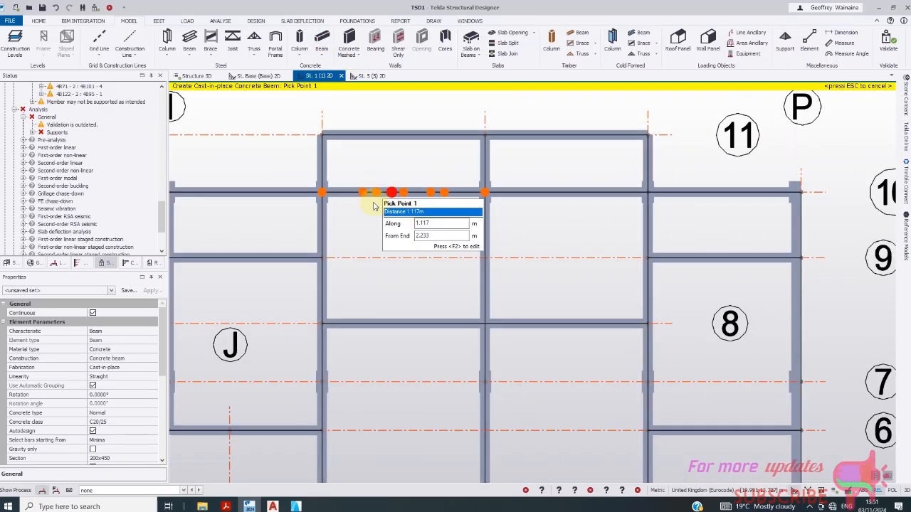
key("Escape")
- Shorten beam 1B61 on gridline O by moving its end from gridline 11 to gridline 10
left_click(647, 171)
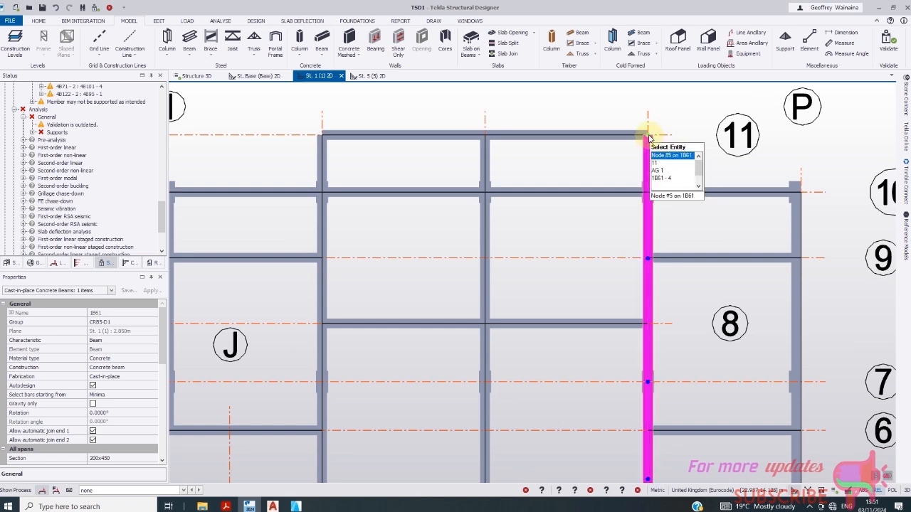
left_click(649, 138)
left_click(648, 192)
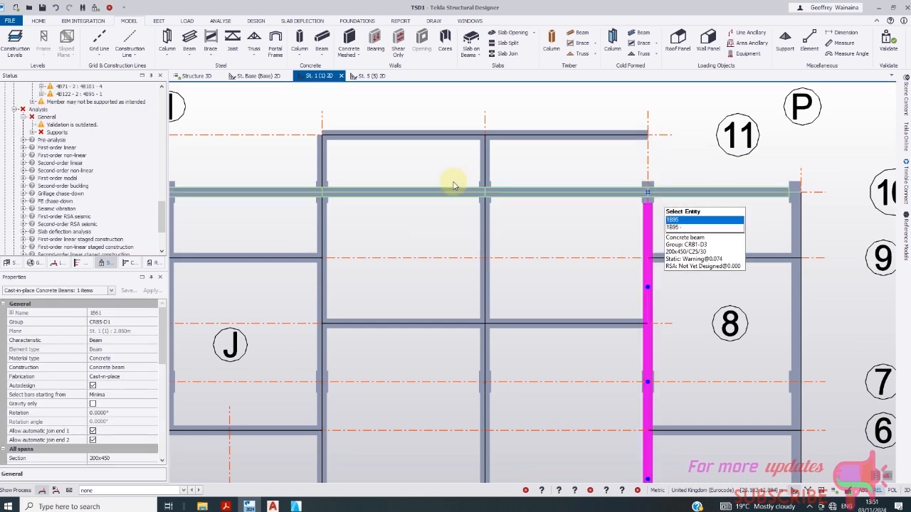
- Add a 1.175 m cast-in-place concrete beam along gridline O from gridline 10 to gridline 11
left_click(319, 41)
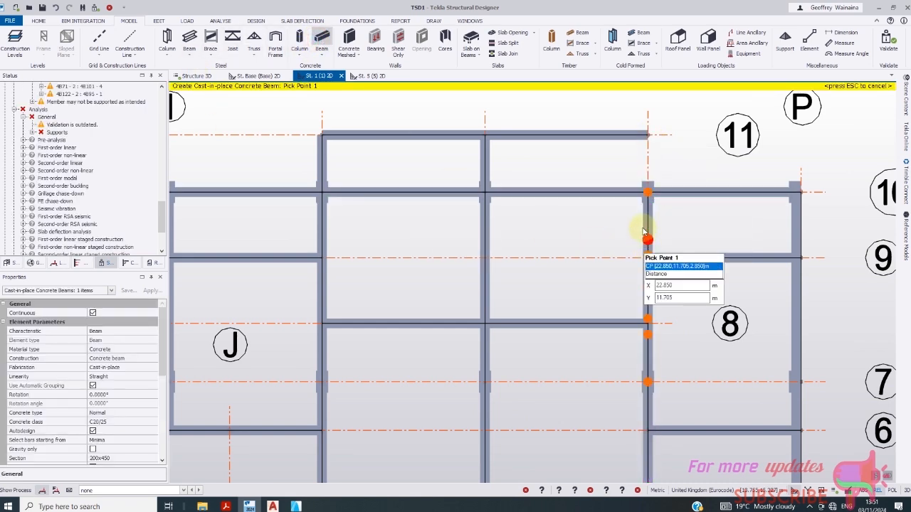
left_click(648, 192)
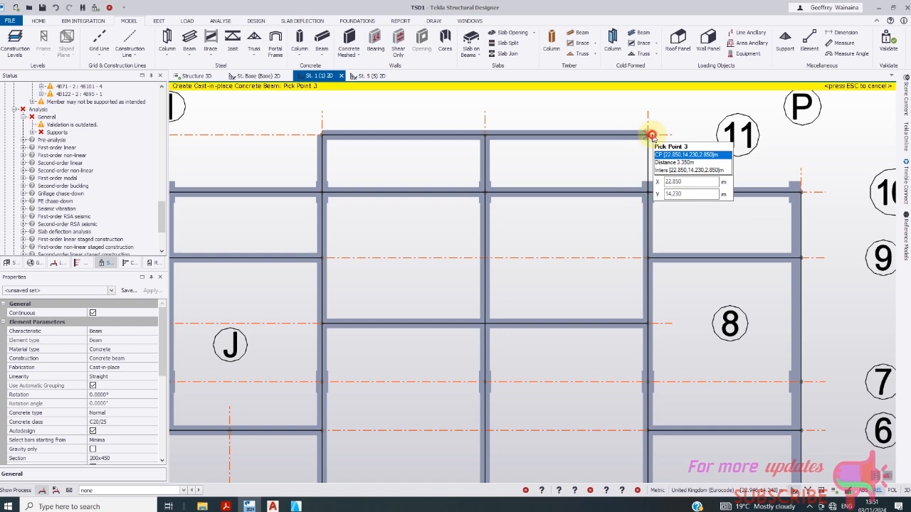
left_click(652, 136)
scroll(494, 145, "down", 10)
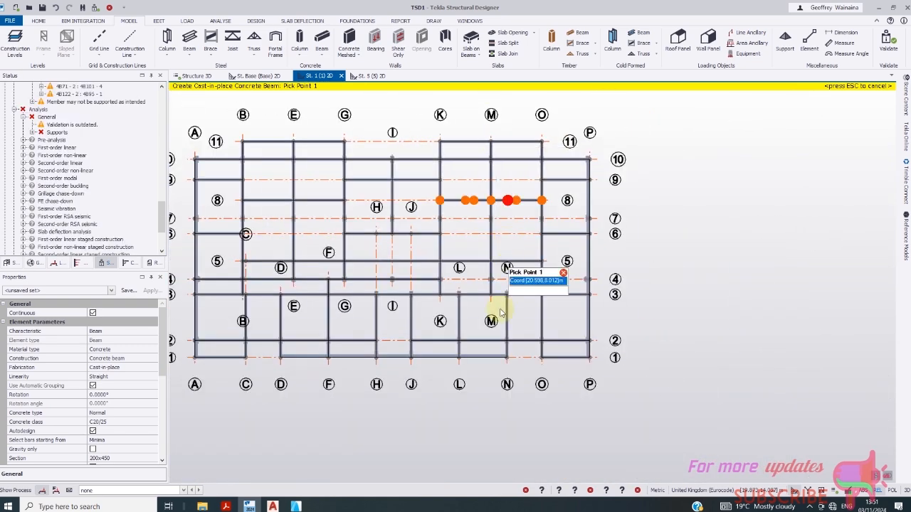
- Shorten beams 1B36 on gridline L and 1B37 on gridline N by moving their ends from gridline 1 to gridline 2
key("Escape")
scroll(401, 370, "up", 5)
left_click(419, 331)
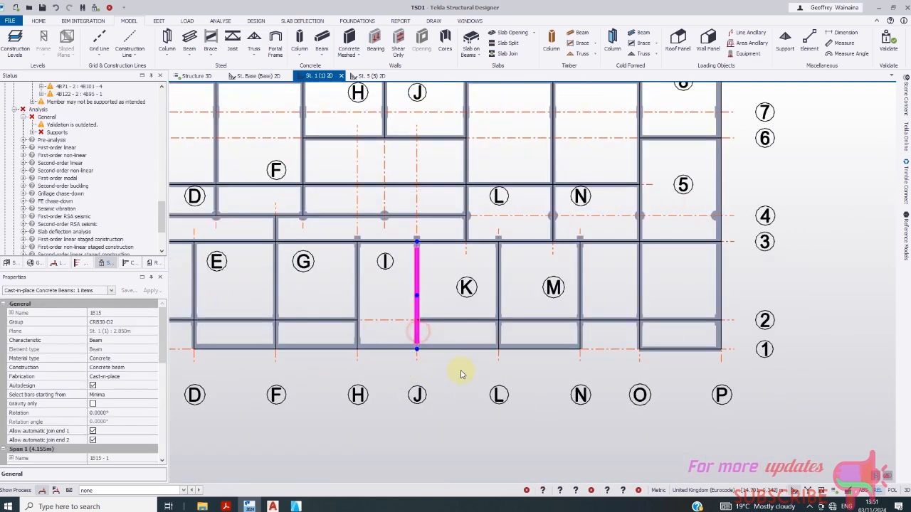
left_click(499, 341)
scroll(498, 345, "up", 4)
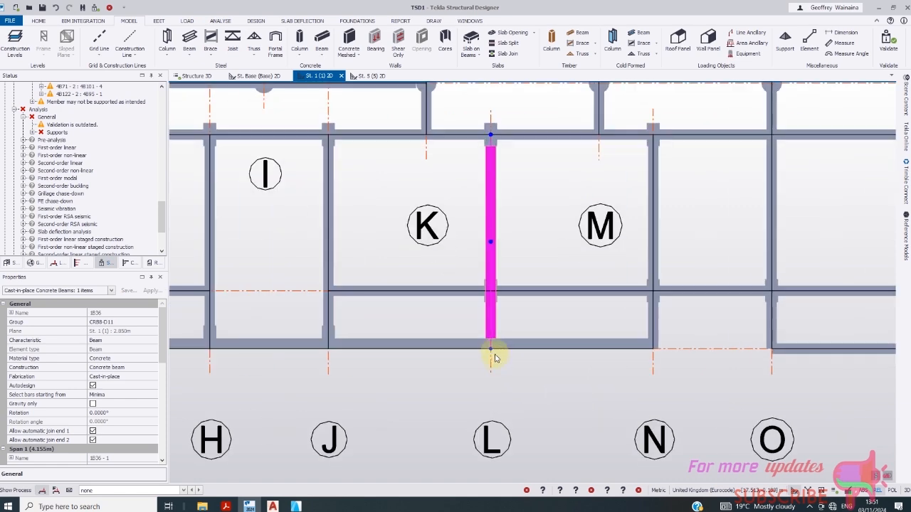
left_click(493, 354)
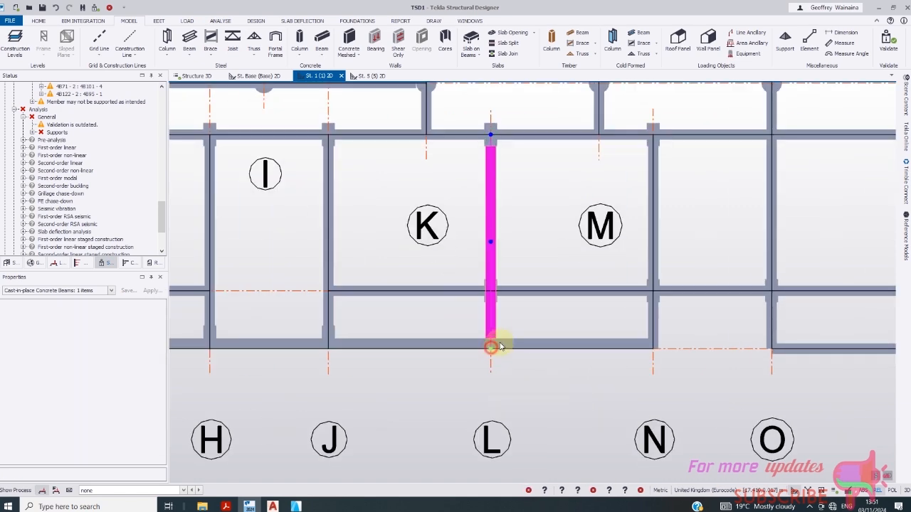
key("Escape")
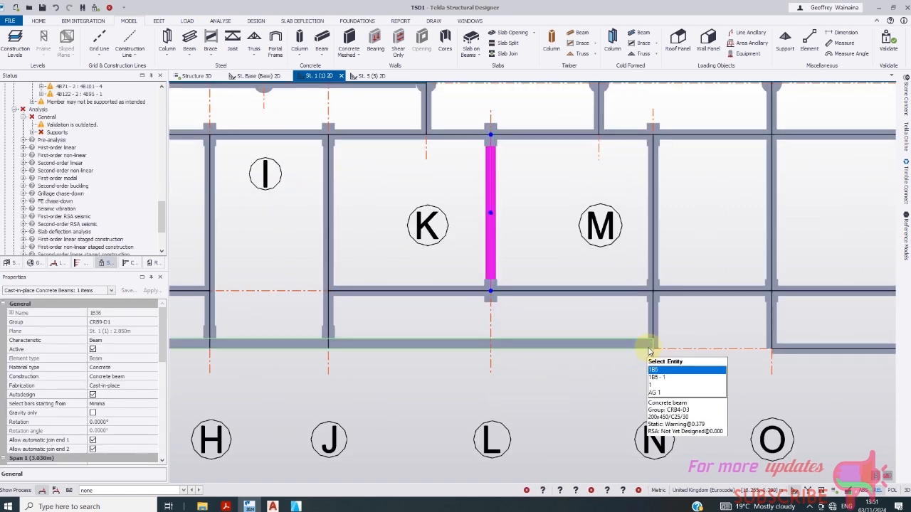
left_click(654, 350)
left_click(654, 351)
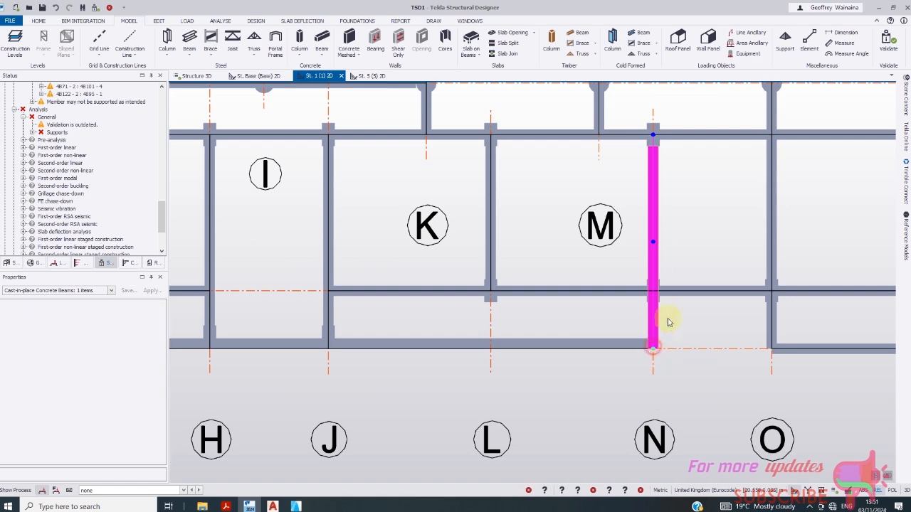
- Shorten beams 1B92 on gridline P and 1B61 on gridline O by moving their ends from gridline 1 to gridline 2
scroll(430, 294, "down", 4)
middle_click_drag(398, 302, 278, 294)
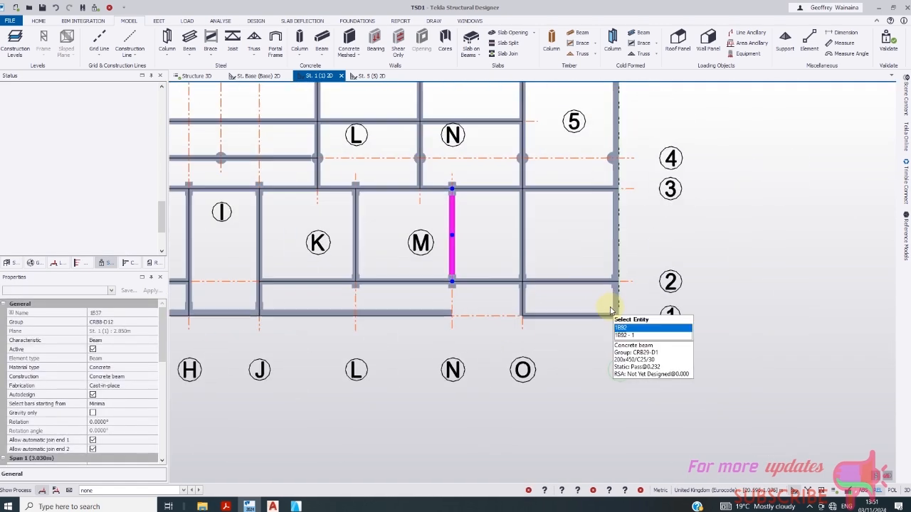
scroll(612, 306, "up", 1)
left_click(622, 329)
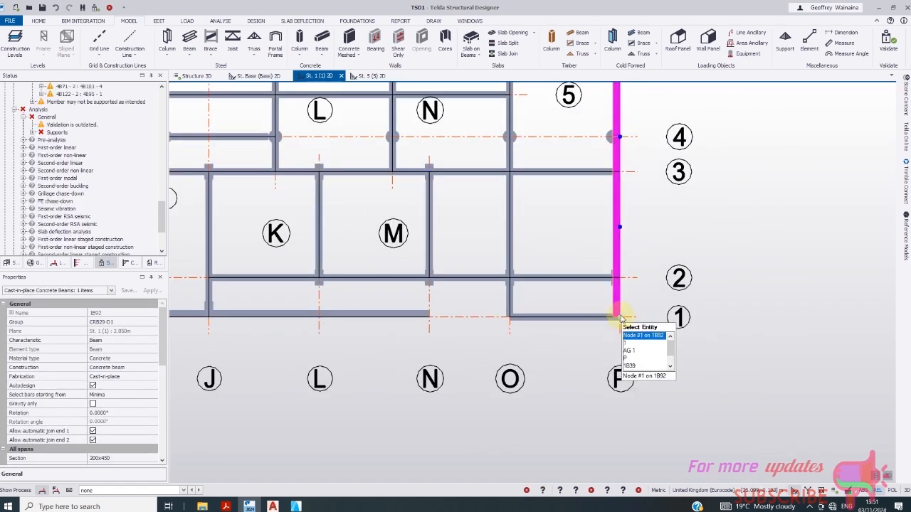
left_click(621, 318)
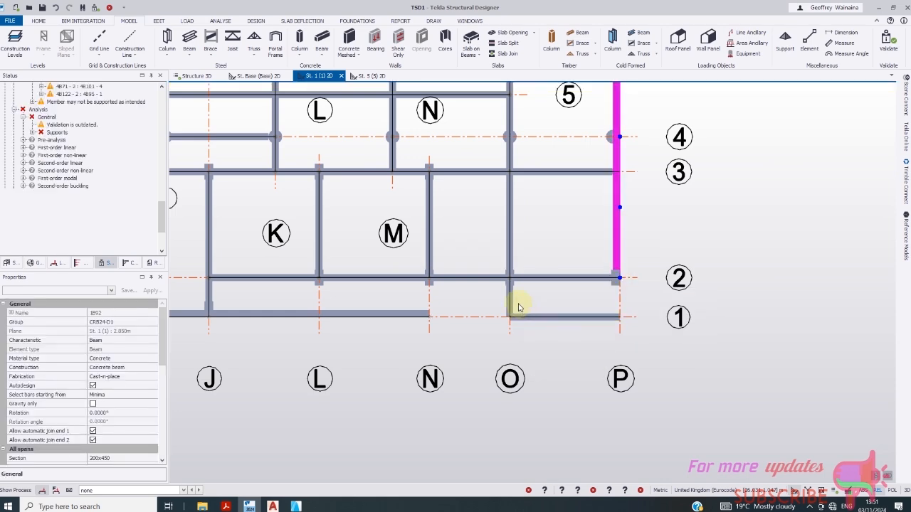
left_click(510, 324)
left_click(510, 322)
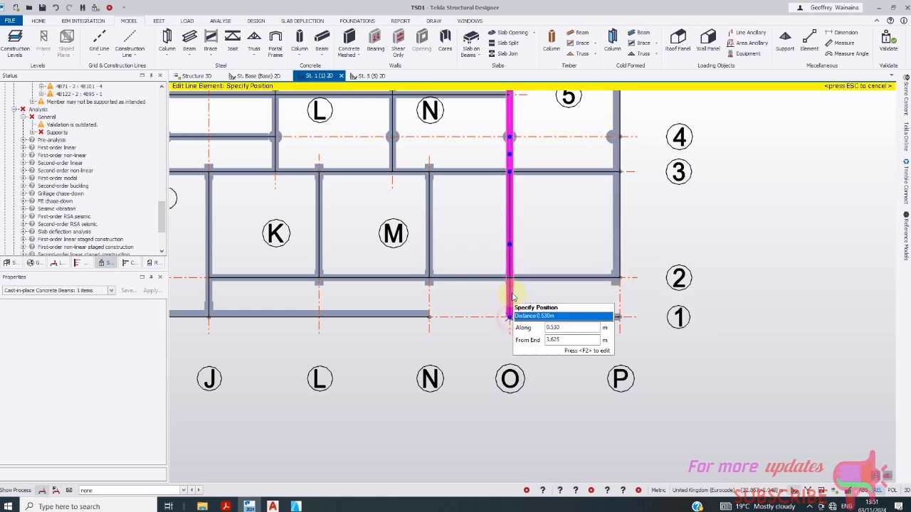
- Shorten beam 1B2 on gridline A by moving its end from gridline 1 to gridline 2
scroll(580, 271, "down", 7)
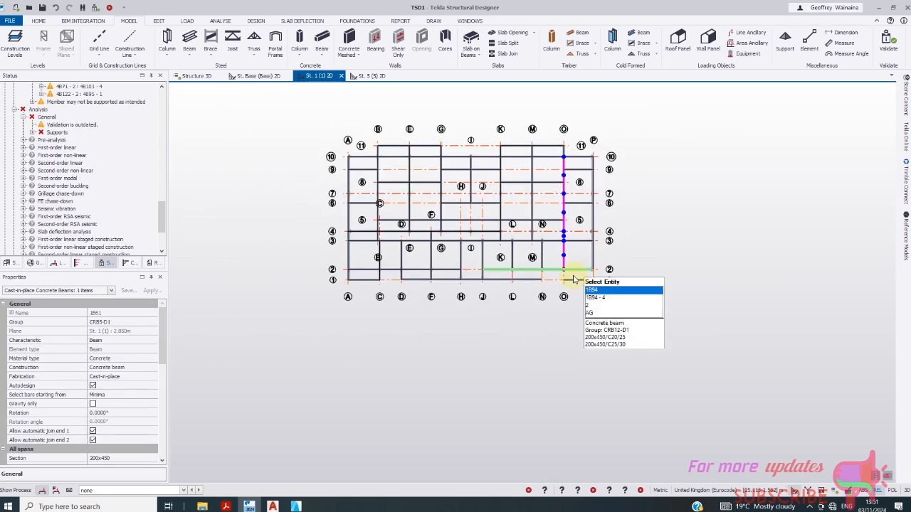
scroll(317, 274, "up", 5)
left_click(343, 269)
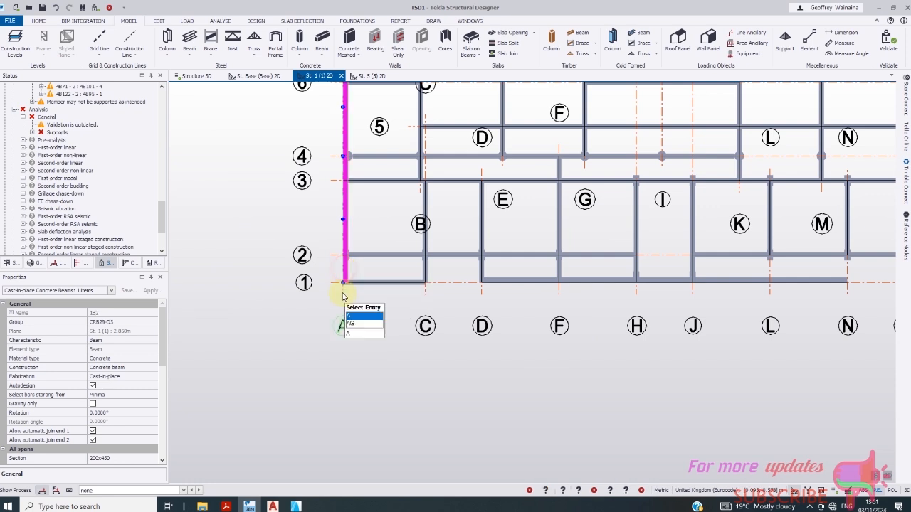
left_click(344, 284)
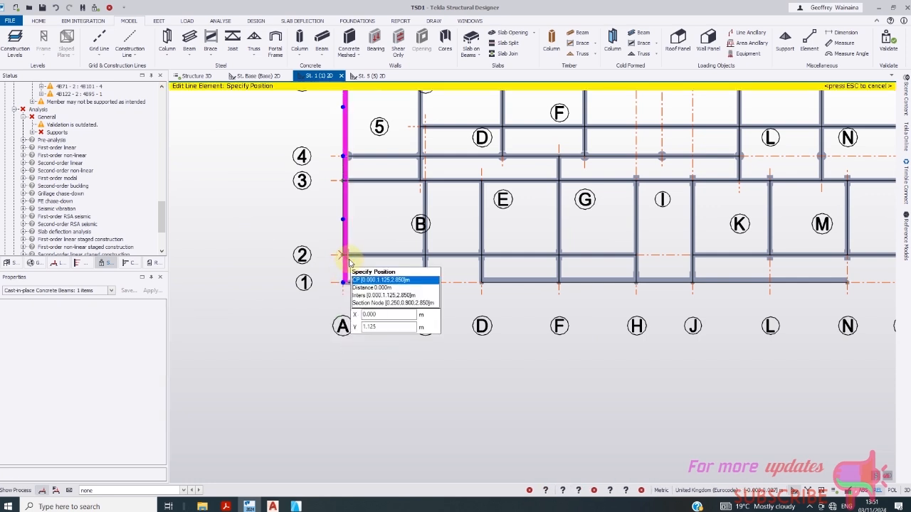
left_click(347, 256)
- Shorten beam 1B42 on gridline C by moving its end from gridline 1 to gridline 2
left_click(425, 284)
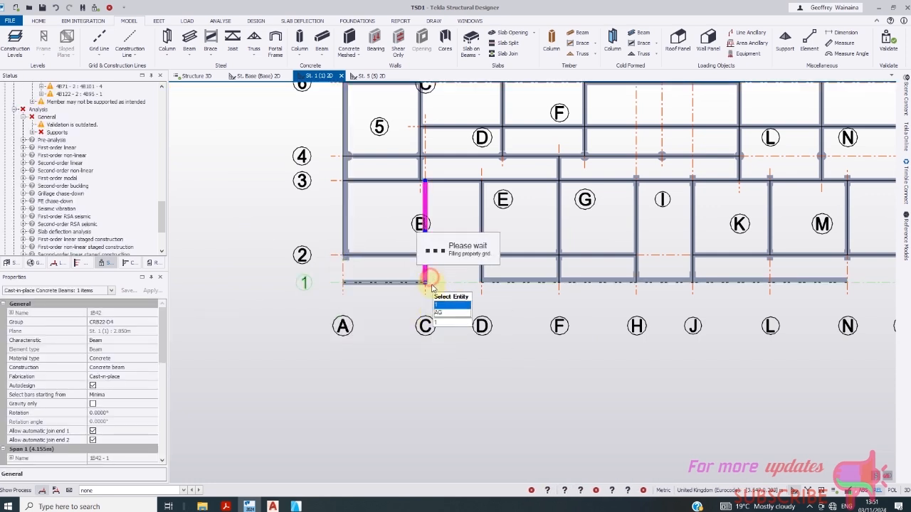
scroll(425, 286, "up", 2)
left_click(425, 285)
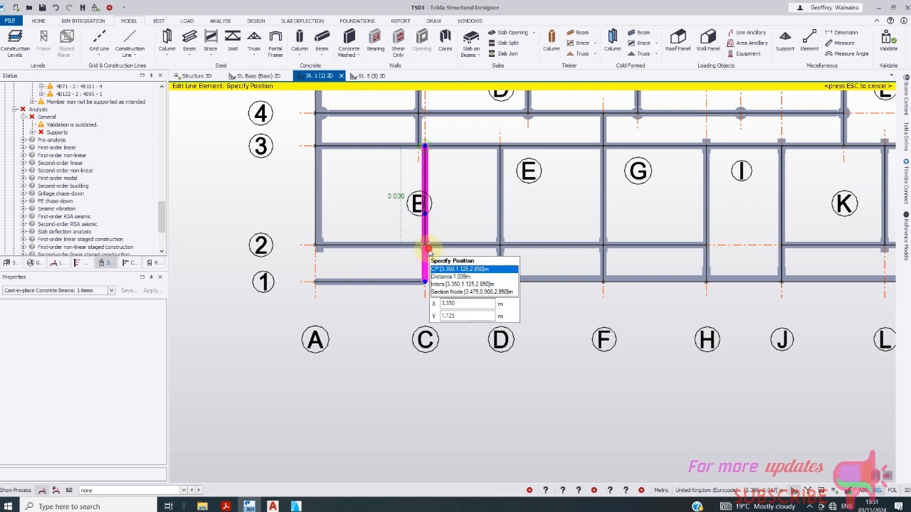
left_click(427, 249)
- Shorten beam 1B41 on gridline D by moving its end from gridline 1 to gridline 2
left_click(501, 285)
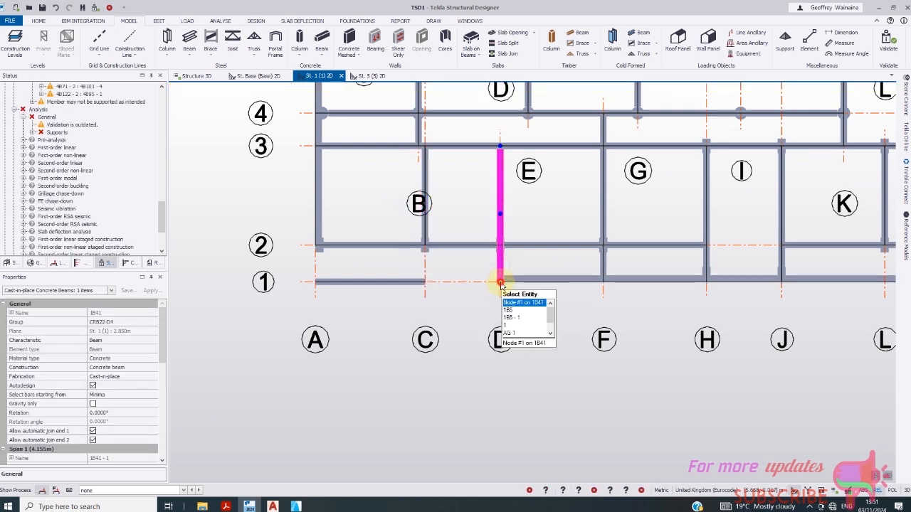
left_click(500, 285)
left_click(501, 245)
- Shorten beam 1B40 on gridline F by moving its end from gridline 1 to gridline 2
left_click(605, 277)
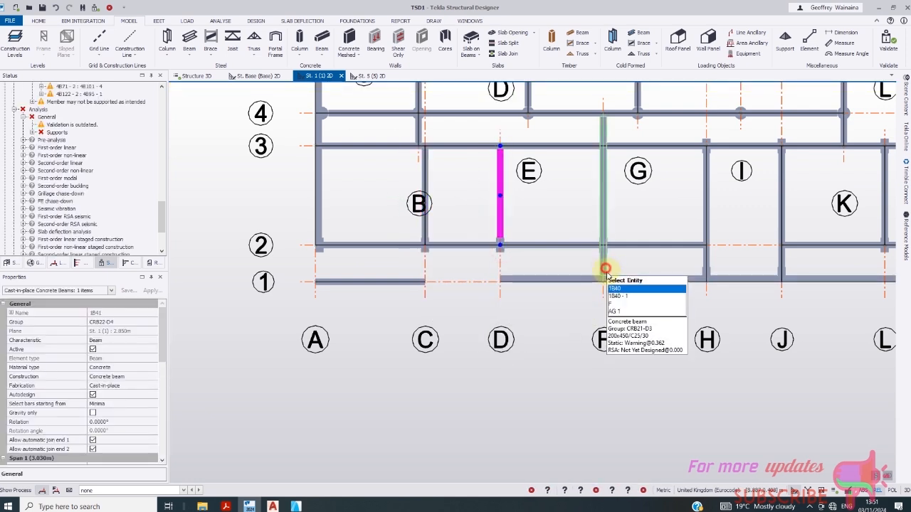
left_click(605, 279)
left_click(603, 283)
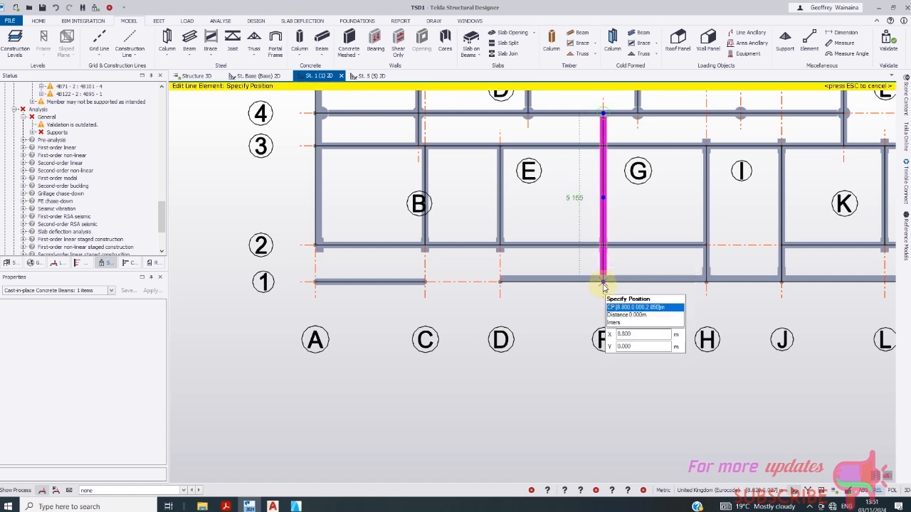
key("Escape")
key("Escape")
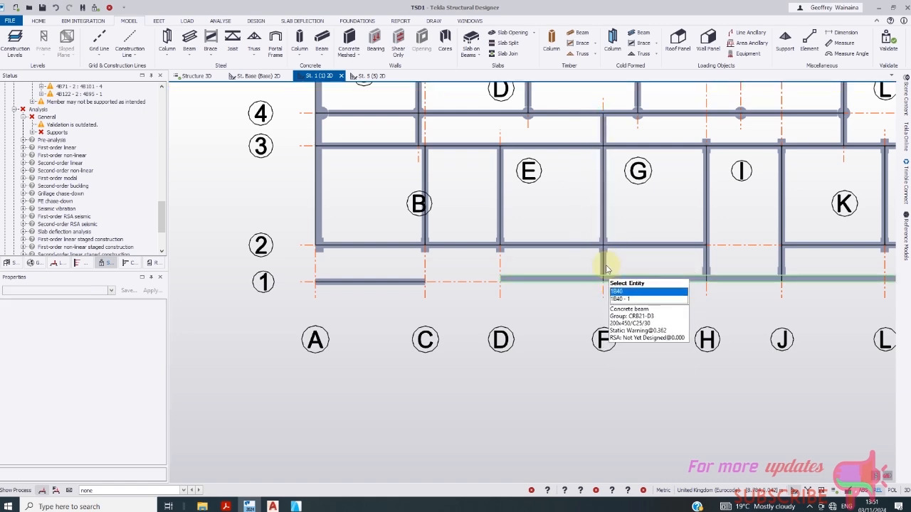
left_click(605, 264)
left_click(606, 292)
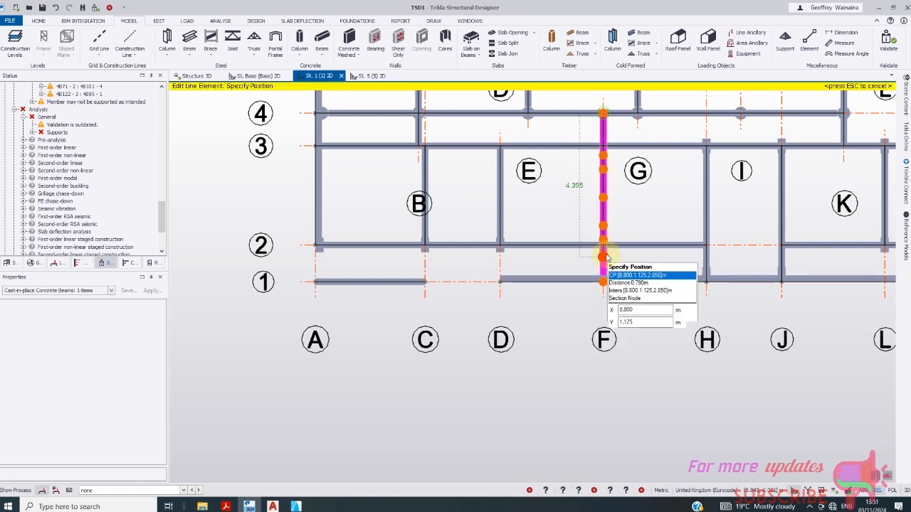
key("Escape")
- Add a 1.125 m cast-in-place concrete beam along gridline A from gridline 2 to gridline 1
scroll(386, 299, "down", 1)
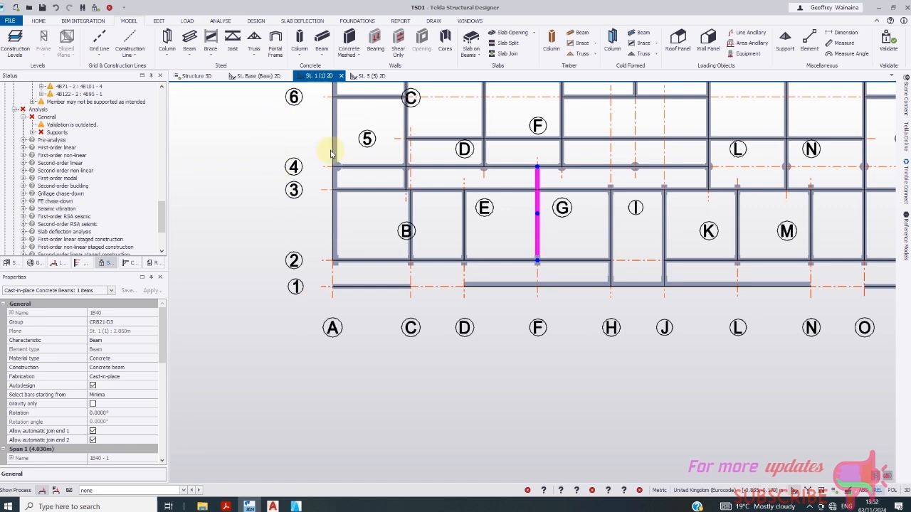
scroll(376, 290, "down", 1)
left_click(322, 37)
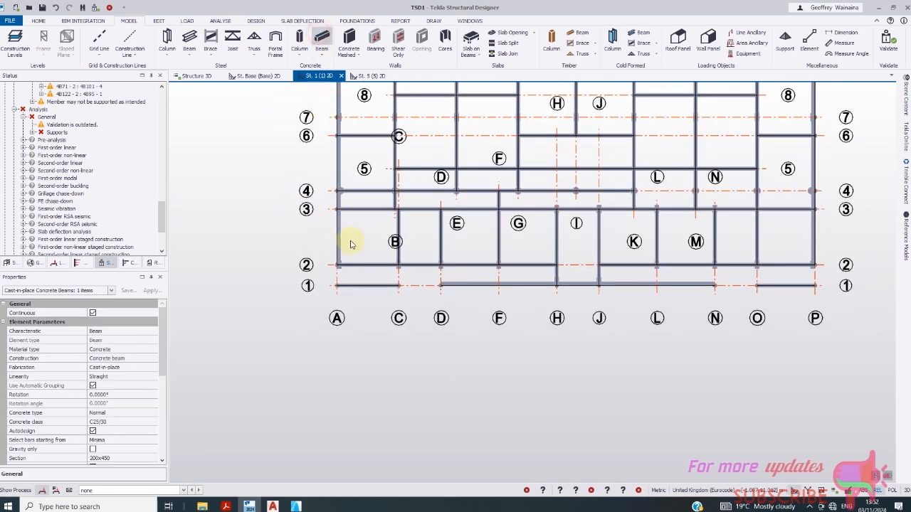
left_click(337, 267)
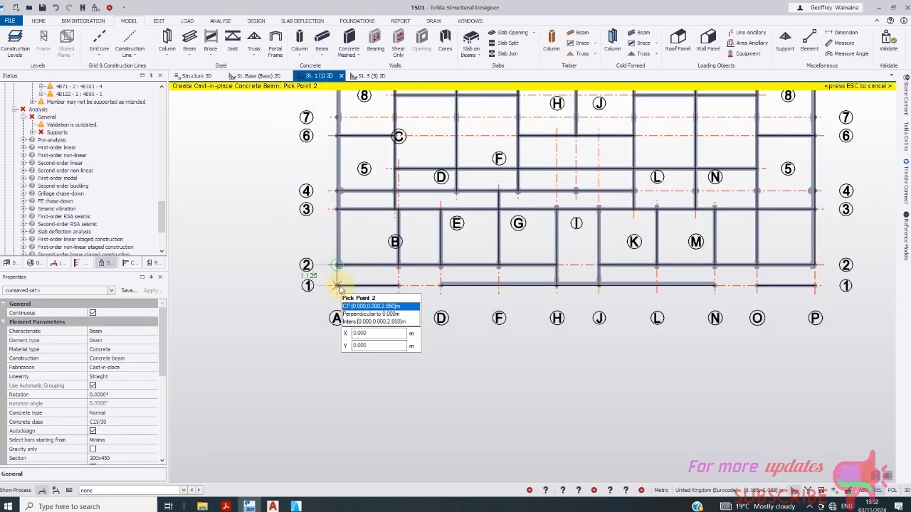
left_click(338, 286)
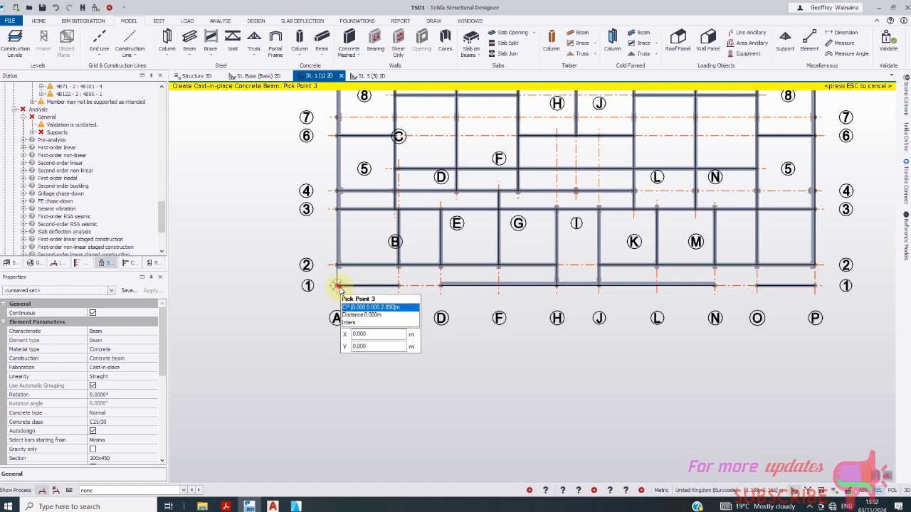
double_click(339, 286)
scroll(334, 281, "up", 2)
scroll(334, 281, "up", 2)
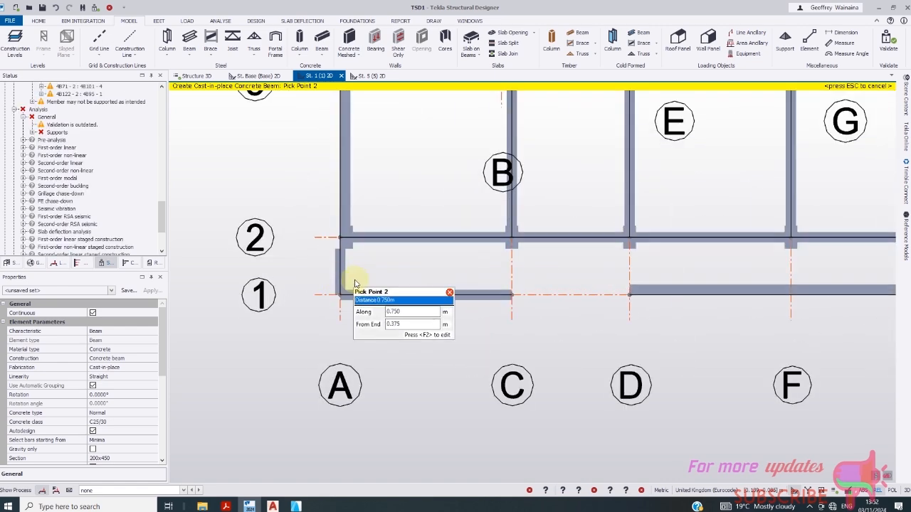
key("Escape")
left_click(343, 280)
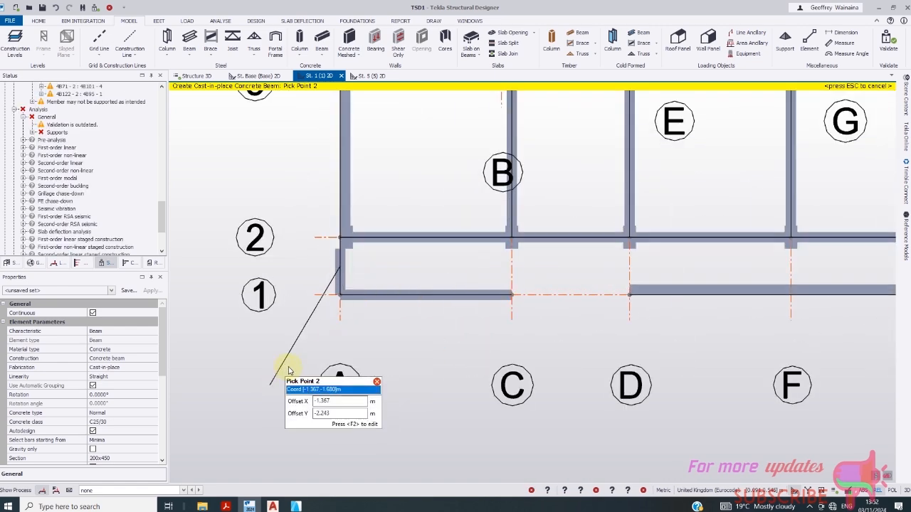
key("Escape")
- Add a 1.125 m cast-in-place concrete beam along gridline C from gridline 1 to gridline 2
scroll(234, 162, "down", 1)
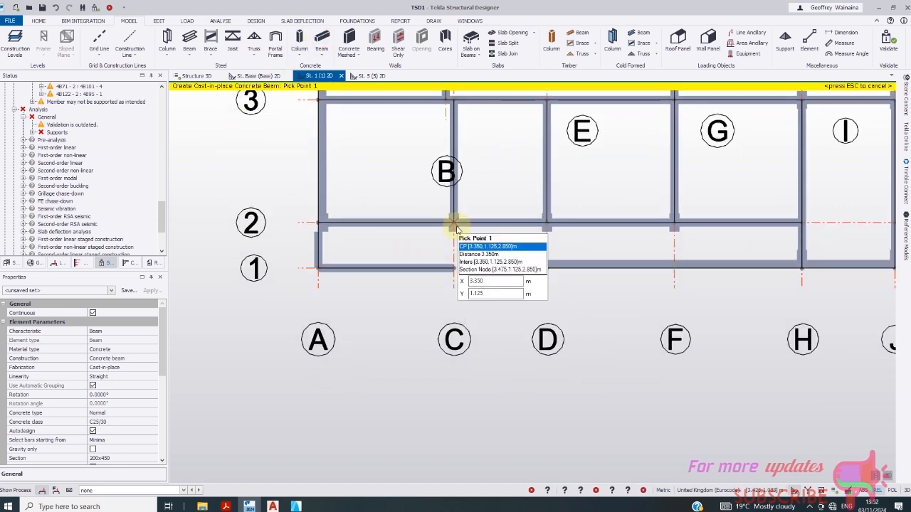
left_click(454, 269)
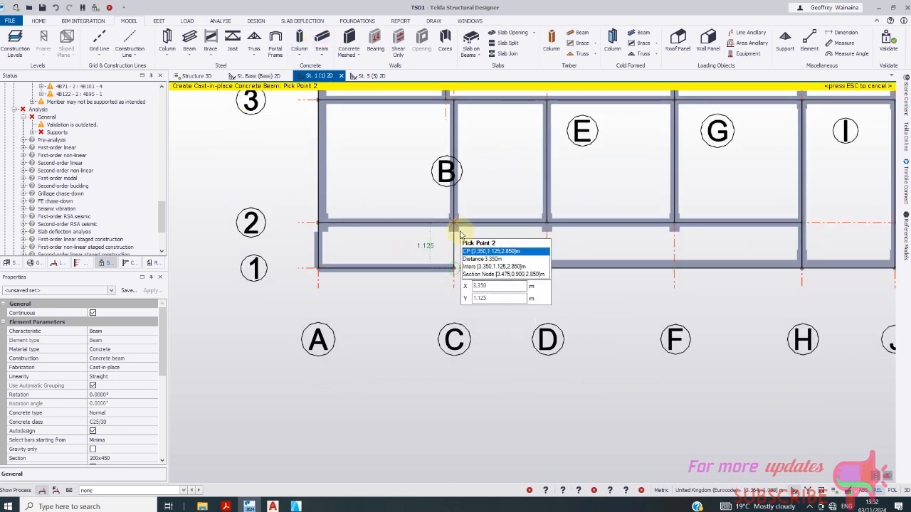
left_click(454, 224)
- Add a 1.125 m cast-in-place concrete beam along gridline D from gridline 1 to gridline 2
scroll(365, 265, "down", 2)
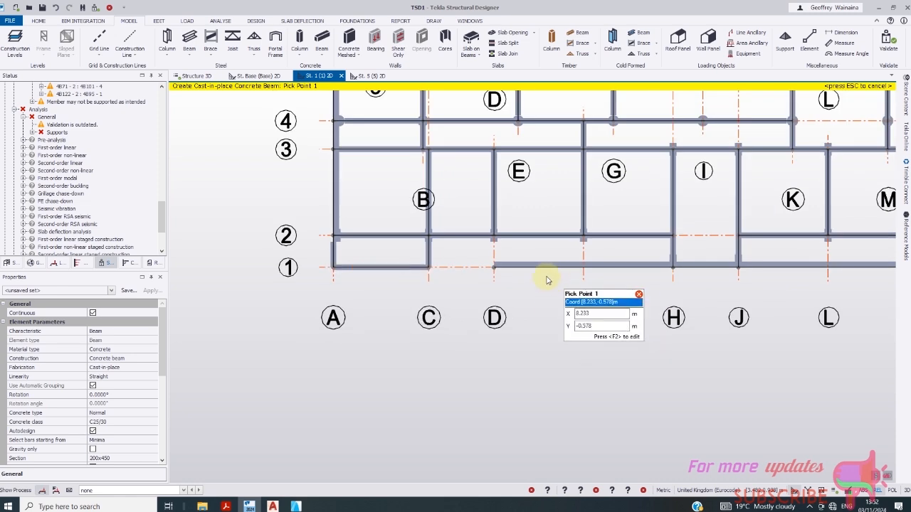
left_click(494, 267)
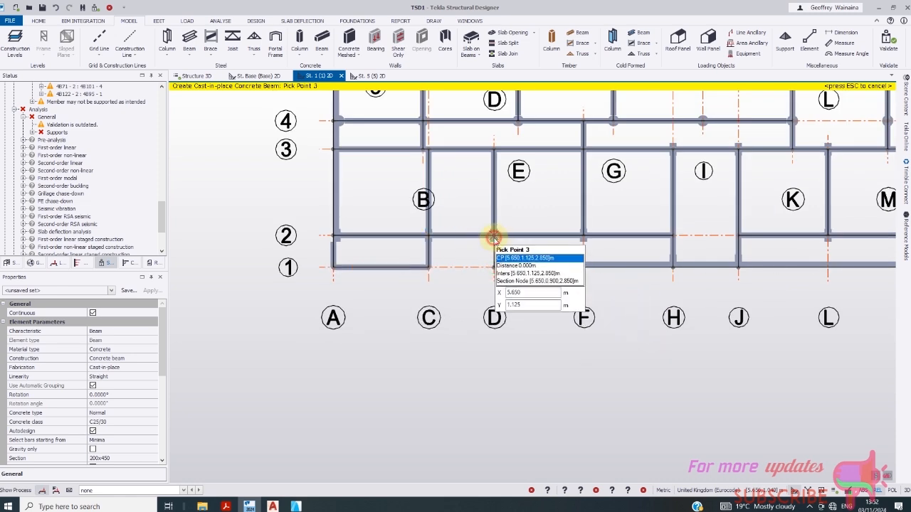
left_click(494, 237)
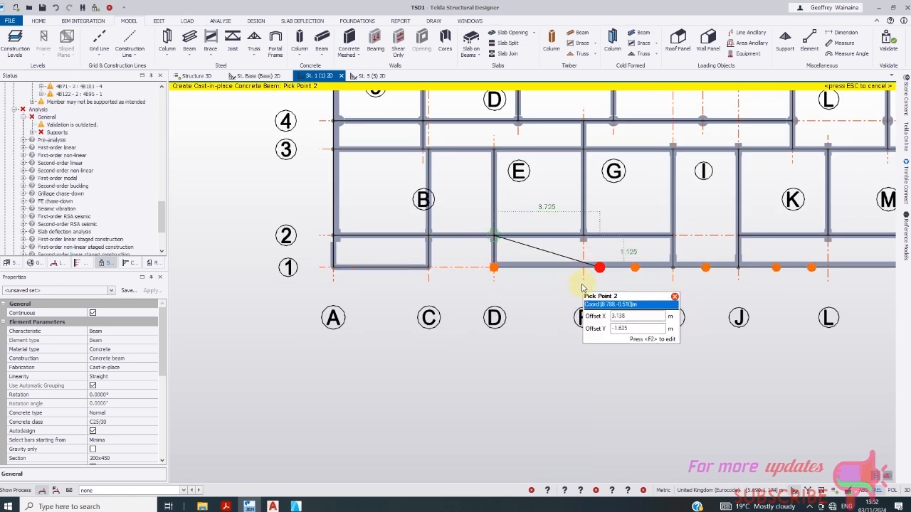
key("Escape")
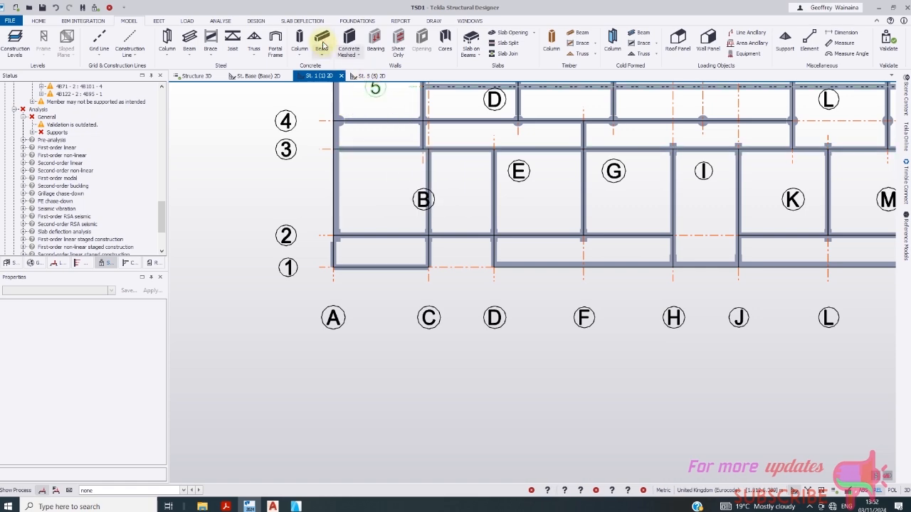
- Add 1.125 m cast-in-place concrete beams between gridlines 1 and 2 along gridlines F, N and O
left_click(322, 42)
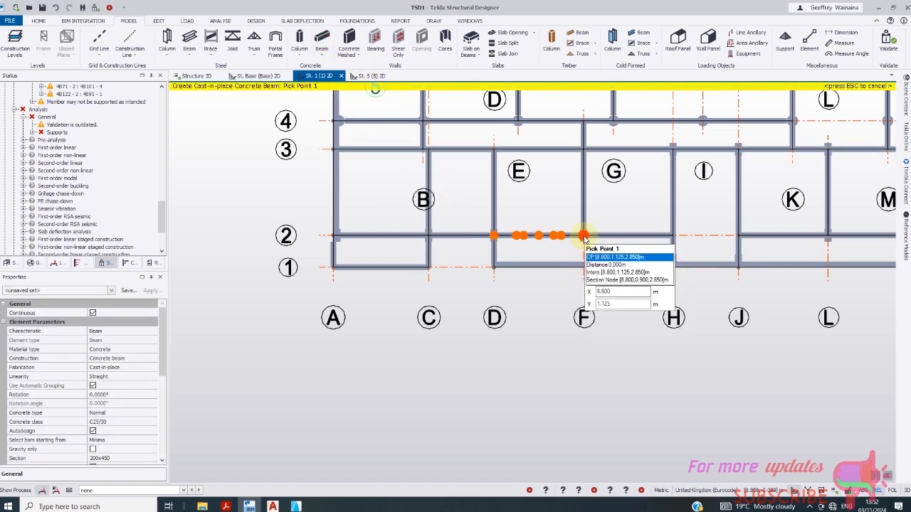
scroll(302, 262, "down", 2)
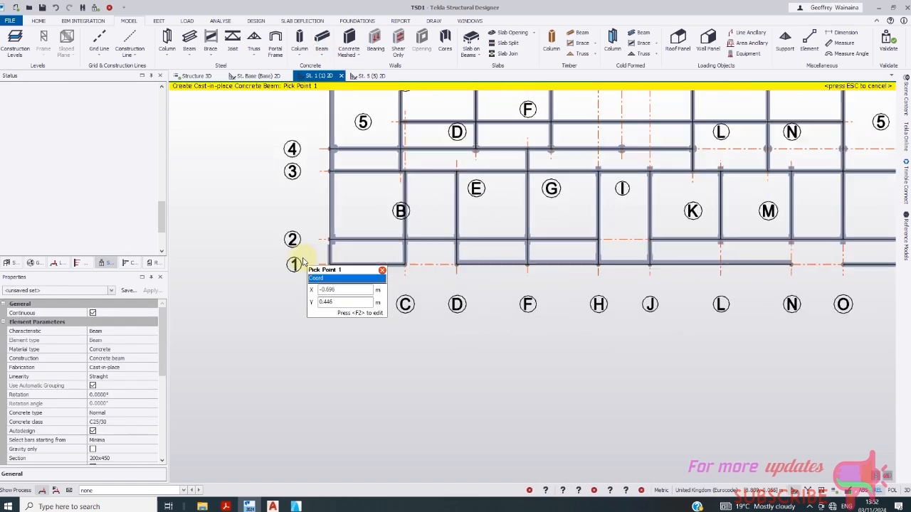
scroll(303, 262, "down", 1)
scroll(791, 270, "up", 2)
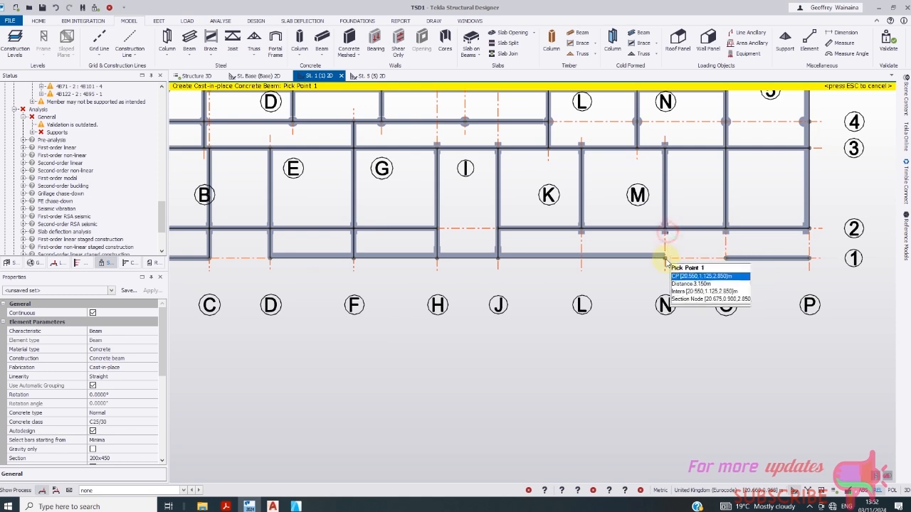
left_click(666, 260)
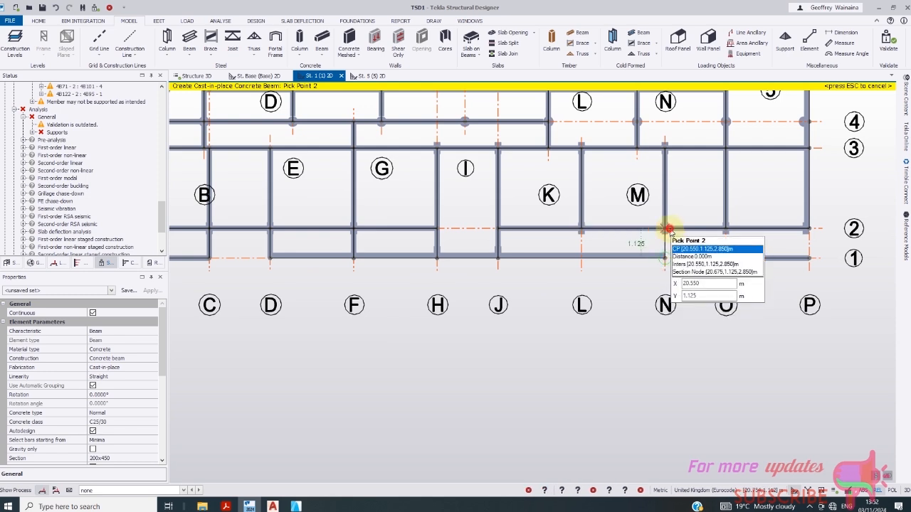
left_click(727, 228)
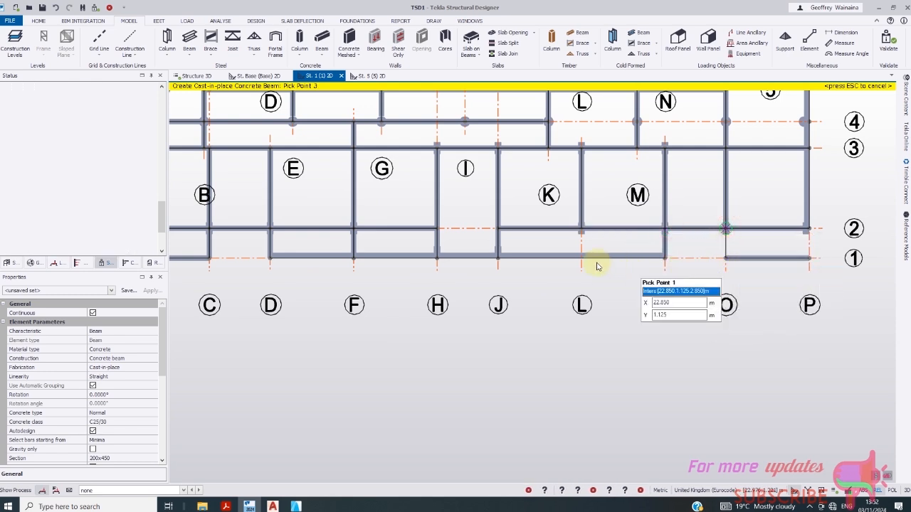
- Add a 1.125 m cast-in-place concrete beam along gridline L from gridline 2 to gridline 1
left_click(583, 229)
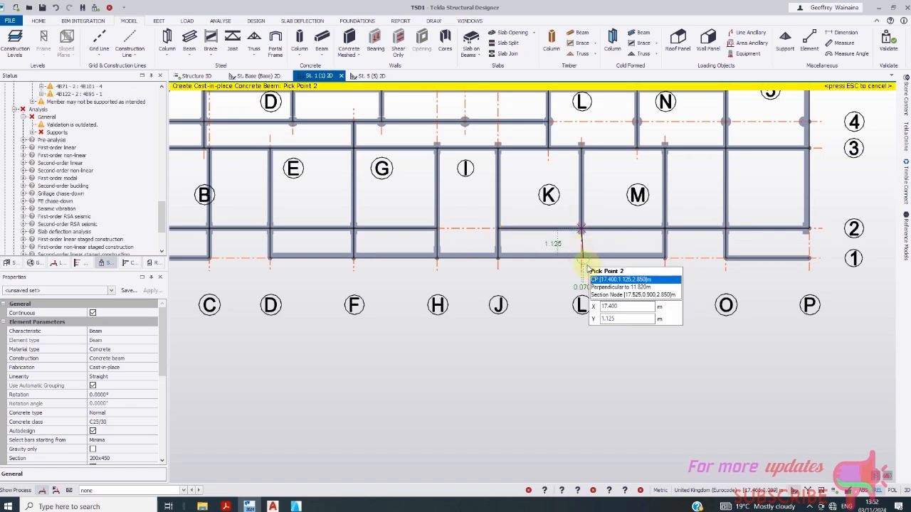
key("Escape")
scroll(596, 247, "up", 2)
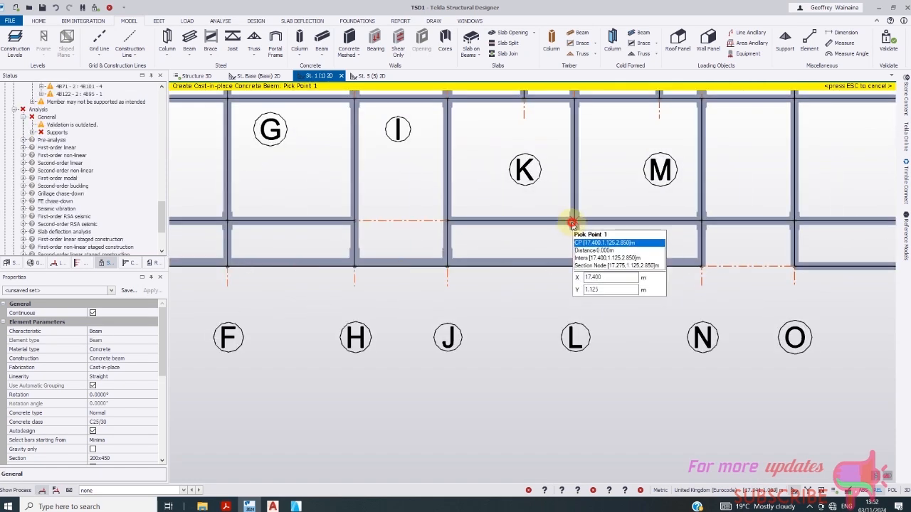
left_click(573, 225)
key("Escape")
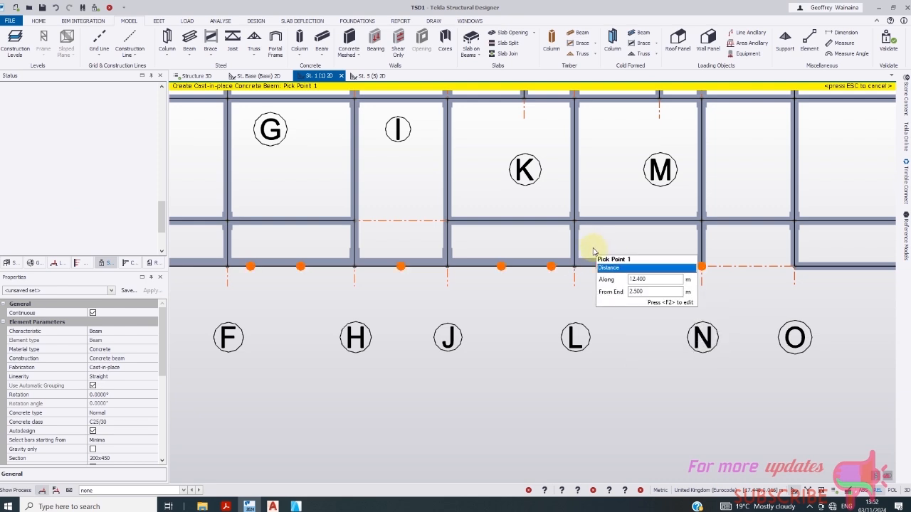
- Add a 1.125 m cast-in-place concrete beam along gridline P between gridlines 2 and 1, and end beam creation
scroll(590, 251, "down", 3)
scroll(759, 238, "up", 2)
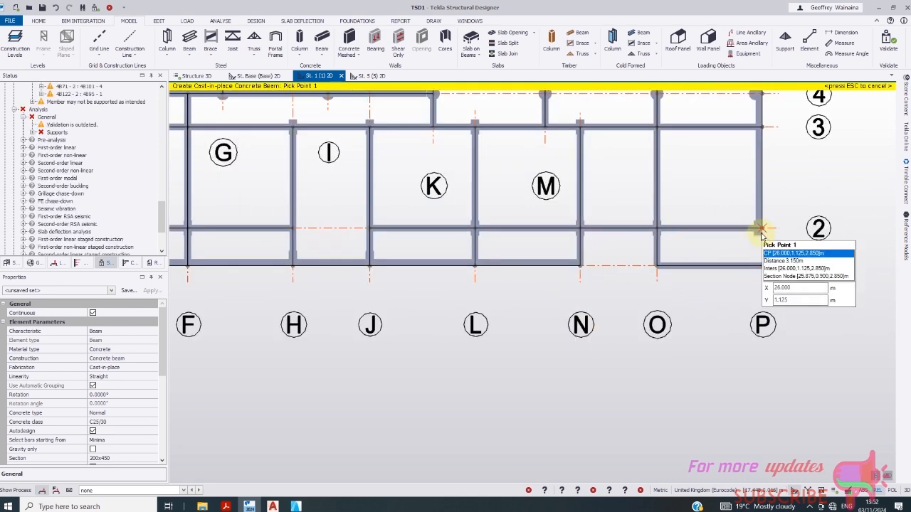
left_click(761, 229)
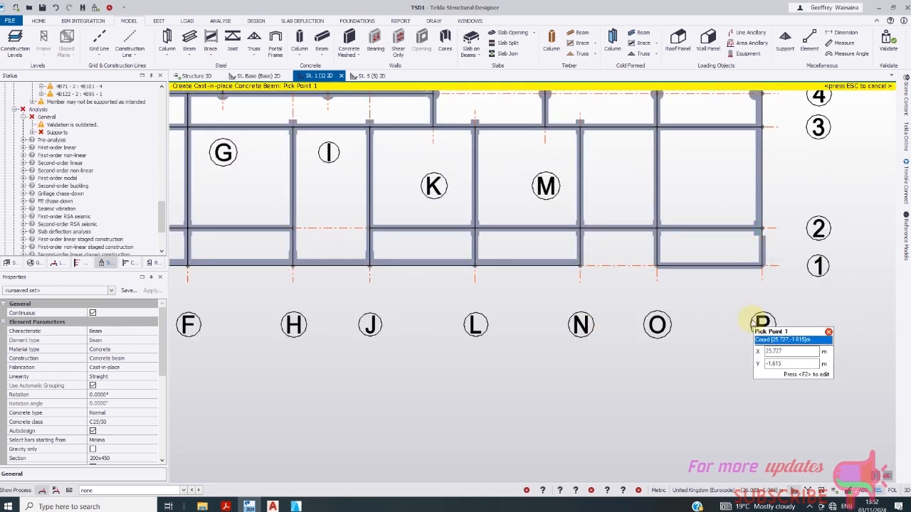
scroll(762, 269, "down", 2)
key("Escape")
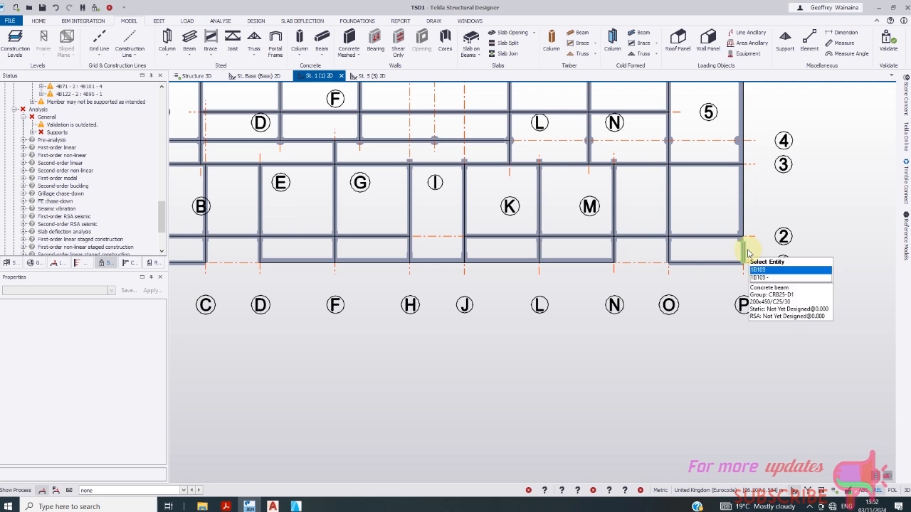
- Set the minor snap level of the short beam on gridline P between gridlines 1 and 2 to Left
left_click(745, 250)
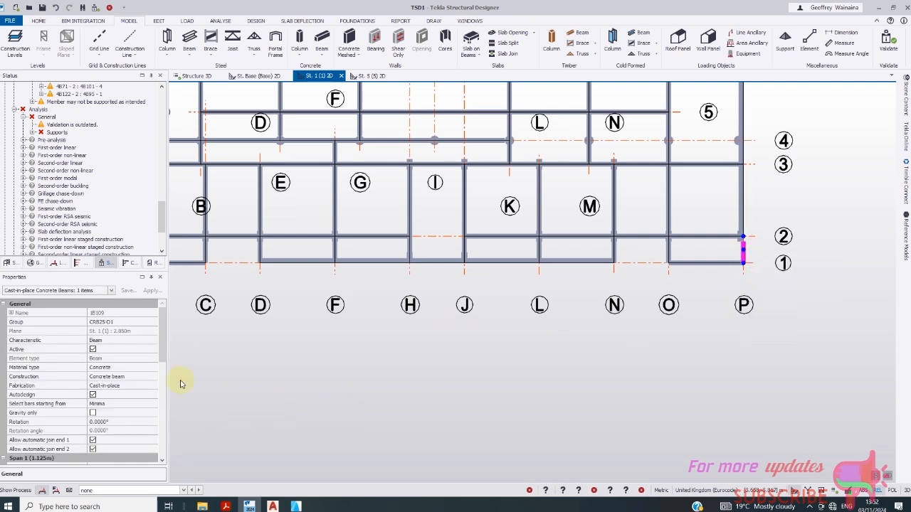
left_click_drag(161, 356, 168, 402)
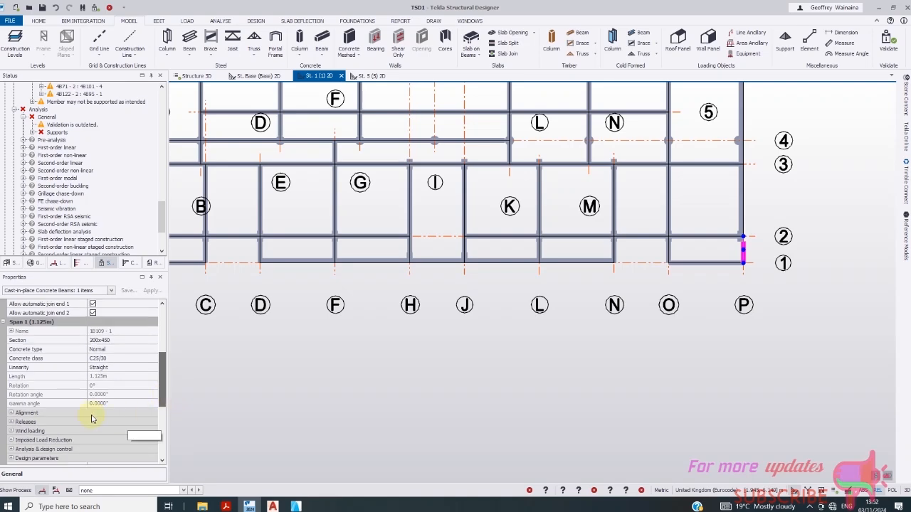
left_click(11, 413)
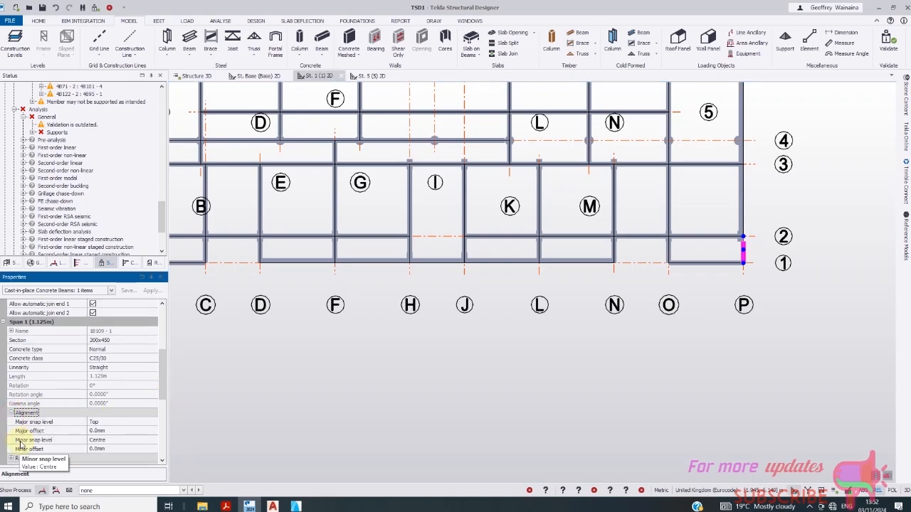
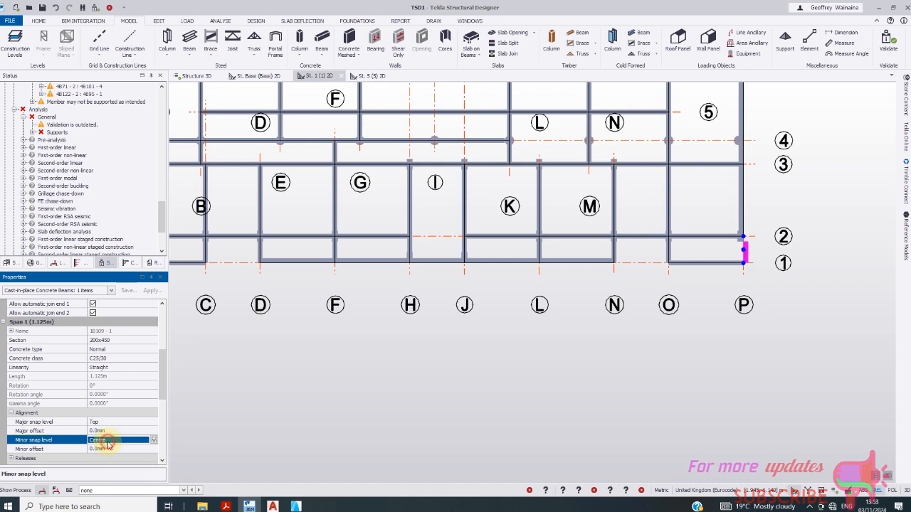
left_click(154, 440)
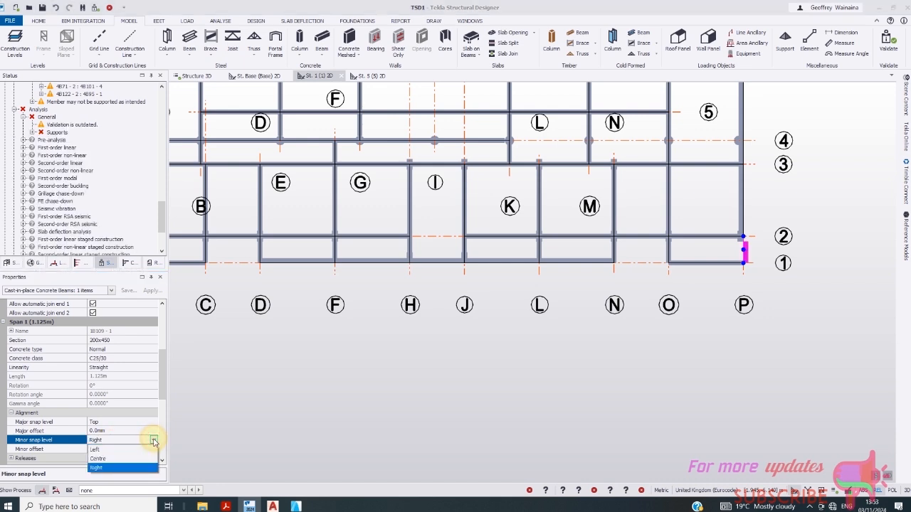
left_click(97, 450)
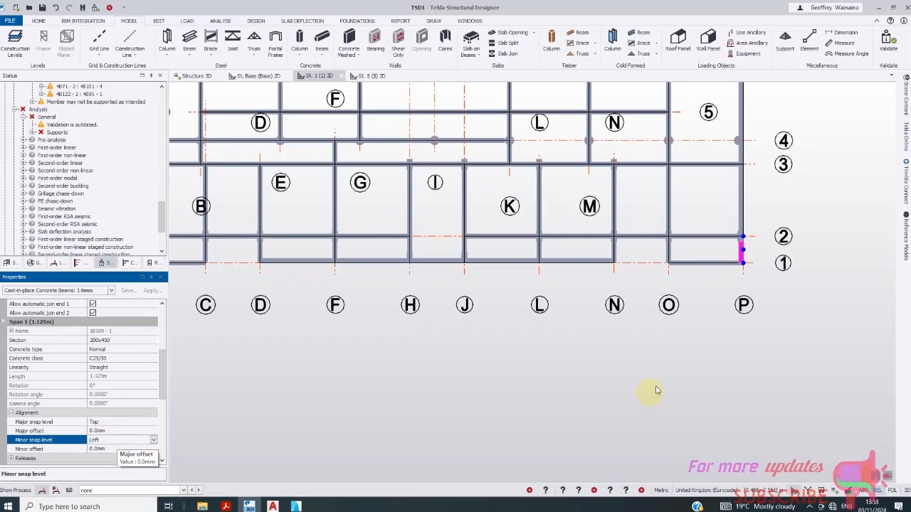
- Set the minor snap level of the short beam on gridline A between gridlines 1 and 2 to Right
scroll(751, 258, "up", 5)
scroll(744, 242, "down", 10)
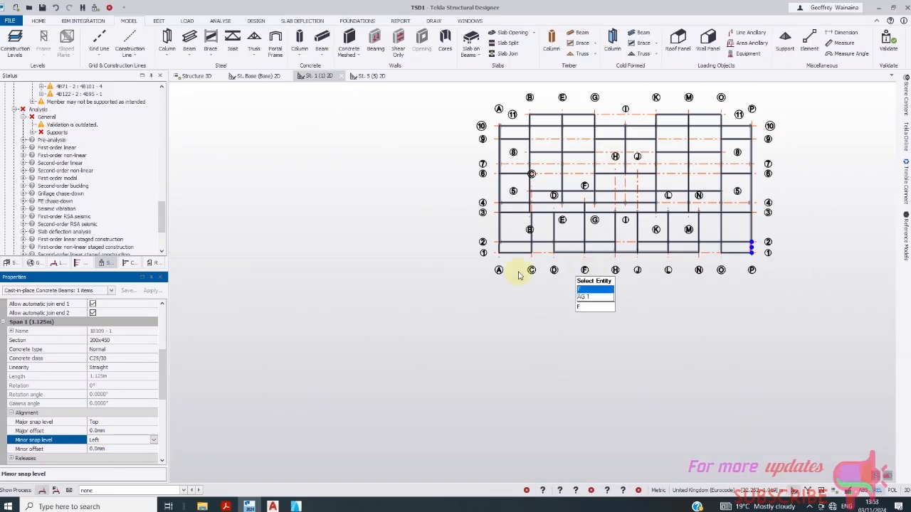
scroll(518, 276, "up", 4)
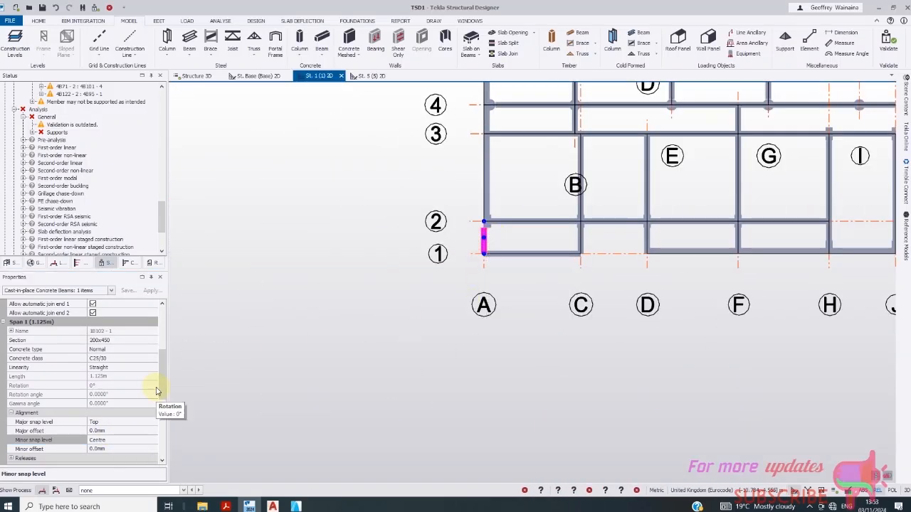
left_click(137, 441)
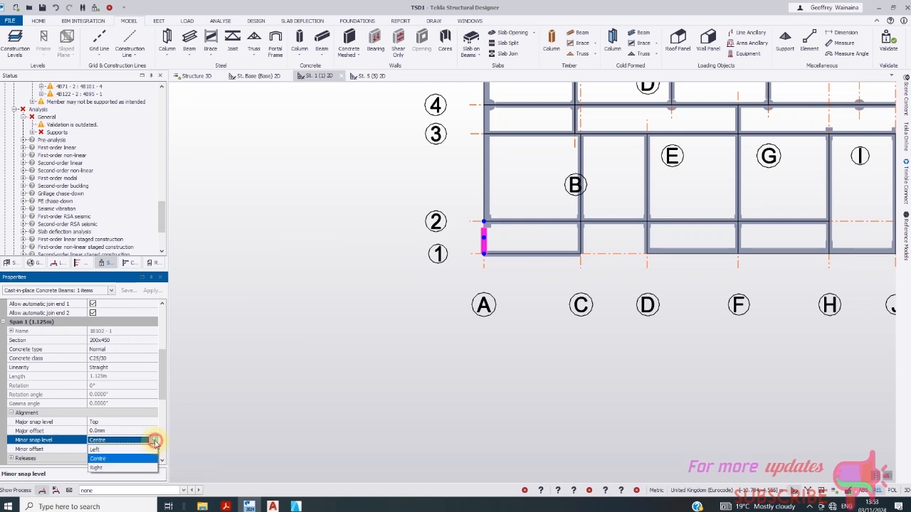
left_click(102, 470)
left_click(349, 407)
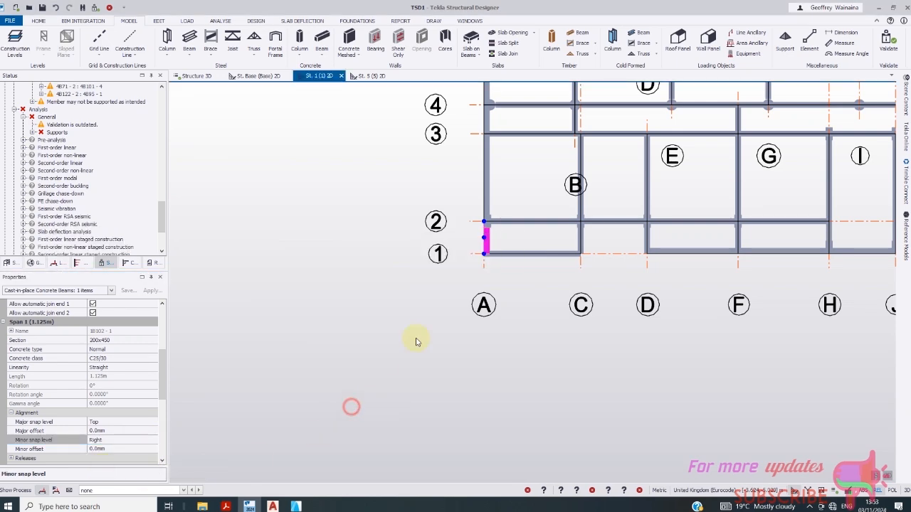
- Validate the model again and bring up the list of member intersection warnings
scroll(420, 324, "down", 2)
scroll(521, 289, "up", 3)
scroll(421, 328, "down", 3)
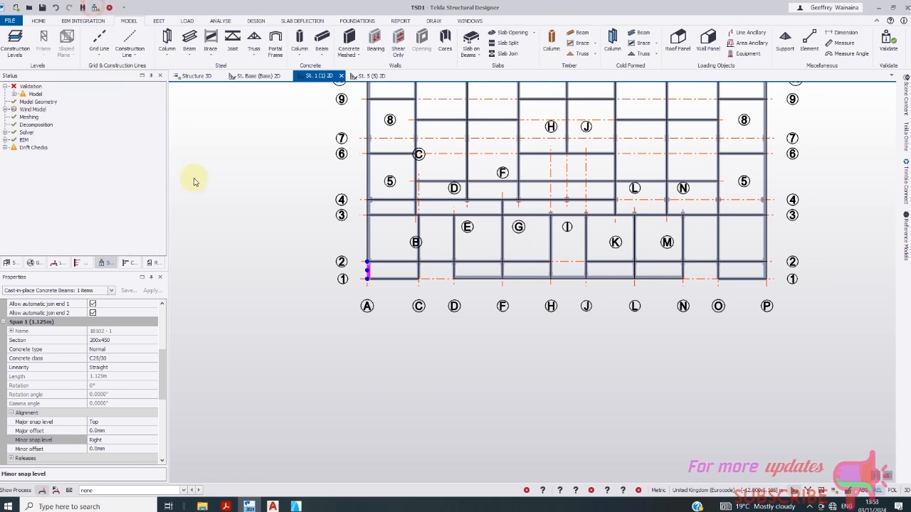
scroll(171, 164, "up", 2)
scroll(114, 128, "up", 6)
scroll(123, 114, "up", 6)
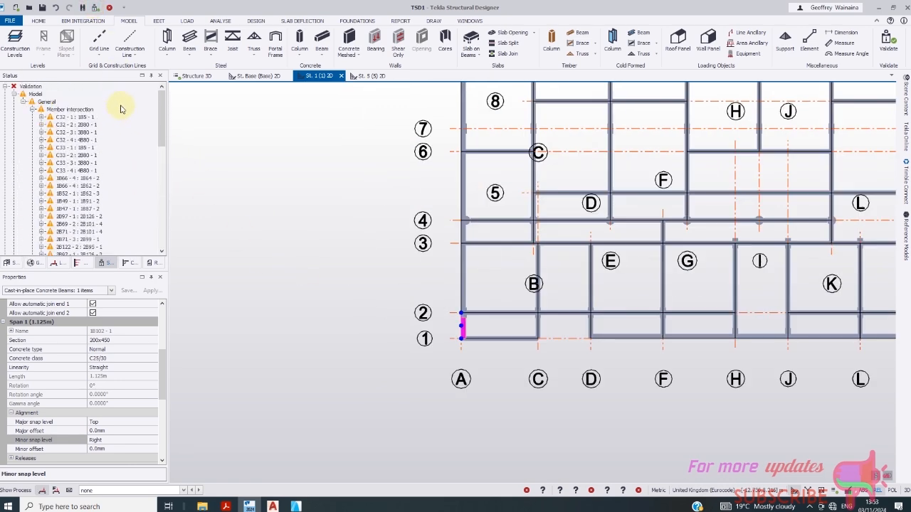
- Examine the members behind the C32 and 1B5 and the C32 and 2B80 intersection warnings in the model
left_click(41, 117)
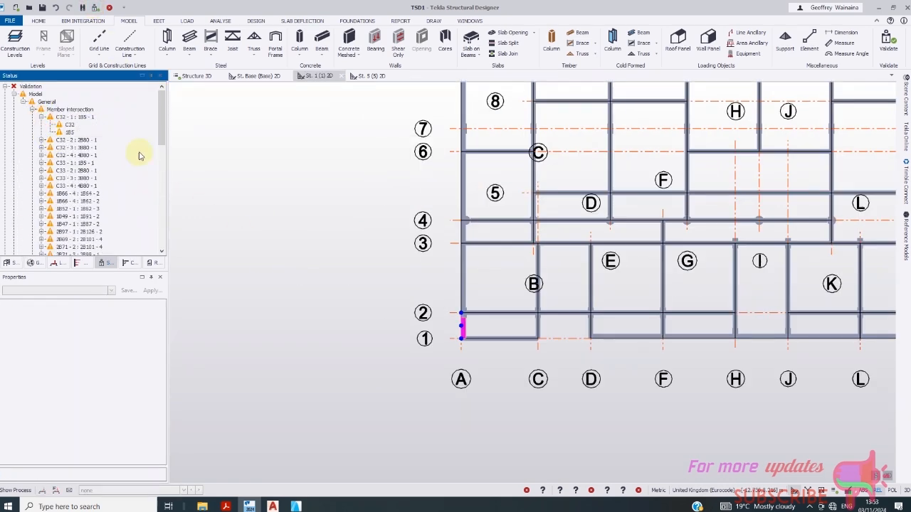
left_click(69, 125)
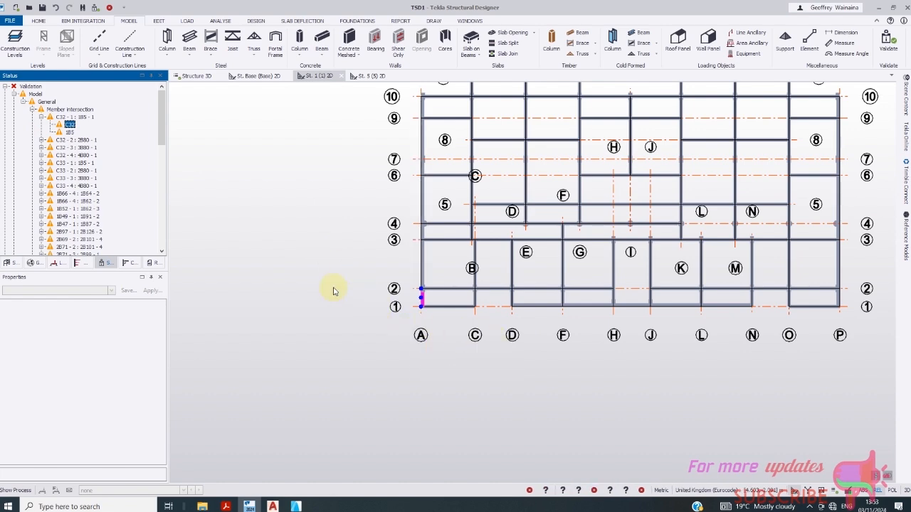
left_click(69, 133)
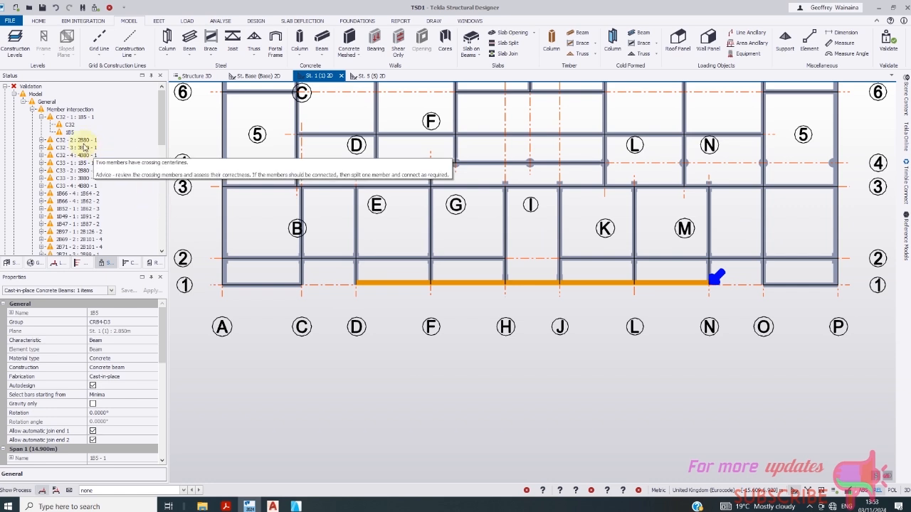
left_click(35, 141)
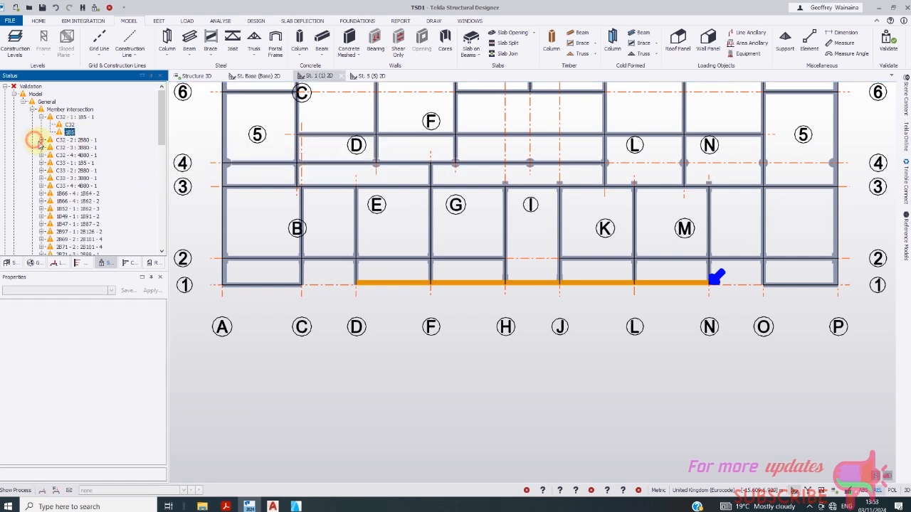
left_click(71, 154)
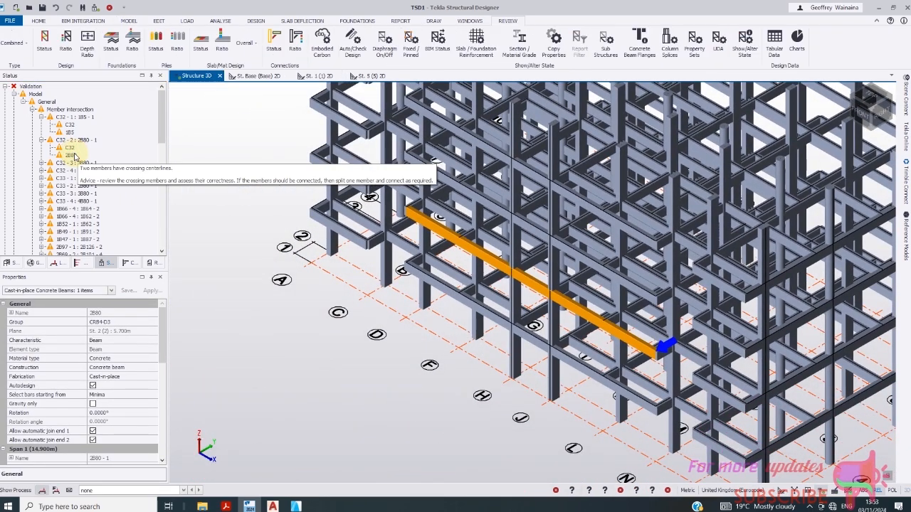
left_click(69, 126)
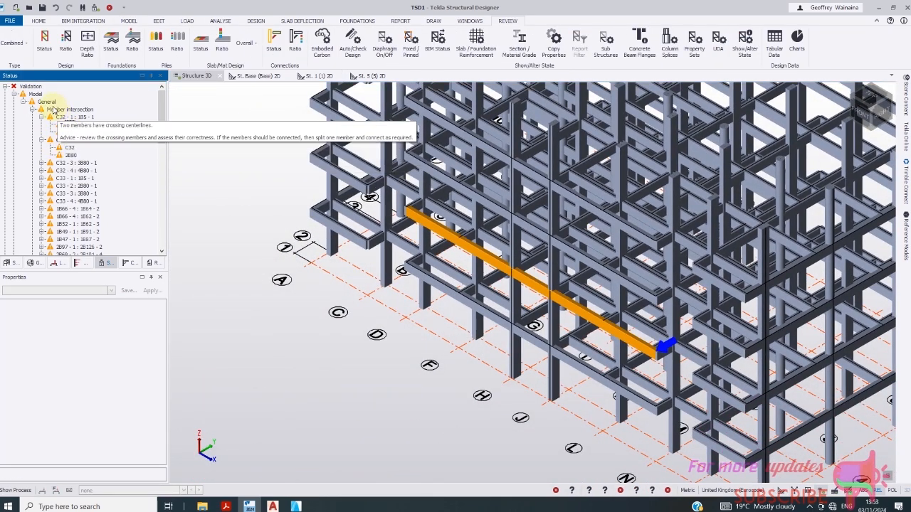
- Return to the St. 1 plan and shorten beam 1B5 on gridline 1 by moving its end from gridline D to gridline H
left_click(316, 76)
scroll(390, 277, "down", 1)
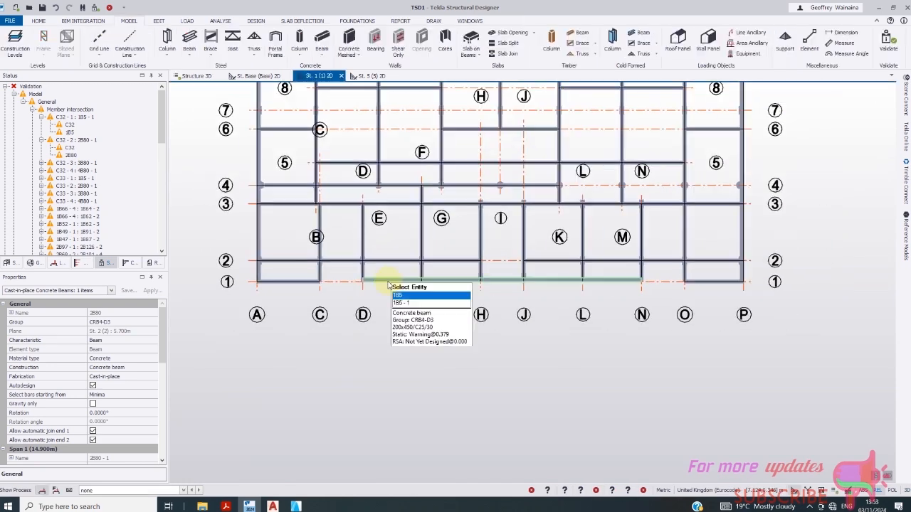
left_click(389, 282)
scroll(377, 292, "up", 2)
scroll(376, 292, "up", 1)
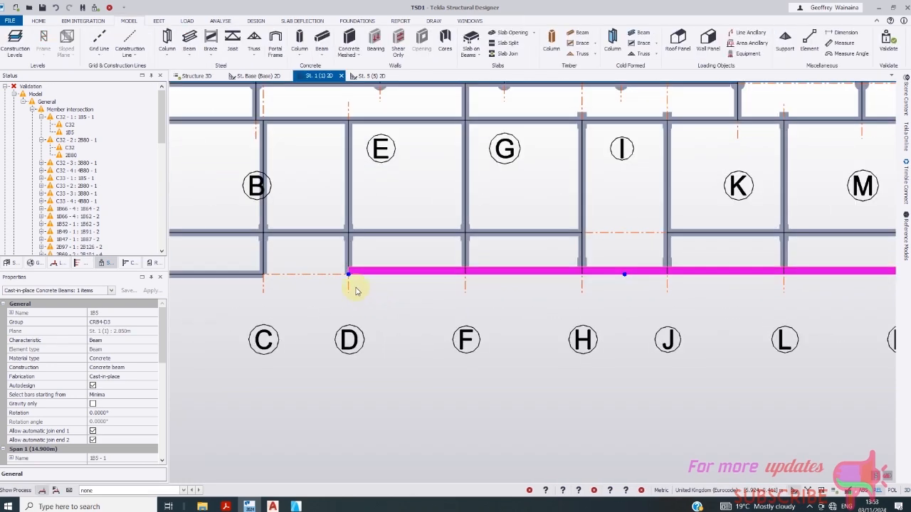
left_click(349, 275)
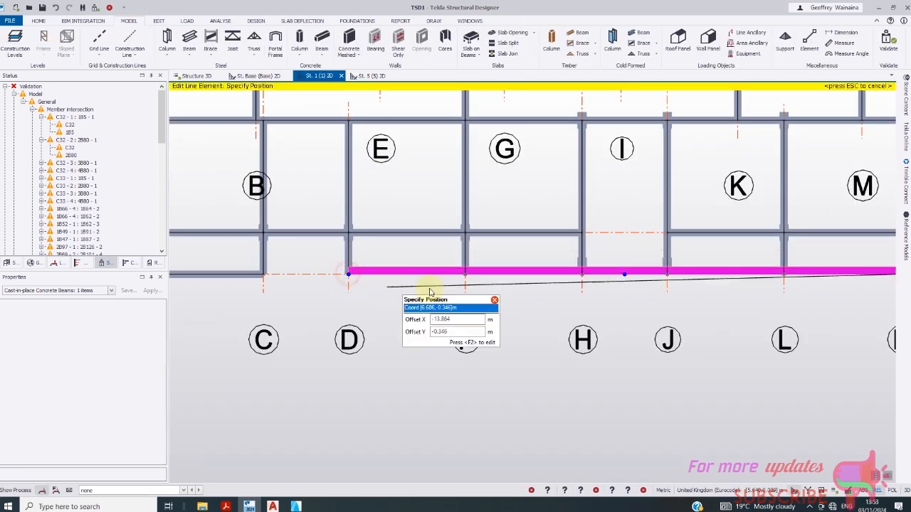
left_click(584, 278)
scroll(728, 299, "down", 1)
scroll(759, 275, "up", 1)
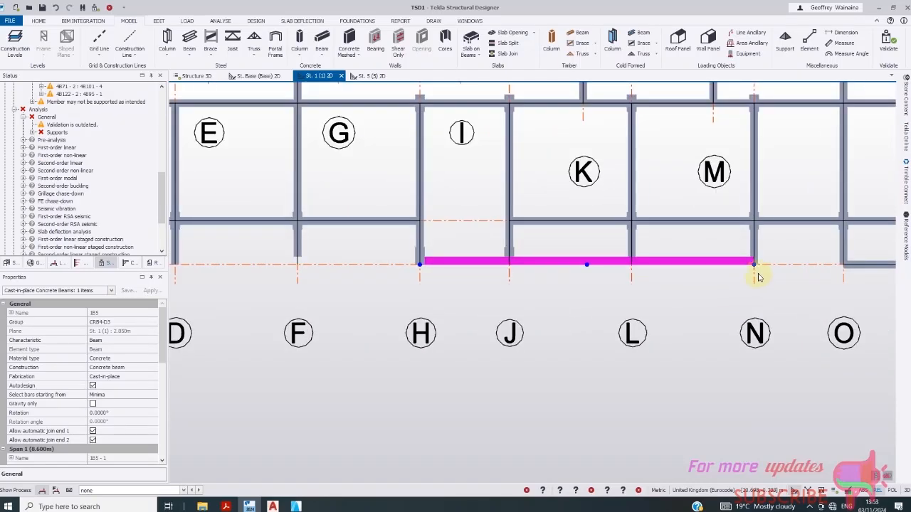
- Move the other end of beam 1B5 on gridline 1 from gridline N to gridline J
left_click(757, 269)
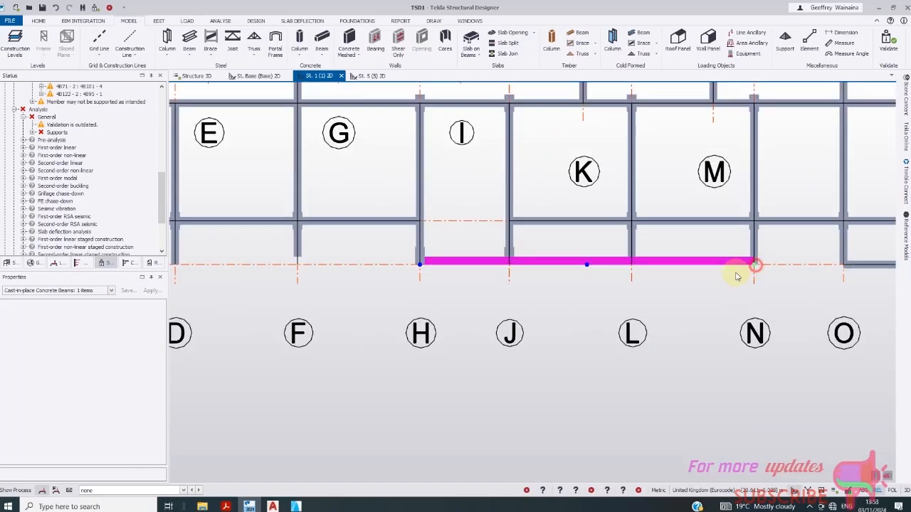
left_click(518, 269)
scroll(507, 274, "down", 1)
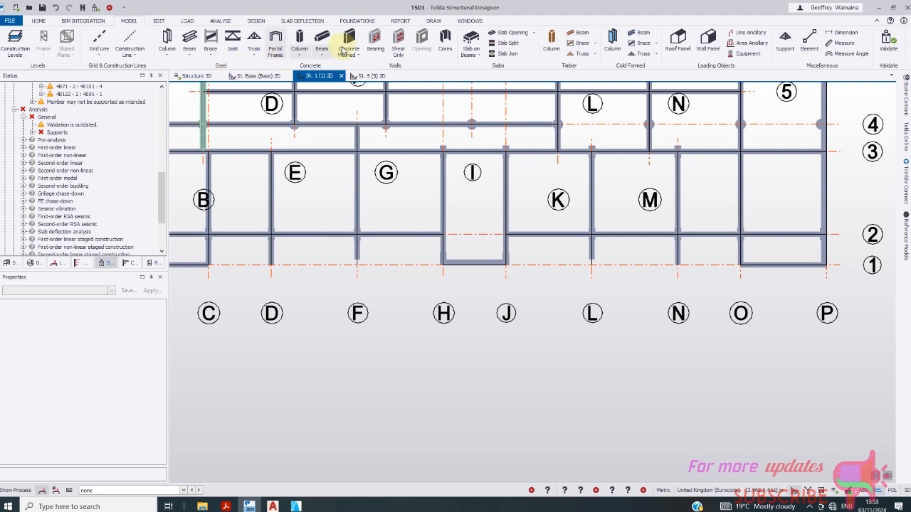
- Draw a continuous cast-in-place concrete beam along gridline 1 from gridline D through F to H
left_click(322, 37)
scroll(271, 264, "up", 1)
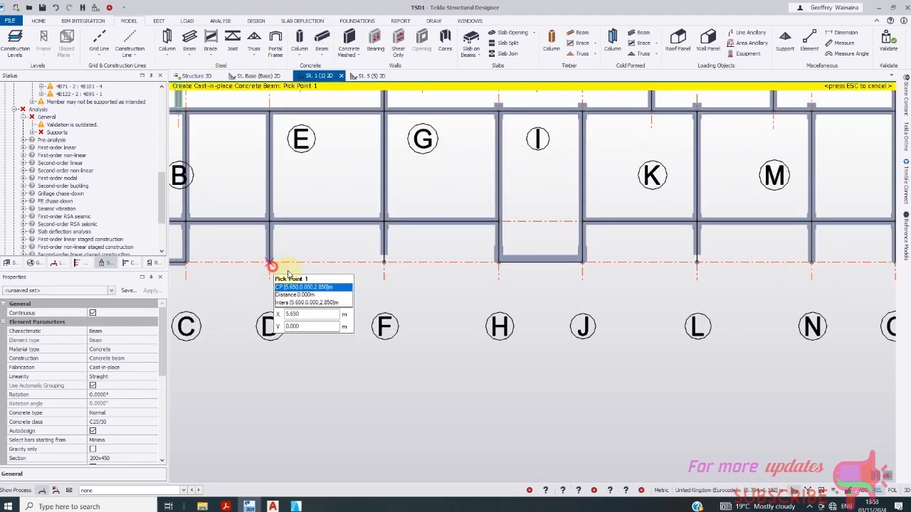
left_click(269, 262)
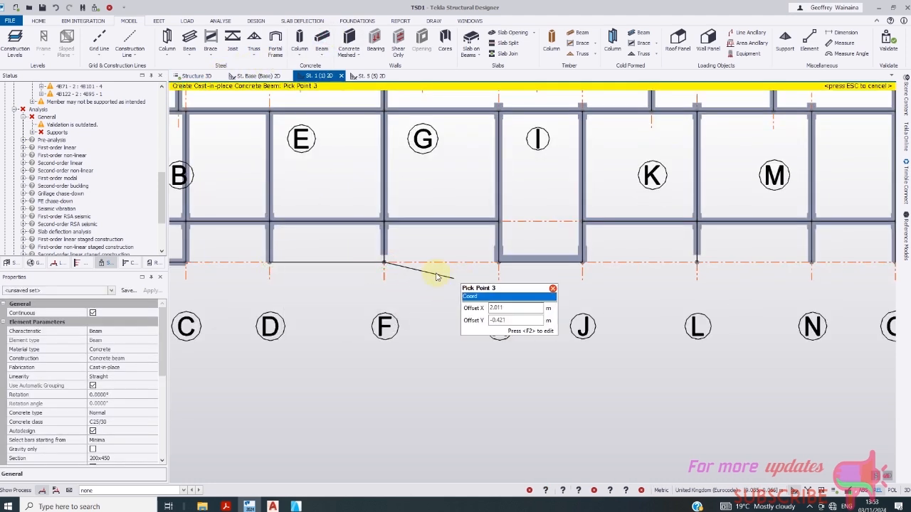
left_click(392, 267)
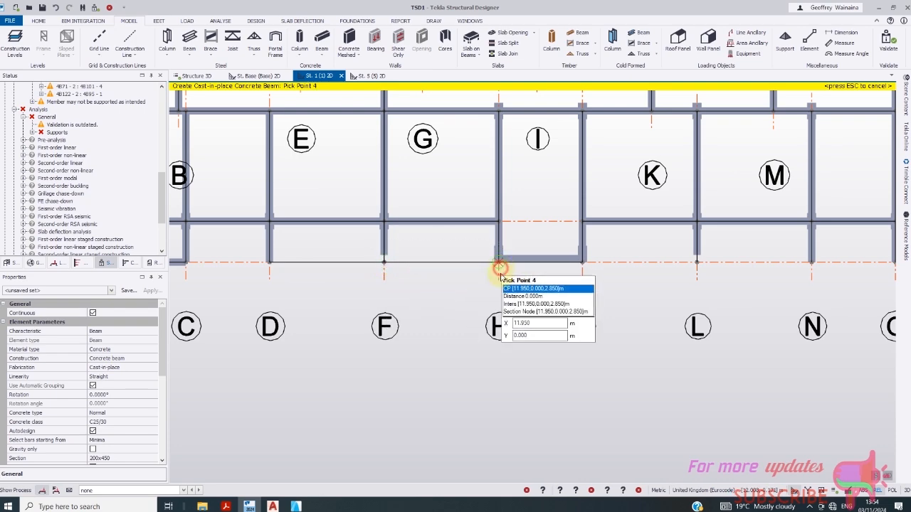
left_click(501, 271)
- Draw a second continuous cast-in-place concrete beam along gridline 1 from gridline J through L to N
scroll(388, 273, "up", 1)
scroll(362, 267, "down", 2)
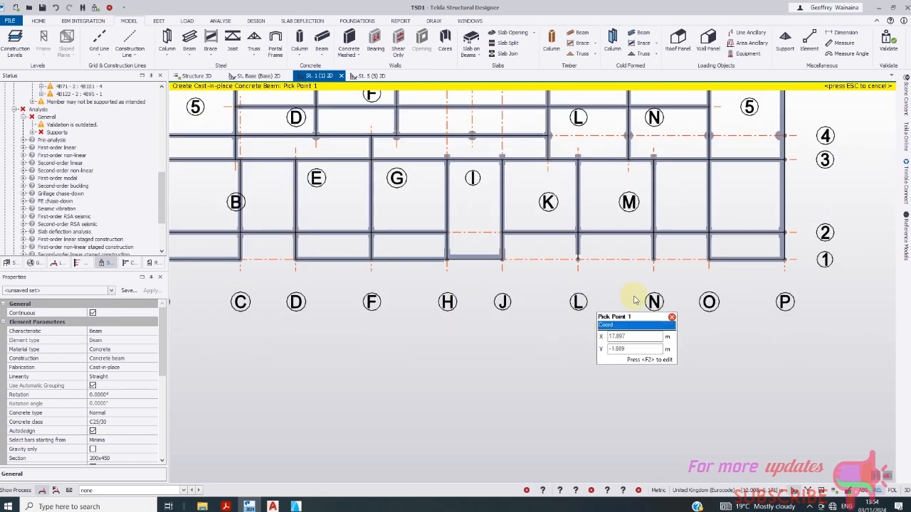
scroll(635, 300, "up", 2)
left_click(437, 245)
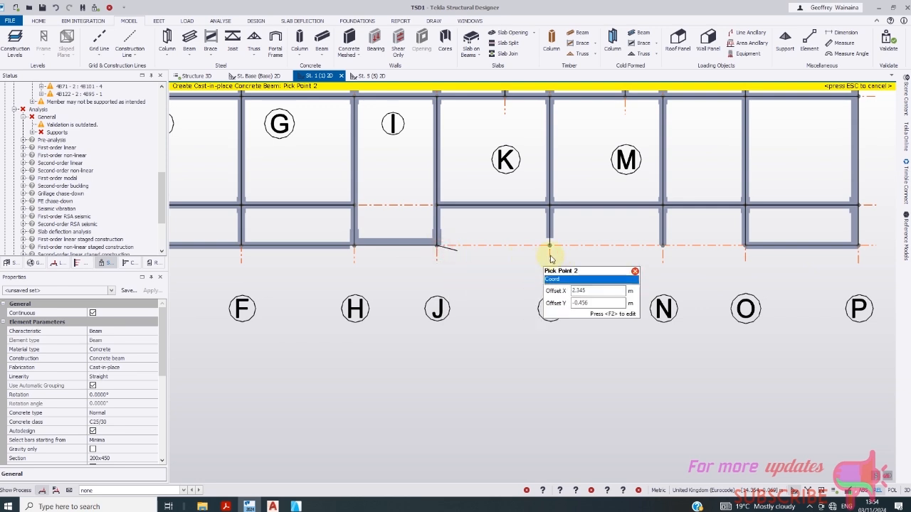
left_click(550, 247)
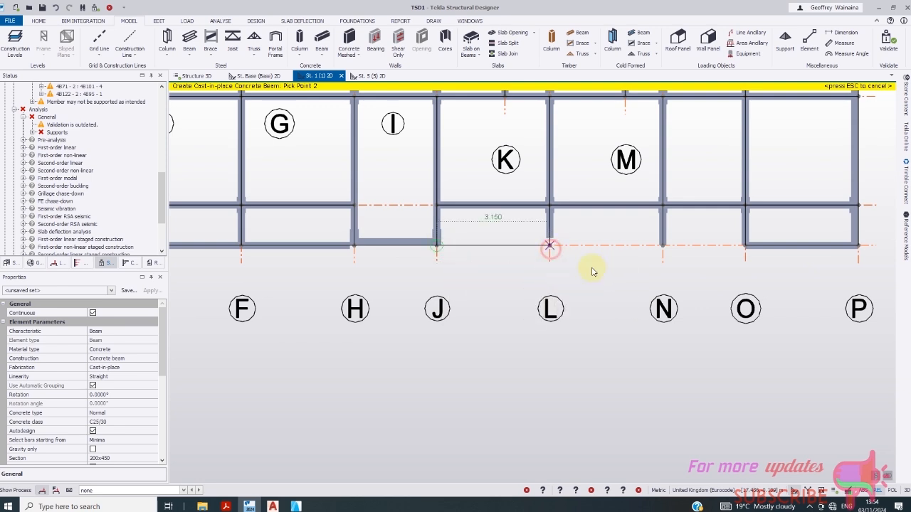
left_click(664, 247)
- Set the minor snap level to Right for the two gridline 1 beams, D to H and J to N, together
right_click(501, 248)
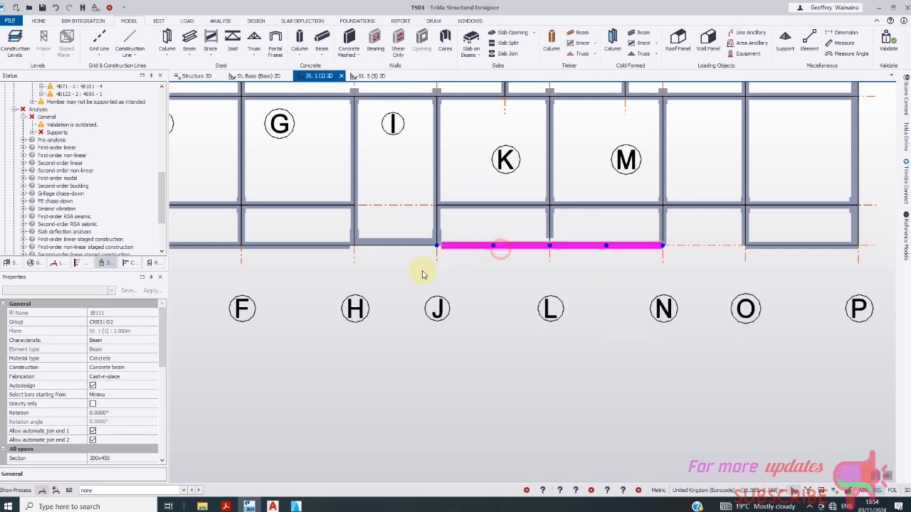
left_click(328, 247, "ctrl")
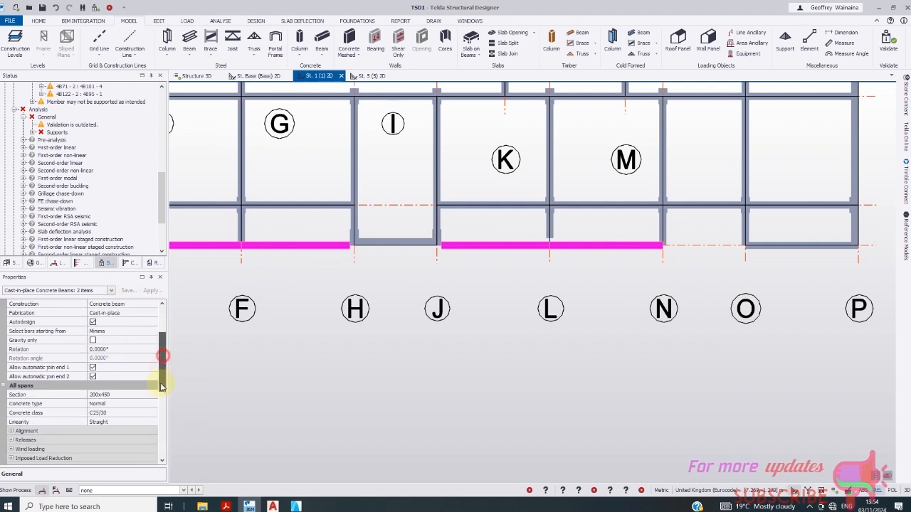
scroll(163, 387, "down", 5)
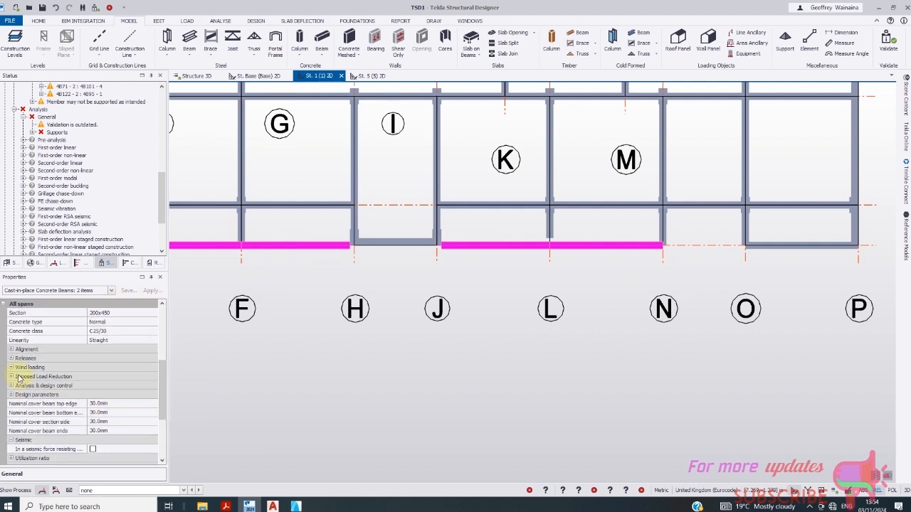
left_click(12, 349)
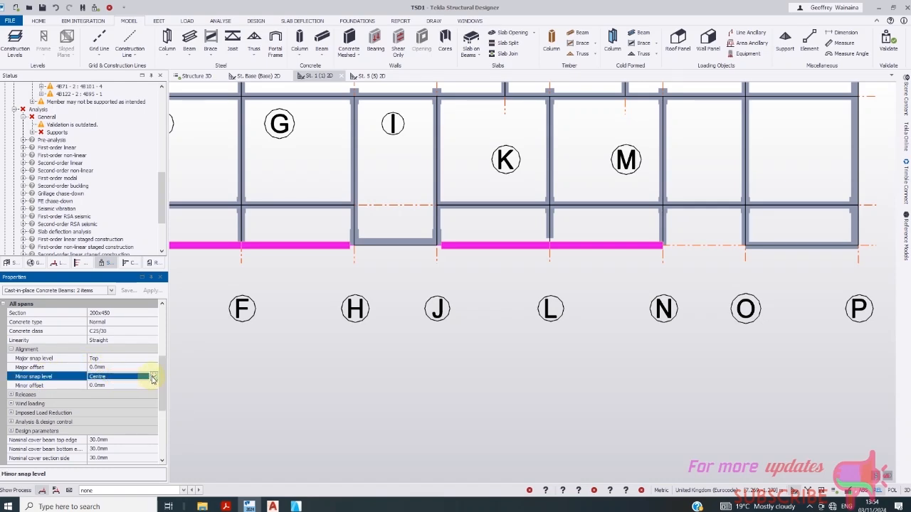
left_click(152, 377)
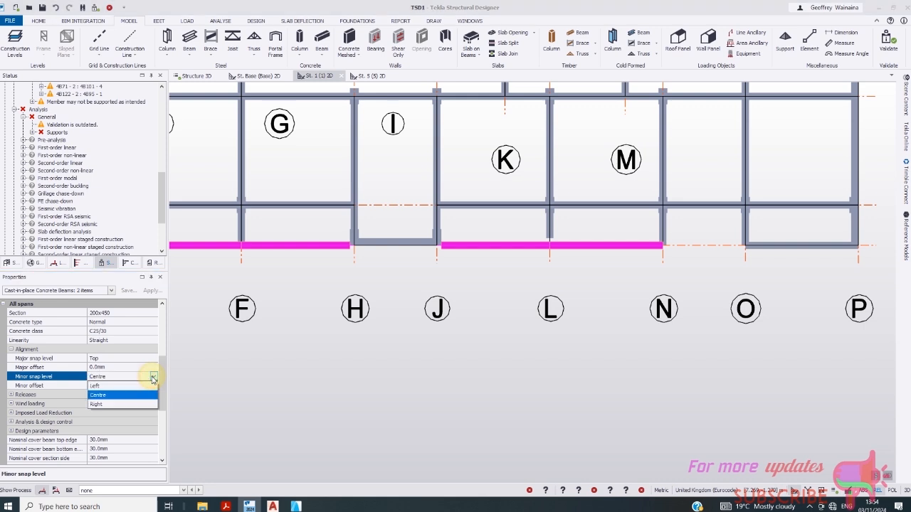
left_click(119, 385)
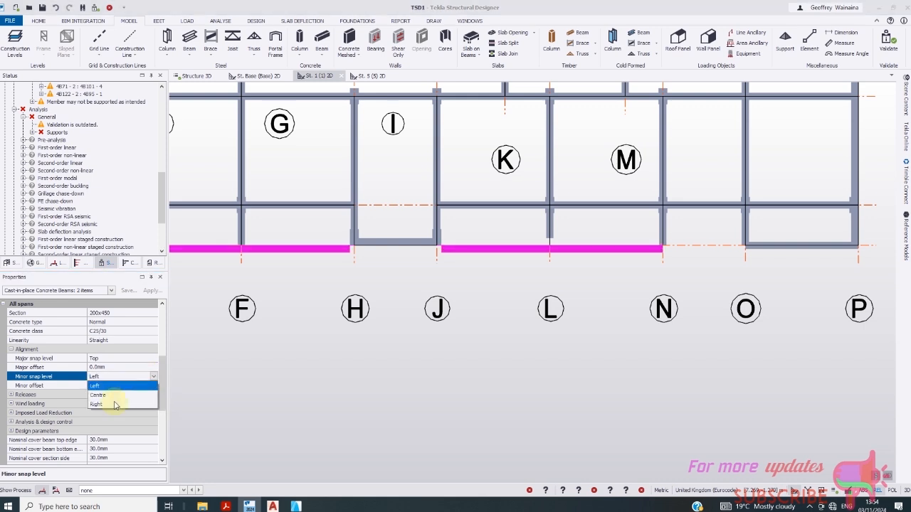
left_click(105, 404)
scroll(436, 322, "down", 2)
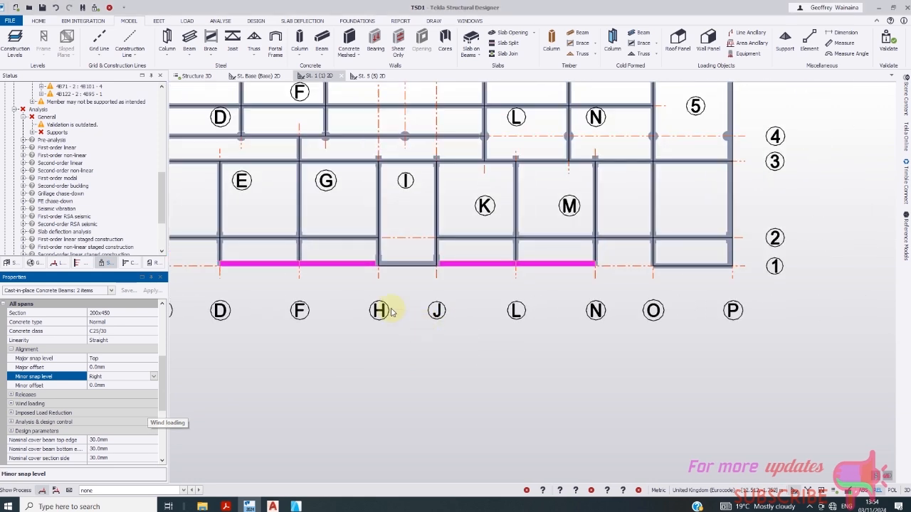
left_click(405, 295)
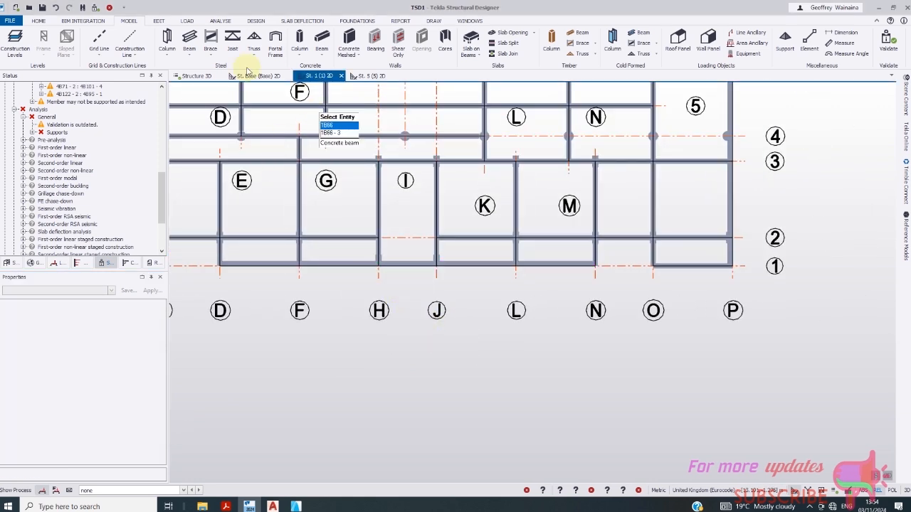
- Validate the model again and return to the list of member intersection warnings
left_click(93, 11)
scroll(114, 128, "up", 5)
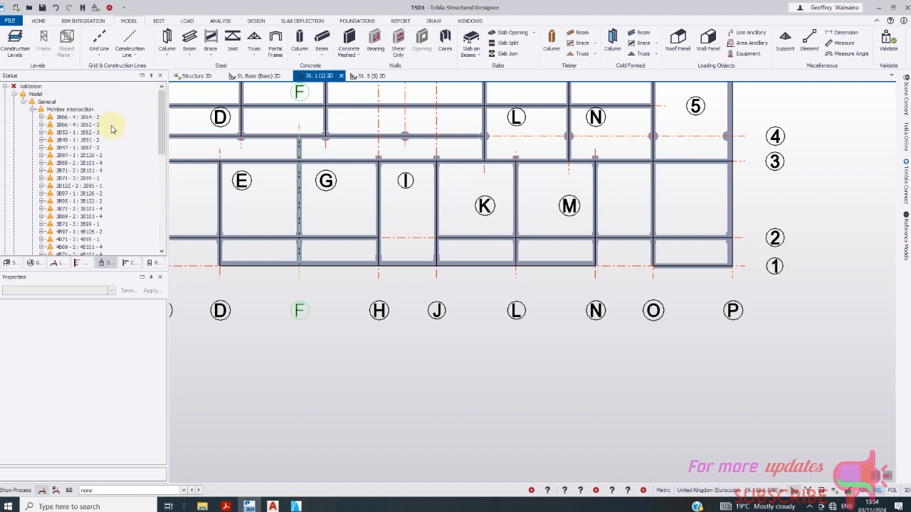
scroll(477, 302, "down", 3)
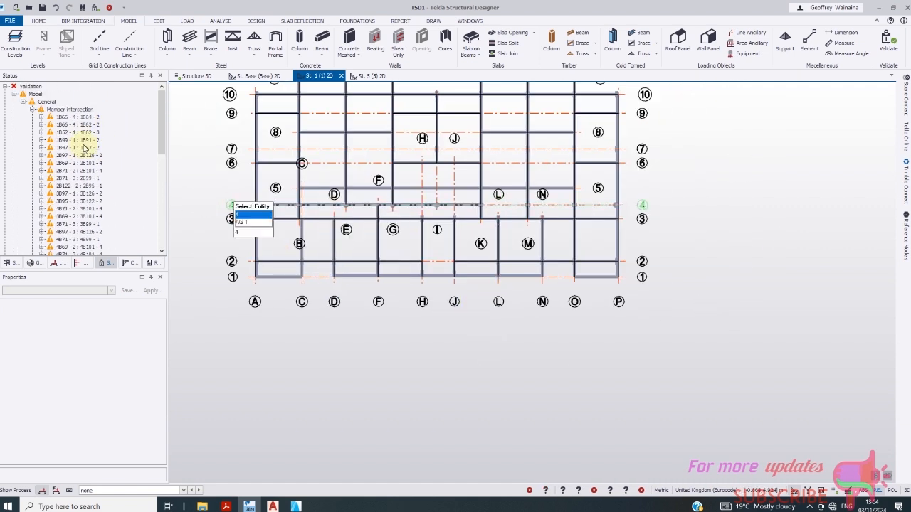
- Examine the two beam spans behind the 1B66 - 4 and 1B64 - 2 intersection warning in the plan
left_click(41, 111)
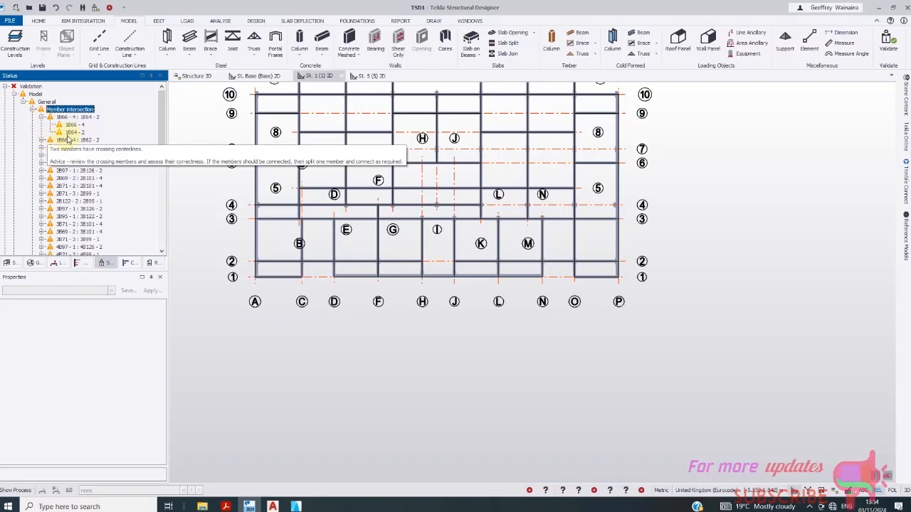
left_click(73, 133)
double_click(71, 134)
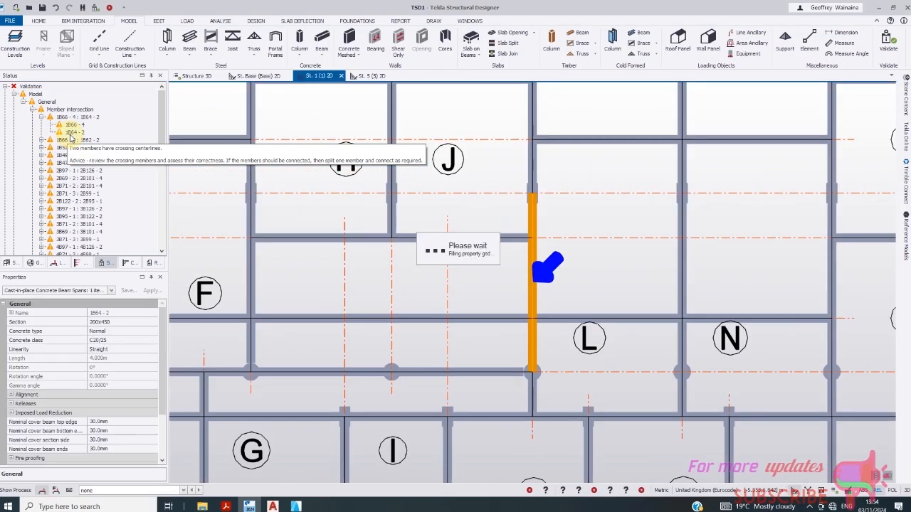
double_click(74, 126)
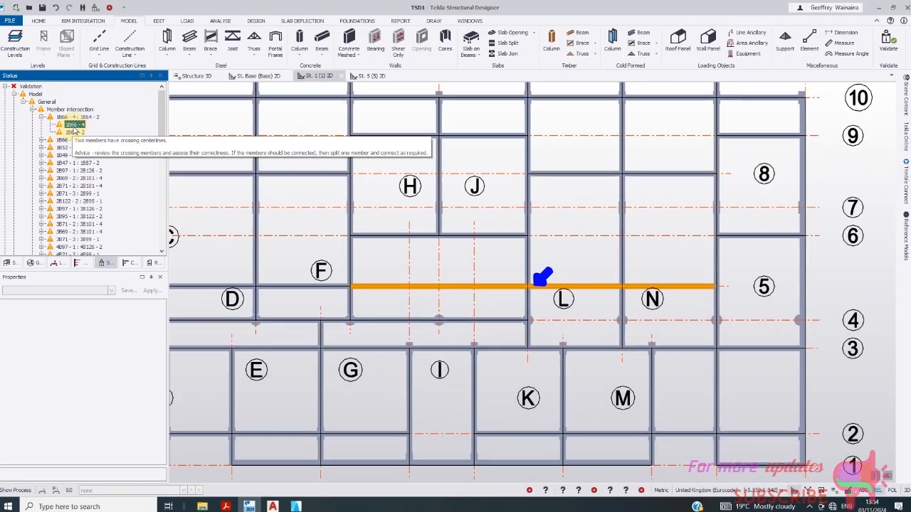
double_click(75, 134)
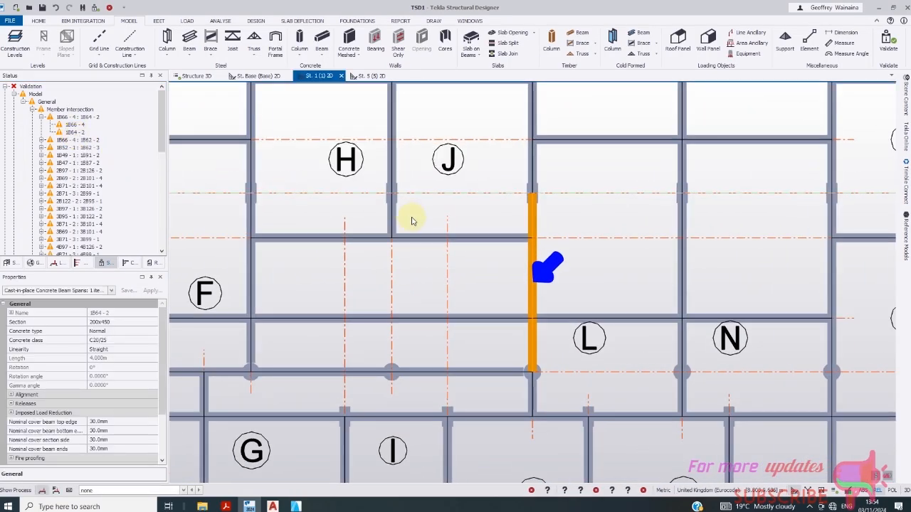
- Try deleting beam 1B66 along gridline 5, and undo the deletion
scroll(413, 217, "down", 1)
left_click(473, 301)
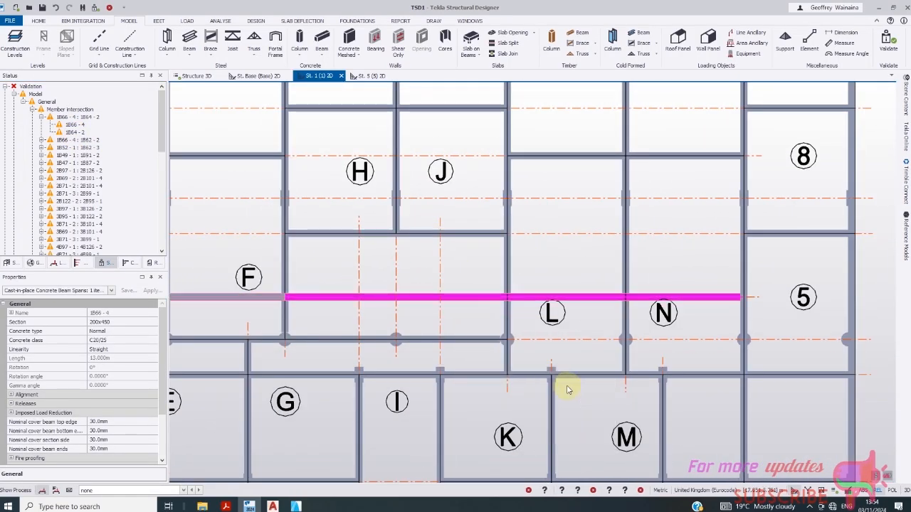
key("Delete")
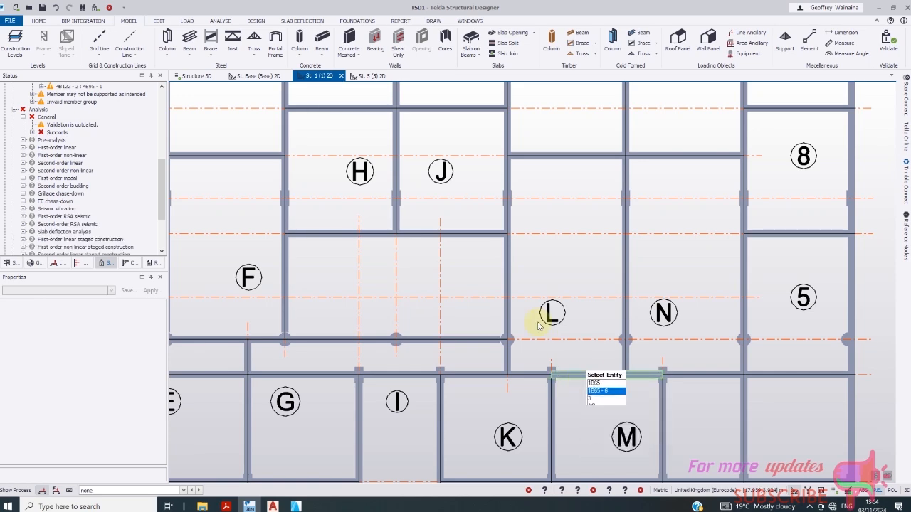
scroll(538, 323, "down", 1)
scroll(539, 352, "down", 1)
scroll(601, 309, "up", 2)
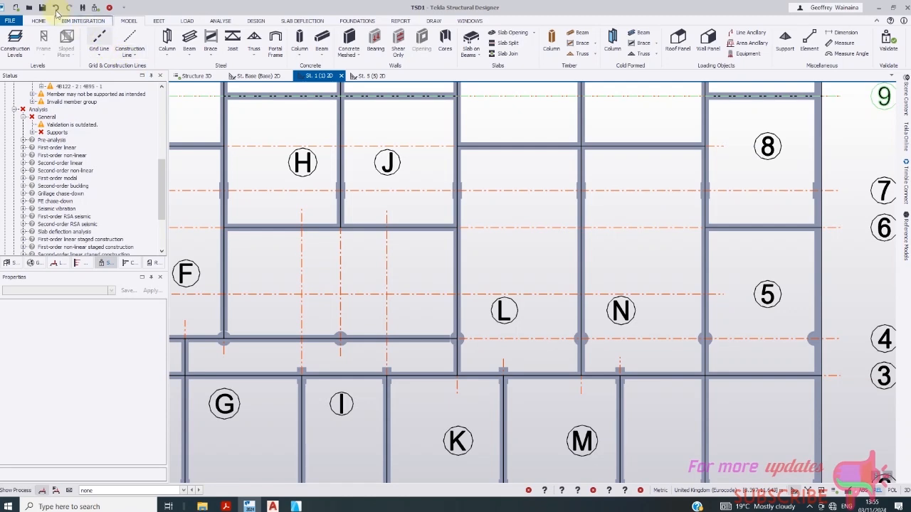
key("ctrl+z")
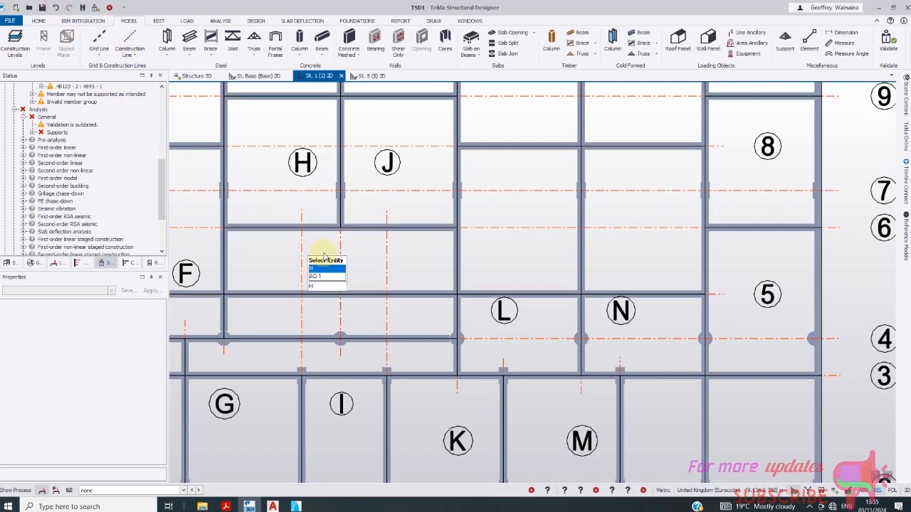
- Add a node to beam 1B66 on gridline 5 where it crosses beam 1B64 on gridline K
left_click(344, 294)
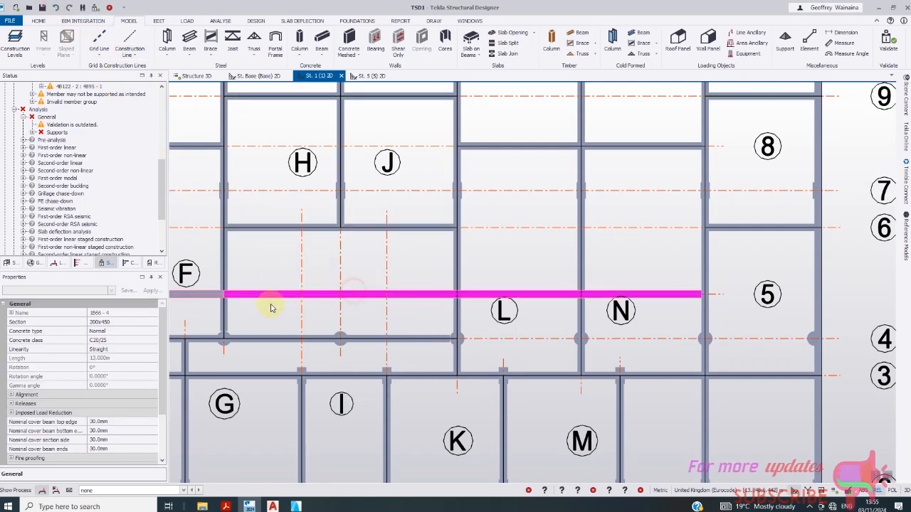
left_click(226, 295)
scroll(225, 295, "up", 3)
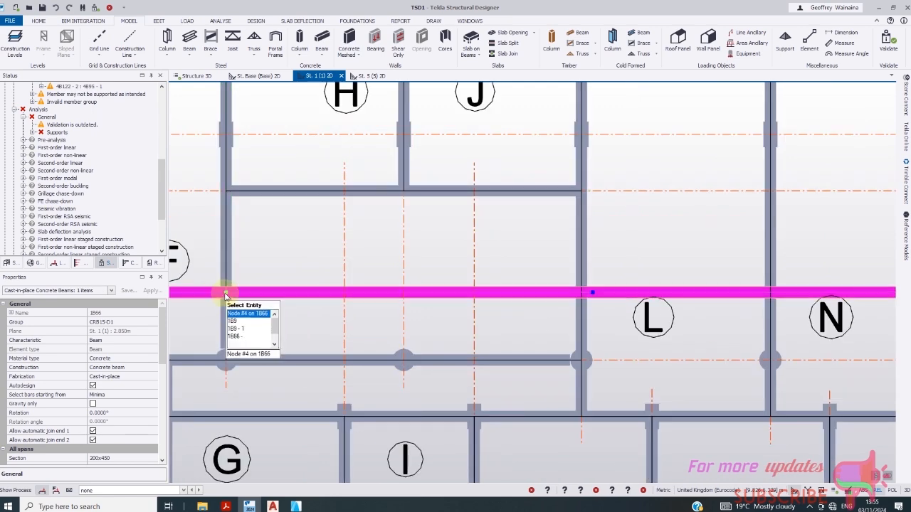
left_click(226, 294)
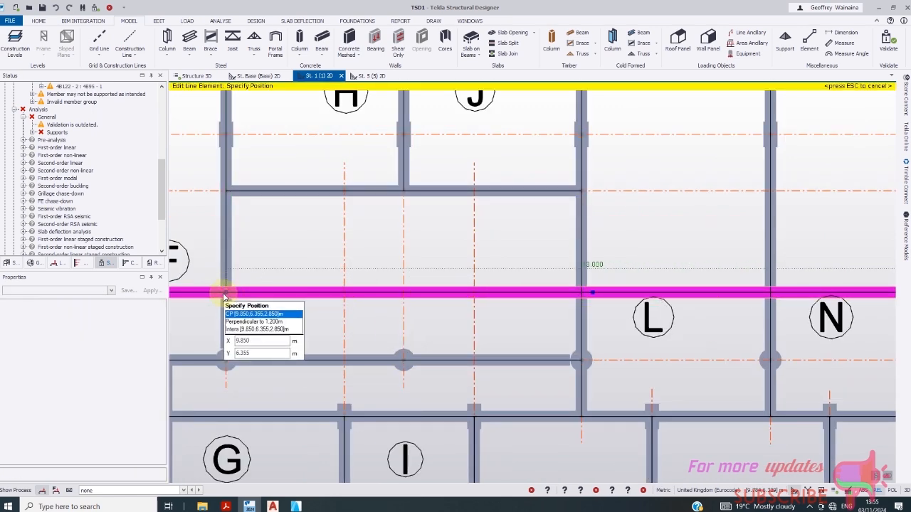
left_click(588, 293)
scroll(585, 294, "up", 2)
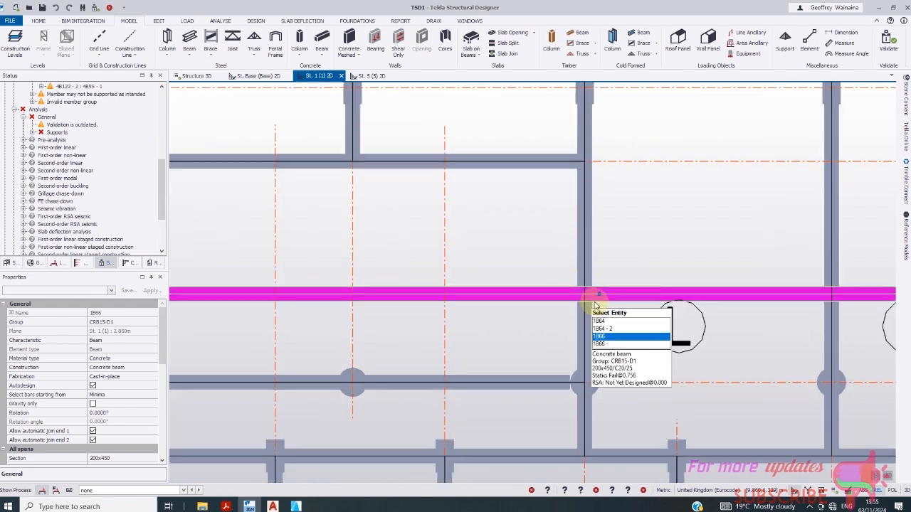
left_click(598, 296)
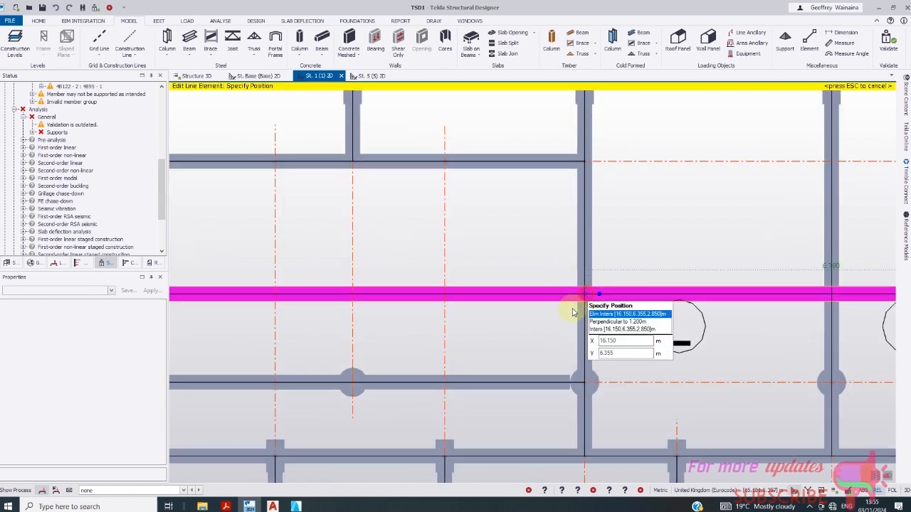
left_click(573, 311)
scroll(406, 248, "down", 3)
scroll(709, 273, "up", 2)
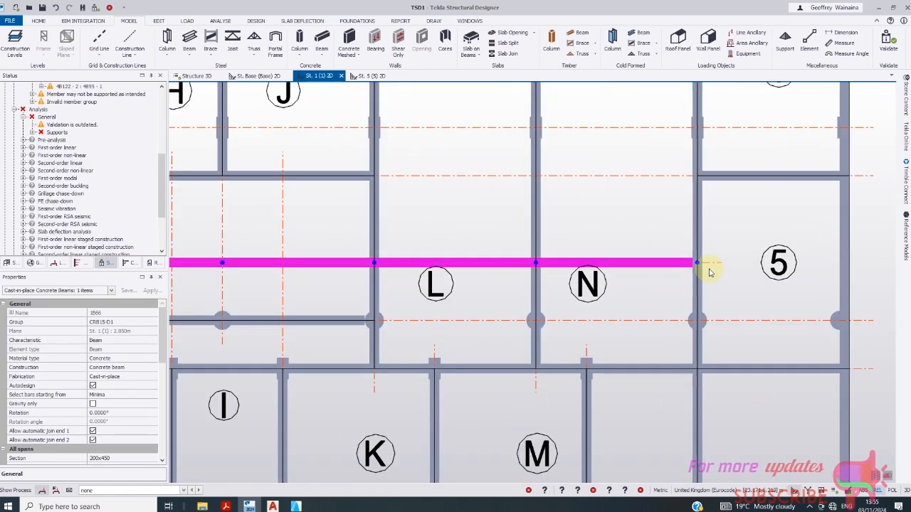
- Check the remaining member intersection warnings and validate the model again after editing beam 1B66
scroll(709, 273, "down", 4)
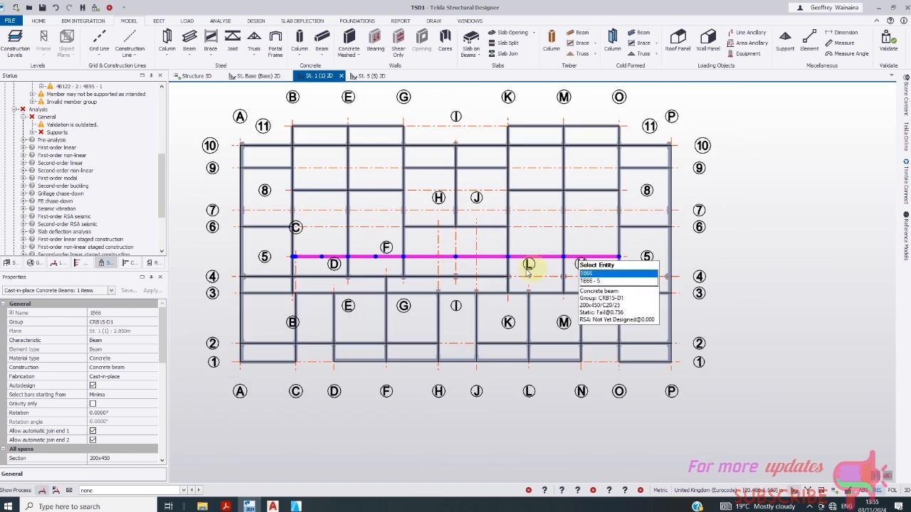
scroll(335, 285, "up", 5)
scroll(448, 245, "down", 3)
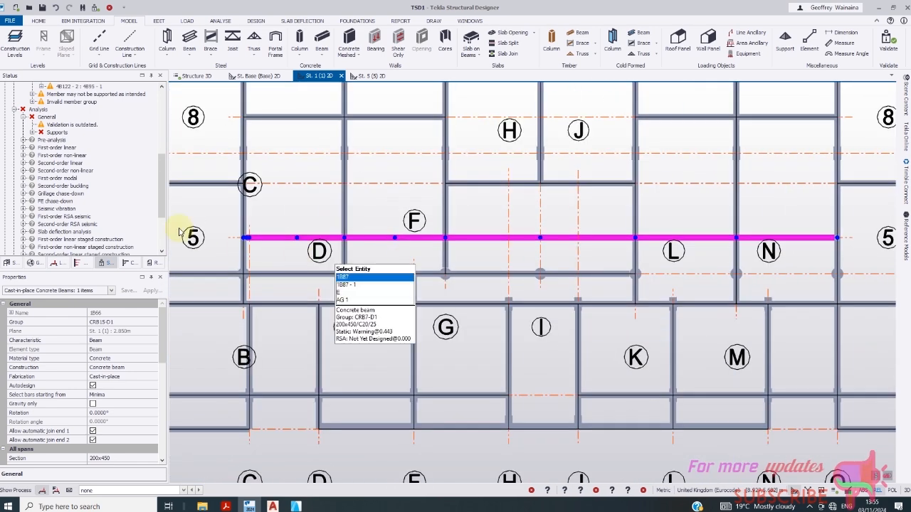
left_click_drag(161, 190, 159, 117)
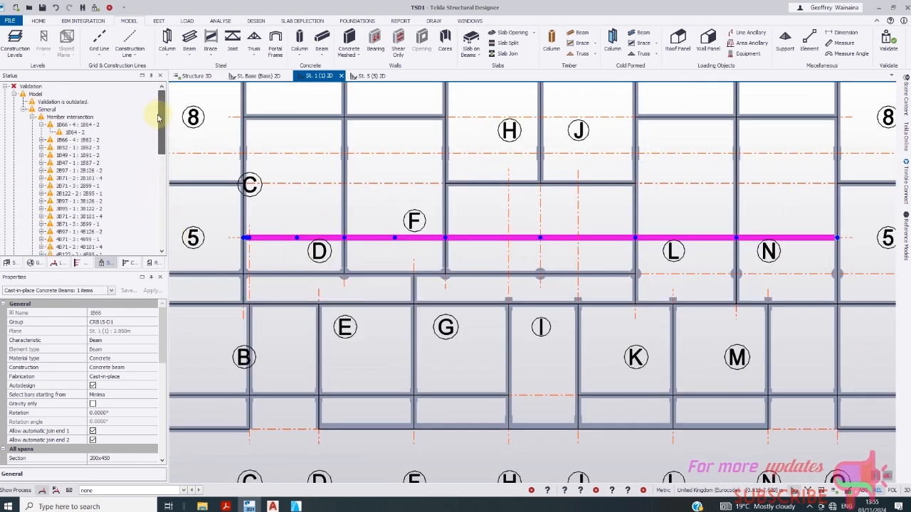
mouse_move(78, 137)
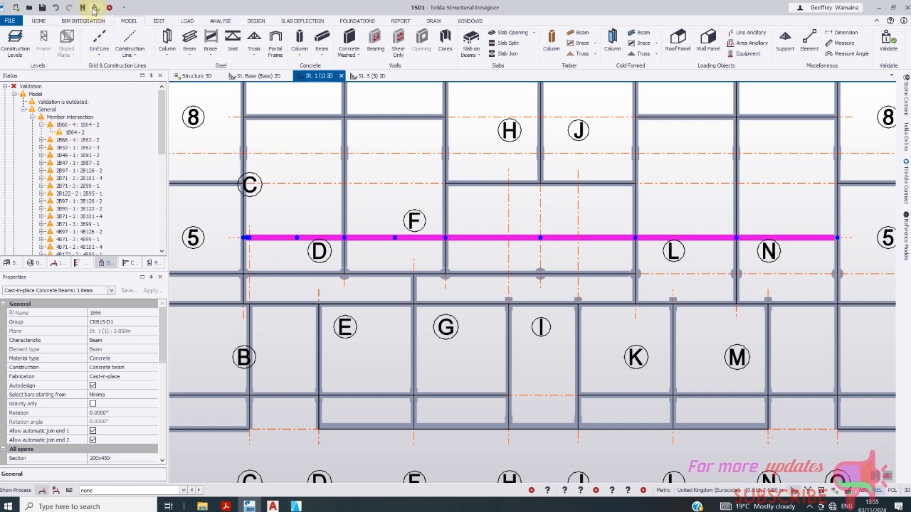
scroll(158, 208, "down", 10)
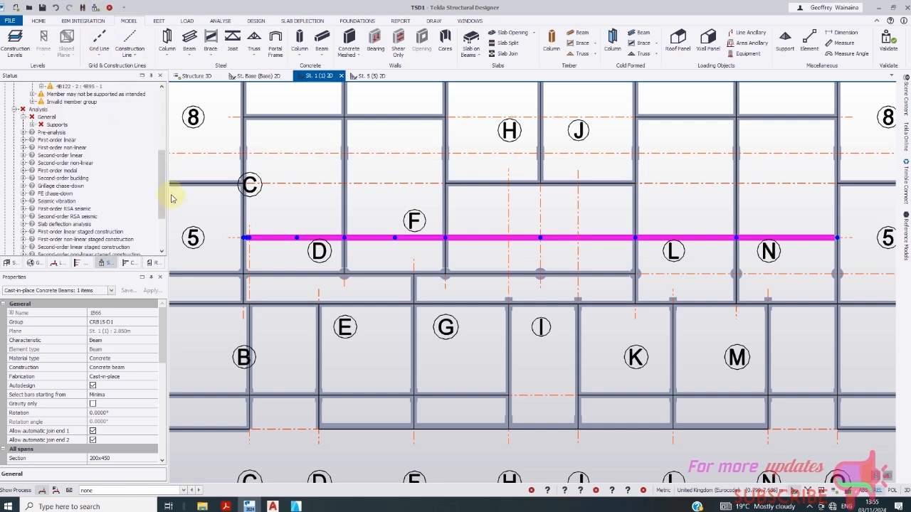
- Examine the two beam spans behind the 1B66 - 5 : 1B62 - 2 member intersection warning in the plan
scroll(163, 179, "up", 10)
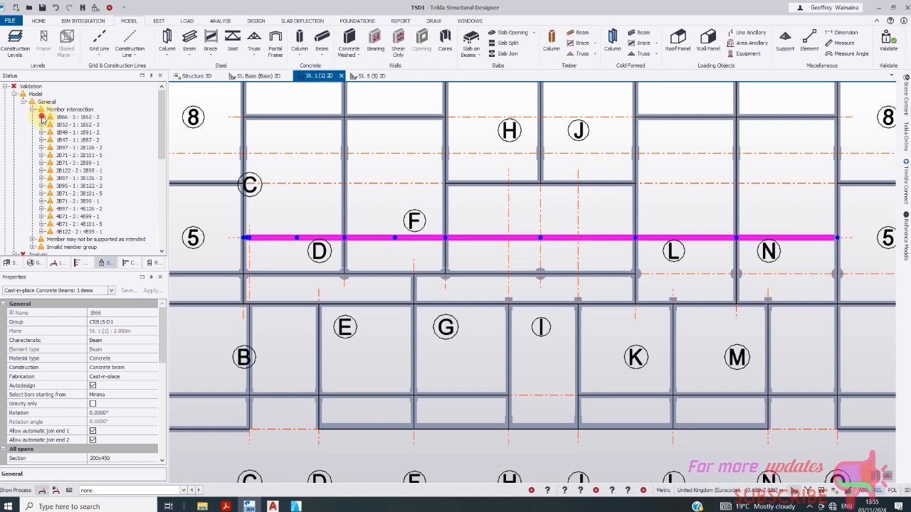
left_click(42, 119)
left_click(74, 124)
mouse_move(236, 207)
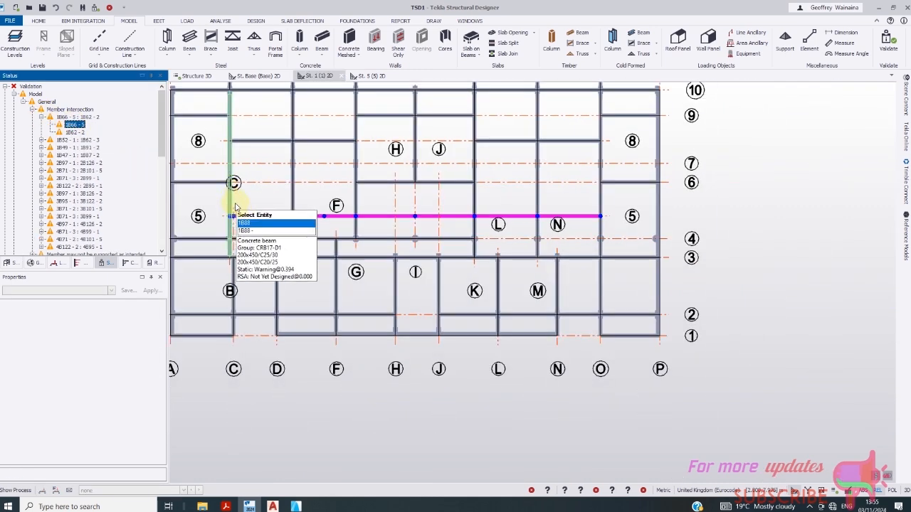
left_click(75, 133)
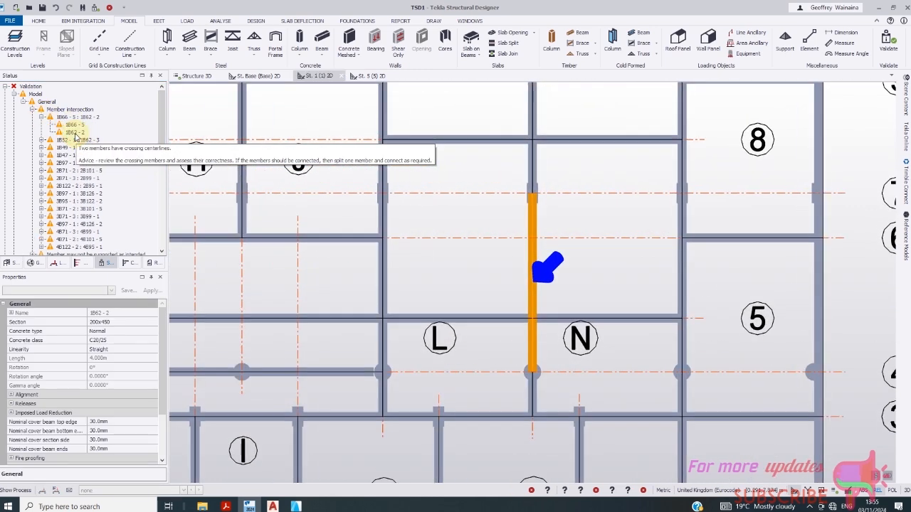
left_click(74, 124)
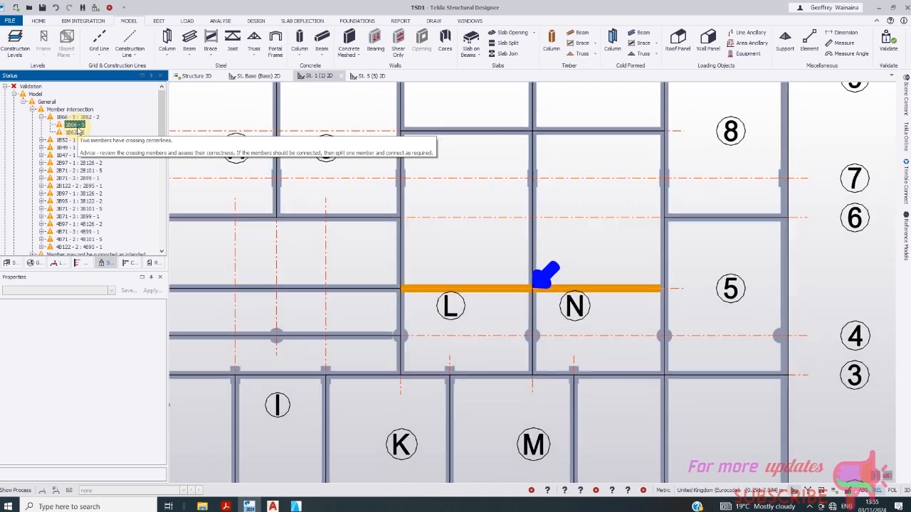
left_click(75, 133)
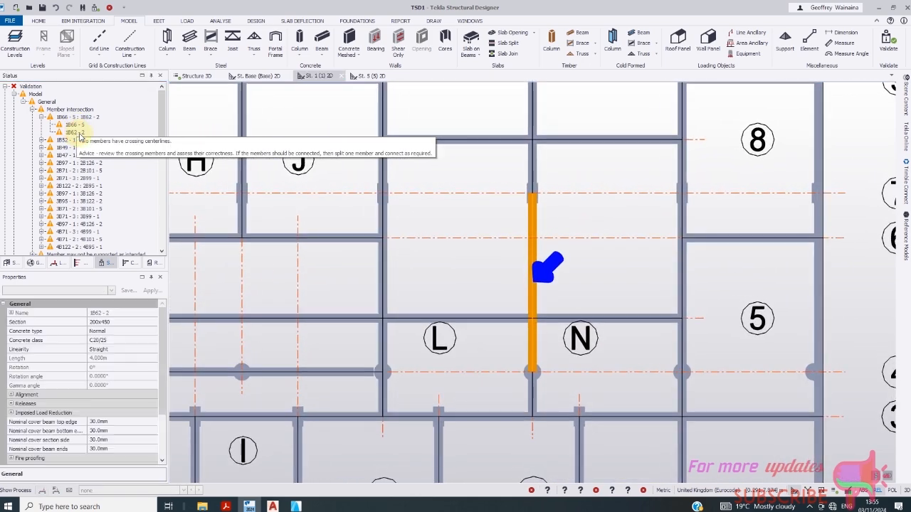
scroll(547, 322, "up", 5)
key("Escape")
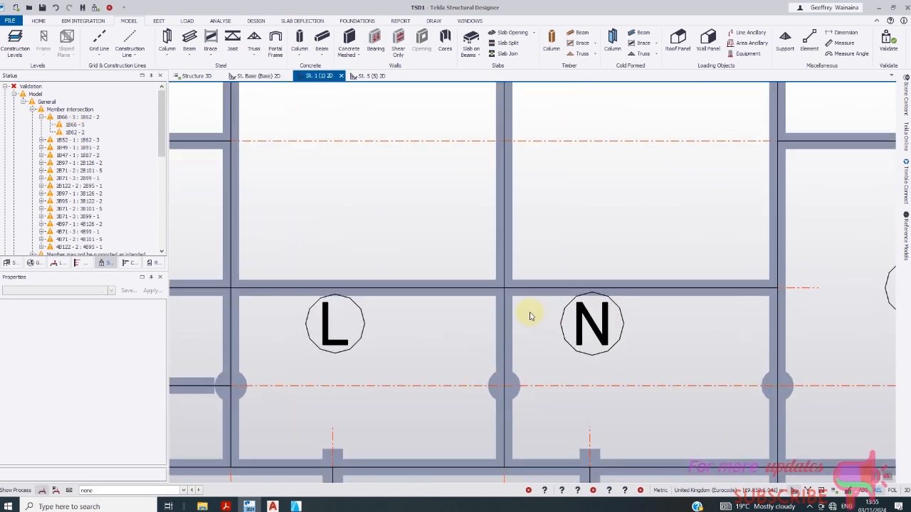
- Check the properties of beams 1B66 and 1B62 at their crossing on gridlines 5 and M, without changing them
left_click(522, 295)
scroll(521, 301, "down", 2)
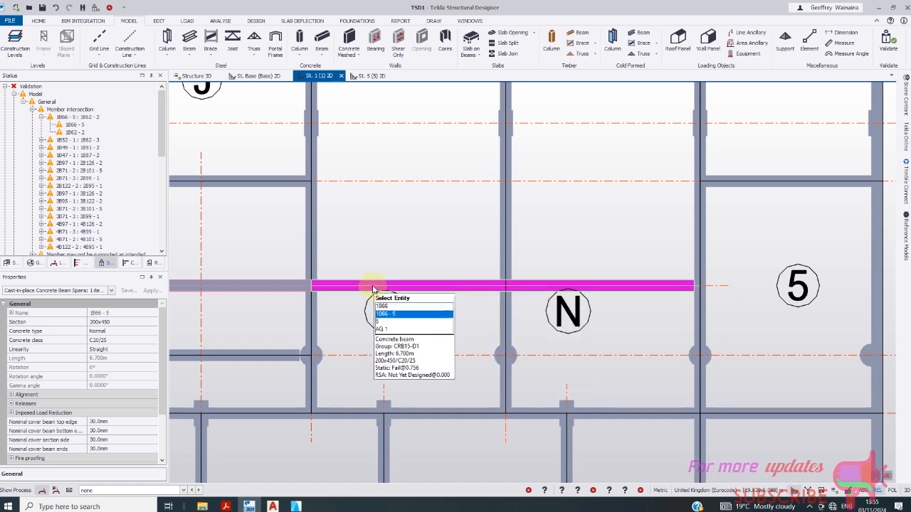
double_click(361, 315)
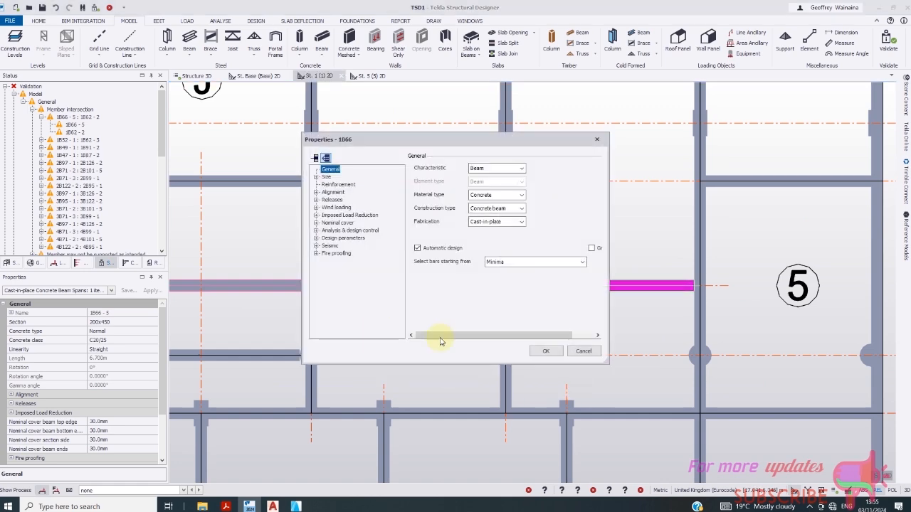
left_click(583, 351)
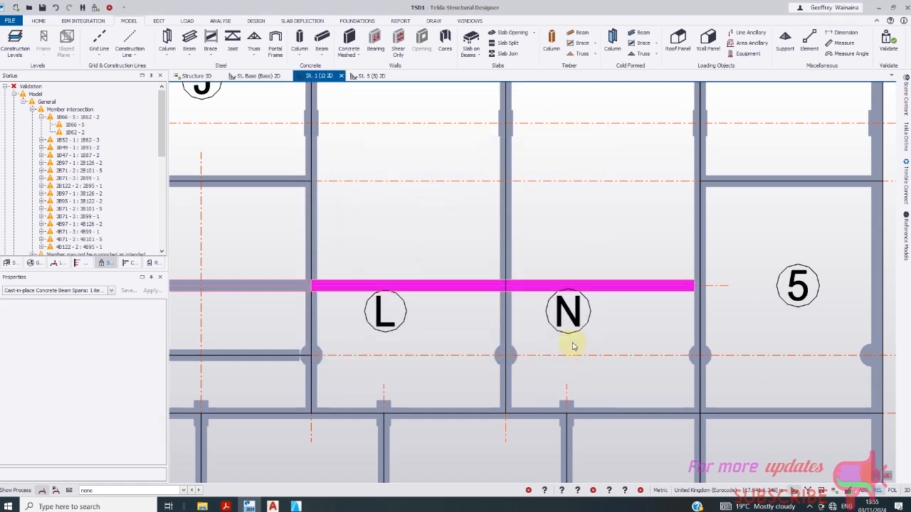
left_click(530, 290)
double_click(509, 260)
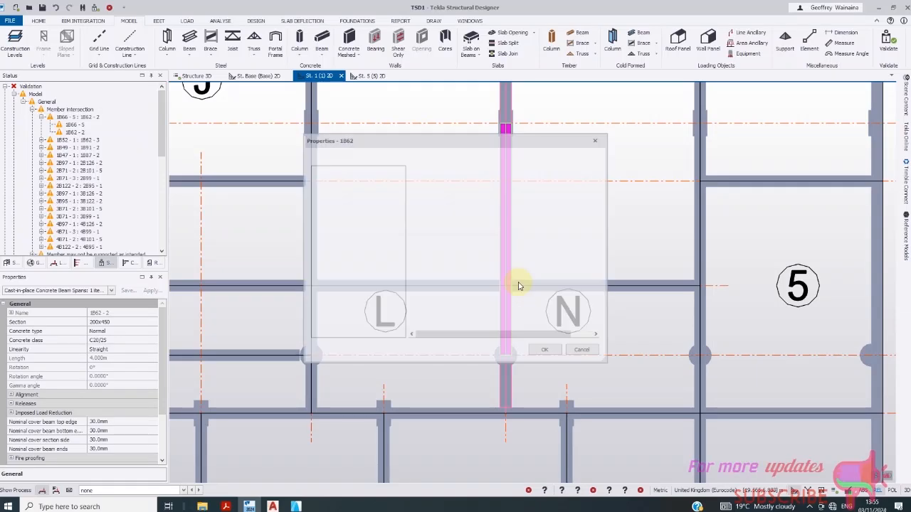
left_click(582, 349)
scroll(420, 249, "down", 3)
scroll(471, 279, "down", 2)
key("Escape")
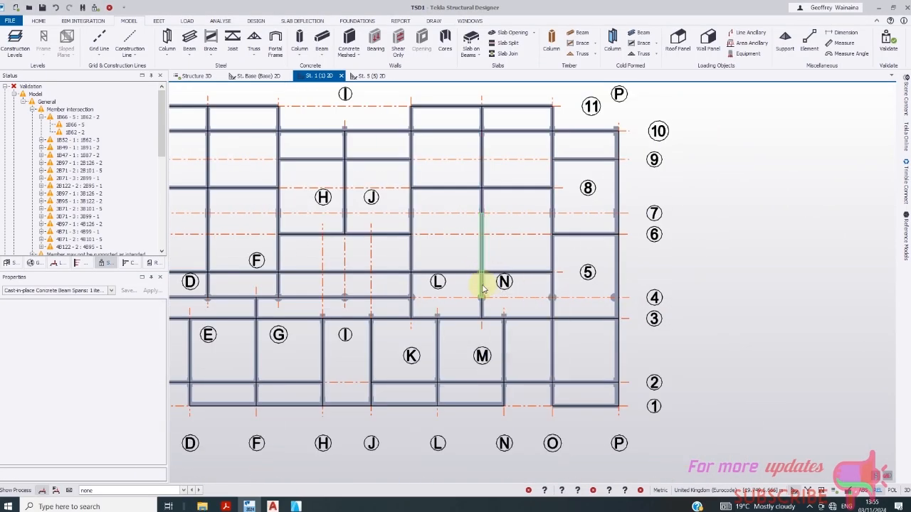
- Compare spans 1B66 - 4 and 1B66 - 5 along gridline 5 with the crossing span 1B62 - 2 on gridline M
left_click(468, 276)
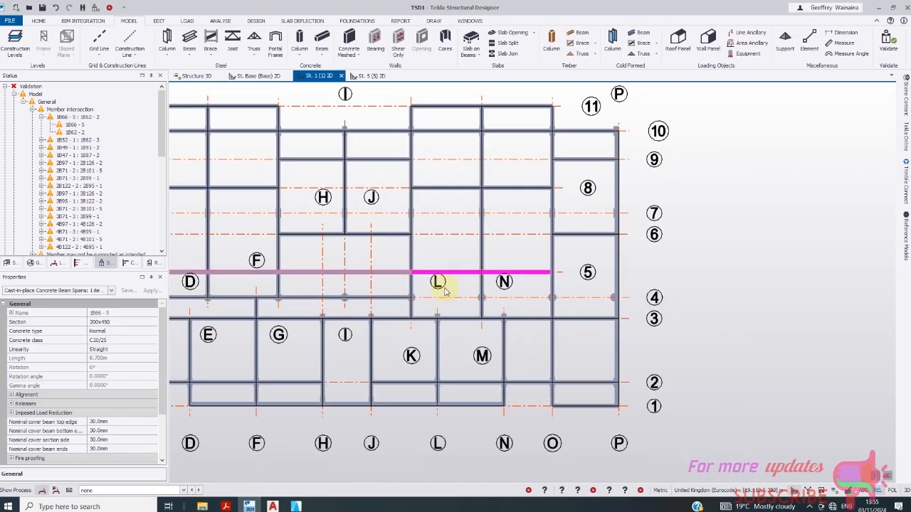
scroll(402, 288, "up", 4)
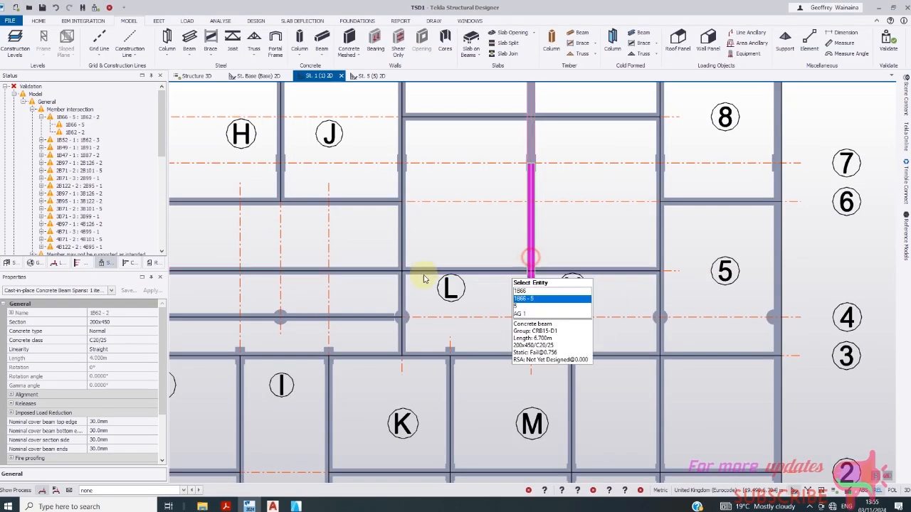
left_click(363, 271)
scroll(360, 272, "down", 2)
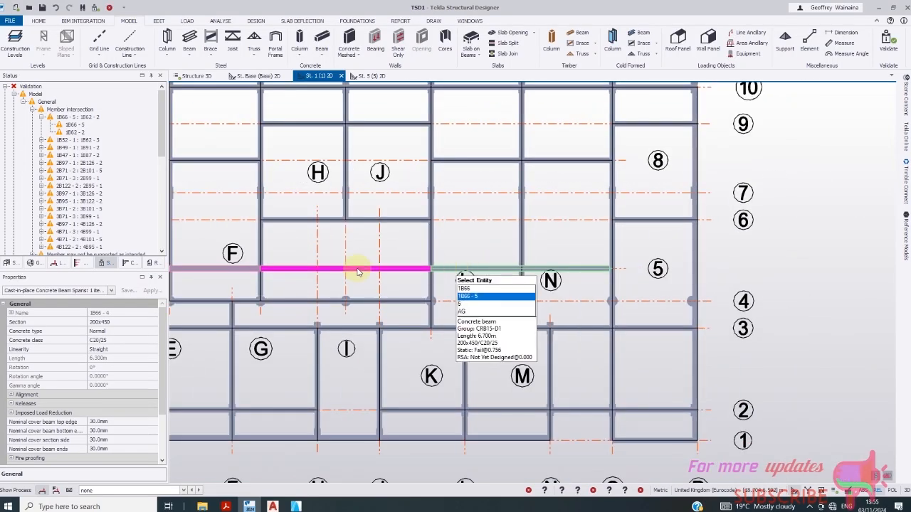
double_click(77, 132)
left_click(77, 131)
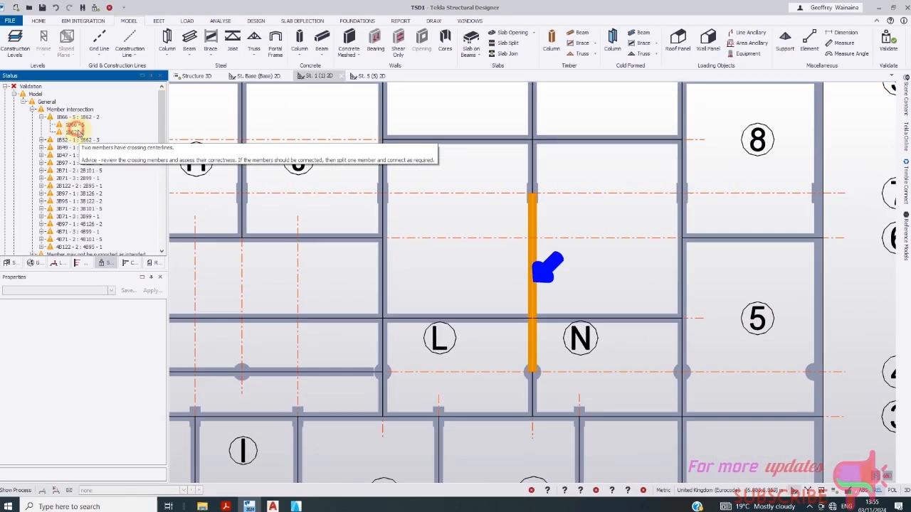
scroll(476, 251, "down", 2)
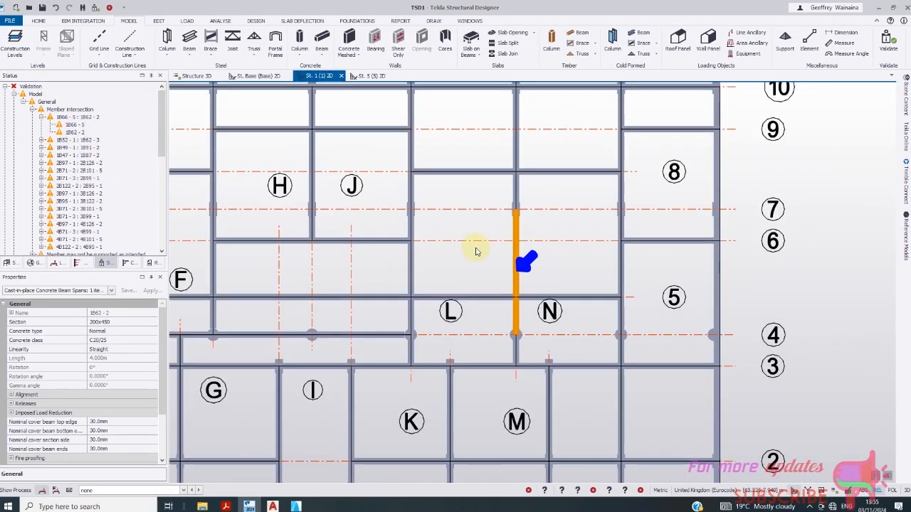
- Try moving beam 1B66's node from gridline K to the crossing with beam 1B62 on gridline M, and move it back to gridline K
left_click(502, 303)
scroll(503, 300, "up", 3)
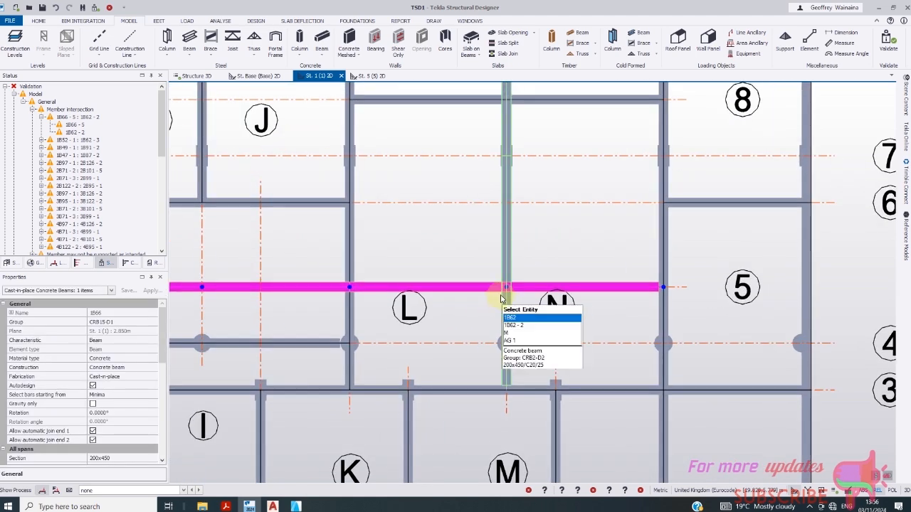
scroll(503, 299, "up", 2)
scroll(516, 297, "down", 3)
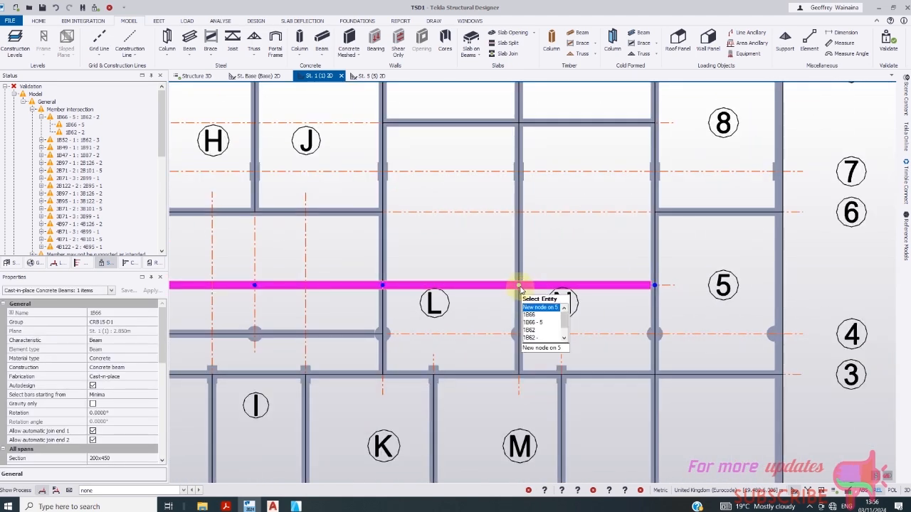
left_click(382, 287)
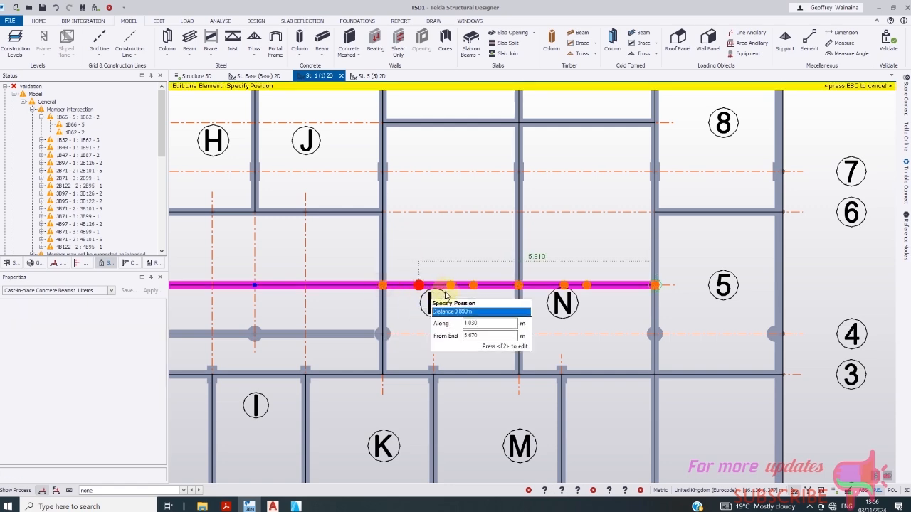
left_click(518, 289)
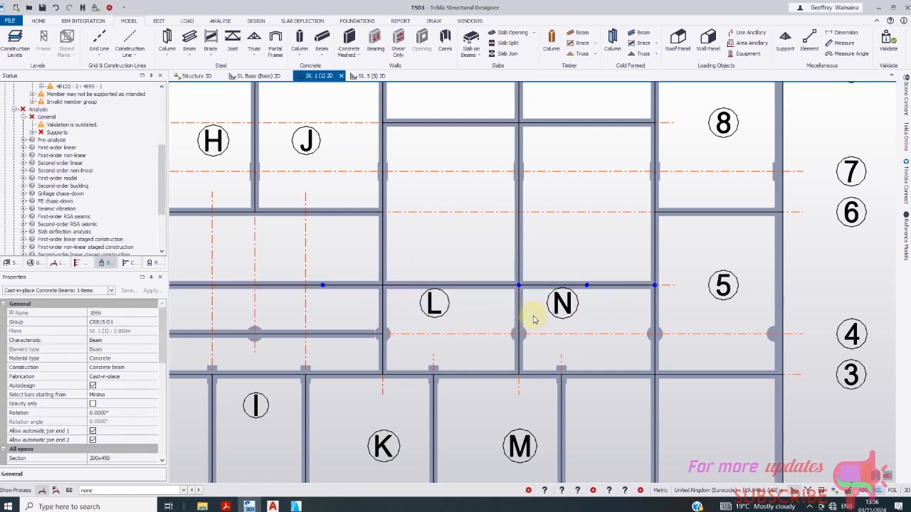
scroll(541, 306, "up", 1)
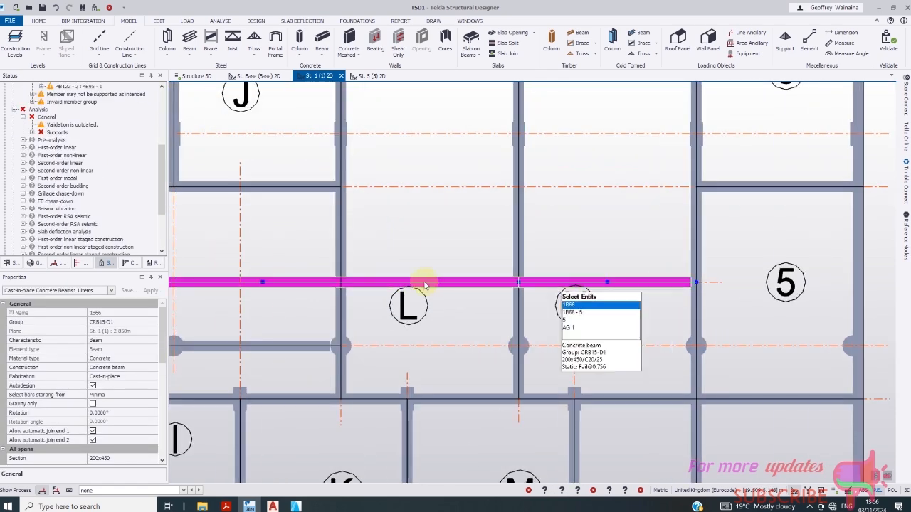
left_click(518, 285)
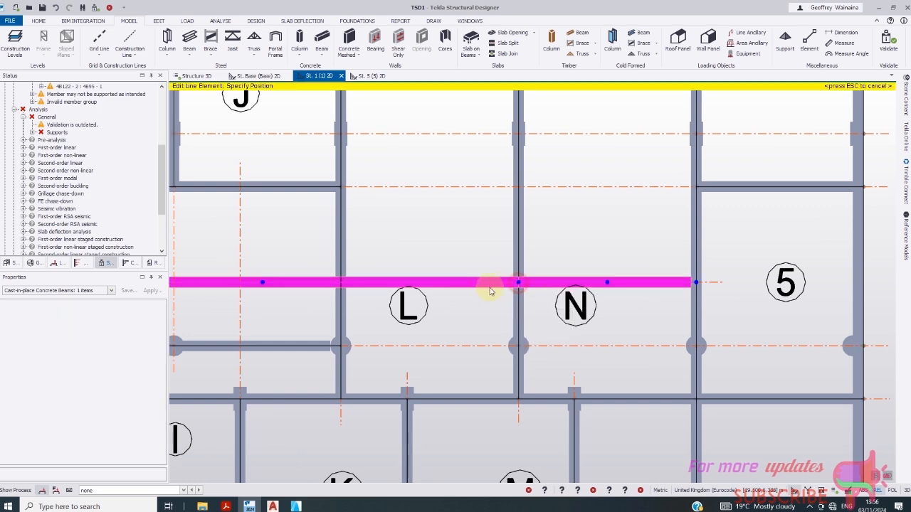
left_click(345, 286)
key("Escape")
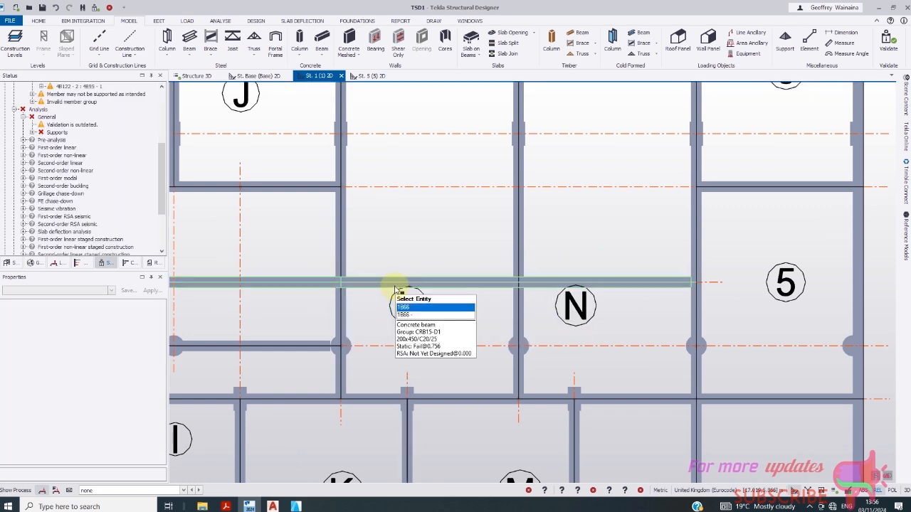
- Shorten beam 1B66 along gridline 5 by moving its end node from gridline O to gridline K
left_click(394, 285)
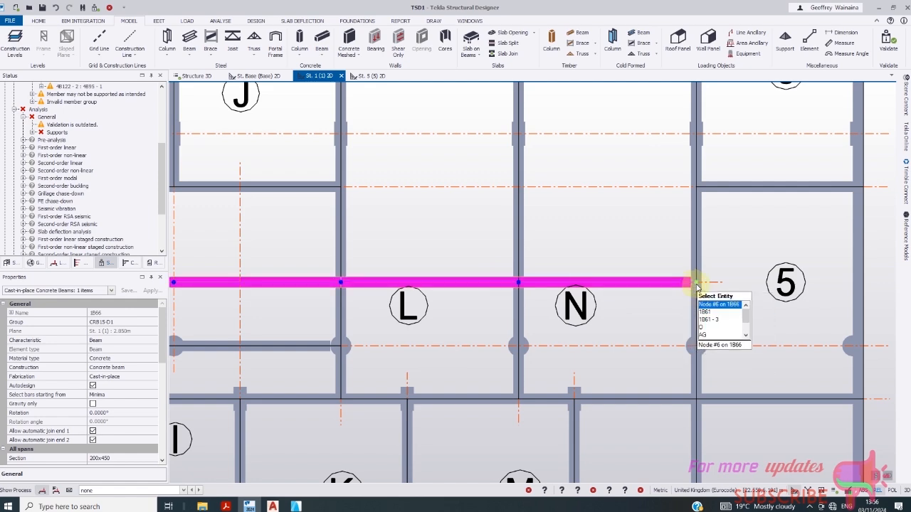
scroll(687, 277, "down", 2)
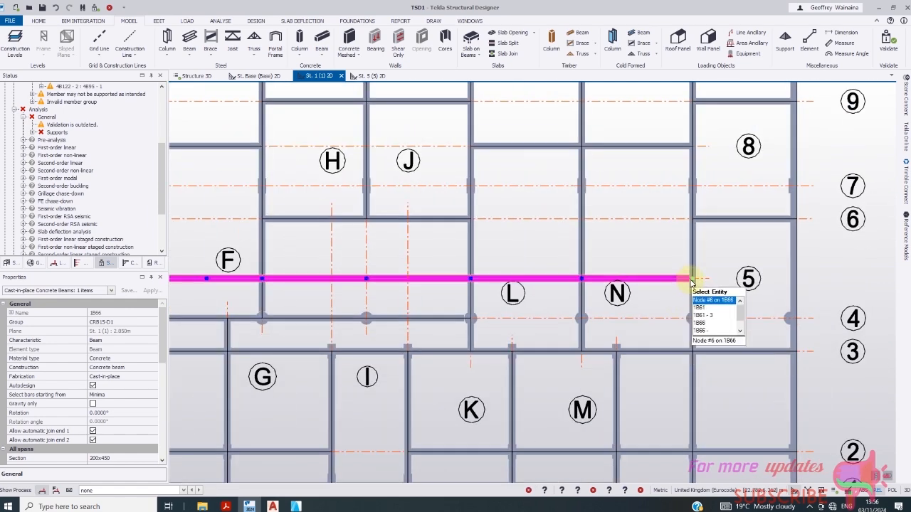
left_click(694, 279)
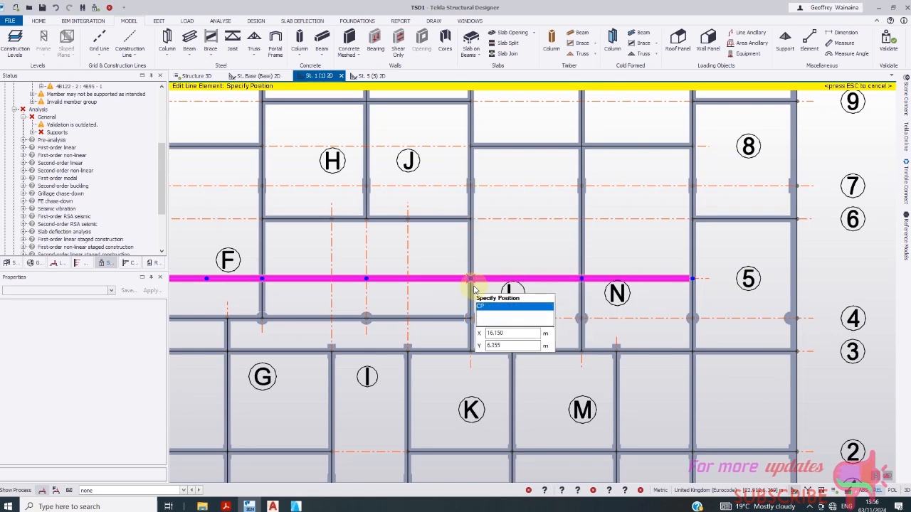
left_click(474, 285)
scroll(484, 289, "up", 5)
scroll(420, 260, "down", 4)
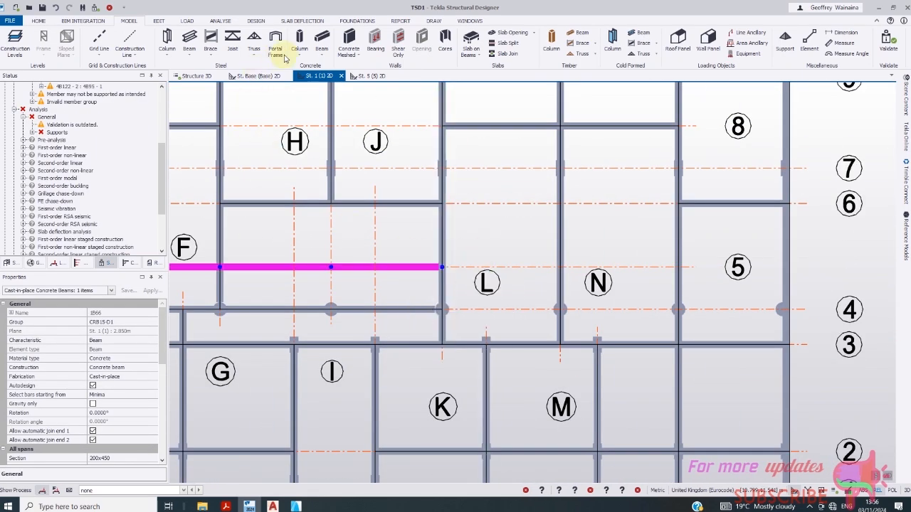
- Draw cast-in-place concrete beams along gridline 5 from gridline K to M and from M to O
scroll(442, 274, "up", 2)
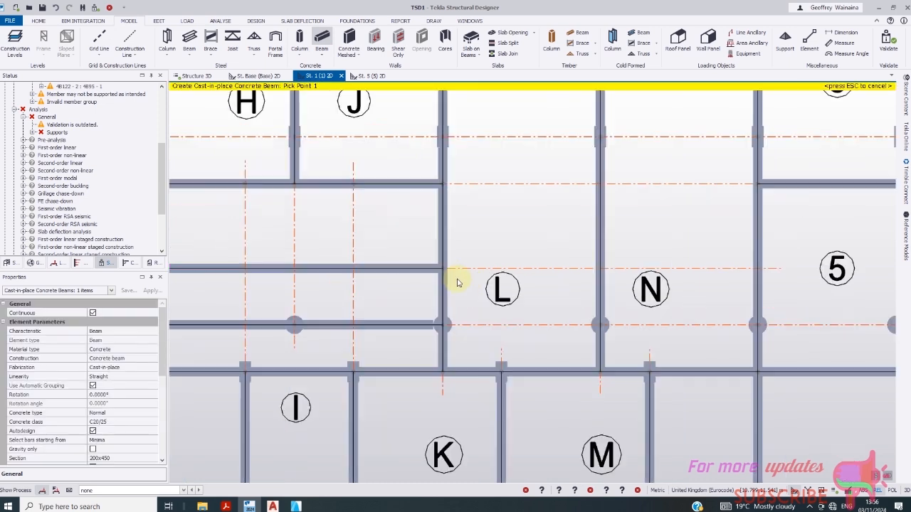
left_click(475, 282)
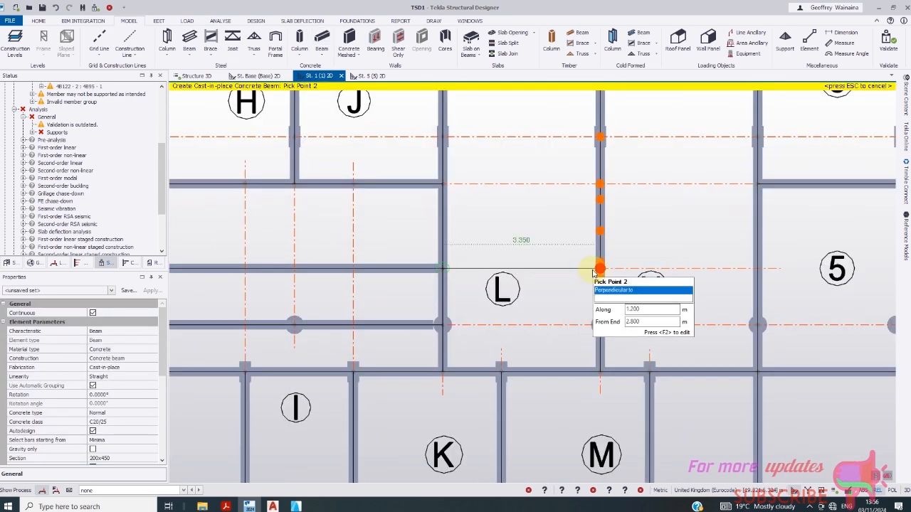
left_click(599, 269)
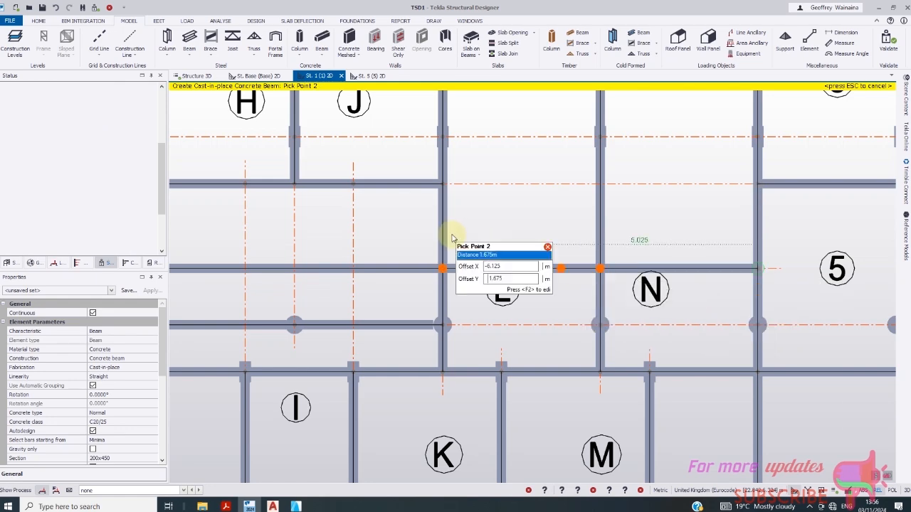
scroll(452, 235, "down", 2)
key("Escape")
key("Escape")
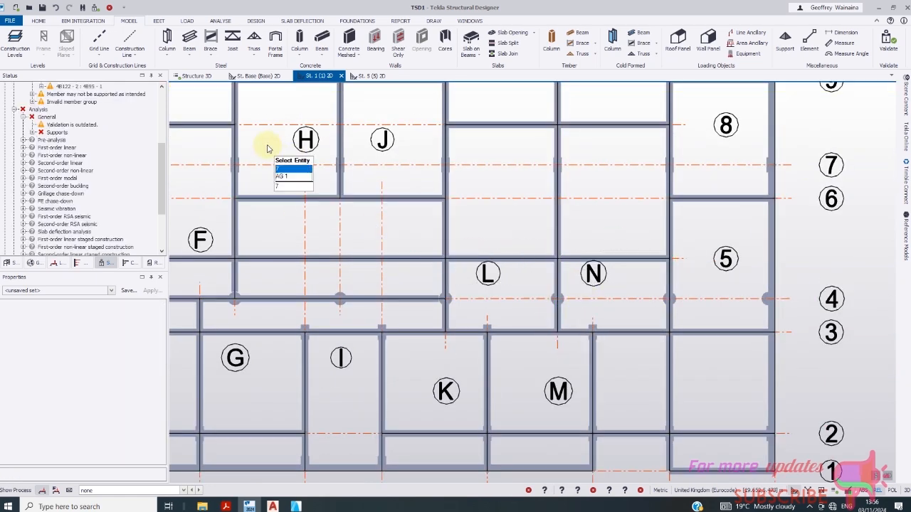
- Validate the model again and locate span 1B52 - 1 on gridline 8 from the 1B52 - 1 : 1B62 - 3 intersection warning
left_click(94, 8)
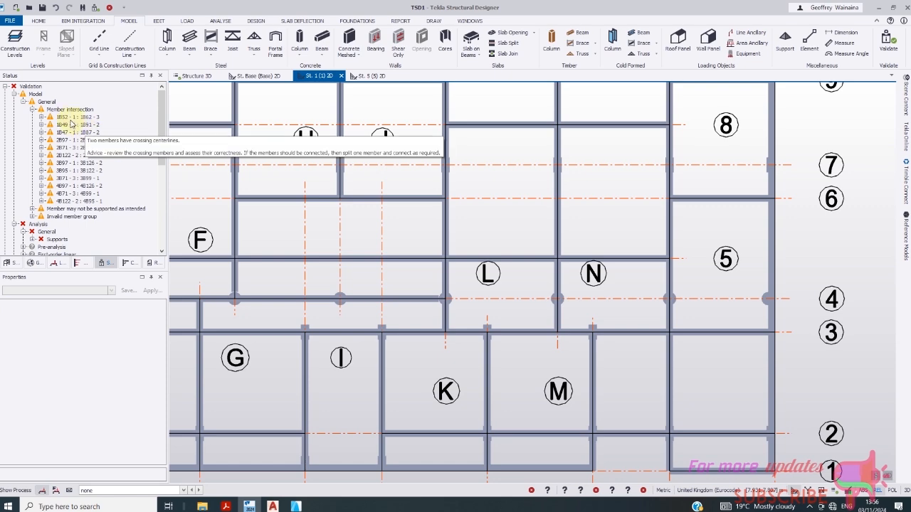
left_click(42, 117)
double_click(71, 124)
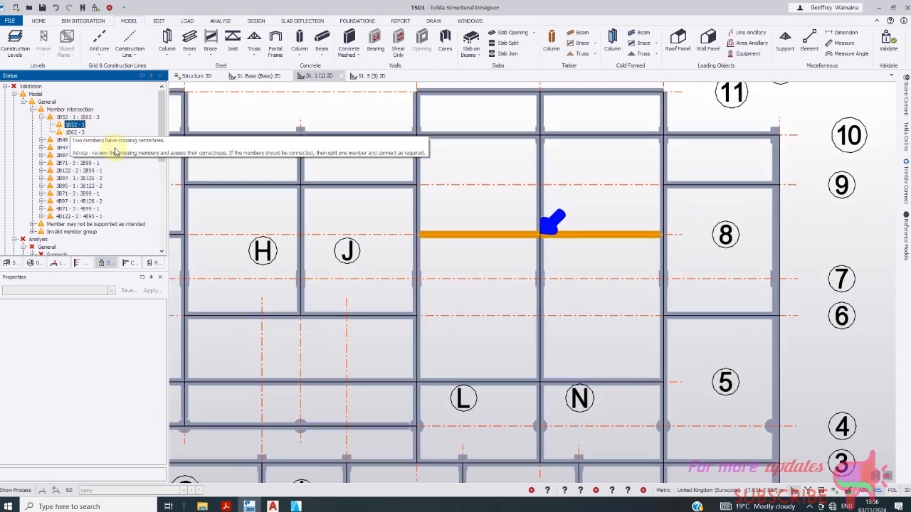
mouse_move(515, 288)
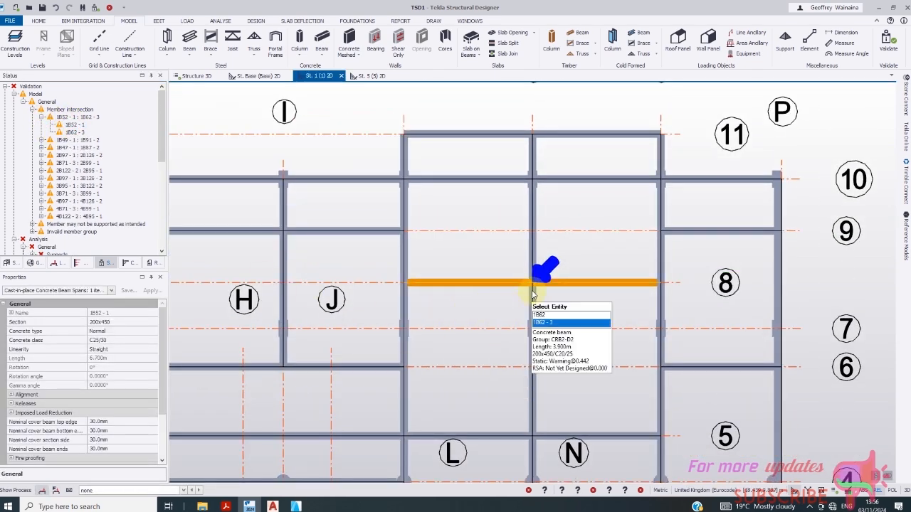
left_click(504, 296)
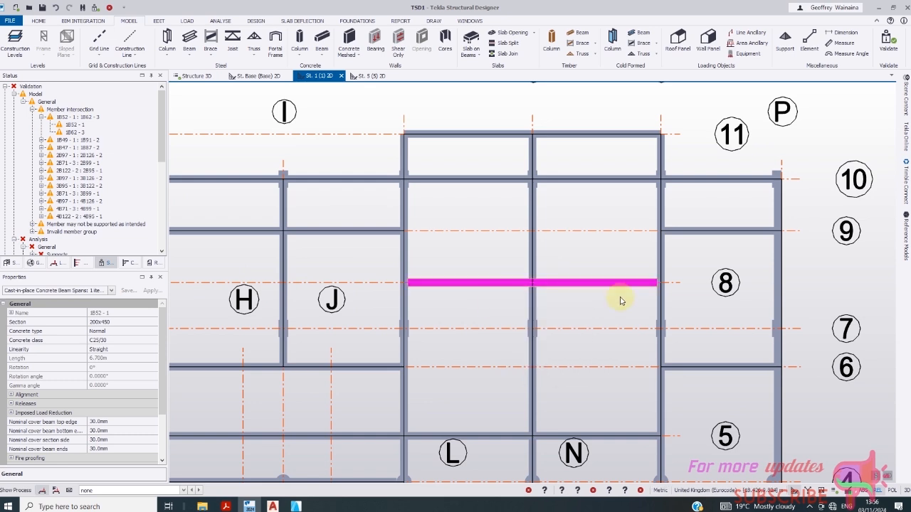
- Shorten beam 1B52 along gridline 8 by moving its end node from gridline O to gridline M
left_click(647, 287)
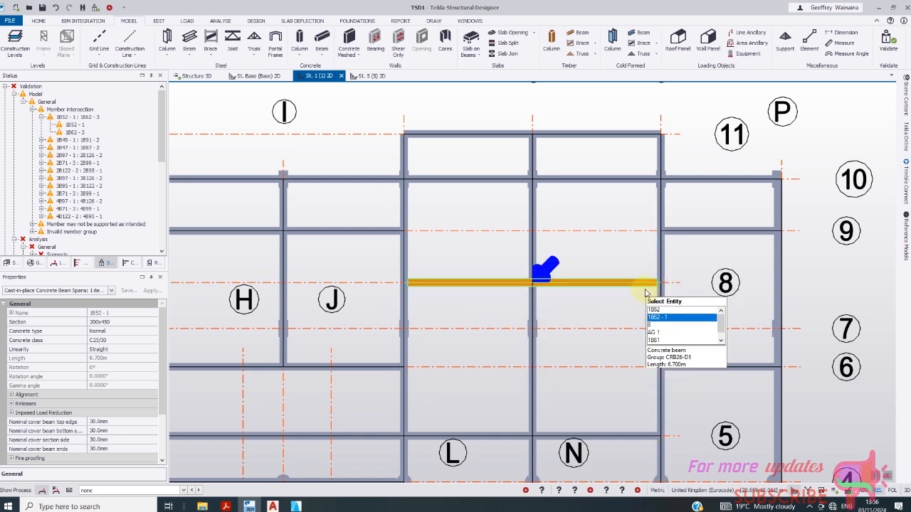
left_click(583, 284)
mouse_move(649, 285)
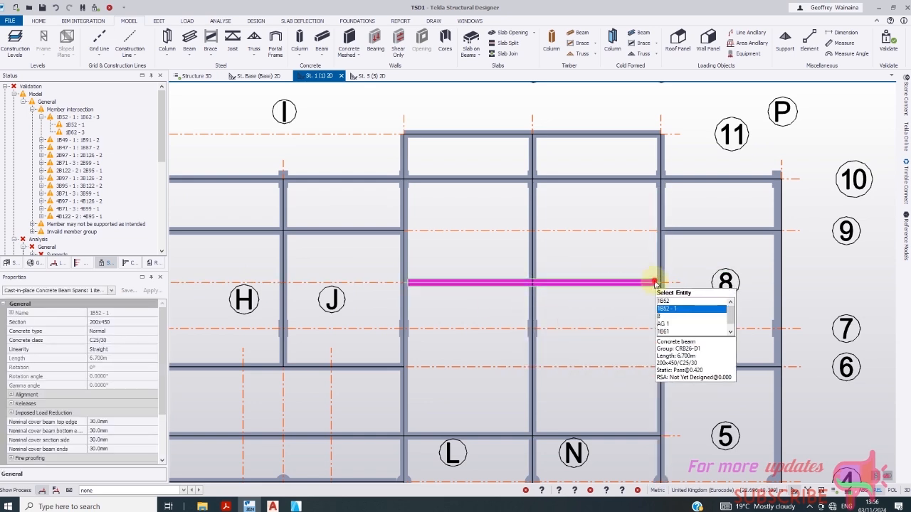
left_click(655, 284)
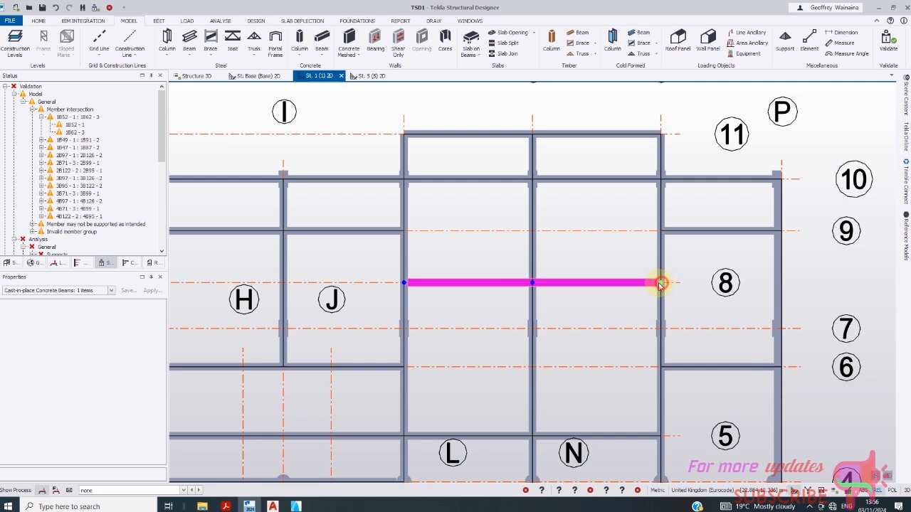
left_click(534, 284)
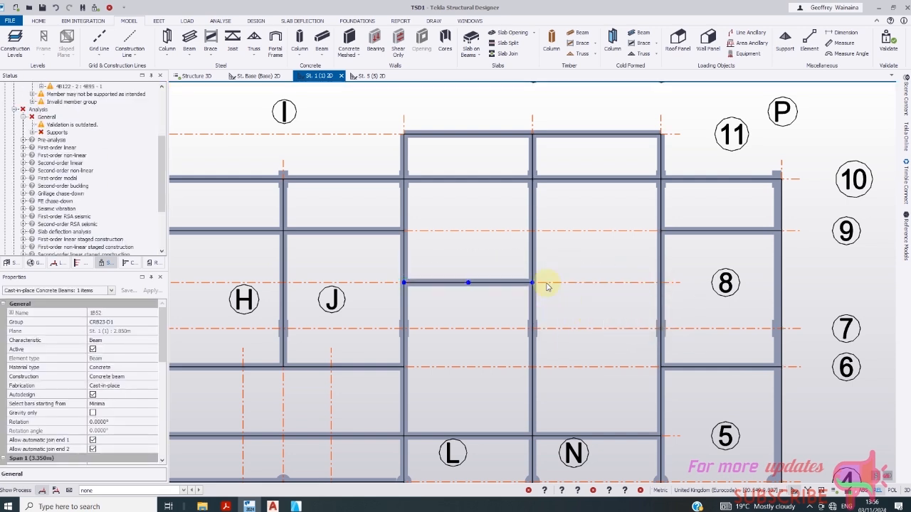
- Draw a cast-in-place concrete beam along gridline 8 from gridline M to gridline O
left_click(321, 42)
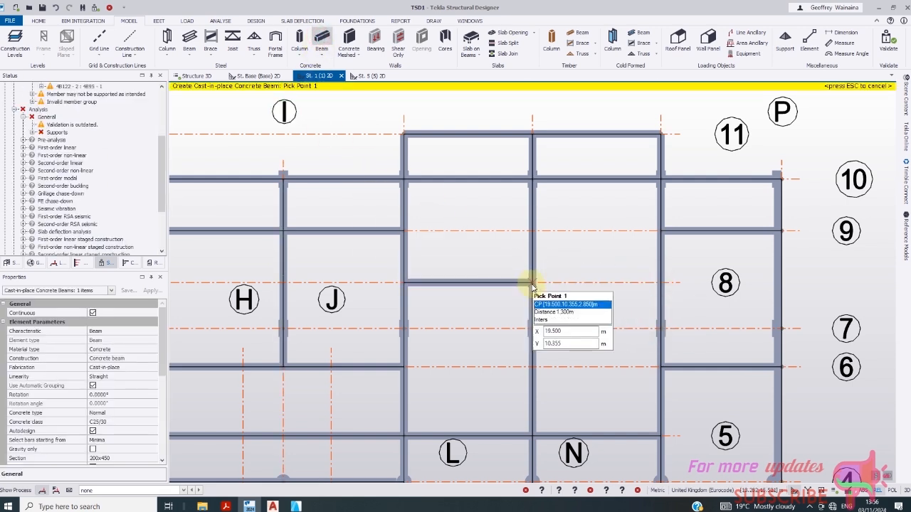
left_click(578, 292)
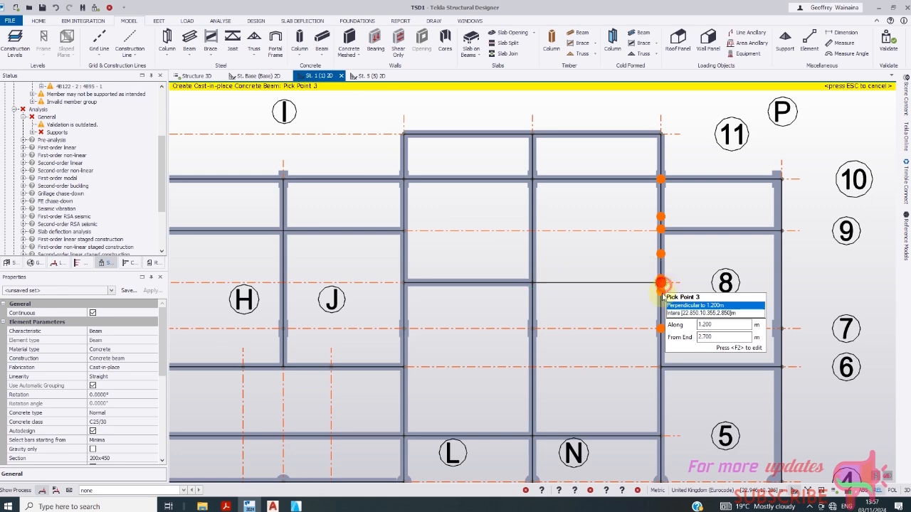
key("Escape")
scroll(515, 261, "down", 4)
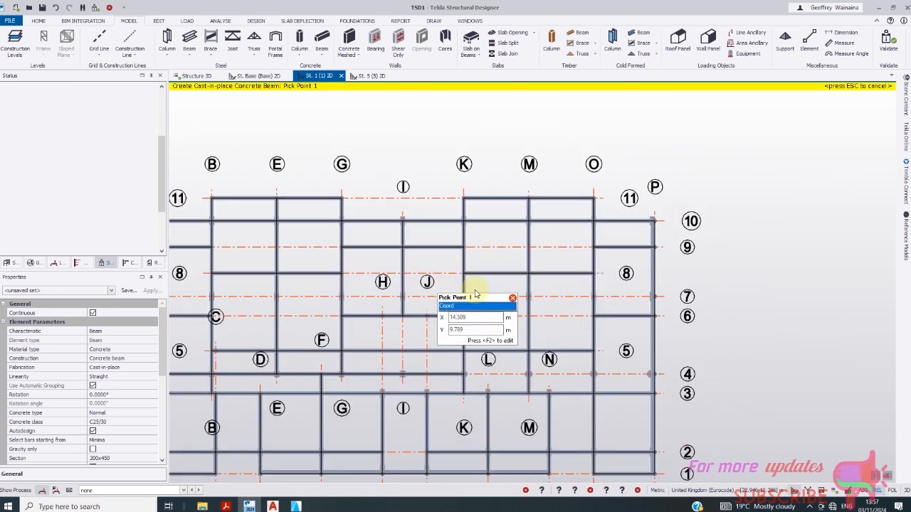
key("Escape")
- Locate span 1B49 - 1 from its intersection warning with 1B91 - 2 and move the beam's start node along gridline 9 from G to I
scroll(152, 183, "up", 3)
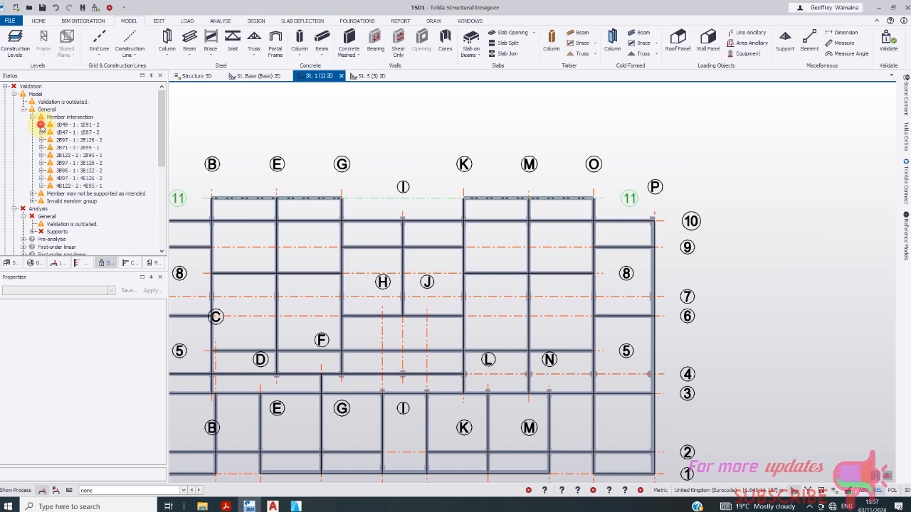
left_click(41, 125)
left_click(74, 133)
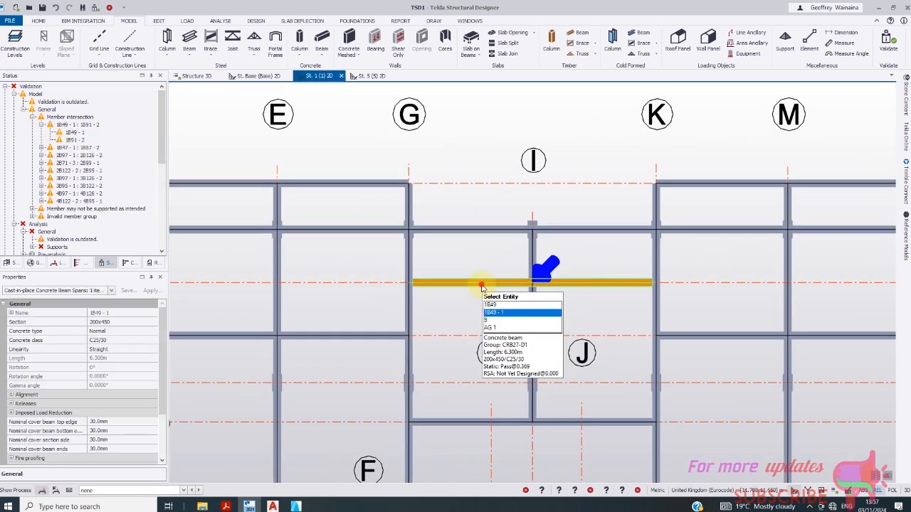
left_click(482, 284)
double_click(643, 284)
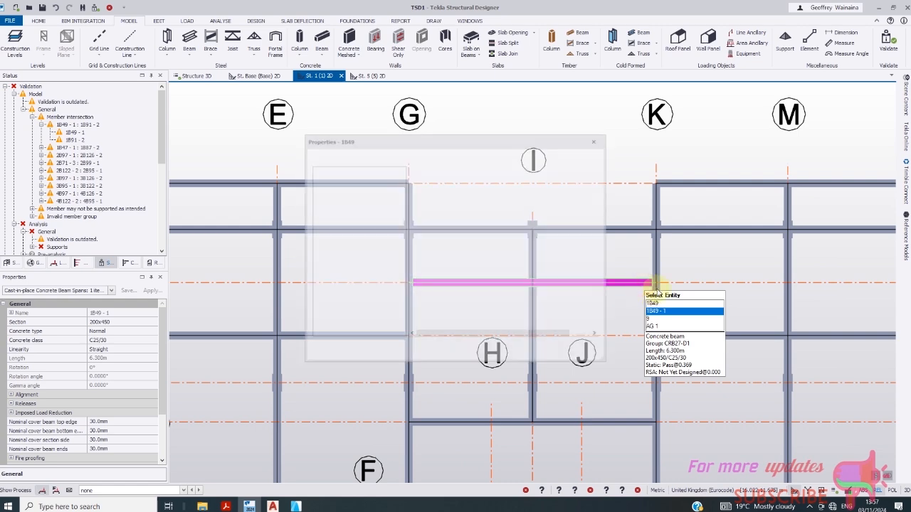
left_click(584, 351)
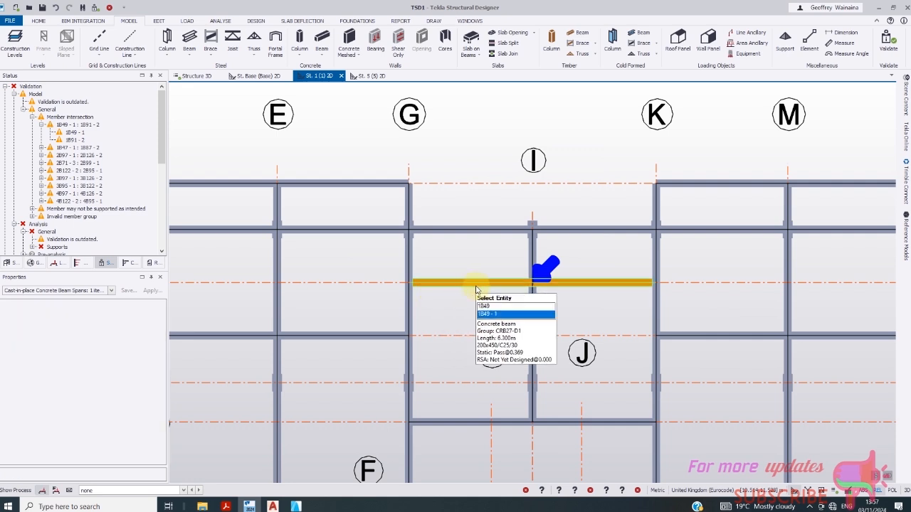
left_click(407, 284)
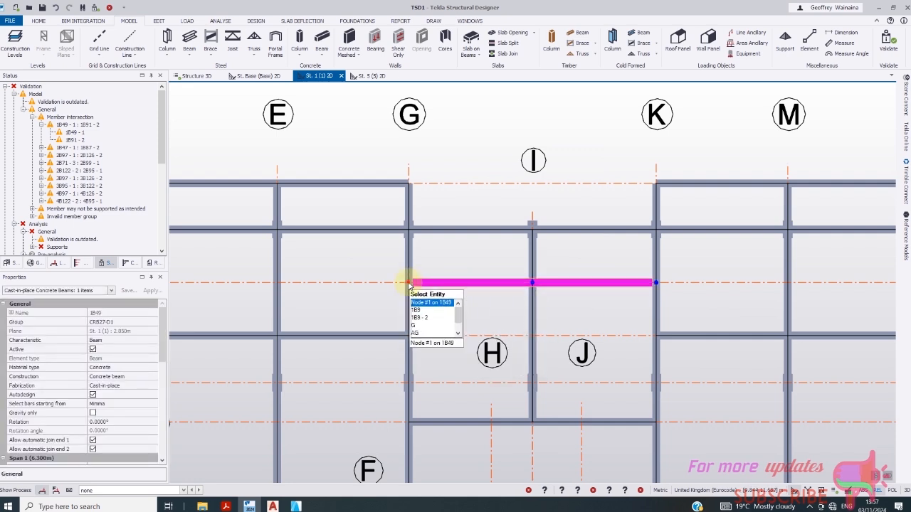
left_click(409, 285)
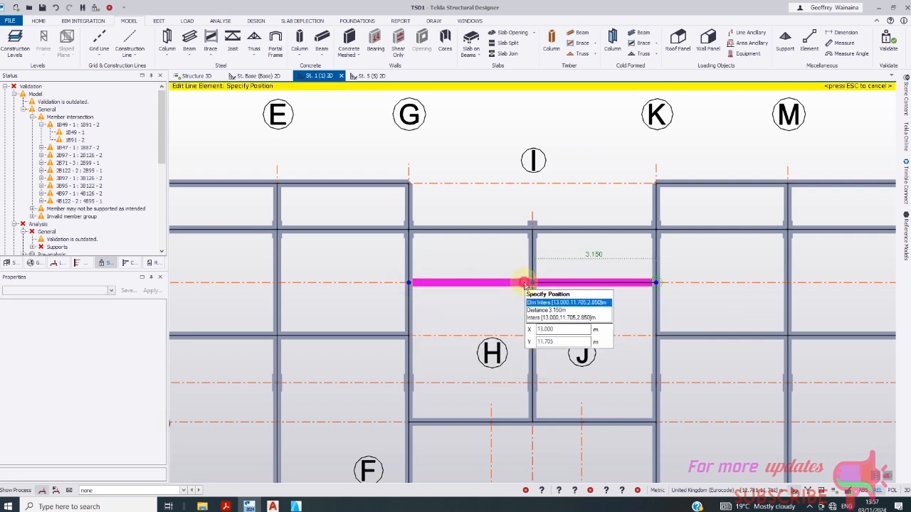
left_click(525, 283)
- Draw a cast-in-place concrete beam along gridline 9 from gridline I to gridline G
left_click(320, 50)
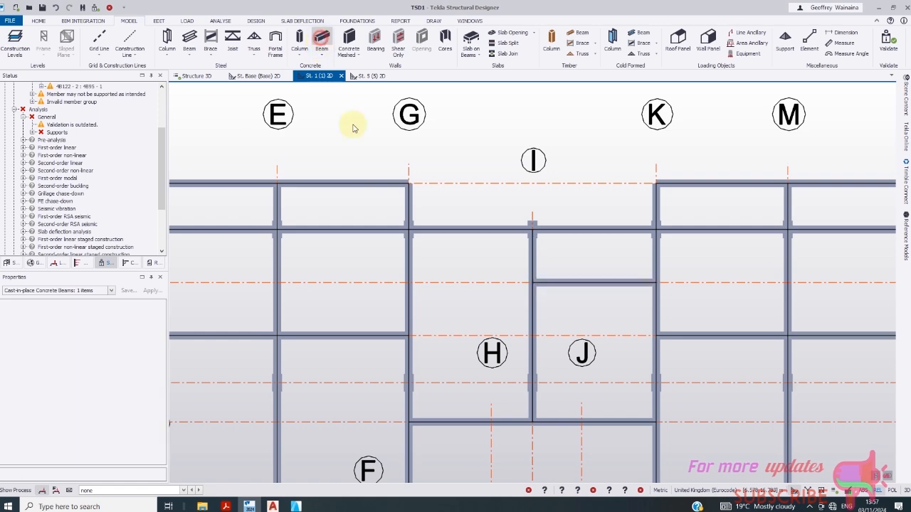
left_click(532, 285)
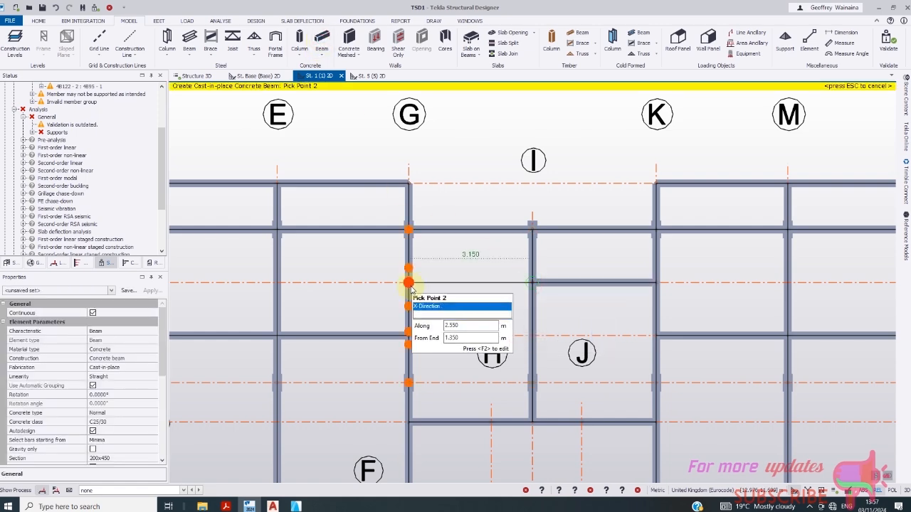
left_click(409, 283)
scroll(480, 263, "down", 3)
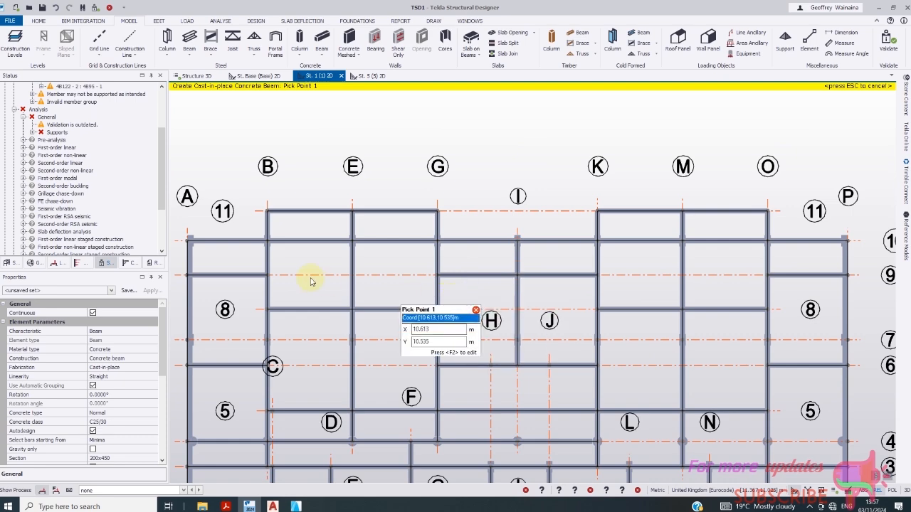
- Locate spans 1B87 - 2 and 1B47 - 1 from their member intersection warning in the level 1 plan
scroll(113, 153, "up", 3)
left_click(41, 125)
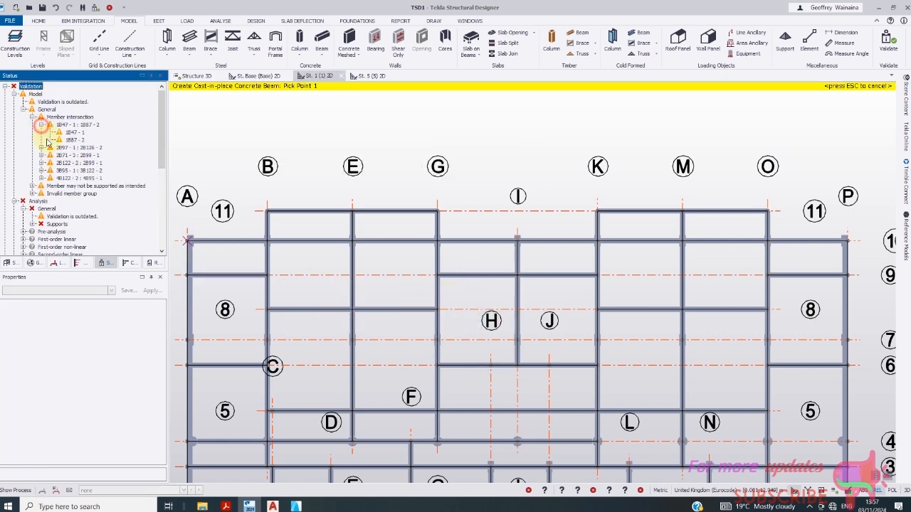
left_click(70, 133)
scroll(539, 234, "down", 3)
scroll(498, 224, "down", 2)
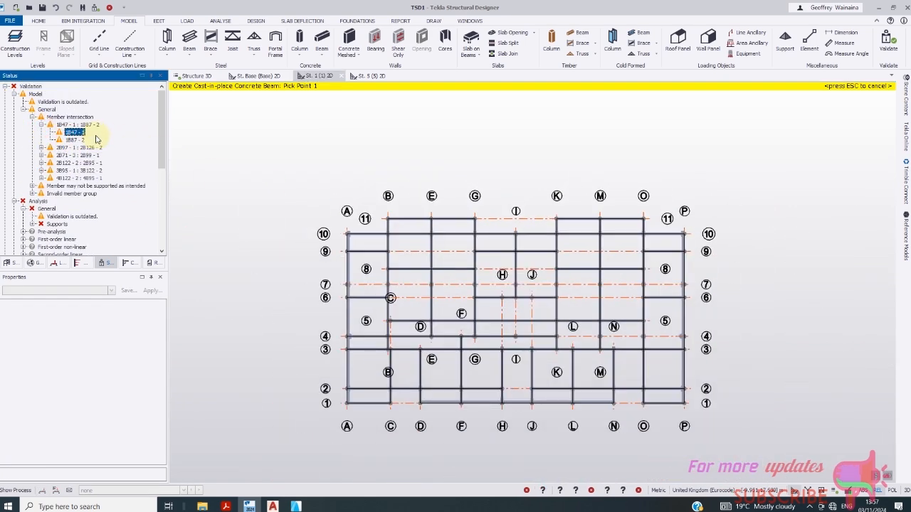
double_click(74, 140)
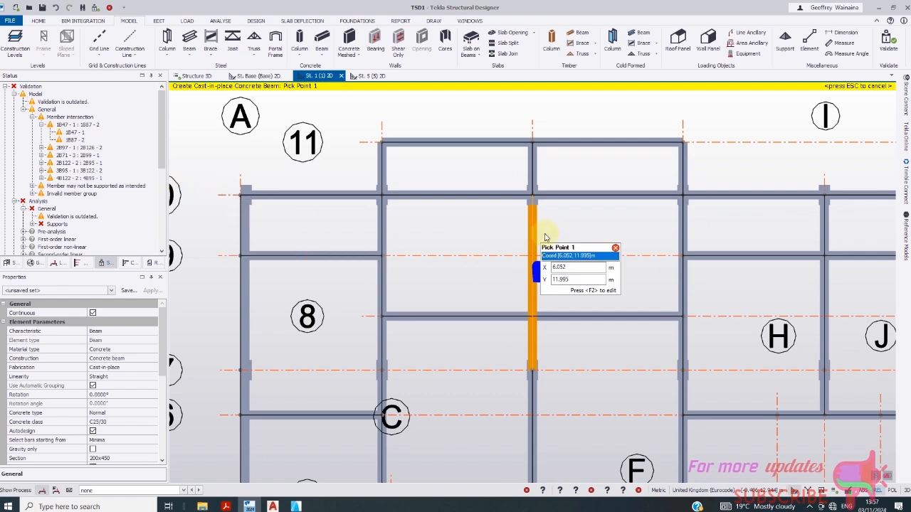
scroll(546, 234, "down", 2)
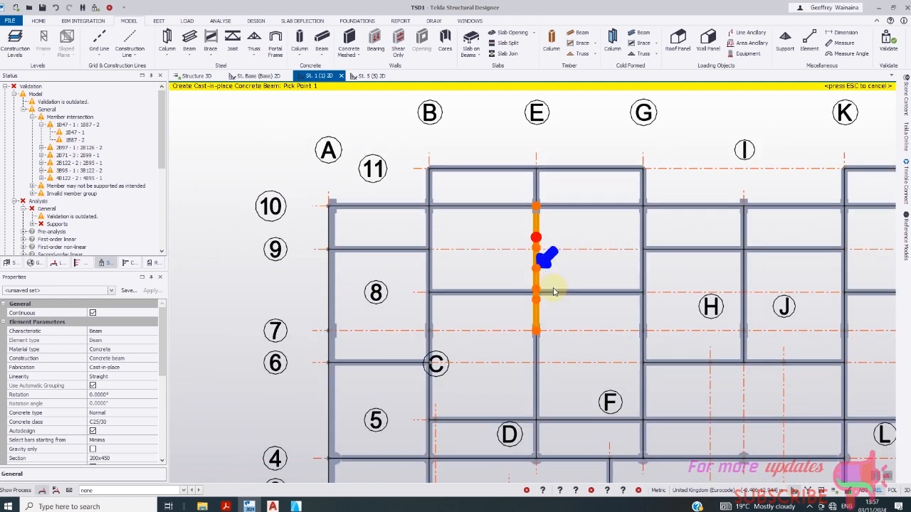
double_click(75, 141)
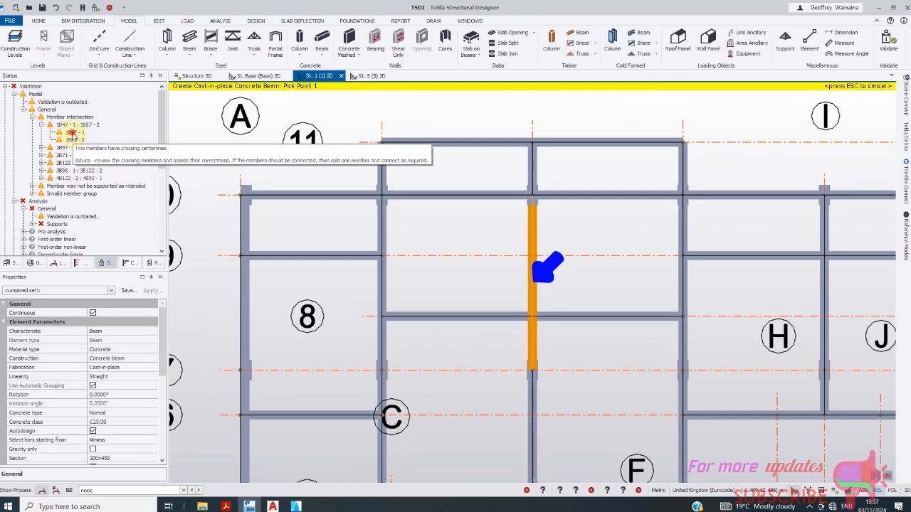
double_click(74, 134)
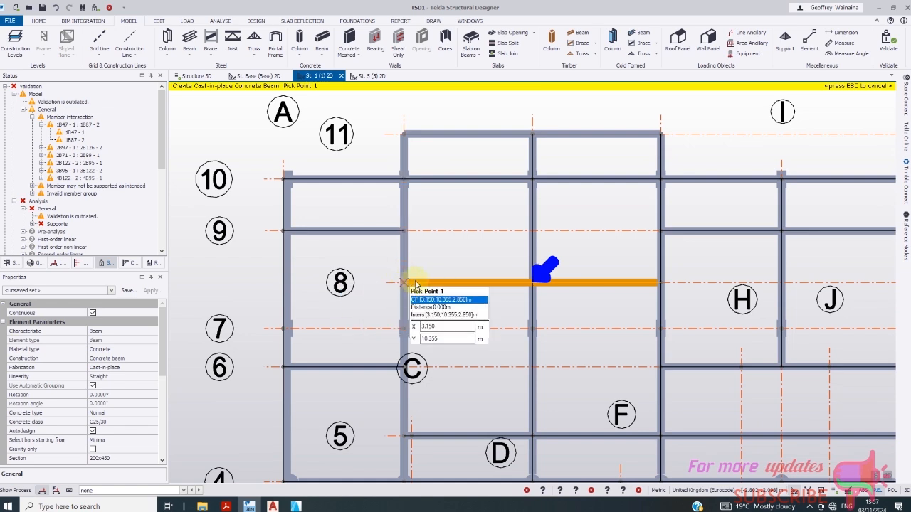
key("Escape")
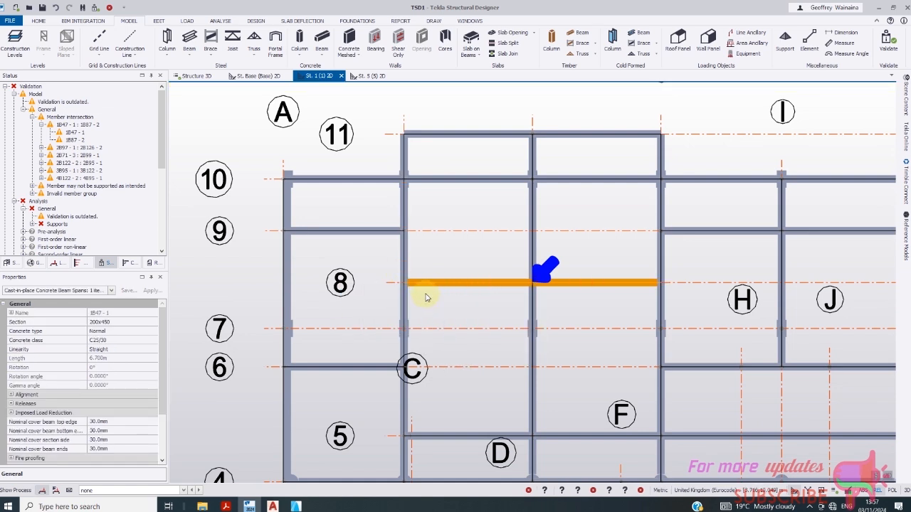
- Shorten beam 1B47 along gridline 8 by moving its end node from gridline G to gridline E
left_click(412, 285)
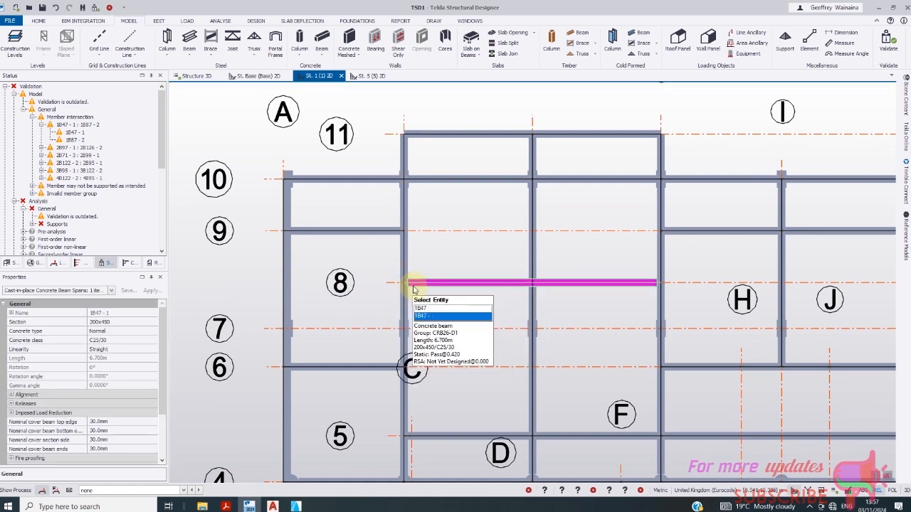
key("Escape")
left_click(628, 287)
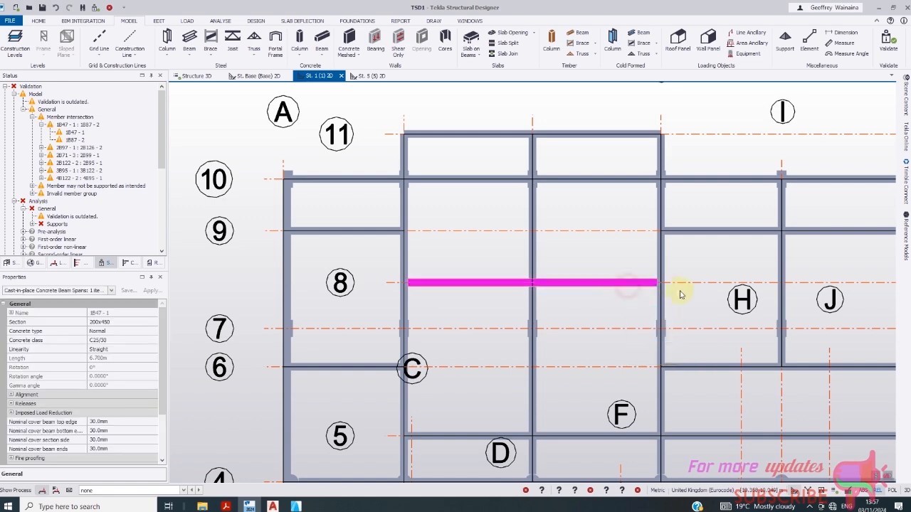
mouse_move(663, 286)
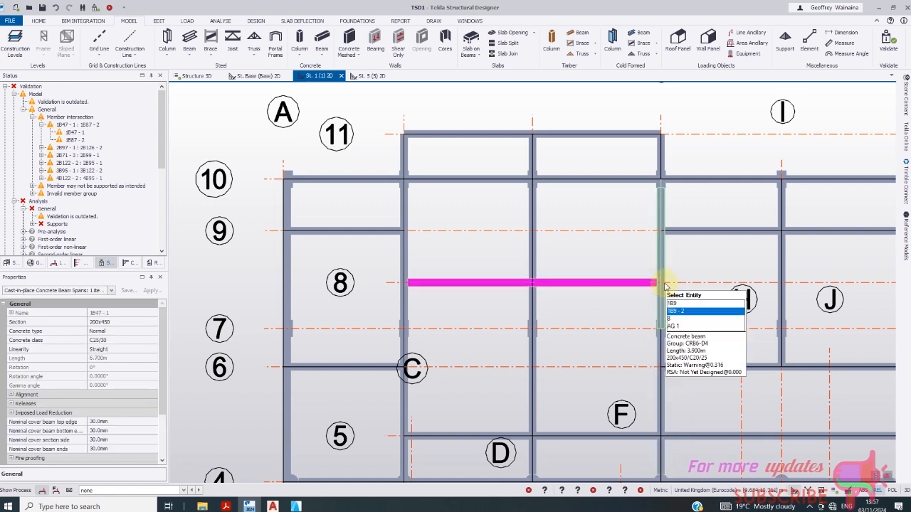
double_click(659, 285)
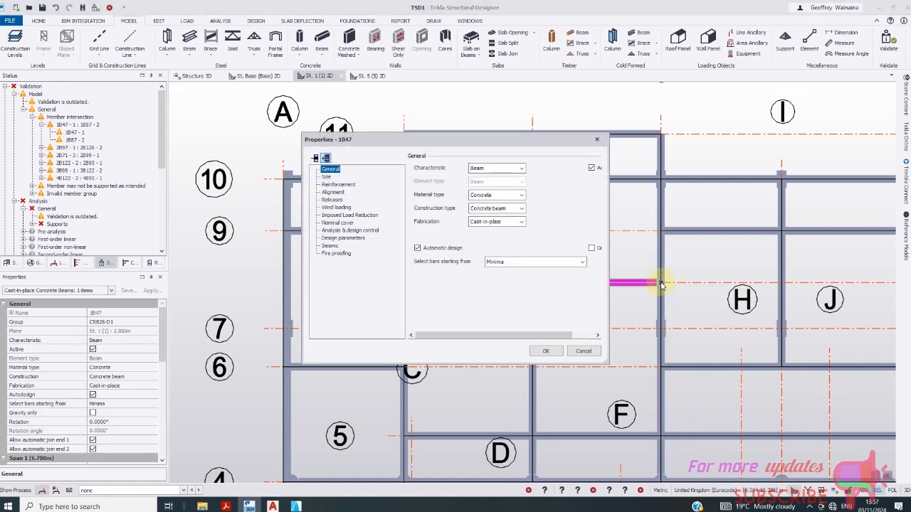
left_click(584, 351)
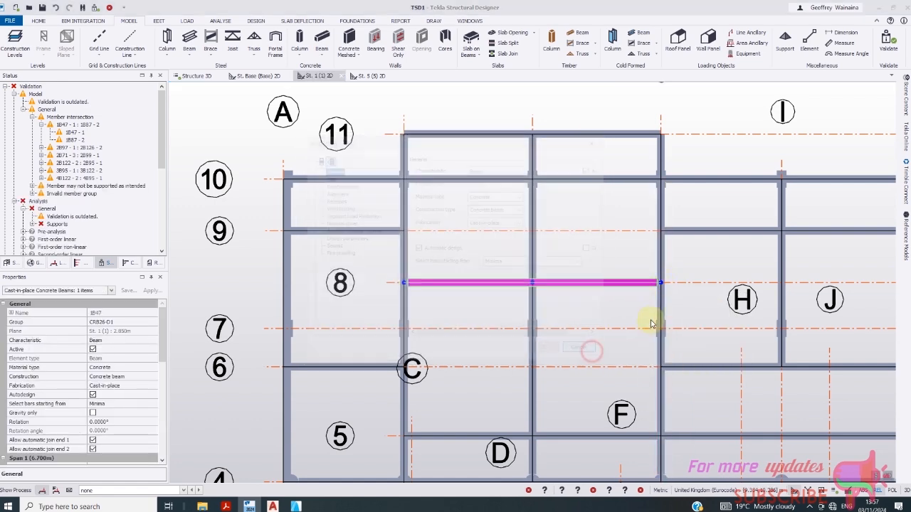
left_click(660, 284)
left_click(533, 286)
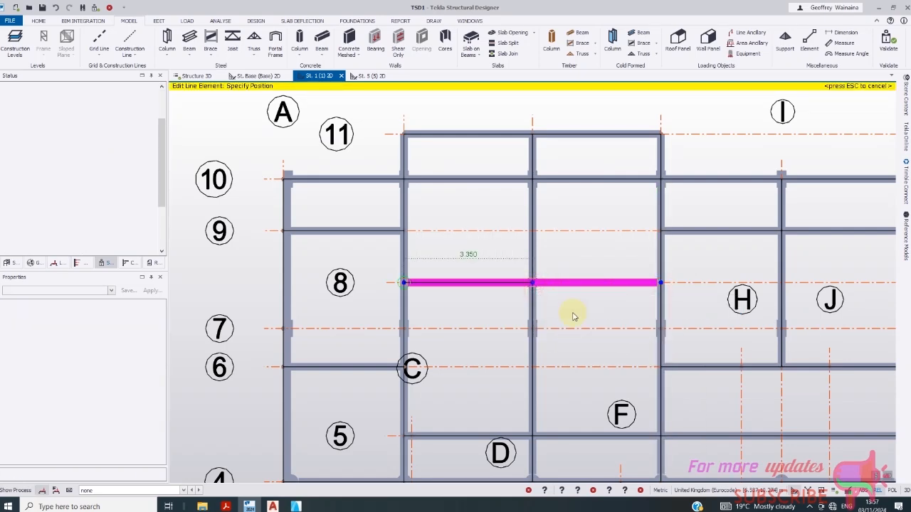
- Draw a cast-in-place concrete beam along gridline 8 from gridline E to gridline G
left_click(319, 44)
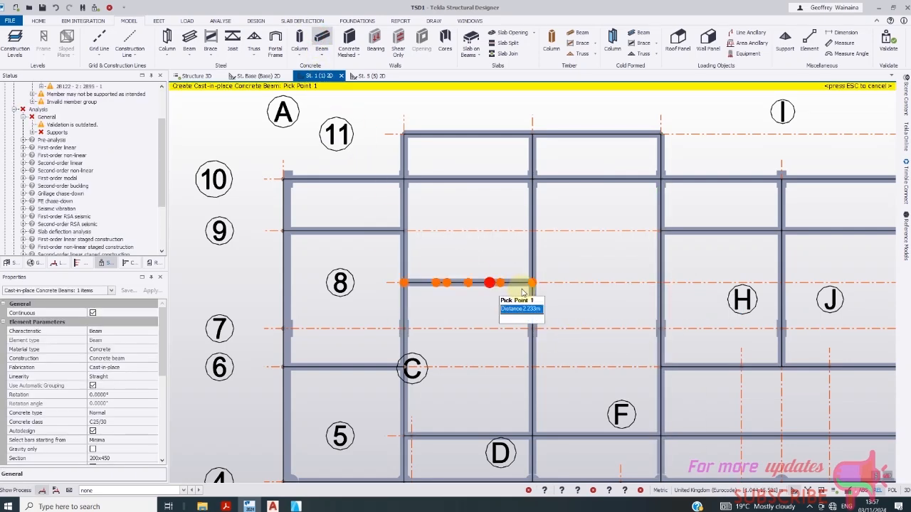
left_click(534, 283)
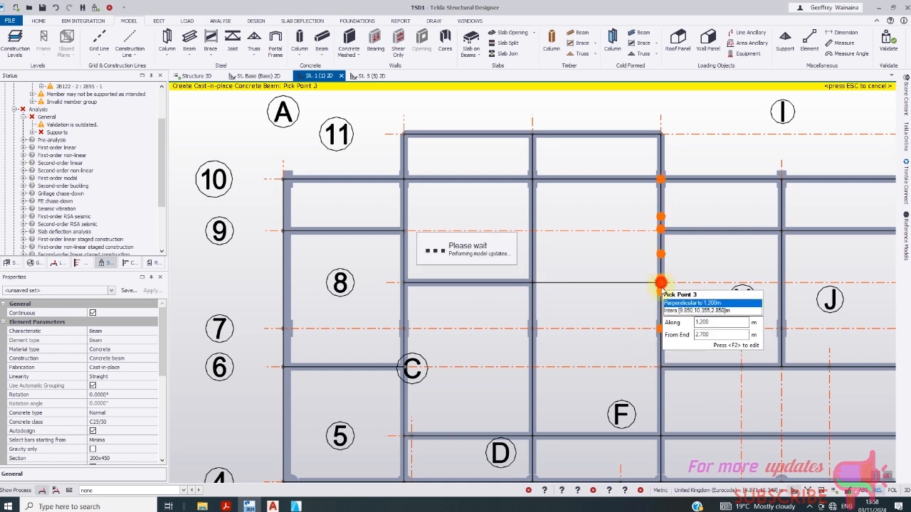
scroll(481, 238, "down", 3)
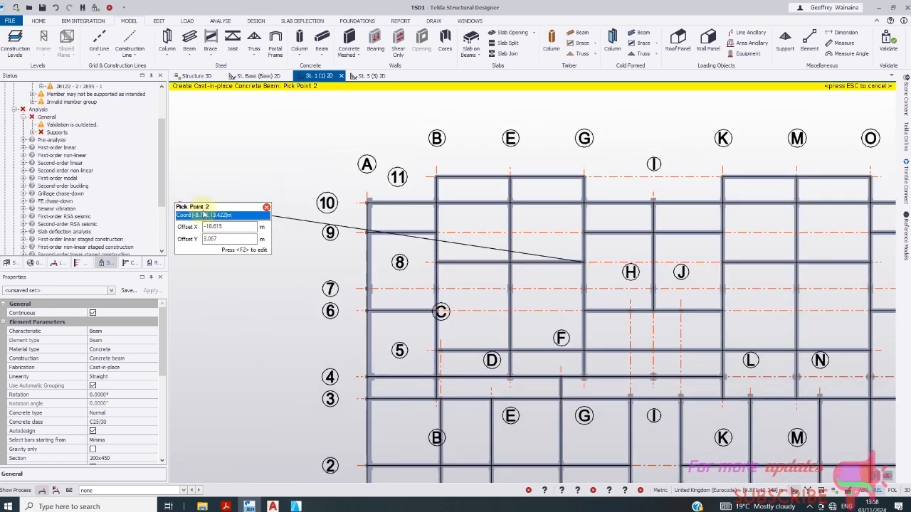
key("Escape")
- Locate span 2B126 - 2 in the 3D structure from the 2B97 - 1 : 2B126 - 2 intersection warning
left_click_drag(163, 183, 159, 118)
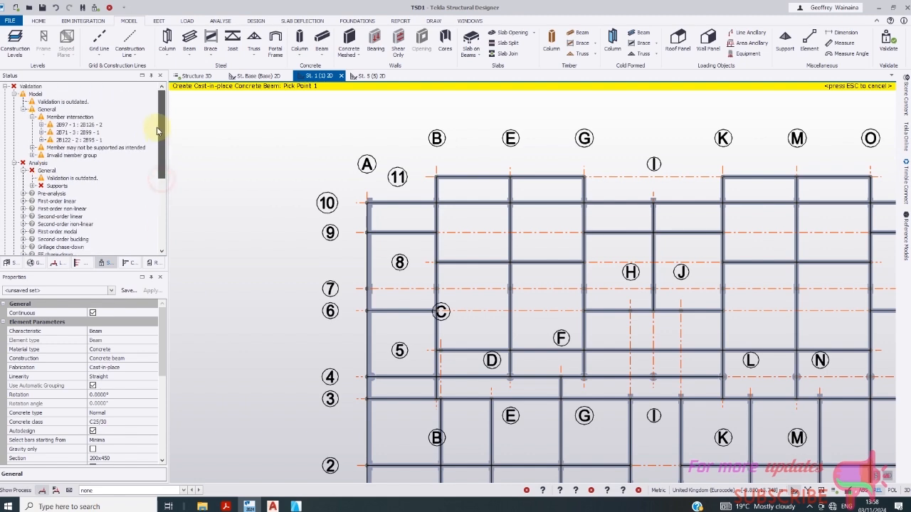
left_click(41, 126)
left_click(75, 132)
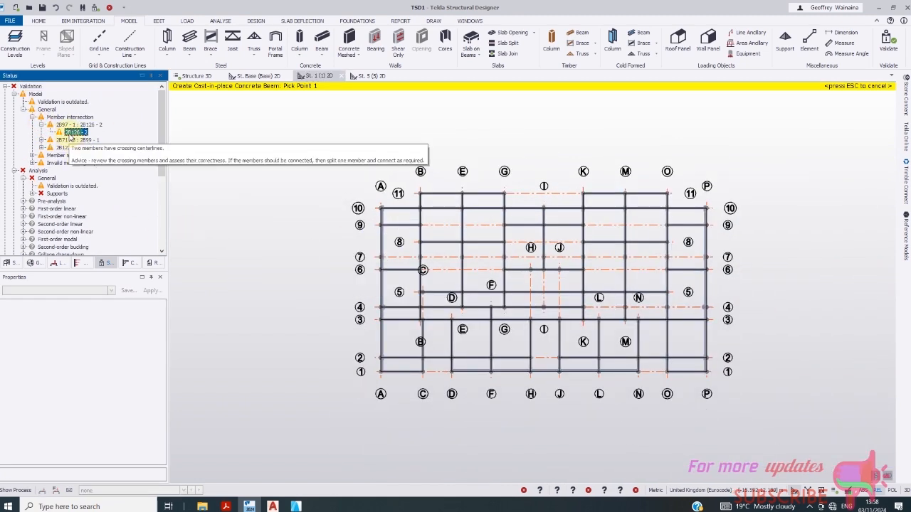
double_click(69, 133)
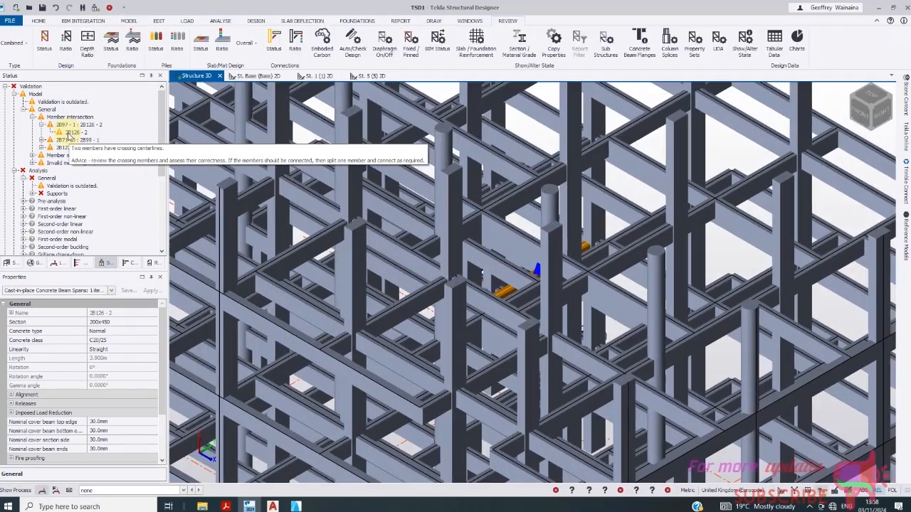
- Locate span 2B126 - 2 from its intersection warning in the 3D structure and compare it with the level 1 plan
left_click(319, 76)
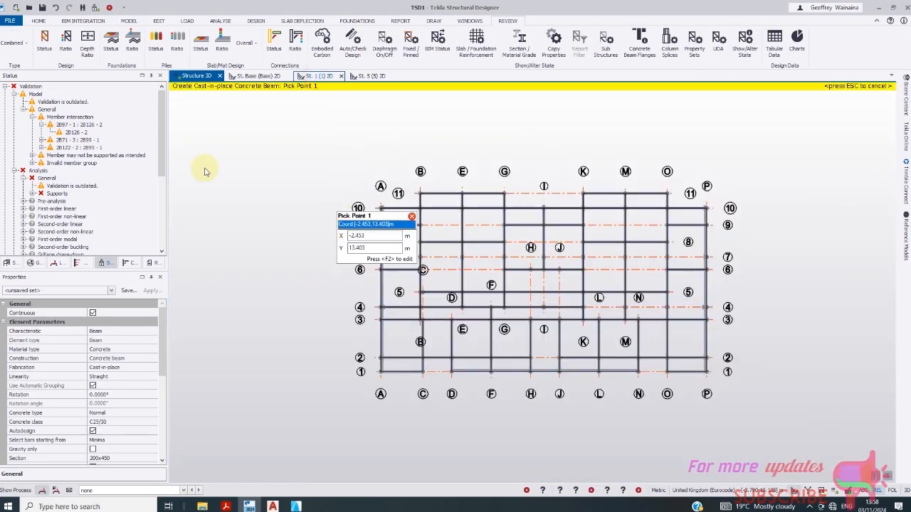
double_click(72, 132)
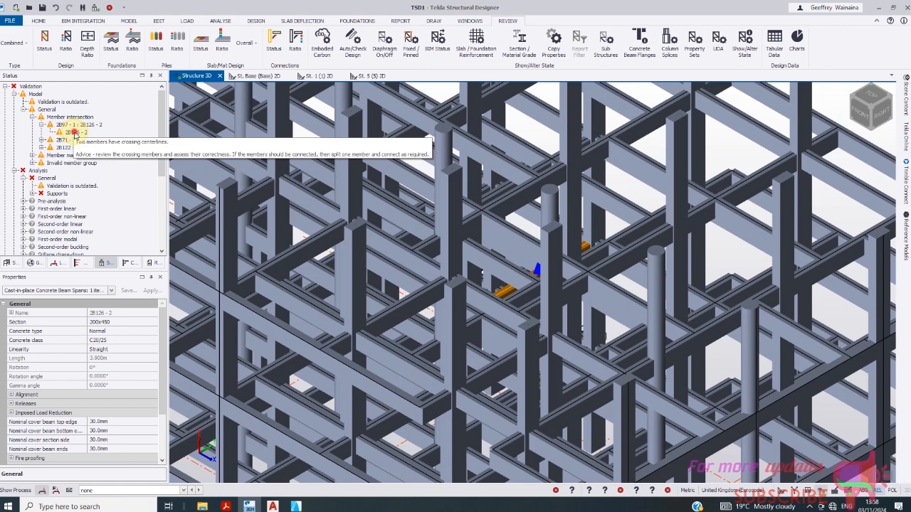
left_click(74, 132)
left_click(76, 126)
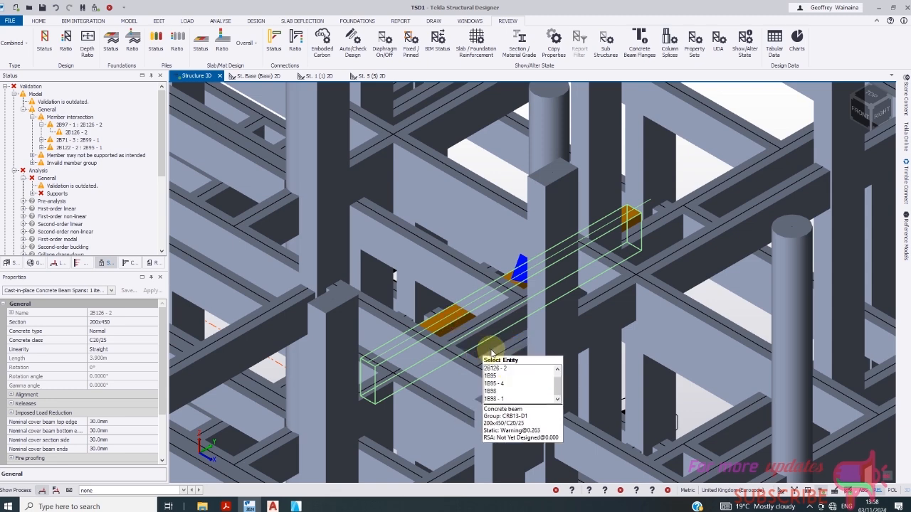
left_click(445, 324)
left_click(321, 77)
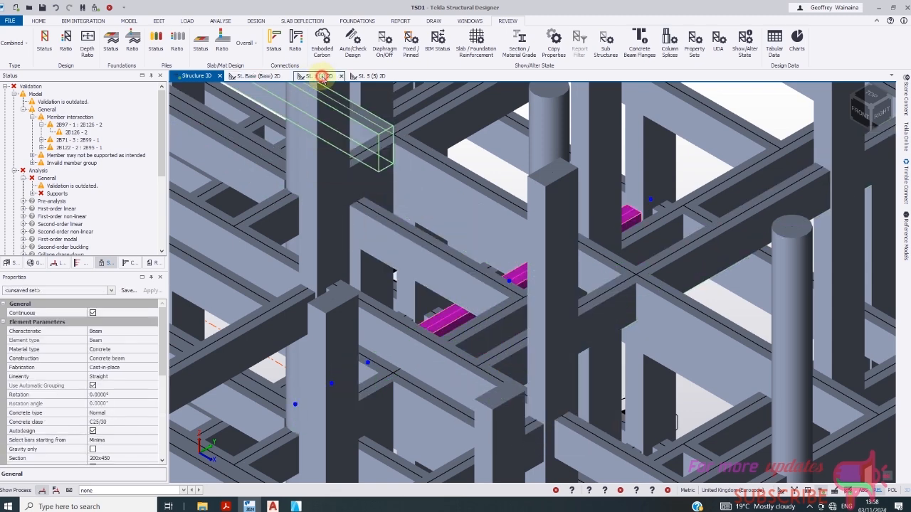
- Check the level 1 plan for span 2B126 - 2, and show the 2B97 - 1 : 2B126 - 2 crossing in the 3D structure
left_click(76, 132)
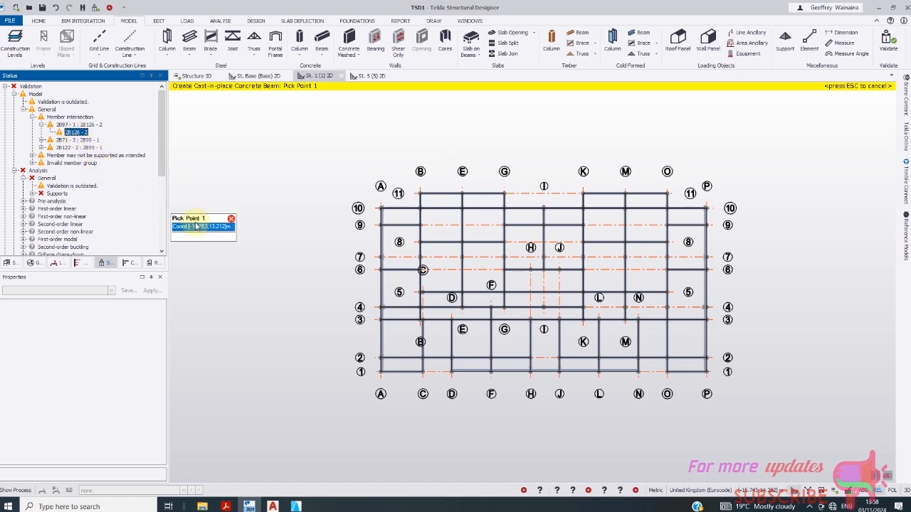
scroll(580, 271, "up", 3)
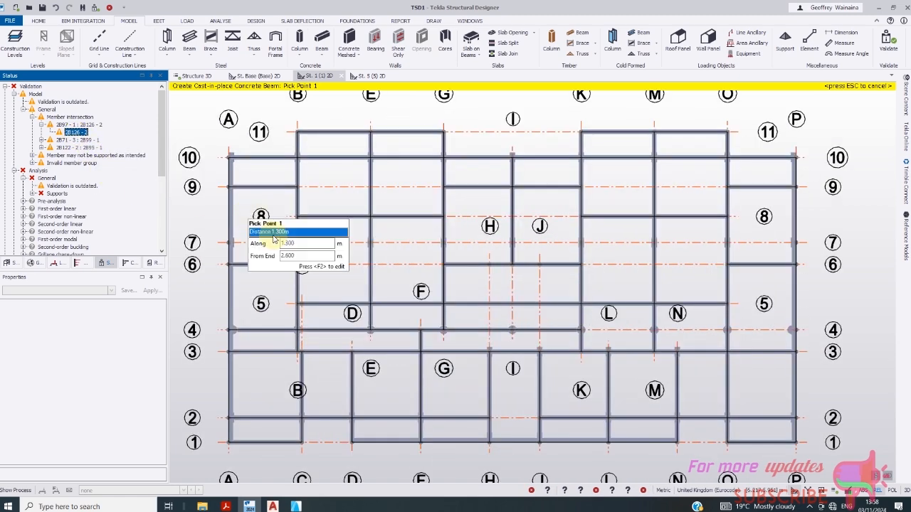
scroll(367, 281, "up", 2)
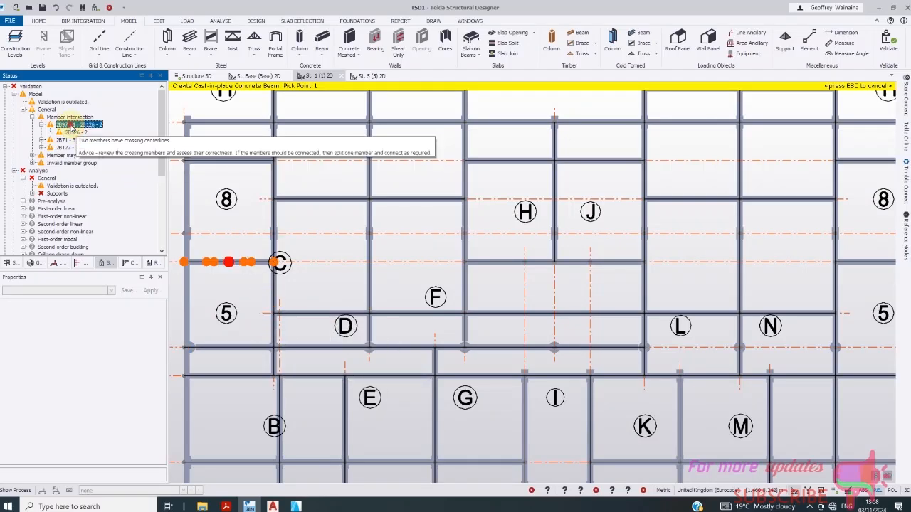
double_click(71, 126)
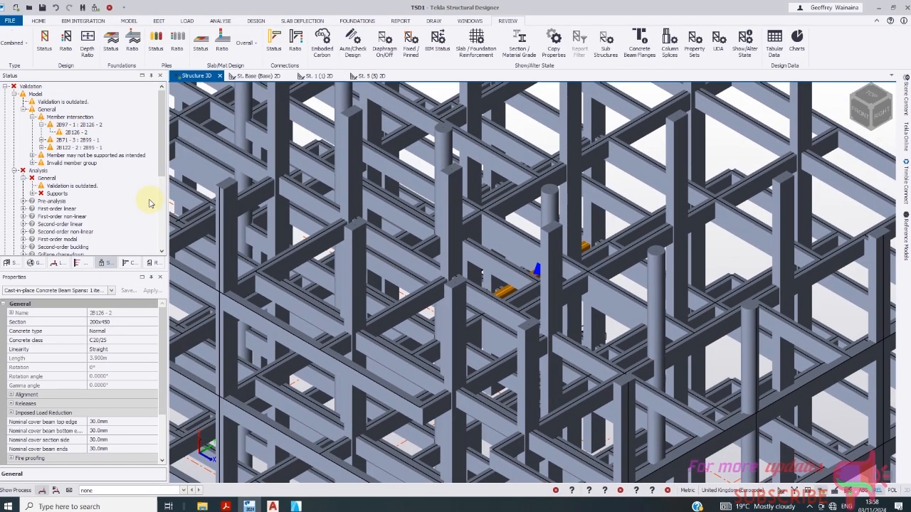
mouse_move(506, 293)
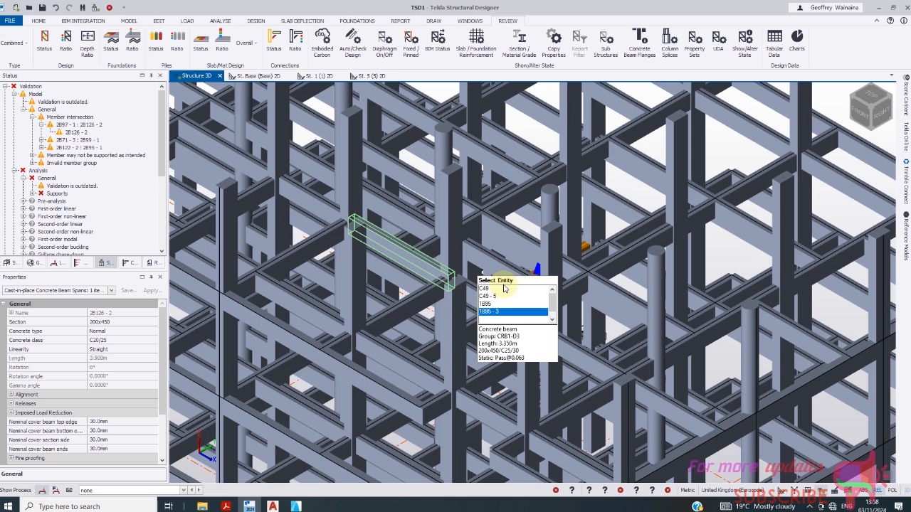
- Expand the 2B71 - 3 : 2B99 - 1 warning and locate the spans of the 2B122 - 2 : 2B95 - 1 warning in 3D
left_click(84, 127)
left_click(41, 140)
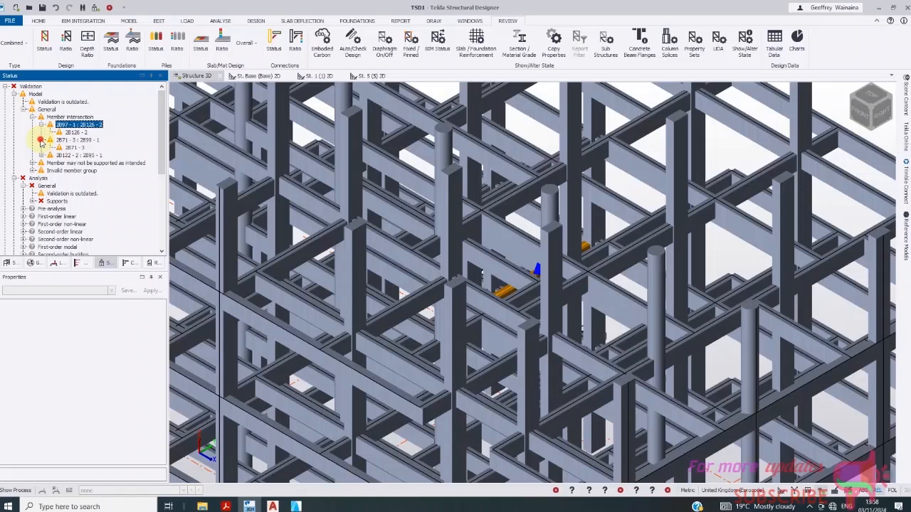
double_click(79, 154)
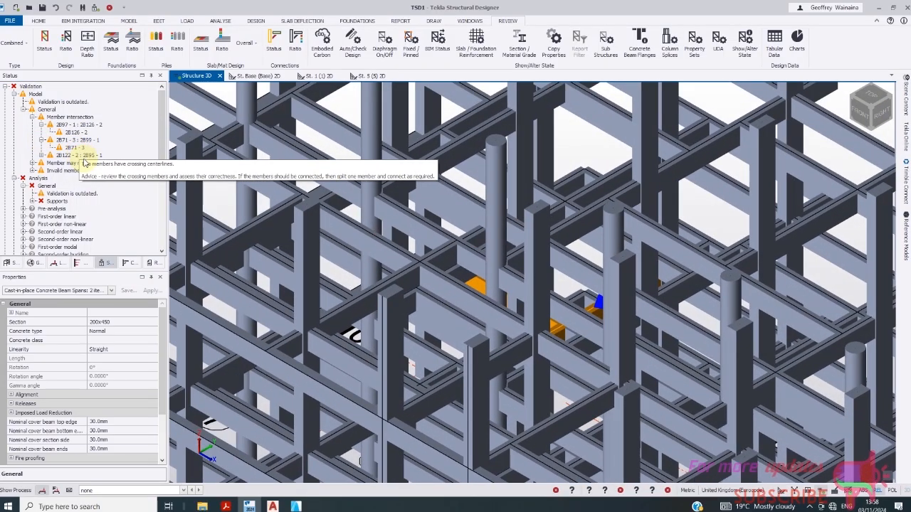
- Expand the warnings for members that may not be supported as intended and locate column C27 in the 3D structure
left_click(32, 163)
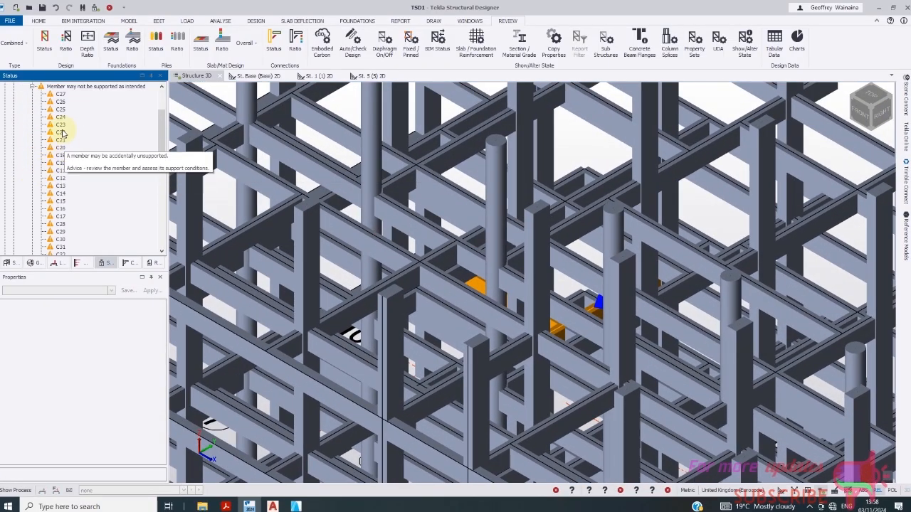
scroll(72, 135, "down", 2)
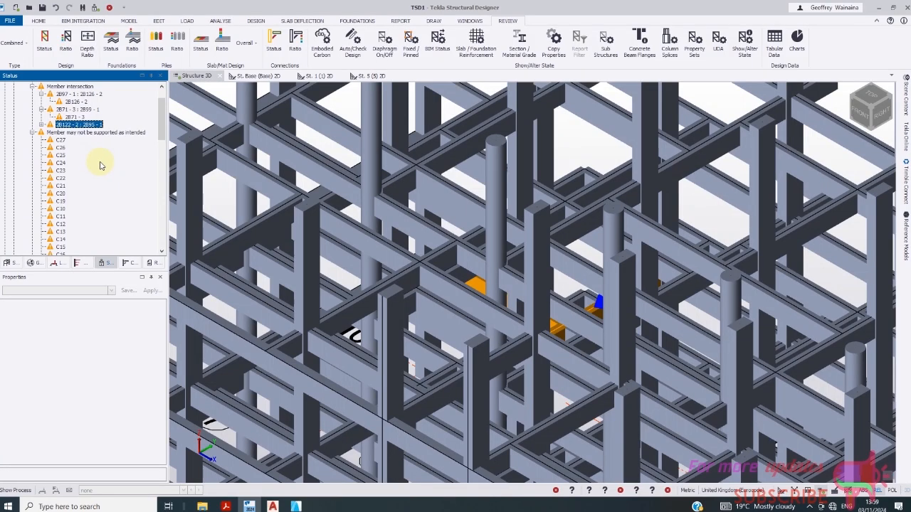
scroll(103, 167, "up", 2)
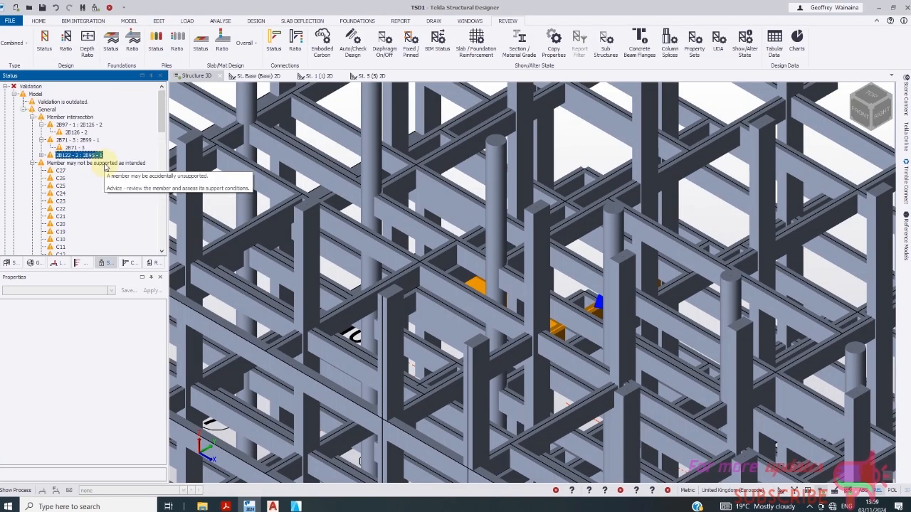
left_click(61, 173)
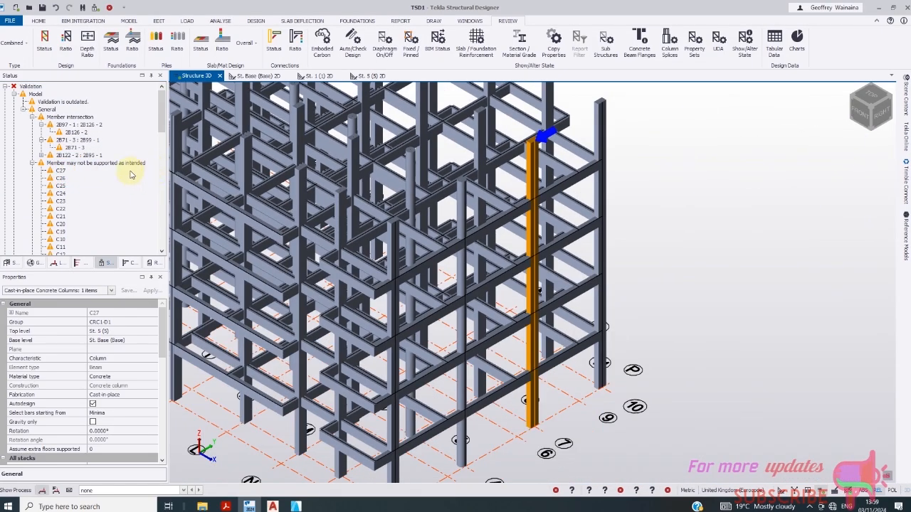
- Locate span 2B71 - 3 from its intersection warning and examine its crossing from the right side and from below
left_click(73, 147)
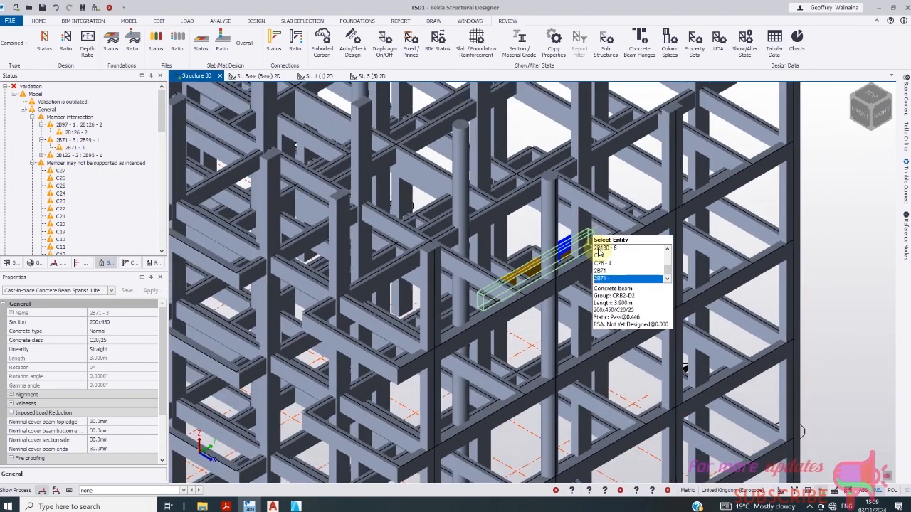
scroll(598, 252, "down", 2)
left_click(881, 121)
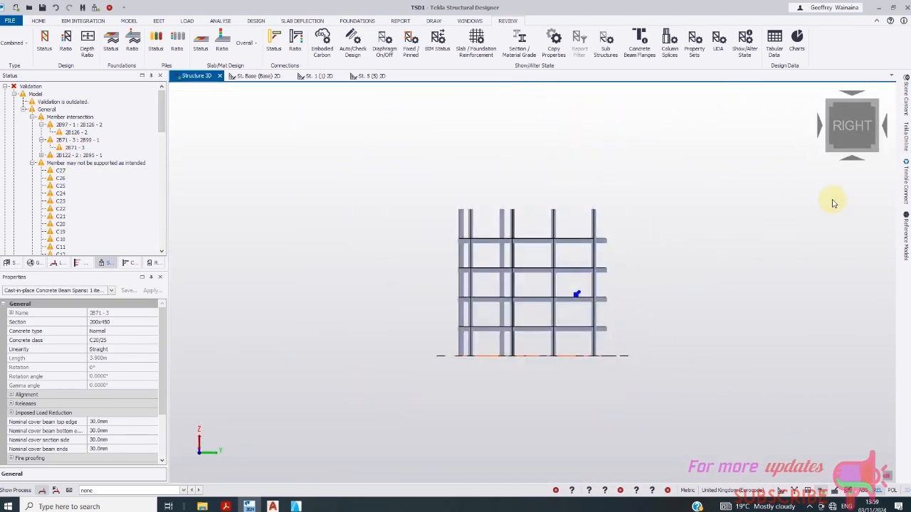
left_click(872, 162)
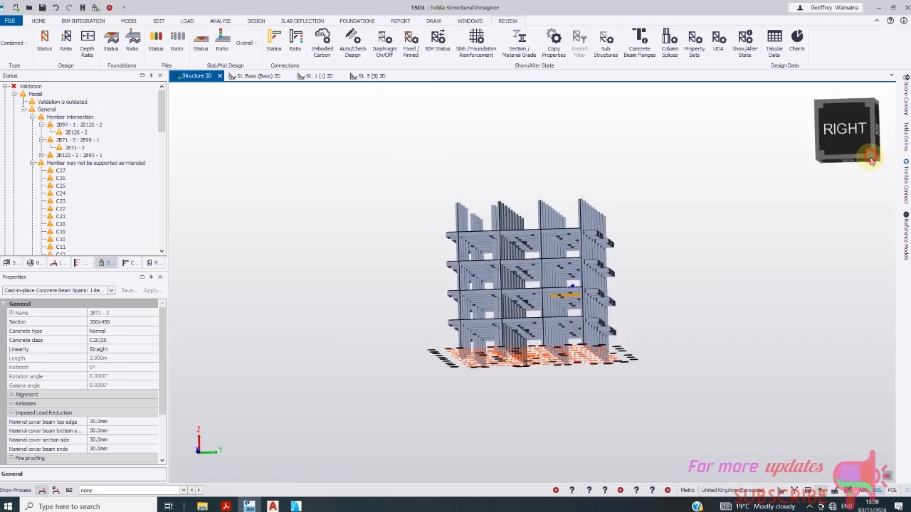
scroll(515, 256, "up", 5)
scroll(515, 256, "down", 3)
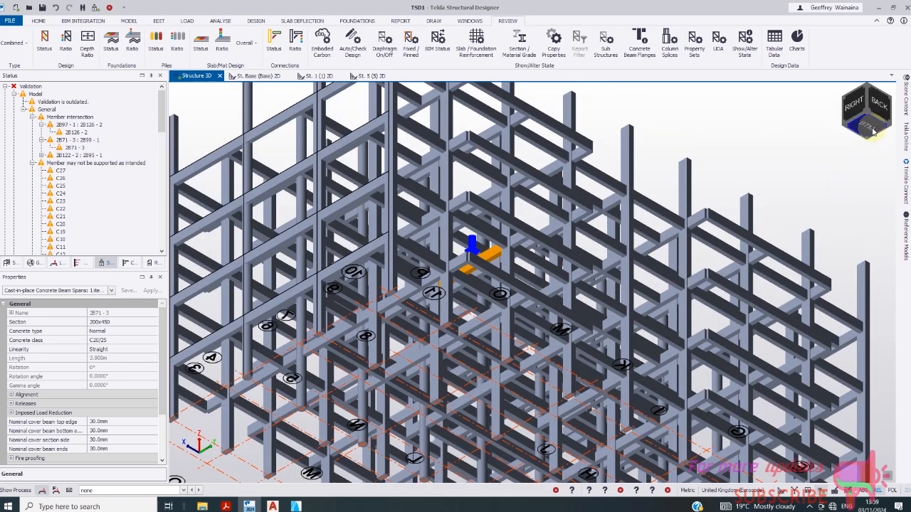
left_click(851, 176)
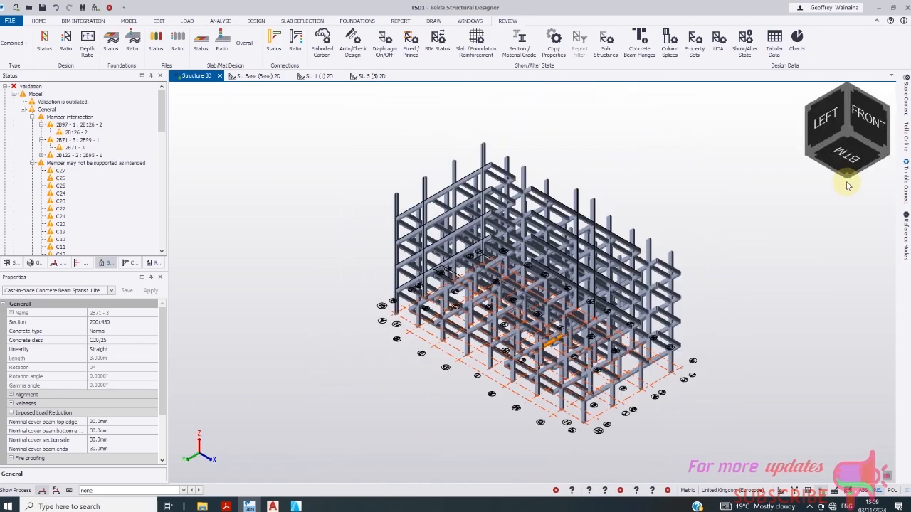
scroll(547, 355, "up", 3)
scroll(547, 354, "up", 10)
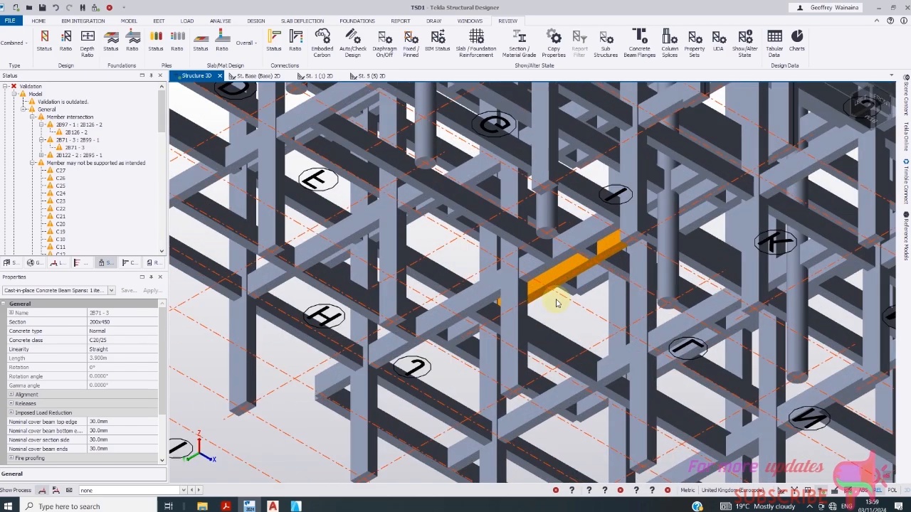
scroll(539, 290, "down", 4)
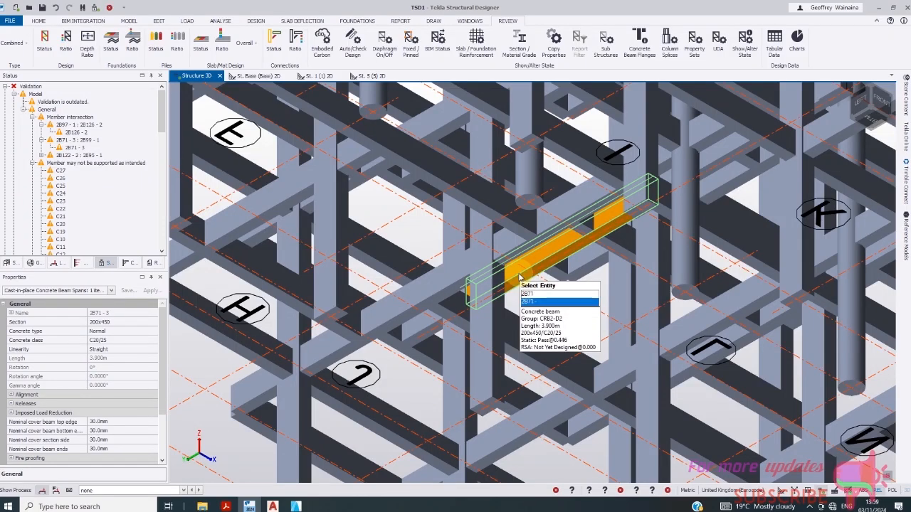
scroll(520, 278, "down", 3)
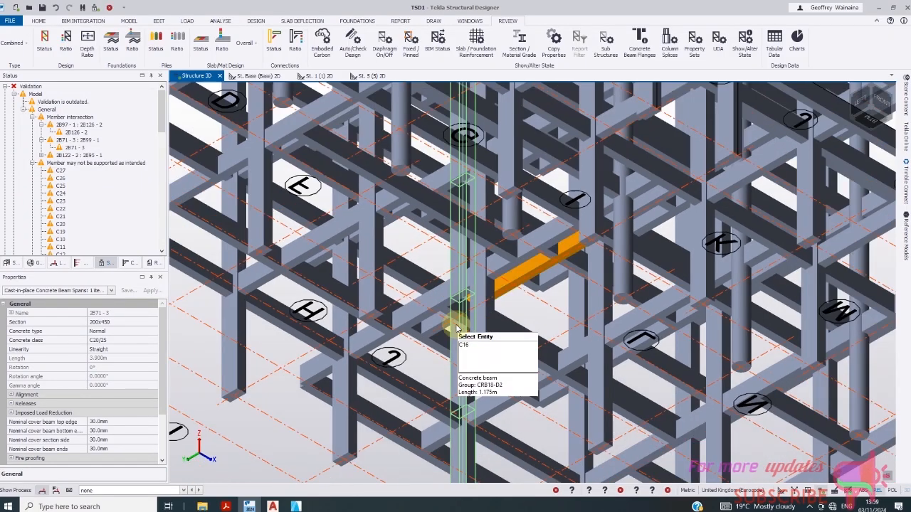
- Examine the members around span 2B71 - 3 from below the right-back corner of the structure
left_click(886, 107)
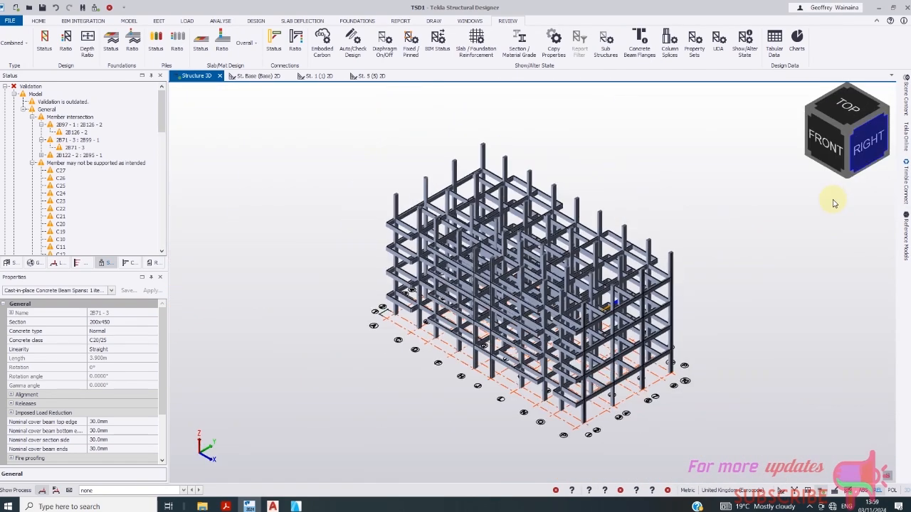
left_click(888, 159)
scroll(516, 256, "up", 5)
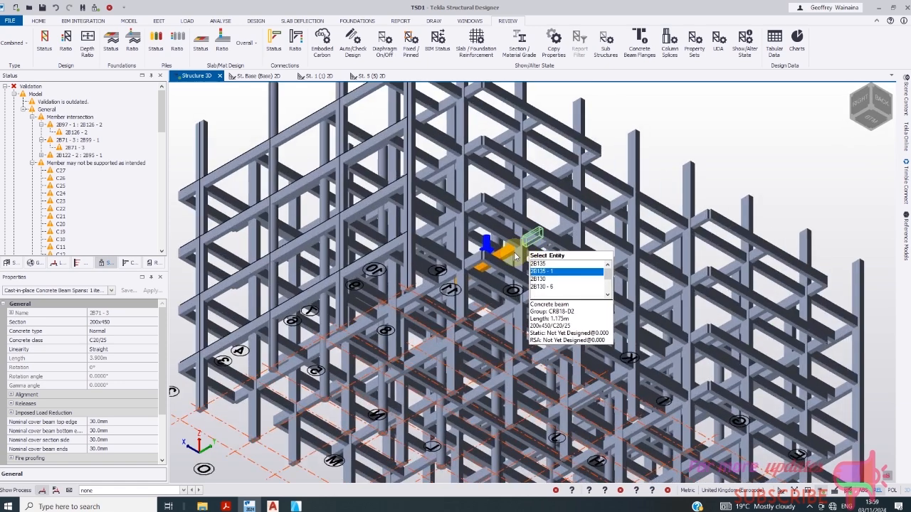
scroll(516, 256, "up", 5)
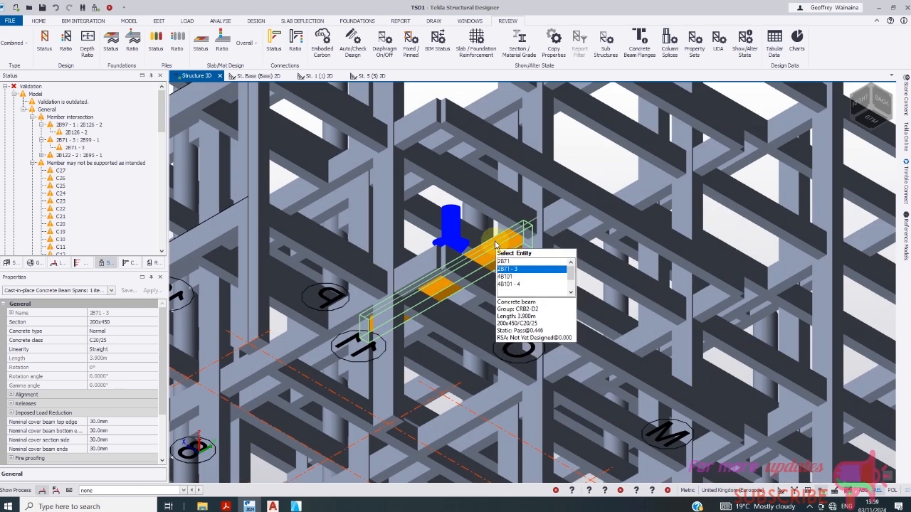
scroll(485, 275, "down", 2)
scroll(484, 276, "down", 3)
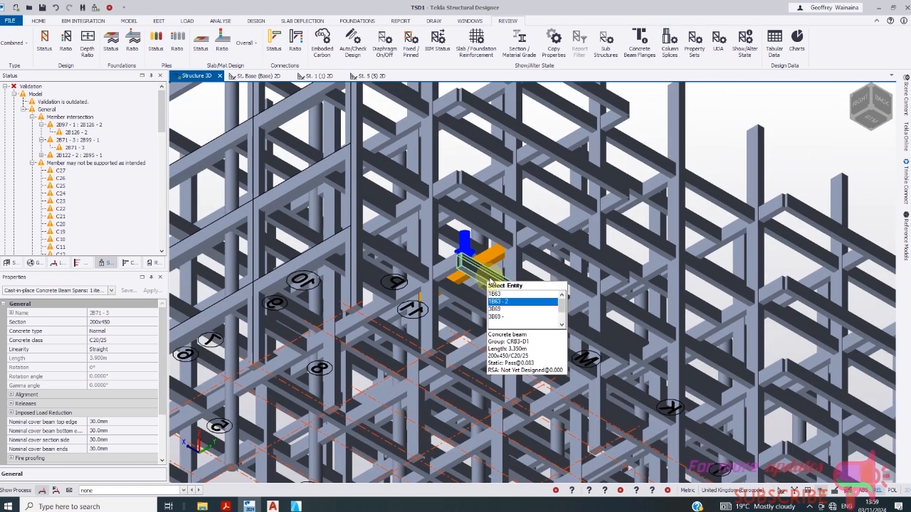
- Review the construction levels table, including the source level of each floor, and accept it without edits
left_click(126, 22)
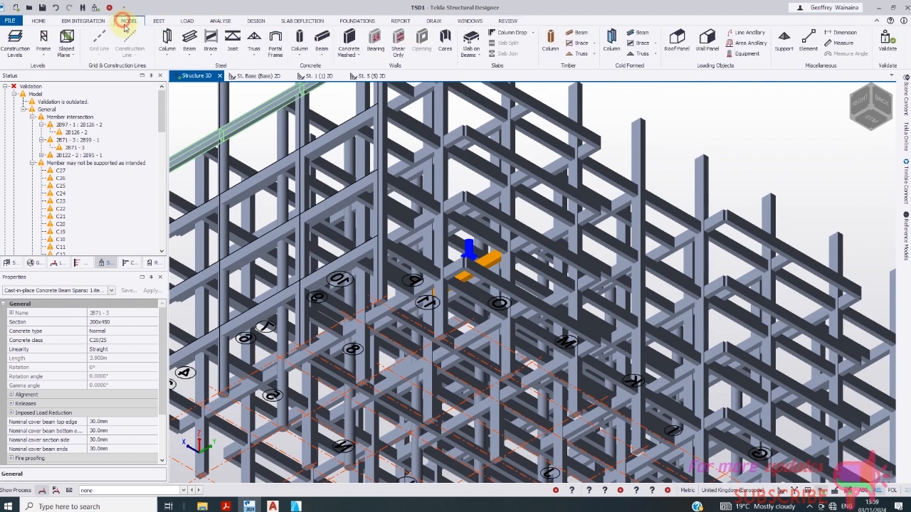
left_click(12, 47)
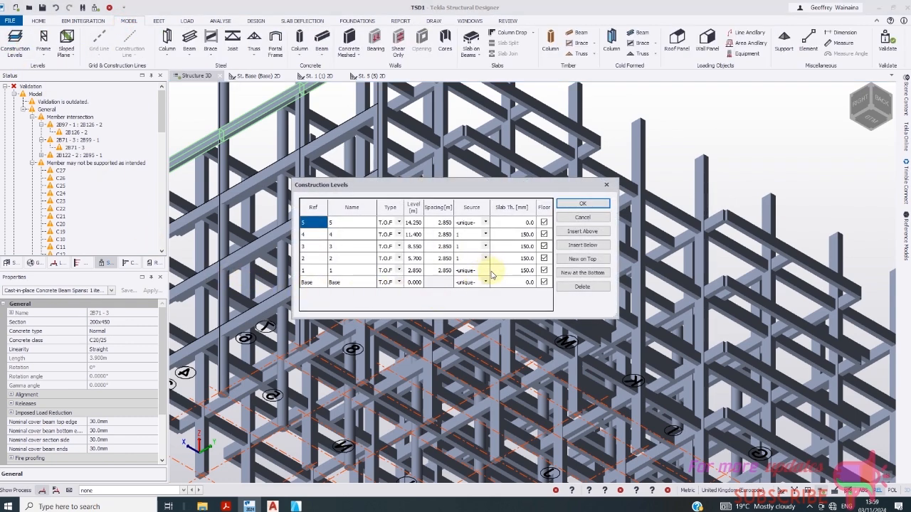
left_click(590, 205)
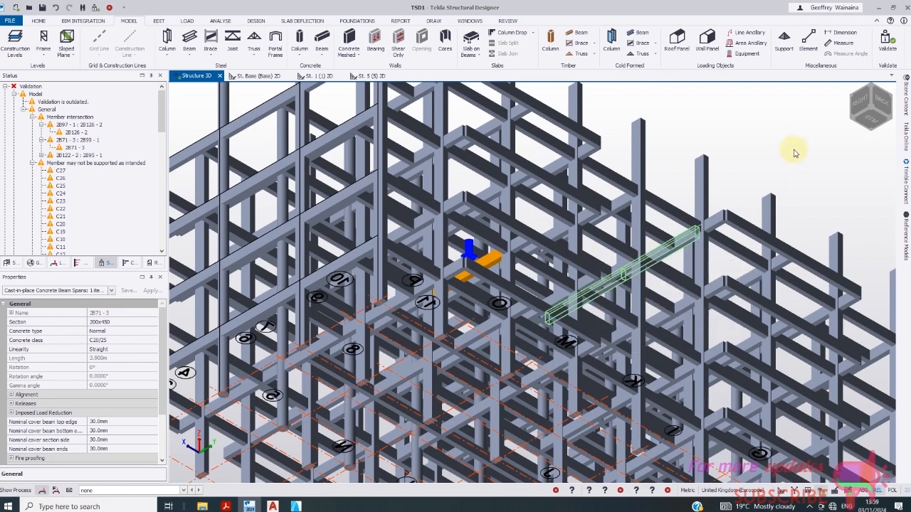
- Locate span 2B71 - 3 in the back elevation to identify which floor level it belongs to
left_click(861, 123)
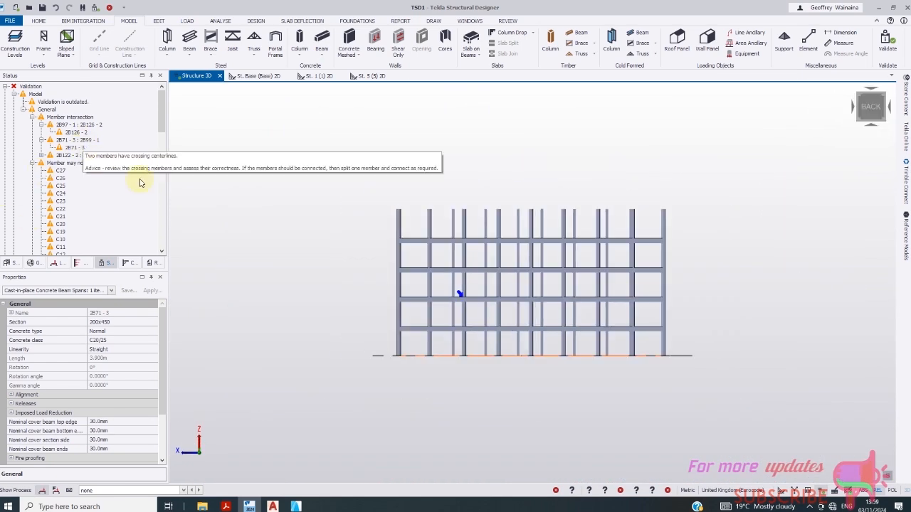
left_click(73, 149)
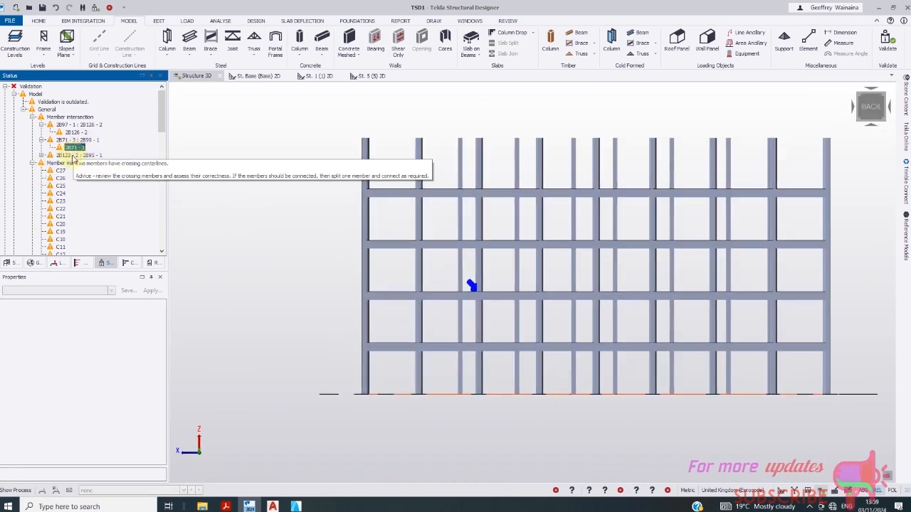
mouse_move(63, 150)
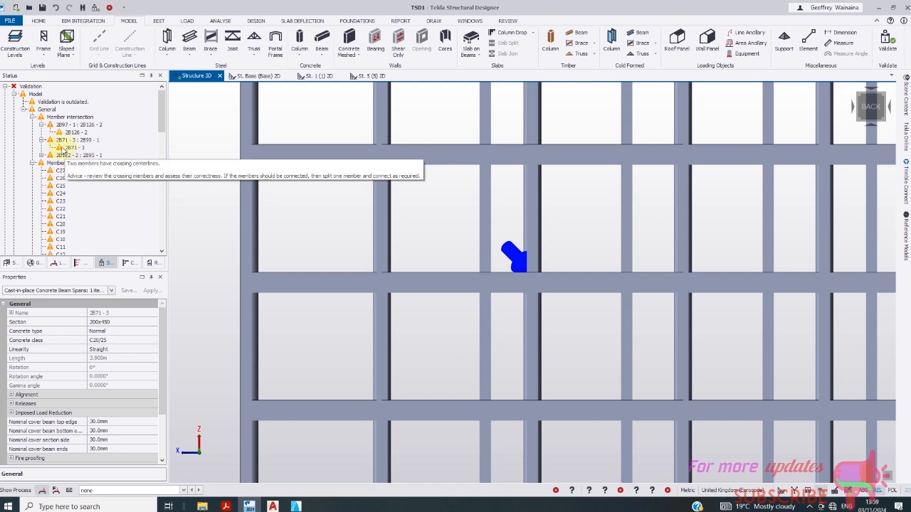
scroll(291, 213, "down", 4)
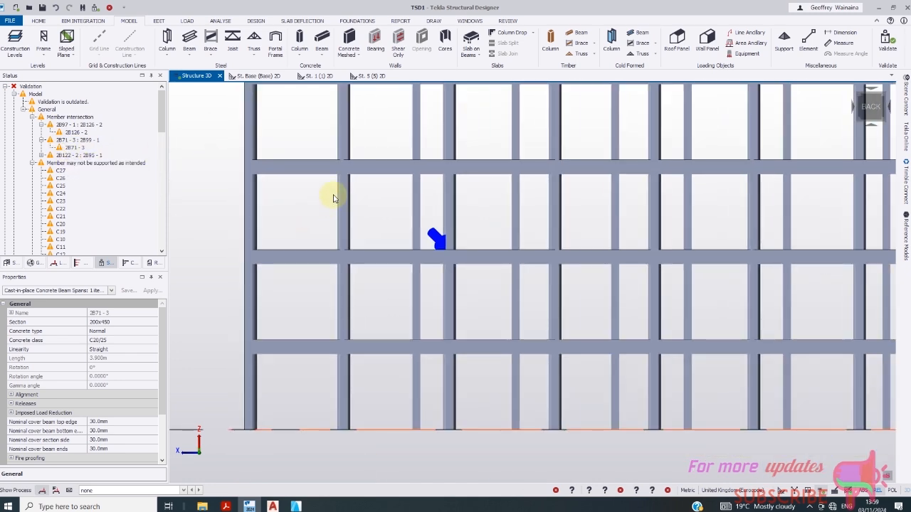
- Open the 2D plan of level St. 2 (2) and locate span 2B71 - 3 from its intersection warning
left_click(7, 264)
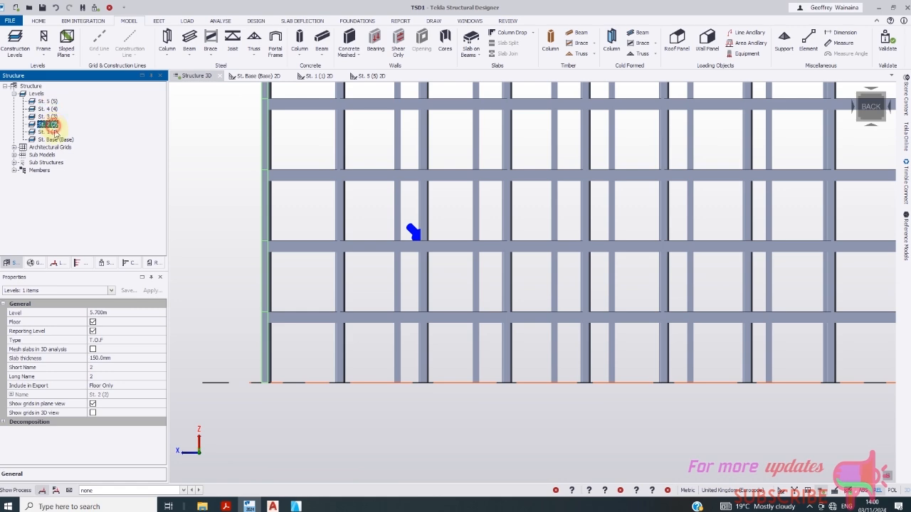
left_click(103, 264)
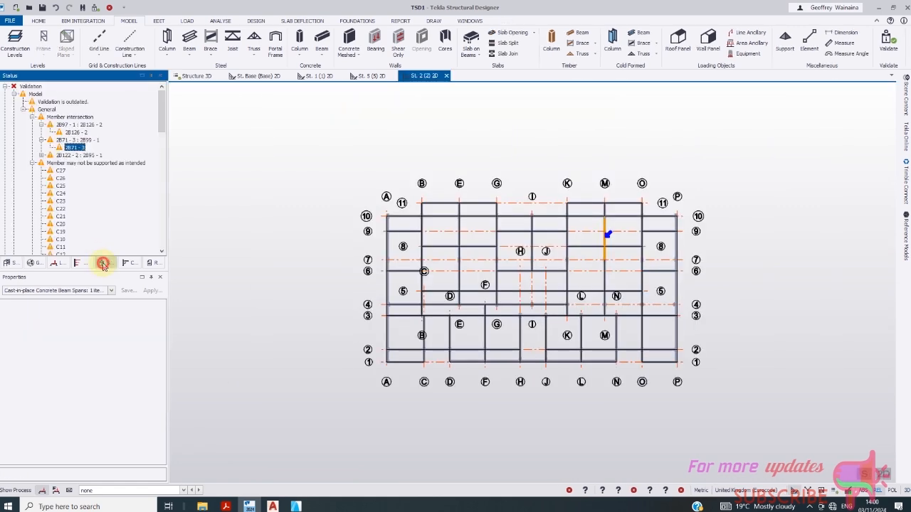
double_click(73, 148)
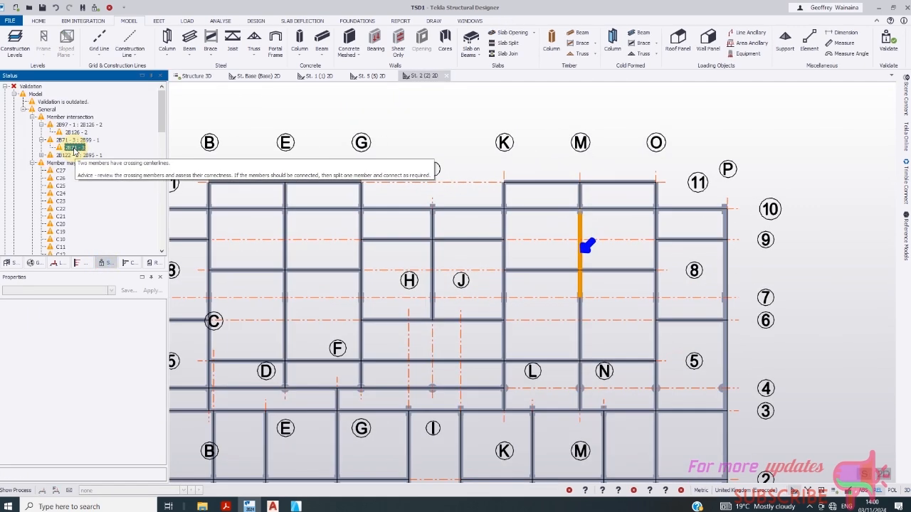
- Examine where spans 2B71 - 3, 2B99 - 1 and 2B148 - 1 meet on the level 2 plan, leaving the beam properties unedited
left_click(555, 316)
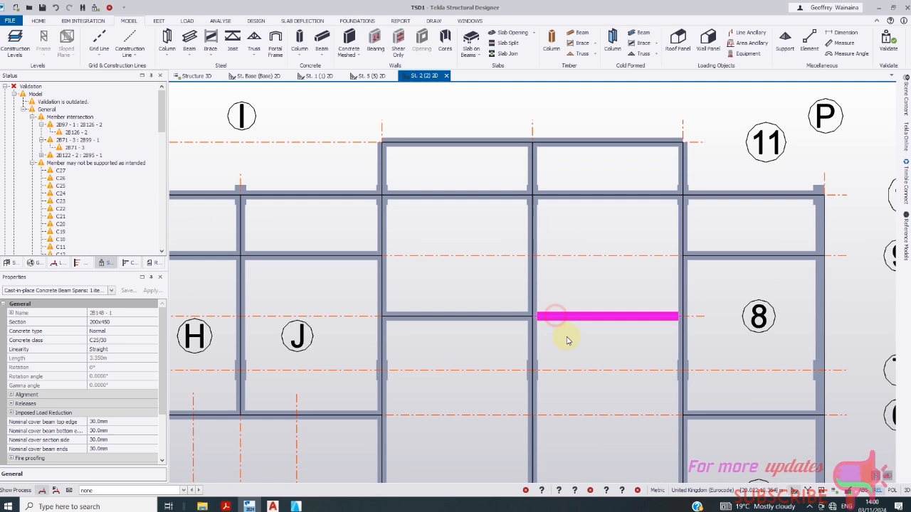
left_click(504, 320)
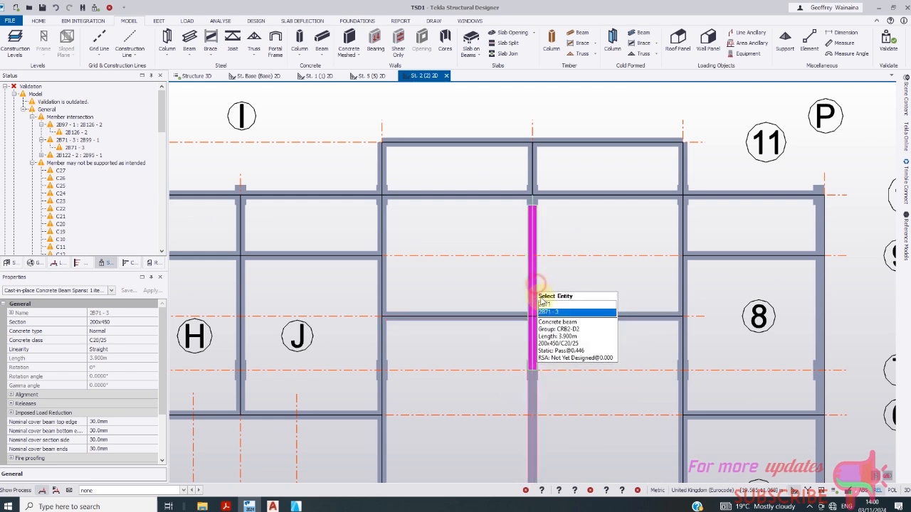
left_click(545, 319)
left_click(505, 320)
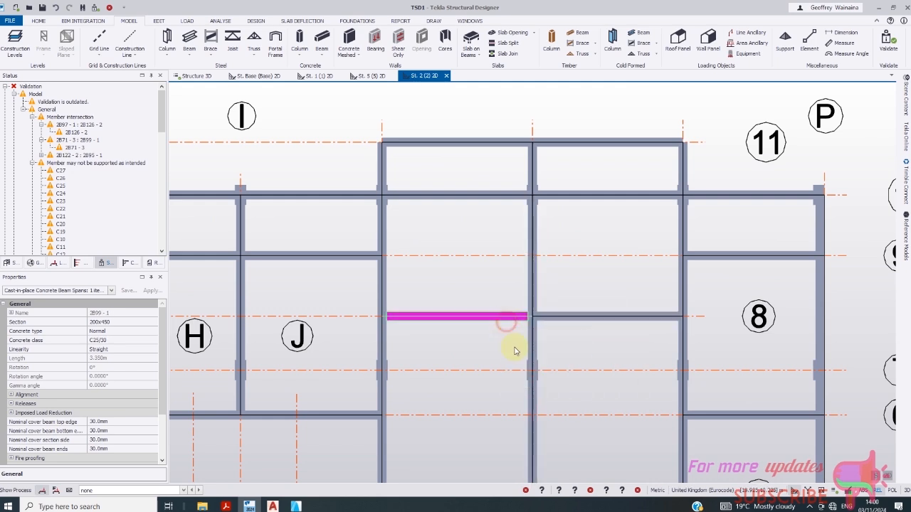
left_click(553, 390)
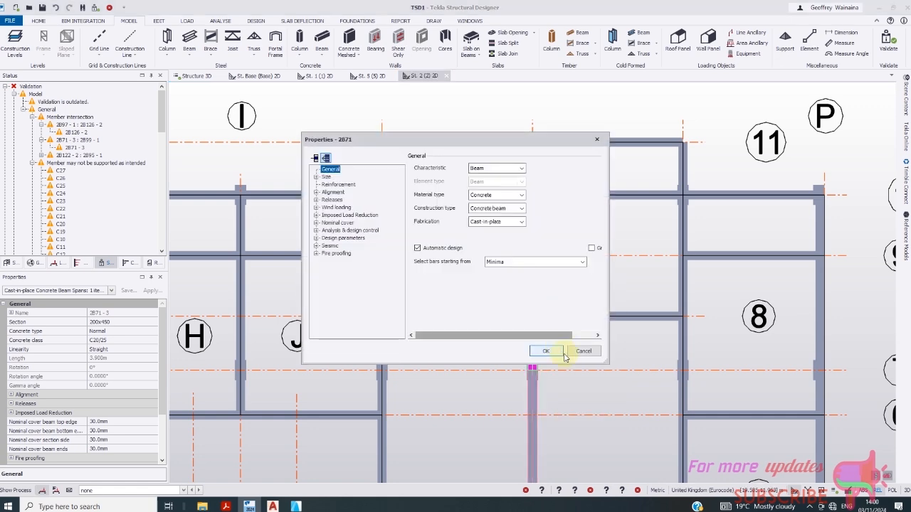
left_click(583, 352)
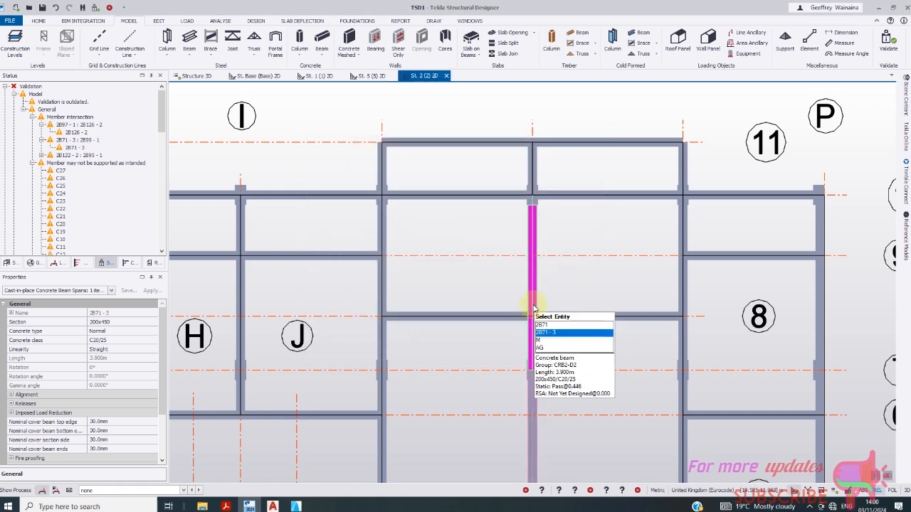
left_click(490, 319)
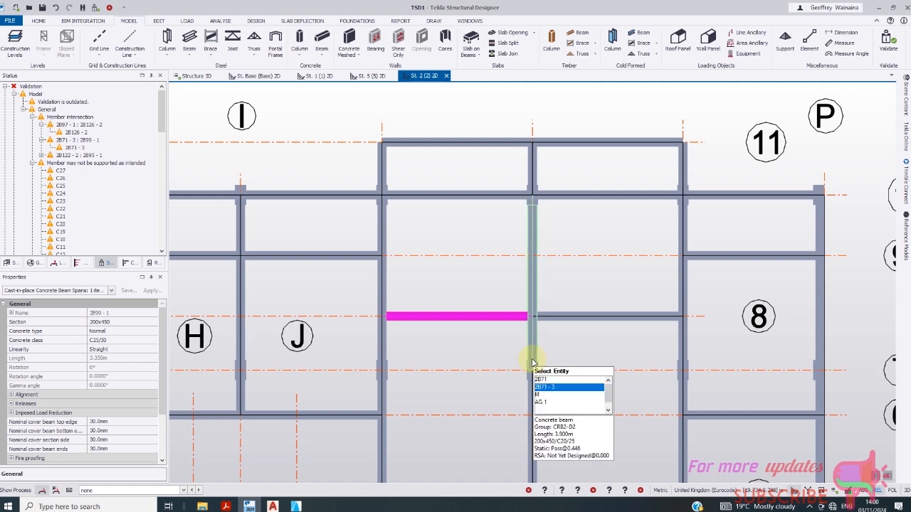
left_click(536, 356)
left_click(536, 401)
scroll(403, 289, "down", 2)
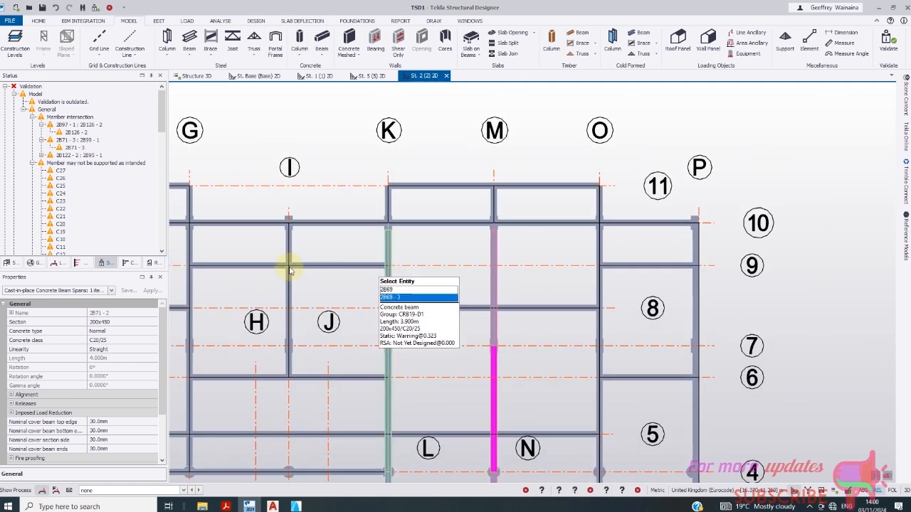
- Locate spans 2B122 - 2 and 2B95 - 1 from their intersection warning and examine their crossing on the level 2 plan
left_click(77, 155)
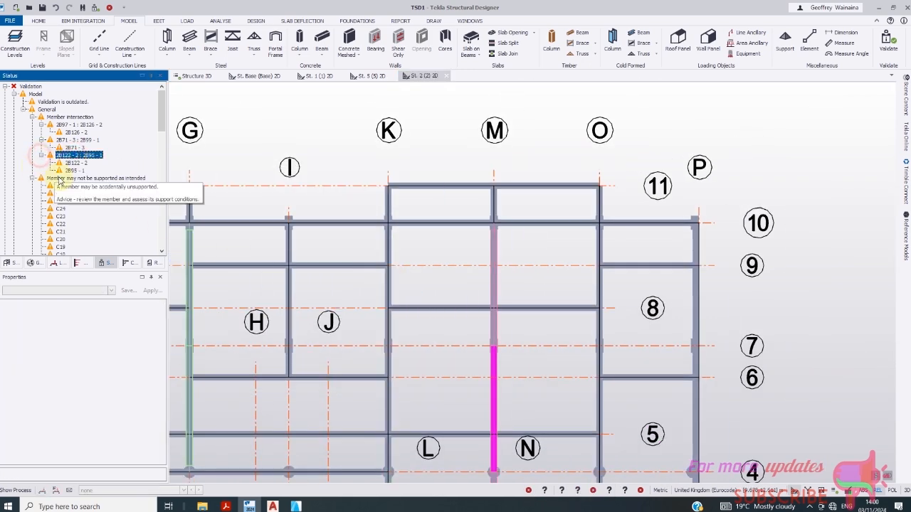
double_click(71, 164)
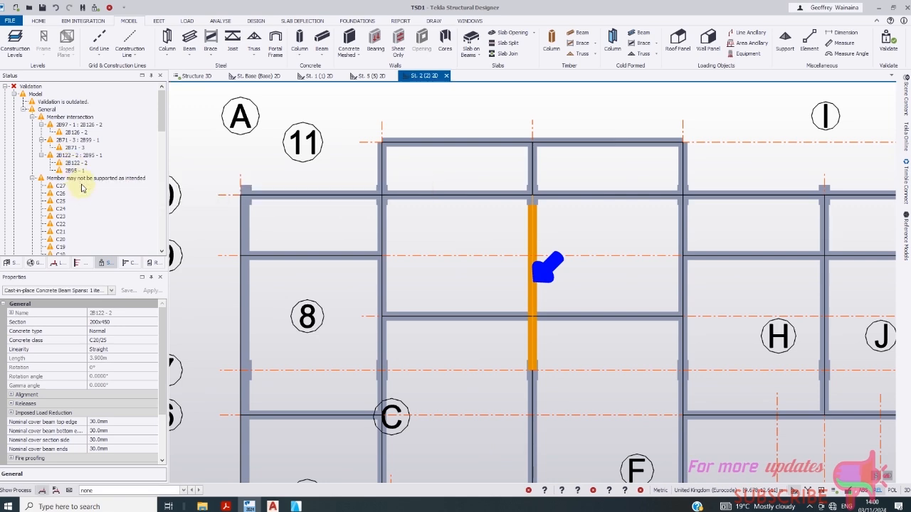
double_click(79, 172)
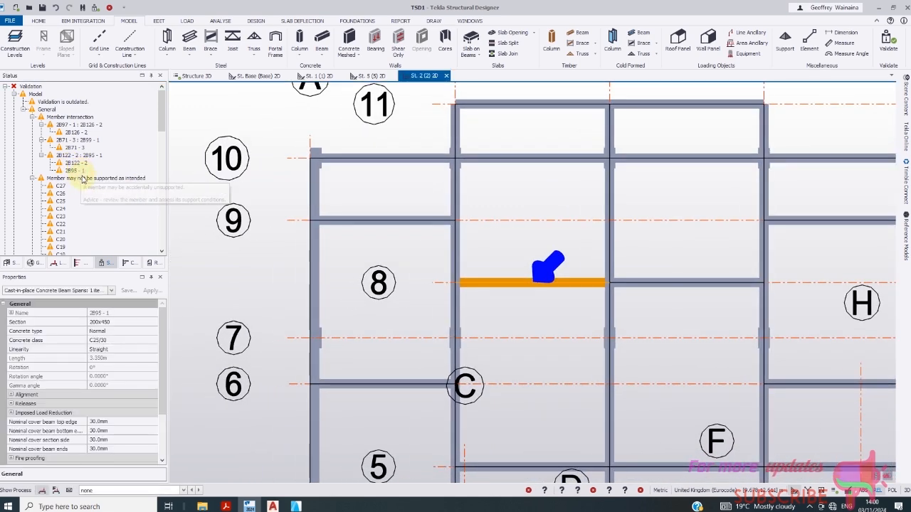
left_click(74, 164)
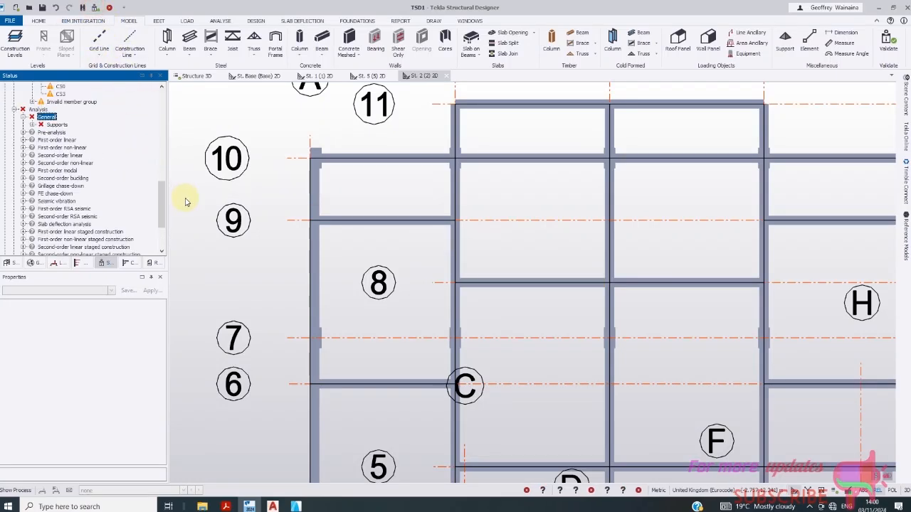
- Review the validation tree for the remaining model warnings and the analysis errors, including the supports entry
scroll(69, 107, "up", 6)
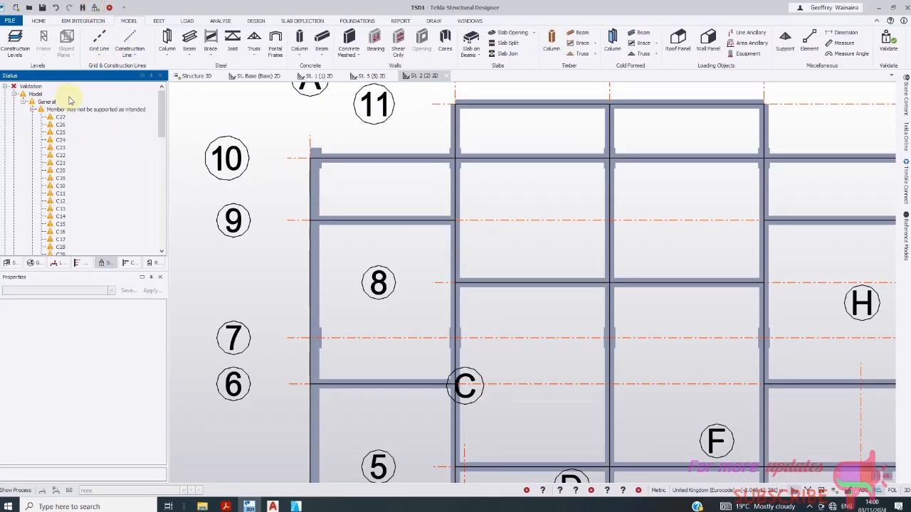
scroll(386, 236, "down", 3)
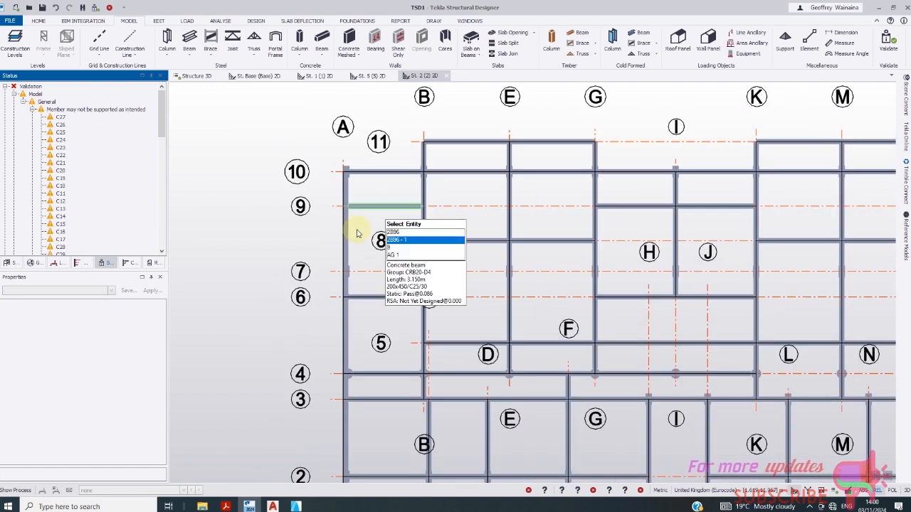
scroll(136, 174, "down", 4)
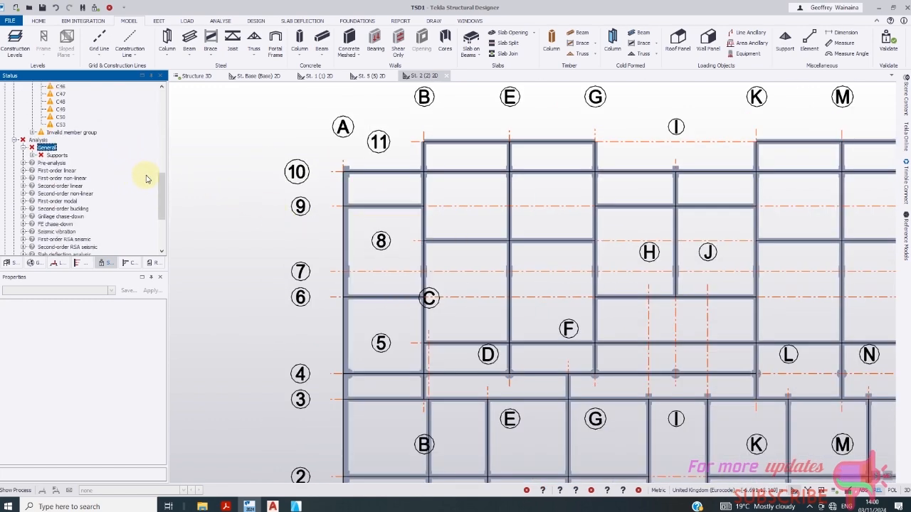
scroll(367, 192, "down", 3)
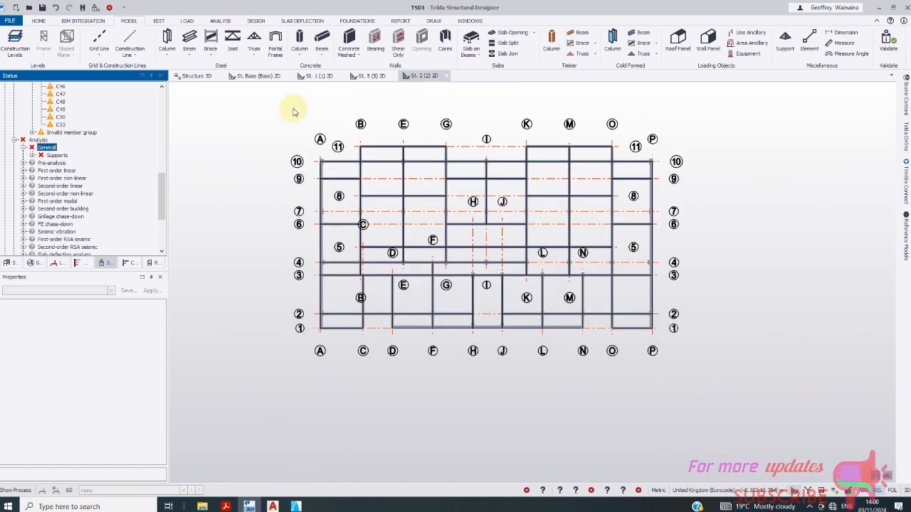
- Open the base level 2D plan and start the Support command for the column bases
left_click(255, 76)
scroll(298, 213, "up", 3)
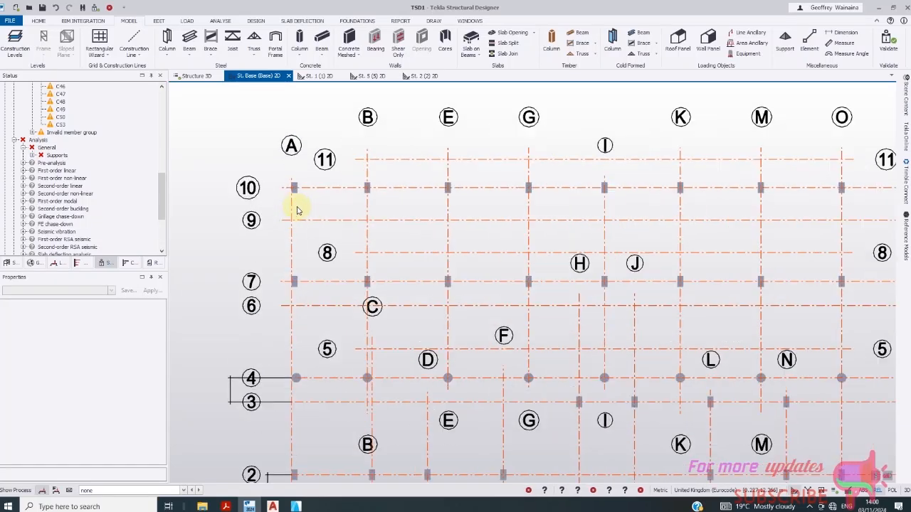
scroll(324, 213, "down", 1)
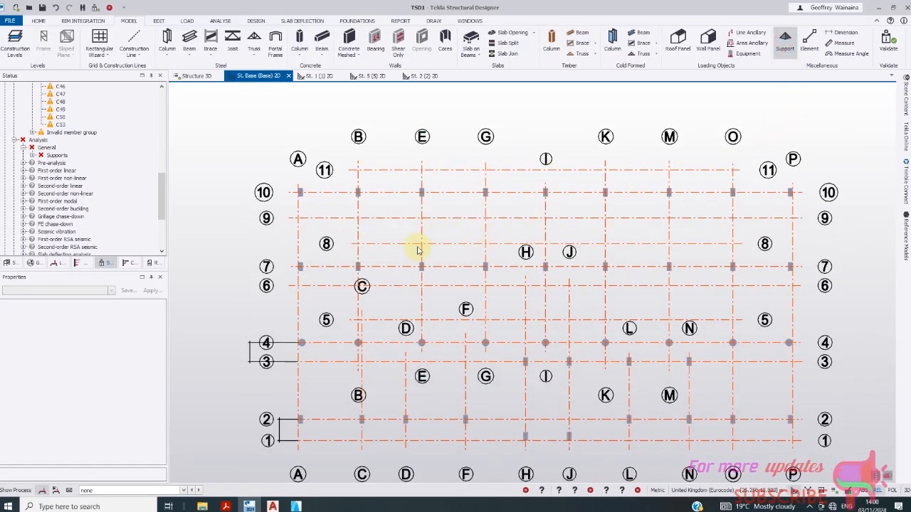
- Try to place fixed supports at the columns along grid line 10, starting from grids A and B
left_click(300, 194)
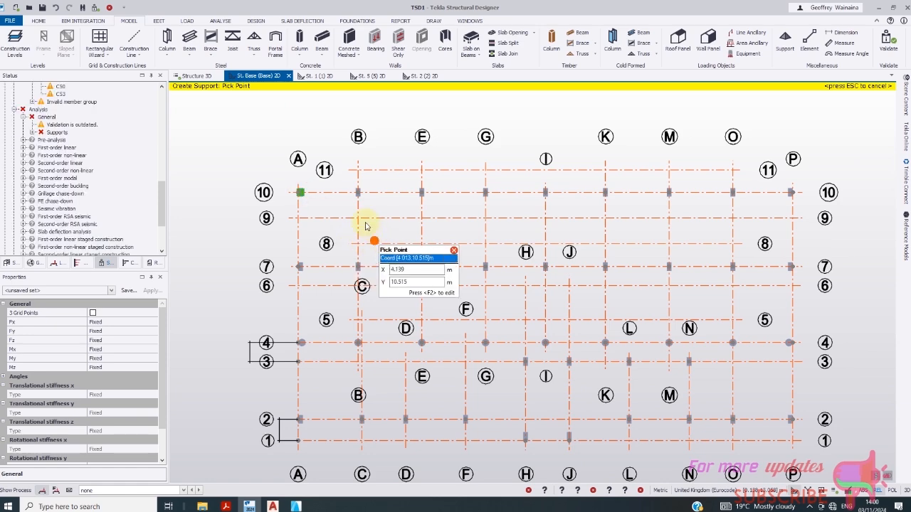
scroll(342, 204, "up", 2)
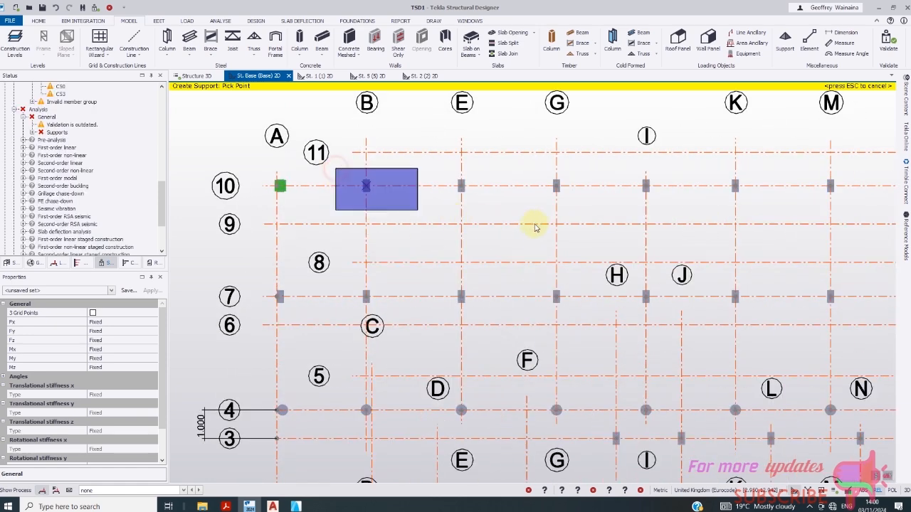
left_click_drag(536, 228, 385, 193)
scroll(508, 220, "down", 3)
scroll(416, 216, "up", 4)
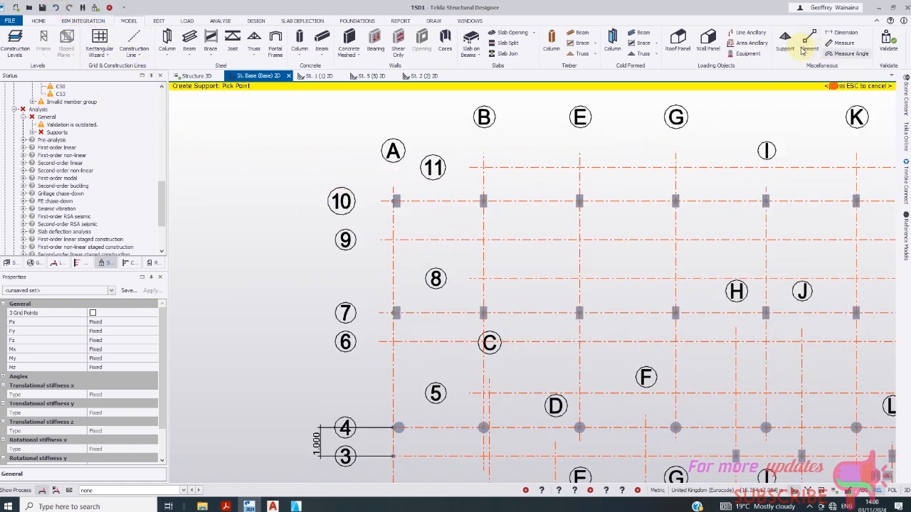
scroll(280, 240, "down", 4)
left_click_drag(287, 178, 257, 238)
- Place fixed supports at all base columns along grid line 10, from grid A to grid P
scroll(364, 230, "up", 3)
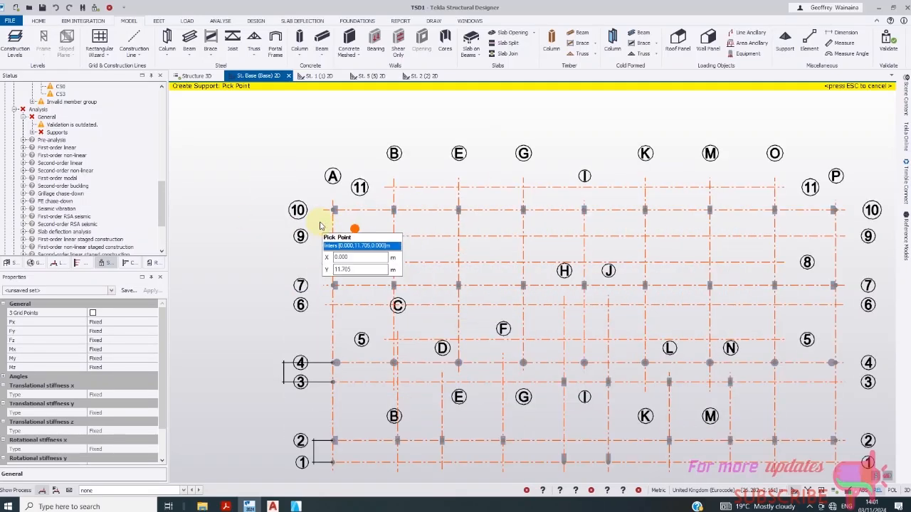
scroll(319, 214, "up", 2)
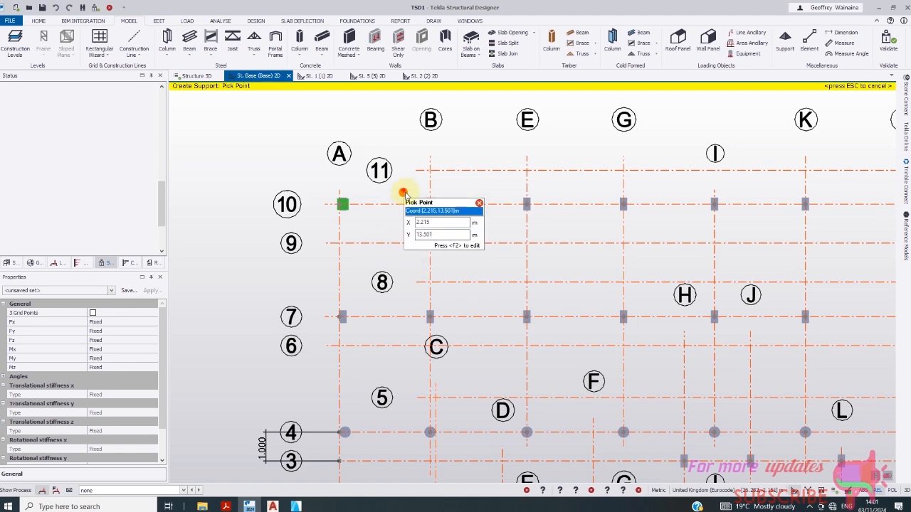
left_click(457, 239)
scroll(372, 245, "down", 1)
scroll(447, 191, "up", 1)
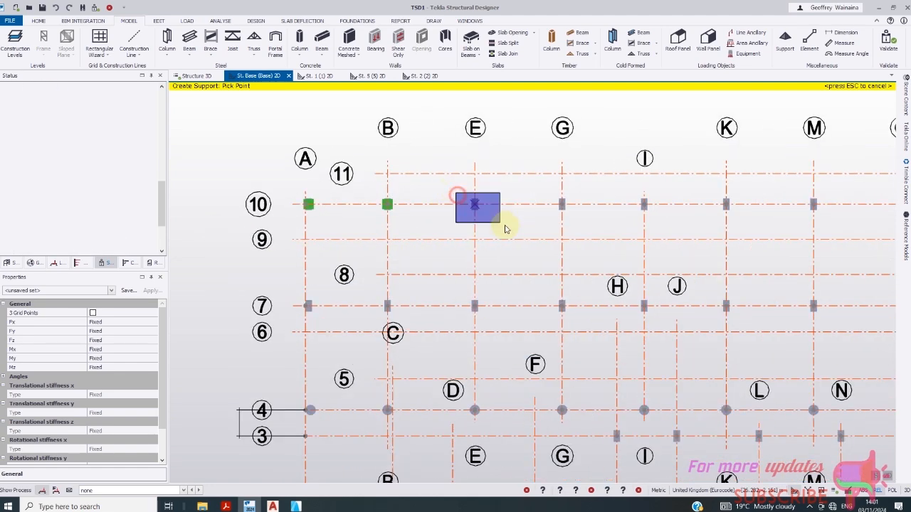
scroll(424, 221, "down", 1)
scroll(549, 198, "up", 1)
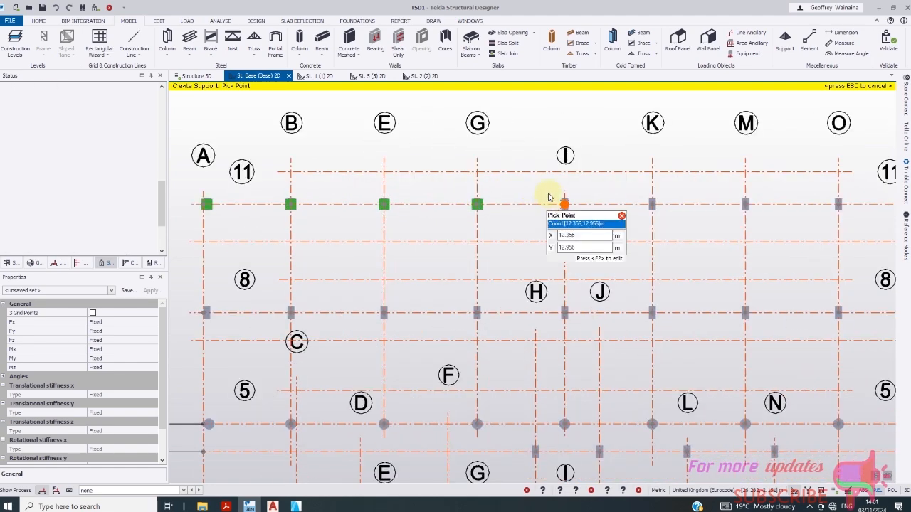
scroll(626, 203, "down", 1)
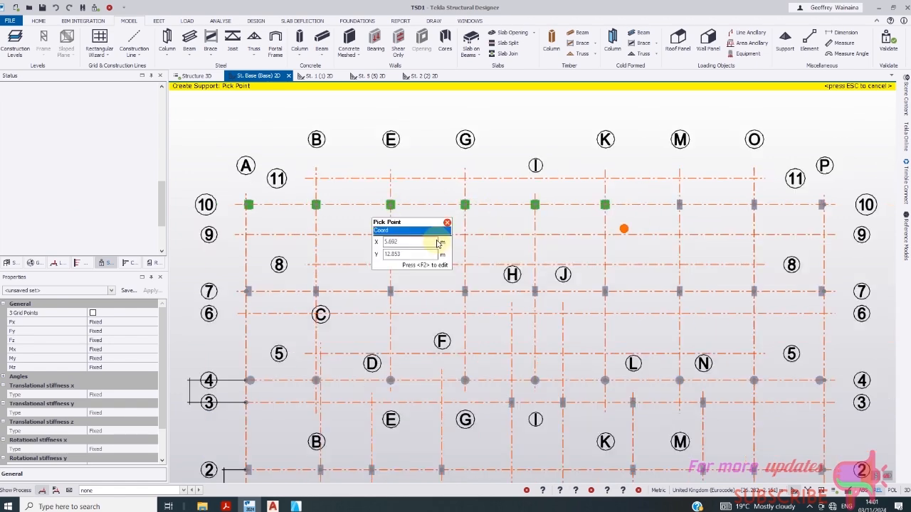
scroll(699, 207, "up", 1)
left_click(722, 196)
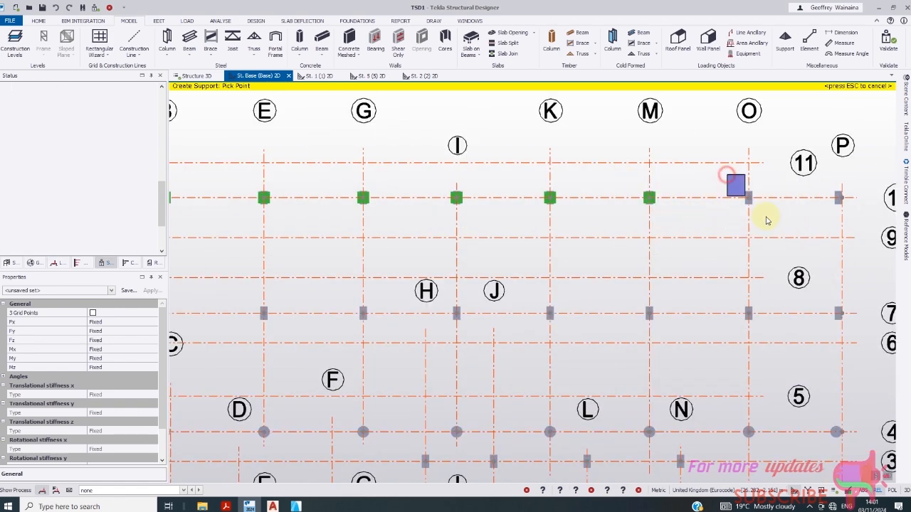
left_click(815, 191)
scroll(801, 218, "down", 1)
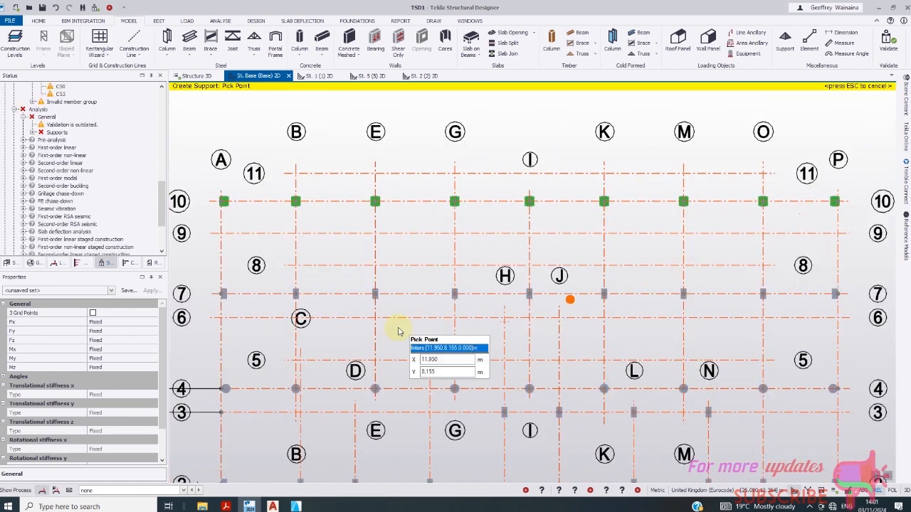
- Place fixed supports at the base columns on grid line 7 at grids A, B and E
scroll(398, 329, "down", 1)
scroll(242, 331, "up", 1)
left_click(291, 311)
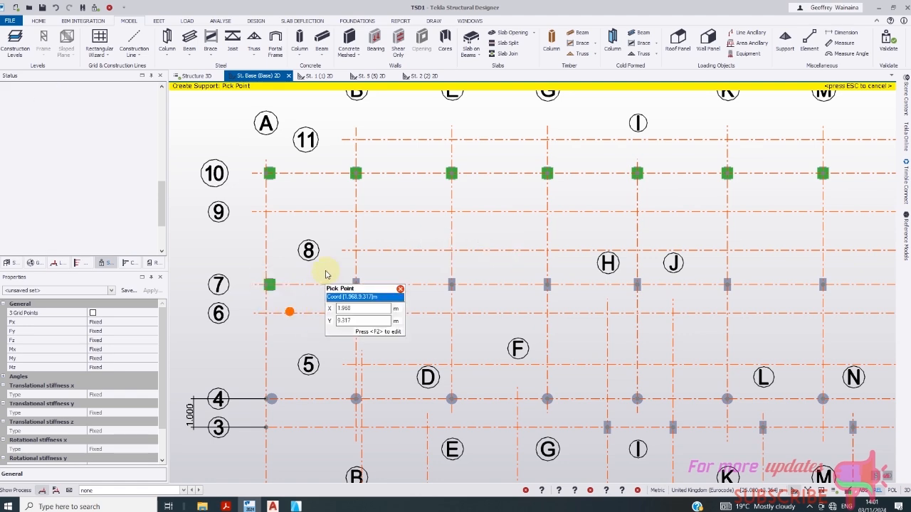
left_click(409, 313)
left_click(496, 326)
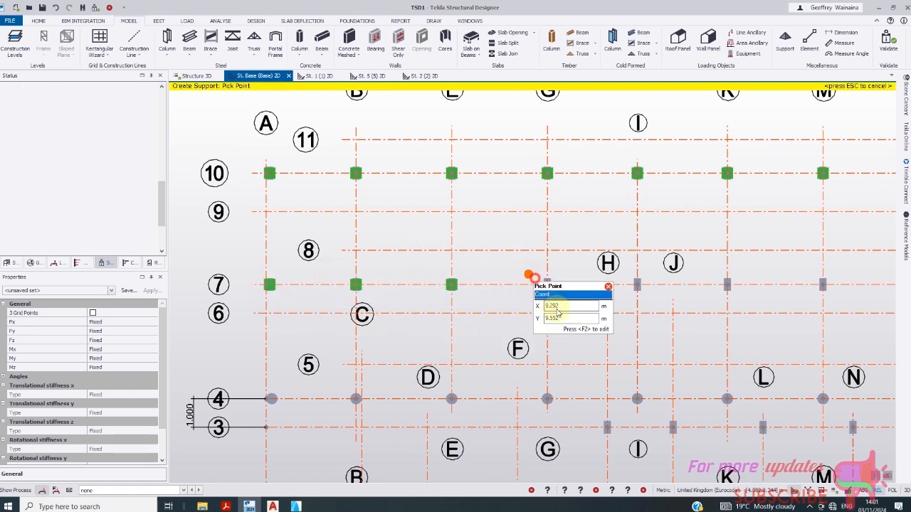
- Add fixed supports at the remaining base columns on grid line 7, from grid G to grid P
scroll(334, 260, "down", 1)
scroll(552, 317, "up", 2)
scroll(579, 268, "up", 1)
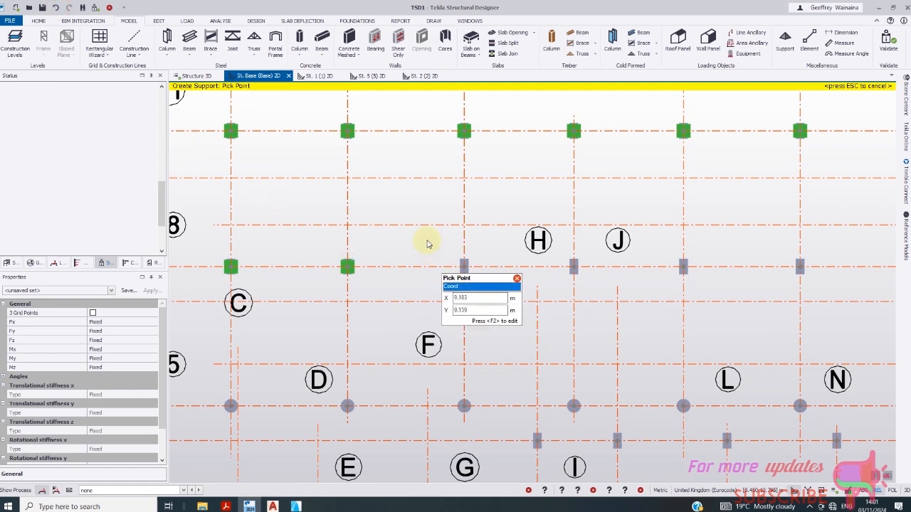
left_click(464, 267)
left_click(574, 267)
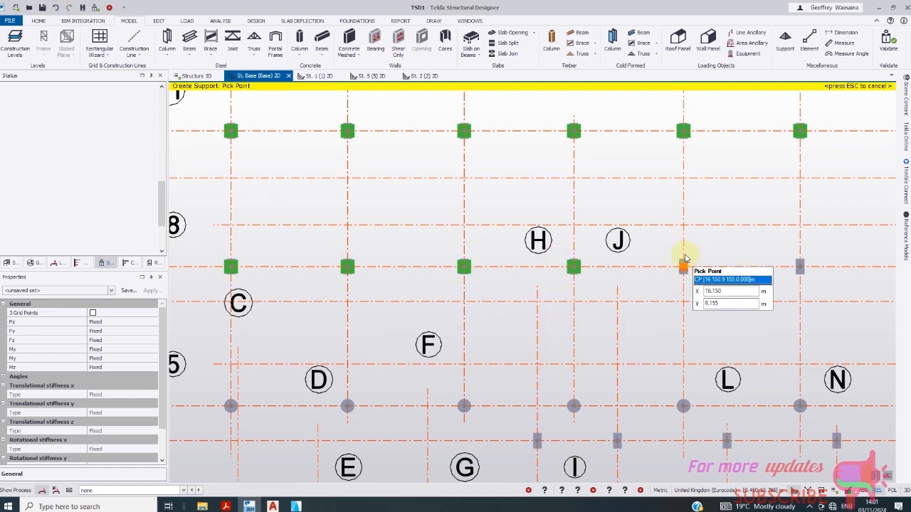
left_click(683, 267)
left_click(800, 267)
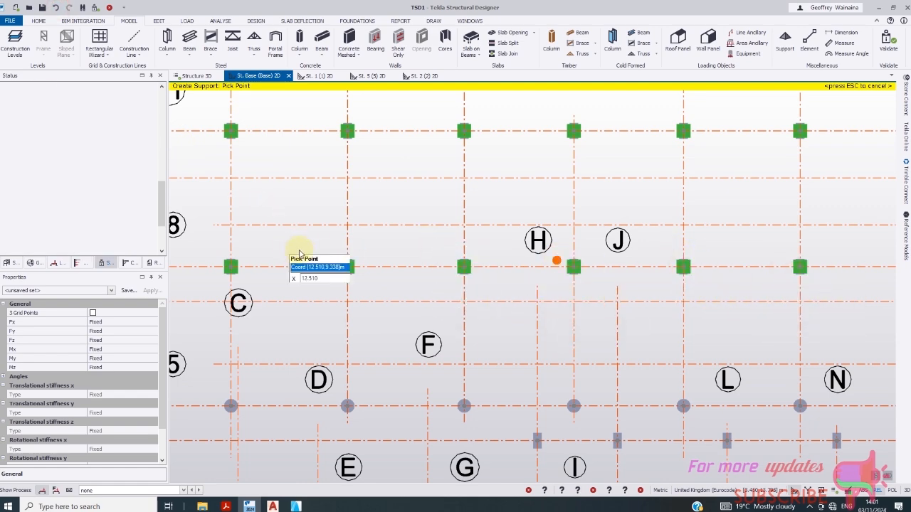
scroll(356, 256, "down", 2)
scroll(687, 285, "up", 3)
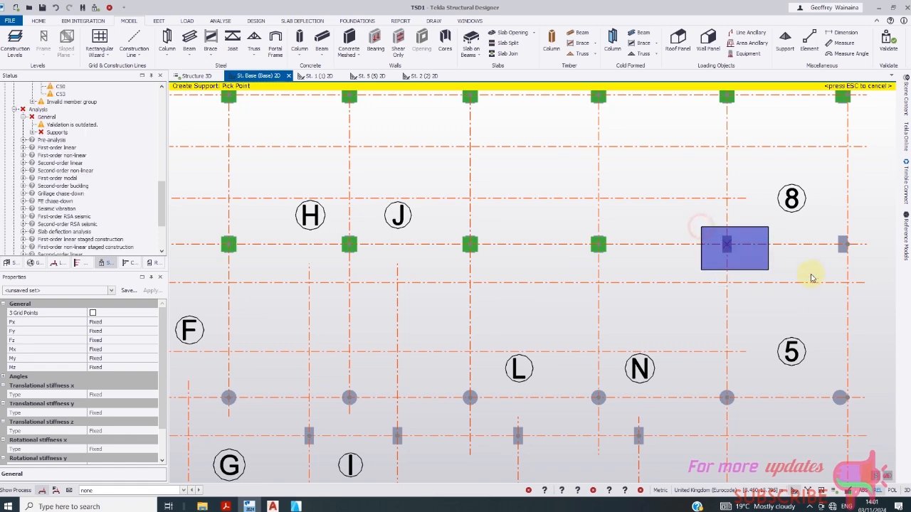
left_click_drag(836, 243, 829, 230)
scroll(805, 229, "down", 4)
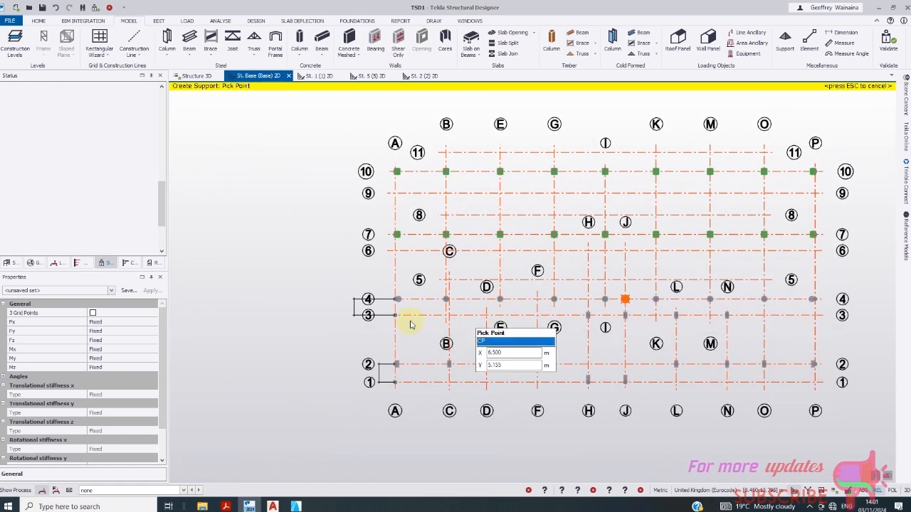
- Place fixed supports at the circular base columns on grid line 4 at grids A, B and E
scroll(408, 317, "up", 2)
left_click_drag(380, 289, 411, 308)
scroll(443, 311, "up", 3)
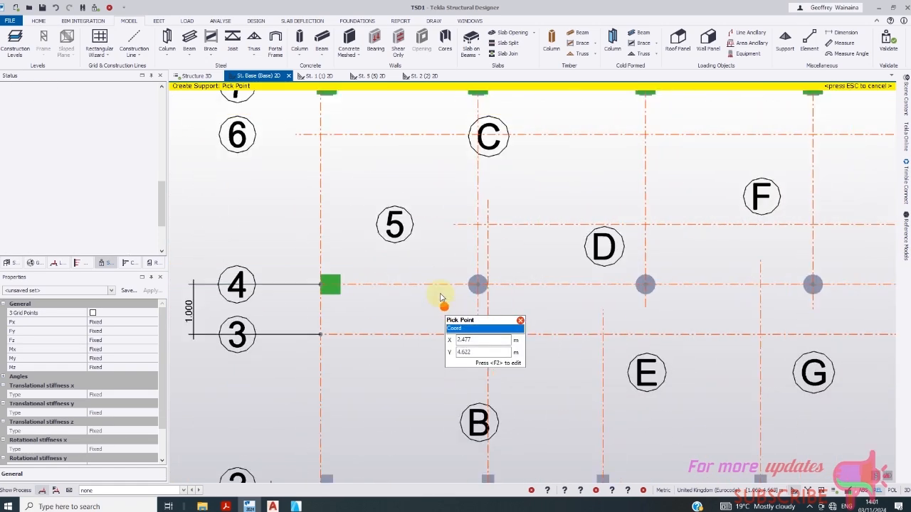
left_click_drag(448, 273, 519, 312)
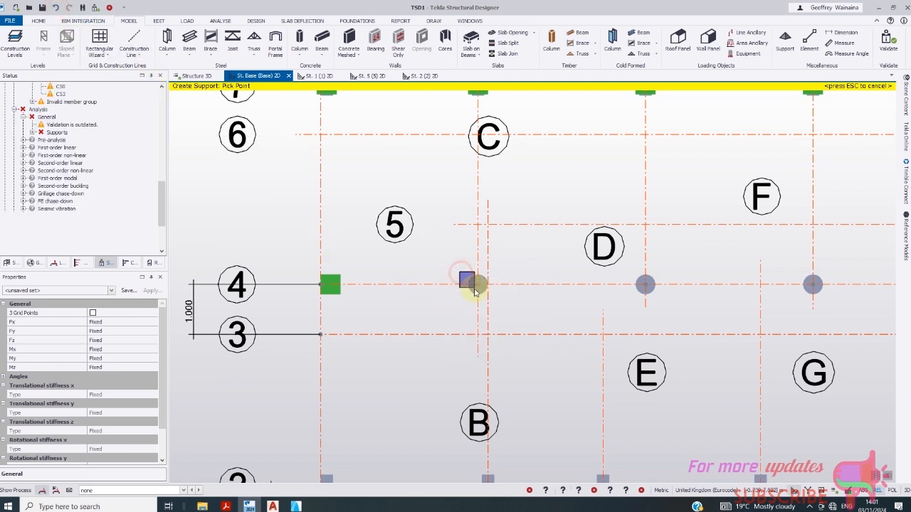
left_click(479, 285)
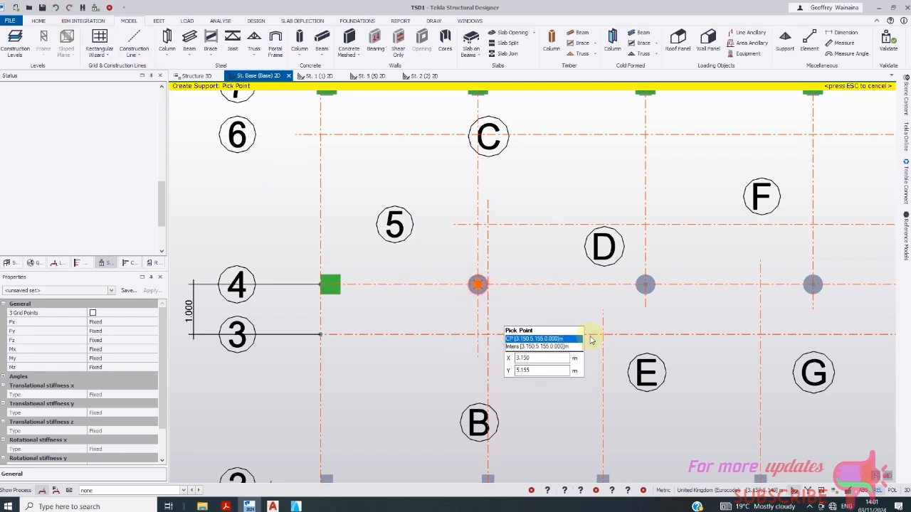
left_click(645, 285)
scroll(359, 303, "down", 2)
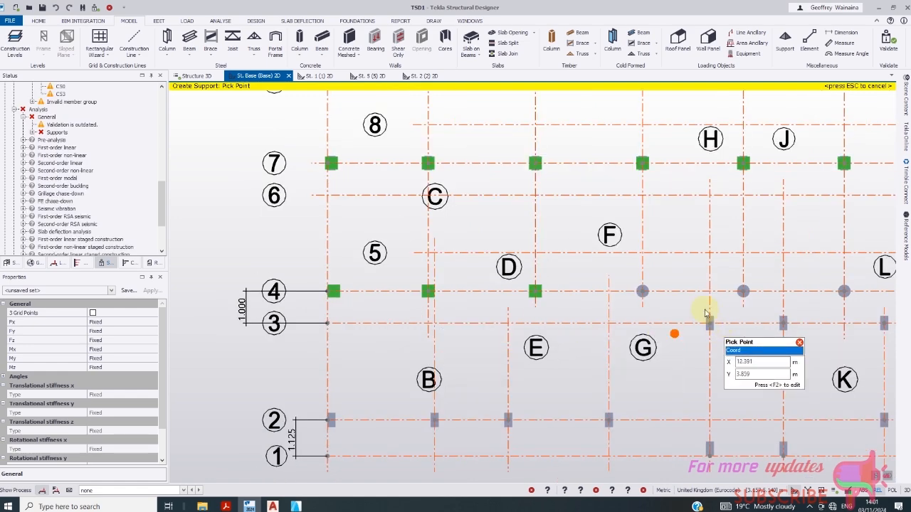
- Add fixed supports at the remaining circular base columns on grid line 4, from grid G to grid P
scroll(361, 289, "down", 2)
scroll(706, 290, "up", 3)
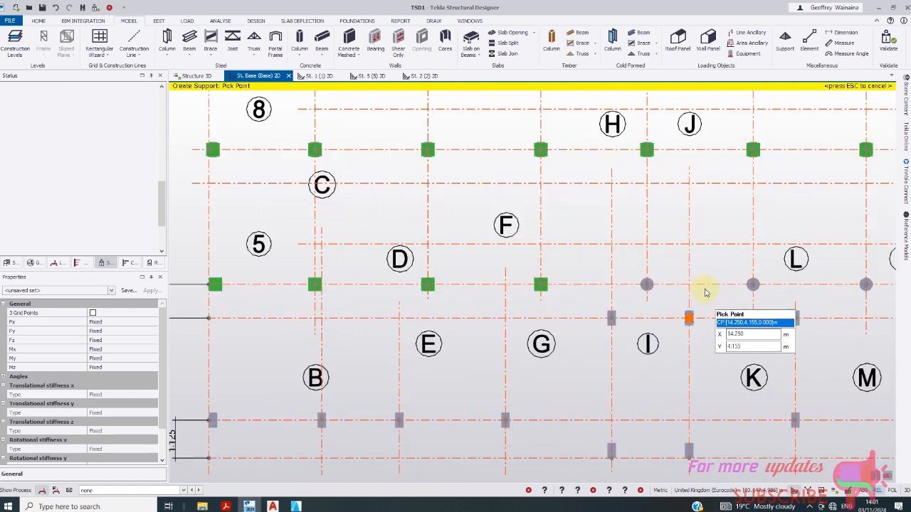
left_click(638, 284)
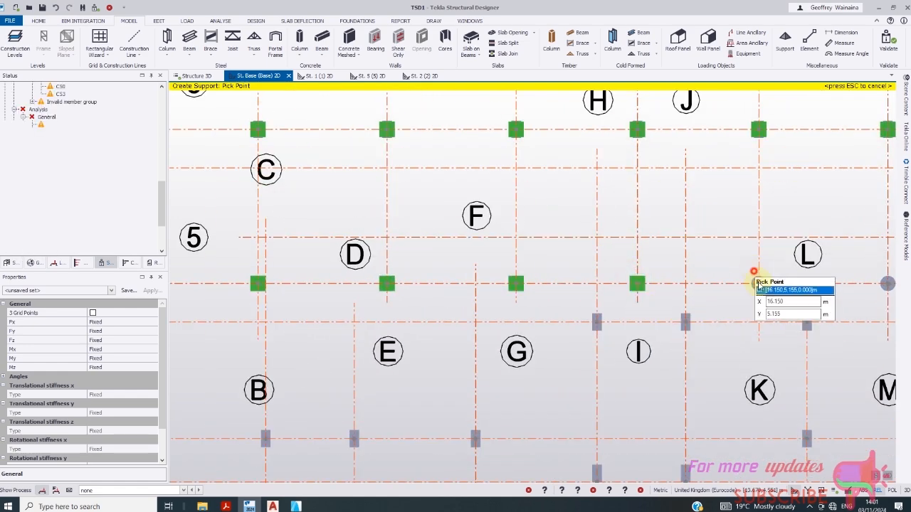
left_click(759, 284)
scroll(491, 286, "down", 2)
scroll(711, 295, "down", 1)
scroll(712, 295, "up", 3)
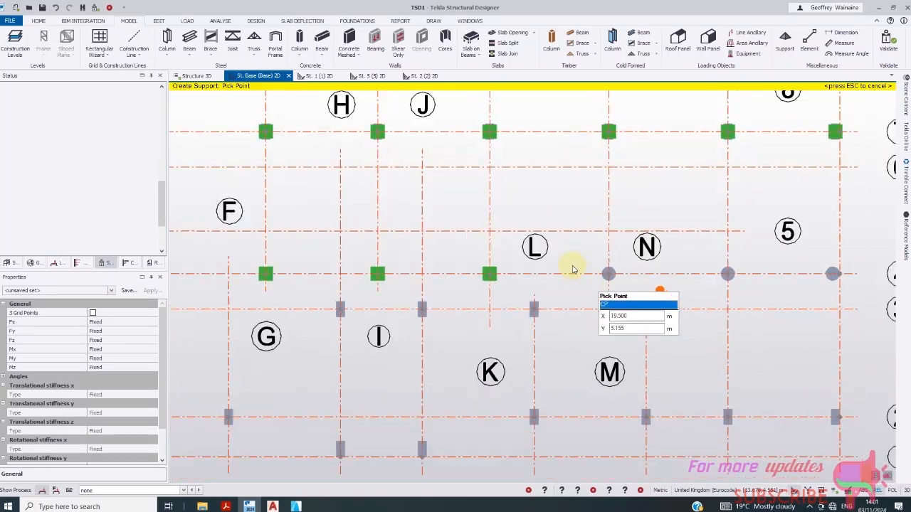
left_click(605, 273)
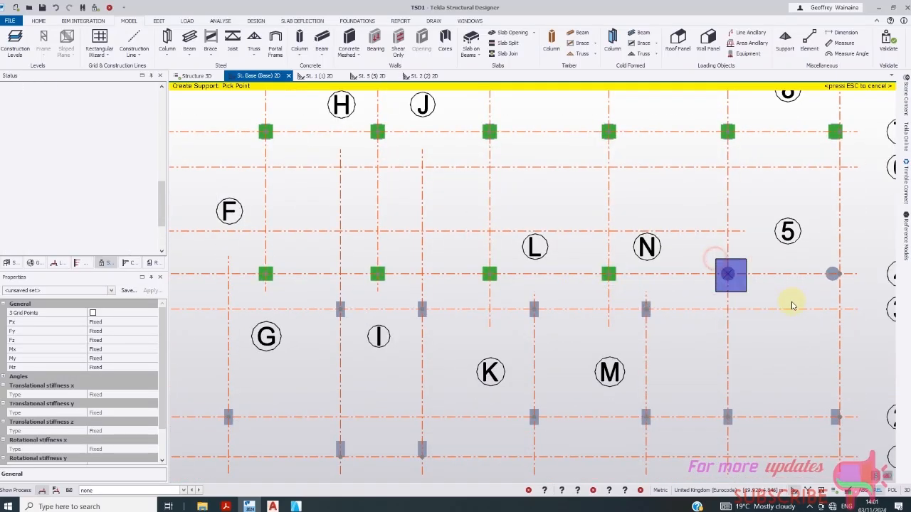
scroll(769, 277, "down", 3)
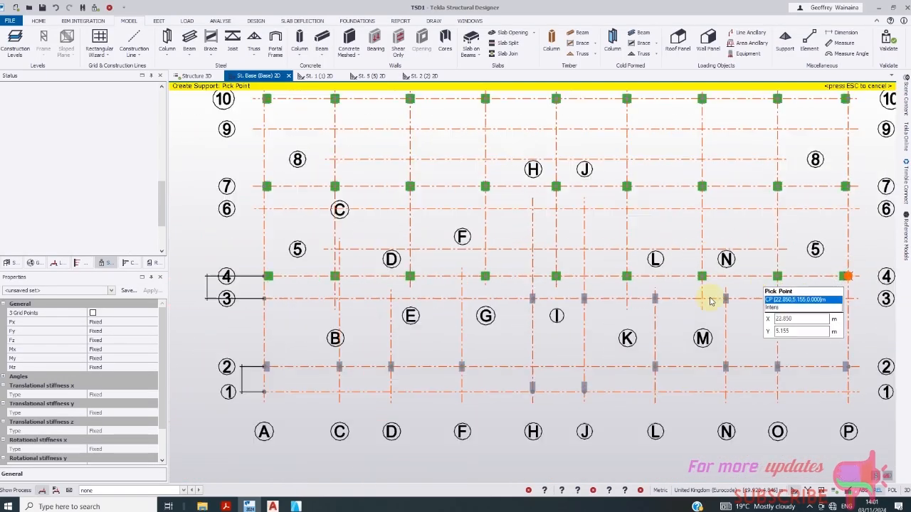
- Place fixed supports at the base columns on grid line 3 at grids H and J
scroll(335, 340, "up", 1)
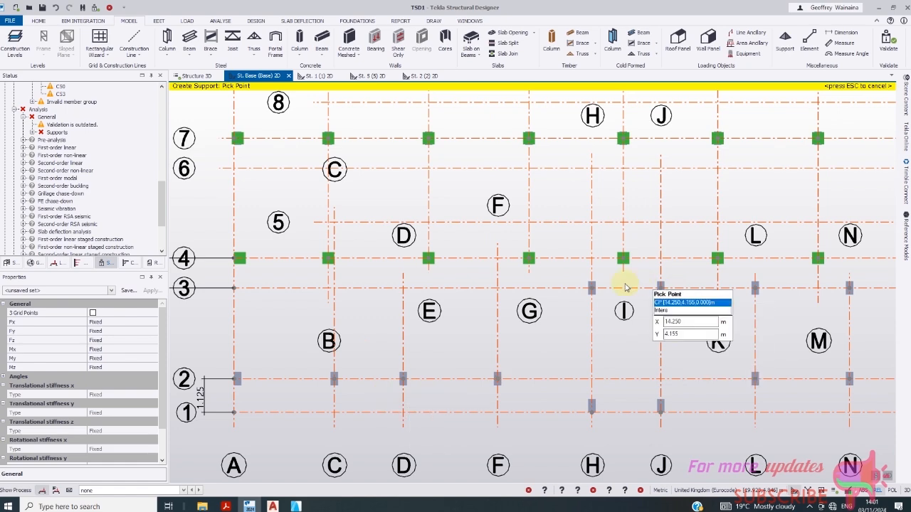
scroll(624, 288, "up", 1)
left_click_drag(574, 278, 711, 311)
scroll(504, 309, "down", 2)
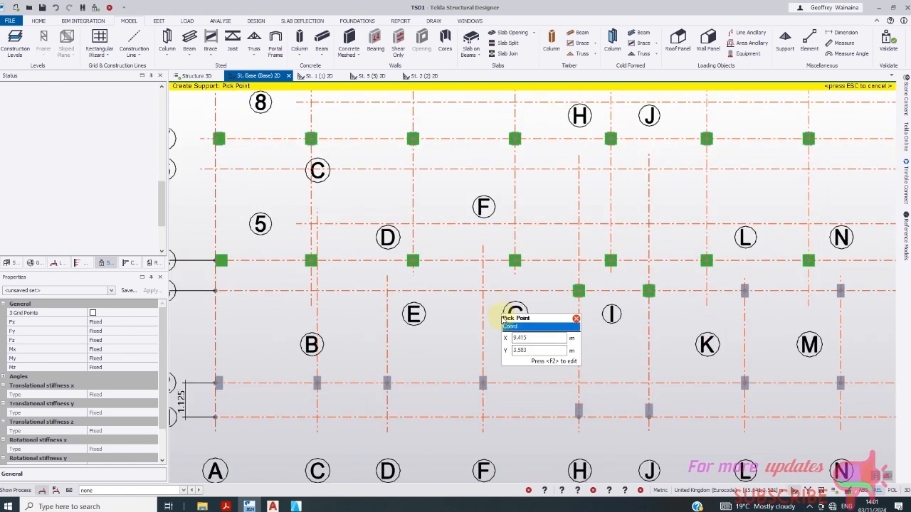
- Place fixed supports under the columns at H and J on gridline 1, L and N on gridline 3, and L, N, O and P on gridline 2
scroll(543, 380, "up", 1)
left_click_drag(542, 377, 682, 411)
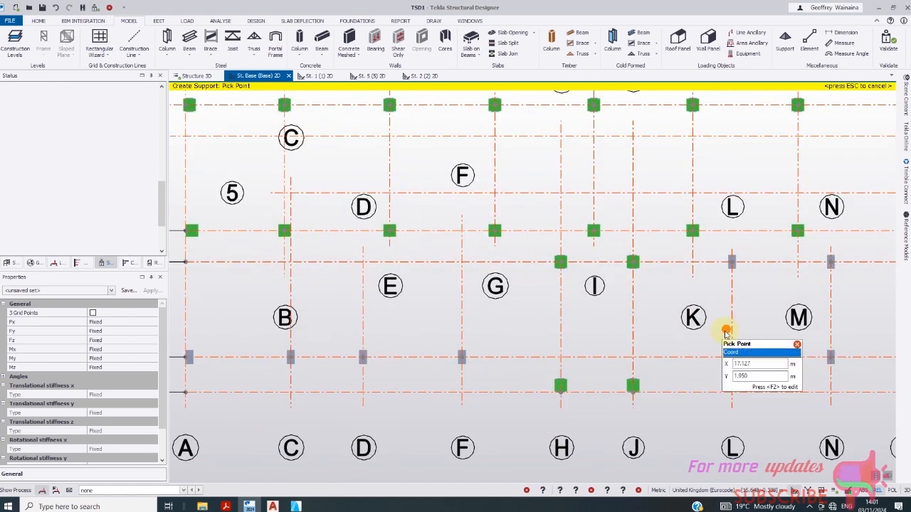
scroll(765, 343, "down", 2)
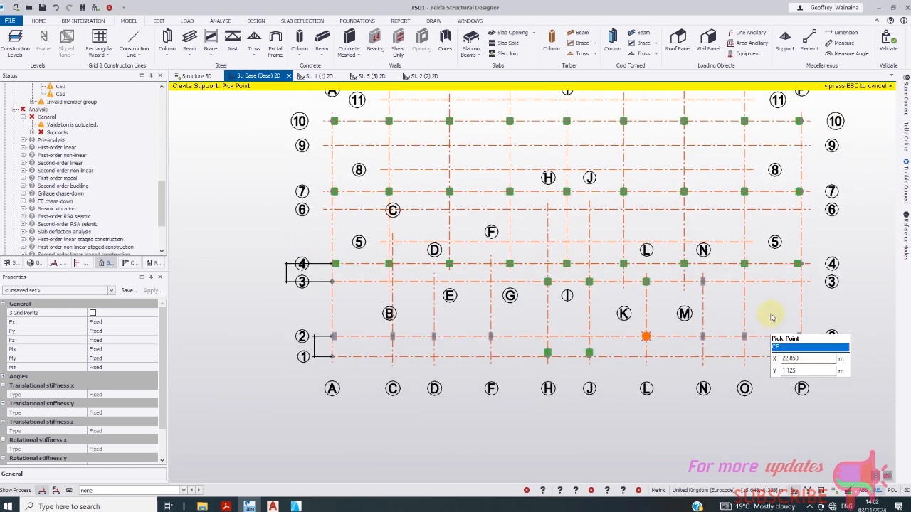
scroll(712, 265, "up", 2)
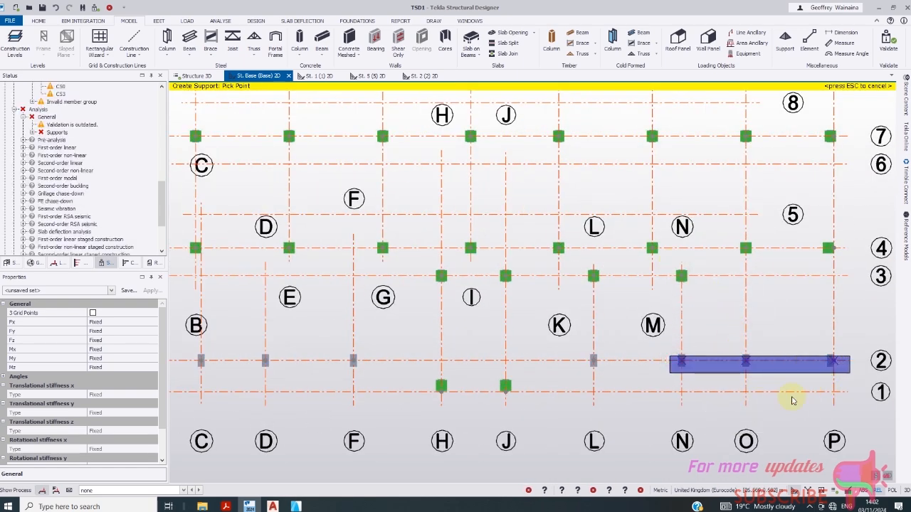
left_click_drag(792, 401, 792, 400)
scroll(723, 385, "down", 2)
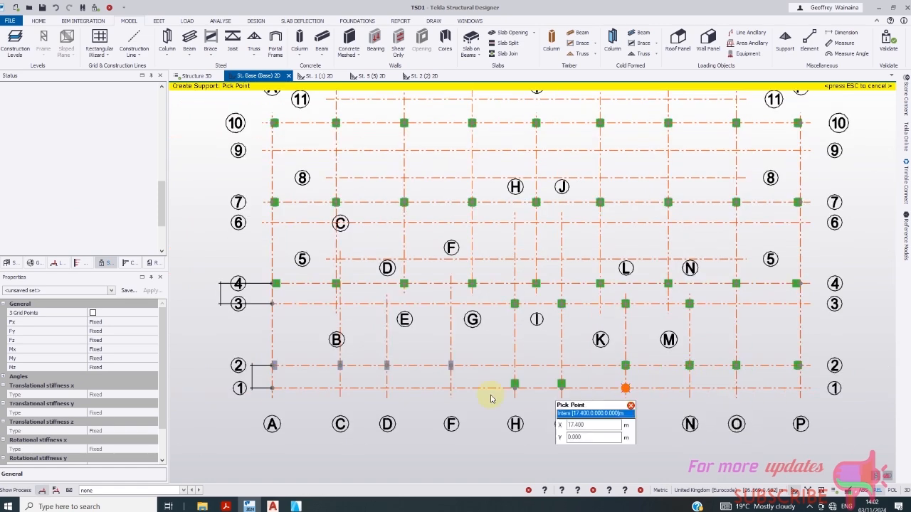
- Place fixed supports under the remaining base columns on gridline 2 at A, C, D and F
left_click(272, 365)
left_click_drag(418, 378, 464, 392)
scroll(409, 340, "down", 1)
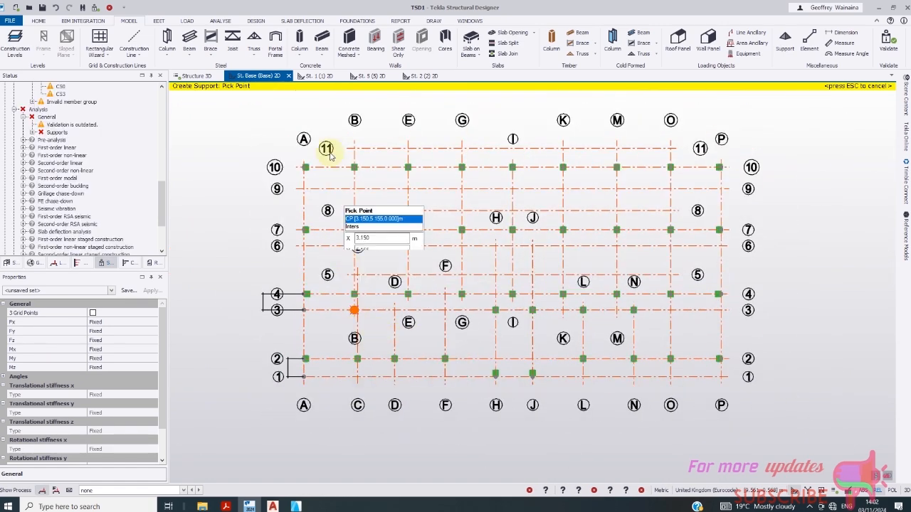
- Show the Structure 3D view and orient the model isometrically from the back-left corner
left_click(194, 76)
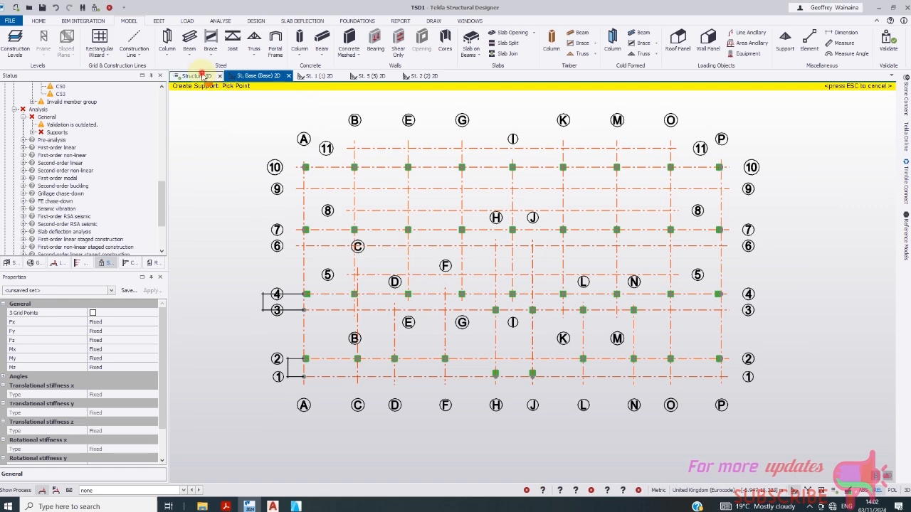
scroll(435, 320, "down", 1)
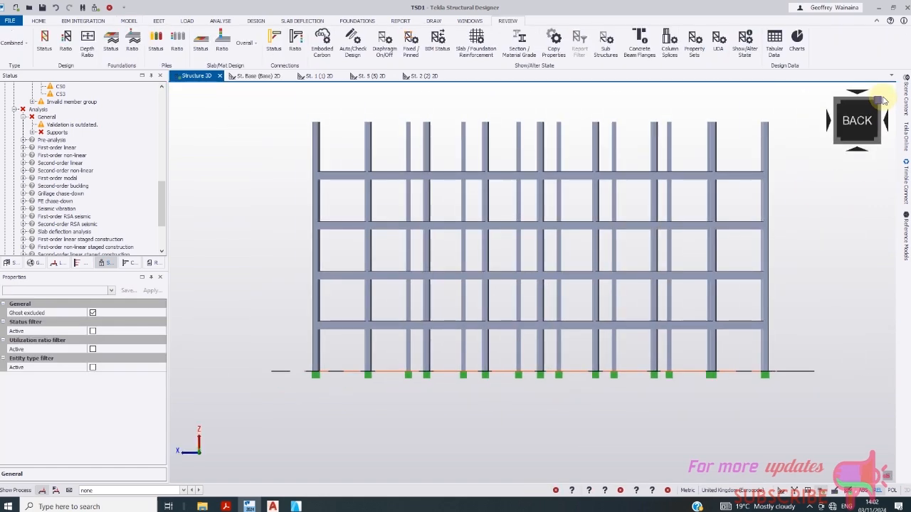
left_click(874, 107)
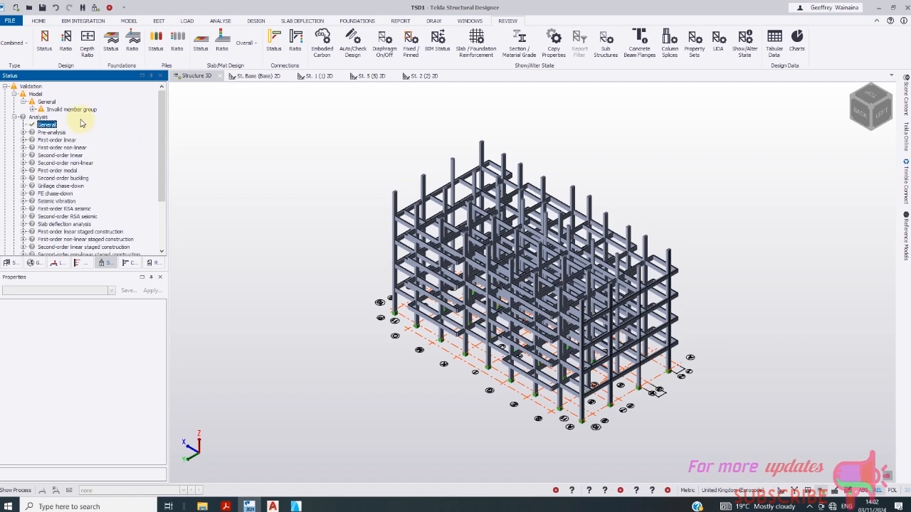
- Examine the beams flagged under the invalid member group warning by locating them in the 3D model
left_click(32, 109)
left_click(63, 116)
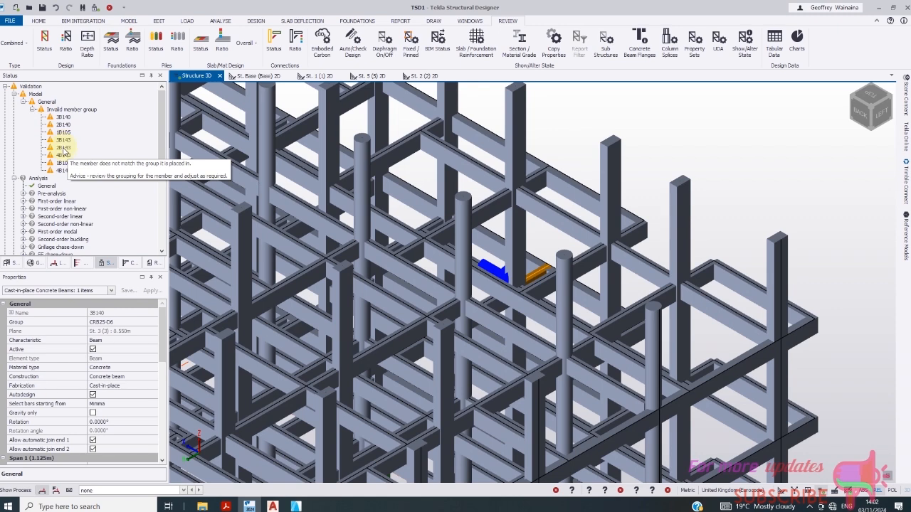
left_click(62, 125)
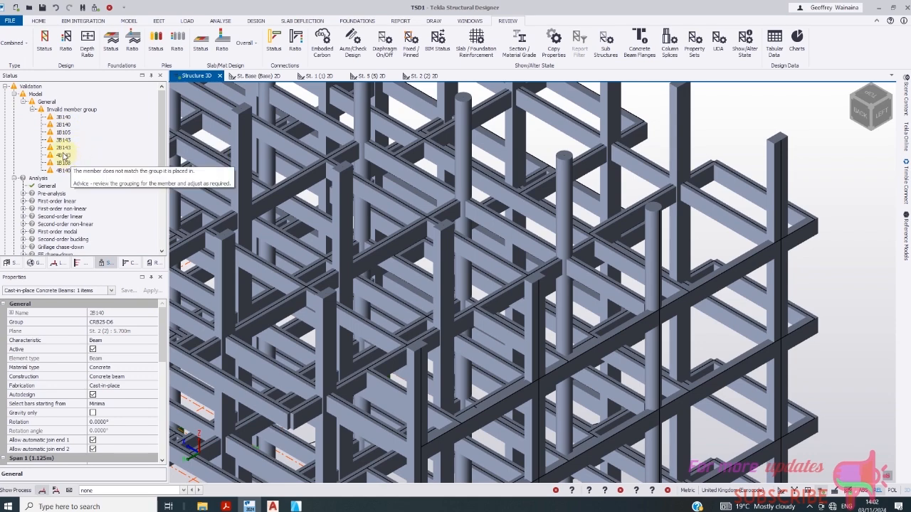
left_click(65, 155)
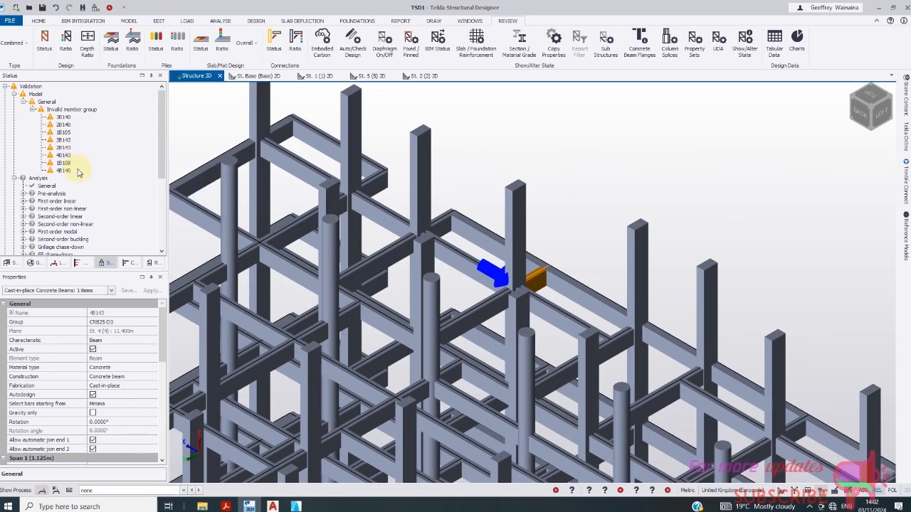
left_click(63, 171)
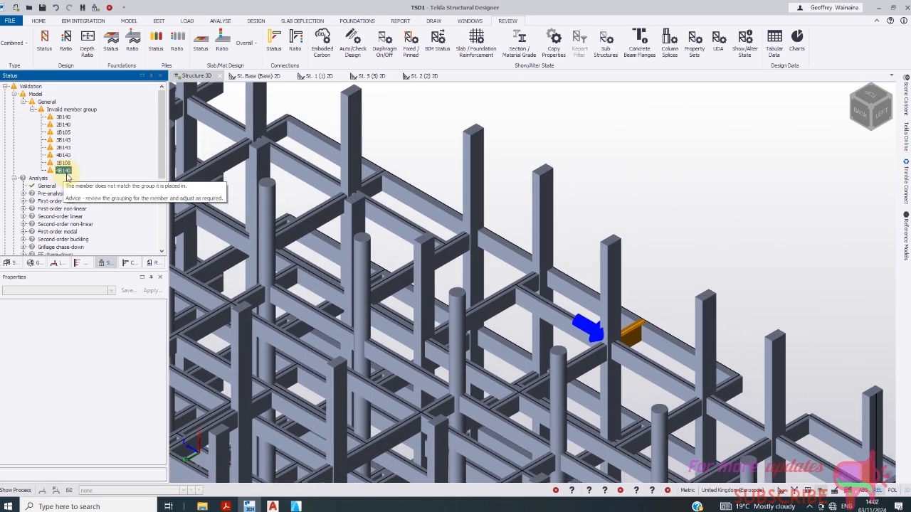
left_click(63, 117)
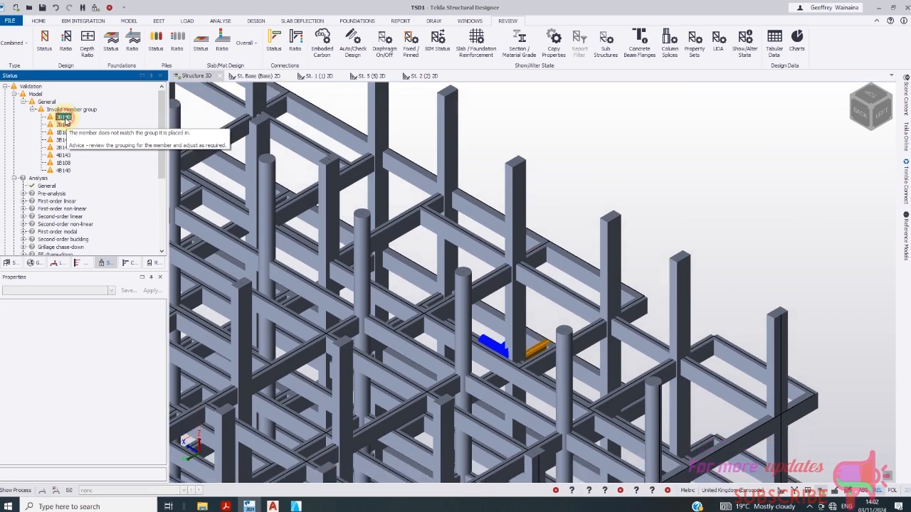
left_click(64, 125)
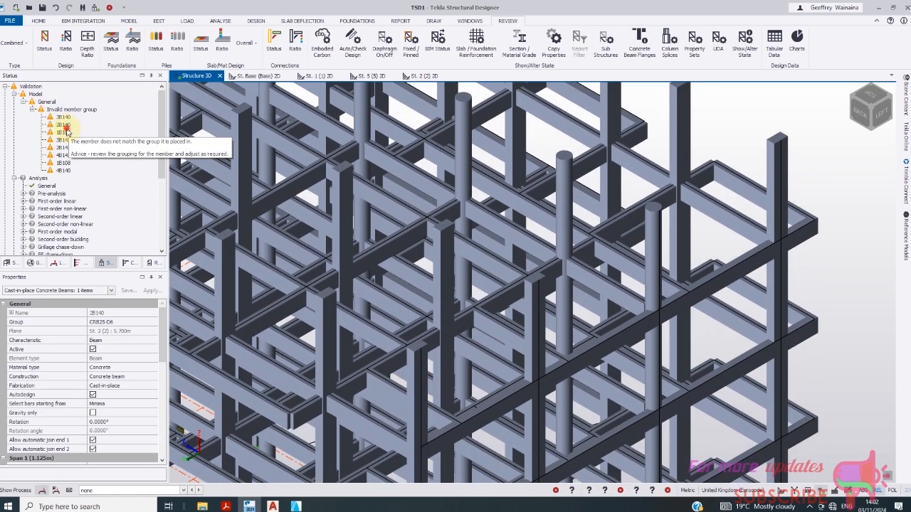
left_click(65, 132)
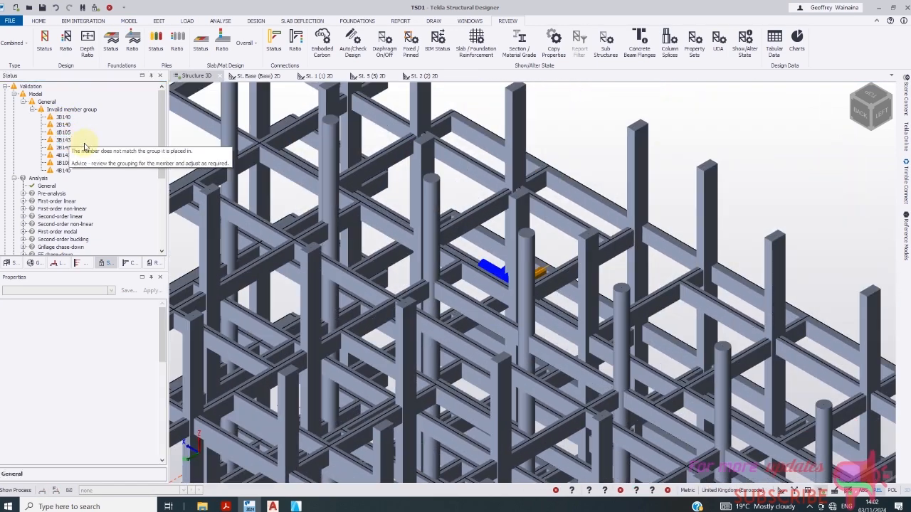
left_click(65, 148)
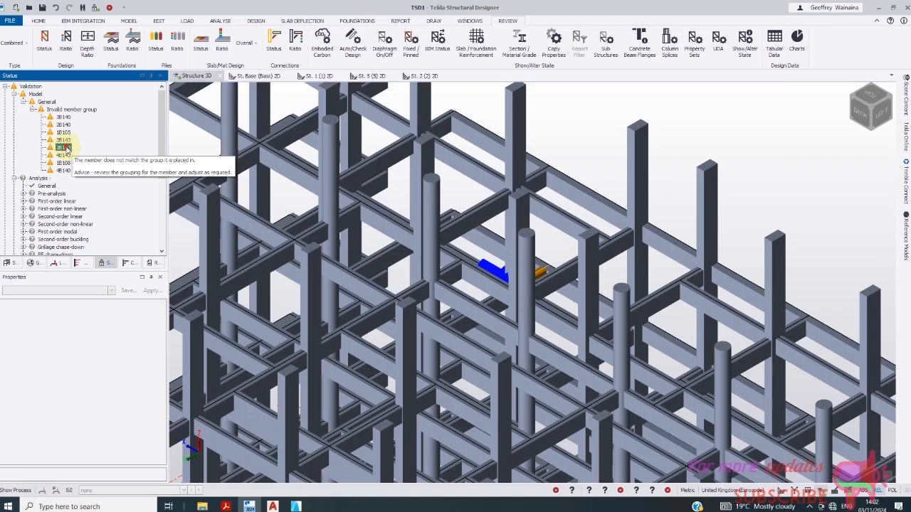
left_click(64, 157)
left_click(64, 163)
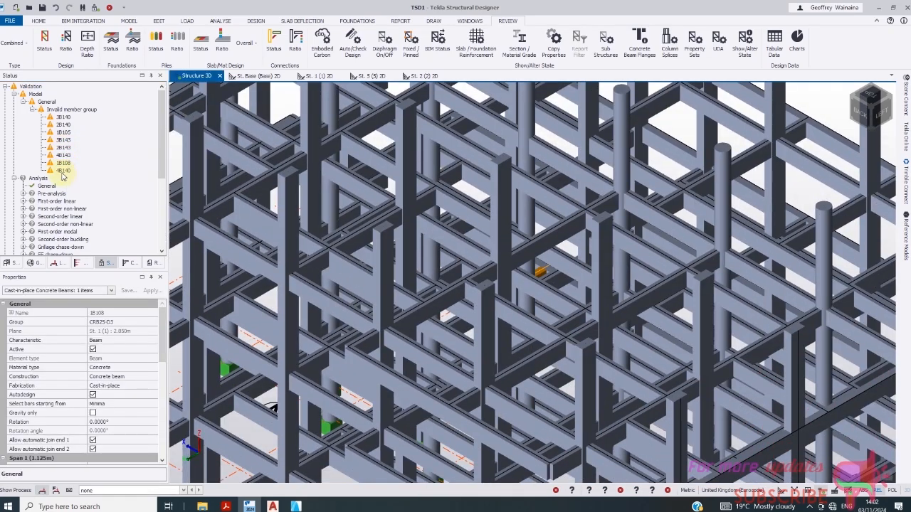
left_click(59, 119)
left_click(60, 140)
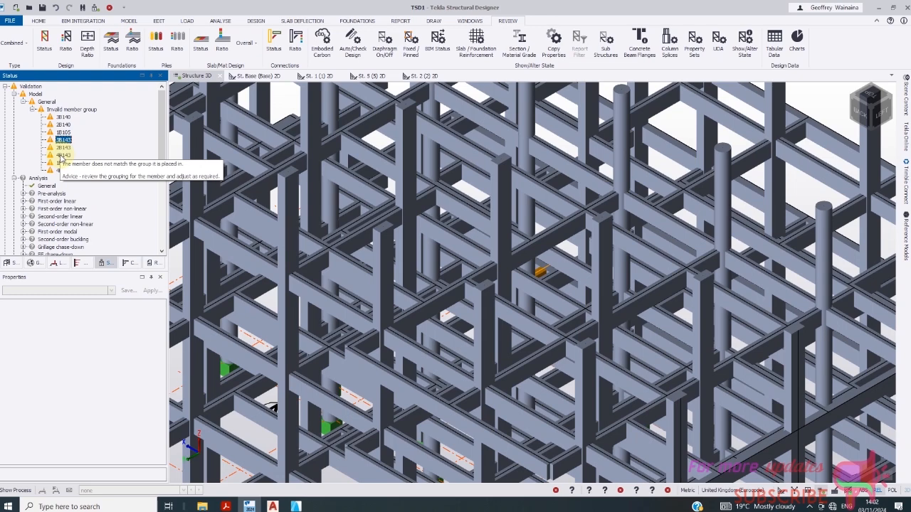
left_click(61, 171)
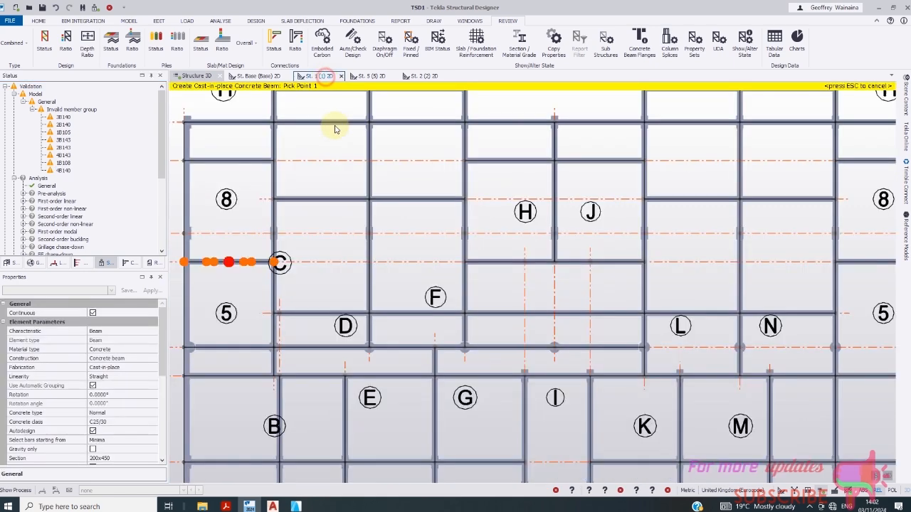
- Leave the beam creation command and inspect the short beam on gridline B between gridlines 10 and 11 in the St. 1 plan
scroll(427, 270, "down", 3)
scroll(364, 152, "up", 2)
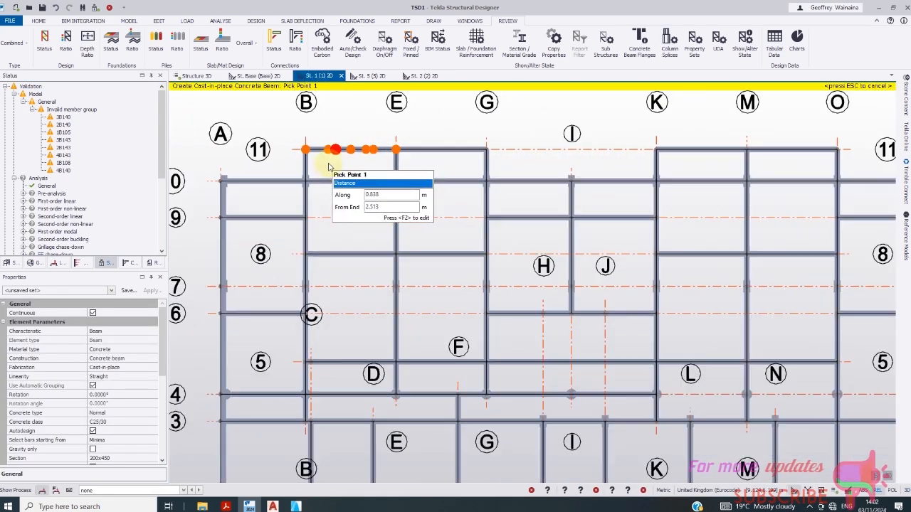
key("Escape")
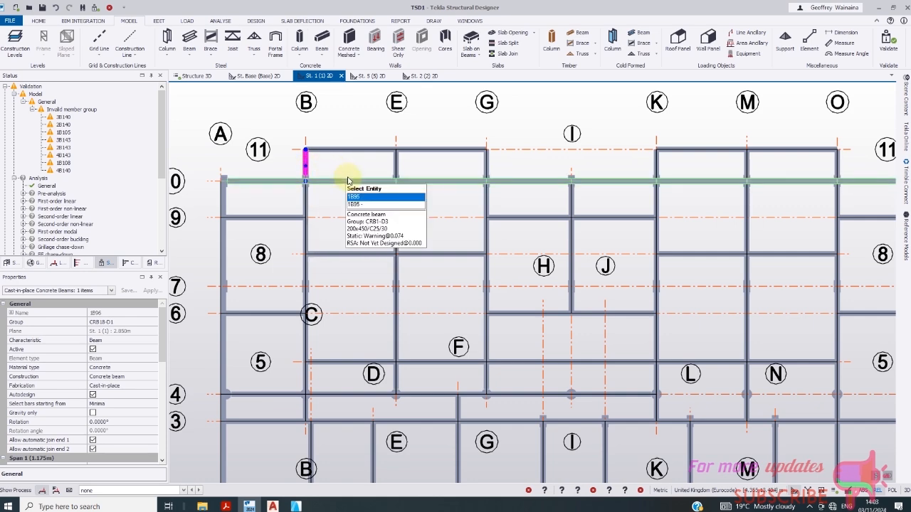
left_click(810, 506)
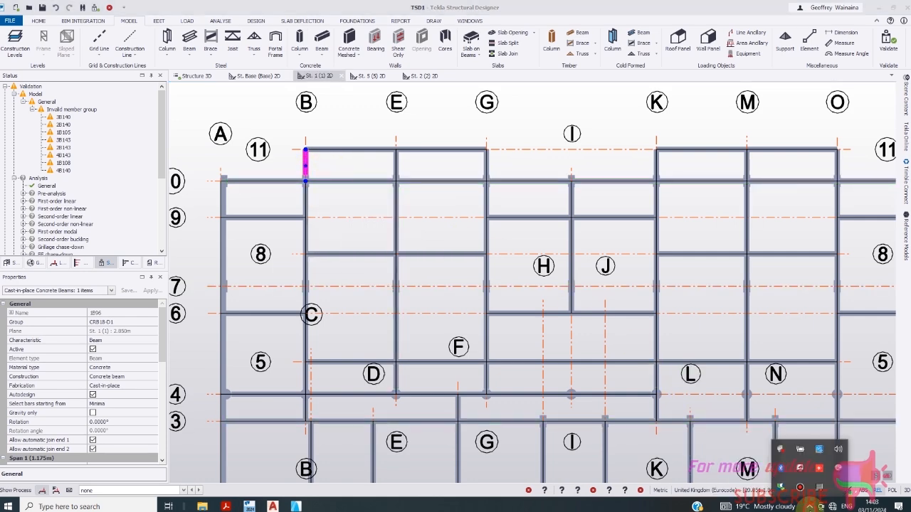
left_click(802, 489)
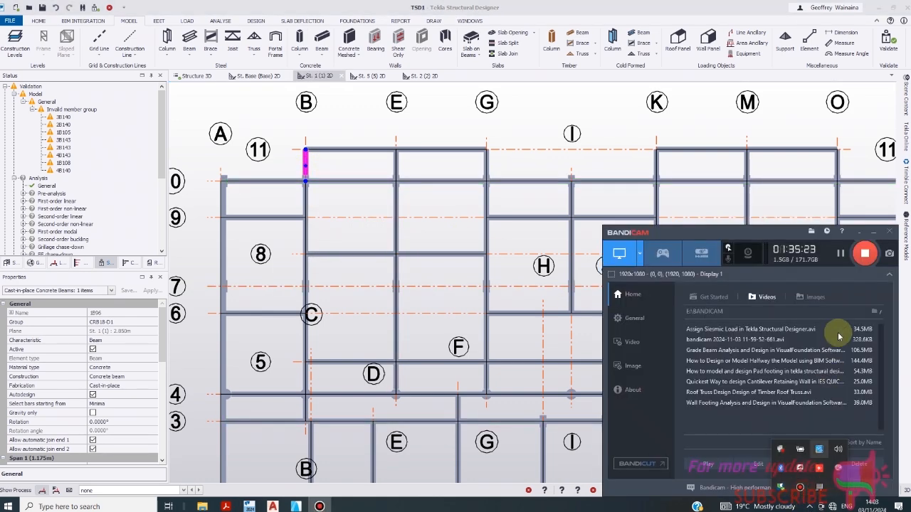
left_click(840, 254)
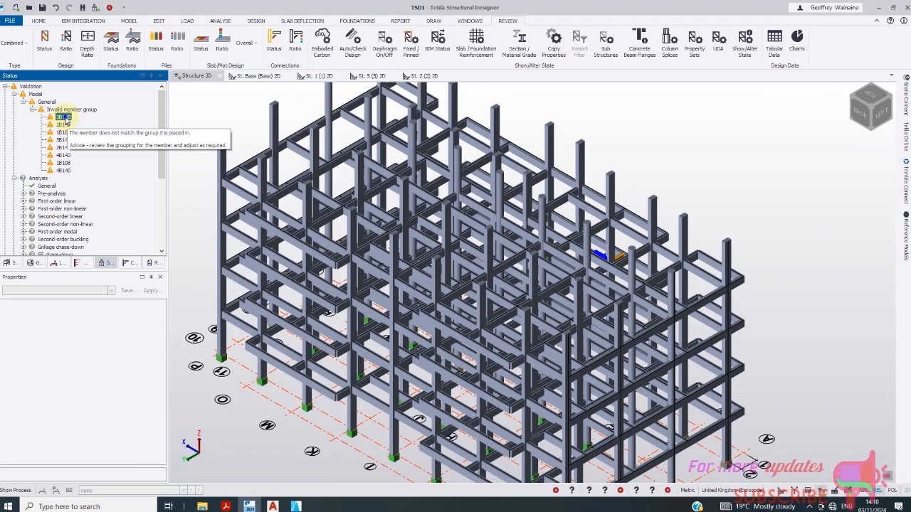
- Regroup the flagged beams 3B140, 2B140 and 1B105, and validate the model again
right_click(63, 117)
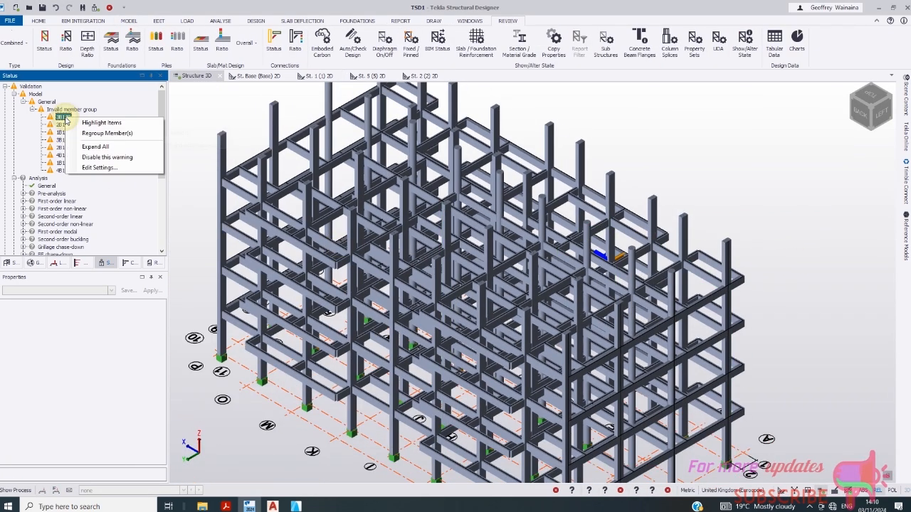
left_click(103, 134)
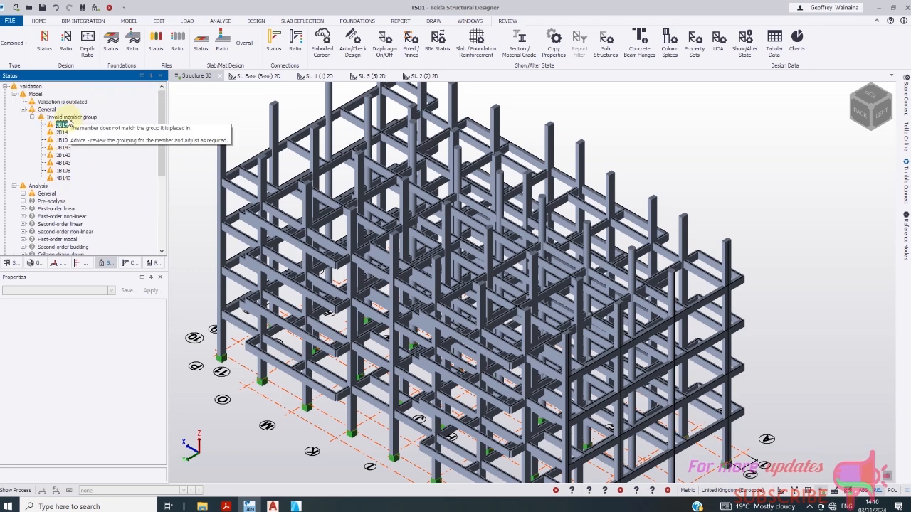
right_click(64, 124)
left_click(89, 141)
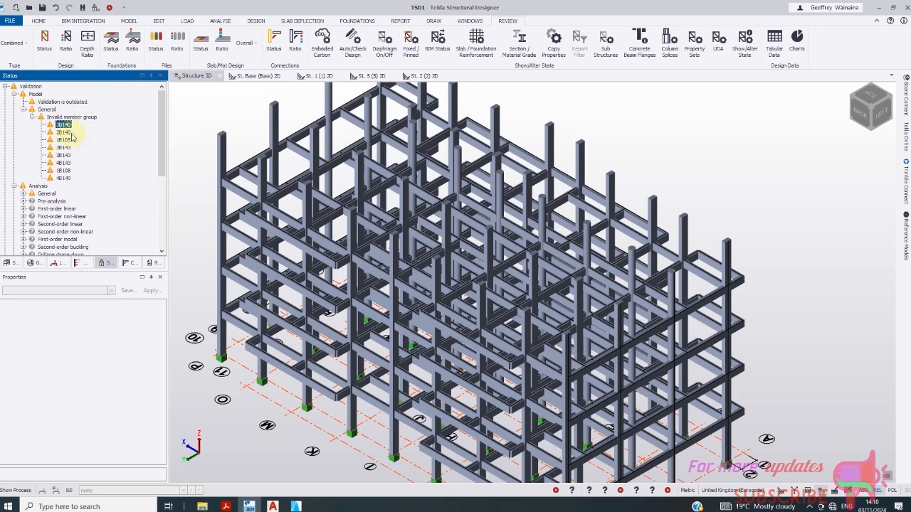
right_click(66, 133)
left_click(93, 147)
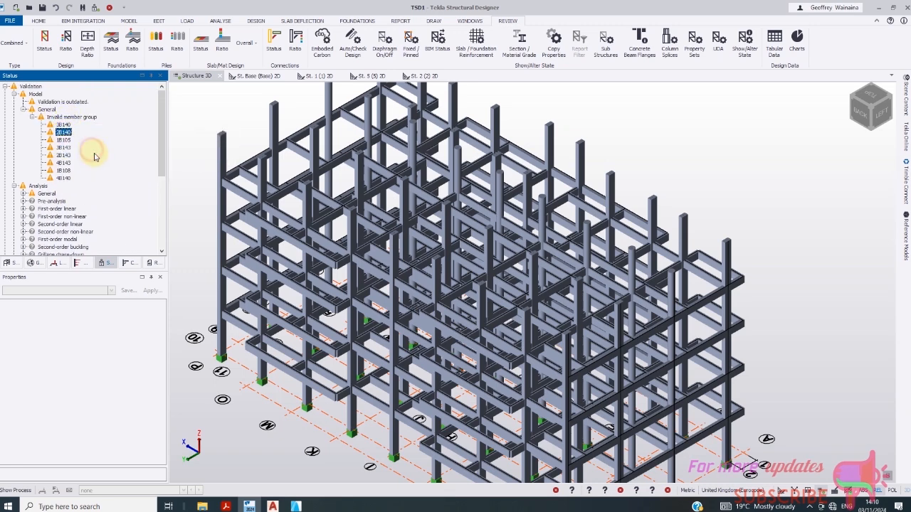
right_click(66, 140)
left_click(91, 157)
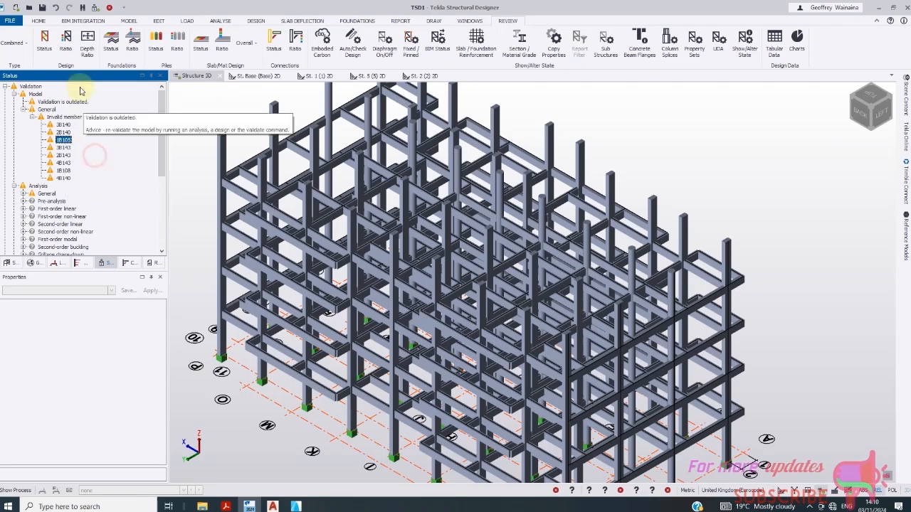
left_click(96, 8)
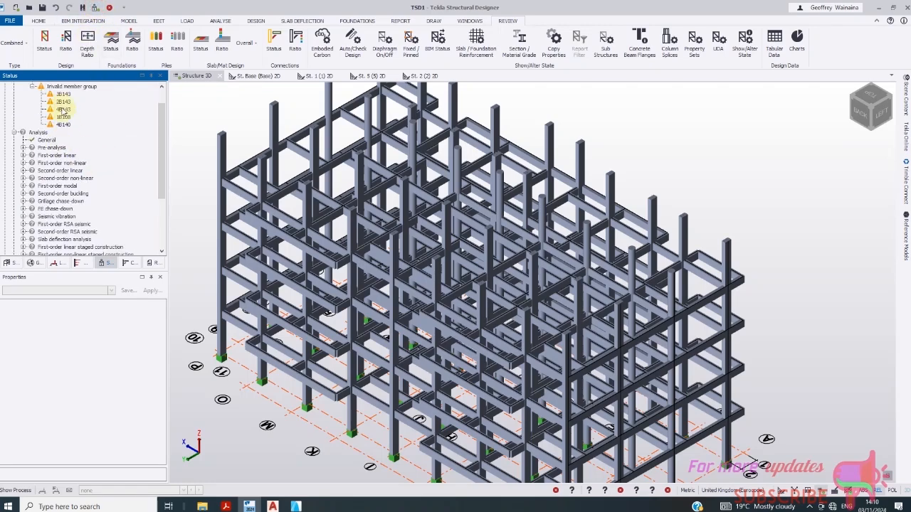
- Regroup the flagged beams 3B143 and 2B143, validating the model after each one
right_click(64, 118)
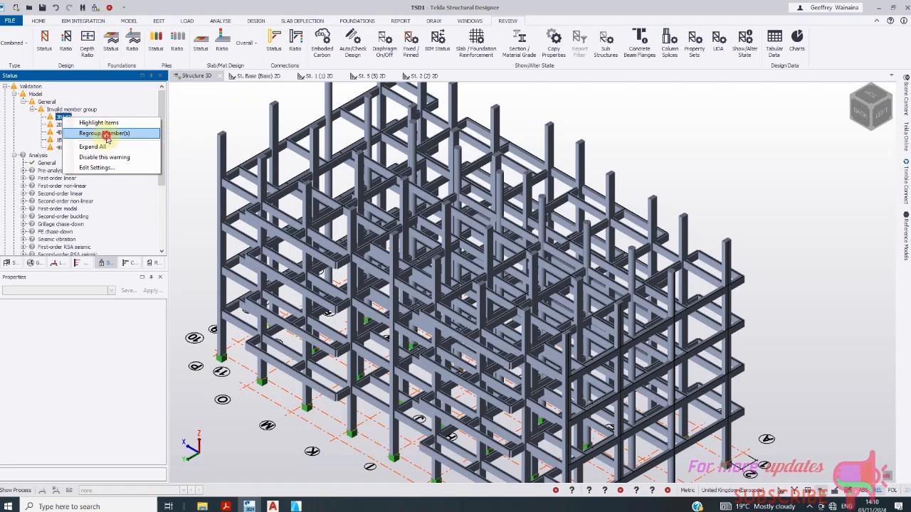
left_click(107, 135)
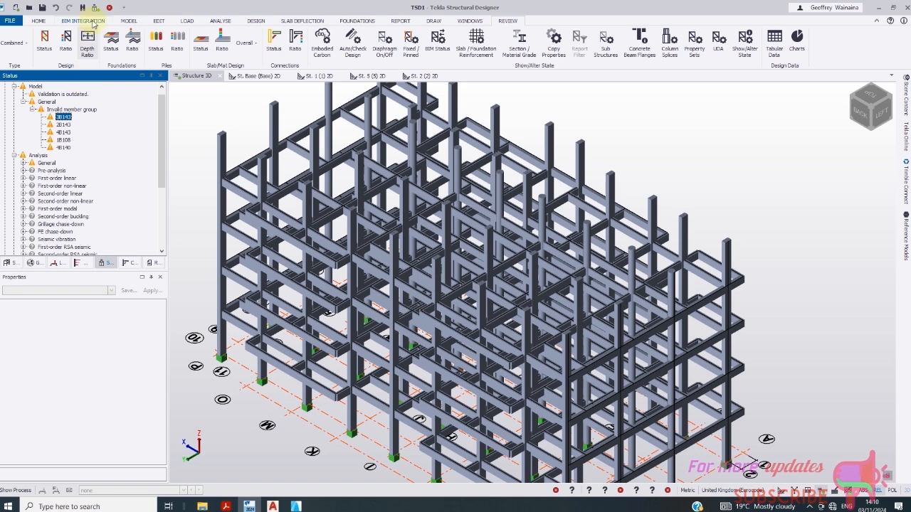
left_click(97, 10)
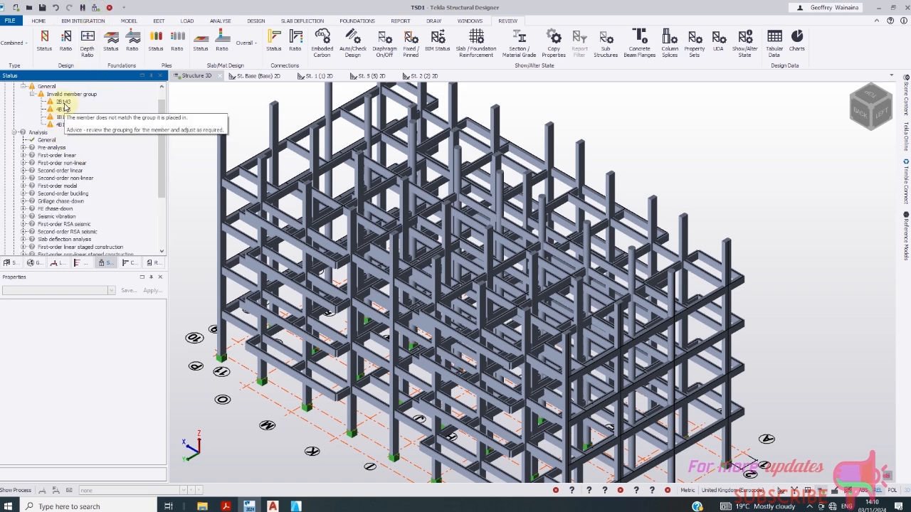
right_click(63, 101)
left_click(91, 119)
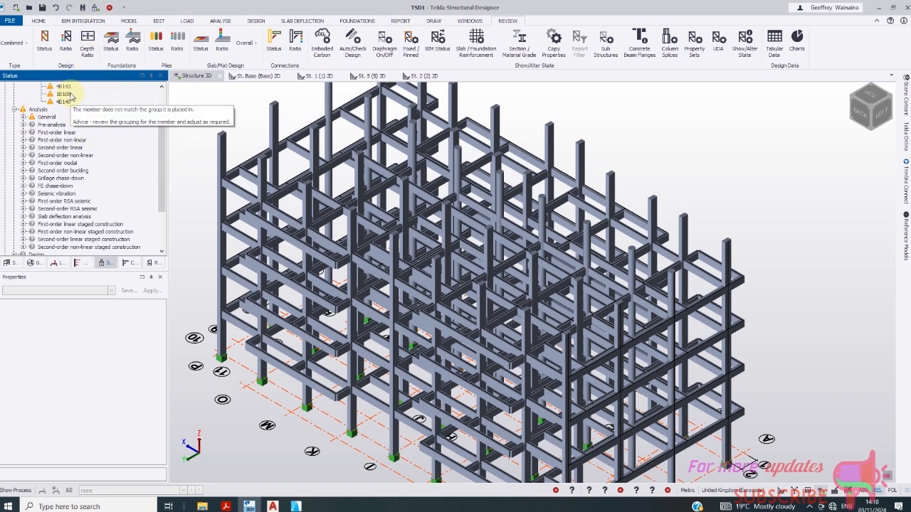
left_click(96, 10)
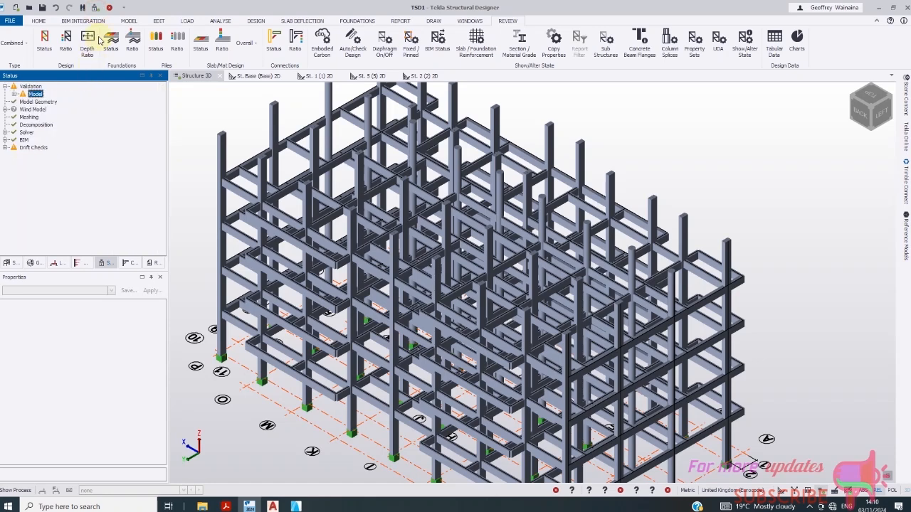
- Regroup the flagged beams 4B143, 1B108 and 4B140, validating the model after each one
left_click(64, 108)
right_click(64, 109)
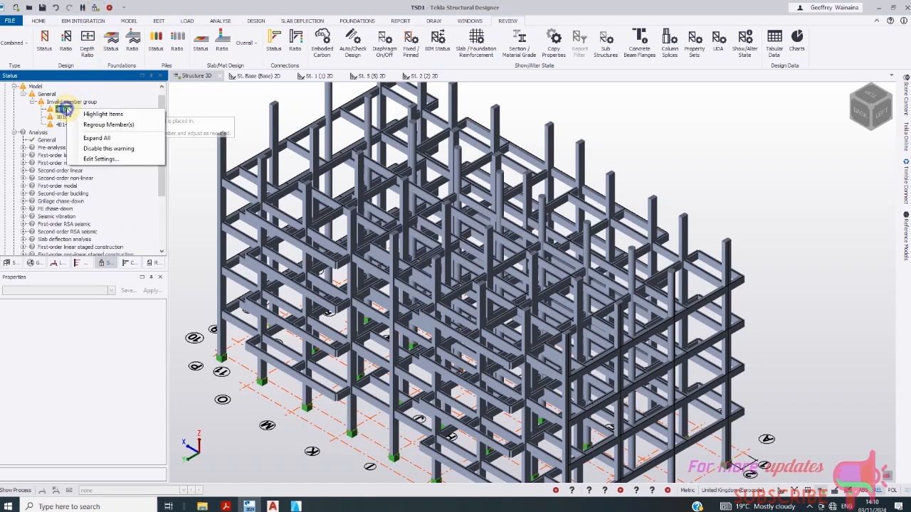
left_click(89, 119)
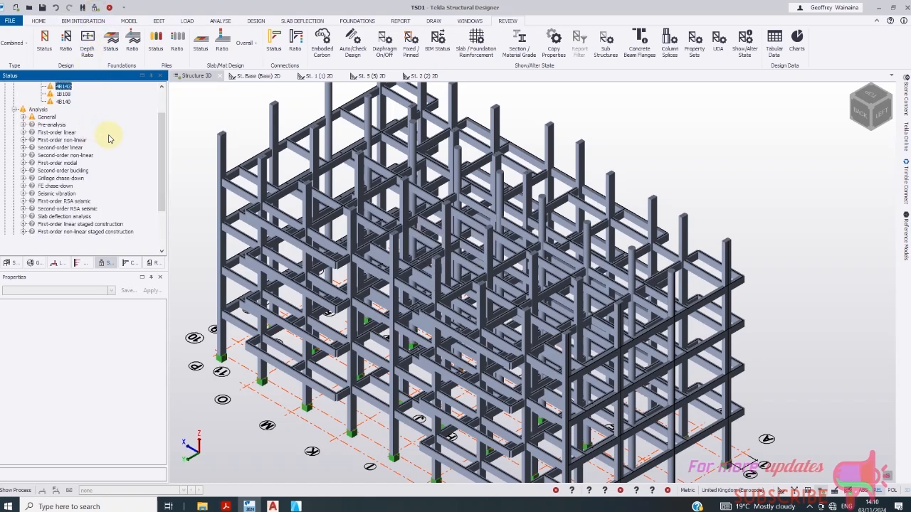
left_click(94, 12)
right_click(63, 117)
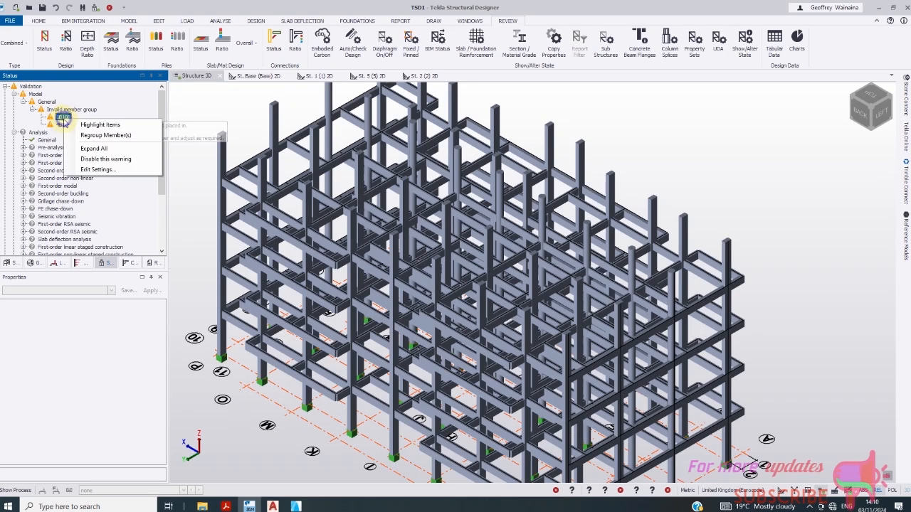
left_click(105, 135)
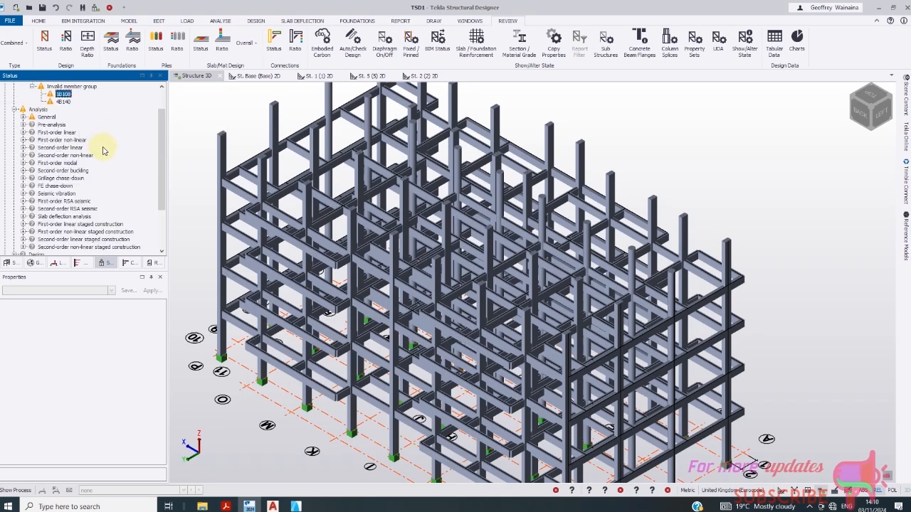
left_click(95, 12)
right_click(69, 121)
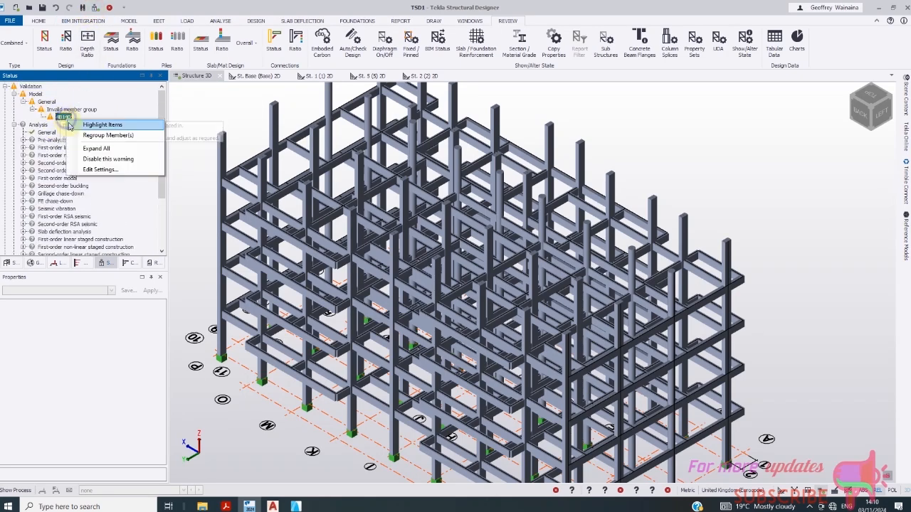
left_click(97, 136)
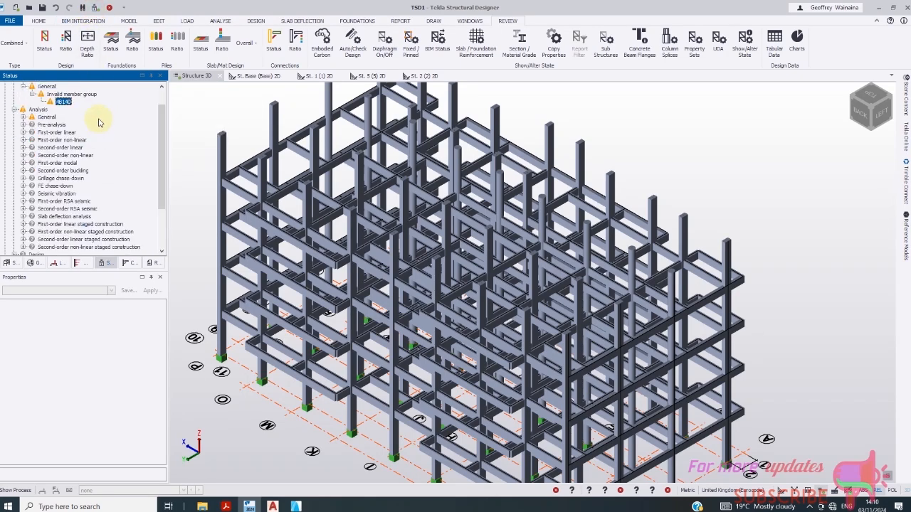
left_click(96, 10)
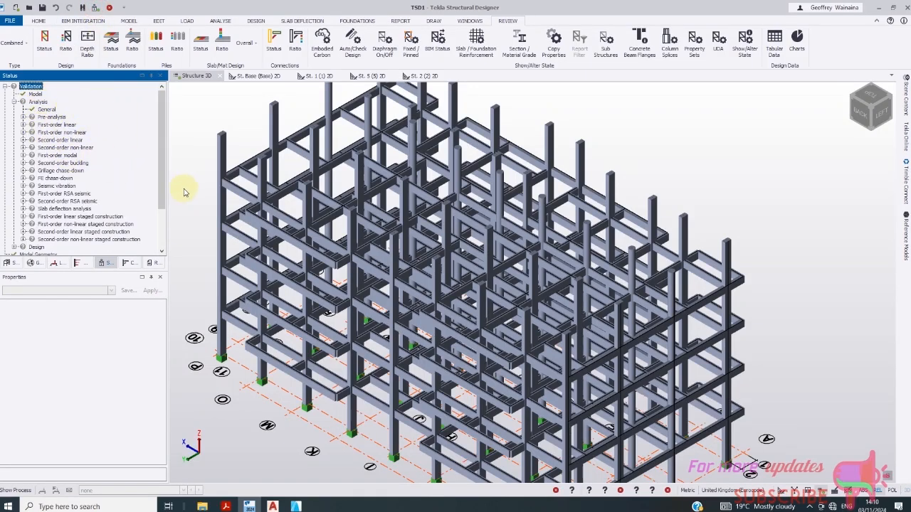
- Start creating slabs on beams by bay in the St. 1 plan, with the whole floor in view
left_click(318, 75)
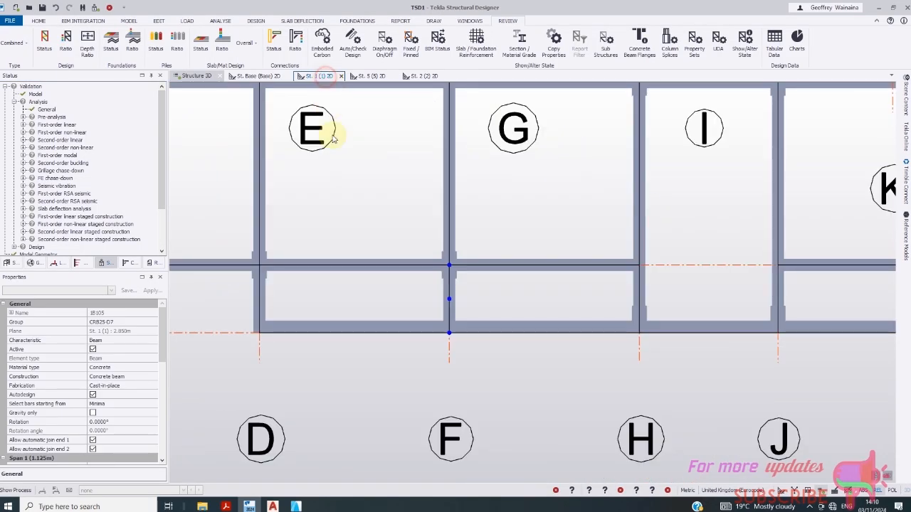
scroll(379, 257, "down", 5)
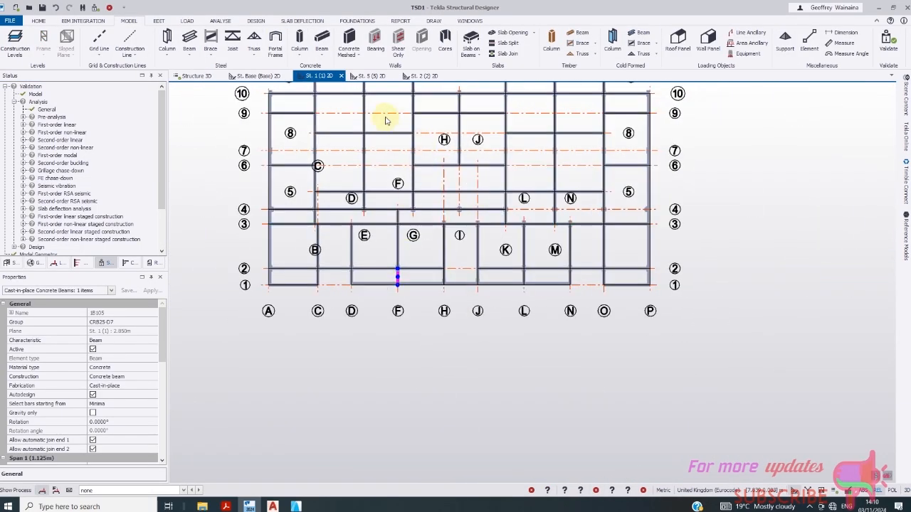
left_click(470, 41)
scroll(420, 199, "down", 2)
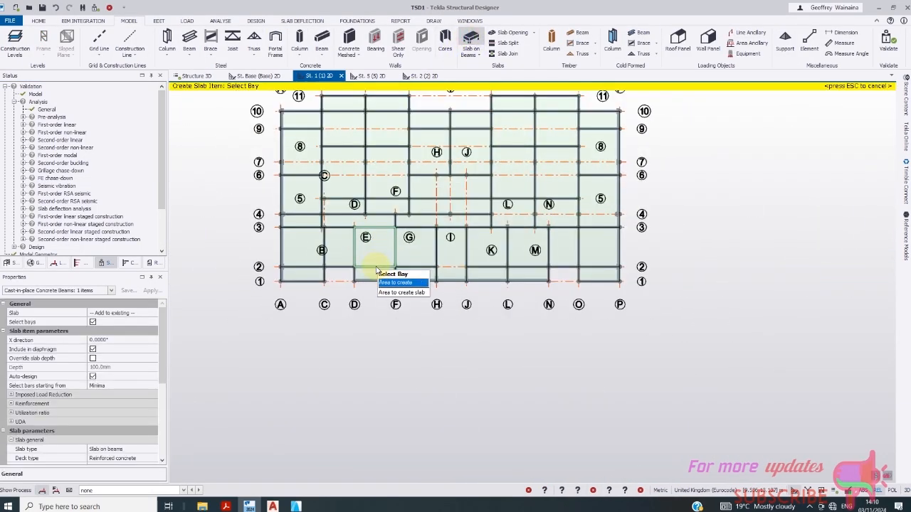
scroll(424, 182, "up", 1)
scroll(318, 184, "up", 2)
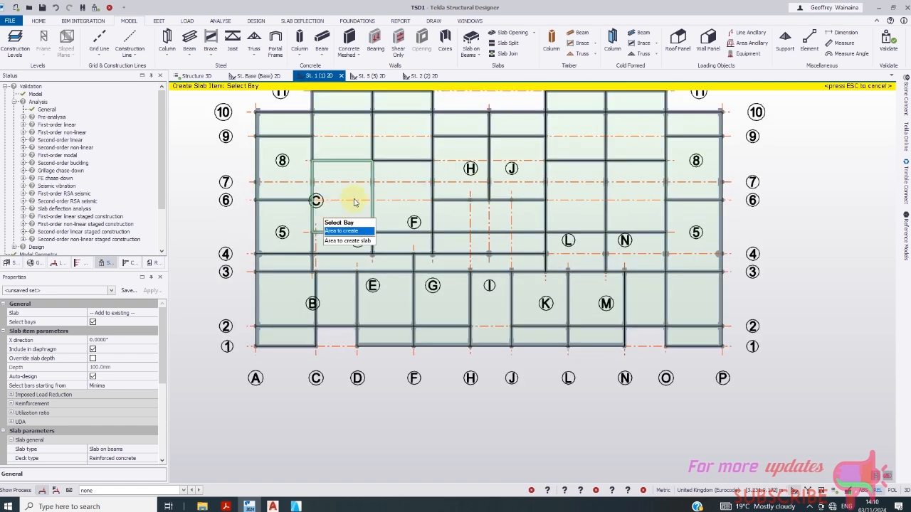
scroll(462, 228, "down", 1)
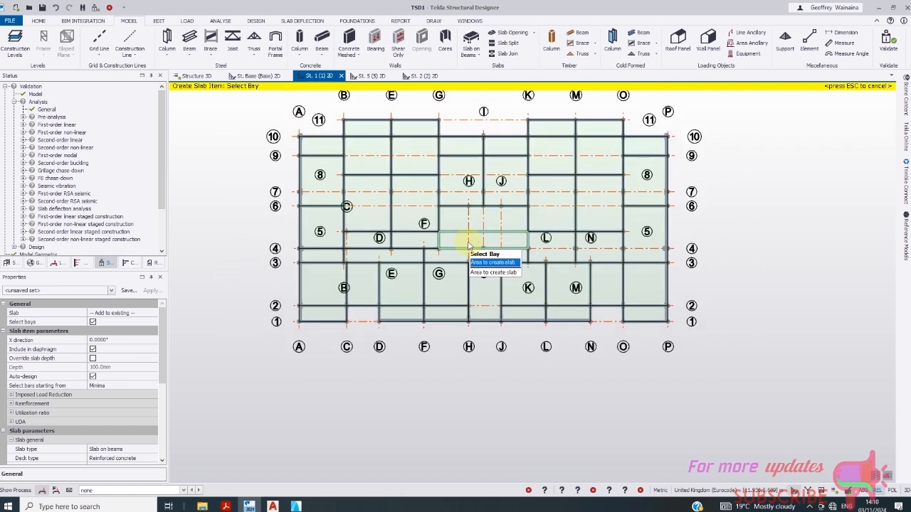
scroll(469, 245, "down", 1)
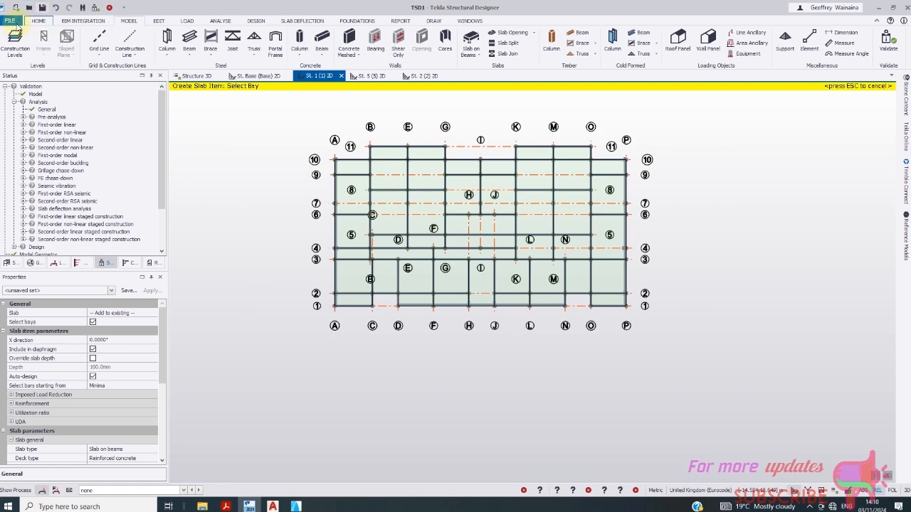
- Save the project on the Desktop under the file name YOUTUBE G 4
left_click(16, 24)
left_click(30, 92)
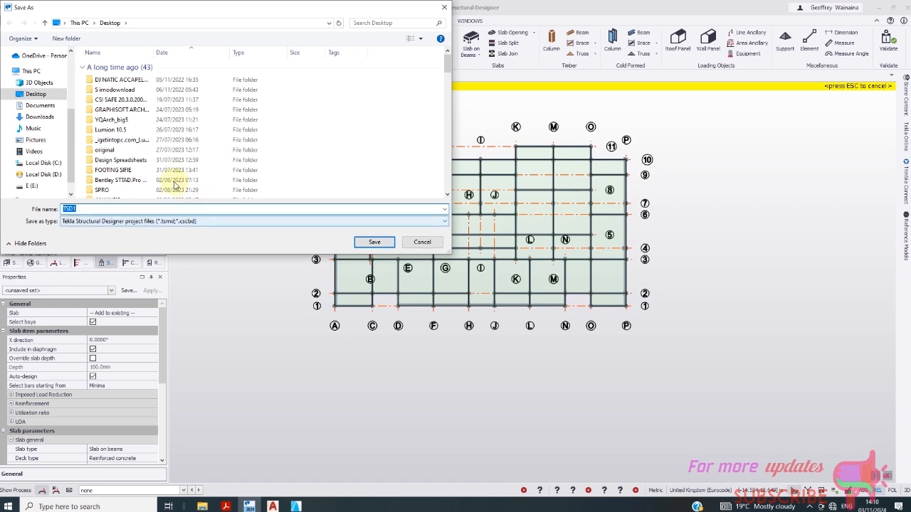
type("Y")
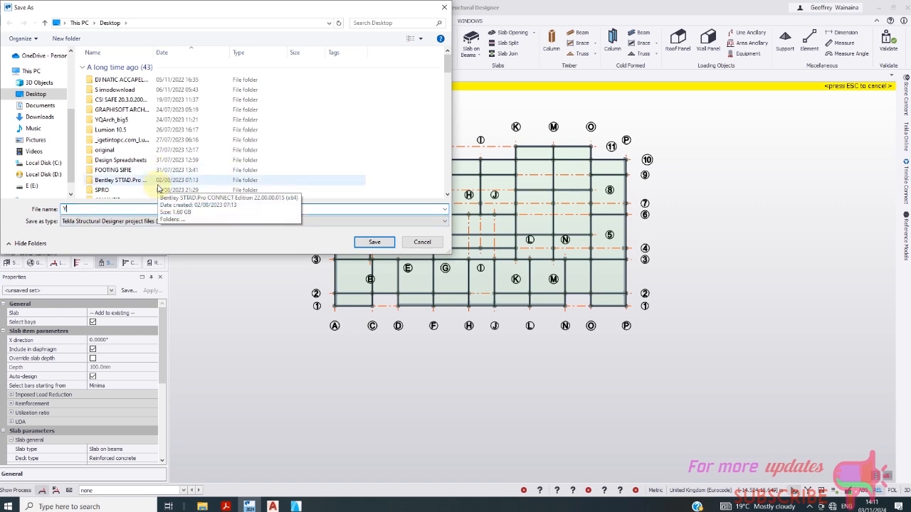
type("OUTUBE ")
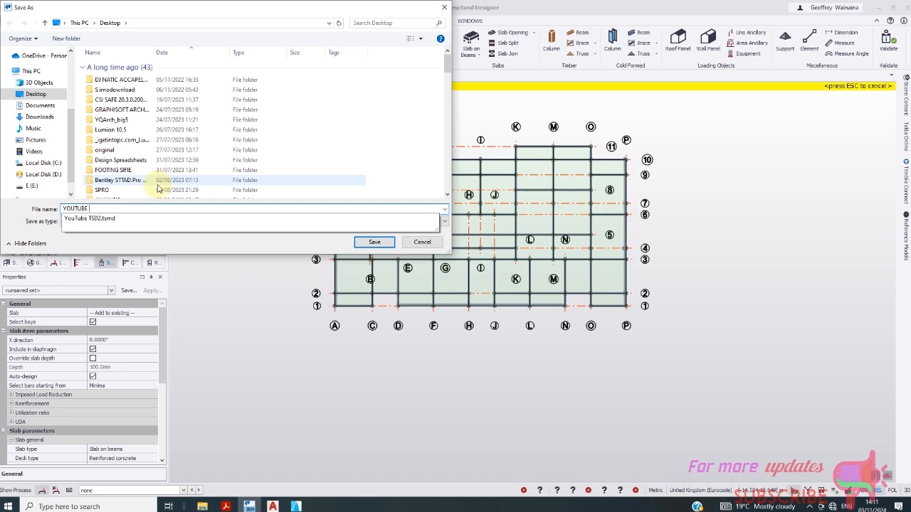
type("G 4")
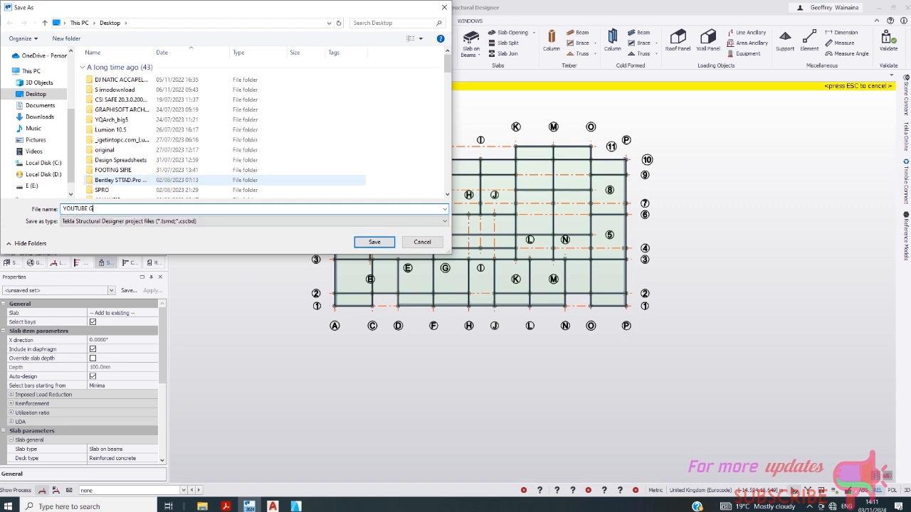
left_click(390, 246)
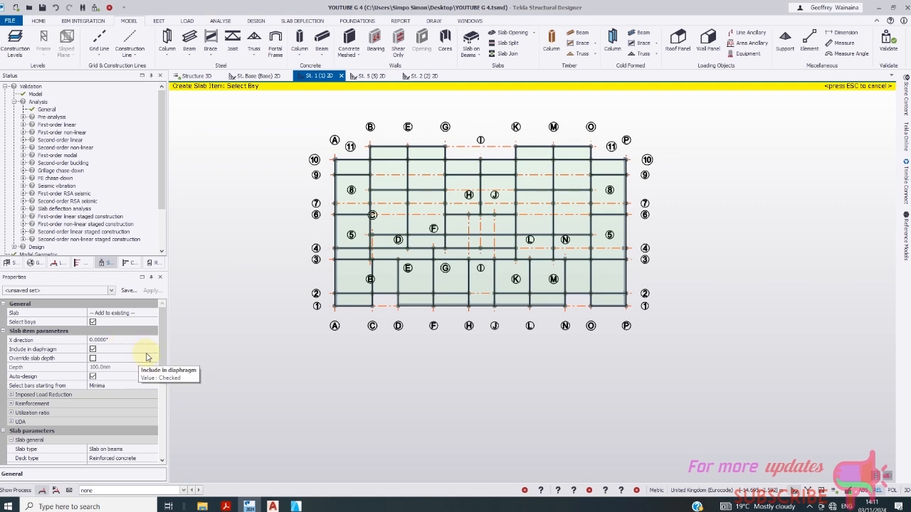
- Set the overall depth of the slab on beams to 150 mm
left_click_drag(163, 373, 163, 456)
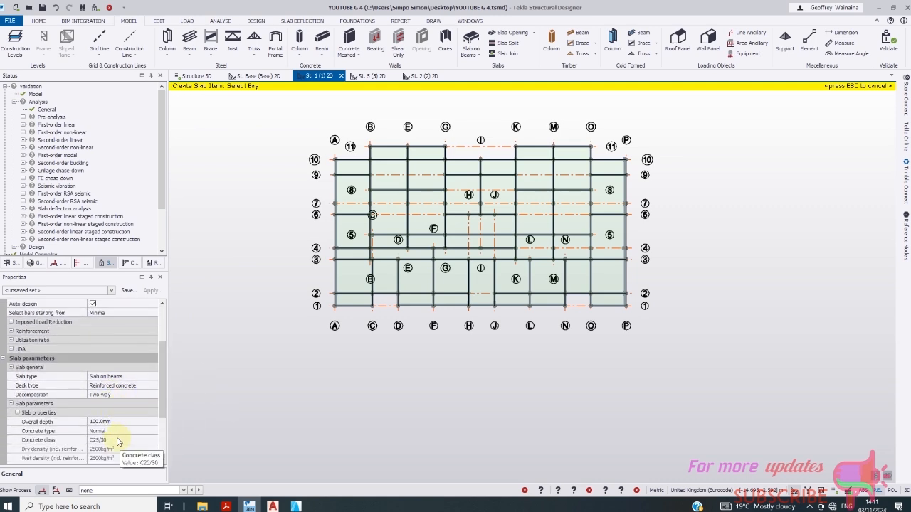
left_click(104, 421)
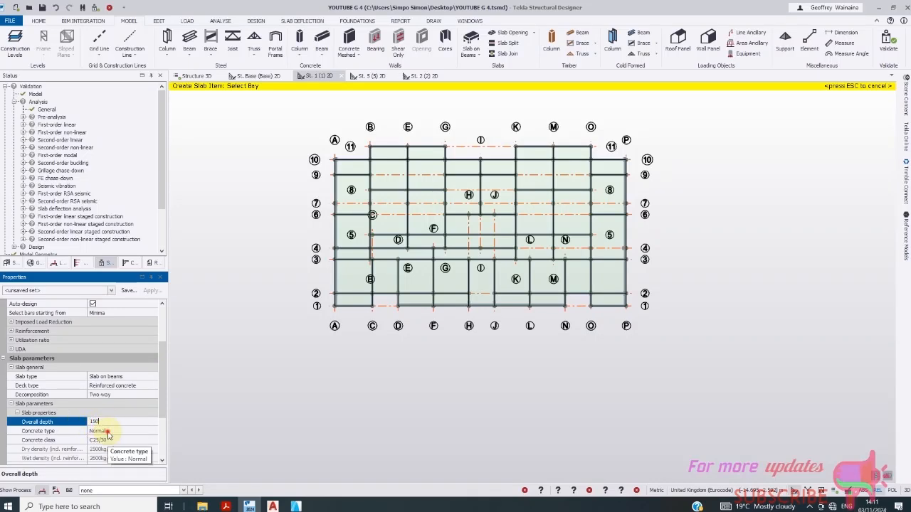
key("Return")
- Set the slab assignment to New Slab so that the selected bays form a separate slab
left_click_drag(163, 358, 163, 359)
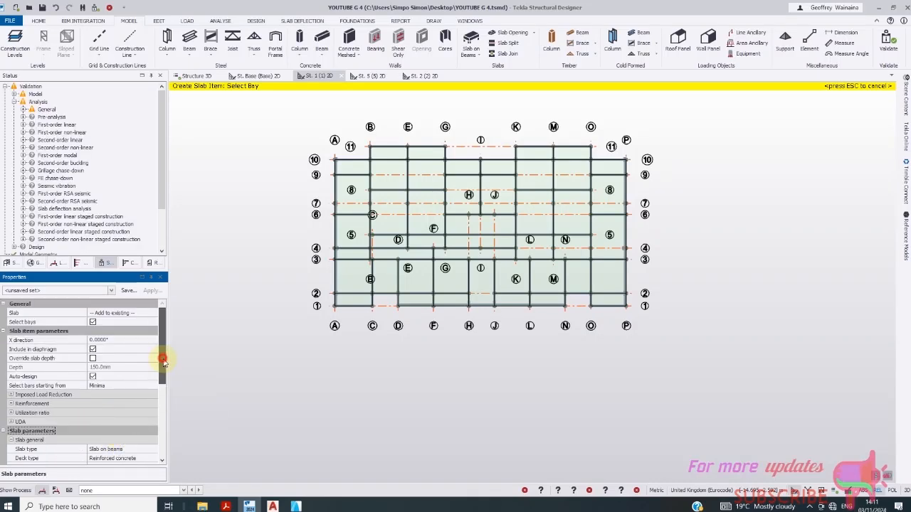
left_click(134, 314)
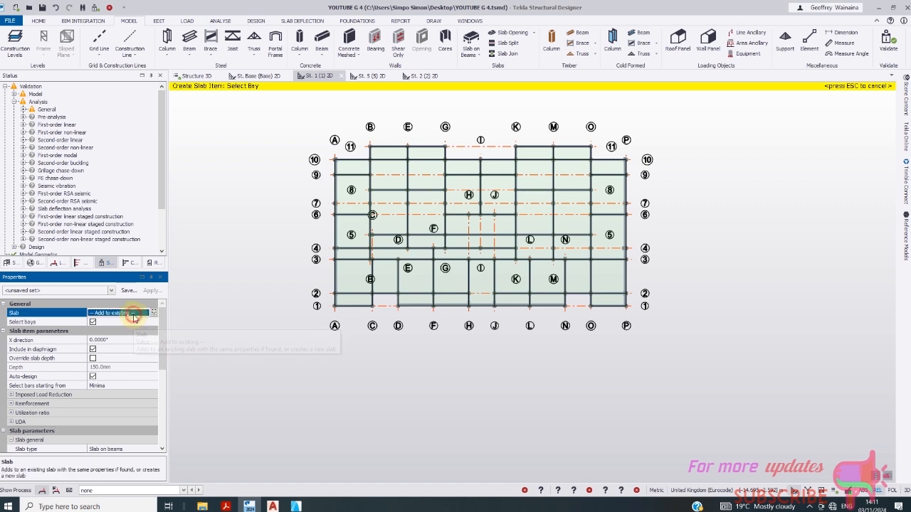
mouse_move(162, 341)
left_mouse_down()
mouse_move(164, 357)
mouse_move(162, 324)
left_mouse_up()
left_click(152, 314)
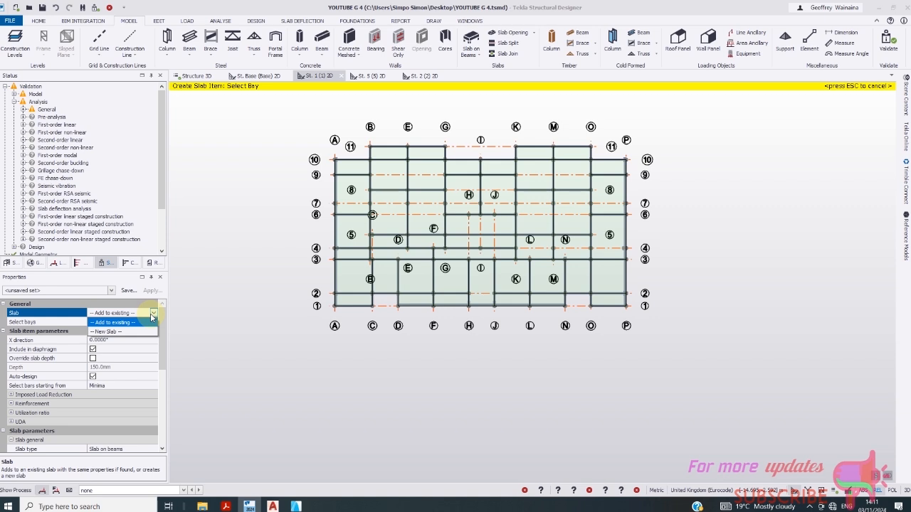
left_click(113, 333)
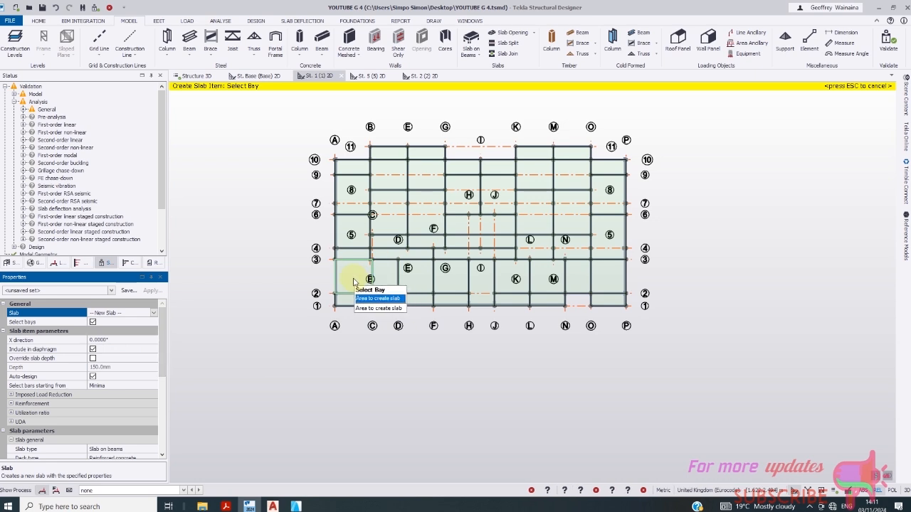
left_click(155, 314)
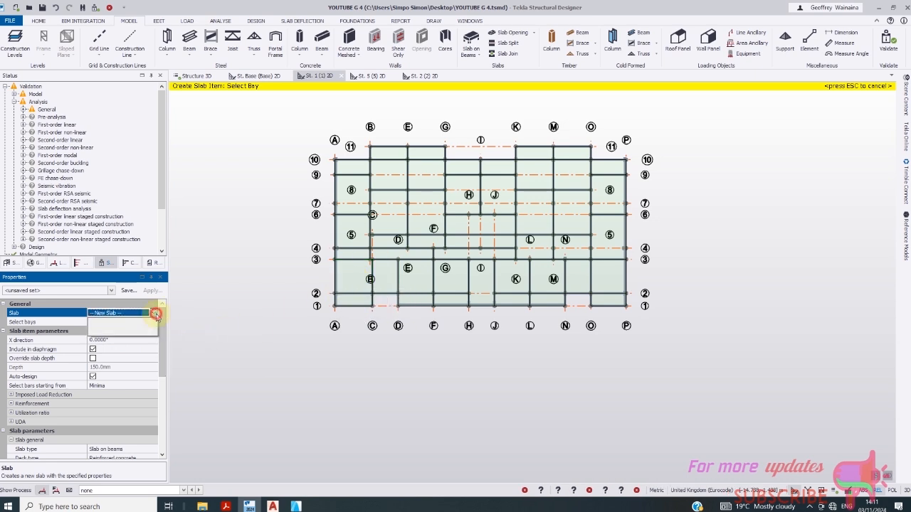
left_click(156, 315)
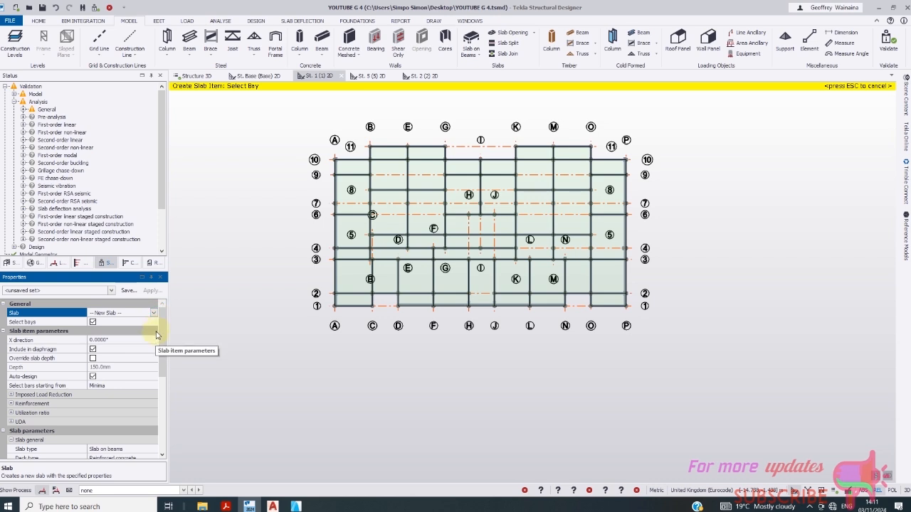
- Set the slab's top reinforcement to bar size 10 in both the outside and inside layers
left_click_drag(163, 338, 164, 351)
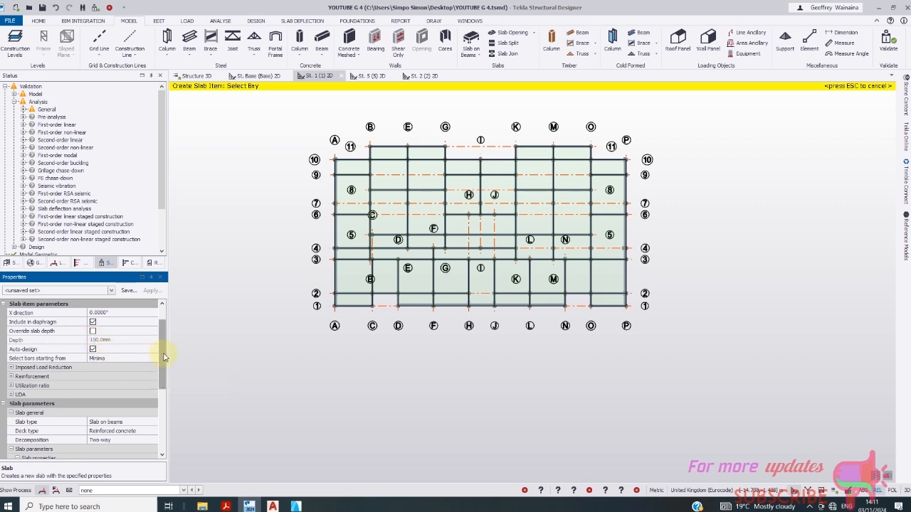
left_click_drag(164, 358, 167, 363)
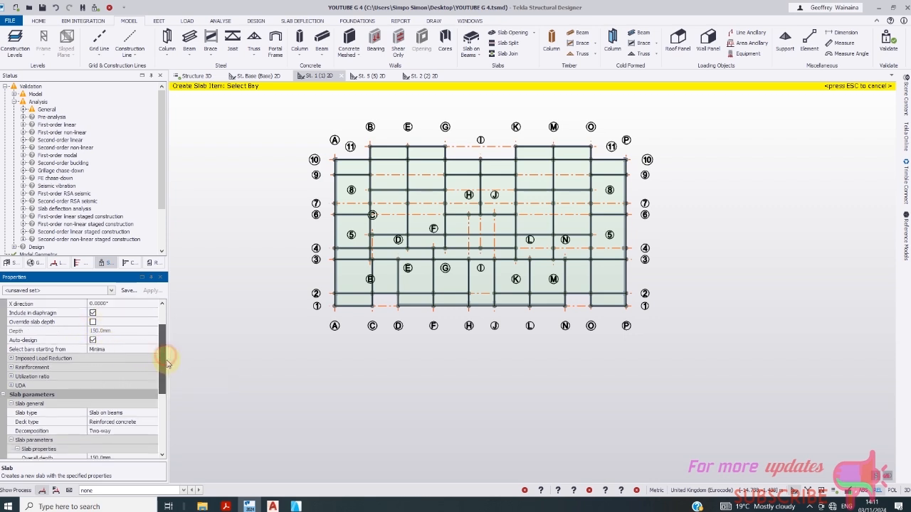
left_click(13, 358)
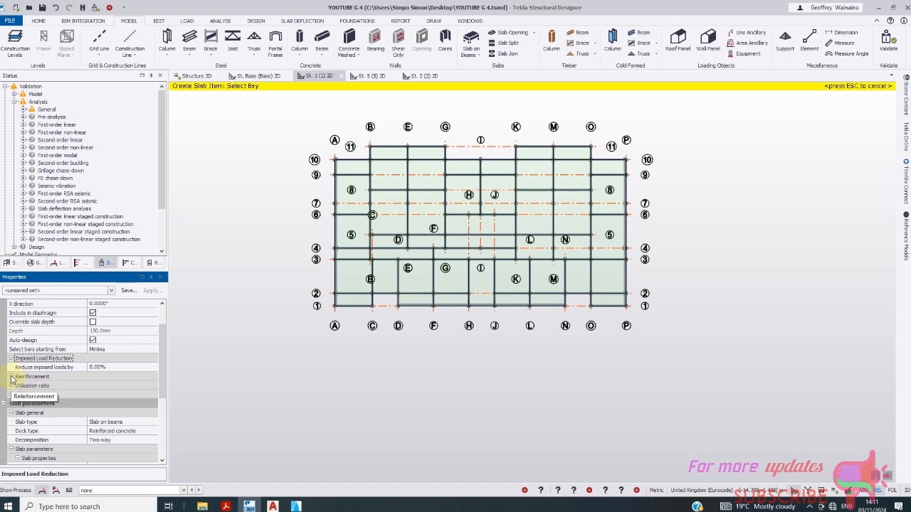
left_click(12, 378)
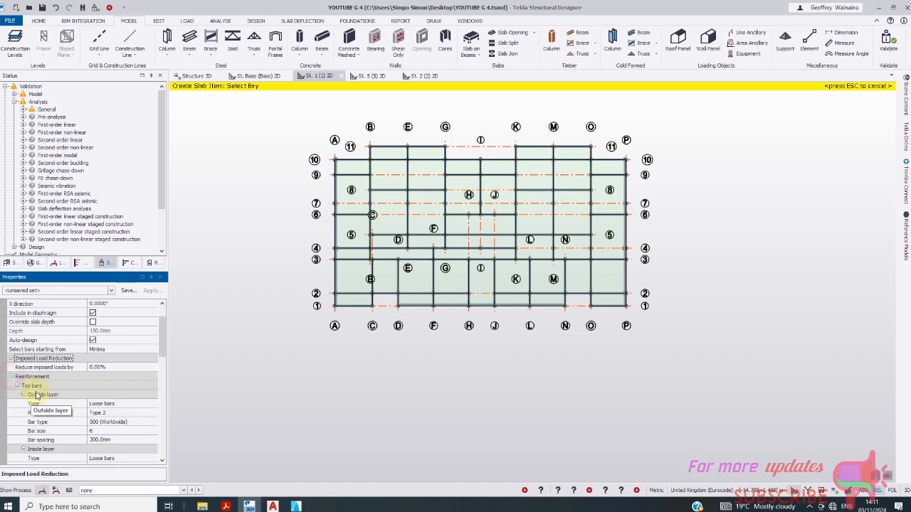
left_click(112, 432)
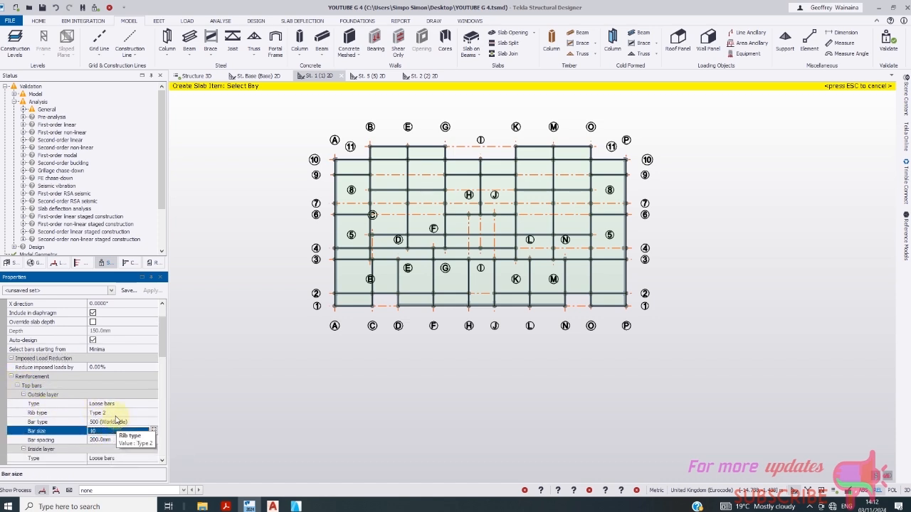
left_click_drag(163, 349, 163, 371)
left_click(104, 386)
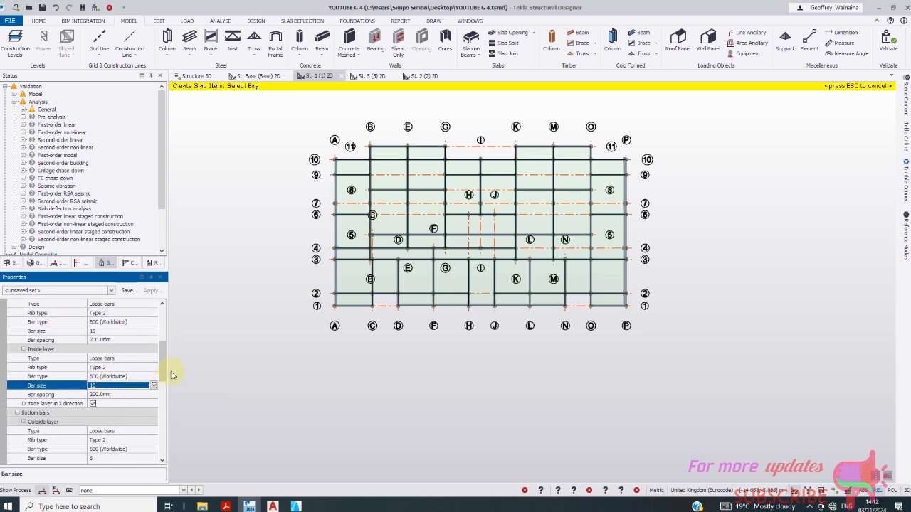
- Set the slab's bottom reinforcement to bar size 10 in both the outside and inside layers
left_click_drag(165, 368, 166, 389)
left_click(110, 395)
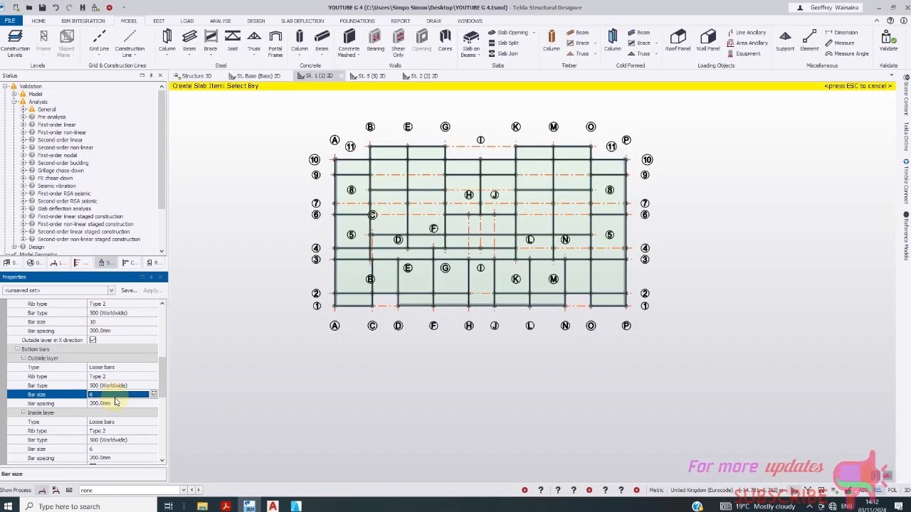
scroll(164, 421, "down", 3)
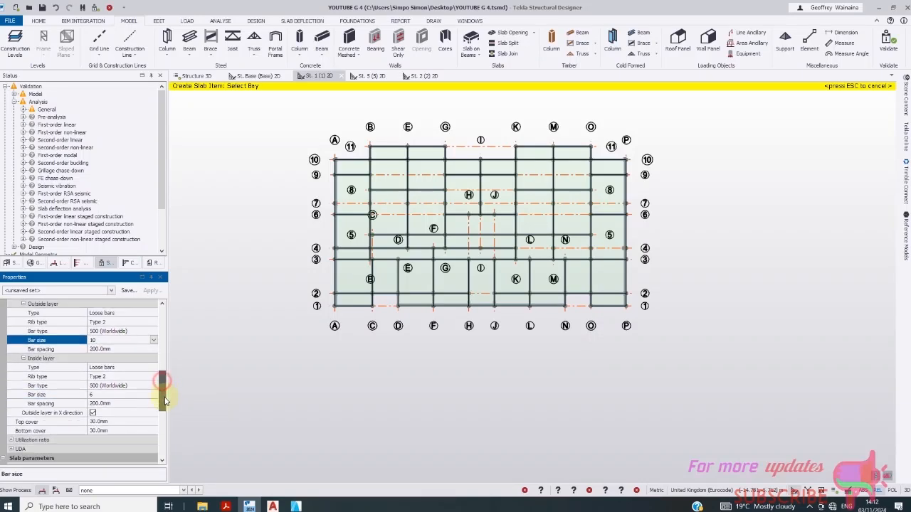
left_click(105, 386)
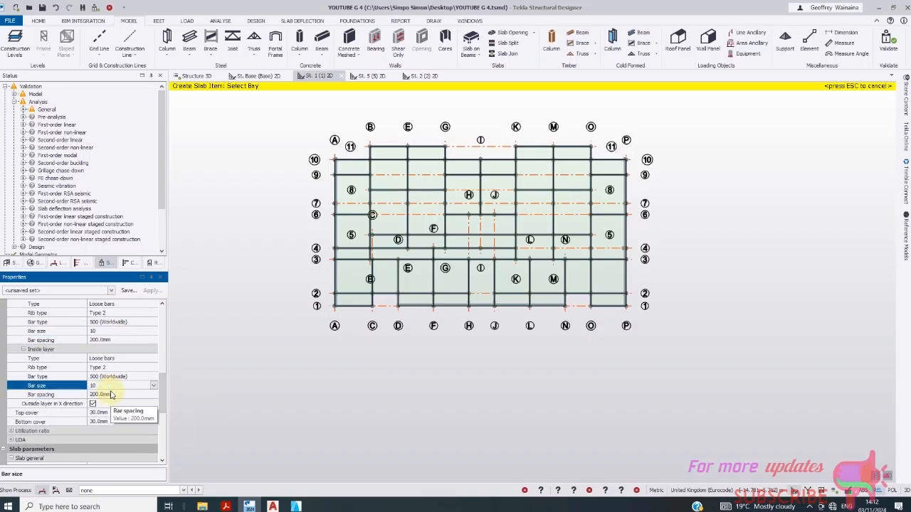
- Set both the top cover and the bottom cover of the slab reinforcement to 20 mm
scroll(141, 405, "down", 2)
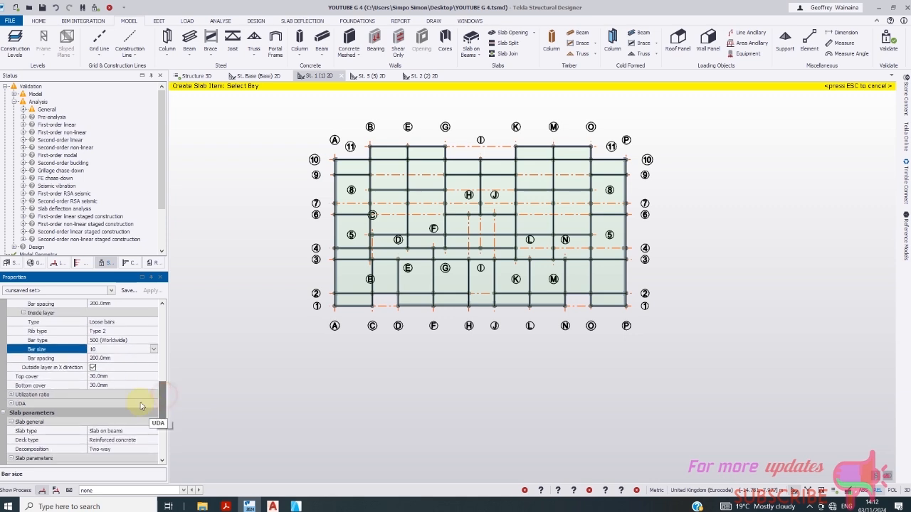
left_click(107, 379)
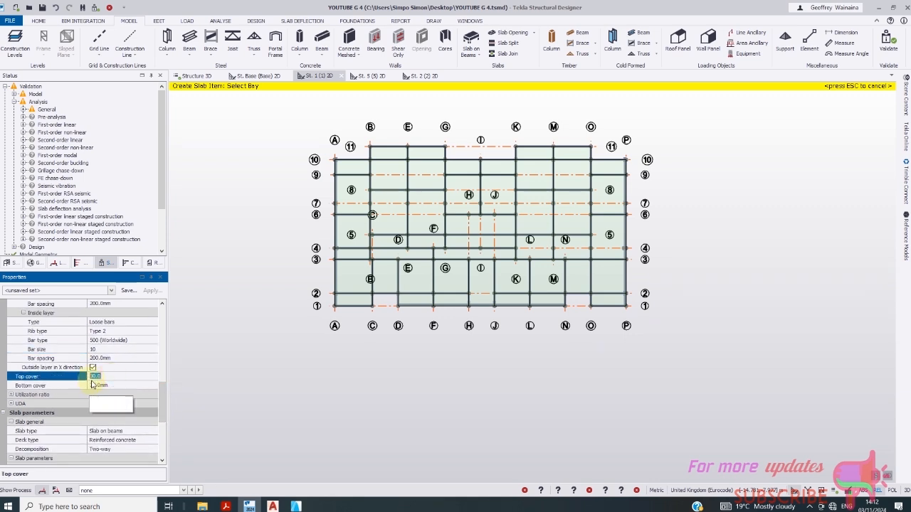
type("0")
left_click(110, 386)
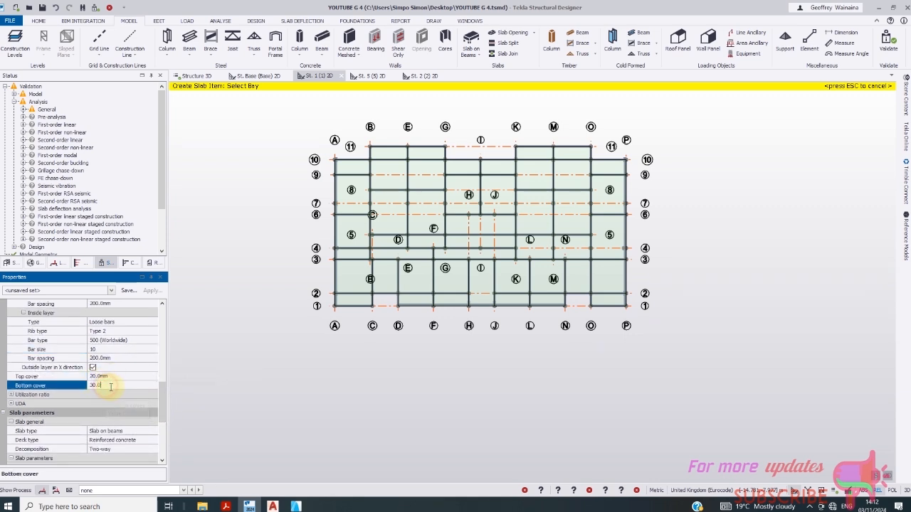
type("20")
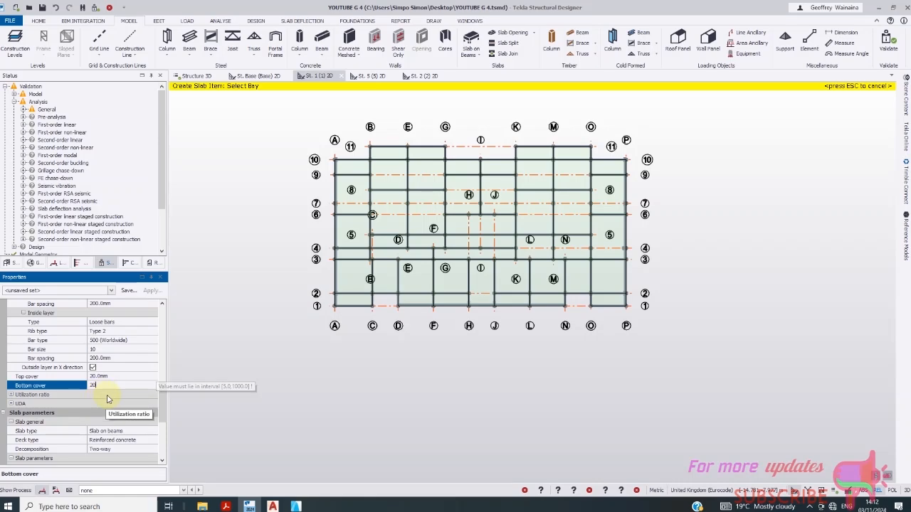
left_click_drag(162, 408, 162, 443)
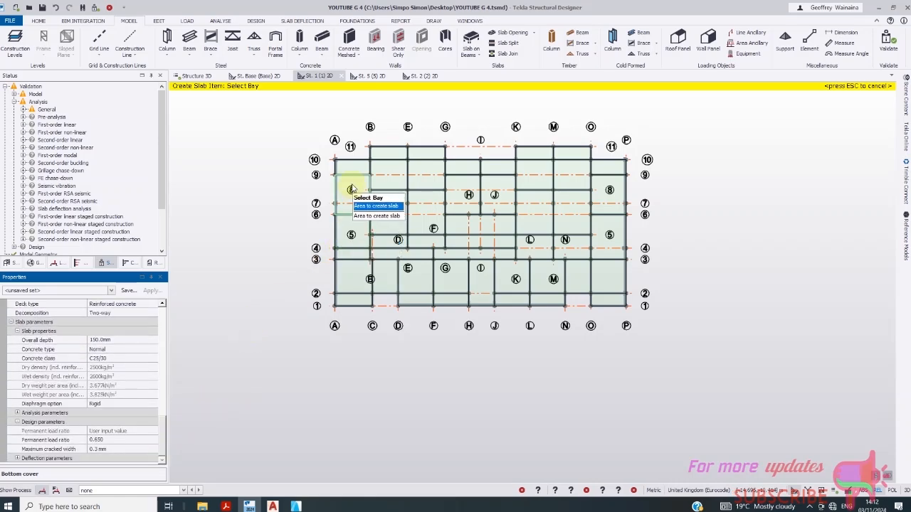
- Check the ground floor plan in Archicad and create slab items in Tekla in the bays from gridline A to H between gridlines 1 and 3
scroll(349, 189, "up", 2)
left_click(296, 506)
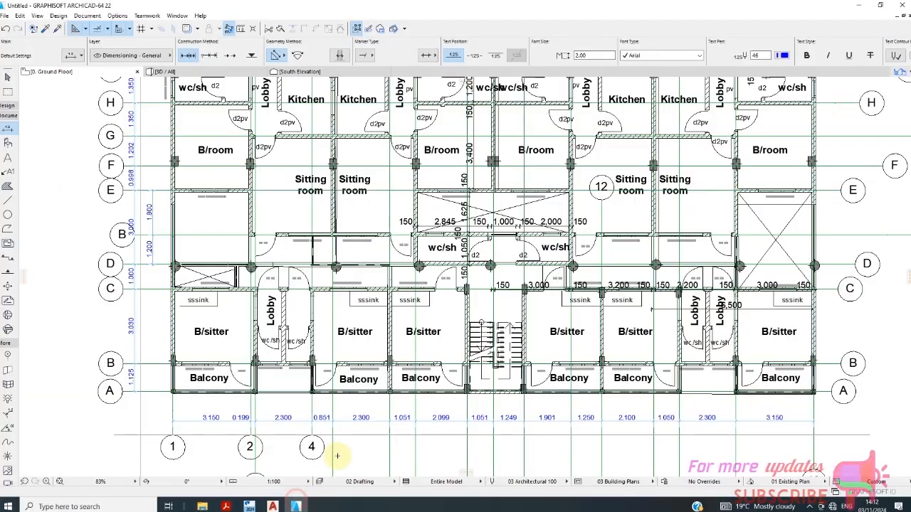
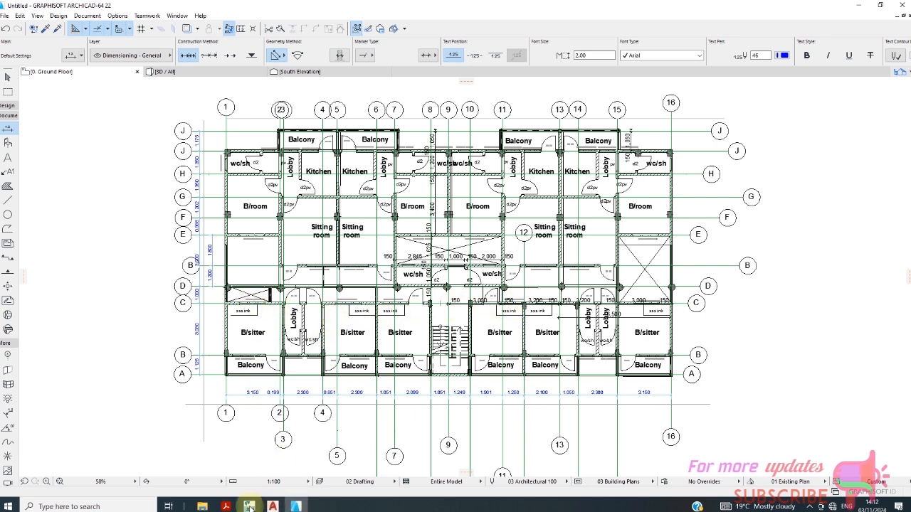
mouse_move(250, 506)
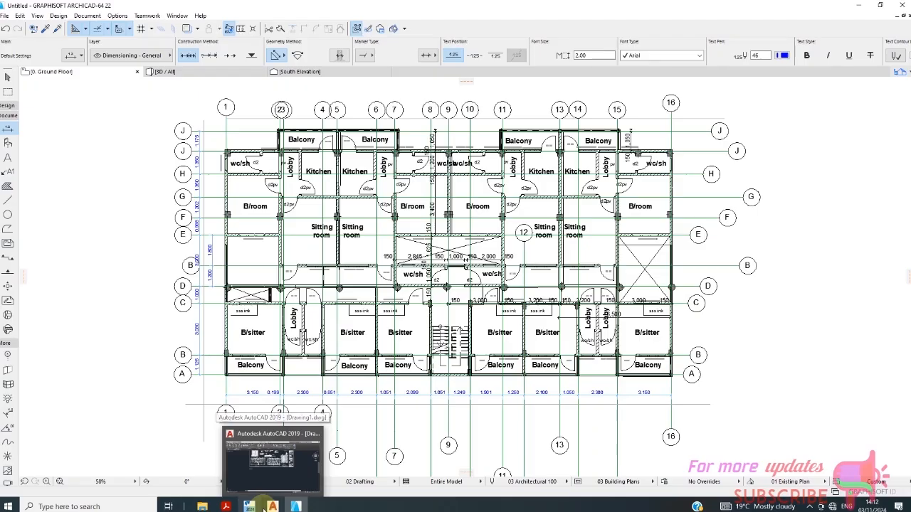
left_click(256, 505)
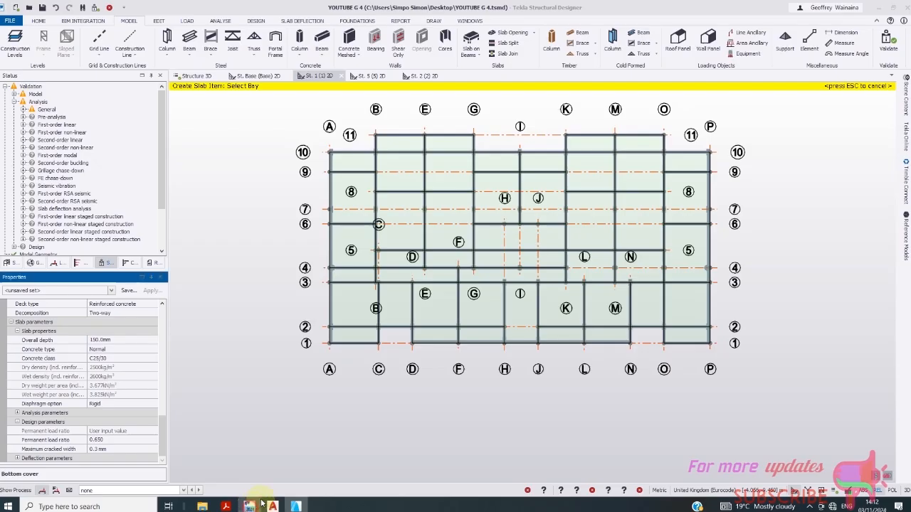
left_click(357, 341)
left_click(395, 326)
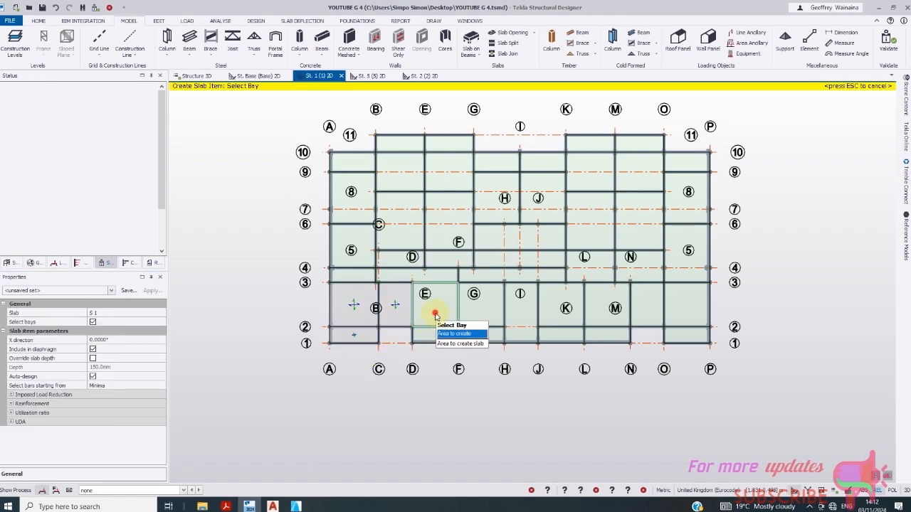
left_click(436, 315)
left_click(470, 324)
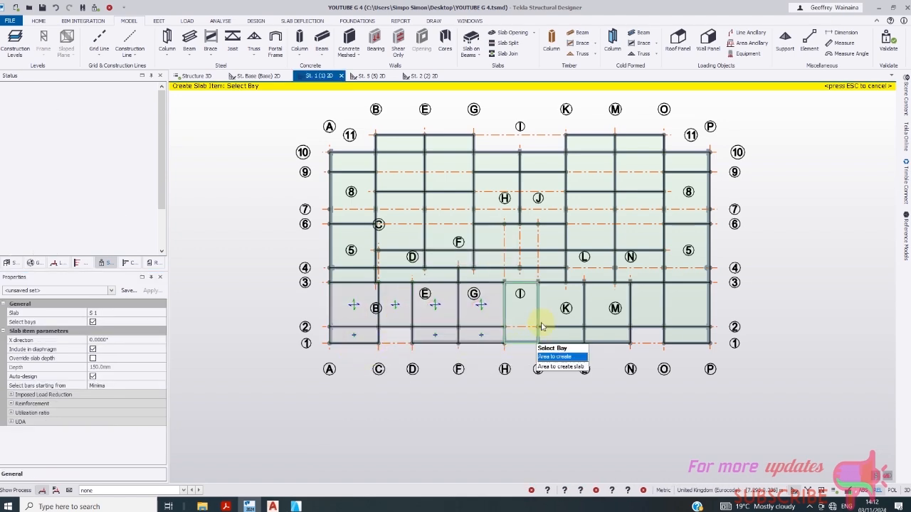
- Create slab items in the bays from gridline J to P between gridlines 1 and 3, leaving out the stair bay H–J
left_click(548, 306)
left_click(562, 340)
left_click(603, 336)
left_click(603, 309)
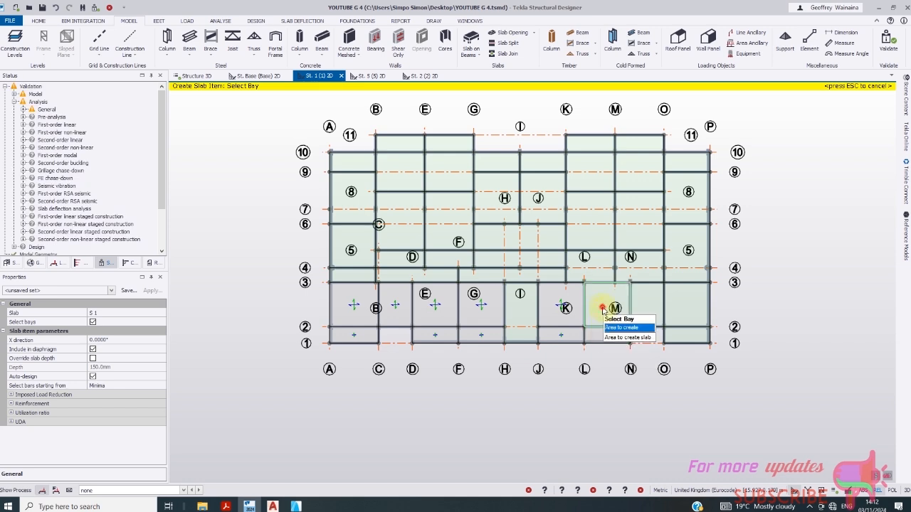
left_click(644, 306)
left_click(681, 309)
left_click(695, 336)
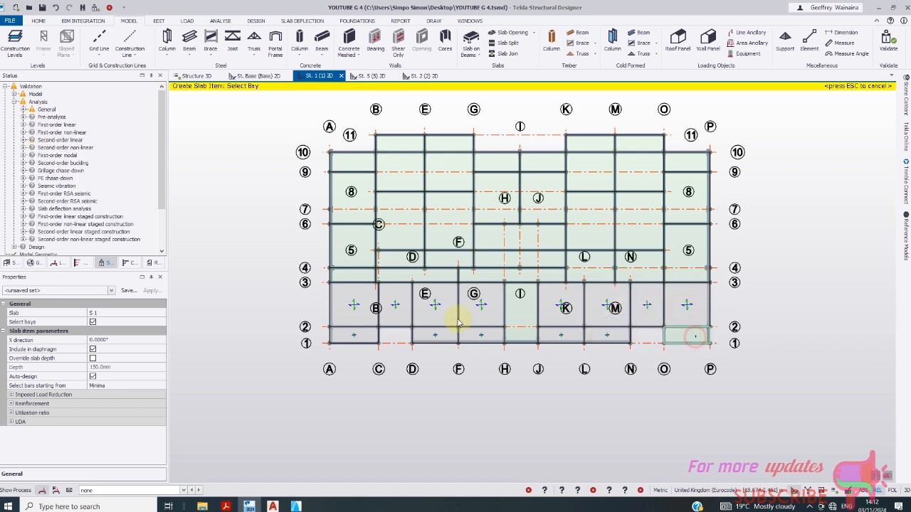
- Create slab items in the bays from B to K between gridlines 3 and 4, and from K to O between gridlines 3 and 5
left_click(418, 278)
left_click(512, 277)
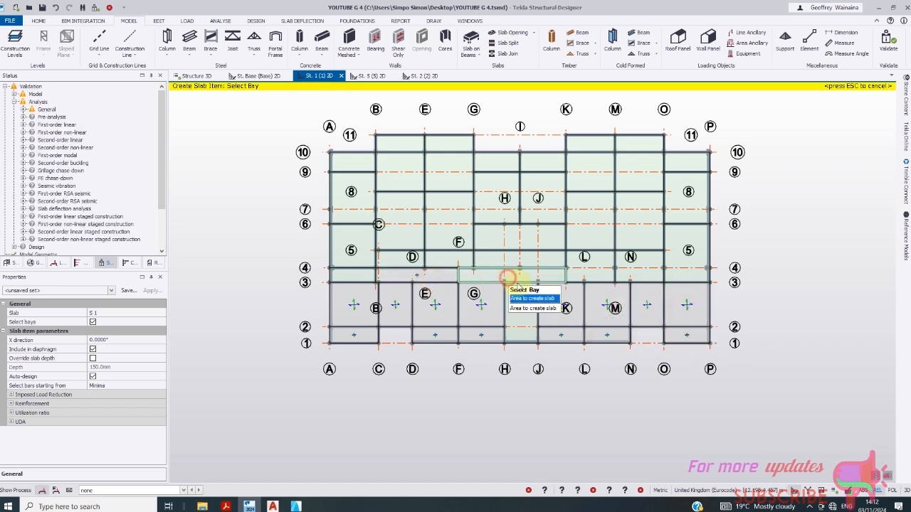
left_click(588, 282)
left_click(635, 279)
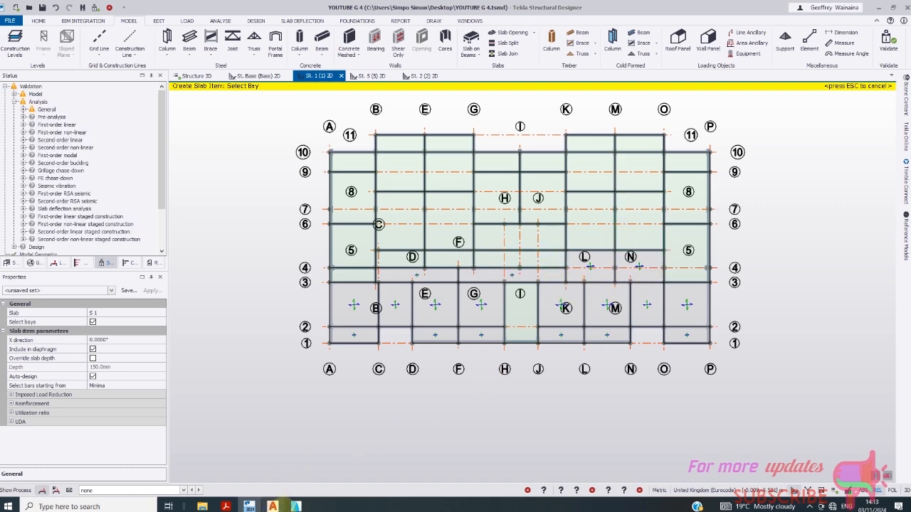
- Check the Archicad floor plan and create Tekla slab items in bay G–K between gridlines 4 and 5 and bays K–O between 5 and 8
left_click(296, 506)
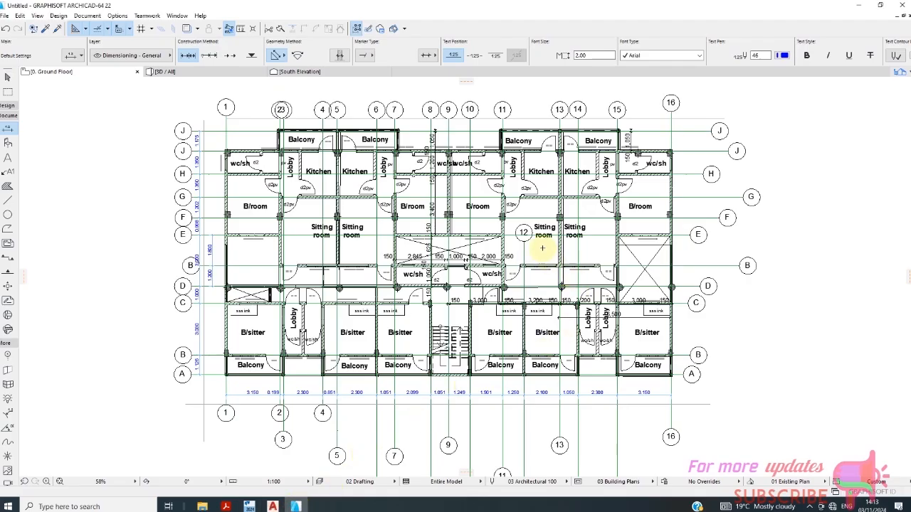
scroll(542, 252, "up", 3)
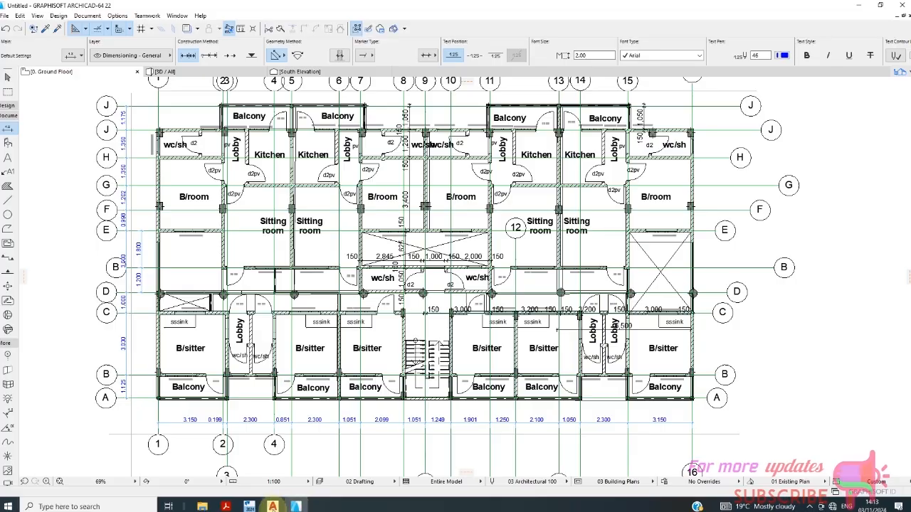
left_click(249, 506)
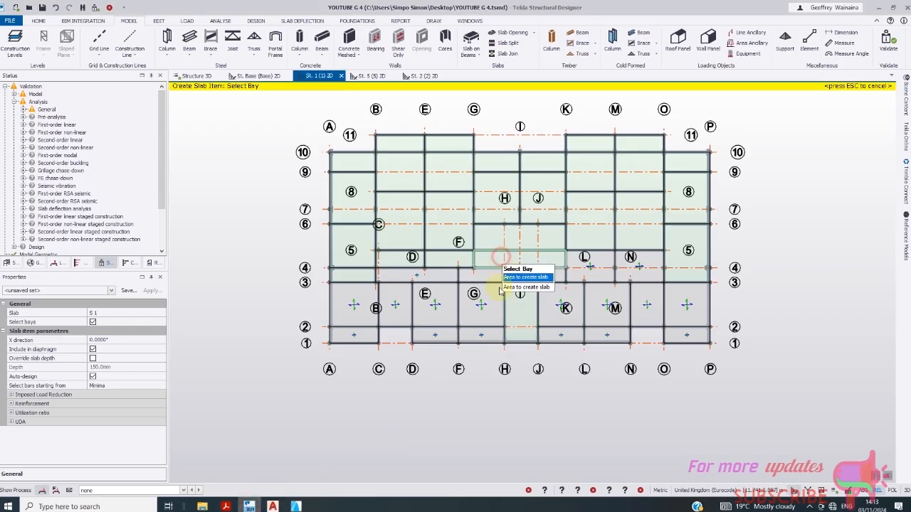
left_click(501, 289)
left_click(590, 229)
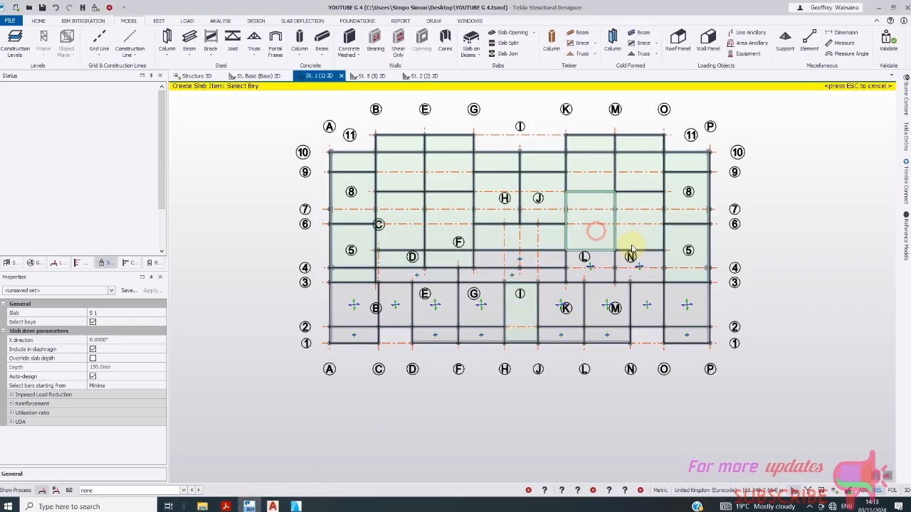
- Create slab items in the O–P bays between gridlines 6 and 10 and the K–O bays between gridlines 8 and 11
left_click(681, 206)
left_click(681, 159)
left_click(642, 179)
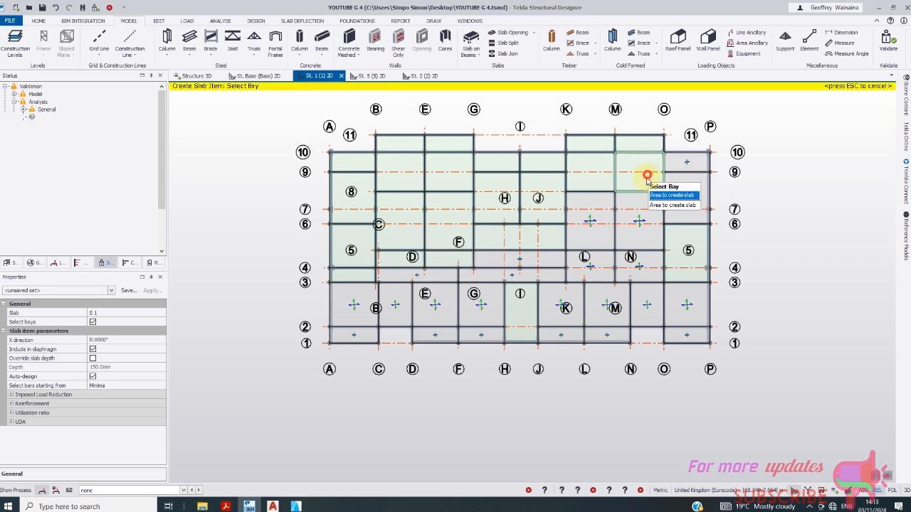
left_click(610, 163)
left_click(596, 149)
left_click(635, 150)
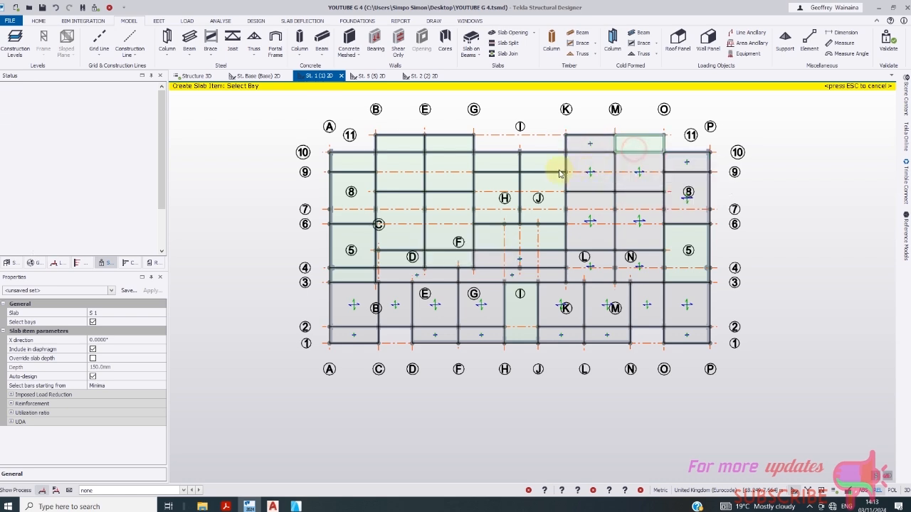
- Create slab items in the four bays from gridline G to K between gridlines 6 and 10
left_click(549, 170)
left_click(540, 200)
left_click(506, 199)
left_click(506, 165)
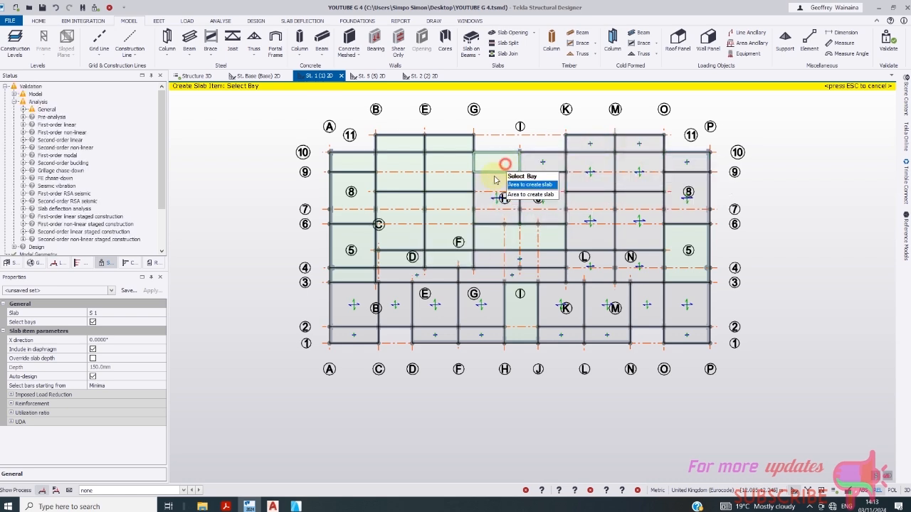
- Create slab items in the four bays from gridline B to G between gridlines 8 and 11
left_click(449, 177)
left_click(458, 147)
left_click(413, 148)
left_click(403, 172)
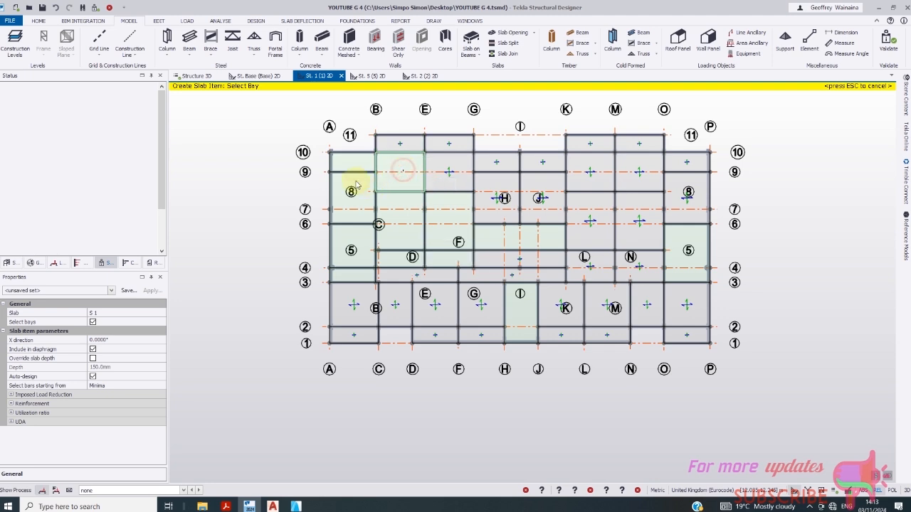
- Create slab items in the A–B bays between gridlines 6 and 10 and the B–G bays between gridlines 5 and 8
left_click(355, 188)
left_click(363, 166)
left_click(403, 228)
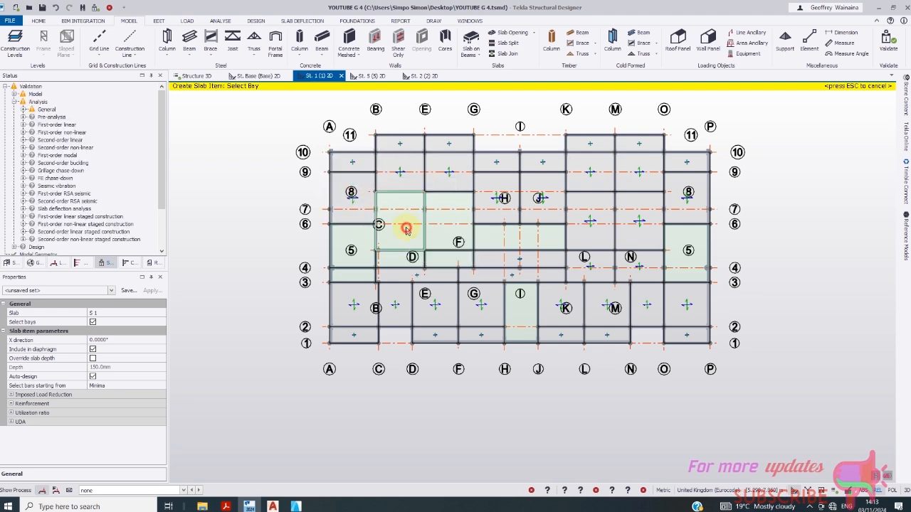
left_click(449, 235)
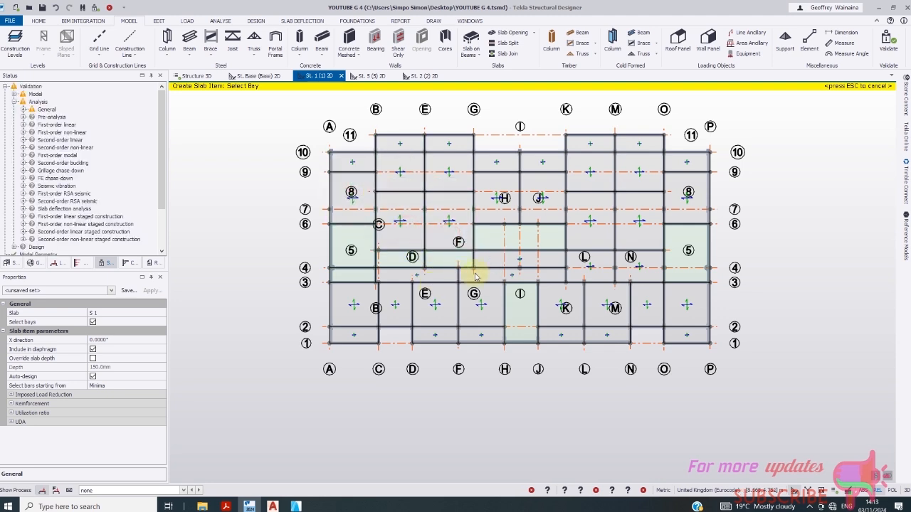
- Recheck the Archicad plan and create Tekla slab items in bays B–G between gridlines 4 and 5 and bay A–B between 4 and 6
left_click(294, 506)
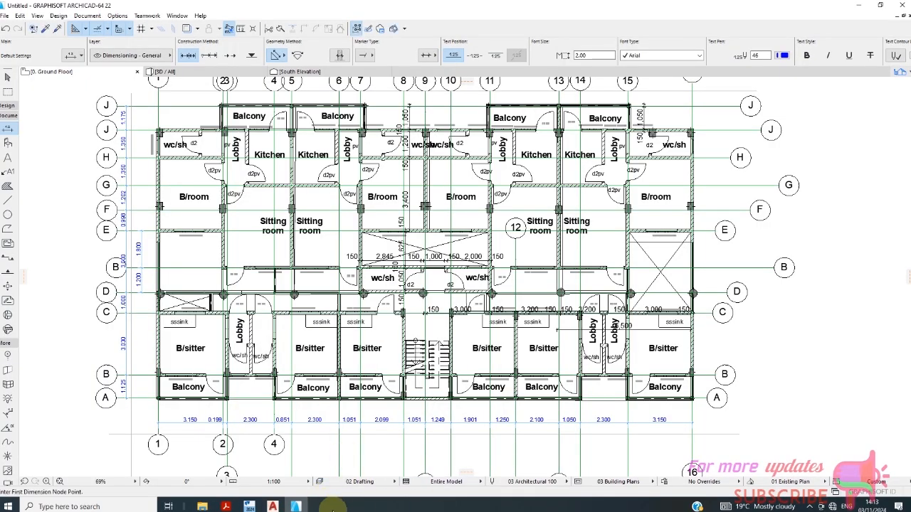
left_click(249, 506)
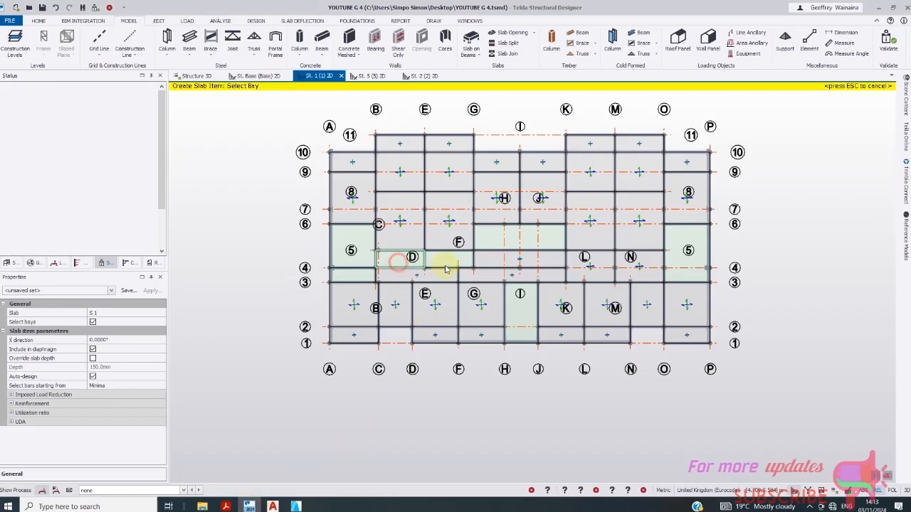
left_click(358, 253)
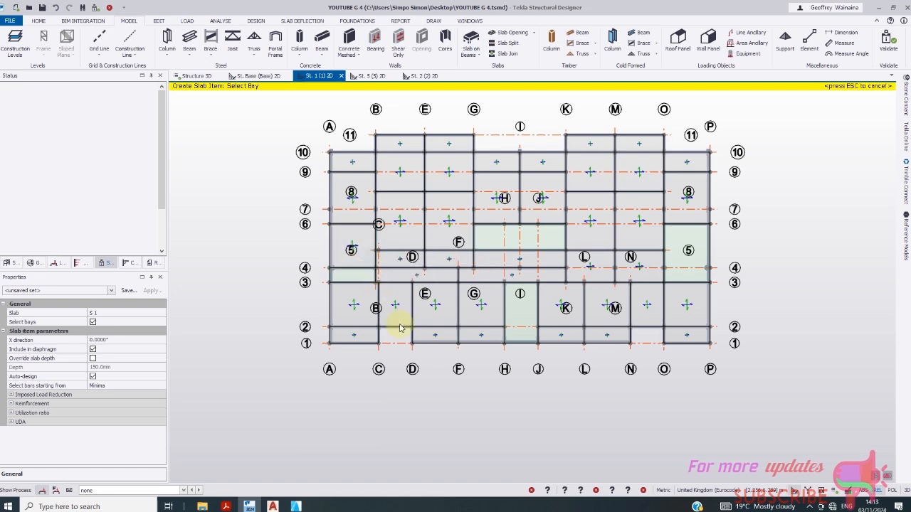
- Validate the model with the whole structure shown in the 3D view
scroll(341, 334, "down", 3)
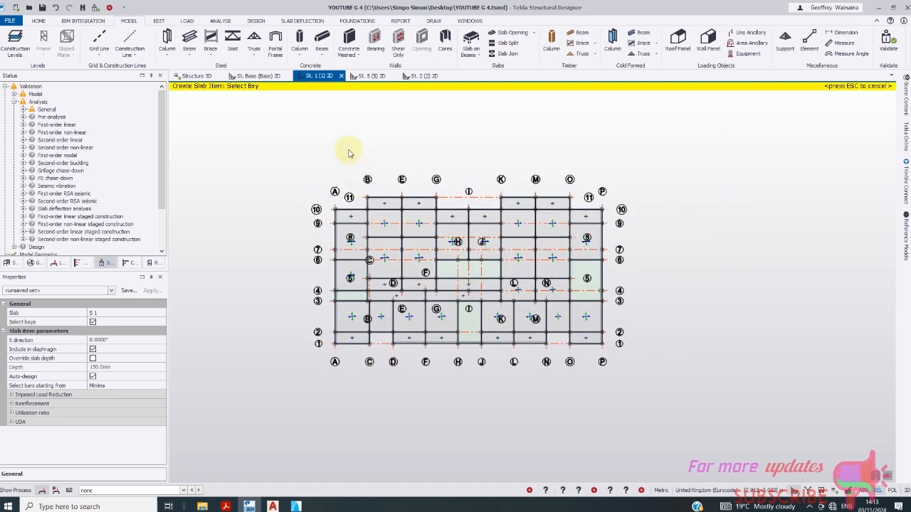
left_click(193, 75)
mouse_move(404, 344)
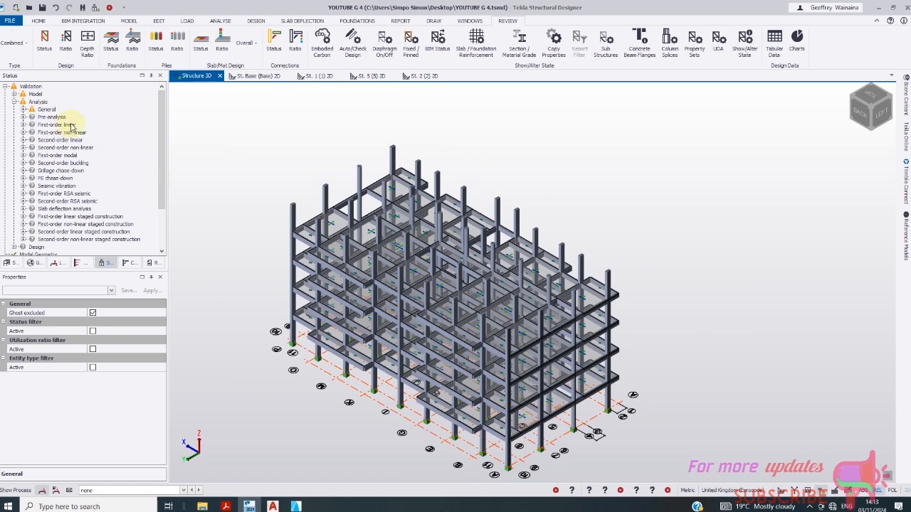
left_click(95, 7)
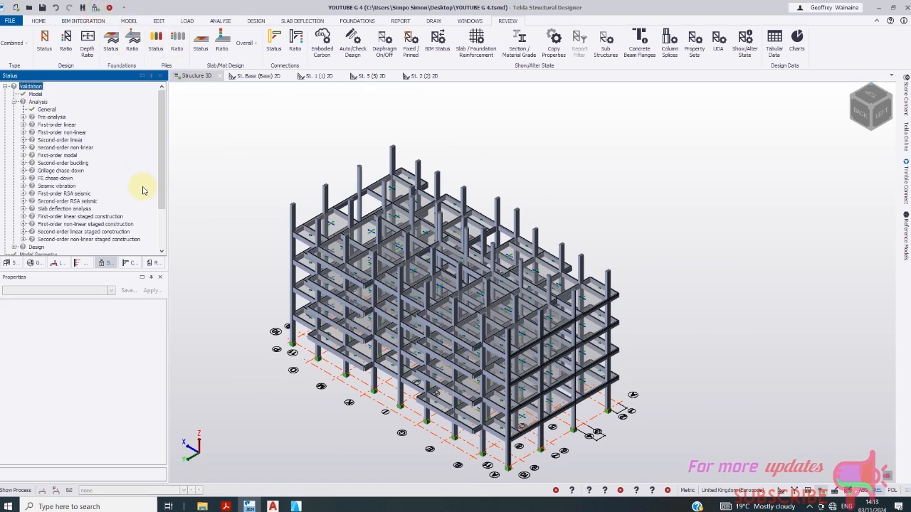
scroll(341, 265, "up", 4)
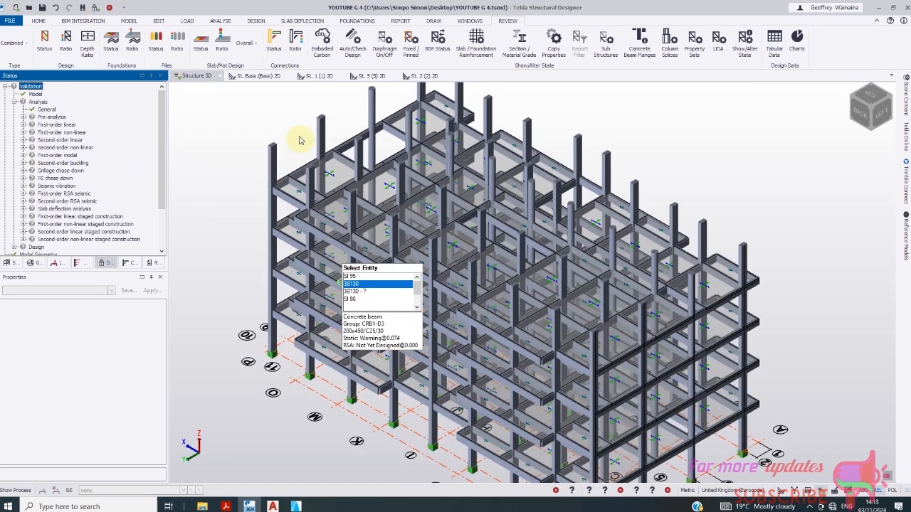
- Return to the St. 1 2D plan and examine the bays that have no slab
left_click(318, 76)
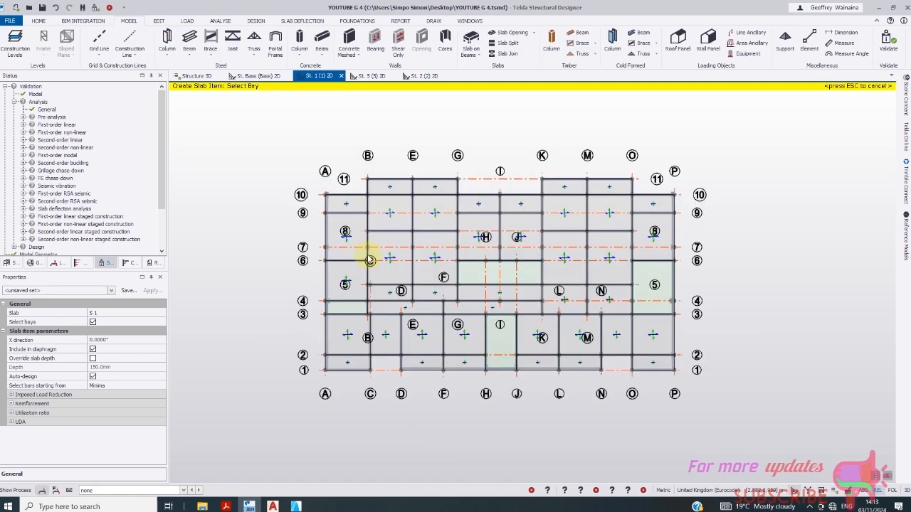
scroll(379, 268, "down", 2)
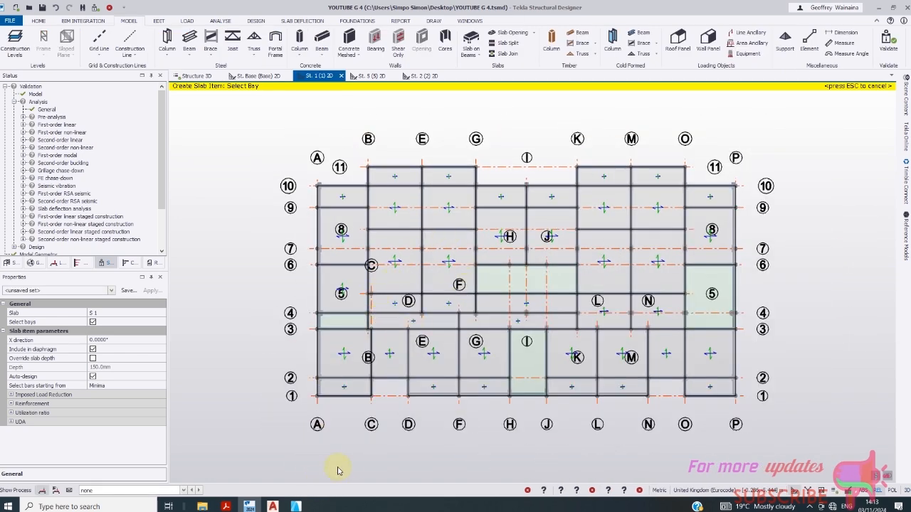
scroll(321, 359, "down", 1)
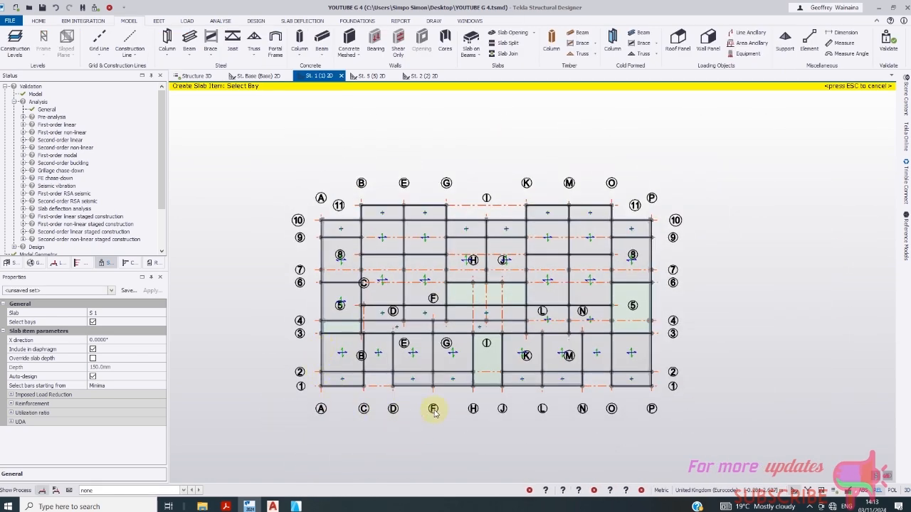
scroll(477, 416, "up", 3)
scroll(482, 366, "down", 3)
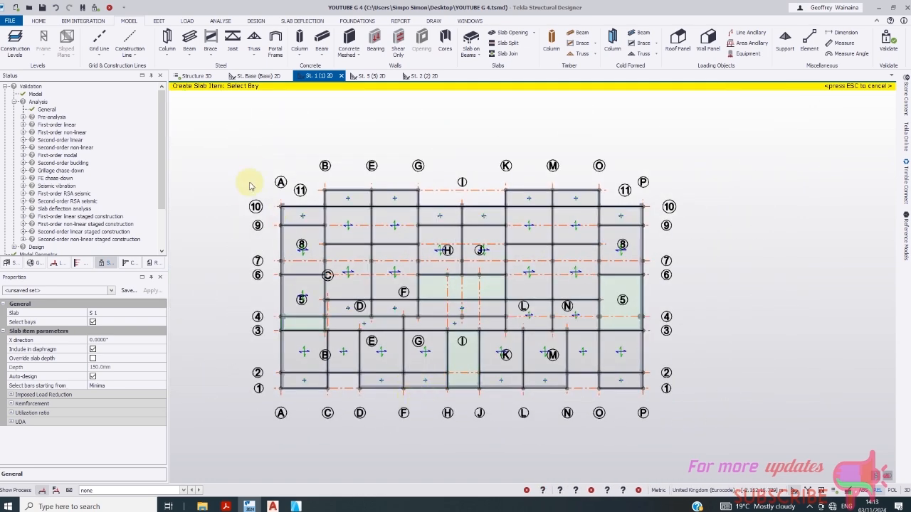
scroll(382, 345, "up", 1)
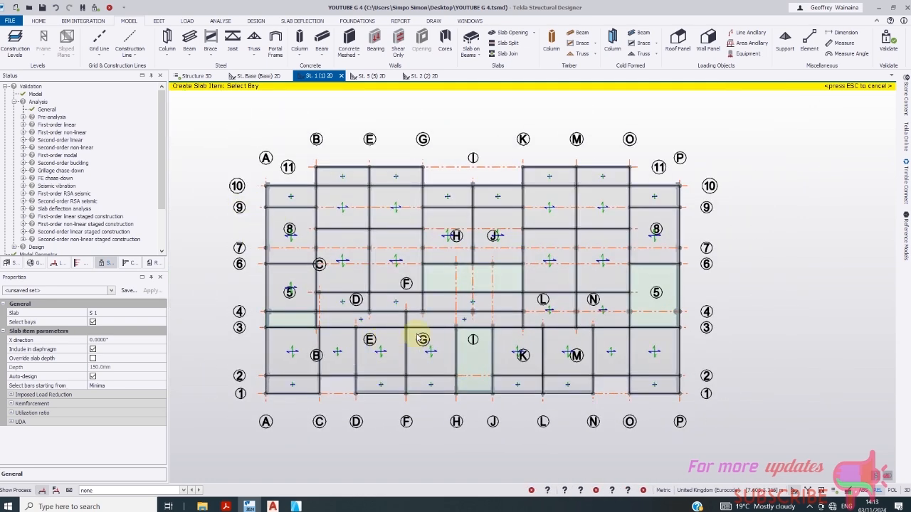
left_click(473, 370)
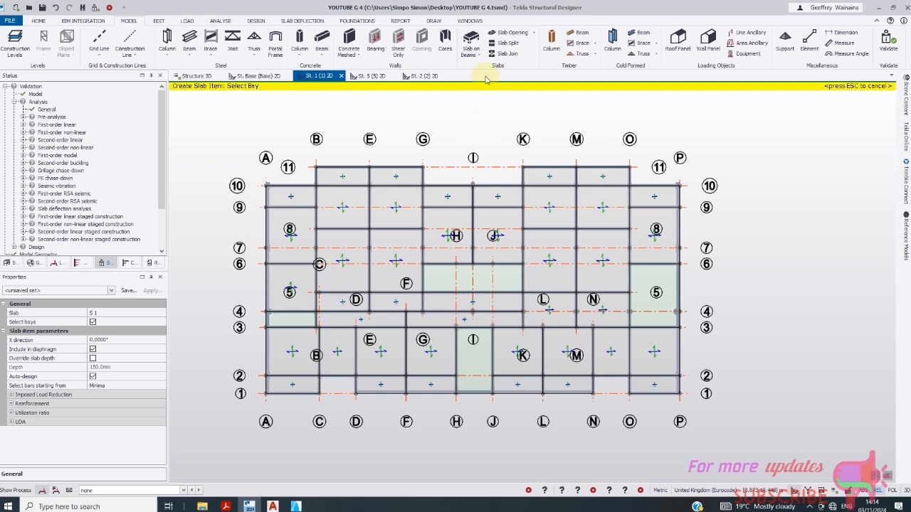
- Make the Dead loadcase active and start a patch load with its value set to 1 kN/m²
left_click(186, 22)
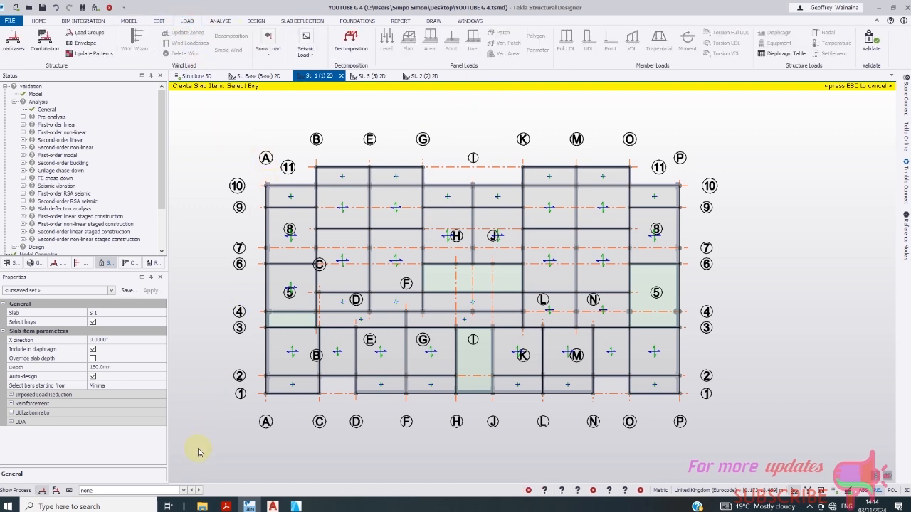
left_click(183, 491)
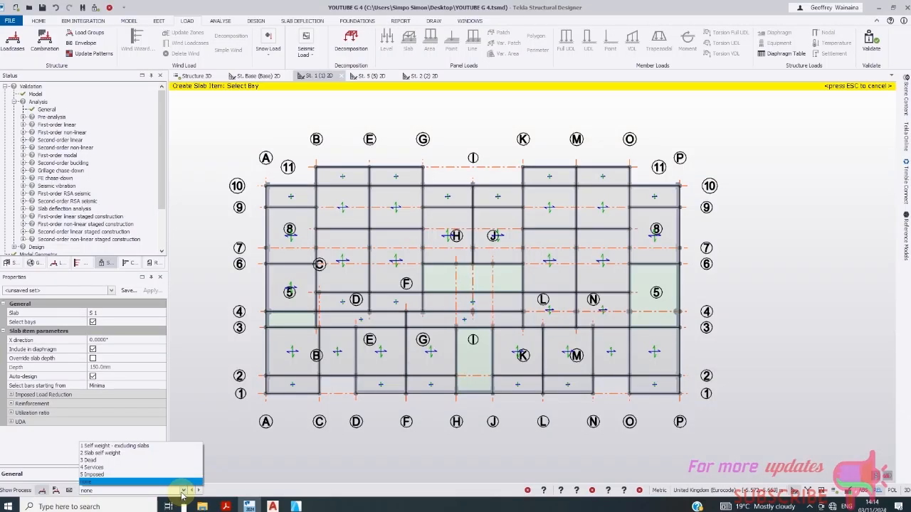
left_click(151, 460)
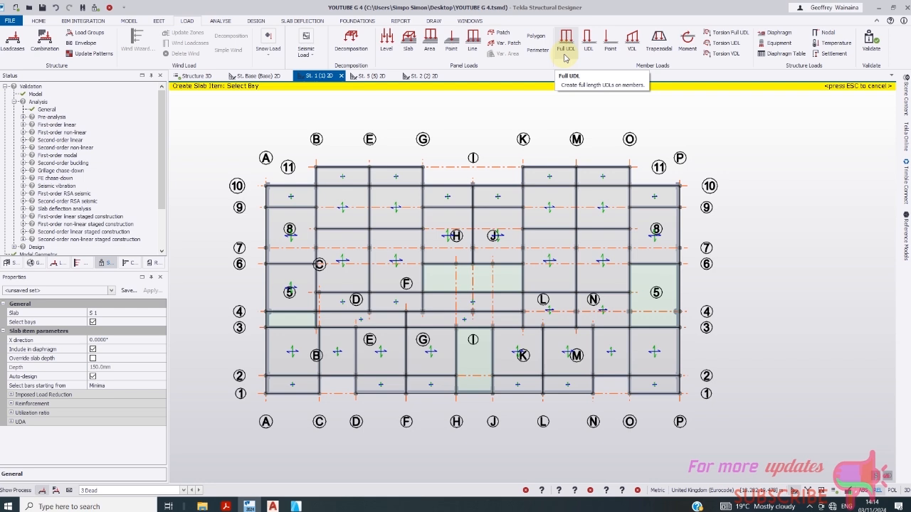
left_click(508, 37)
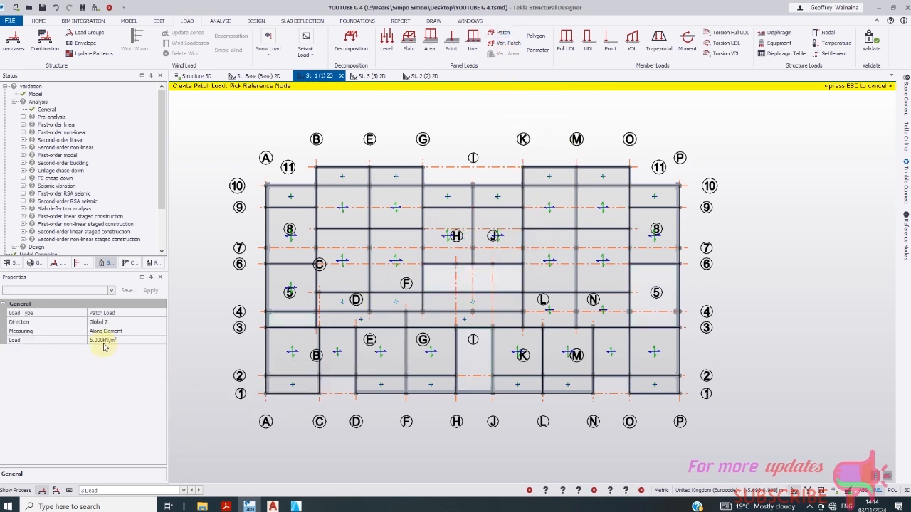
left_click(104, 341)
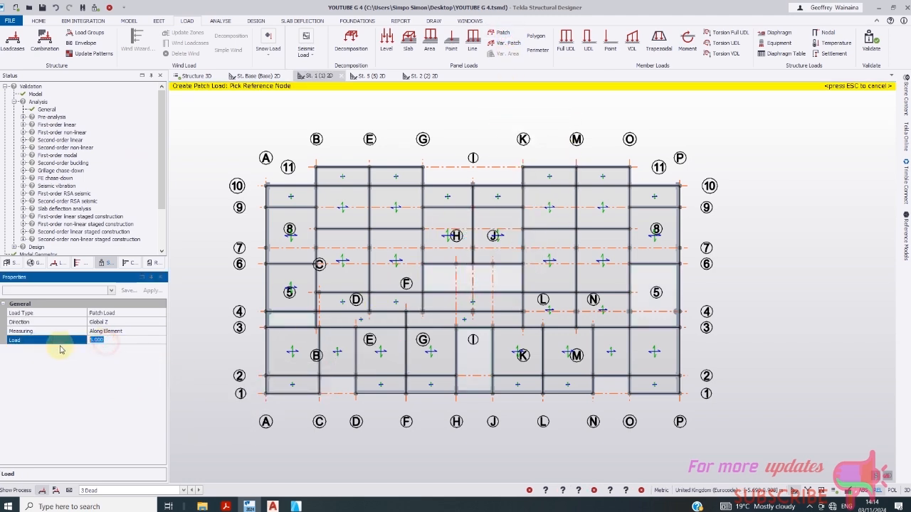
type("1")
key("Return")
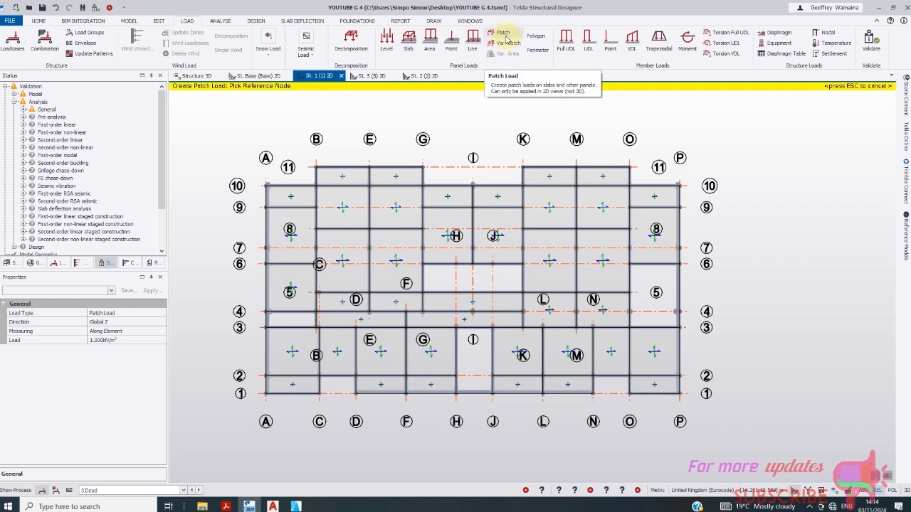
- Review the measuring and direction settings of the new load and change its load type to Area Load
left_click(127, 334)
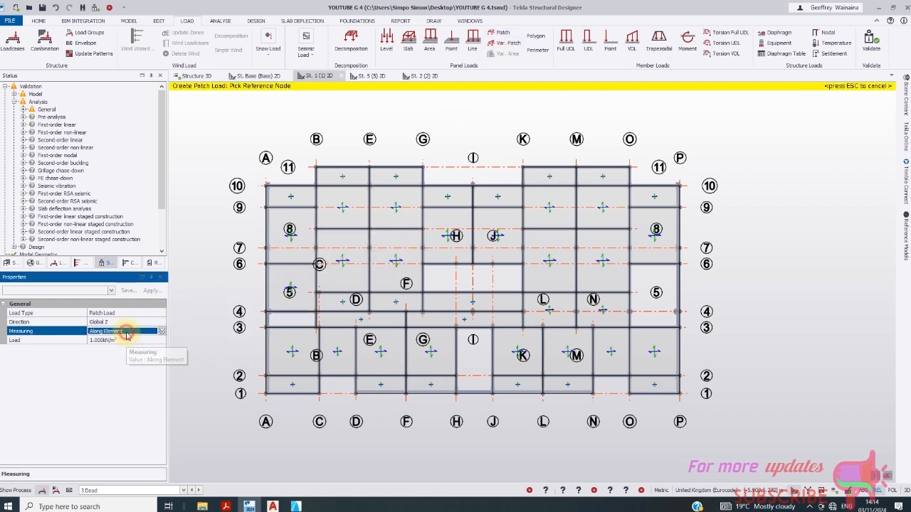
left_click(162, 332)
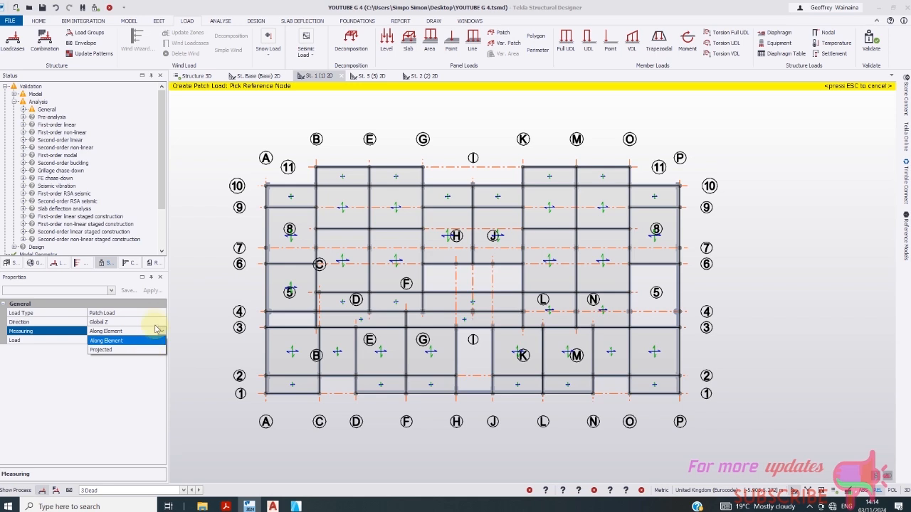
left_click(158, 323)
left_click(162, 323)
left_click(158, 314)
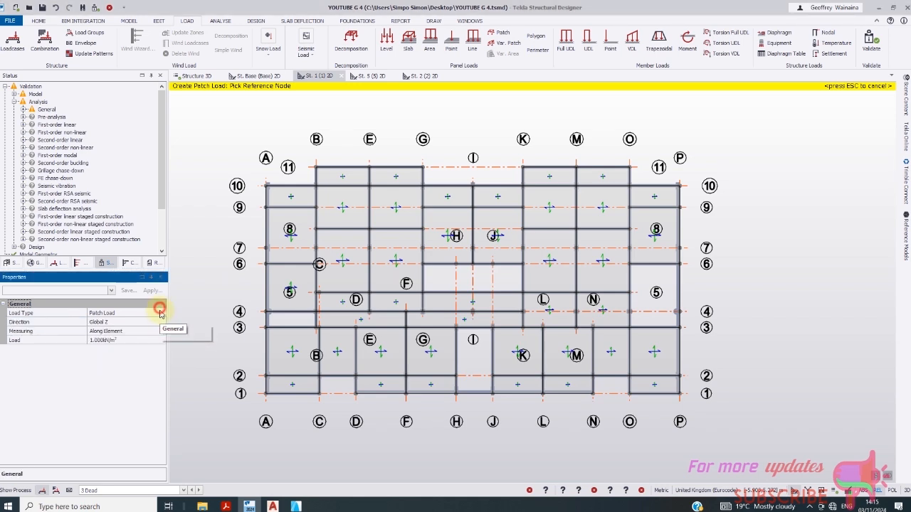
left_click(162, 314)
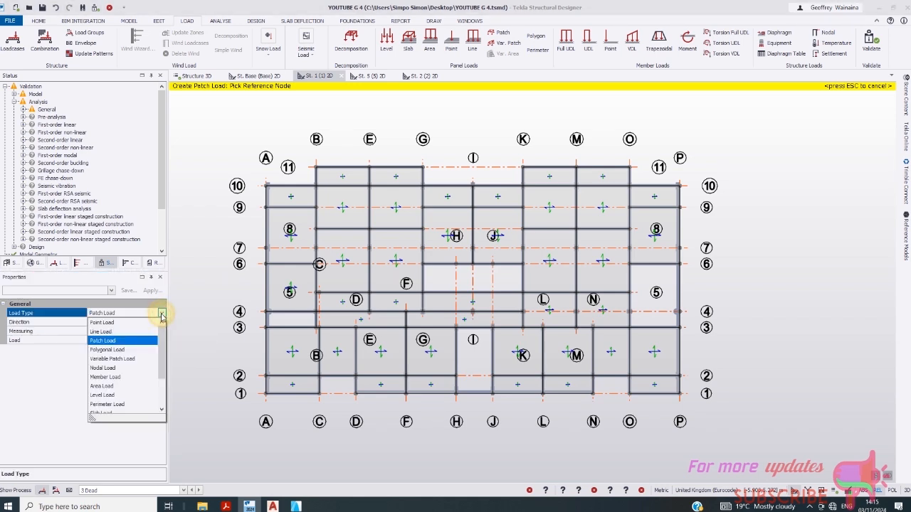
left_click_drag(163, 346, 164, 362)
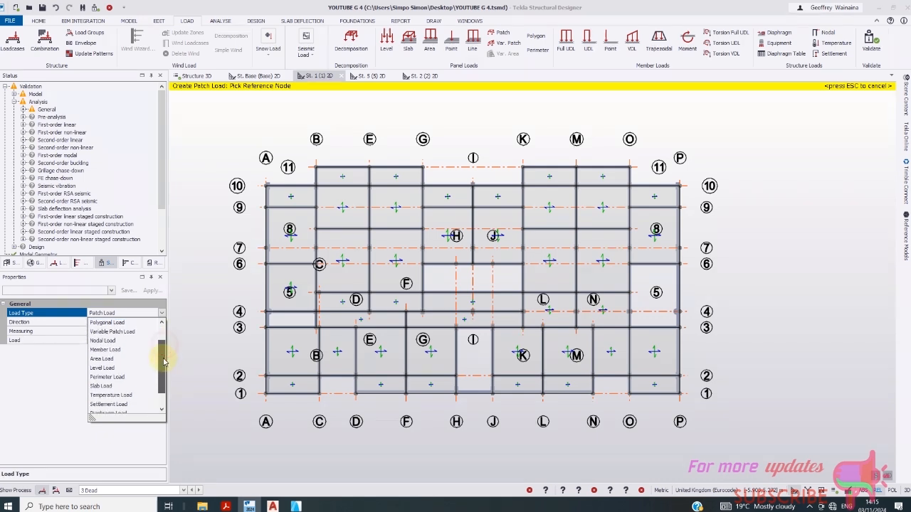
left_click(101, 359)
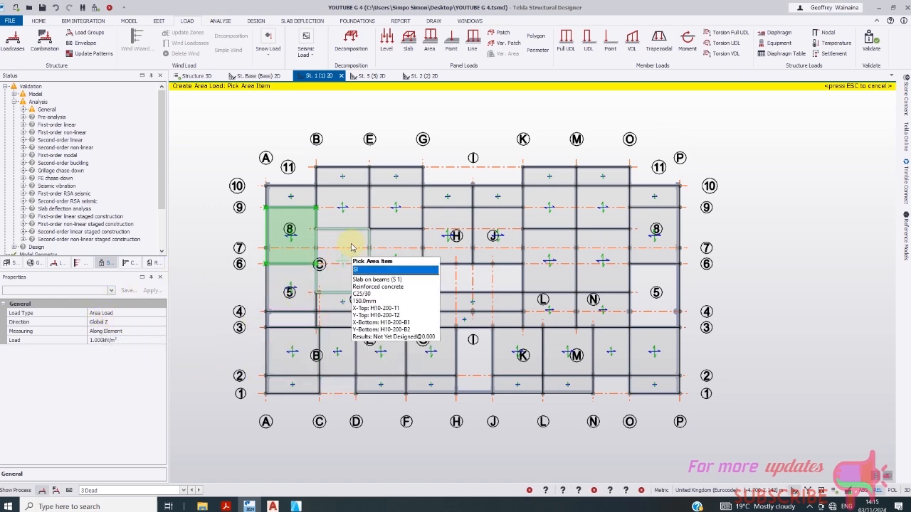
- Apply the 1 kN/m² dead area load to slabs A–B between gridlines 6 and 10, B–G between 5 and 11, and G–I between 6 and 10
left_click(303, 201)
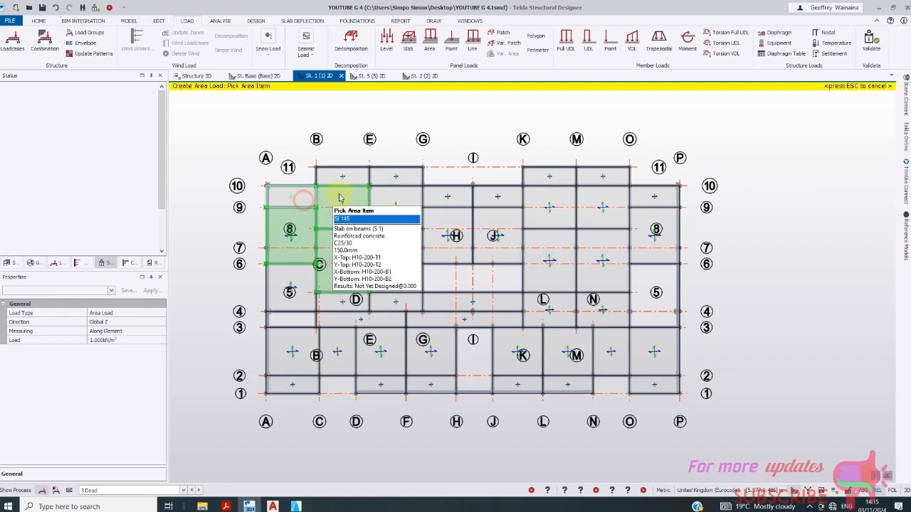
left_click(335, 173)
left_click(387, 179)
left_click(391, 202)
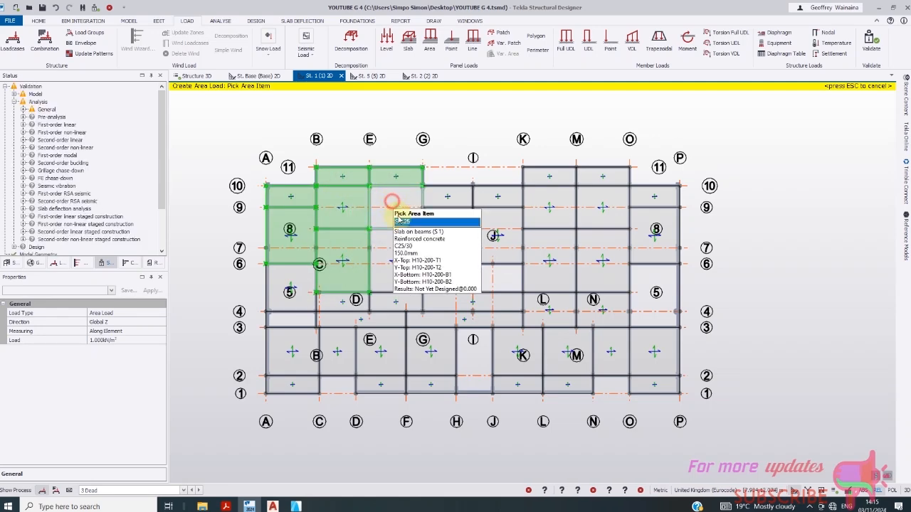
left_click(451, 203)
left_click(443, 234)
left_click(403, 256)
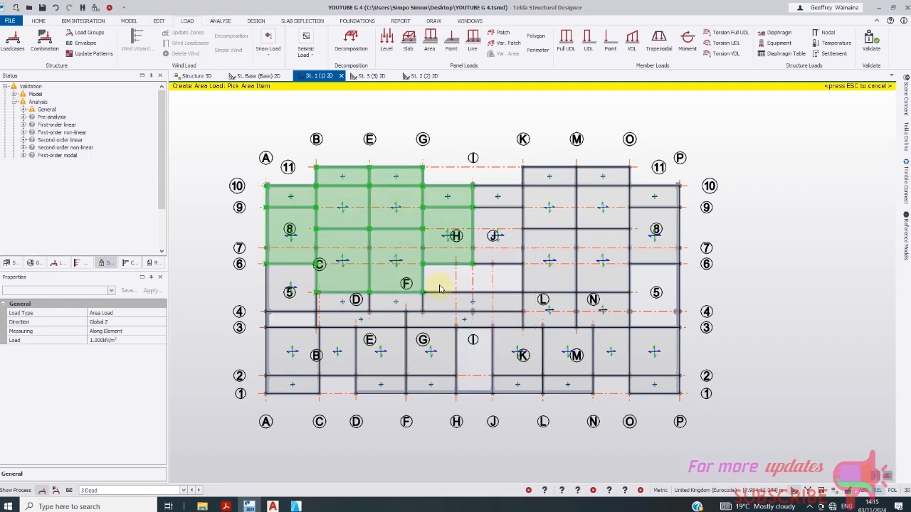
- Apply the dead area load to the slab strips from gridline B to K between gridlines 3 and 5
left_click(459, 306)
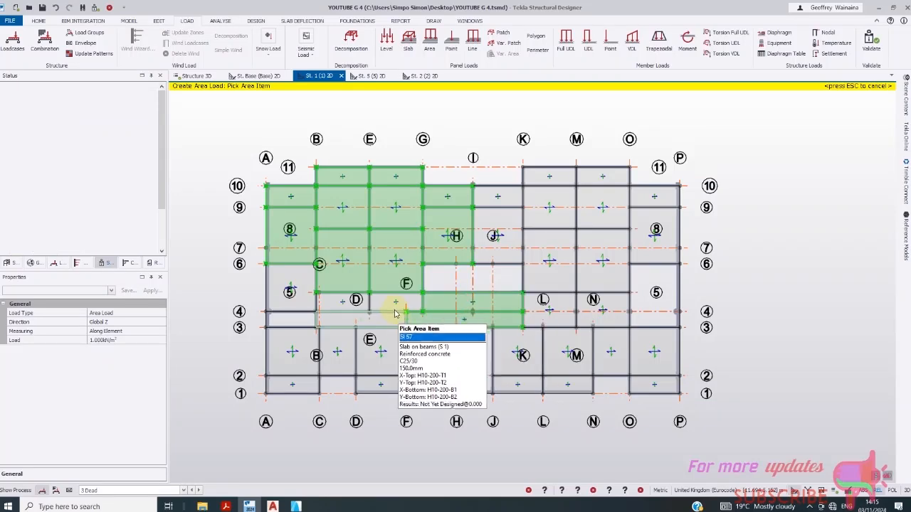
left_click(392, 305)
left_click(374, 321)
left_click(346, 308)
left_click(297, 324)
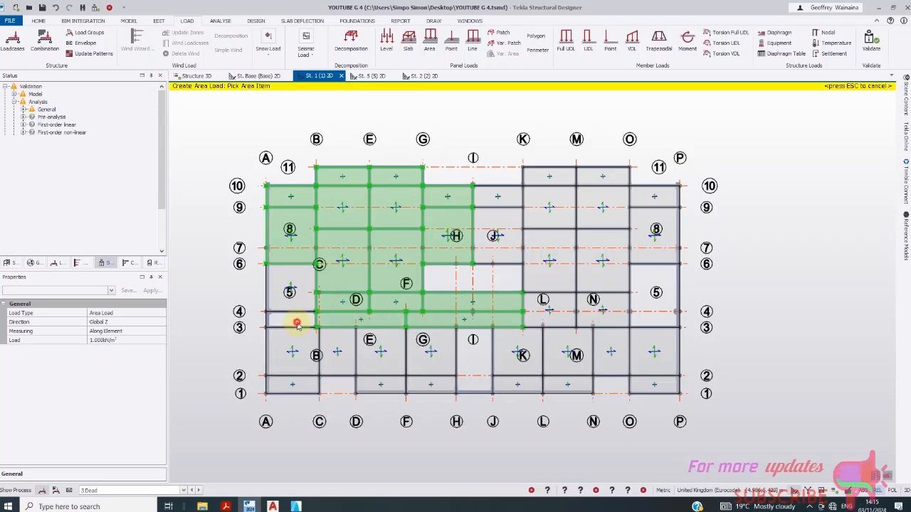
- Apply the dead area load to slabs A–H between gridlines 2 and 3, A–C and D–H between 1 and 2, and A–B between 4 and 6
left_click(294, 343)
left_click(335, 345)
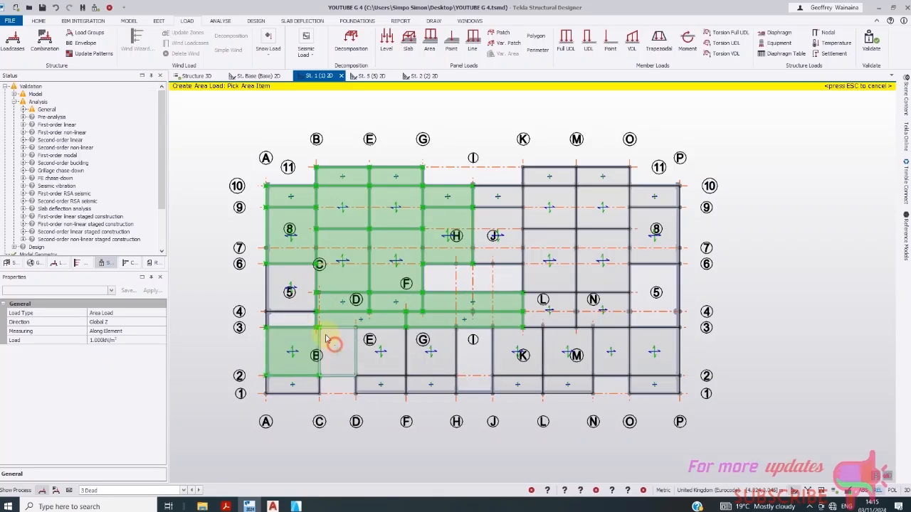
left_click(299, 290)
left_click(427, 361)
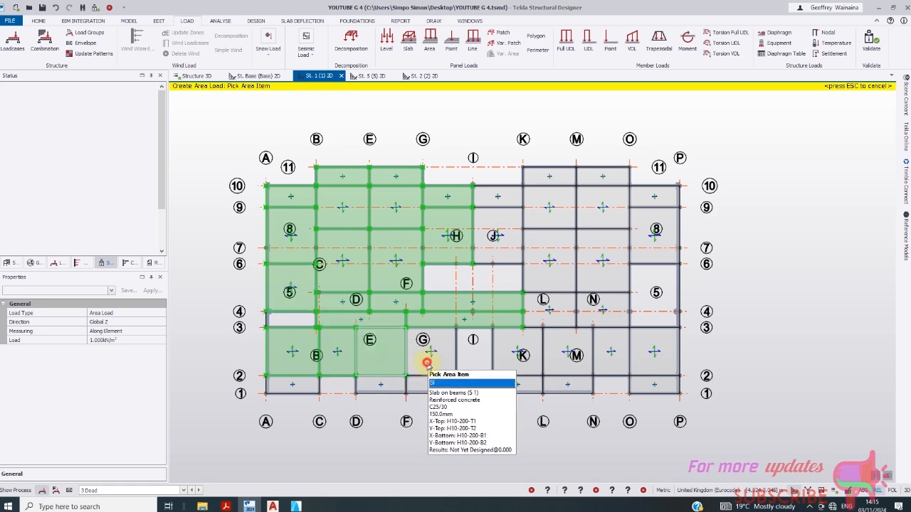
left_click(424, 389)
left_click(385, 387)
left_click(296, 385)
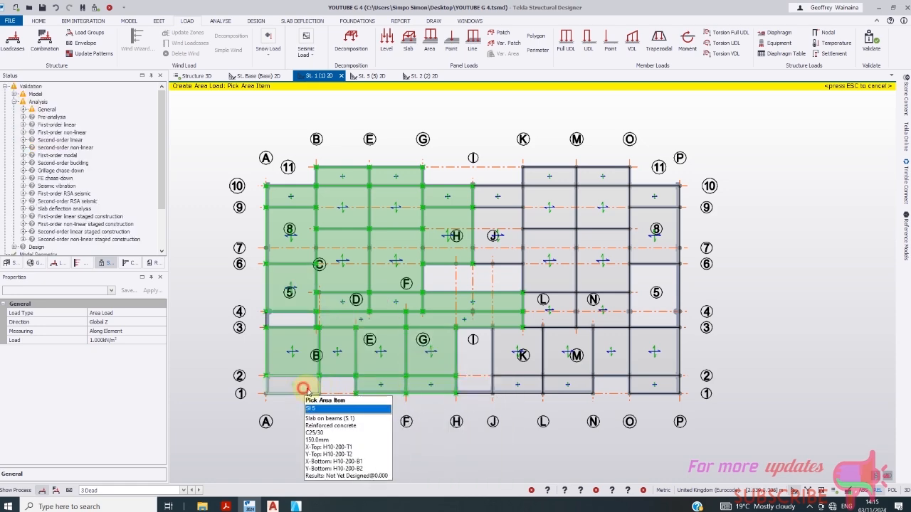
- Apply the dead area load to slabs J–L (gridlines 1–3), L–N (2–3), K–M (3–10) and I–K (6–9)
left_click(511, 350)
left_click(563, 366)
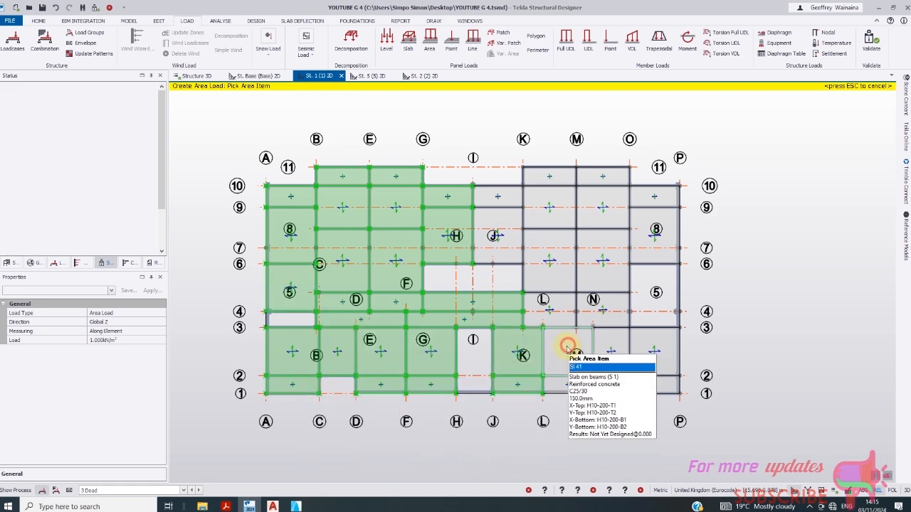
left_click(549, 315)
left_click(559, 265)
left_click(560, 218)
left_click(497, 239)
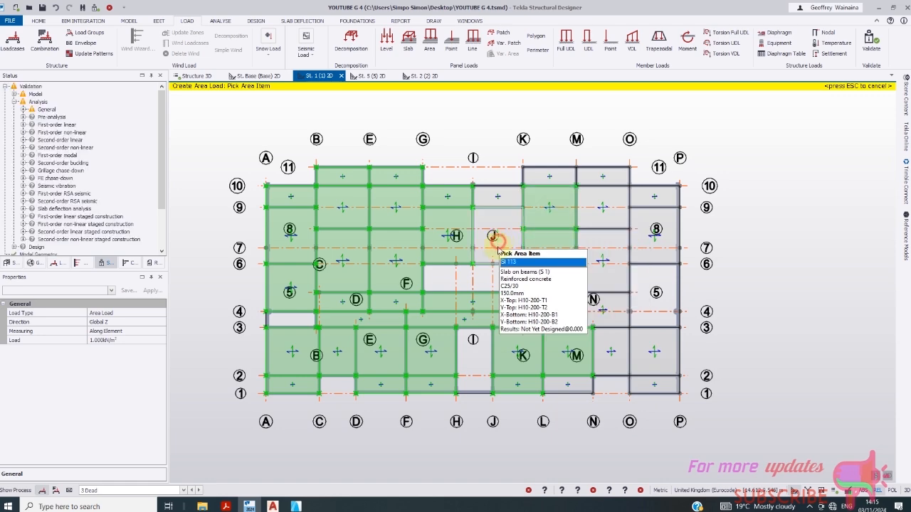
- Apply the dead area load to slabs I–K (gridlines 9–10), K–M (10–11) and M–O (3–11)
left_click(502, 195)
left_click(558, 180)
left_click(629, 177)
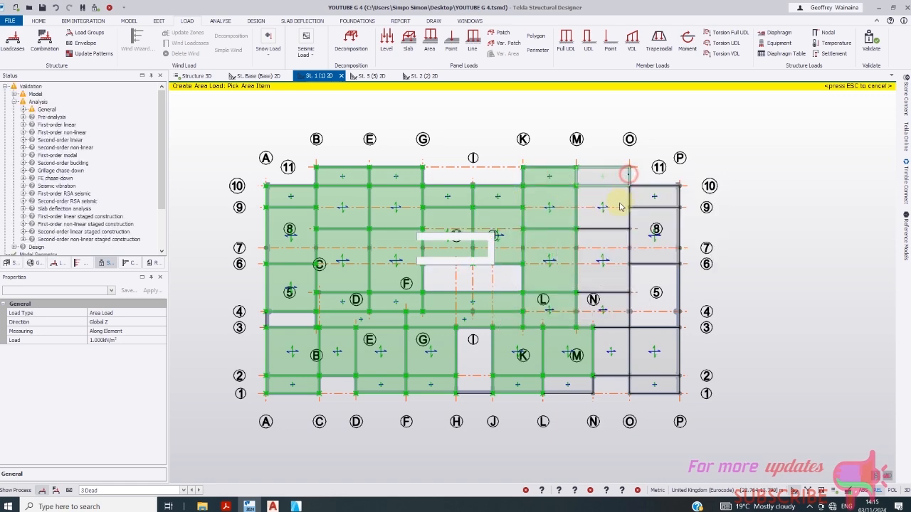
left_click(609, 205)
left_click(610, 246)
left_click(608, 312)
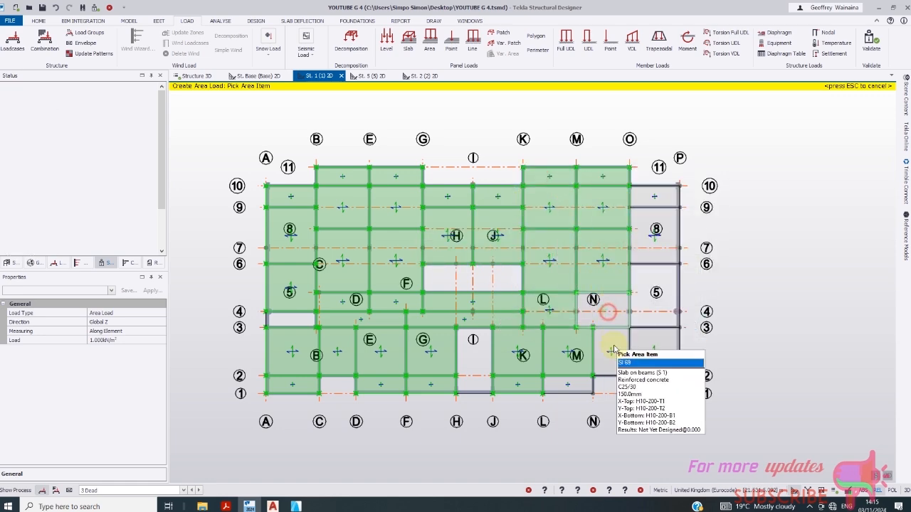
- Apply the dead area load to slabs N–O (gridlines 2–3), L–N (1–2) and O–P (1–3 and 6–10)
left_click(612, 346)
left_click(578, 383)
left_click(645, 387)
left_click(656, 352)
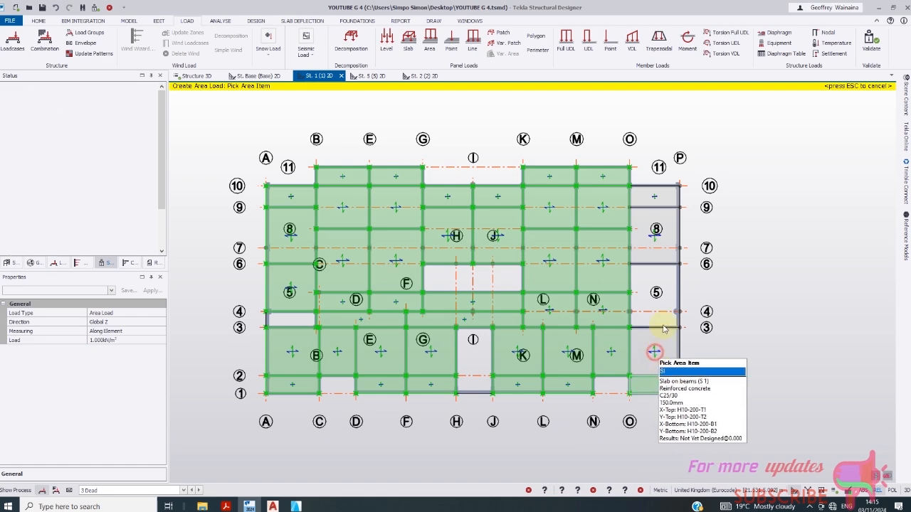
left_click(655, 288)
left_click(656, 229)
left_click(669, 199)
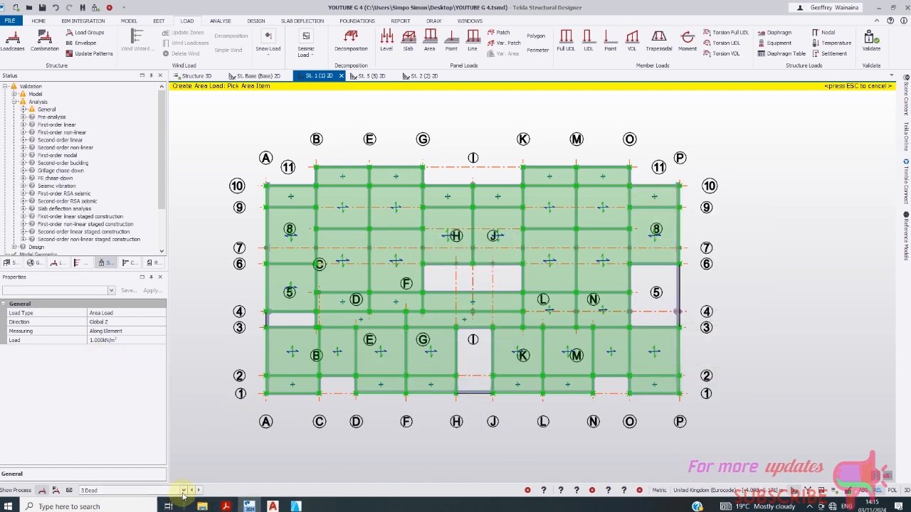
- Make the Imposed loadcase active and set the area load value to 2.5 kN/m²
left_click(183, 490)
left_click(122, 475)
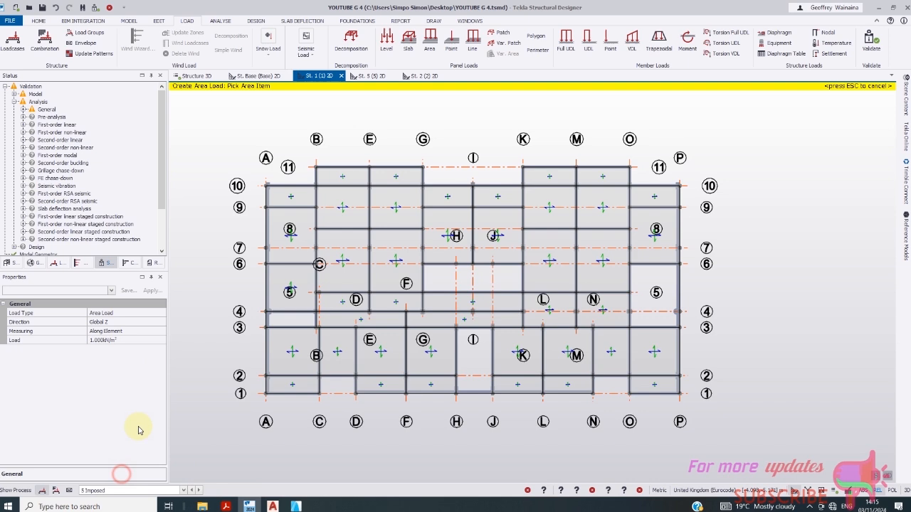
left_click(93, 342)
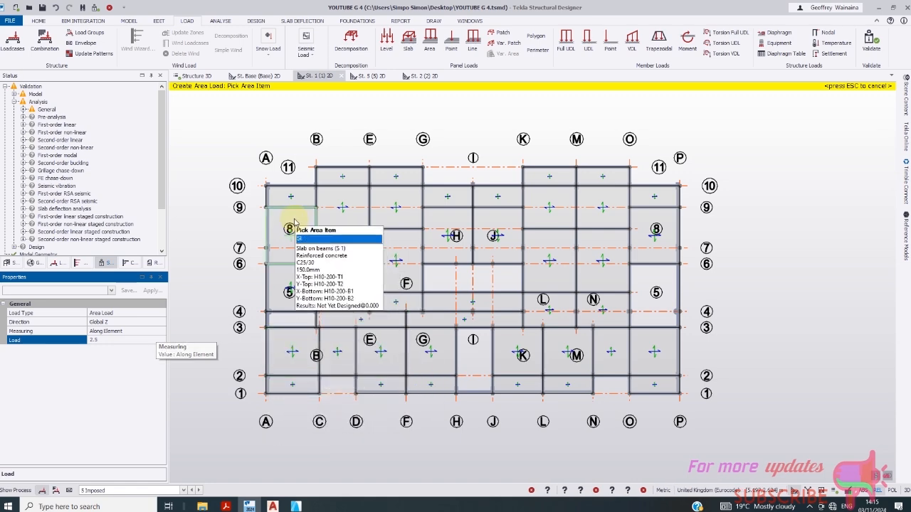
- Apply the 2.5 kN/m² imposed area load to slabs A–B between gridlines 6 and 10 and B–G between 5 and 11
left_click(293, 216)
left_click(336, 221)
left_click(303, 201)
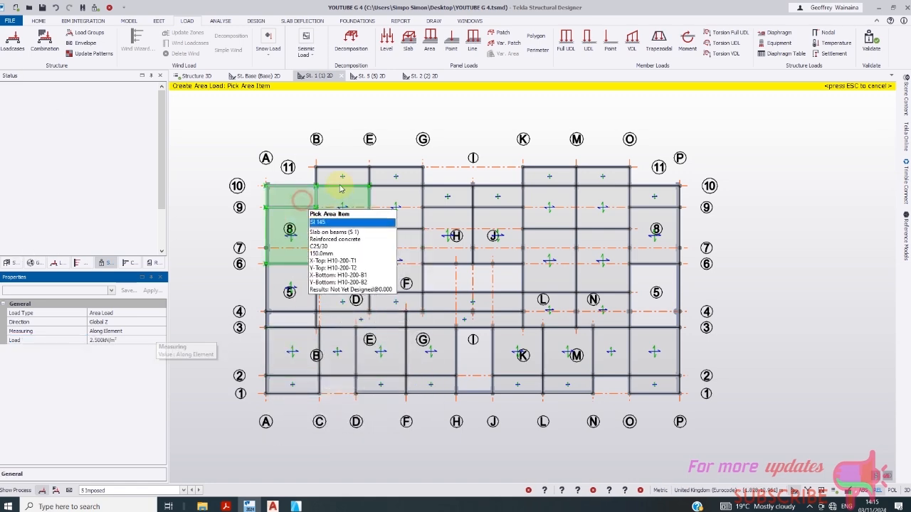
left_click(341, 181)
left_click(408, 178)
left_click(405, 207)
left_click(396, 258)
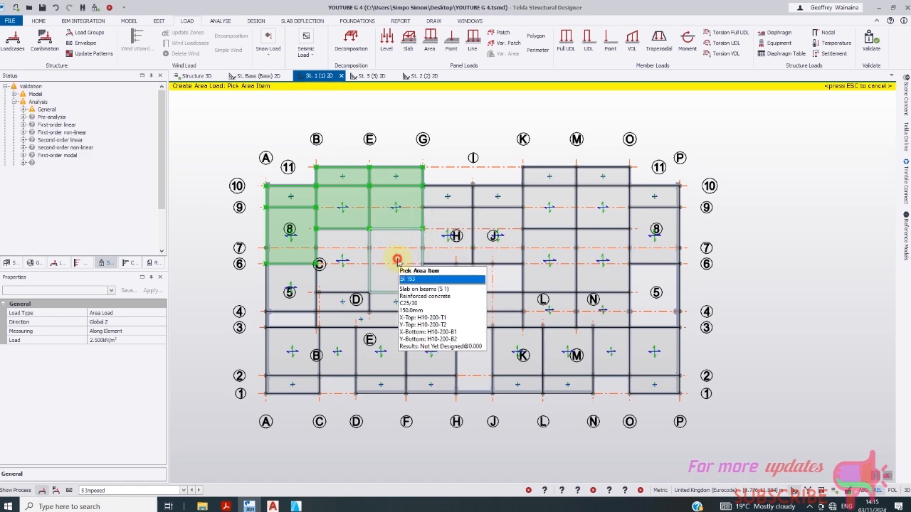
left_click(348, 256)
- Apply the 2.5 kN/m² imposed area load to slabs A–B (gridlines 4–6), B–G (4–5) and B–F (3–4)
left_click(289, 295)
left_click(337, 305)
left_click(341, 322)
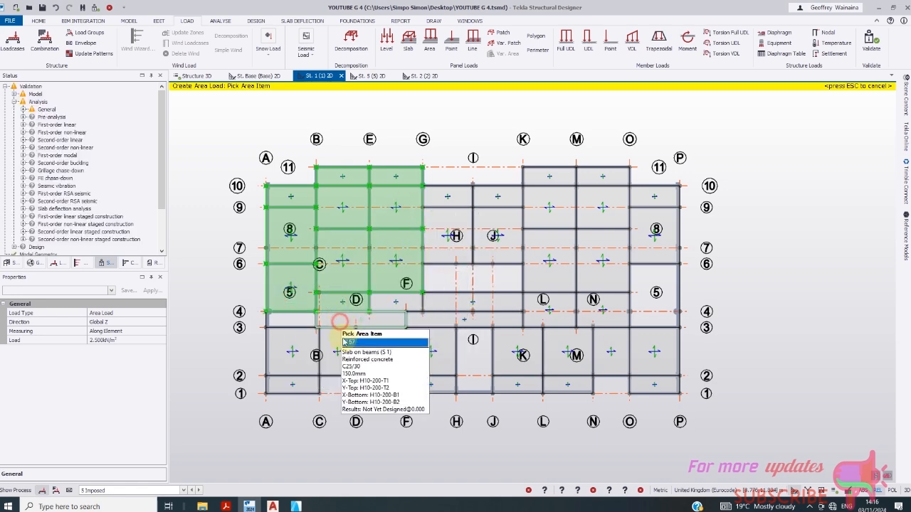
- Apply the imposed area load to slabs A–C (gridlines 1–3), C–D (2–3), D–F (1–3) and F–H (2–3)
left_click(289, 346)
left_click(337, 347)
left_click(297, 385)
left_click(380, 385)
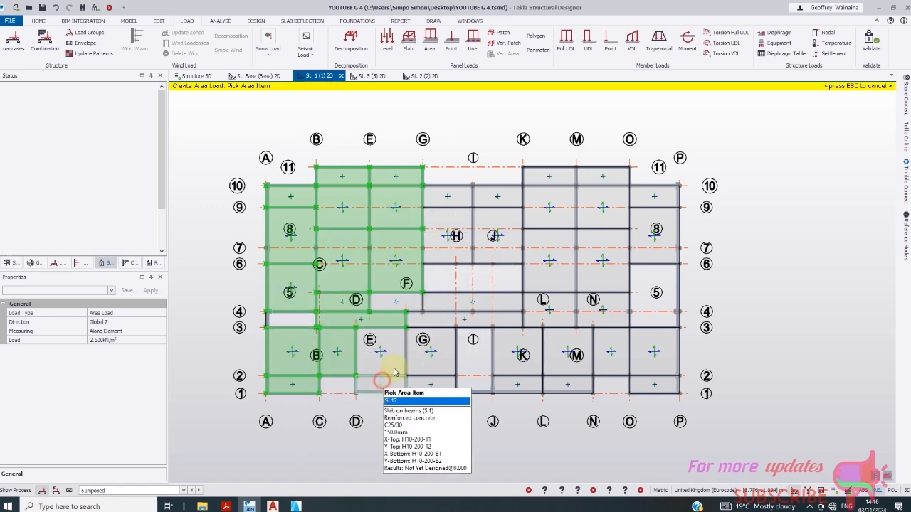
left_click(395, 358)
left_click(427, 361)
- Apply the imposed area load to slabs F–K (gridlines 3–4), G–K (4–5) and G–K (6–10)
left_click(449, 321)
left_click(454, 301)
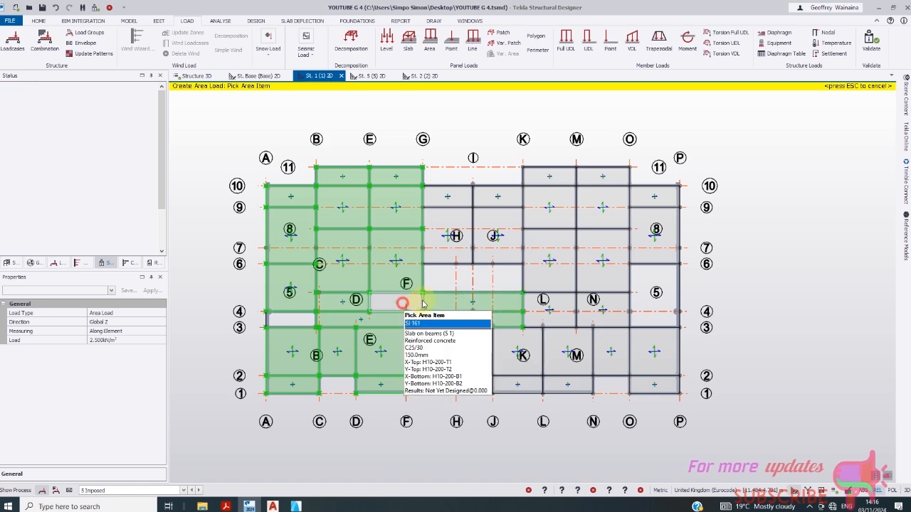
left_click(447, 236)
left_click(450, 199)
left_click(500, 199)
left_click(500, 230)
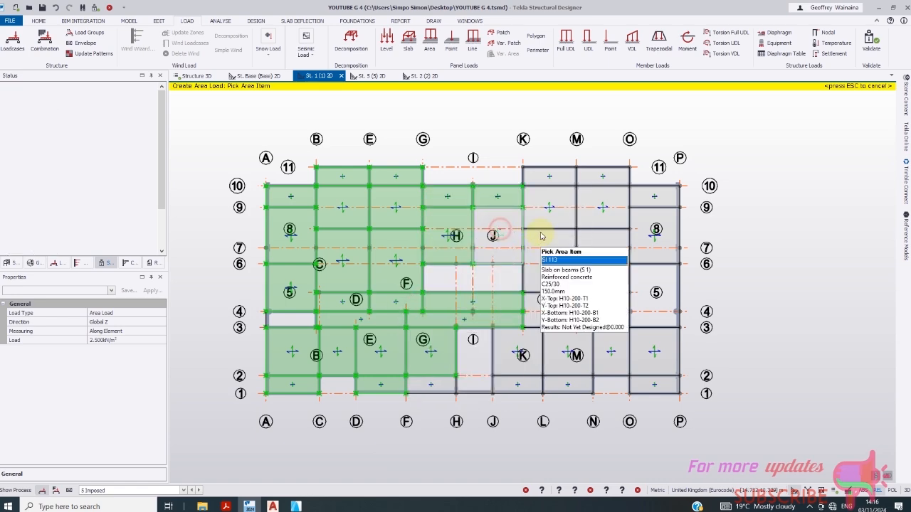
- Apply the imposed area load to the slabs between gridlines K and O from gridline 5 to 11
left_click(542, 240)
left_click(555, 218)
left_click(557, 180)
left_click(599, 180)
left_click(603, 209)
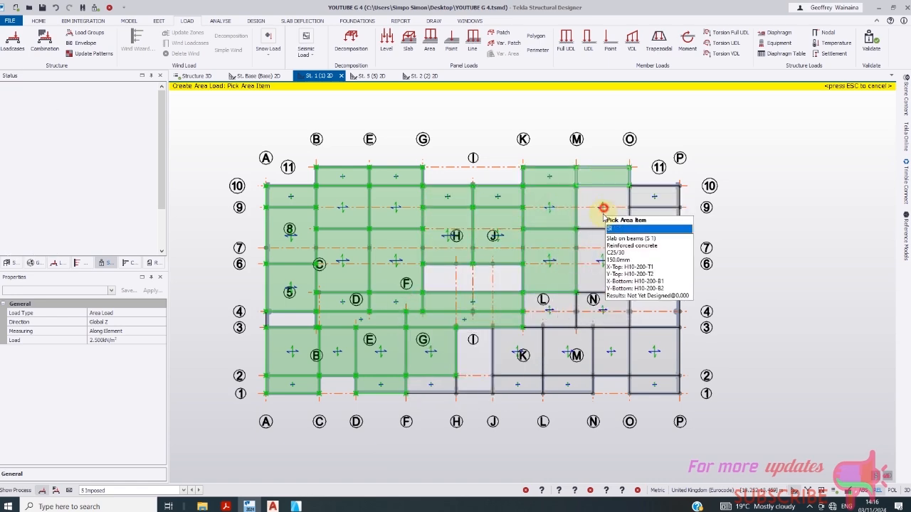
left_click(588, 262)
- Apply the imposed area load to slabs O–P (gridlines 6–10) and N–P (gridlines 2–3)
left_click(647, 246)
left_click(651, 205)
left_click(653, 343)
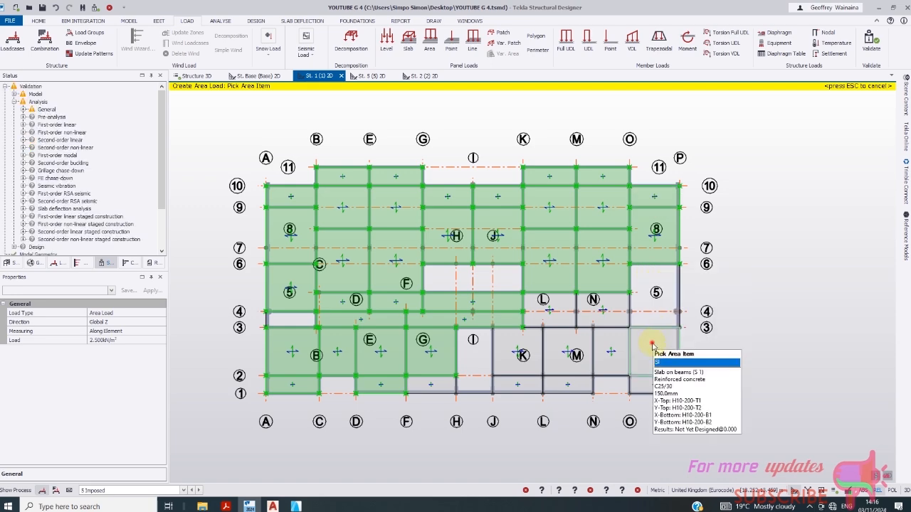
left_click(612, 348)
- Apply the imposed area load to slabs J–N (gridlines 1–3) and K–O (gridlines 3–5)
left_click(579, 392)
left_click(524, 392)
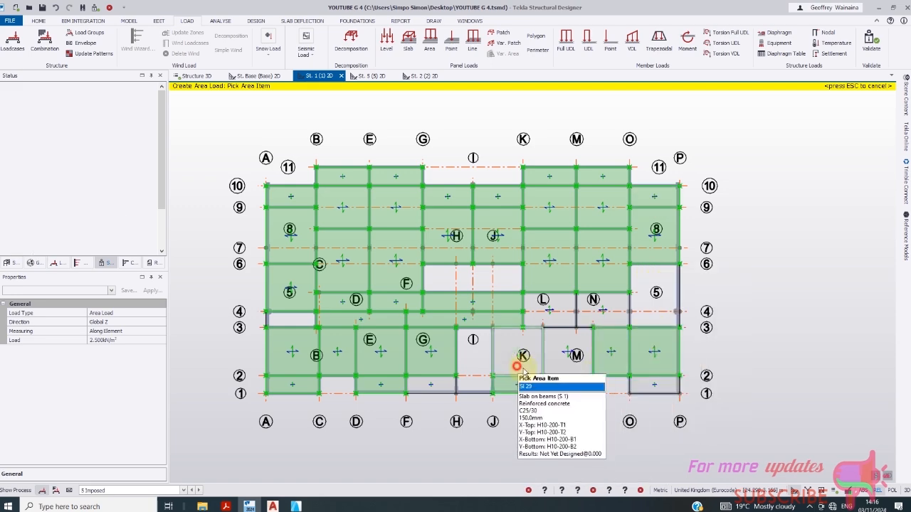
left_click(531, 364)
left_click(560, 365)
left_click(598, 318)
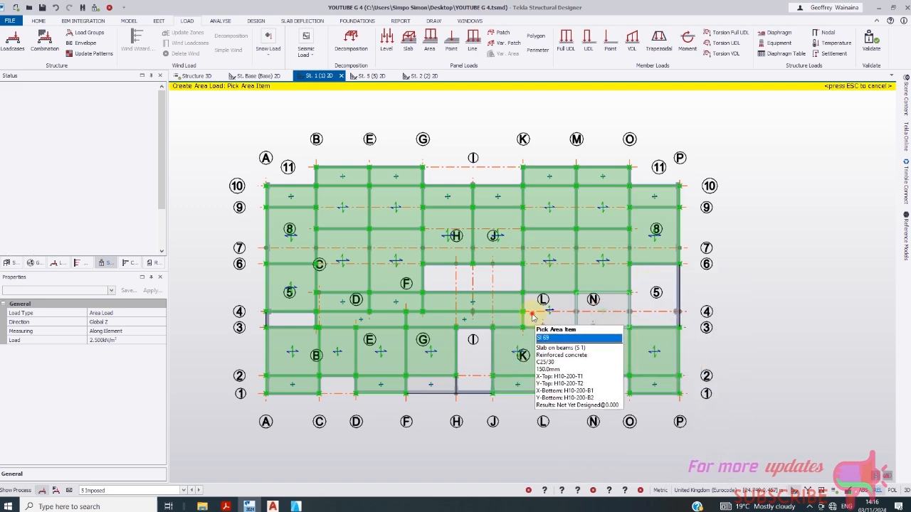
left_click(549, 310)
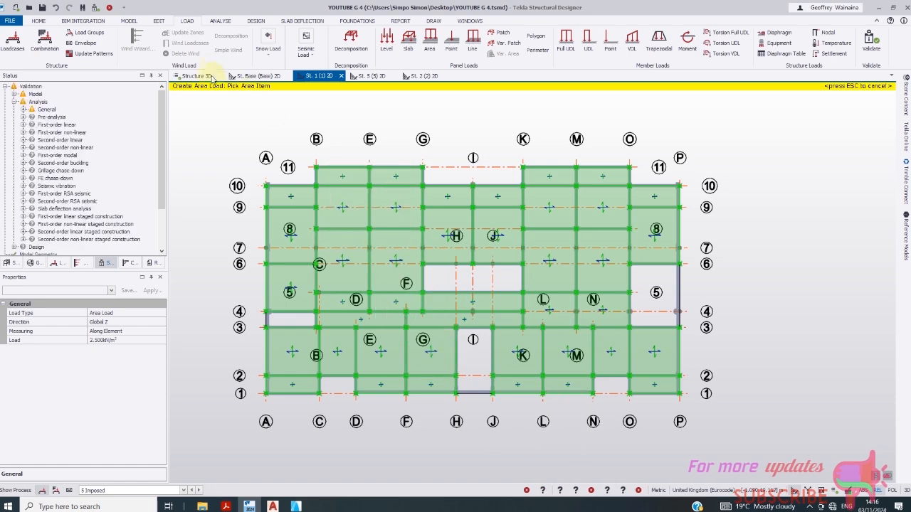
- Display the Dead loadcase on the 3D structure and inspect the area loads across the floors
left_click(205, 79)
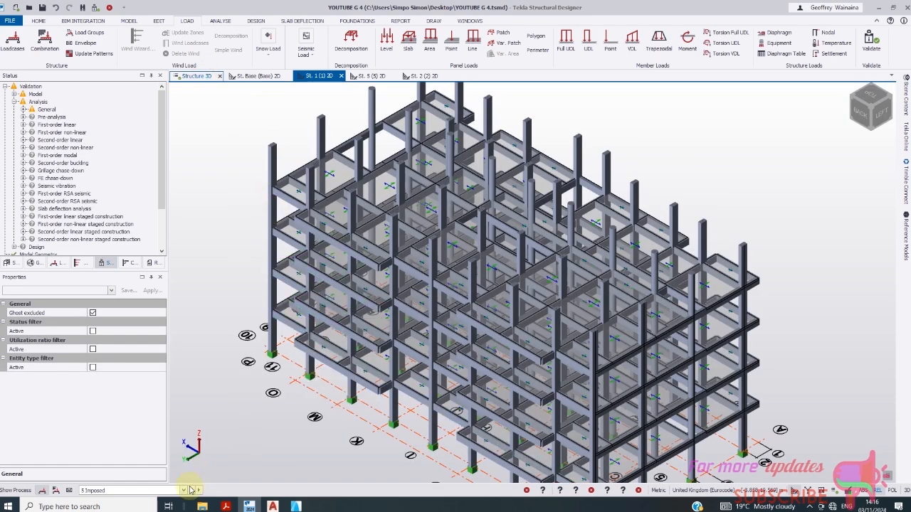
scroll(292, 355, "down", 2)
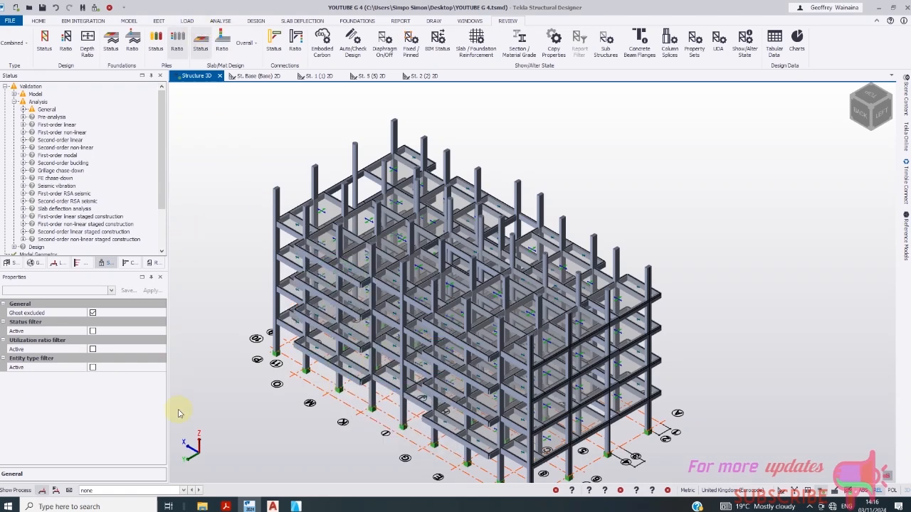
left_click(56, 264)
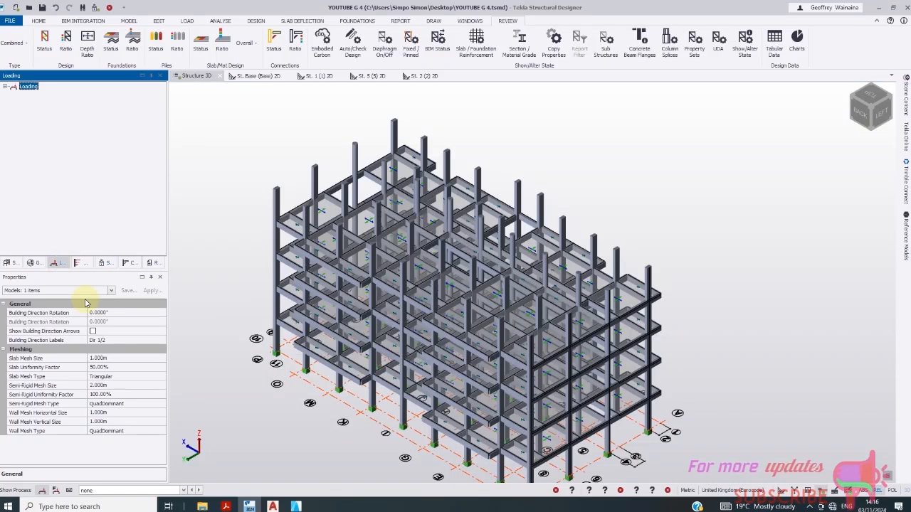
left_click(185, 489)
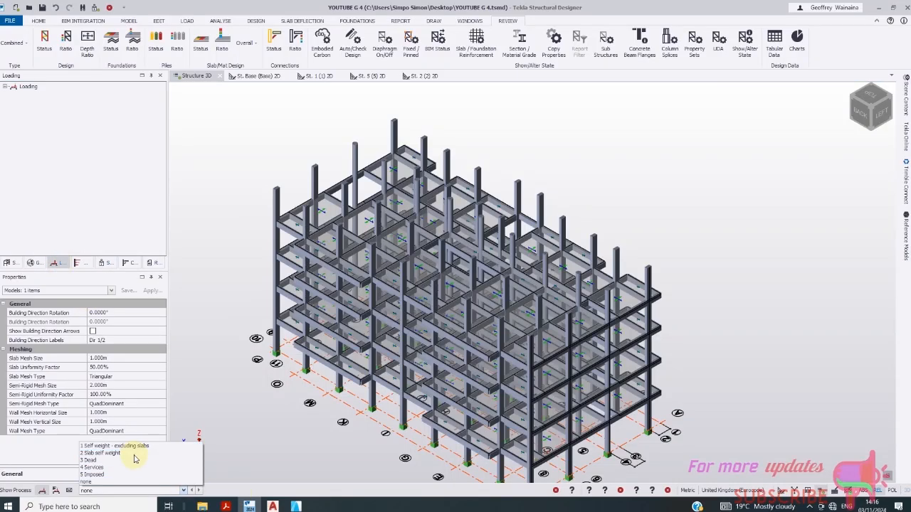
left_click(128, 461)
scroll(363, 284, "up", 2)
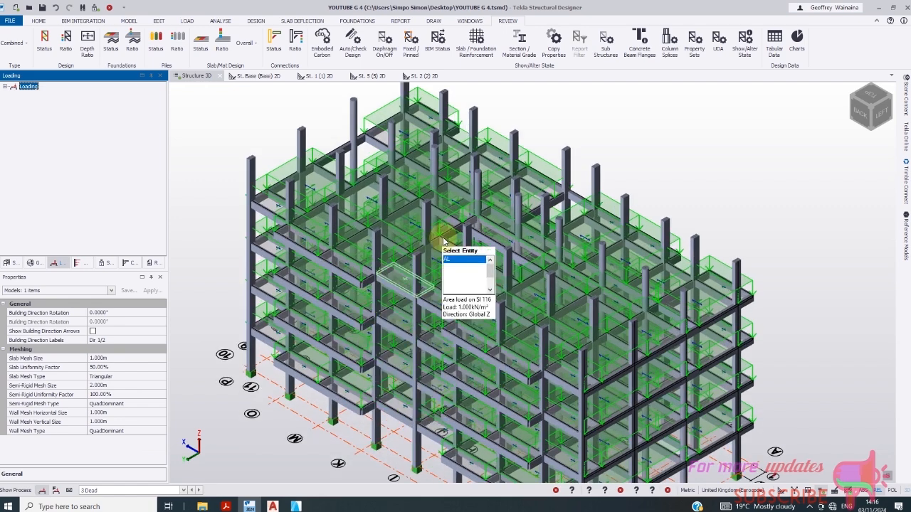
scroll(446, 240, "down", 1)
- Display the Imposed loadcase on the 3D structure and check the area loads on the slabs
left_click(187, 490)
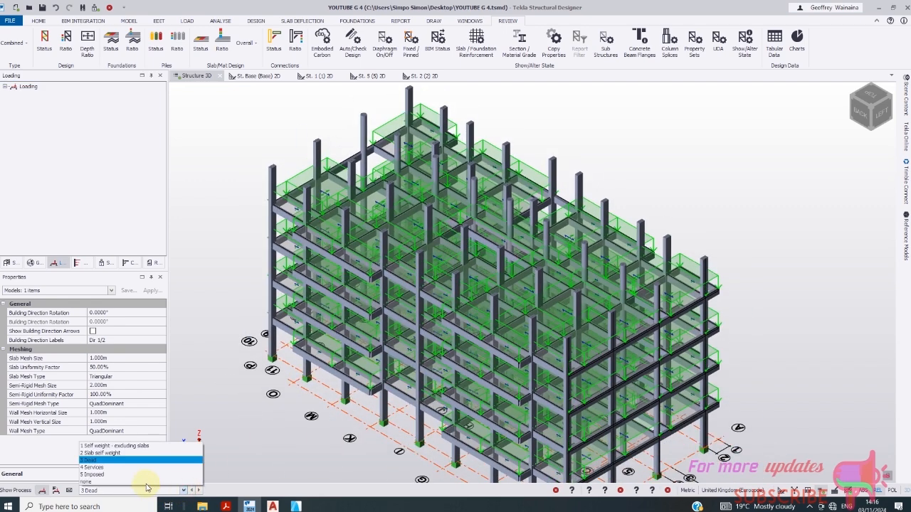
left_click(123, 475)
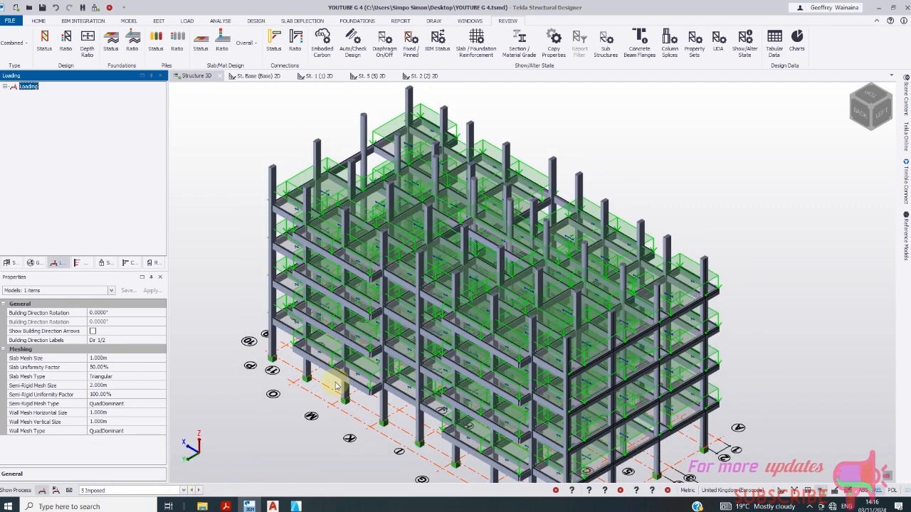
scroll(338, 387, "down", 2)
scroll(336, 392, "up", 4)
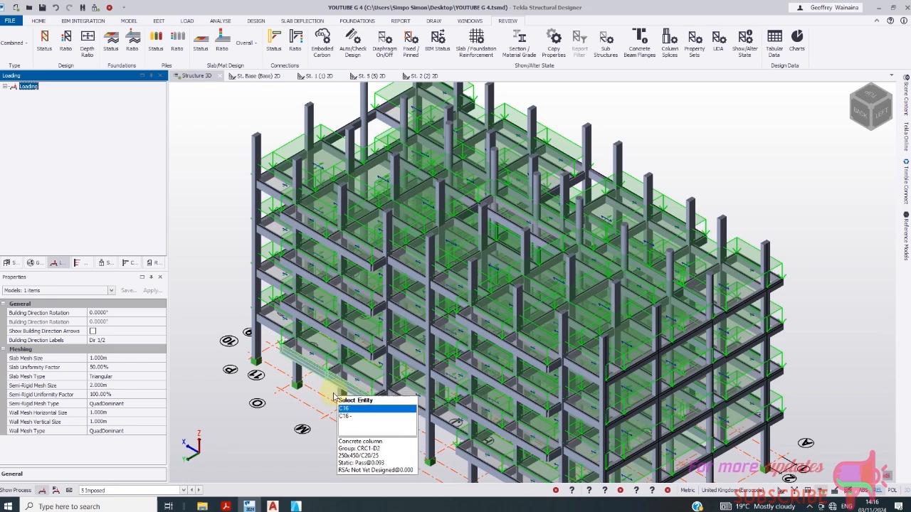
scroll(342, 391, "up", 2)
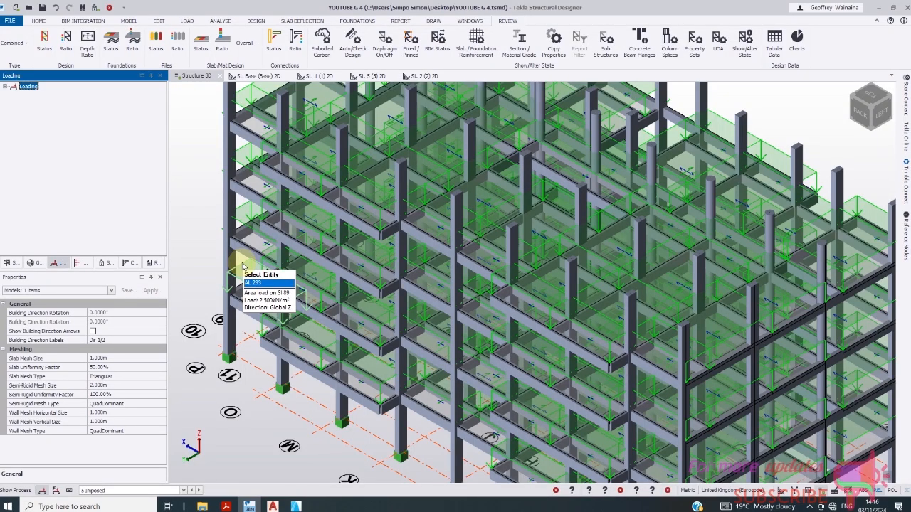
scroll(242, 285, "down", 3)
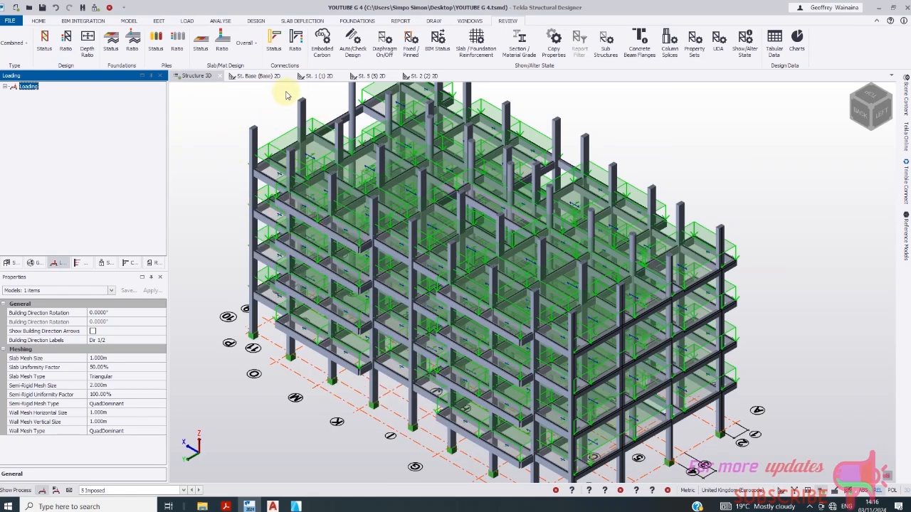
- Return to the St. 1 plan, and switch to ArchiCAD to bring up the Ground floor plan on the drawing sheet
left_click(318, 76)
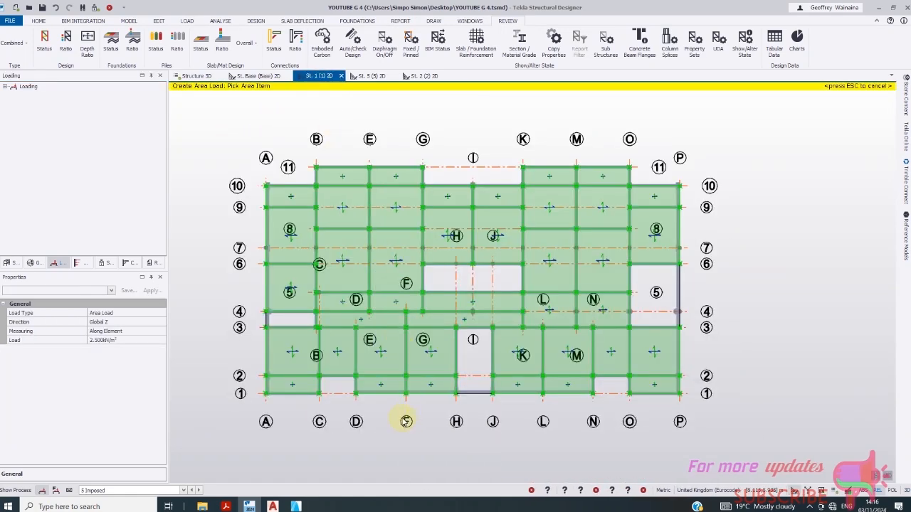
scroll(514, 155, "down", 1)
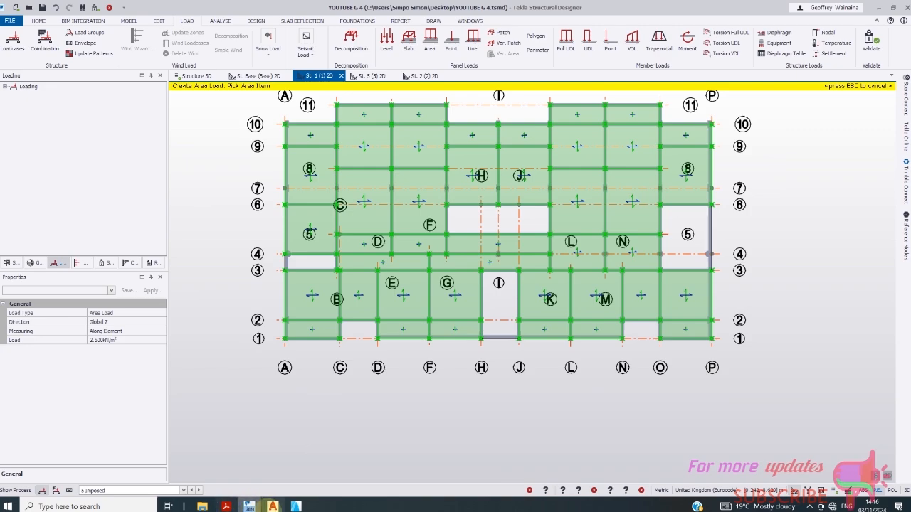
left_click(272, 507)
left_click(295, 506)
scroll(356, 308, "down", 2)
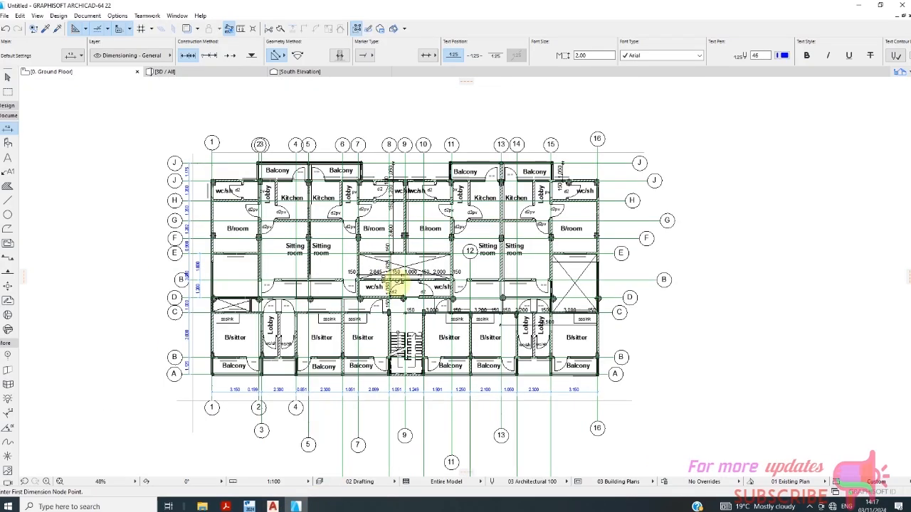
scroll(394, 284, "down", 5)
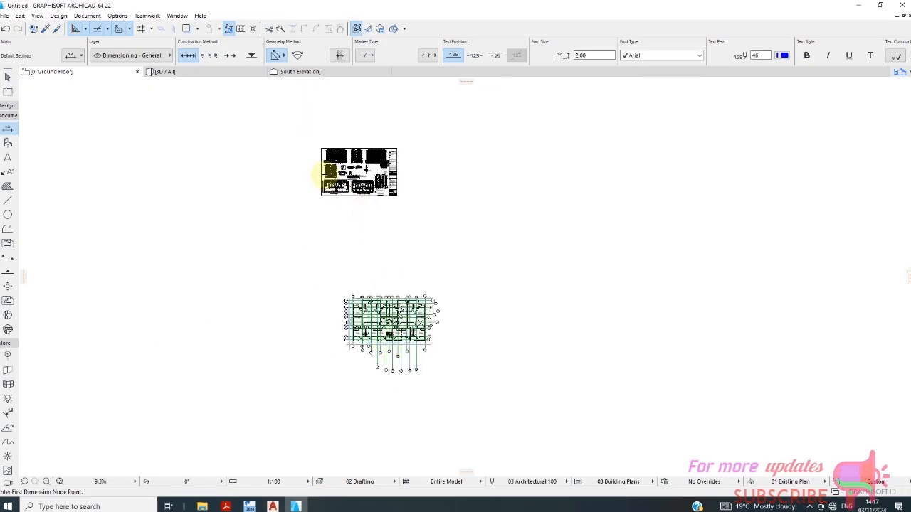
scroll(325, 182, "up", 8)
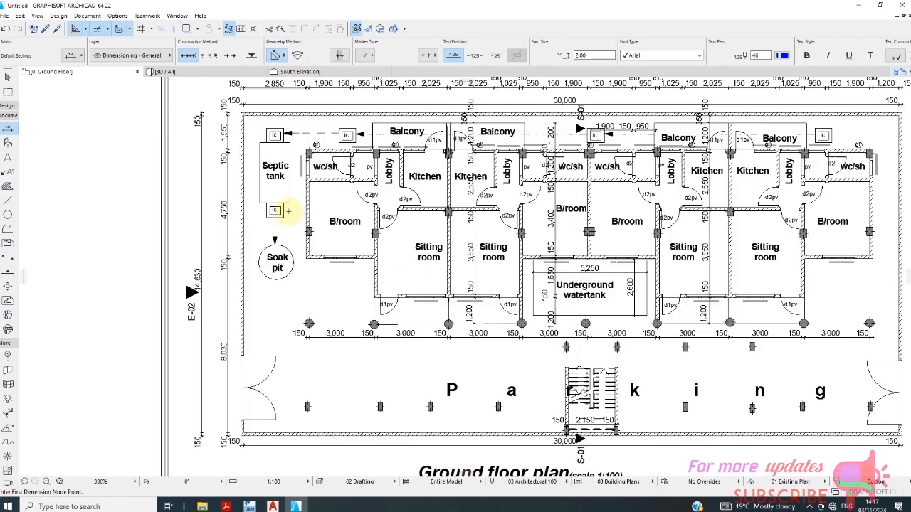
- Examine the Ground floor plan's rooms, wall layout, column positions, parking area and staircase
scroll(305, 179, "down", 1)
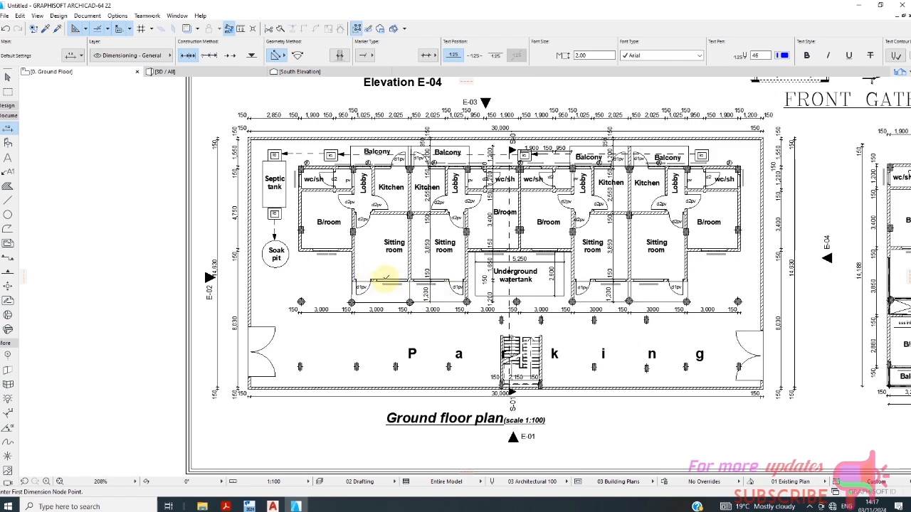
scroll(384, 278, "down", 2)
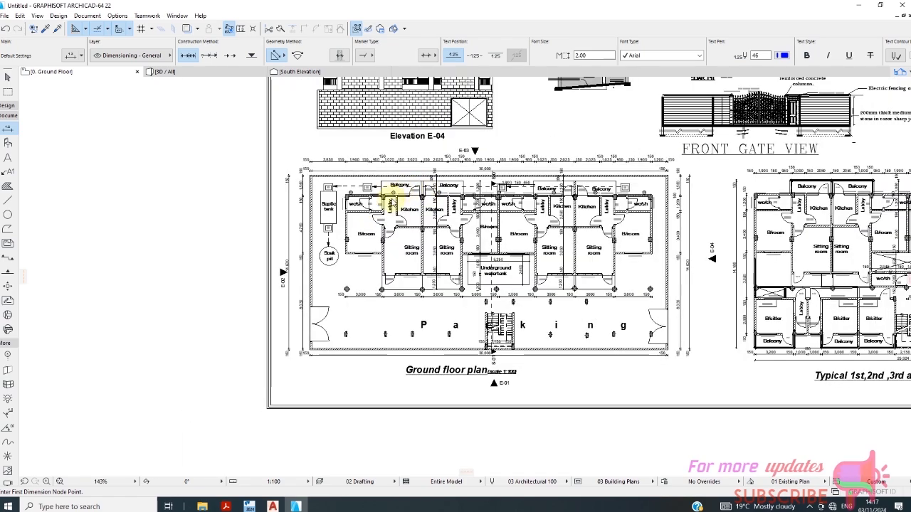
scroll(337, 201, "up", 2)
scroll(318, 226, "down", 2)
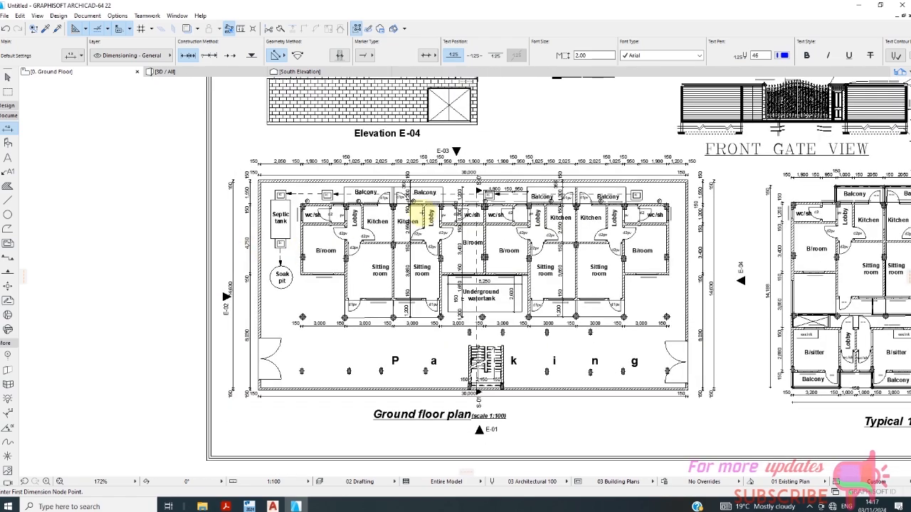
scroll(632, 249, "up", 2)
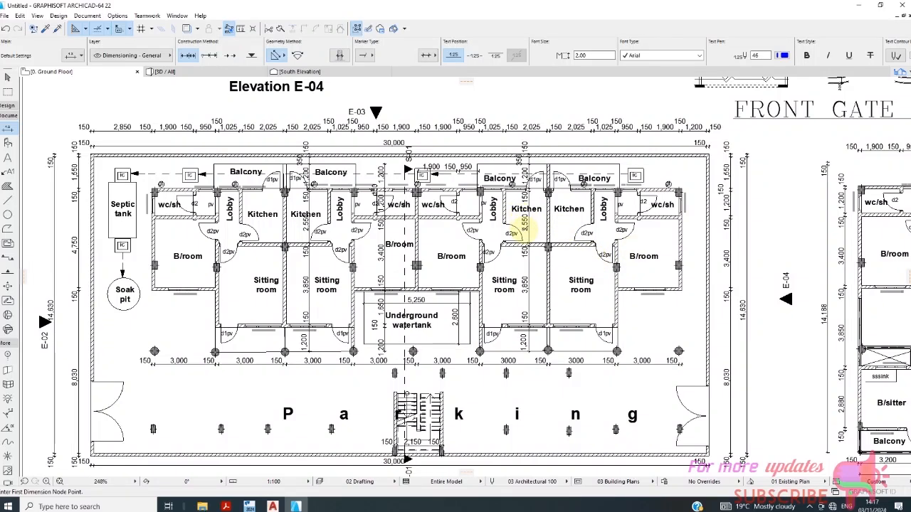
scroll(421, 261, "down", 2)
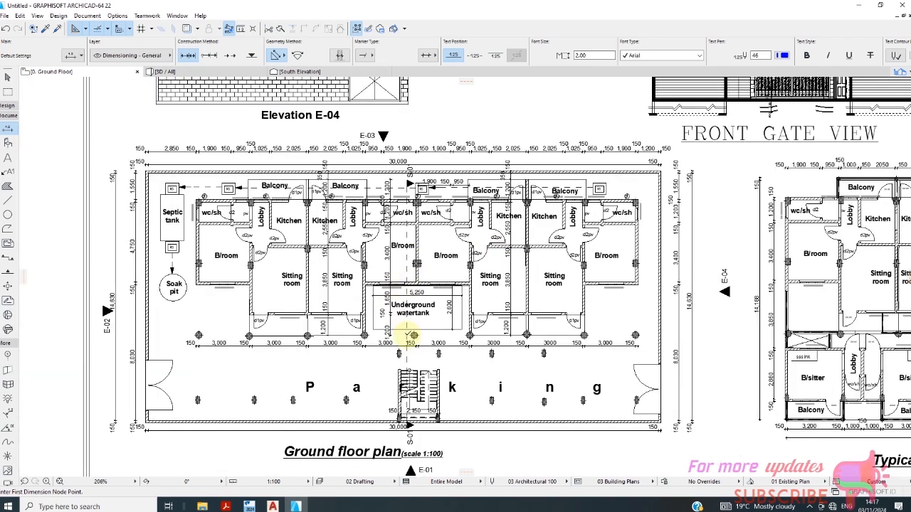
scroll(185, 369, "down", 2)
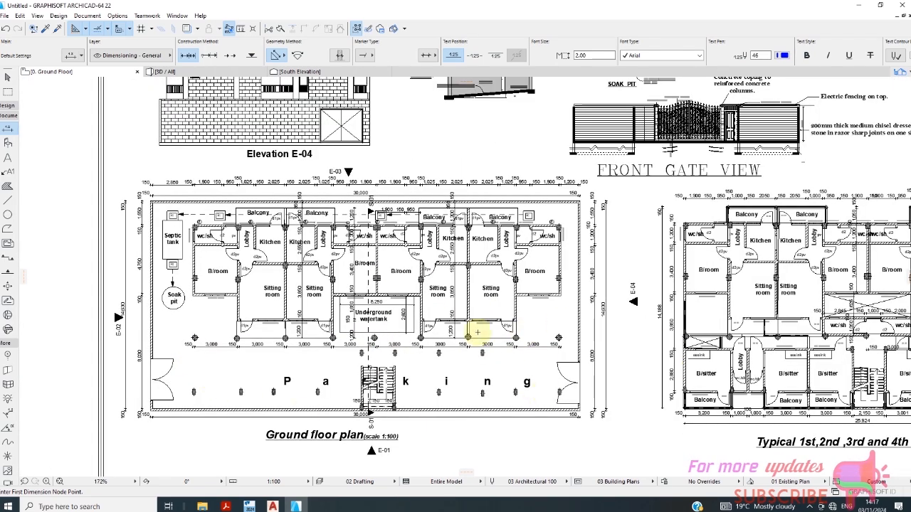
scroll(477, 332, "down", 2)
scroll(450, 370, "up", 4)
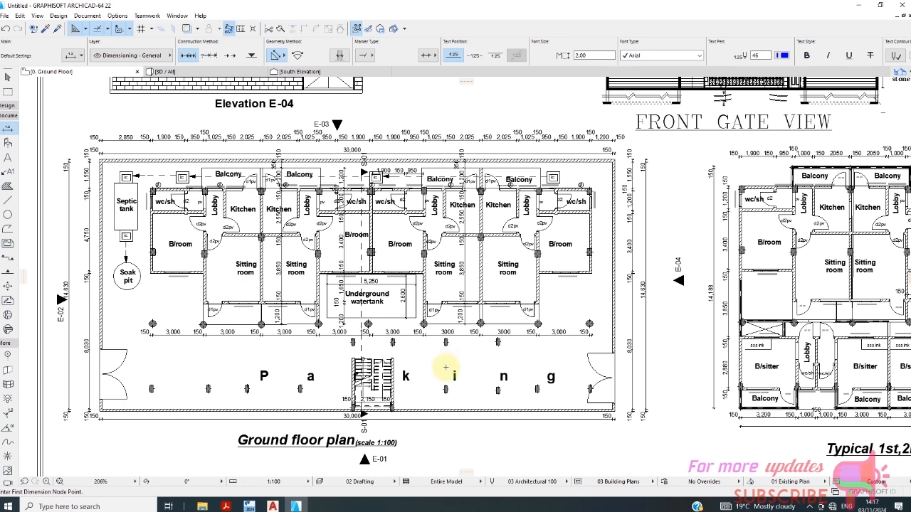
scroll(213, 335, "down", 2)
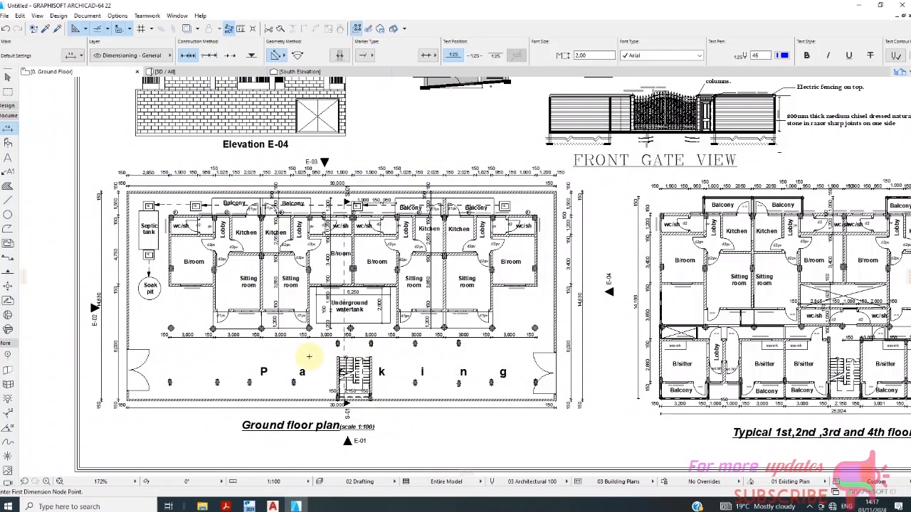
scroll(309, 357, "up", 4)
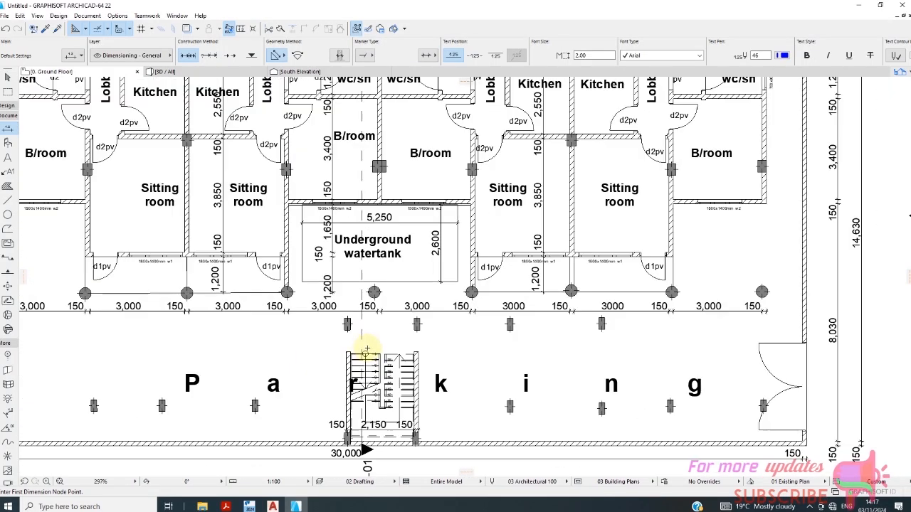
scroll(366, 350, "down", 2)
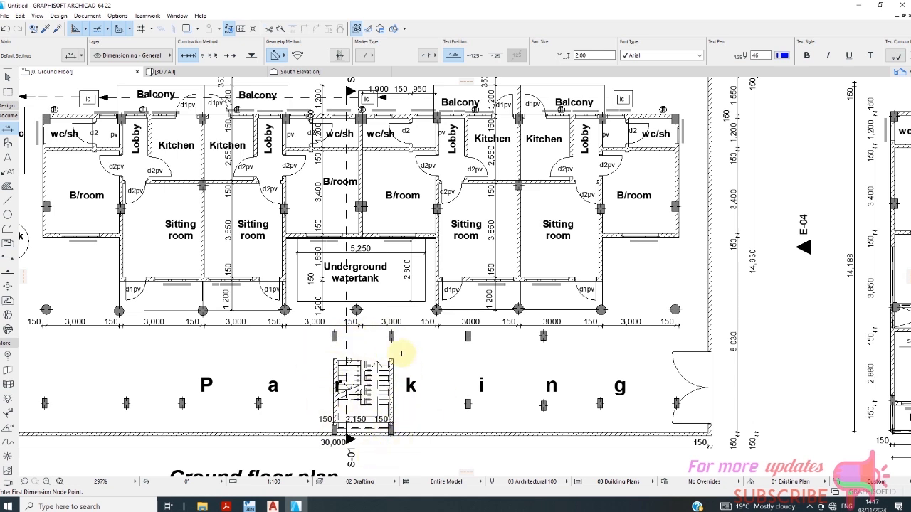
scroll(477, 352, "down", 2)
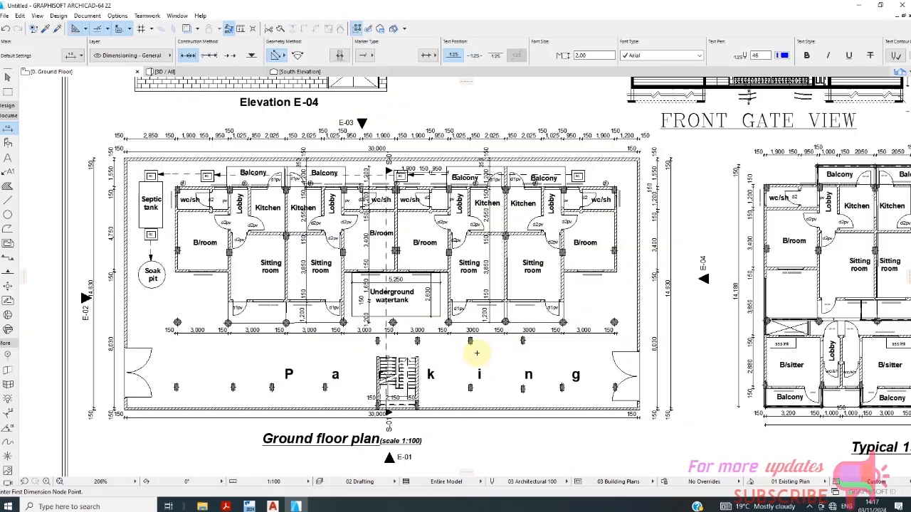
- Examine the Ground floor plan's staircase and parking columns, and the wall layout of the Typical 1st to 4th floor plan
scroll(402, 412, "up", 4)
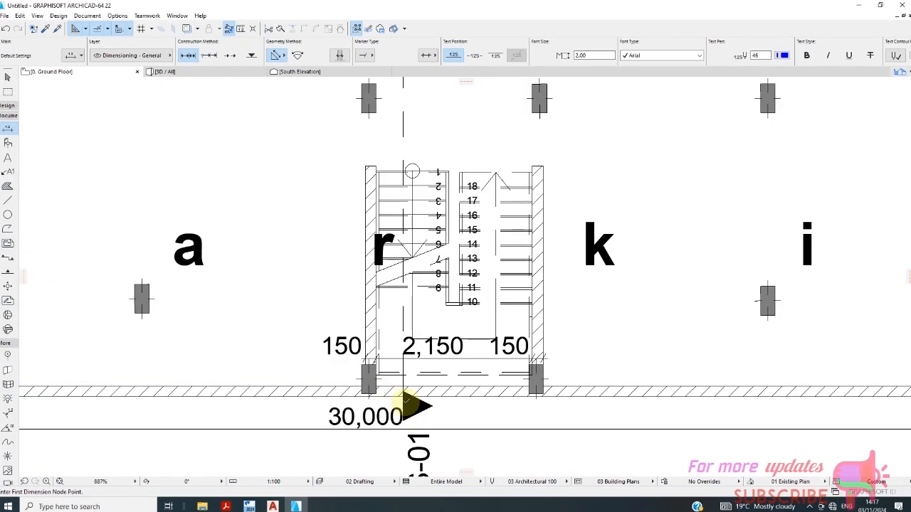
scroll(402, 377, "down", 1)
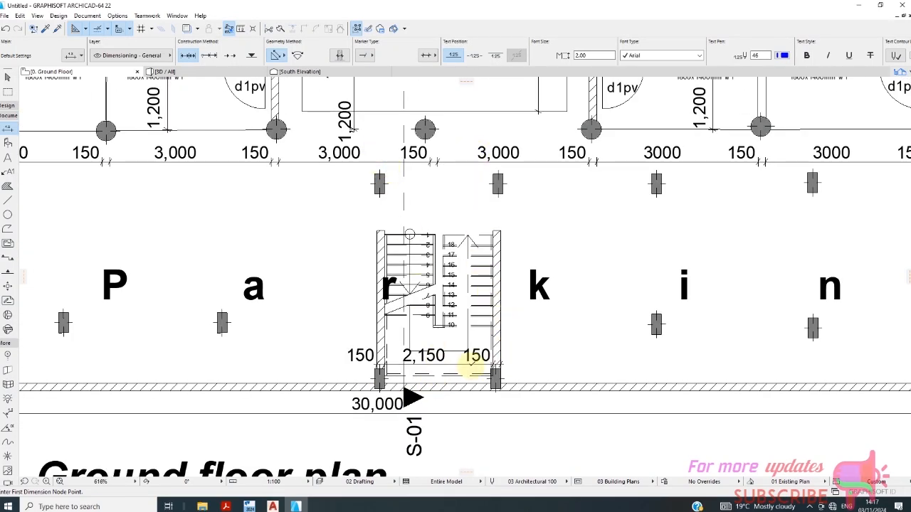
scroll(420, 402, "down", 1)
scroll(417, 341, "down", 3)
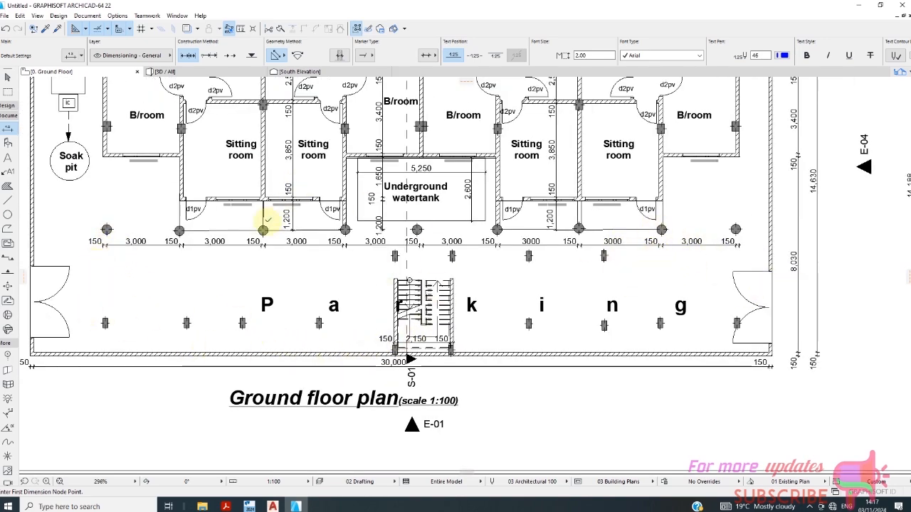
scroll(265, 224, "down", 8)
scroll(484, 226, "up", 9)
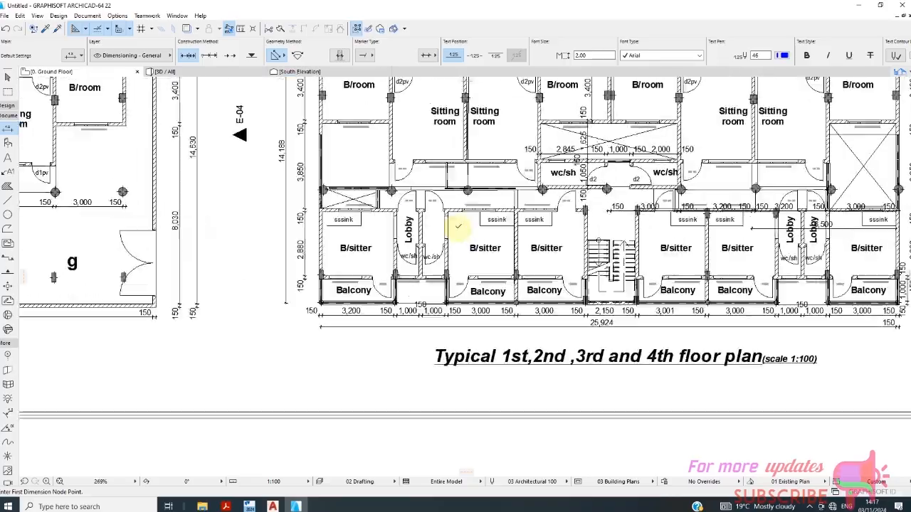
scroll(346, 230, "down", 3)
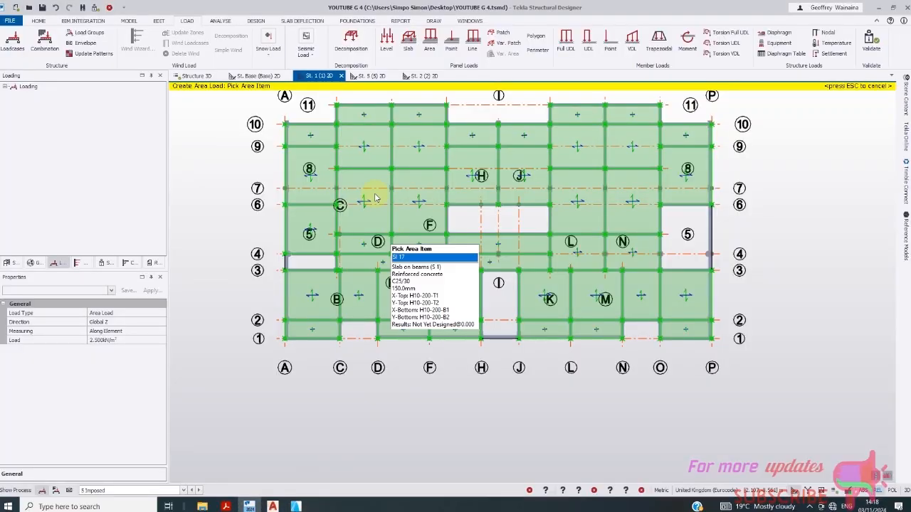
- Switch to Tekla Structural Designer and set up a Full UDL member load of 10 kN/m measured along the element
left_click(566, 44)
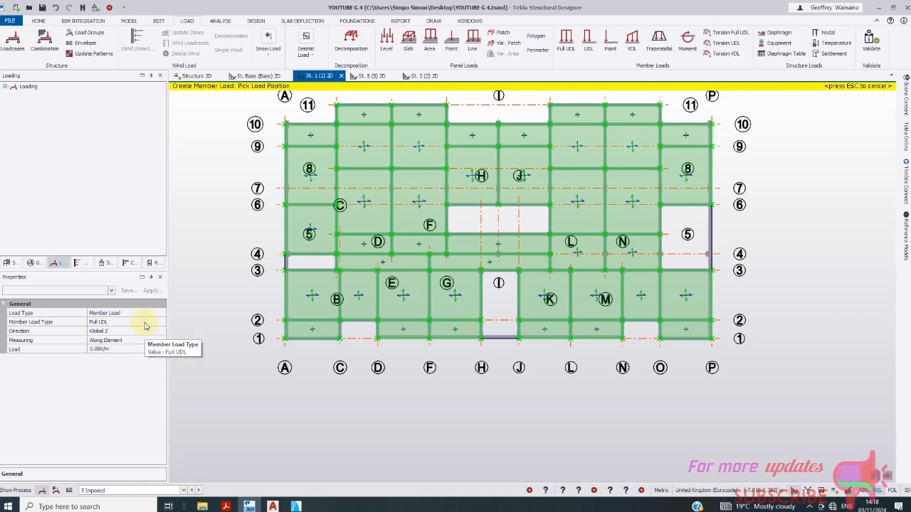
left_click(140, 313)
left_click(160, 313)
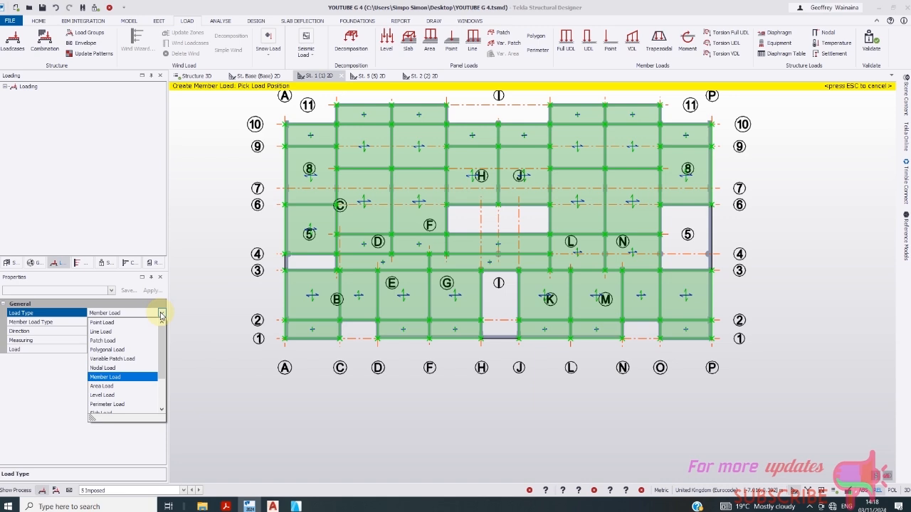
left_click(161, 315)
left_click(120, 347)
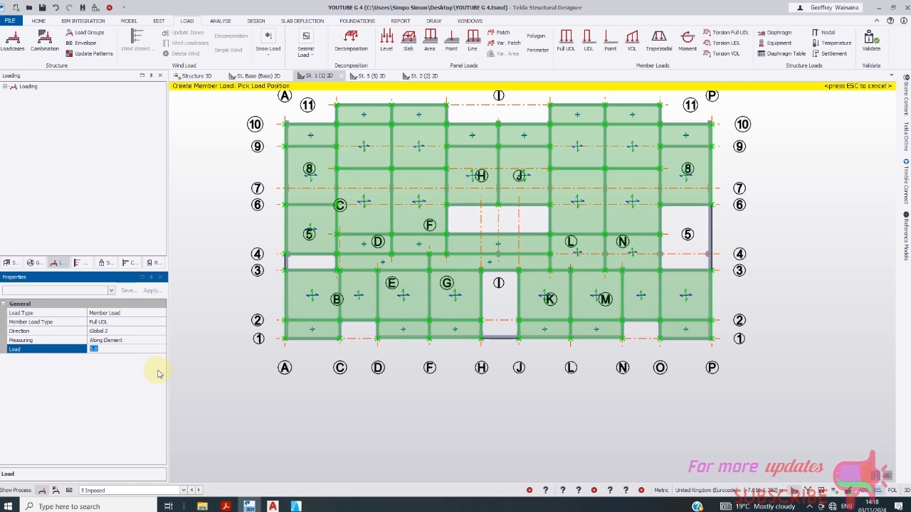
left_click(124, 342)
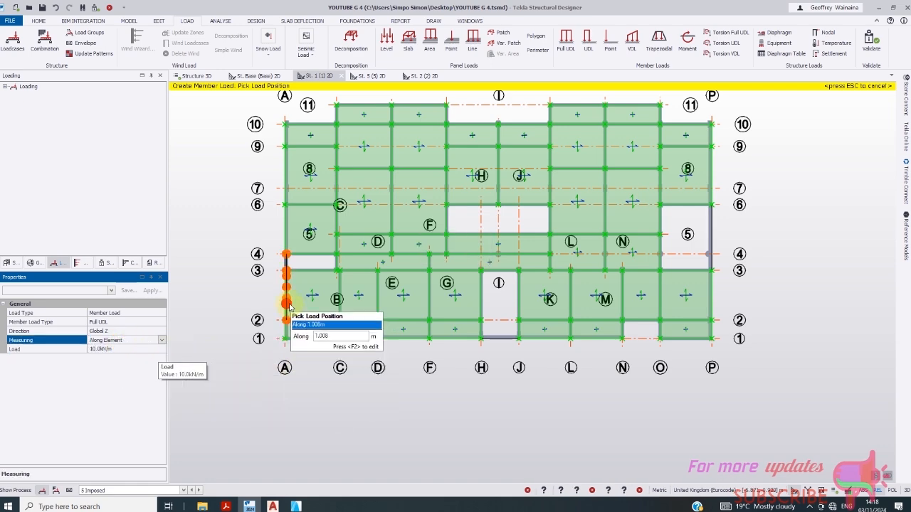
- Look over the beams on the St. 1 plan, and inspect the long first-storey edge beam in the 3D structure
scroll(288, 306, "up", 2)
scroll(287, 306, "up", 1)
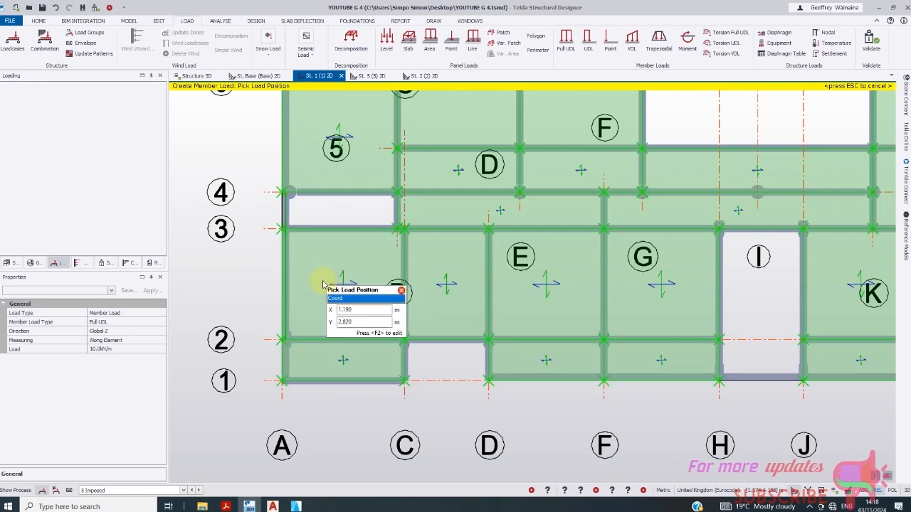
scroll(268, 261, "down", 1)
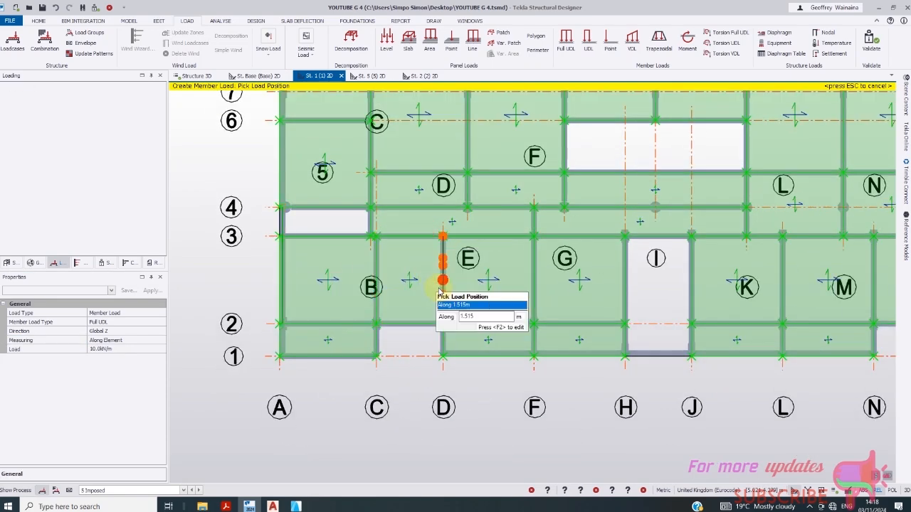
scroll(580, 241, "down", 2)
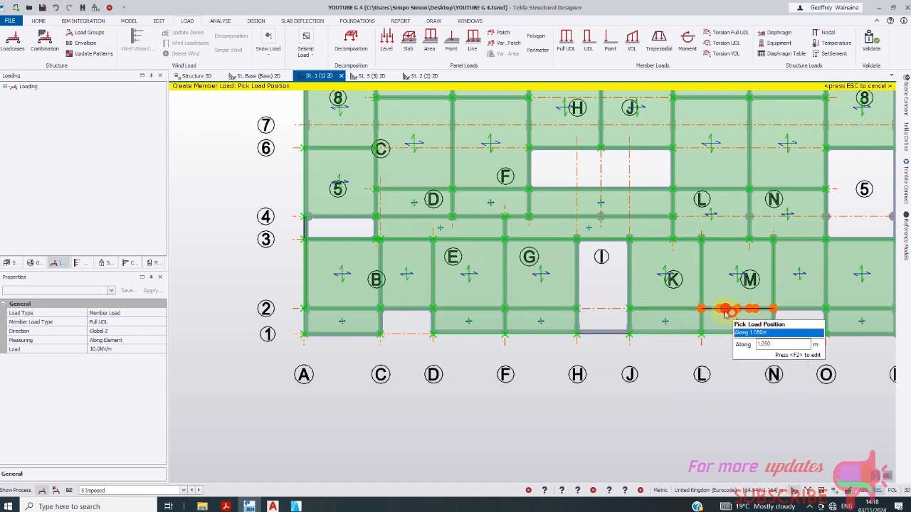
scroll(374, 303, "down", 1)
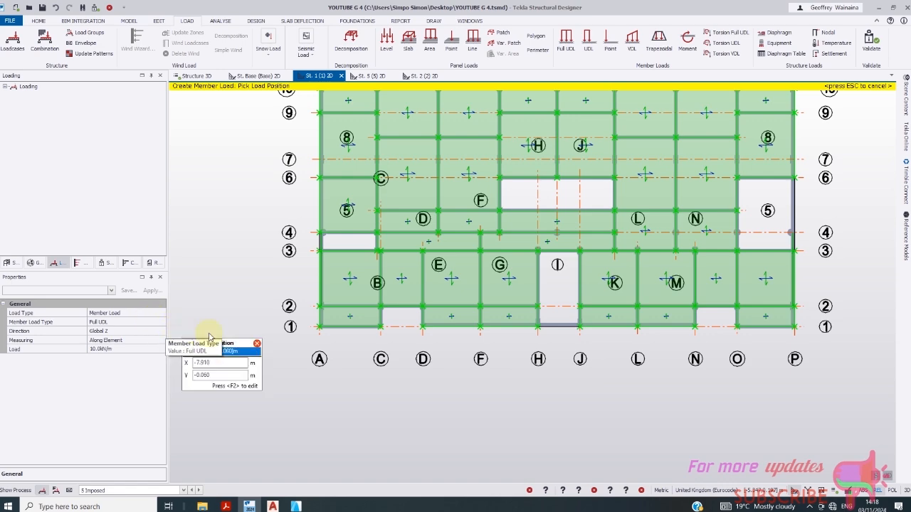
left_click(202, 77)
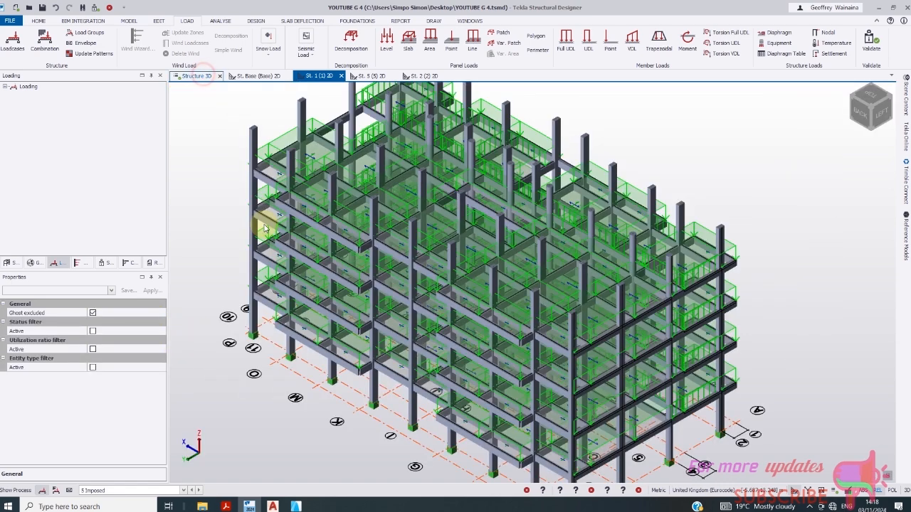
scroll(258, 327, "up", 5)
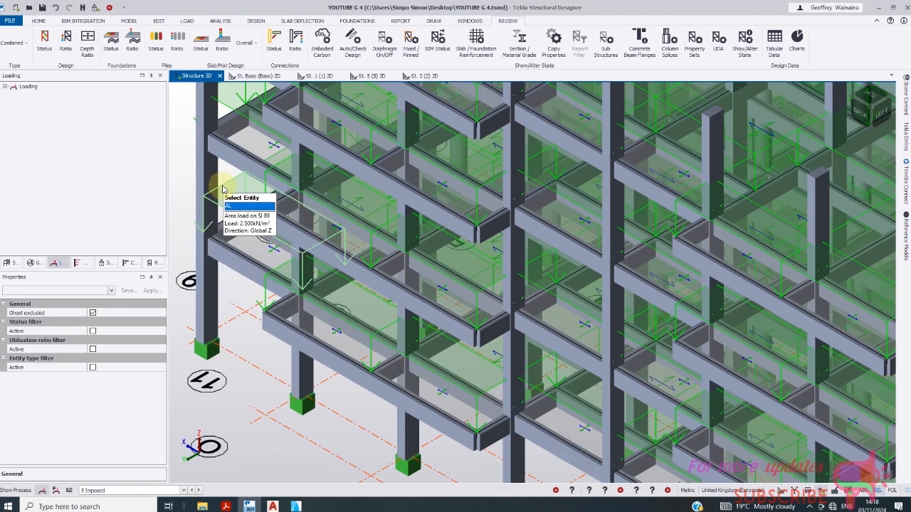
left_click(258, 318)
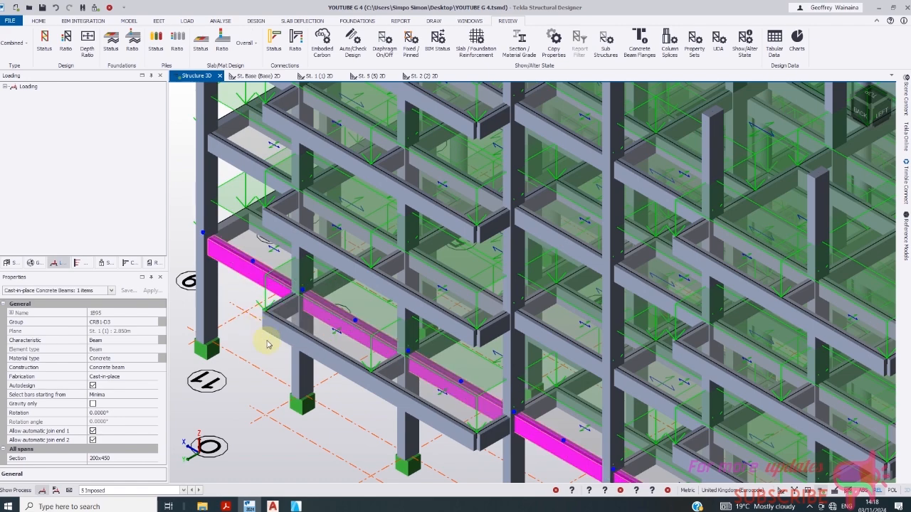
scroll(329, 286, "down", 2)
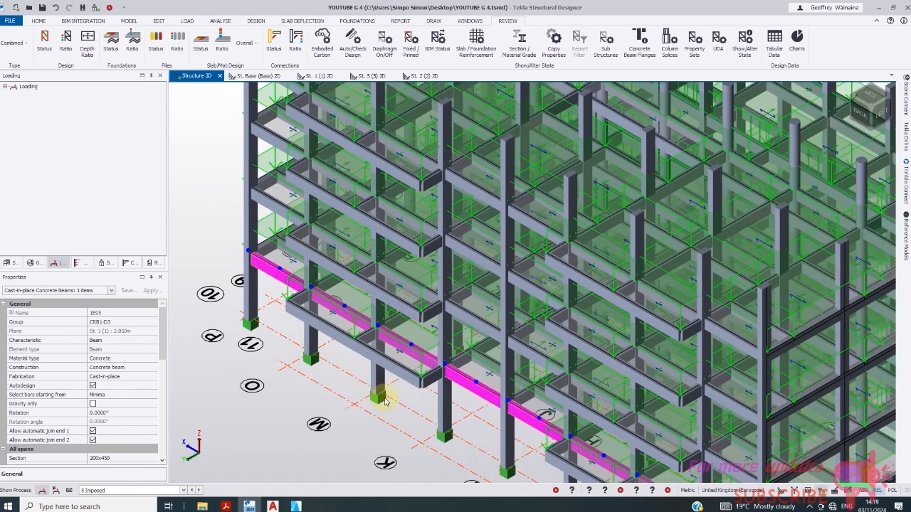
scroll(445, 269, "down", 1)
scroll(427, 278, "down", 1)
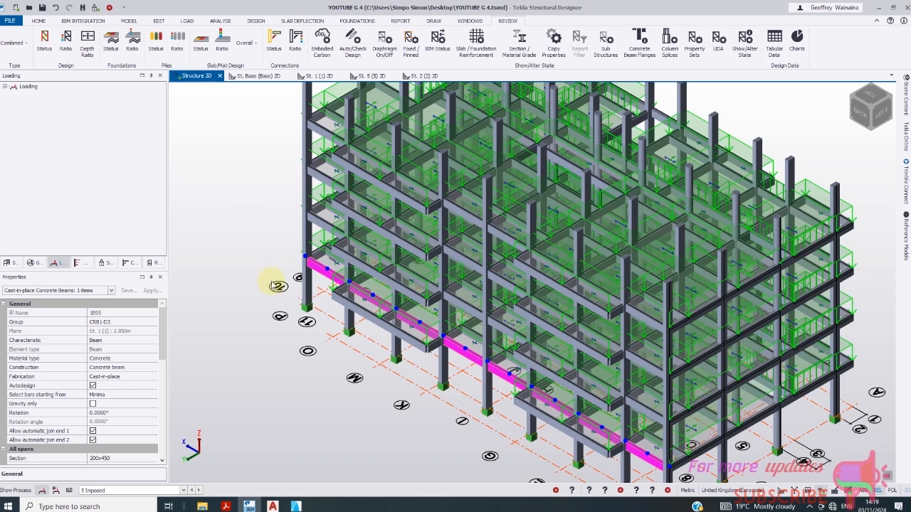
key("Escape")
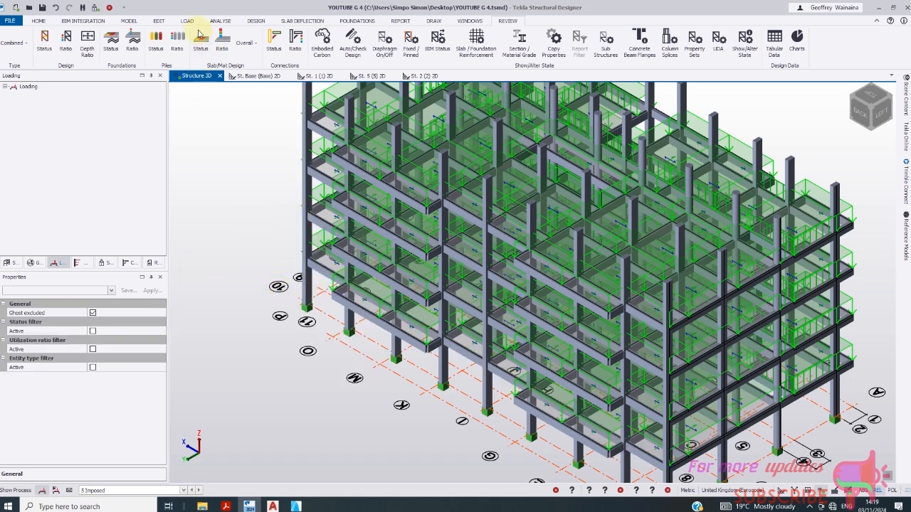
- Return to the St. 1 plan and try to place a Full UDL member load of 10 kN/m on its beams
left_click(188, 21)
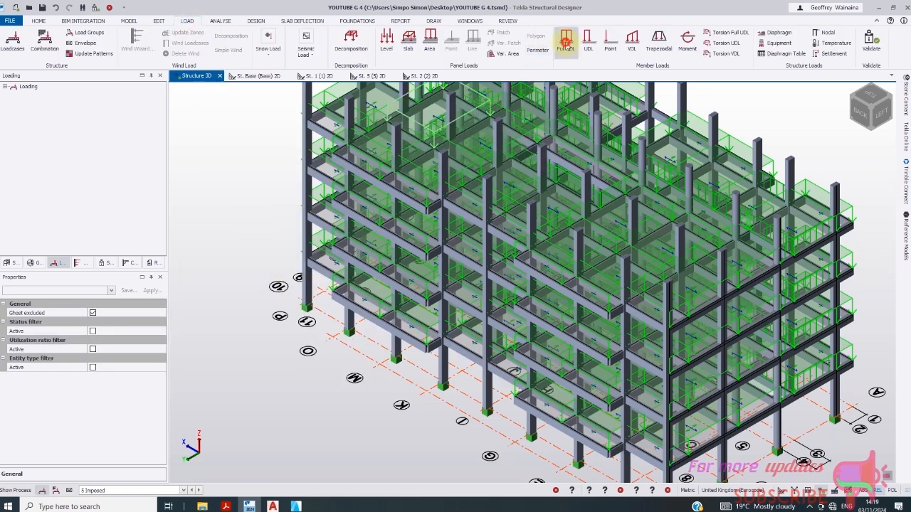
left_click(566, 45)
left_click(323, 76)
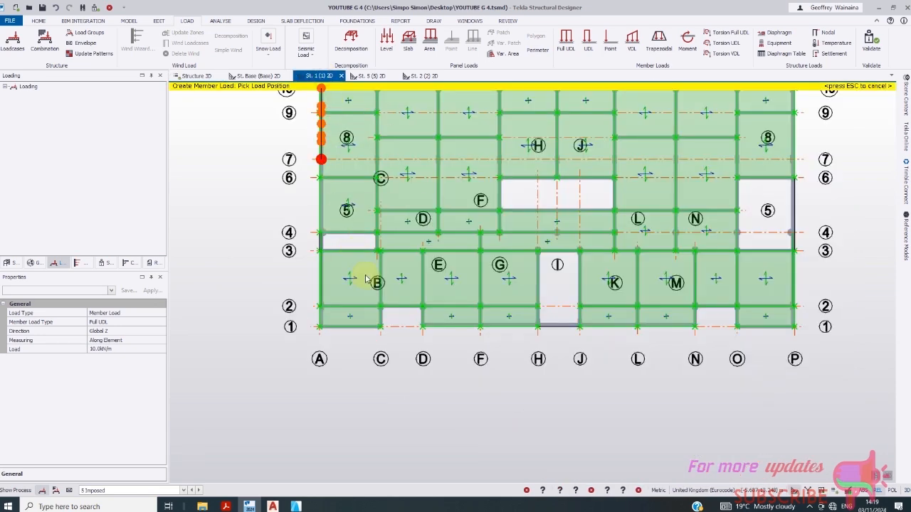
scroll(340, 249, "up", 5)
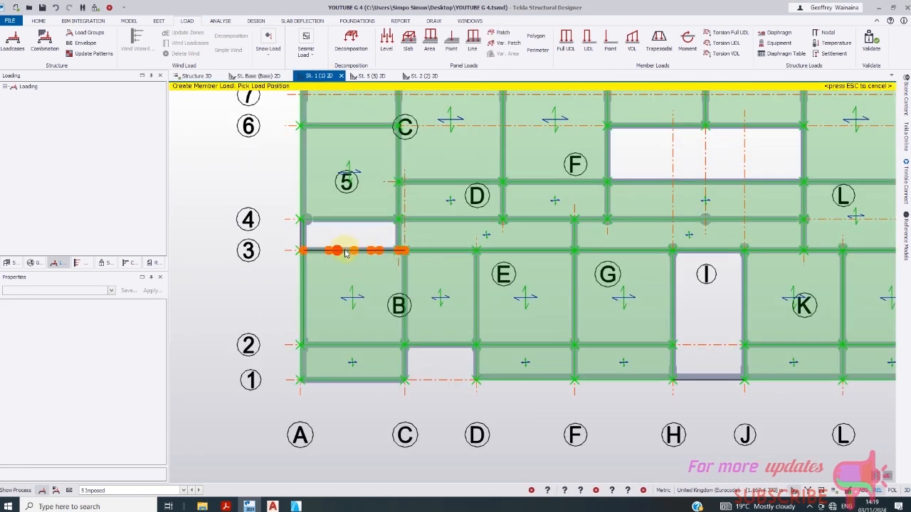
key("Escape")
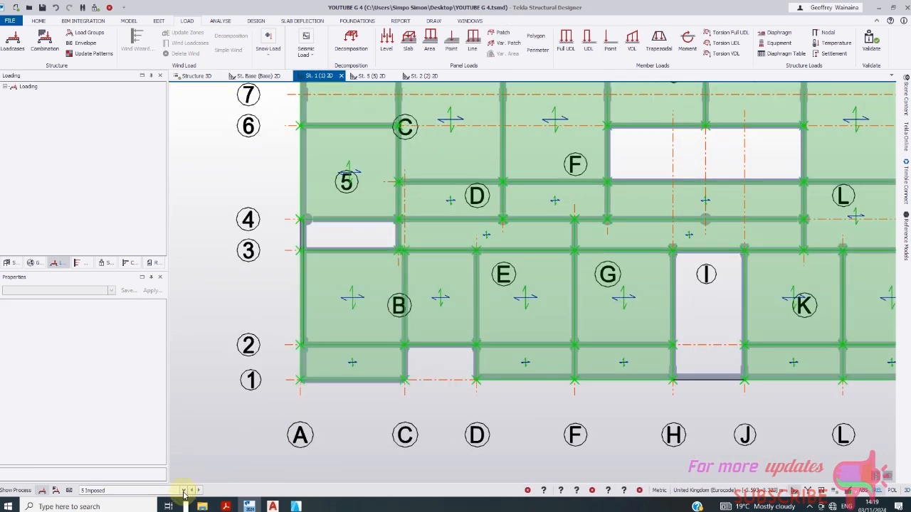
- Examine the St. 1 beams along grid lines A and 1 and beside the opening between grids H and J
scroll(305, 289, "down", 2)
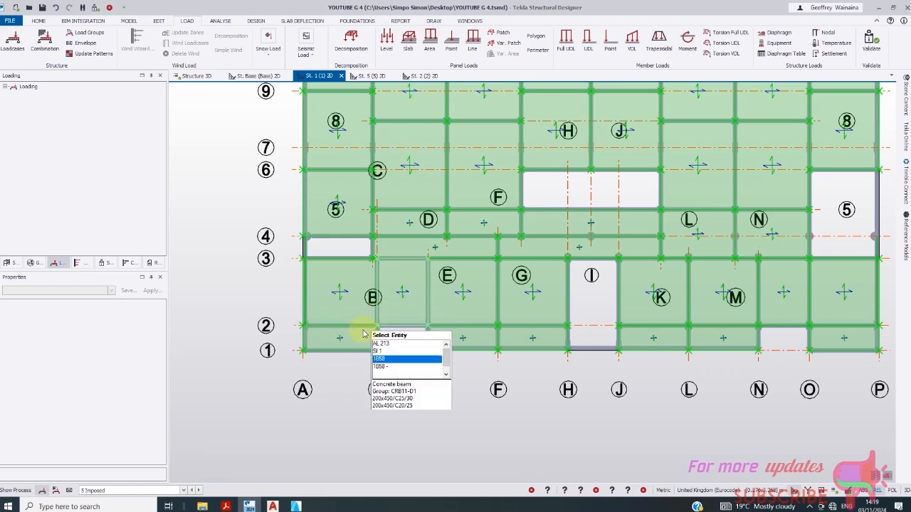
scroll(384, 335, "down", 1)
mouse_move(311, 318)
scroll(310, 299, "up", 2)
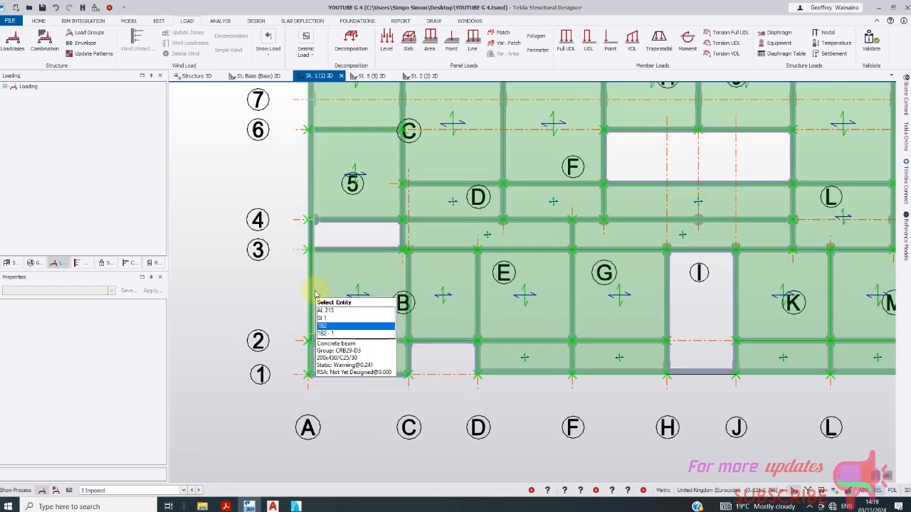
scroll(315, 294, "down", 2)
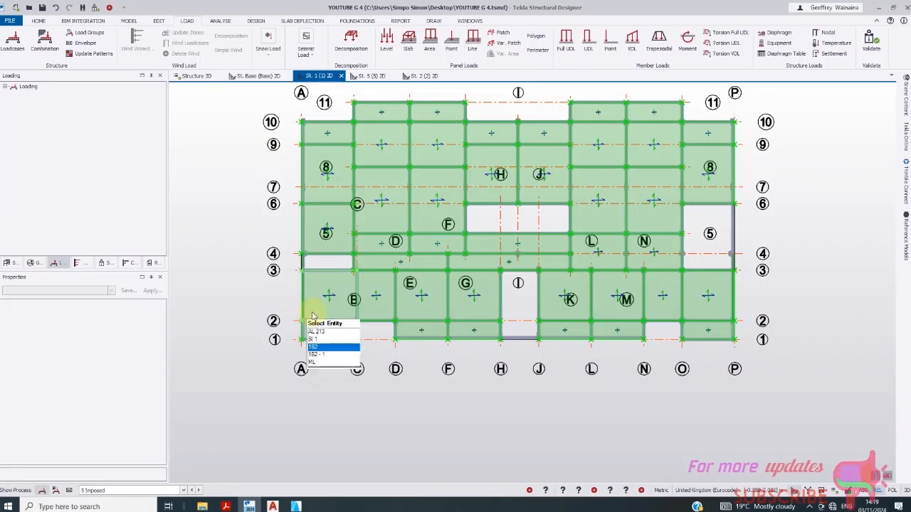
scroll(313, 317, "down", 2)
scroll(501, 334, "up", 2)
scroll(471, 335, "up", 4)
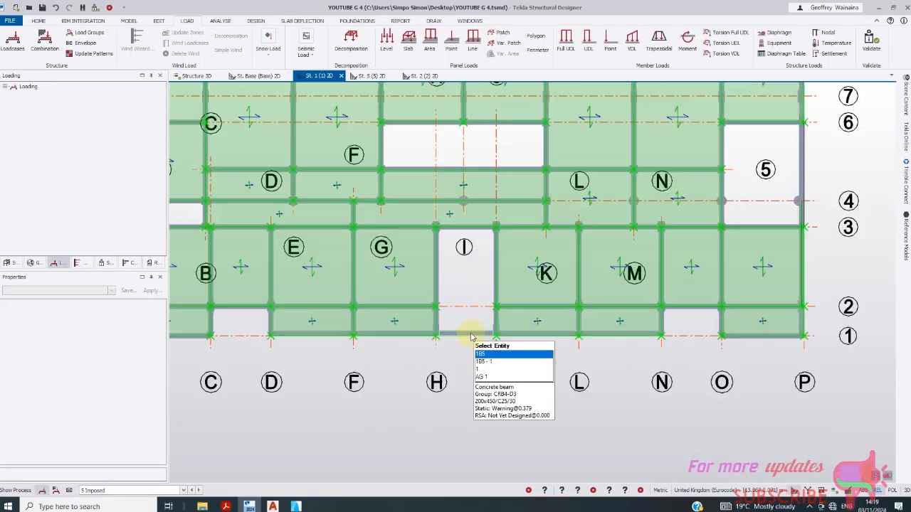
scroll(467, 338, "down", 2)
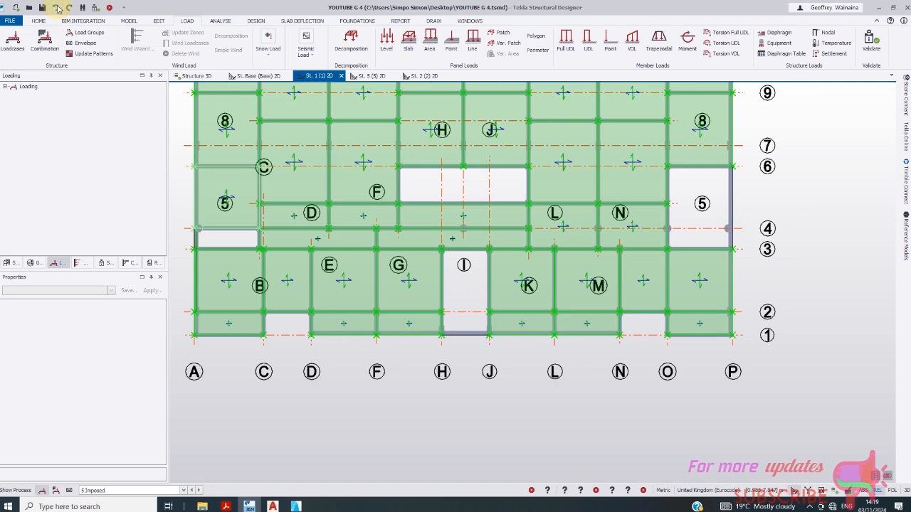
scroll(224, 219, "down", 3)
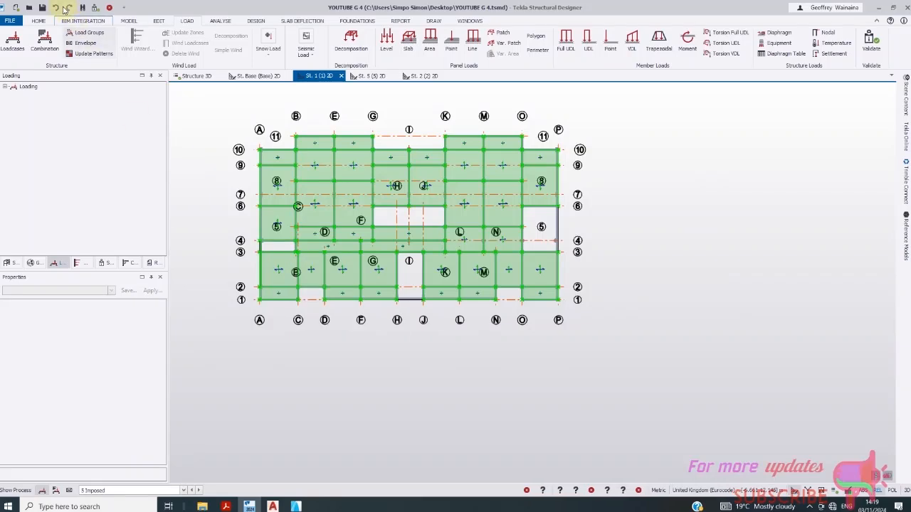
scroll(245, 239, "up", 3)
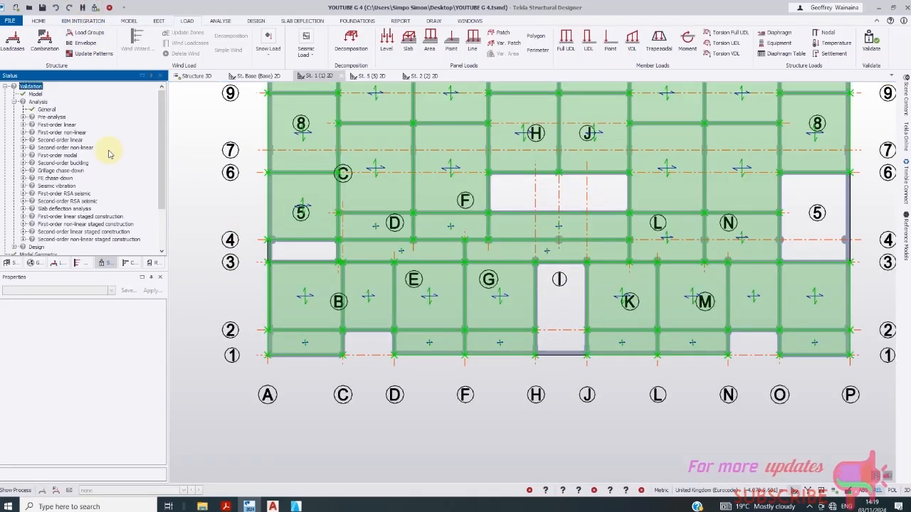
scroll(364, 321, "down", 2)
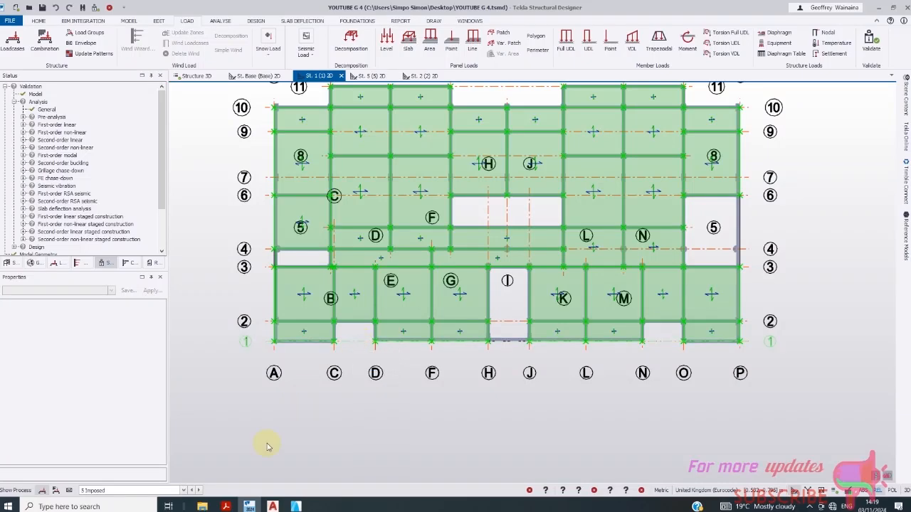
- Review the St. 1 plan under the Dead, Self weight - excluding slabs, and Slab self weight loadcases
left_click(182, 491)
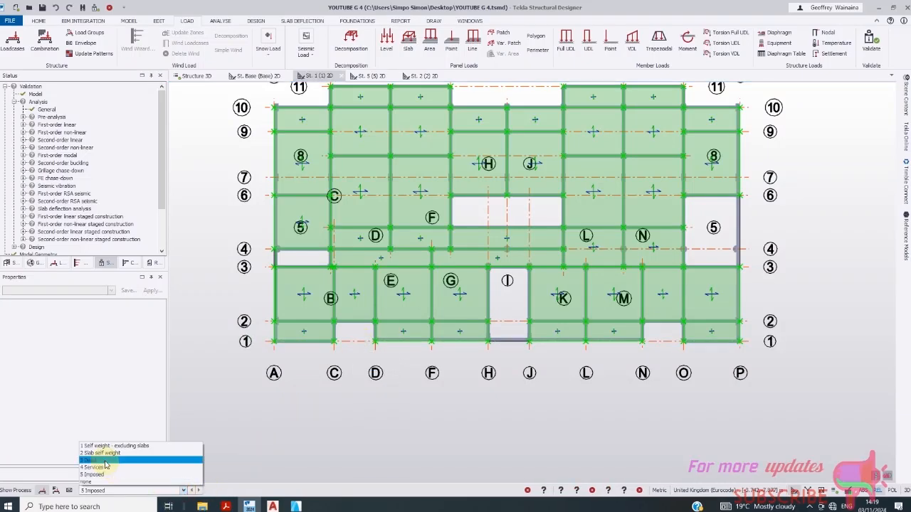
left_click(108, 467)
left_click(183, 491)
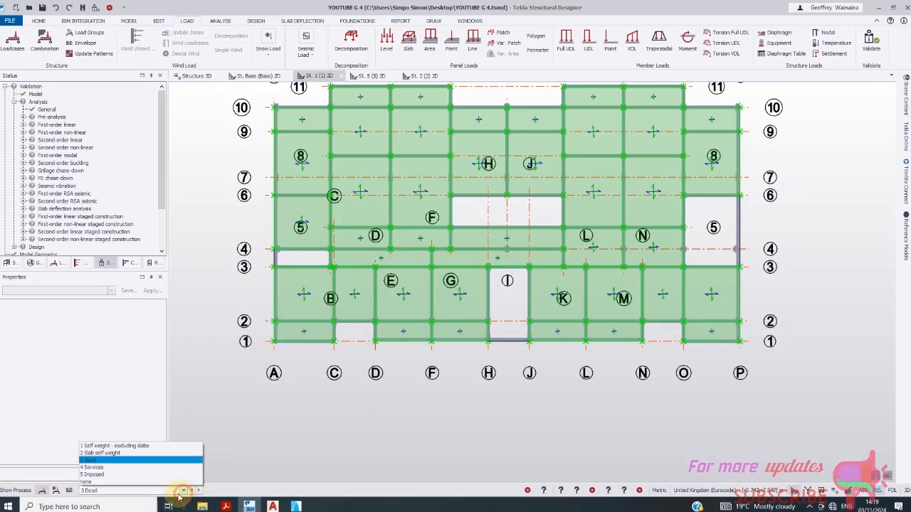
left_click(134, 447)
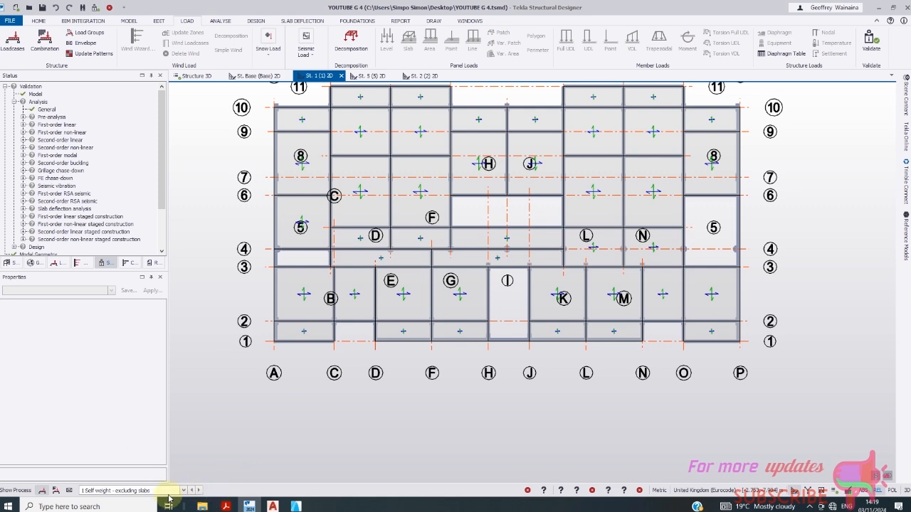
left_click(182, 491)
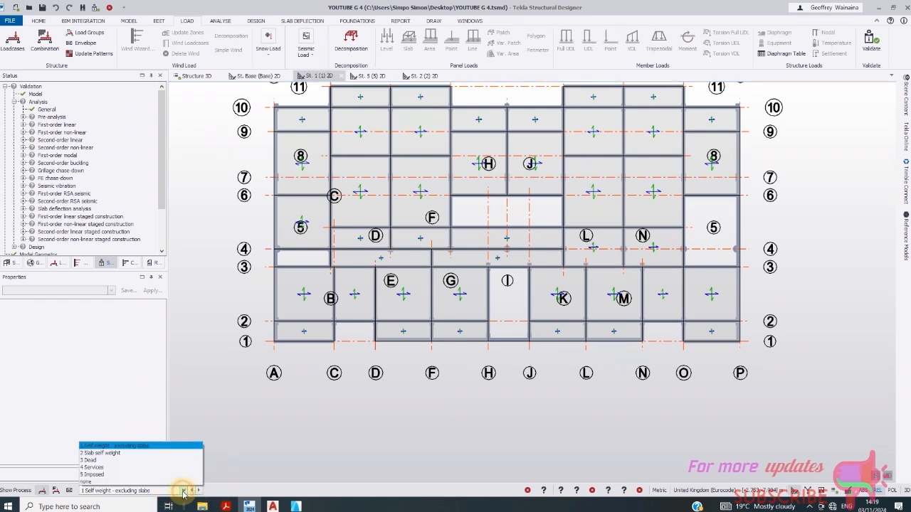
left_click(143, 454)
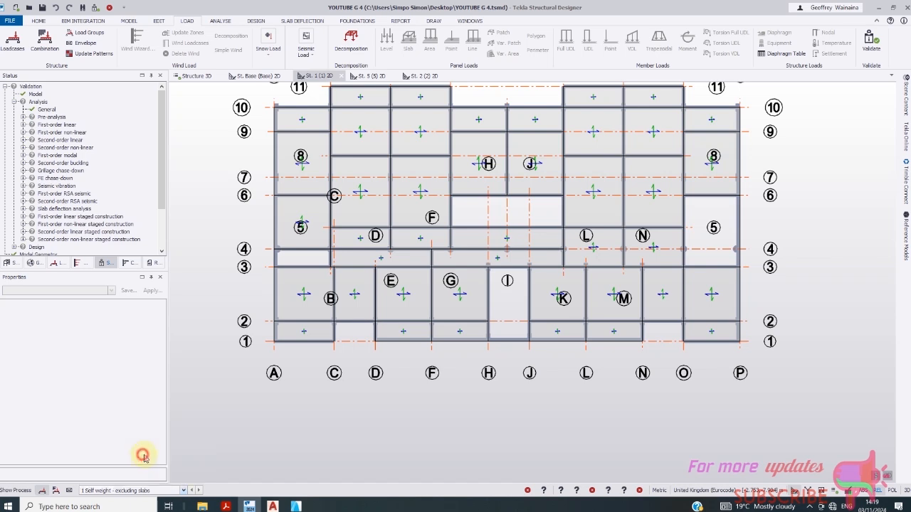
- Inspect the properties of the St. 1 slab between grid lines A and C and 2 and 3
mouse_move(302, 278)
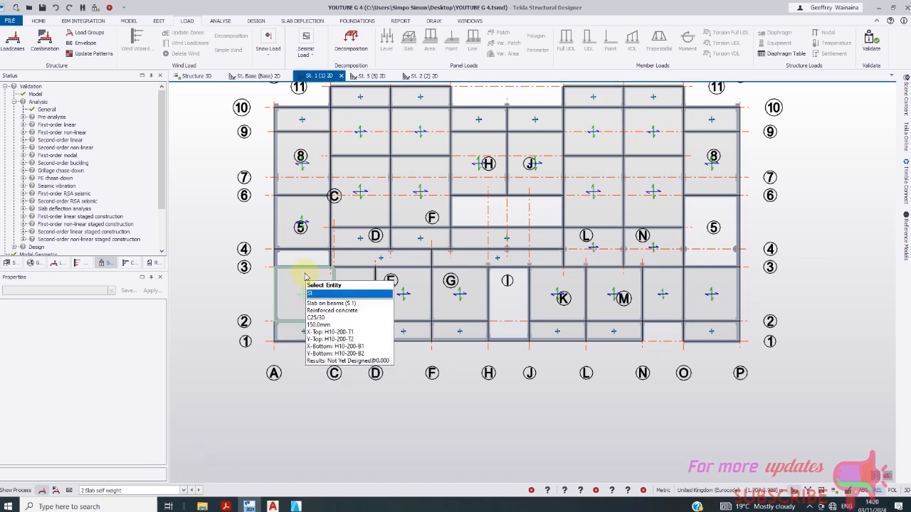
left_click(305, 277)
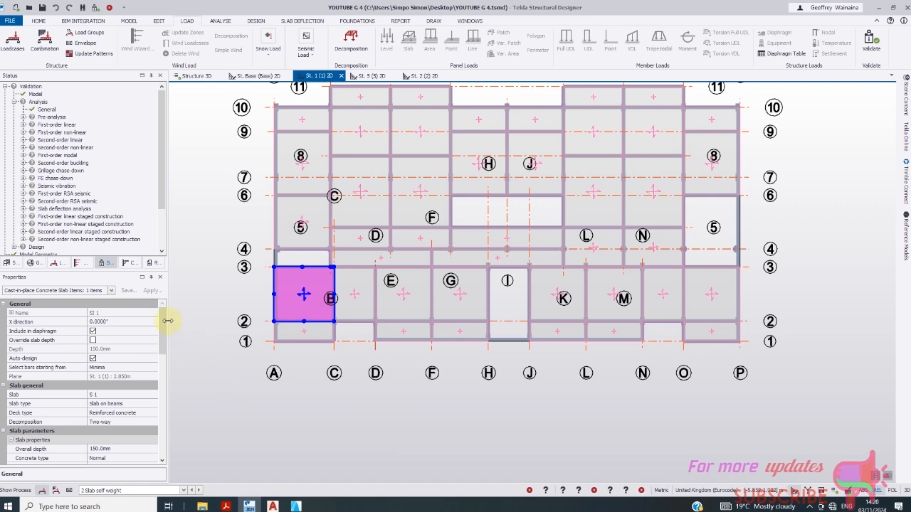
mouse_move(168, 321)
left_mouse_down()
mouse_move(154, 437)
mouse_move(155, 320)
left_mouse_up()
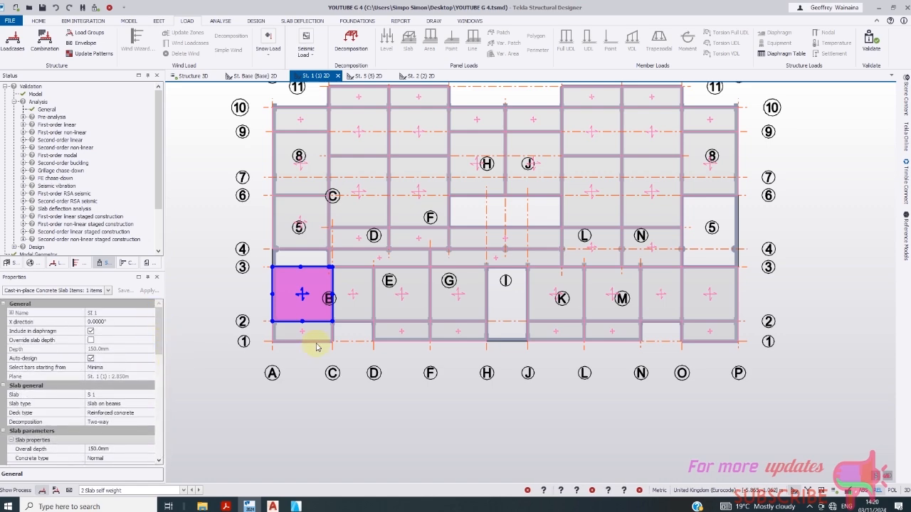
scroll(321, 363, "down", 1)
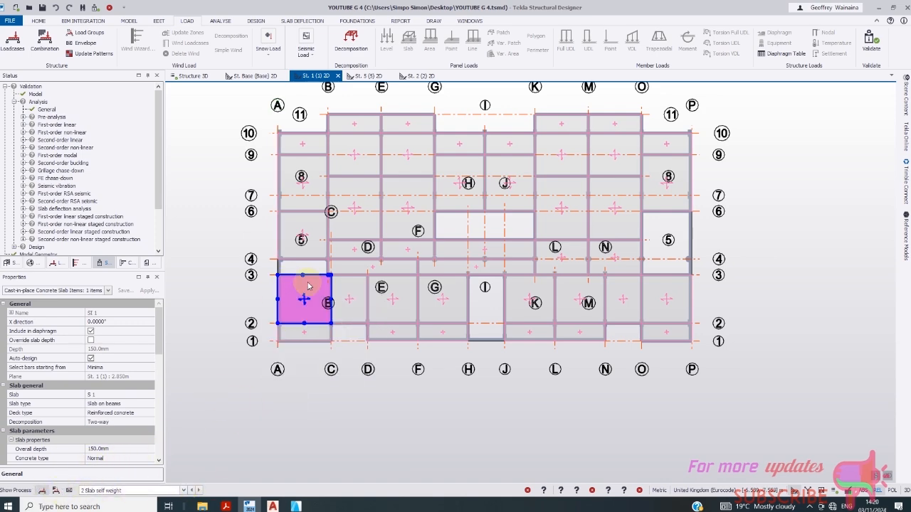
scroll(349, 260, "down", 2)
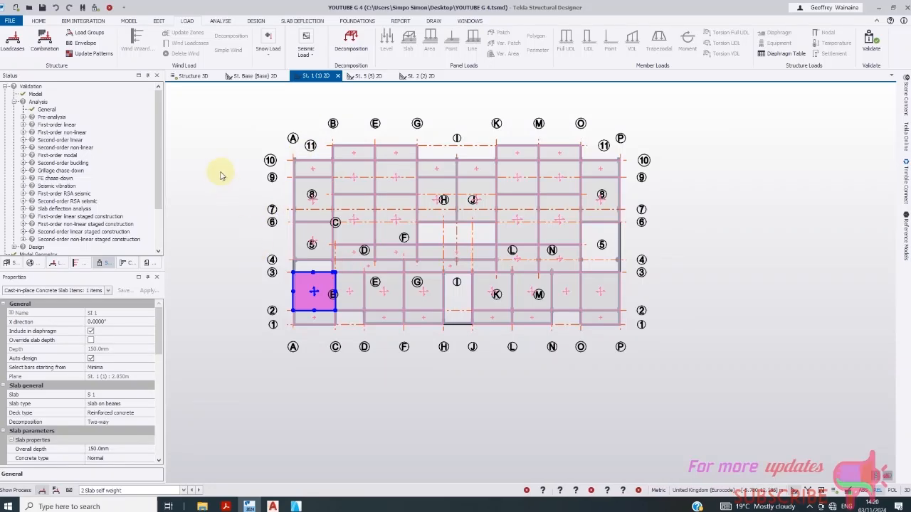
key("Escape")
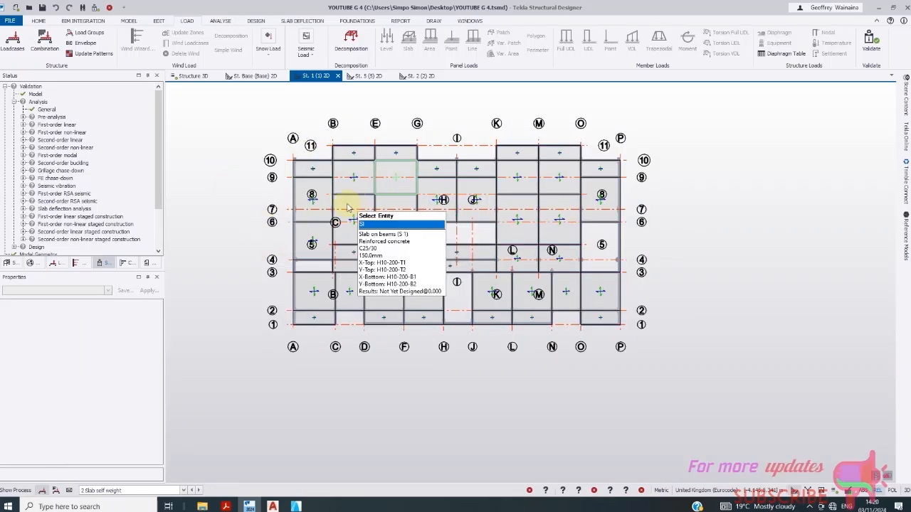
scroll(353, 204, "up", 3)
scroll(342, 314, "up", 3)
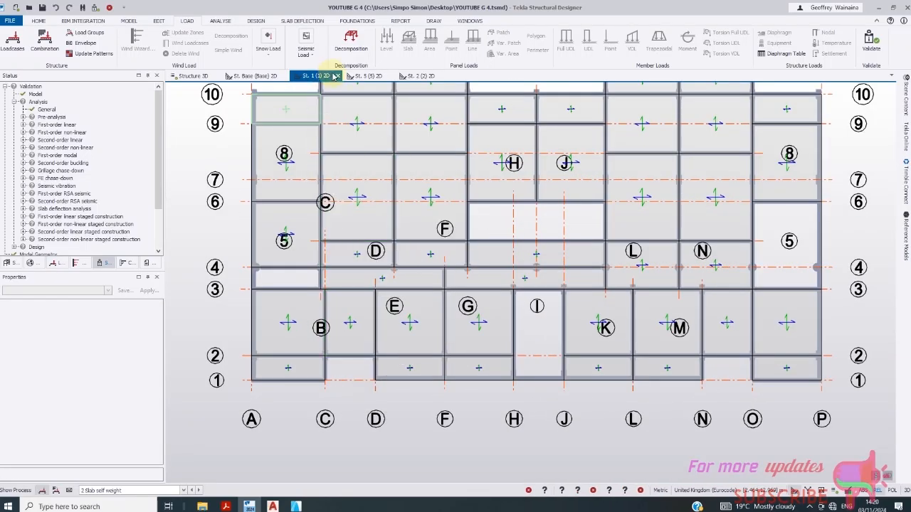
- Make Dead the active loadcase for the St. 1 plan
left_click(182, 490)
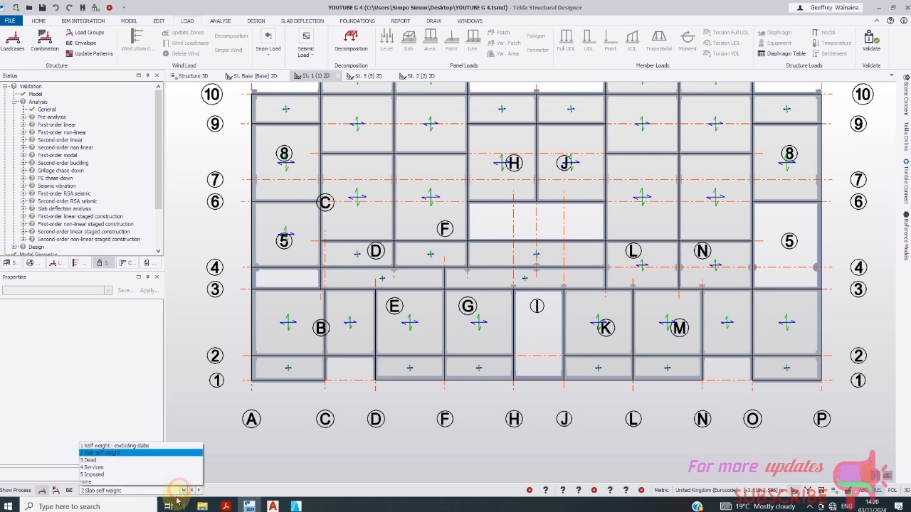
left_click(89, 460)
scroll(316, 324, "down", 2)
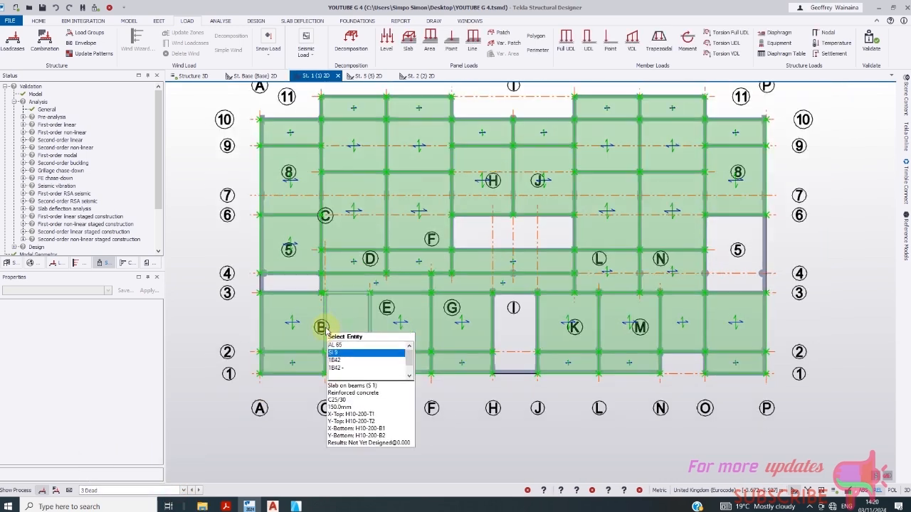
scroll(385, 157, "up", 2)
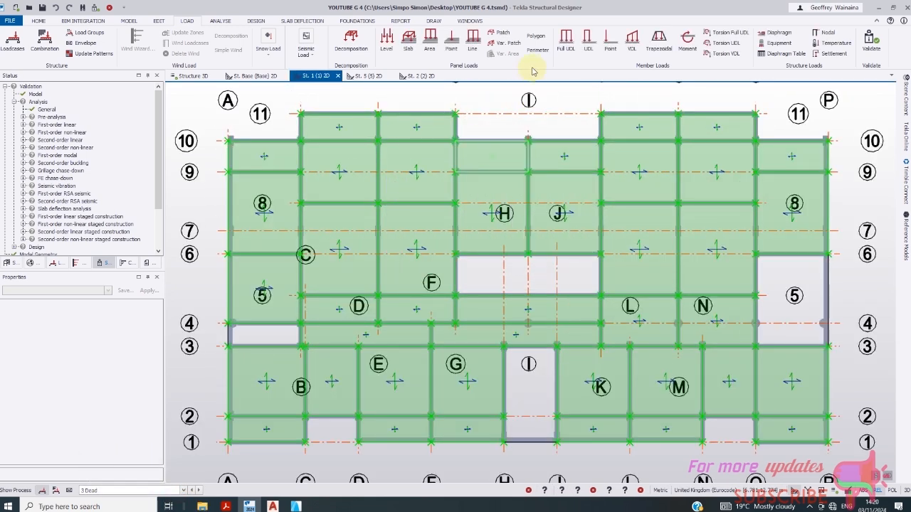
- Start a new 10 kN/m load measured along the element and change its load type from member load to Line Load
left_click(565, 43)
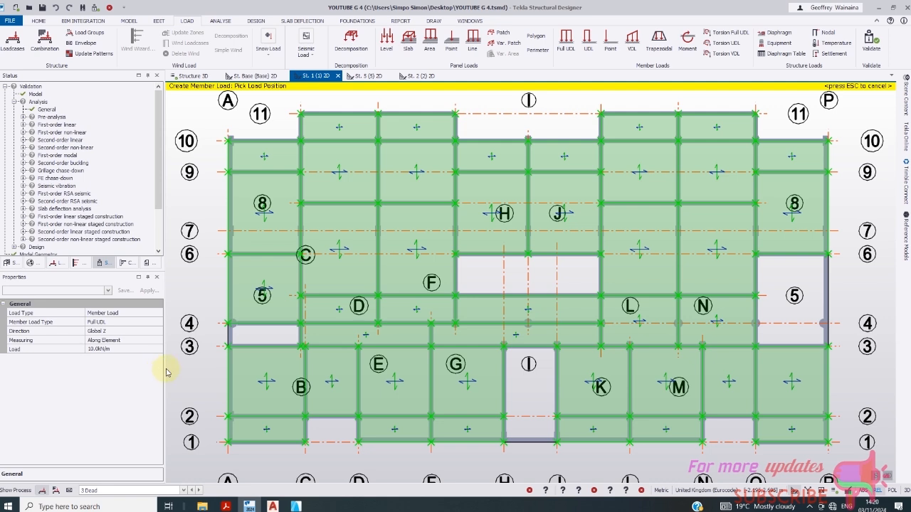
left_click(158, 316)
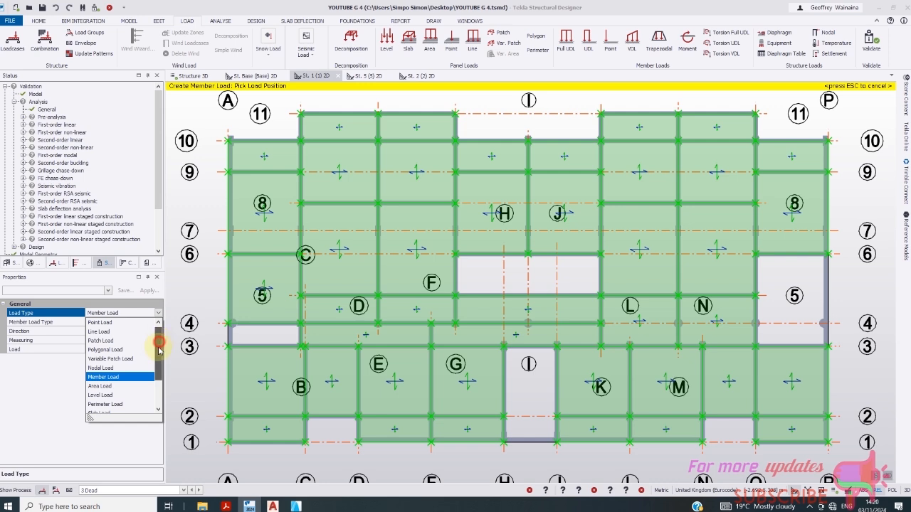
mouse_move(159, 347)
left_mouse_down()
mouse_move(158, 363)
mouse_move(158, 331)
left_mouse_up()
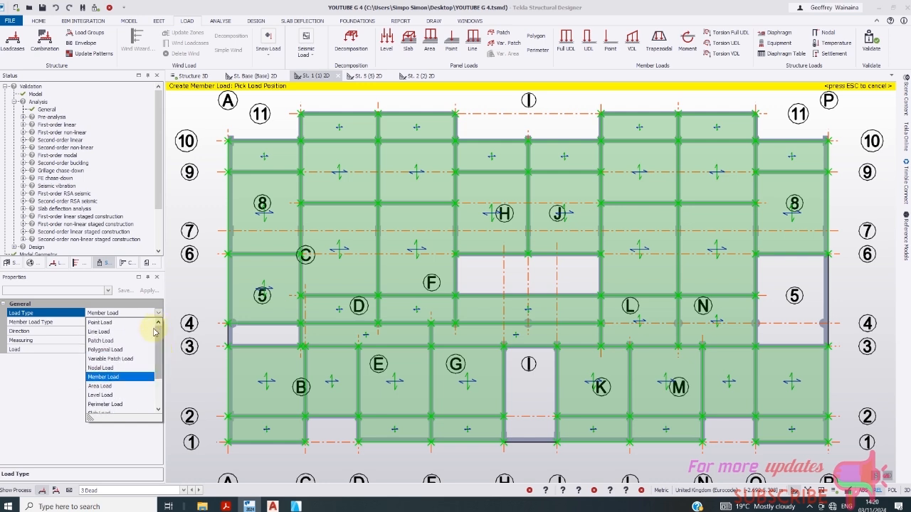
left_click(99, 333)
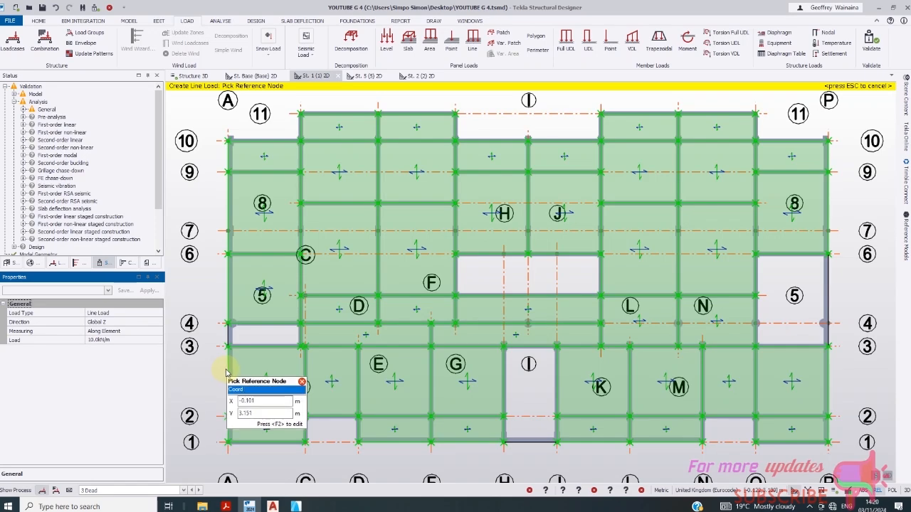
- Try to place 10 kN/m line loads along grid line 3 from A to H and along grid line 2 between F and H
left_click(226, 346)
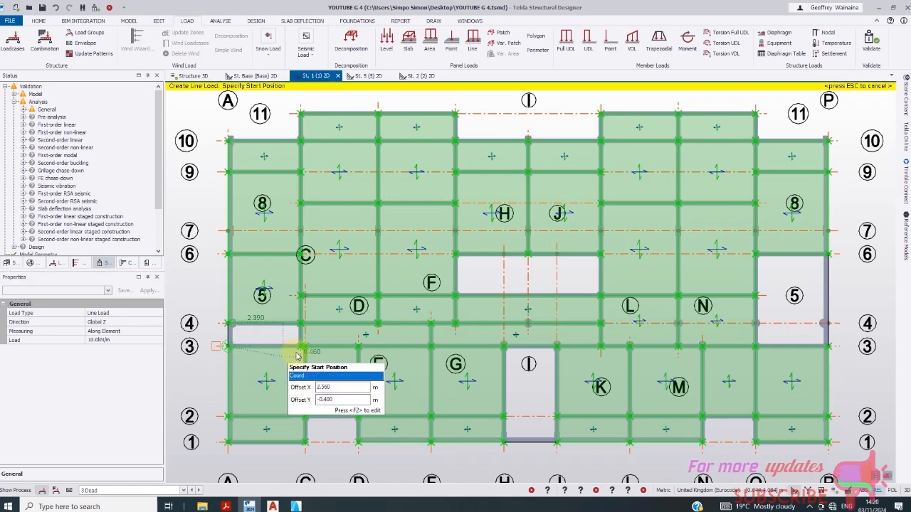
scroll(293, 347, "down", 2)
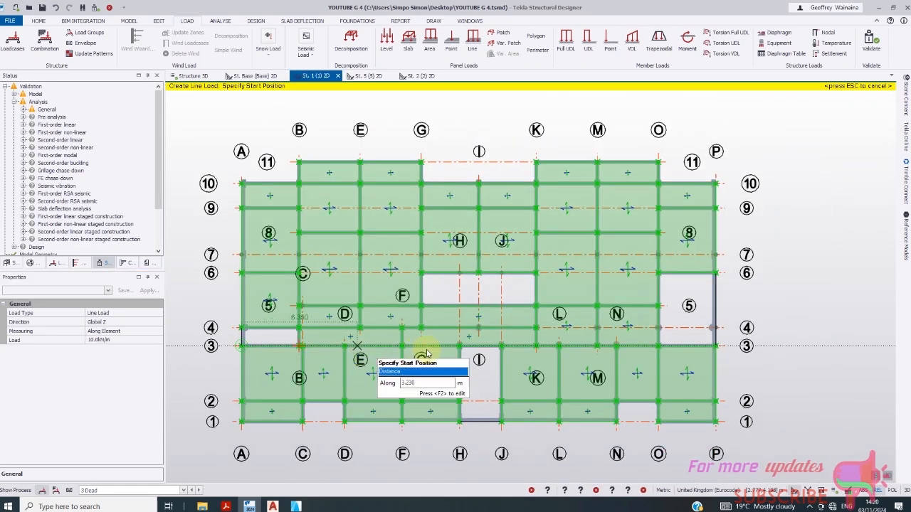
left_click(458, 347)
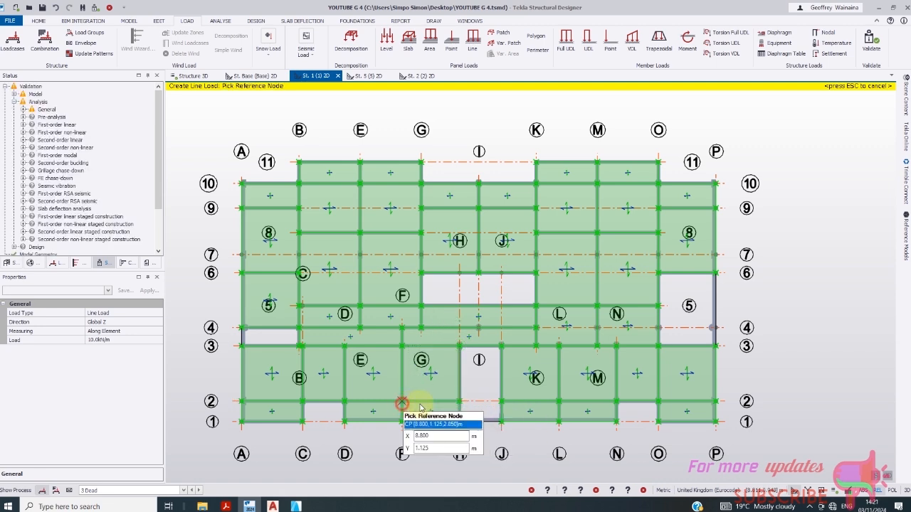
left_click(403, 401)
left_click(459, 401)
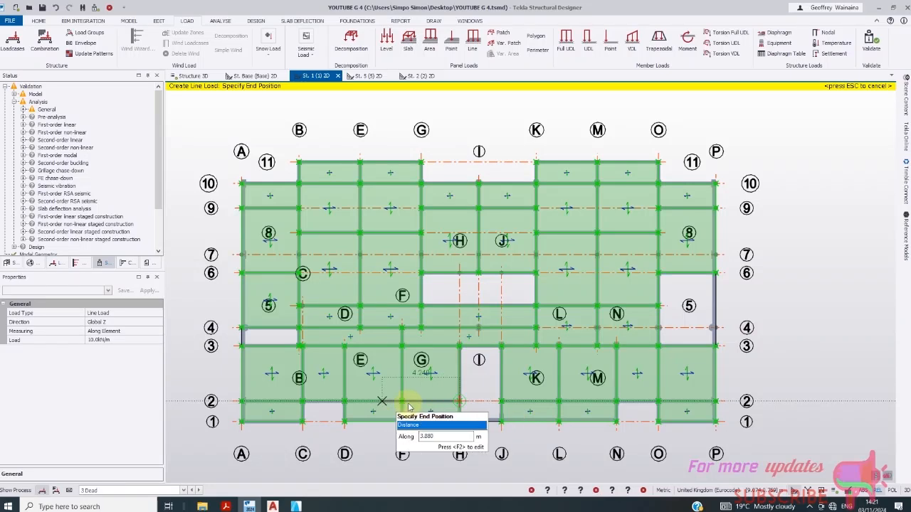
key("Escape")
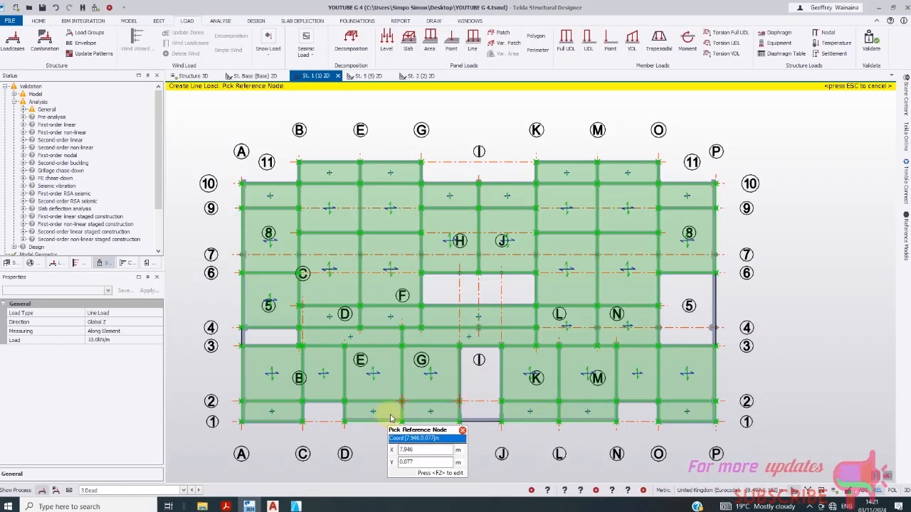
- Lay out 10 kN/m line loads between grid lines 2 and 3 along grid lines C, D and F
left_click(397, 405)
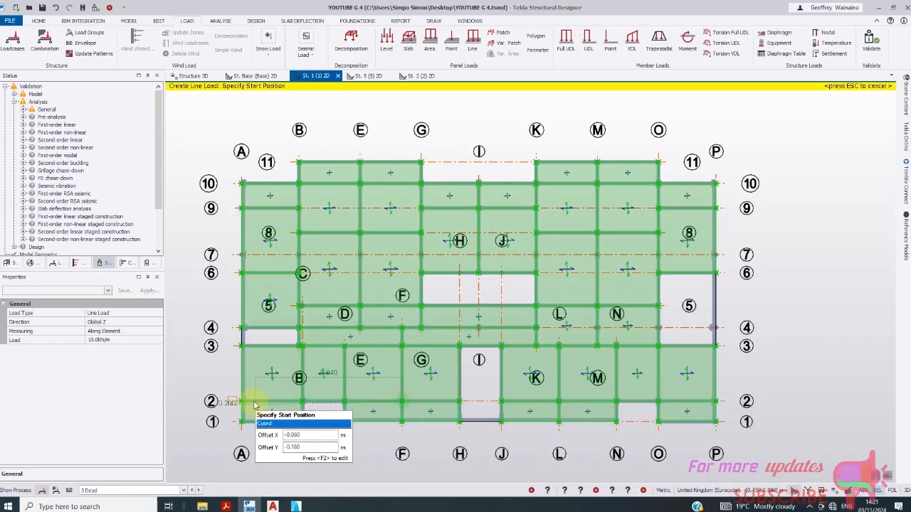
left_click(304, 404)
left_click(303, 404)
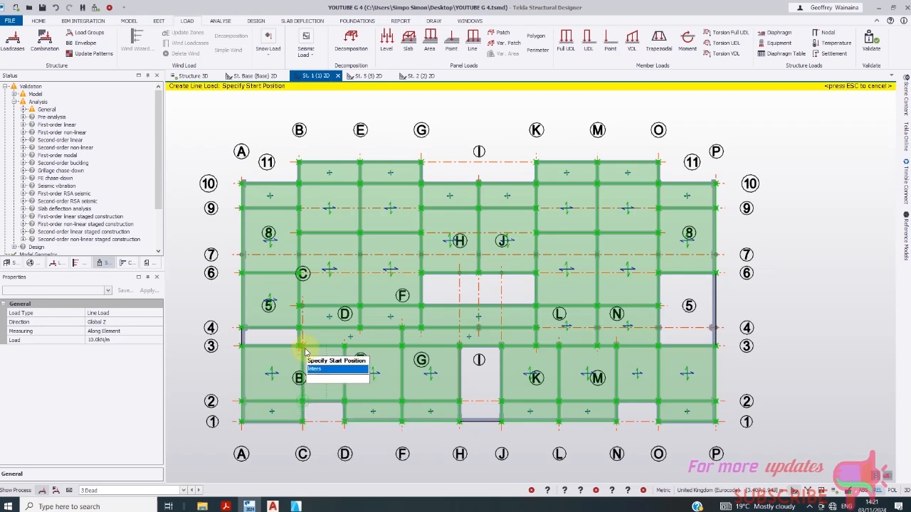
left_click(304, 346)
left_click(330, 410)
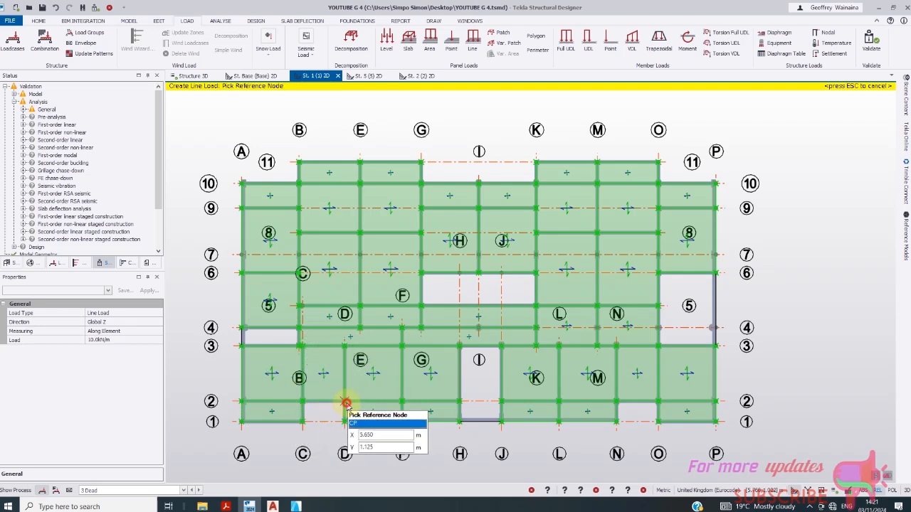
left_click(343, 402)
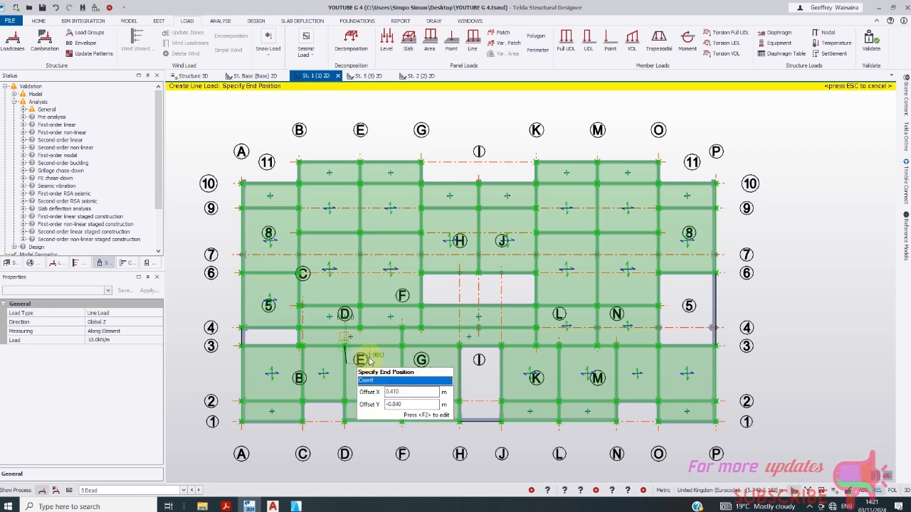
left_click(391, 396)
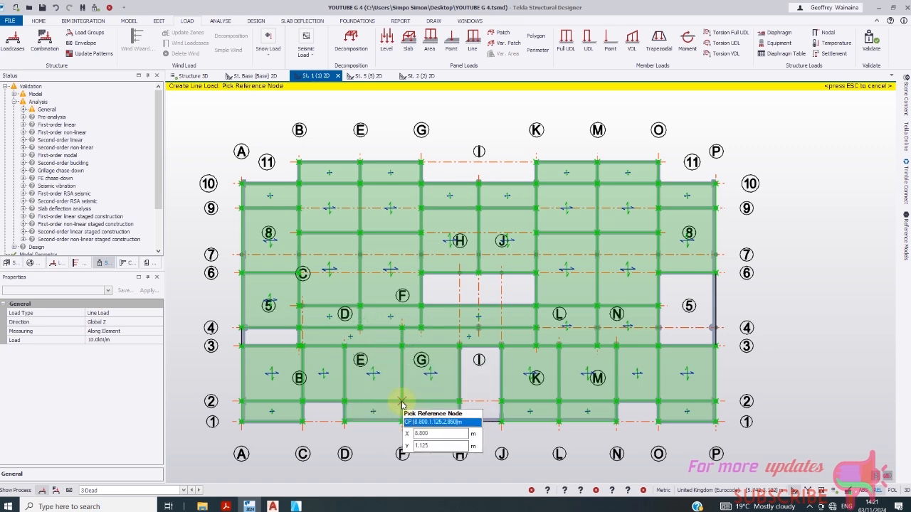
left_click(401, 403)
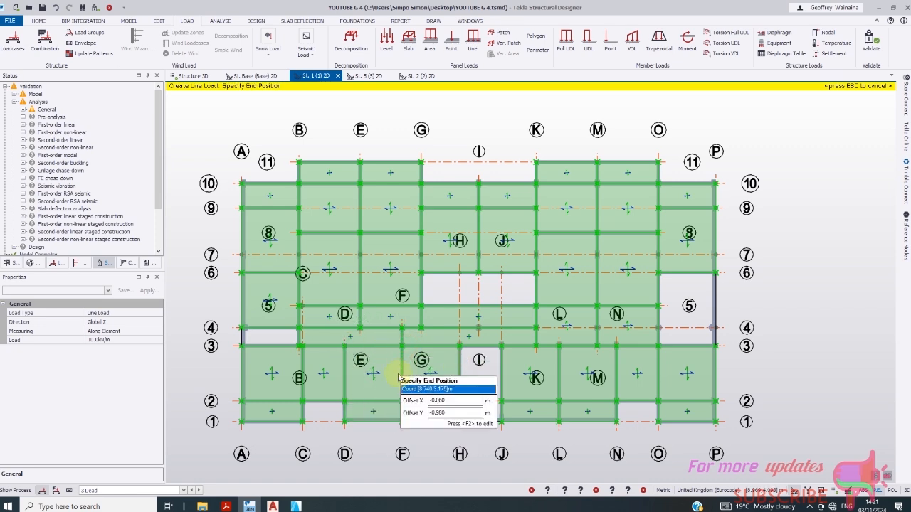
left_click(535, 407)
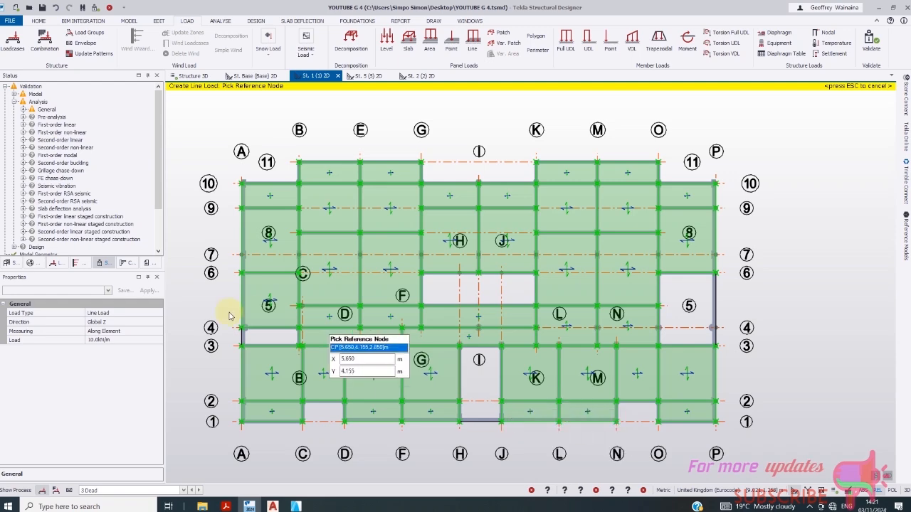
- Lay out 10 kN/m line loads between grid lines 2 and 3 along grid lines J, L, N and O
scroll(230, 314, "down", 2)
scroll(490, 360, "up", 3)
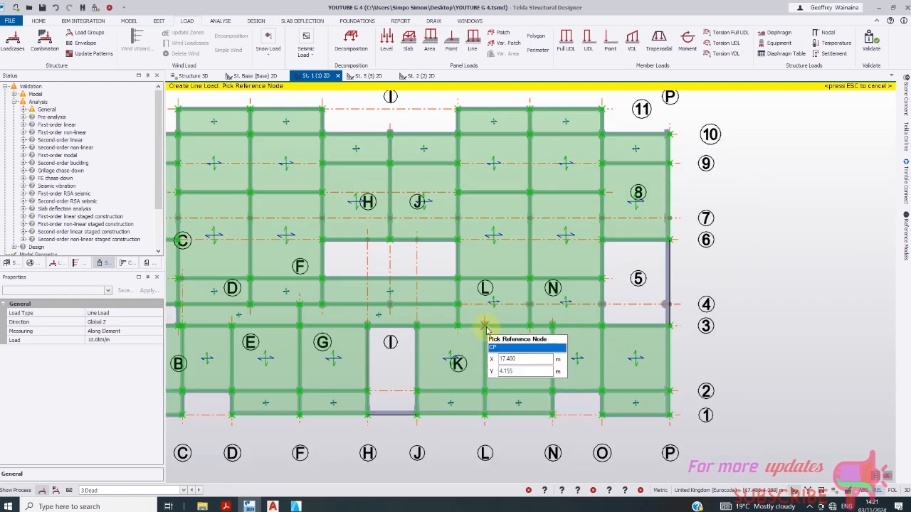
left_click(485, 326)
left_click(485, 391)
left_click(485, 390)
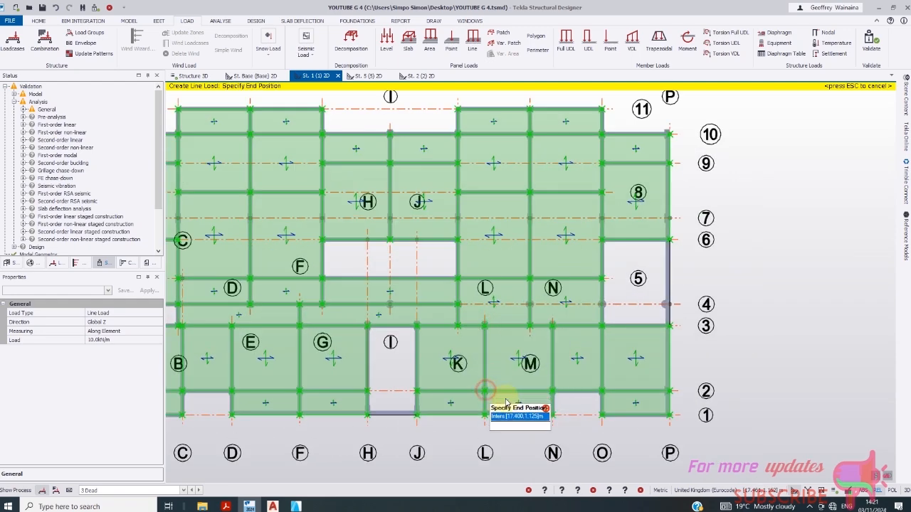
left_click(550, 395)
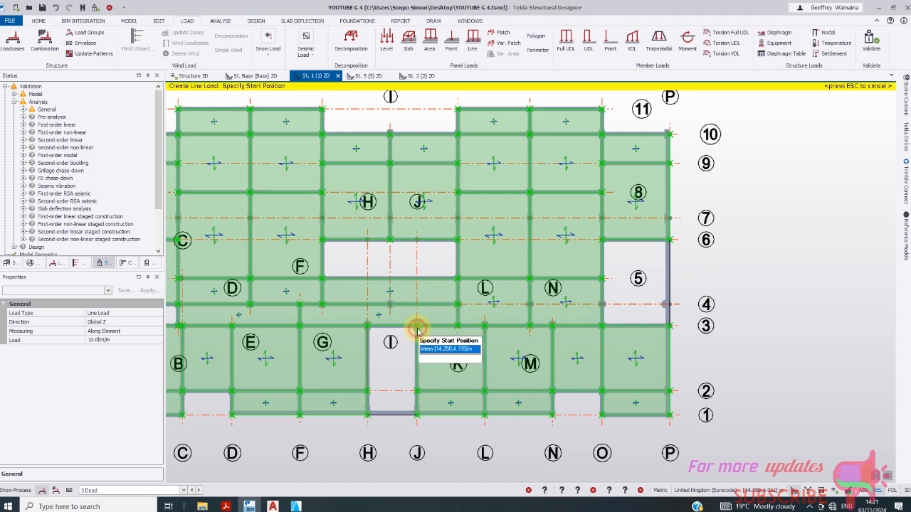
left_click(602, 391)
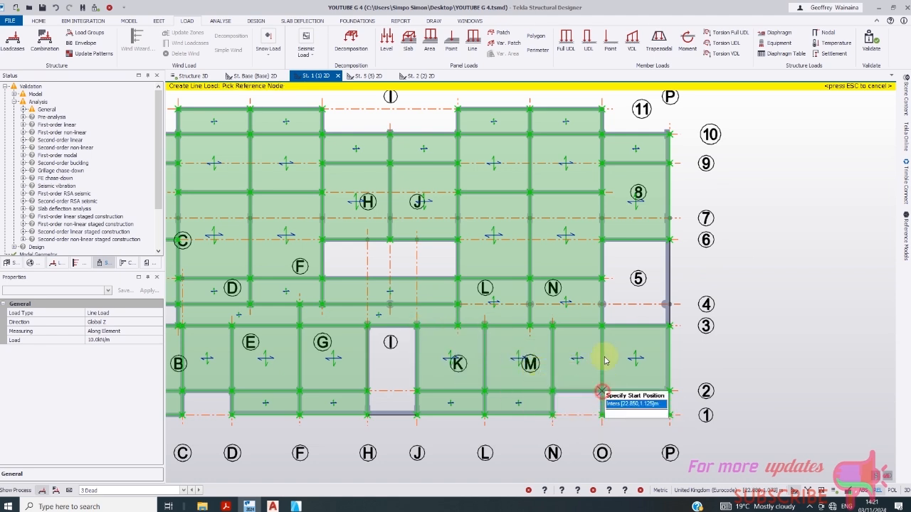
left_click(602, 330)
- Place a 10 kN/m line load along grid line P between grid lines 2 and 3
left_click(666, 391)
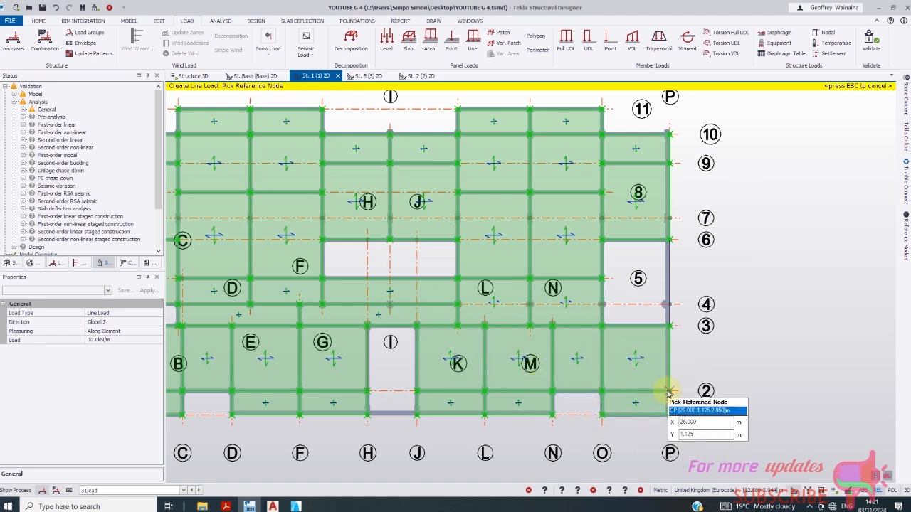
left_click(667, 390)
left_click(669, 326)
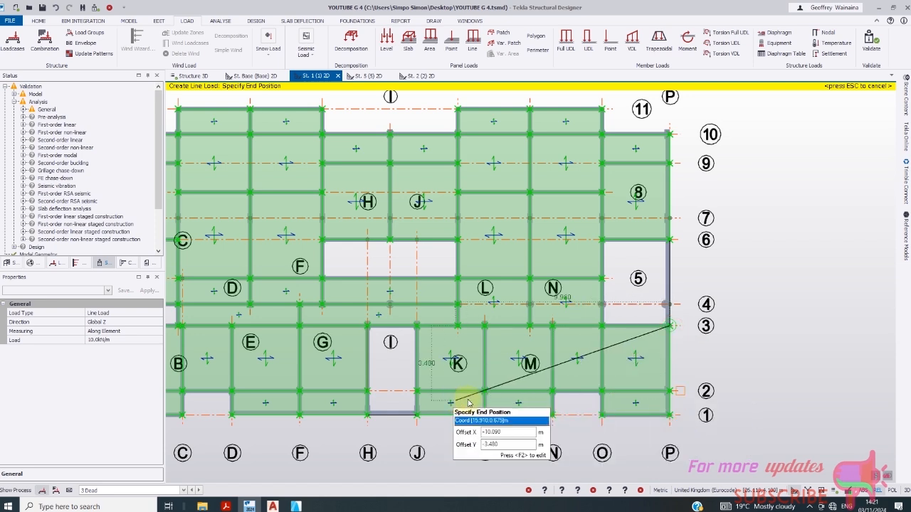
left_click(669, 390)
left_click(669, 390)
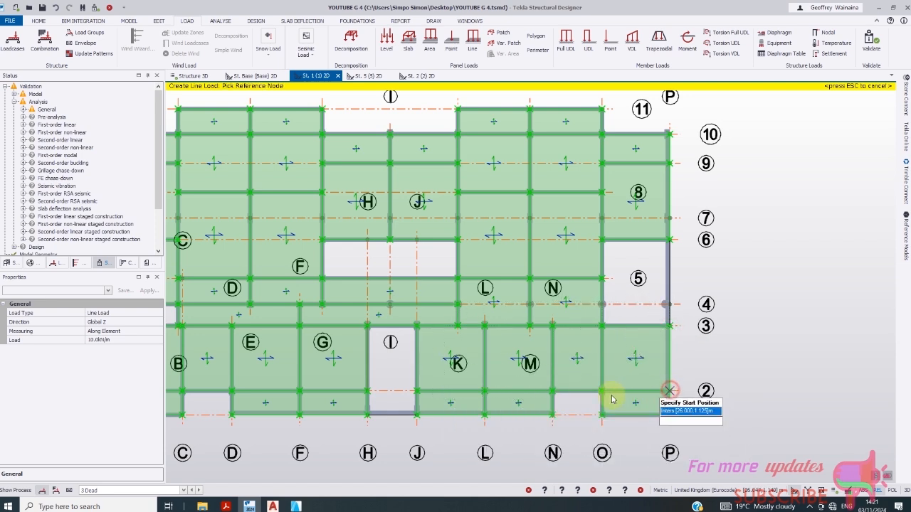
- Lay out 10 kN/m line loads along grid line 2 from P through O and N to L
left_click(603, 394)
left_click(557, 395)
left_click(557, 395)
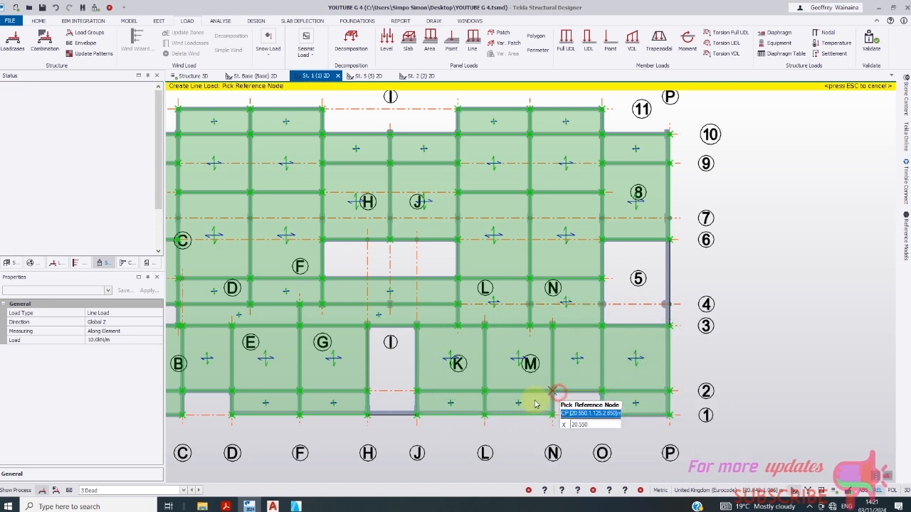
left_click(485, 390)
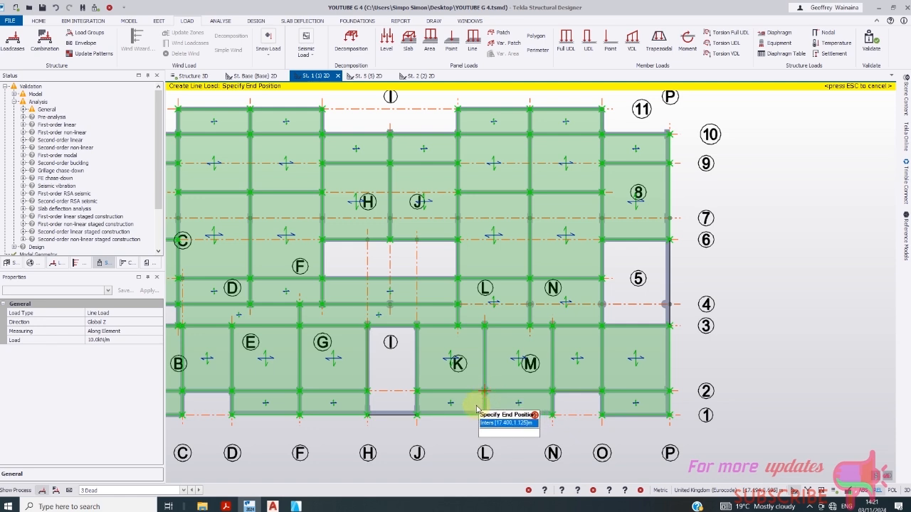
key("Escape")
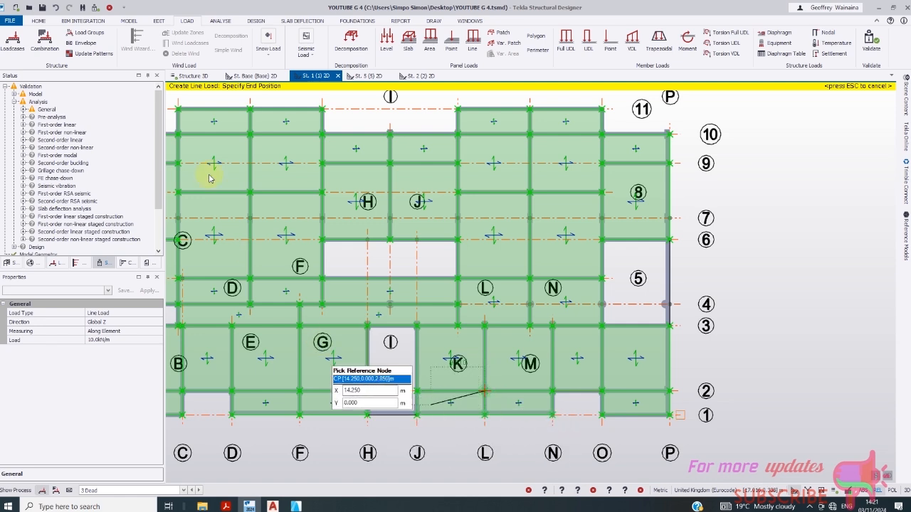
- Leave the St. 1 plan for the 3D structure view and look over the loaded building
left_click(94, 9)
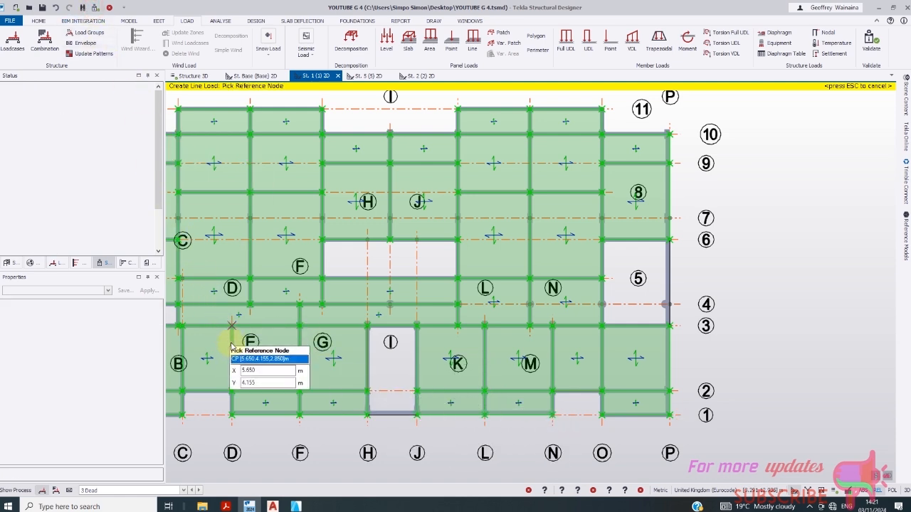
left_click(130, 190)
scroll(320, 263, "down", 5)
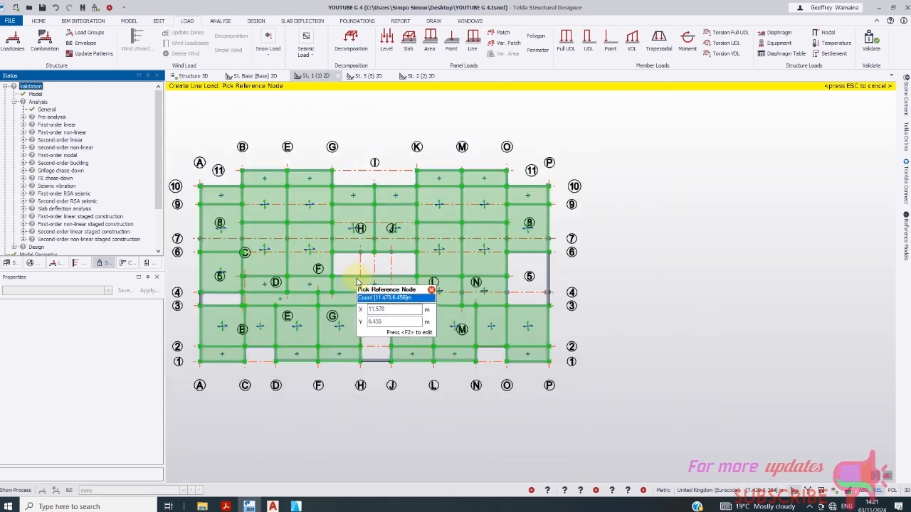
left_click(254, 76)
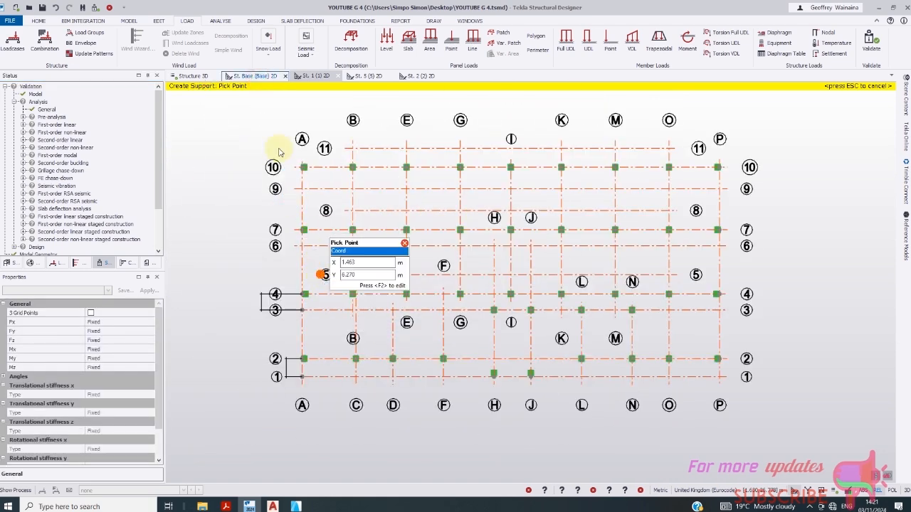
left_click(199, 76)
scroll(407, 276, "down", 2)
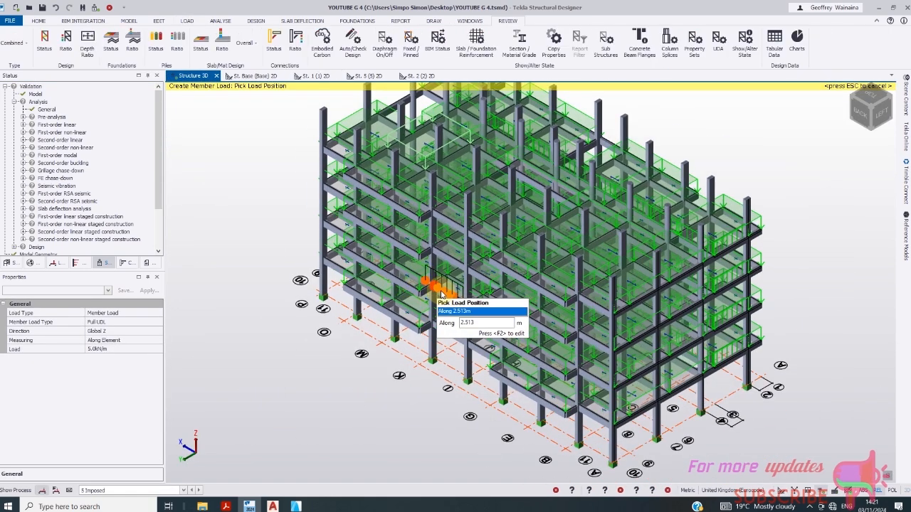
scroll(431, 400, "down", 1)
scroll(430, 400, "down", 1)
scroll(723, 213, "up", 2)
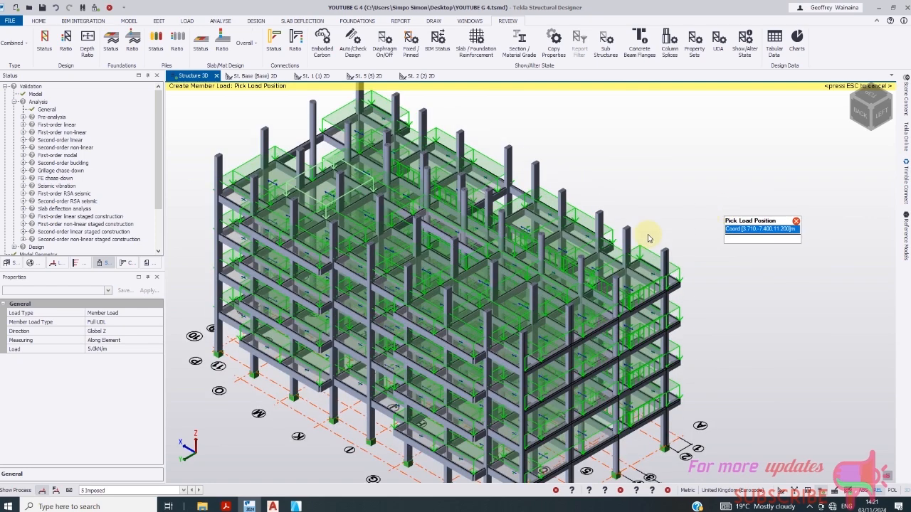
scroll(644, 239, "down", 2)
scroll(523, 299, "down", 1)
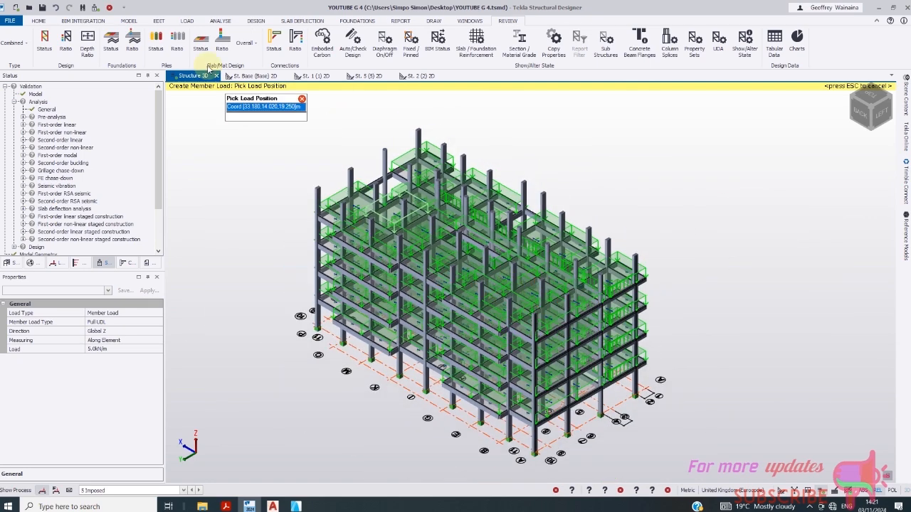
- Review the defined loadcases and the design combinations in the loading setup
left_click(226, 22)
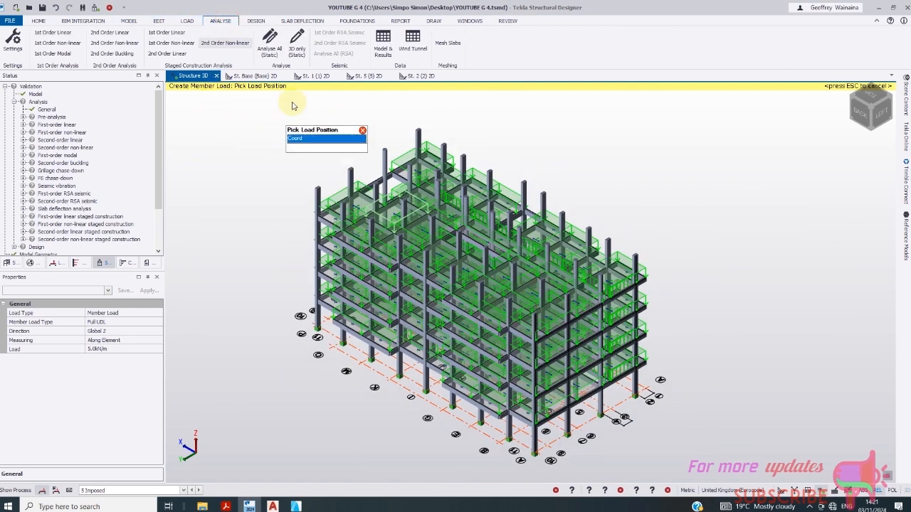
left_click(185, 21)
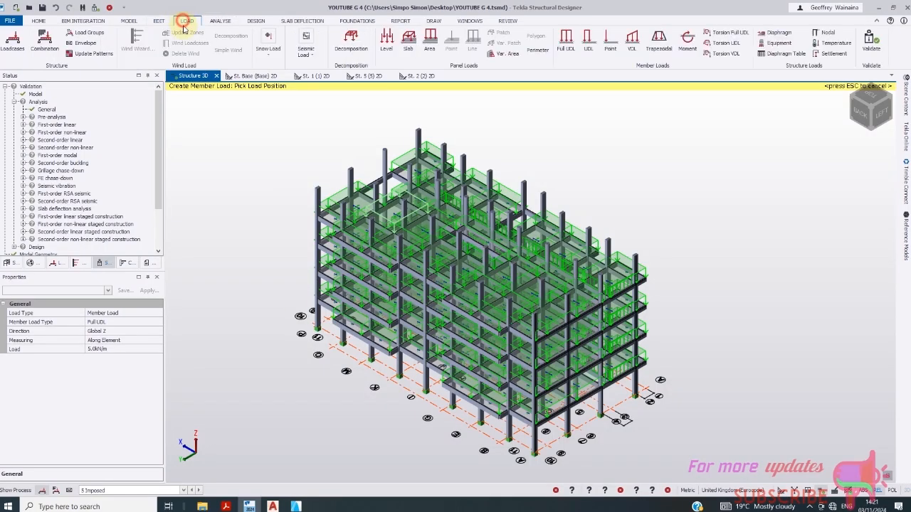
left_click(16, 43)
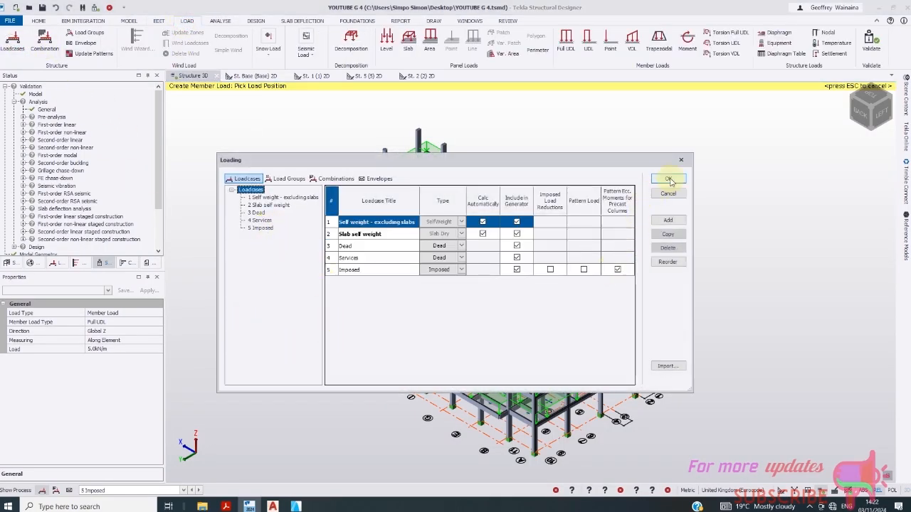
left_click(668, 179)
left_click(44, 43)
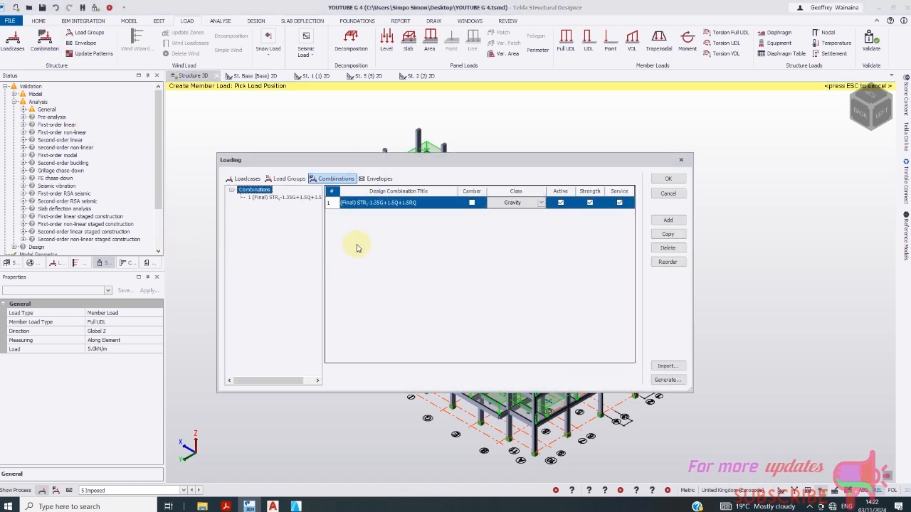
left_click(673, 194)
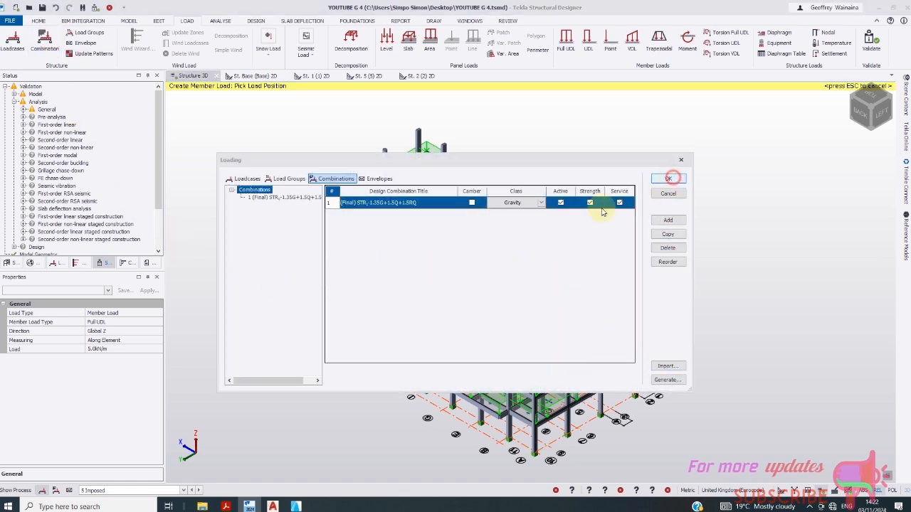
- Inspect which combination is included in the design envelope
left_click(80, 44)
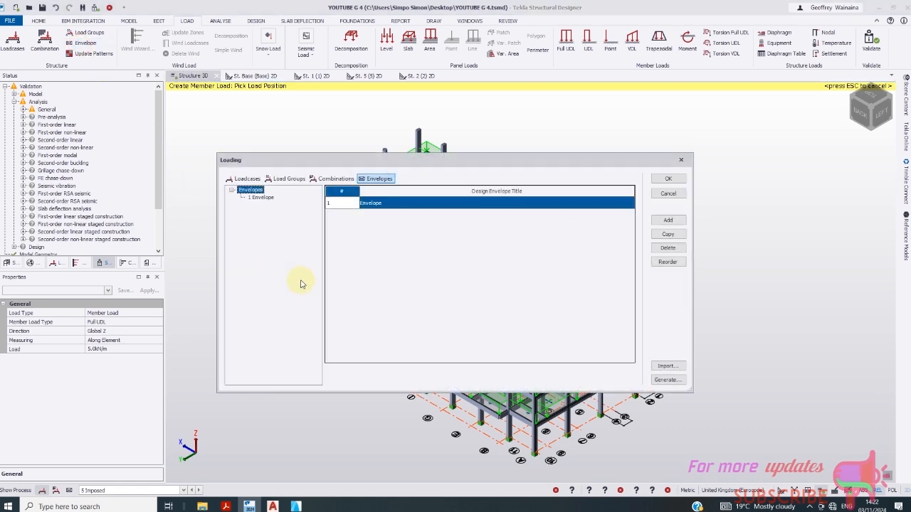
left_click(261, 197)
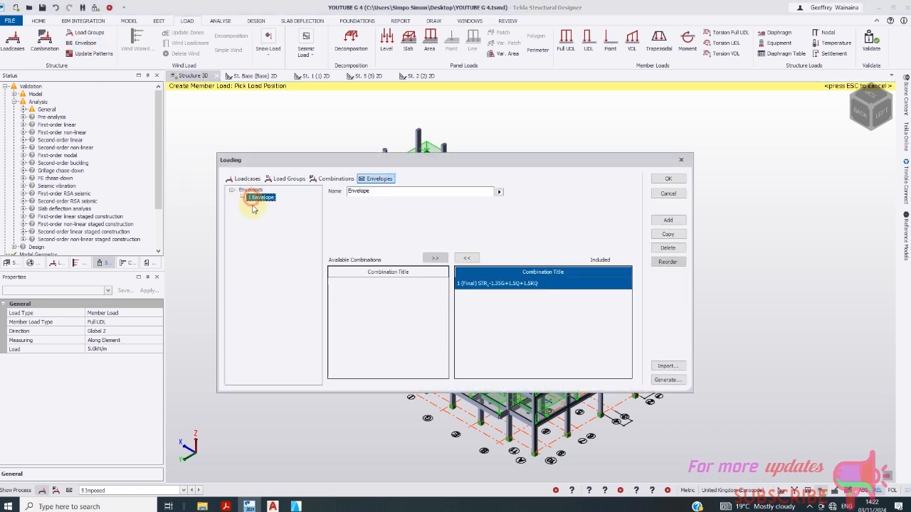
left_click(666, 179)
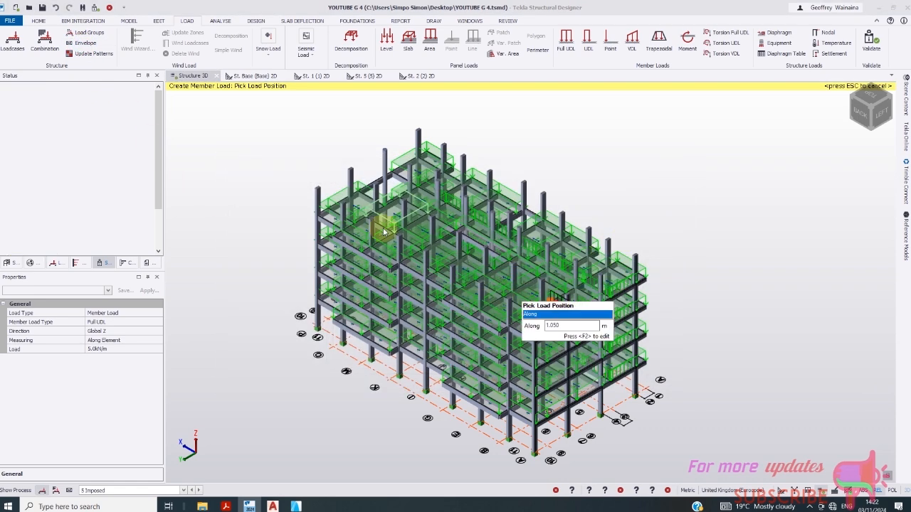
- Open the list of design load combinations
left_click(208, 24)
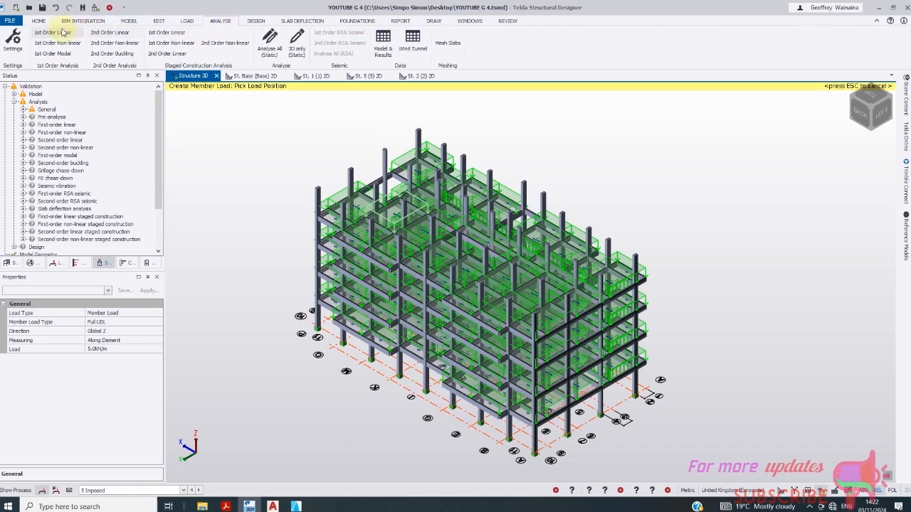
left_click(187, 20)
left_click(44, 43)
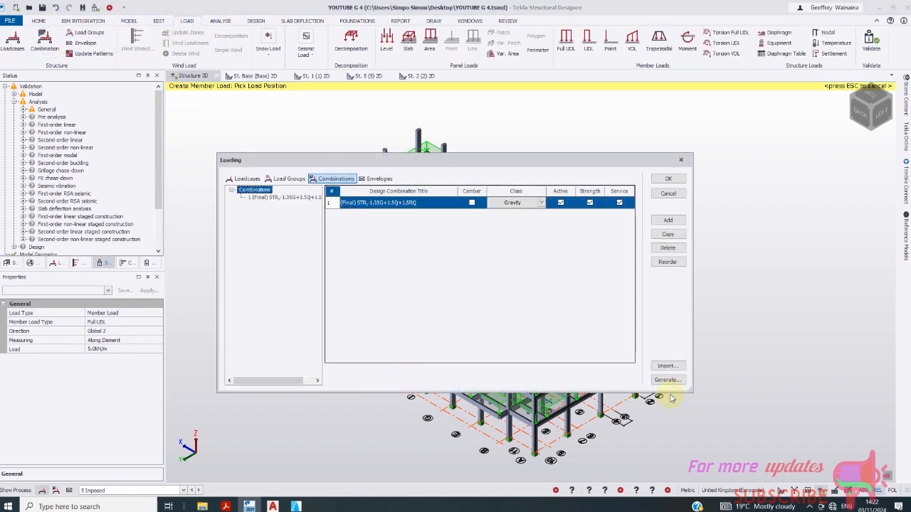
left_click(667, 380)
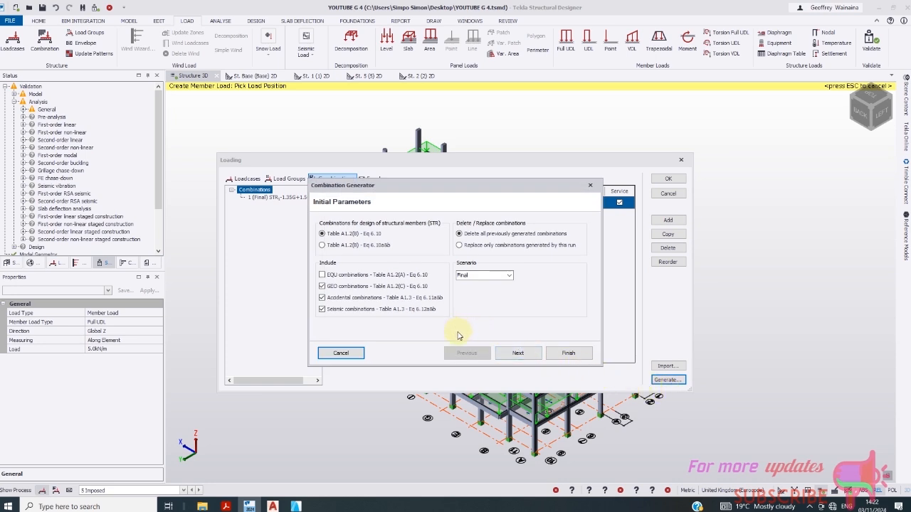
left_click(509, 276)
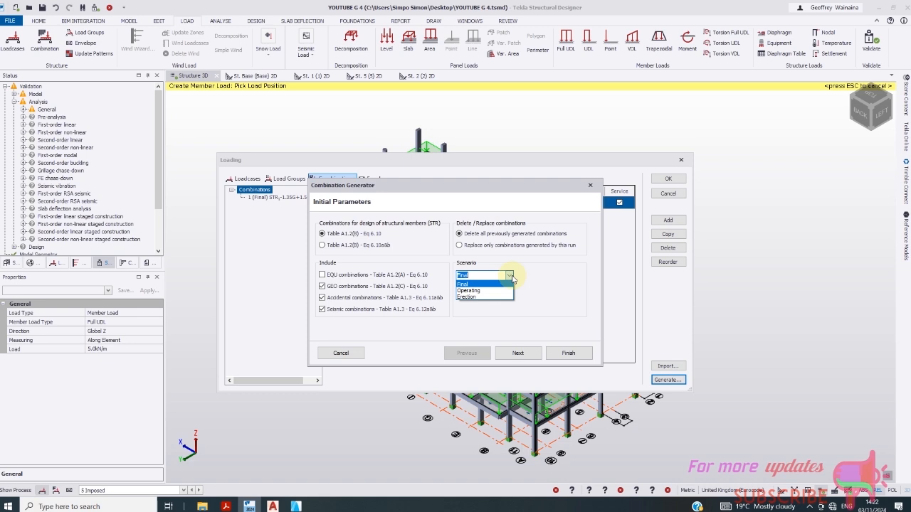
left_click(512, 276)
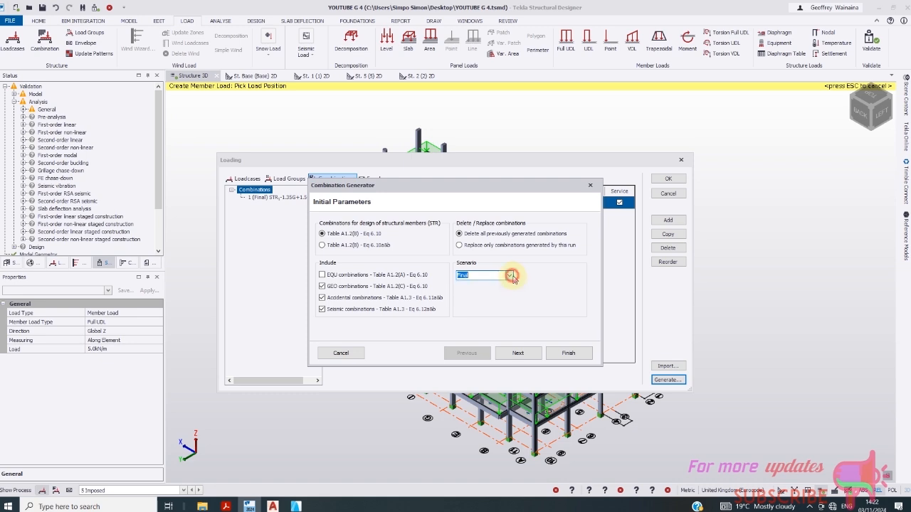
left_click(322, 276)
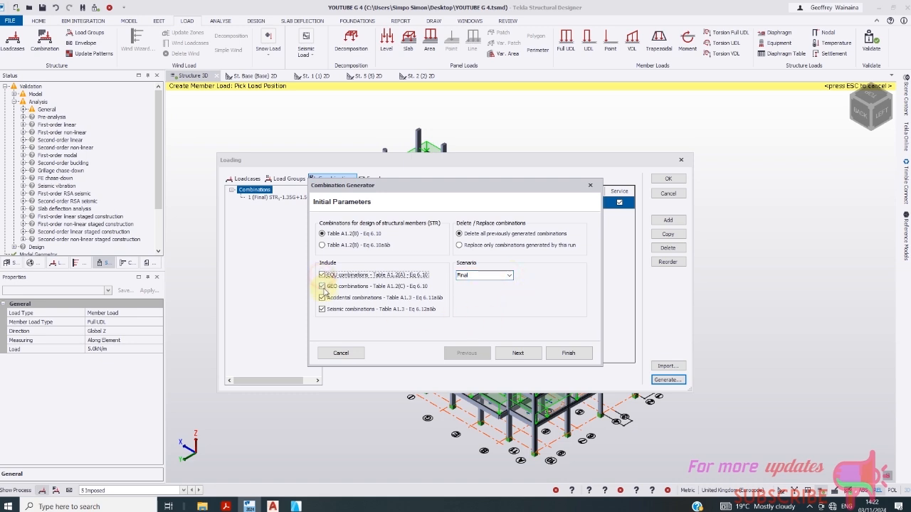
left_click(562, 355)
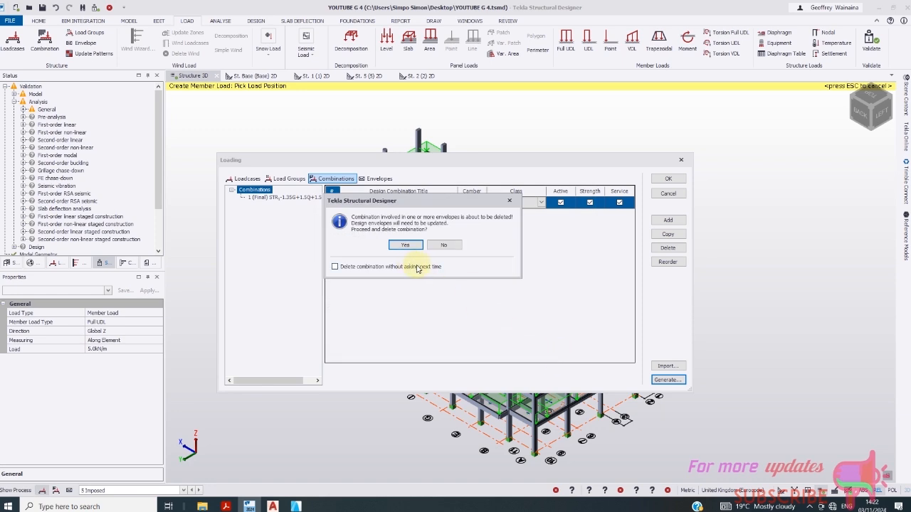
left_click(444, 246)
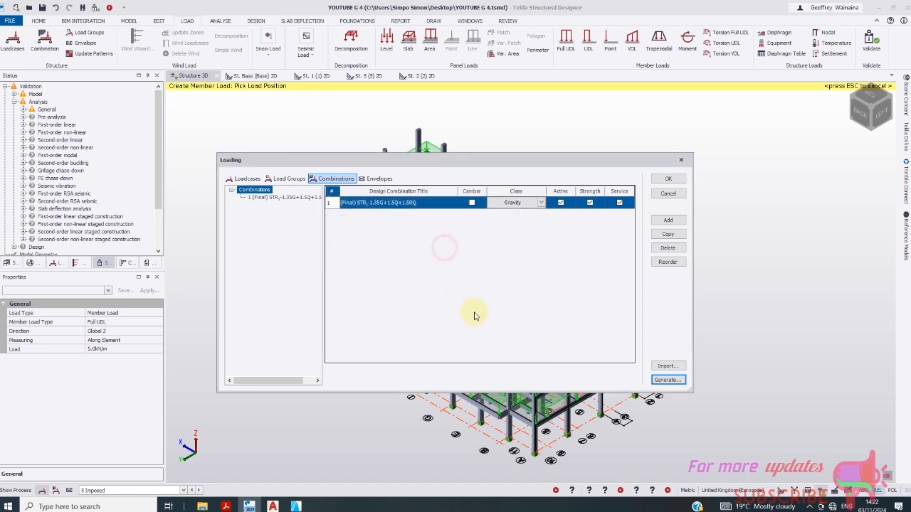
- Regenerate the design combinations with the EQU combinations included, replacing the previous set without further deletion prompts, and accept the loading setup
left_click(667, 379)
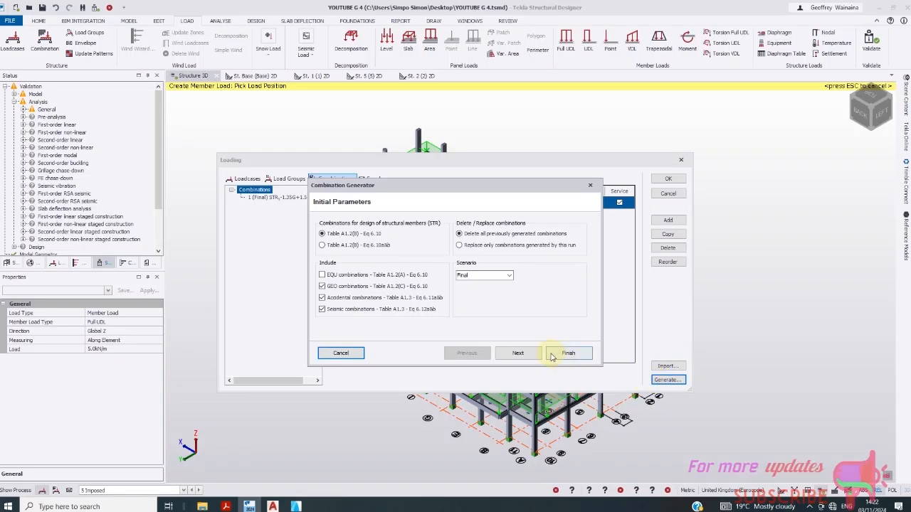
left_click(322, 275)
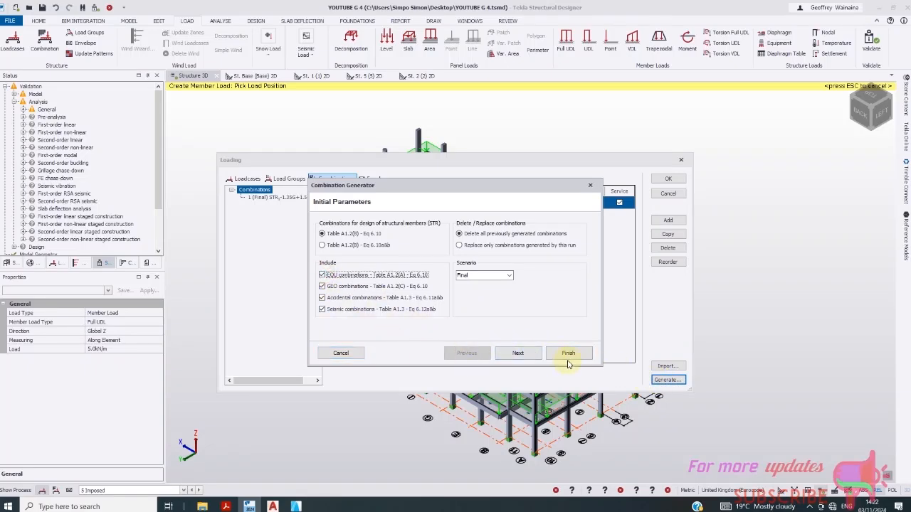
left_click(527, 355)
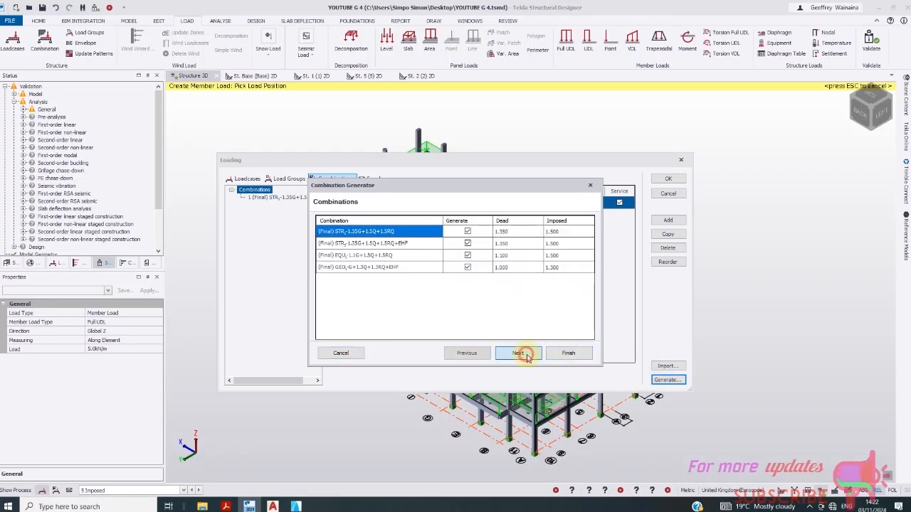
left_click(569, 356)
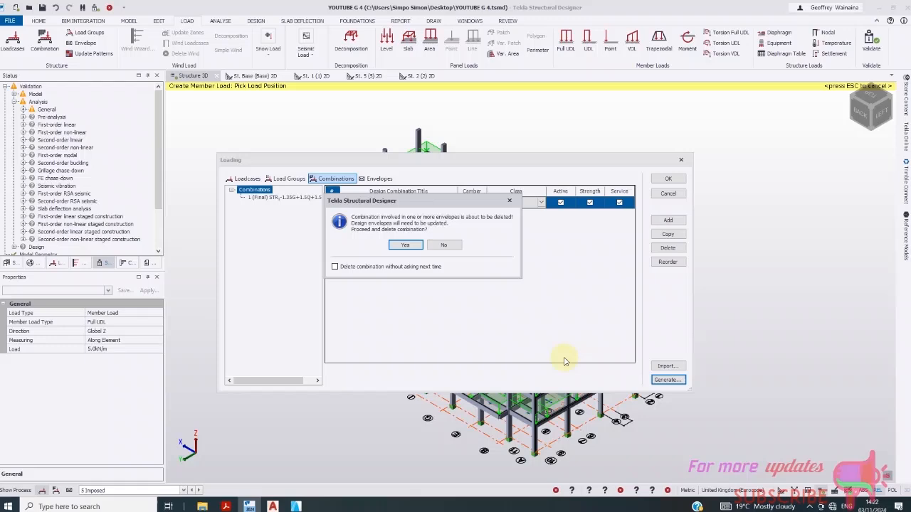
left_click(334, 268)
left_click(404, 246)
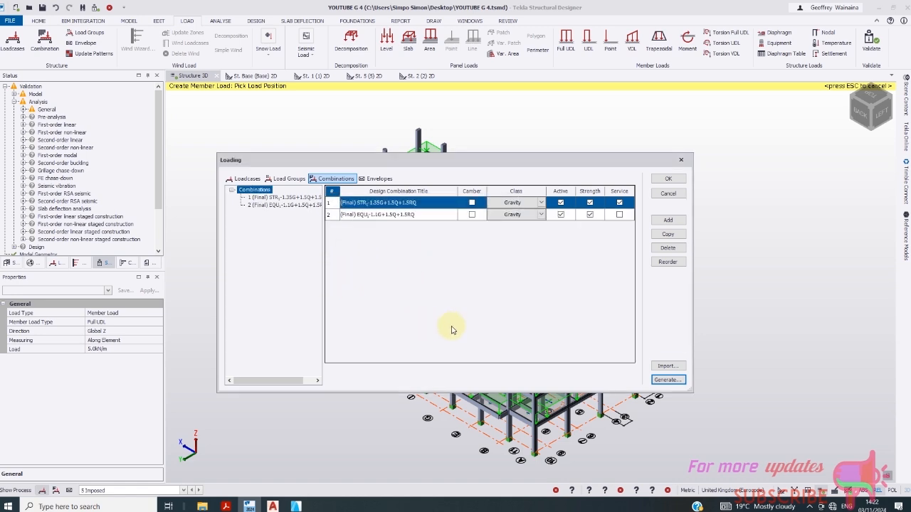
left_click(668, 179)
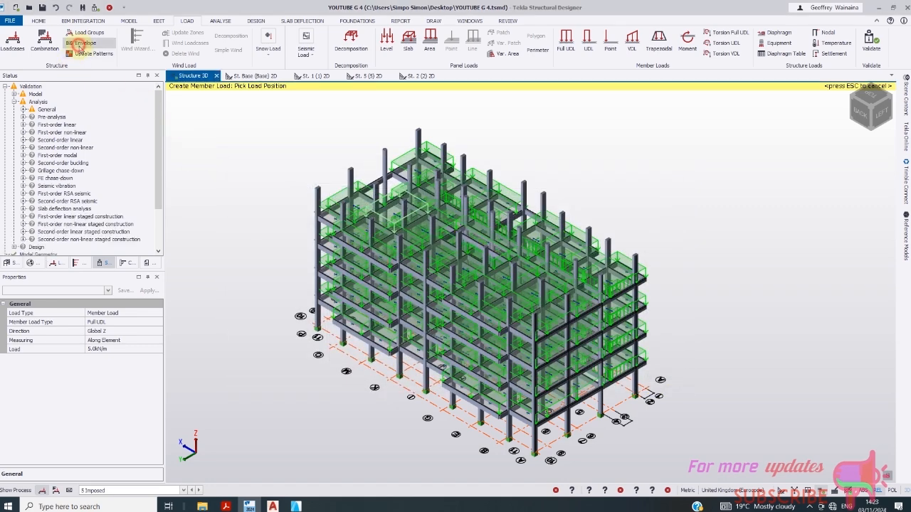
- Include both the STR and EQU gravity combinations in the existing design envelope and accept the loading setup
left_click(85, 42)
left_click(269, 199)
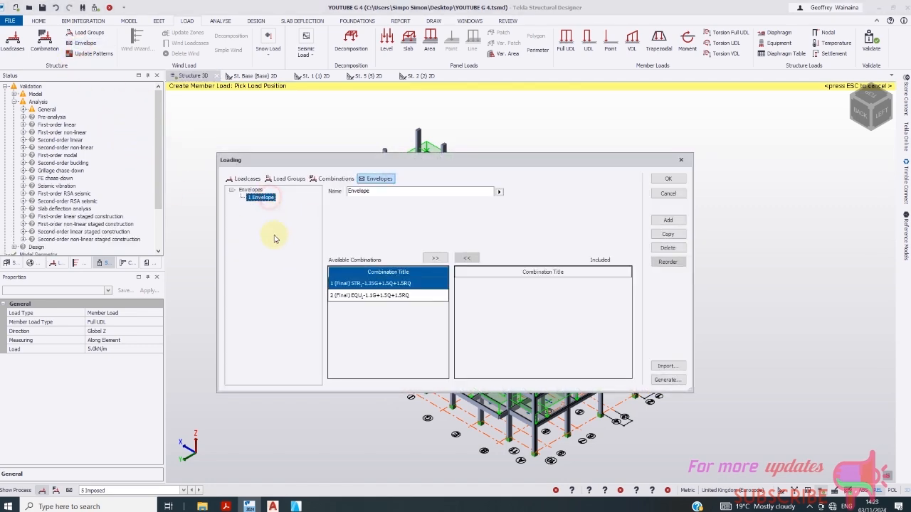
left_click(423, 295, "shift")
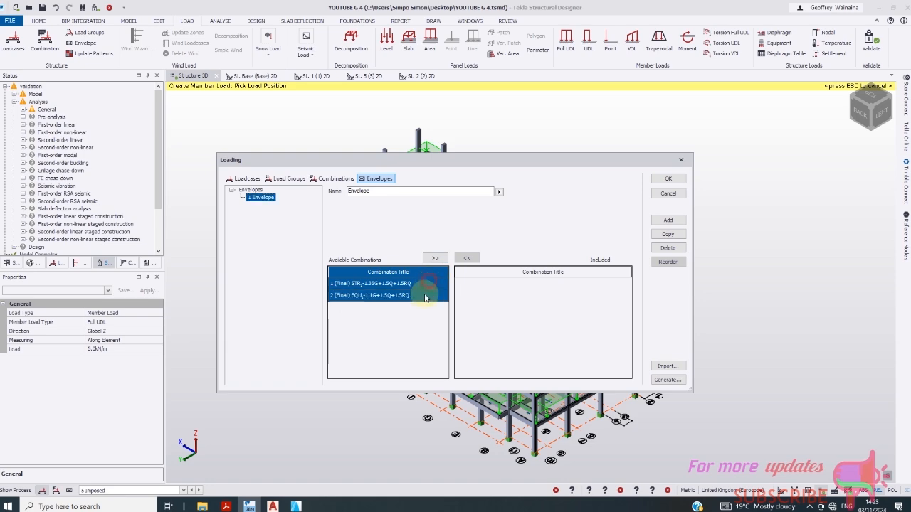
left_click(436, 258)
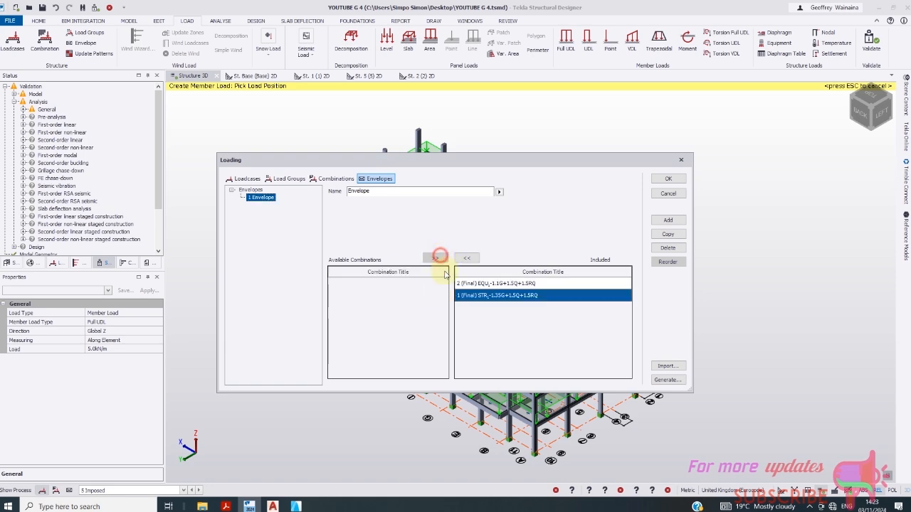
left_click(668, 179)
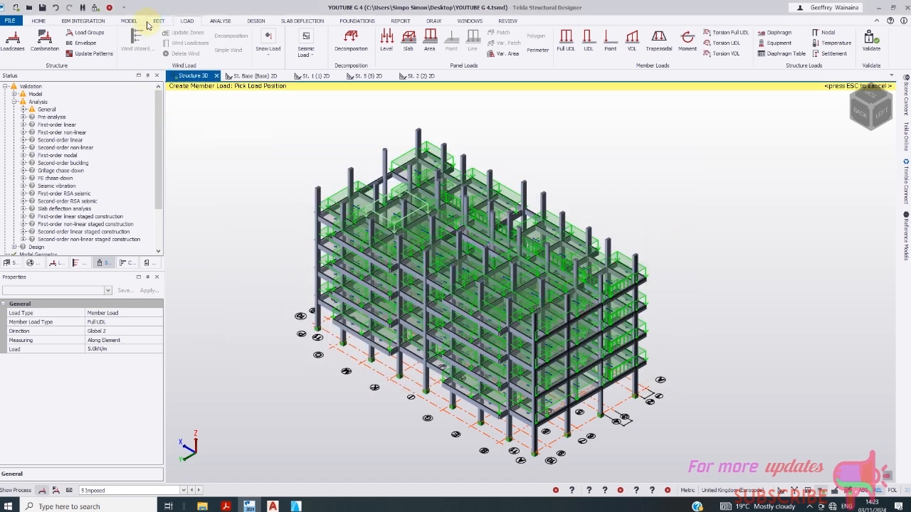
- Run the 3D-only static analysis of the building, followed by the static concrete design
left_click(220, 21)
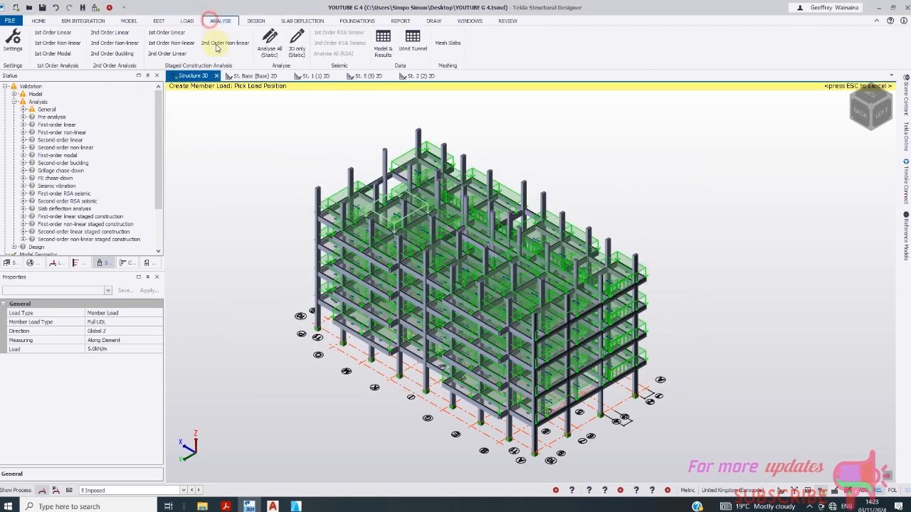
left_click(296, 46)
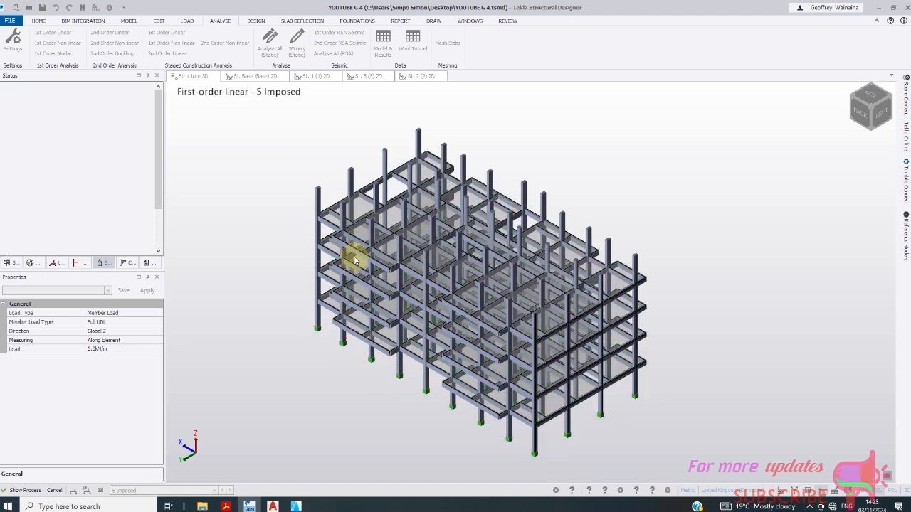
left_click(256, 21)
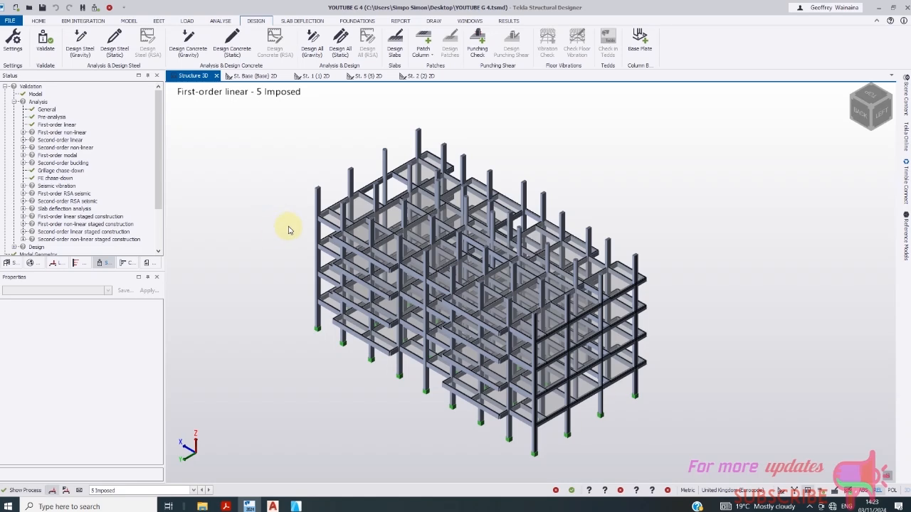
left_click(233, 45)
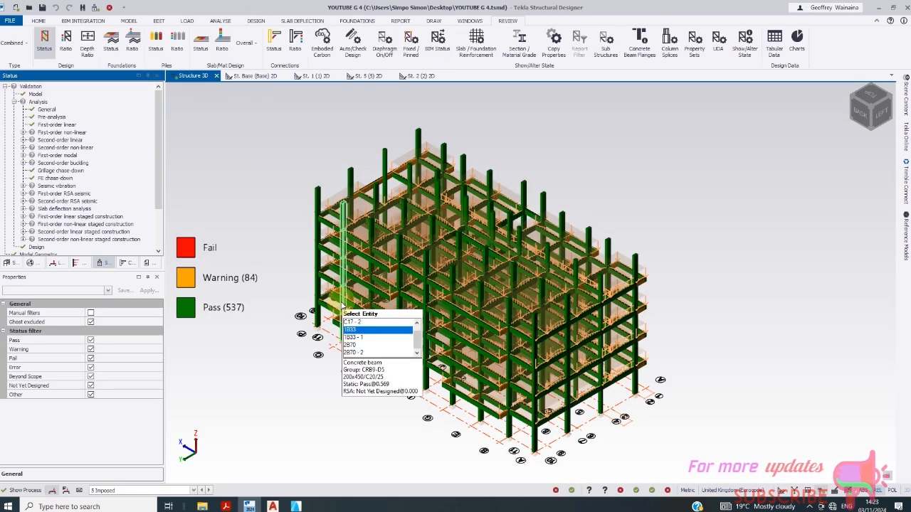
- Examine the design status colours of the beams and columns from several sides of the building, including column C14
scroll(420, 398, "up", 5)
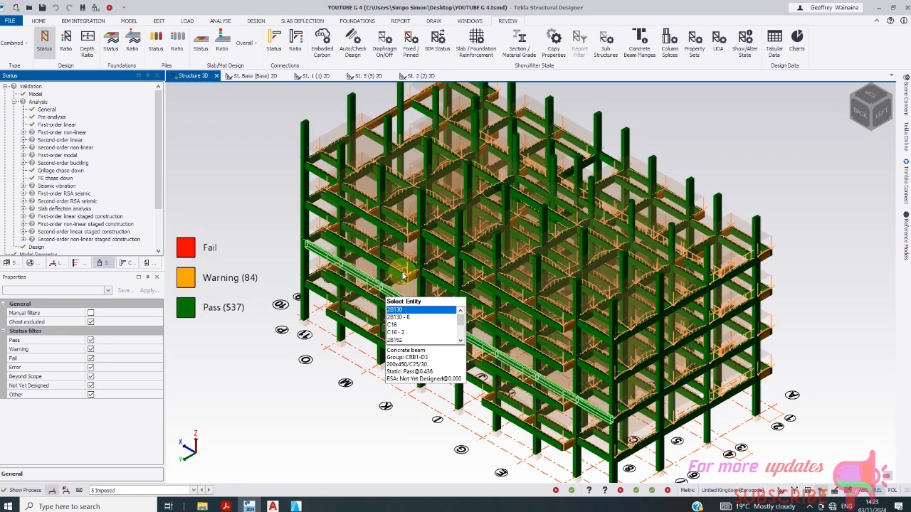
scroll(441, 292, "down", 5)
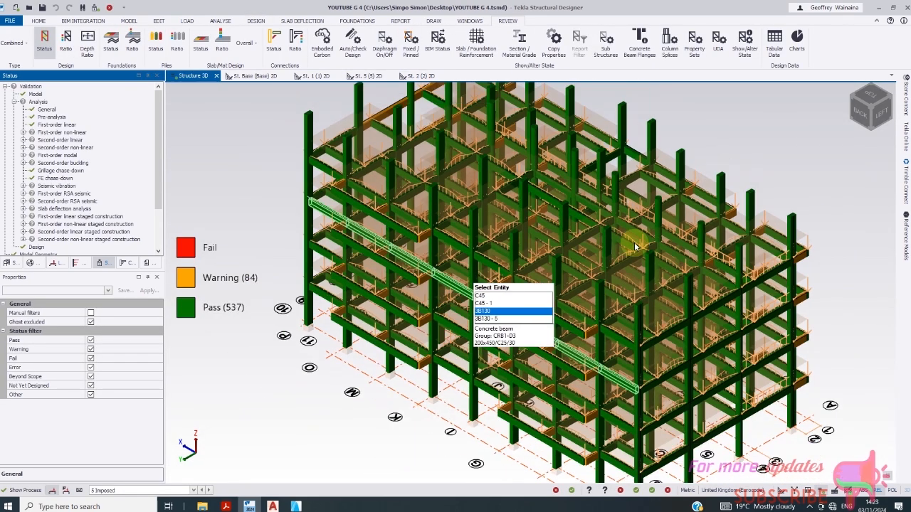
left_click(886, 107)
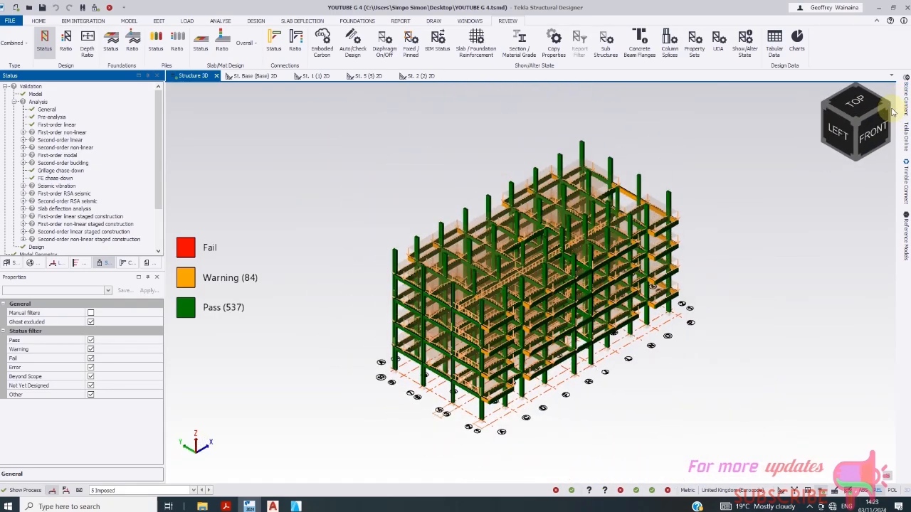
left_click(889, 110)
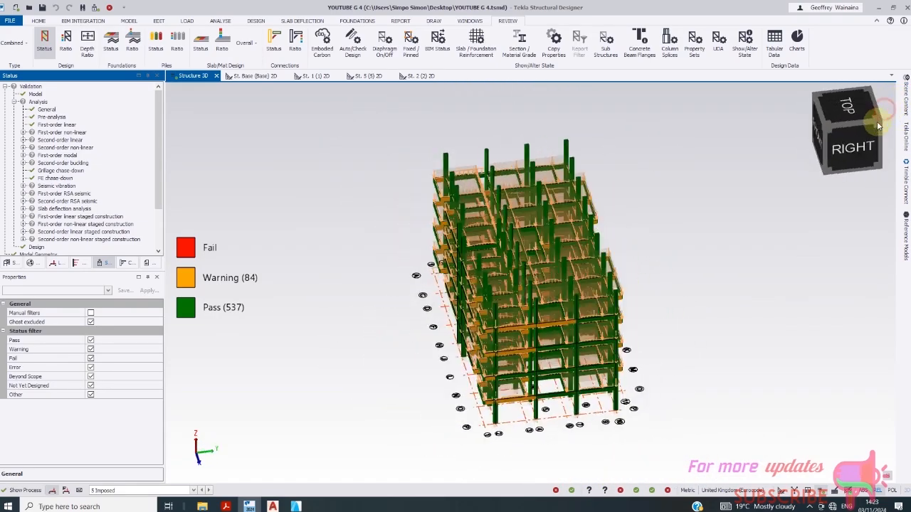
left_click(887, 116)
scroll(618, 370, "up", 5)
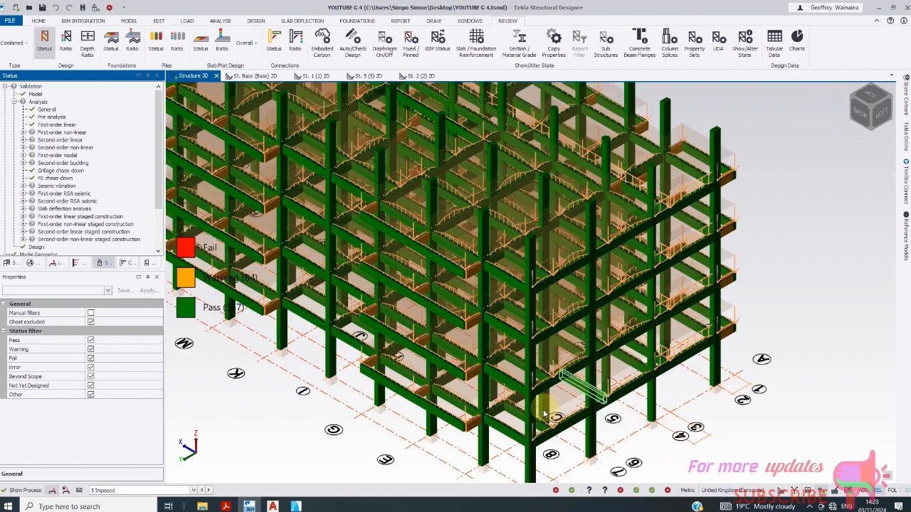
scroll(563, 363, "down", 5)
scroll(470, 342, "up", 2)
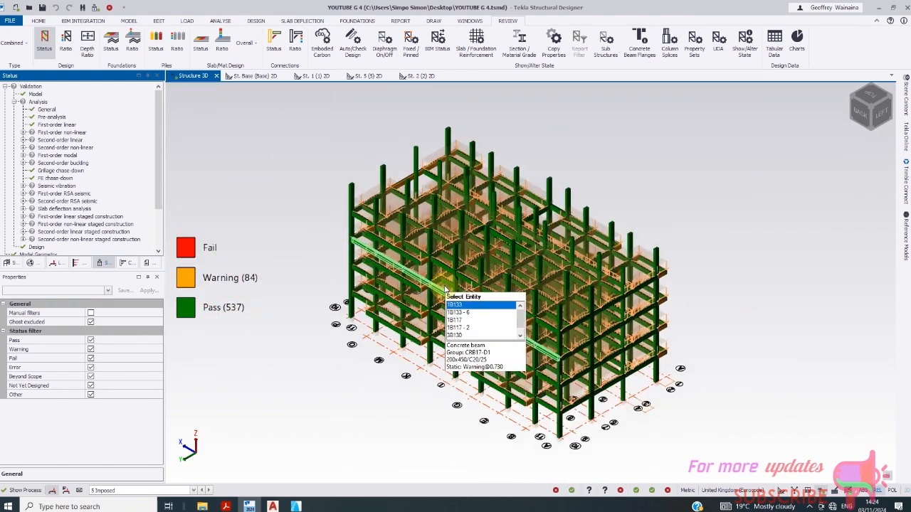
scroll(445, 292, "down", 3)
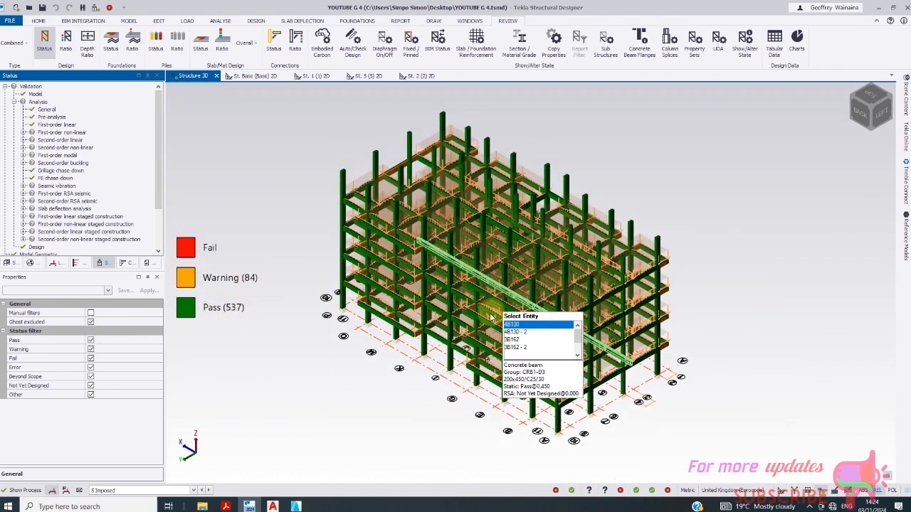
scroll(442, 363, "up", 5)
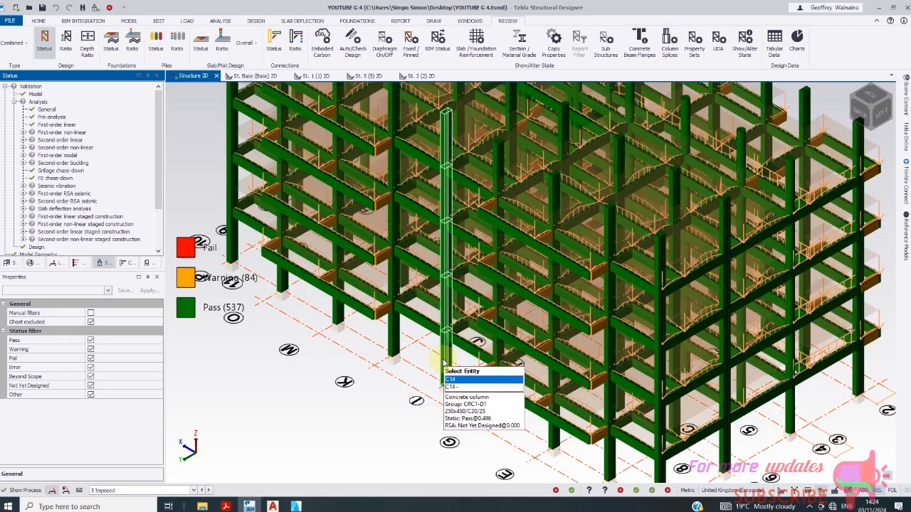
left_click(443, 362)
scroll(431, 363, "down", 4)
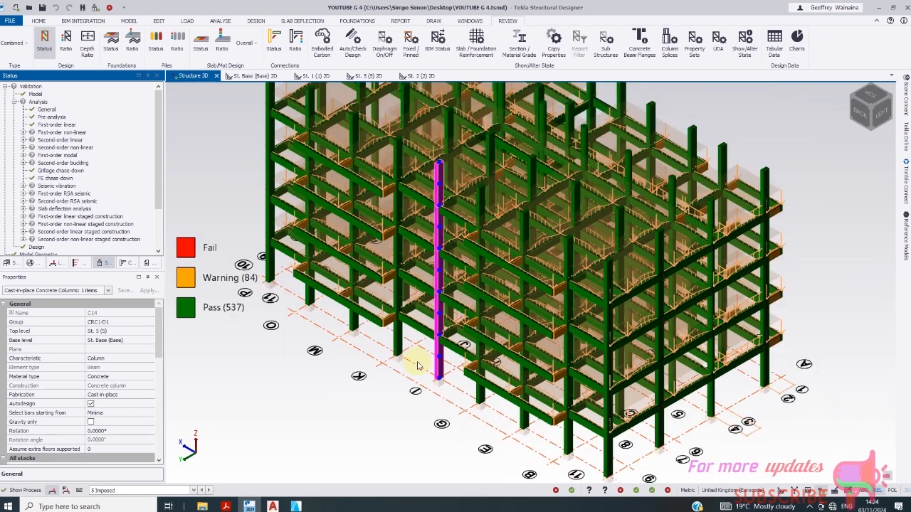
- Generate a detail drawing of circular column C41 with the Column Detail layer configuration and style at 1:25 scale
left_click(885, 104)
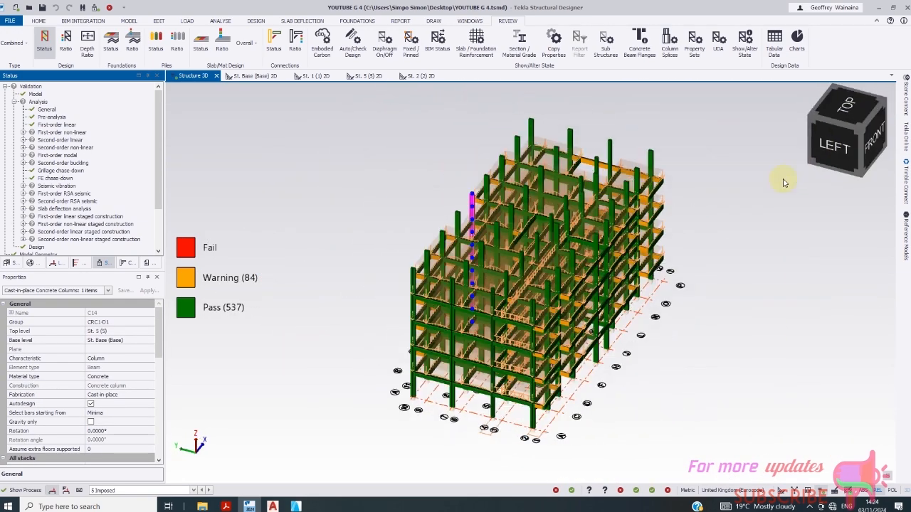
scroll(573, 324, "up", 3)
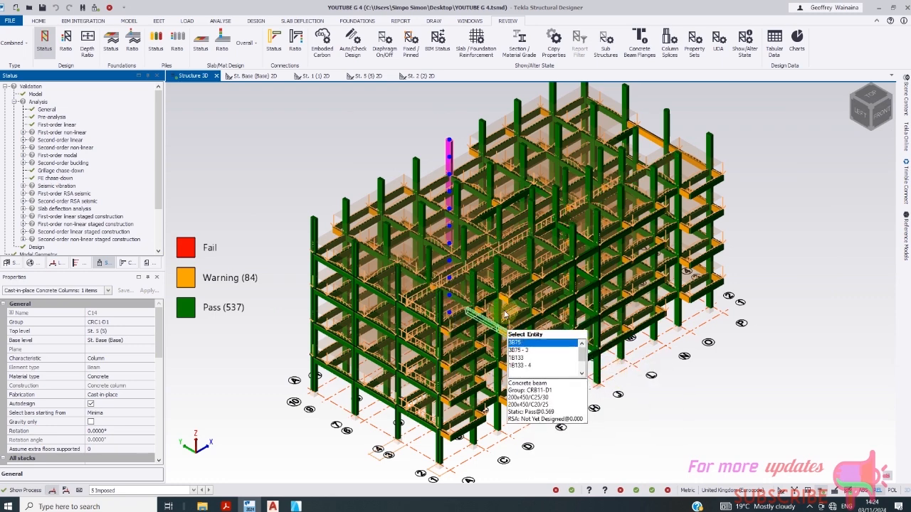
left_click(501, 233)
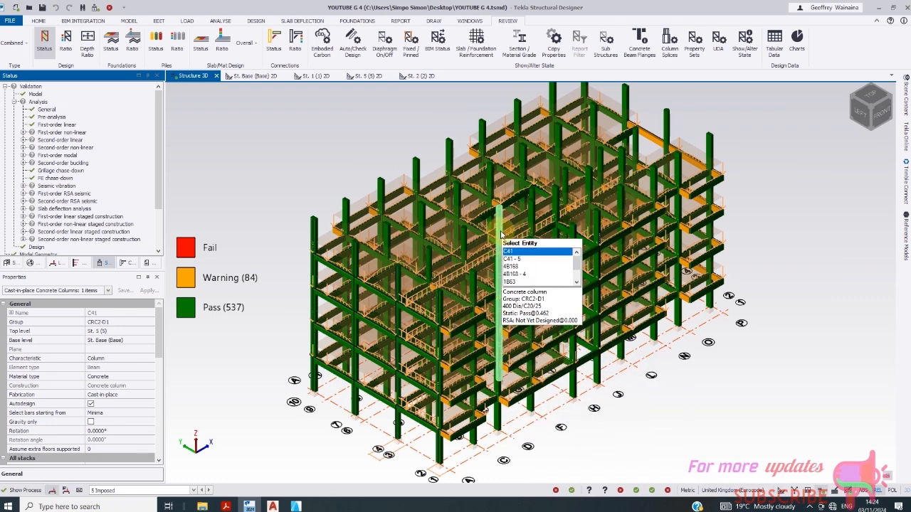
right_click(501, 234)
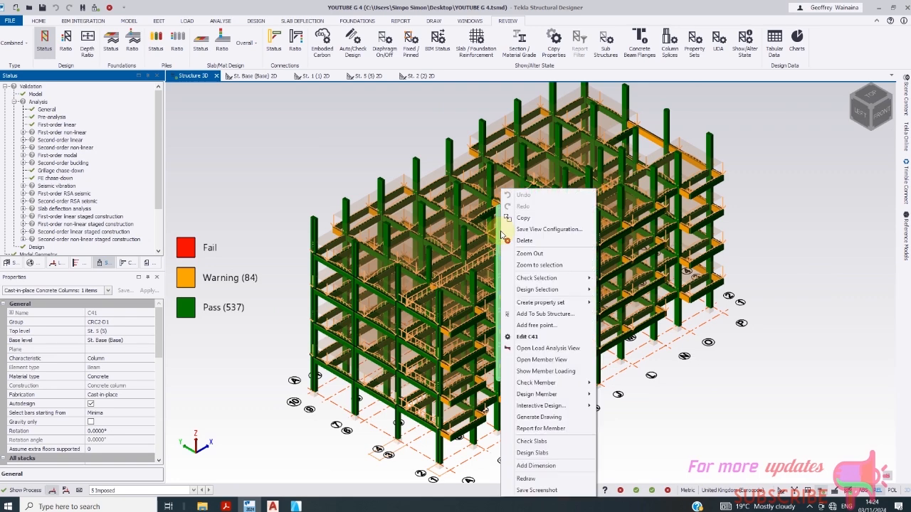
left_click(546, 420)
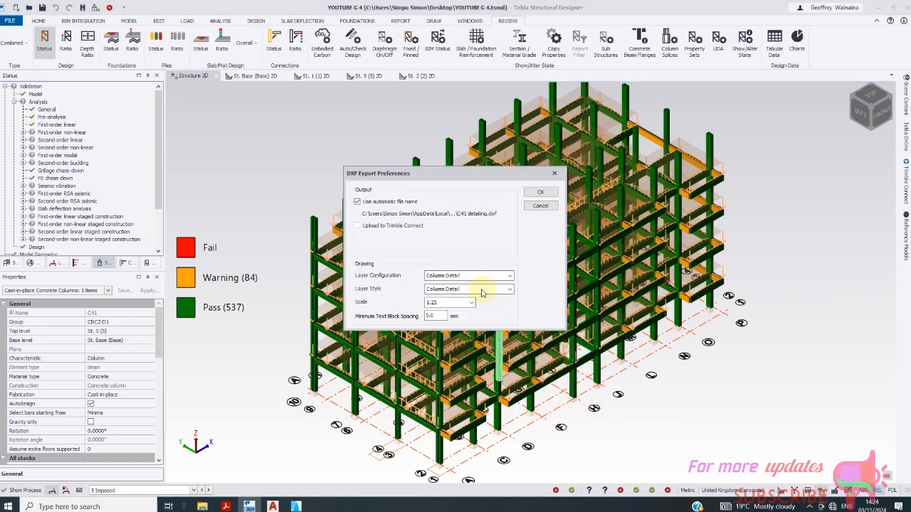
left_click(540, 192)
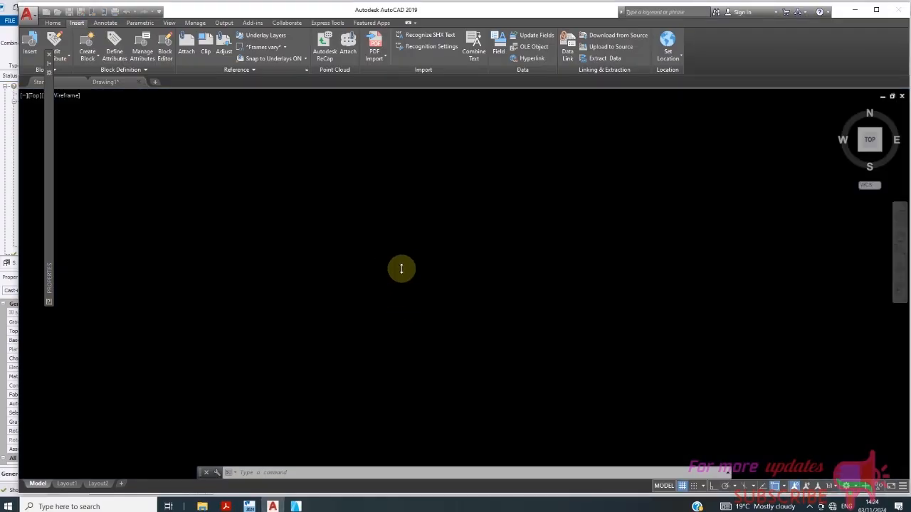
- Examine the reinforcement sections and elevation of column C41 in the exported detailing drawing in AutoCAD
scroll(348, 254, "down", 2)
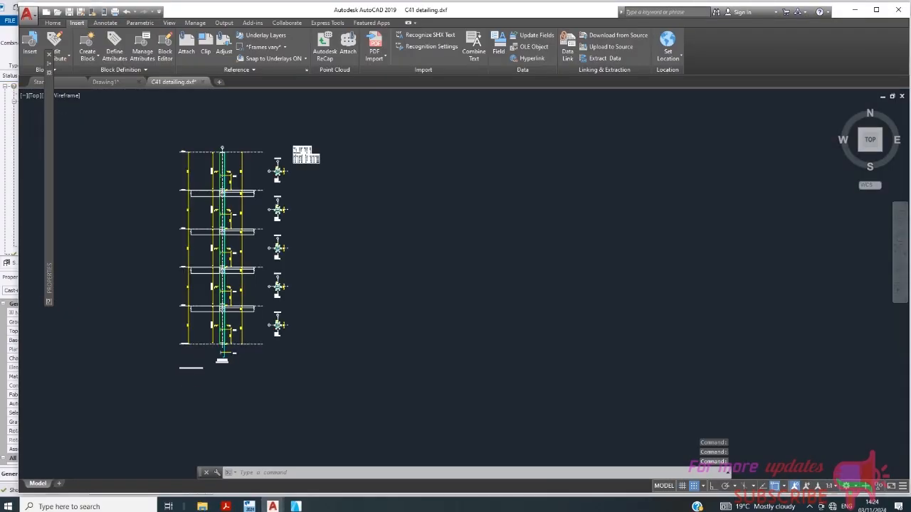
scroll(377, 203, "up", 10)
scroll(389, 192, "down", 4)
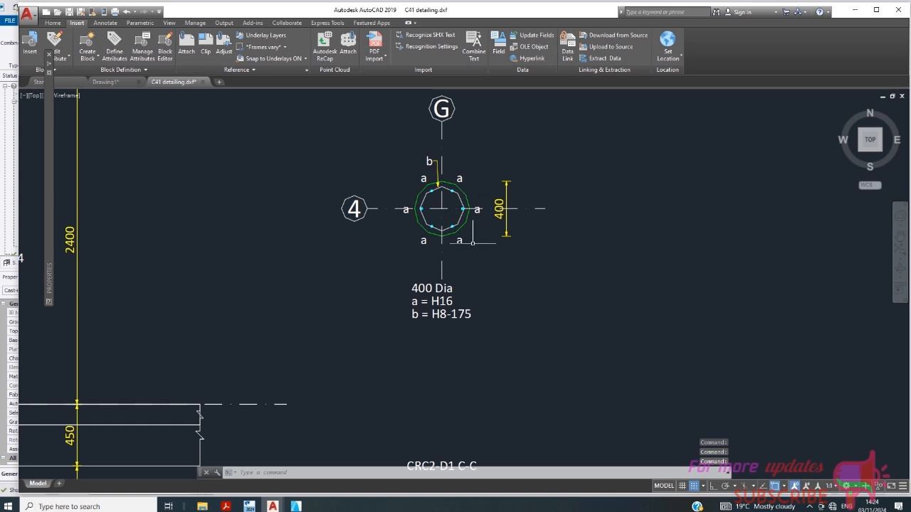
scroll(444, 308, "up", 4)
scroll(412, 288, "down", 4)
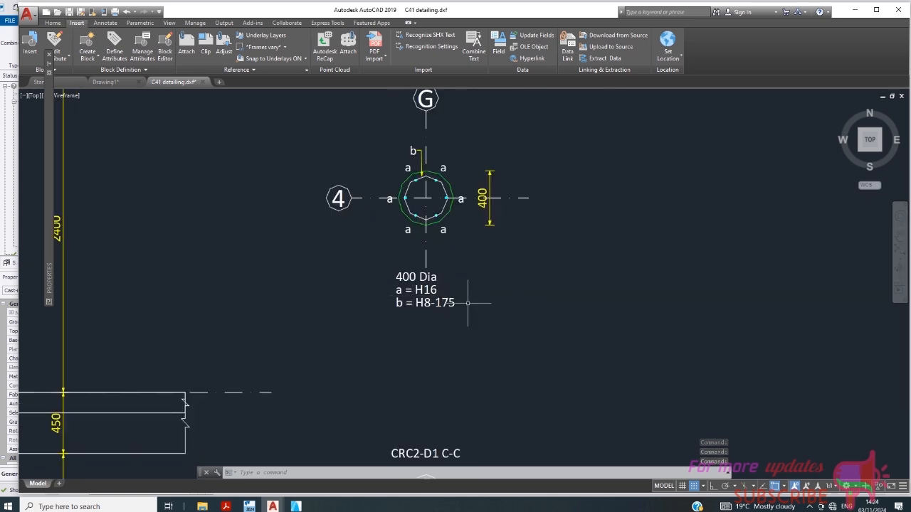
scroll(425, 198, "up", 4)
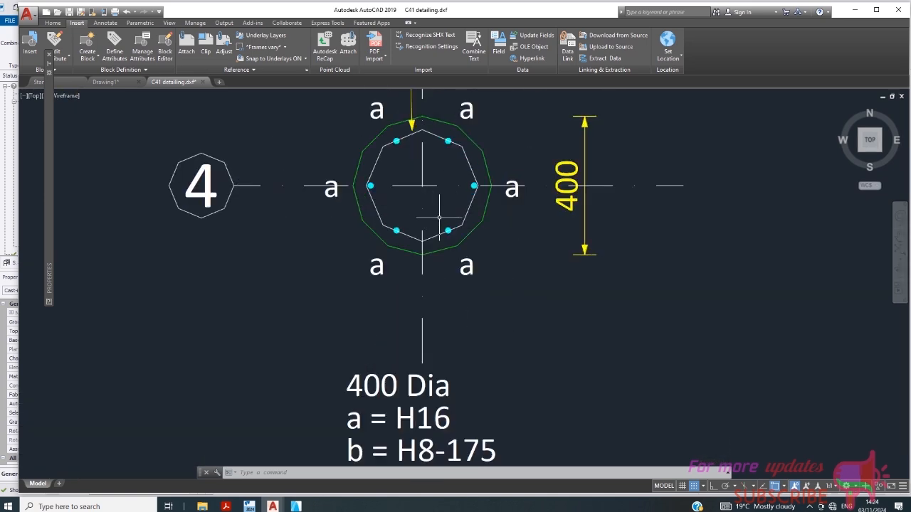
scroll(470, 214, "down", 10)
scroll(494, 315, "up", 8)
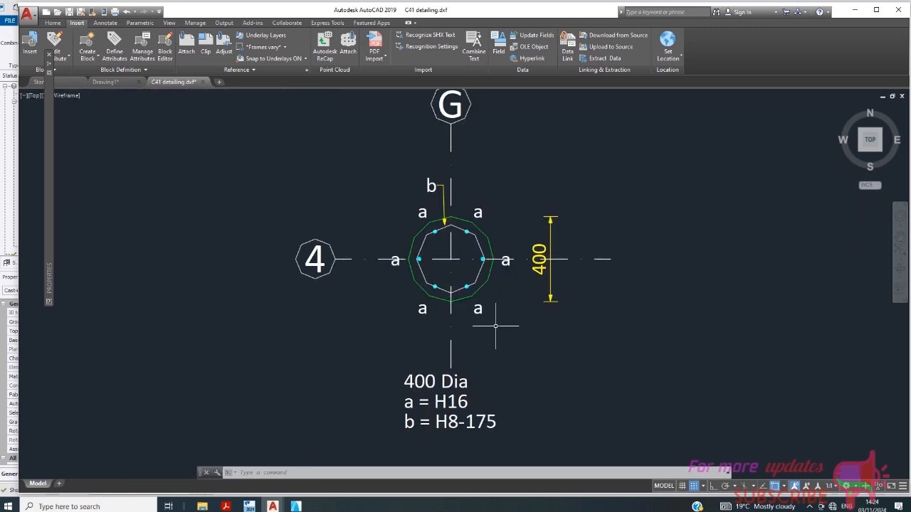
scroll(498, 317, "down", 3)
scroll(508, 320, "up", 3)
scroll(513, 320, "down", 10)
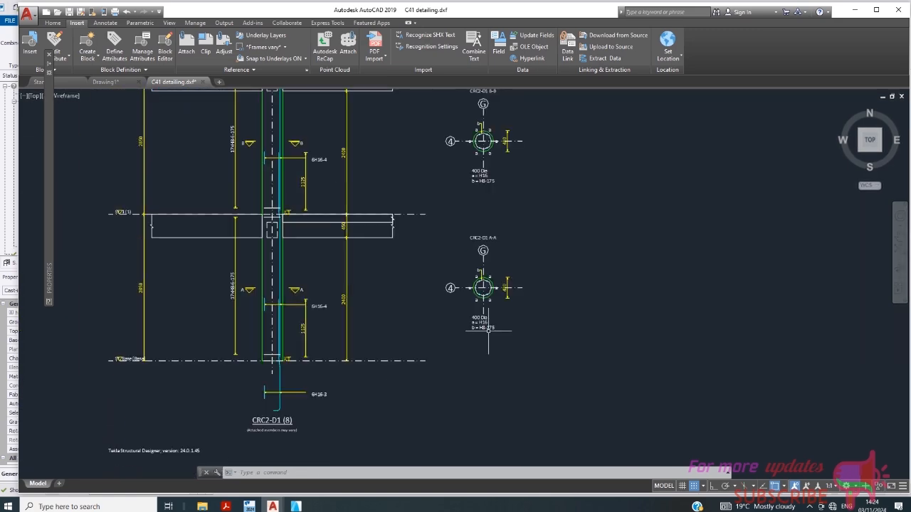
- Inspect column C41's elevation and sections from the base up to the top storey, together with the bar schedule tables
scroll(406, 309, "up", 8)
scroll(406, 309, "down", 6)
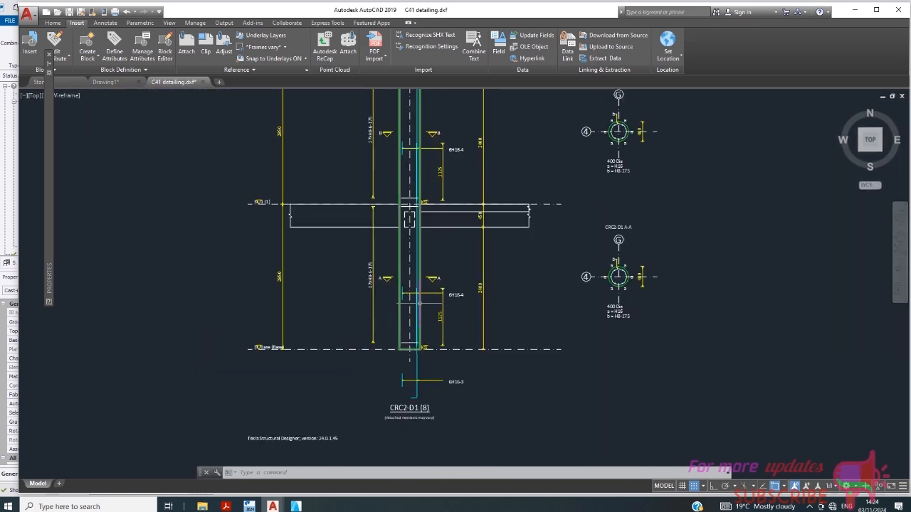
scroll(409, 334, "up", 2)
scroll(411, 356, "down", 5)
scroll(399, 284, "up", 4)
scroll(385, 222, "up", 4)
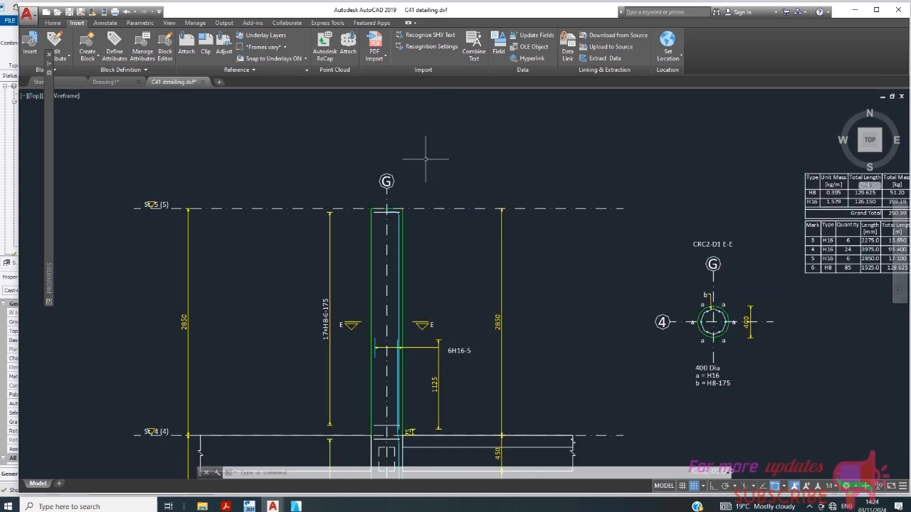
scroll(422, 154, "down", 4)
scroll(542, 172, "up", 8)
scroll(542, 172, "down", 10)
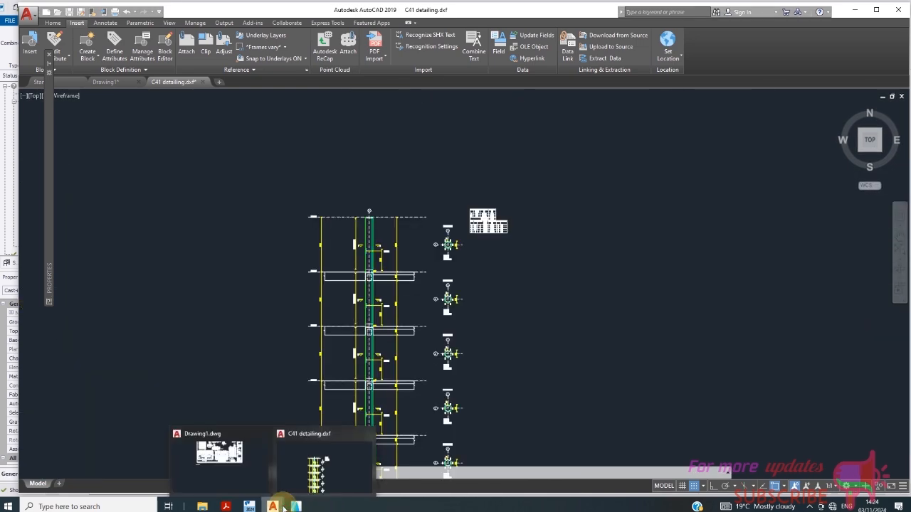
- Switch back to Tekla Structural Designer and open the St. 1 (1) 2D floor plan view
left_click(249, 506)
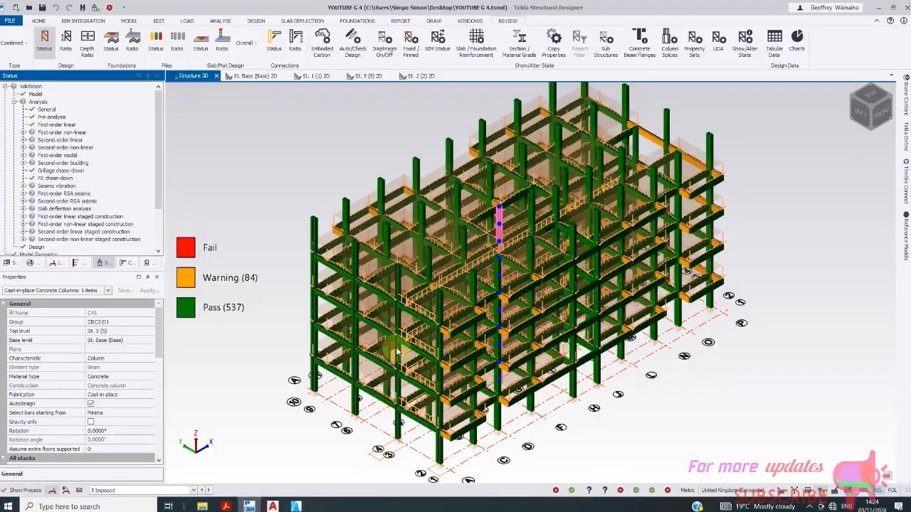
scroll(524, 337, "up", 5)
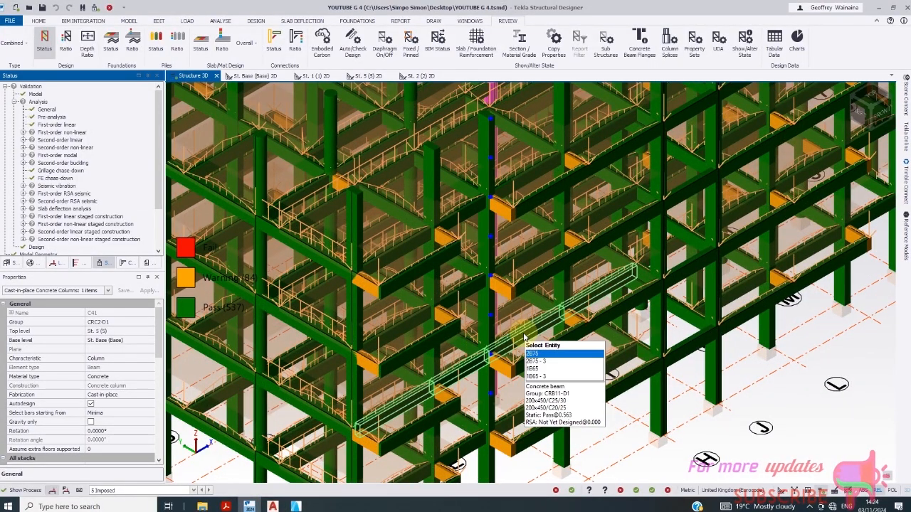
scroll(479, 302, "down", 5)
scroll(479, 302, "up", 5)
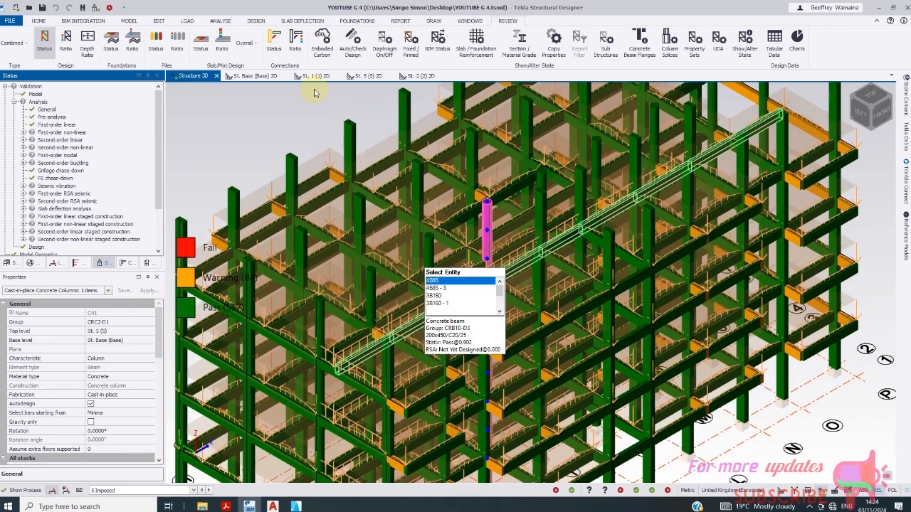
left_click(314, 76)
scroll(321, 236, "up", 2)
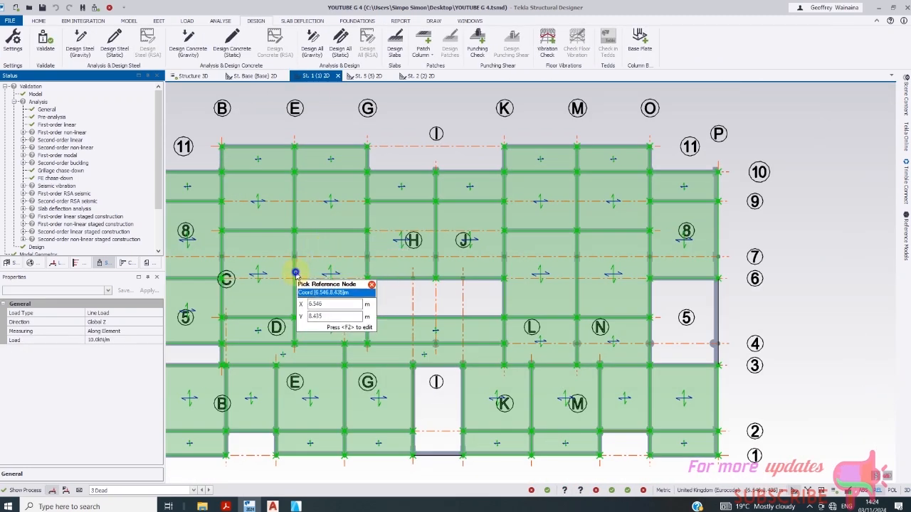
right_click(296, 276)
key("Escape")
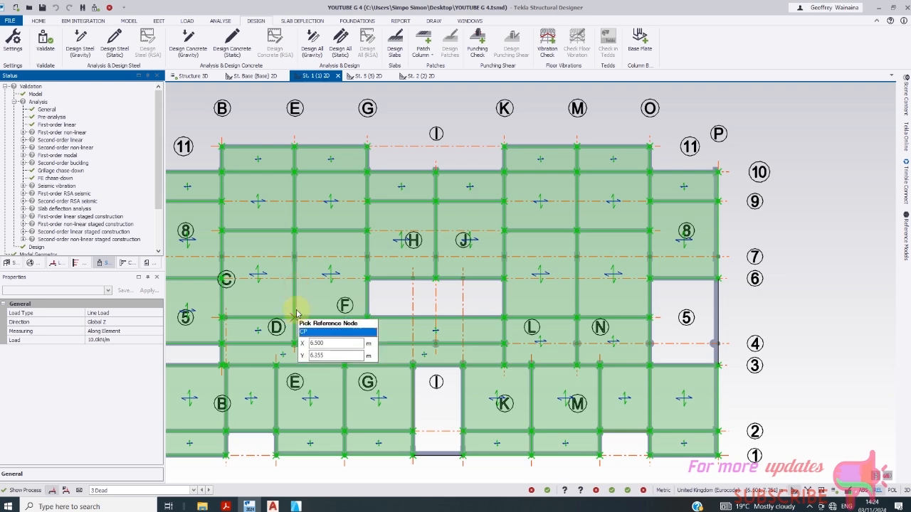
scroll(297, 313, "up", 2)
scroll(316, 295, "down", 1)
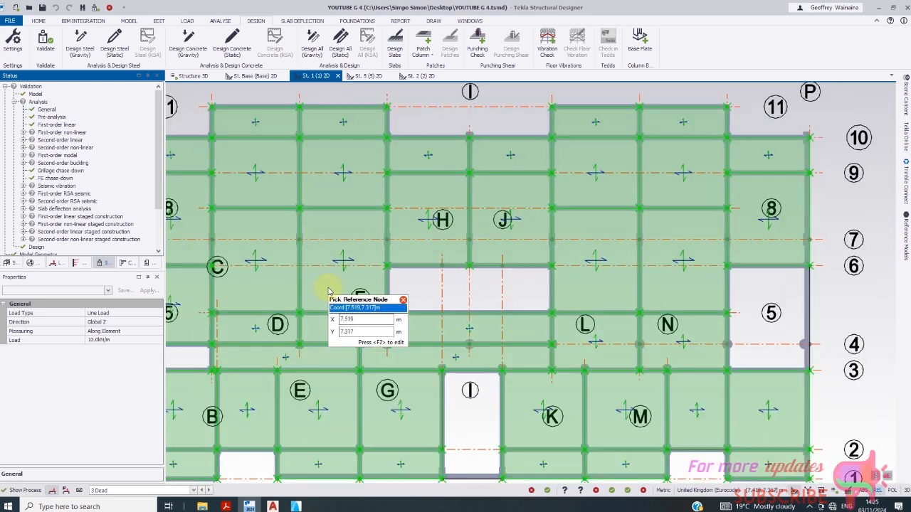
key("Escape")
left_click(302, 296)
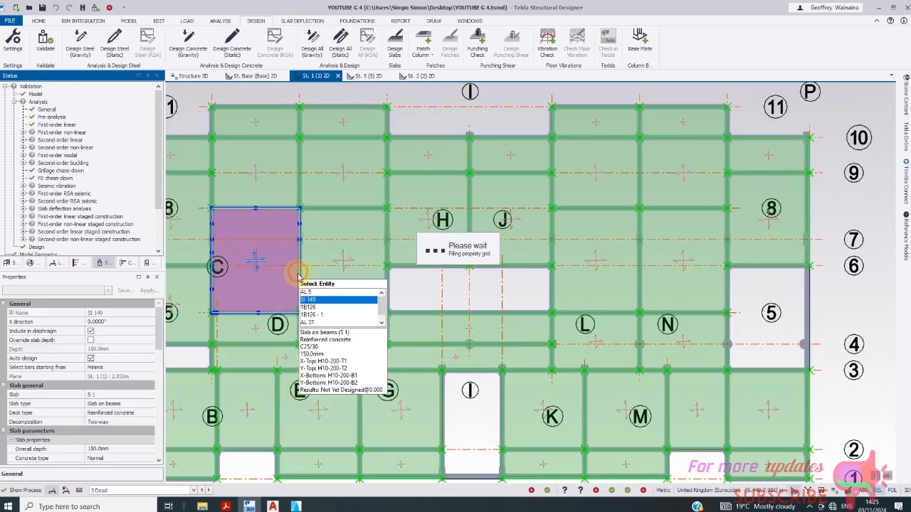
scroll(305, 285, "up", 2)
left_click(303, 283)
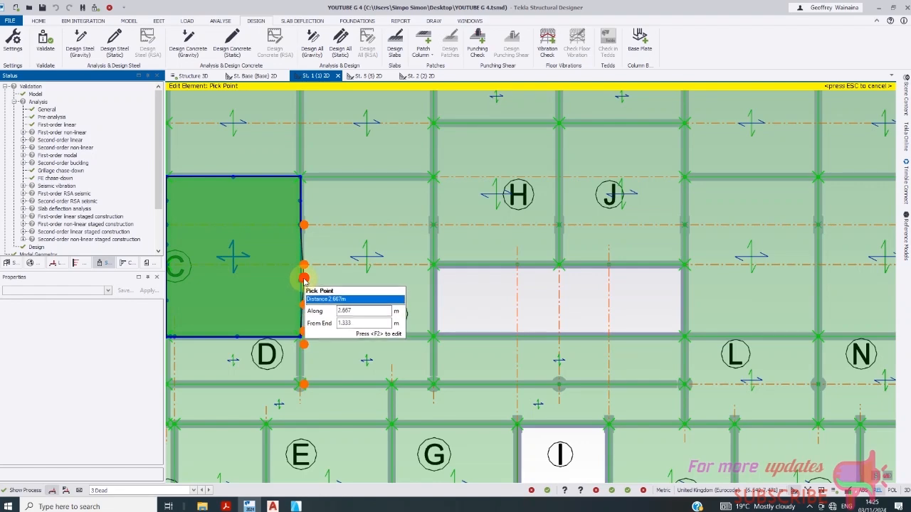
key("Escape")
key("Escape")
left_click(302, 290)
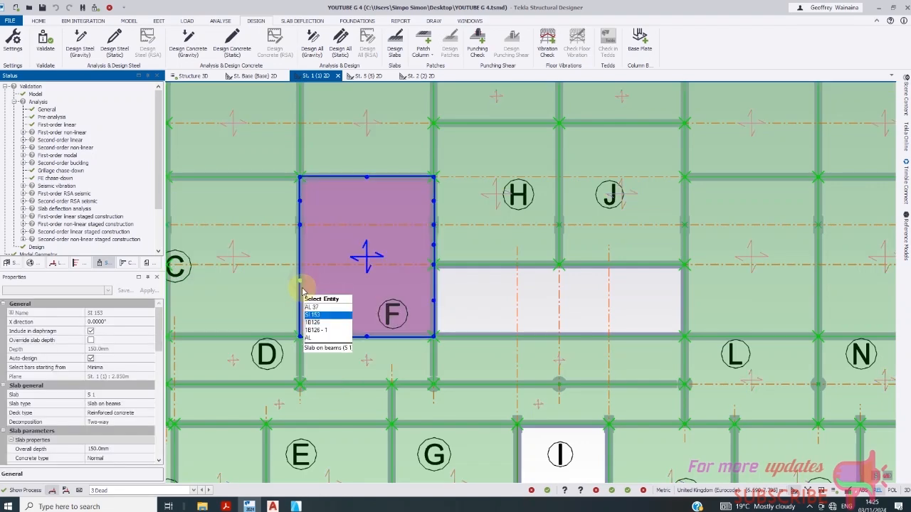
key("Escape")
left_click(301, 264)
key("Escape")
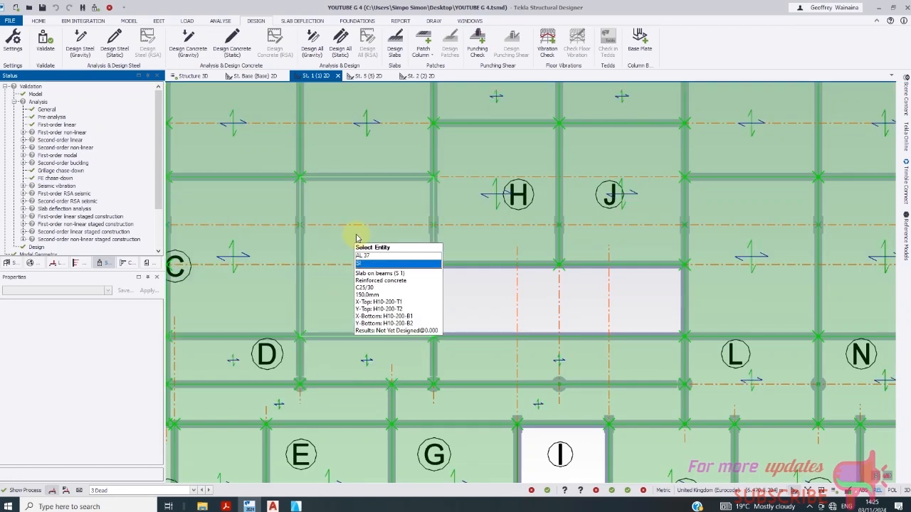
scroll(357, 238, "down", 5)
- Return to the 3D structure view and generate a detail drawing of beam 4B168
left_click(197, 77)
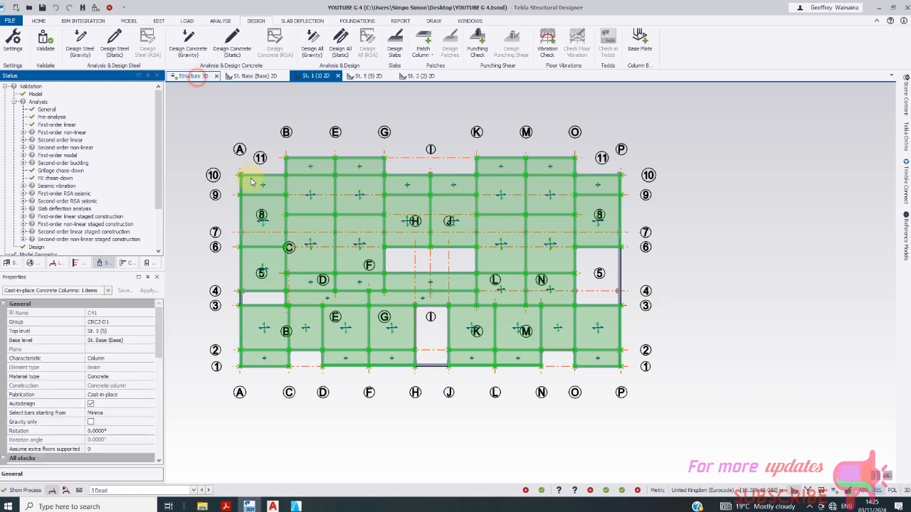
scroll(496, 237, "down", 3)
scroll(403, 271, "up", 2)
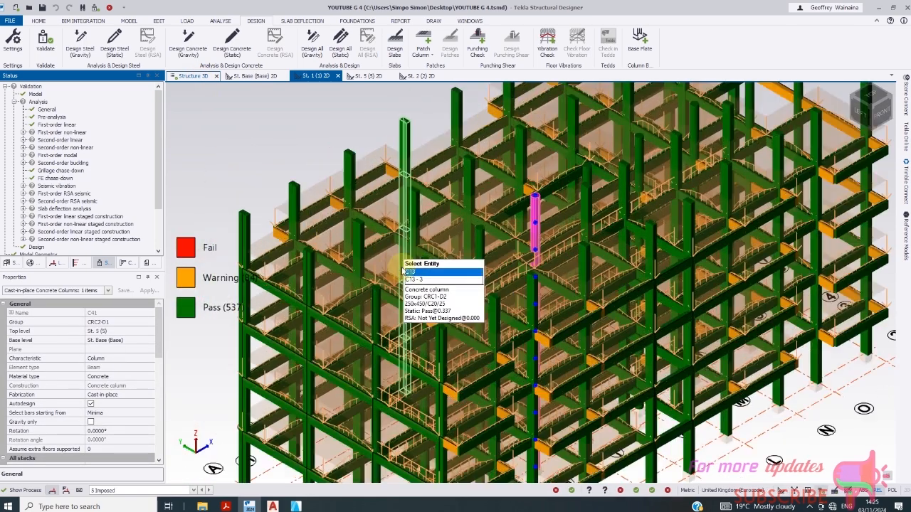
scroll(420, 285, "up", 3)
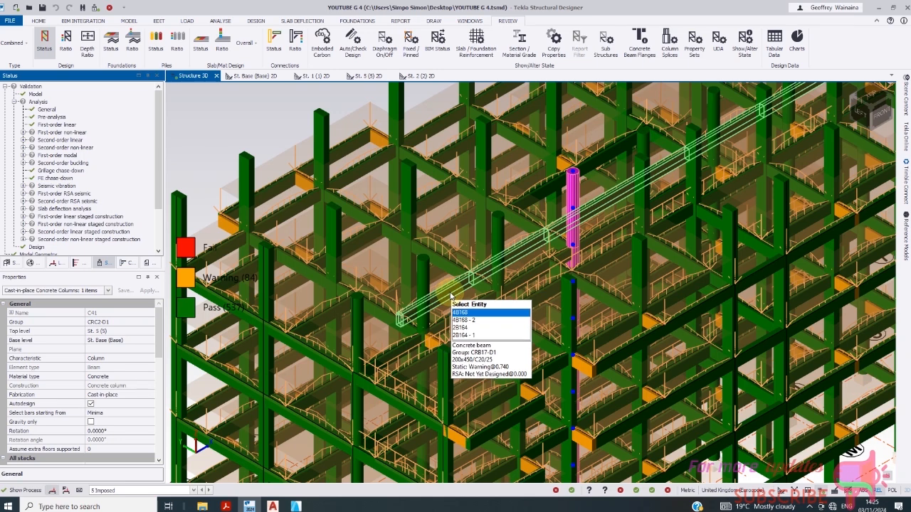
key("Escape")
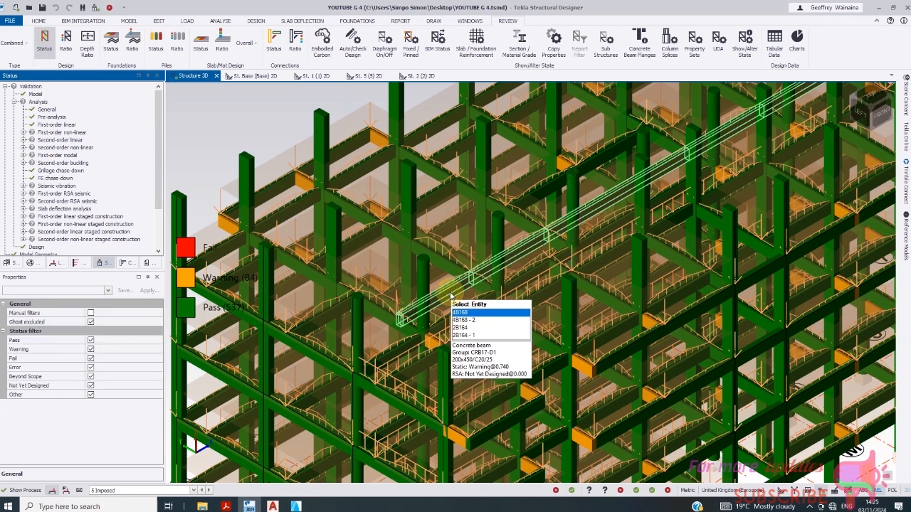
right_click(452, 296)
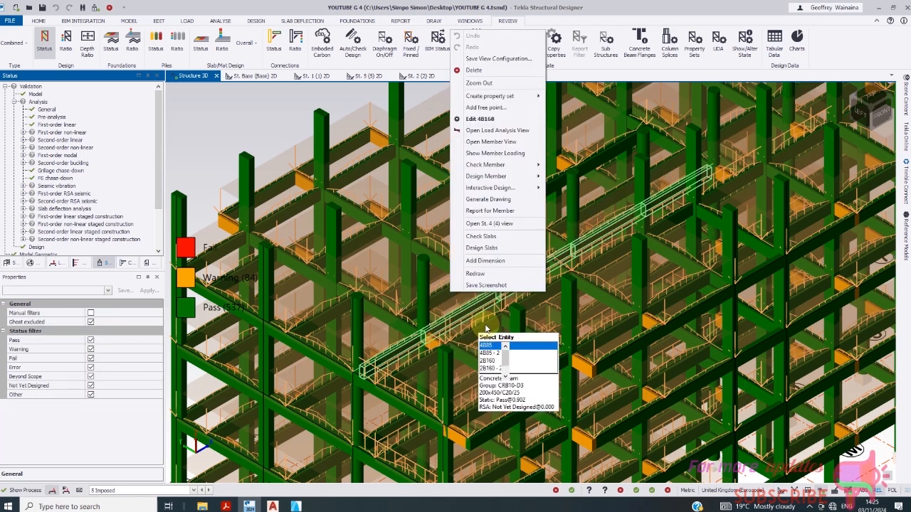
left_click(498, 200)
left_click(540, 192)
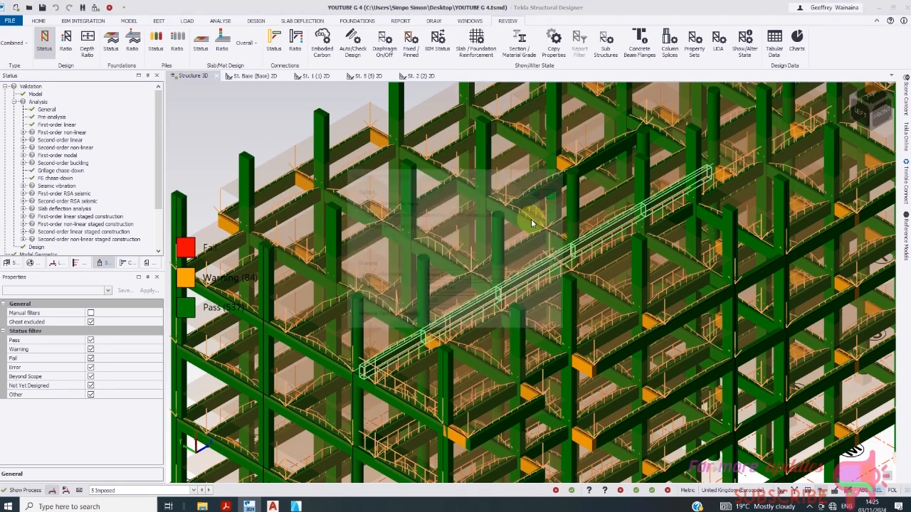
right_click(585, 240)
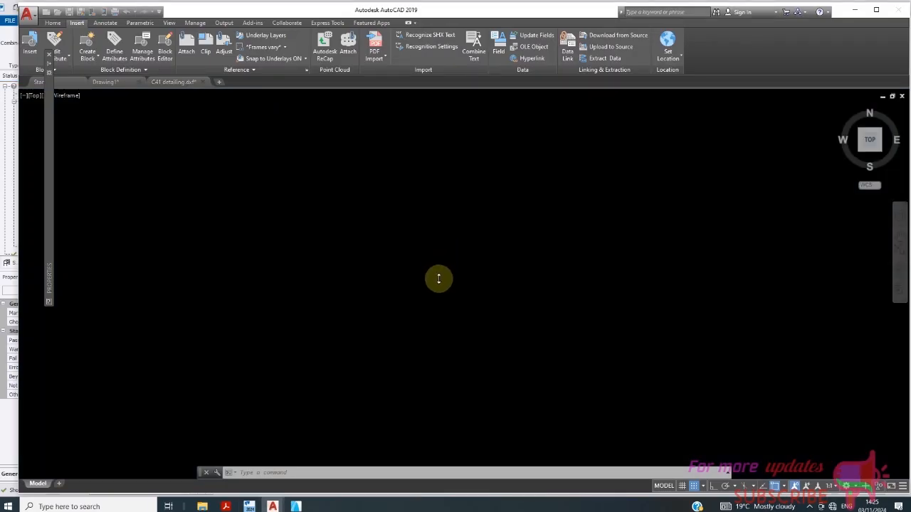
- Examine the reinforcement cross-sections of beam 4B168 in the exported detailing drawing in AutoCAD
scroll(413, 313, "up", 10)
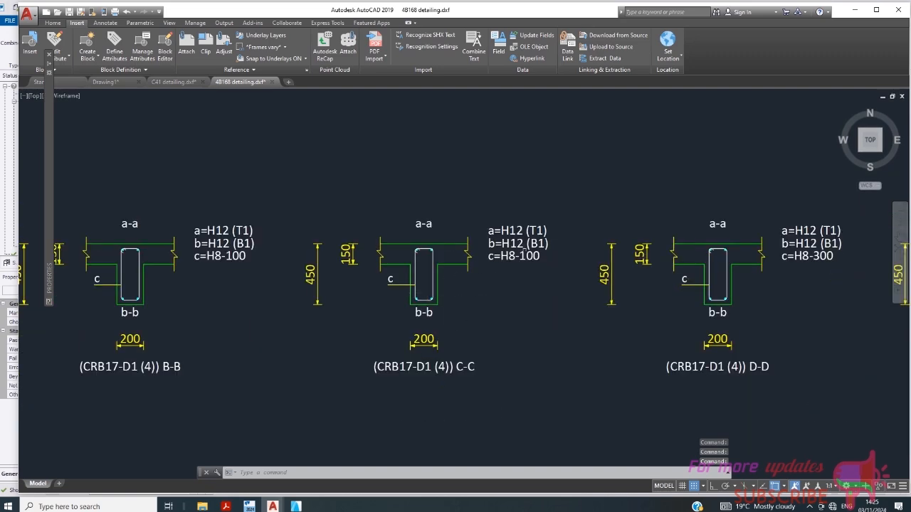
scroll(525, 251, "up", 3)
scroll(541, 264, "down", 8)
scroll(558, 267, "up", 7)
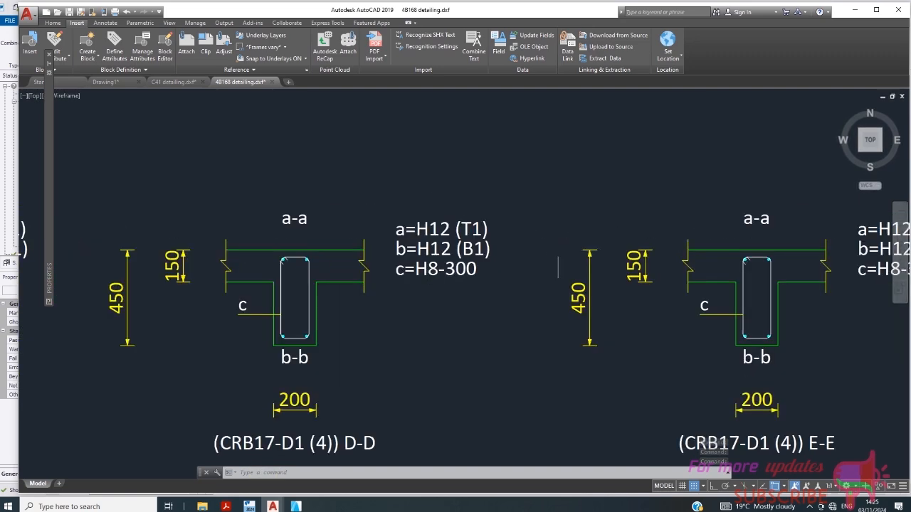
scroll(558, 267, "down", 3)
scroll(482, 275, "up", 3)
scroll(498, 271, "down", 3)
scroll(595, 257, "up", 5)
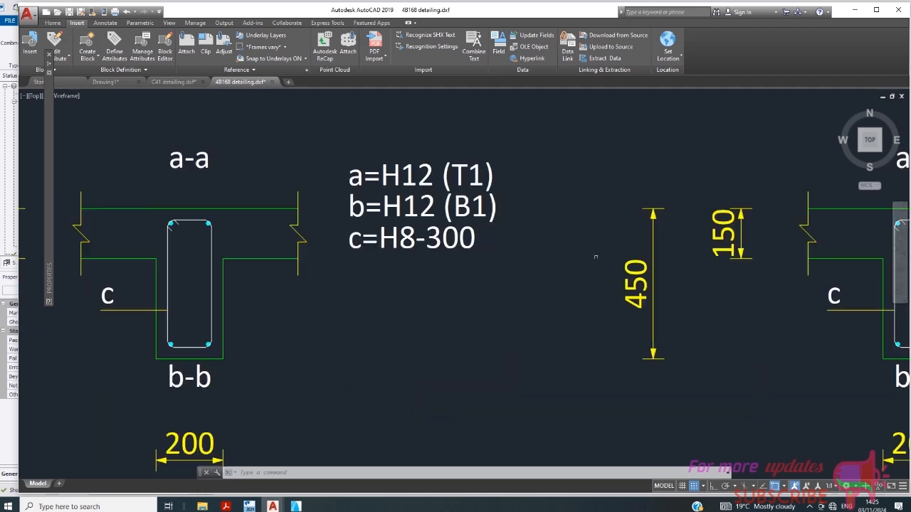
scroll(399, 255, "down", 4)
scroll(308, 239, "up", 3)
scroll(586, 277, "down", 6)
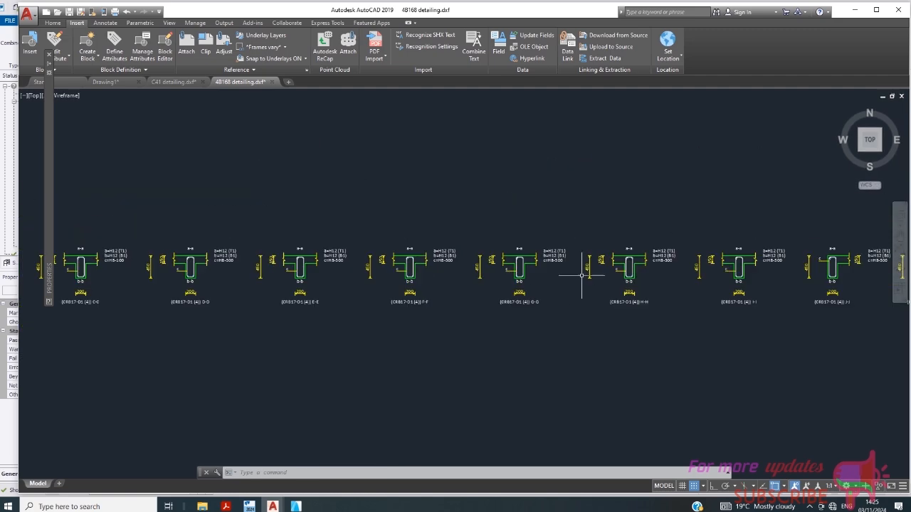
scroll(427, 291, "up", 5)
scroll(394, 304, "down", 2)
scroll(687, 264, "down", 3)
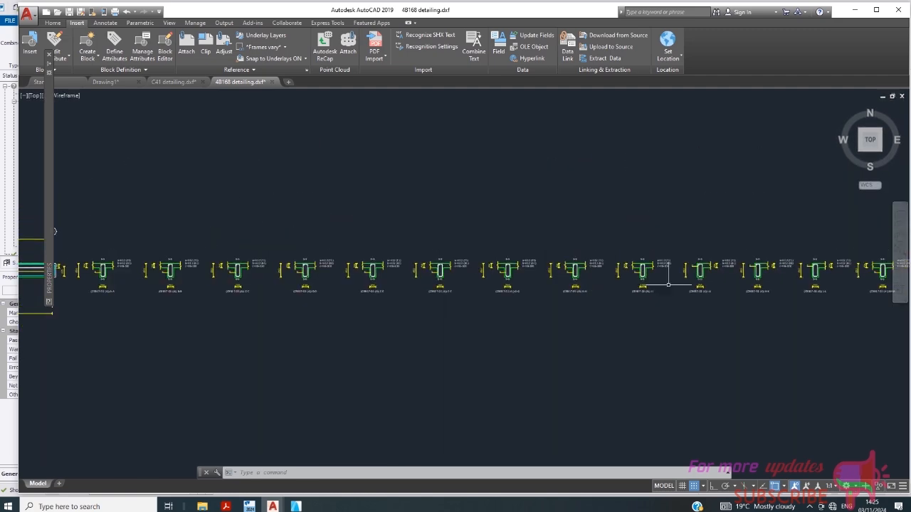
- Inspect the longitudinal elevation of beam 4B168 with its span dimensions, bar labels and link labels
scroll(752, 260, "up", 5)
scroll(583, 265, "down", 8)
scroll(583, 265, "up", 8)
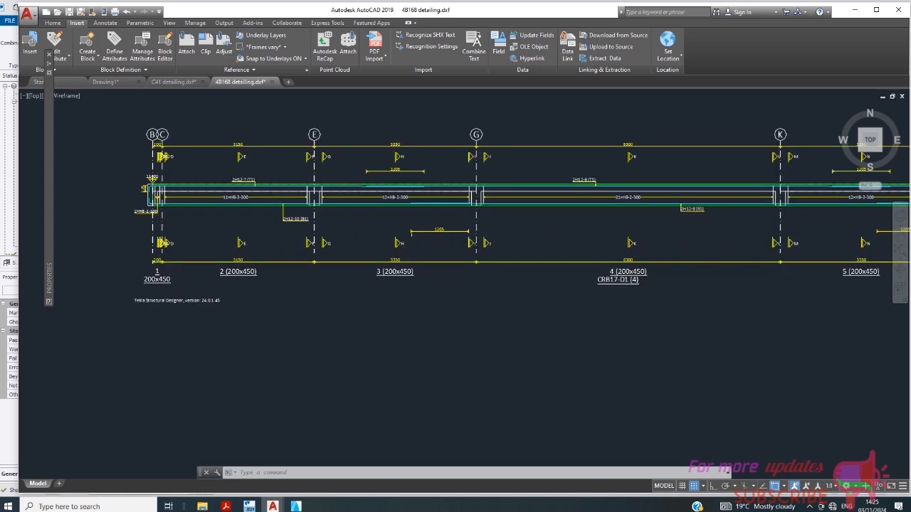
scroll(407, 203, "down", 3)
scroll(470, 181, "up", 3)
scroll(470, 180, "down", 5)
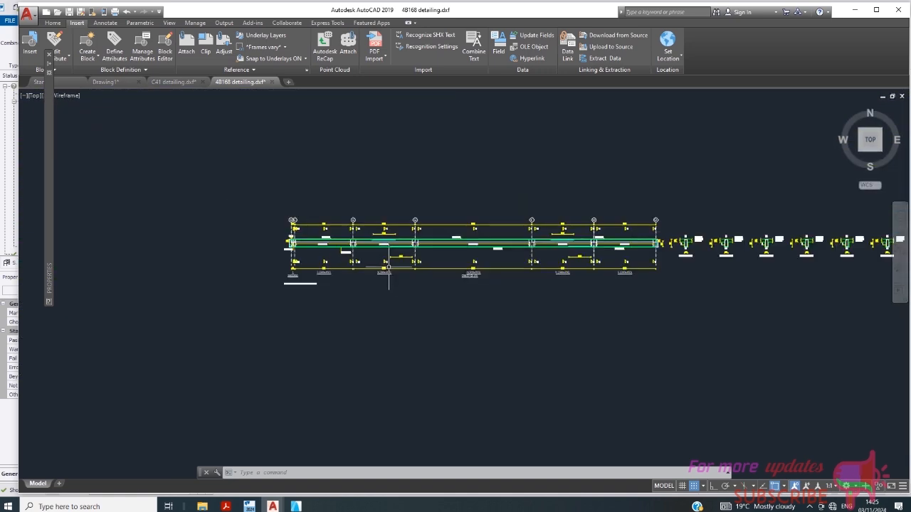
- Switch back to Tekla Structural Designer and run Design Slabs on the building's floor slabs
left_click(249, 506)
scroll(407, 204, "down", 6)
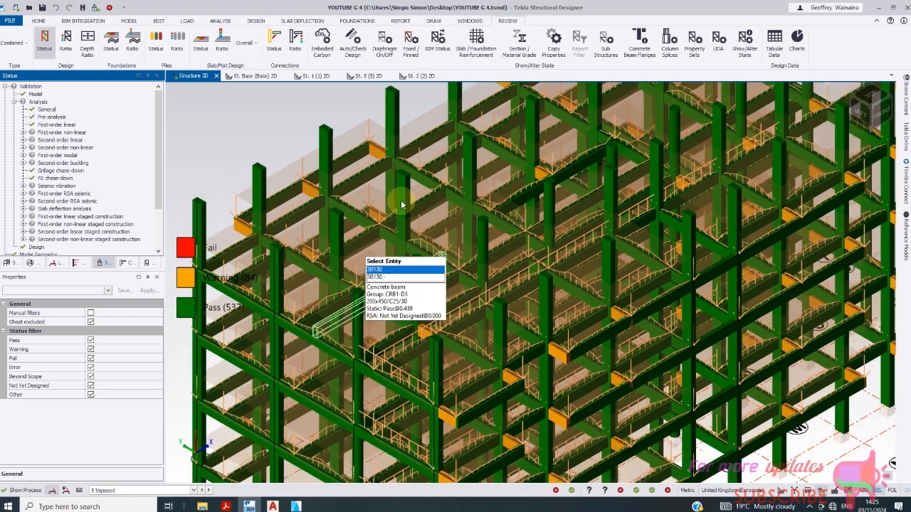
scroll(591, 369, "up", 3)
scroll(590, 369, "down", 3)
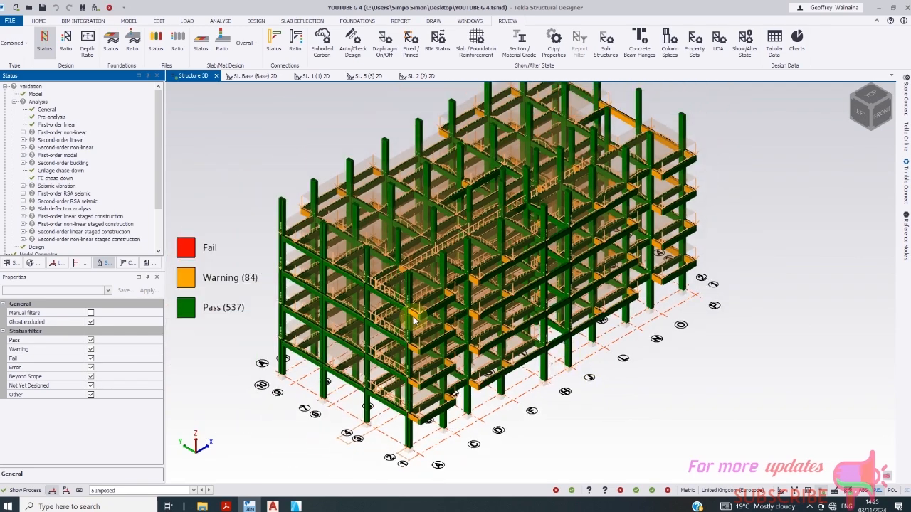
scroll(413, 317, "up", 3)
mouse_move(530, 309)
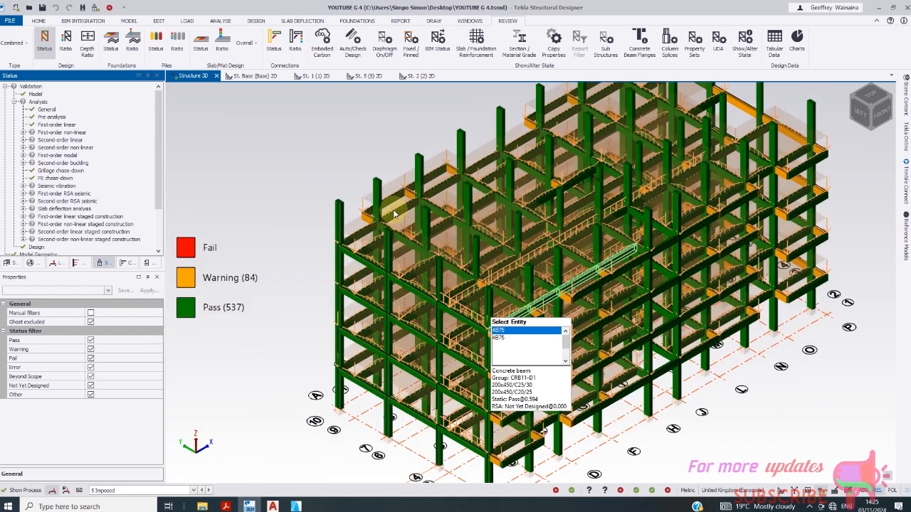
left_click(306, 22)
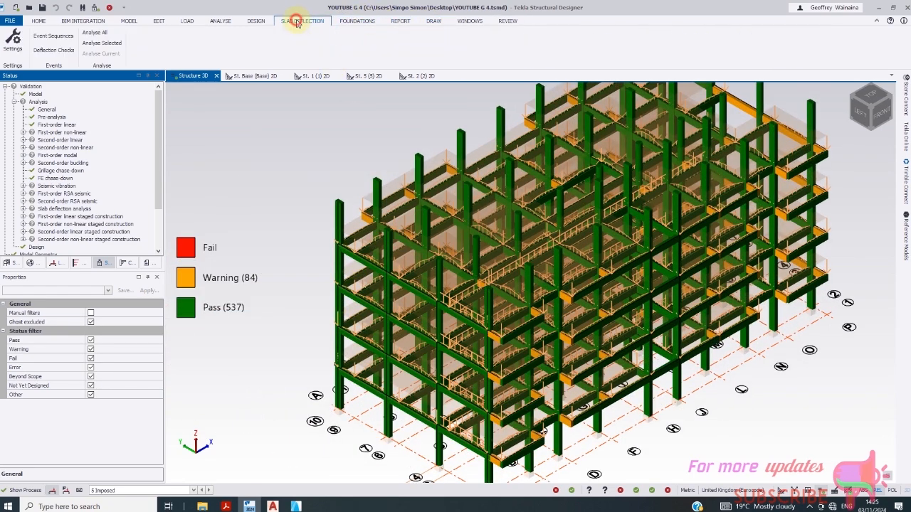
left_click(253, 22)
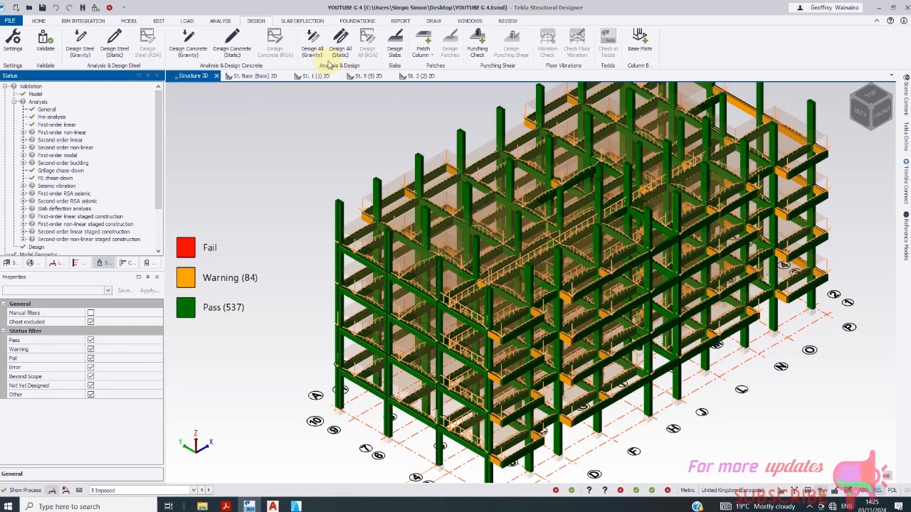
left_click(400, 55)
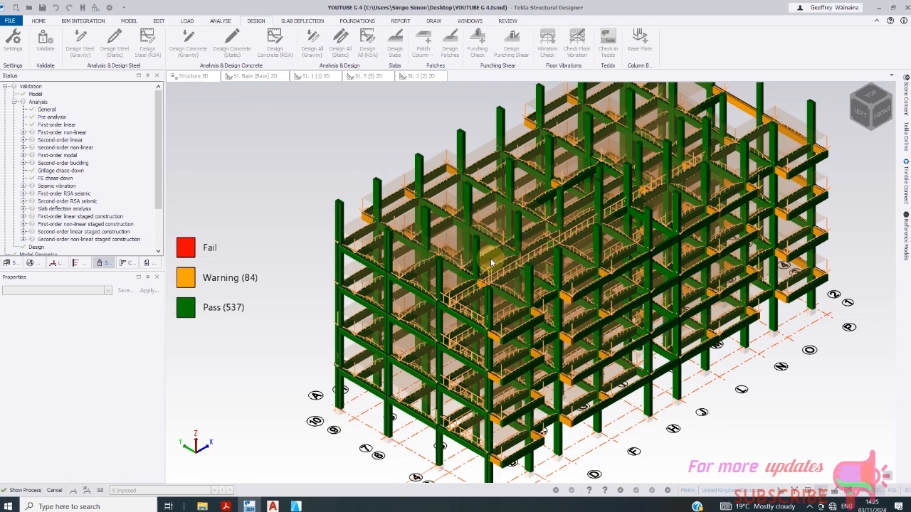
scroll(450, 347, "down", 4)
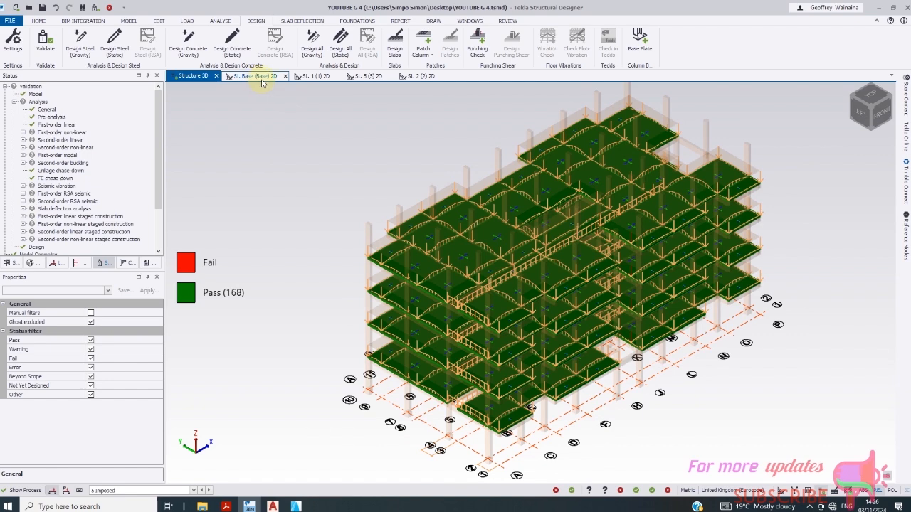
- Open the St. Base (Base) 2D plan and place isolated column pad bases at all nine supports along grid line 10, from A to P
left_click(254, 76)
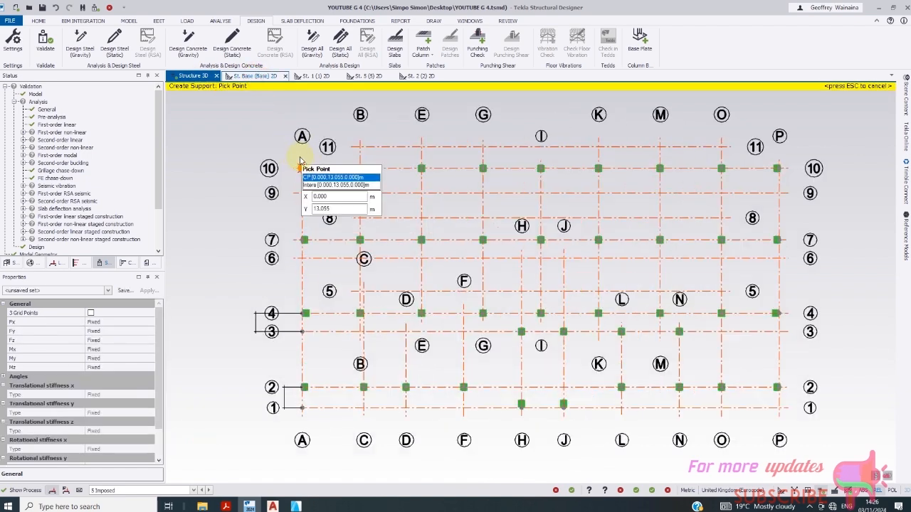
scroll(300, 161, "up", 1)
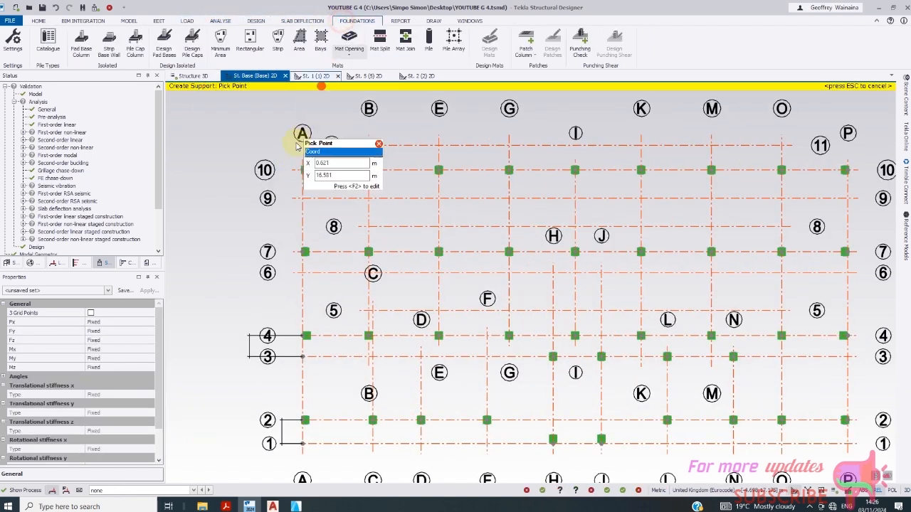
left_click(81, 41)
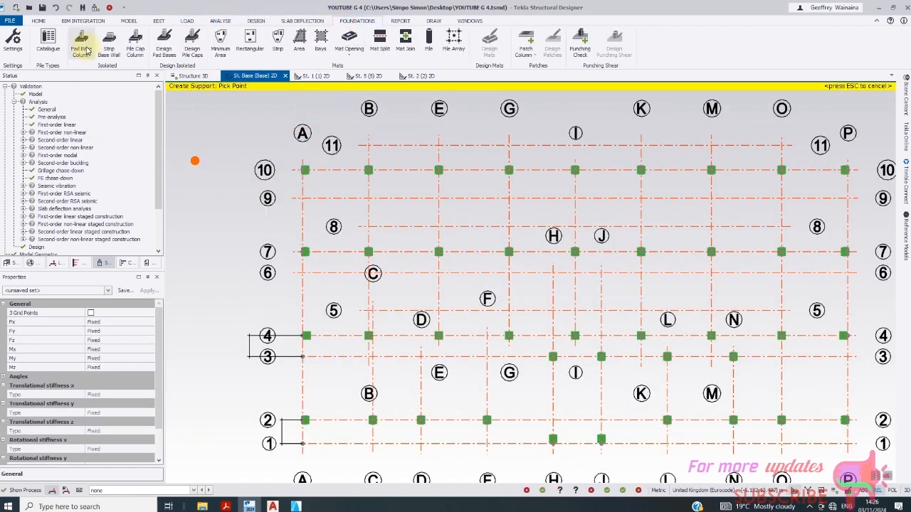
left_click(306, 168)
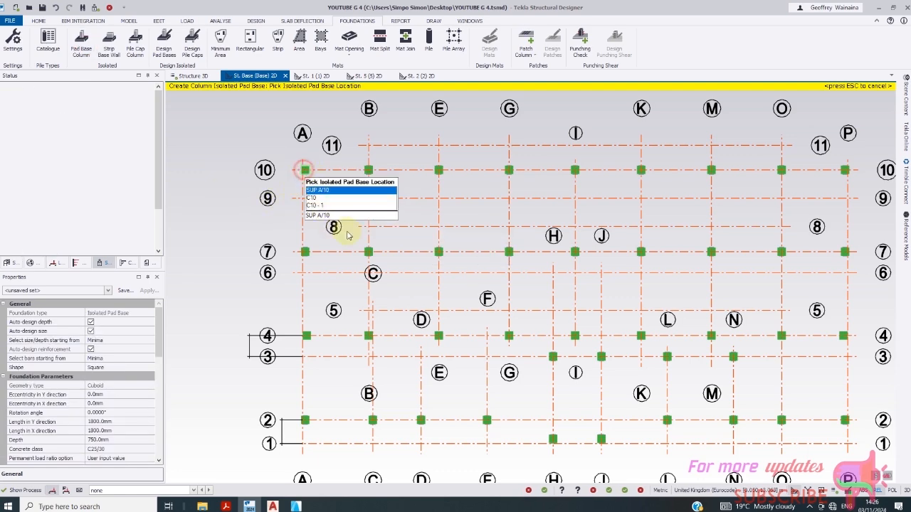
left_click(368, 172)
scroll(356, 203, "down", 1)
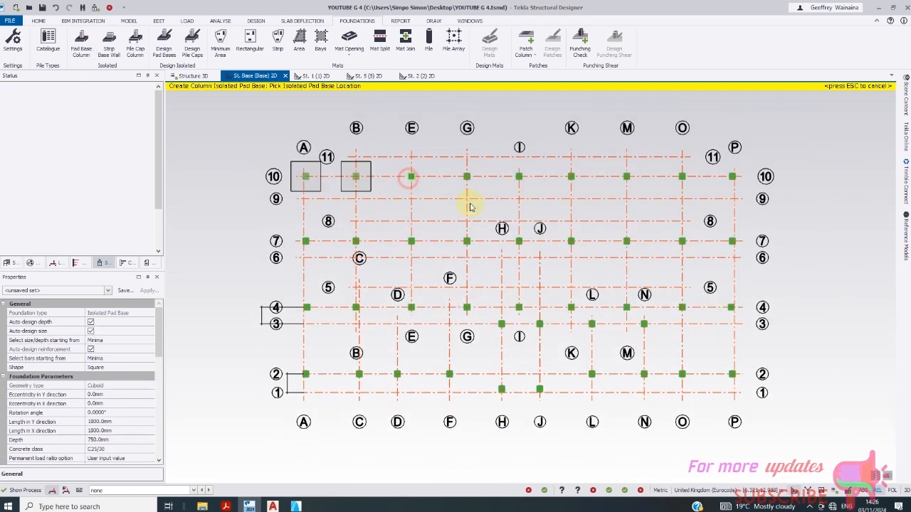
left_click(467, 177)
left_click(519, 176)
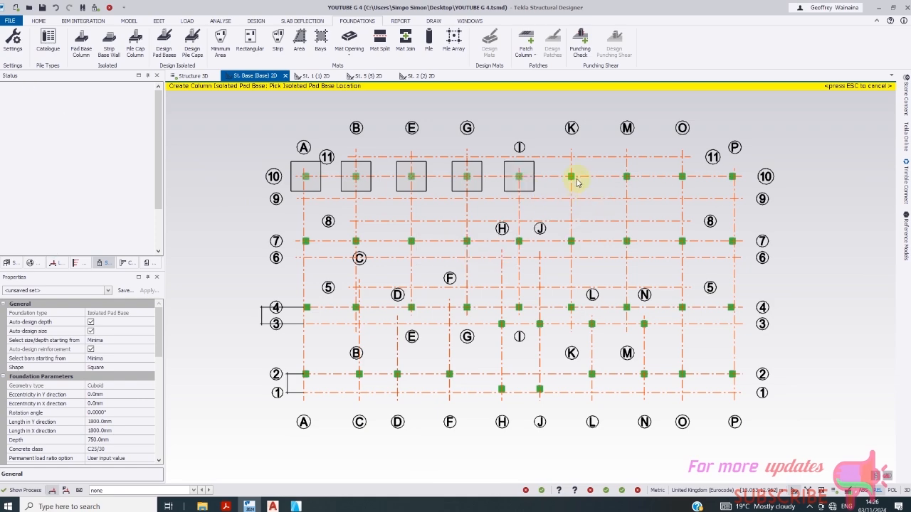
left_click(573, 178)
left_click(626, 177)
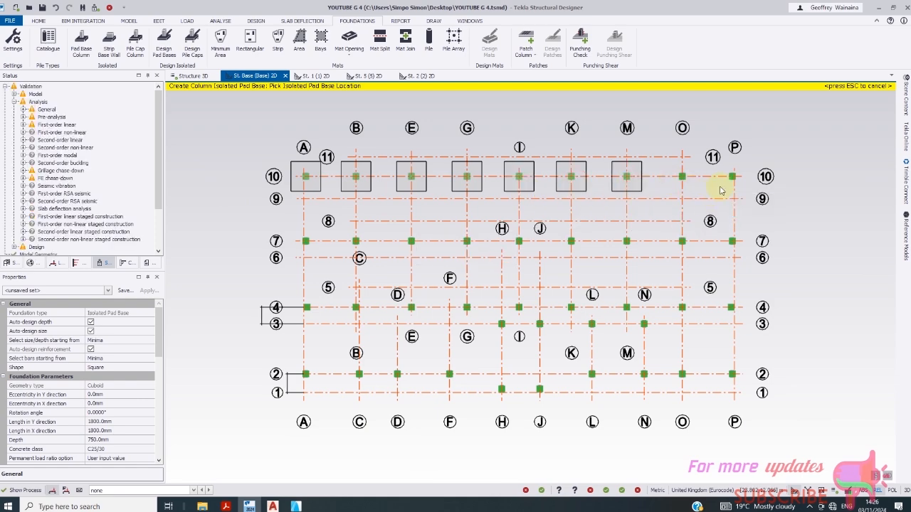
left_click(682, 177)
left_click(732, 176)
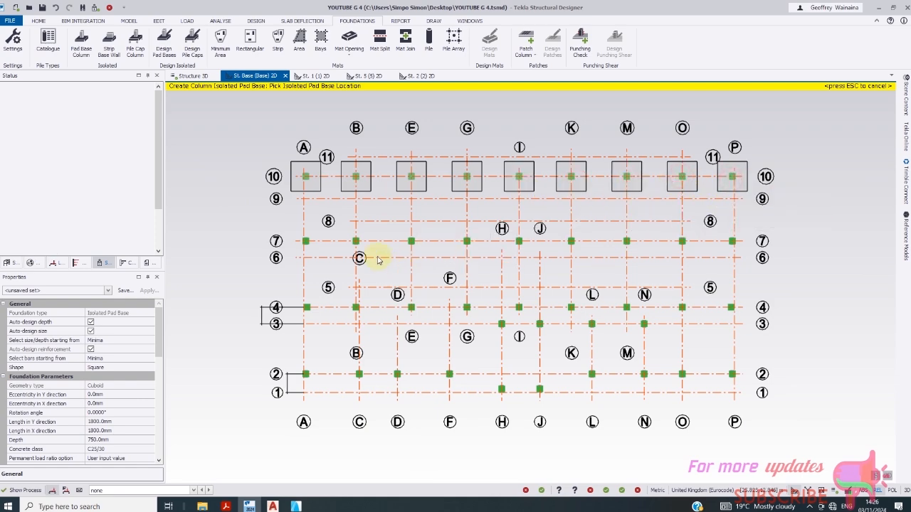
- Place isolated pad bases at all the remaining column supports along grid lines 7, 4, 3, 2 and 1
left_click(305, 241)
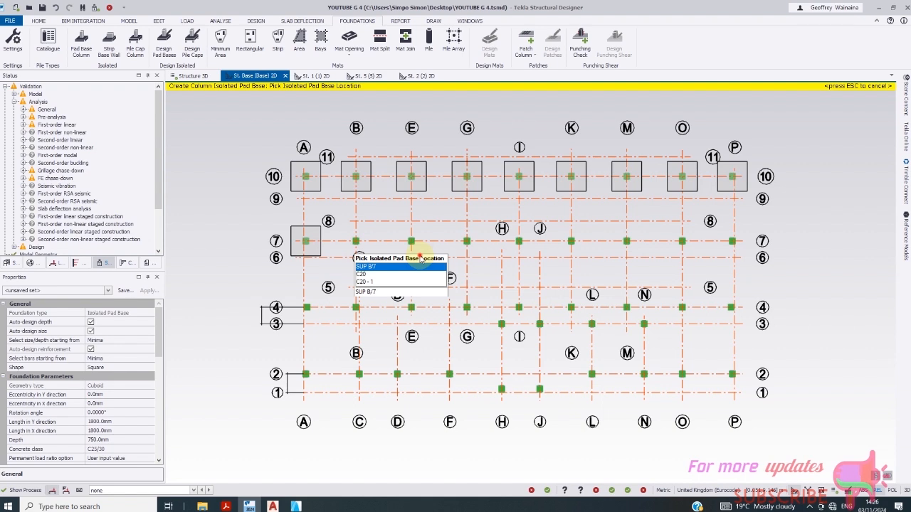
left_click(356, 242)
left_click(412, 241)
left_click(467, 241)
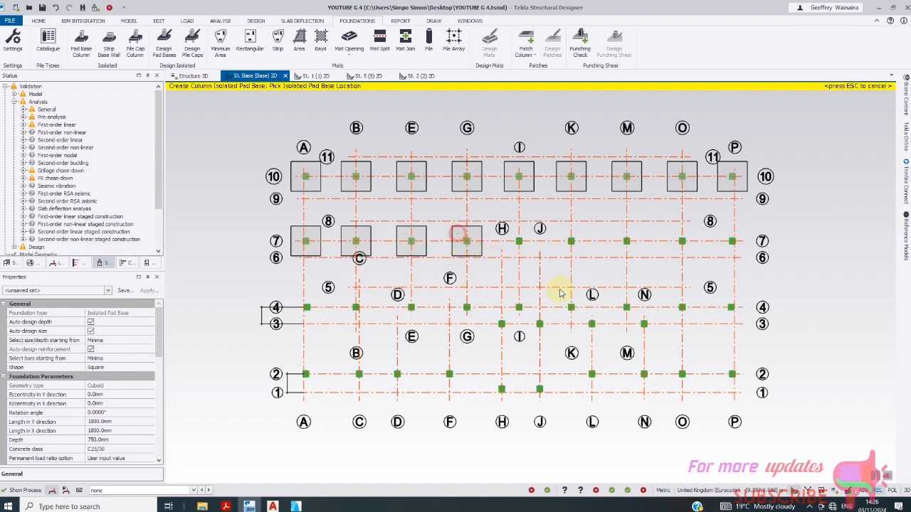
left_click_drag(560, 293, 475, 244)
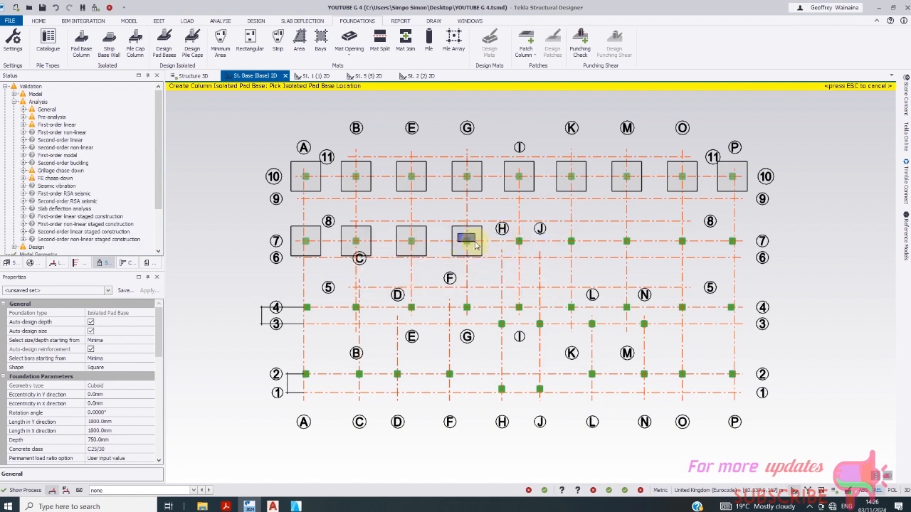
left_click_drag(504, 218, 790, 431)
left_click_drag(258, 279, 547, 449)
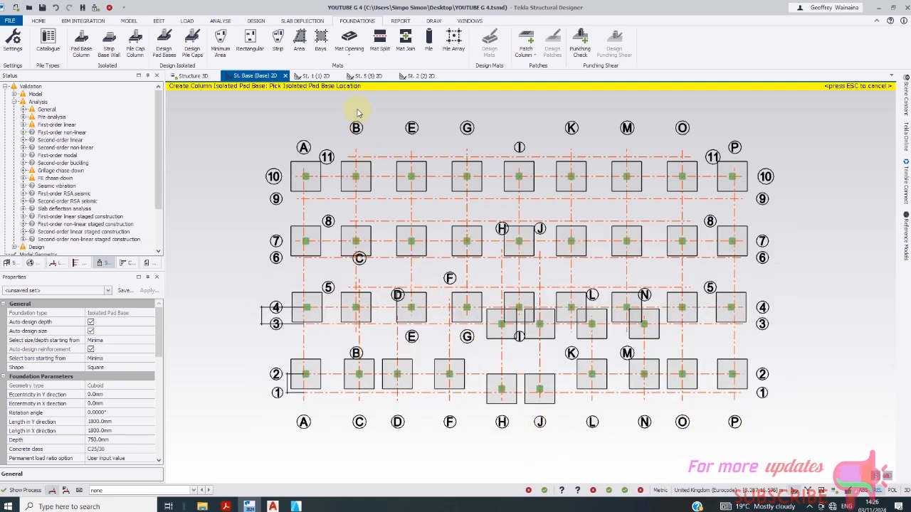
- Return to the Structure 3D view and run Design Pad Bases on the building's isolated foundations, checking their design status
left_click(191, 72)
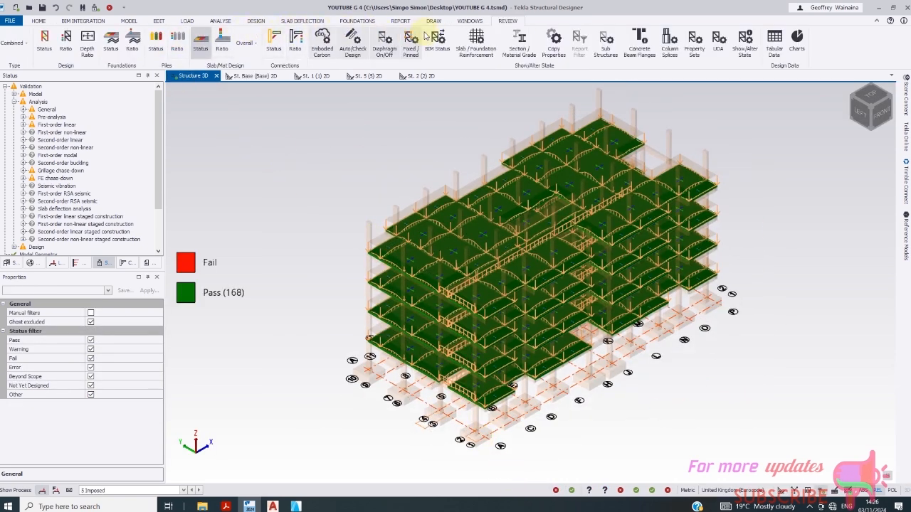
left_click(357, 20)
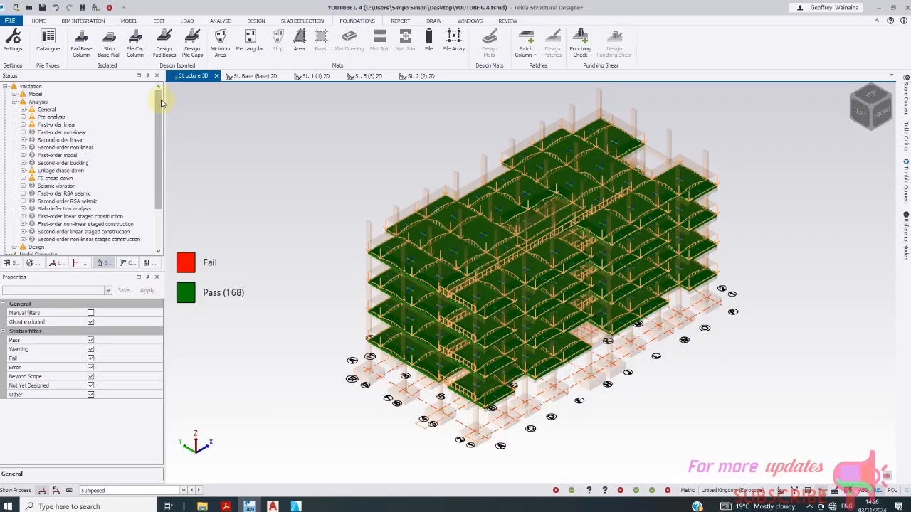
left_click(163, 43)
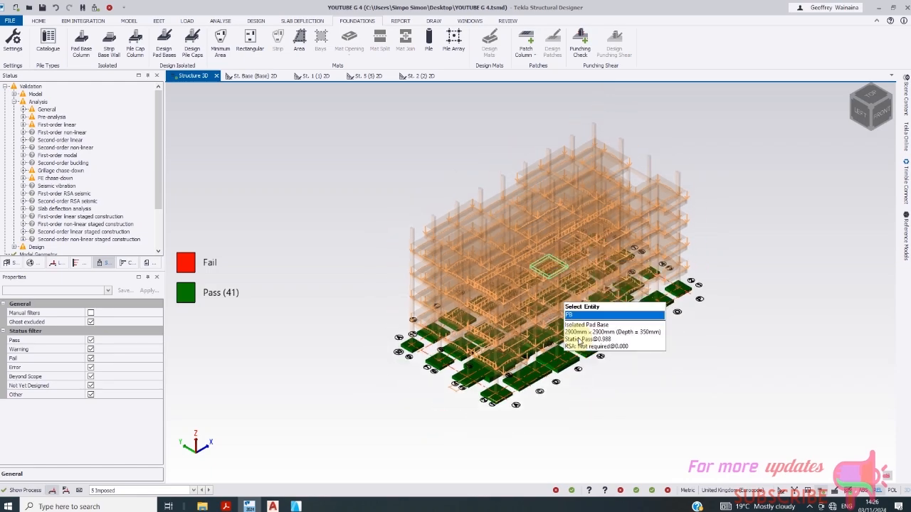
scroll(559, 349, "up", 5)
scroll(558, 347, "down", 5)
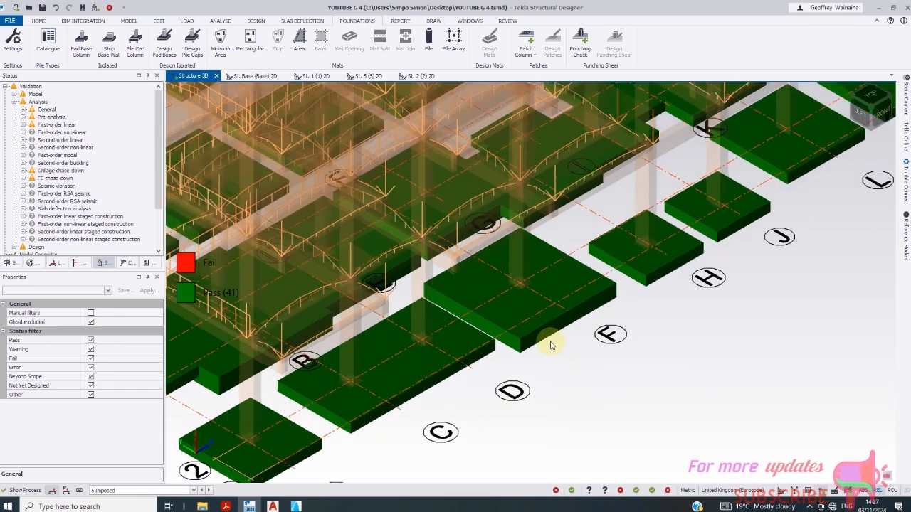
scroll(541, 356, "down", 3)
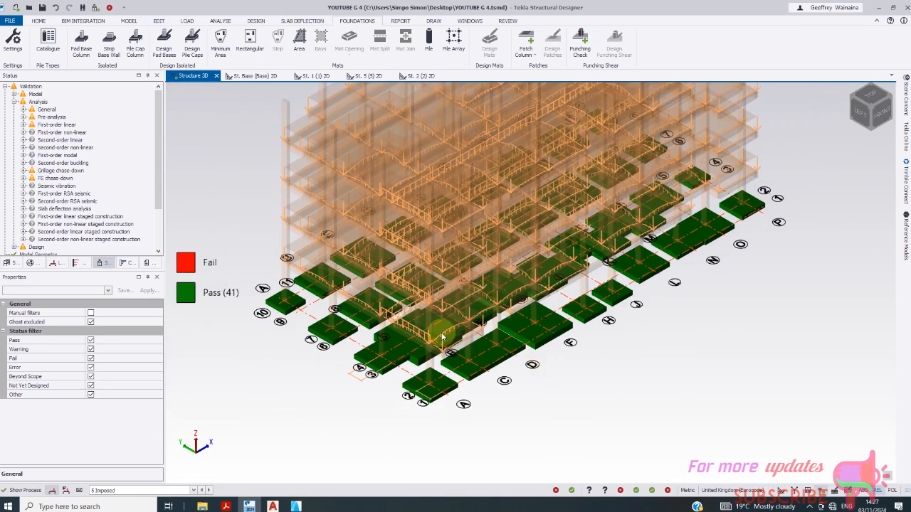
scroll(427, 299, "down", 2)
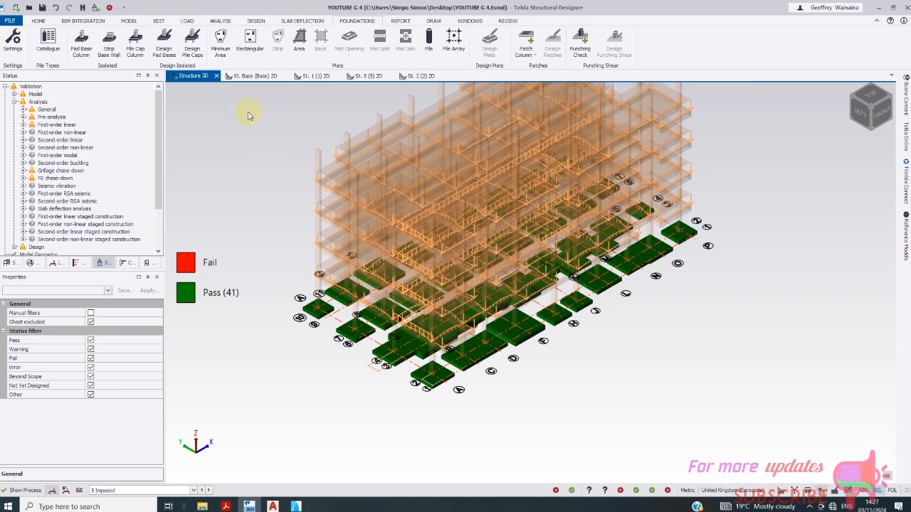
- Run Design Concrete (Static) on the whole structure again and view the beam and column status from the building's other sides
left_click(256, 21)
left_click(241, 35)
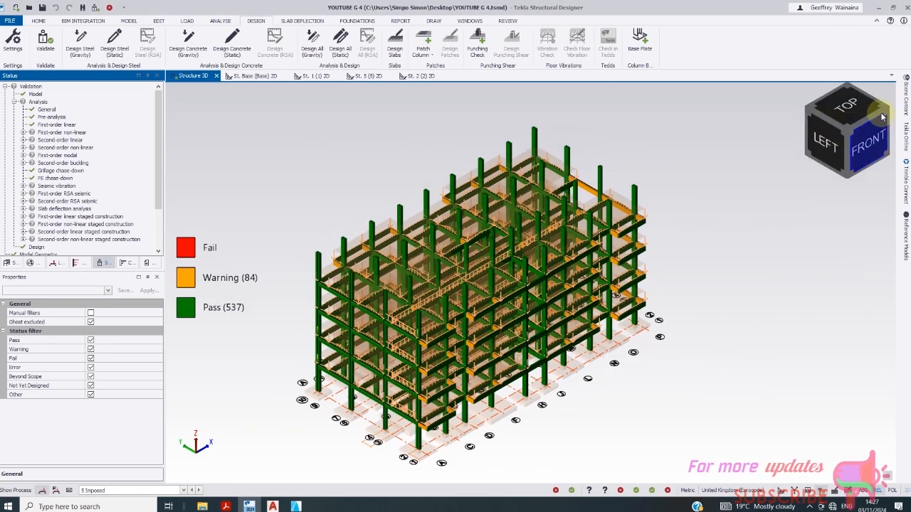
left_click(863, 146)
left_click(888, 90)
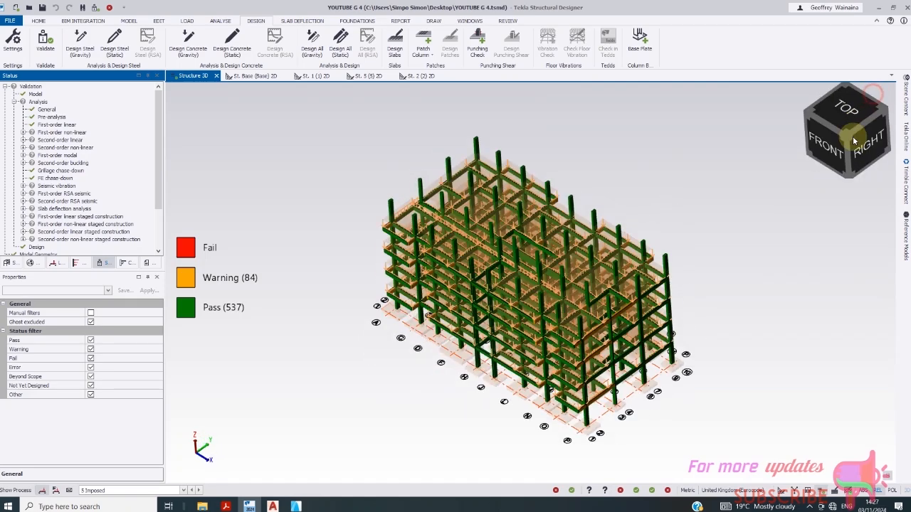
scroll(612, 349, "up", 3)
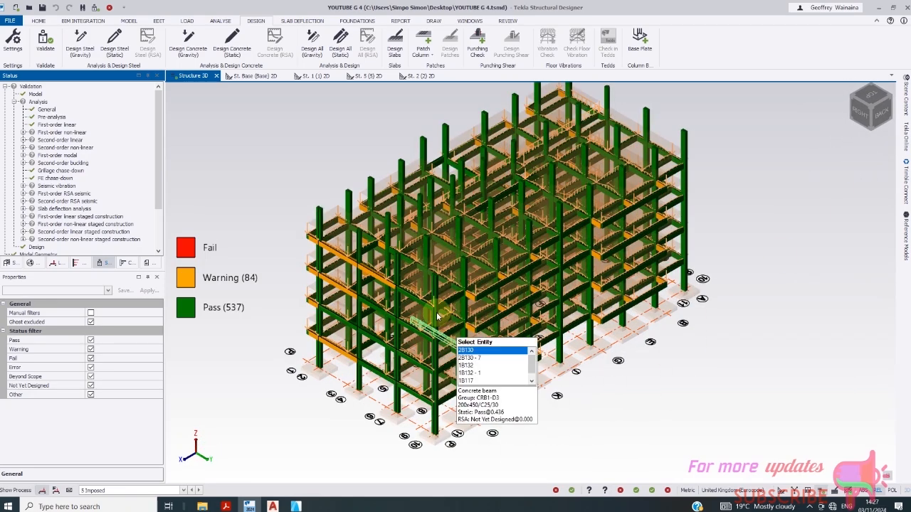
scroll(481, 332, "up", 2)
left_click(811, 506)
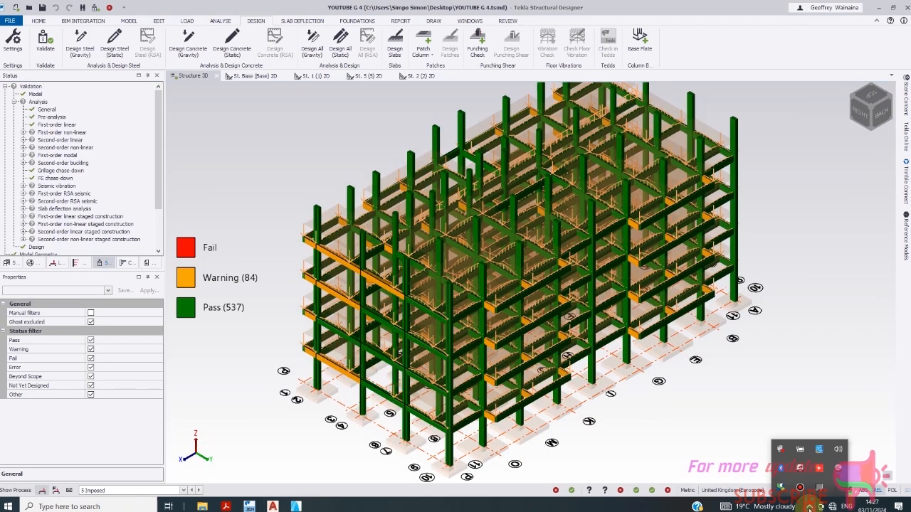
left_click(800, 489)
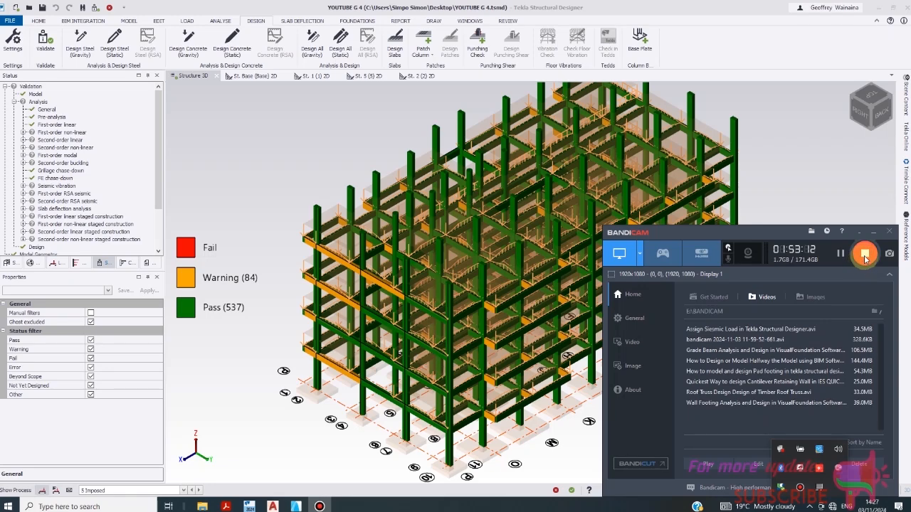